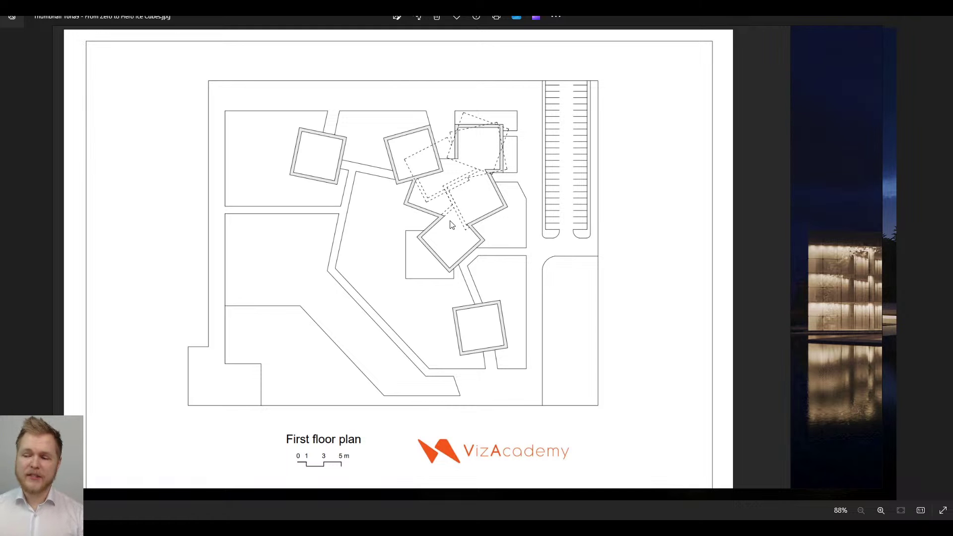
Step: Examine the first floor plan and the night rendering of the illuminated glass cube buildings
middle_drag(688, 221, 48, 216)
middle_drag(448, 266, 387, 267)
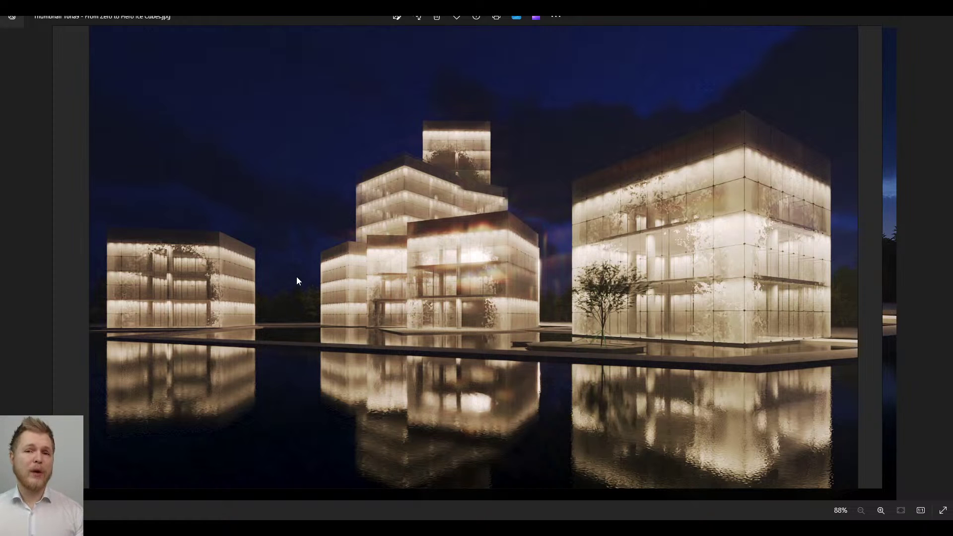
scroll(437, 272, down, 3)
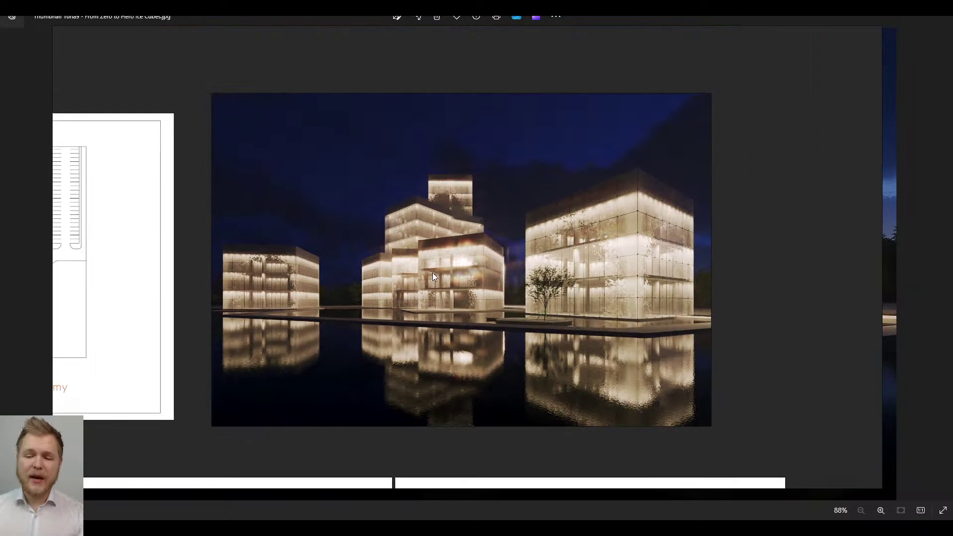
scroll(430, 273, up, 2)
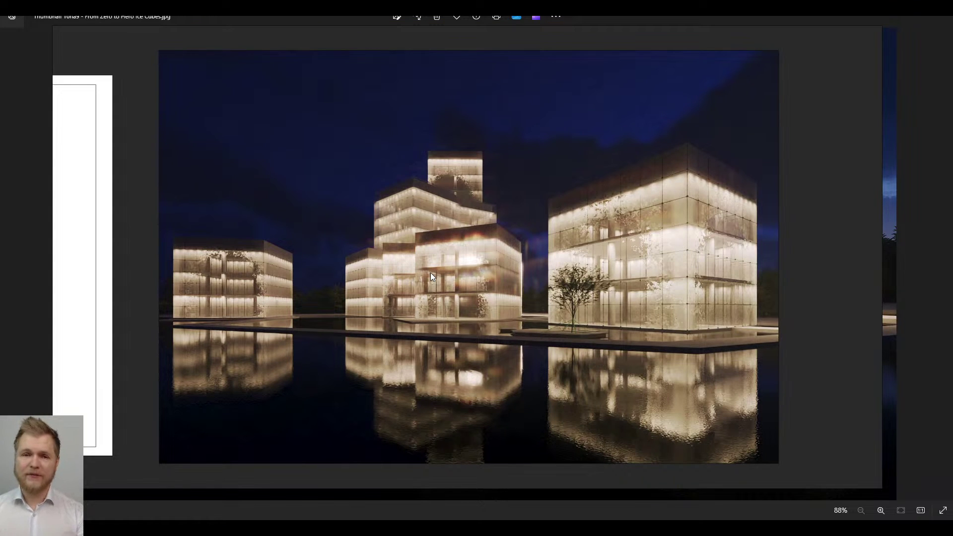
drag(430, 272, 435, 293)
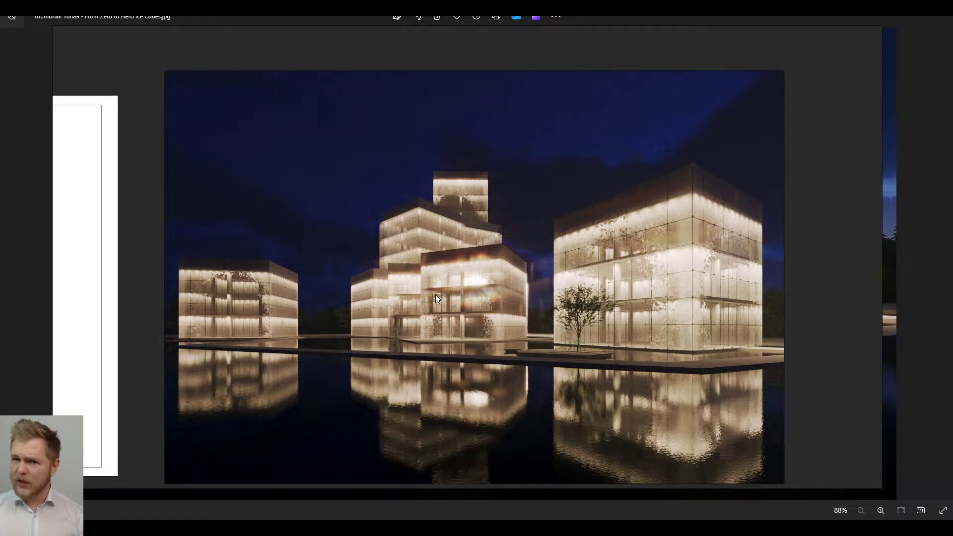
Step: Look through the reference sheets with the fifth, eighth and first floor plans, the master plan, the section and the west elevation
scroll(437, 308, down, 5)
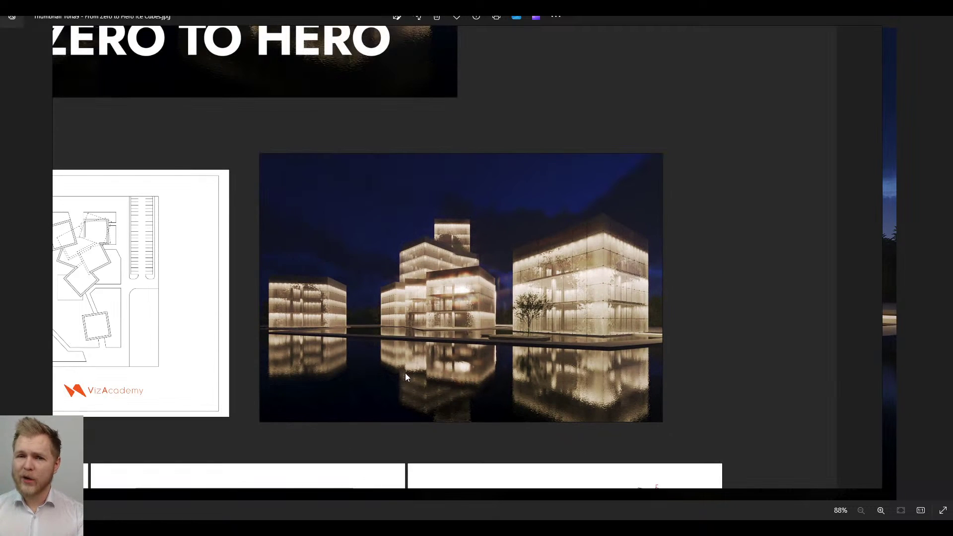
drag(405, 374, 568, 240)
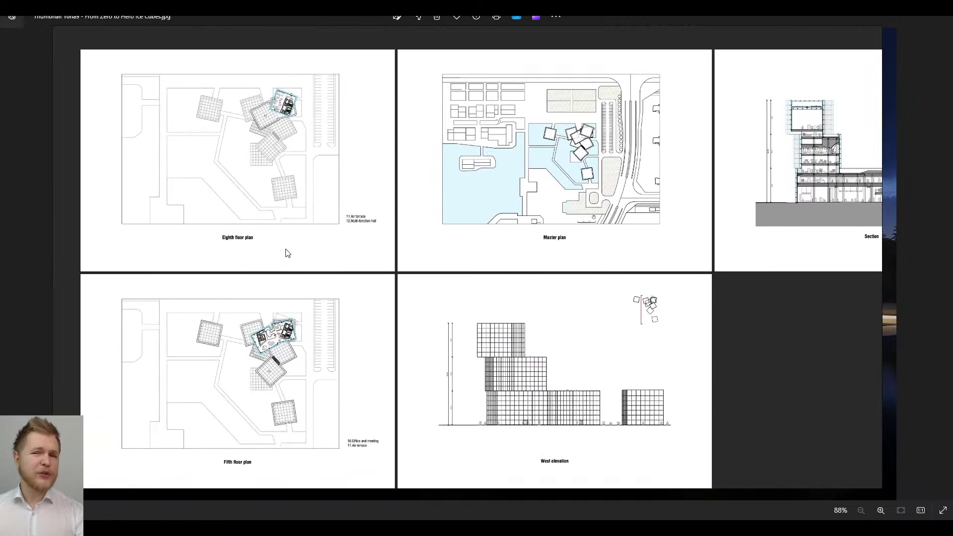
drag(341, 279, 349, 252)
scroll(349, 251, down, 2)
scroll(393, 338, up, 2)
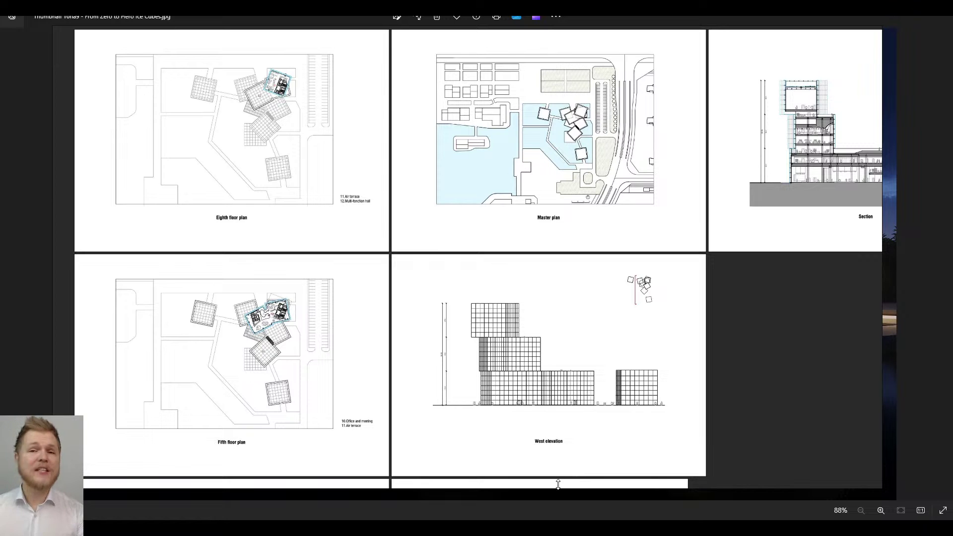
drag(517, 411, 523, 110)
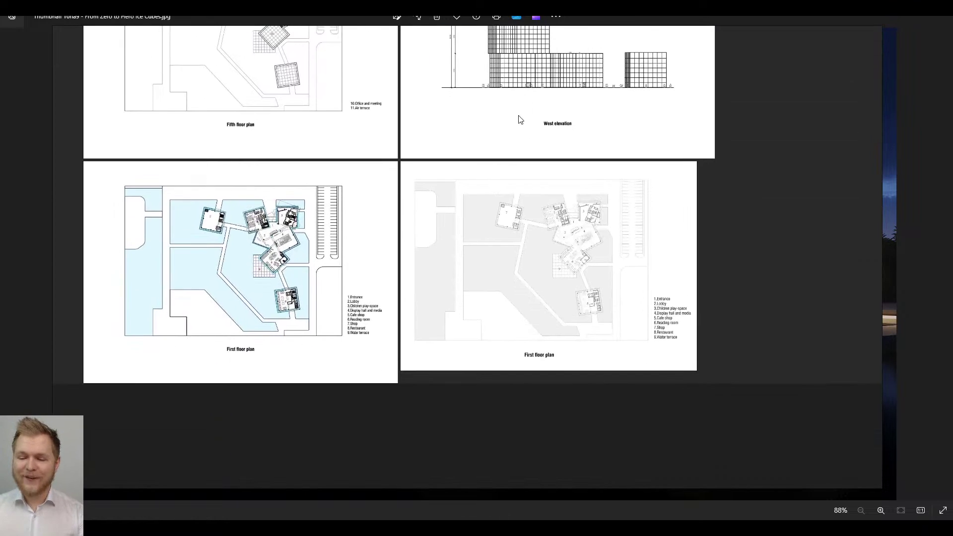
drag(705, 130, 593, 362)
drag(602, 206, 560, 341)
scroll(554, 297, down, 2)
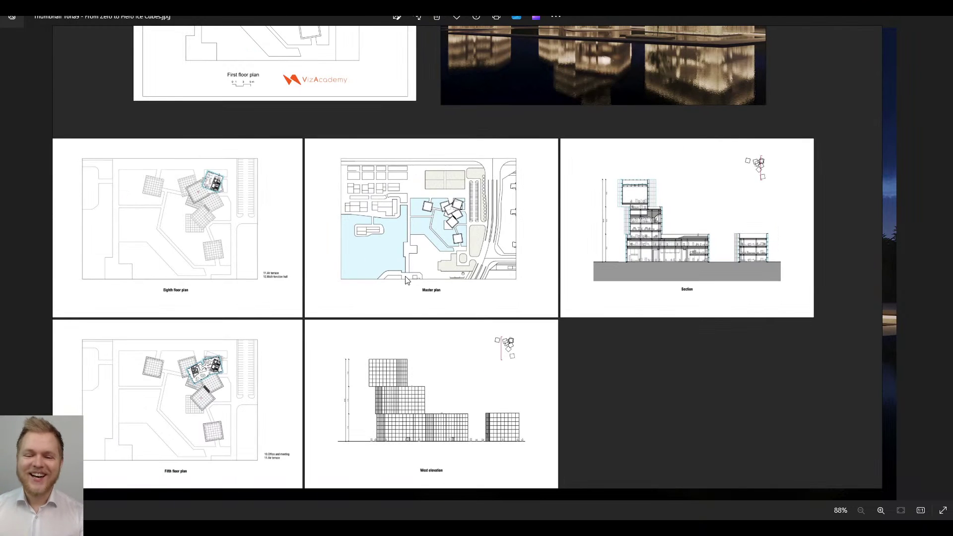
Step: Compare the eighth floor plan and master plan with the simplified first floor plan
scroll(167, 206, up, 5)
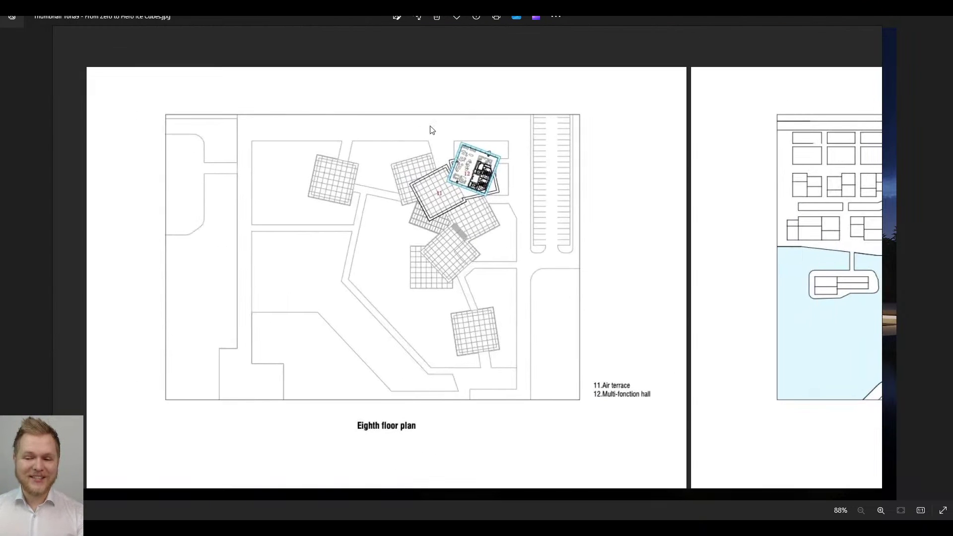
scroll(432, 127, down, 4)
drag(596, 156, 562, 232)
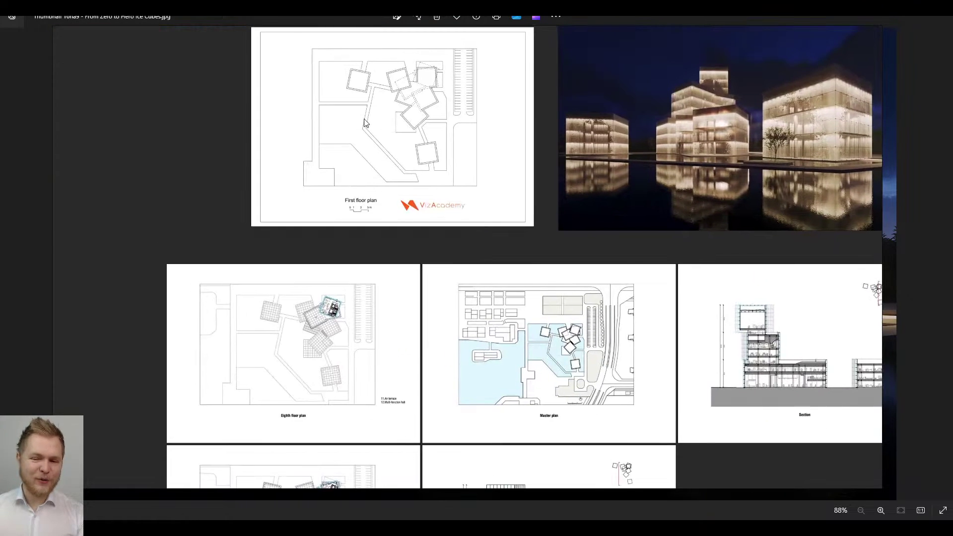
scroll(346, 385, up, 1)
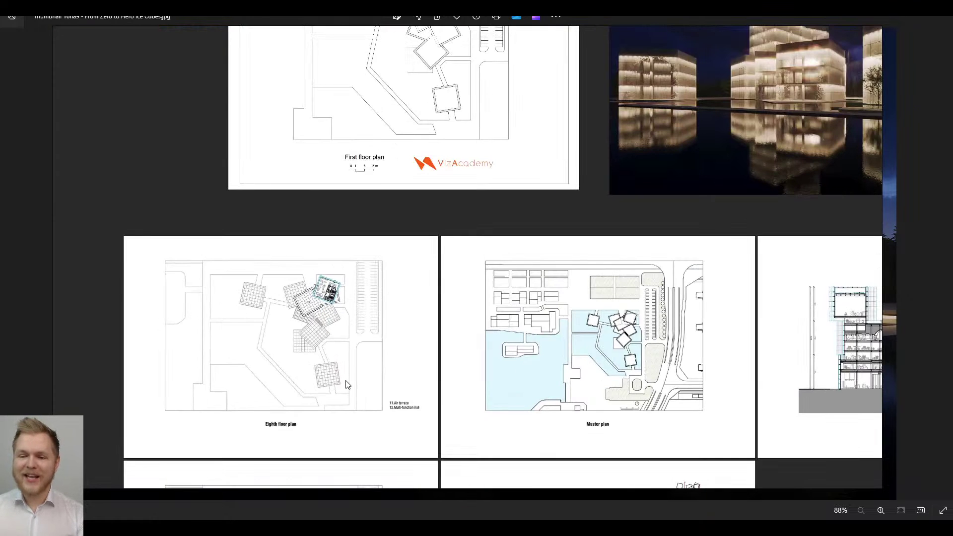
drag(415, 245, 346, 393)
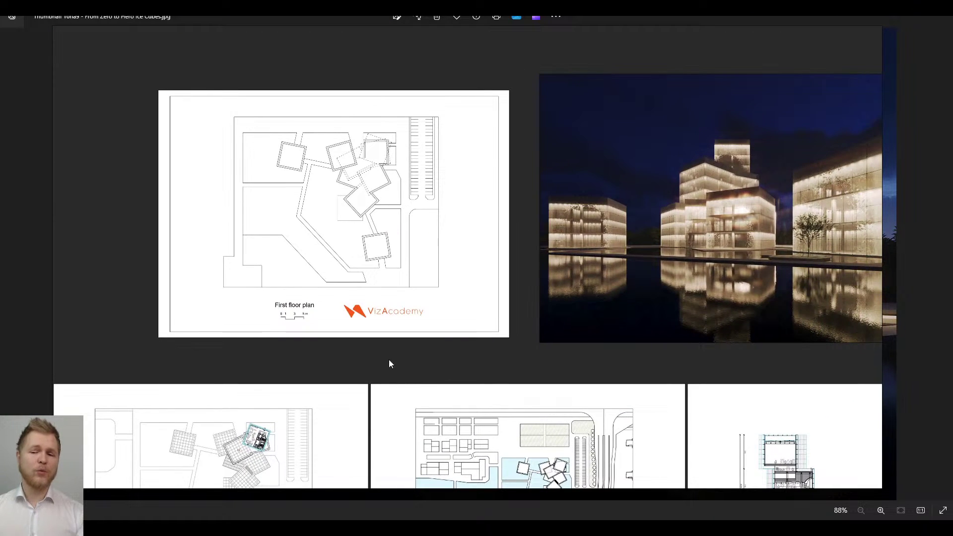
scroll(375, 194, up, 1)
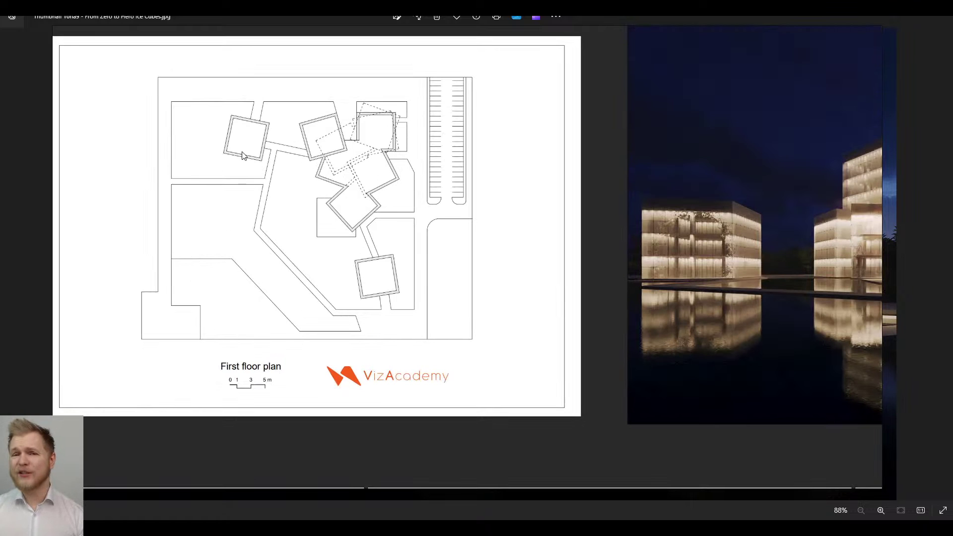
scroll(273, 213, down, 1)
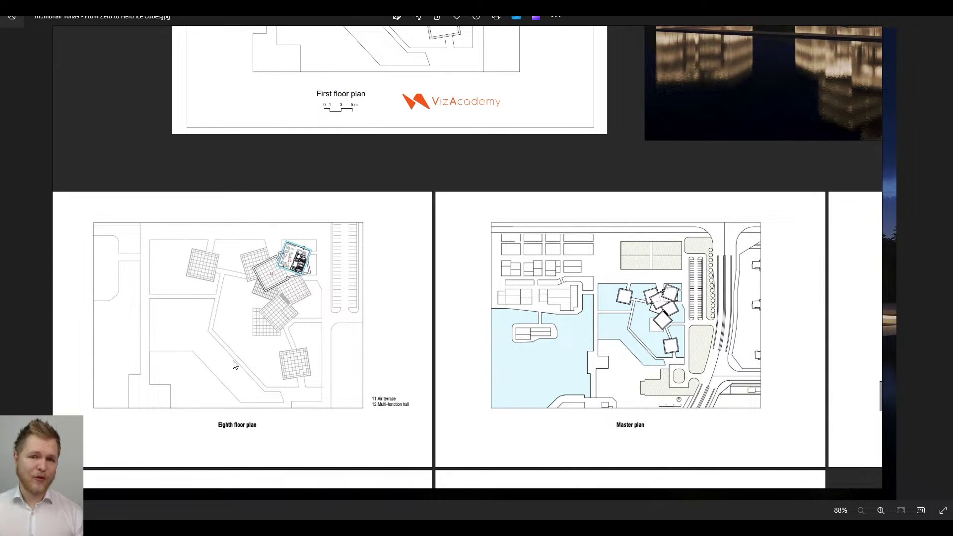
scroll(646, 370, down, 1)
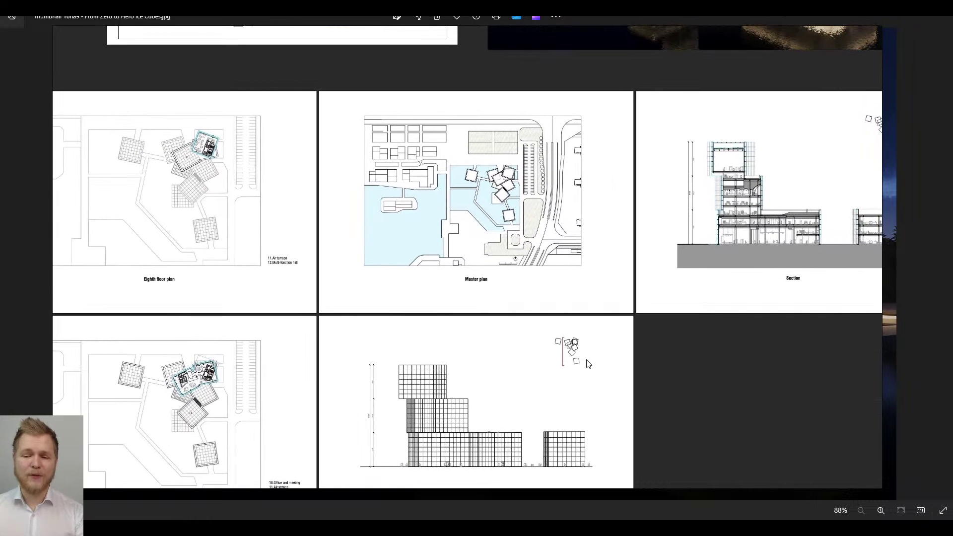
Step: Read the height dimension of the lowest building block on the section drawing
drag(659, 347, 444, 297)
scroll(443, 297, up, 5)
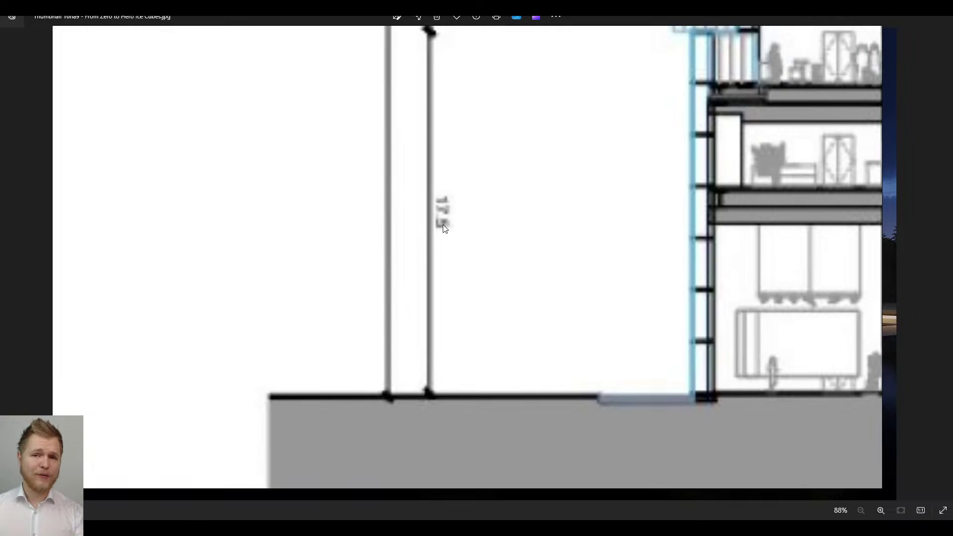
scroll(443, 227, up, 1)
scroll(450, 230, down, 3)
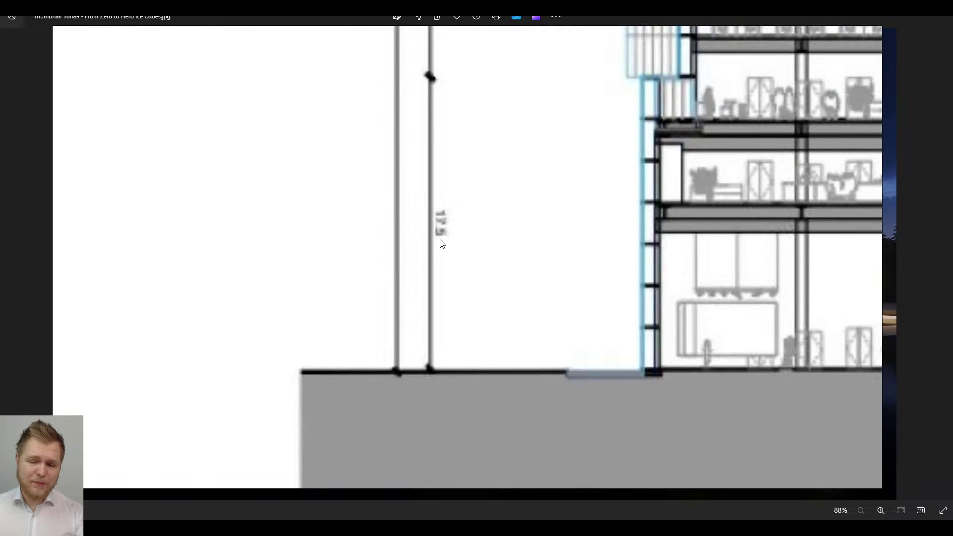
scroll(458, 233, down, 5)
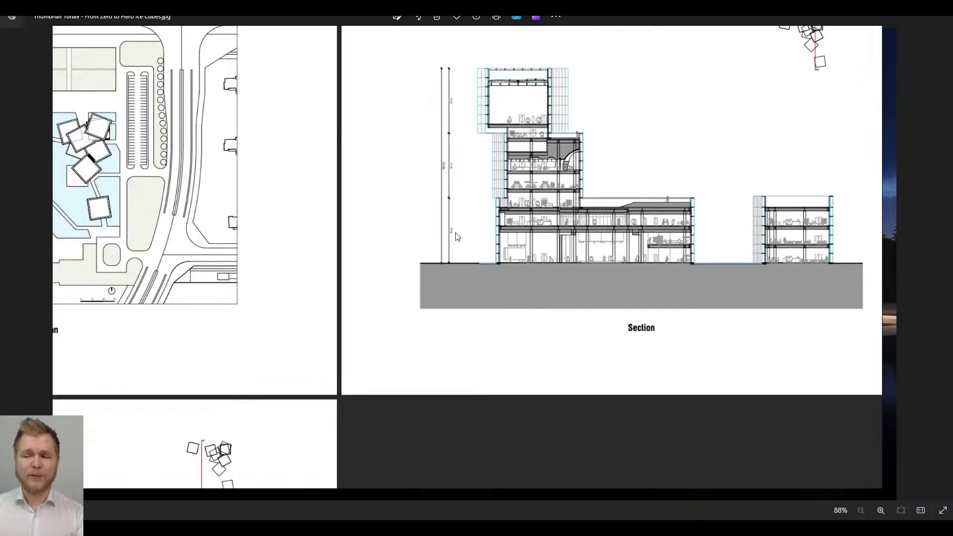
scroll(457, 237, down, 5)
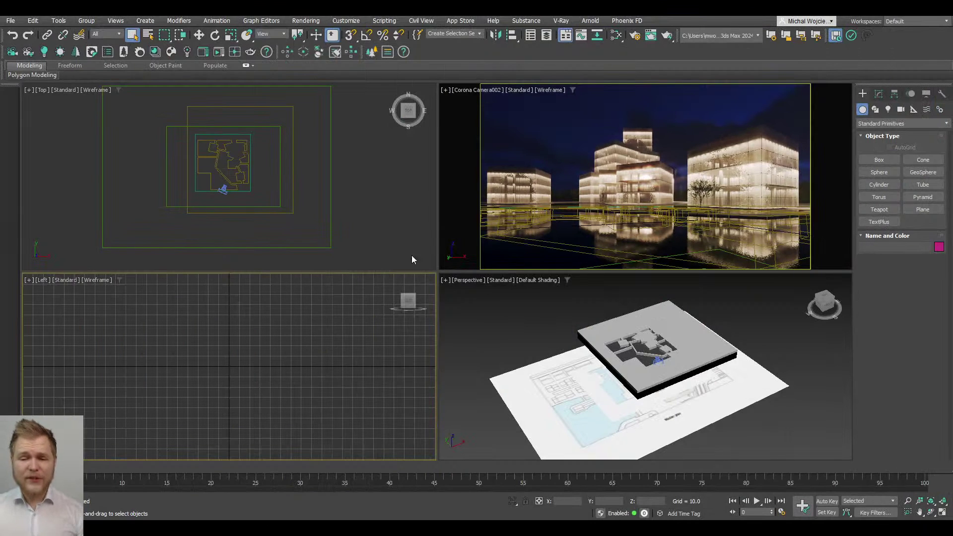
Step: In 3ds Max, delete the two plan reference planes in the shaded, maximized Top view
click(632, 120)
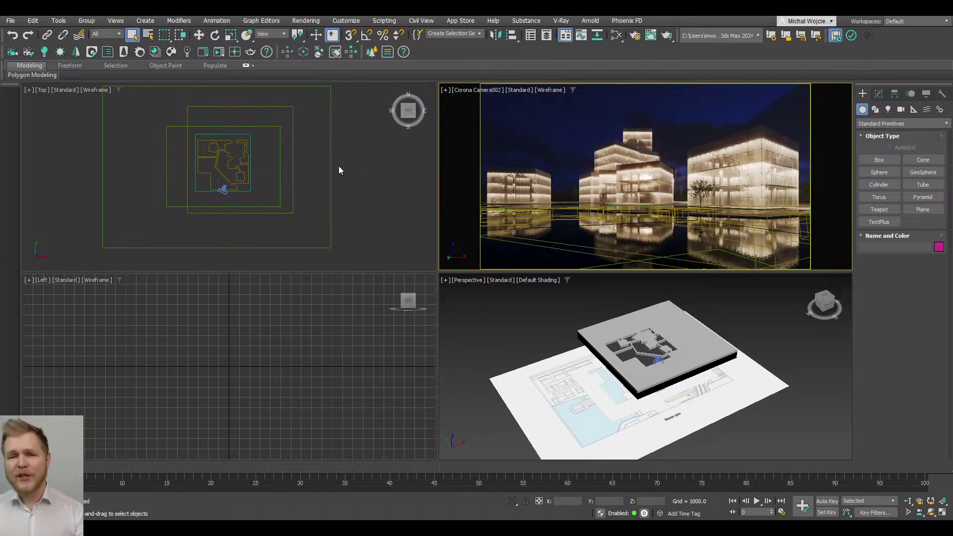
key(alt+w)
key(F3)
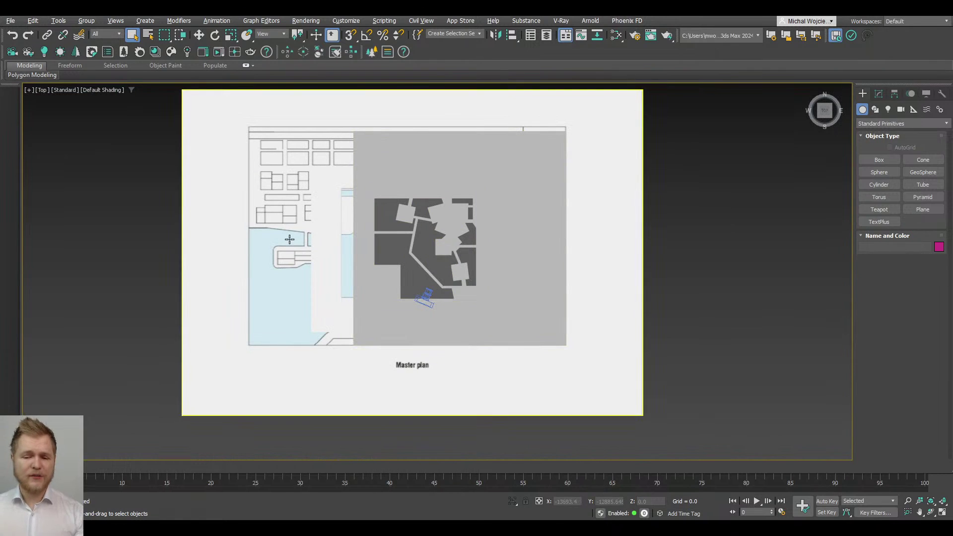
click(323, 246)
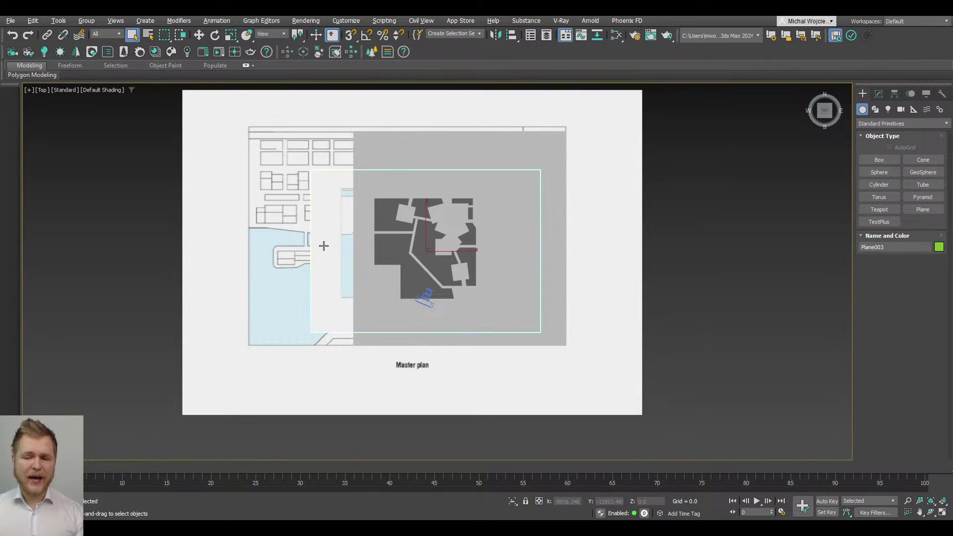
ctrl+click(283, 266)
key(Delete)
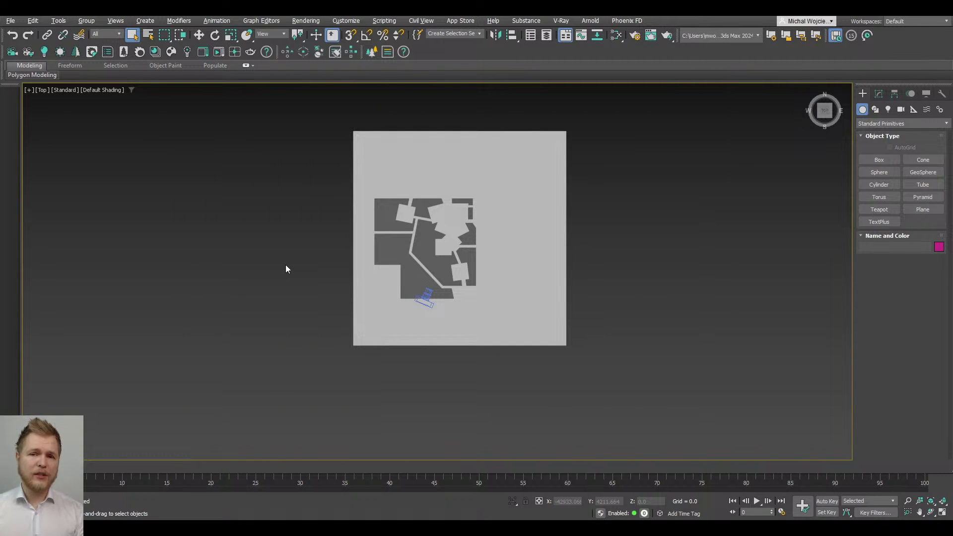
Step: Display the Top view in wireframe, framed on the pool cutouts of the site base
key(F3)
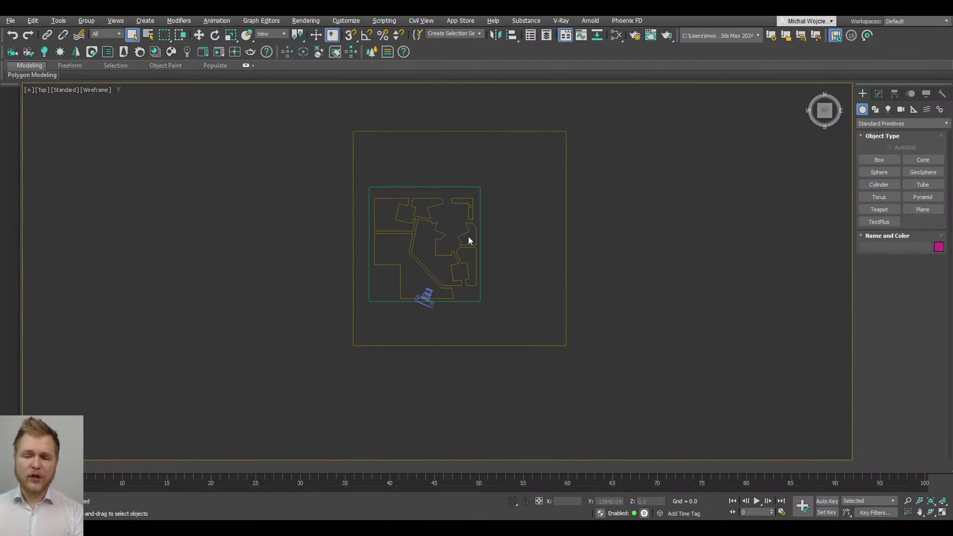
scroll(447, 242, up, 5)
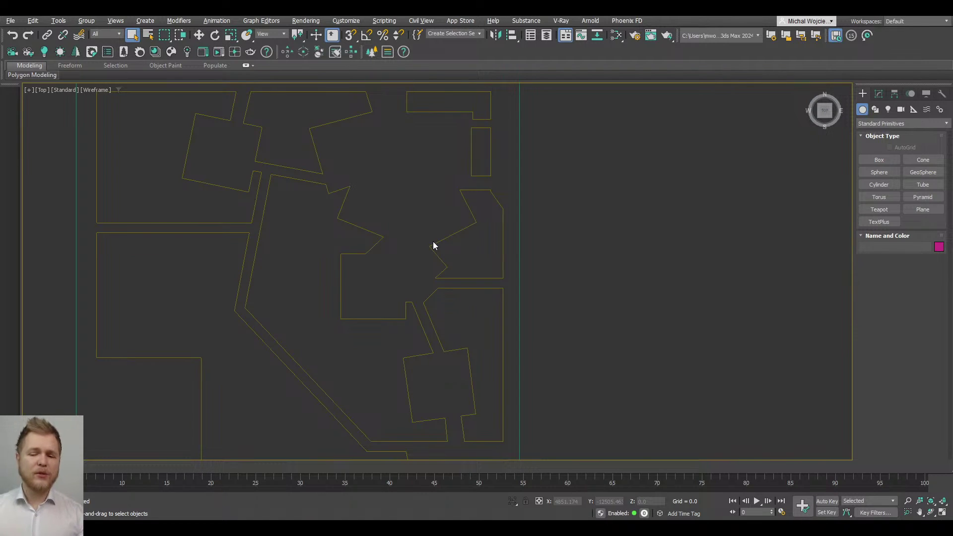
scroll(433, 245, down, 2)
Step: Trace the large L-shaped pool cutout with a closed Line spline along its nine corners, ending at the camera-side edge
click(875, 110)
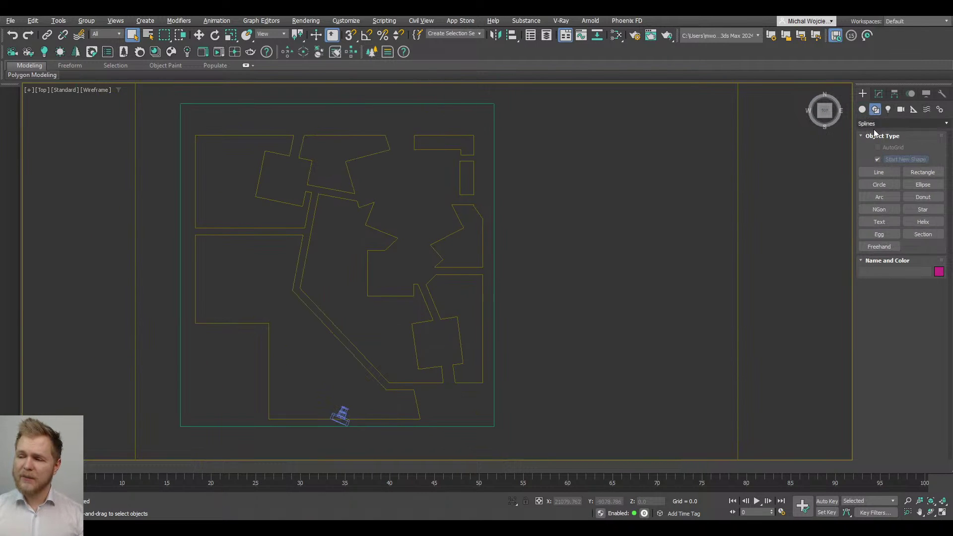
click(879, 171)
click(270, 417)
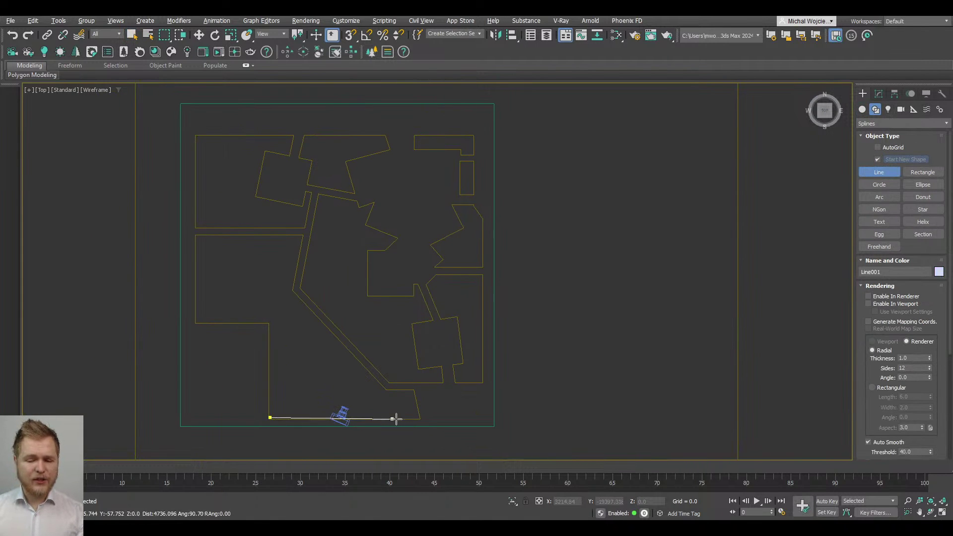
click(419, 418)
click(411, 390)
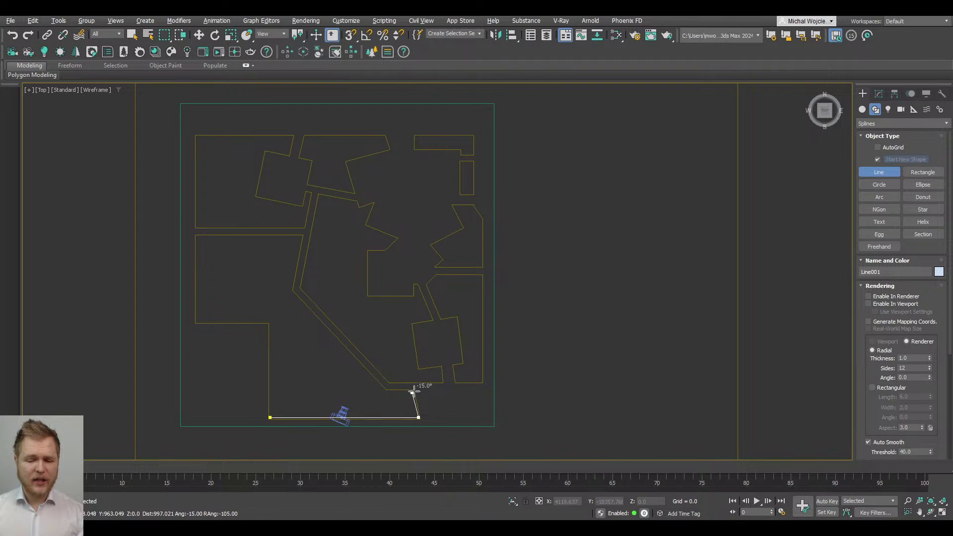
click(384, 390)
click(290, 289)
click(302, 237)
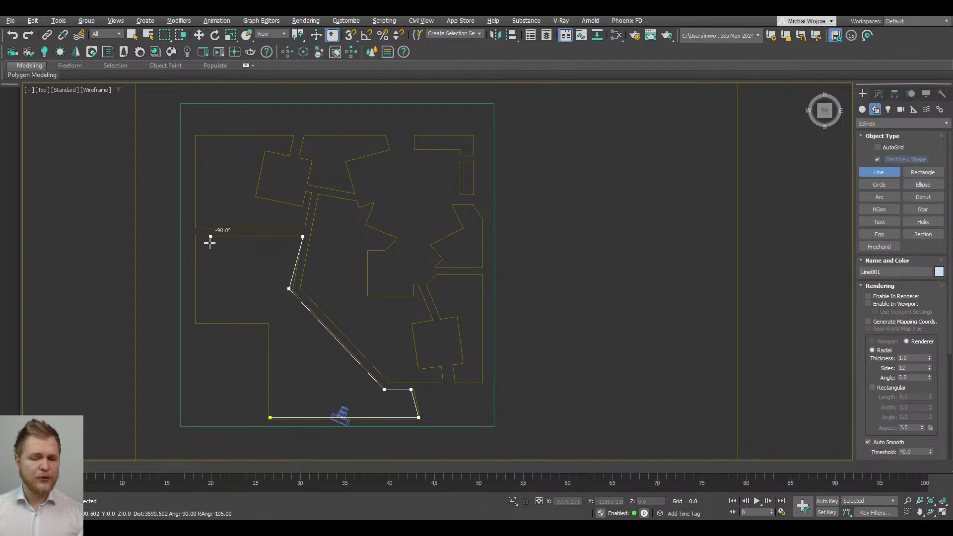
click(197, 236)
click(197, 328)
click(272, 327)
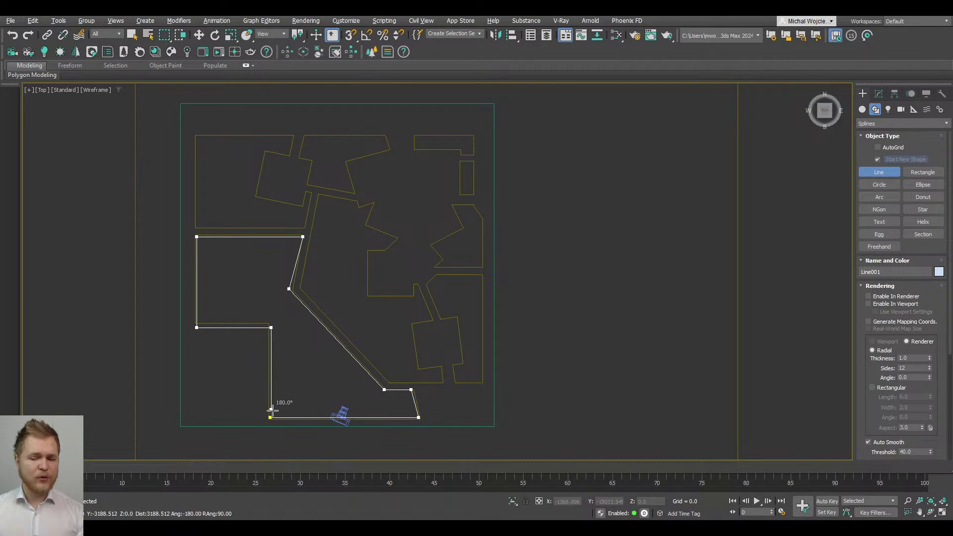
click(270, 417)
click(458, 275)
right_click(532, 243)
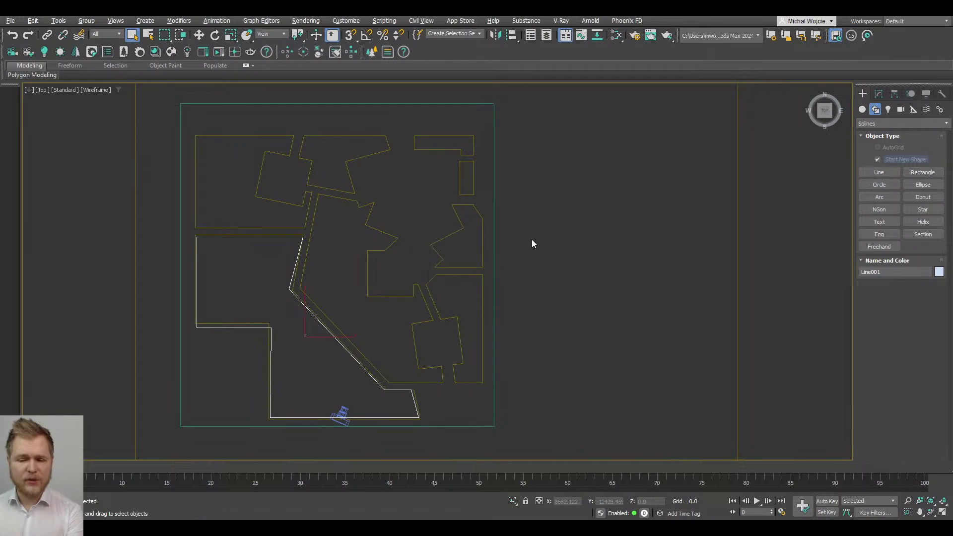
click(540, 266)
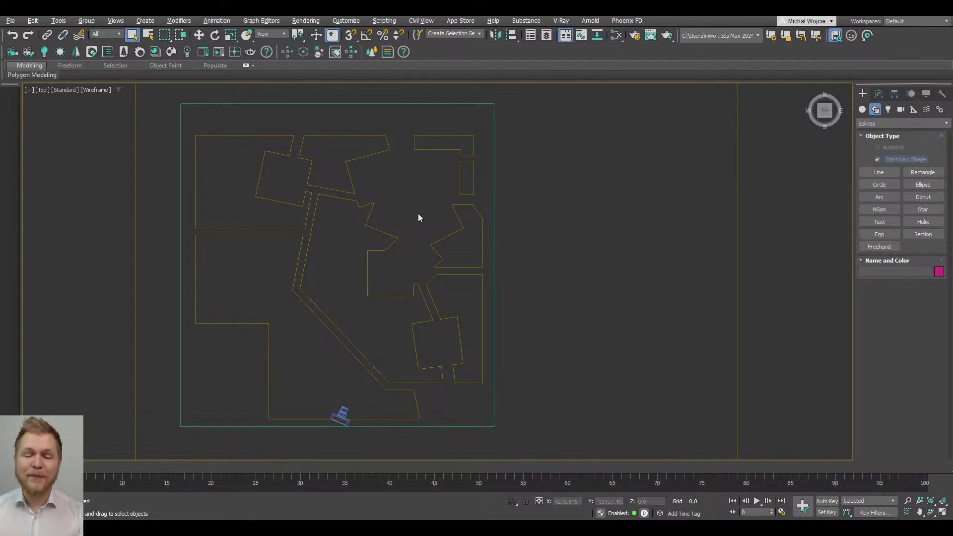
Step: Inspect the site base and its pool cutouts from an angled orthographic view
scroll(412, 258, down, 3)
alt+middle_drag(406, 298, 455, 252)
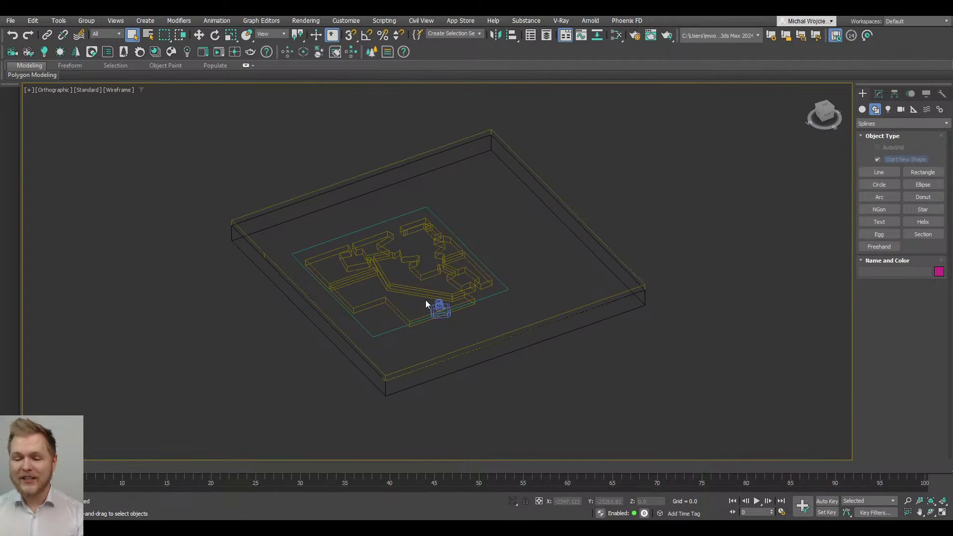
scroll(425, 300, up, 2)
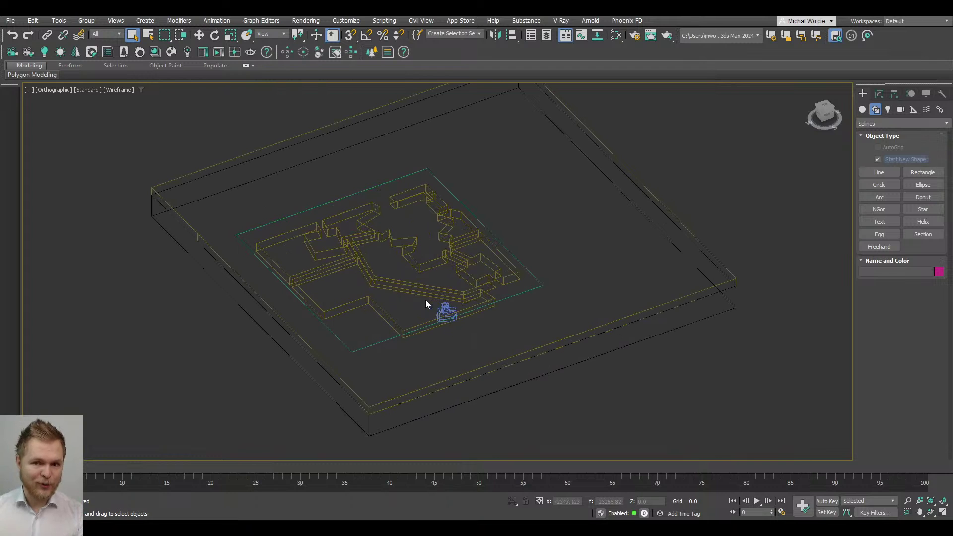
Step: Display the angled view shaded with edges and select the rectangular plane spanning the pool cutouts for moving
key(F3)
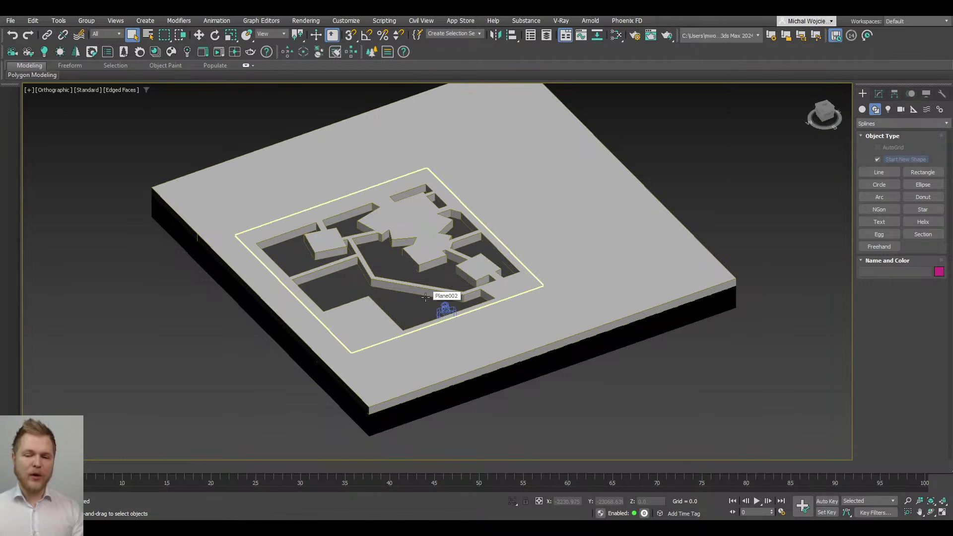
click(426, 297)
key(w)
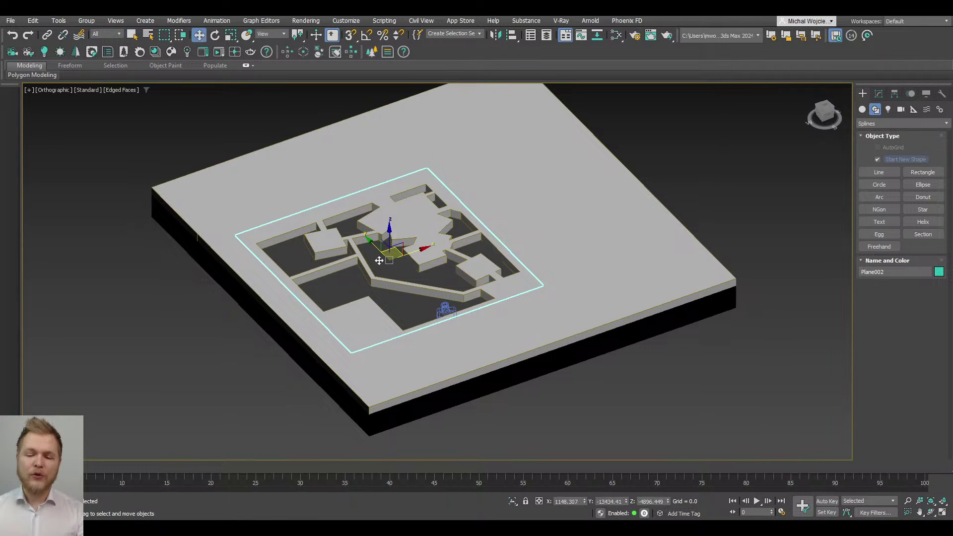
drag(391, 237, 429, 235)
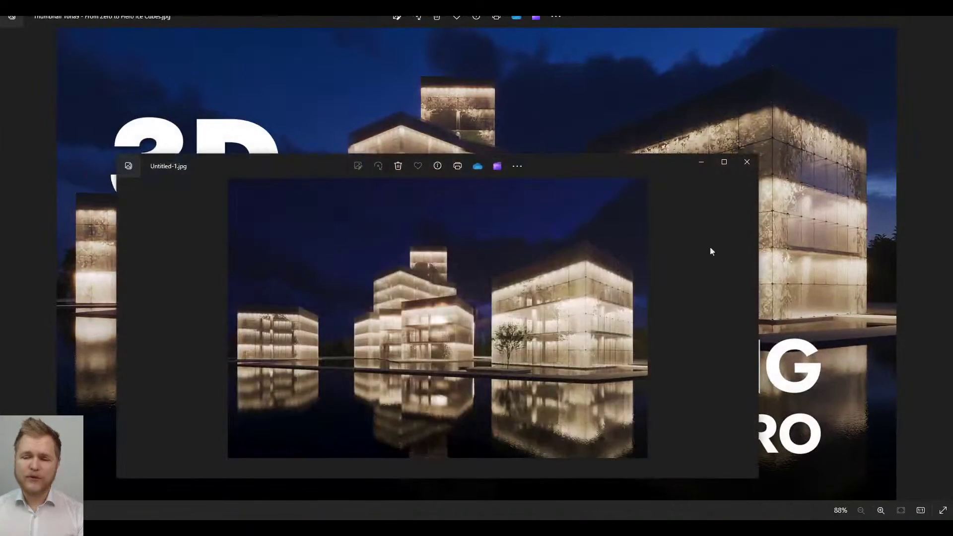
Step: Enlarge the night reference render and examine the glass facade of the large cube building up close
click(725, 161)
scroll(635, 262, up, 5)
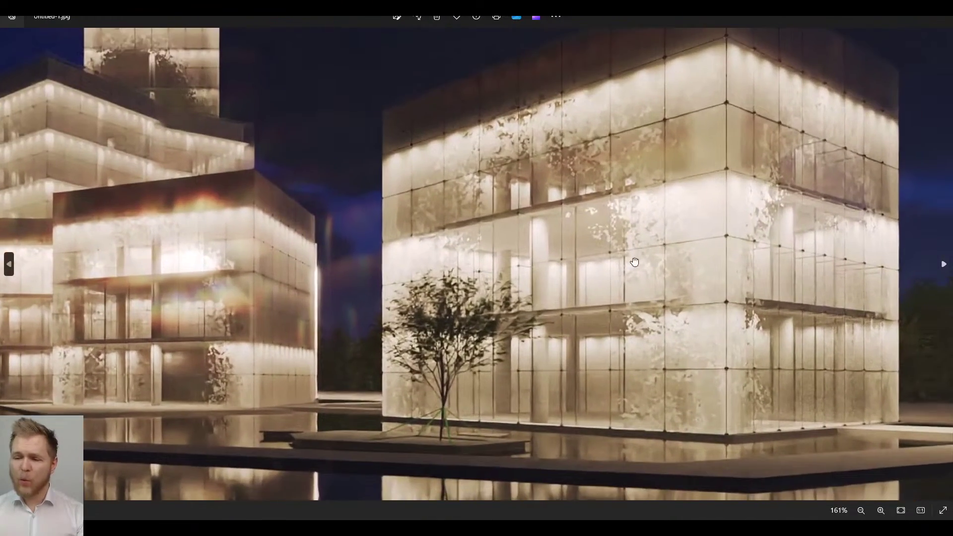
scroll(824, 213, up, 1)
drag(831, 213, 646, 247)
scroll(780, 181, down, 1)
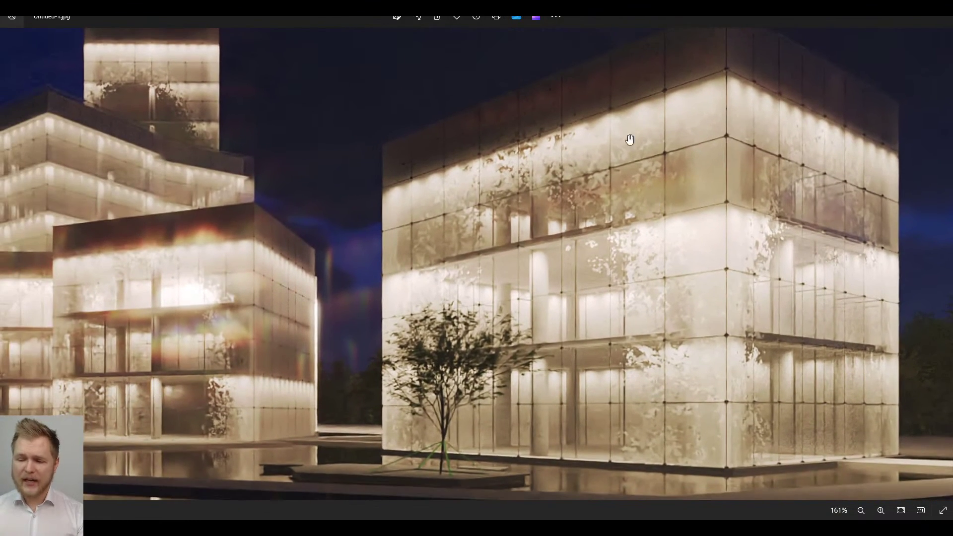
scroll(649, 167, down, 1)
scroll(649, 167, down, 5)
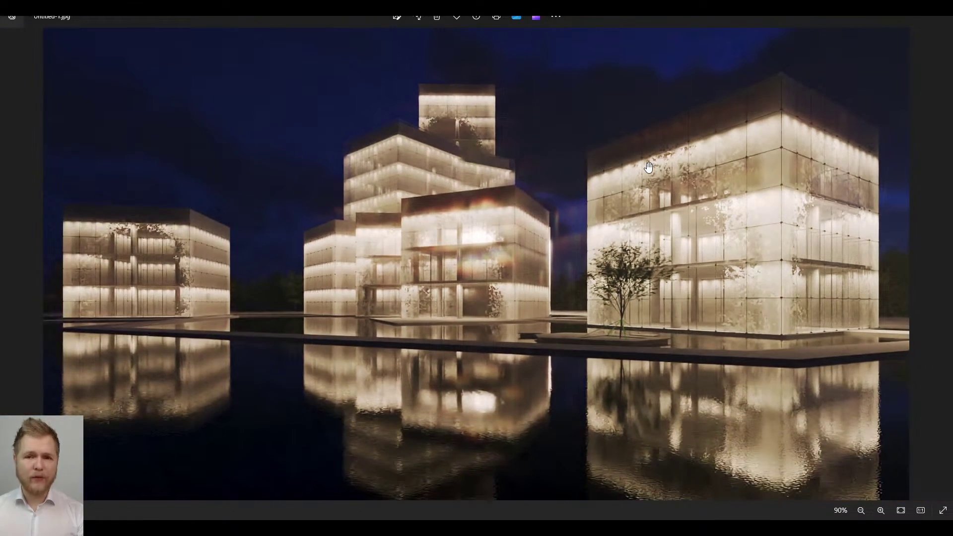
Step: Launch Epic Pen and circle the main columns of restaurant building 8 on the floor plan
key(super)
text(epi)
key(Return)
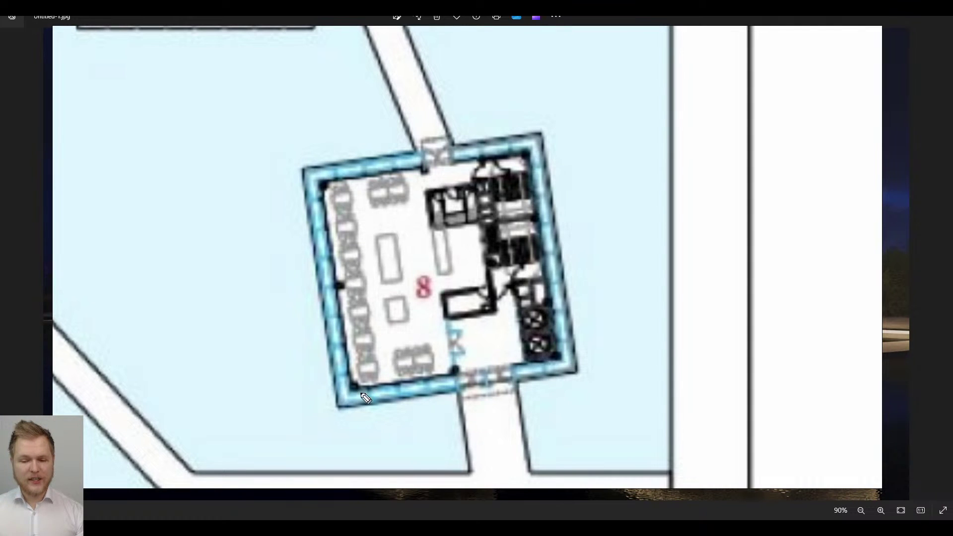
drag(363, 394, 345, 395)
drag(345, 294, 328, 277)
mouse_move(317, 194)
mouse_down()
mouse_move(329, 183)
mouse_move(322, 192)
mouse_up()
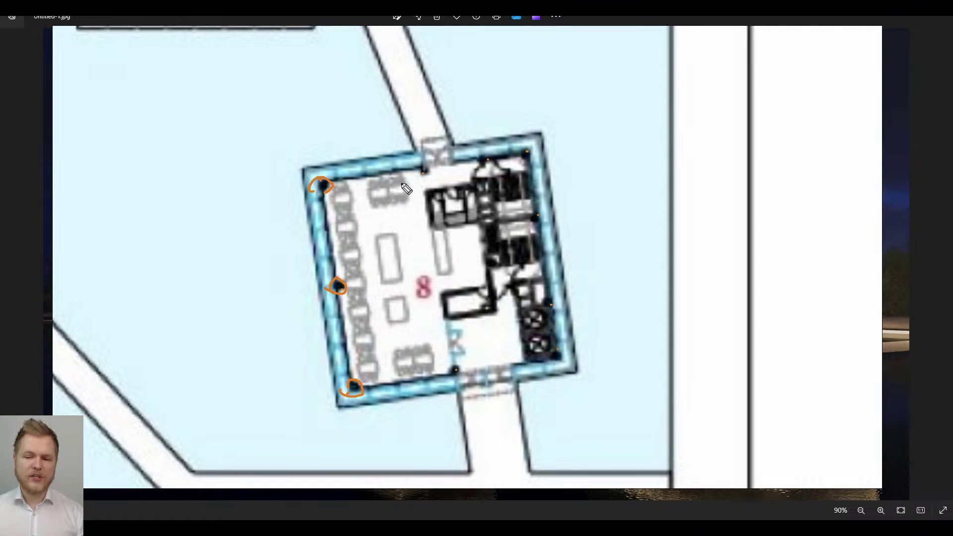
mouse_move(423, 171)
mouse_down()
mouse_move(437, 183)
mouse_move(416, 190)
mouse_up()
drag(456, 370, 445, 365)
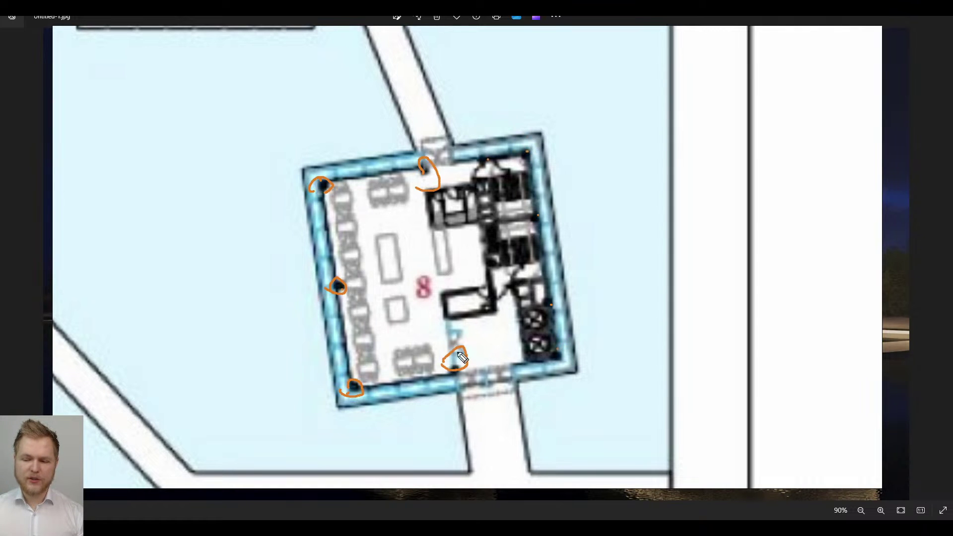
drag(555, 354, 550, 350)
drag(528, 167, 496, 176)
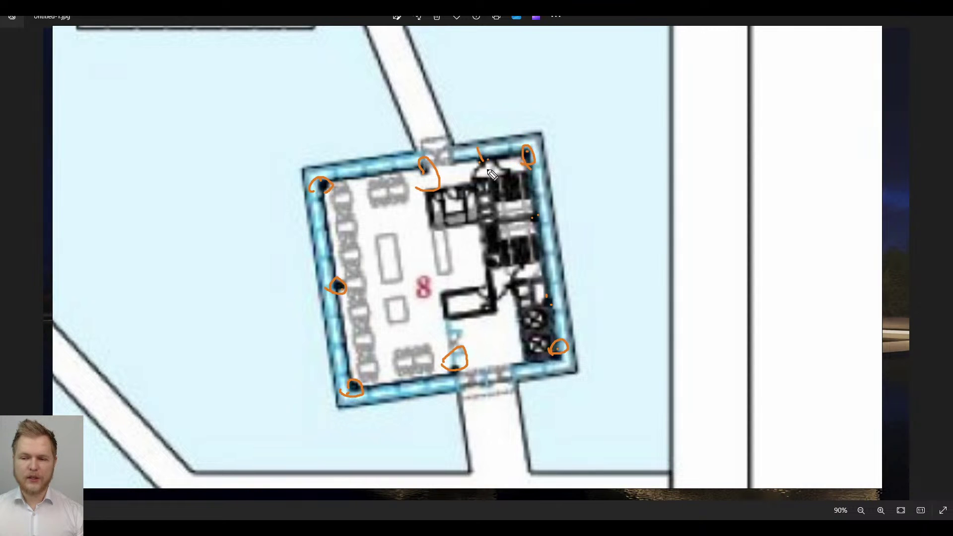
Step: Cross out the three small column dots along the upper and right walls of building 8
mouse_move(489, 143)
mouse_down()
mouse_move(474, 185)
mouse_move(563, 228)
mouse_move(526, 248)
mouse_up()
drag(537, 288, 574, 294)
drag(564, 275, 537, 318)
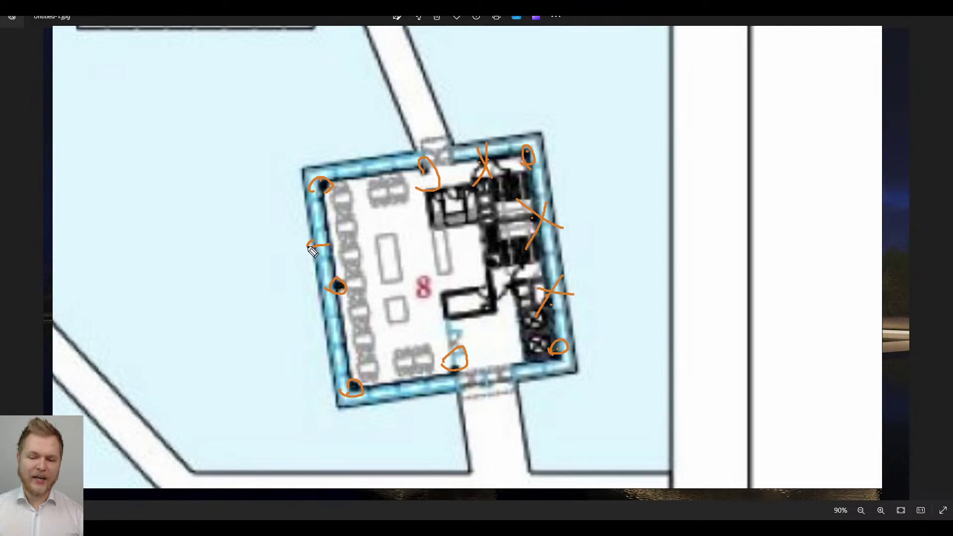
Step: Mark the gap between the outer and inner facade of building 8 with a double arrow and outline it beside the middle column
drag(308, 249, 331, 253)
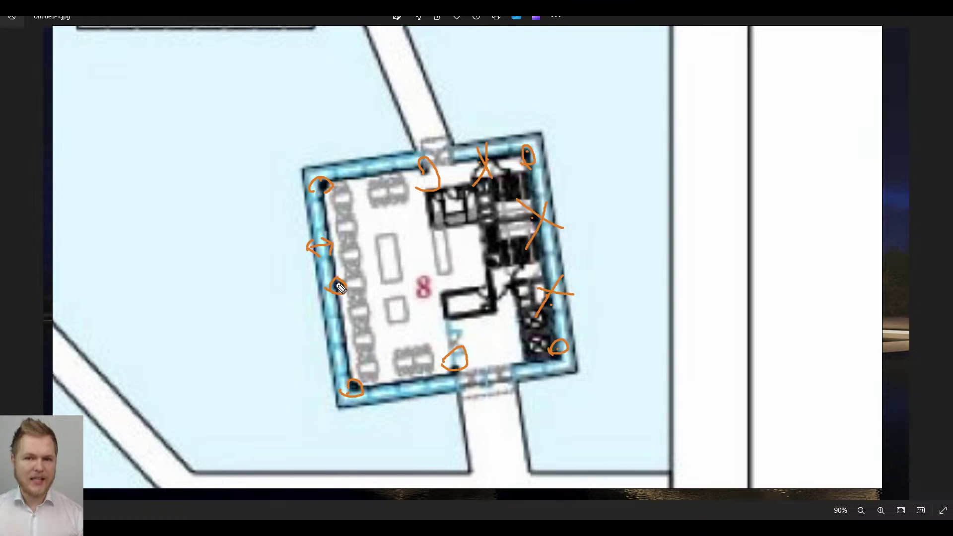
drag(342, 289, 338, 251)
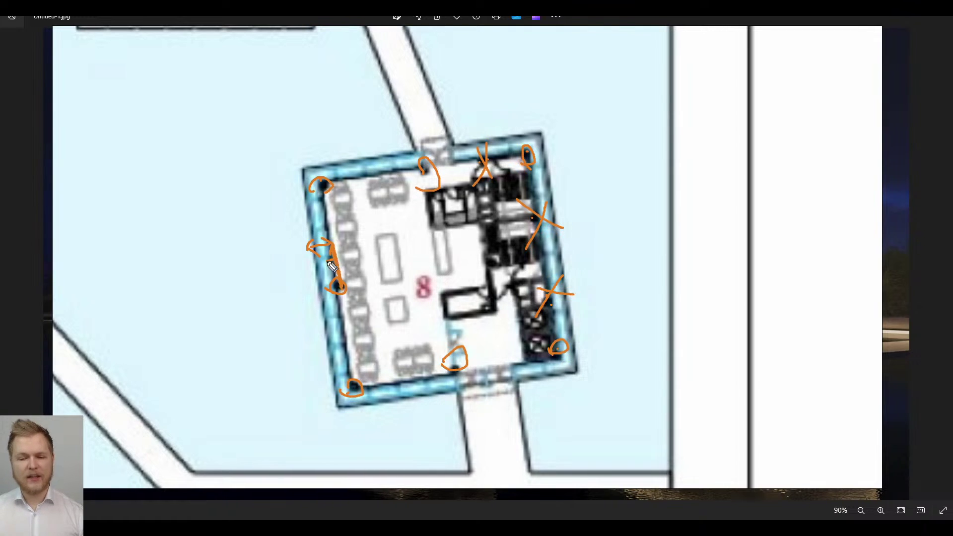
drag(313, 252, 324, 278)
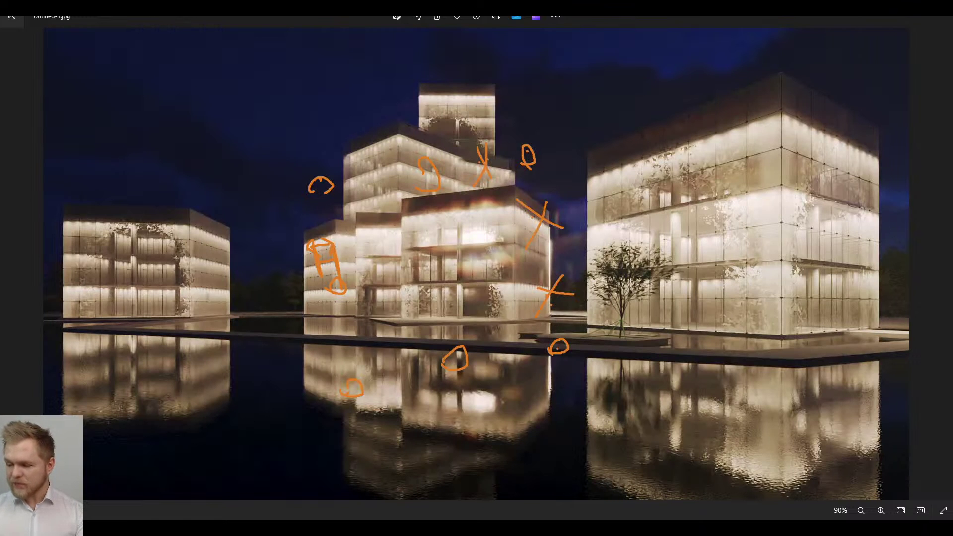
Step: On the night render, number the large cube's front facade panels 1 to 8 and mark its full height near the front corner
scroll(872, 357, up, 5)
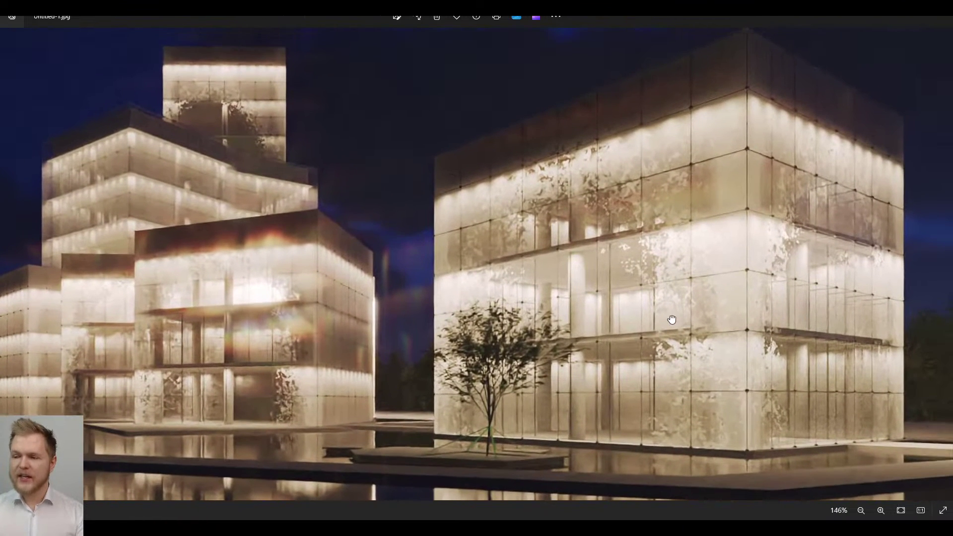
drag(763, 246, 749, 263)
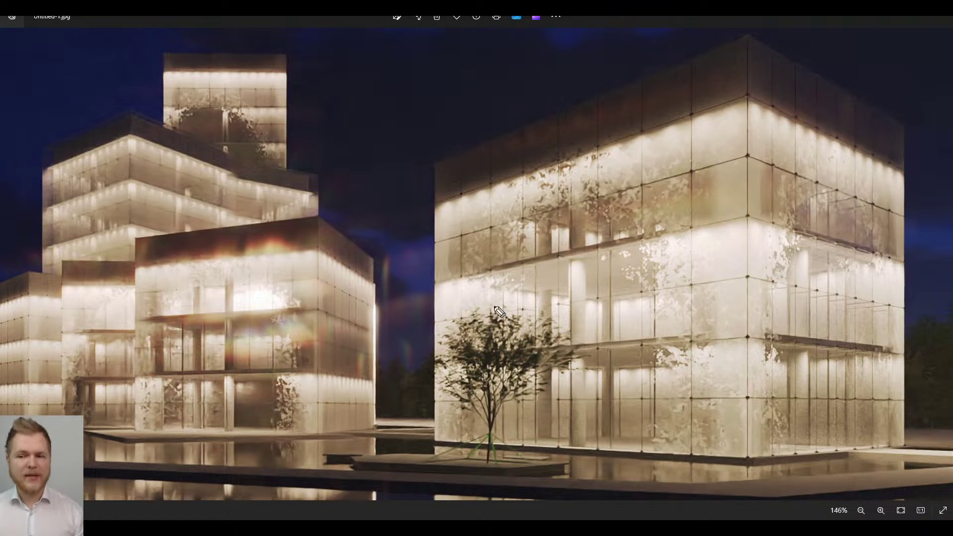
drag(439, 172, 449, 196)
mouse_move(468, 163)
mouse_down()
mouse_move(475, 176)
mouse_move(492, 163)
mouse_up()
drag(527, 130, 536, 158)
mouse_move(582, 123)
mouse_down()
mouse_move(596, 130)
mouse_move(583, 128)
mouse_up()
mouse_move(623, 93)
mouse_down()
mouse_move(616, 105)
mouse_move(723, 87)
mouse_move(723, 444)
mouse_move(733, 425)
mouse_up()
drag(697, 82, 736, 77)
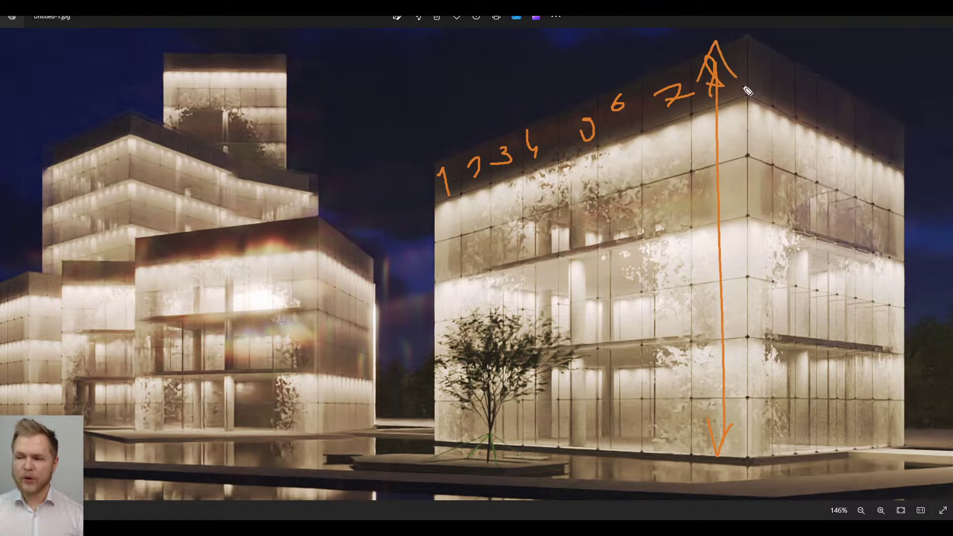
Step: Annotate the large cube's height as 17,5 beside a vertical double arrow and circle two spots on its middle floor
mouse_move(426, 156)
mouse_down()
mouse_move(414, 430)
mouse_move(447, 334)
mouse_up()
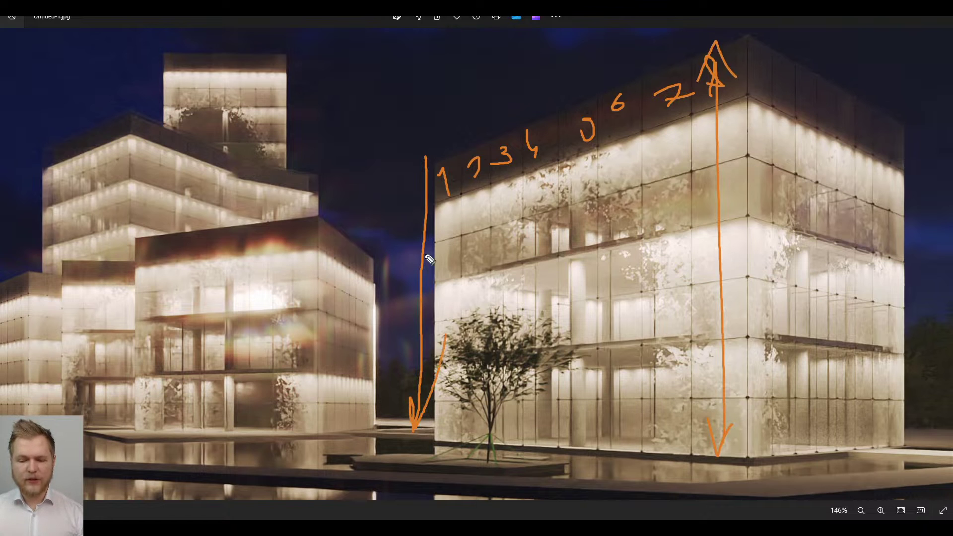
mouse_move(411, 171)
mouse_down()
mouse_move(427, 139)
mouse_move(437, 166)
mouse_up()
mouse_move(350, 270)
mouse_down()
mouse_move(325, 303)
mouse_move(377, 313)
mouse_up()
drag(392, 268, 389, 284)
drag(383, 258, 400, 265)
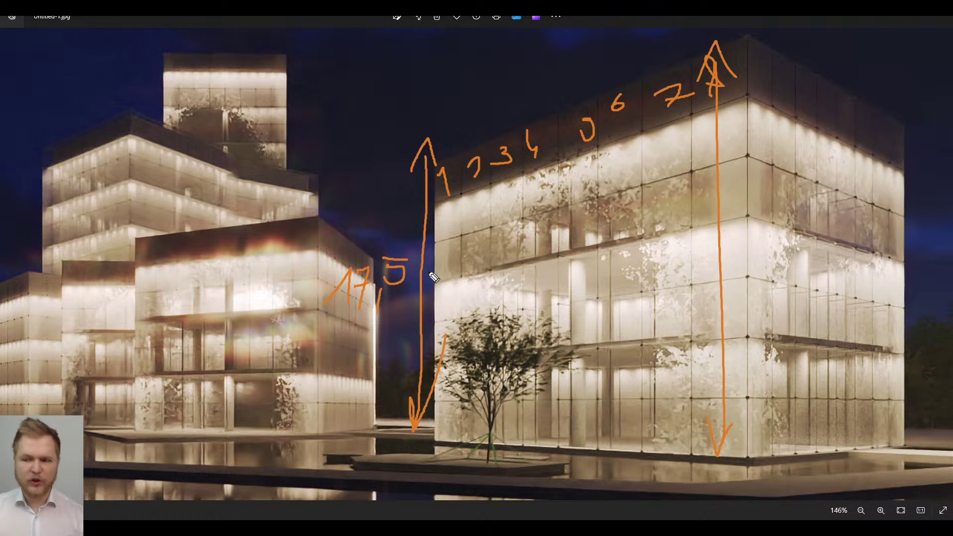
mouse_move(645, 284)
mouse_down()
mouse_move(641, 298)
mouse_move(592, 301)
mouse_move(600, 287)
mouse_up()
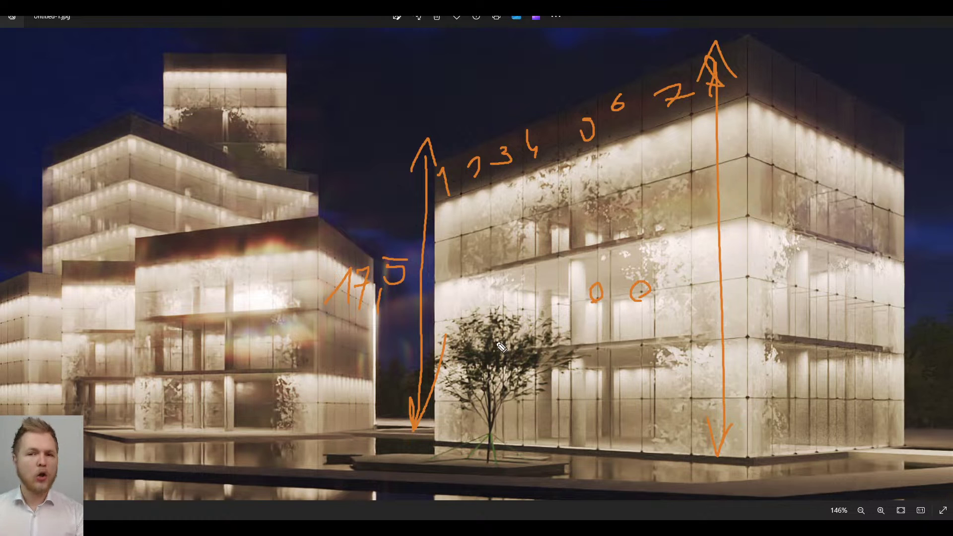
key(Escape)
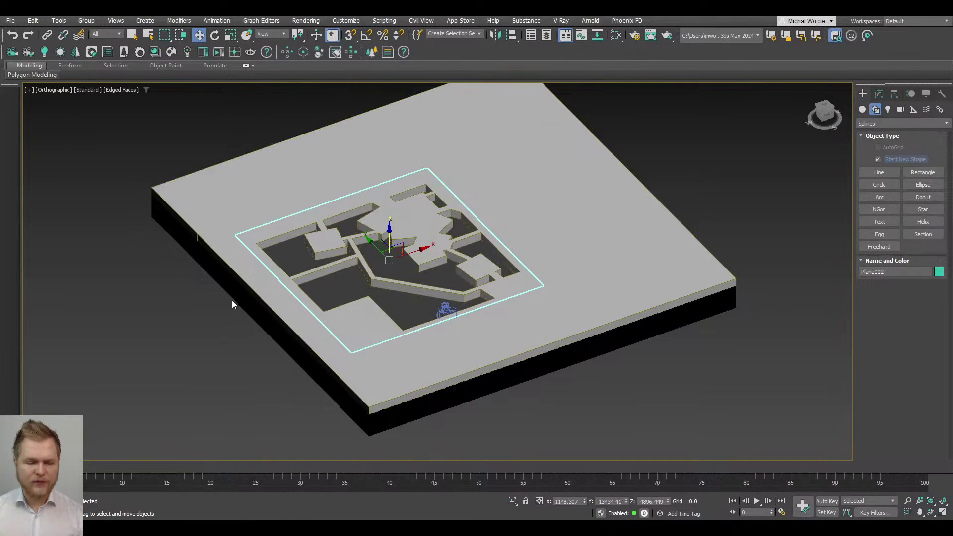
Step: On the simplified first floor plan, outline the central building and its dashed upper volumes, labelling the upper part 3
scroll(485, 284, down, 5)
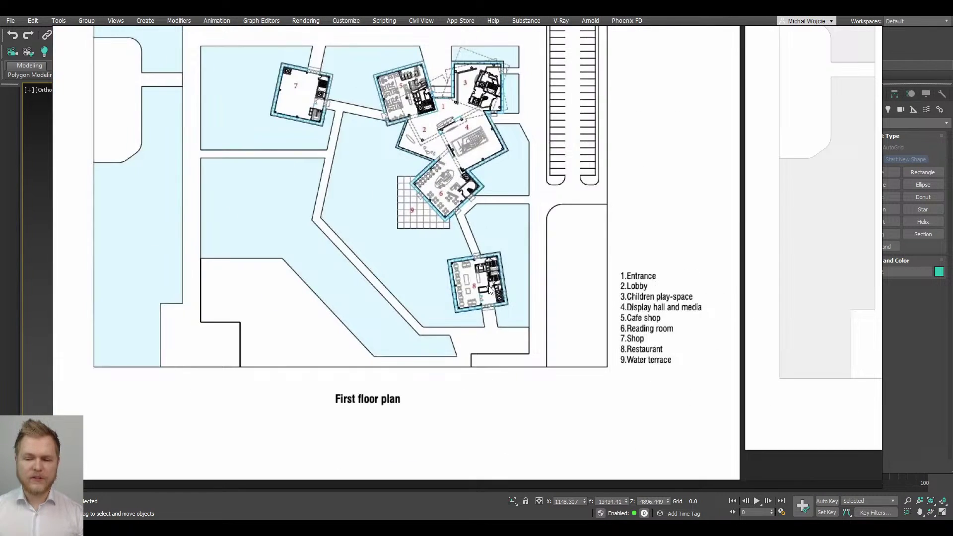
scroll(456, 206, down, 6)
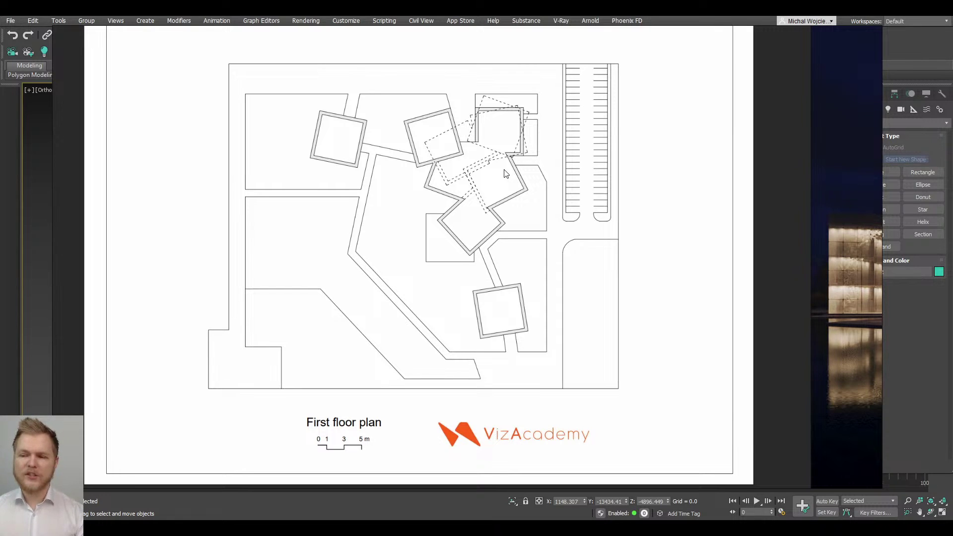
scroll(506, 173, up, 6)
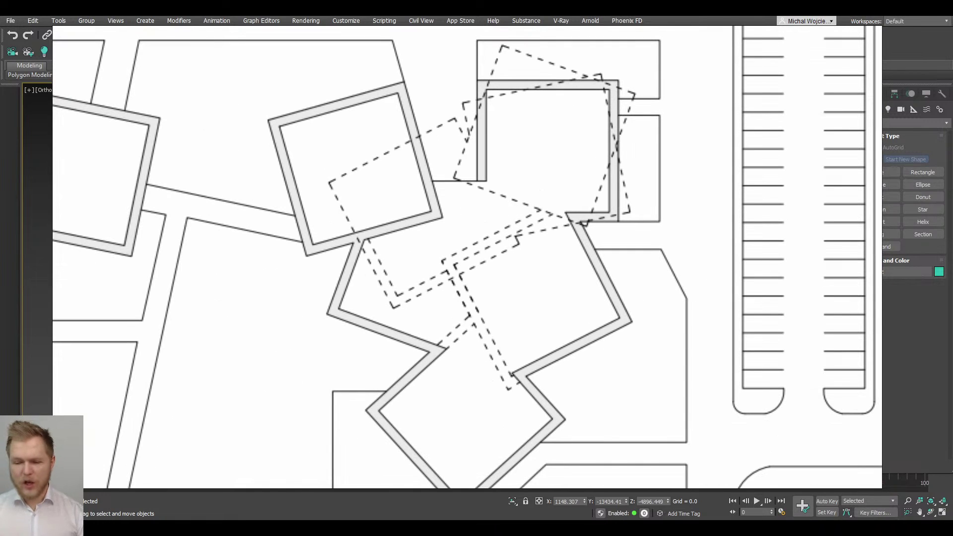
mouse_move(428, 351)
mouse_down()
mouse_move(383, 460)
mouse_move(546, 435)
mouse_move(516, 383)
mouse_move(621, 333)
mouse_move(594, 237)
mouse_move(631, 219)
mouse_up()
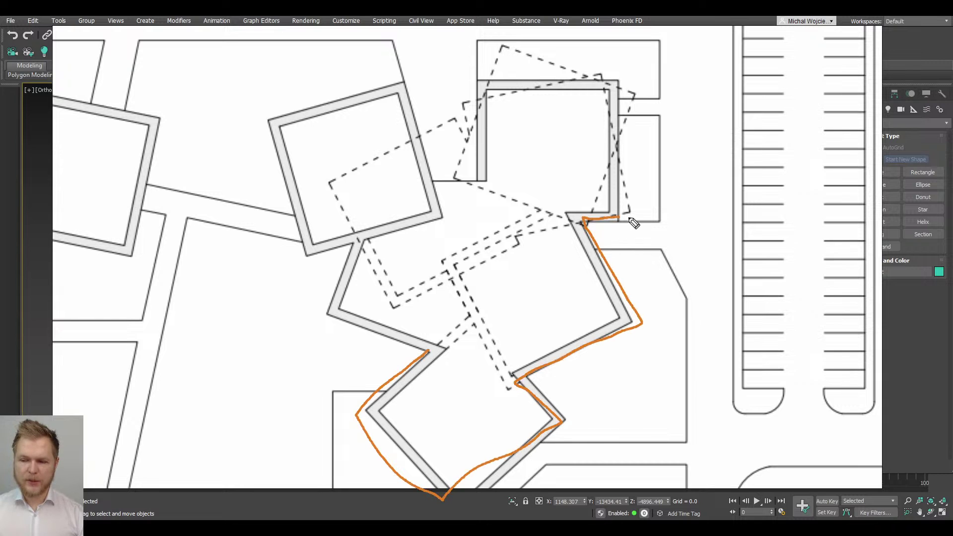
mouse_move(397, 296)
mouse_down()
mouse_move(621, 219)
mouse_move(600, 113)
mouse_move(516, 98)
mouse_move(480, 141)
mouse_move(325, 174)
mouse_up()
mouse_move(441, 178)
mouse_down()
mouse_move(502, 59)
mouse_move(641, 83)
mouse_move(564, 211)
mouse_move(453, 184)
mouse_up()
drag(522, 121, 521, 149)
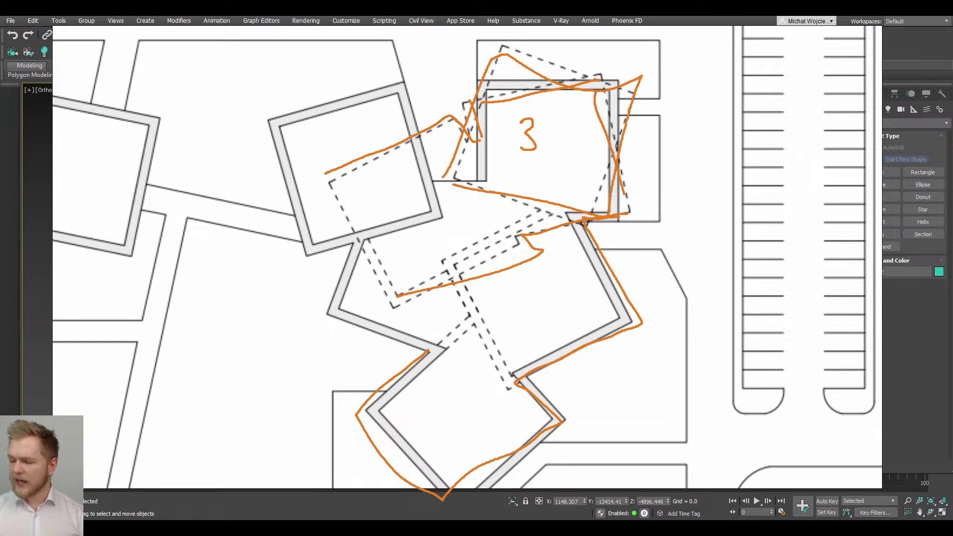
key(Escape)
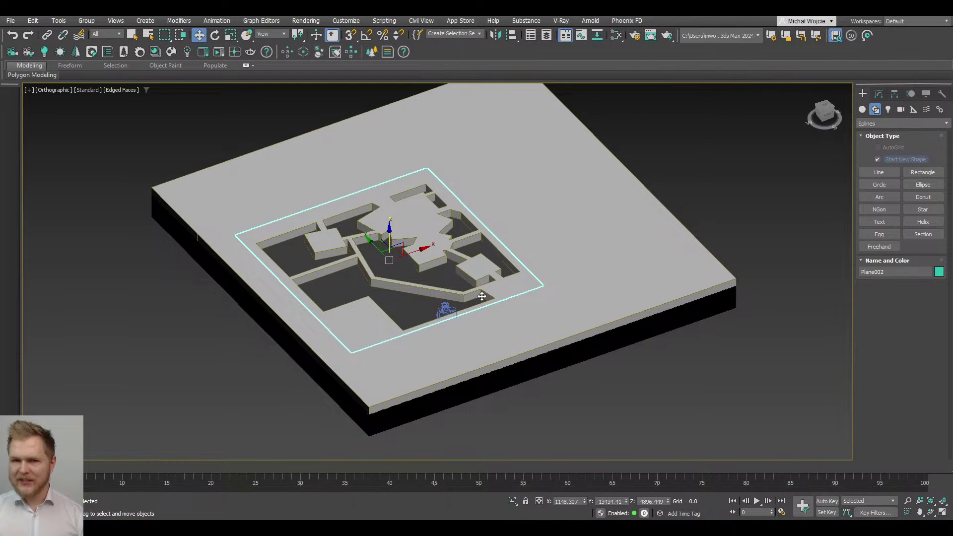
Step: Create a box about 1764 by 1842 and 1550 high over the small square restaurant platform in Top view
click(862, 110)
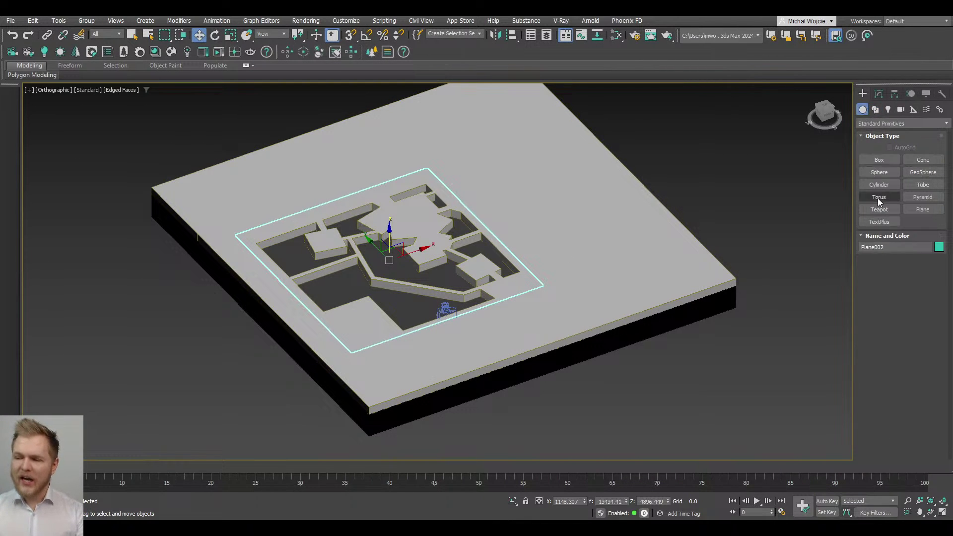
click(879, 160)
key(t)
scroll(496, 307, up, 5)
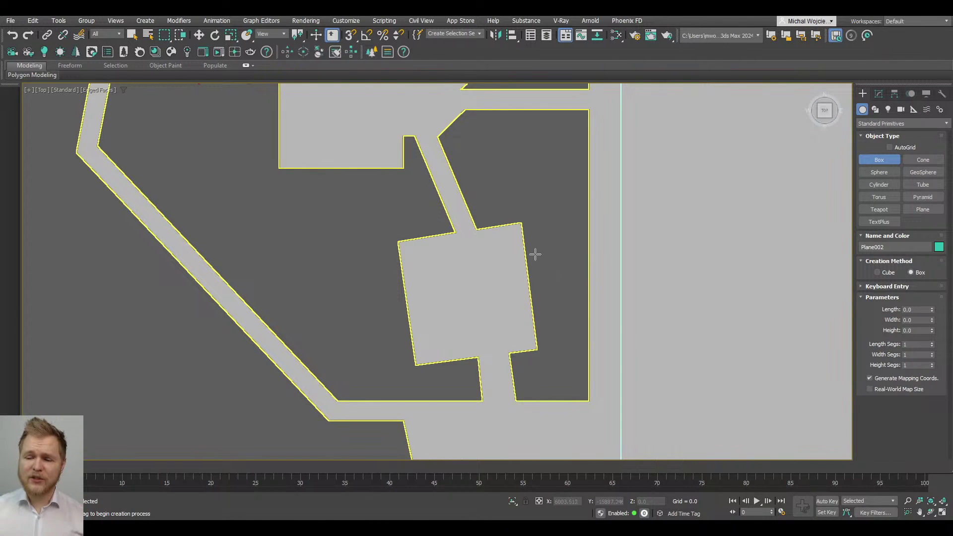
drag(546, 230, 417, 353)
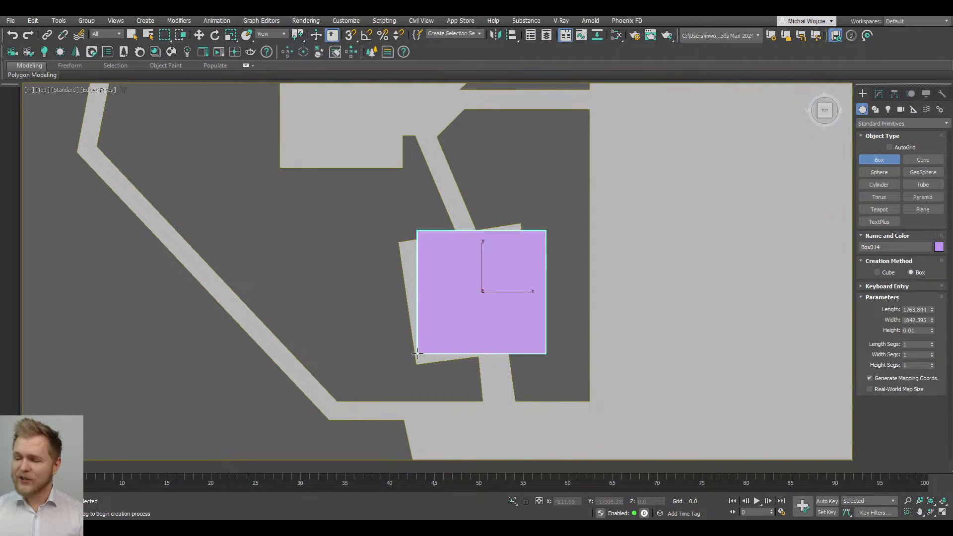
click(434, 283)
mouse_move(434, 282)
alt+middle_down()
mouse_move(474, 244)
mouse_move(477, 169)
alt+middle_up()
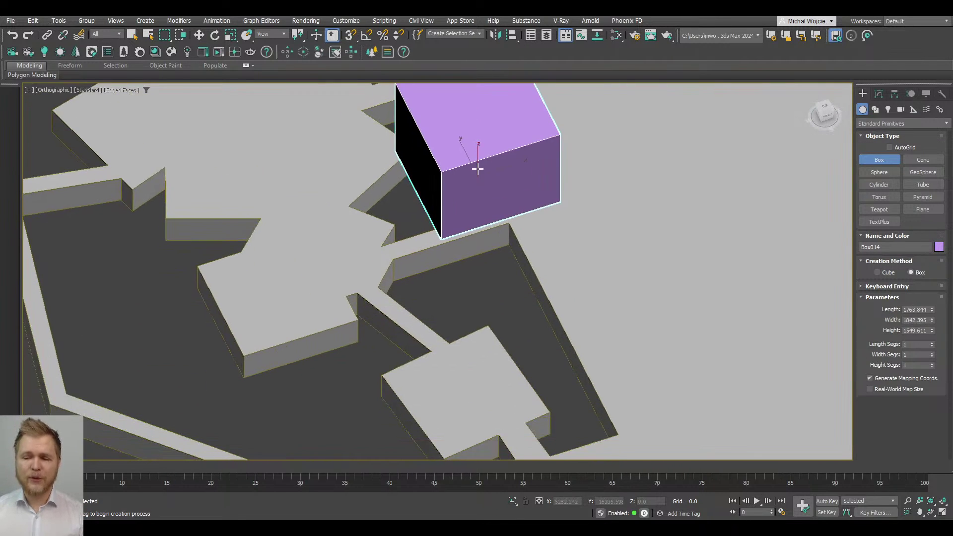
Step: Rotate and move the box in wireframe Top view to align it with the tilted restaurant platform outline
key(t)
key(F3)
key(e)
mouse_move(472, 226)
mouse_down()
mouse_move(471, 208)
mouse_move(477, 214)
mouse_up()
key(w)
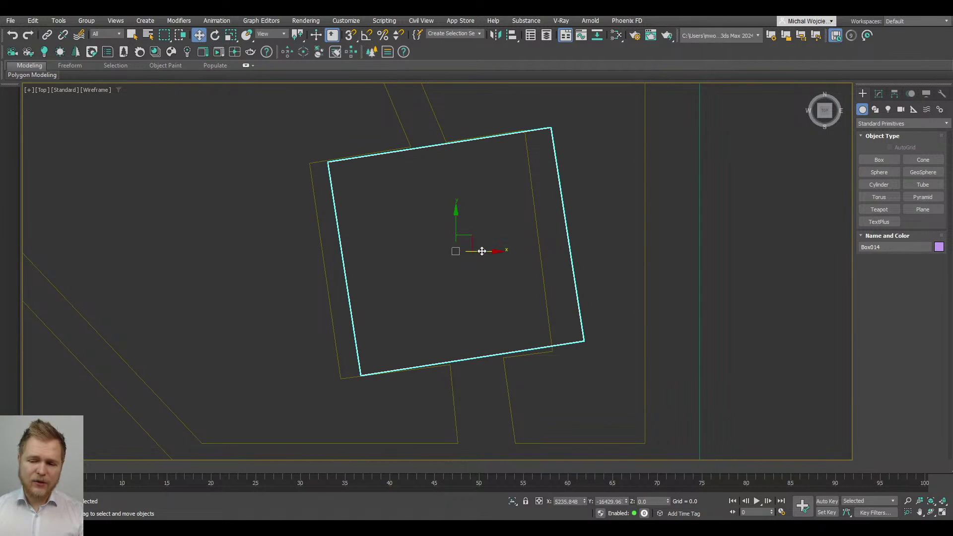
drag(481, 251, 463, 252)
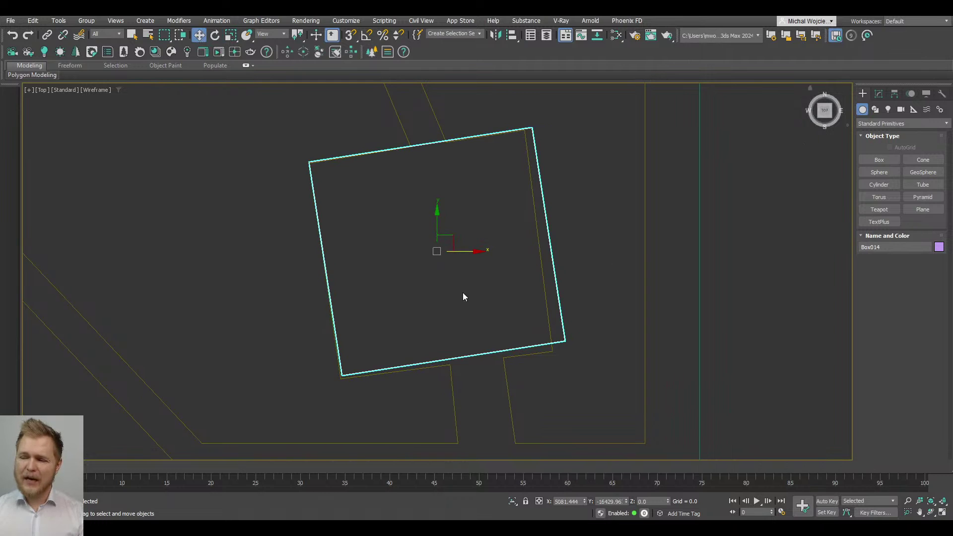
key(e)
drag(461, 218, 453, 238)
key(w)
Step: Set the restaurant box's length and width to 1750
click(878, 94)
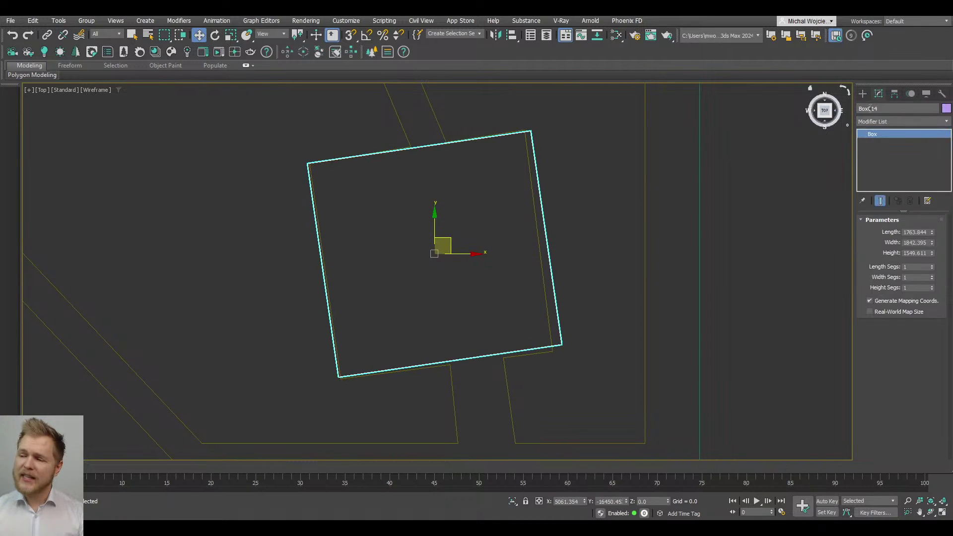
double_click(911, 232)
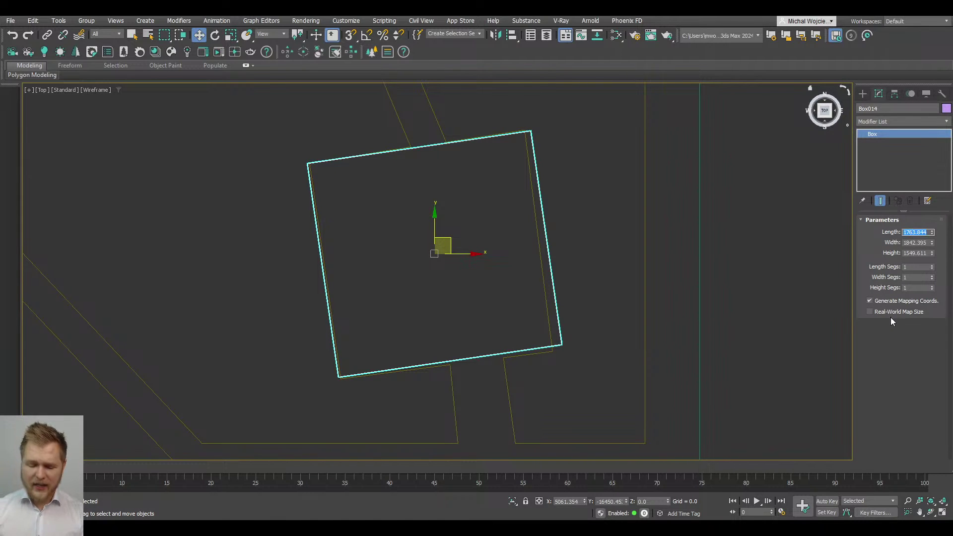
text(17)
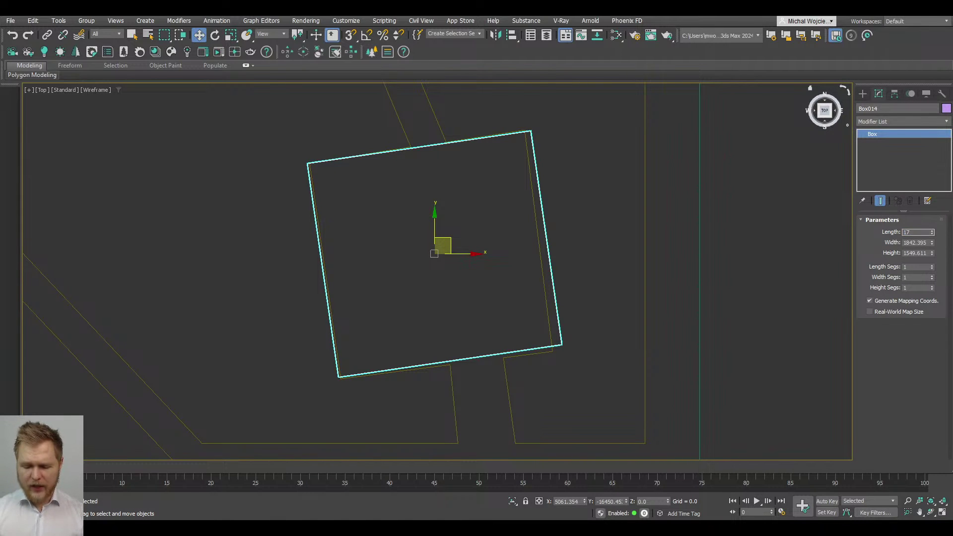
text(500)
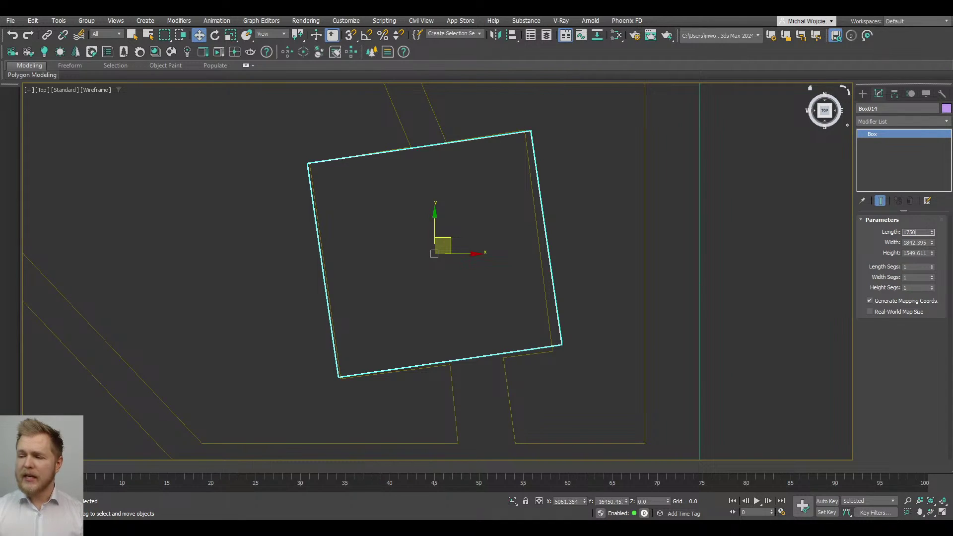
key(Return)
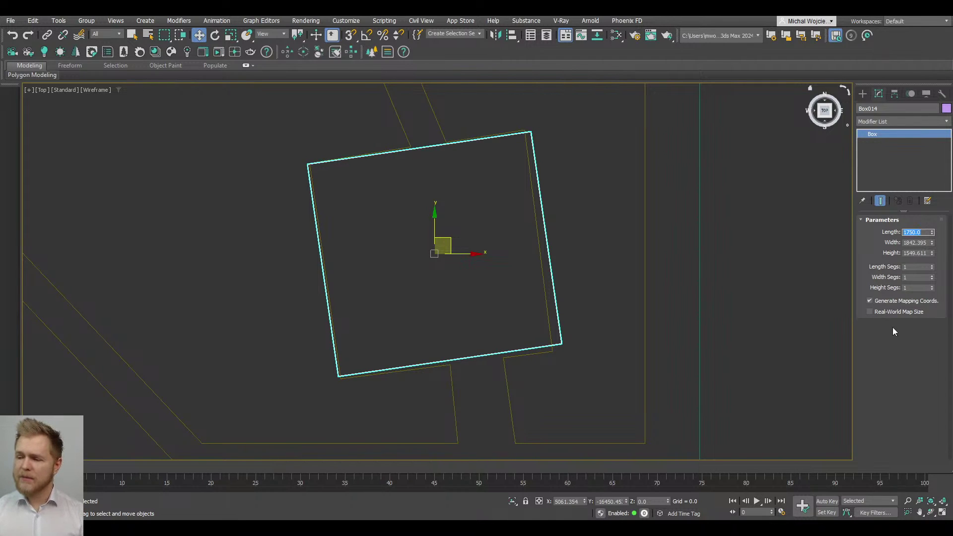
double_click(925, 243)
text(1750)
key(Return)
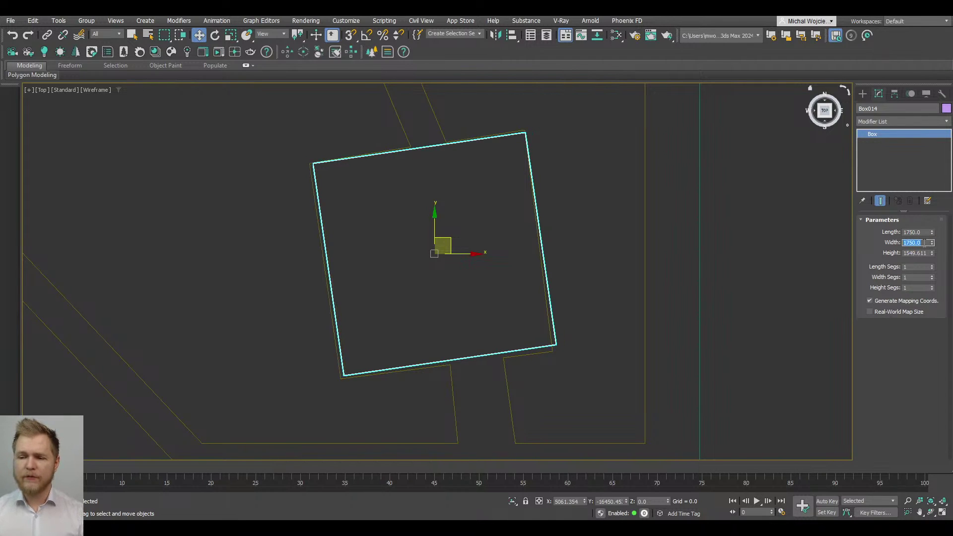
Step: Set the restaurant box's length and width to 1700 and centre it within the tilted platform outline
drag(447, 237, 443, 240)
double_click(921, 232)
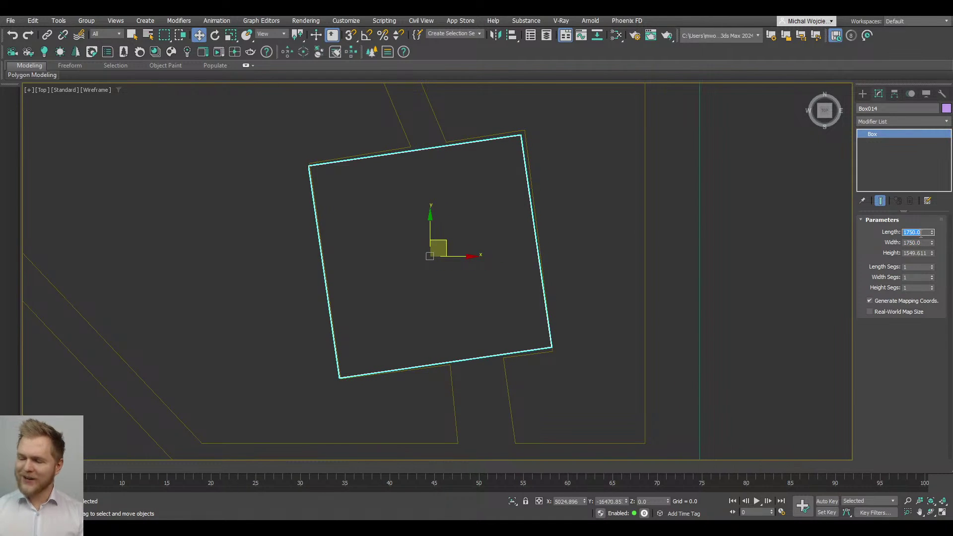
text(1700)
key(Tab)
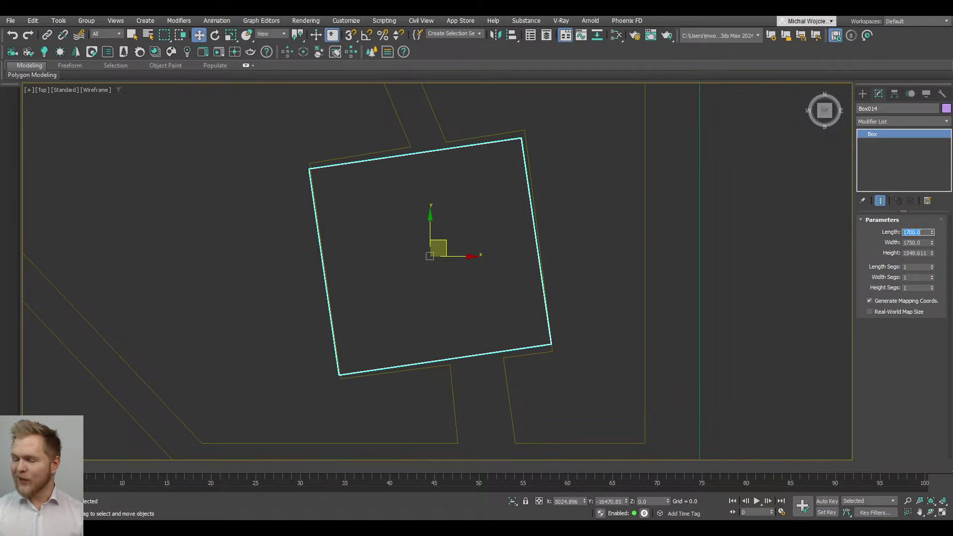
text(1)
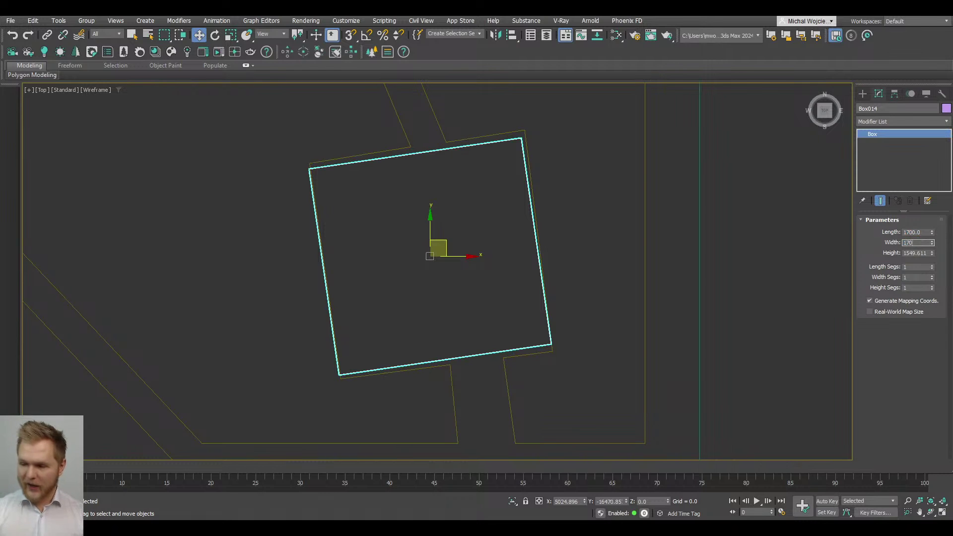
key(Return)
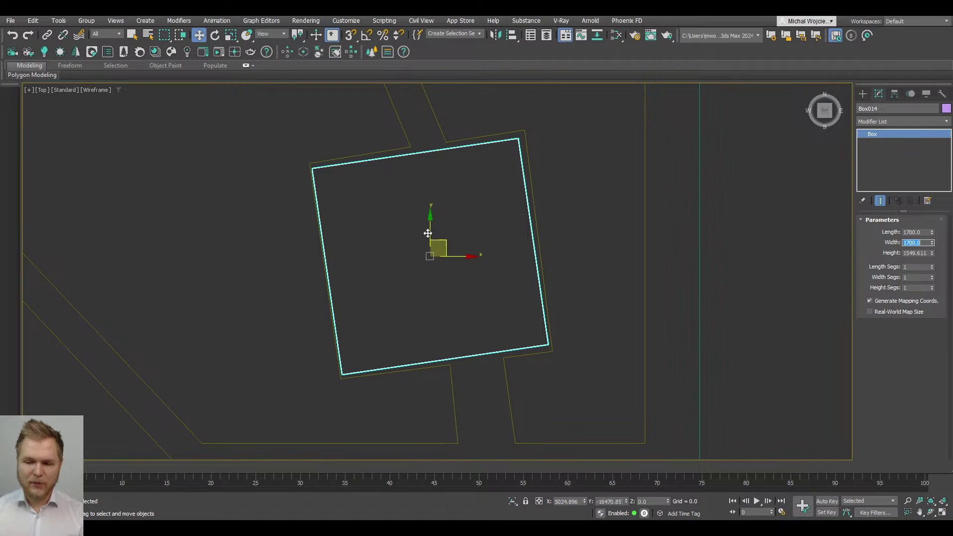
drag(441, 245, 442, 244)
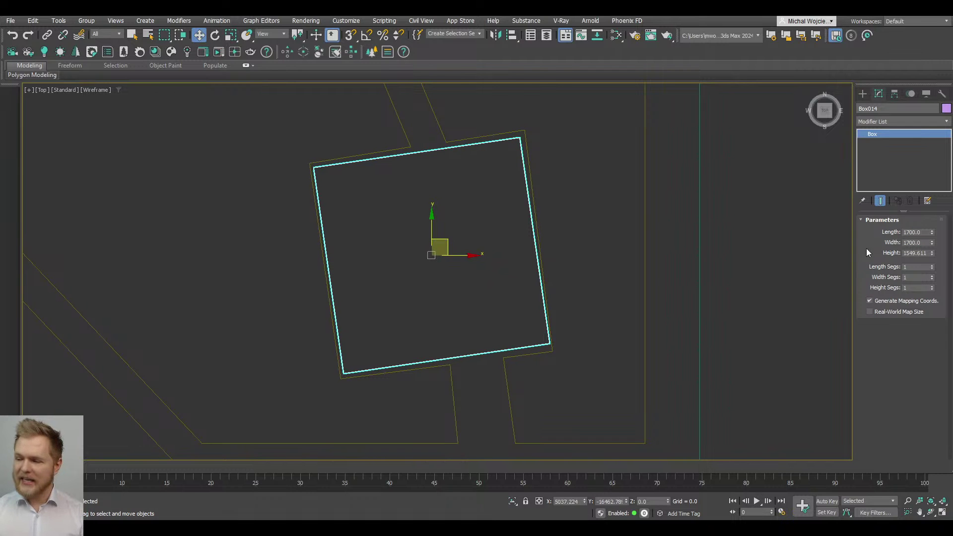
Step: Set the restaurant box's height to 1750 in a shaded orthographic view
scroll(516, 241, down, 5)
mouse_move(497, 298)
alt+middle_down()
mouse_move(526, 278)
mouse_move(517, 200)
mouse_move(521, 238)
alt+middle_up()
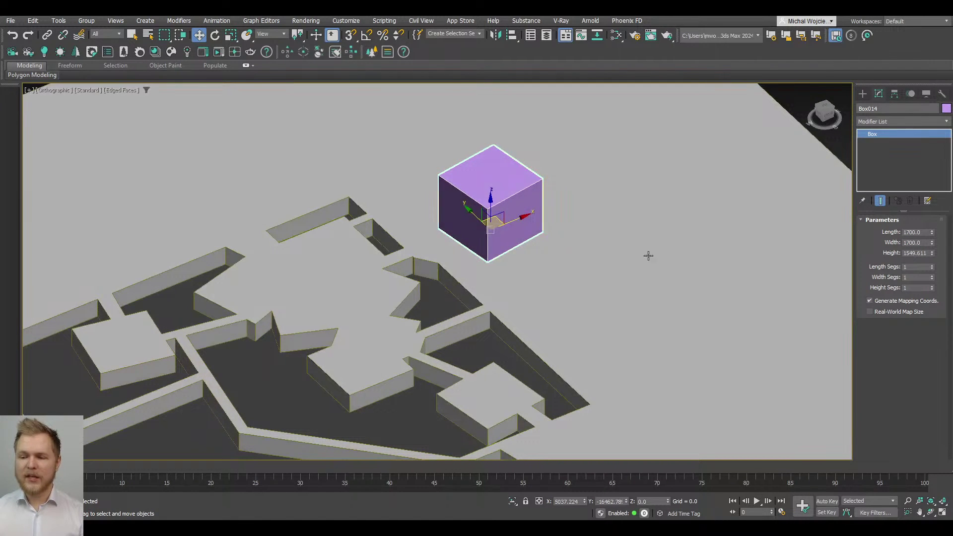
double_click(916, 253)
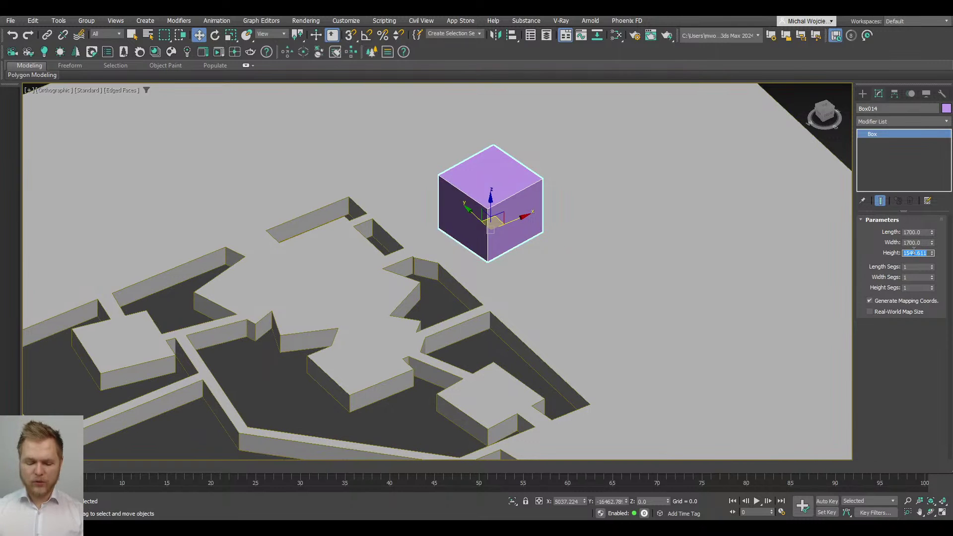
text(17)
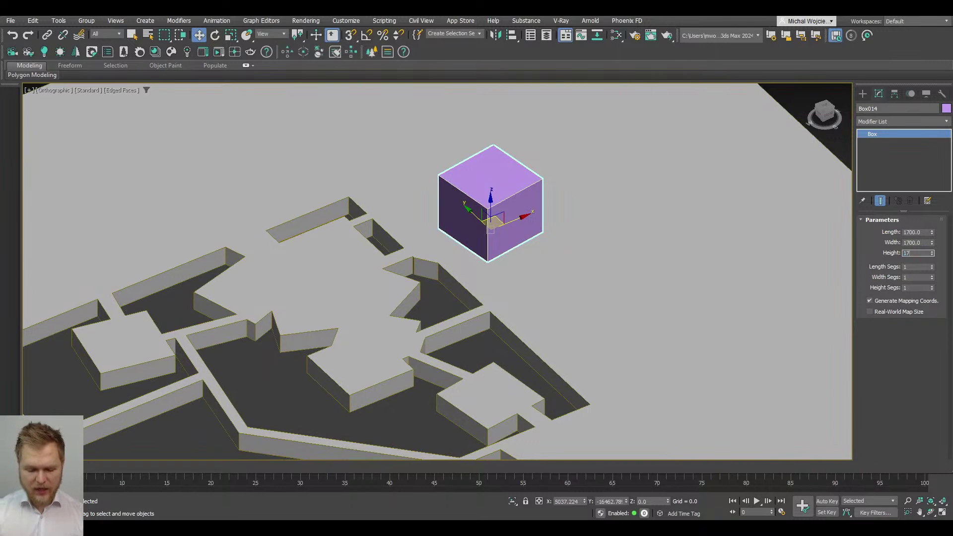
text(500)
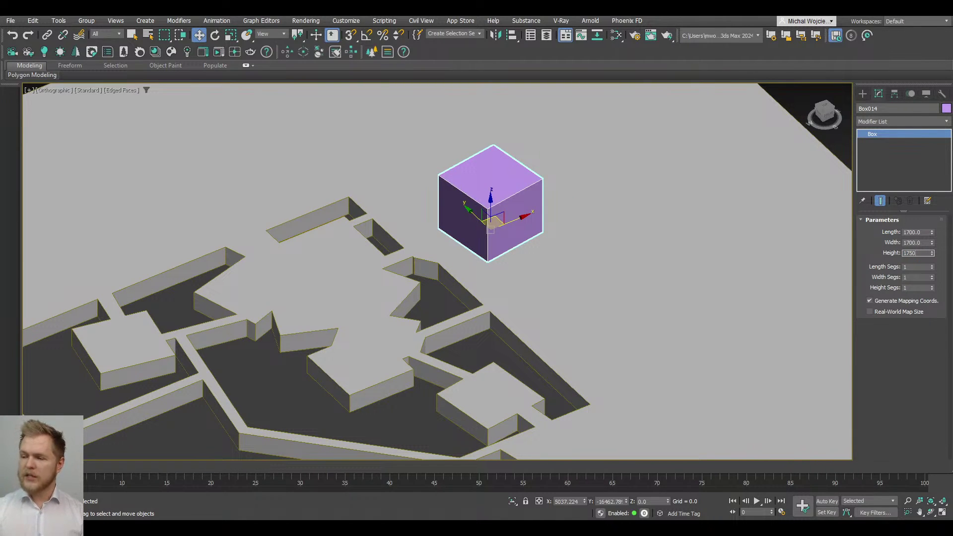
key(Return)
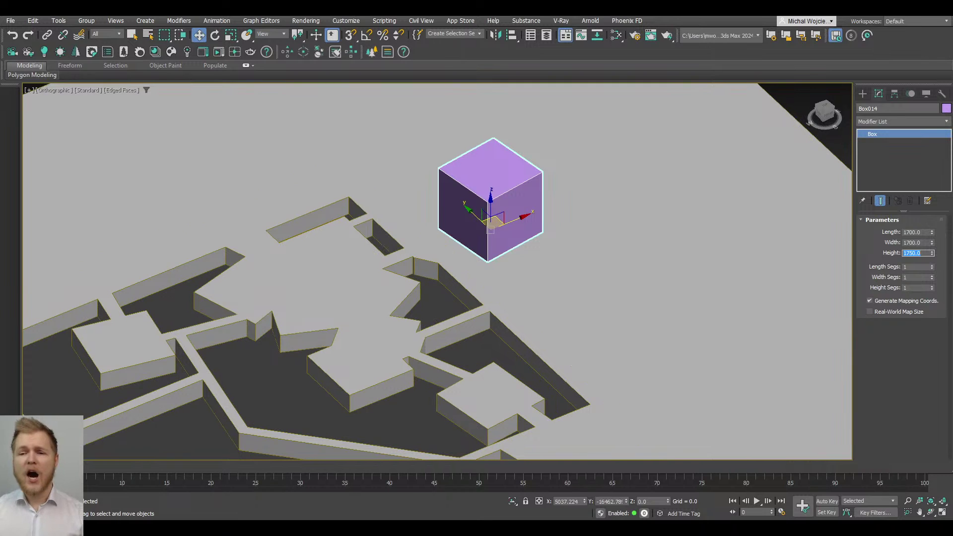
Step: Configure the system unit as 1 unit = 1 centimetre and the display units as metric centimetres
click(346, 21)
click(378, 185)
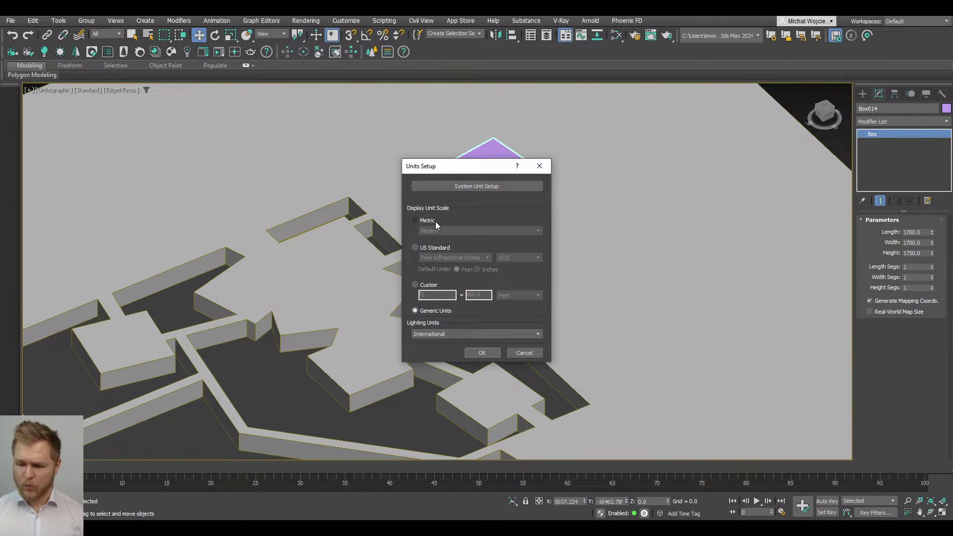
click(437, 222)
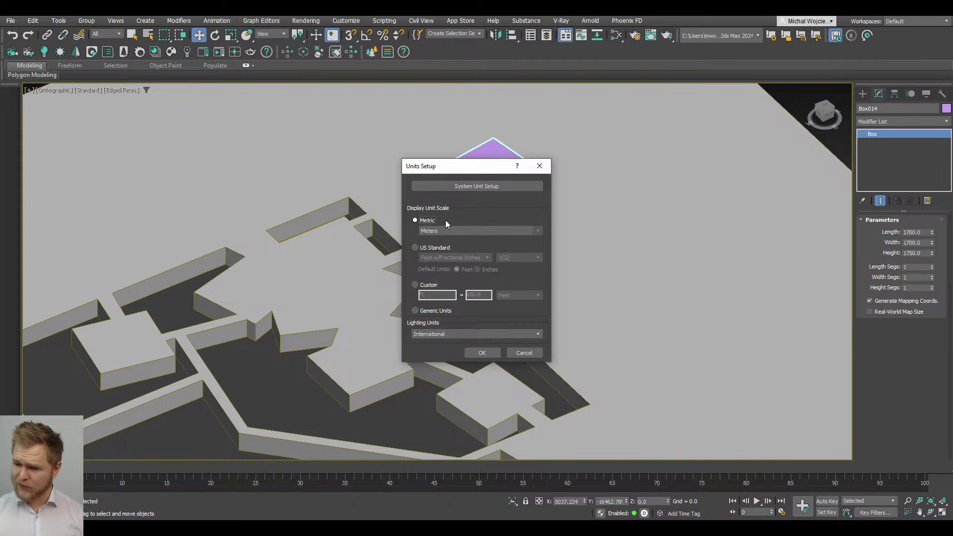
click(487, 189)
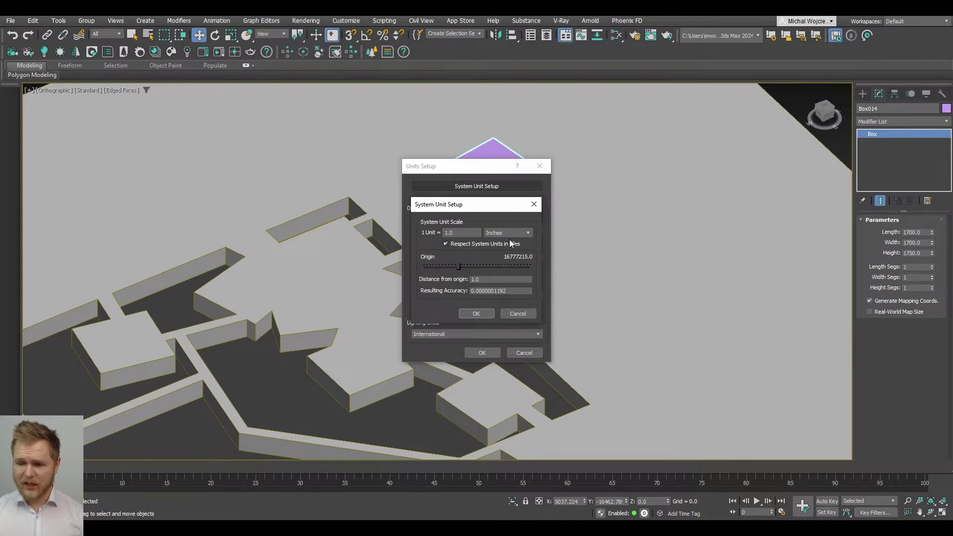
click(516, 233)
click(509, 267)
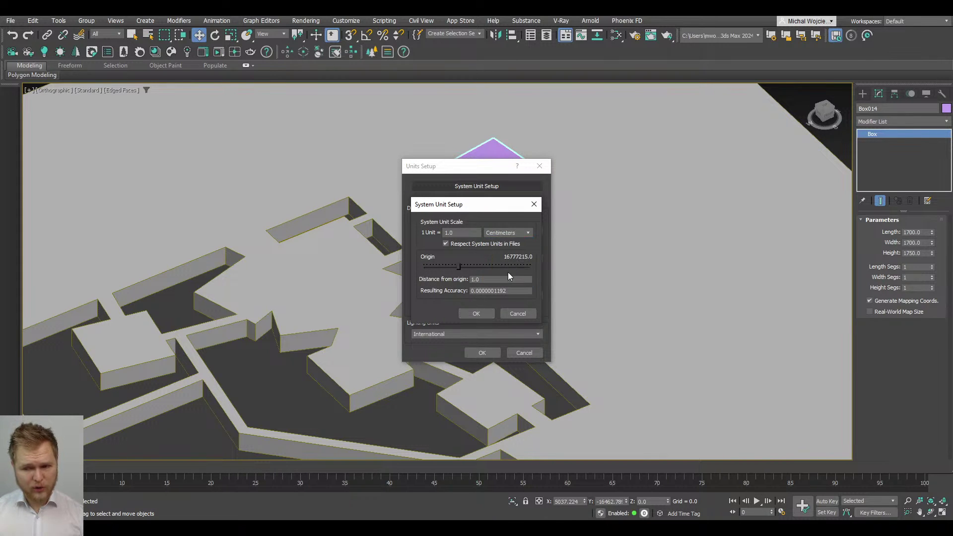
click(489, 315)
click(487, 231)
click(477, 246)
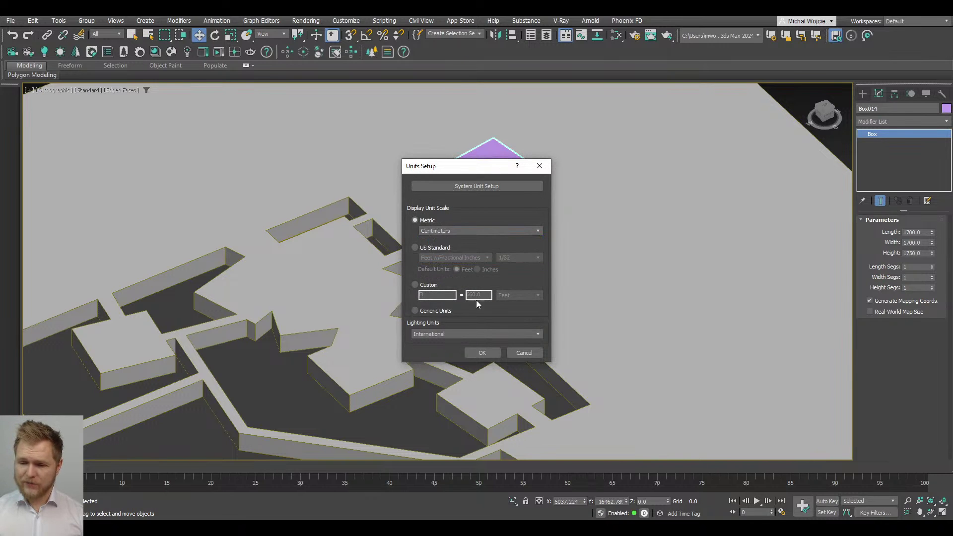
click(484, 353)
Step: Select the site base objects and camera without the box, raise them with snapping to the box's underside level, and hide the grid
scroll(571, 258, down, 5)
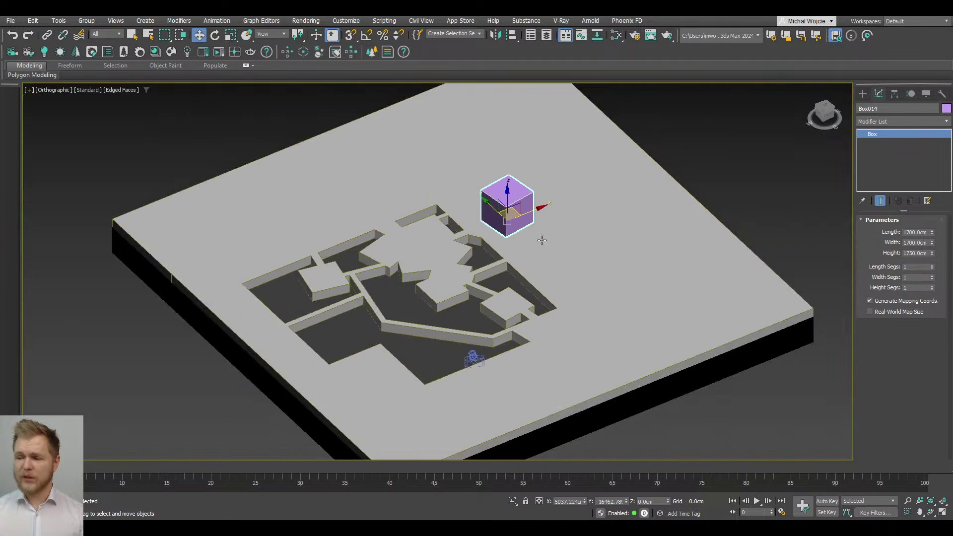
middle_drag(540, 238, 541, 224)
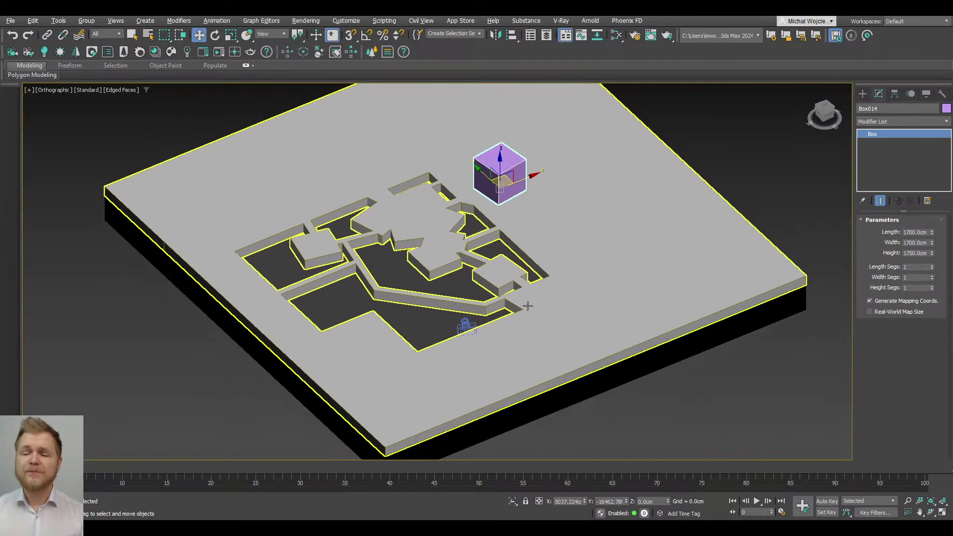
alt+middle_drag(528, 306, 556, 292)
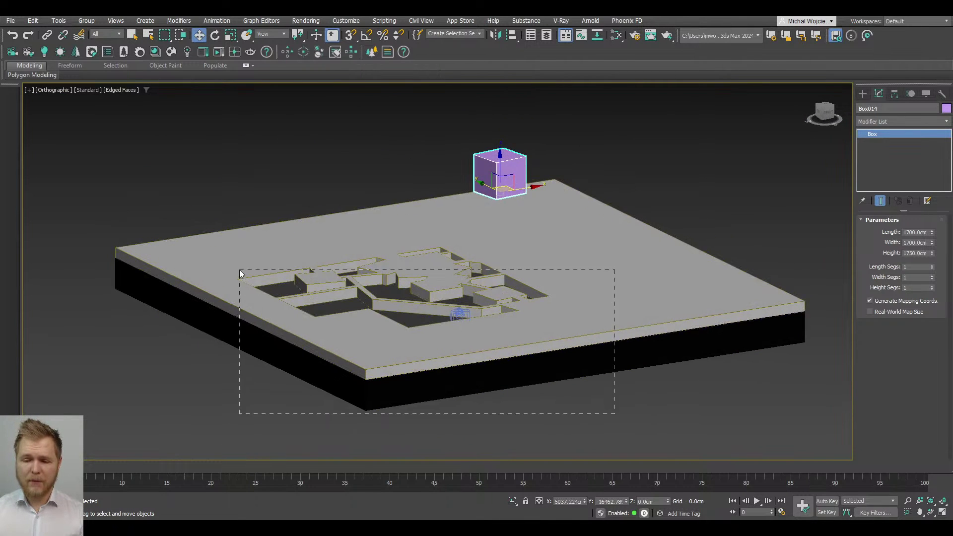
drag(239, 270, 239, 269)
scroll(497, 298, up, 6)
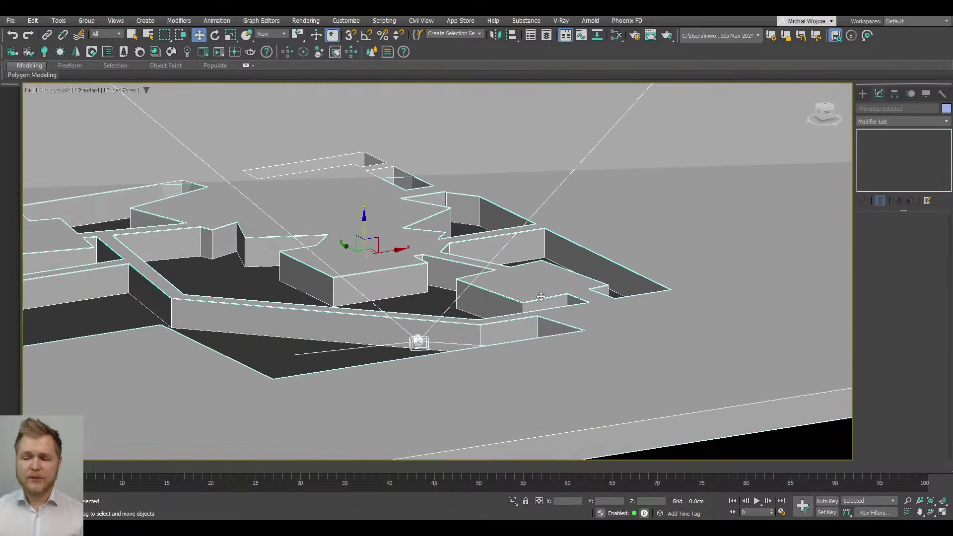
key(s)
scroll(541, 293, up, 5)
scroll(337, 321, down, 10)
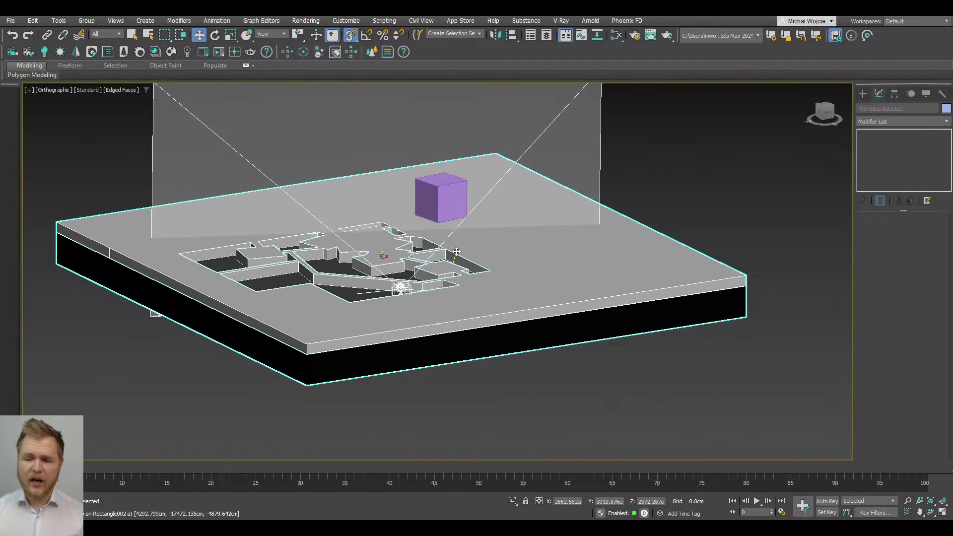
alt+middle_drag(456, 251, 462, 255)
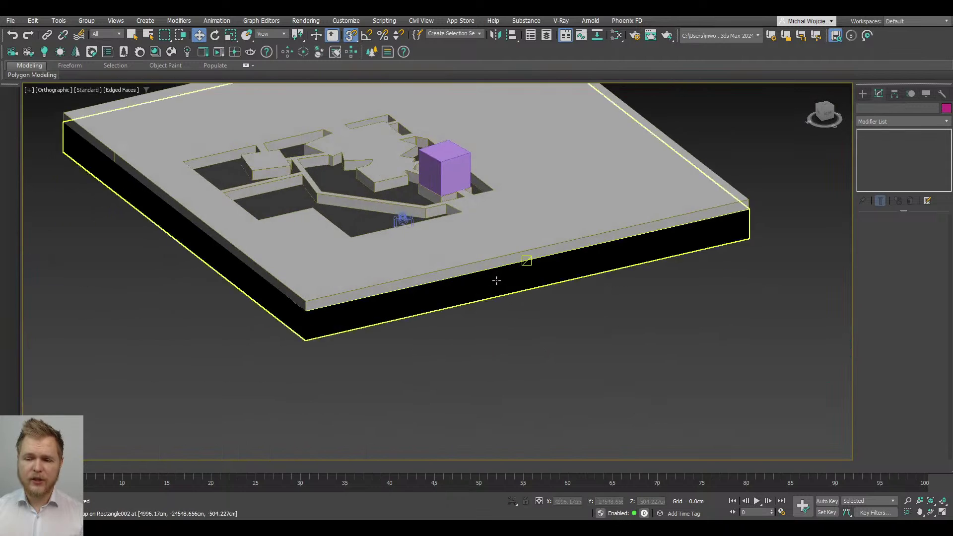
scroll(471, 264, down, 3)
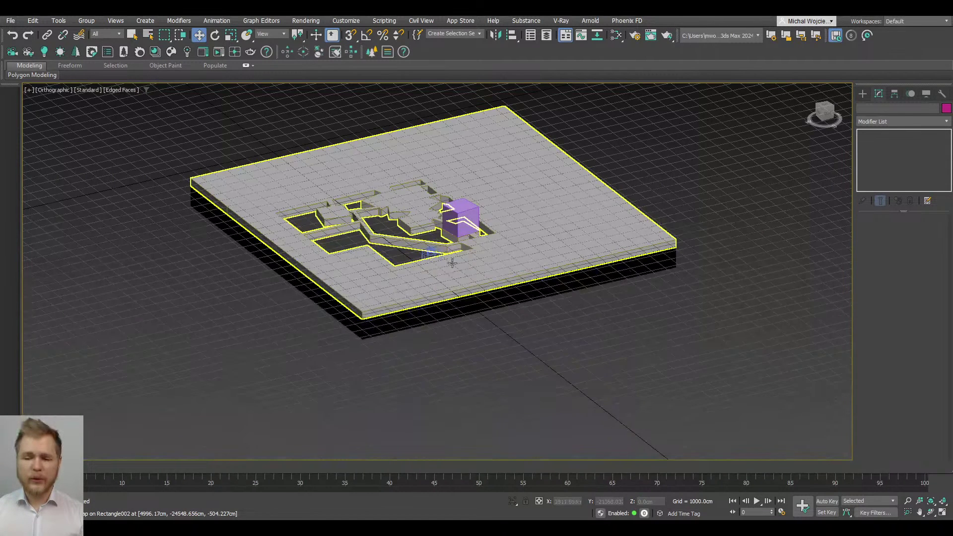
key(g)
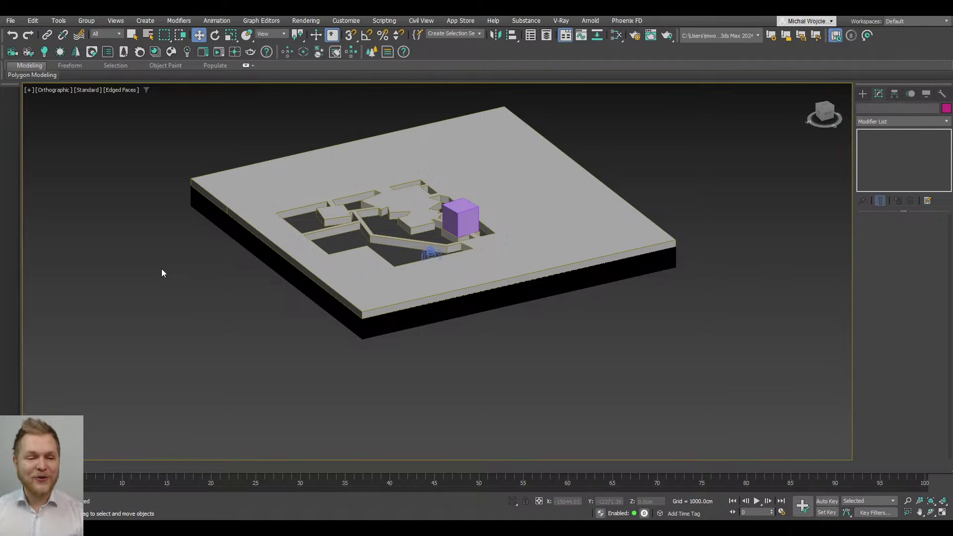
scroll(248, 273, up, 3)
click(291, 225)
middle_drag(291, 225, 334, 282)
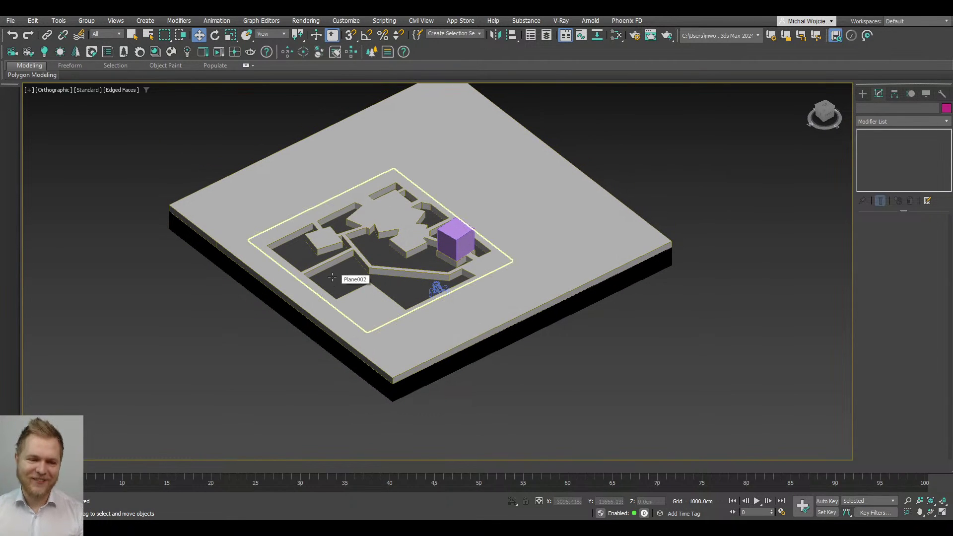
scroll(330, 272, up, 2)
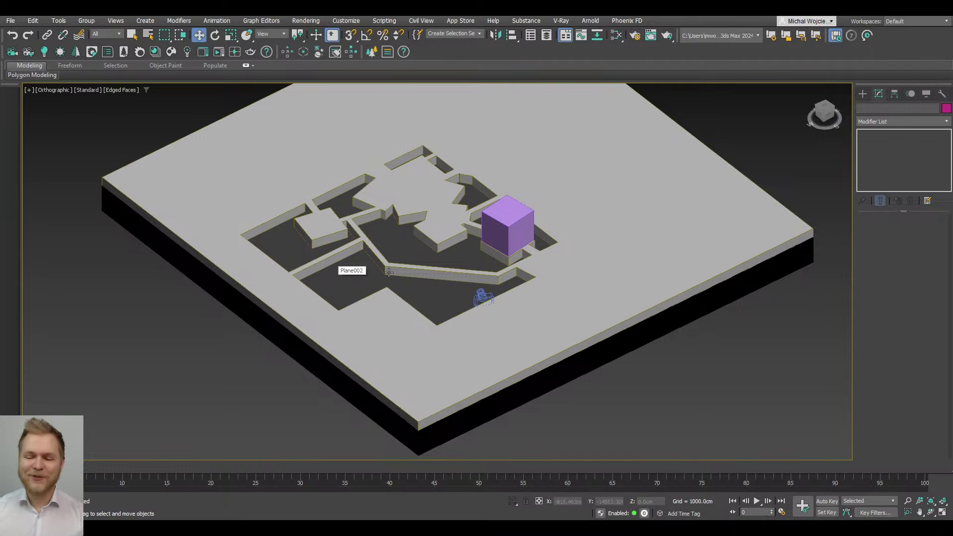
alt+middle_drag(332, 272, 352, 268)
scroll(452, 241, up, 2)
Step: Select the restaurant box and show it in a wireframe Top view together with the whole site plan around it
click(500, 228)
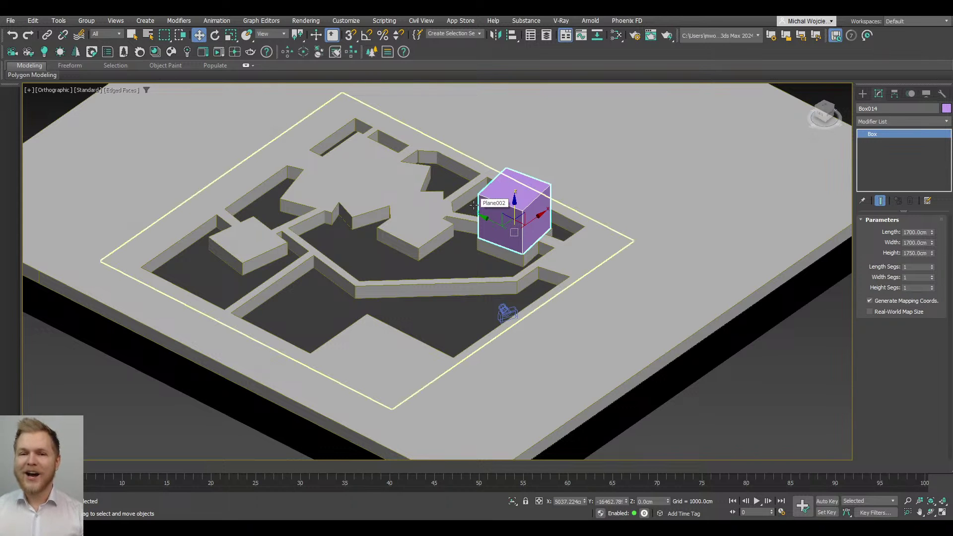
key(t)
key(z)
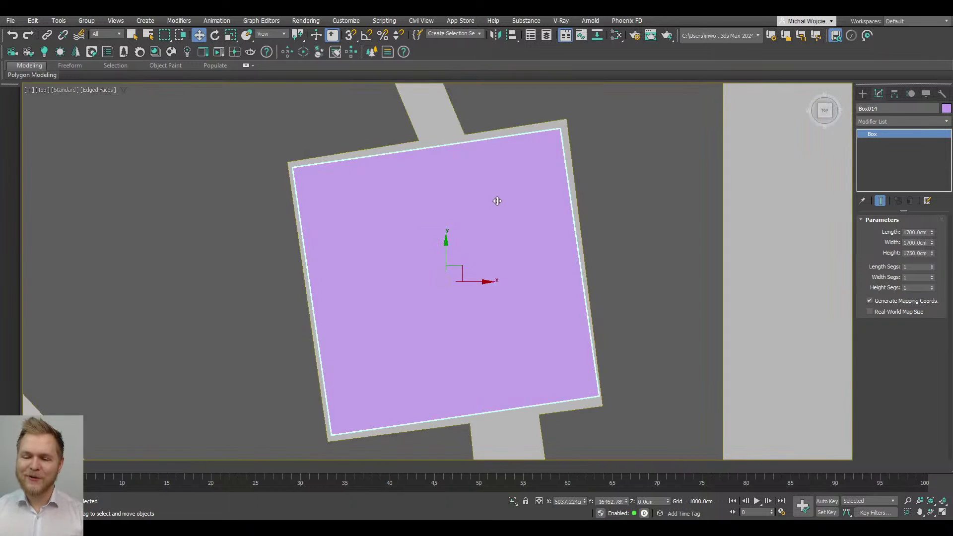
scroll(496, 200, down, 3)
scroll(509, 201, up, 2)
middle_drag(512, 198, 517, 240)
scroll(517, 241, down, 2)
key(F3)
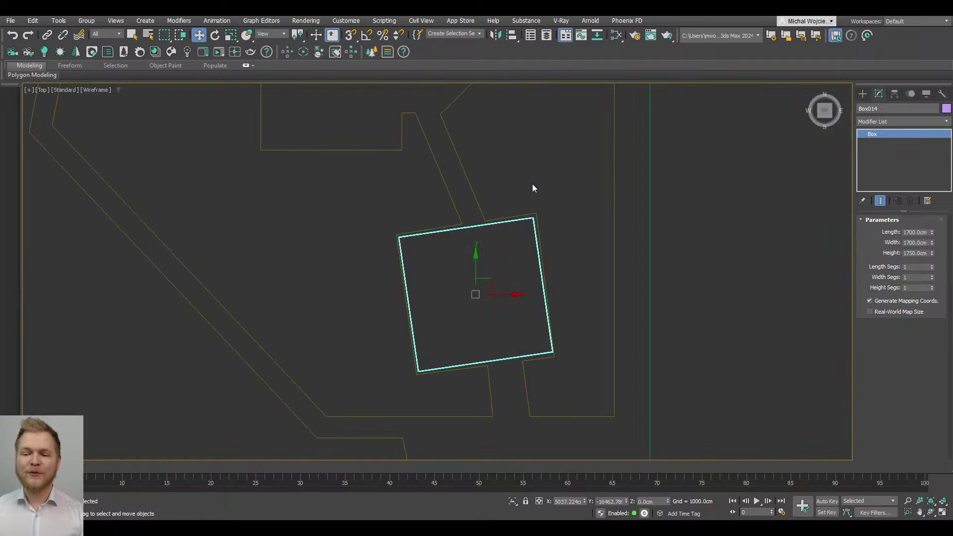
scroll(532, 283, down, 4)
middle_drag(533, 283, 512, 286)
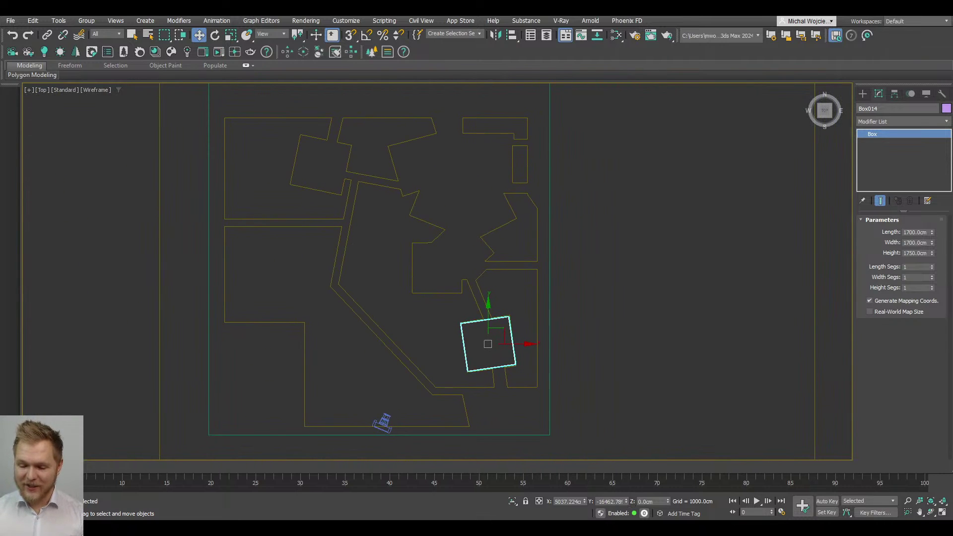
Step: Consult the first floor plan on the reference board and create a plane about 42626 cm long and 58135 cm wide beside the shaded site base
key(alt+Tab)
scroll(487, 231, down, 2)
middle_drag(471, 471, 477, 315)
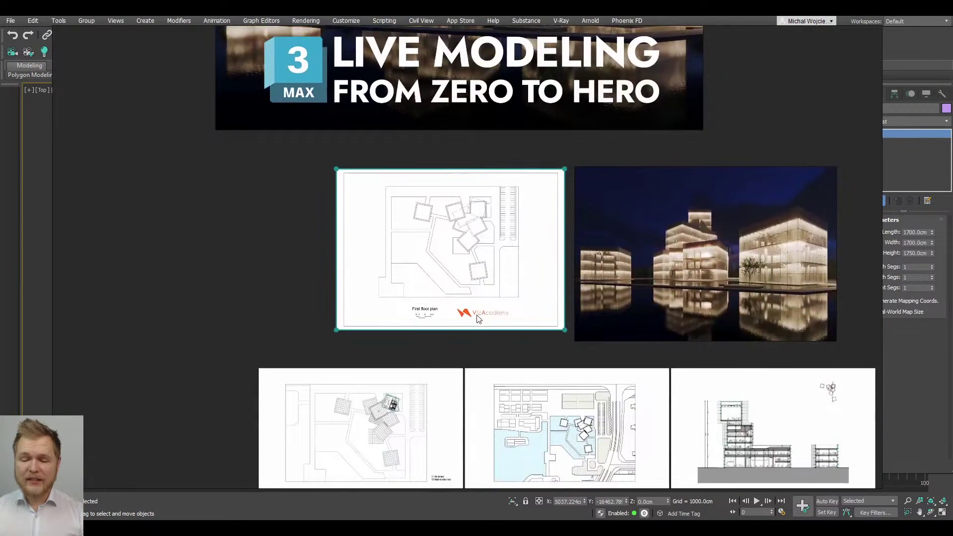
scroll(478, 317, up, 6)
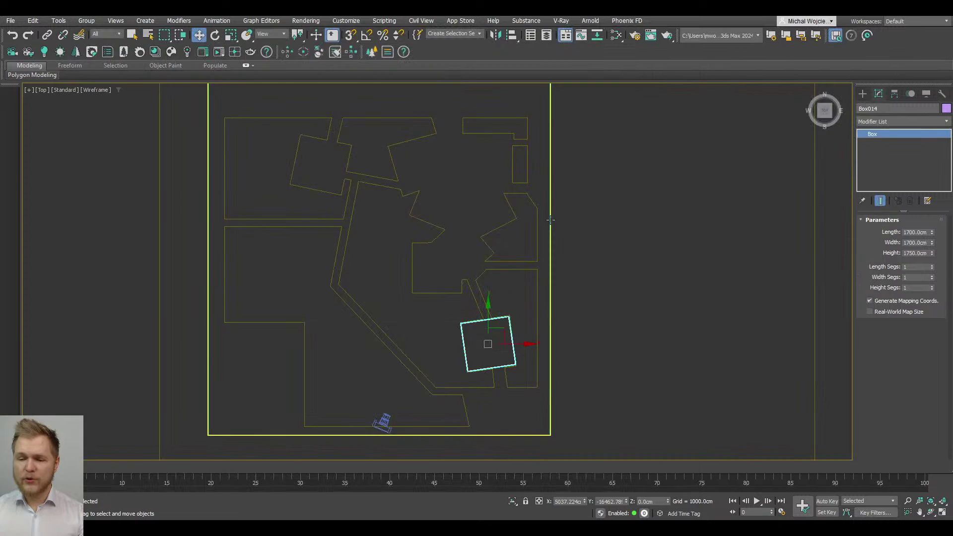
scroll(574, 221, down, 5)
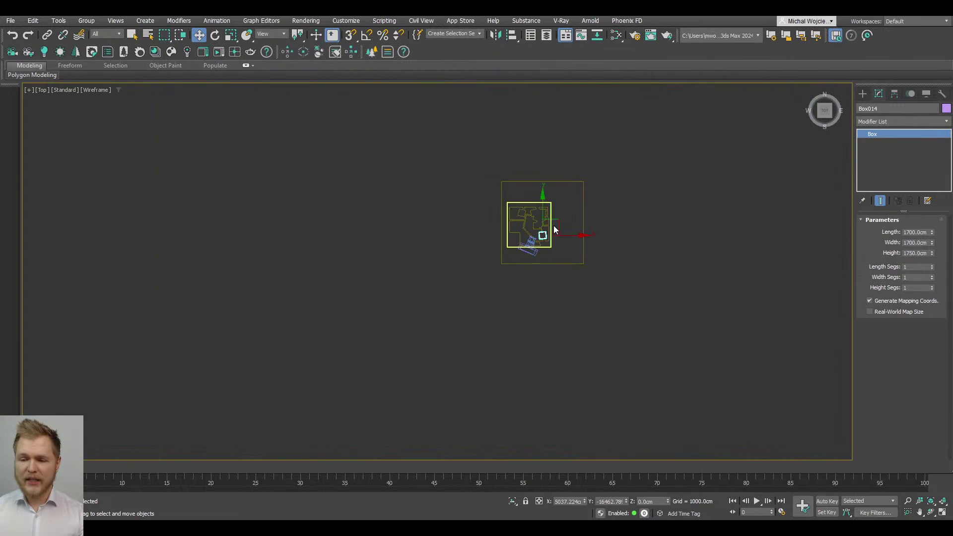
scroll(529, 240, up, 3)
right_click(497, 261)
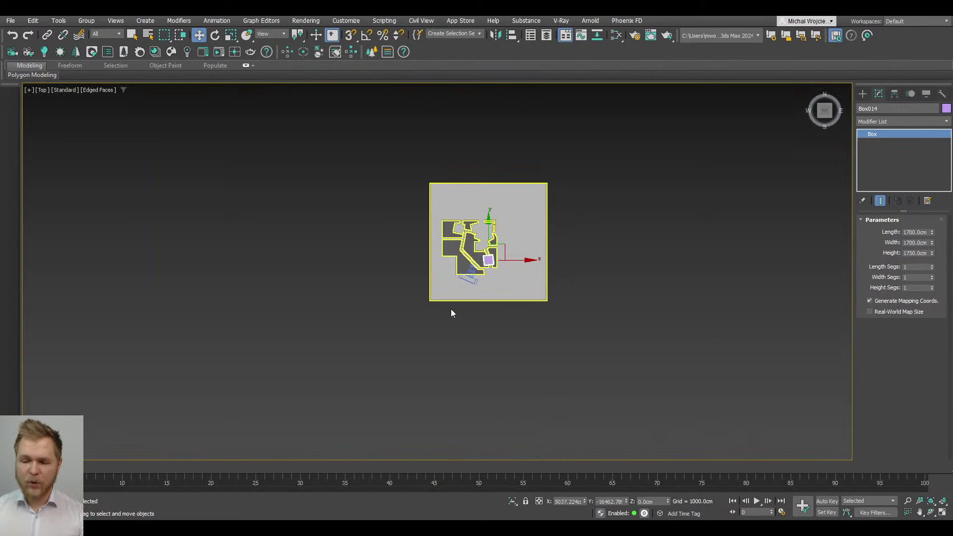
click(863, 93)
click(923, 209)
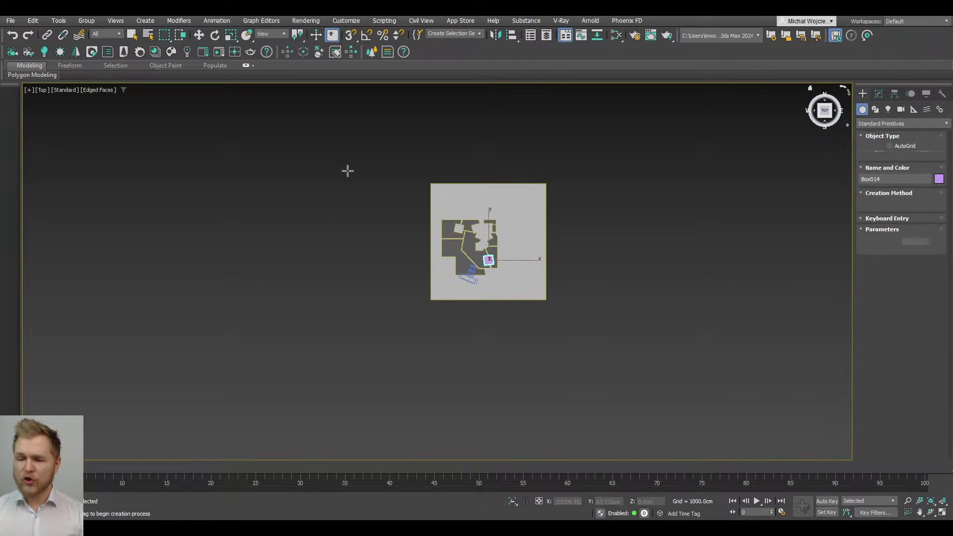
drag(319, 139, 99, 353)
middle_drag(298, 275, 414, 265)
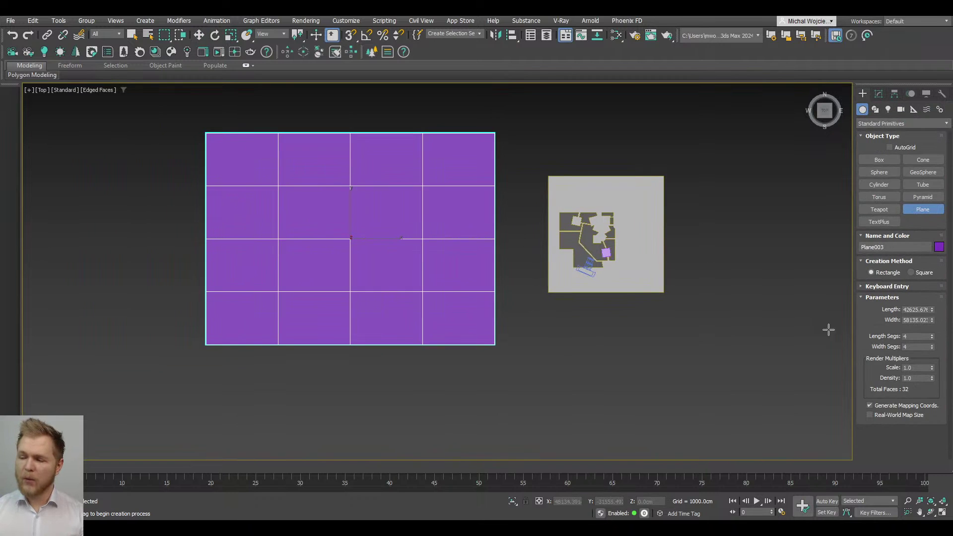
Step: Set the plane's length and width segments to 1 and apply the VA_fp.png first floor plan image to it
right_click(932, 336)
right_click(931, 346)
key(w)
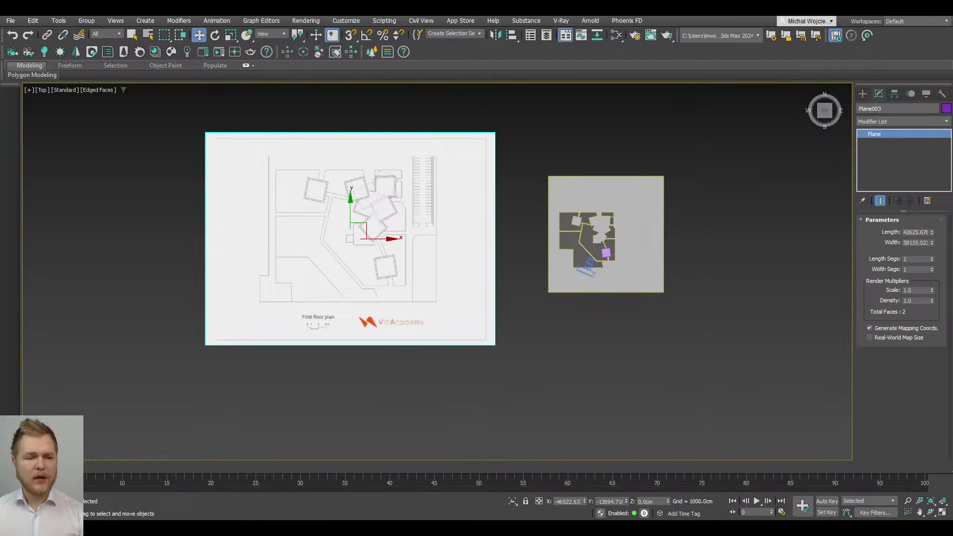
Step: Check the pixel dimensions of VA_fp.png in its folder and set the plane's length to 1180 cm
drag(0, 159, 0, 43)
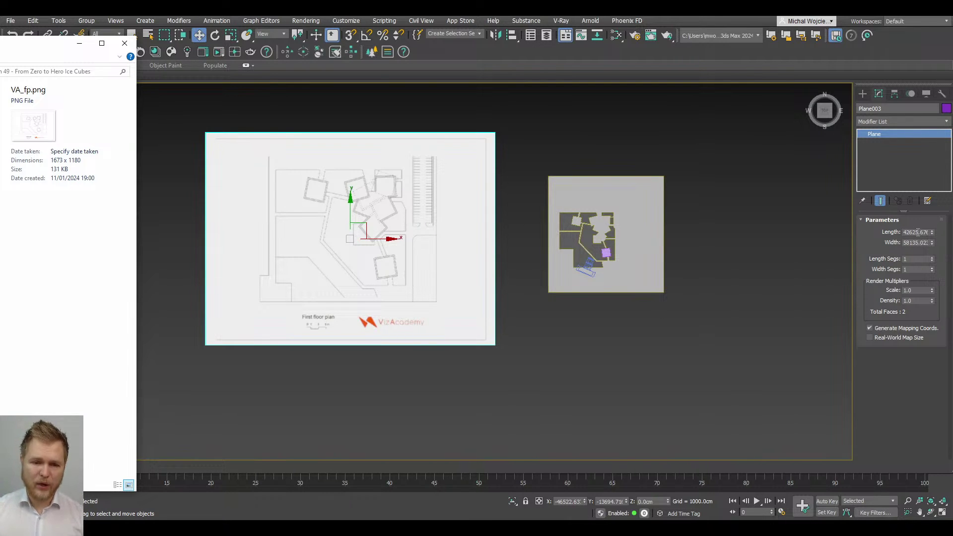
click(918, 232)
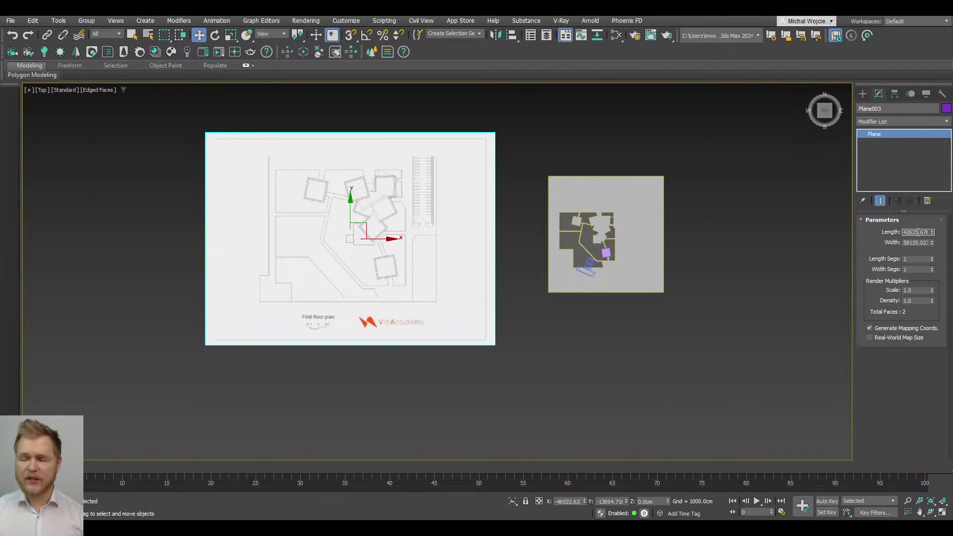
double_click(918, 232)
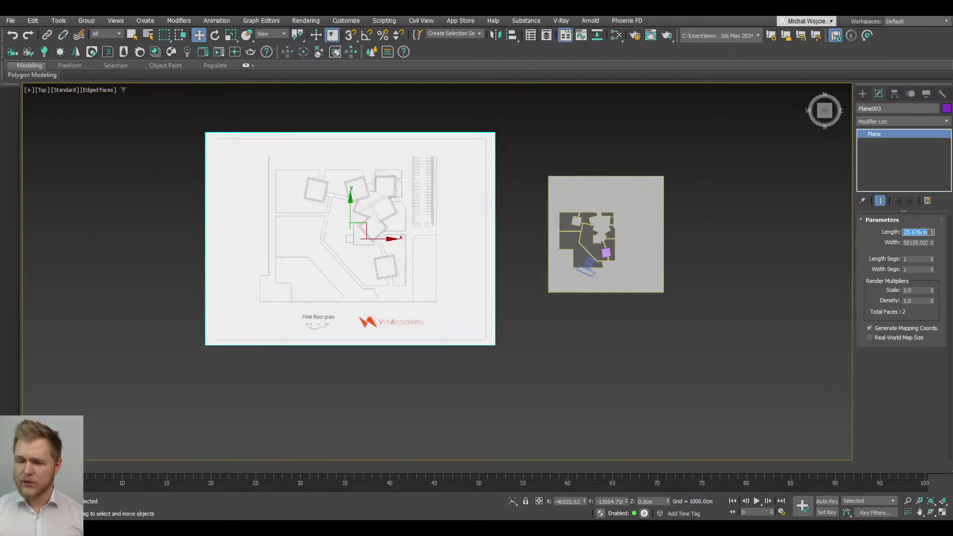
drag(933, 232, 933, 248)
right_click(933, 248)
key(alt+Tab)
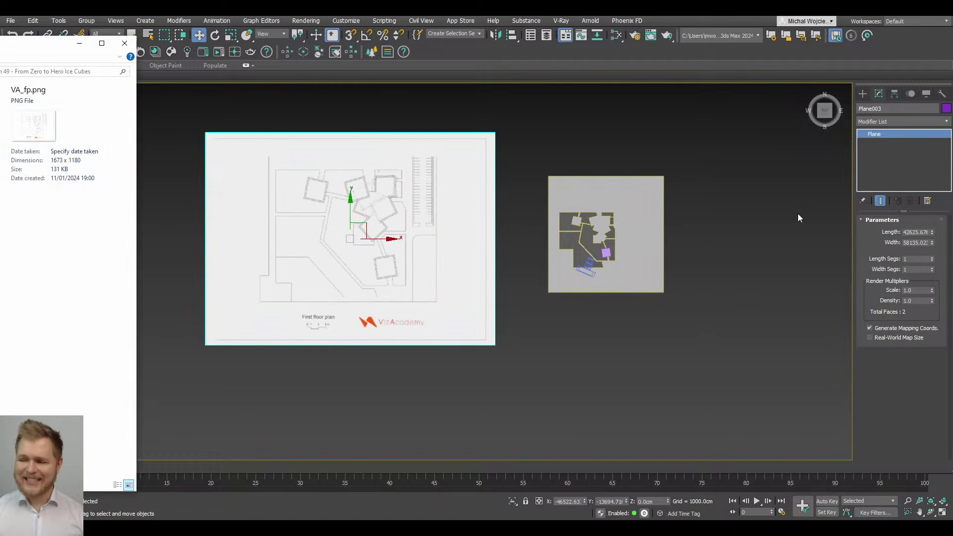
click(906, 229)
double_click(909, 231)
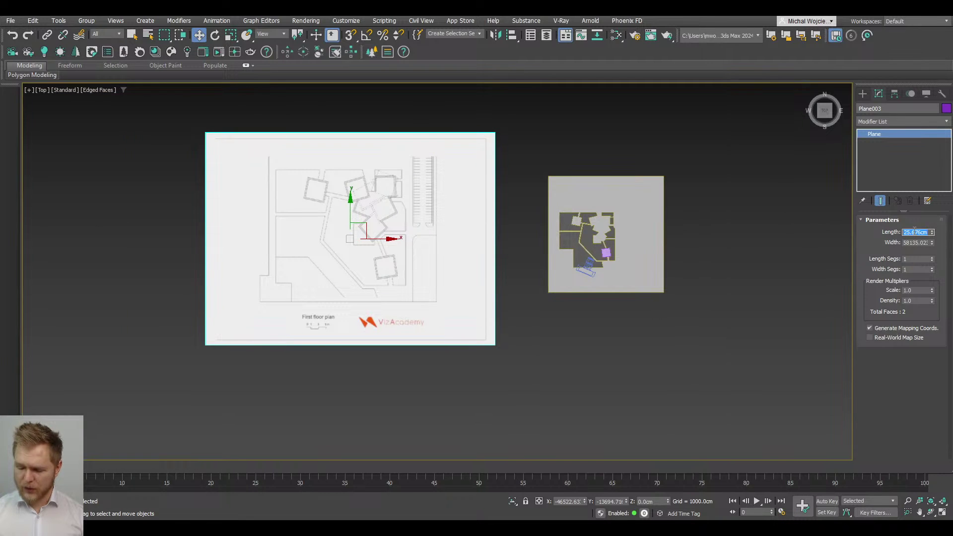
text(1180)
key(Return)
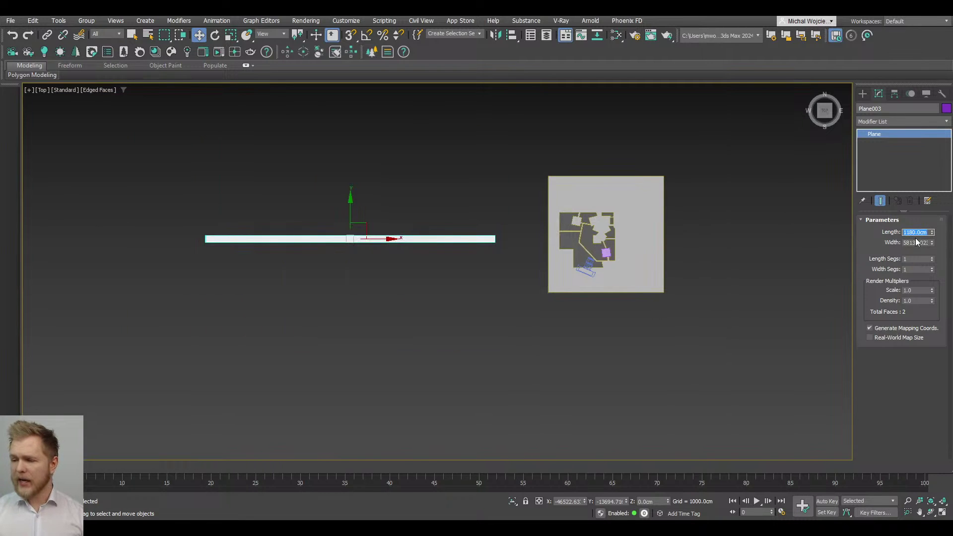
Step: Recheck the VA_fp.png dimensions and set the plane's width to 1673 cm
key(alt+Tab)
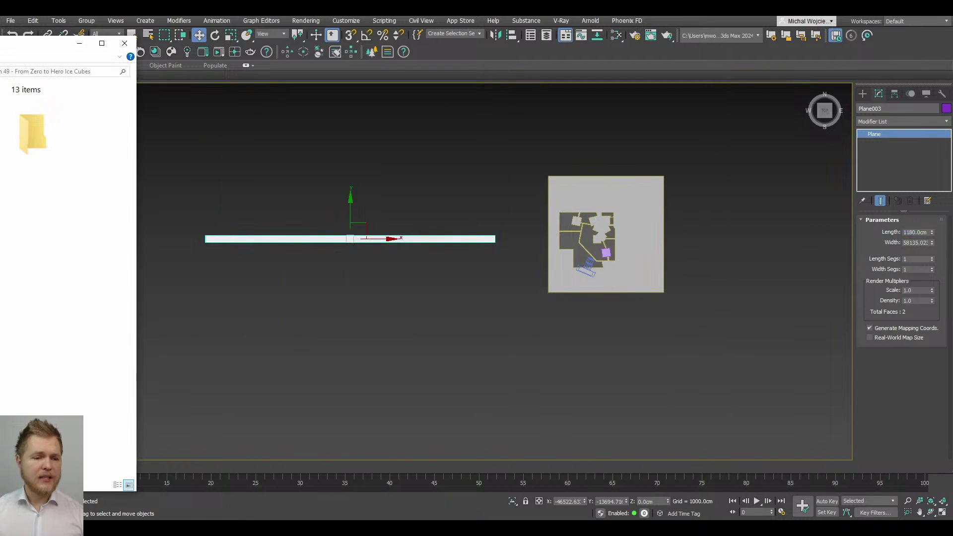
key(Down)
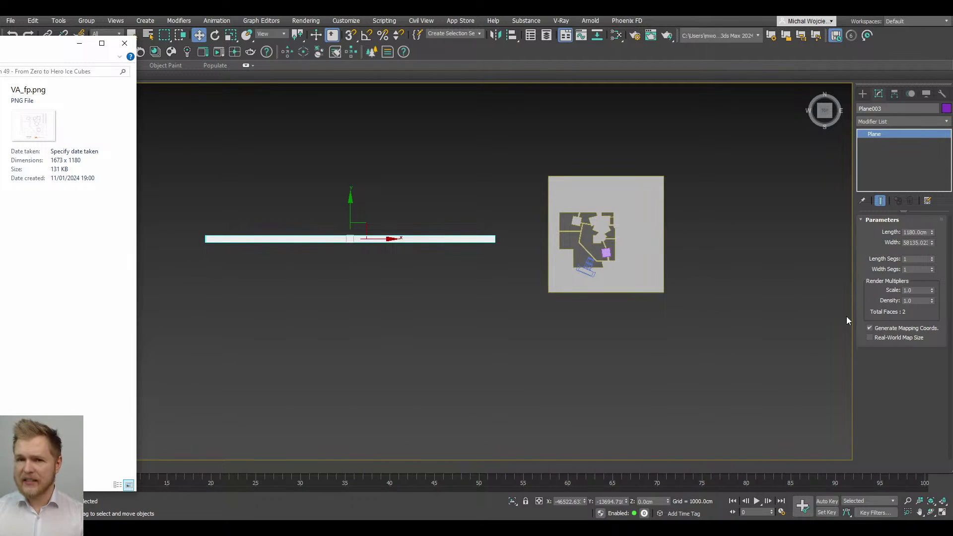
click(919, 242)
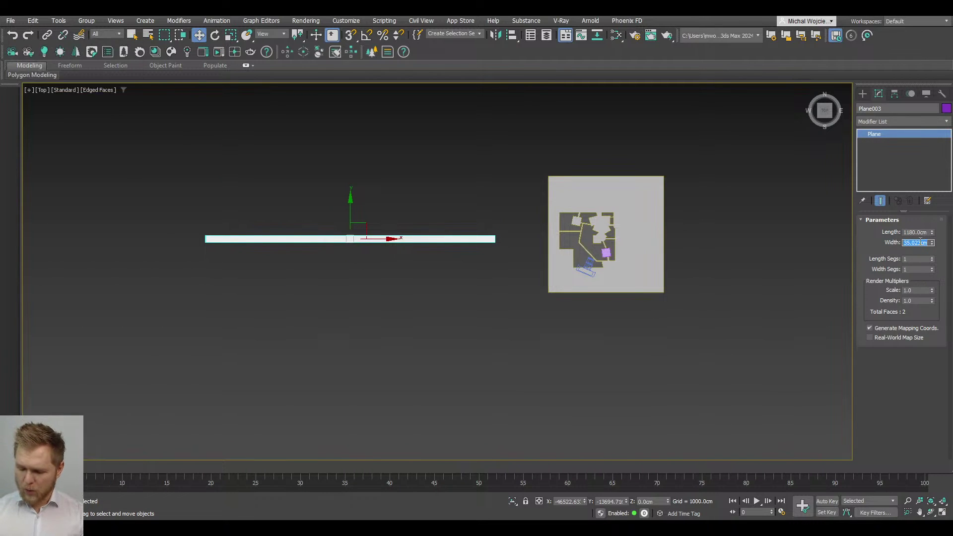
text(1673)
key(Return)
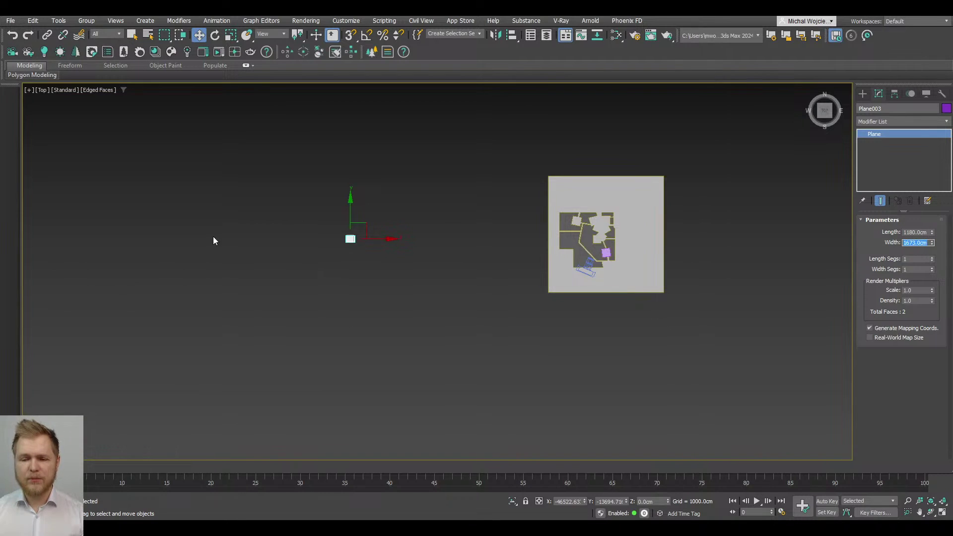
Step: Scale the floor plan plane up uniformly to about 2386 percent beside the site base
scroll(448, 237, up, 6)
scroll(266, 242, down, 6)
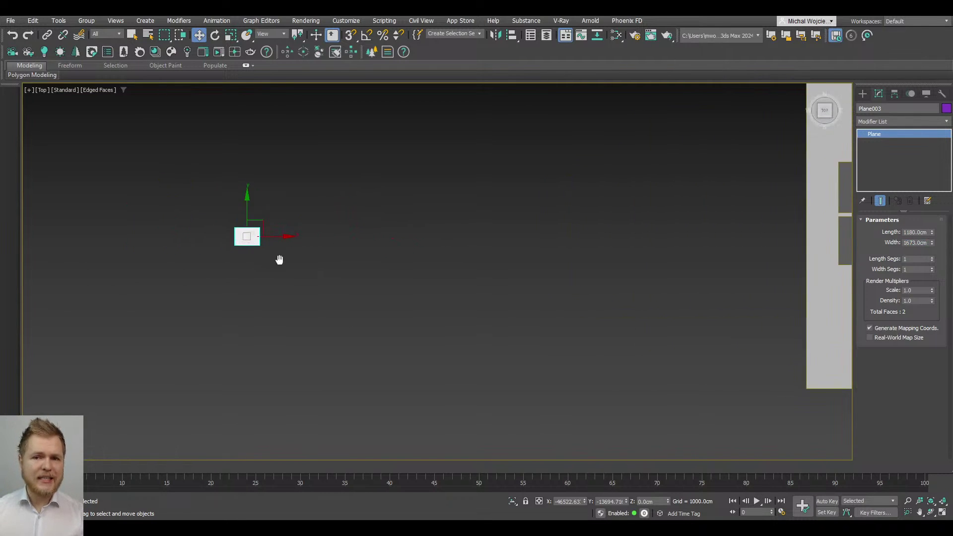
key(r)
drag(263, 256, 477, 511)
drag(278, 233, 258, 203)
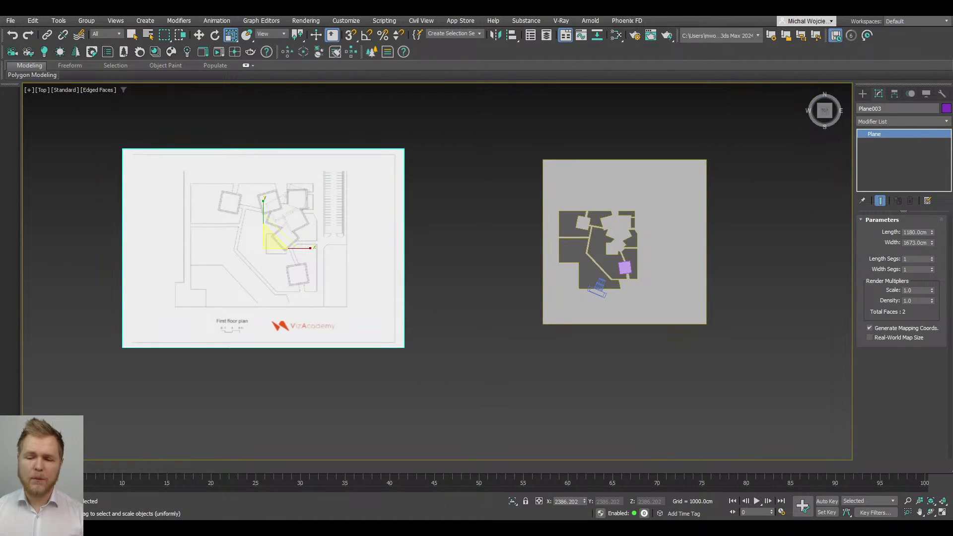
Step: Copy the restaurant box along the X axis from the site base onto the restaurant square of the floor plan
click(625, 268)
key(w)
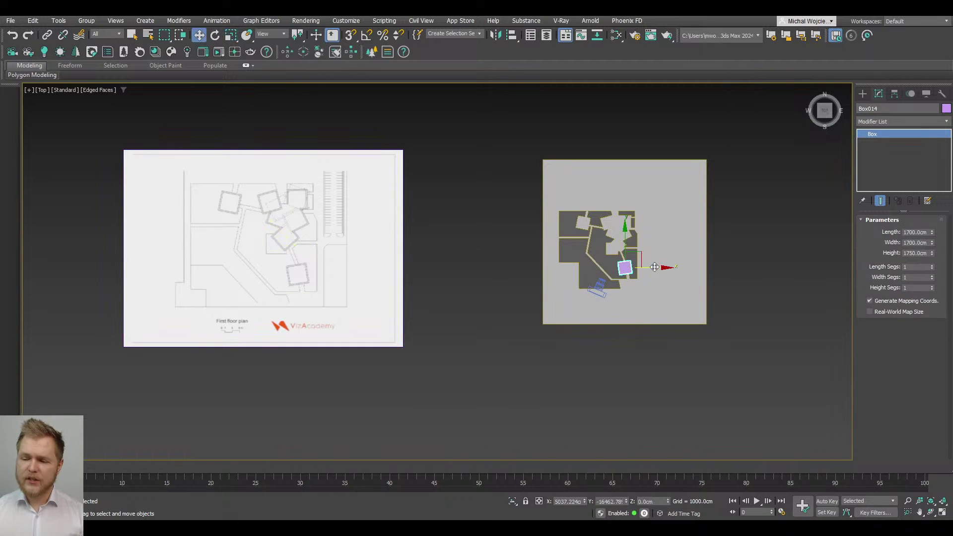
mouse_move(655, 267)
shift+mouse_down()
mouse_move(307, 268)
mouse_move(326, 267)
shift+mouse_up()
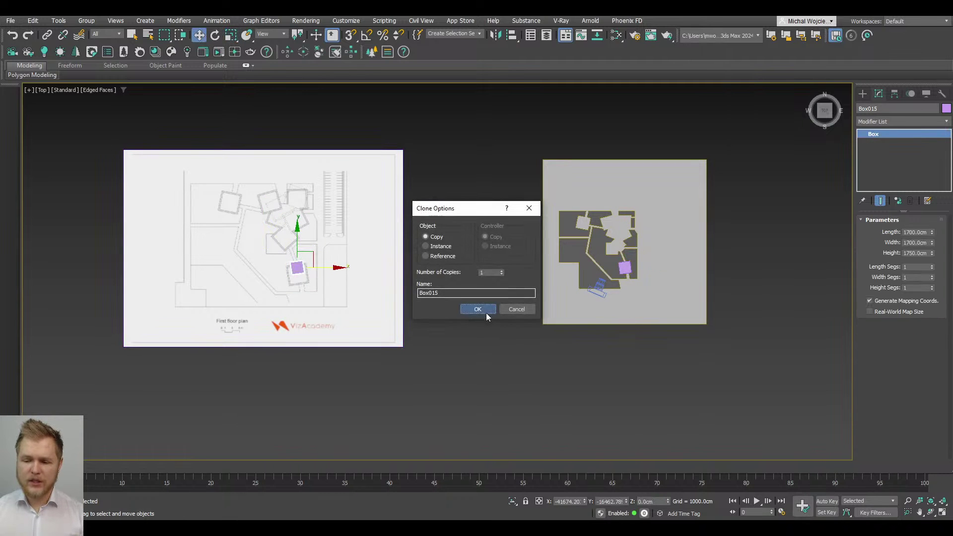
click(478, 309)
scroll(275, 266, up, 5)
Step: Move the floor plan plane so the restaurant square's upper-left corner meets the same corner of the copied box
click(308, 209)
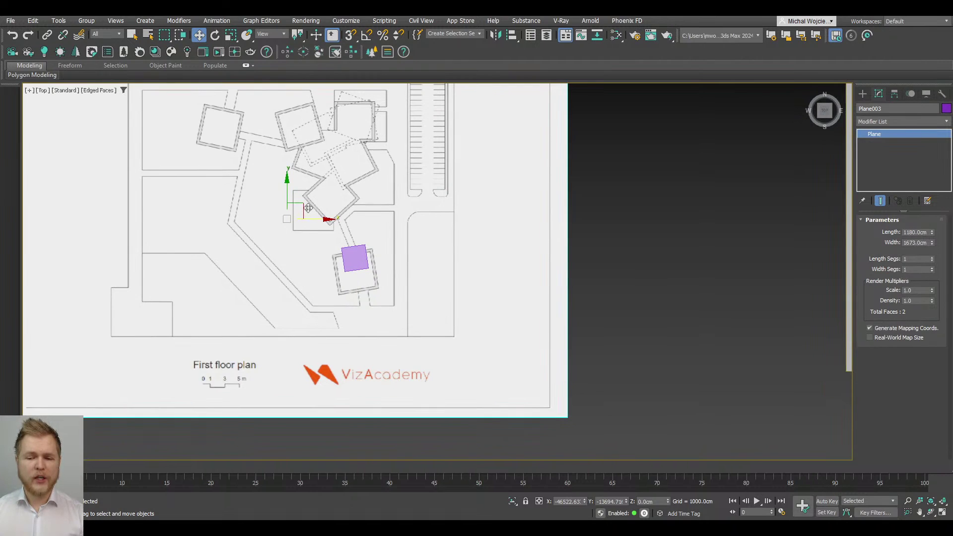
drag(309, 209, 310, 191)
scroll(362, 238, up, 5)
scroll(472, 188, up, 3)
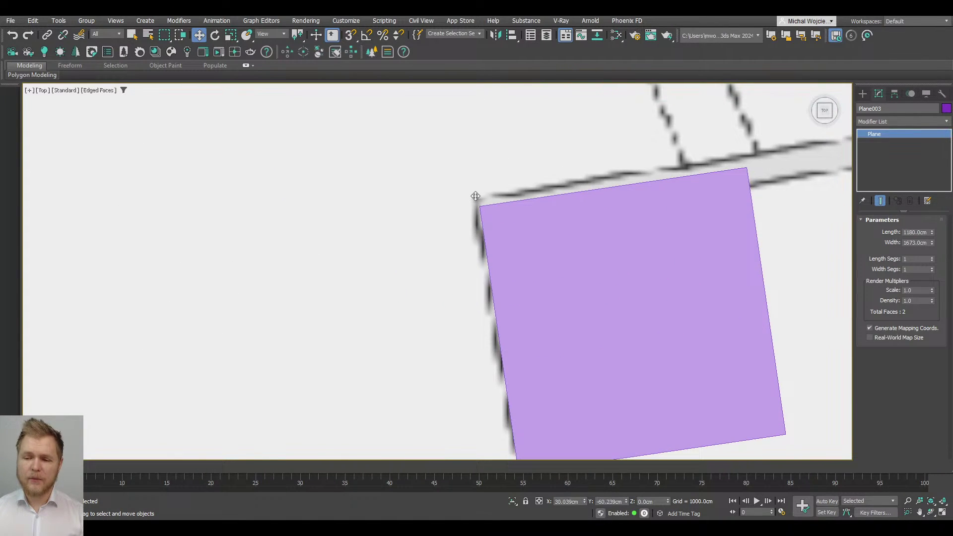
scroll(342, 240, down, 8)
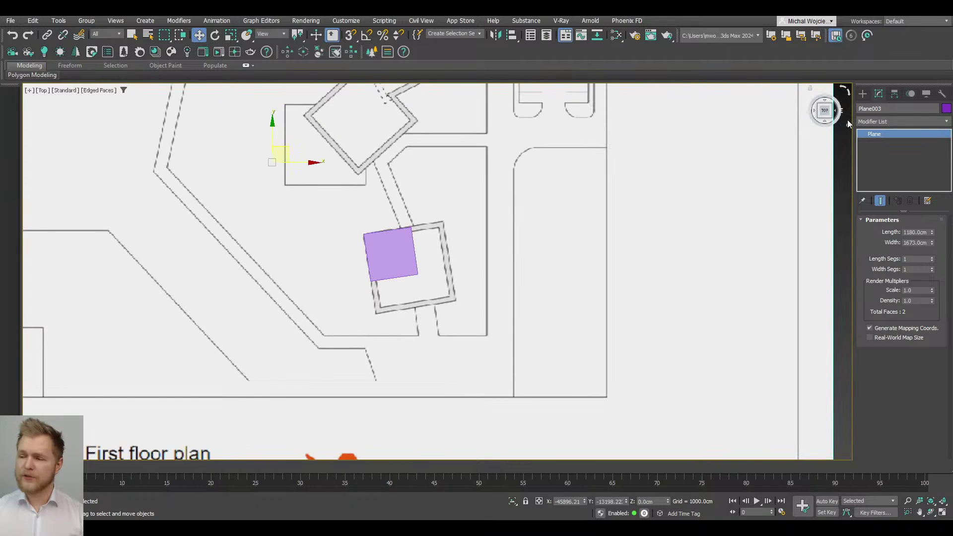
Step: Move only the floor plan plane's pivot, with snapping on, to the copied box's upper-left corner
click(894, 94)
click(902, 163)
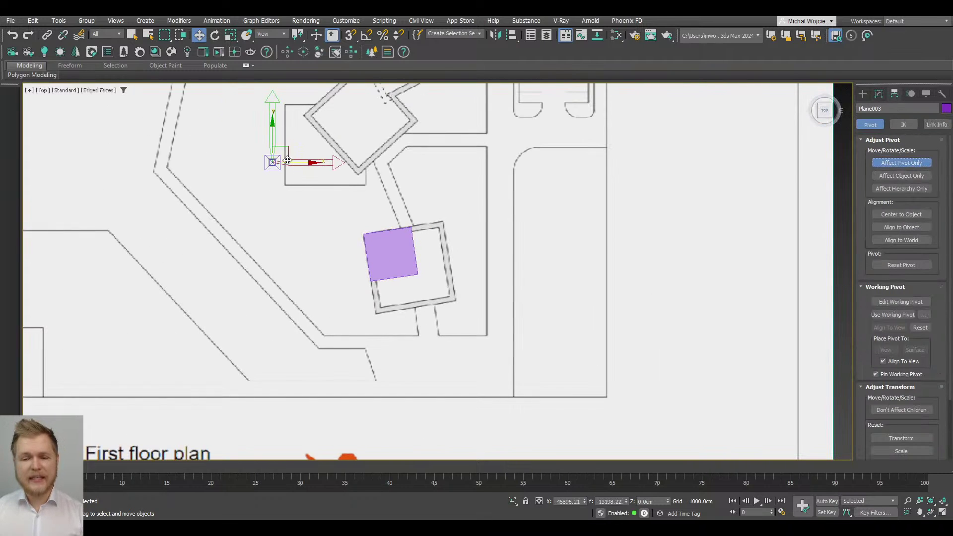
key(s)
drag(288, 160, 375, 263)
click(887, 166)
Step: Scale the floor plan plane uniformly about its pivot to about 1423 percent, matching the restaurant square to the copied box
key(r)
scroll(573, 266, down, 5)
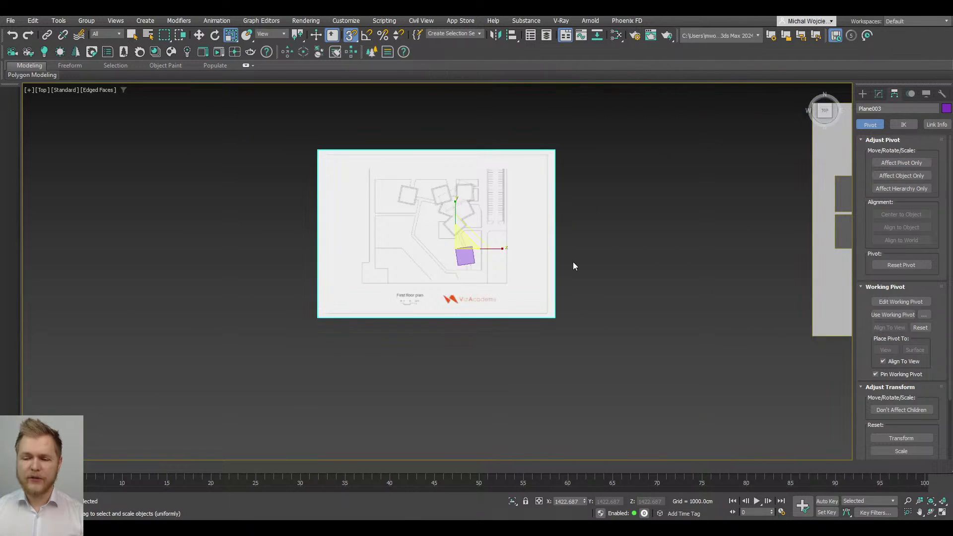
middle_drag(573, 266, 313, 266)
middle_drag(277, 236, 467, 228)
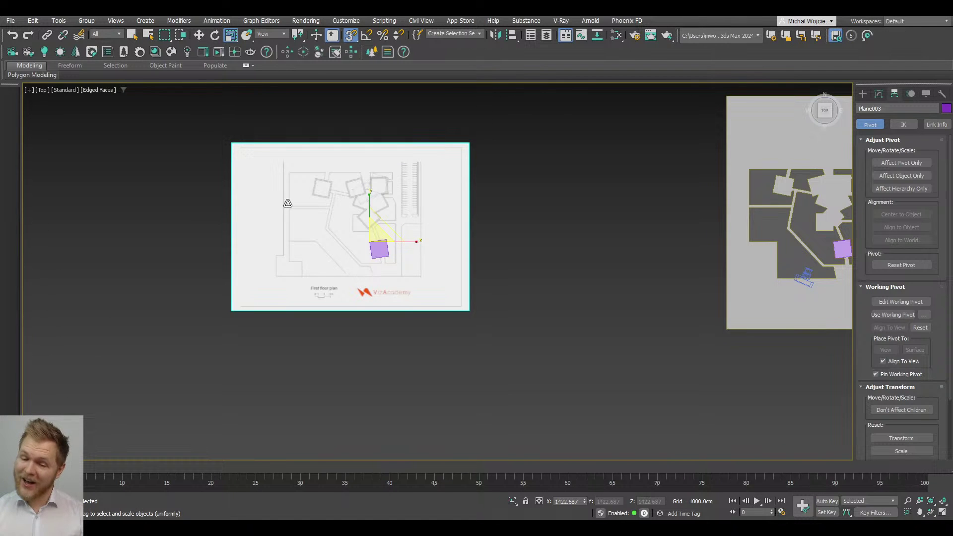
scroll(288, 204, up, 4)
scroll(472, 271, down, 1)
Step: Turn snapping off and copy the box from the plan's restaurant square onto the upper-left cube outline as an independent copy
click(387, 276)
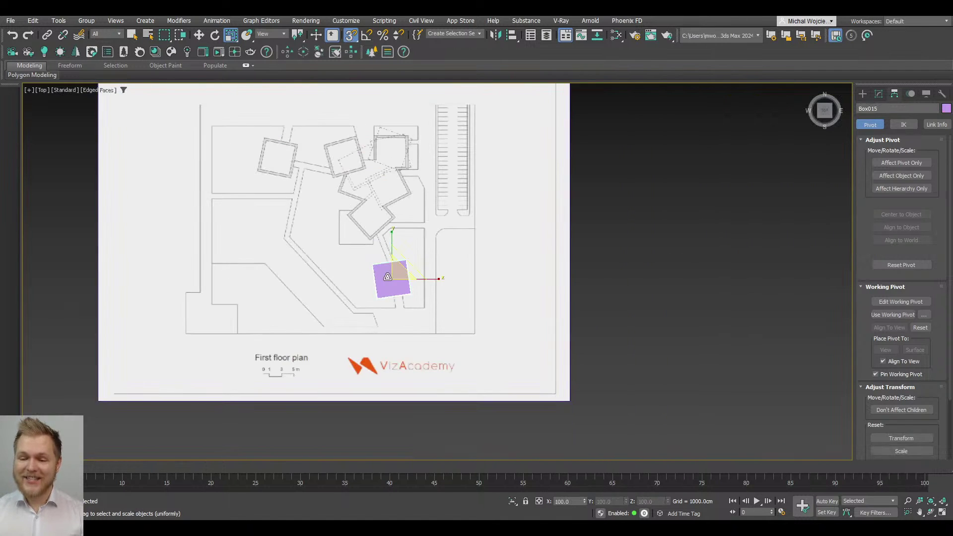
scroll(343, 257, up, 2)
key(e)
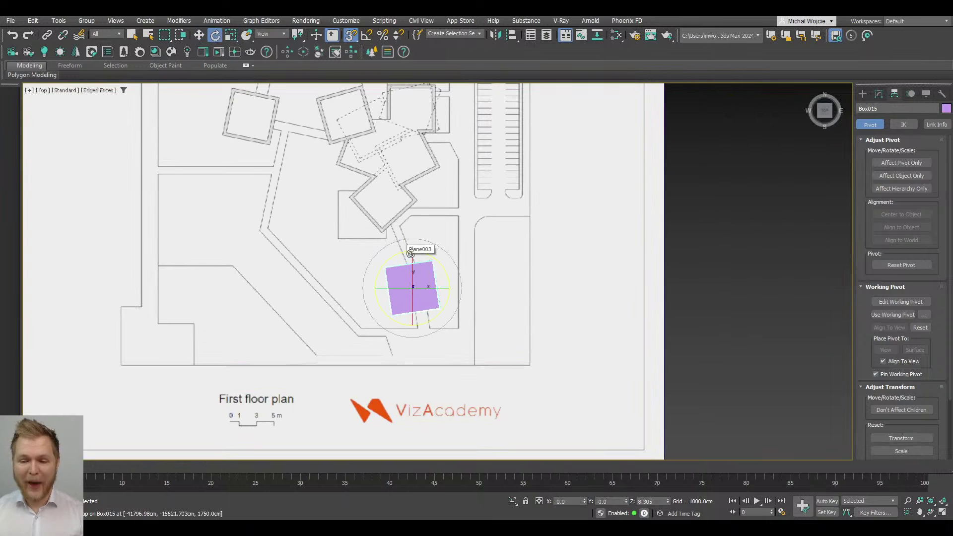
key(s)
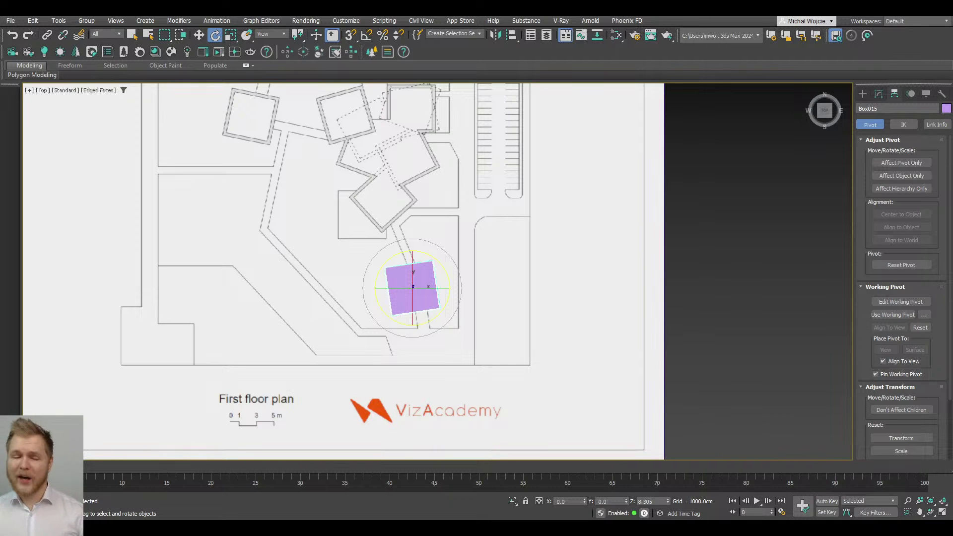
scroll(479, 286, down, 3)
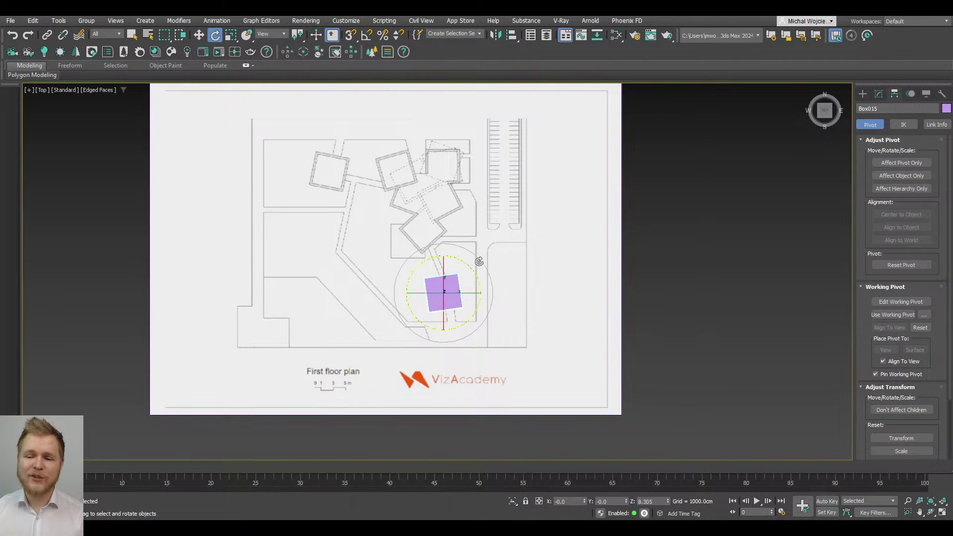
key(w)
key(e)
key(w)
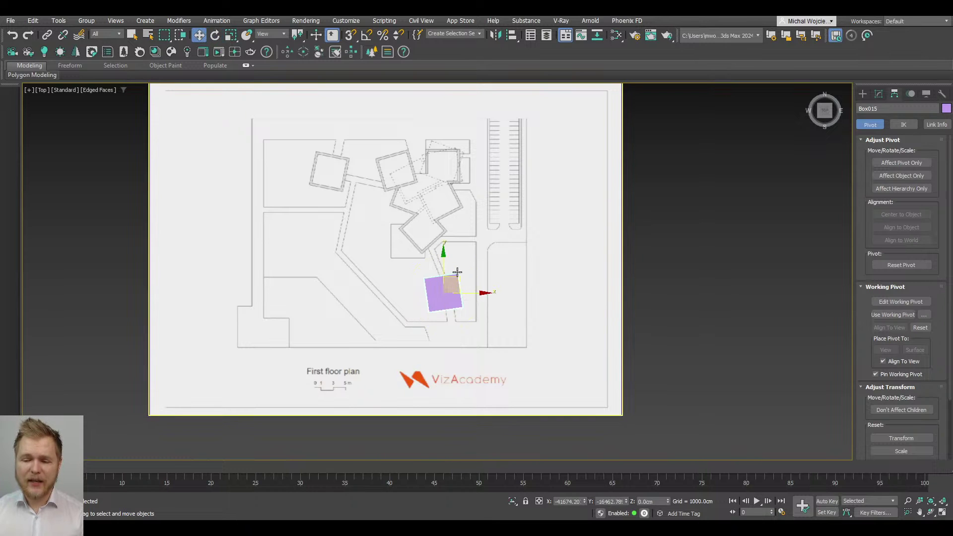
shift+drag(458, 281, 345, 153)
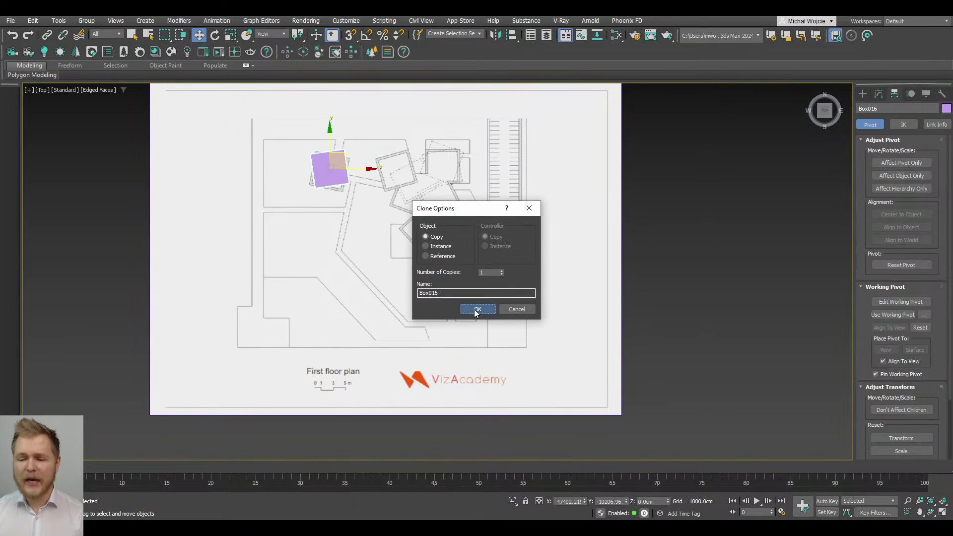
click(474, 309)
Step: Rotate and nudge the box copy until its edges match the plan's upper-left cube outline
scroll(325, 164, up, 3)
scroll(324, 164, up, 3)
scroll(324, 164, down, 1)
key(e)
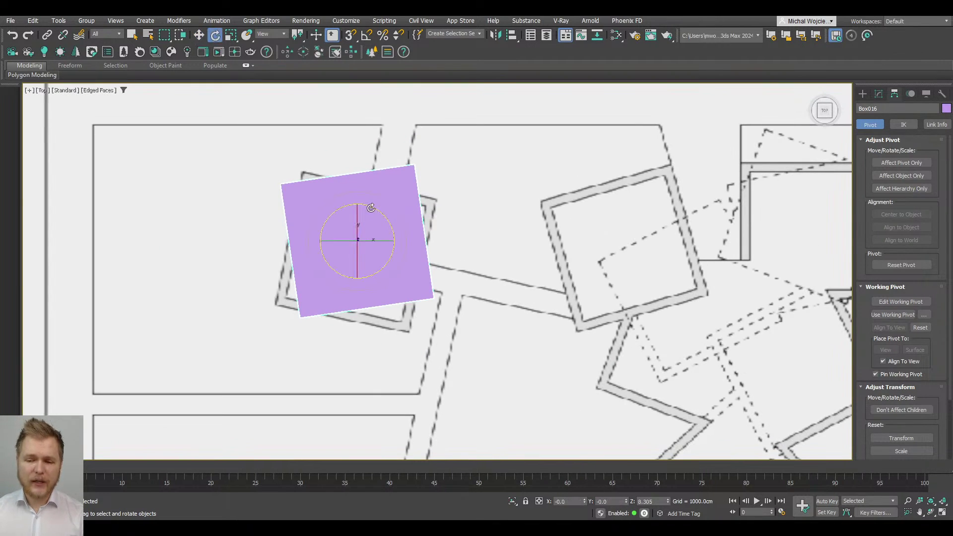
drag(370, 206, 356, 227)
key(w)
key(e)
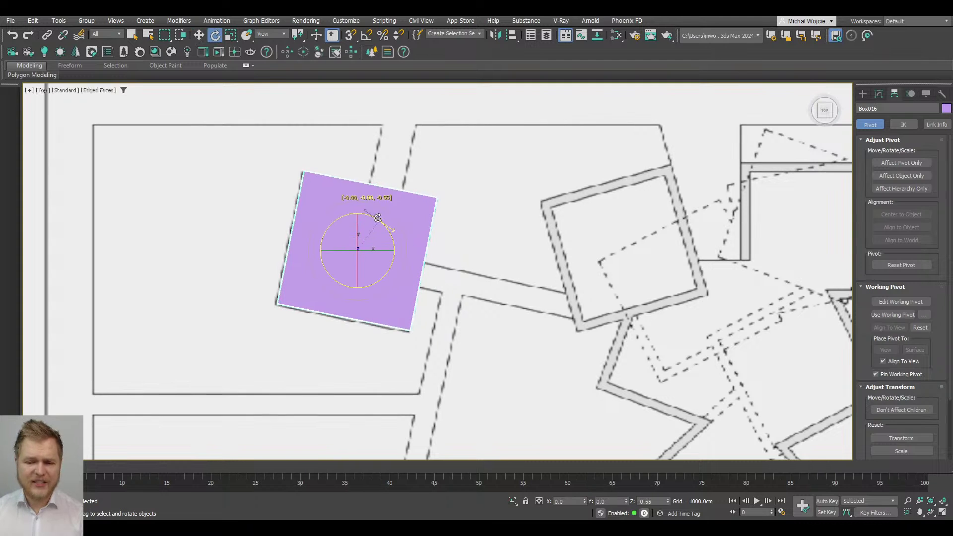
key(w)
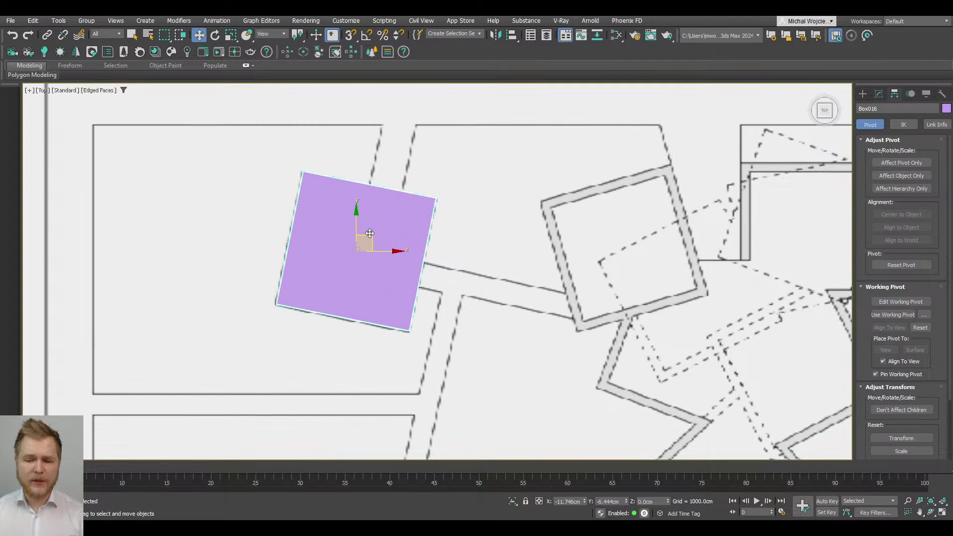
drag(370, 233, 369, 233)
Step: Place a spherical Corona Light beside the upper-left cube, raise it above the plan, and delete it
scroll(369, 233, down, 5)
alt+middle_drag(396, 221, 374, 246)
scroll(373, 246, up, 6)
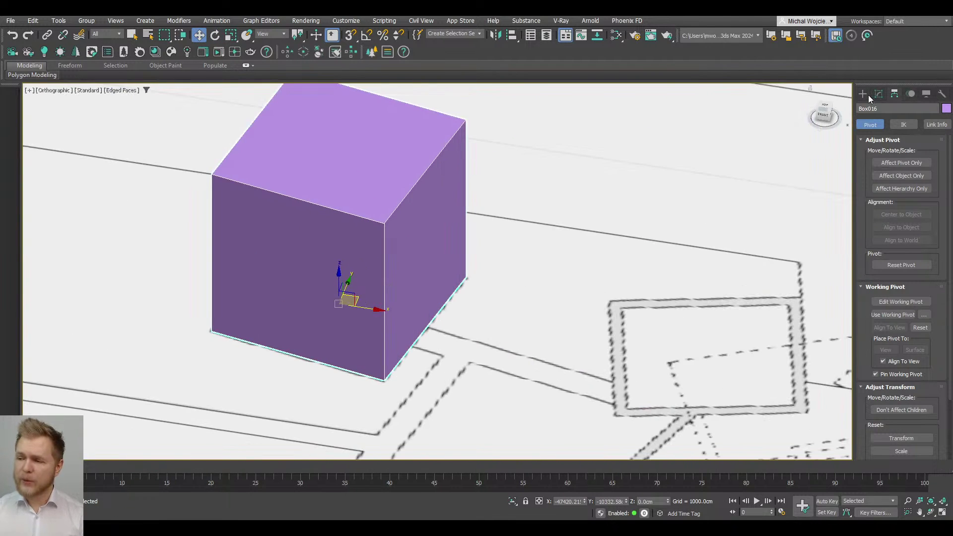
click(864, 94)
click(887, 110)
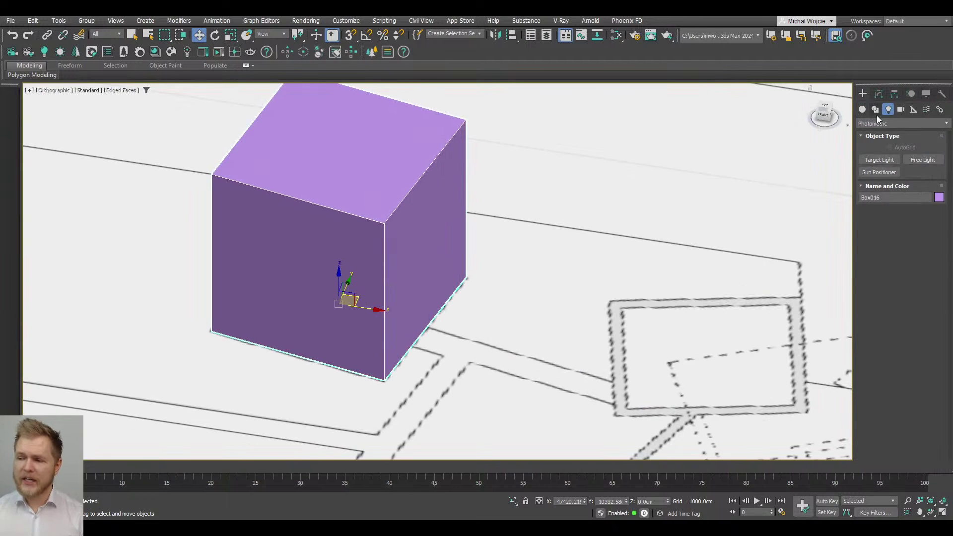
click(879, 124)
click(880, 156)
click(891, 160)
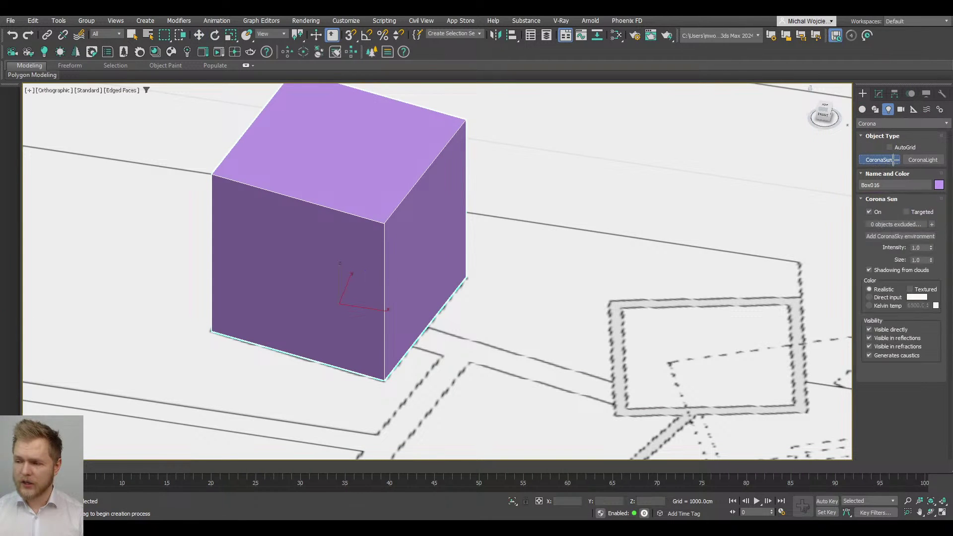
click(922, 160)
drag(446, 318, 466, 335)
right_click(445, 293)
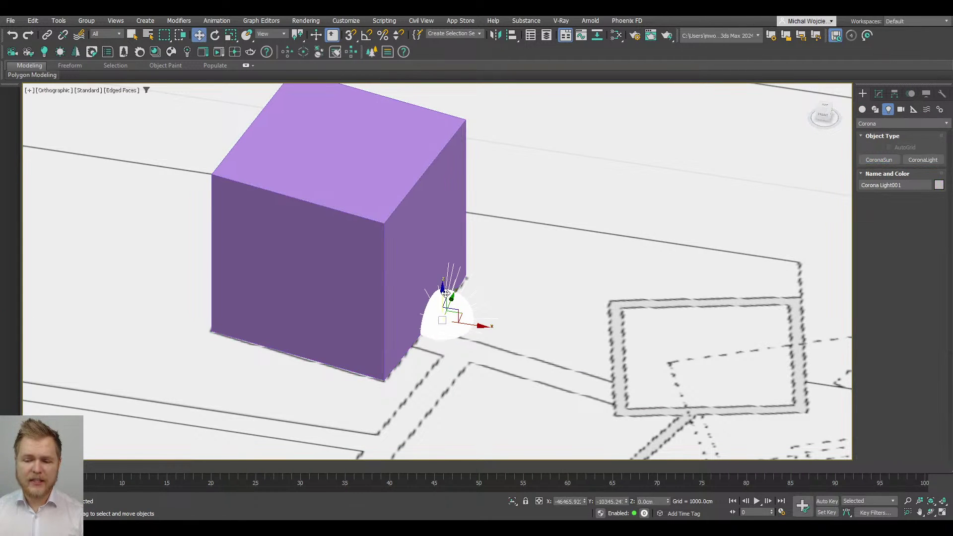
drag(445, 294, 445, 226)
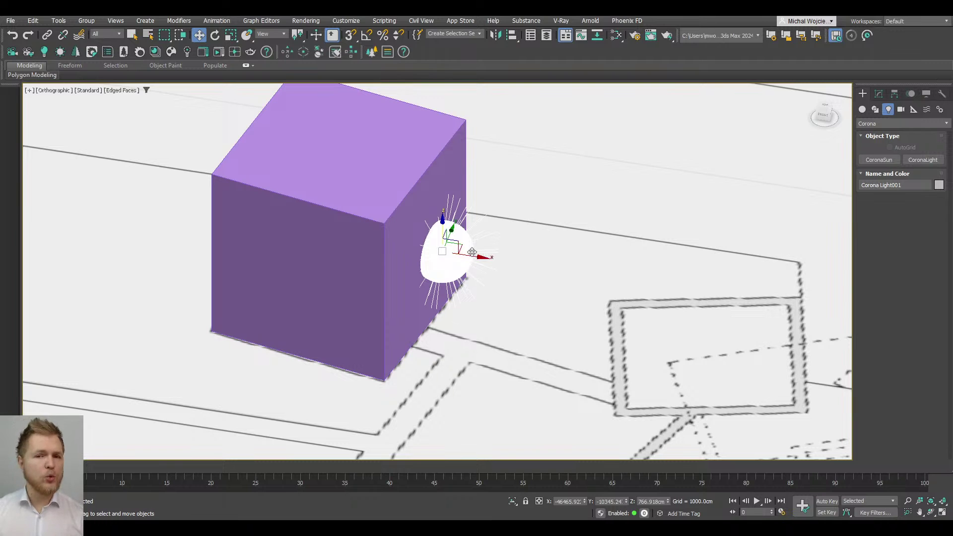
key(Delete)
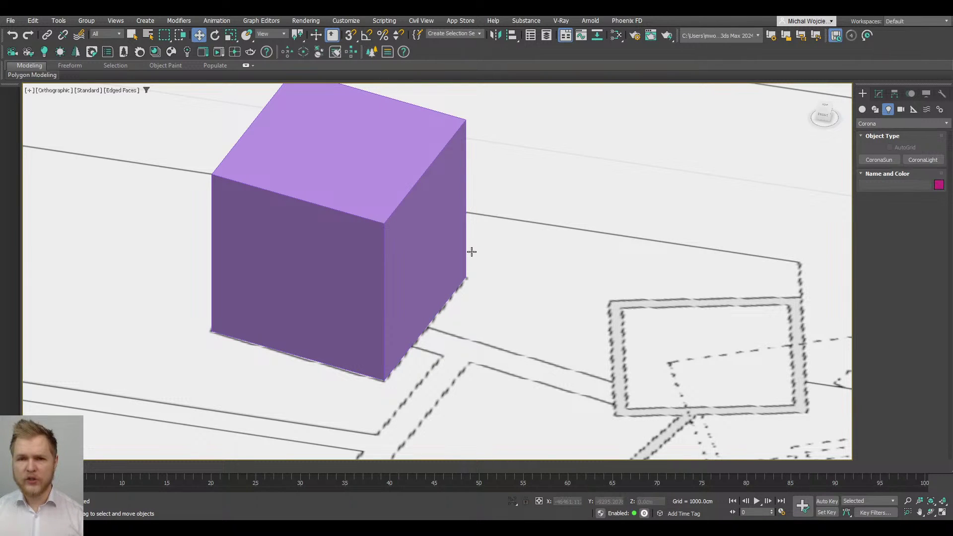
Step: Examine the render setup for the Corona renderer and close it
click(631, 39)
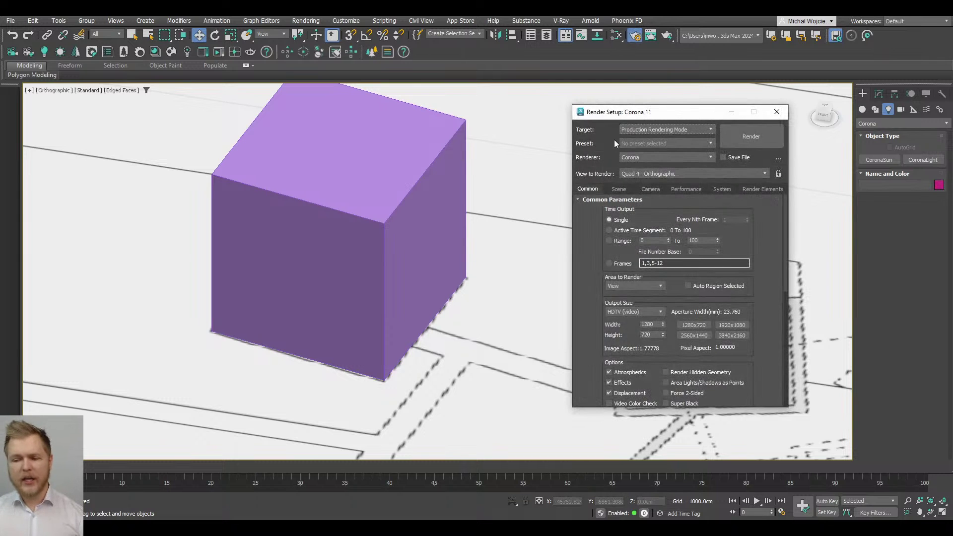
drag(632, 115, 330, 102)
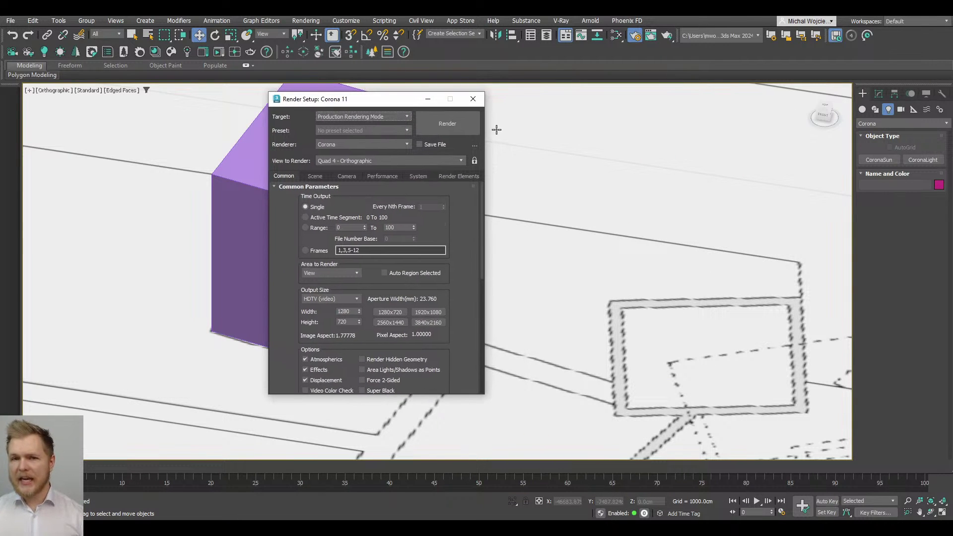
click(473, 99)
Step: Copy the upper-left cube onto the neighbouring tilted outline as an independent copy, and rotate it to match
scroll(427, 194, down, 10)
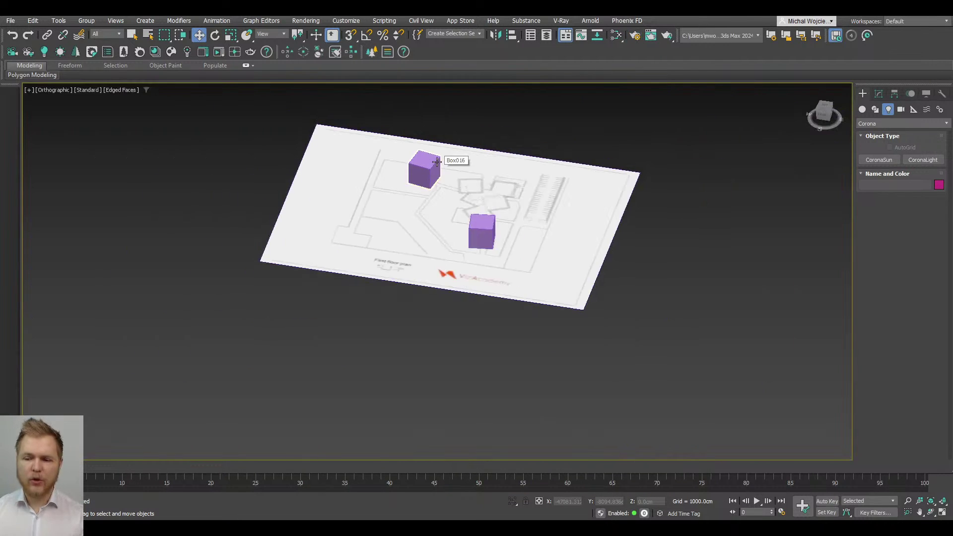
key(t)
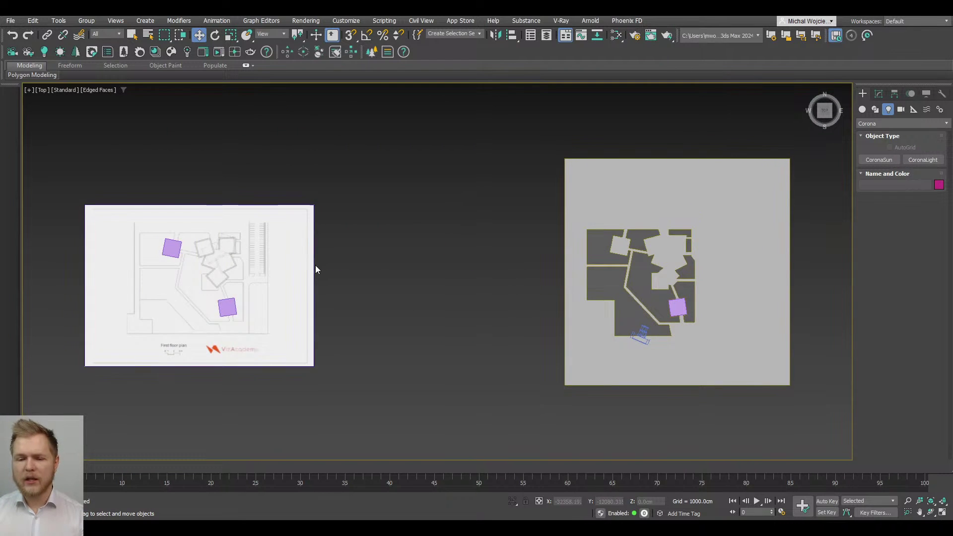
key(z)
scroll(468, 207, up, 5)
click(479, 246)
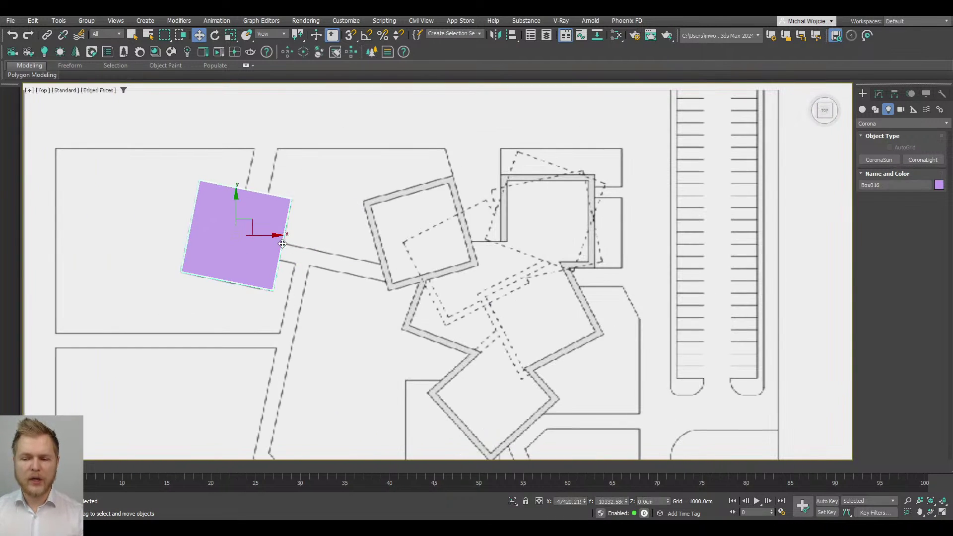
scroll(282, 244, up, 4)
key(e)
middle_drag(324, 208, 338, 236)
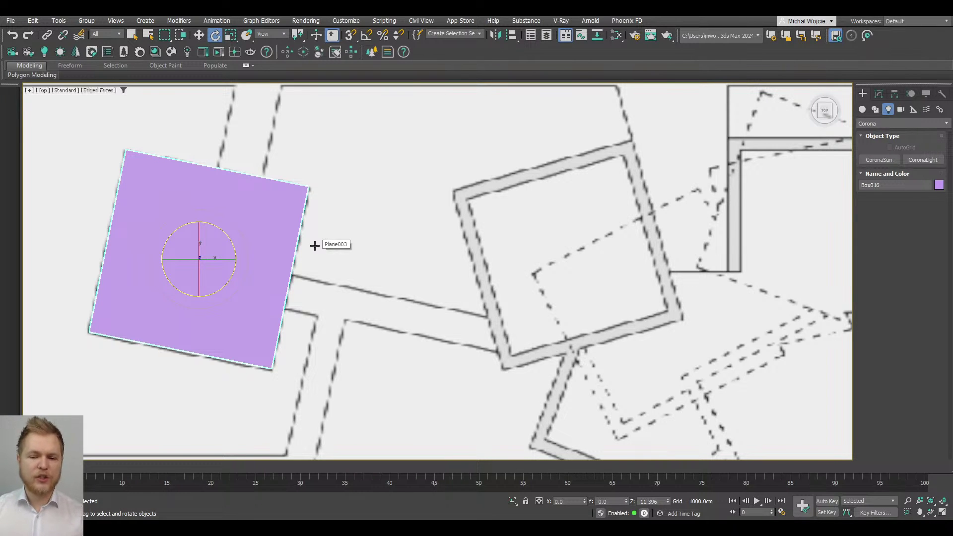
mouse_move(221, 231)
shift+mouse_down()
mouse_move(200, 216)
mouse_move(351, 214)
mouse_move(585, 243)
shift+mouse_up()
click(478, 308)
key(w)
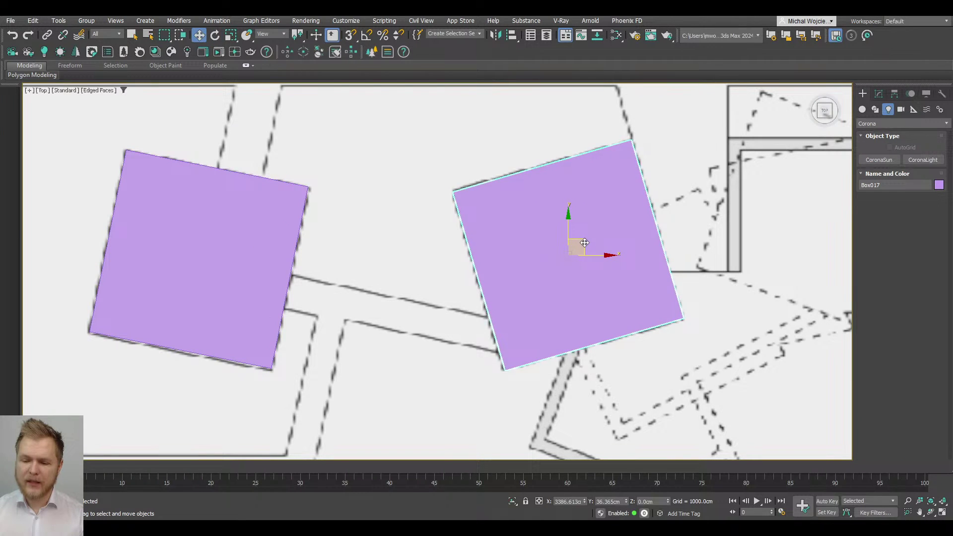
Step: Copy the tilted cube sideways over the upper-right cube outline as an independent copy
scroll(524, 226, down, 3)
scroll(645, 213, up, 2)
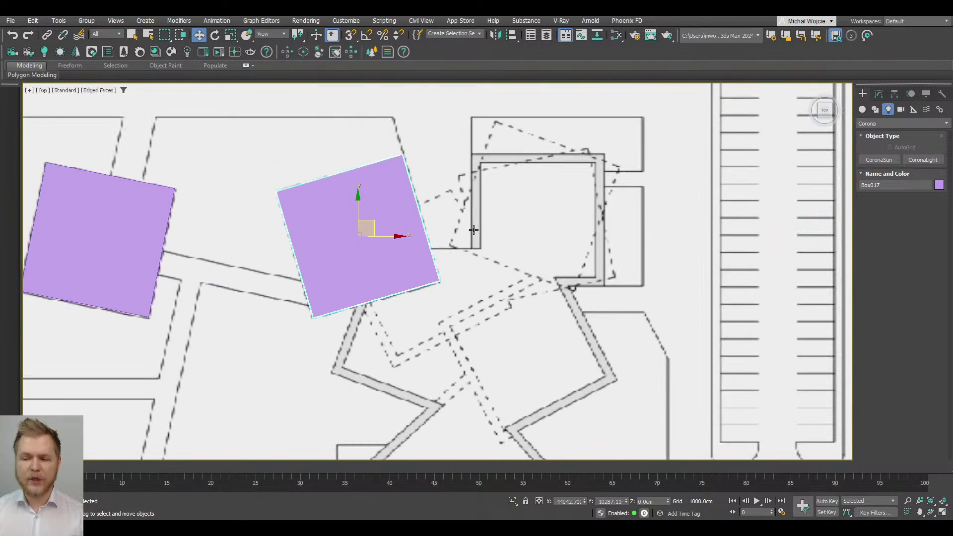
key(e)
key(w)
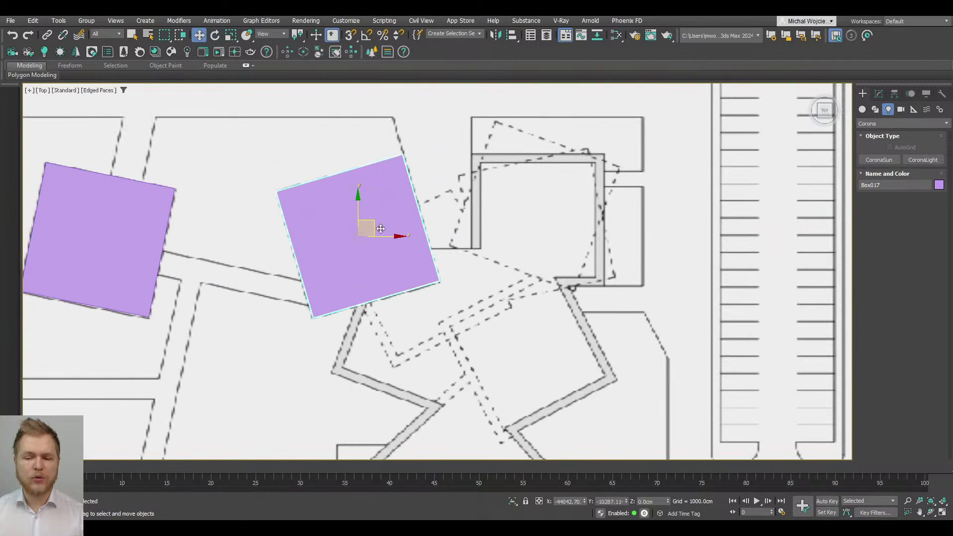
shift+drag(362, 218, 571, 214)
click(475, 309)
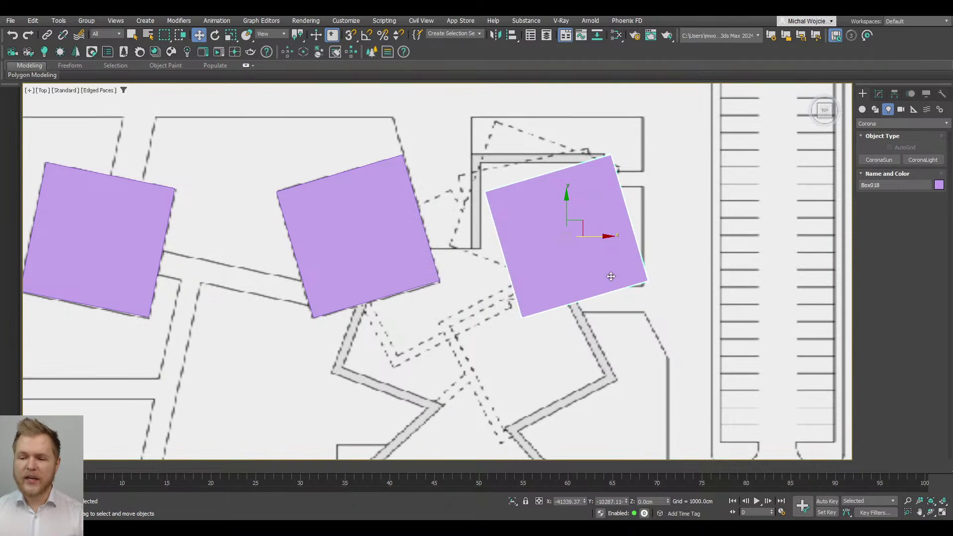
Step: Rotate the upper-right copy square to the plan and move it exactly onto the upper-right cube outline
middle_drag(611, 275, 605, 274)
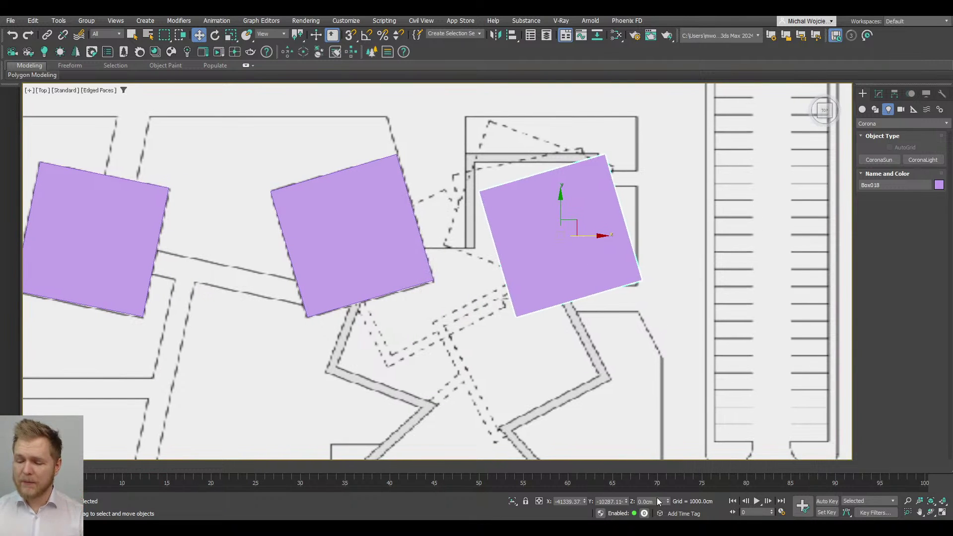
key(e)
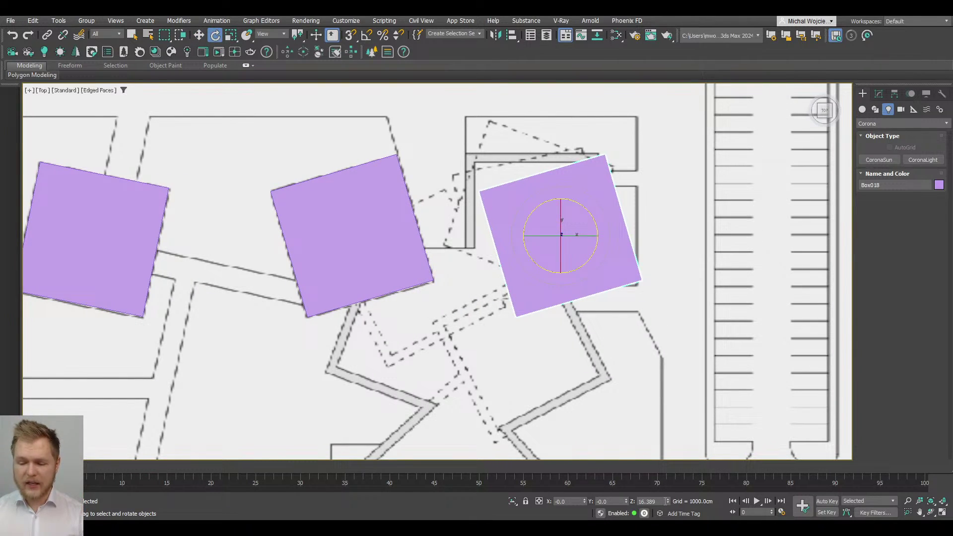
drag(593, 259, 598, 284)
scroll(598, 284, up, 5)
key(w)
drag(586, 324, 507, 273)
scroll(510, 215, down, 6)
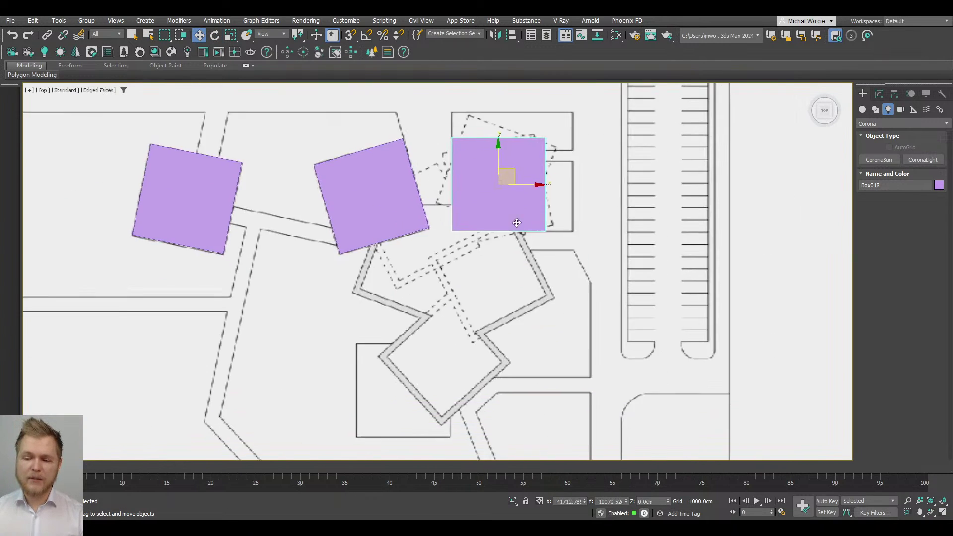
Step: Copy the upper-right cube onto the tilted outline just below it as an independent copy, and rotate it to match
scroll(516, 223, up, 4)
mouse_move(498, 154)
shift+mouse_down()
mouse_move(477, 280)
mouse_move(538, 288)
shift+mouse_up()
click(481, 313)
key(e)
key(w)
drag(476, 276, 492, 281)
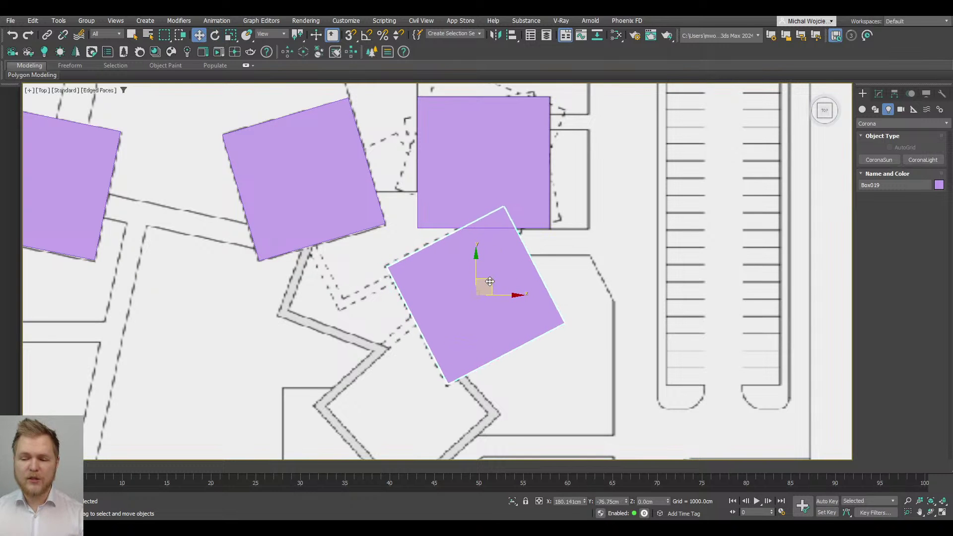
Step: Make a rotated independent copy of the cube below the upper-right one and move it onto the cluster's lowest outline
middle_drag(491, 281, 473, 251)
scroll(482, 215, down, 2)
scroll(481, 216, up, 2)
key(e)
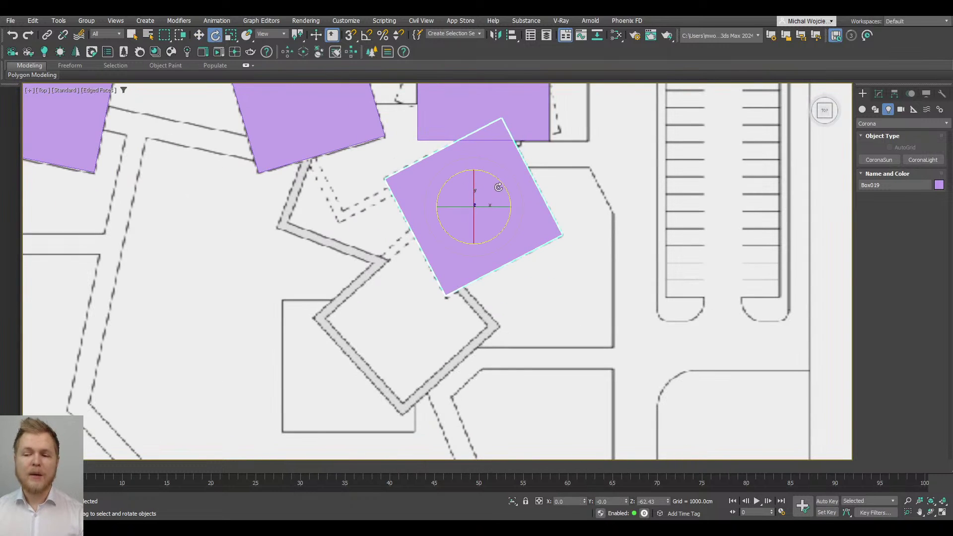
shift+drag(484, 219, 509, 281)
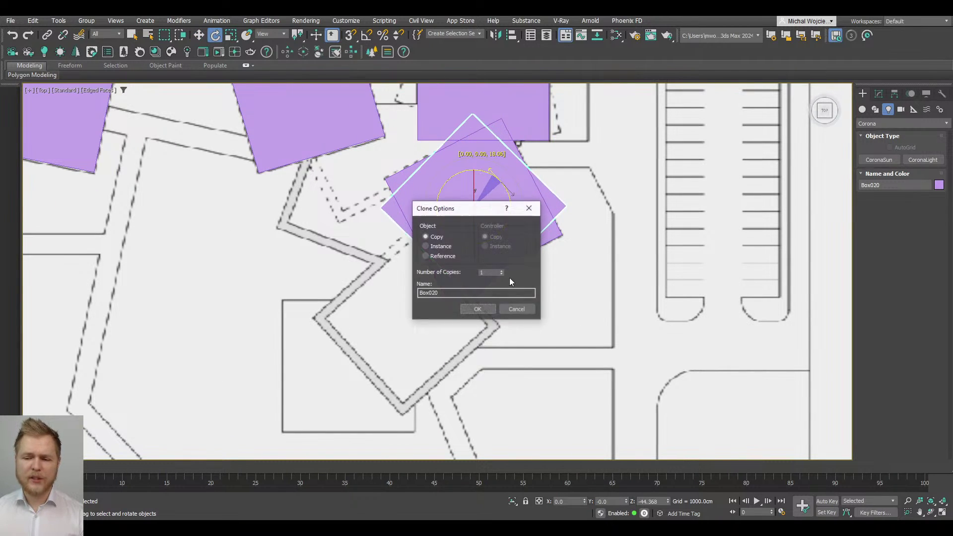
click(478, 309)
key(w)
mouse_move(490, 194)
mouse_down()
mouse_move(437, 304)
mouse_move(427, 307)
mouse_up()
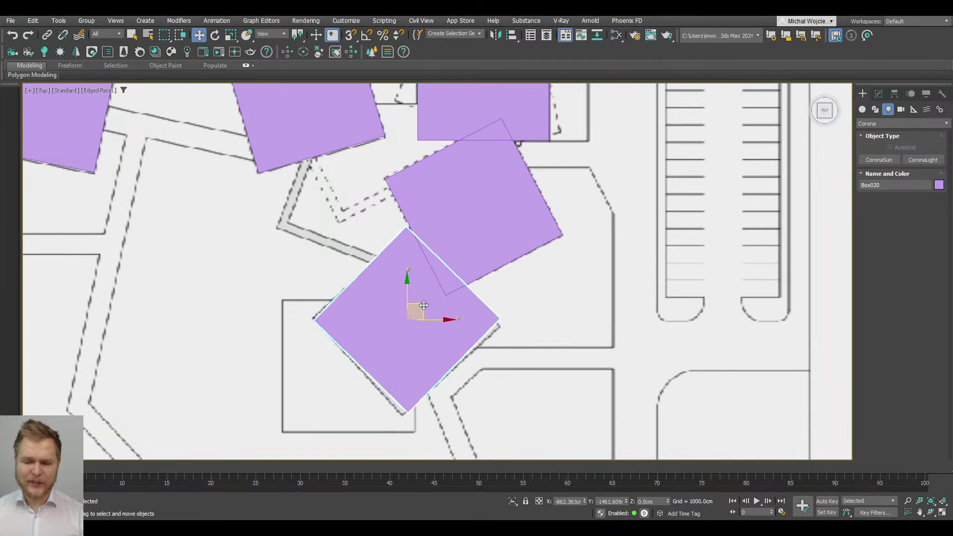
Step: Fine-tune the rotation and position of the lowest cluster cube to fit its outline
middle_drag(427, 318, 447, 248)
scroll(432, 258, up, 2)
key(e)
drag(448, 229, 422, 244)
key(w)
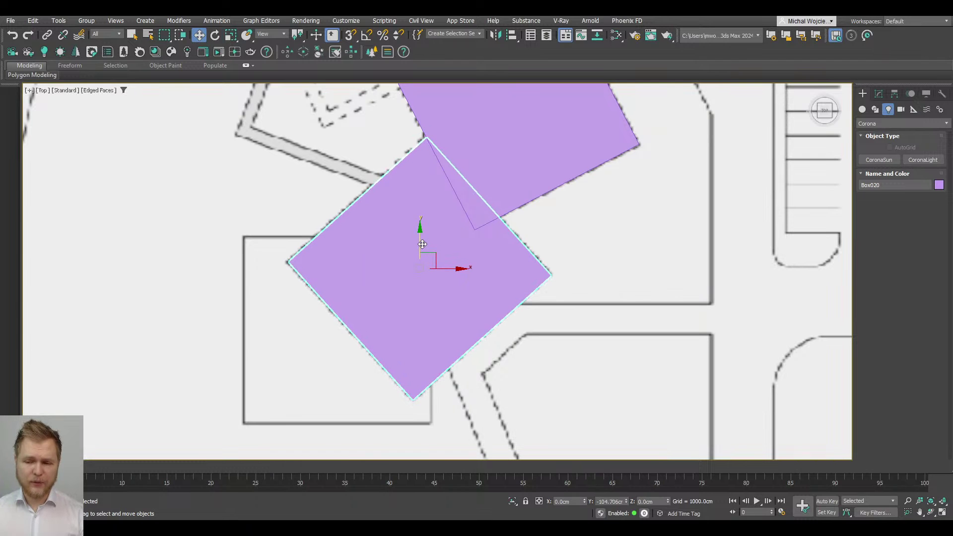
Step: Copy the lowest cluster cube onto the cluster's remaining left-hand outline as an independent copy, and rotate it to match
scroll(470, 288, down, 3)
key(e)
mouse_move(473, 284)
mouse_down()
mouse_move(457, 281)
mouse_move(468, 268)
mouse_move(462, 298)
mouse_move(443, 191)
mouse_move(426, 204)
mouse_up()
click(485, 307)
key(w)
scroll(440, 199, up, 2)
key(e)
key(w)
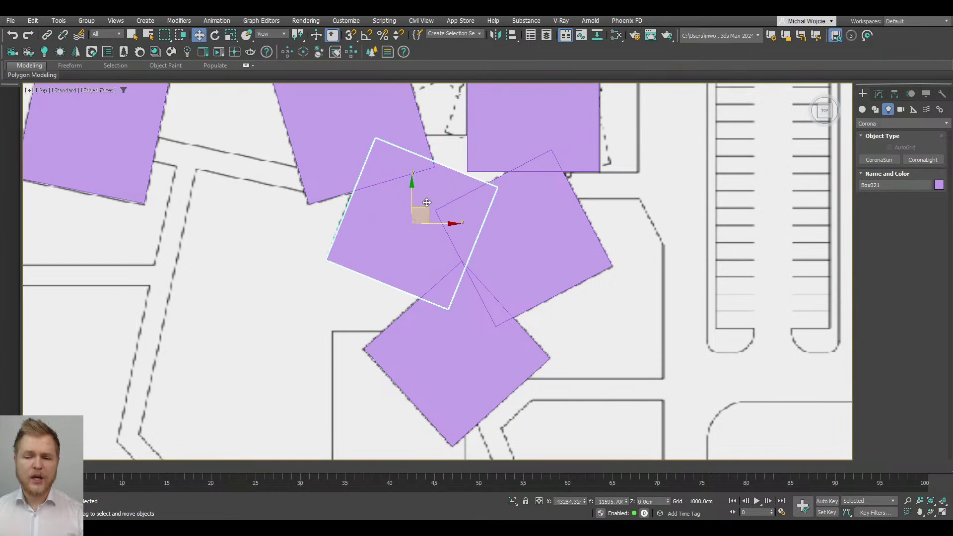
Step: Copy the upper-right cube, keeping its orientation, to the middle of the cluster as an independent copy
middle_drag(457, 207, 463, 250)
click(550, 125)
middle_drag(550, 125, 541, 171)
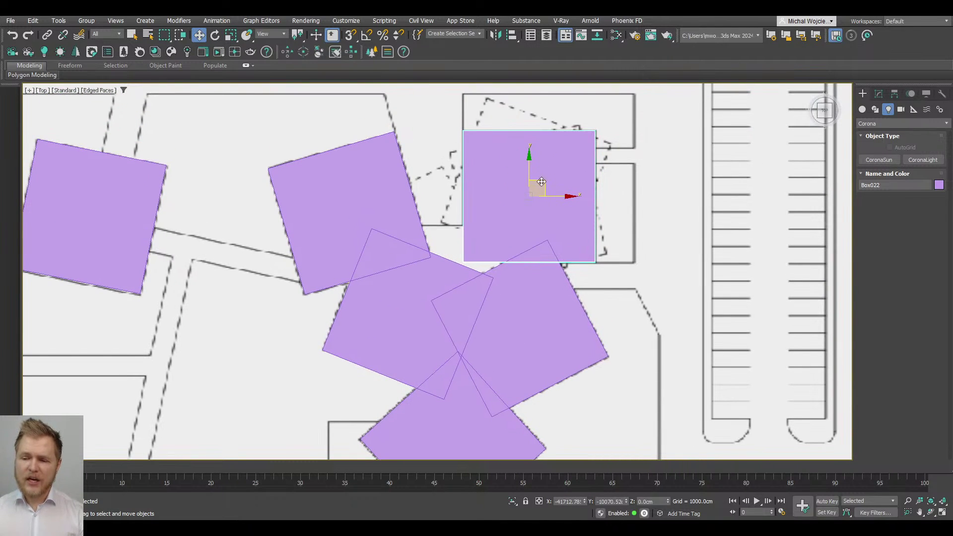
mouse_move(542, 182)
shift+mouse_down()
mouse_move(457, 284)
mouse_move(459, 276)
shift+mouse_up()
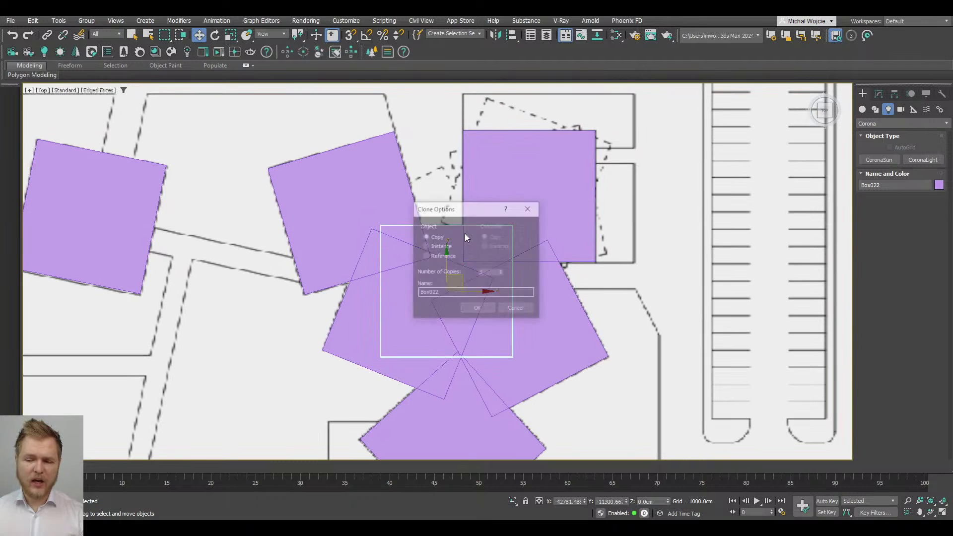
click(477, 307)
Step: With snapping on, copy the lowest cluster cube straight up by about 1750 cm onto its top as an independent copy
scroll(481, 303, down, 3)
mouse_move(496, 278)
alt+middle_down()
mouse_move(511, 232)
mouse_move(517, 284)
alt+middle_up()
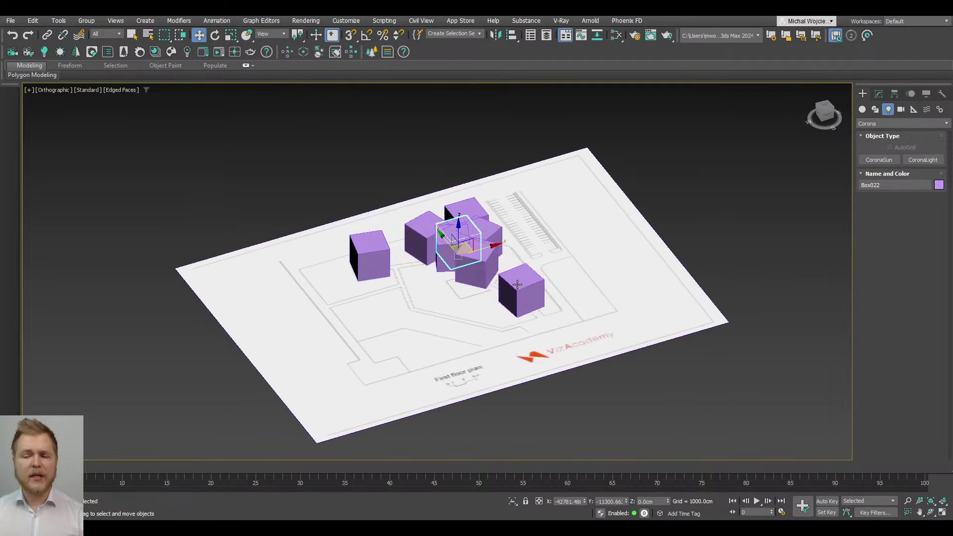
click(366, 173)
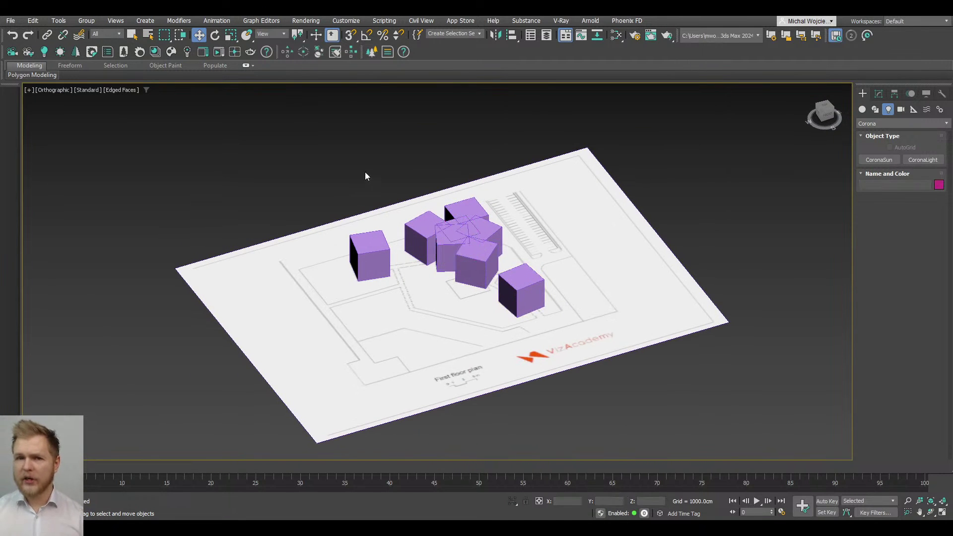
scroll(426, 243, up, 5)
click(527, 300)
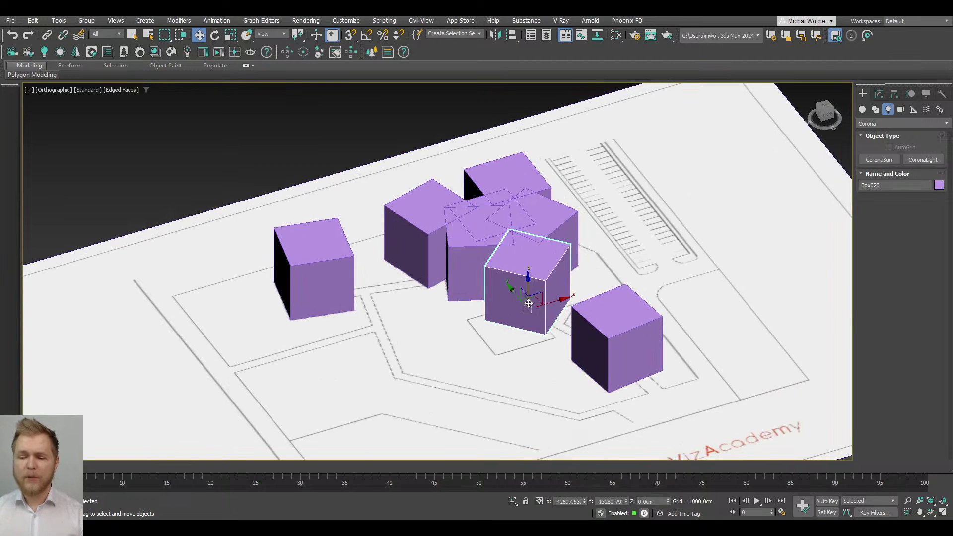
scroll(529, 303, up, 3)
key(s)
shift+drag(519, 292, 516, 203)
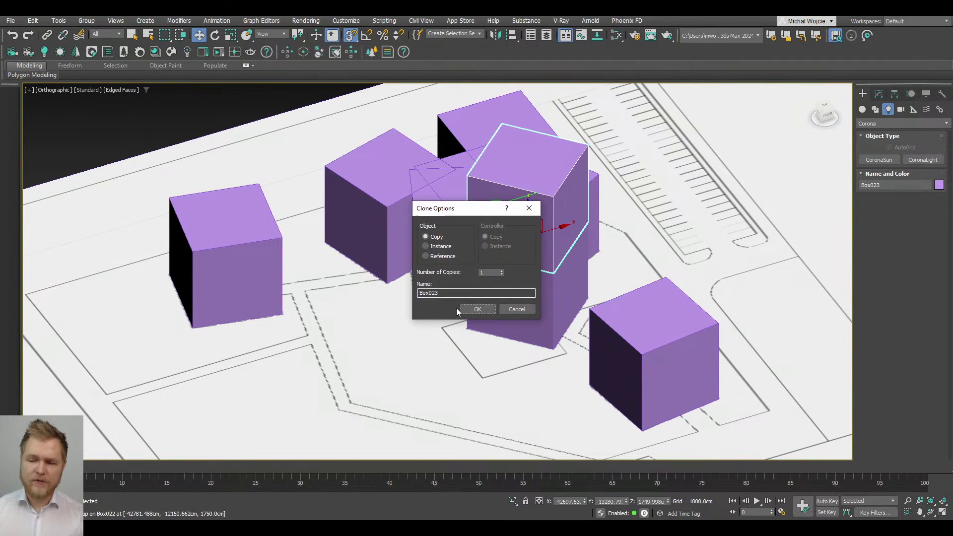
click(464, 309)
Step: Confirm the stacked copy and isolate it together with the floor plan plane in a shaded top view
key(t)
key(F3)
scroll(517, 221, down, 5)
scroll(506, 247, up, 2)
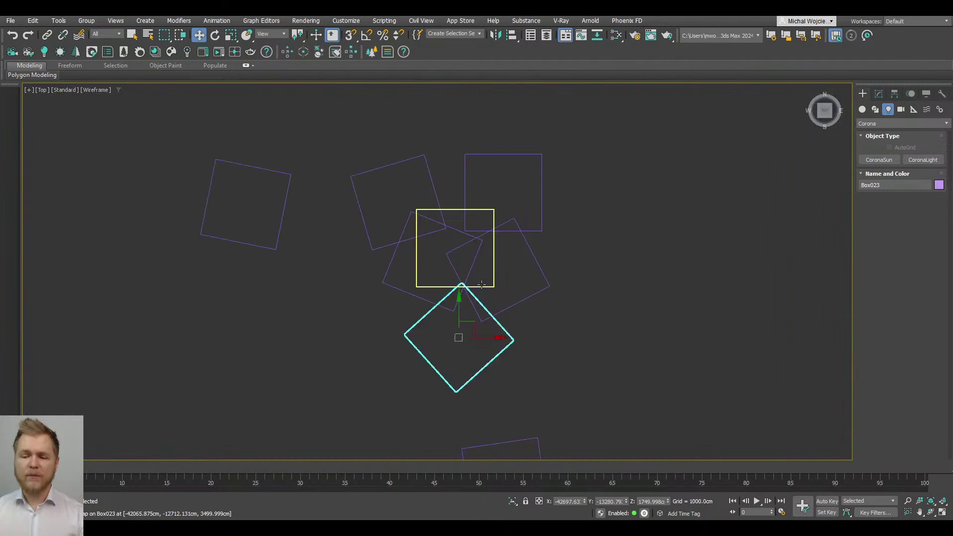
key(F3)
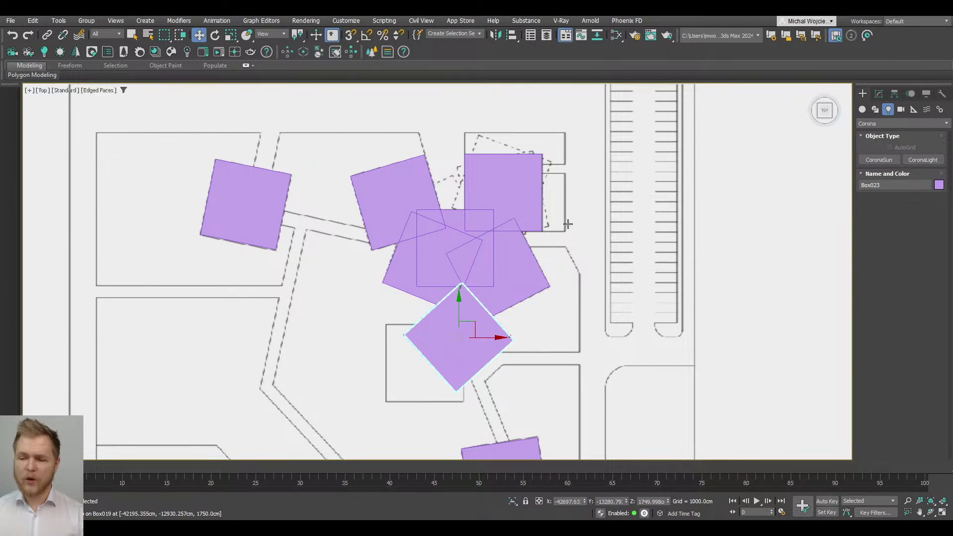
key(ctrl+z)
key(ctrl+z)
click(462, 323)
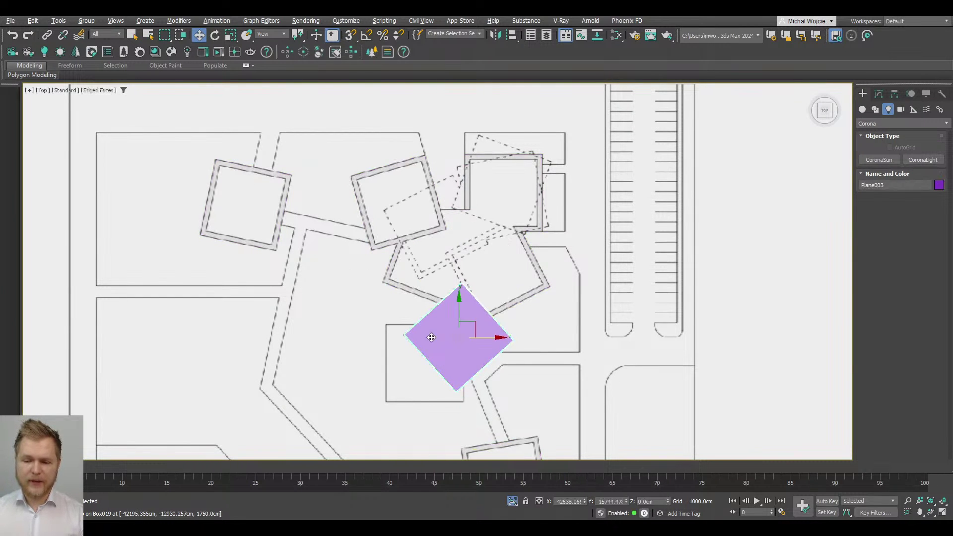
Step: Move and rotate the isolated second-level cube to fit the large dashed outline in the middle of the cluster
drag(465, 321, 447, 224)
scroll(440, 212, up, 3)
key(e)
key(ctrl+z)
key(w)
middle_drag(447, 224, 404, 269)
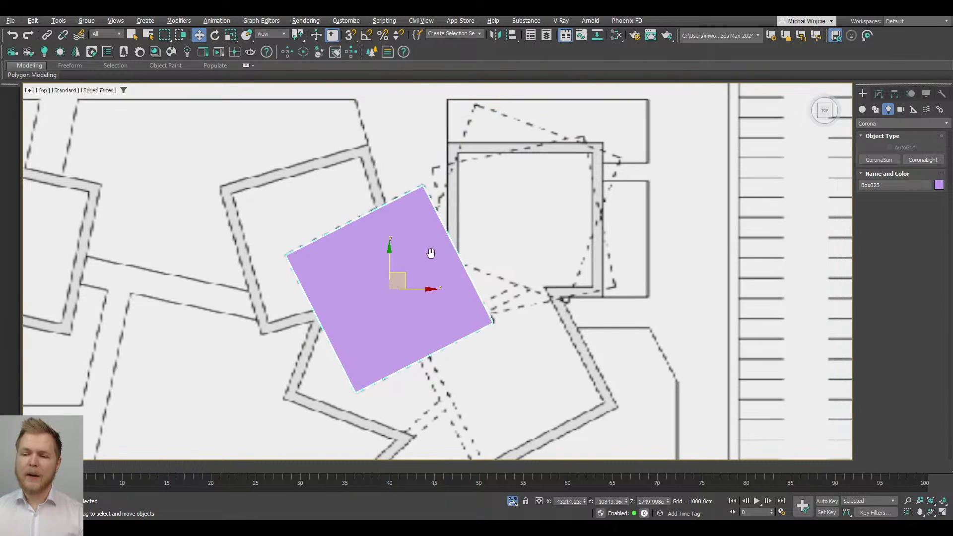
Step: Copy the second-level cube as an independent copy onto the neighbouring right-hand dashed outline, and rotate it to match
key(e)
mouse_move(406, 265)
shift+mouse_down()
mouse_move(428, 258)
mouse_move(432, 273)
mouse_move(545, 205)
mouse_move(532, 225)
shift+mouse_up()
click(478, 309)
key(w)
key(e)
key(w)
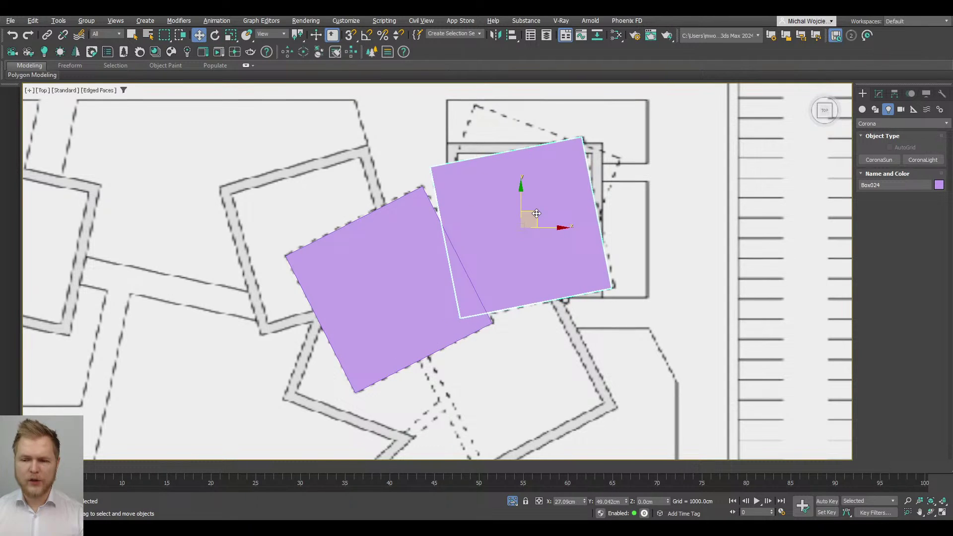
Step: With snapping on, copy the right second-level cube straight up by about 1750 cm onto its top as an independent copy
scroll(533, 228, down, 2)
alt+middle_drag(534, 228, 507, 223)
key(s)
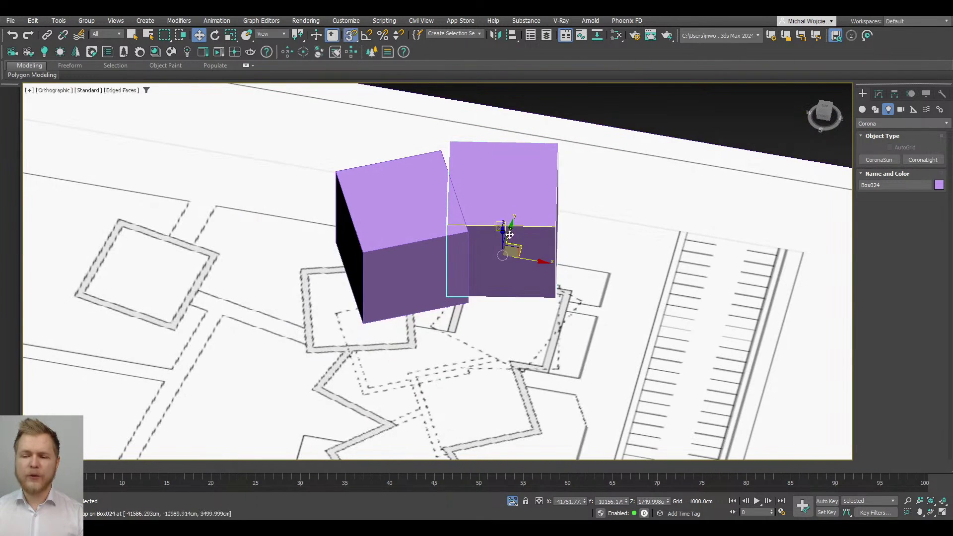
shift+drag(501, 237, 504, 167)
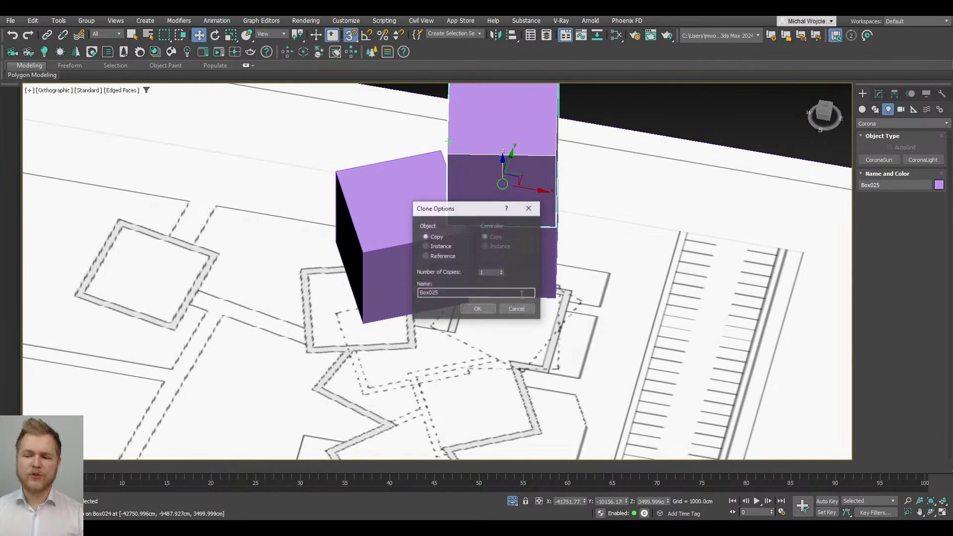
click(494, 313)
Step: Turn snapping off and, in top view, rotate and move the topmost cube to fit the remaining dashed outline
key(t)
key(s)
scroll(480, 285, up, 2)
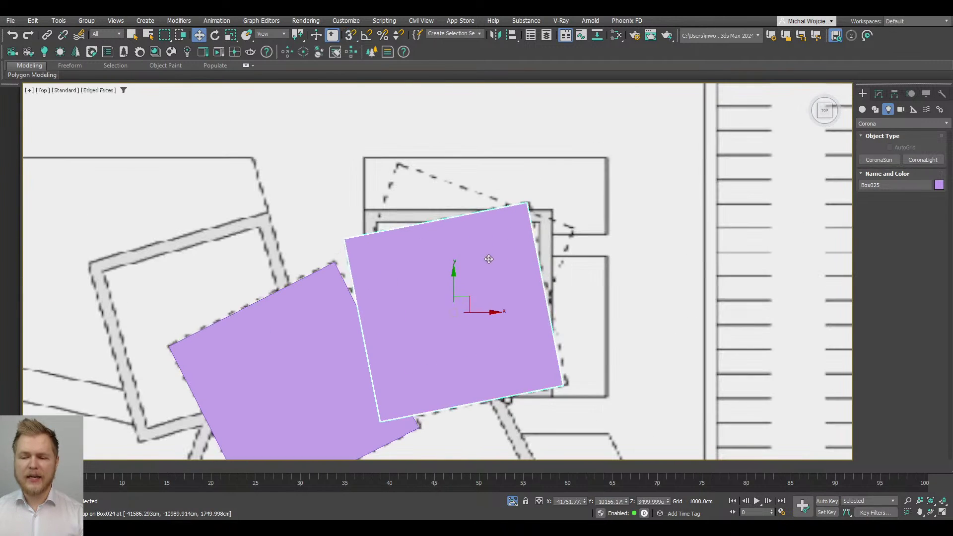
key(e)
drag(479, 285, 478, 253)
key(w)
key(e)
key(w)
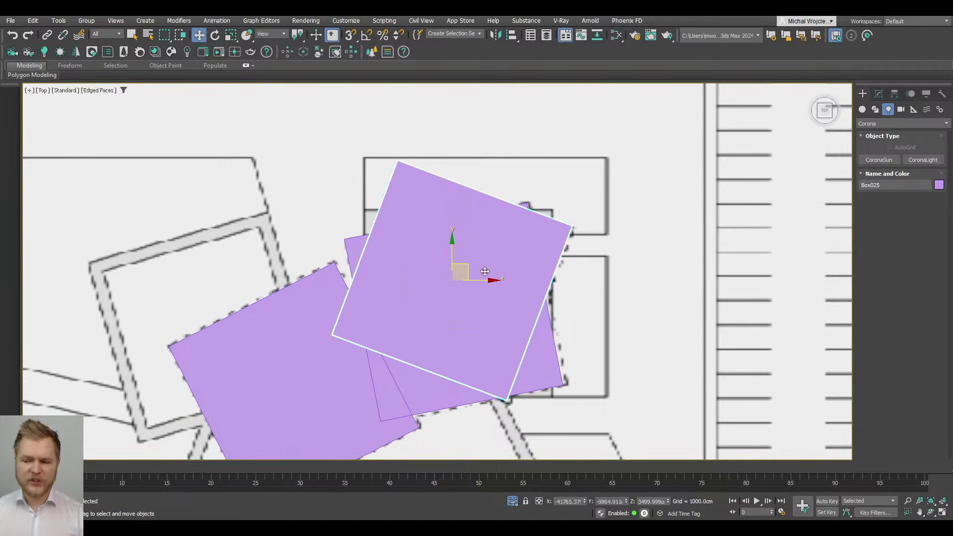
scroll(469, 264, down, 5)
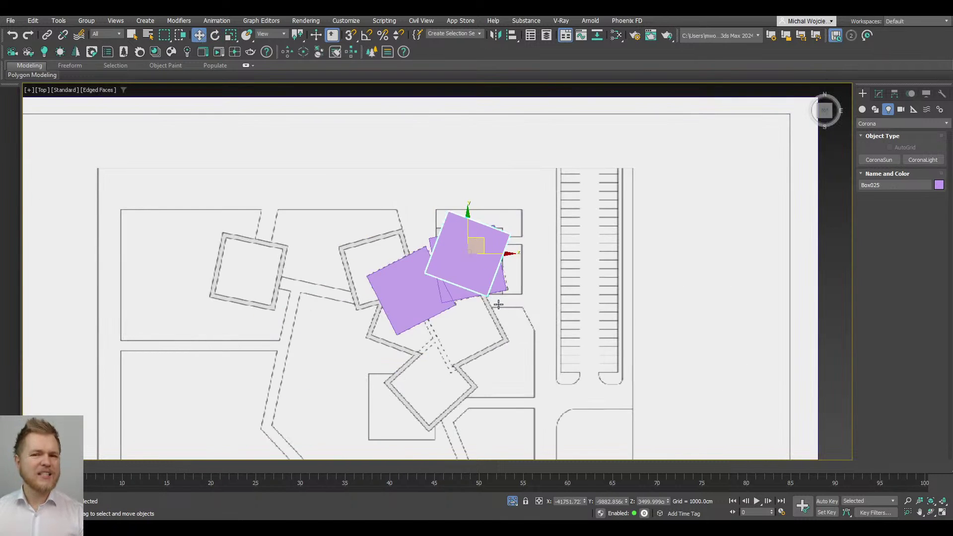
Step: Bring the hidden cubes back into an angled view together with the three isolated ones
alt+middle_drag(494, 300, 502, 218)
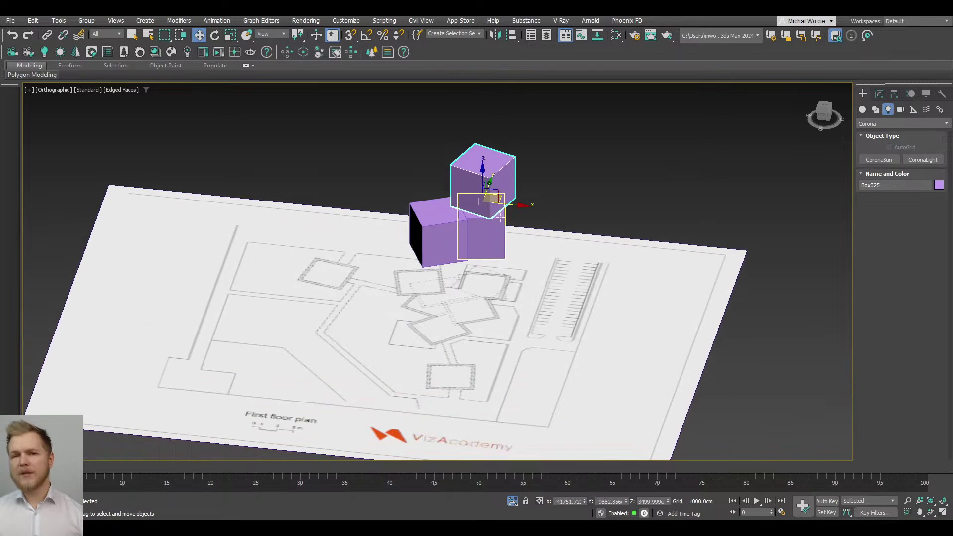
right_click(501, 218)
click(541, 166)
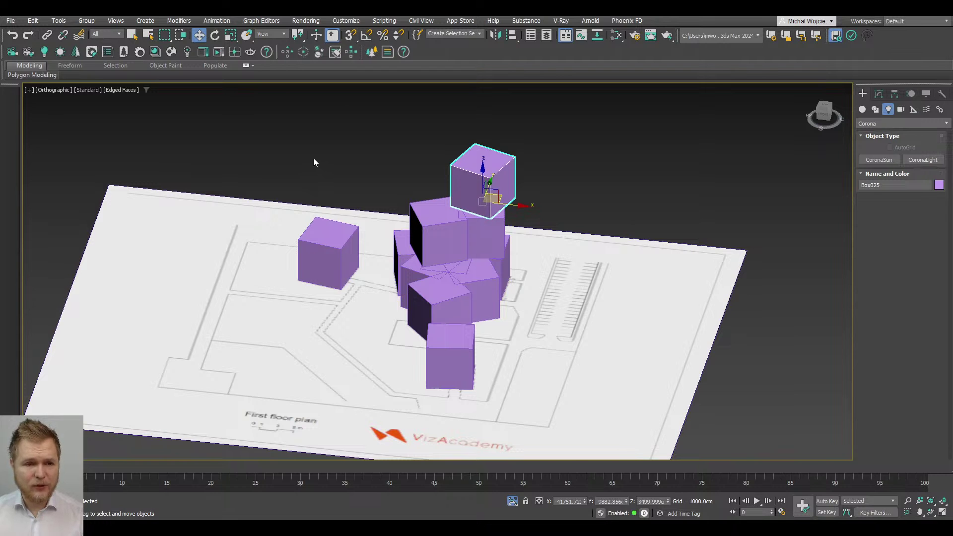
Step: Add a CoronaFrontBack map to the Slate Material Editor's view, and put the editor away
click(616, 35)
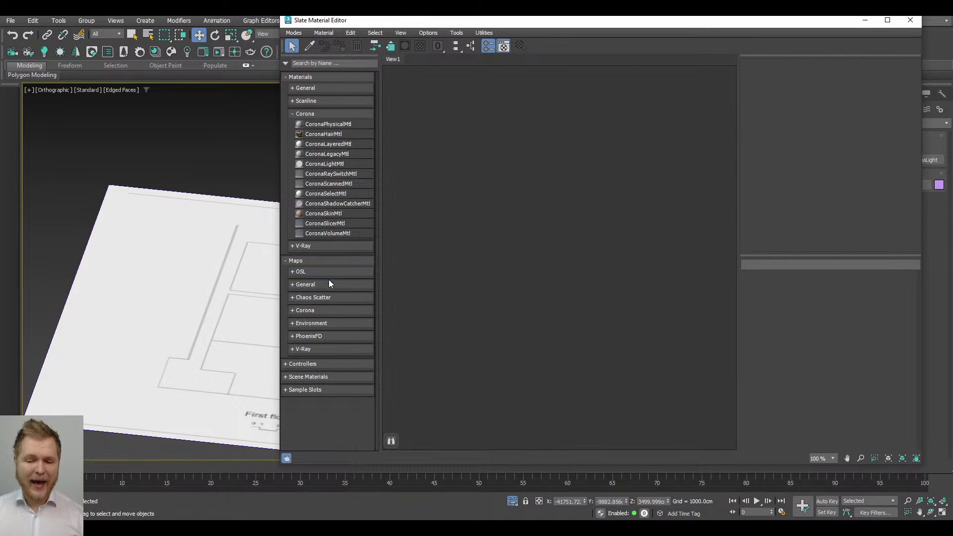
click(334, 309)
scroll(334, 307, down, 2)
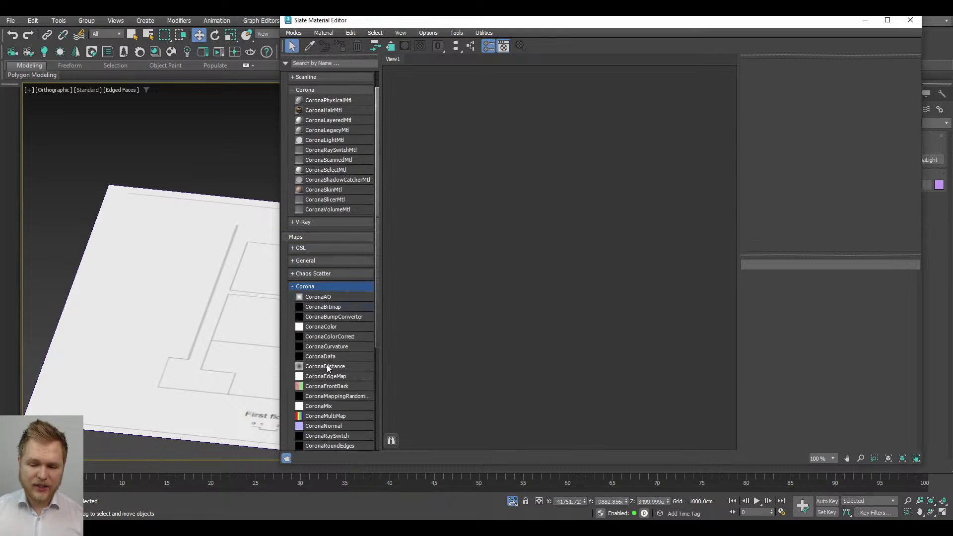
drag(328, 386, 531, 245)
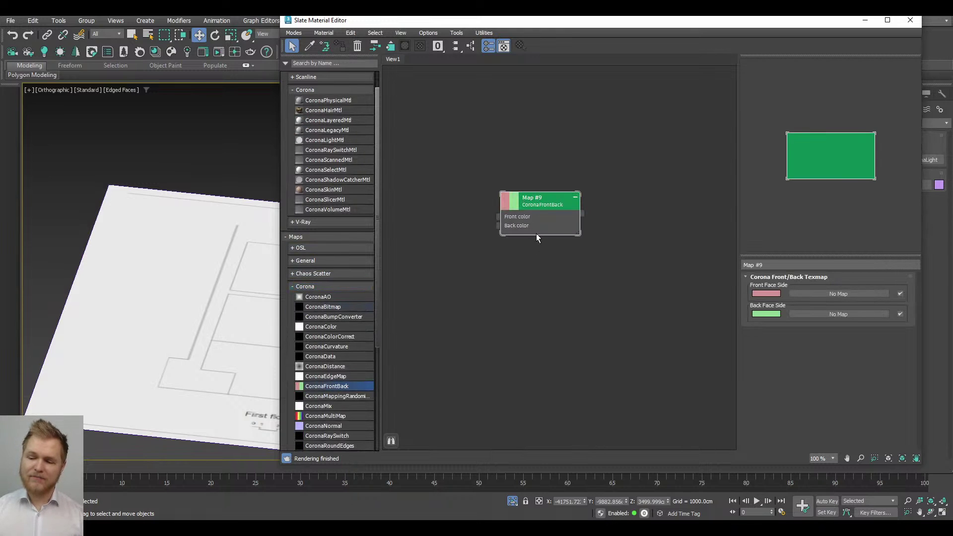
click(866, 20)
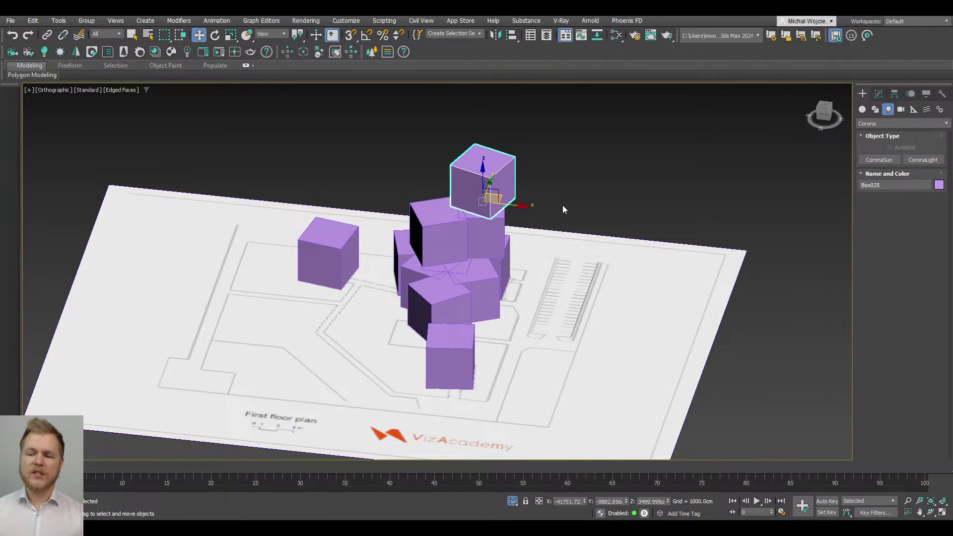
Step: Merge the front cube of the ground-level cluster with its overlapping neighbours using a ProBoolean Union
alt+middle_drag(564, 209, 526, 258)
scroll(526, 258, up, 5)
click(520, 278)
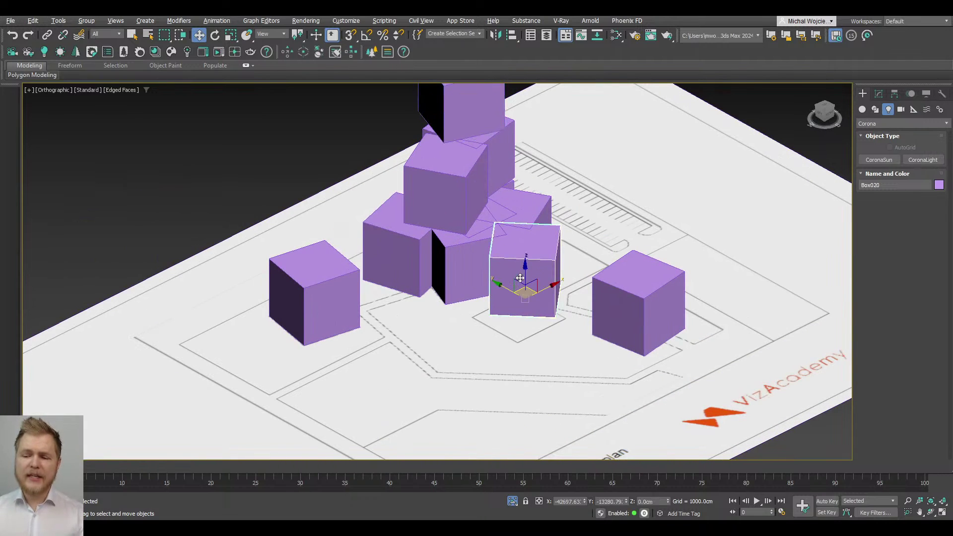
scroll(519, 278, up, 2)
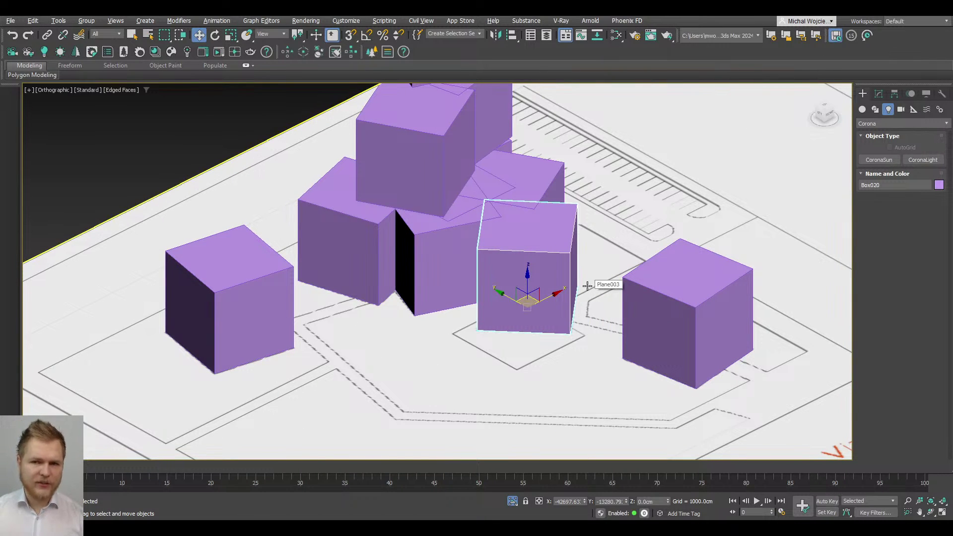
click(878, 94)
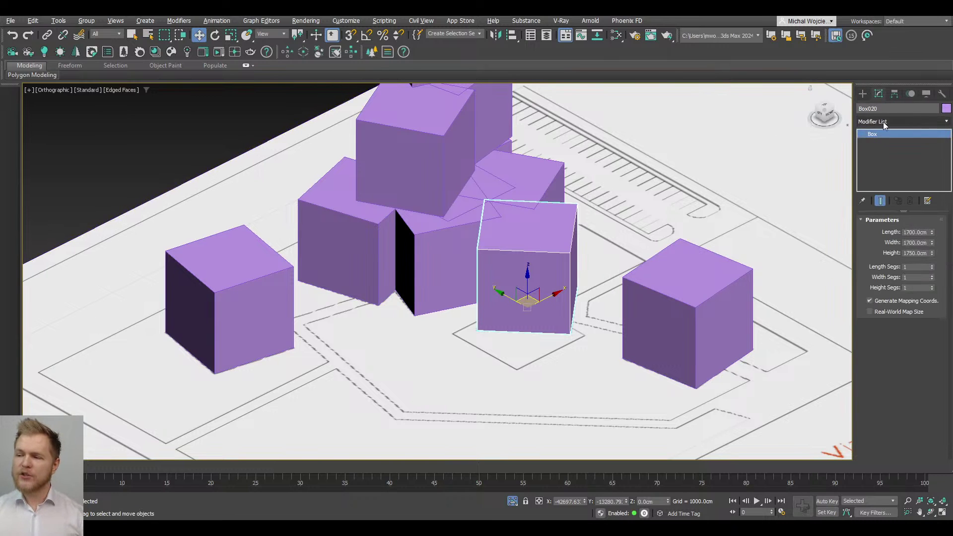
click(863, 94)
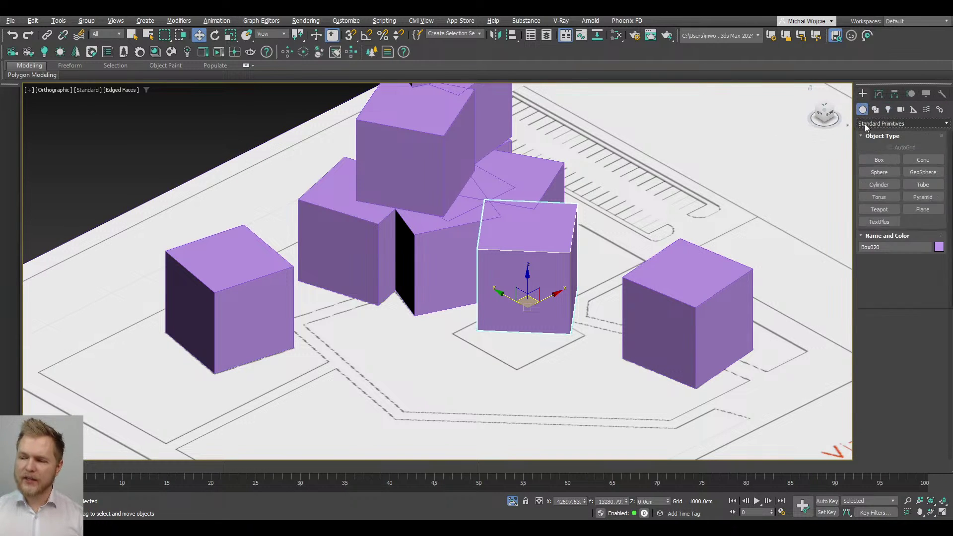
click(865, 124)
click(872, 151)
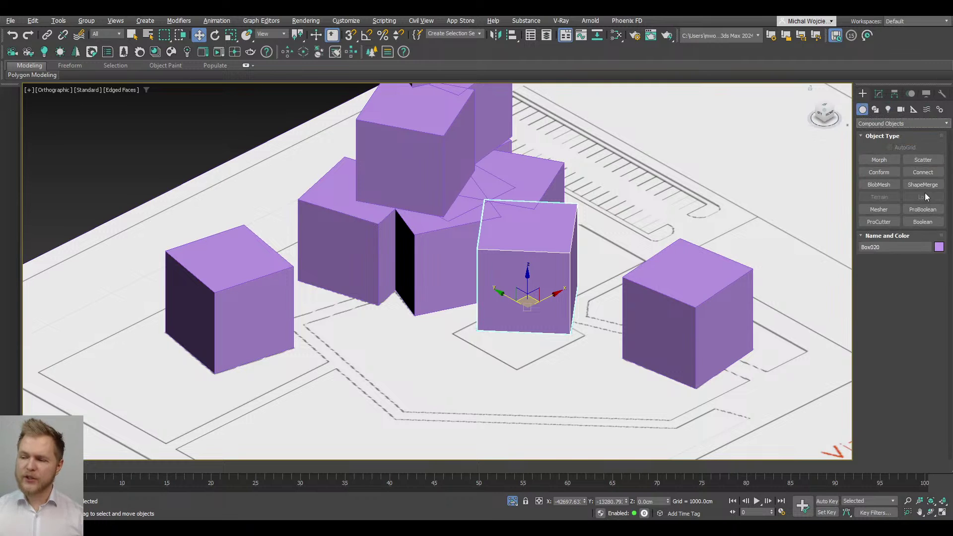
click(923, 210)
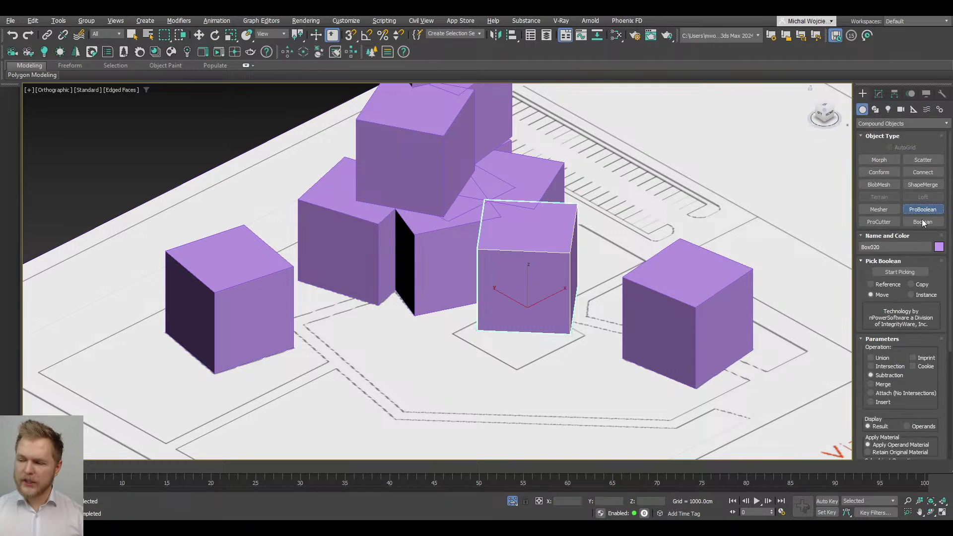
click(878, 358)
click(893, 272)
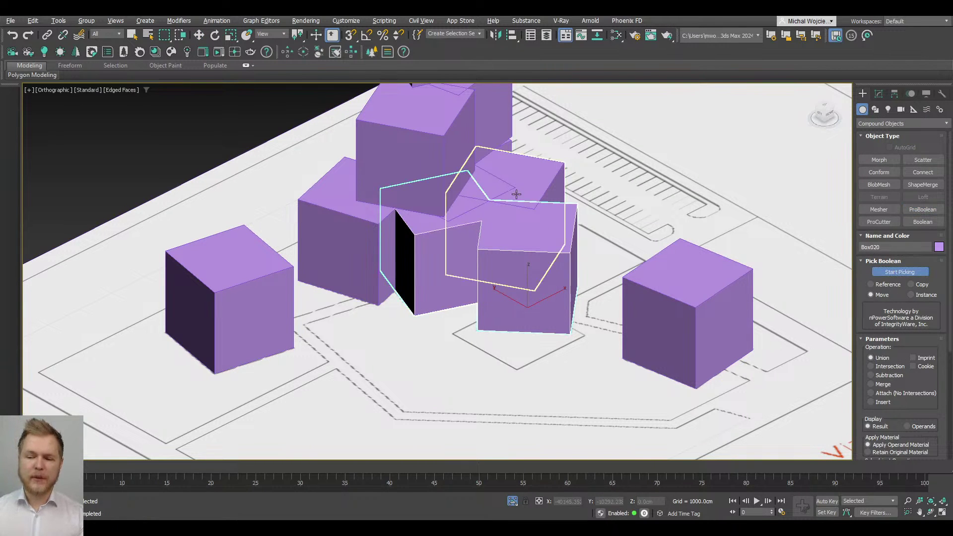
alt+middle_drag(488, 203, 492, 309)
key(w)
Step: Isolate the merged ground-level block to inspect it, and show the whole scene again
key(alt+q)
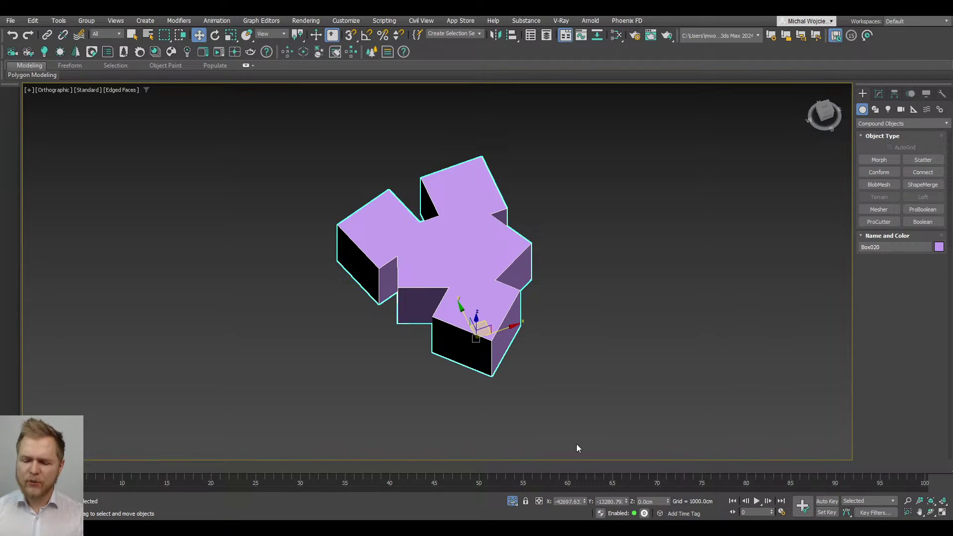
click(513, 501)
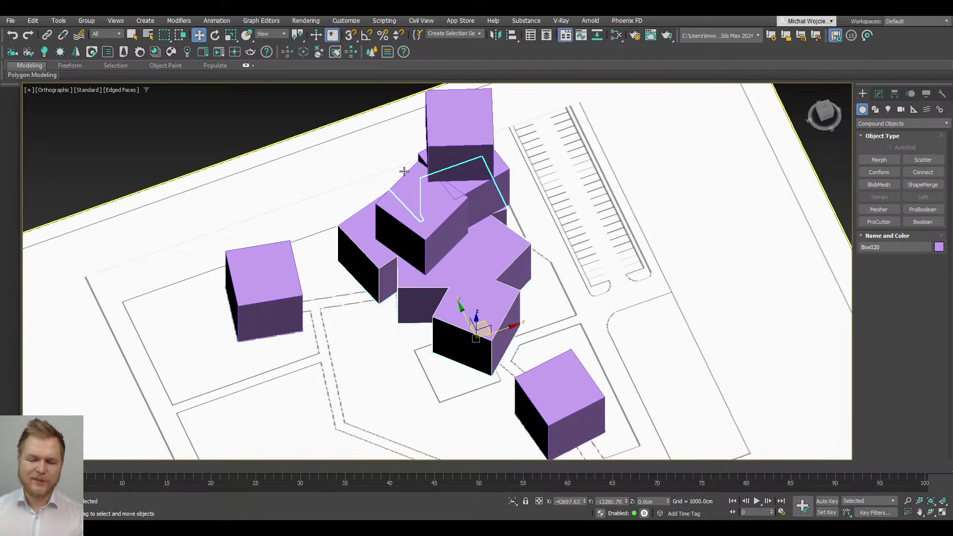
Step: Merge the two overlapping second-level cubes using a ProBoolean Union
click(412, 167)
scroll(412, 167, up, 5)
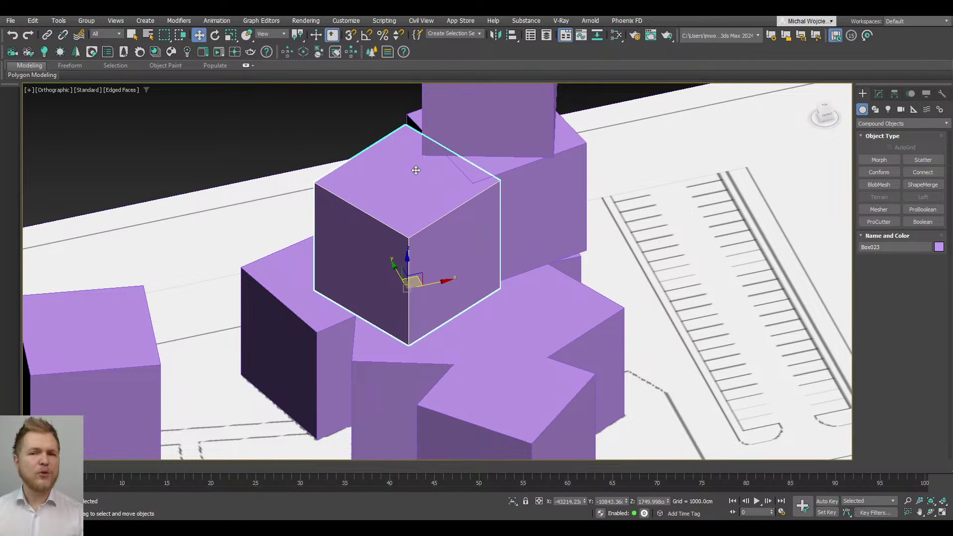
click(916, 210)
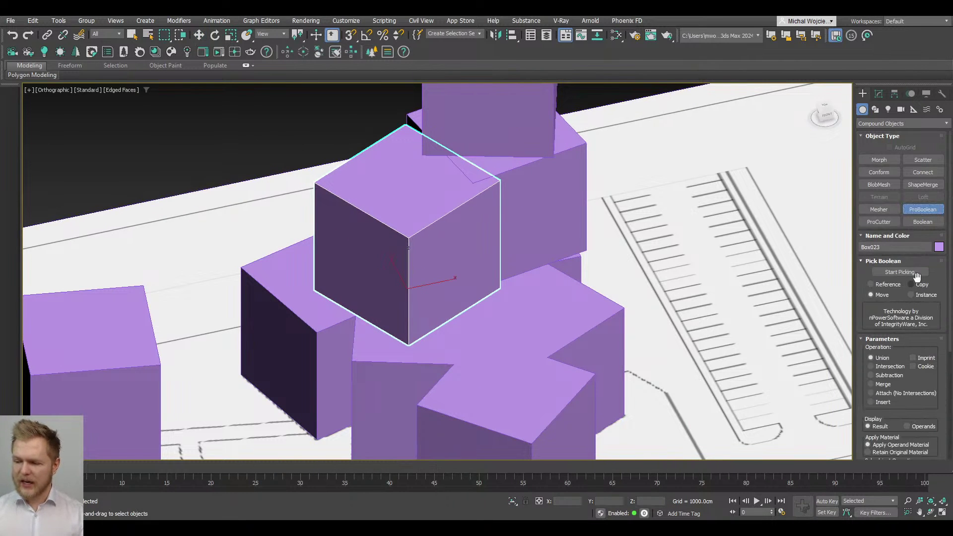
key(w)
scroll(373, 188, down, 10)
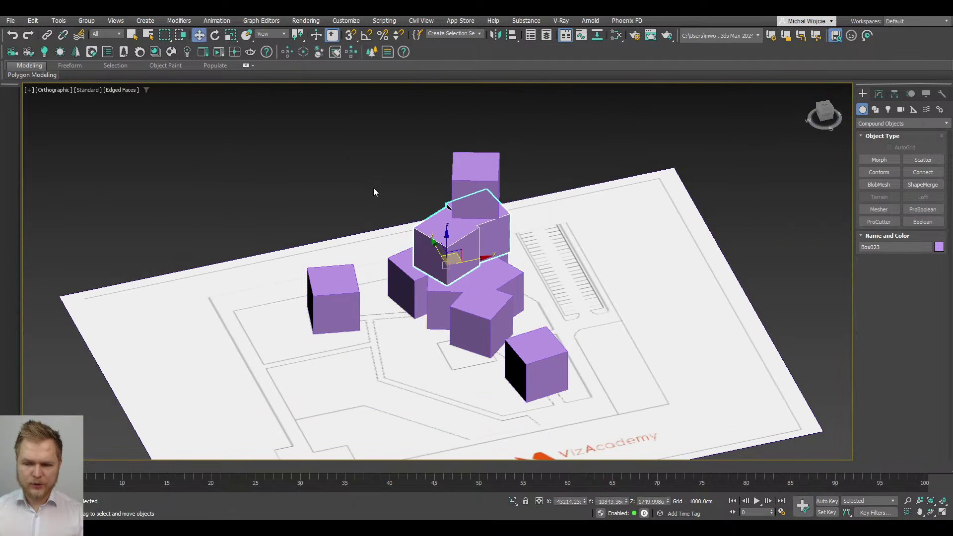
middle_drag(373, 187, 385, 130)
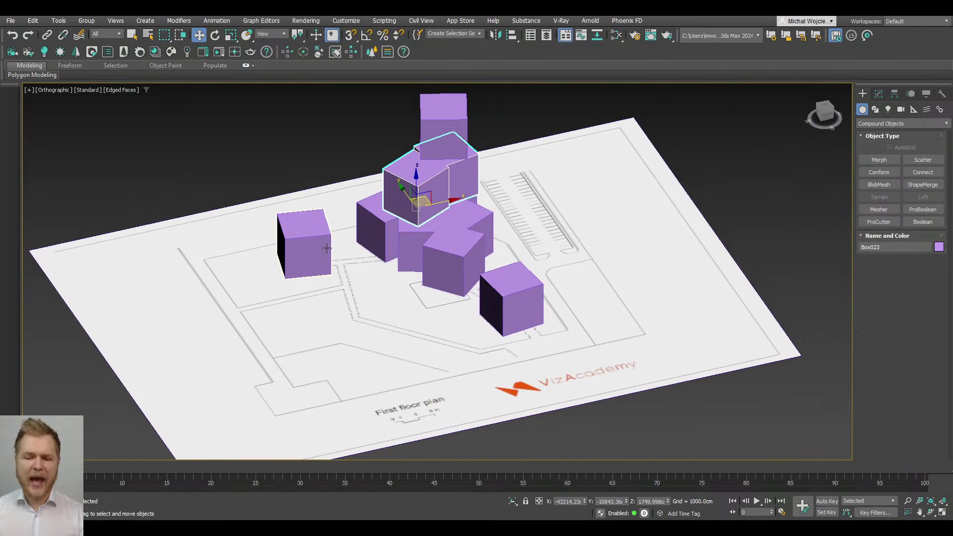
Step: Select both merged blocks, the topmost cube and the two separate cubes, and move them over to the terrain model
ctrl+click(373, 223)
ctrl+click(452, 263)
ctrl+click(443, 109)
ctrl+click(511, 302)
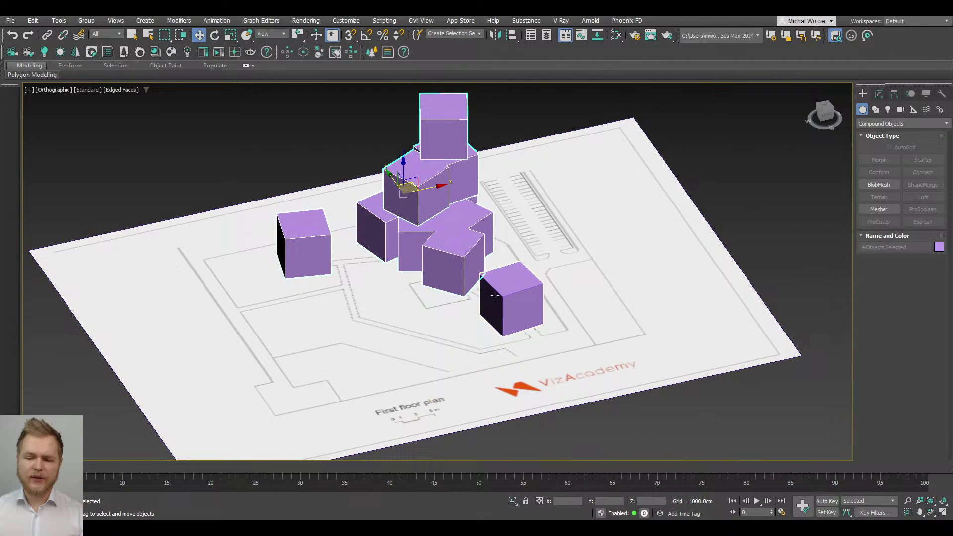
scroll(554, 255, down, 8)
middle_drag(555, 256, 383, 305)
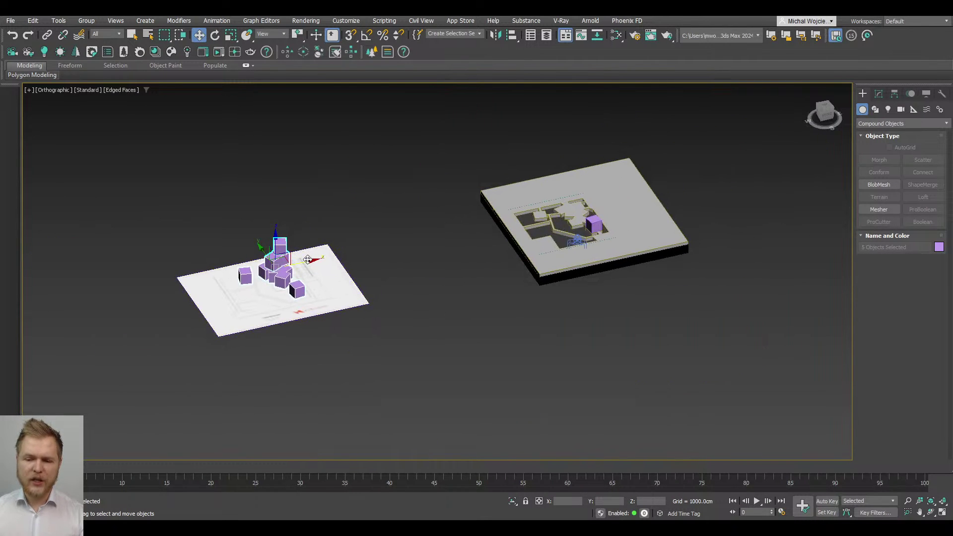
drag(310, 255, 570, 203)
Step: With snapping on, align the moved buildings so their front separate cube coincides with the terrain's existing reference cube, and clear the selection
scroll(591, 224, up, 10)
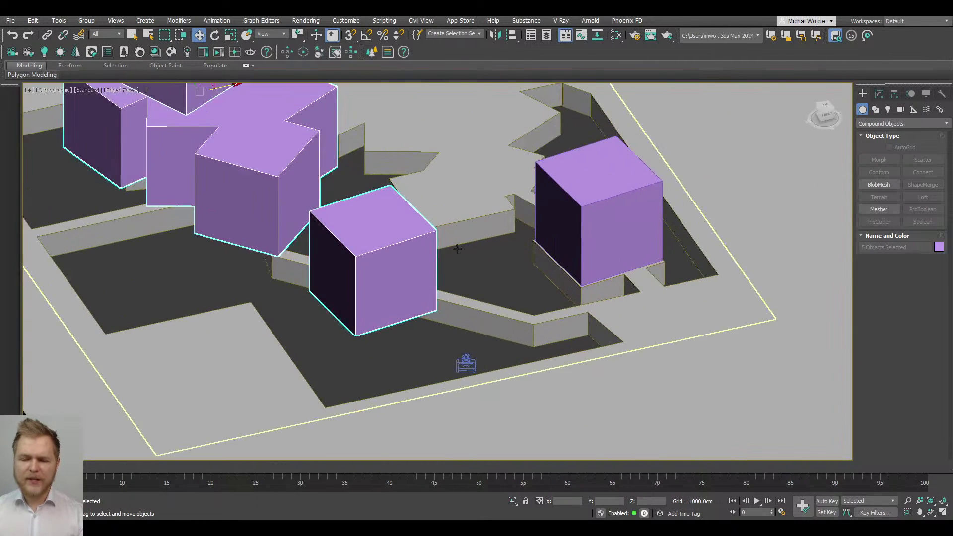
key(s)
drag(435, 237, 660, 185)
click(614, 180)
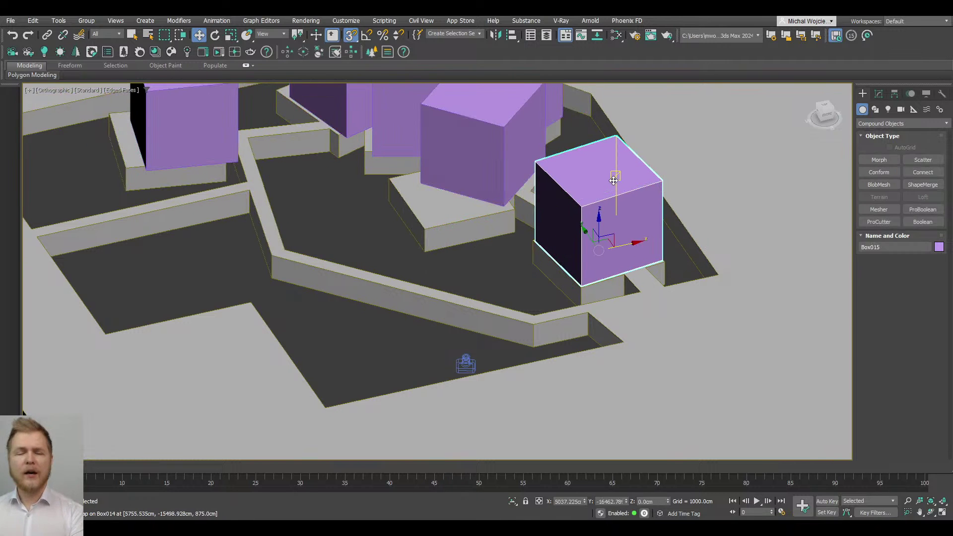
key(ctrl+d)
key(s)
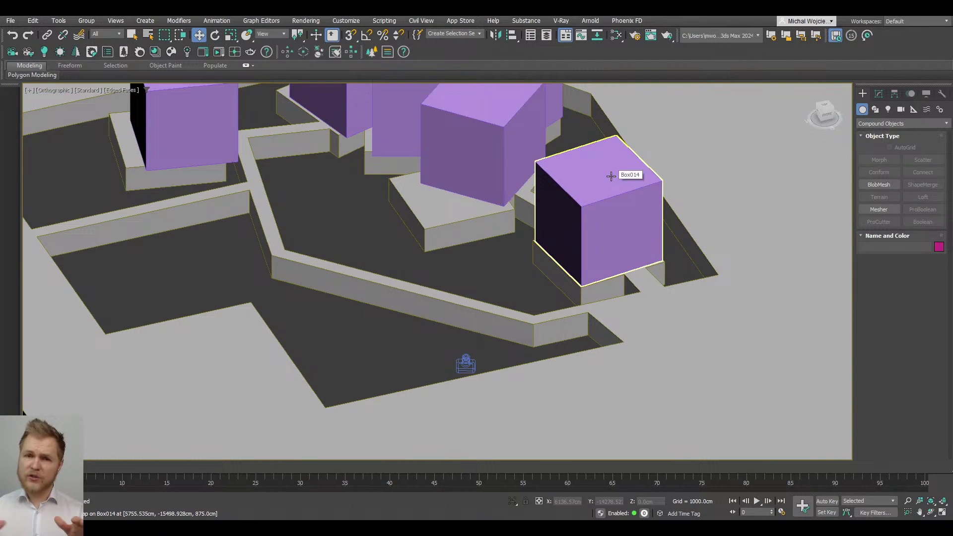
click(461, 361)
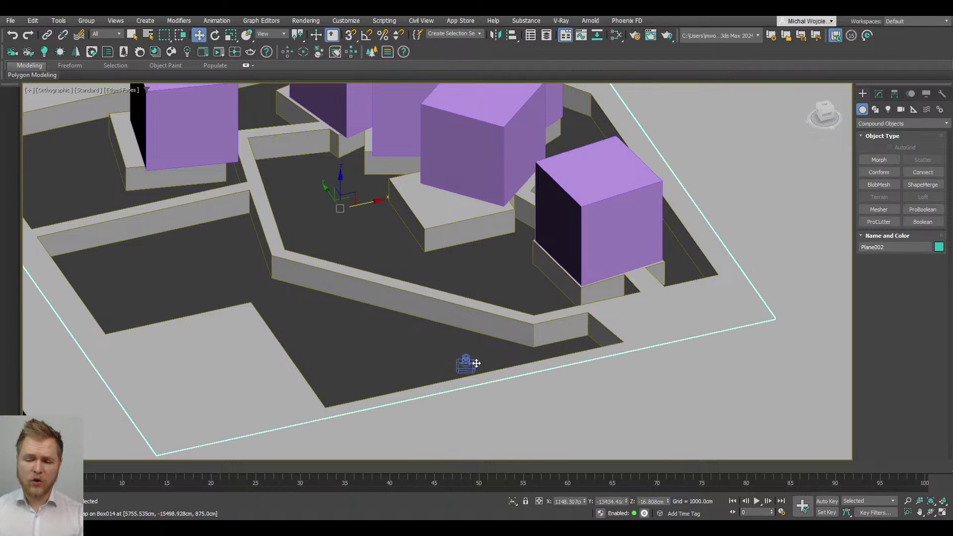
Step: View the scene through the Corona camera at the terrain's front edge, and keep the camera selected
click(467, 363)
key(c)
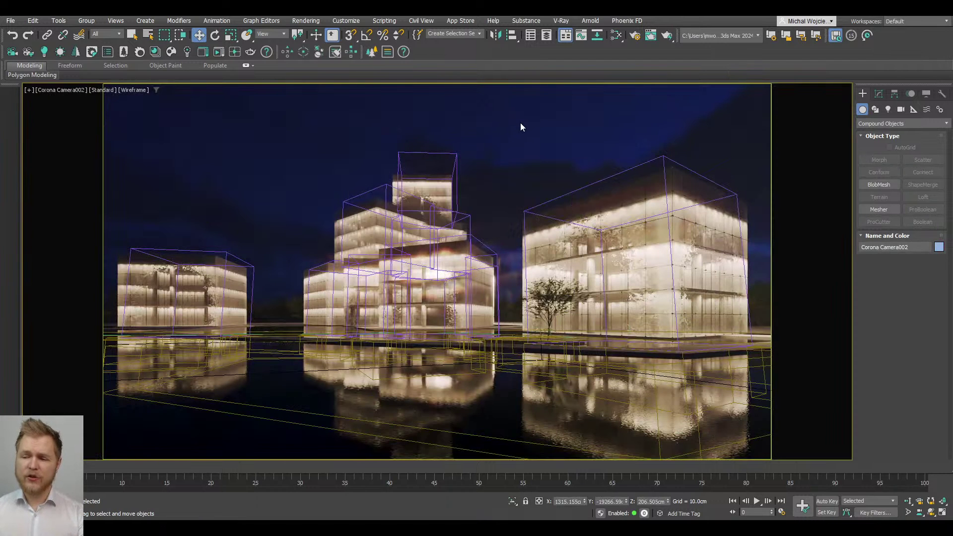
key(F3)
key(F3)
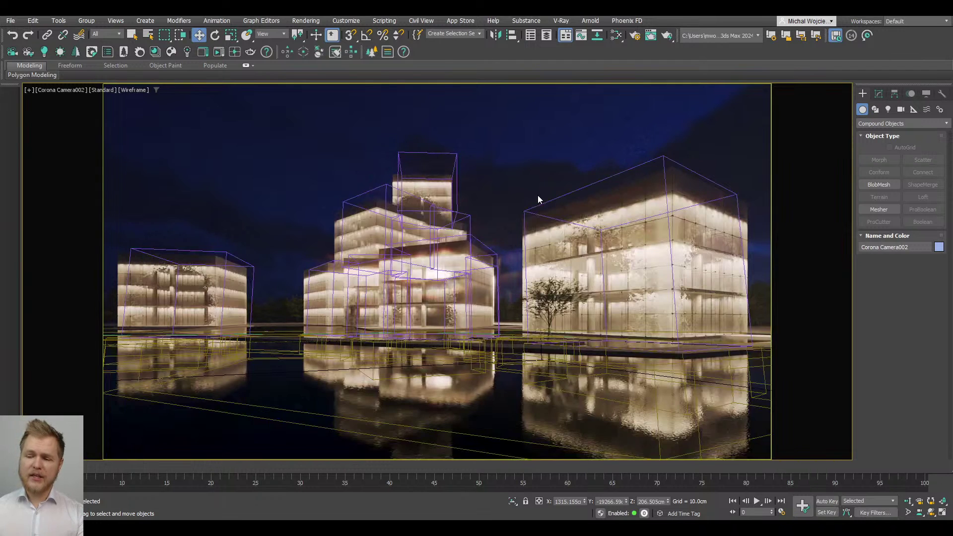
click(64, 91)
click(91, 286)
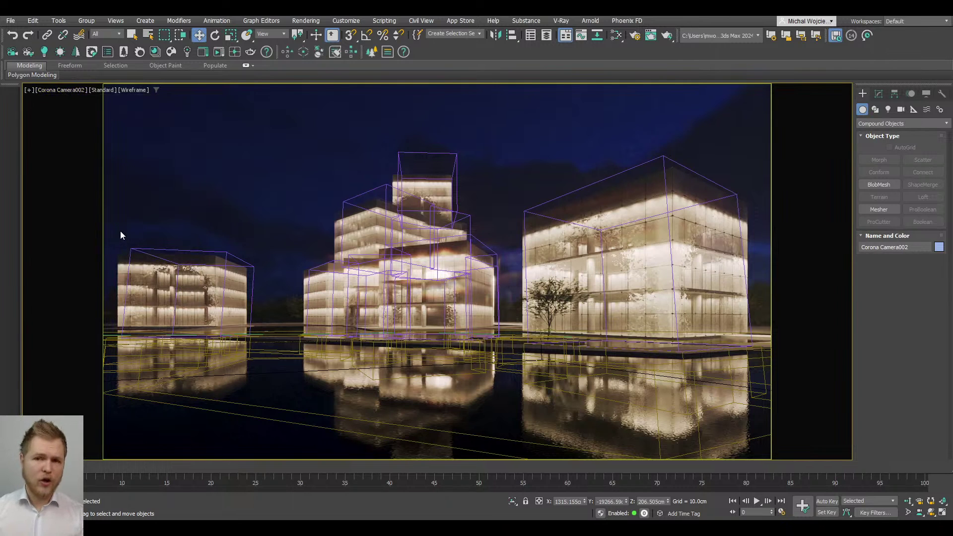
Step: Switch the camera's automatic vertical tilt off and on again to compare its effect on the vertical lines
click(872, 94)
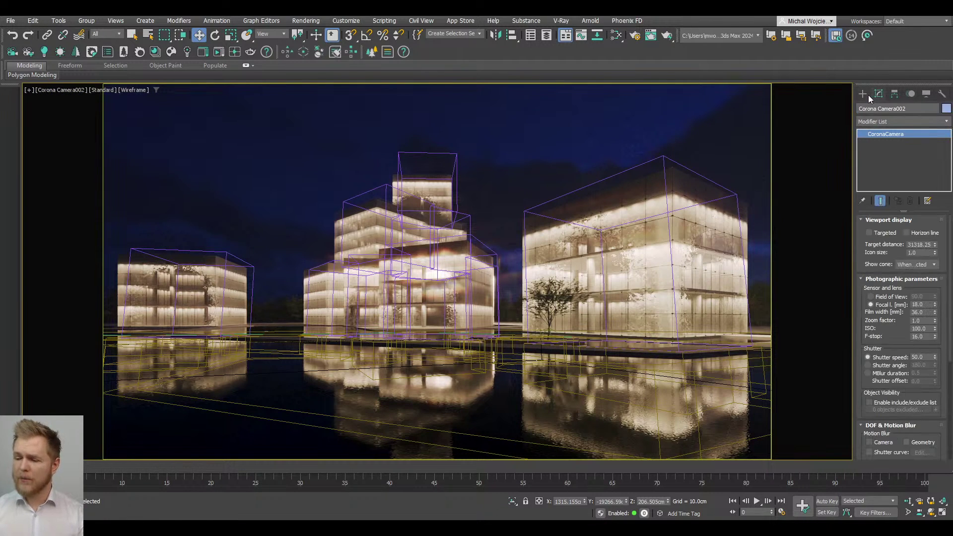
scroll(868, 380, down, 5)
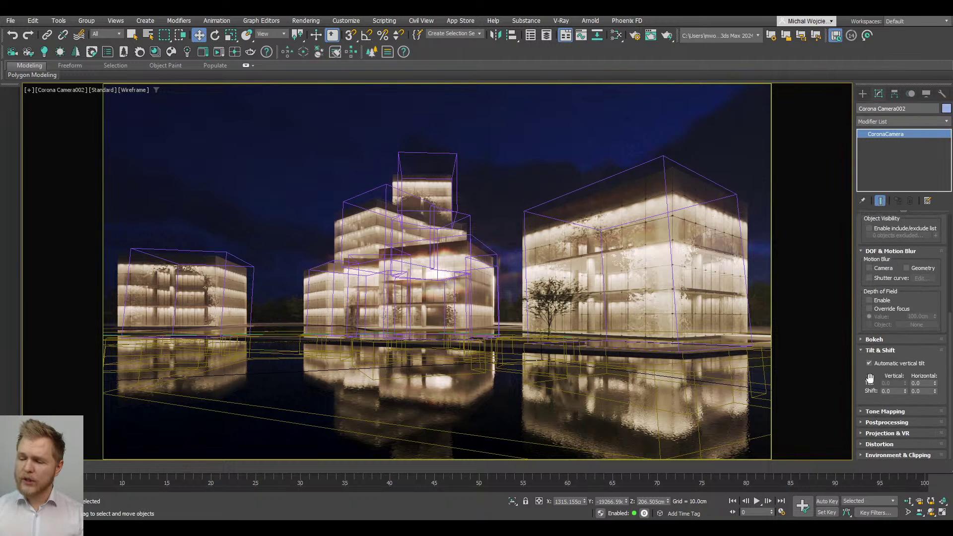
click(891, 365)
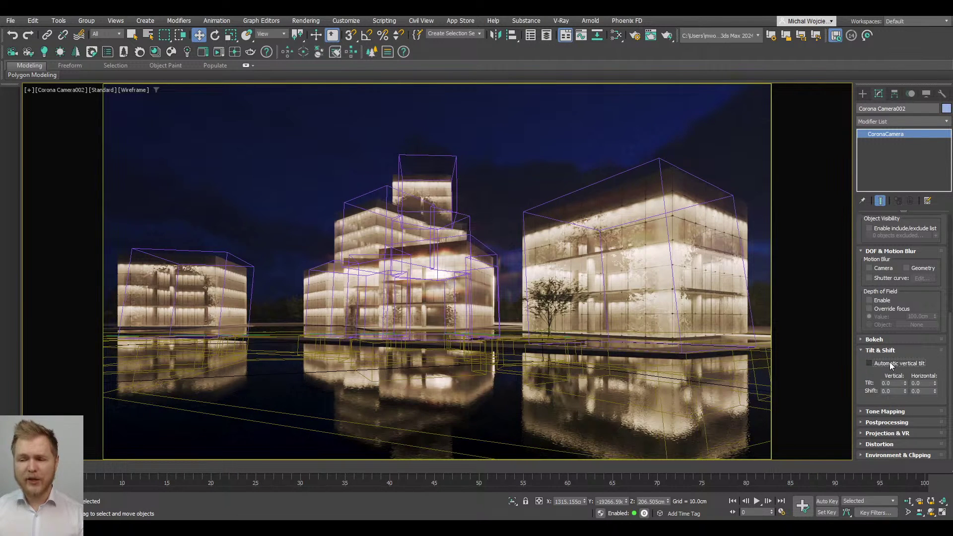
click(891, 364)
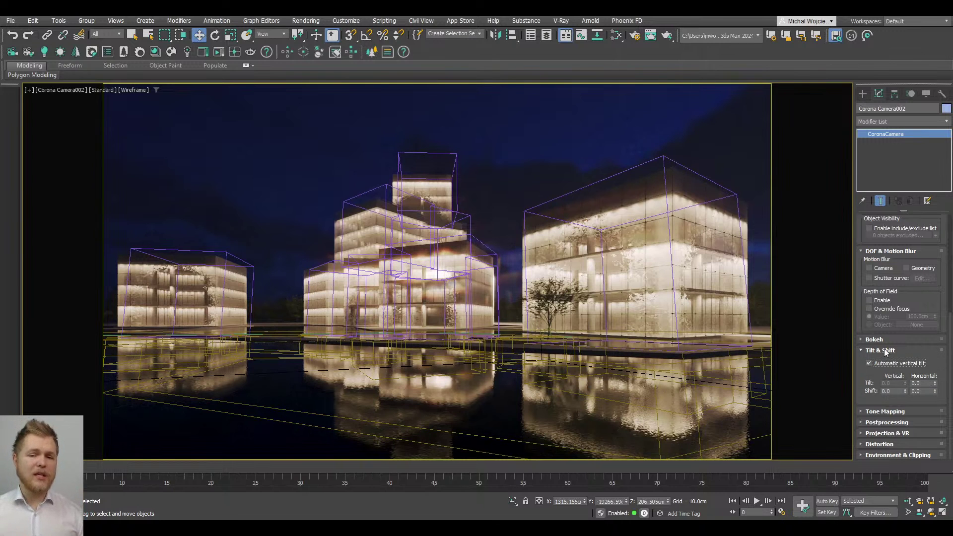
Step: Select the active camera and set its absolute local scale to 100 on X, Y and Z
click(74, 89)
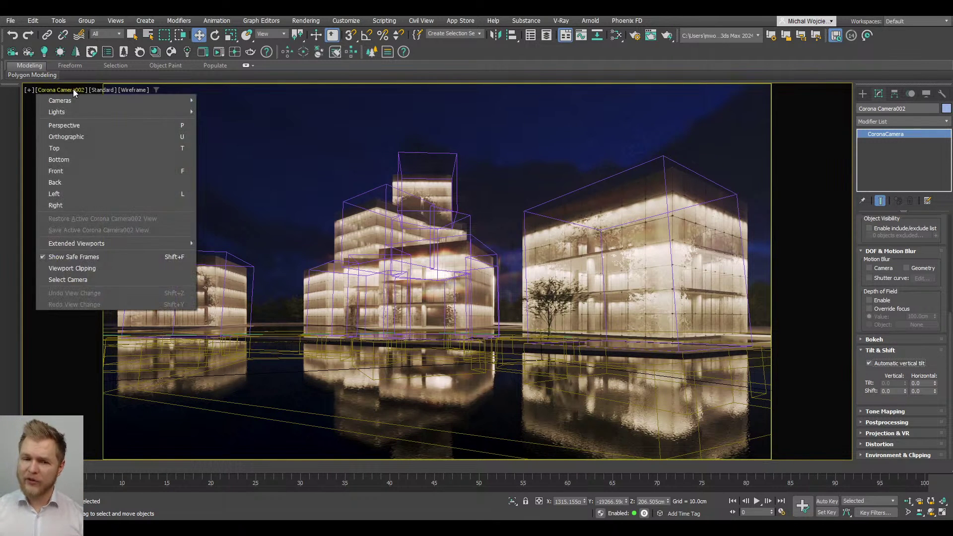
click(99, 284)
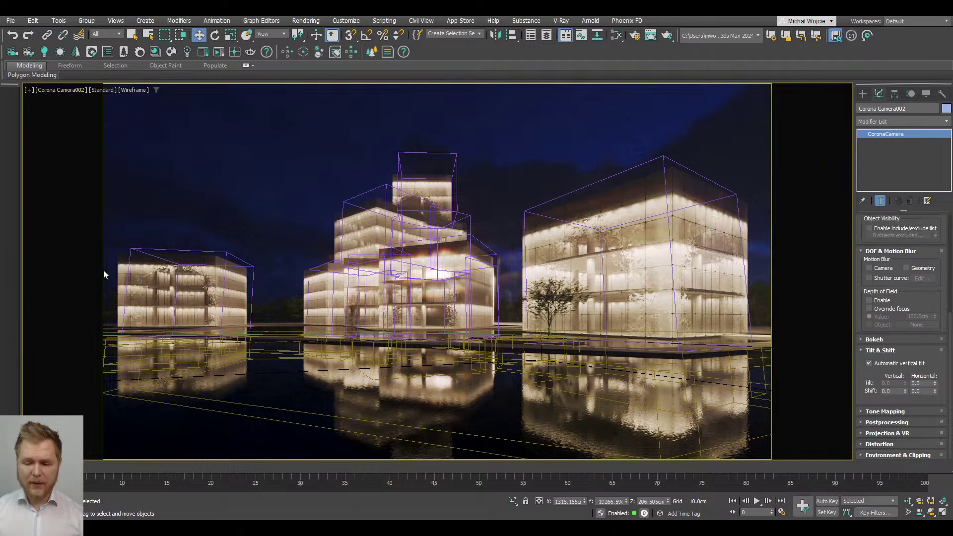
key(r)
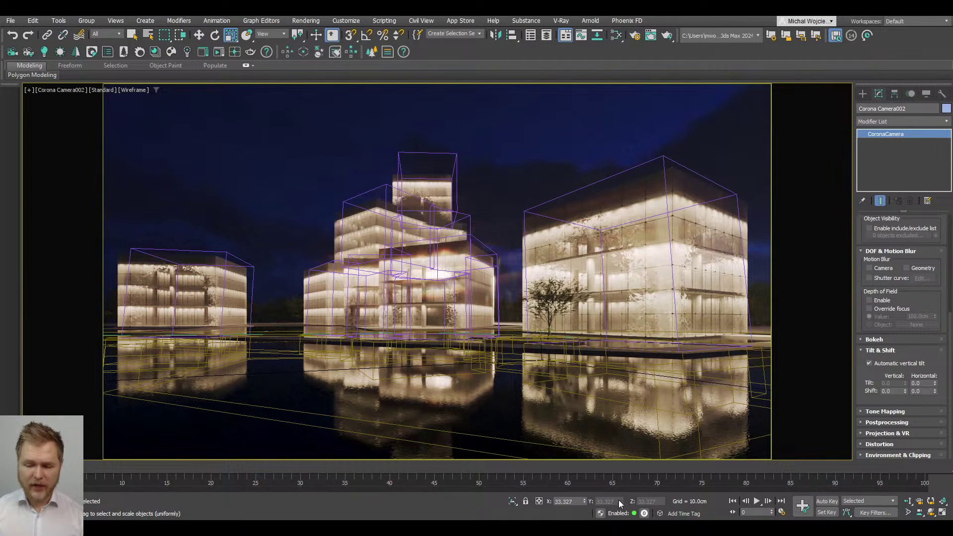
right_click(231, 34)
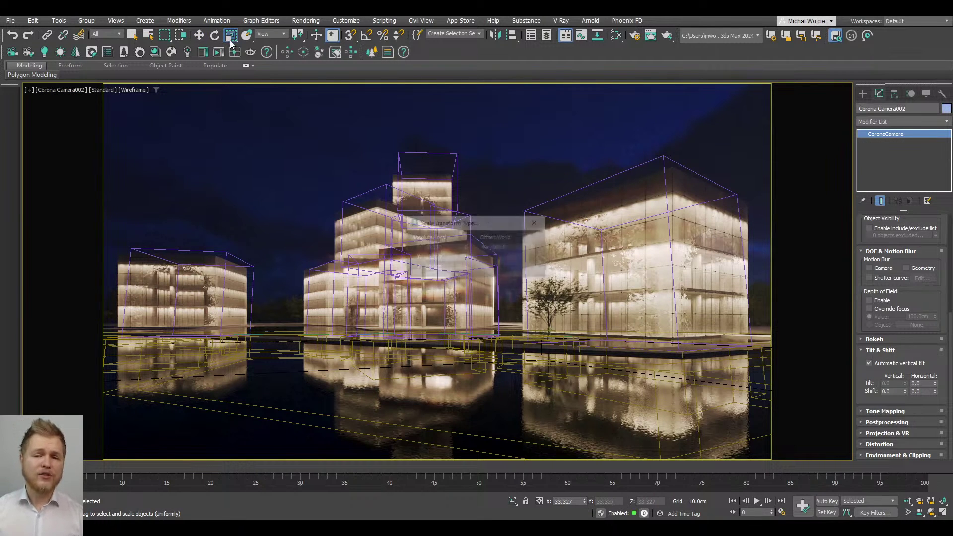
double_click(443, 247)
text(1)
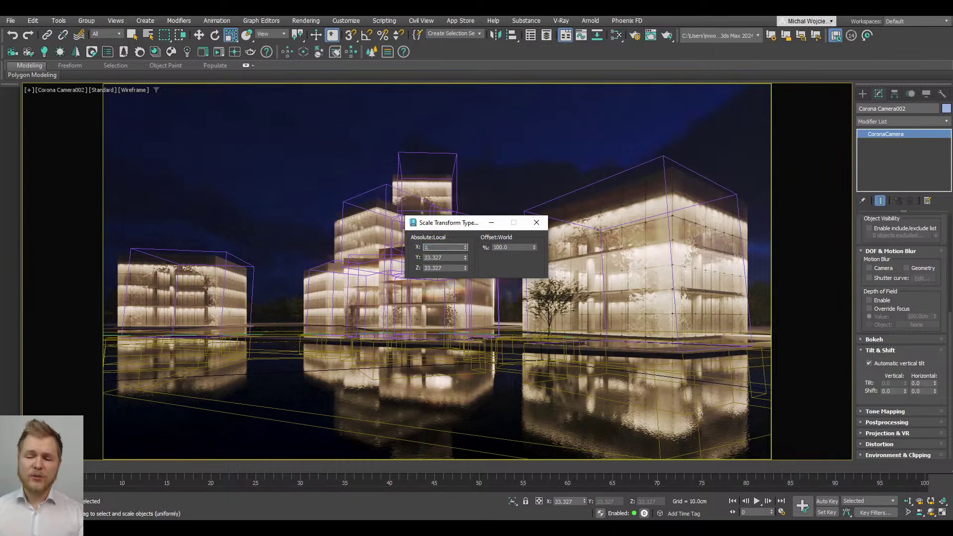
text(00)
key(Tab)
text(100)
key(Tab)
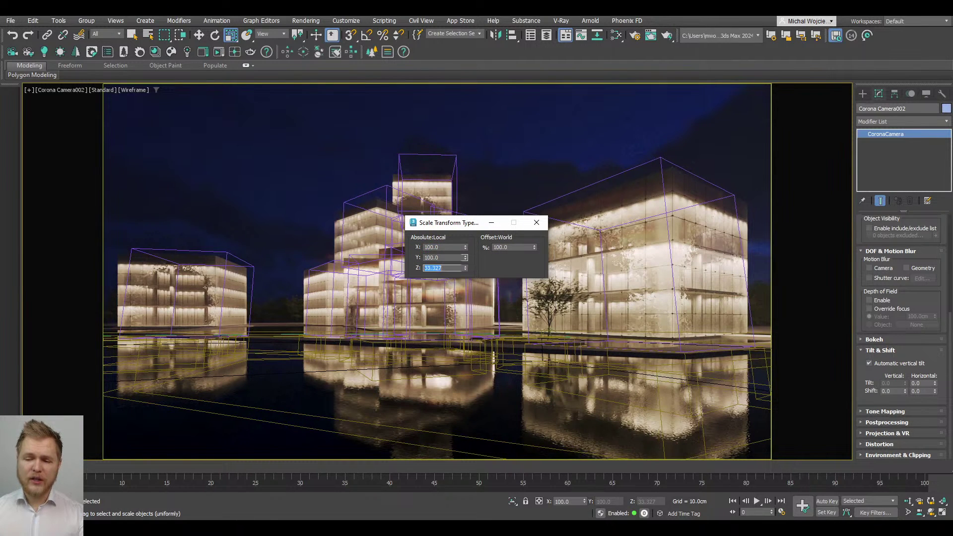
text(100)
key(Return)
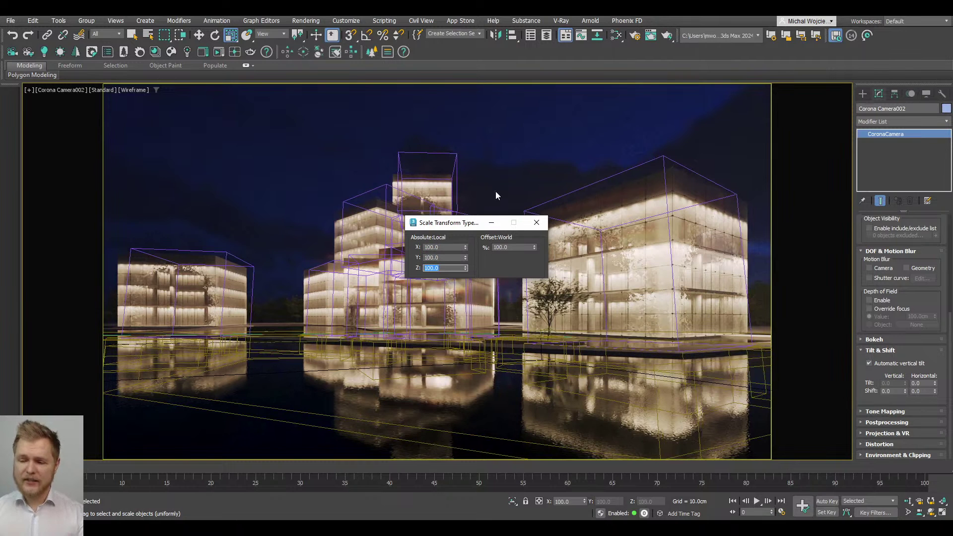
click(536, 222)
Step: Make the Corona camera a targeted camera
scroll(856, 449, up, 2)
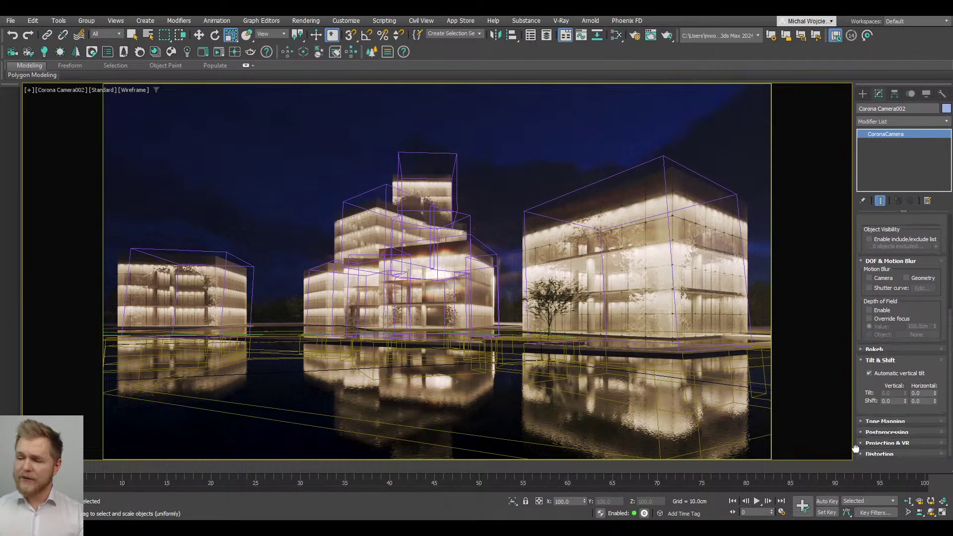
scroll(856, 449, up, 5)
click(881, 234)
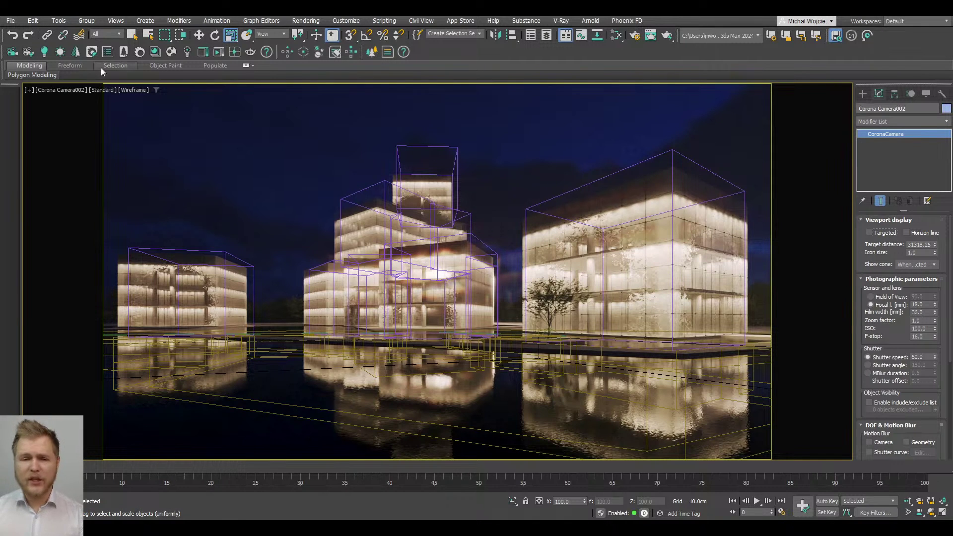
click(74, 89)
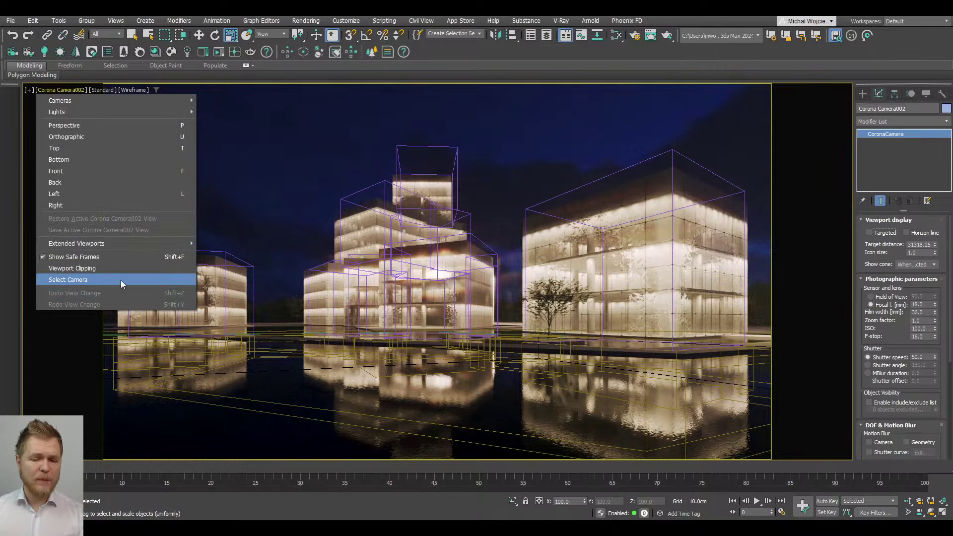
click(880, 235)
click(880, 234)
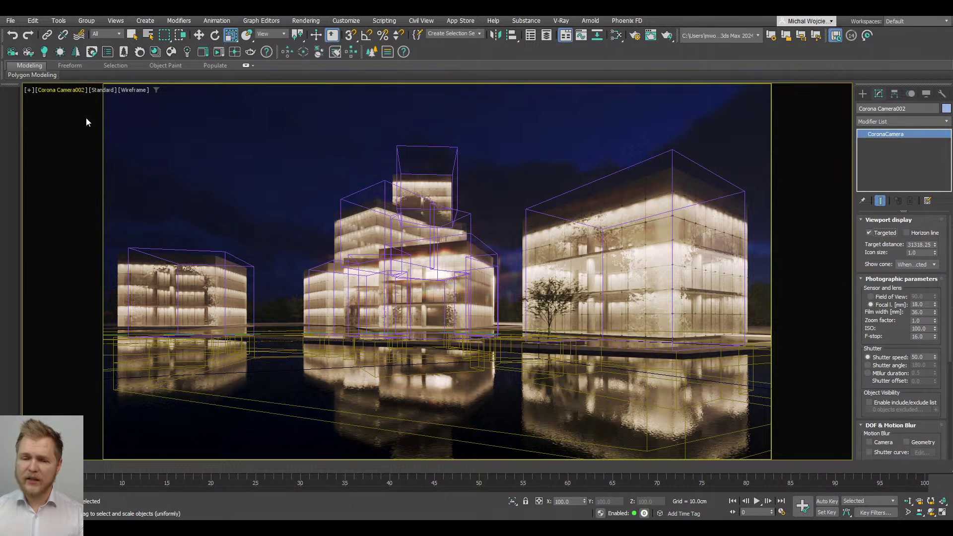
Step: Select the camera's target, raise it to about 6880 cm and shift it slightly sideways to fit the background photo, and clear the selection
click(46, 91)
click(79, 263)
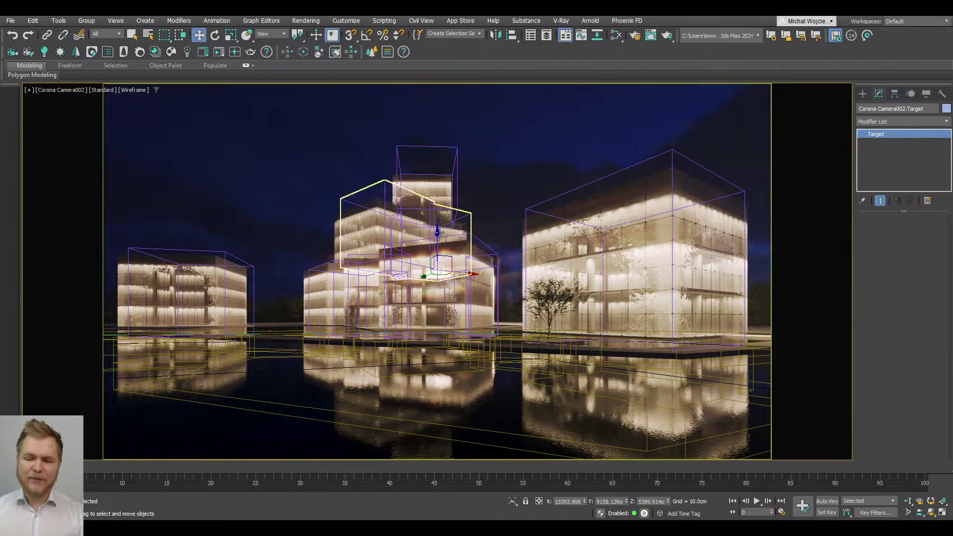
drag(439, 232, 474, 307)
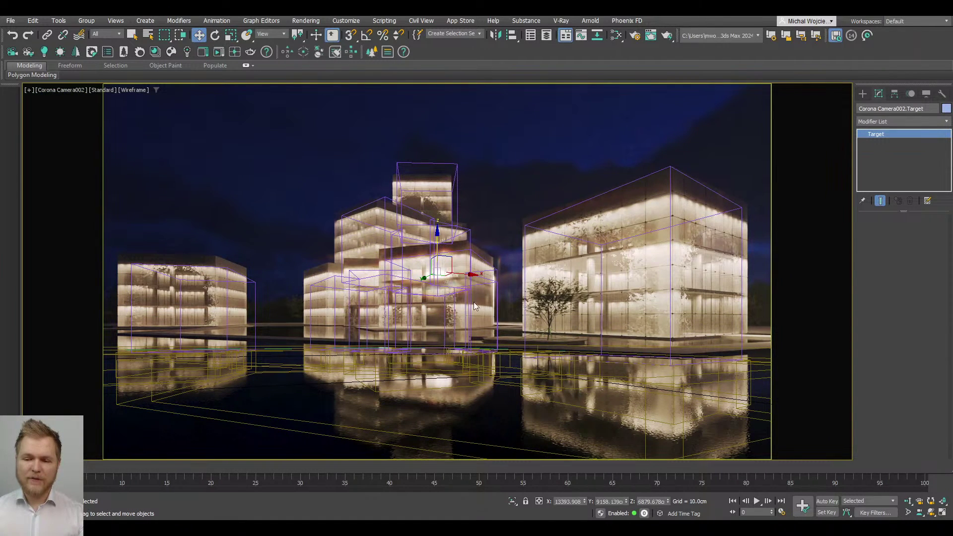
drag(471, 272, 472, 268)
click(516, 164)
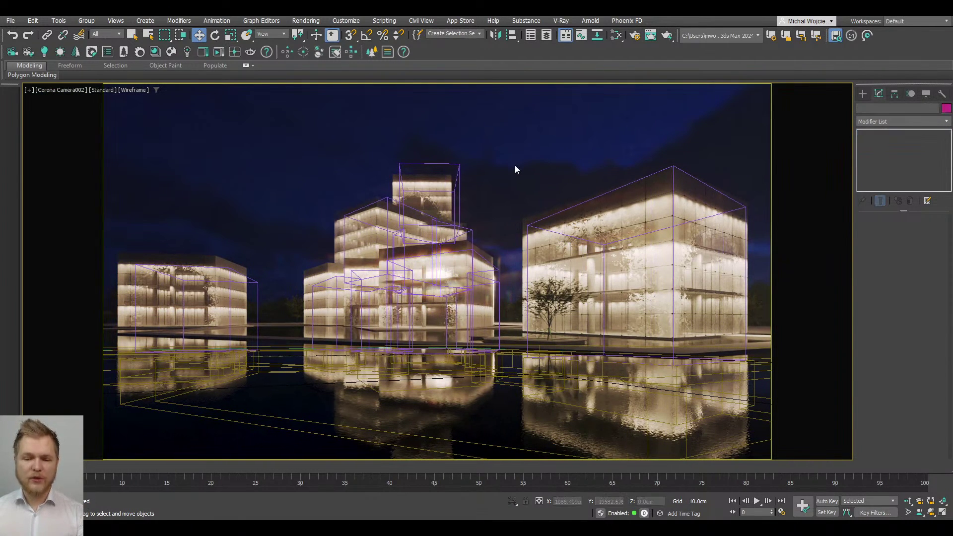
Step: Show four viewports, with the camera view shaded and the orthographic view changed to a top view of the buildings
key(F3)
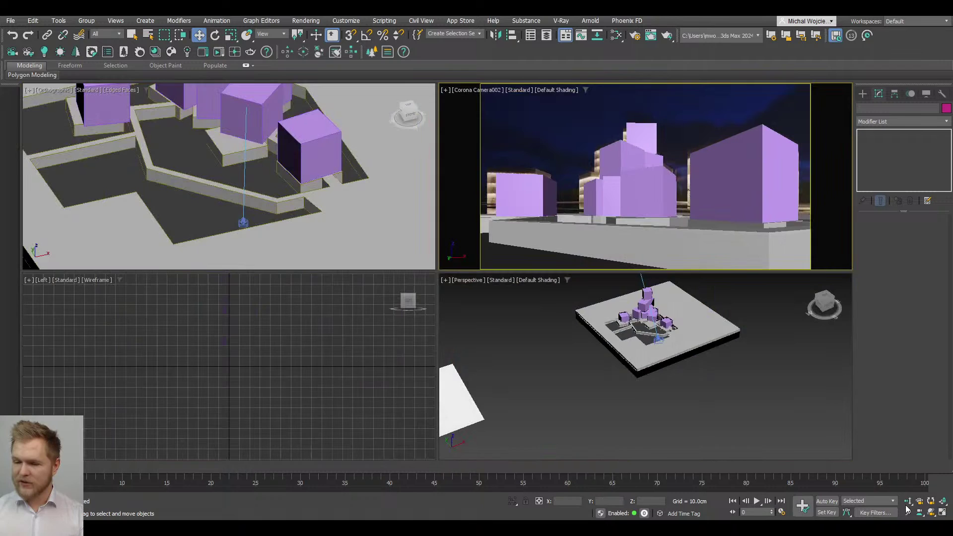
click(942, 512)
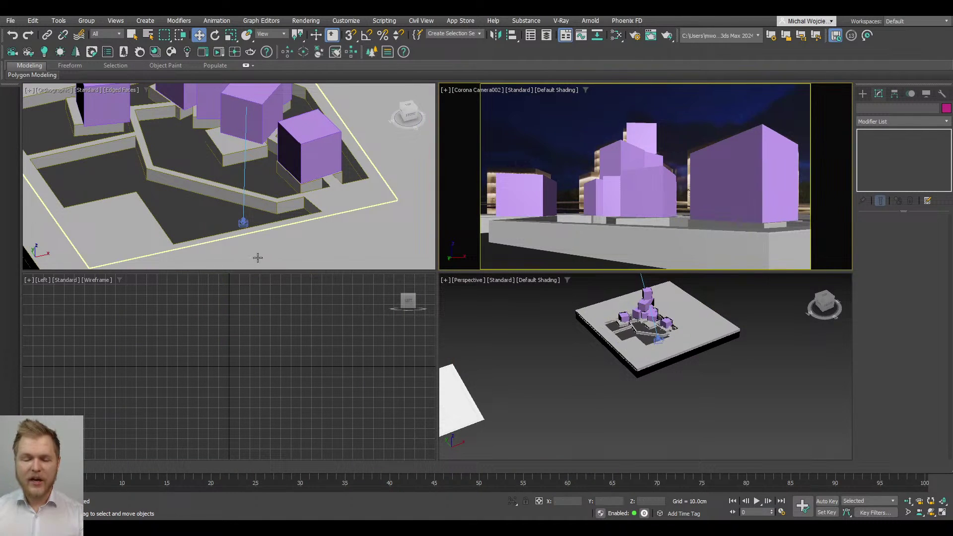
scroll(326, 215, down, 8)
alt+middle_drag(289, 210, 363, 163)
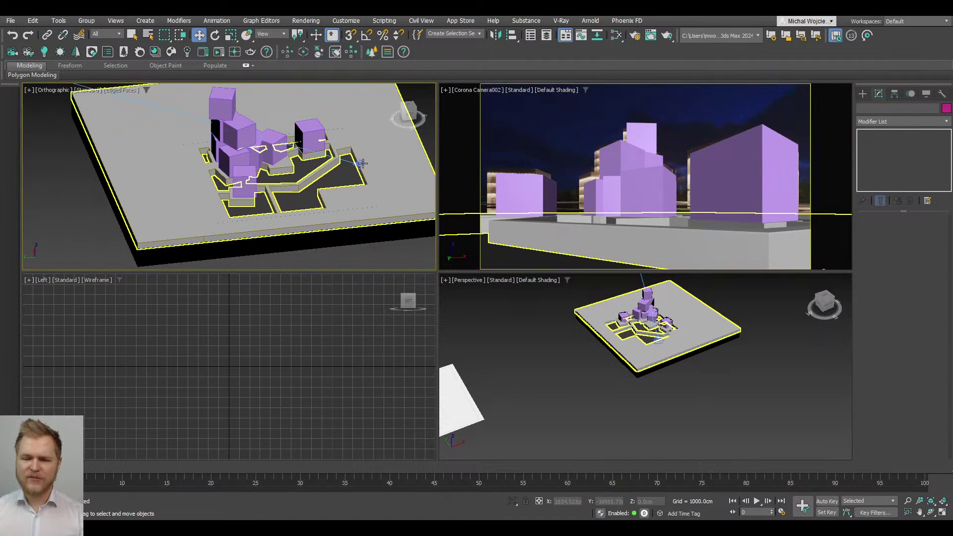
key(t)
scroll(249, 194, down, 3)
scroll(297, 189, up, 6)
middle_drag(298, 188, 331, 164)
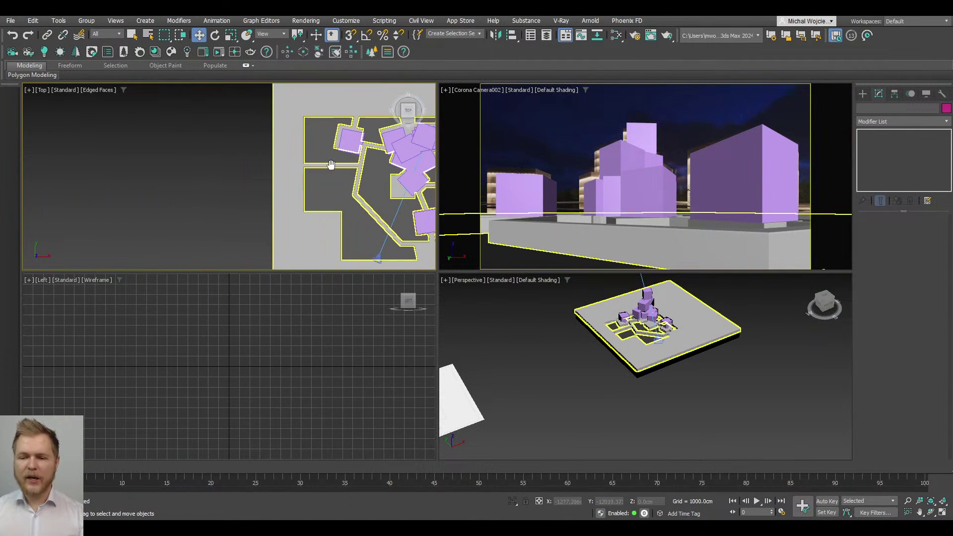
key(z)
scroll(278, 173, up, 5)
click(302, 170)
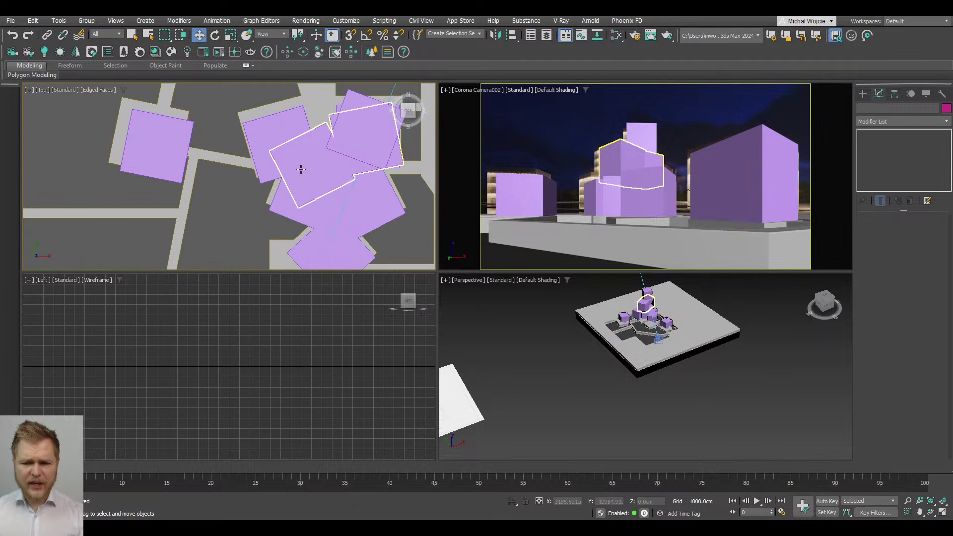
ctrl+click(294, 203)
ctrl+click(160, 142)
scroll(159, 143, down, 5)
scroll(243, 114, up, 4)
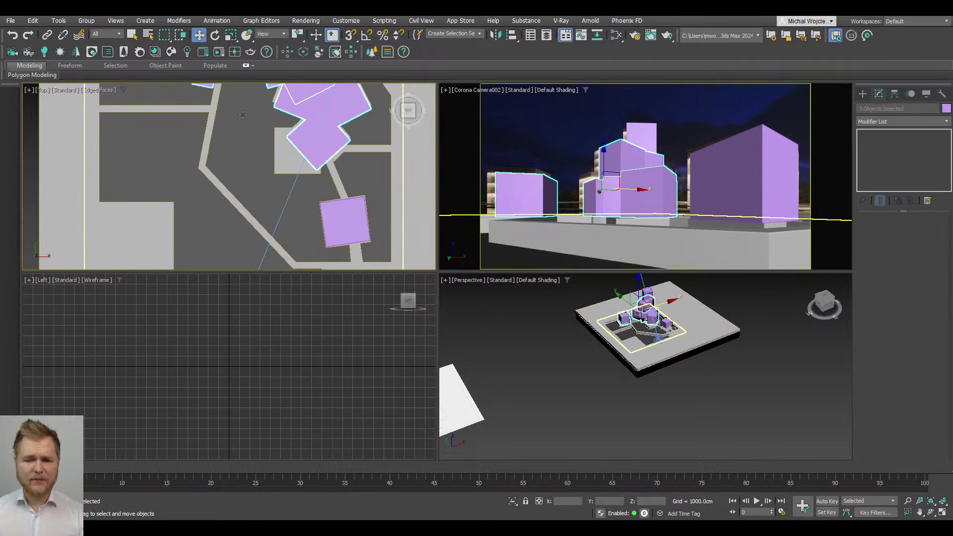
scroll(243, 114, down, 3)
click(243, 114)
scroll(268, 189, down, 2)
ctrl+click(286, 227)
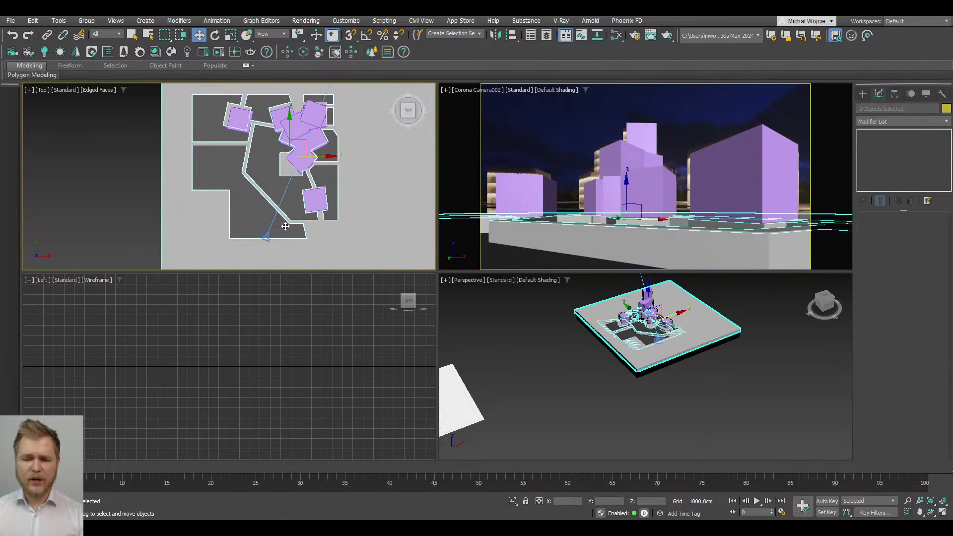
Step: Show the top view in wireframe and frame the building cubes and surrounding terrain
scroll(338, 204, up, 2)
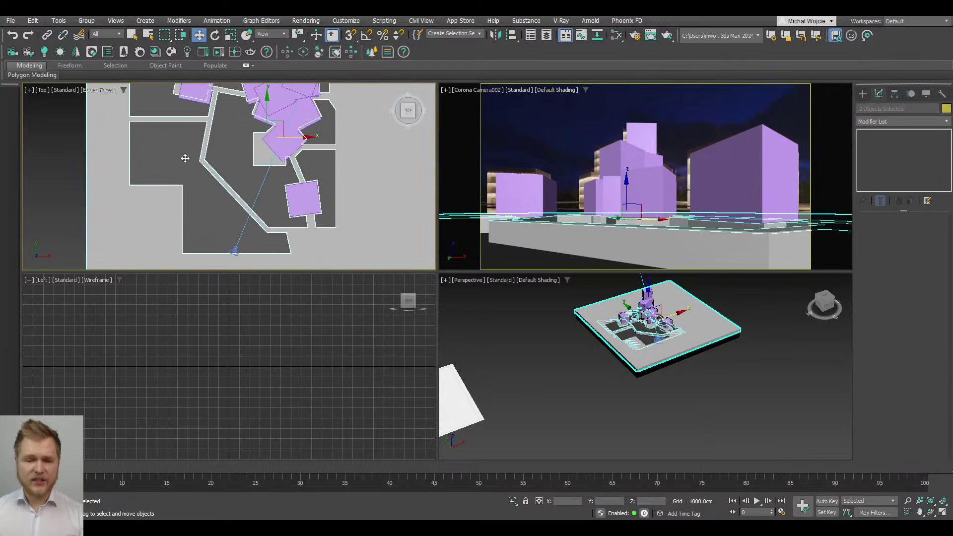
key(F3)
scroll(250, 183, down, 2)
scroll(205, 149, down, 2)
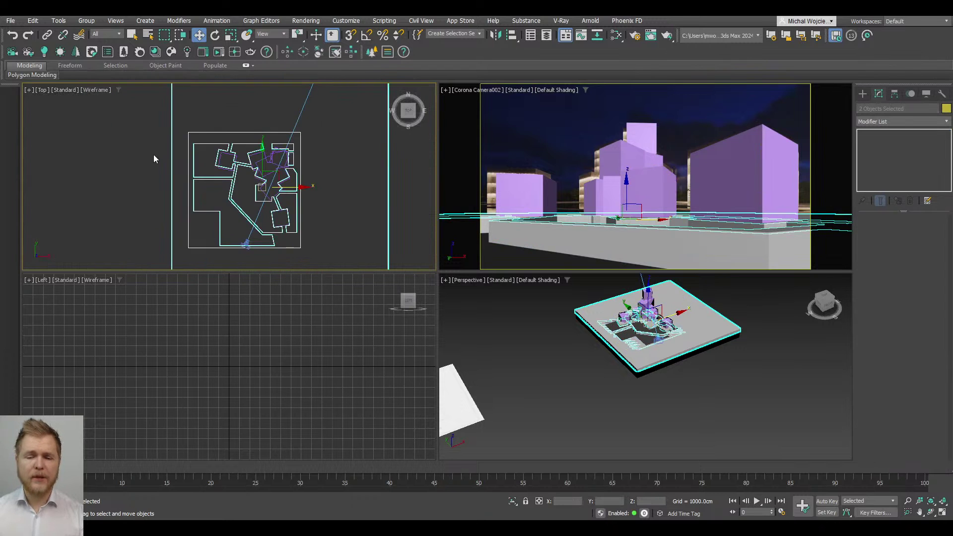
scroll(153, 157, up, 3)
middle_drag(333, 144, 376, 142)
scroll(350, 194, up, 3)
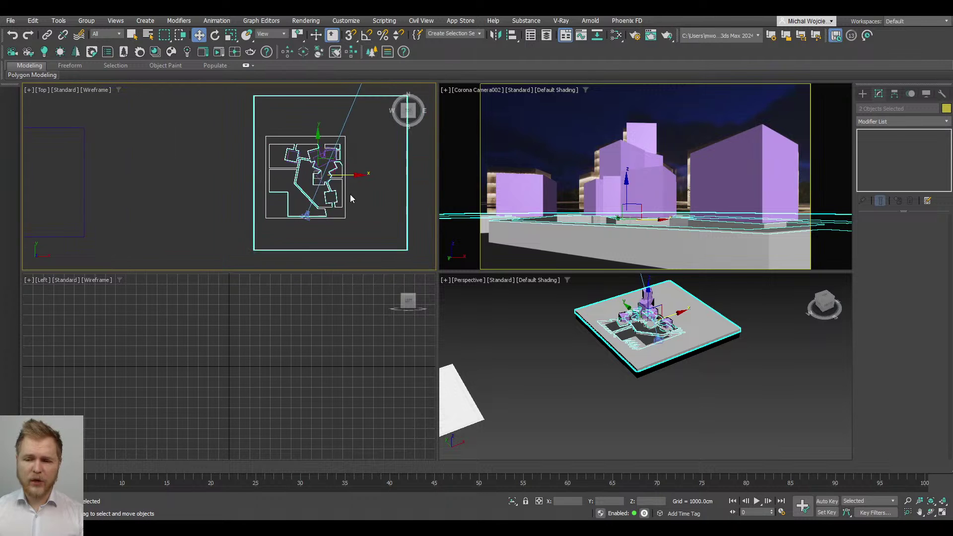
scroll(304, 204, up, 2)
middle_drag(170, 134, 237, 207)
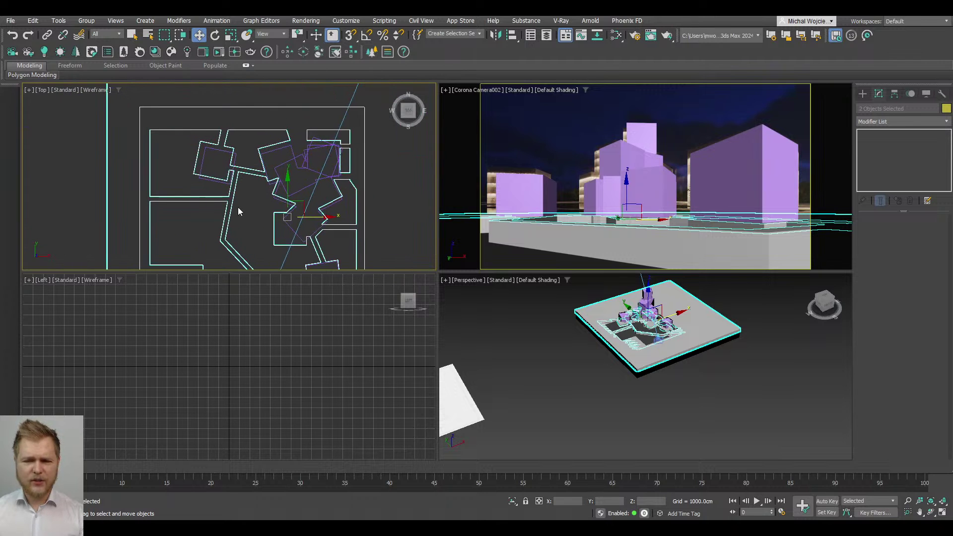
click(291, 187)
ctrl+click(320, 159)
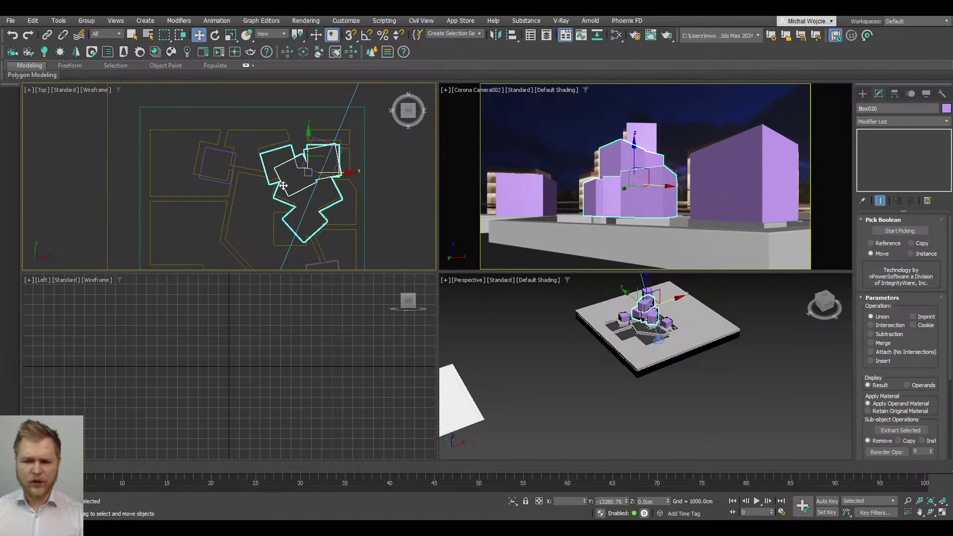
ctrl+click(217, 164)
middle_drag(267, 201, 259, 184)
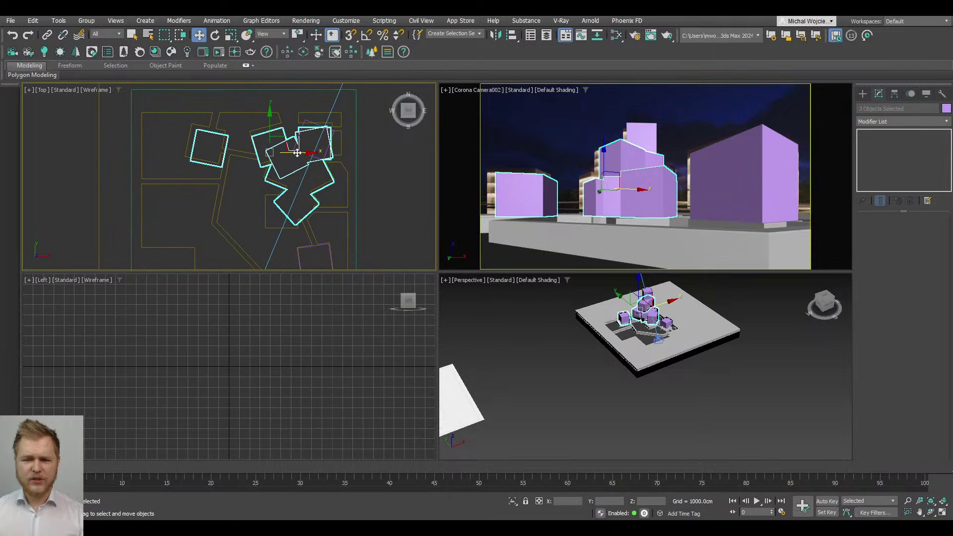
click(262, 217)
click(264, 216)
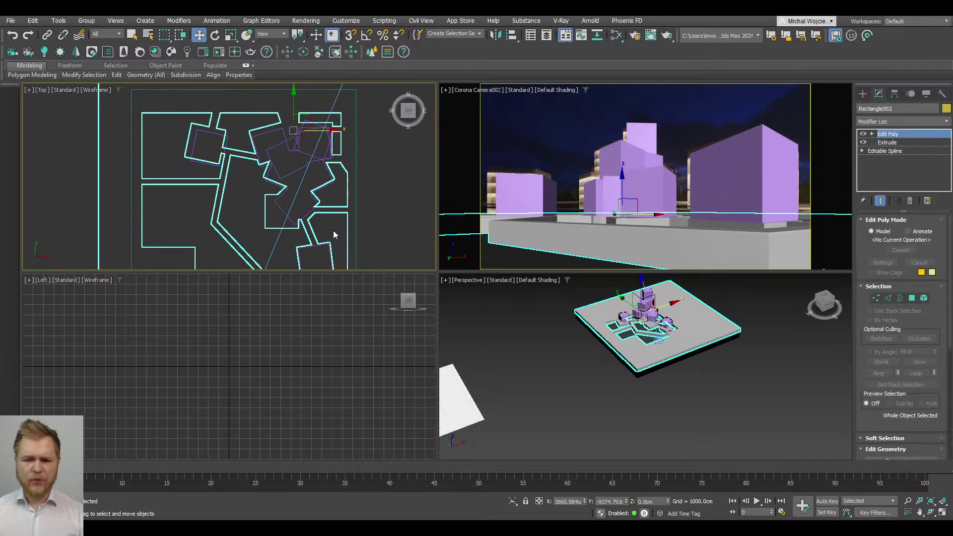
click(372, 213)
middle_drag(356, 213, 350, 195)
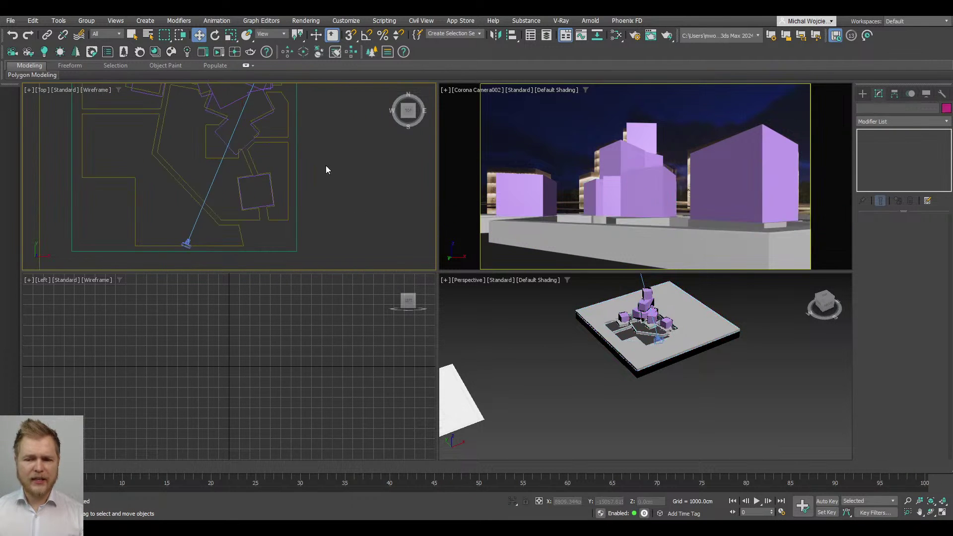
drag(280, 123, 279, 223)
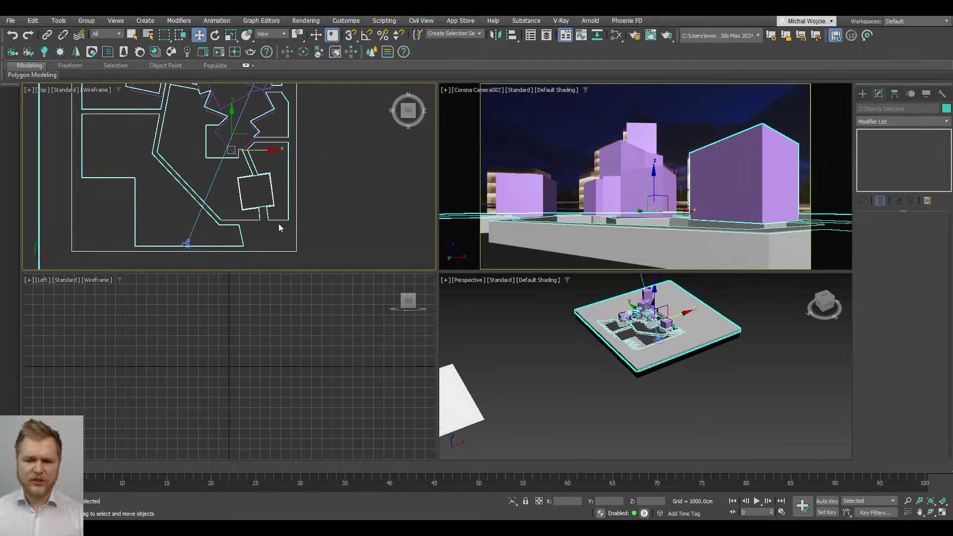
click(232, 199)
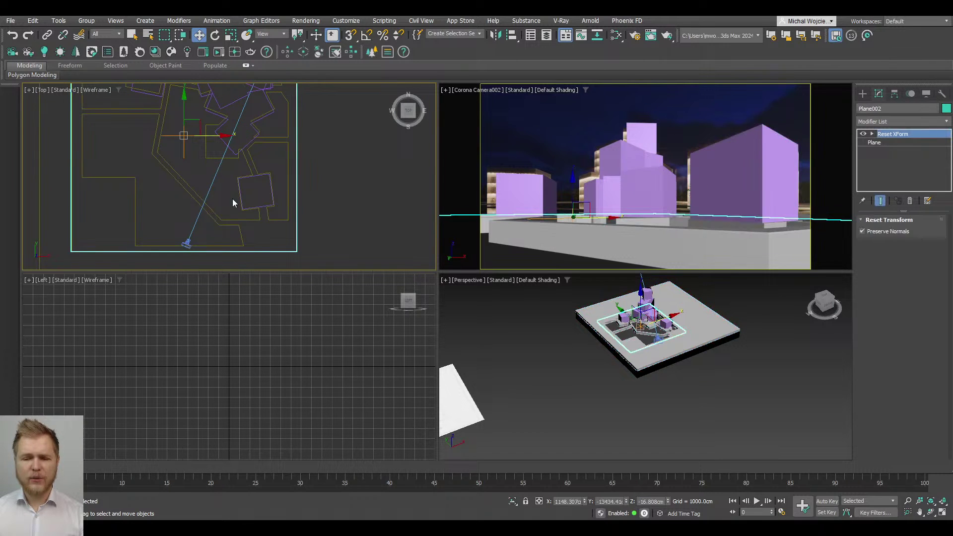
Step: Select the three stacked central building volumes in the top view and move them about 206 cm along Y
scroll(240, 195, up, 5)
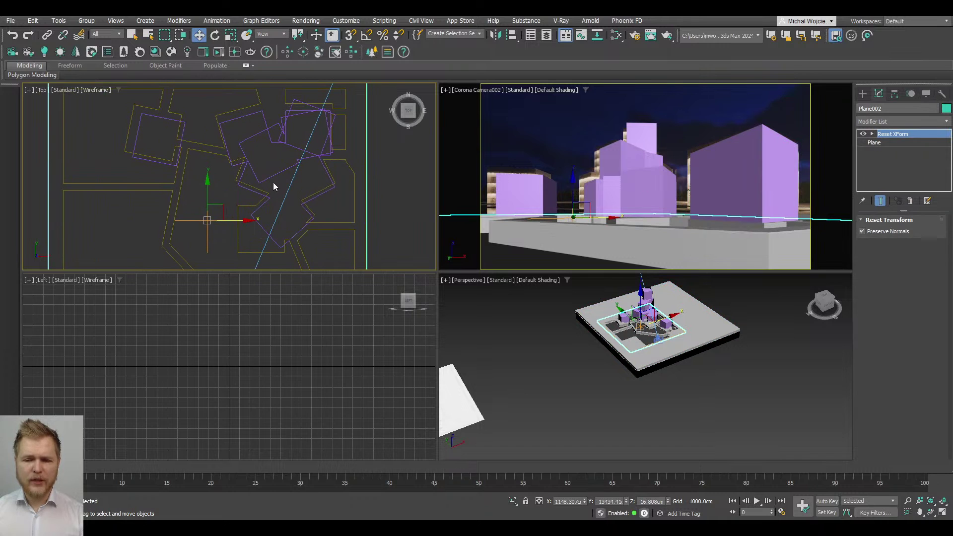
click(270, 148)
ctrl+click(251, 174)
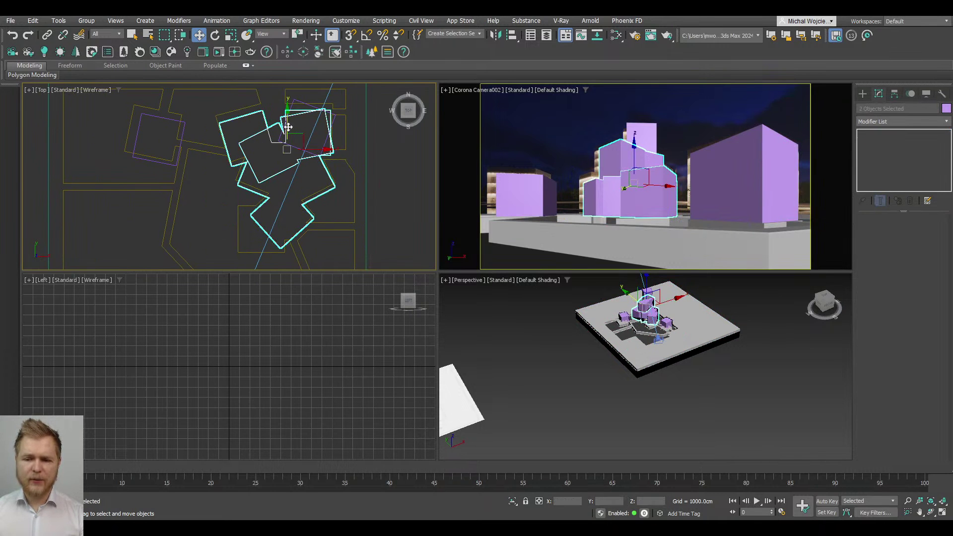
ctrl+click(290, 164)
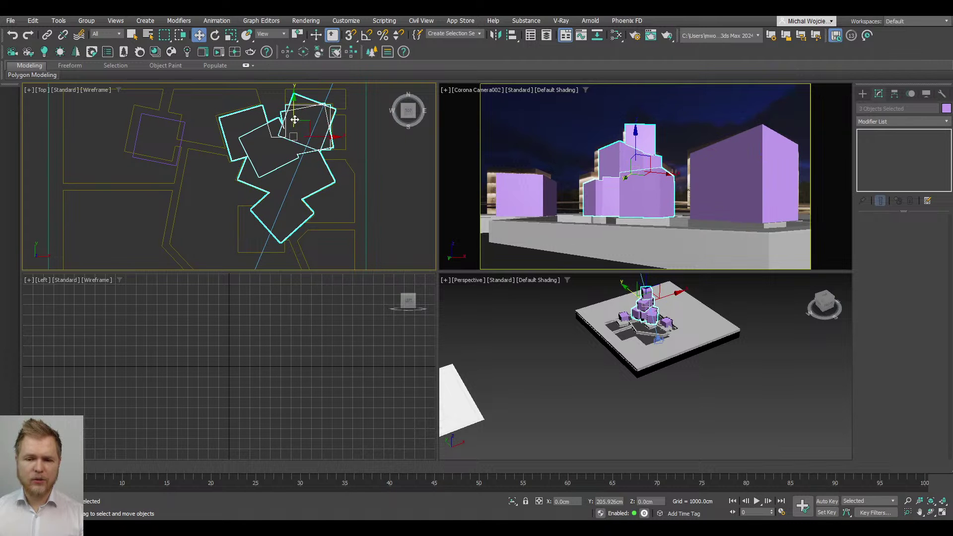
scroll(208, 128, up, 2)
scroll(248, 198, up, 4)
Step: Move the detached northwest cube slightly to fit its terrain footprint, and show the buildings in a shaded, angled view
click(278, 246)
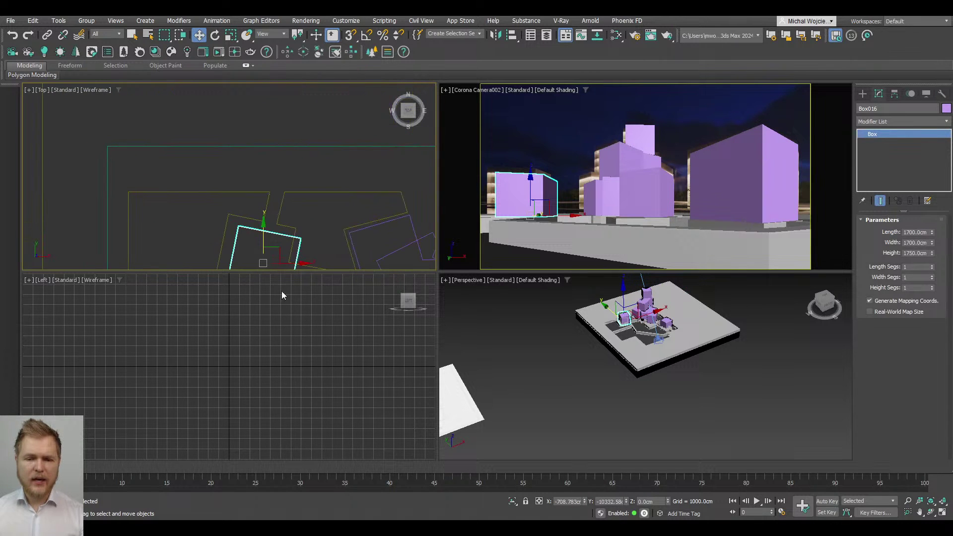
middle_drag(284, 246, 274, 175)
scroll(268, 186, up, 3)
drag(254, 190, 238, 172)
scroll(239, 172, down, 4)
key(F3)
alt+middle_drag(239, 172, 303, 174)
Step: Select the Corona camera's target, lower it to about 5436 cm, nudge it sideways to fit the background, and clear the selection
click(652, 87)
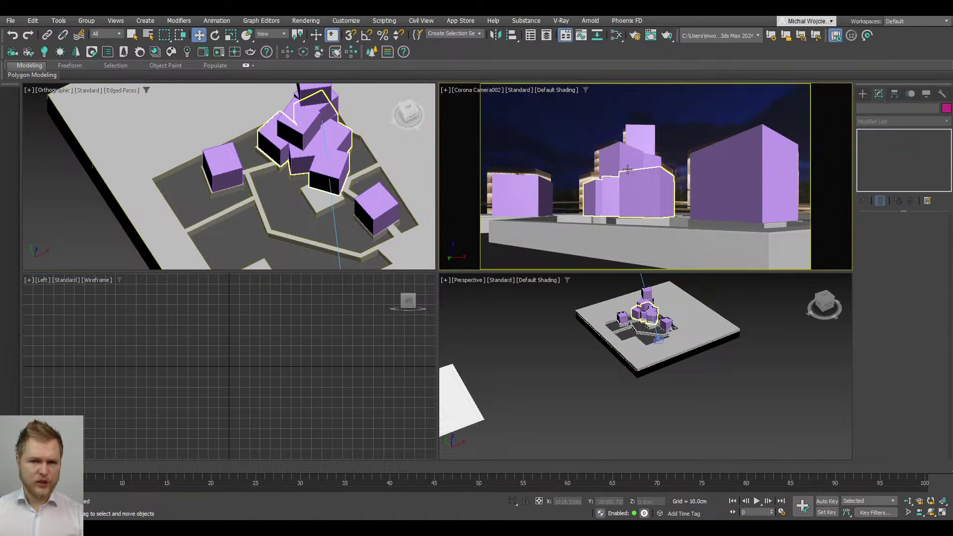
click(463, 91)
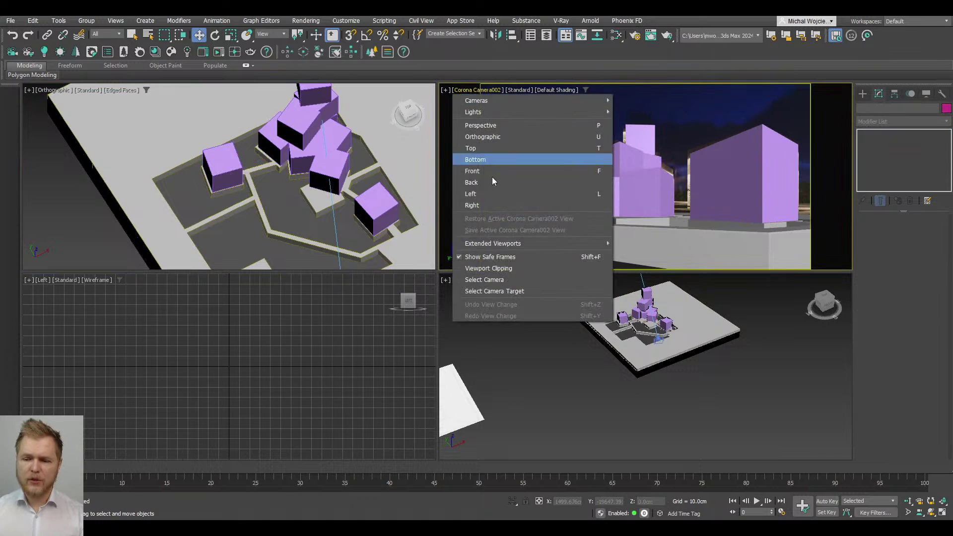
click(519, 294)
drag(643, 166, 644, 154)
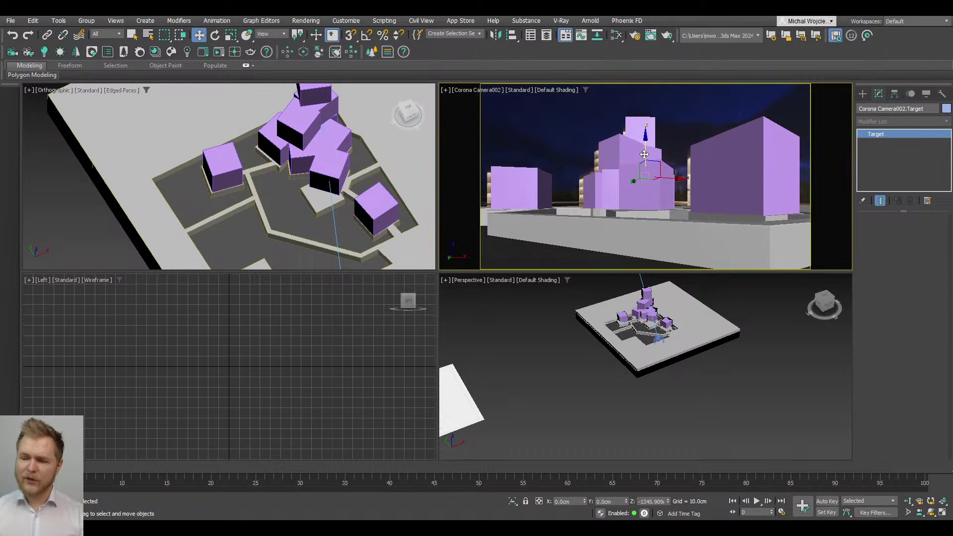
click(675, 201)
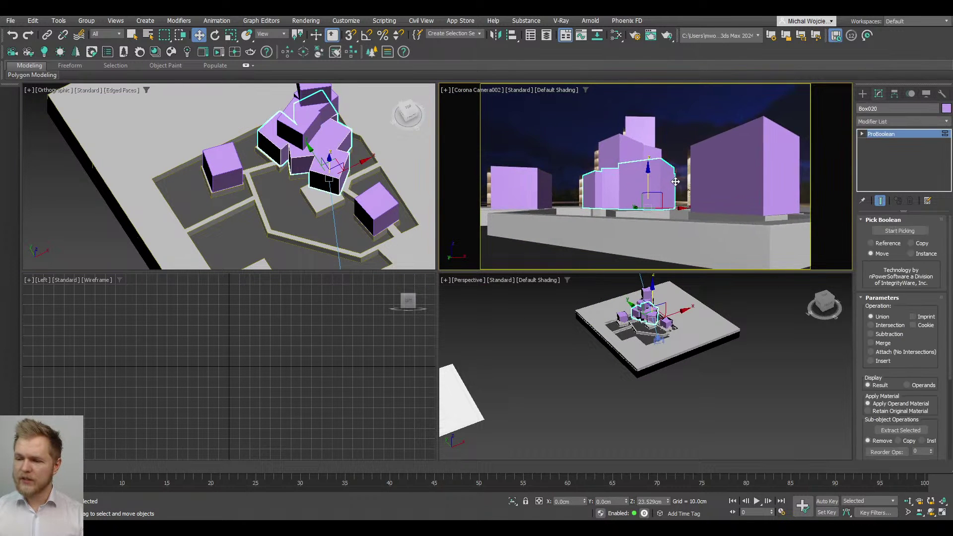
key(ctrl+z)
drag(674, 179, 675, 179)
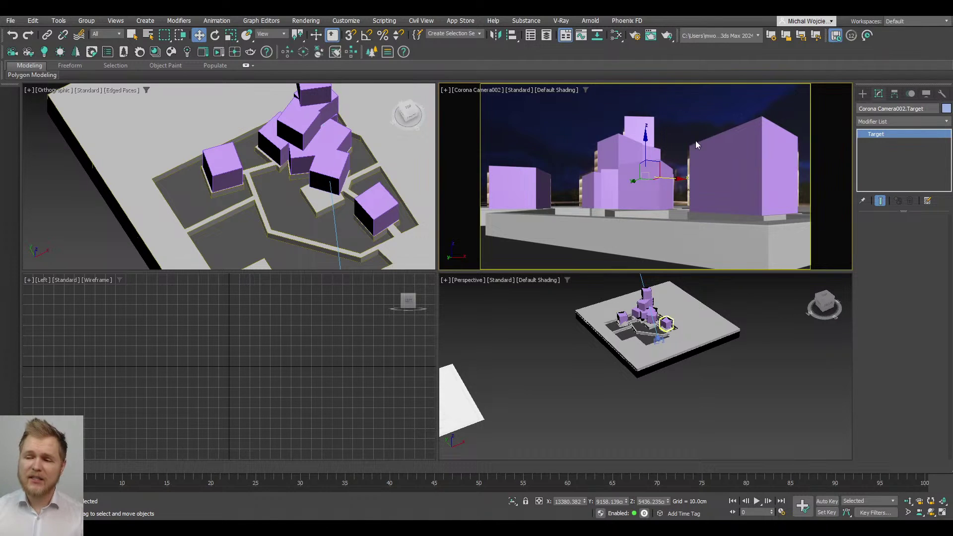
click(681, 93)
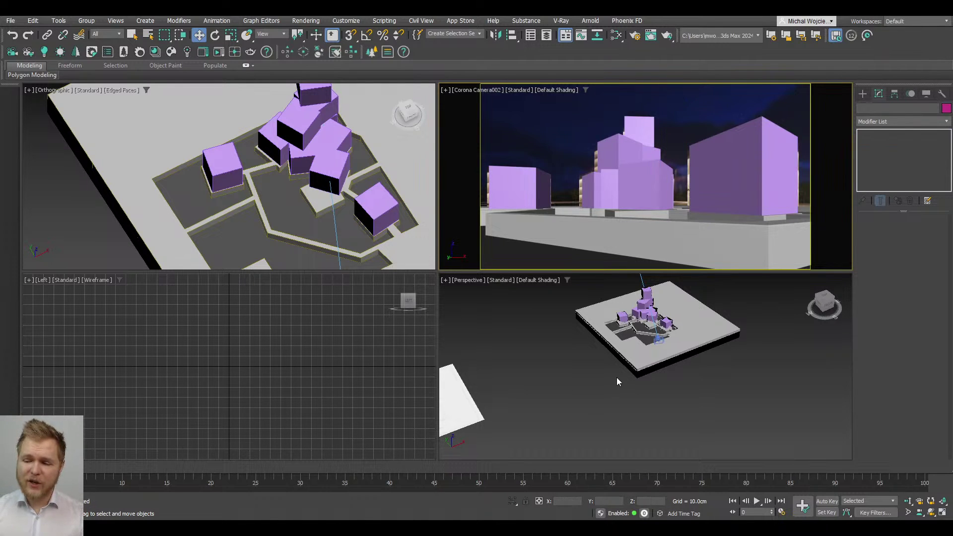
Step: Change the perspective view to a maximized top view that includes both the terrain and the floor plan image
click(580, 337)
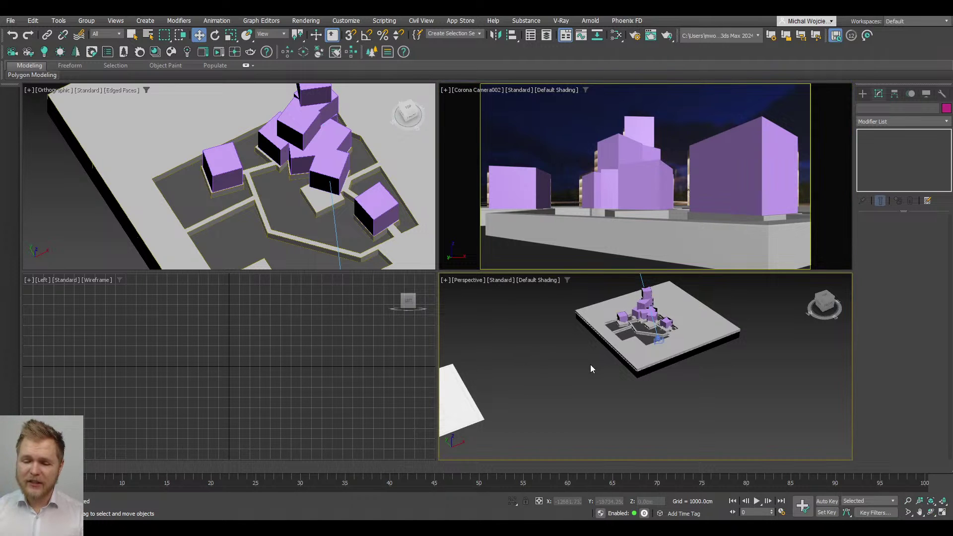
middle_drag(590, 364, 641, 363)
key(t)
scroll(505, 343, down, 3)
key(alt+w)
Step: Make one independent copy of the detached southeast cube and place it over its matching footprint on the first floor plan
click(607, 291)
middle_drag(607, 290, 775, 294)
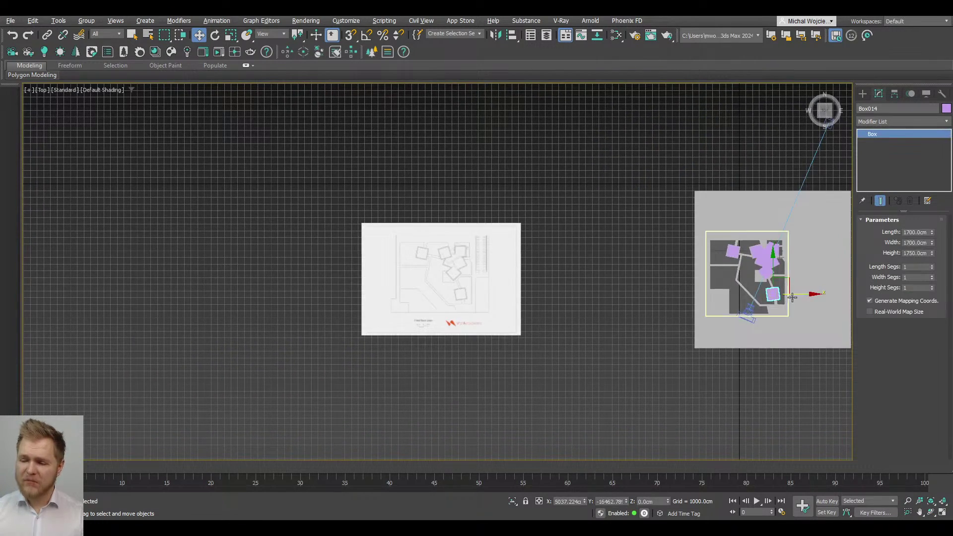
shift+drag(807, 296, 488, 297)
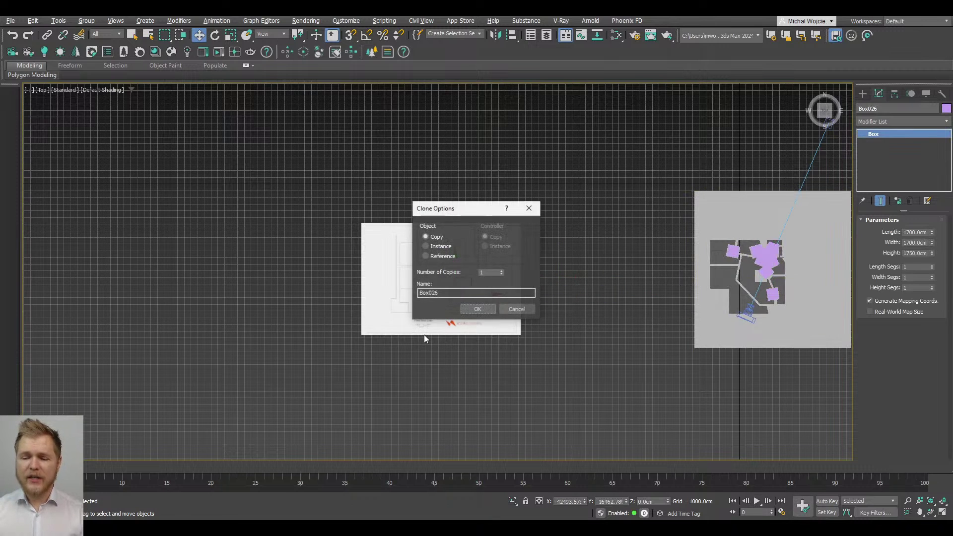
click(483, 308)
scroll(459, 315, up, 10)
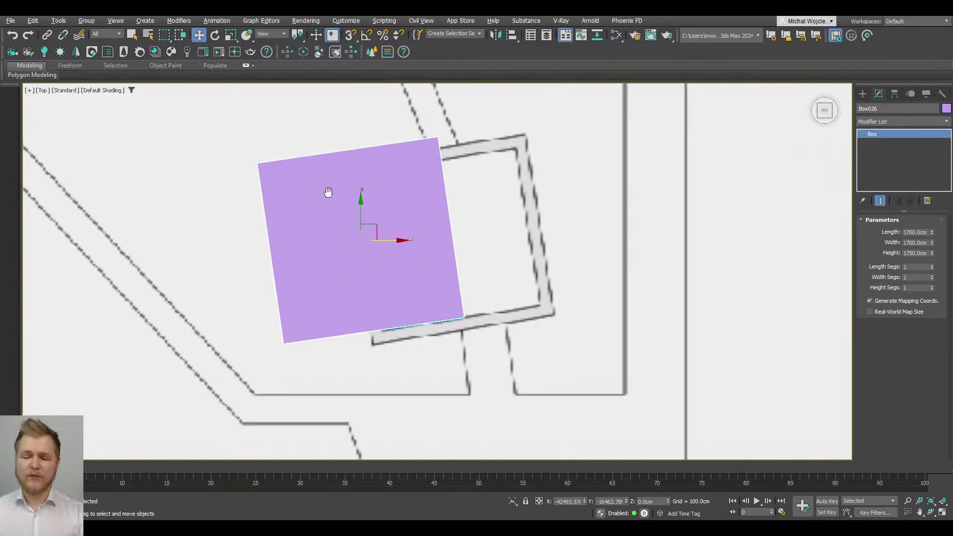
drag(332, 198, 437, 195)
scroll(437, 196, down, 6)
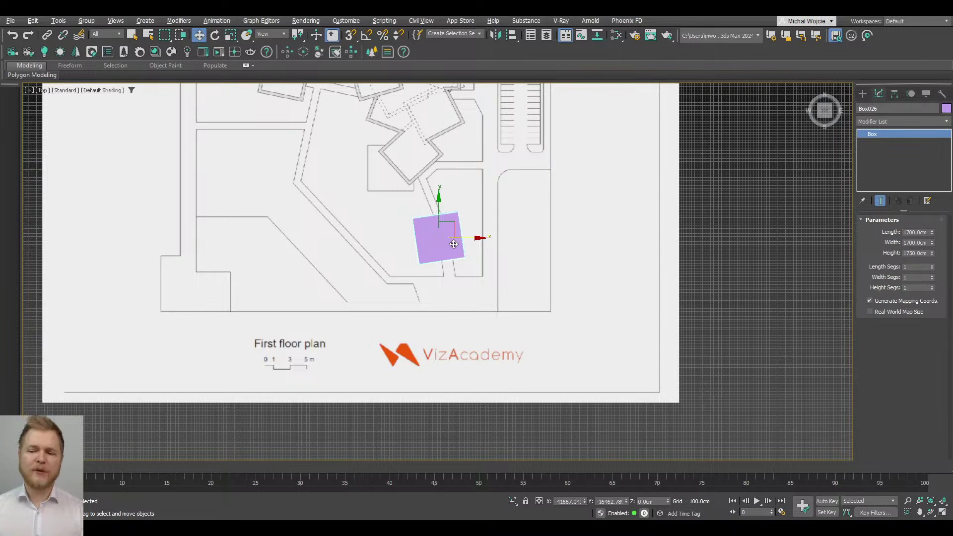
Step: Examine the copied cube's outline and rotation over the floor plan in wireframe and in a shaded, angled view
scroll(453, 244, up, 6)
key(F3)
scroll(439, 246, down, 2)
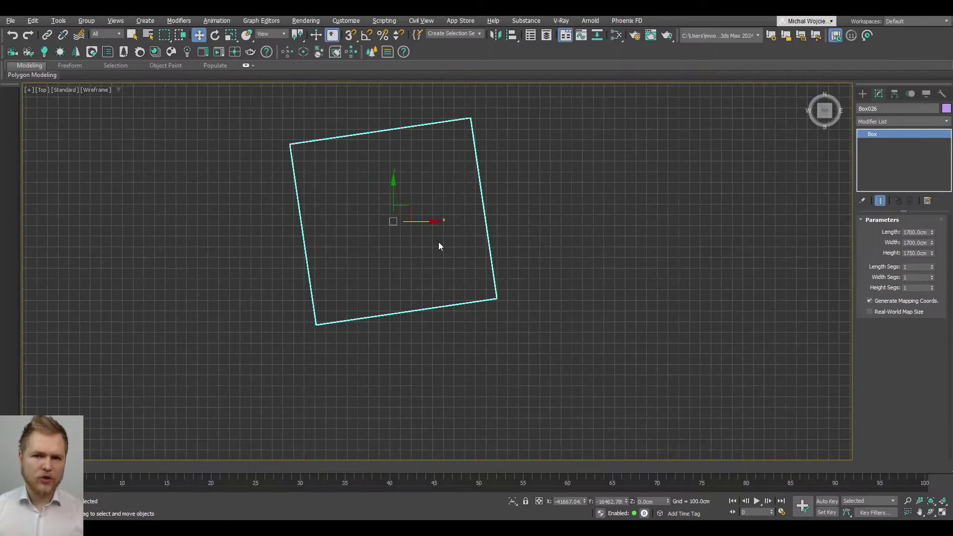
scroll(439, 246, down, 8)
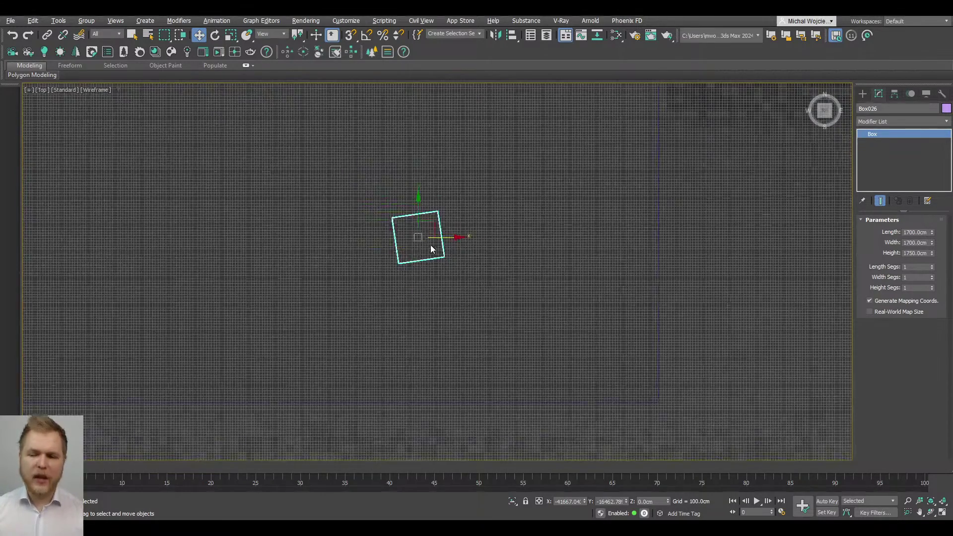
key(F3)
alt+middle_drag(422, 290, 428, 260)
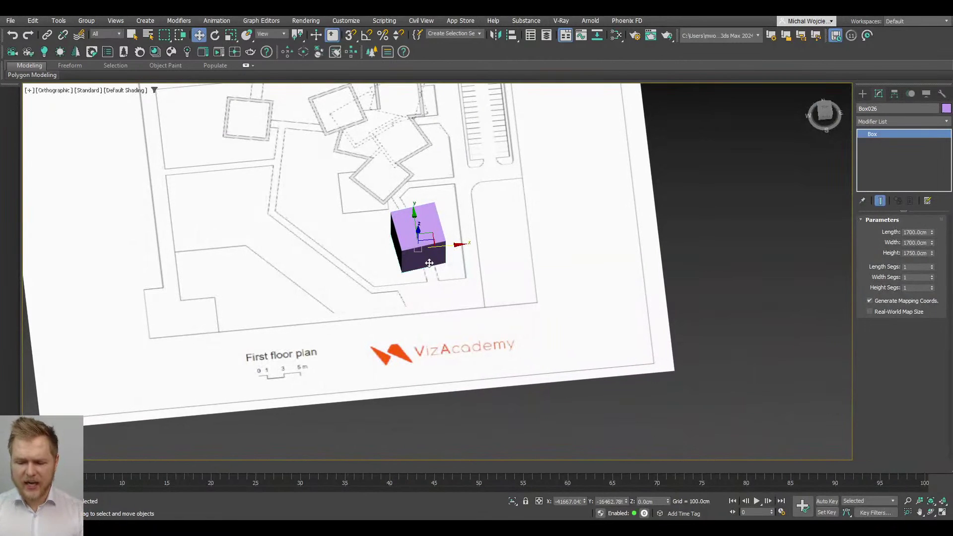
key(e)
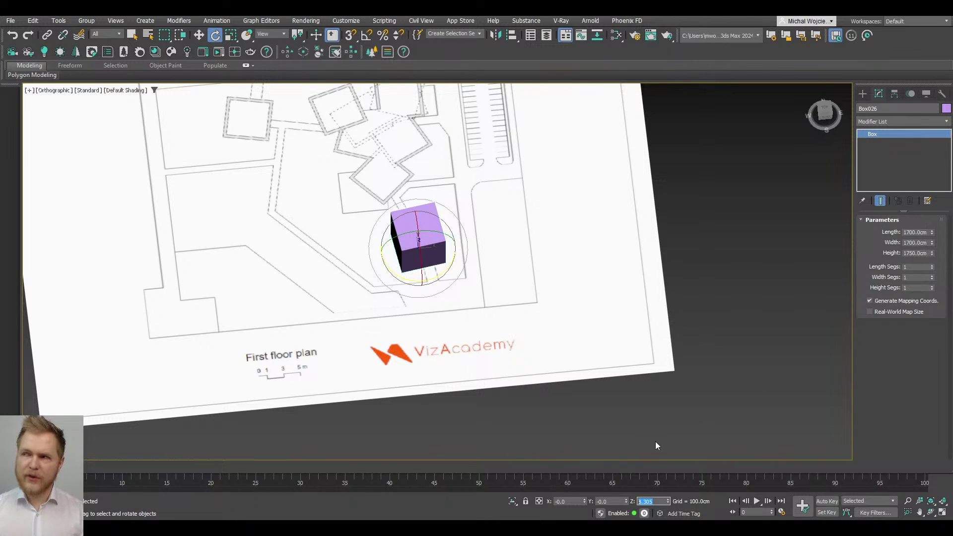
Step: List the Standard Primitives for object creation and clear the selection
click(862, 94)
click(875, 123)
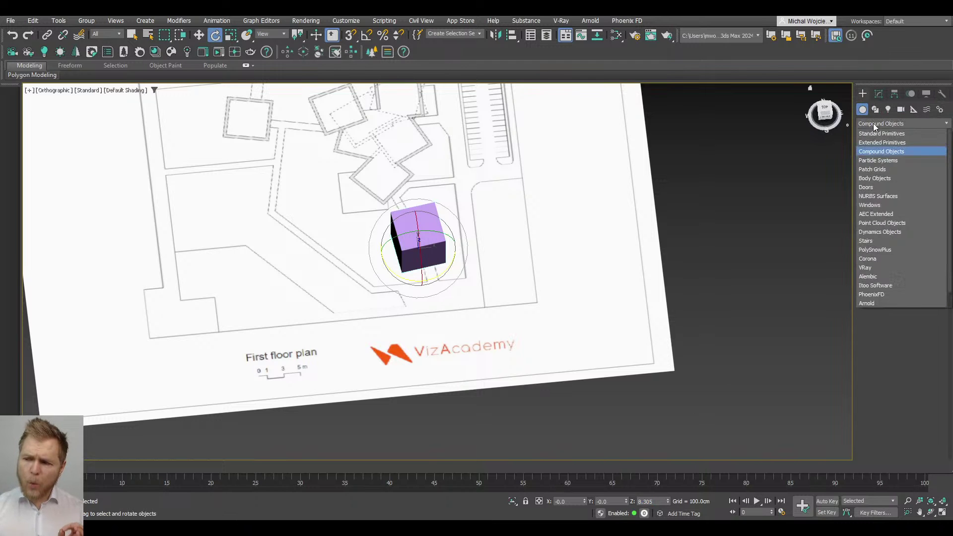
click(878, 133)
click(761, 231)
Step: Select the copied cube on the floor plan and apply Reset XForm to it
scroll(334, 196, up, 8)
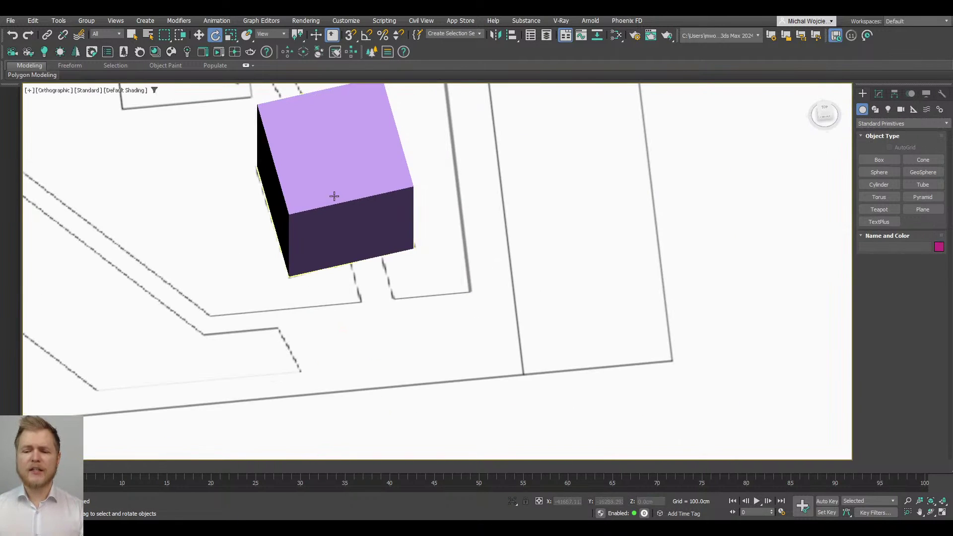
click(335, 196)
middle_drag(334, 196, 447, 224)
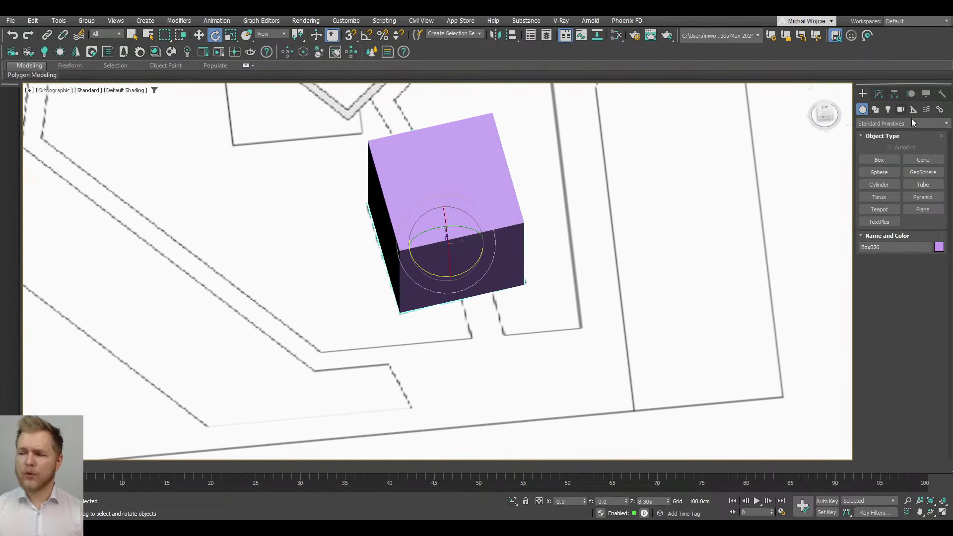
click(941, 94)
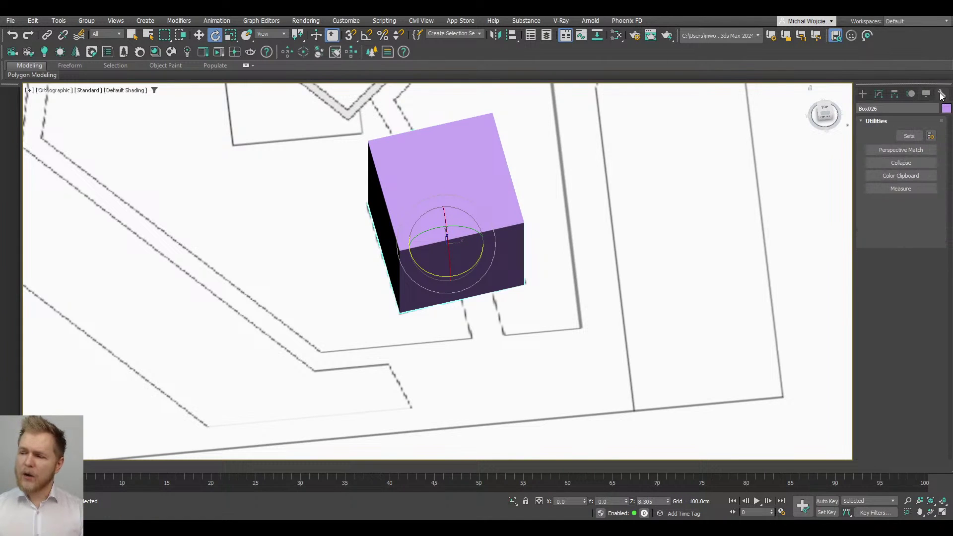
click(894, 215)
click(911, 273)
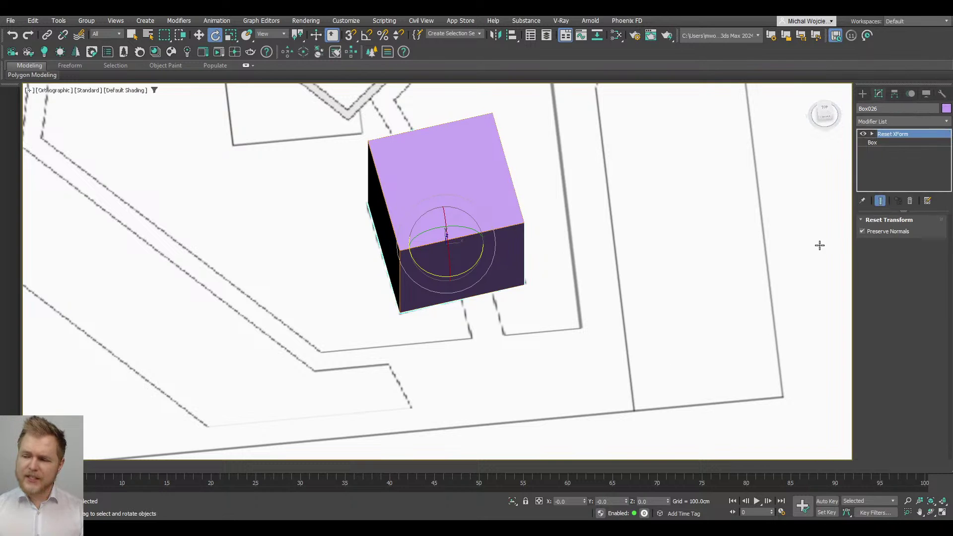
Step: Convert the copied cube to an Editable Poly
right_click(457, 206)
mouse_move(544, 332)
click(582, 339)
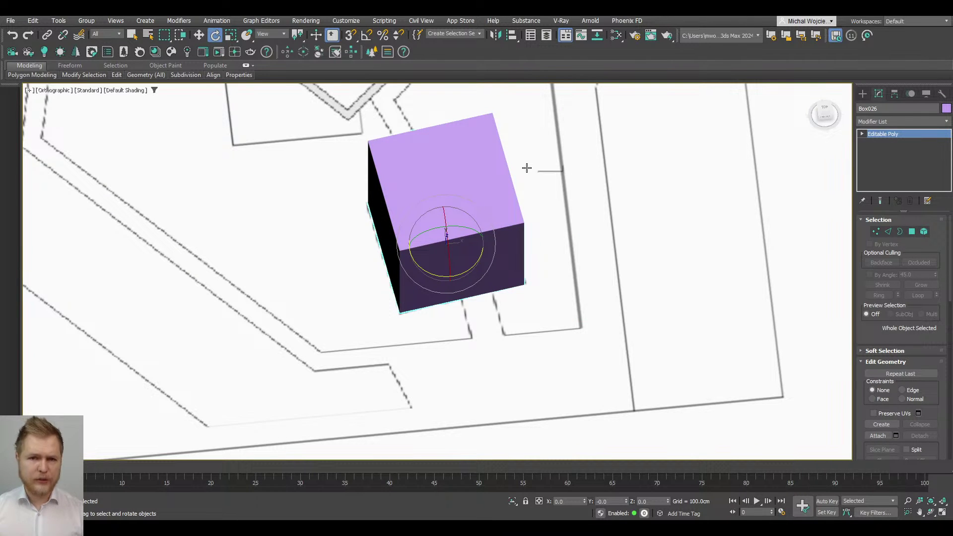
Step: Create an AutoGrid box about 452 × 358 × 691 cm on the copied cube's front face and activate the Rotate tool
click(863, 95)
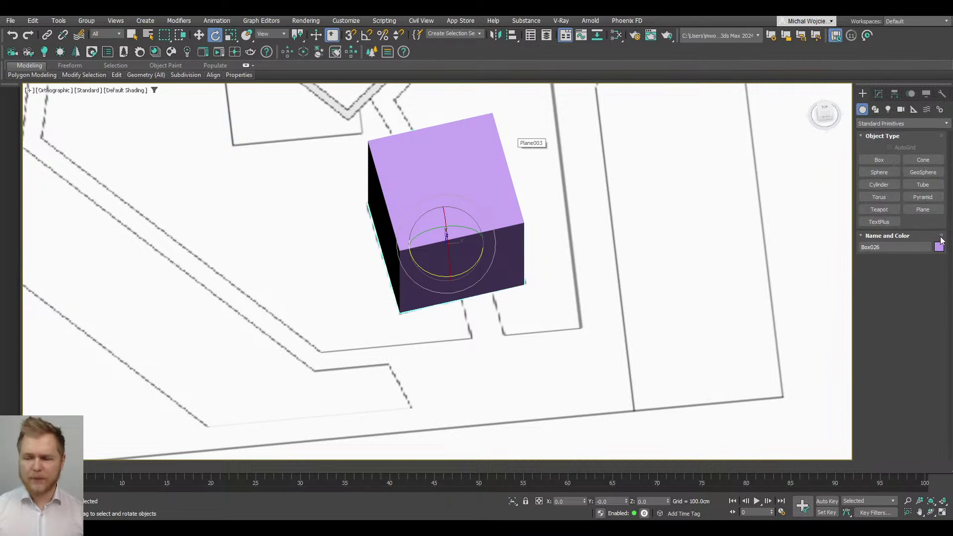
click(879, 160)
alt+middle_drag(318, 278, 546, 258)
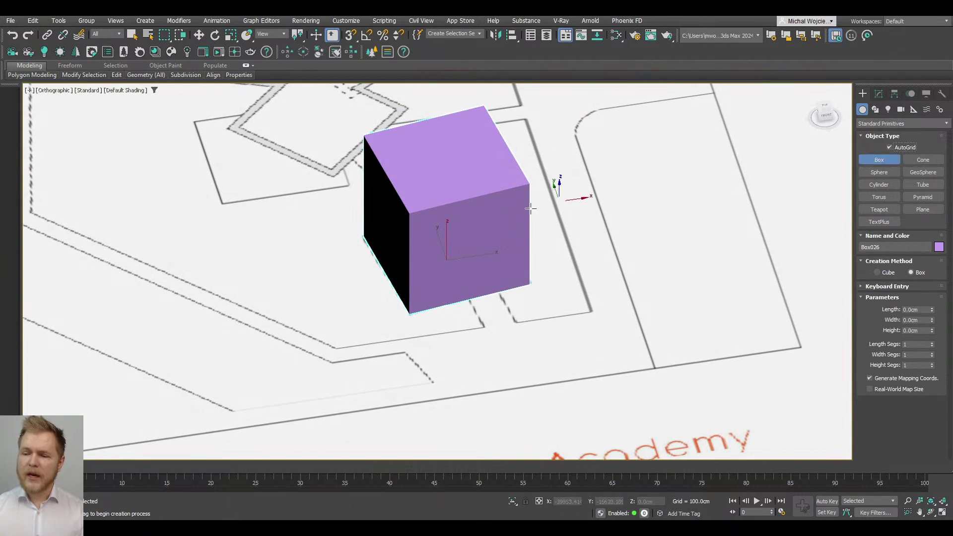
drag(472, 230, 448, 260)
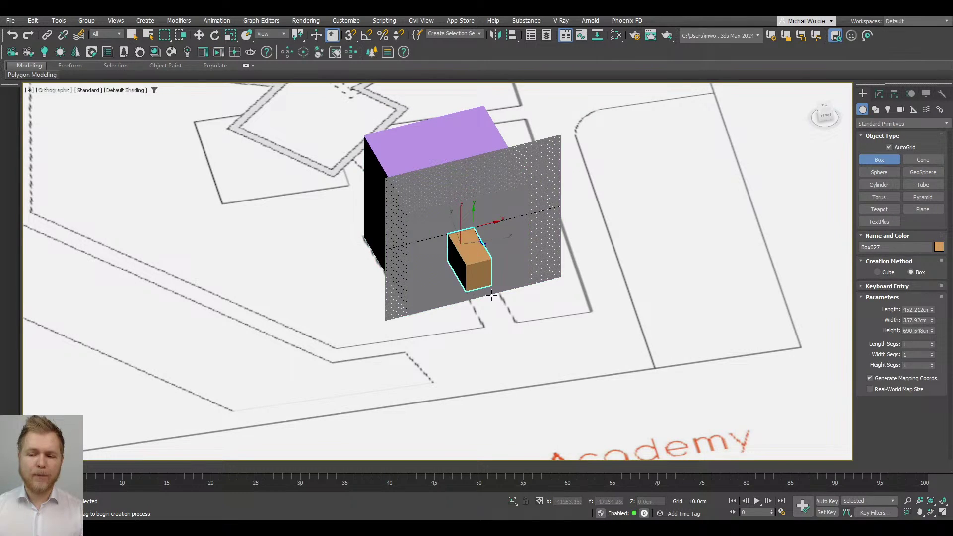
click(479, 240)
key(e)
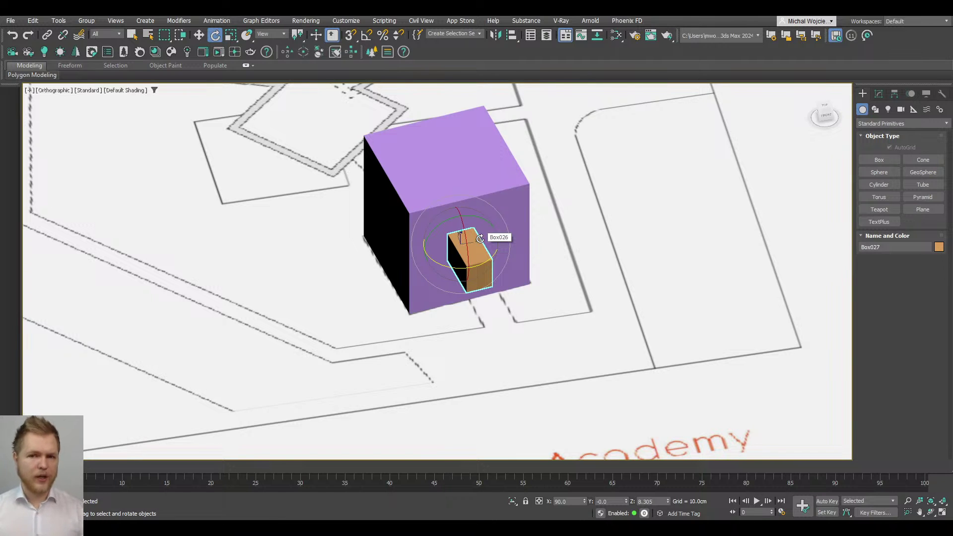
Step: Copy the helper box's Z rotation value and delete the helper box from the cube's front face
drag(668, 501, 674, 435)
right_click(673, 435)
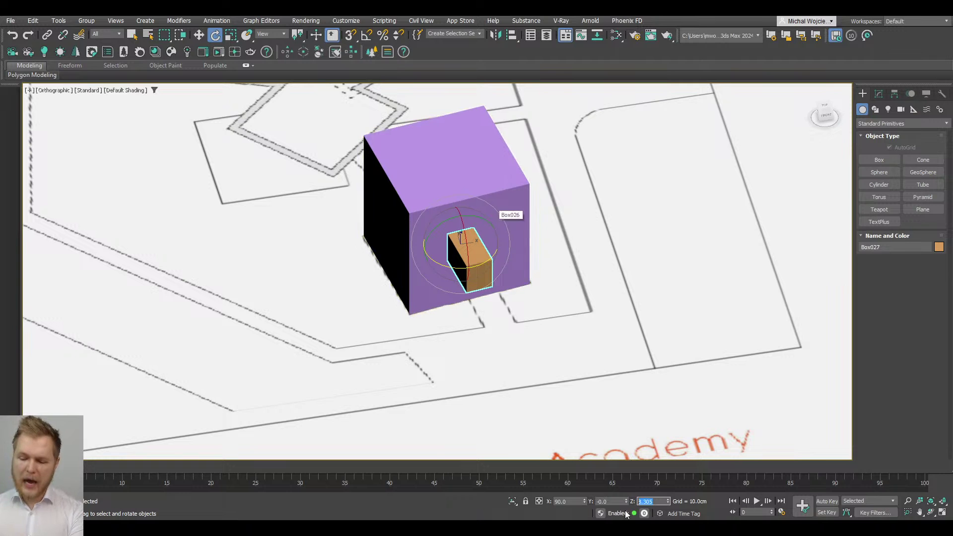
key(Delete)
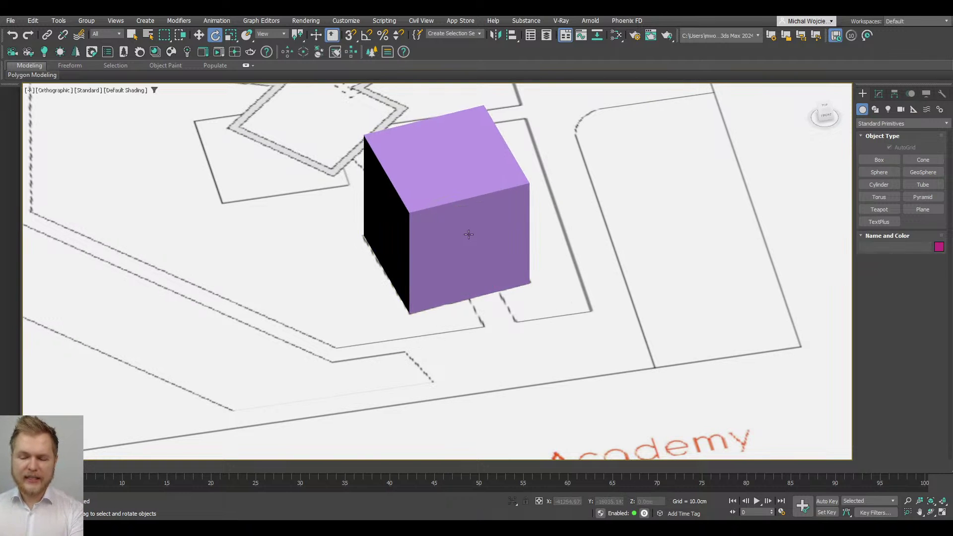
Step: Rotate the copied cube and its floor plan together by an offset of -8.305 degrees around the world Z axis
click(468, 233)
scroll(468, 233, down, 4)
key(F3)
key(F3)
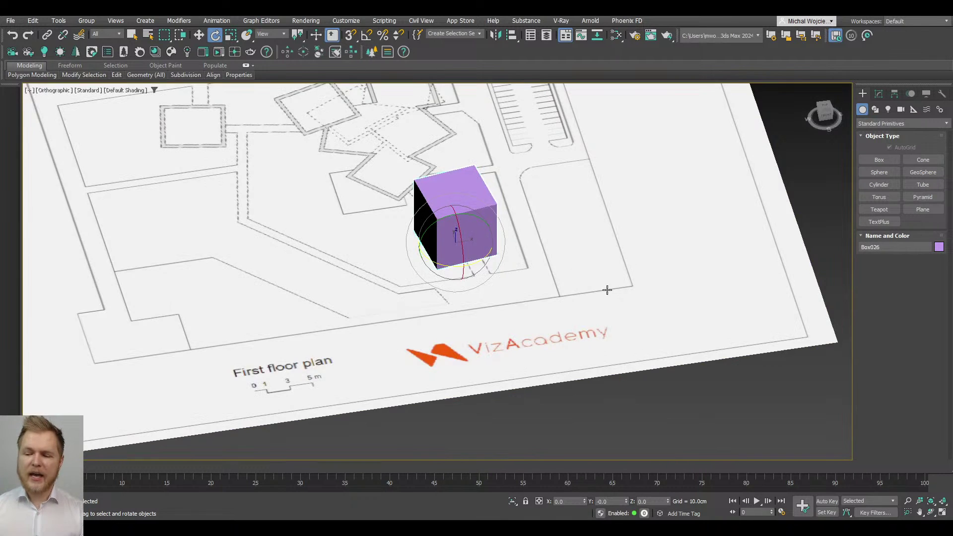
ctrl+click(614, 347)
right_click(214, 36)
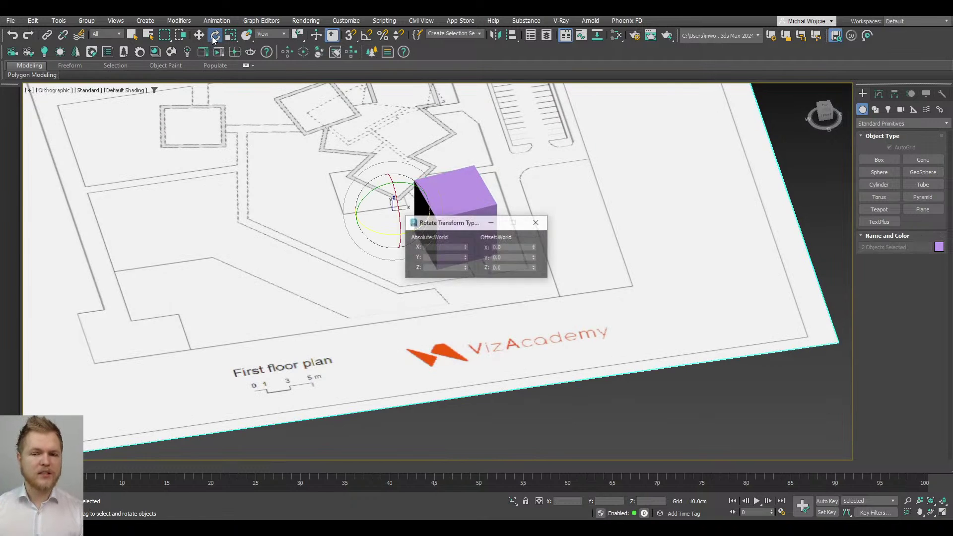
double_click(511, 268)
text(-8.305)
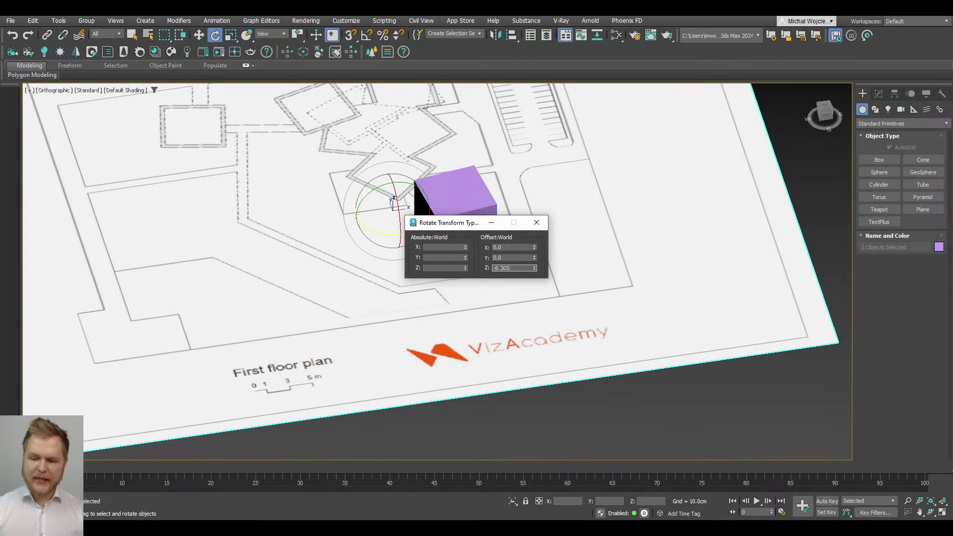
key(Return)
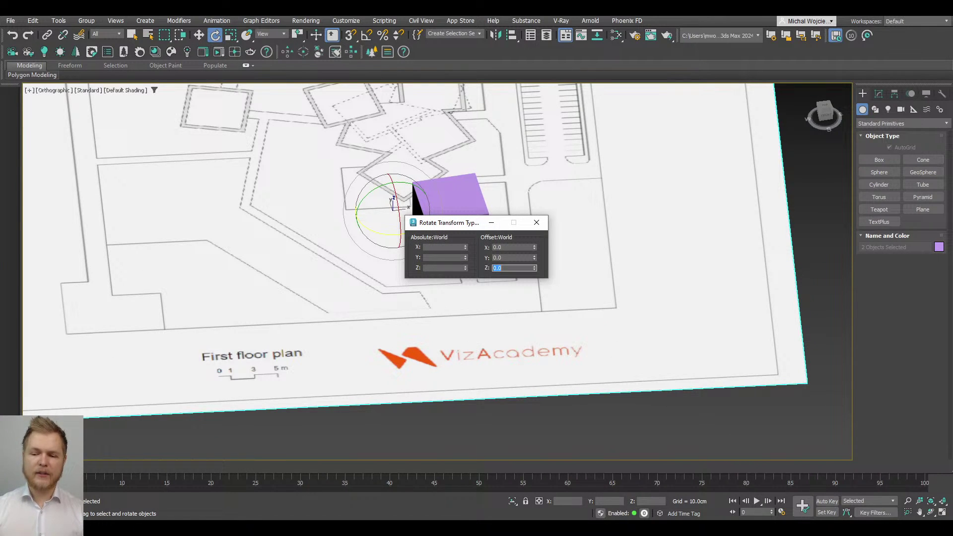
click(541, 227)
Step: Examine the rotated cube and floor plan from above, checking their alignment and position relative to the original buildings
key(t)
scroll(429, 260, up, 10)
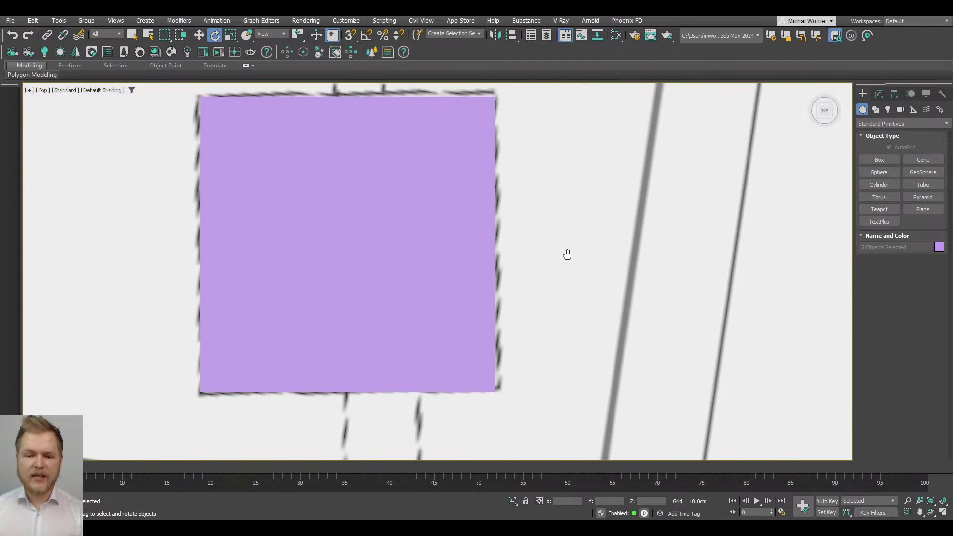
mouse_move(566, 253)
middle_down()
mouse_move(559, 271)
mouse_move(591, 229)
middle_up()
key(F3)
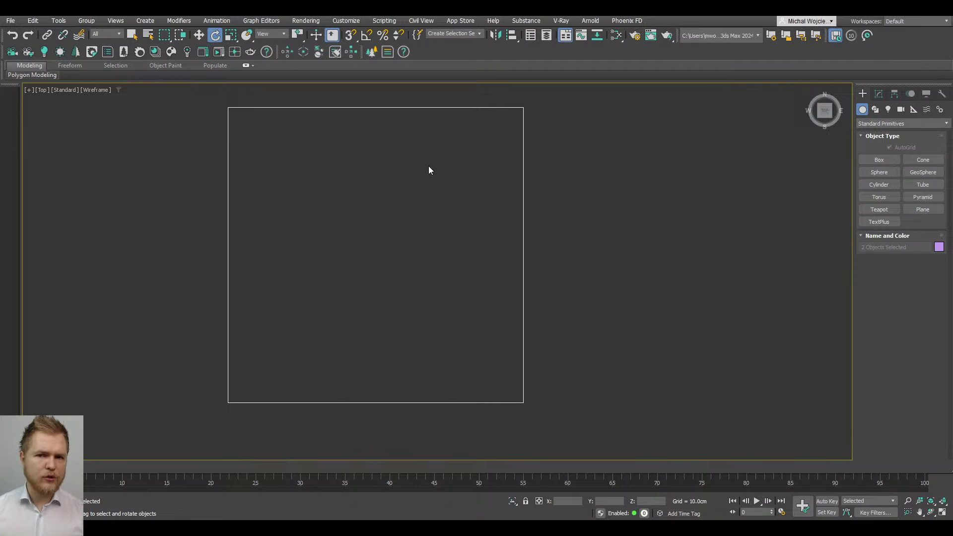
scroll(425, 168, down, 5)
middle_drag(425, 168, 410, 220)
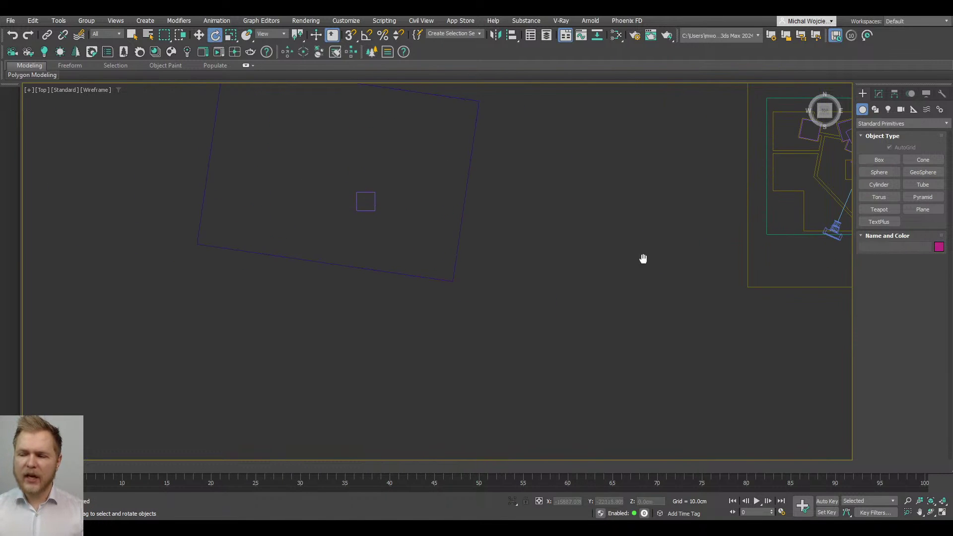
scroll(643, 259, up, 3)
scroll(643, 258, down, 5)
scroll(644, 259, up, 2)
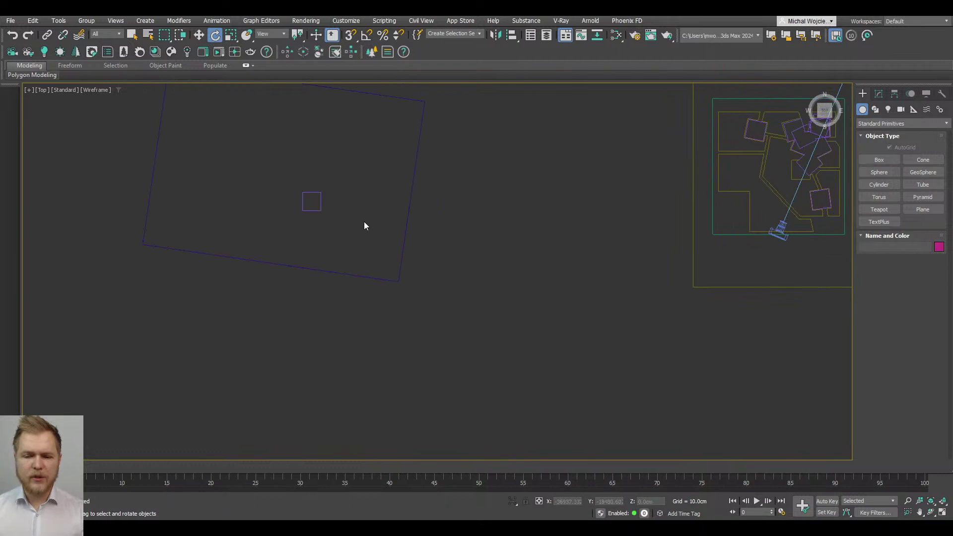
middle_drag(364, 226, 377, 254)
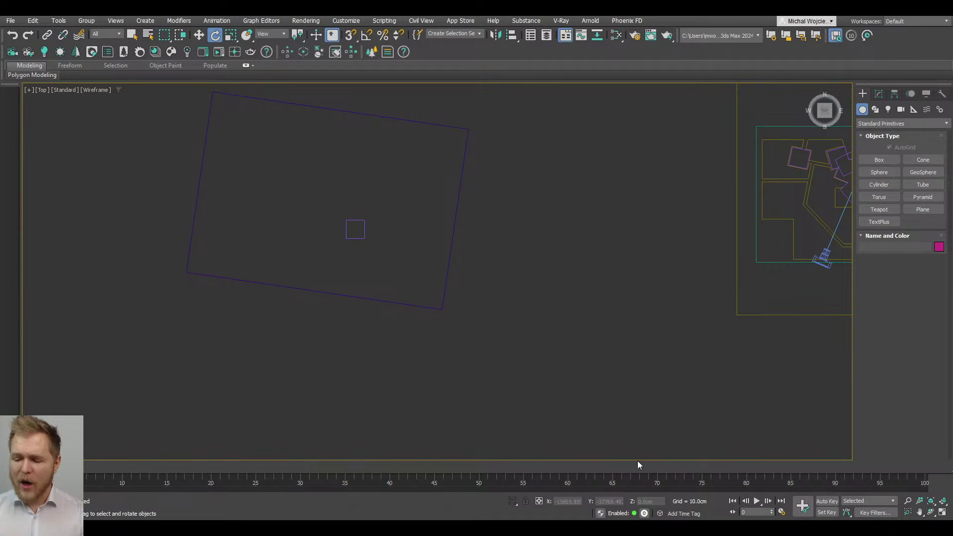
Step: Switch to the image viewer and examine the large glass building in the reference render up close
key(alt+Tab)
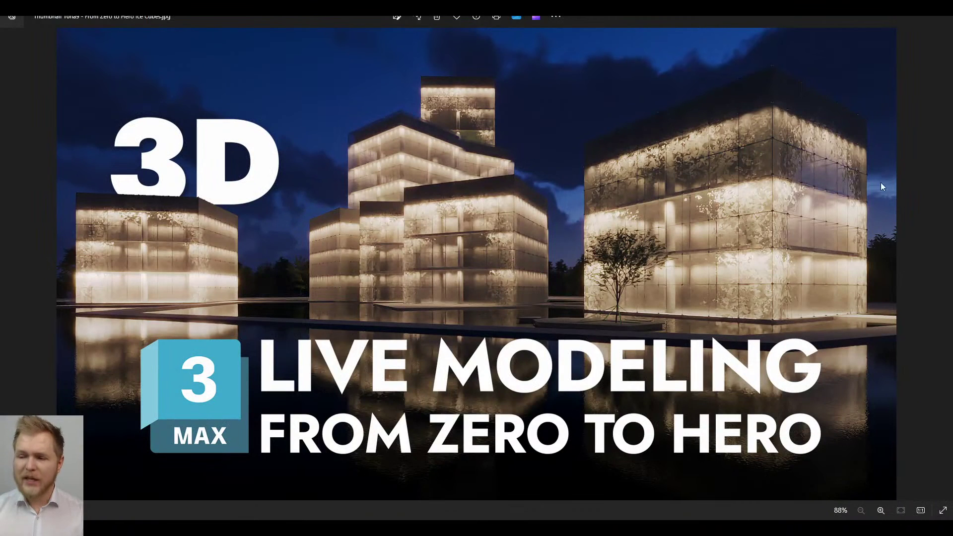
scroll(891, 319, up, 3)
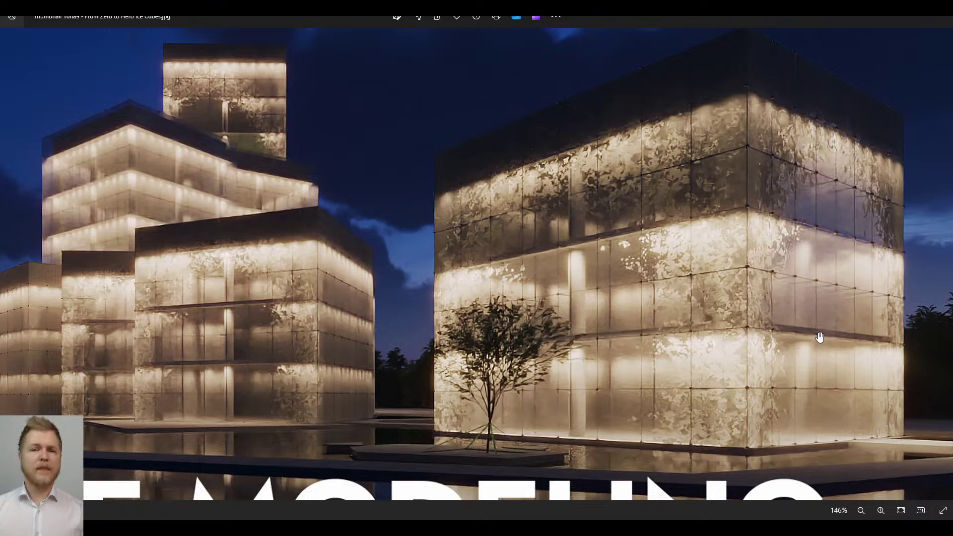
scroll(819, 337, down, 4)
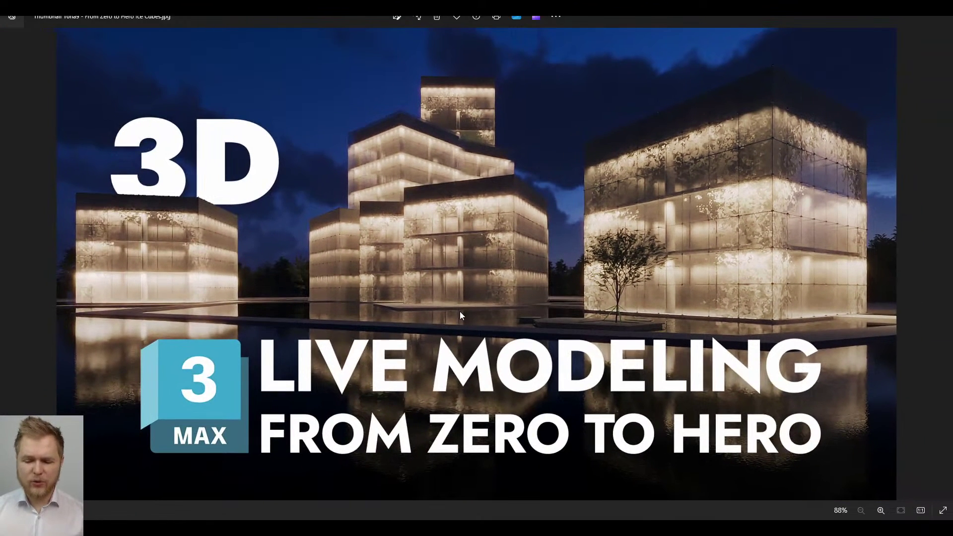
click(891, 17)
Step: Back in 3ds Max, display the scene shaded and select the straightened cube on the floor plan
scroll(360, 233, up, 5)
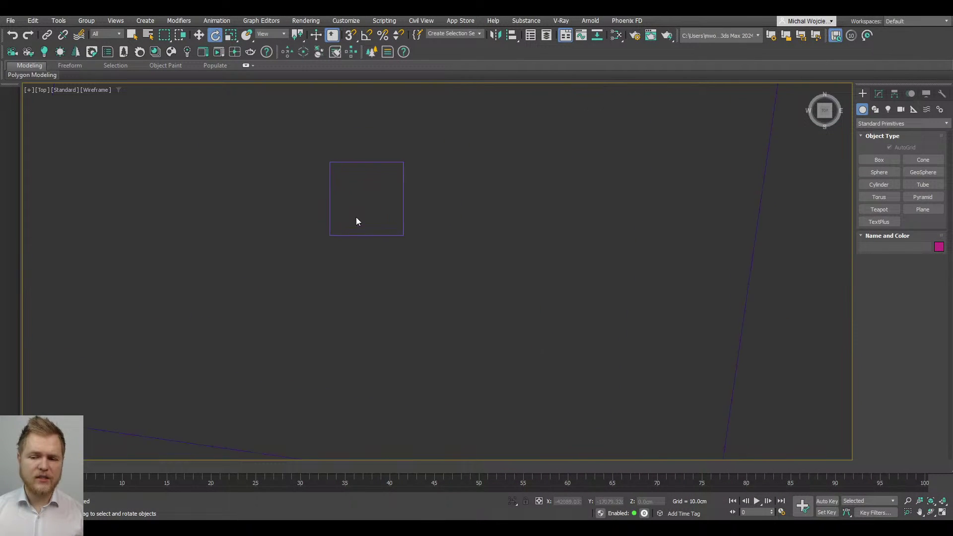
scroll(356, 222, up, 3)
middle_drag(358, 219, 379, 281)
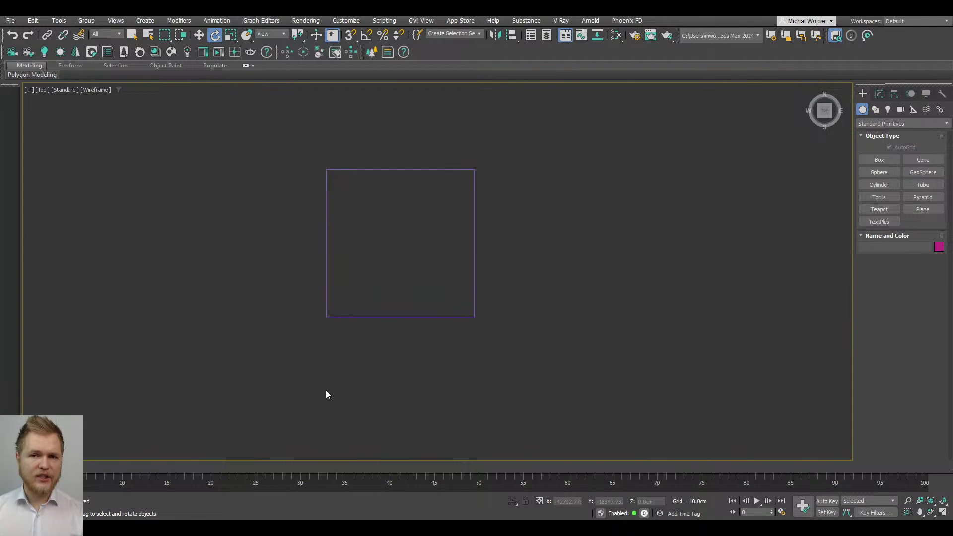
key(F3)
mouse_move(440, 257)
alt+middle_down()
mouse_move(449, 202)
mouse_move(466, 239)
alt+middle_up()
click(467, 238)
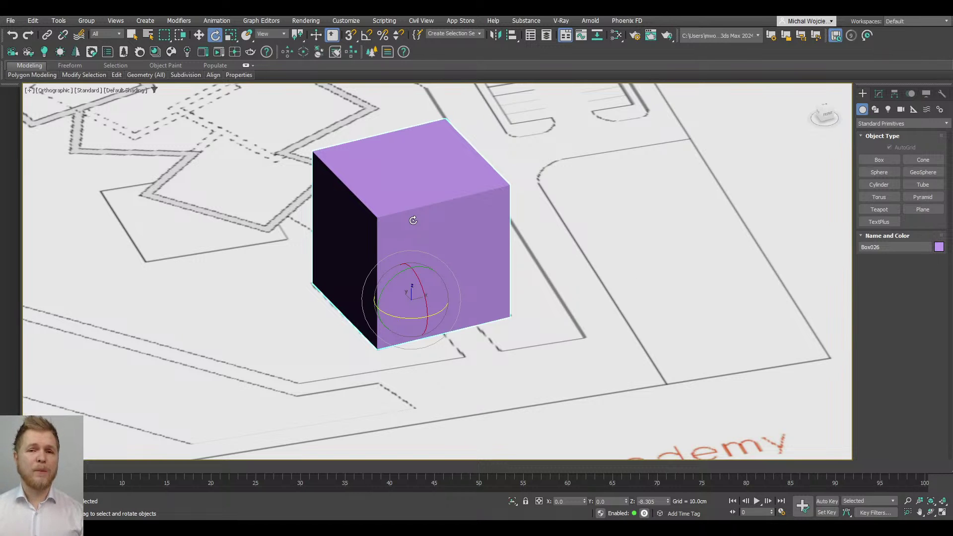
Step: Review the Multiple maps (LightMix) setup in Corona's scene environment settings and set the environment to Single map
click(634, 36)
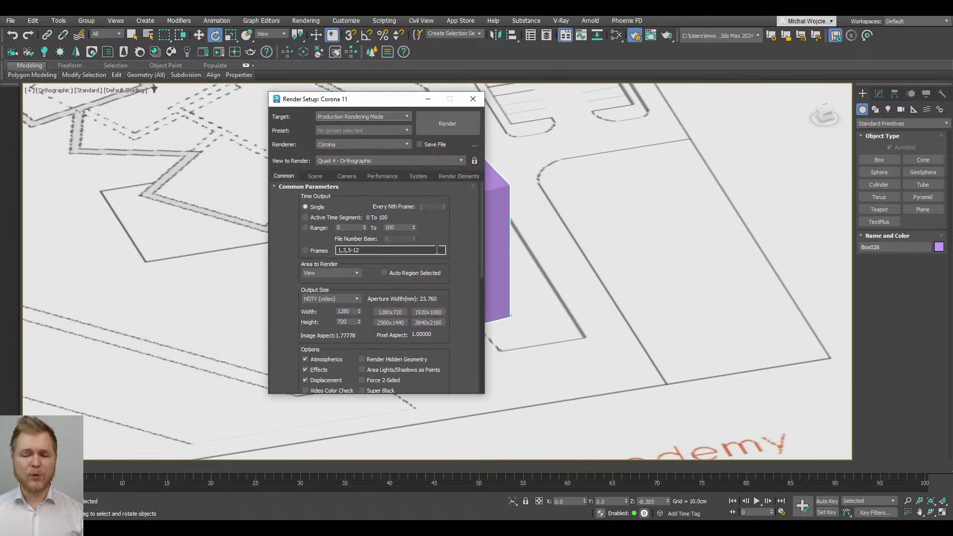
scroll(461, 286, down, 2)
click(315, 175)
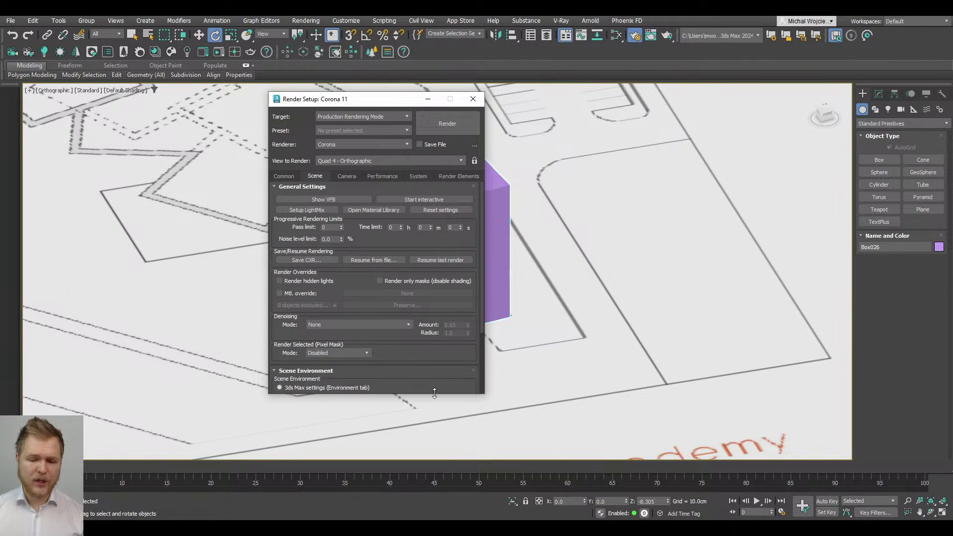
scroll(413, 265, down, 2)
click(303, 323)
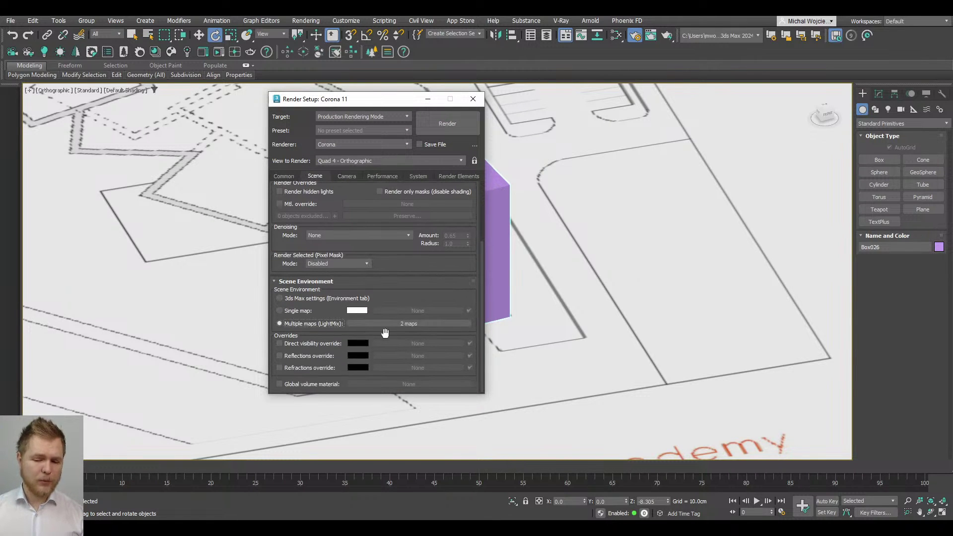
click(409, 323)
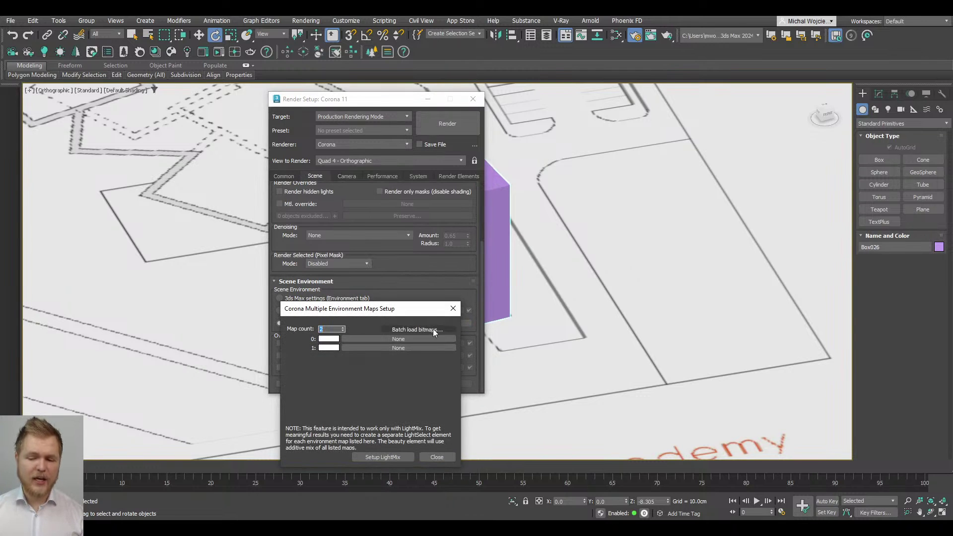
click(453, 309)
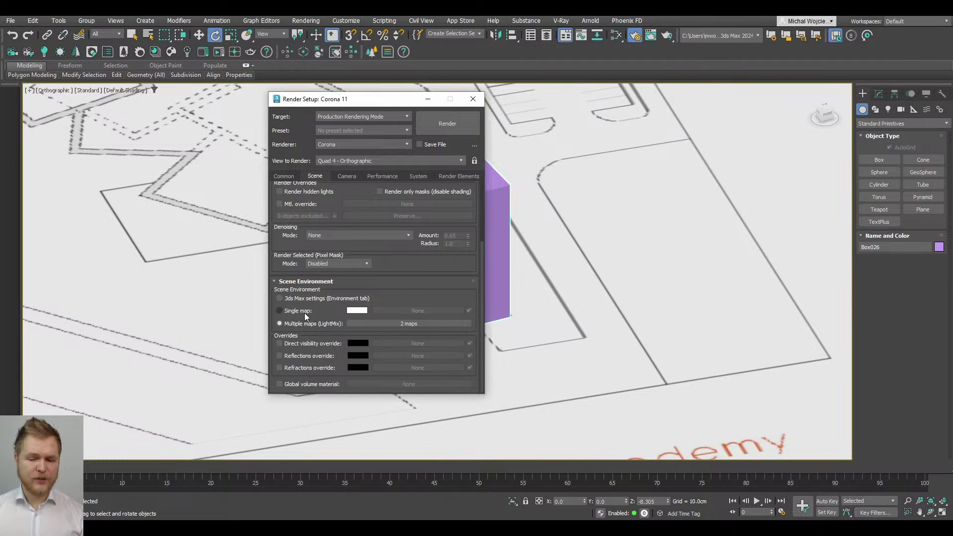
click(303, 312)
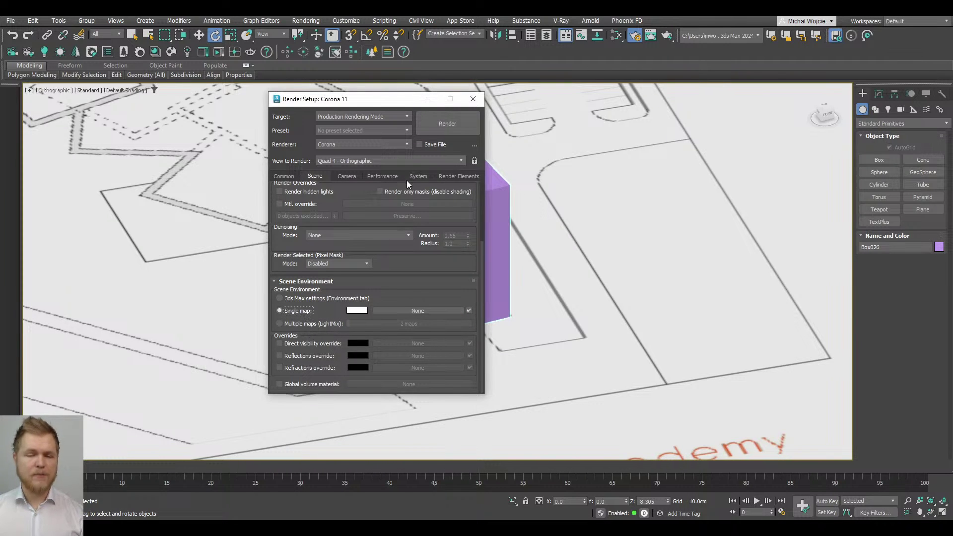
click(473, 99)
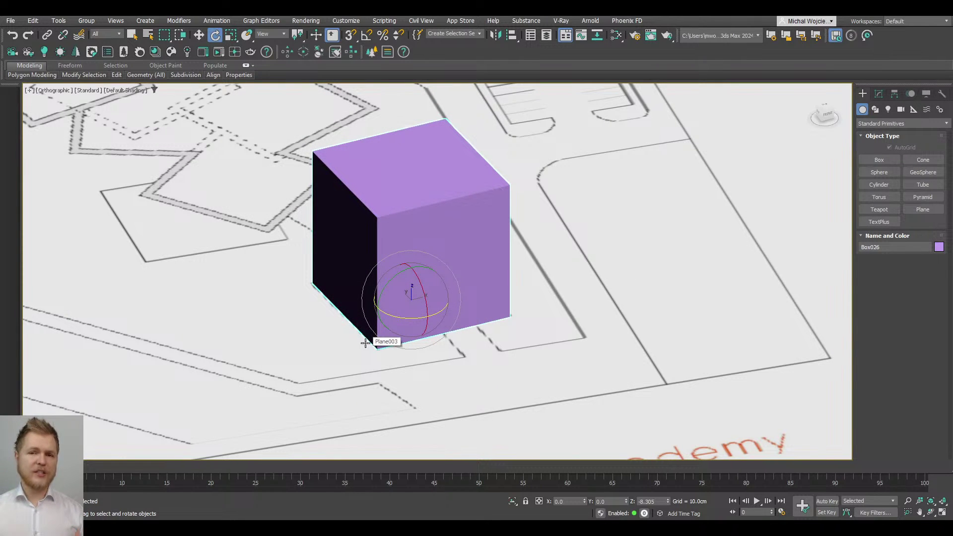
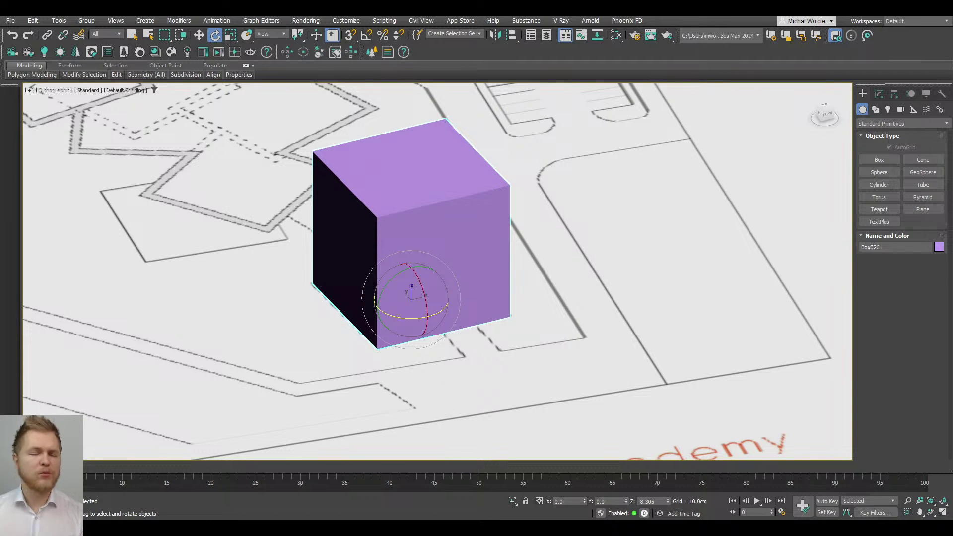
Step: Convert the straightened cube to an Editable Poly
key(F3)
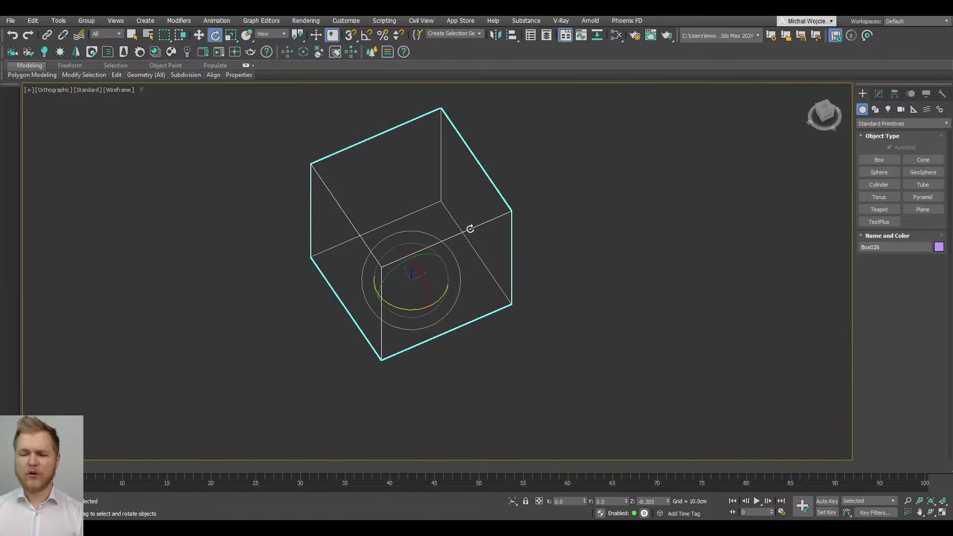
key(F3)
right_click(434, 197)
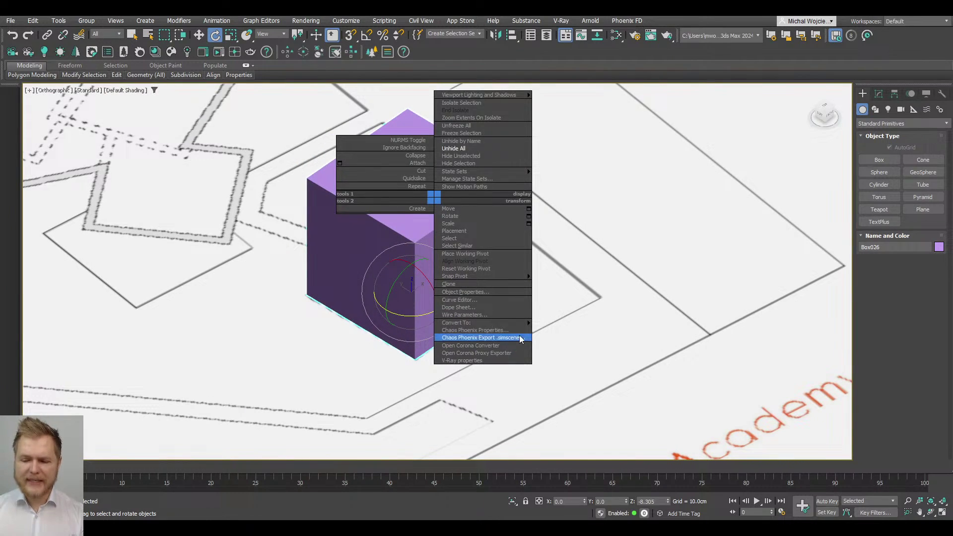
mouse_move(521, 323)
click(555, 330)
Step: Inset the cube's top polygon by 100 cm and display the result in wireframe
key(4)
click(416, 182)
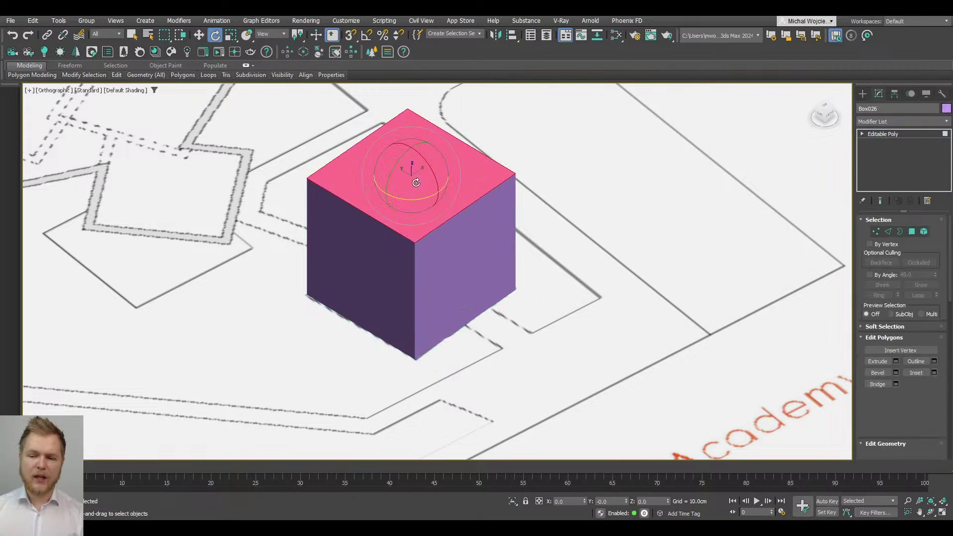
key(t)
key(z)
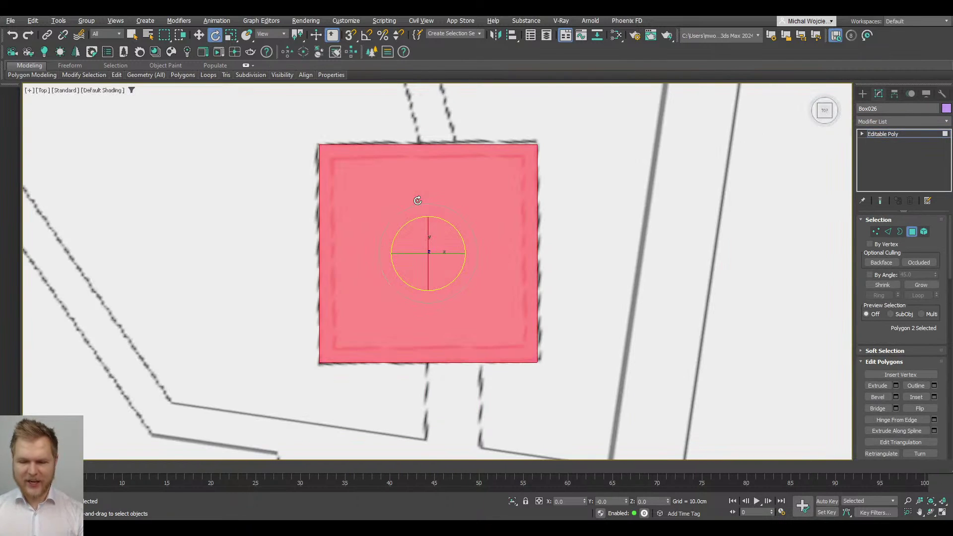
click(935, 397)
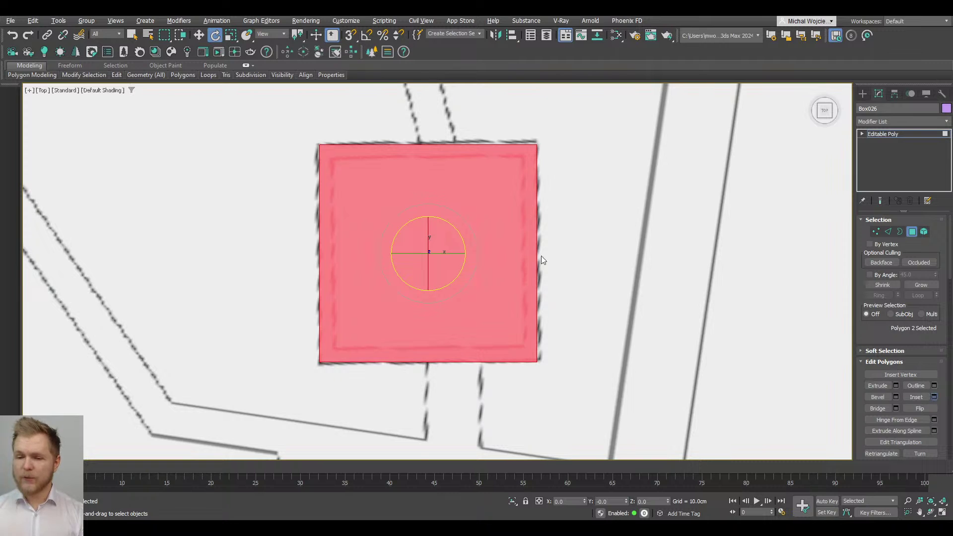
scroll(442, 212, up, 3)
drag(445, 292, 449, 273)
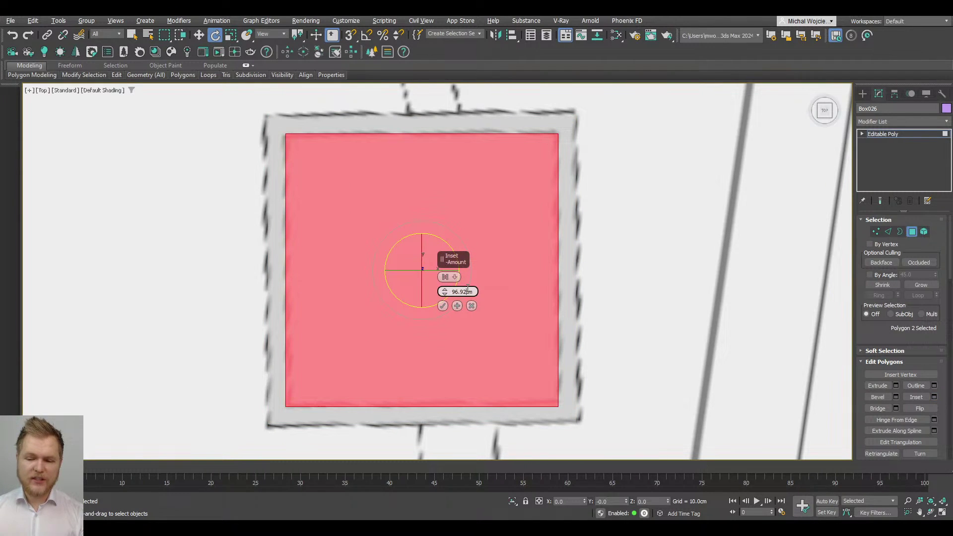
text(100)
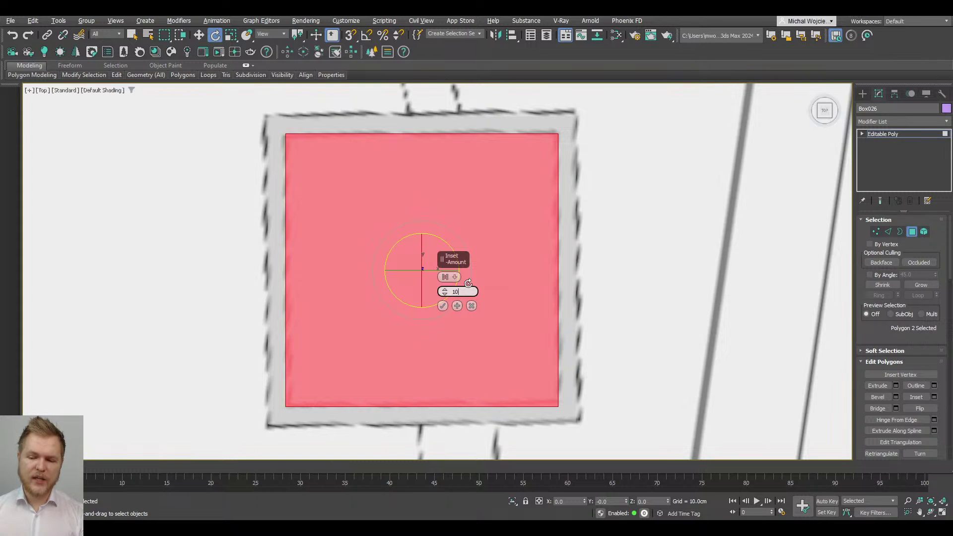
key(Return)
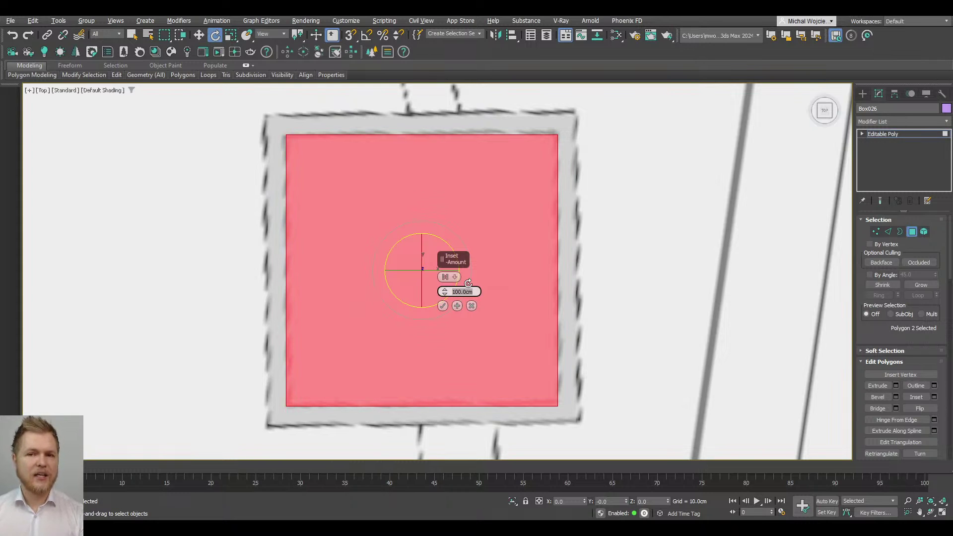
click(442, 306)
key(F3)
scroll(442, 293, up, 2)
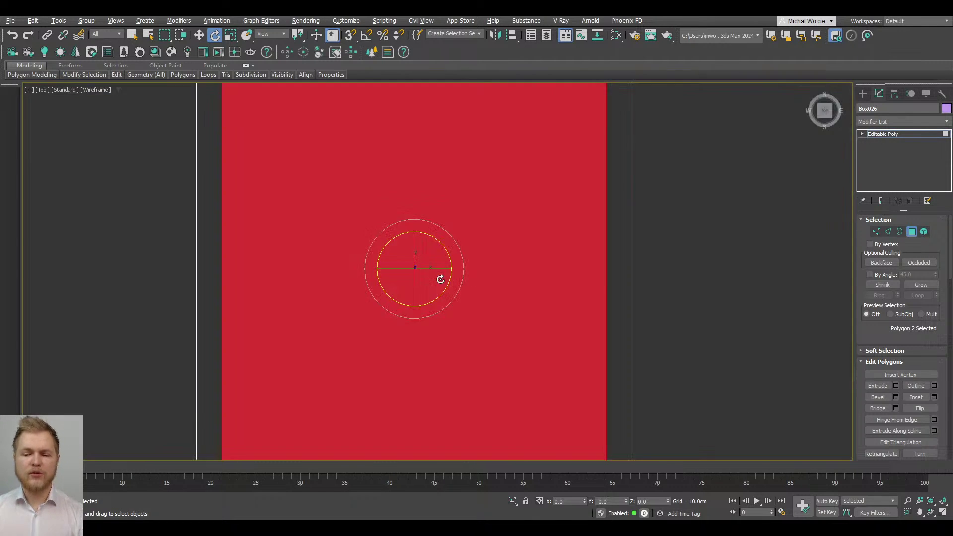
scroll(440, 280, down, 3)
alt+middle_drag(440, 279, 505, 189)
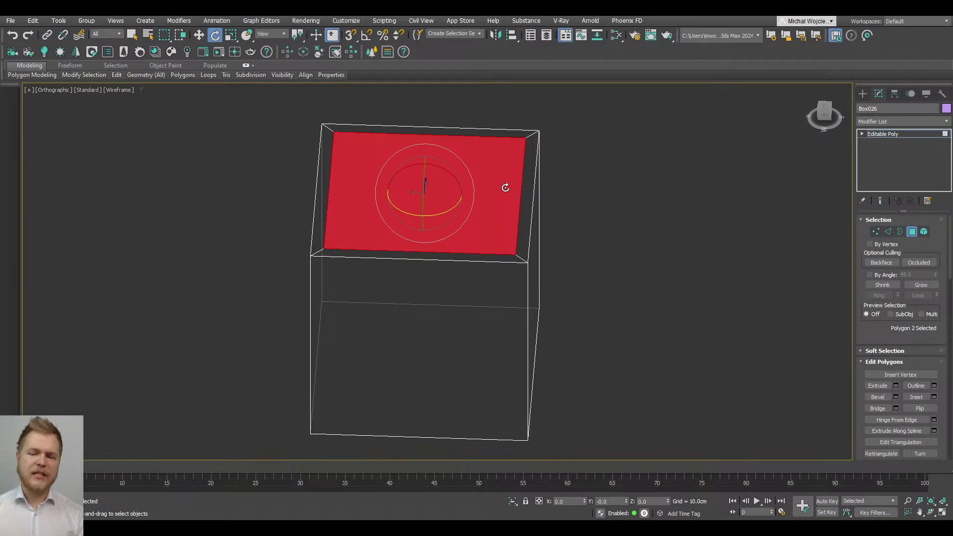
Step: Select the cube's four parallel horizontal edges and connect them with 7 segments
mouse_move(505, 187)
alt+middle_down()
mouse_move(504, 210)
mouse_move(496, 204)
alt+middle_up()
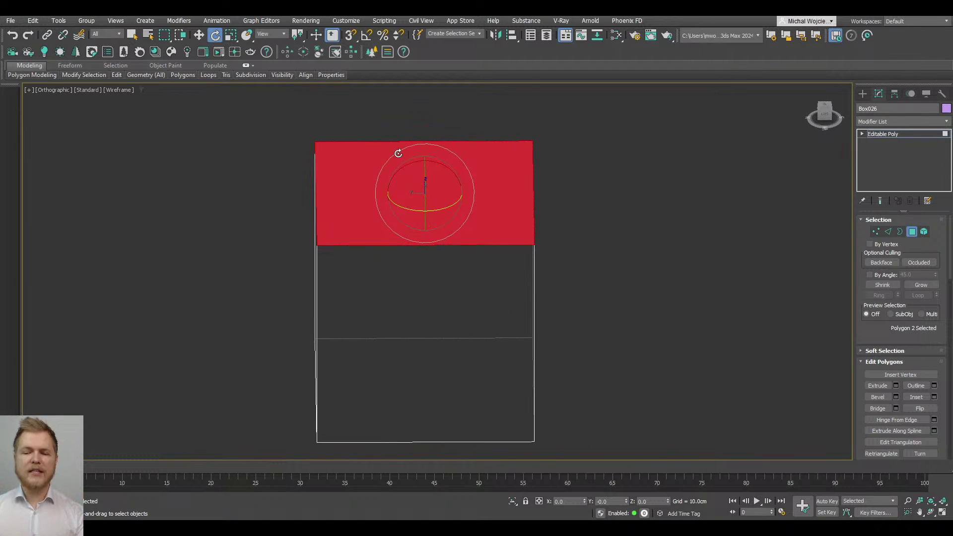
scroll(417, 193, down, 2)
key(2)
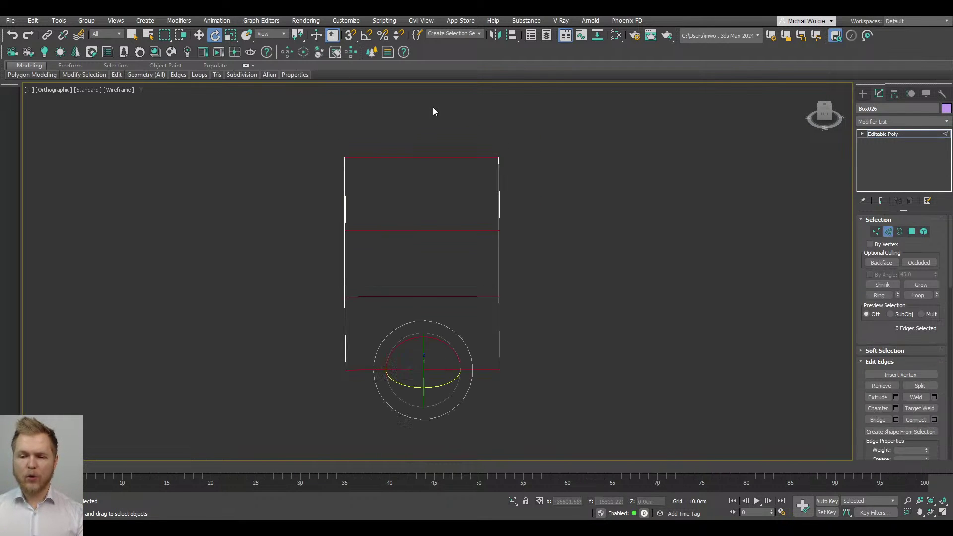
alt+middle_drag(433, 111, 463, 270)
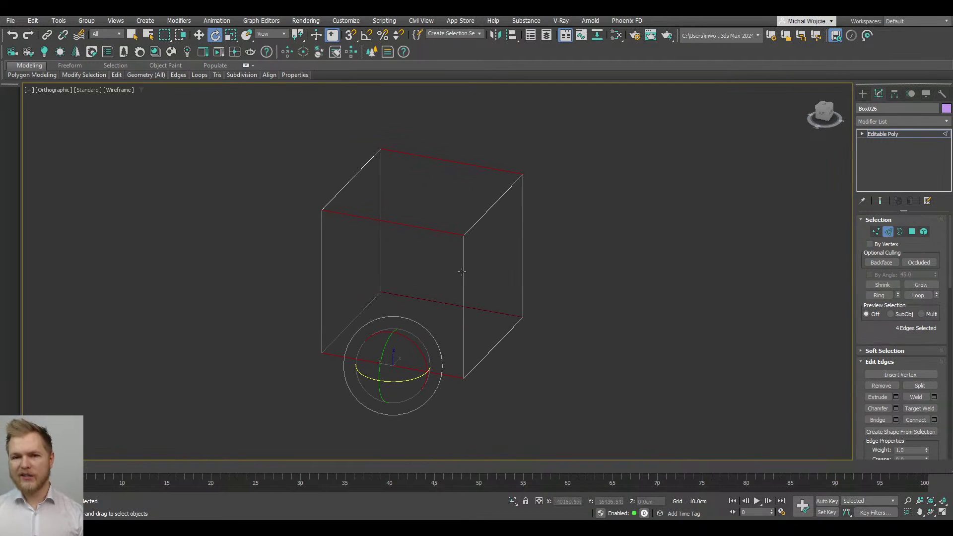
click(934, 420)
drag(445, 277, 442, 263)
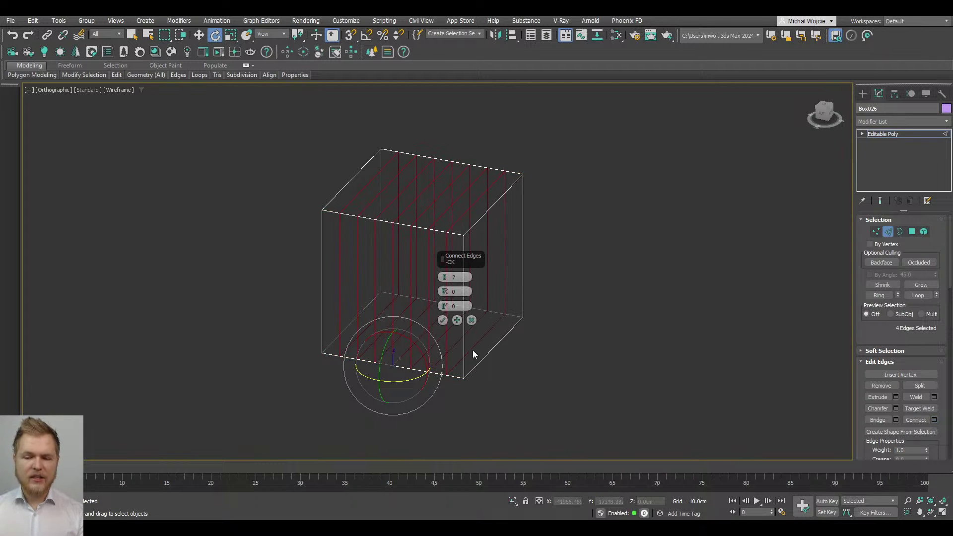
alt+middle_drag(473, 354, 377, 317)
scroll(293, 213, up, 5)
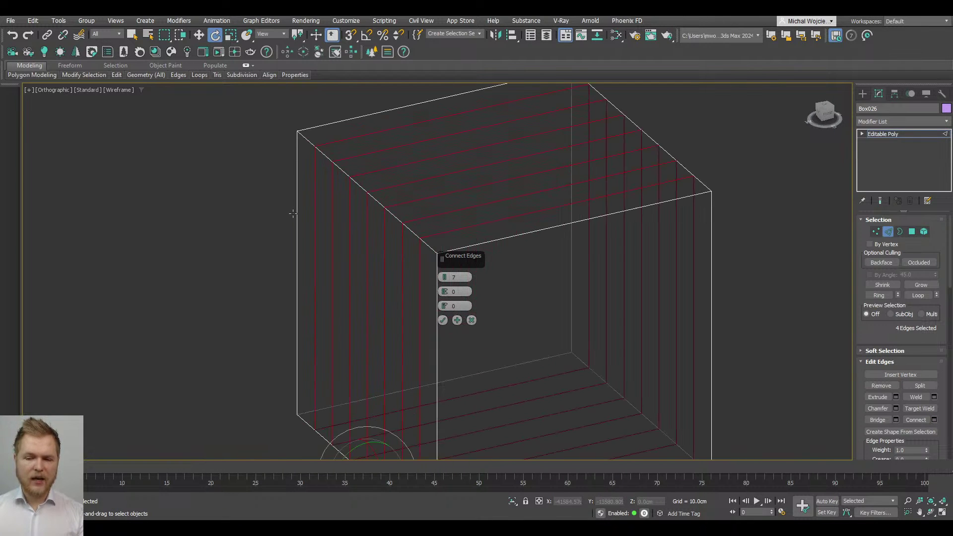
alt+middle_drag(342, 208, 298, 133)
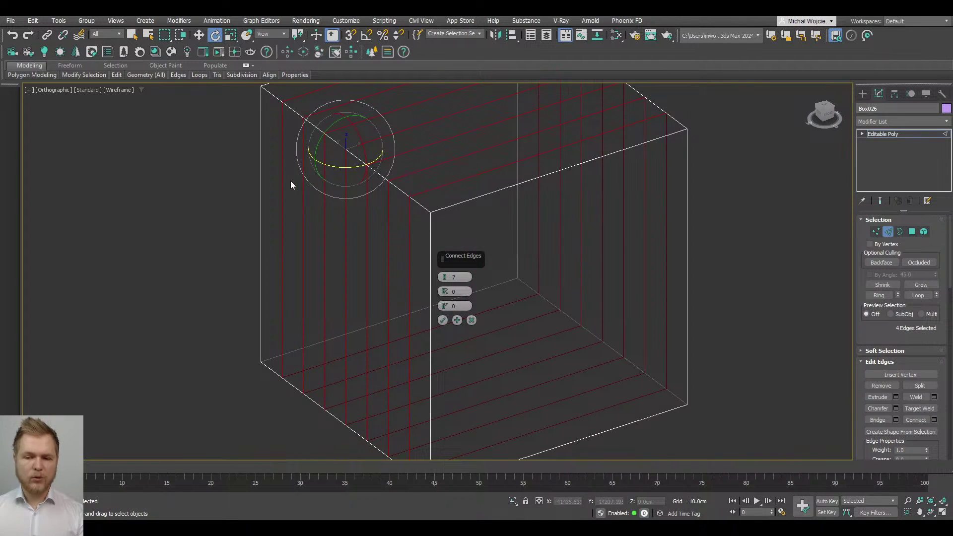
alt+middle_drag(291, 182, 288, 138)
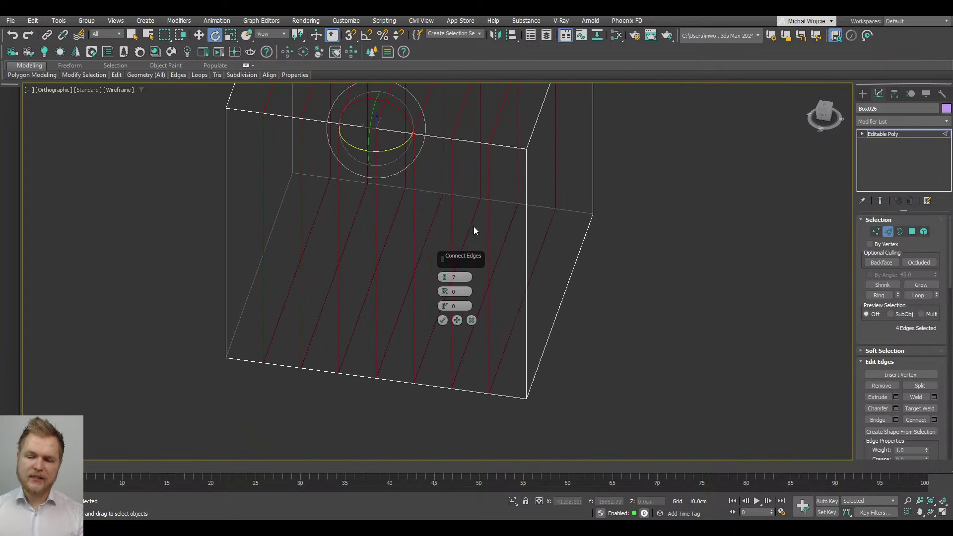
alt+middle_drag(584, 284, 511, 293)
alt+middle_drag(540, 175, 476, 239)
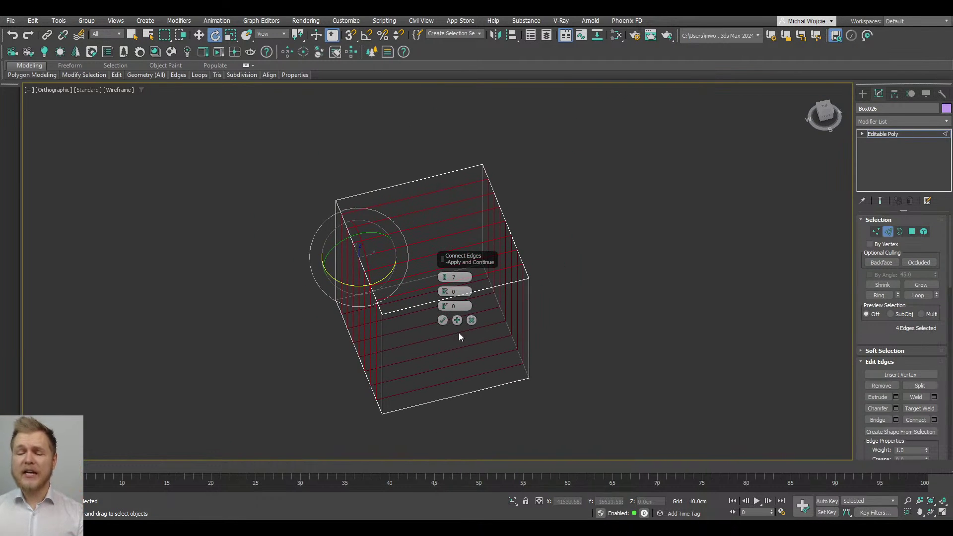
click(442, 320)
Step: Connect the edges running in the perpendicular horizontal direction with 7 segments, forming a grid on the cube's top and bottom
alt+middle_drag(442, 320, 424, 149)
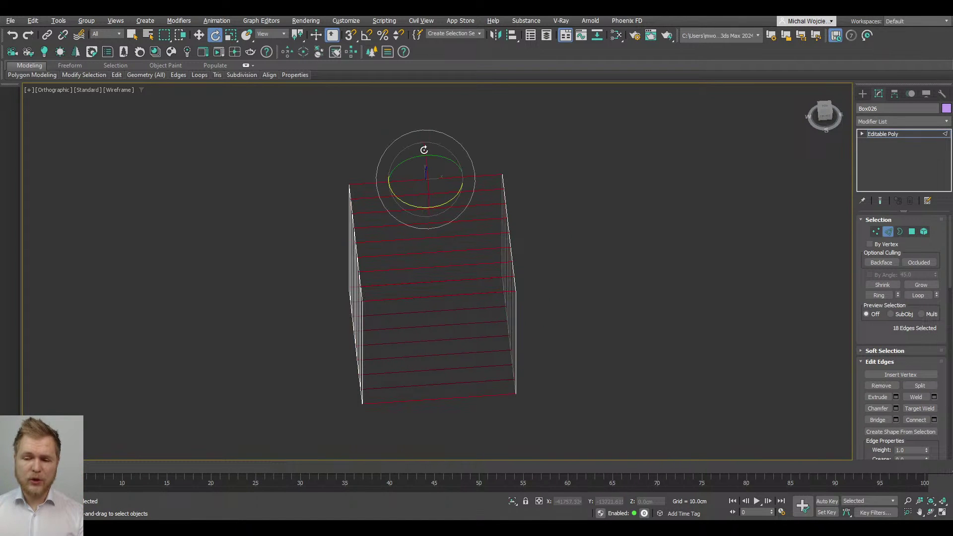
click(916, 419)
alt+middle_drag(555, 278, 618, 266)
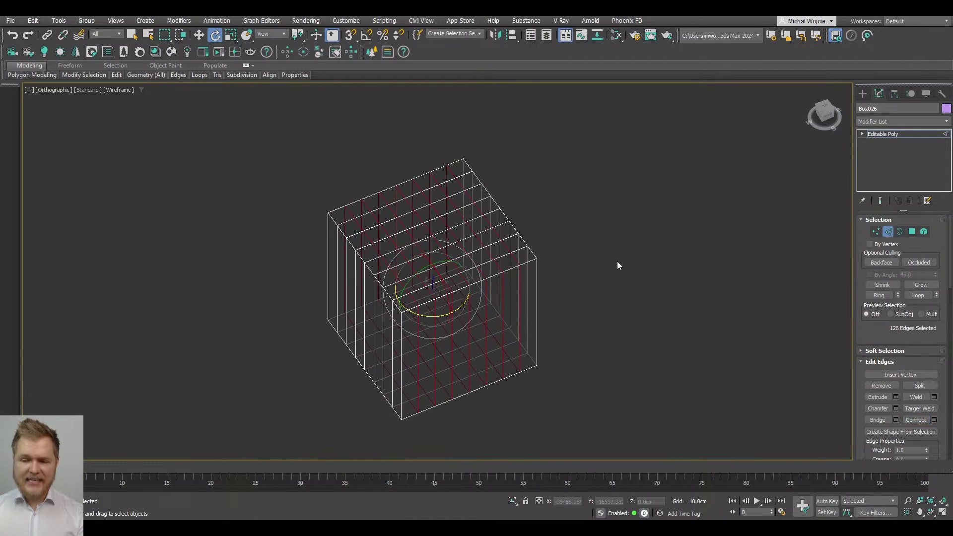
alt+middle_drag(560, 245, 569, 229)
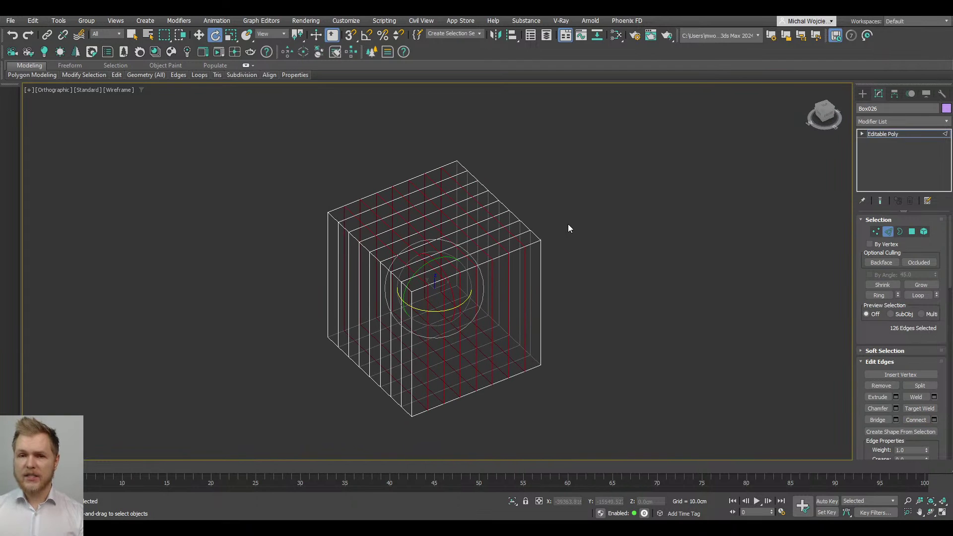
Step: Select all the cube's vertical edges and connect them, adding six horizontal edge loops around the sides
alt+middle_drag(613, 318, 630, 277)
drag(218, 280, 335, 314)
key(alt+r)
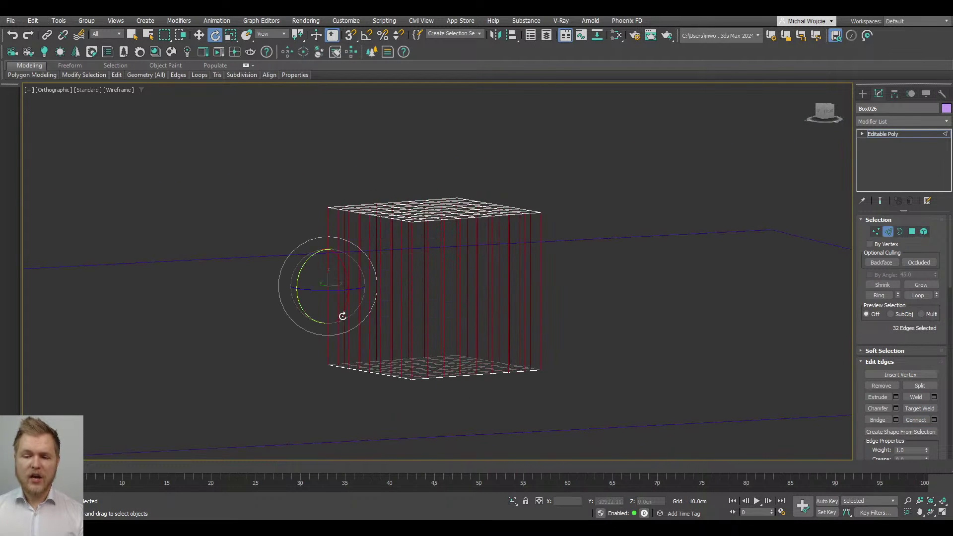
alt+middle_drag(341, 317, 500, 356)
key(ctrl+shift+e)
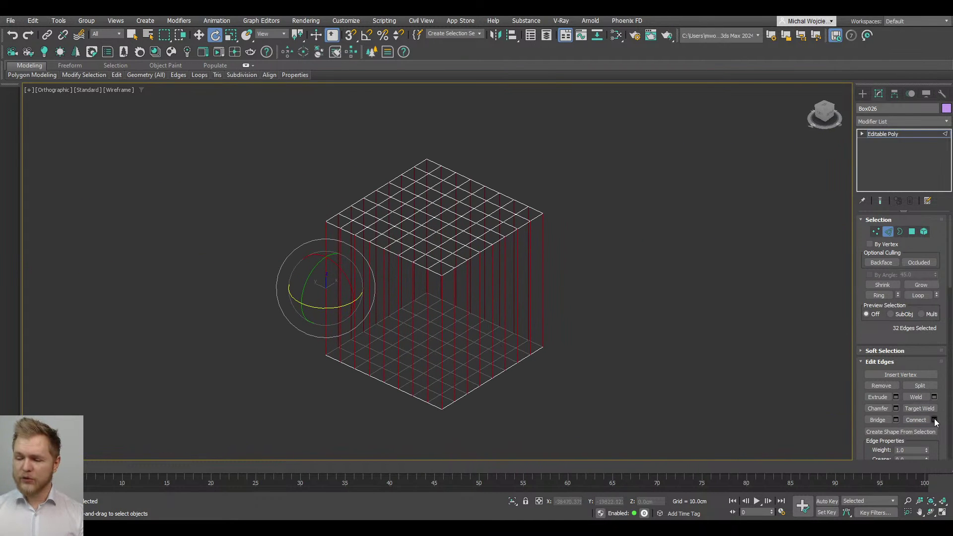
key(ctrl+shift+e)
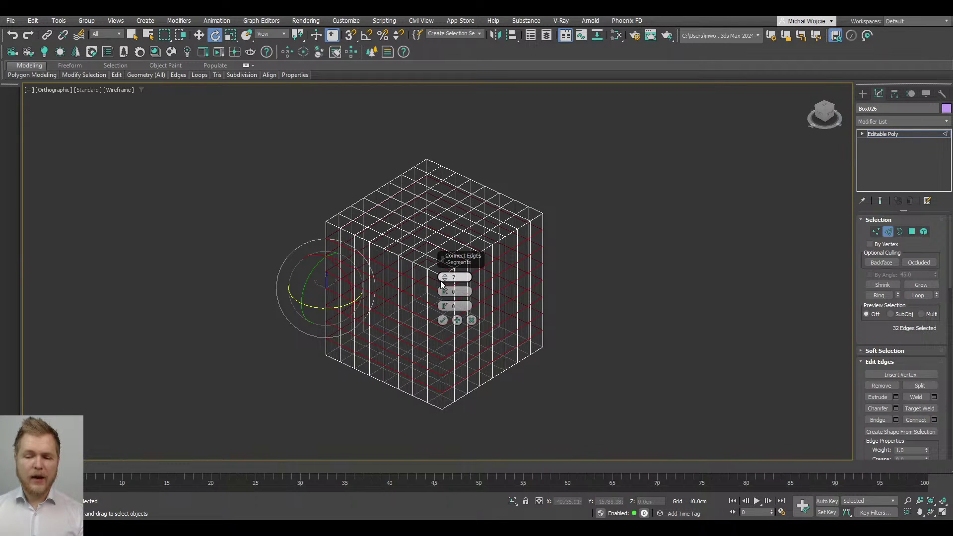
click(443, 320)
alt+middle_drag(443, 320, 566, 364)
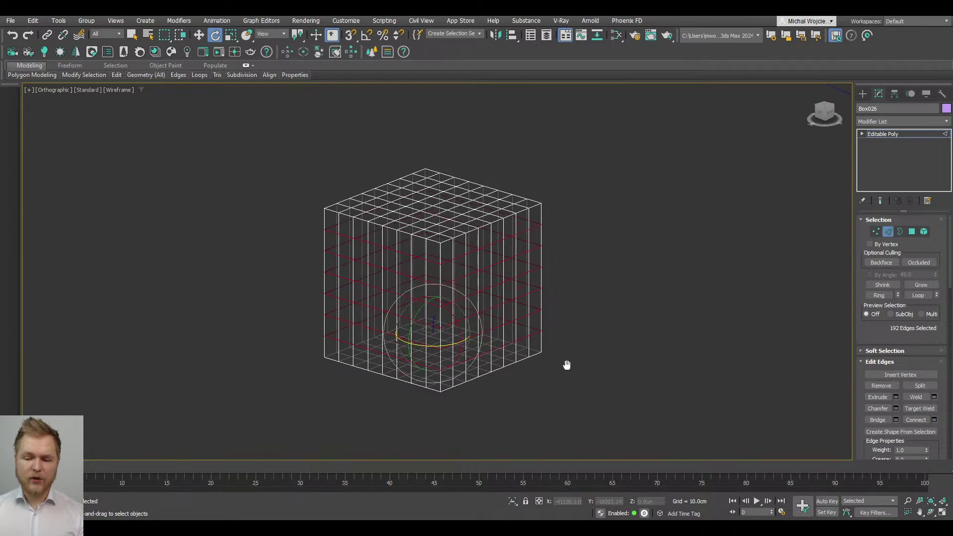
Step: Select three alternating horizontal edge loops around the cube's sides
scroll(576, 372, up, 3)
click(587, 380)
scroll(550, 327, up, 5)
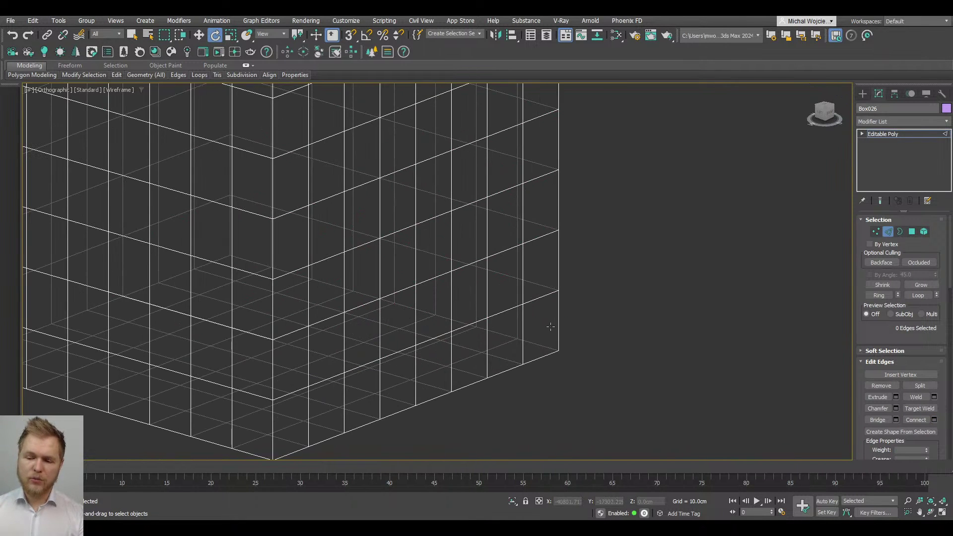
click(543, 234)
double_click(543, 235)
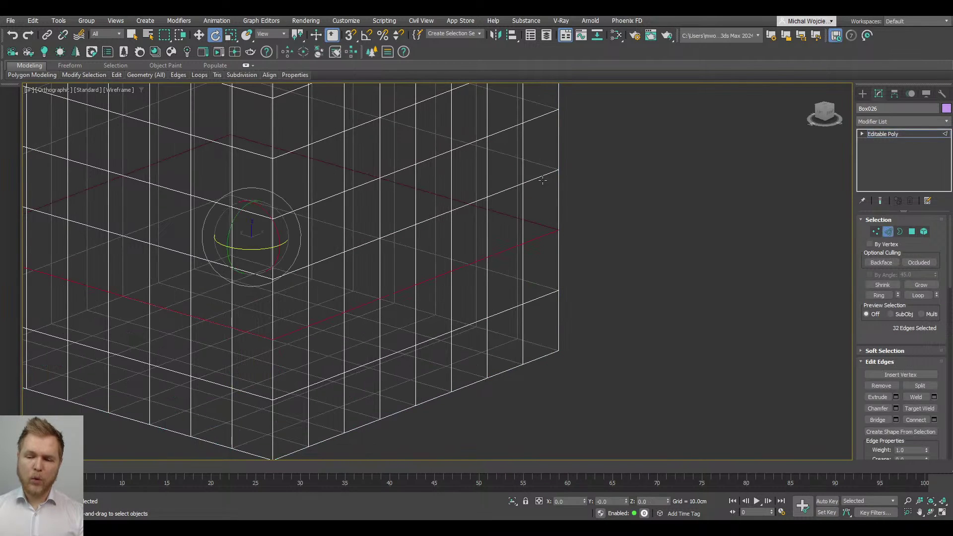
middle_drag(535, 117, 564, 230)
ctrl+double_click(531, 151)
scroll(547, 144, down, 4)
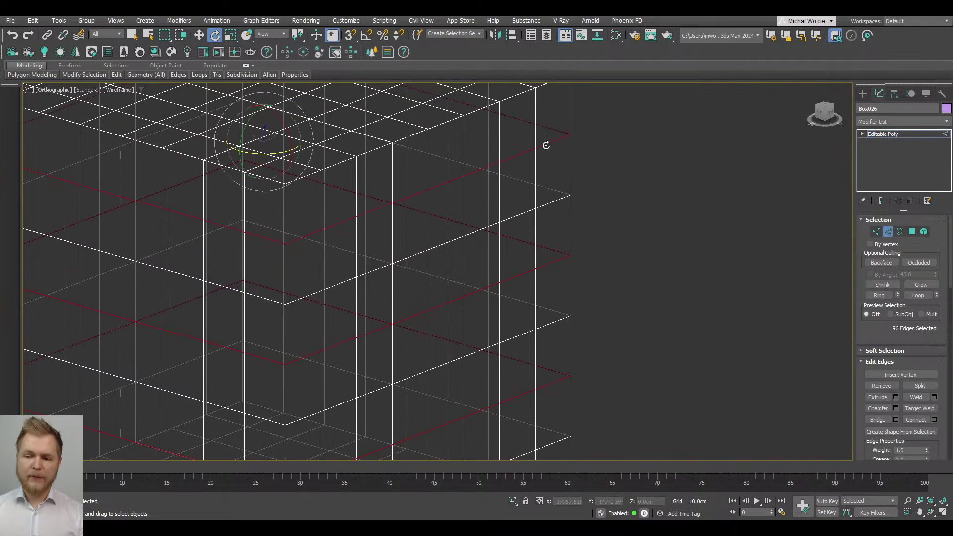
middle_drag(392, 87, 384, 259)
scroll(367, 264, up, 3)
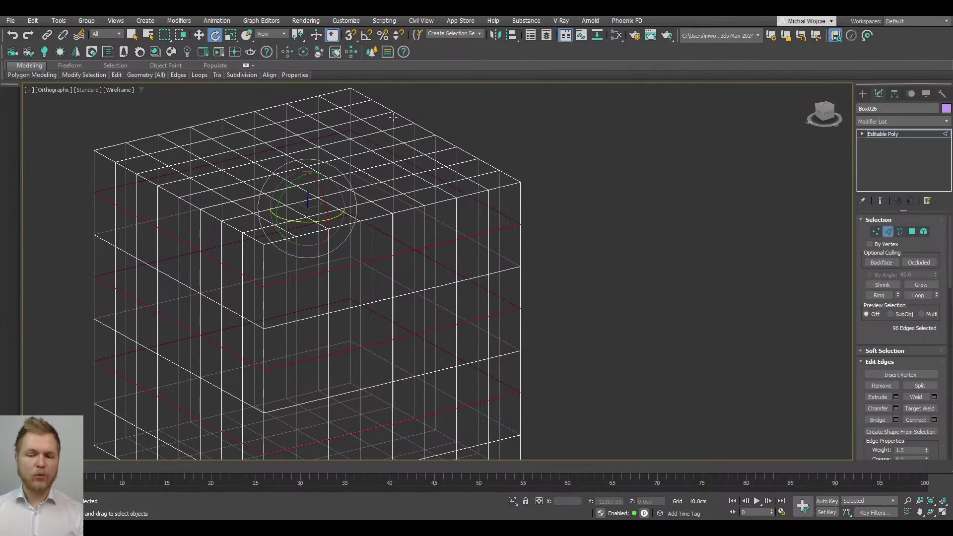
Step: In shaded display, select the cube's entire top as polygons using By Angle selection at 45
scroll(344, 219, down, 4)
alt+middle_drag(345, 219, 355, 227)
key(z)
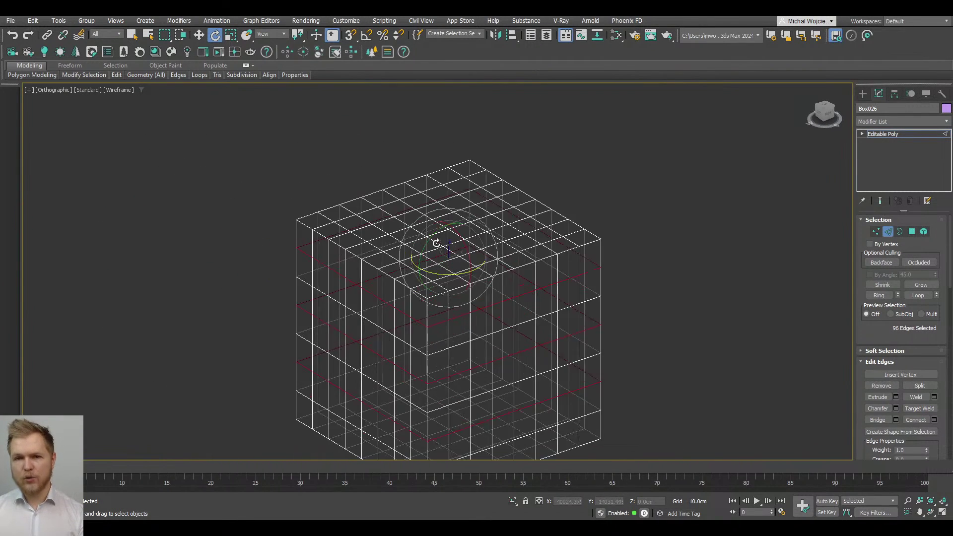
key(F3)
key(4)
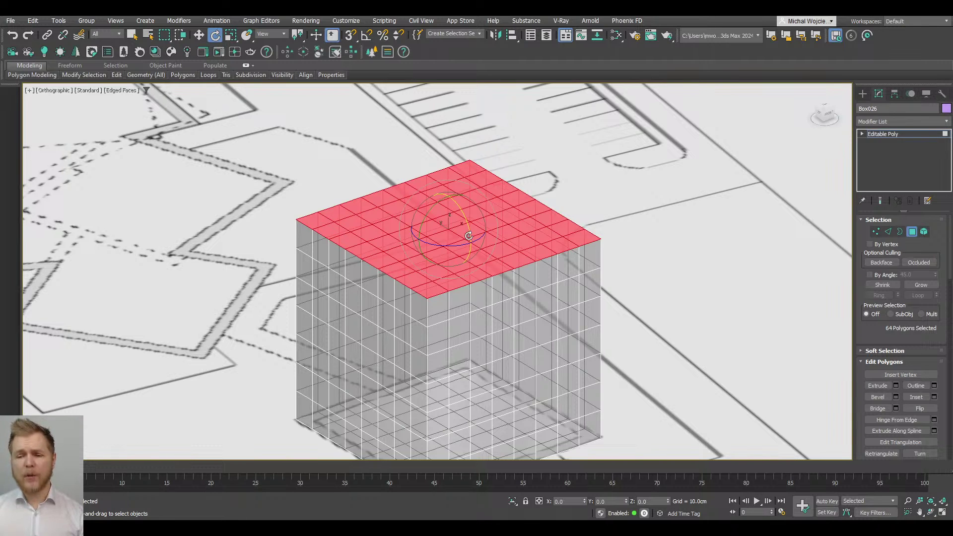
click(467, 231)
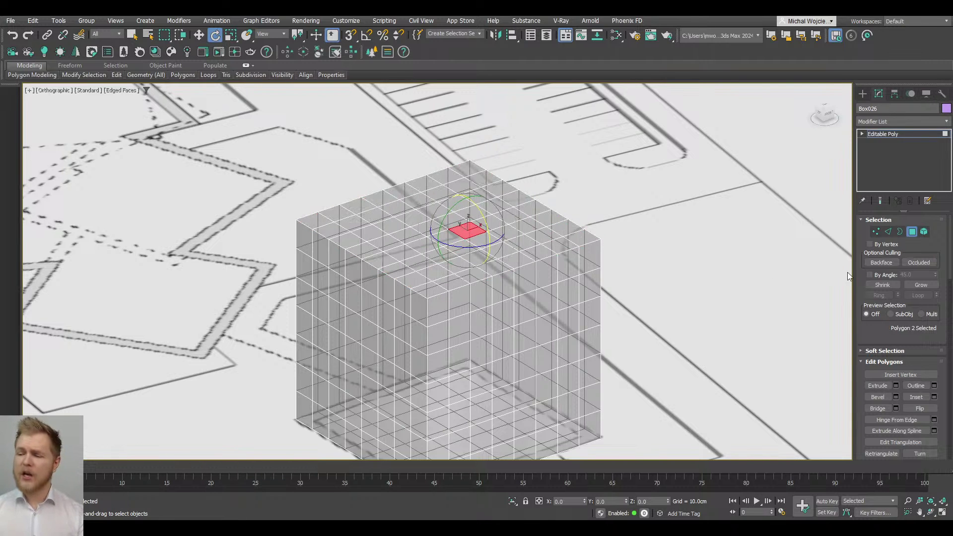
click(874, 274)
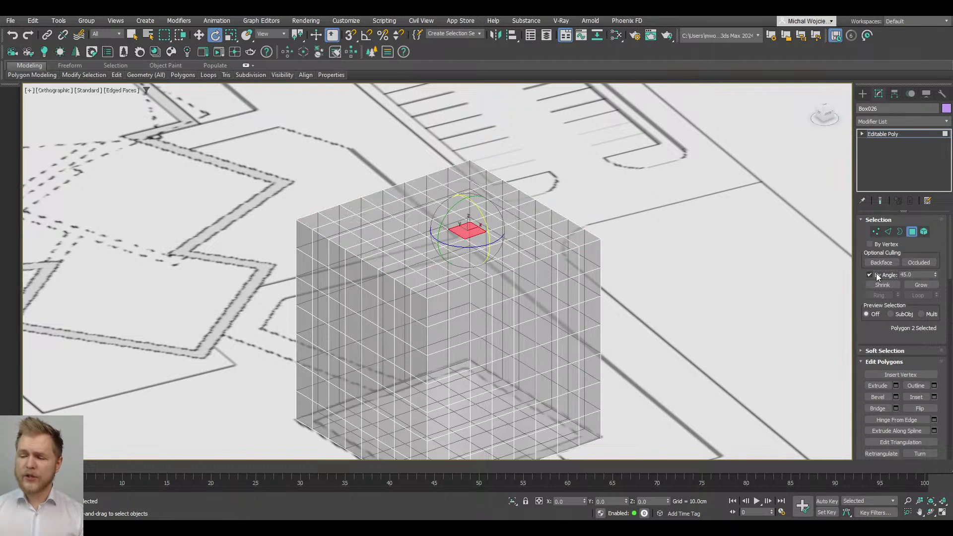
click(414, 207)
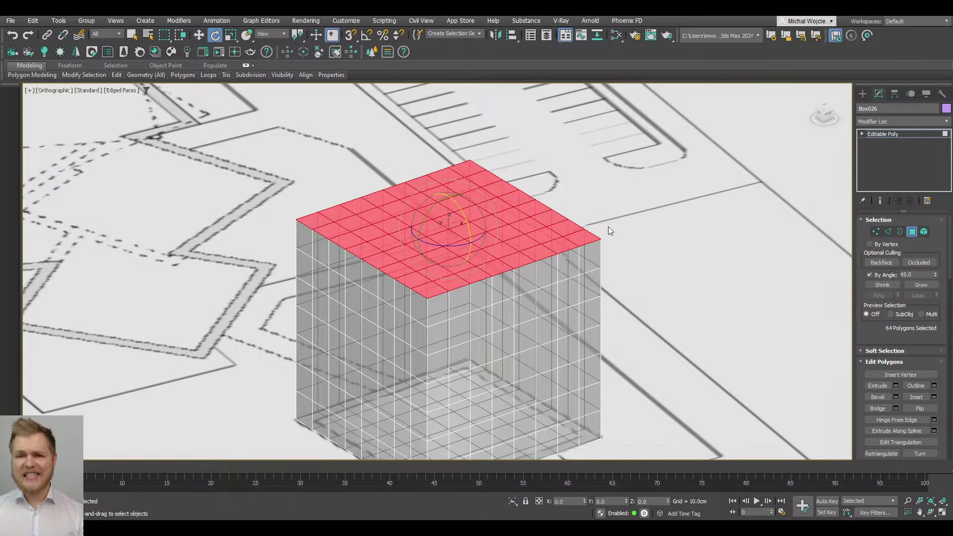
Step: Inset the selected top polygons as a group by 100 cm
click(936, 399)
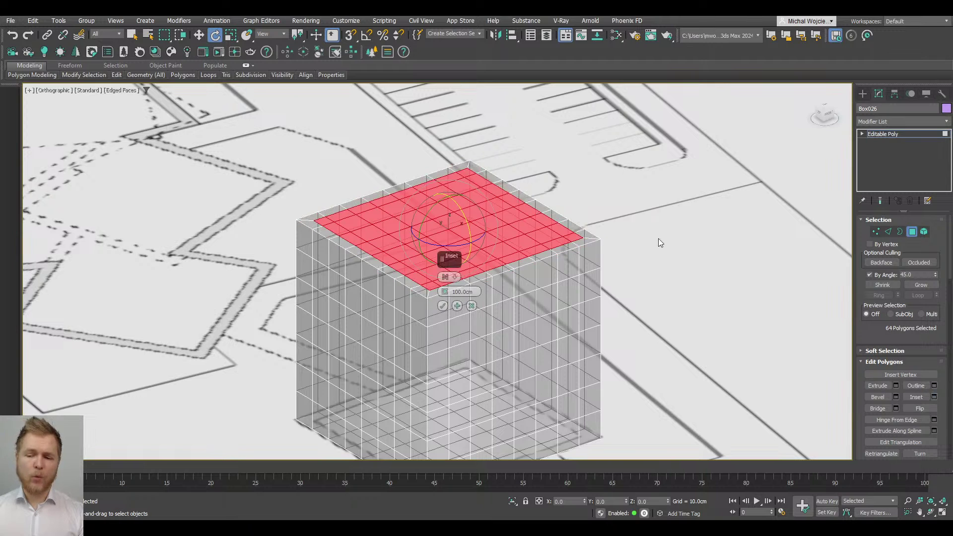
alt+middle_drag(658, 238, 651, 264)
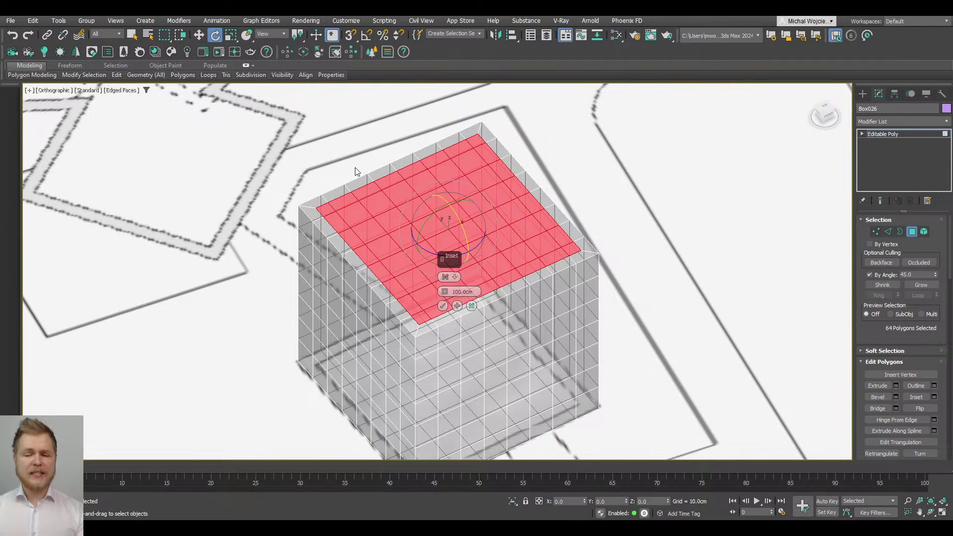
scroll(355, 172, up, 6)
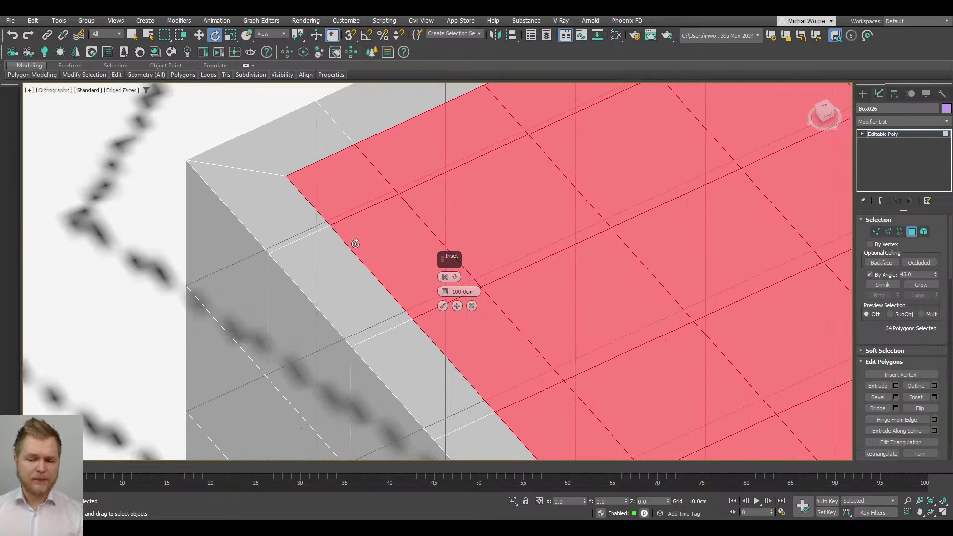
alt+middle_drag(307, 184, 305, 201)
scroll(304, 201, down, 7)
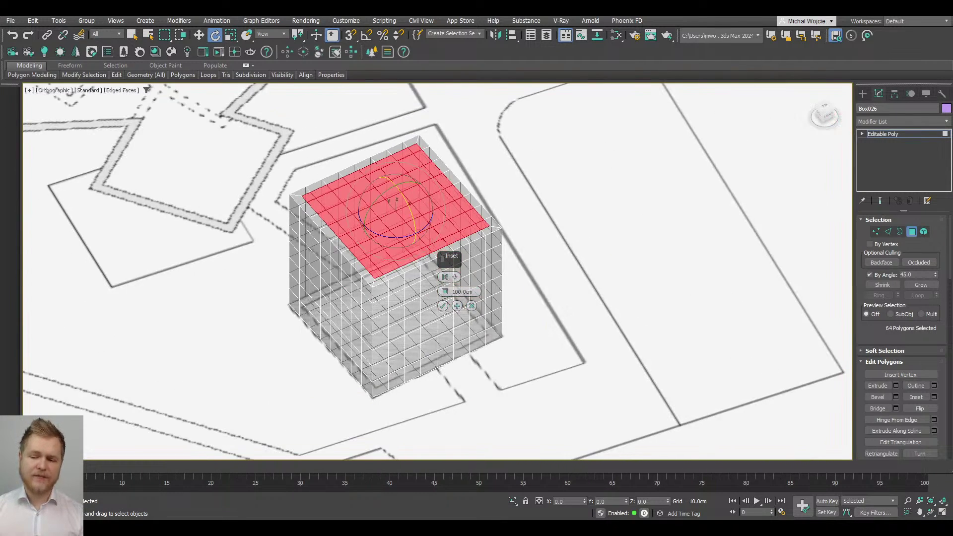
Step: Create a box beside the cube, about 1227 cm long, 996 cm wide and 1453 cm high
click(864, 93)
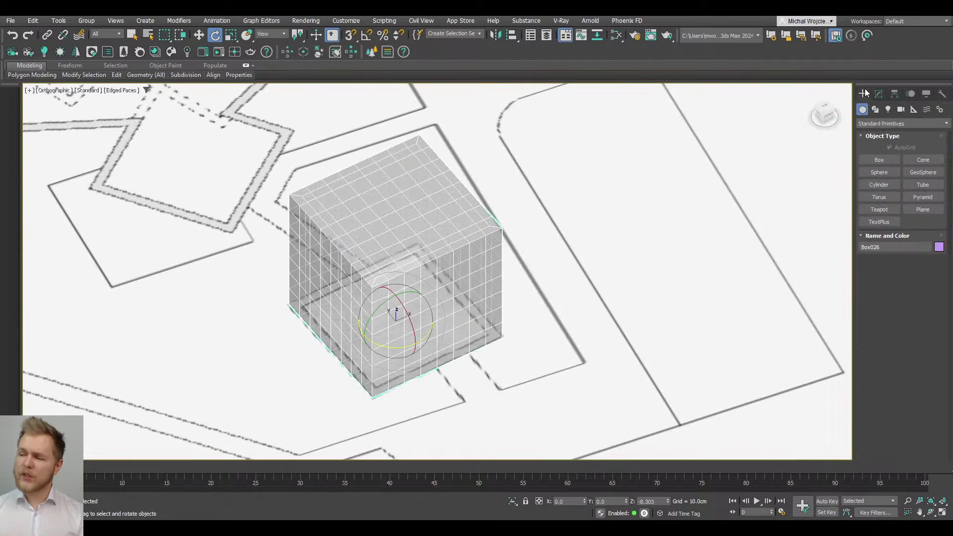
click(881, 163)
mouse_move(592, 280)
mouse_down()
mouse_move(609, 375)
mouse_move(576, 381)
mouse_up()
click(579, 290)
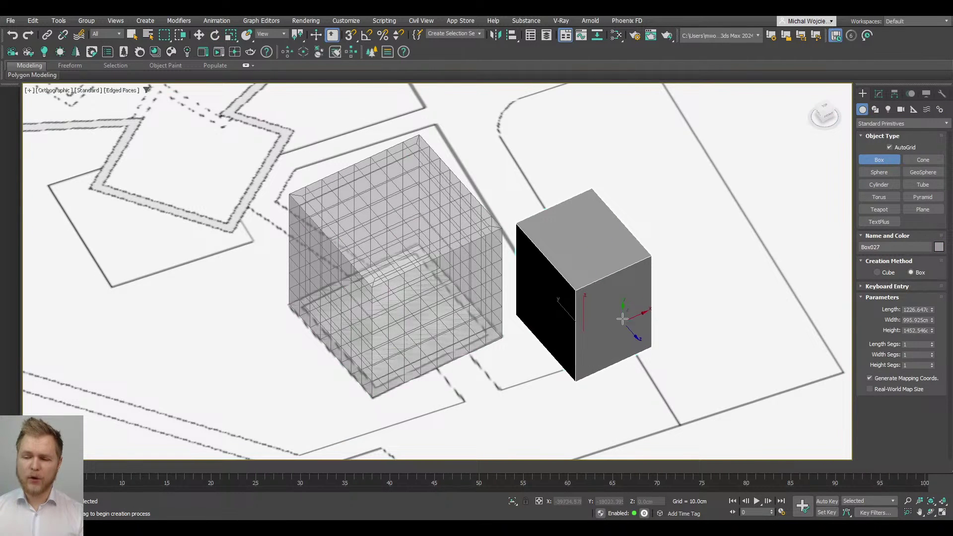
Step: Convert the new box to an Editable Poly
scroll(623, 318, up, 2)
key(e)
right_click(678, 193)
mouse_move(661, 318)
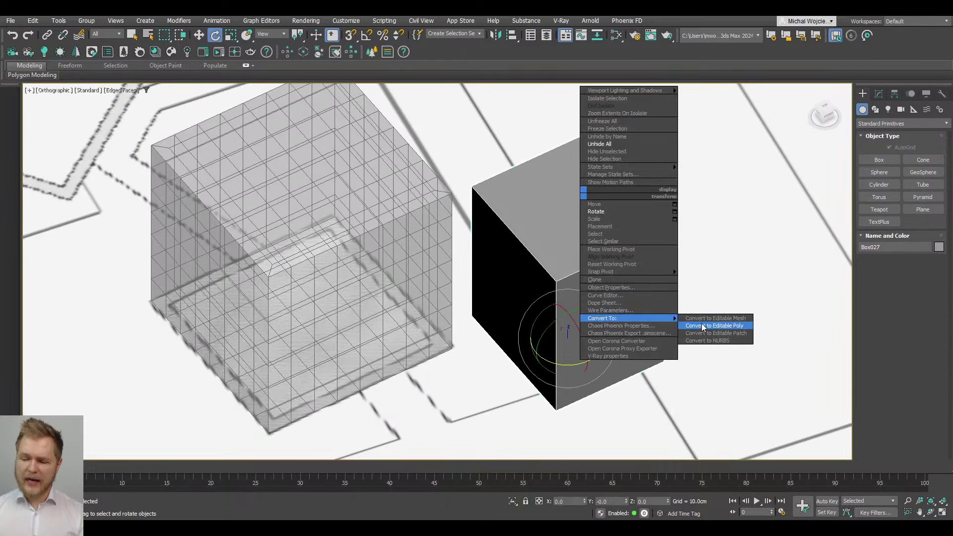
Step: Convert the plain box beside the gridded one to an editable poly and inset its top face
click(703, 326)
key(4)
click(569, 213)
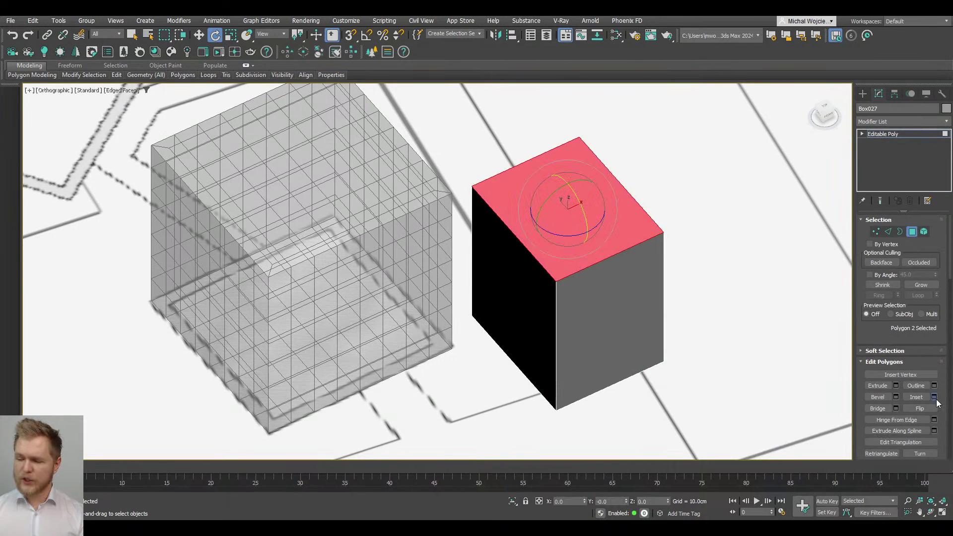
click(935, 399)
drag(445, 292, 445, 263)
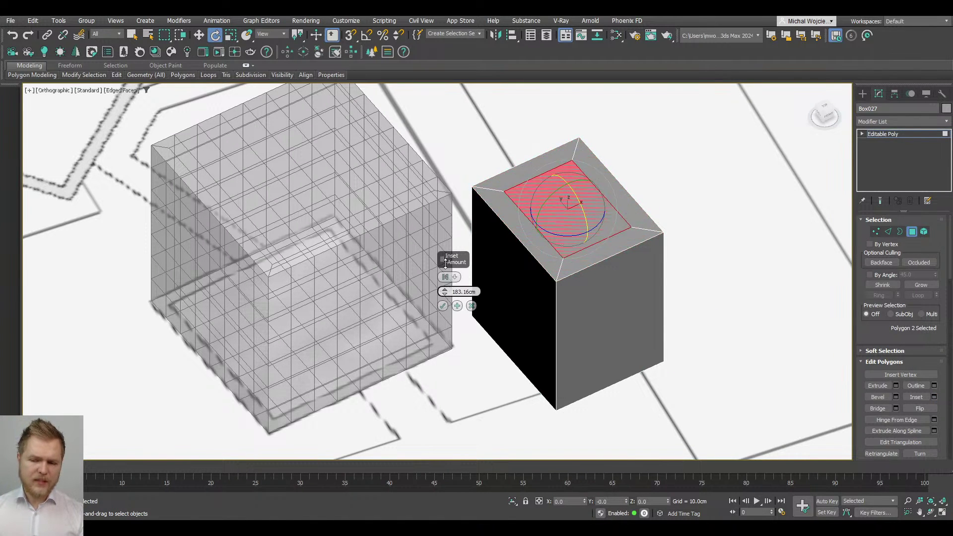
click(442, 306)
Step: Connect the ring of edges across the plain box's inset top and sides with 7 segments
key(2)
click(534, 237)
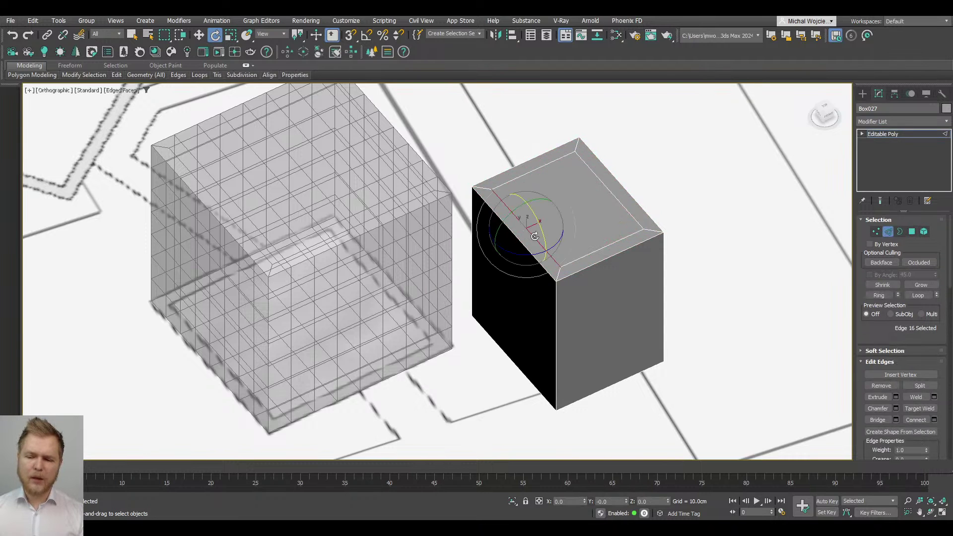
click(883, 295)
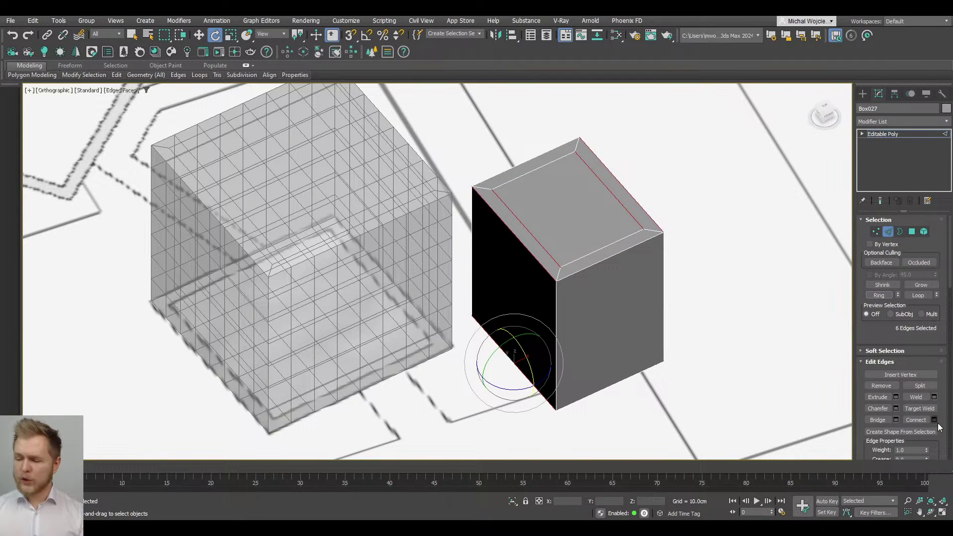
click(916, 420)
drag(445, 278, 444, 263)
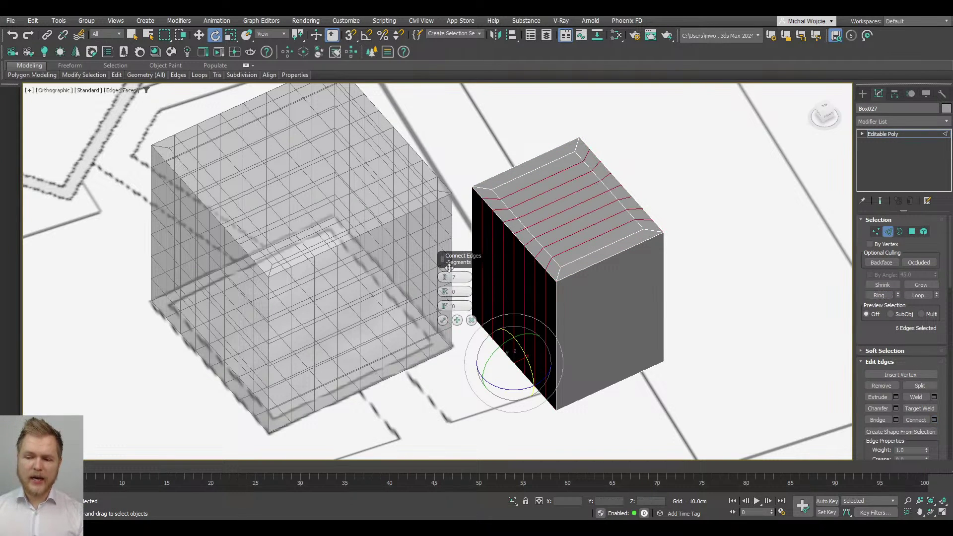
click(442, 320)
alt+middle_drag(548, 186, 538, 232)
scroll(538, 232, up, 4)
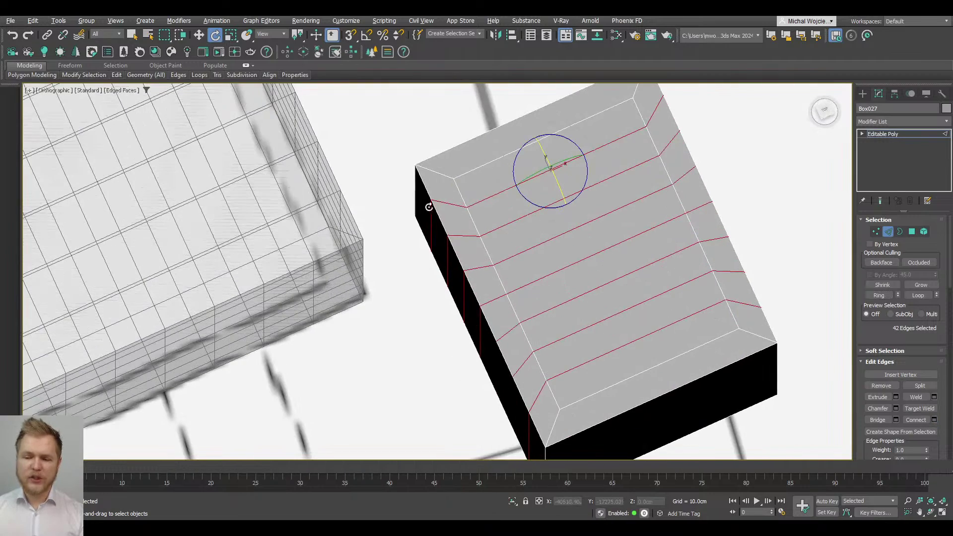
scroll(463, 226, down, 5)
alt+middle_drag(463, 227, 467, 187)
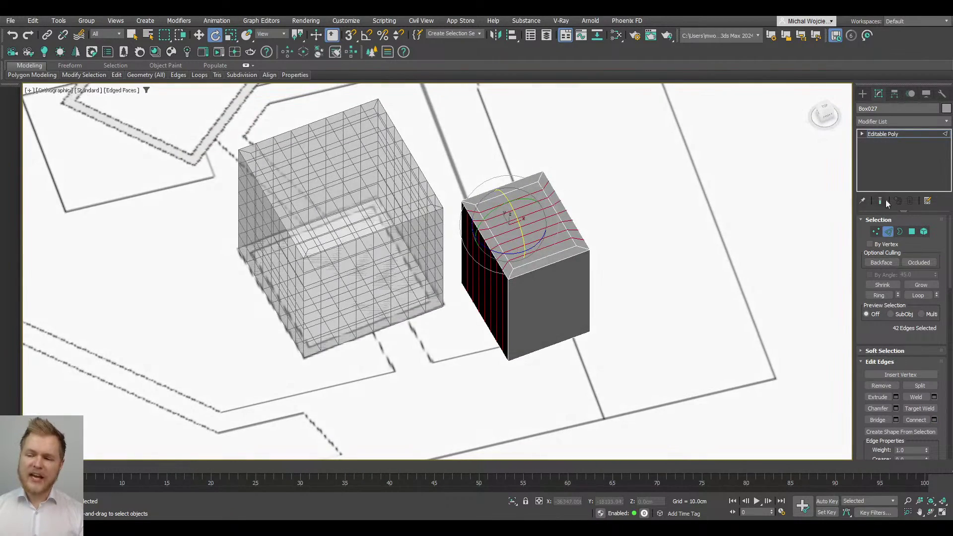
Step: Delete the whole plain box and select the remaining gridded see-through box
click(912, 134)
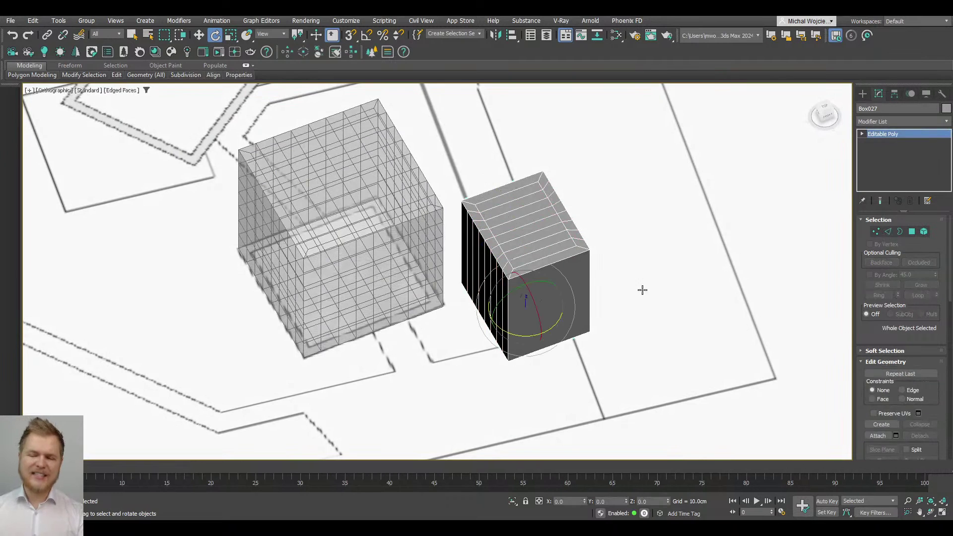
key(Delete)
middle_drag(362, 182, 470, 222)
click(470, 222)
Step: Compare the selected box in wireframe and shaded display, leaving it shaded without edges
key(F3)
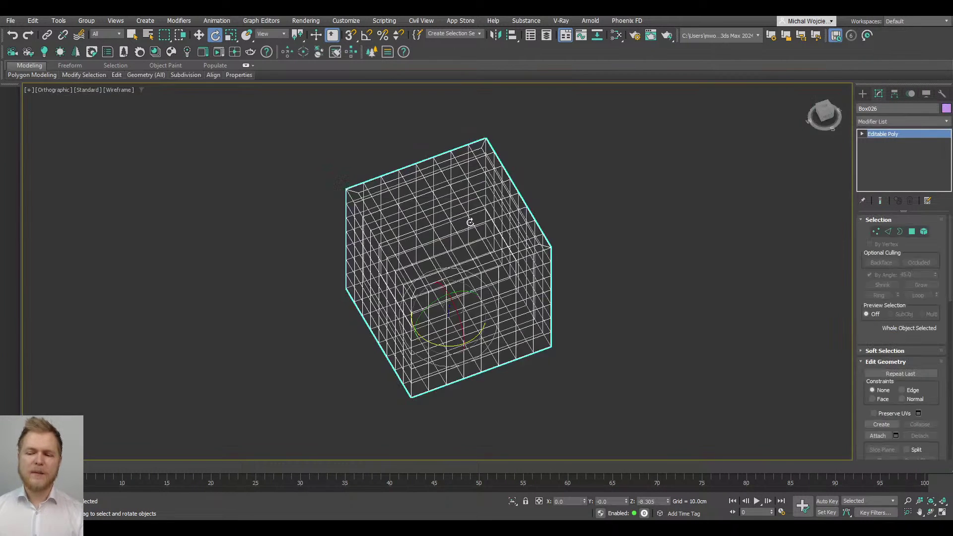
key(F3)
key(F4)
key(F3)
key(F3)
key(F4)
key(F4)
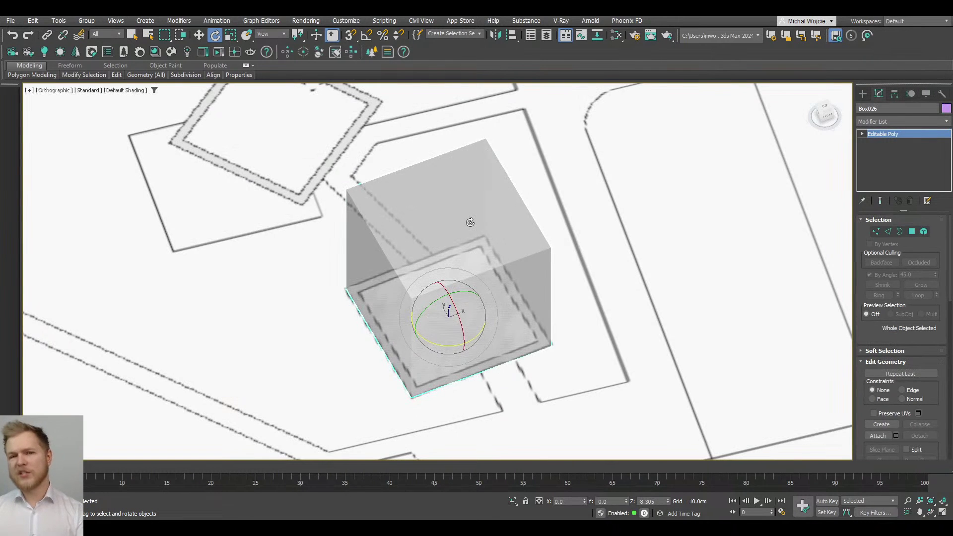
Step: Select the polygons inside the box's top border and lower them to a Z position of about 1494 cm
key(4)
click(470, 223)
mouse_move(470, 223)
alt+middle_down()
mouse_move(452, 218)
mouse_move(459, 214)
alt+middle_up()
scroll(451, 216, up, 2)
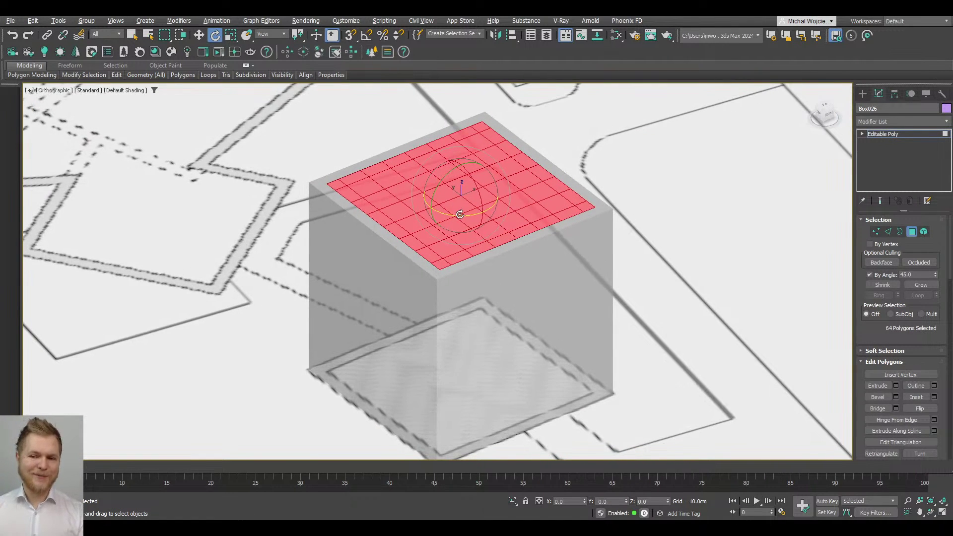
scroll(460, 215, up, 2)
key(w)
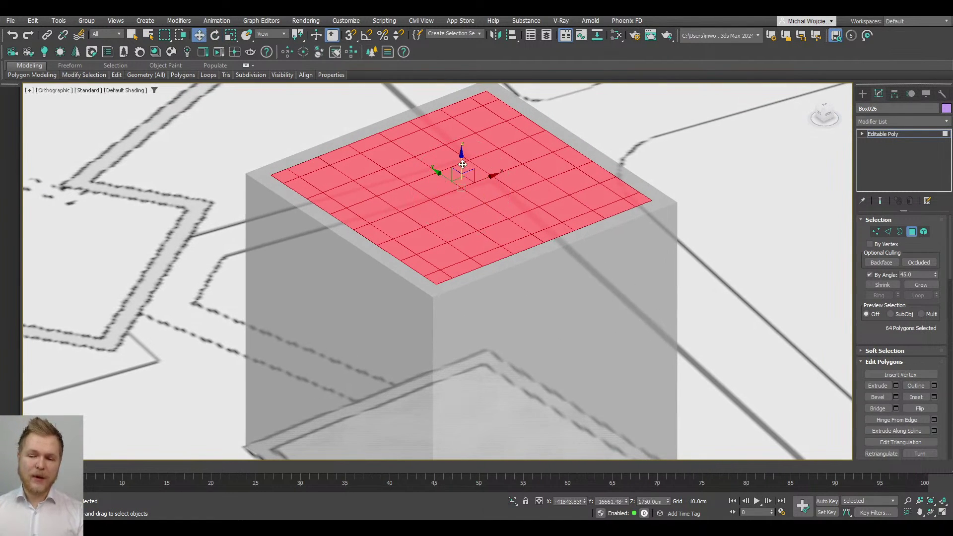
drag(459, 163, 462, 201)
Step: Show edged faces, turn off the see-through display, and raise the recessed roof polygons to about Z 1644 cm
key(F4)
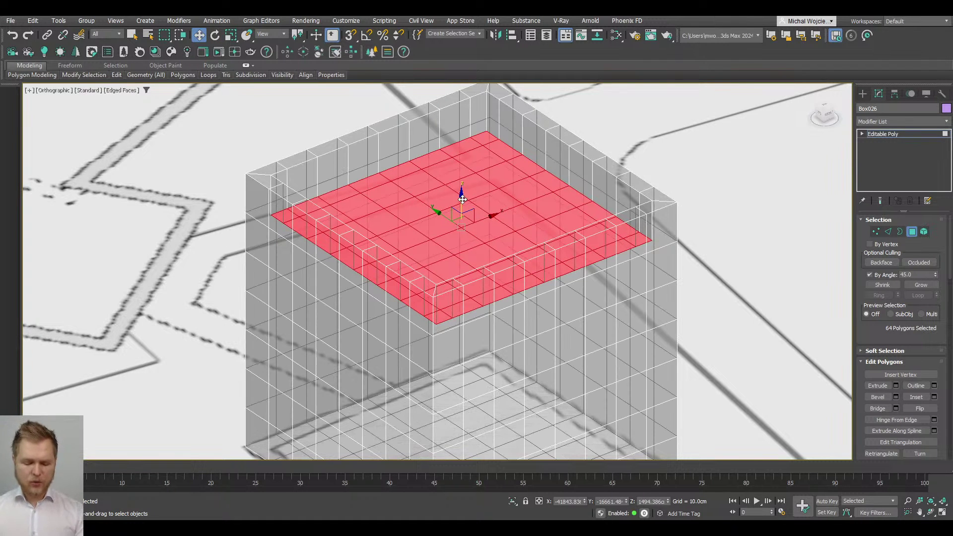
key(alt+x)
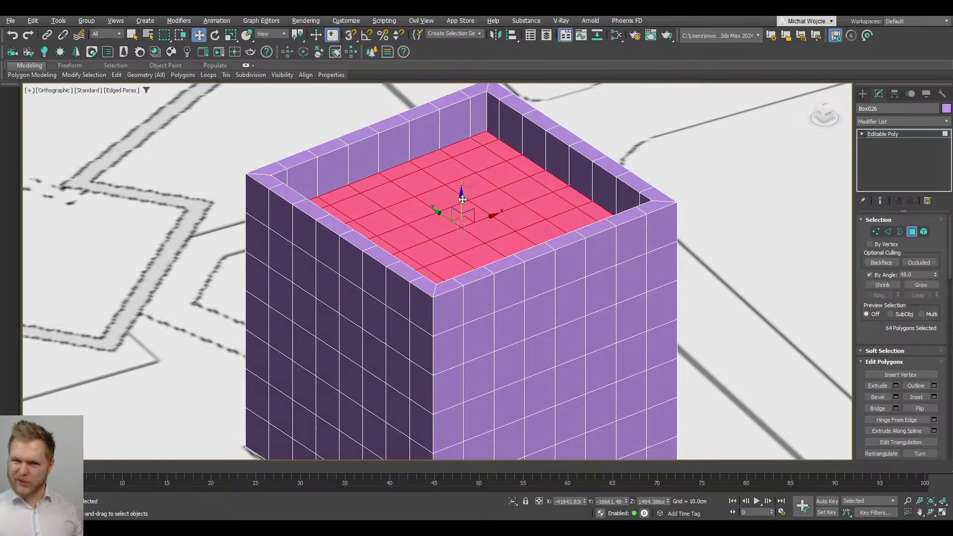
drag(463, 199, 468, 174)
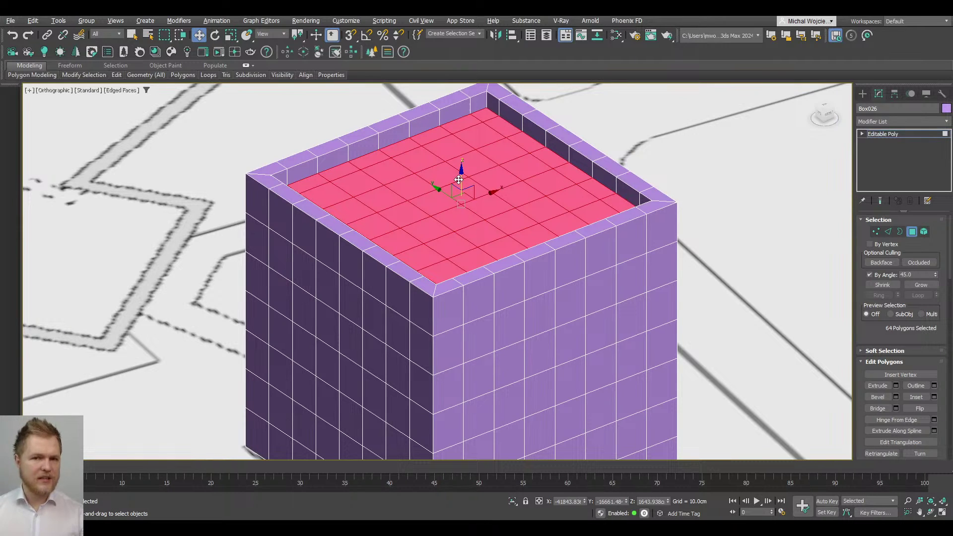
click(896, 386)
click(457, 305)
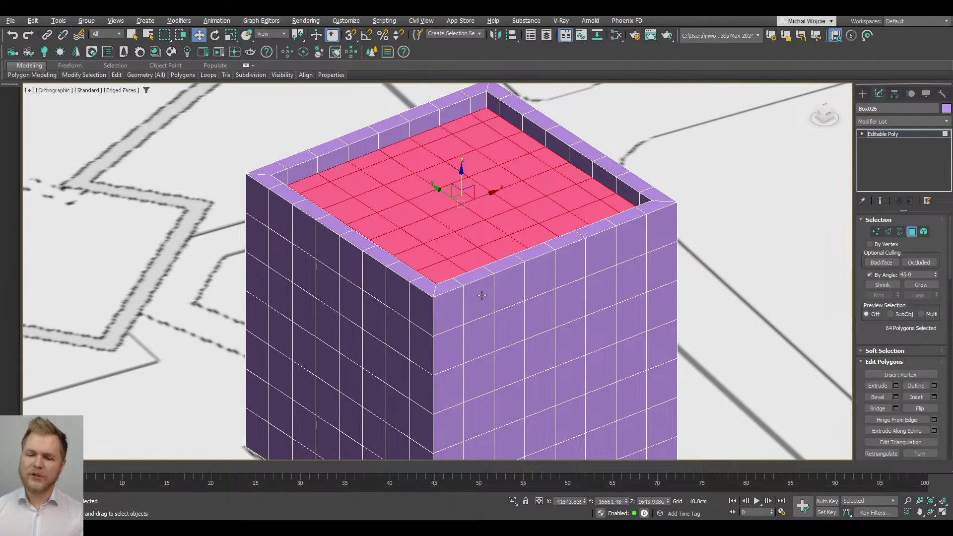
Step: Snap the recessed roof polygons down to about Z 1500 cm, turn snapping off, and raise them to about Z 1569 cm
key(s)
drag(461, 203, 251, 211)
scroll(400, 191, down, 3)
key(s)
scroll(403, 196, up, 3)
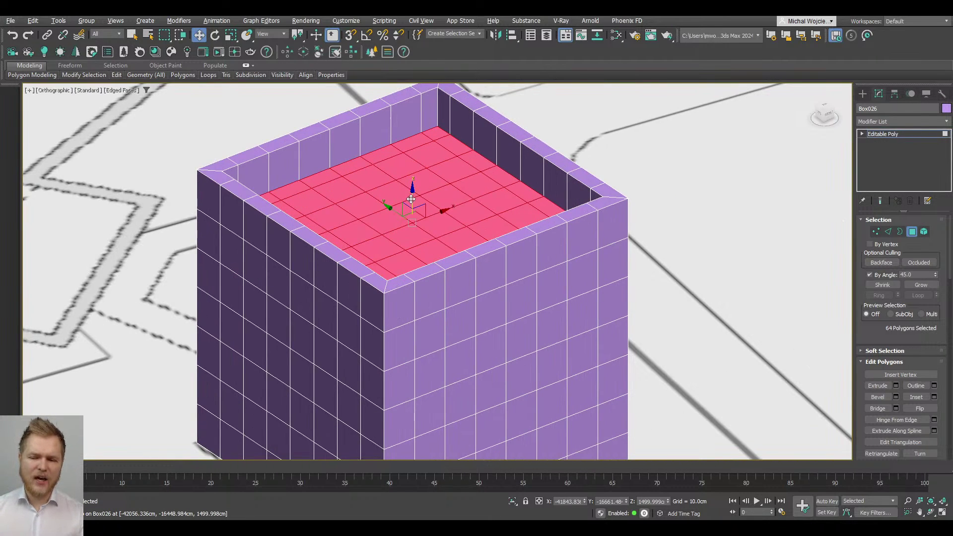
drag(412, 198, 417, 181)
alt+middle_drag(607, 240, 621, 244)
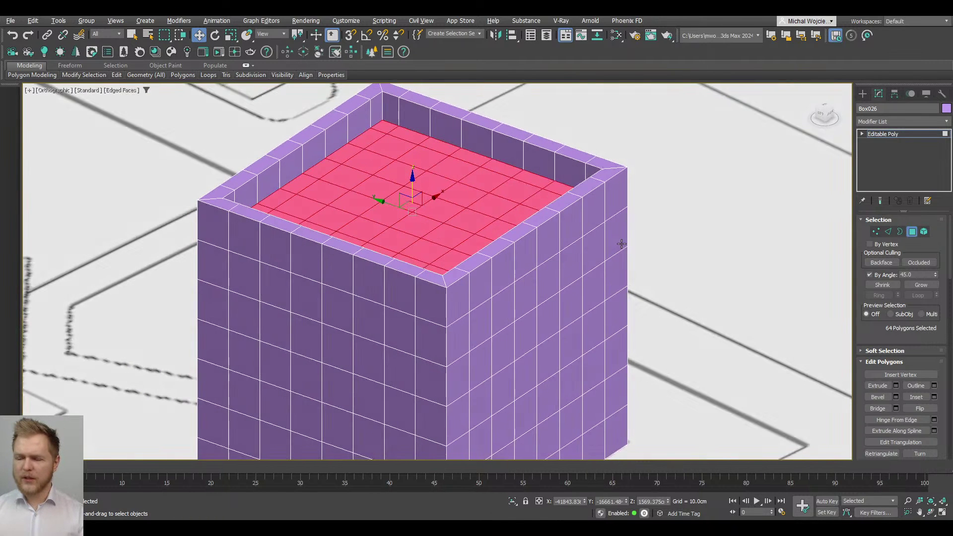
Step: Grow the selection to include the recess's inner walls and detach these polygons from the box
click(920, 285)
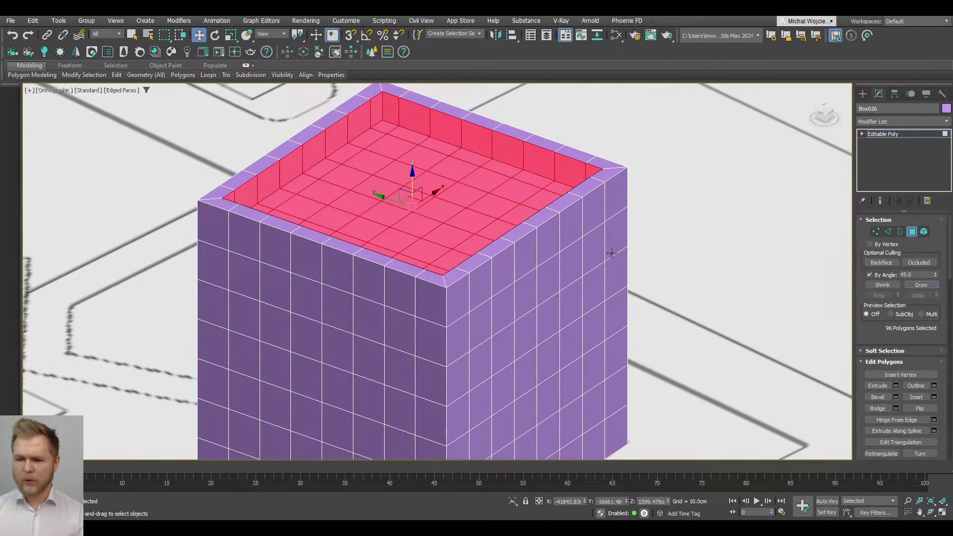
alt+middle_drag(526, 219, 541, 226)
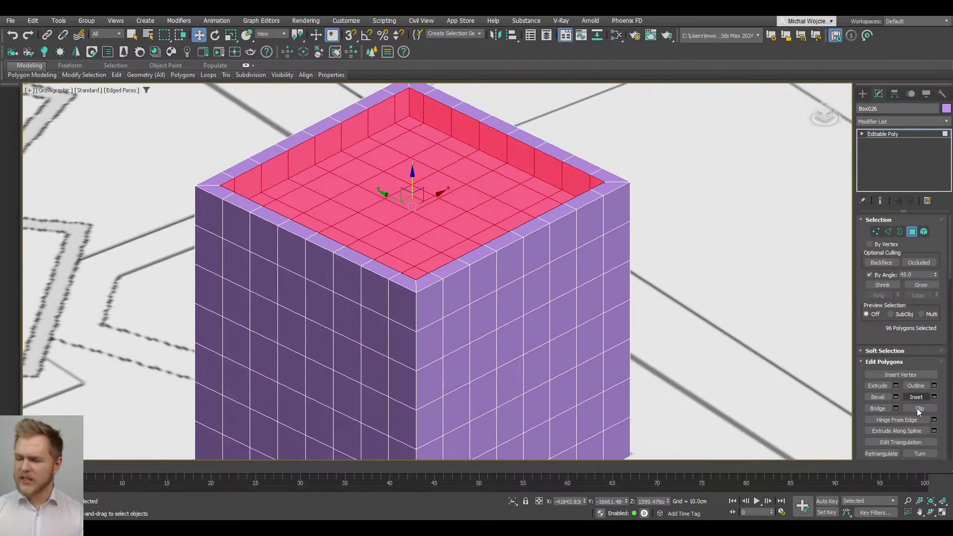
scroll(935, 388, down, 5)
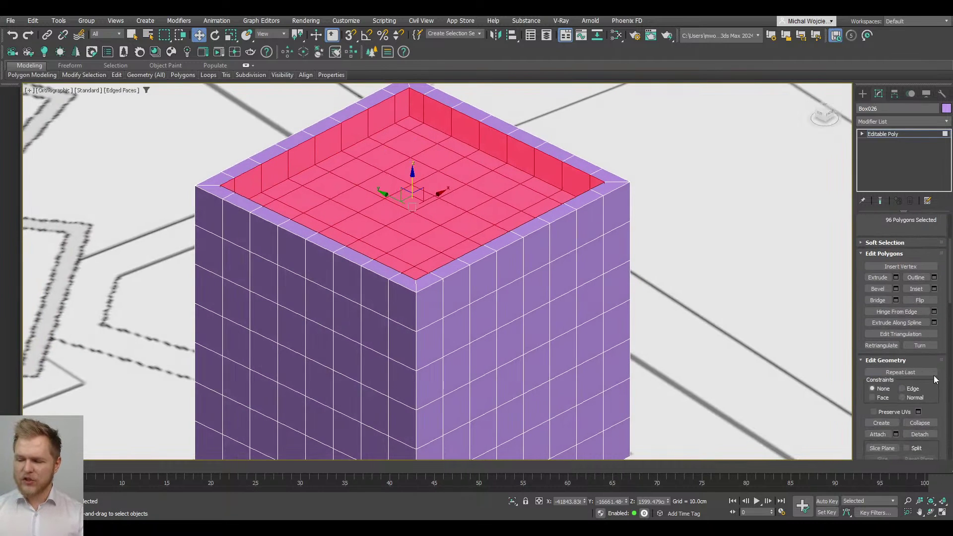
click(924, 434)
click(517, 271)
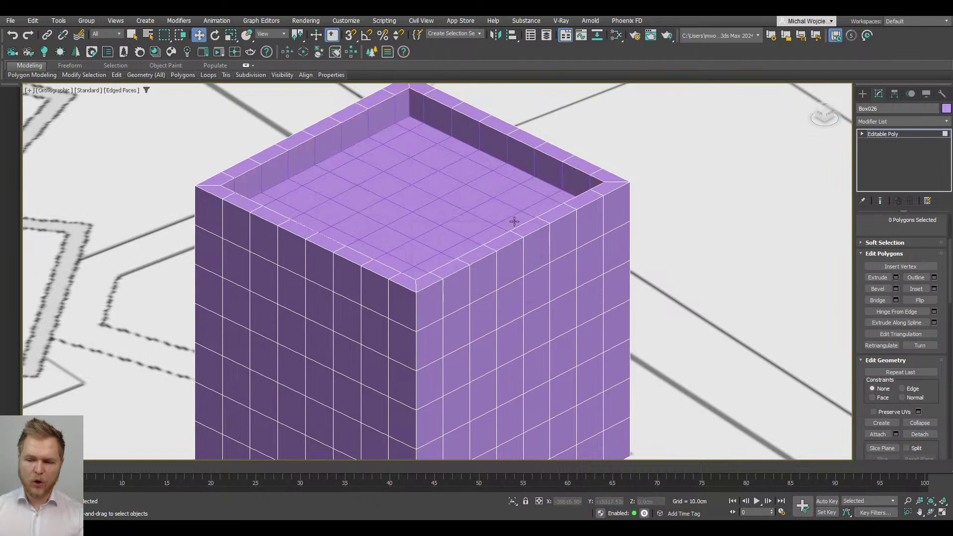
scroll(519, 212, down, 4)
alt+middle_drag(518, 212, 472, 184)
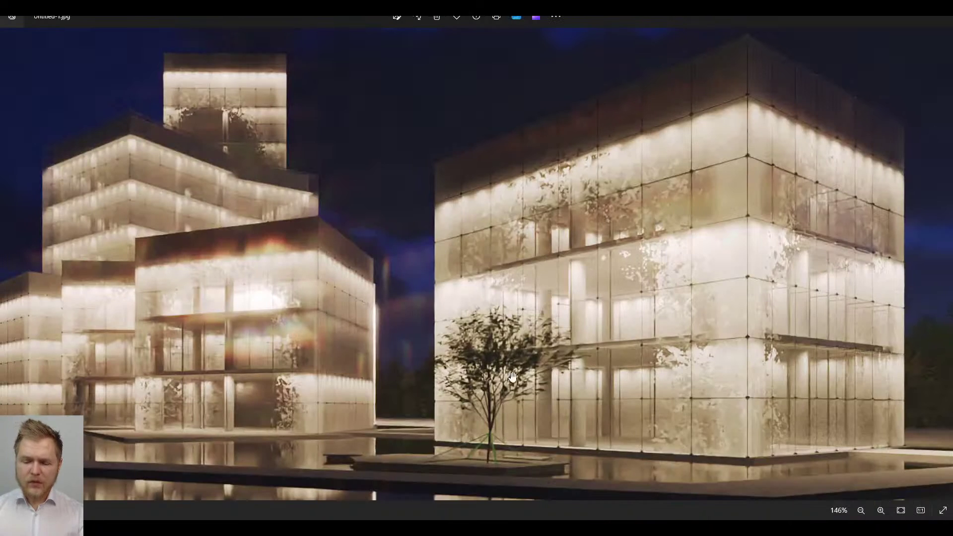
Step: Examine the façade panel grid, joints and floor edges in the reference render of the glass buildings
scroll(507, 255, up, 5)
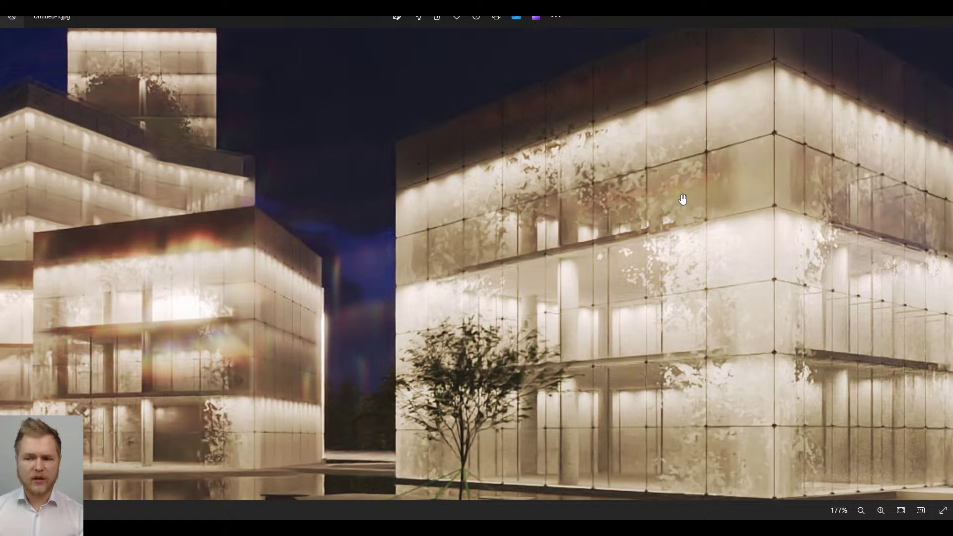
scroll(649, 224, down, 3)
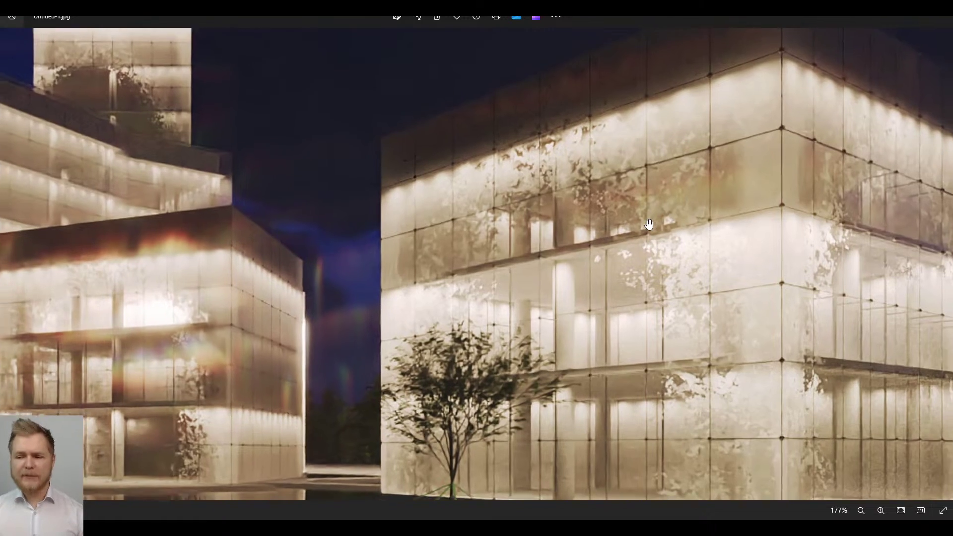
scroll(603, 282, up, 5)
scroll(604, 282, down, 2)
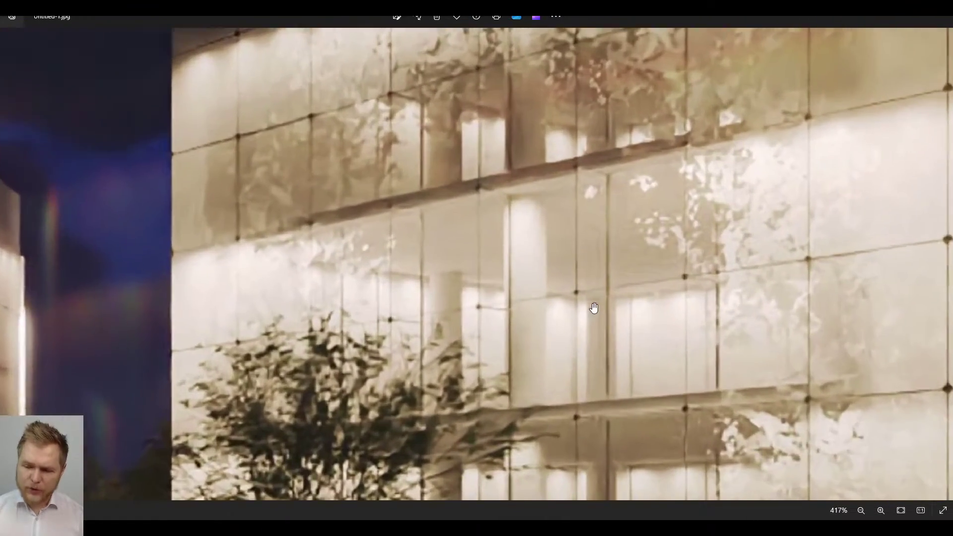
scroll(558, 300, up, 5)
scroll(567, 283, down, 5)
scroll(569, 284, down, 3)
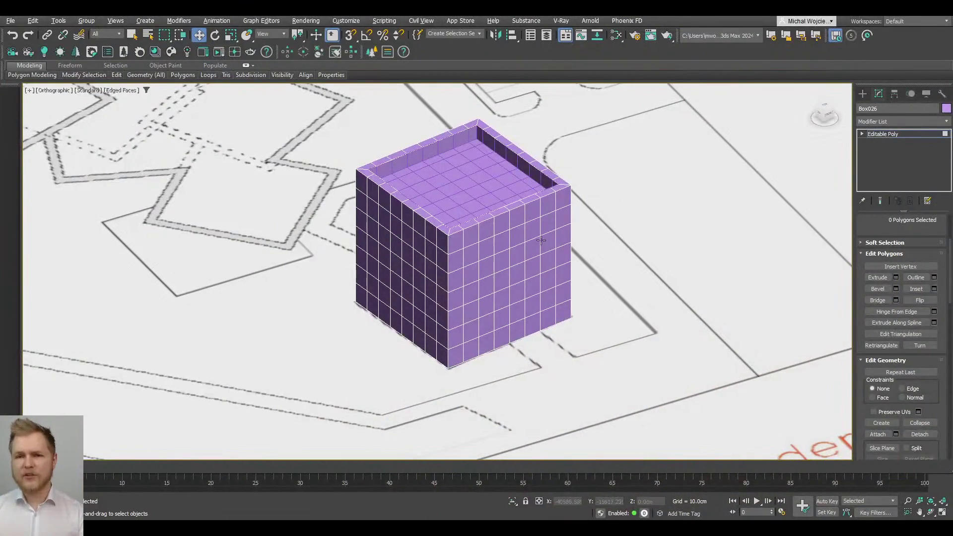
Step: Return to whole-object level on the box and clone it in place as an independent copy
click(880, 135)
scroll(457, 258, up, 4)
scroll(457, 258, down, 4)
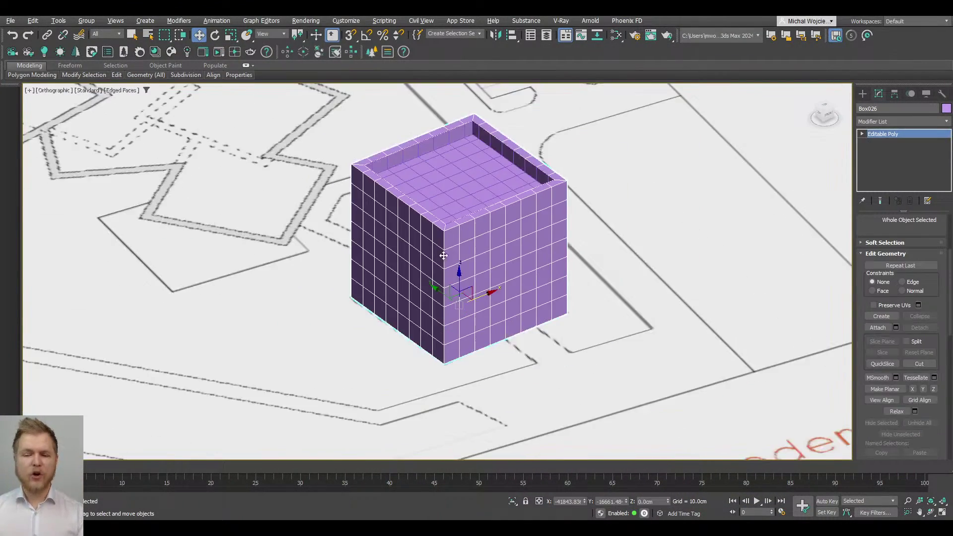
scroll(457, 259, up, 4)
scroll(453, 219, down, 2)
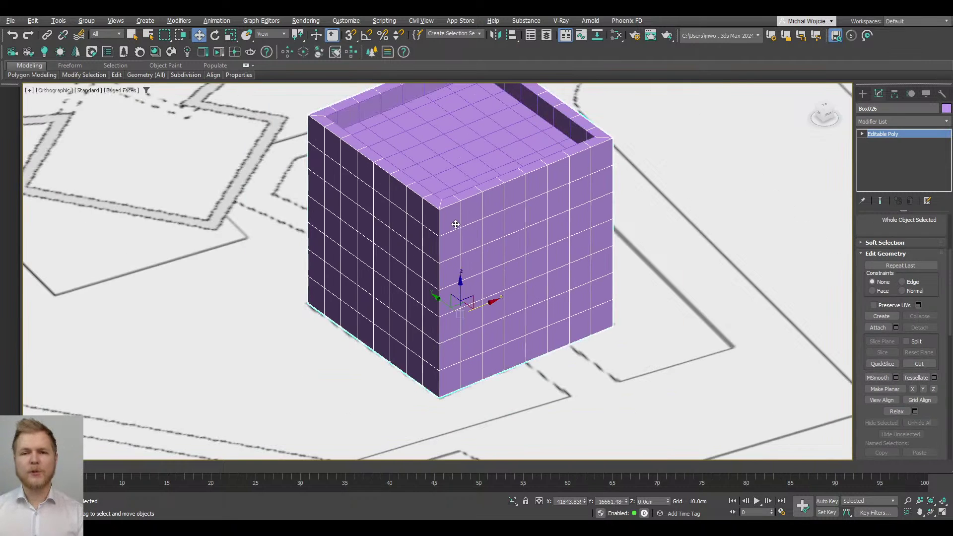
middle_drag(453, 219, 465, 266)
key(ctrl+v)
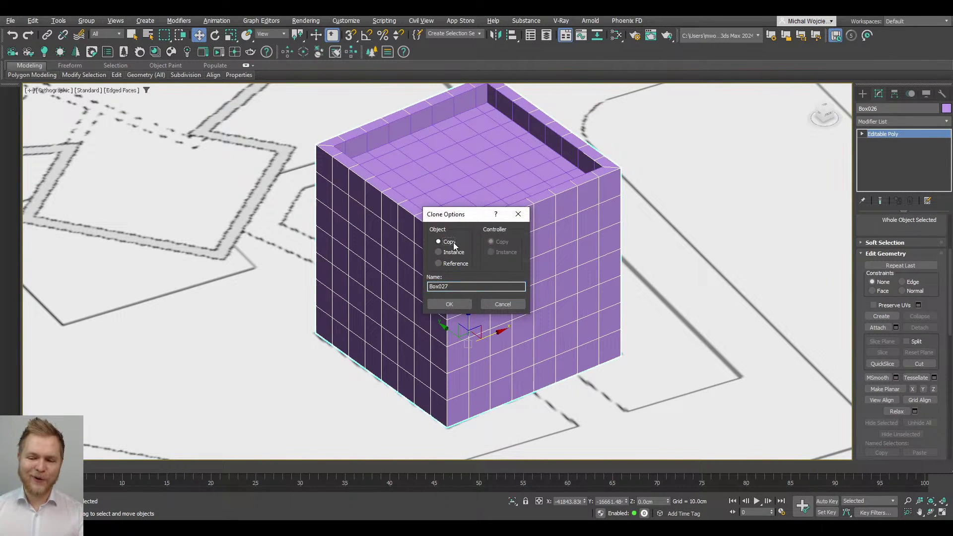
click(449, 304)
Step: Apply the Lattice modifier to the copied box, hide edged faces, and inspect its struts and joints up close
click(899, 121)
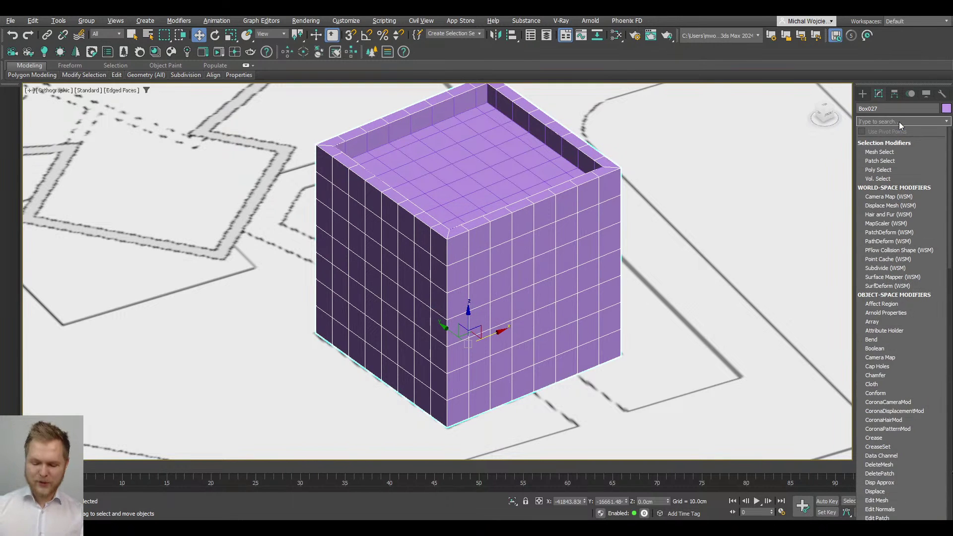
text(l)
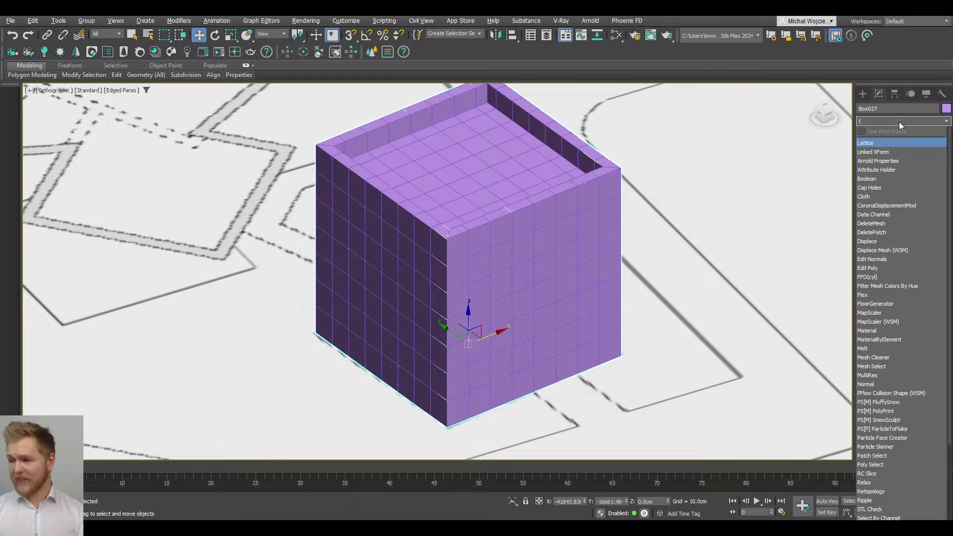
key(Return)
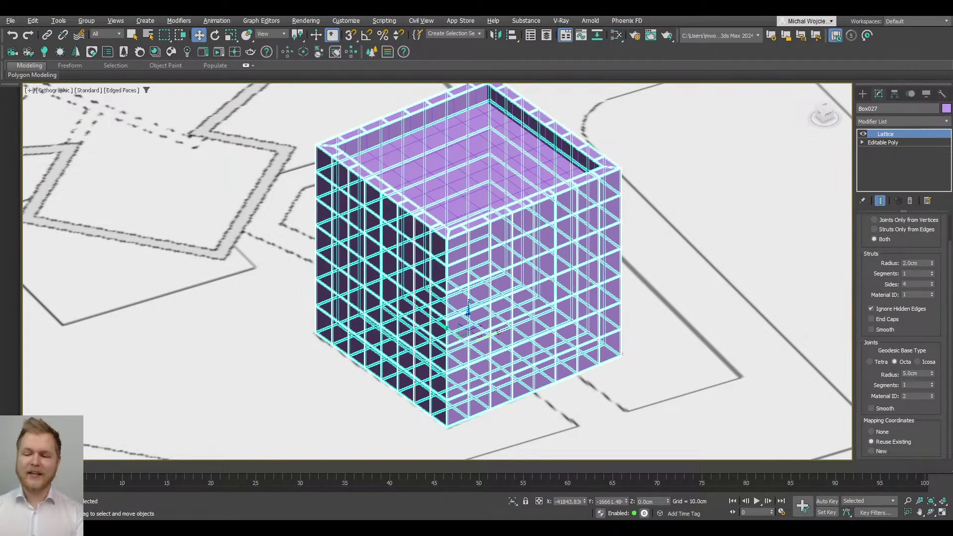
key(F4)
scroll(454, 249, up, 10)
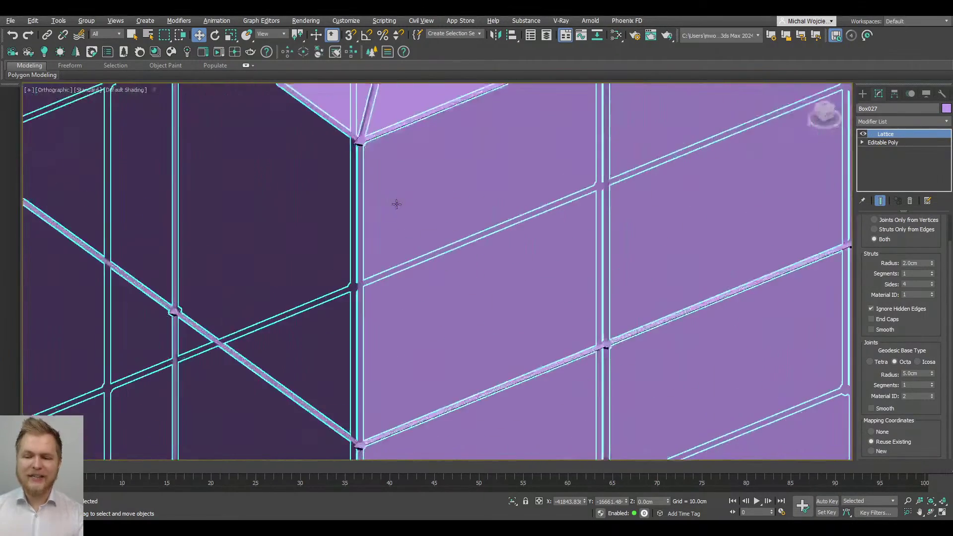
scroll(428, 183, down, 10)
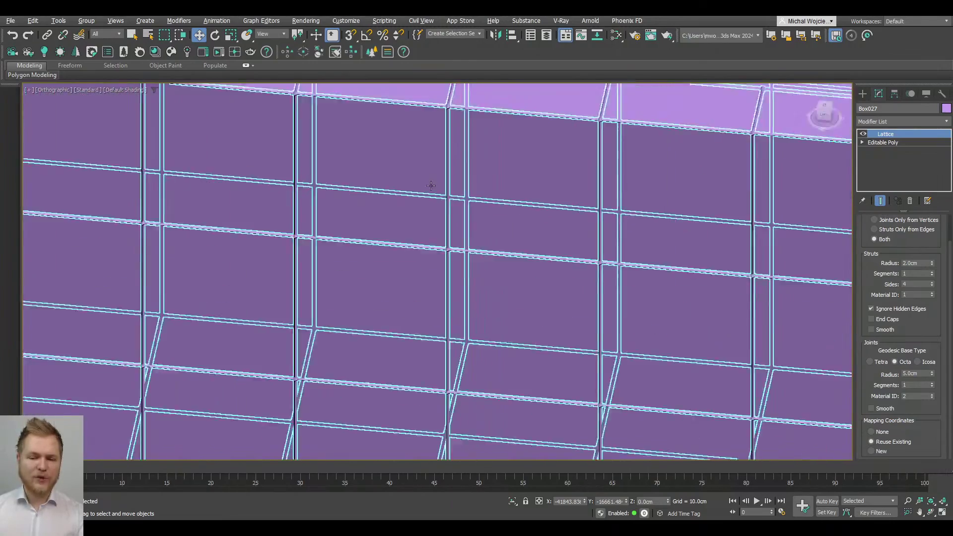
Step: Isolate the lattice copy of the box and turn edged faces back on
scroll(442, 205, down, 15)
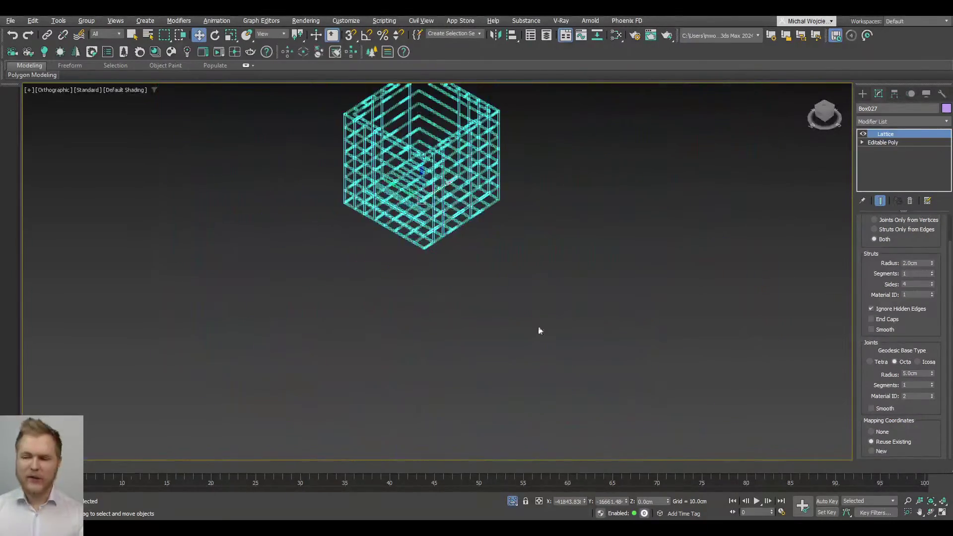
middle_drag(424, 189, 446, 262)
key(F4)
alt+middle_drag(495, 294, 473, 289)
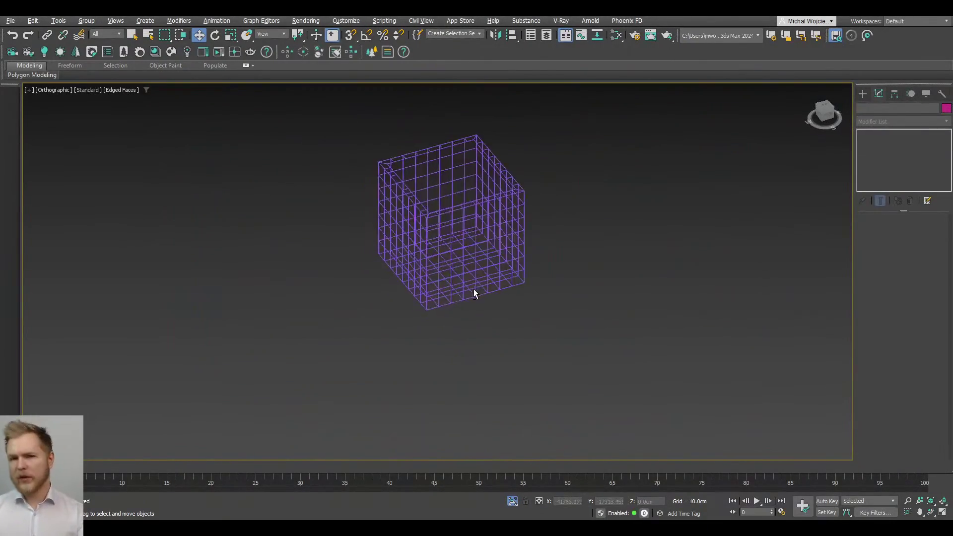
scroll(428, 233, up, 5)
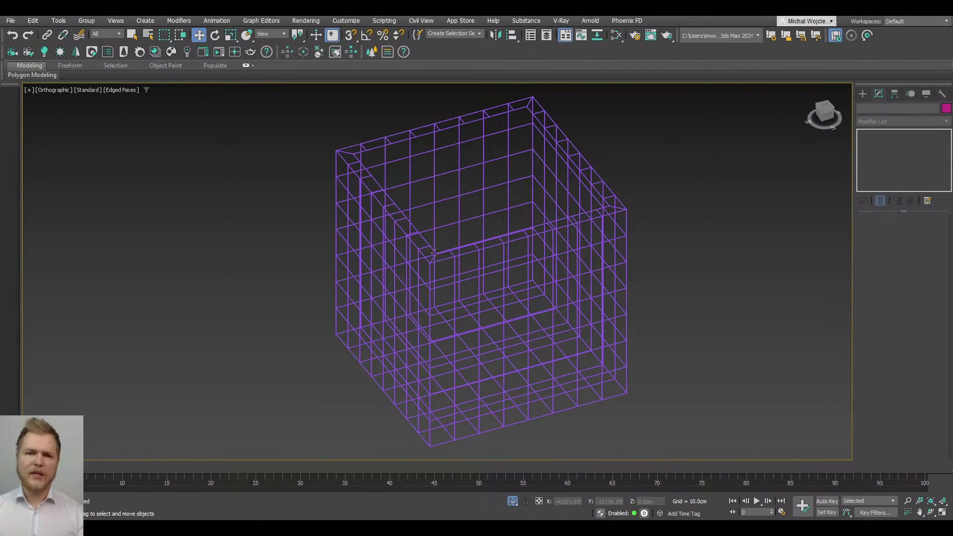
scroll(458, 281, up, 4)
middle_drag(474, 277, 438, 286)
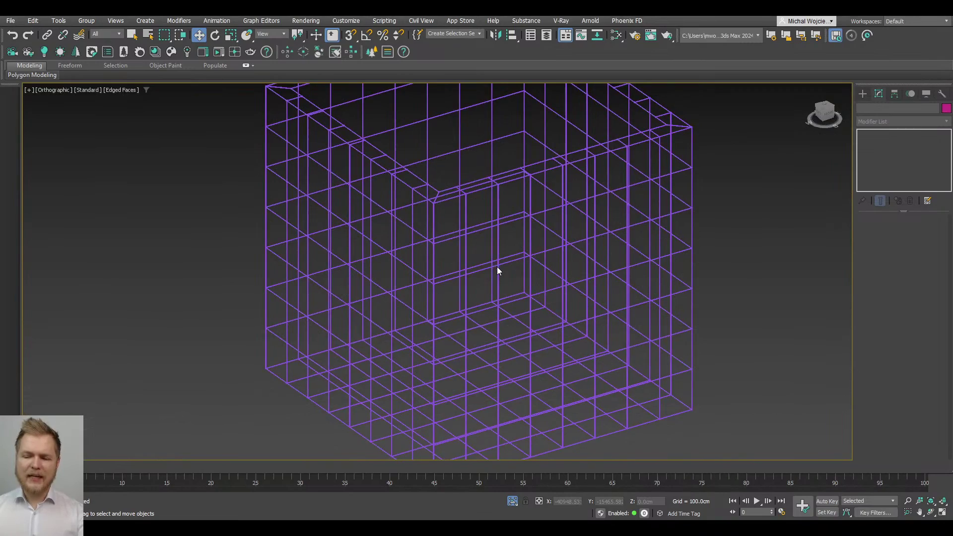
Step: Inspect a corner joint of the lattice up close and limit the lattice geometry to Joints Only from Vertices
click(497, 267)
scroll(496, 267, up, 6)
scroll(370, 296, up, 5)
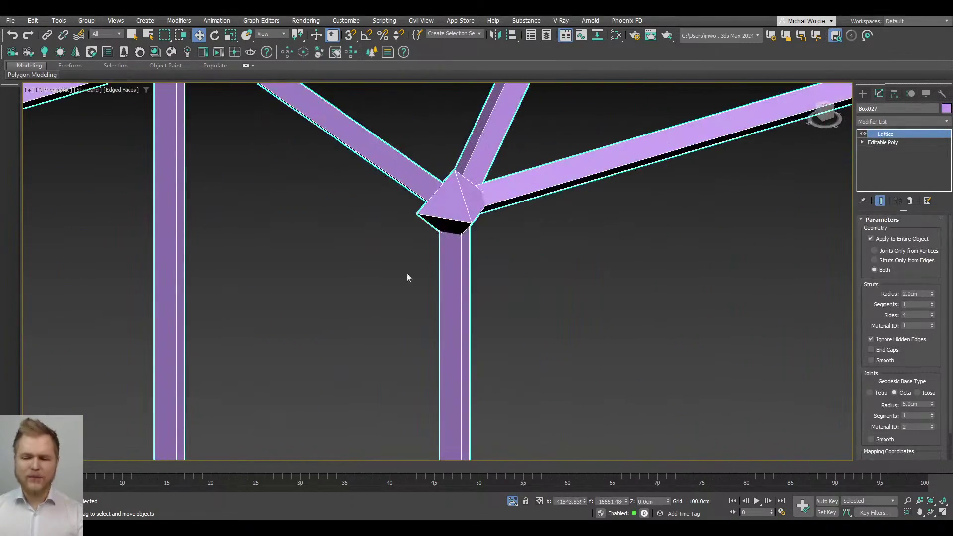
scroll(445, 211, down, 4)
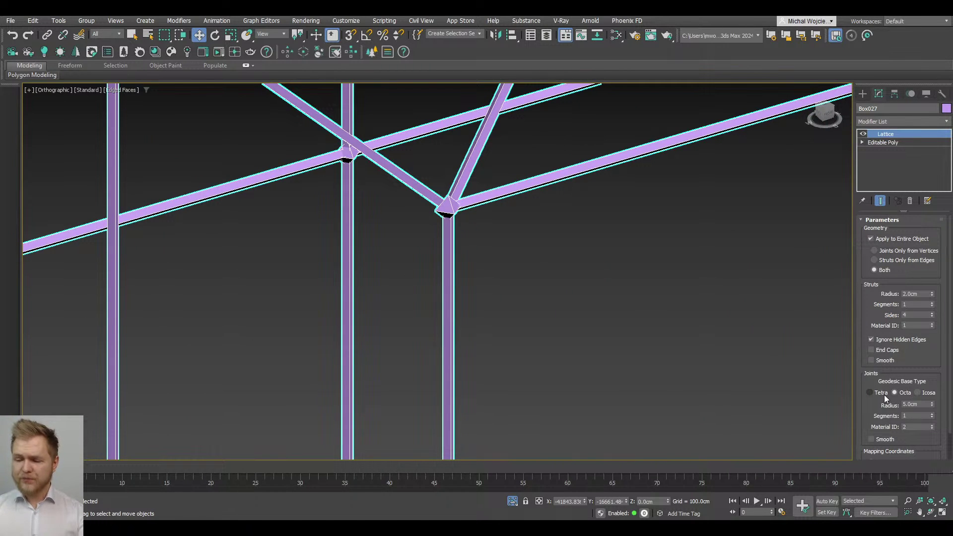
click(896, 253)
scroll(383, 197, down, 10)
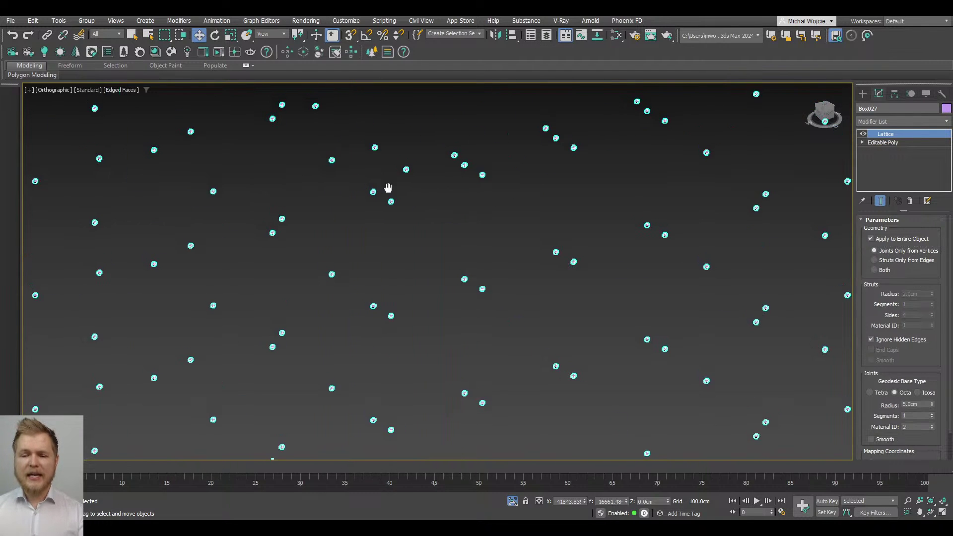
scroll(390, 196, up, 10)
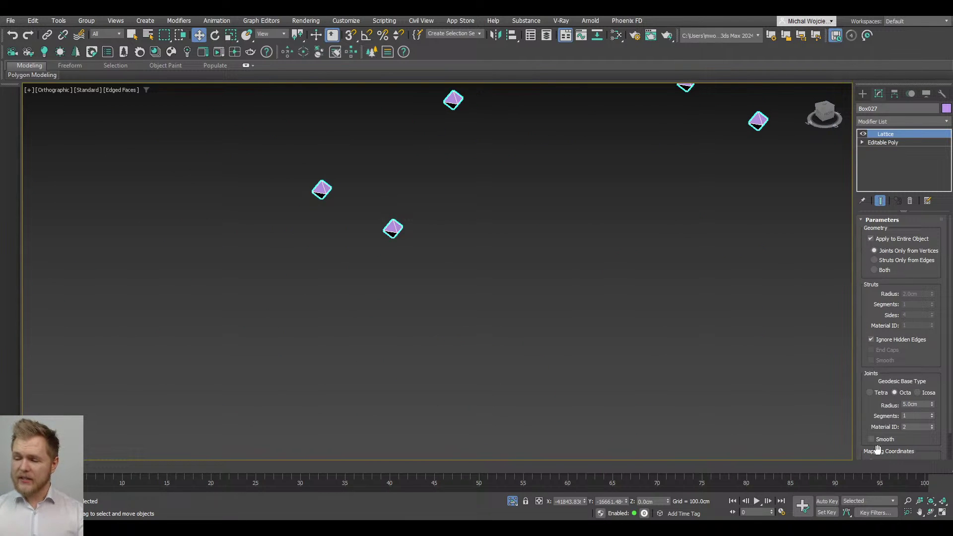
Step: Give the lattice joints 4 segments, enable their smoothing, and set their radius to 8 cm
click(932, 414)
click(931, 414)
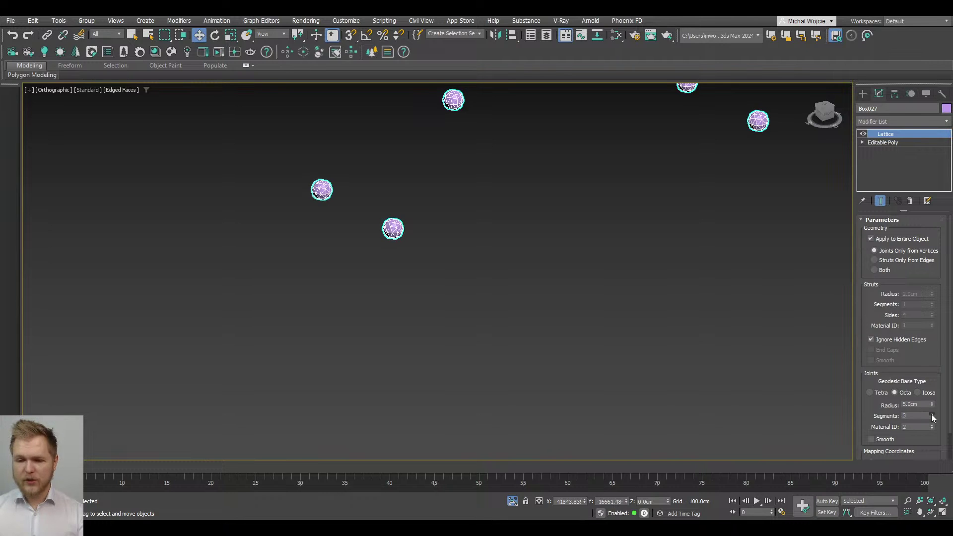
click(931, 414)
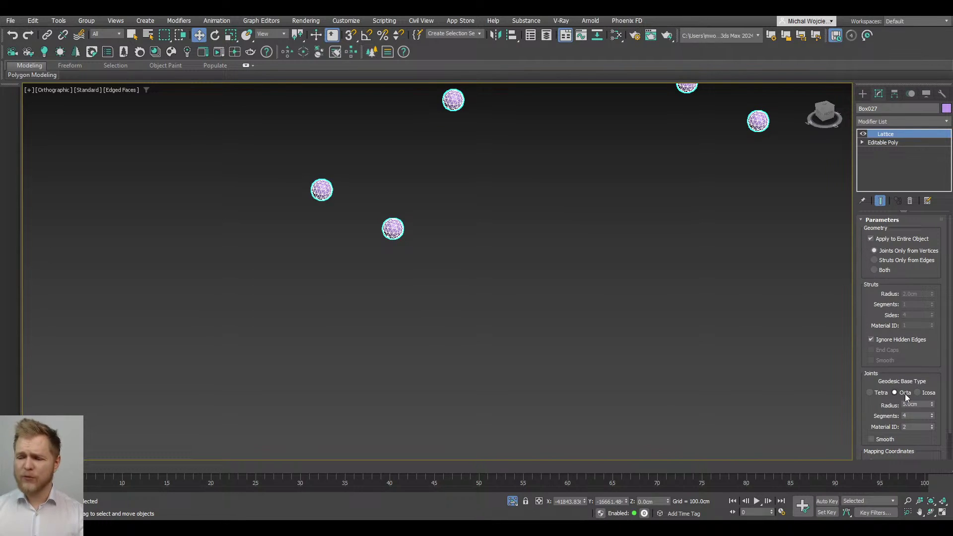
click(883, 440)
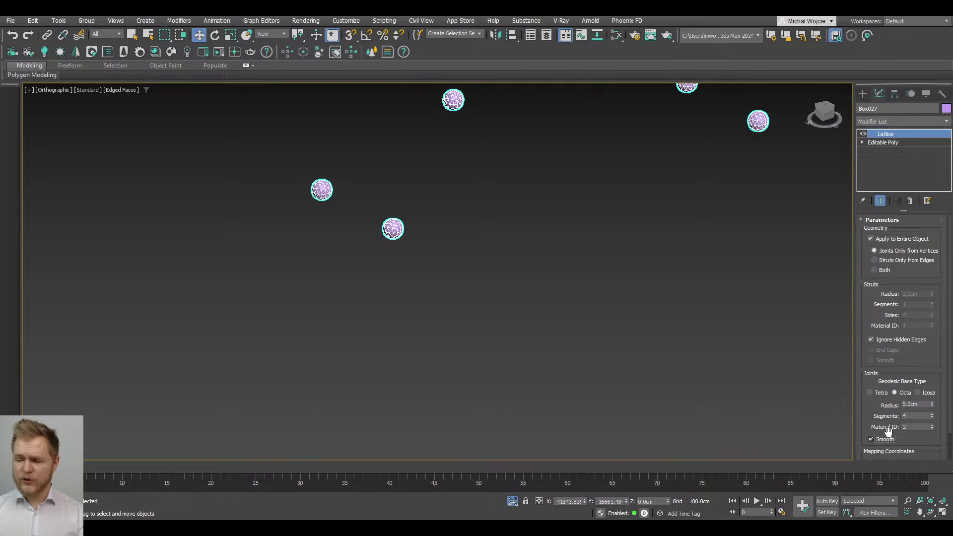
double_click(917, 403)
text(8)
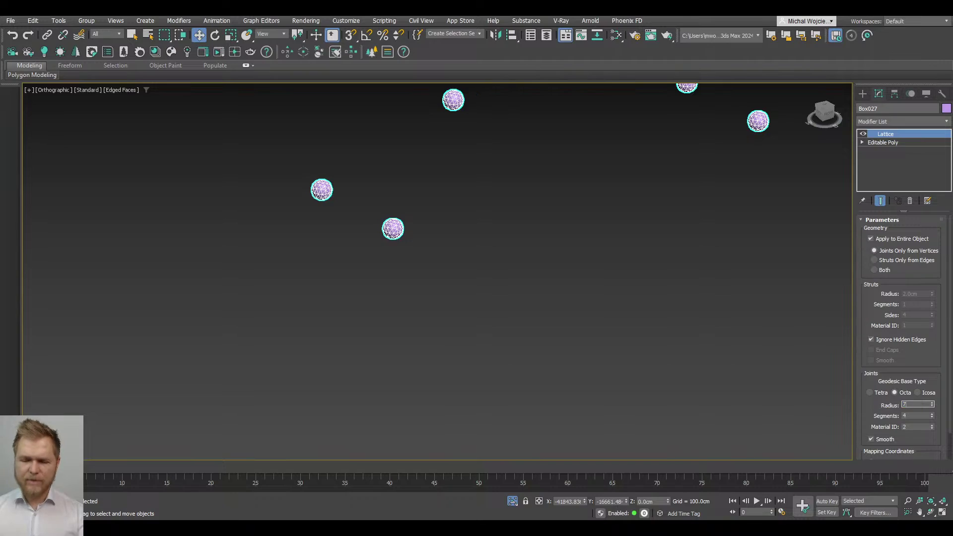
key(Return)
scroll(543, 372, down, 4)
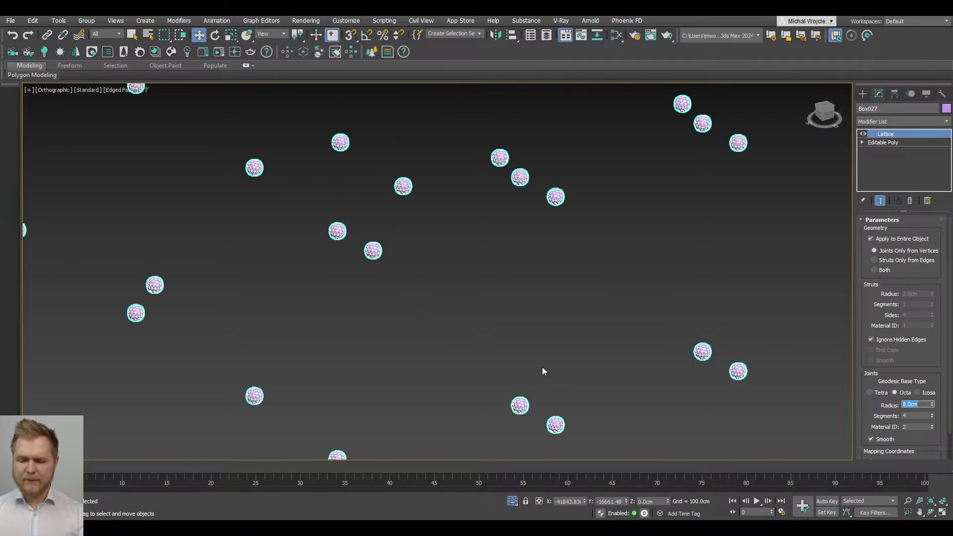
Step: End the isolation to bring back the rest of the scene, and examine the joints against the box's façade grid
click(512, 501)
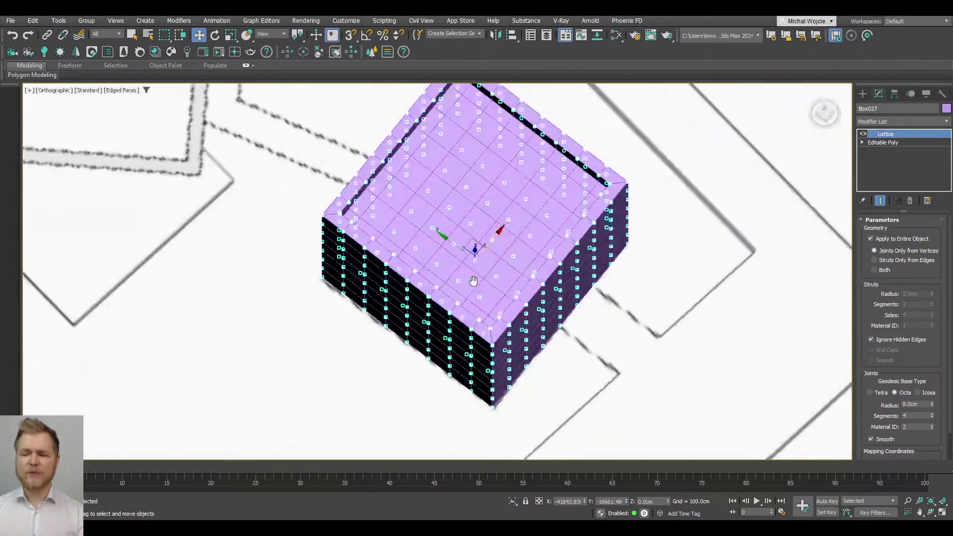
alt+middle_drag(474, 281, 479, 248)
scroll(513, 324, down, 6)
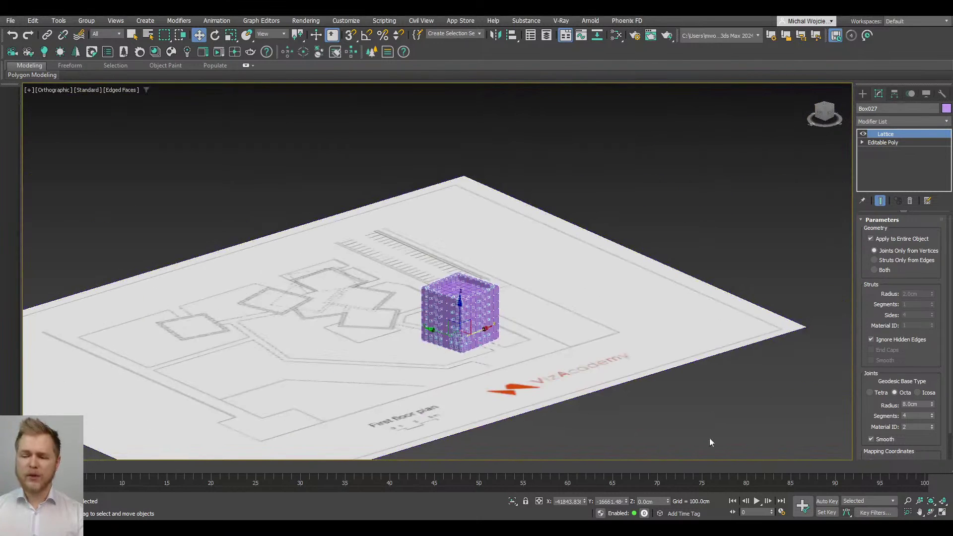
click(710, 439)
scroll(469, 373, up, 10)
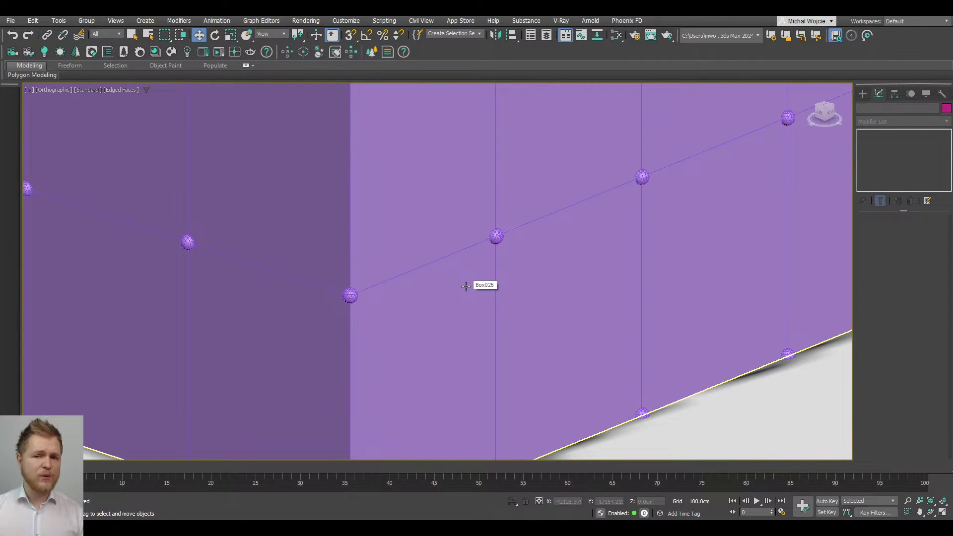
scroll(465, 286, down, 8)
scroll(458, 252, up, 6)
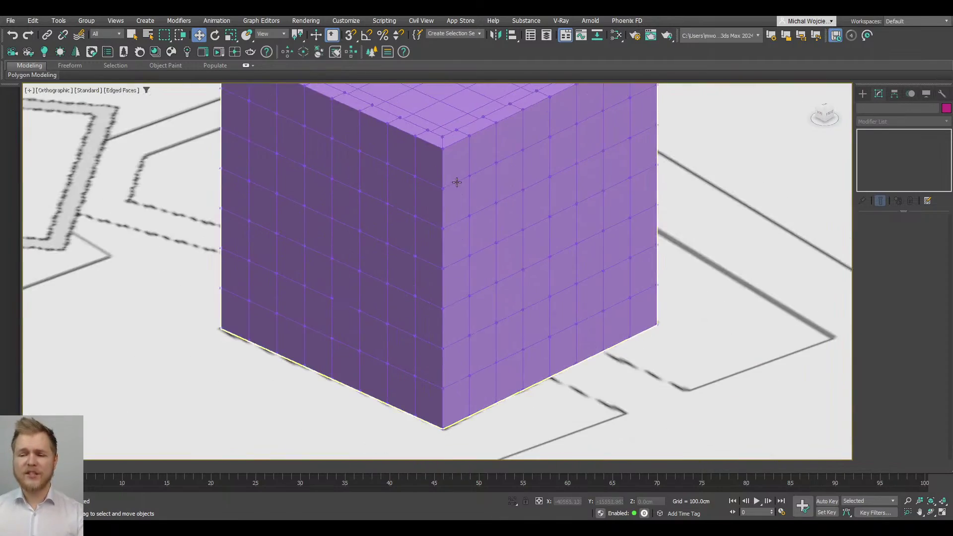
Step: Select the detached roof recess instead of the outer box and enter its polygon level
click(459, 163)
alt+middle_drag(459, 164, 464, 240)
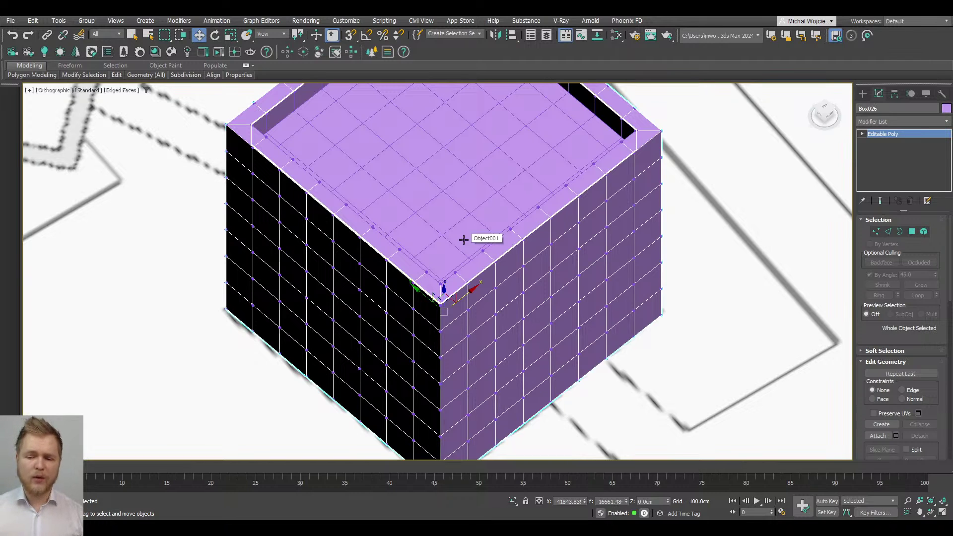
click(385, 139)
middle_drag(386, 139, 405, 188)
key(4)
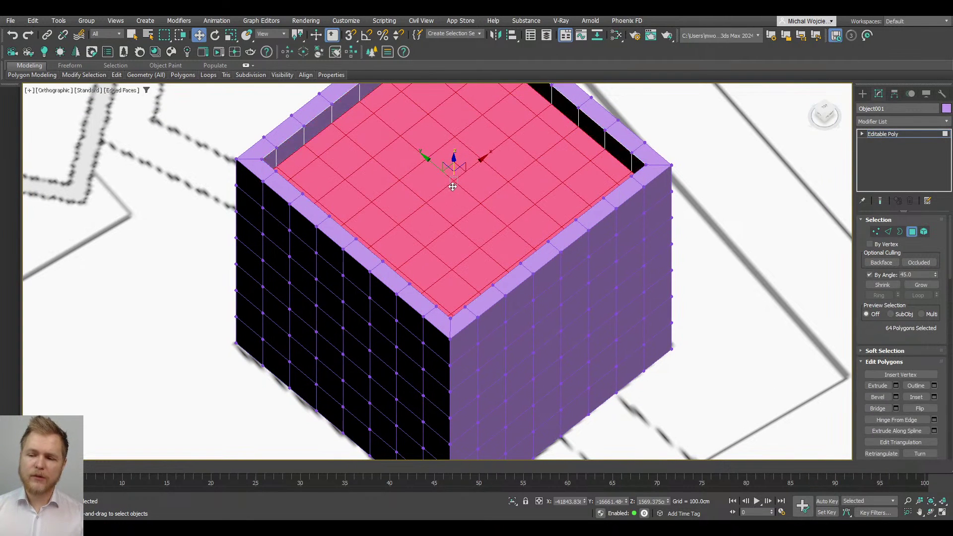
Step: Disable By Angle selection, try growing the selection twice from one central roof polygon, and undo the selection changes
click(870, 275)
click(453, 166)
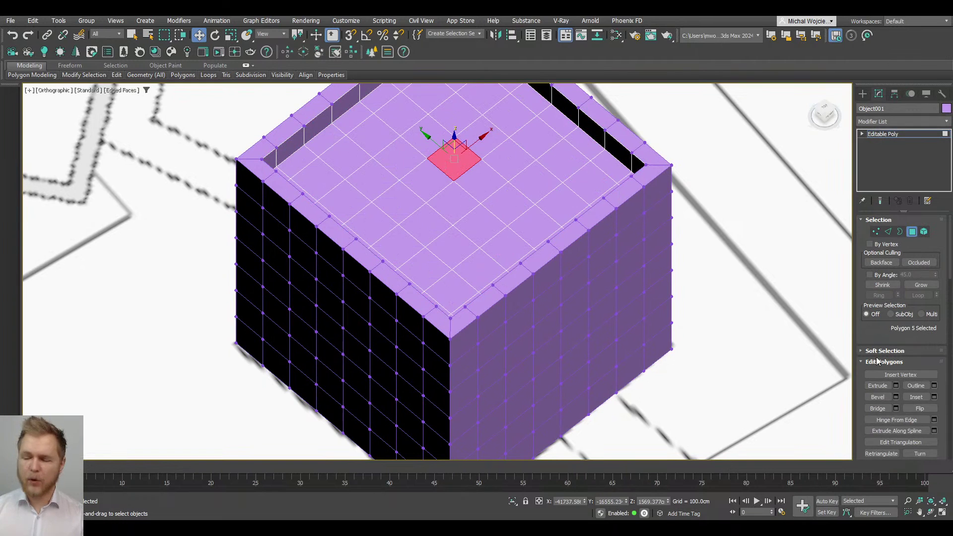
click(921, 285)
click(921, 285)
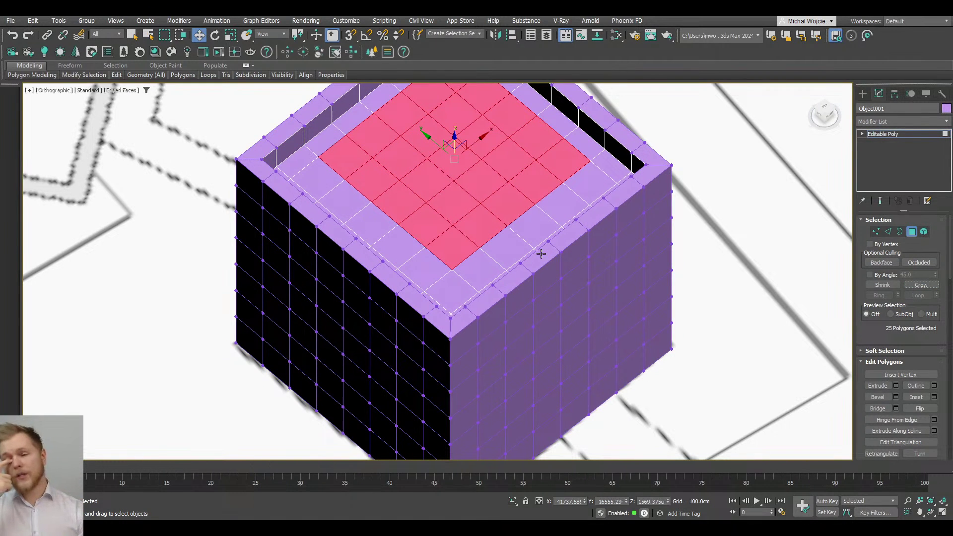
key(ctrl+z)
key(ctrl+z)
key(ctrl+z)
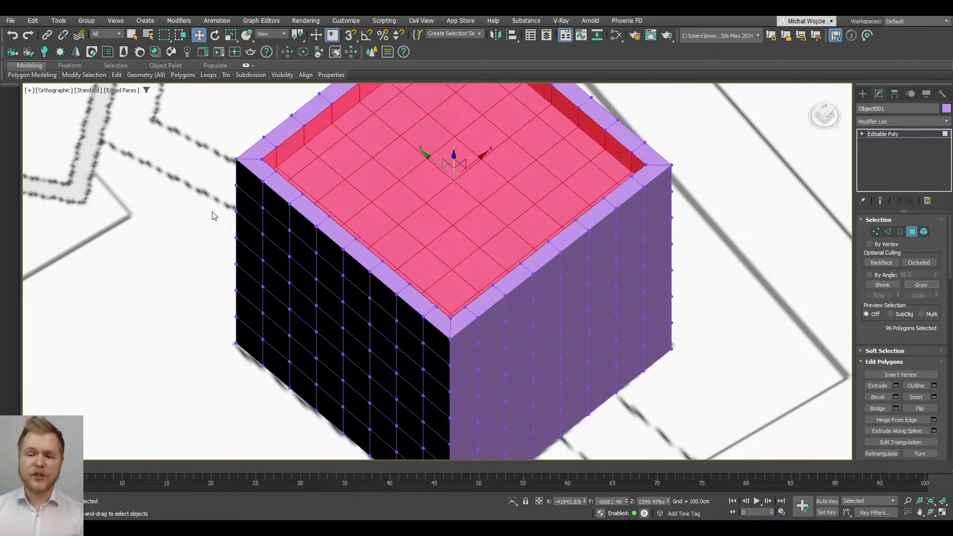
Step: Select the whole ring of inner wall polygons around the roof recess and return to whole-object level
middle_drag(304, 127, 304, 187)
click(378, 131)
shift+click(346, 160)
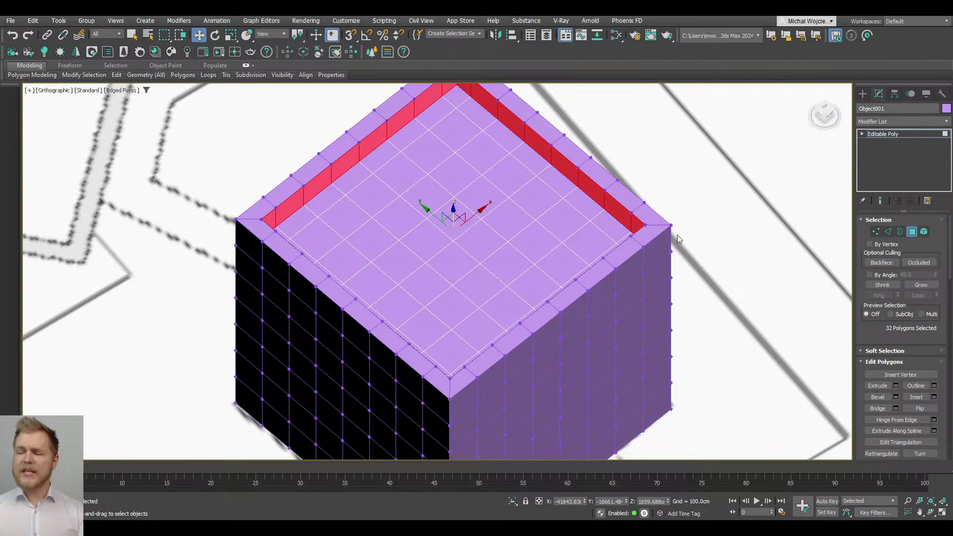
click(912, 232)
scroll(479, 251, down, 4)
alt+middle_drag(479, 251, 496, 237)
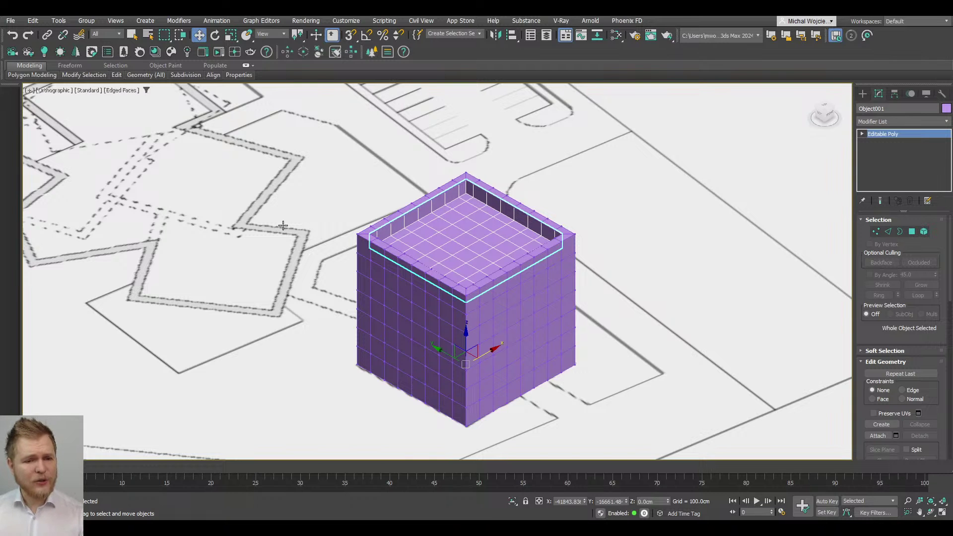
Step: On the outer box, select one horizontal façade edge loop and expand it with Ring to all parallel horizontal loops
middle_drag(493, 232, 489, 142)
scroll(468, 272, up, 8)
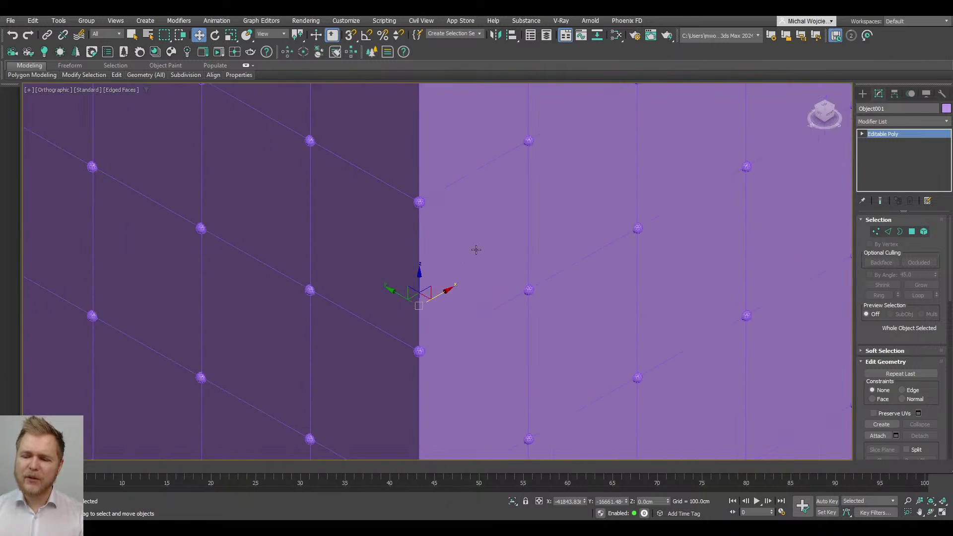
click(749, 202)
scroll(749, 201, down, 10)
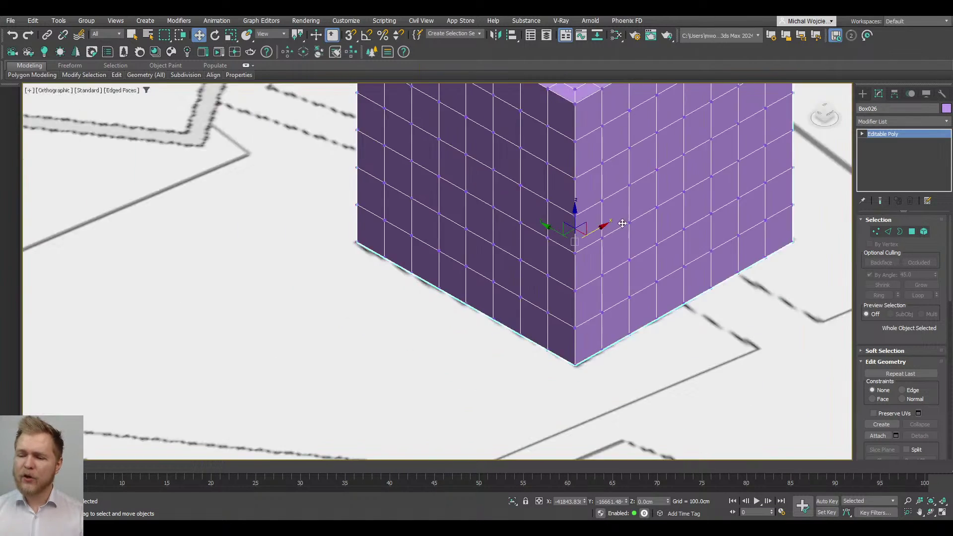
scroll(530, 234, up, 3)
key(2)
scroll(530, 234, up, 3)
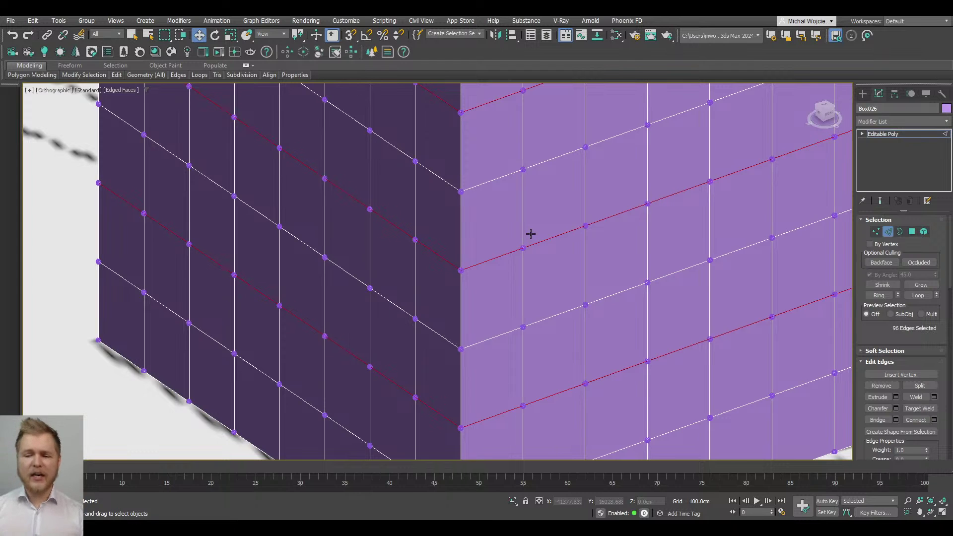
double_click(426, 329)
scroll(441, 327, down, 3)
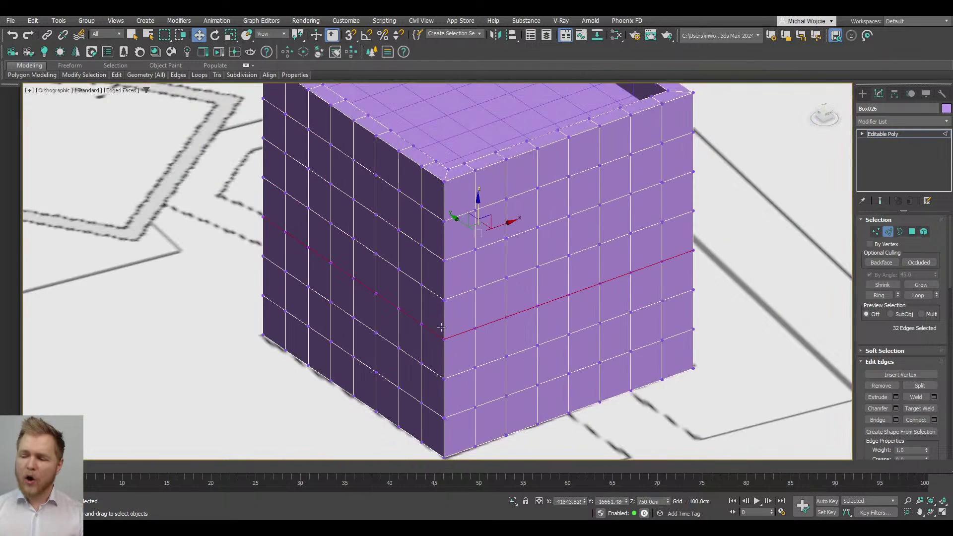
click(879, 296)
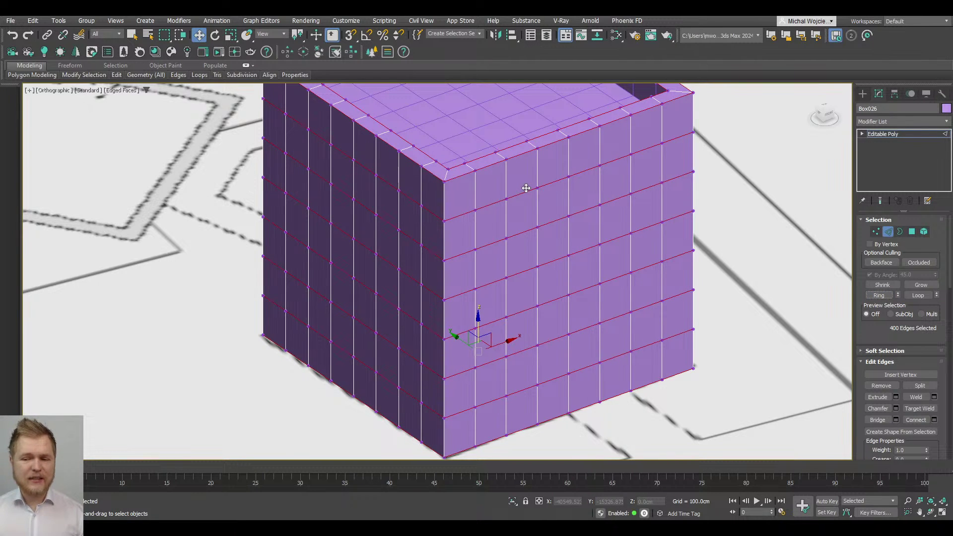
Step: Create a Linear shape from the selected horizontal edges and leave the box's edge level
click(910, 432)
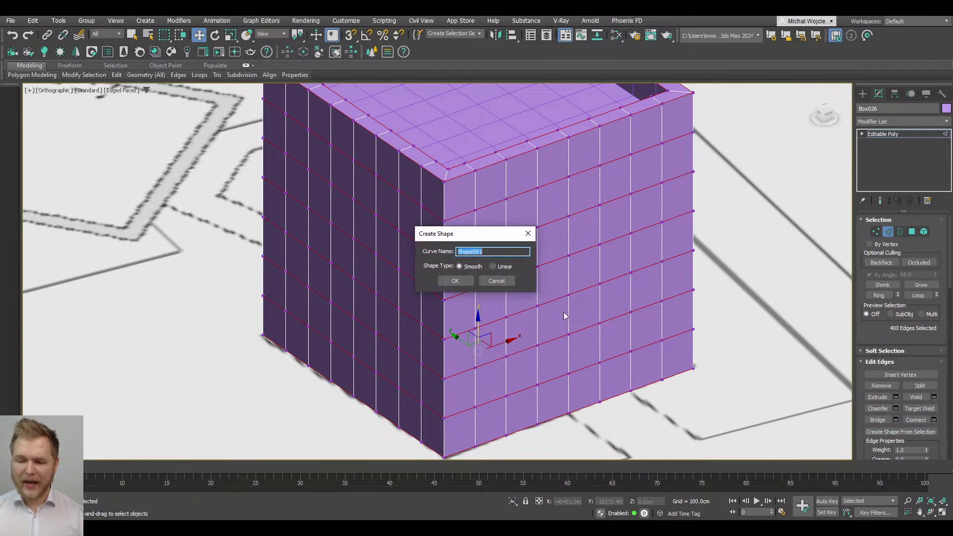
click(492, 266)
click(457, 281)
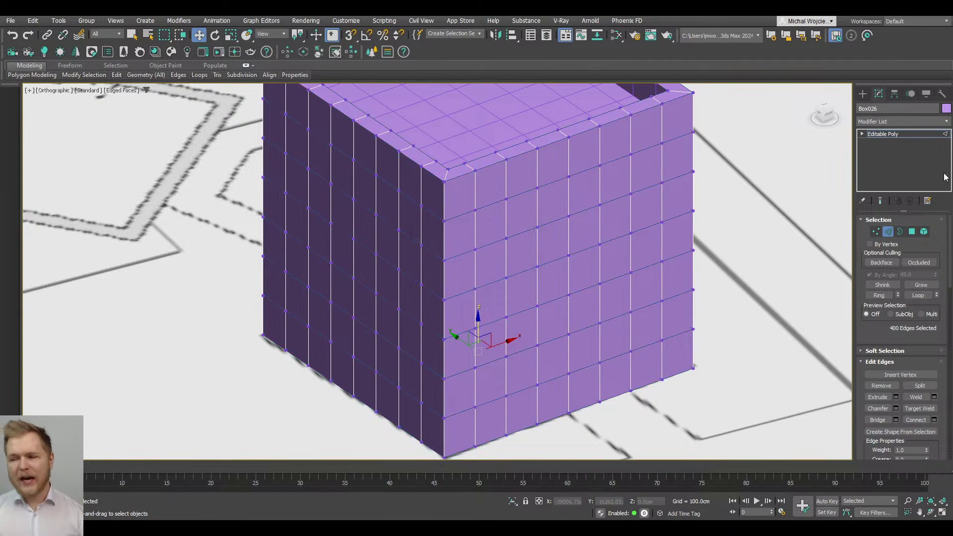
click(922, 135)
Step: Select the horizontal façade spline shape, give it a Rectangular cross-section, and enable it in both viewport and renderer
scroll(523, 194, up, 2)
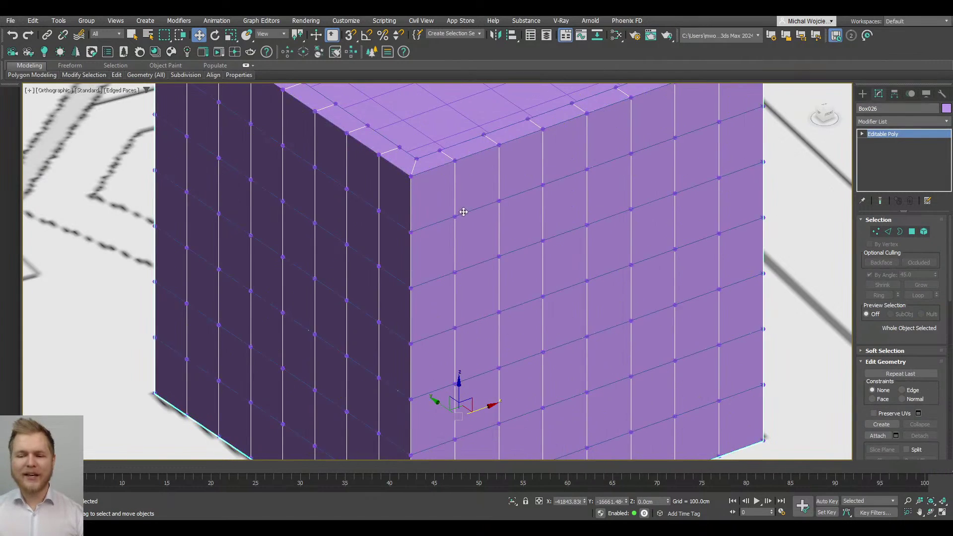
scroll(440, 209, up, 6)
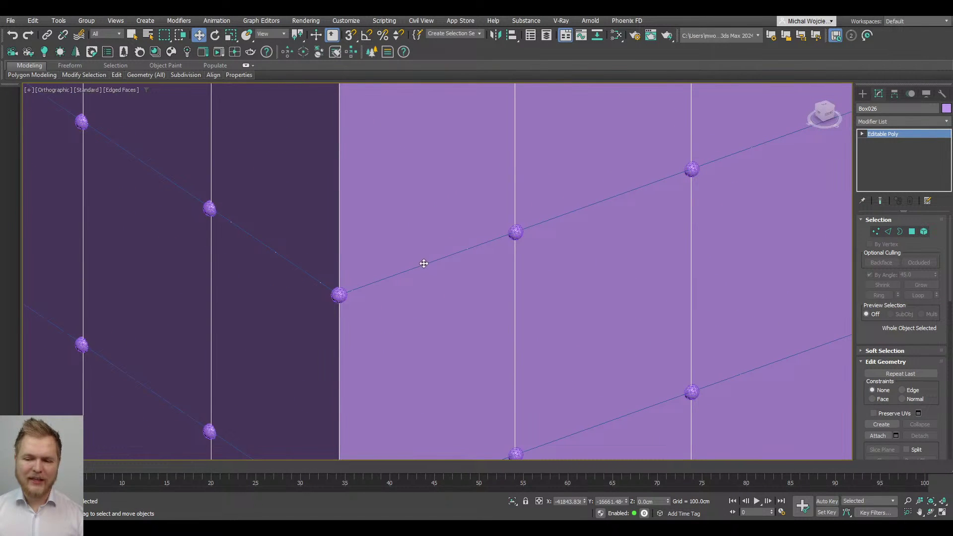
click(424, 266)
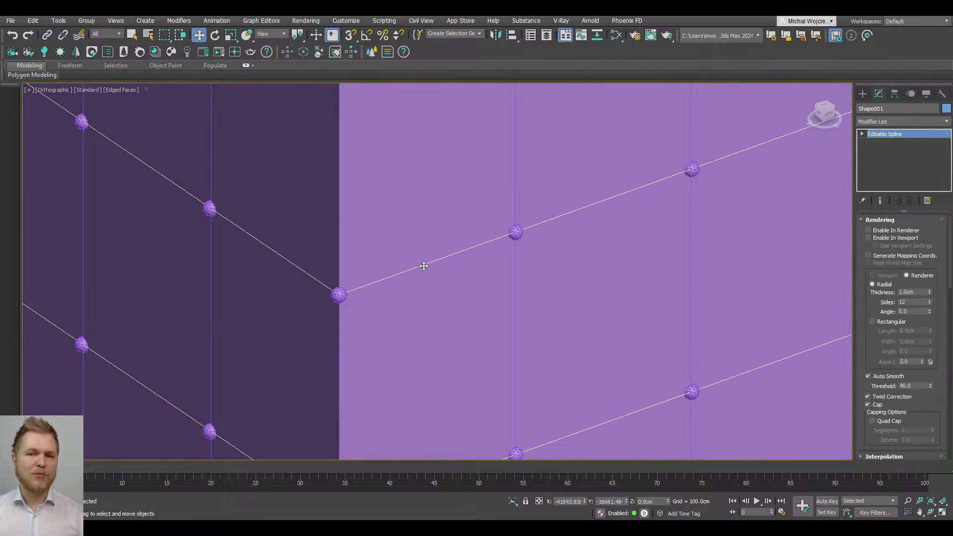
click(872, 321)
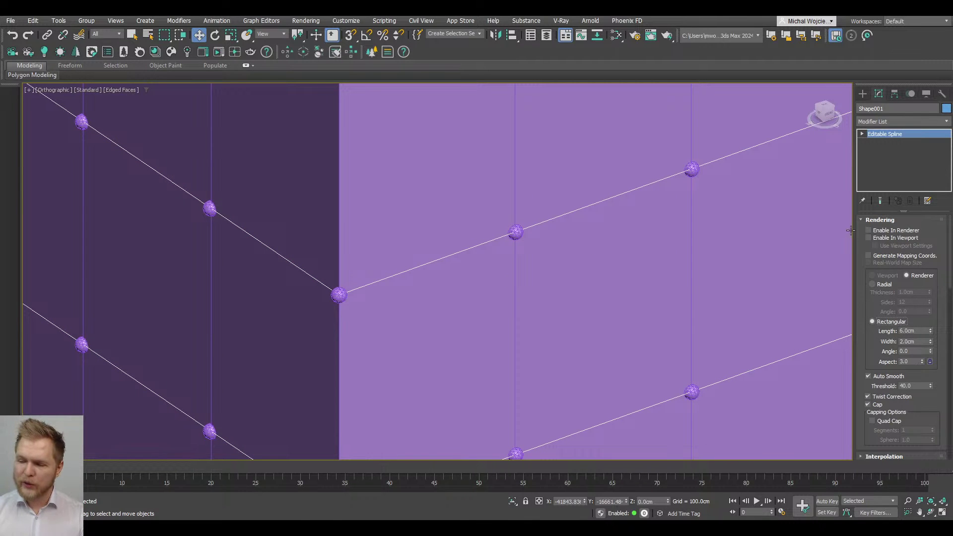
click(881, 239)
click(882, 239)
click(881, 238)
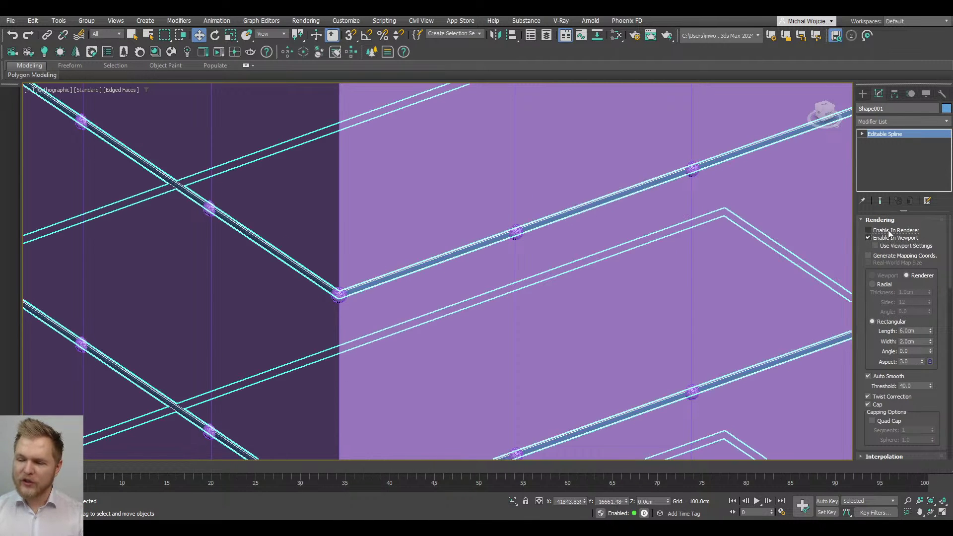
click(889, 230)
scroll(398, 191, down, 5)
scroll(281, 172, up, 10)
scroll(280, 172, down, 3)
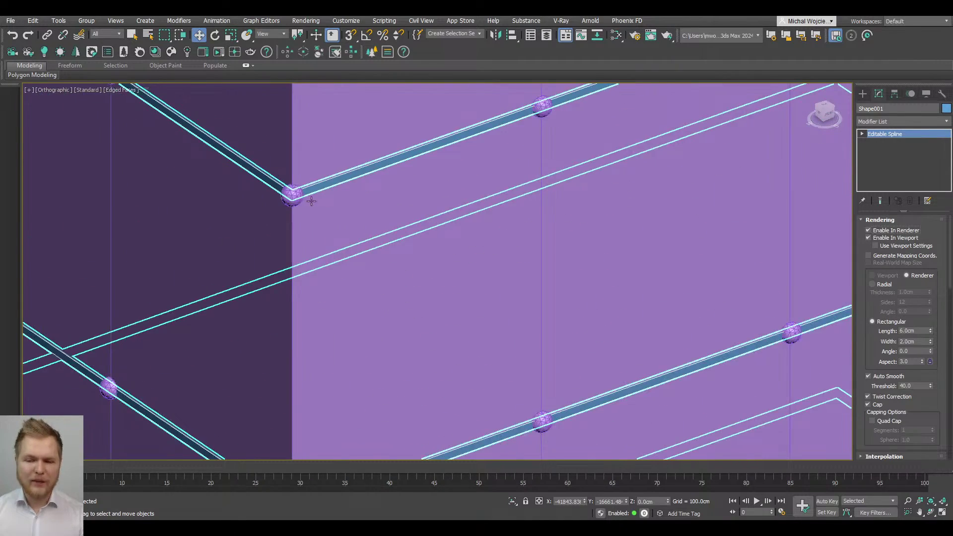
Step: Set the horizontal bars' rectangular section to 8 cm length and 9 cm width, and deselect the shape
scroll(404, 225, up, 5)
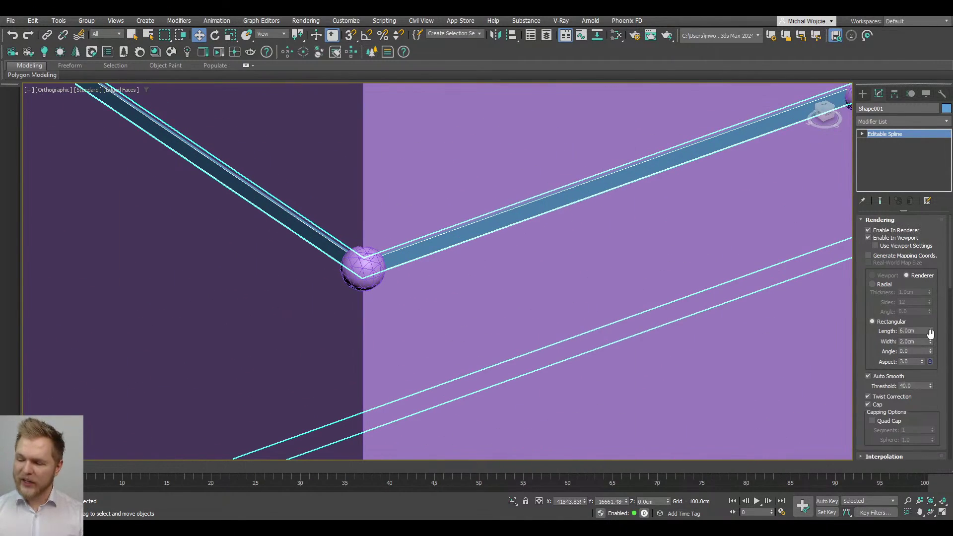
drag(930, 341, 887, 164)
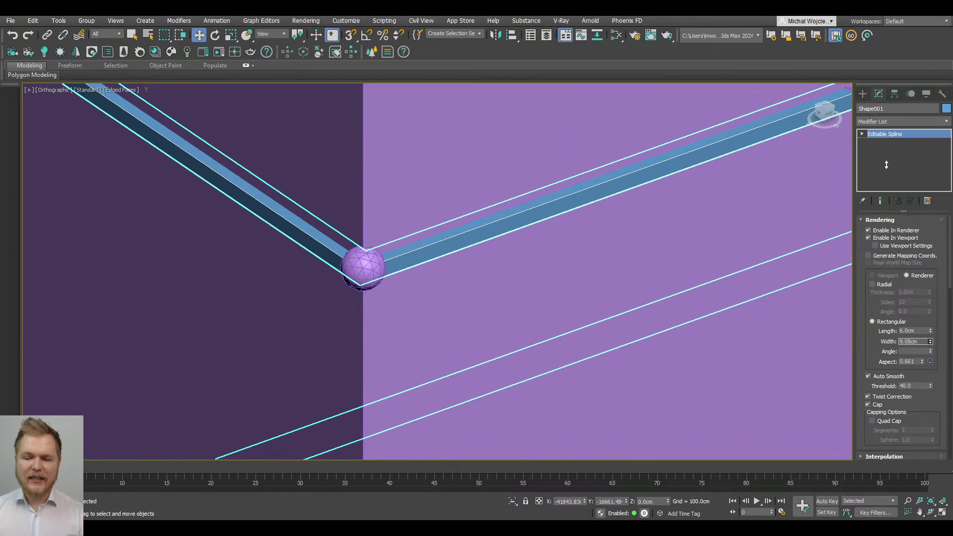
scroll(437, 240, down, 7)
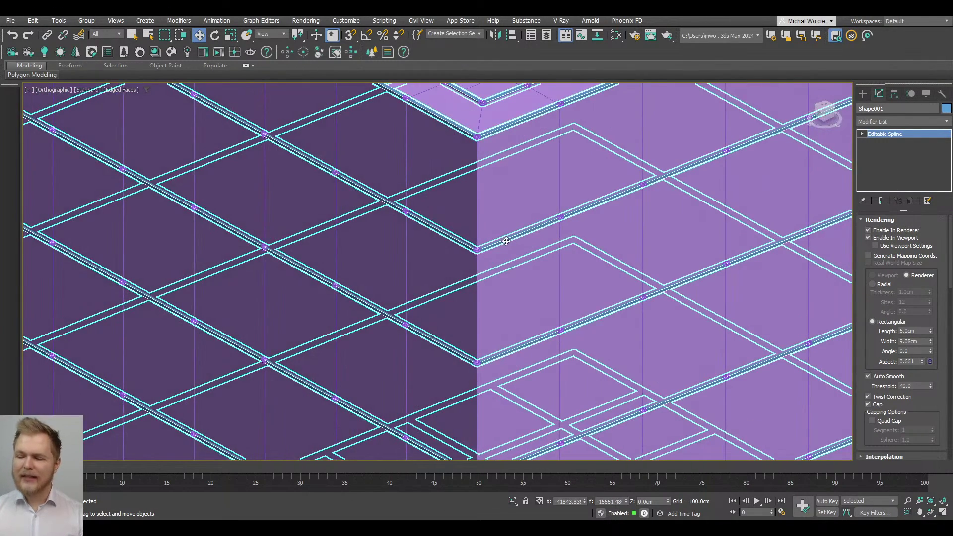
click(922, 342)
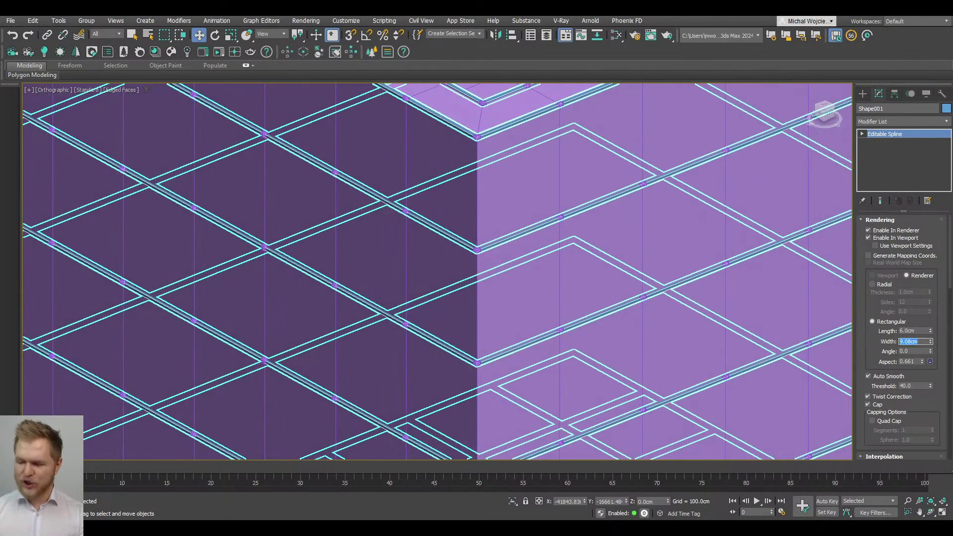
text(9)
click(917, 330)
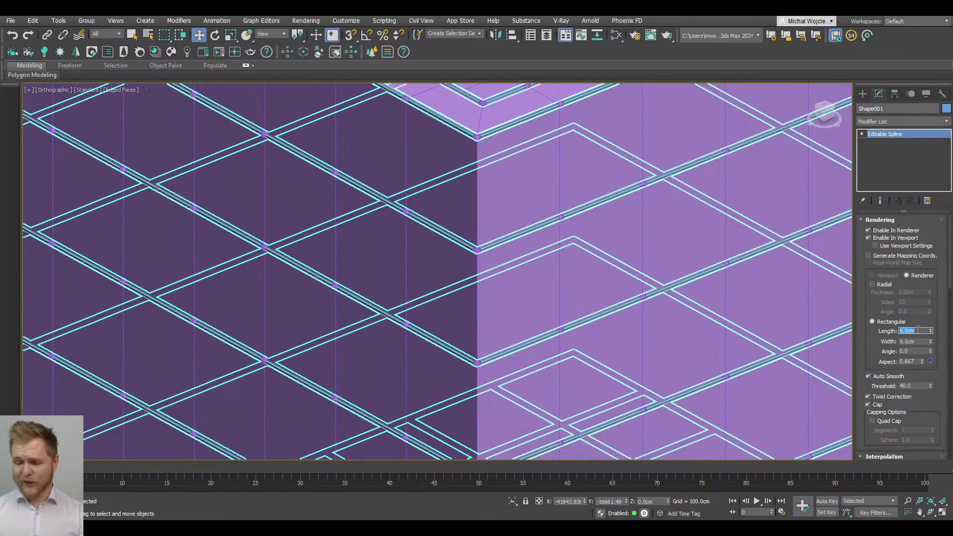
text(8)
key(Return)
scroll(511, 257, down, 8)
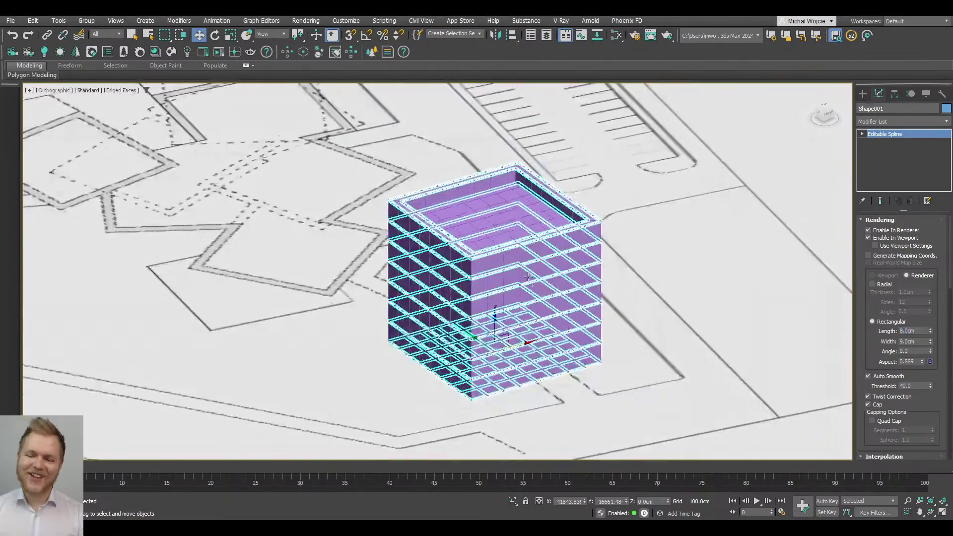
scroll(512, 257, up, 8)
scroll(511, 258, down, 8)
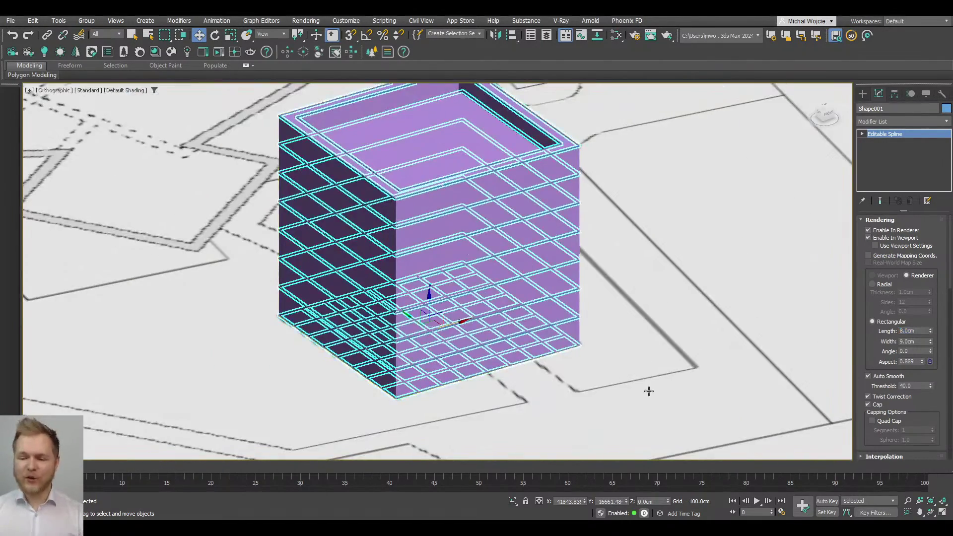
key(F3)
click(598, 367)
key(F3)
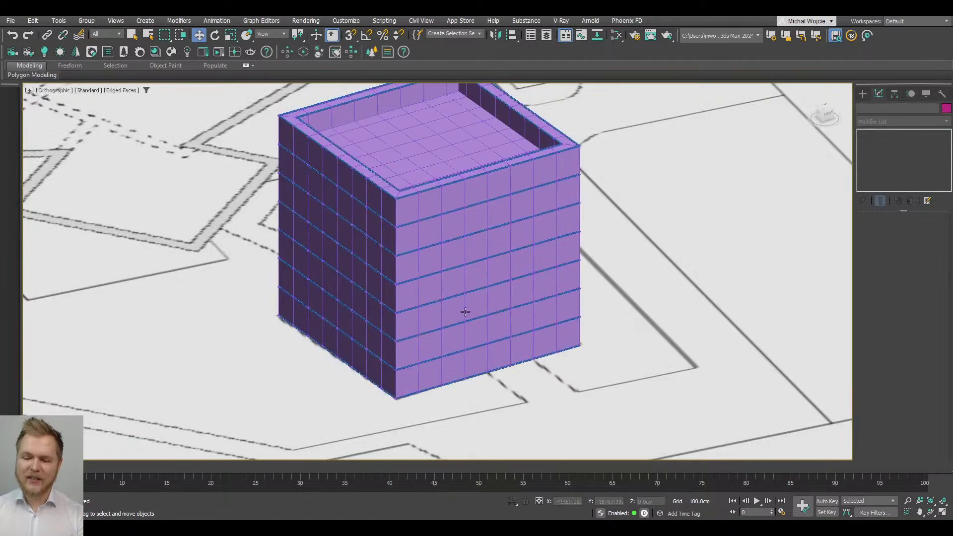
Step: On the outer box, select one vertical façade edge loop and expand it to the parallel edges with Ring
scroll(412, 313, up, 8)
click(420, 320)
scroll(414, 324, up, 8)
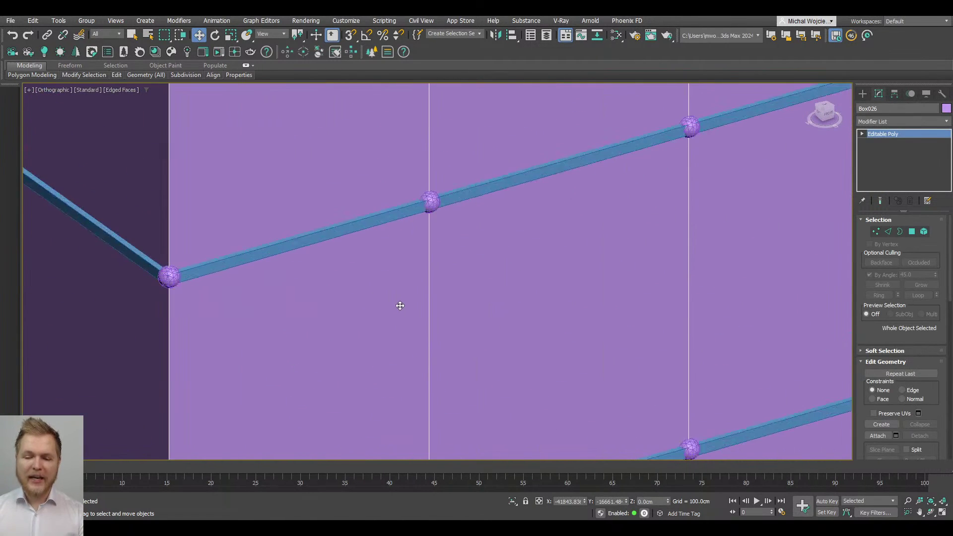
double_click(430, 284)
scroll(430, 268, down, 8)
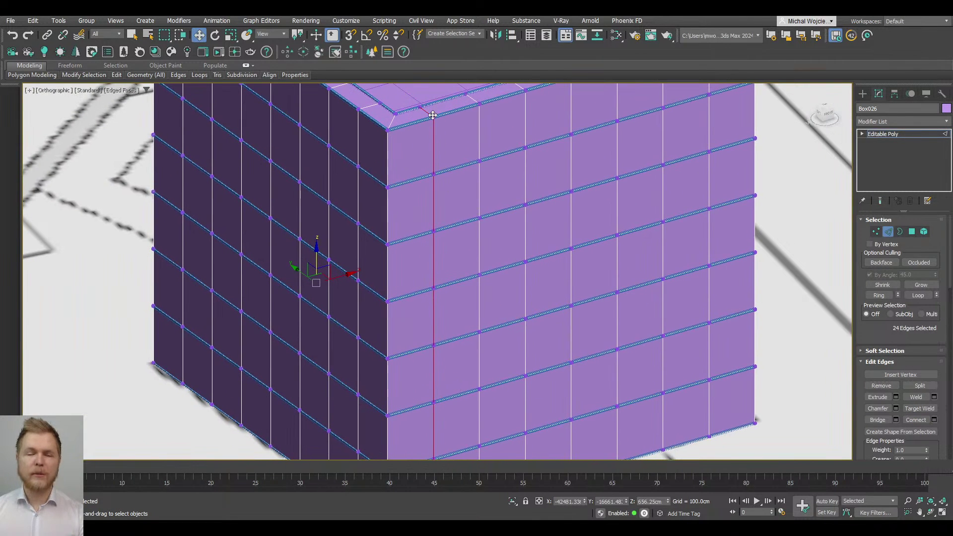
click(476, 139)
click(920, 296)
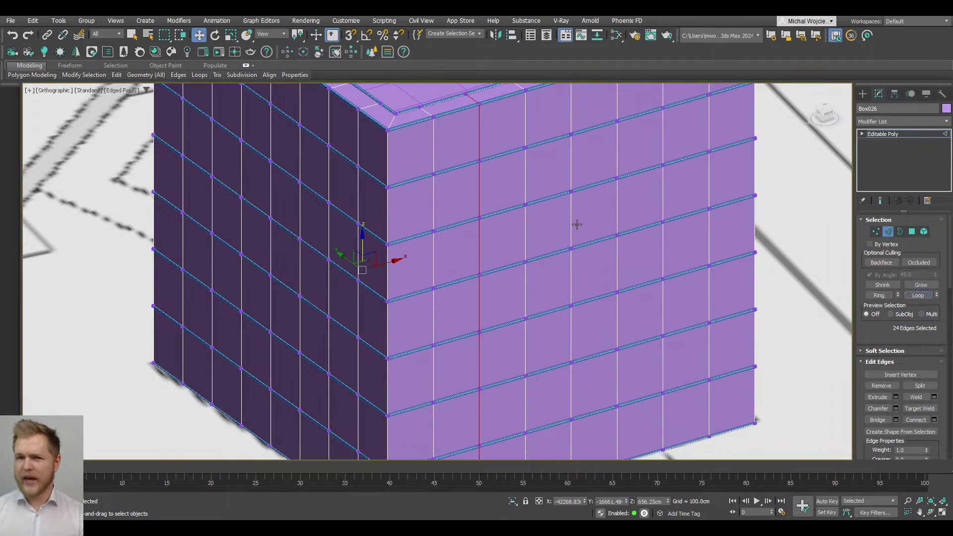
click(880, 295)
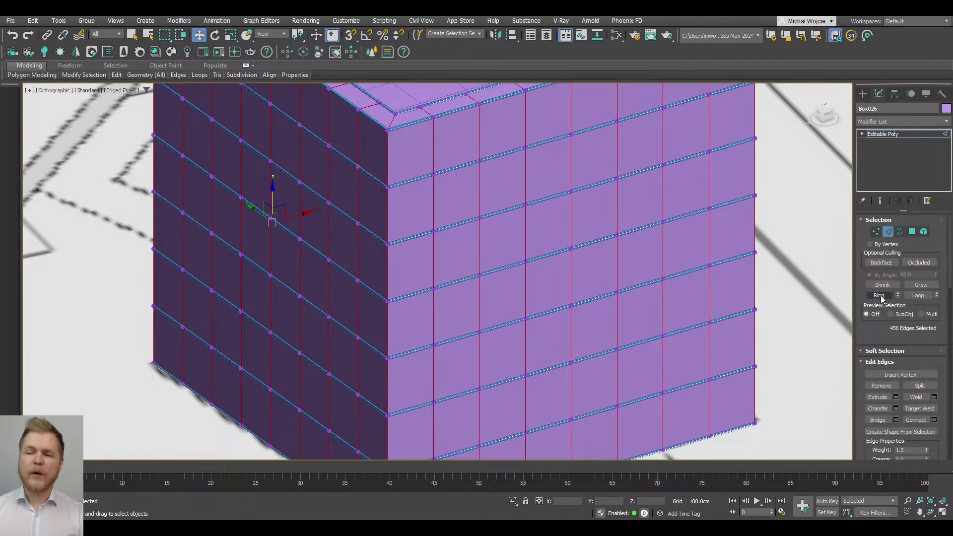
Step: Create a shape from the ring-selected edges and return the box to whole-object level
click(921, 431)
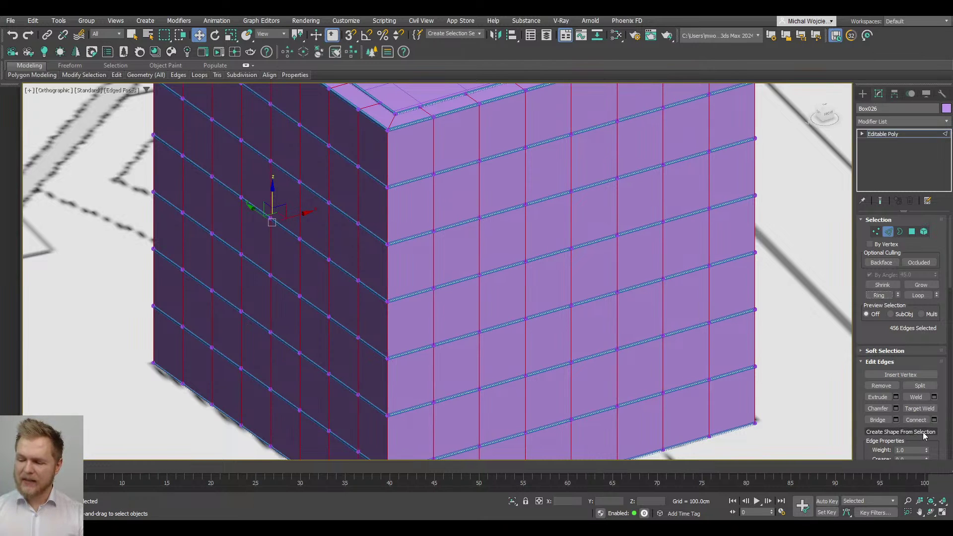
click(468, 281)
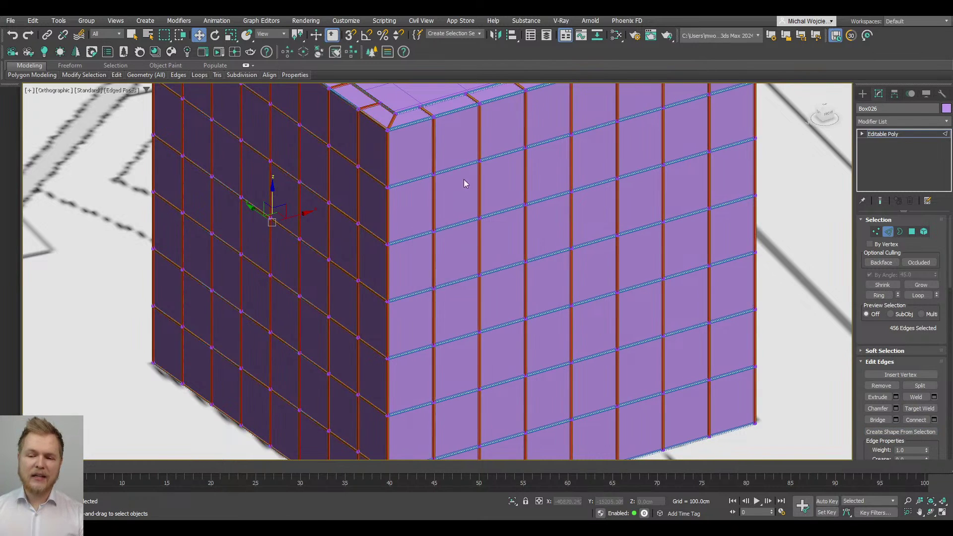
scroll(463, 180, down, 4)
click(889, 134)
Step: Select the new bar shape and examine from several angles how its bars run along the façades and roof rim
alt+middle_drag(401, 140, 438, 187)
scroll(449, 198, up, 5)
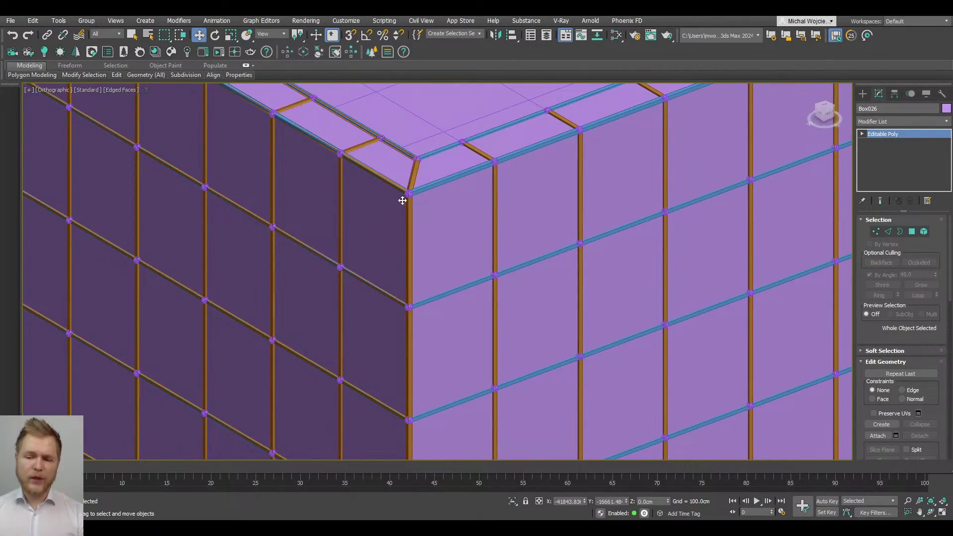
scroll(404, 203, up, 3)
click(421, 219)
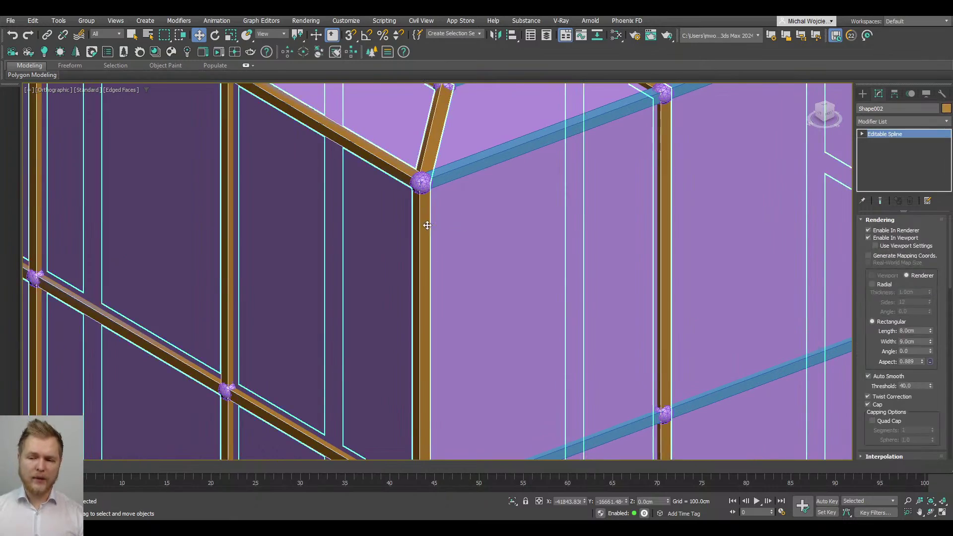
scroll(462, 149, down, 3)
mouse_move(479, 102)
alt+middle_down()
mouse_move(481, 145)
mouse_move(488, 116)
alt+middle_up()
scroll(488, 117, down, 5)
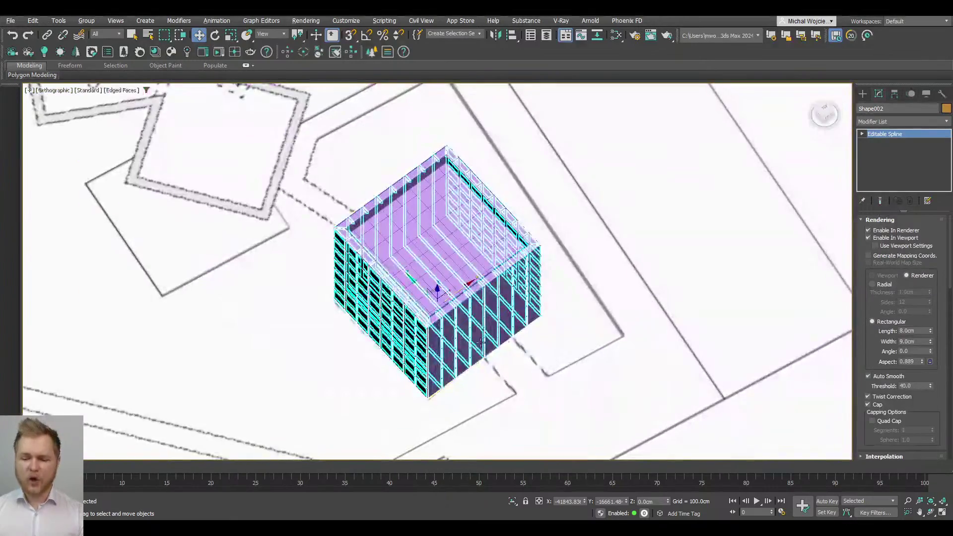
scroll(427, 291, up, 10)
scroll(409, 278, down, 5)
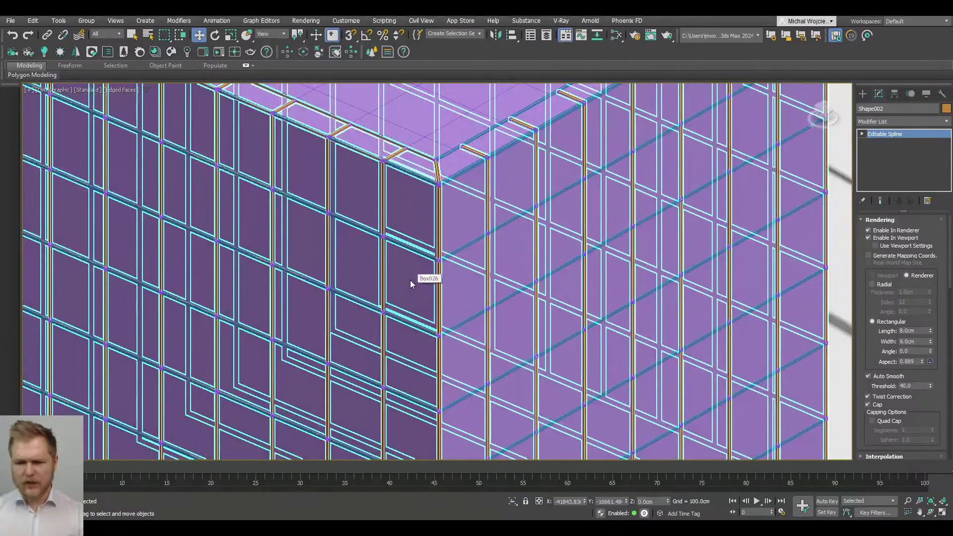
scroll(417, 266, up, 3)
Step: Isolate the outer box and delete all polygons of its bottom face
click(421, 256)
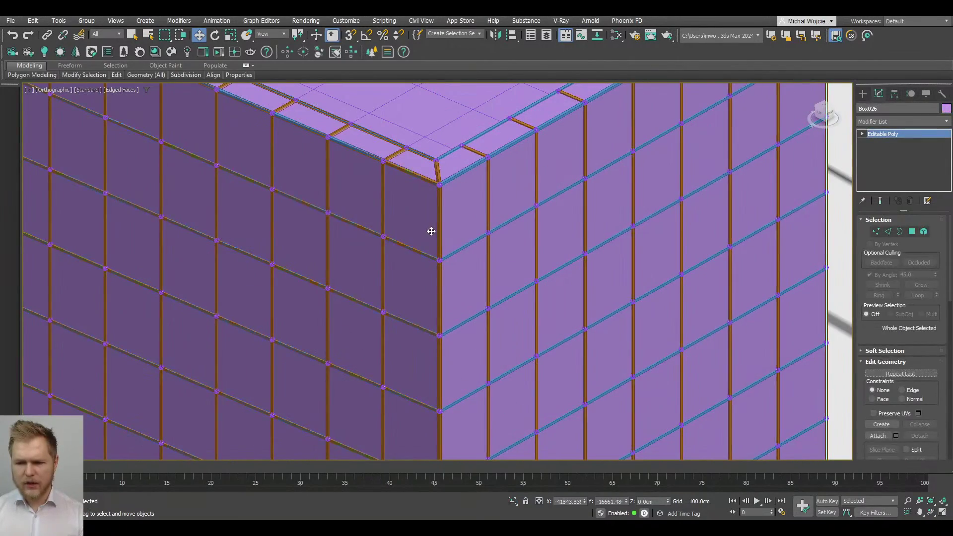
scroll(432, 230, down, 5)
key(2)
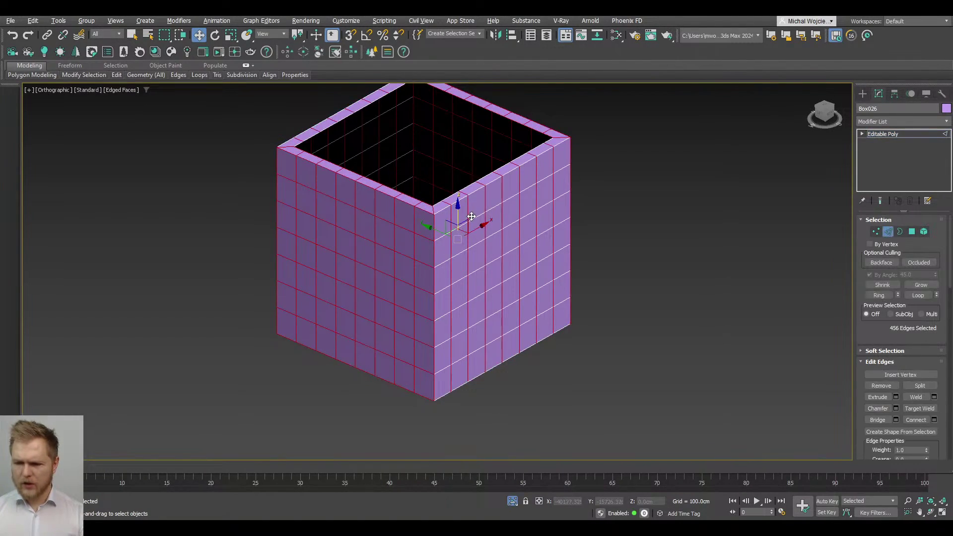
double_click(471, 217)
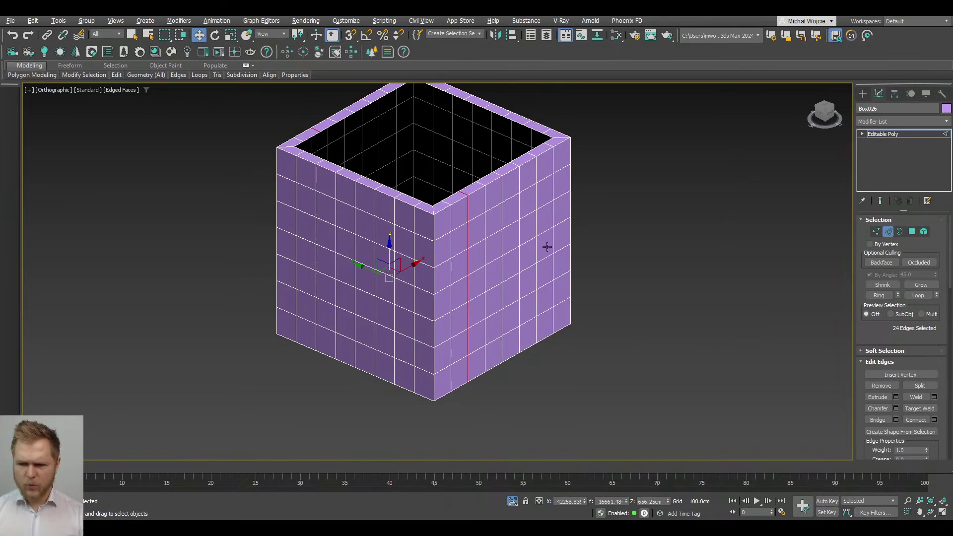
alt+middle_drag(547, 244, 391, 176)
key(4)
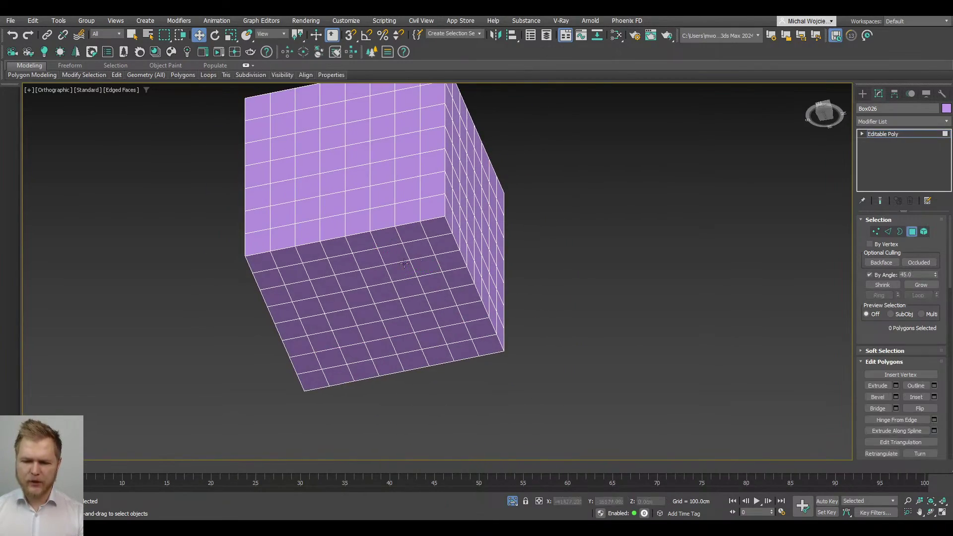
click(373, 307)
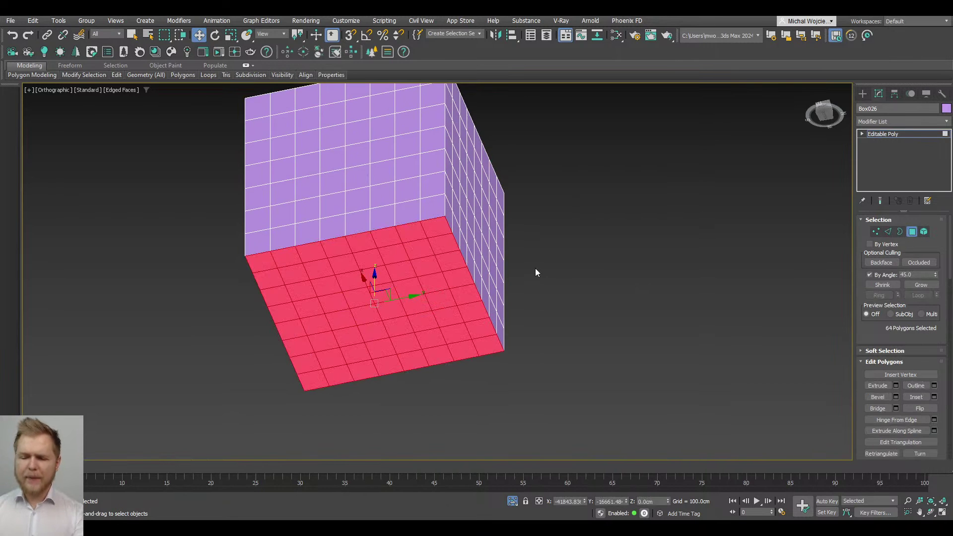
key(Delete)
alt+middle_drag(379, 169, 407, 248)
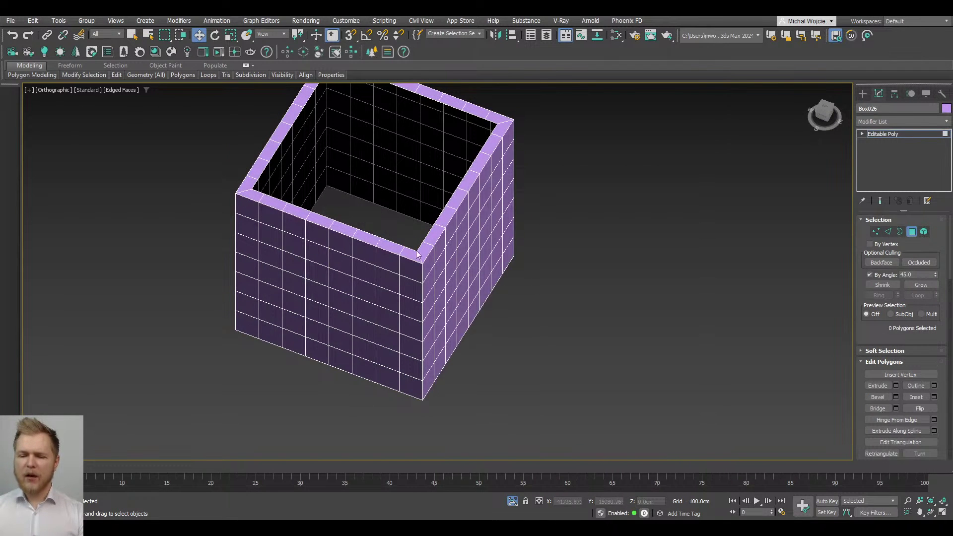
Step: Select a vertical edge loop on the bottomless box and extend it to all parallel vertical edges with Ring
key(2)
double_click(376, 343)
alt+middle_drag(375, 343, 567, 254)
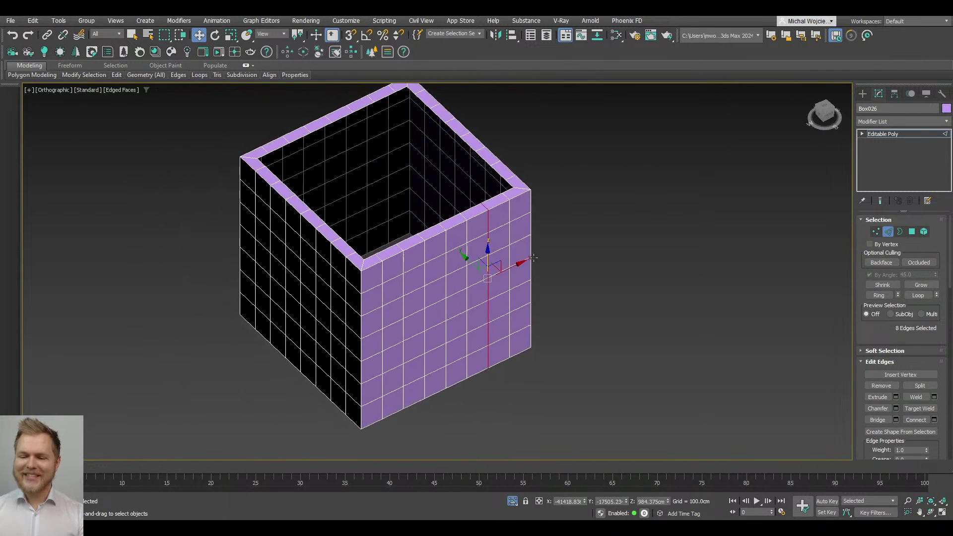
click(879, 295)
Step: Create a Linear shape from the selected vertical edges, and return to the full scene with nothing selected
click(901, 432)
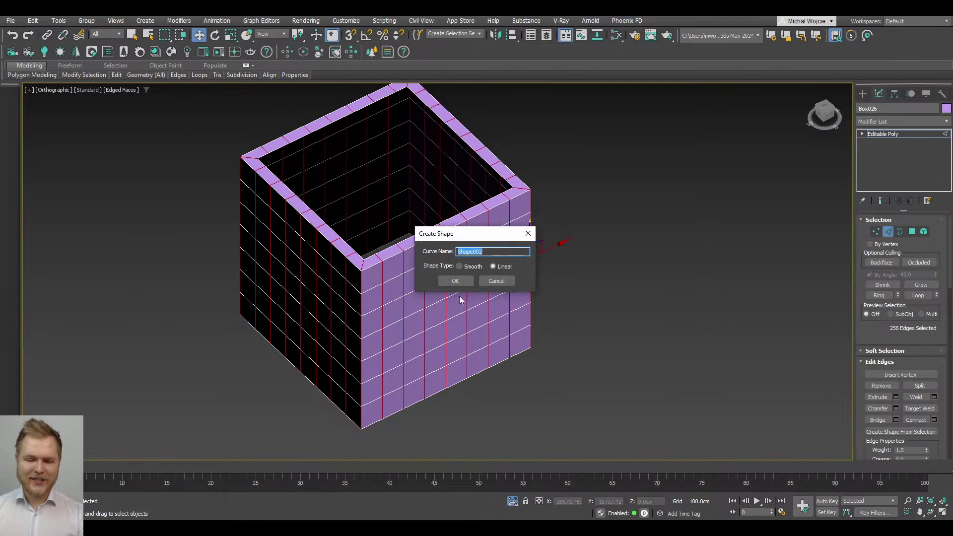
click(456, 281)
alt+middle_drag(462, 278, 811, 167)
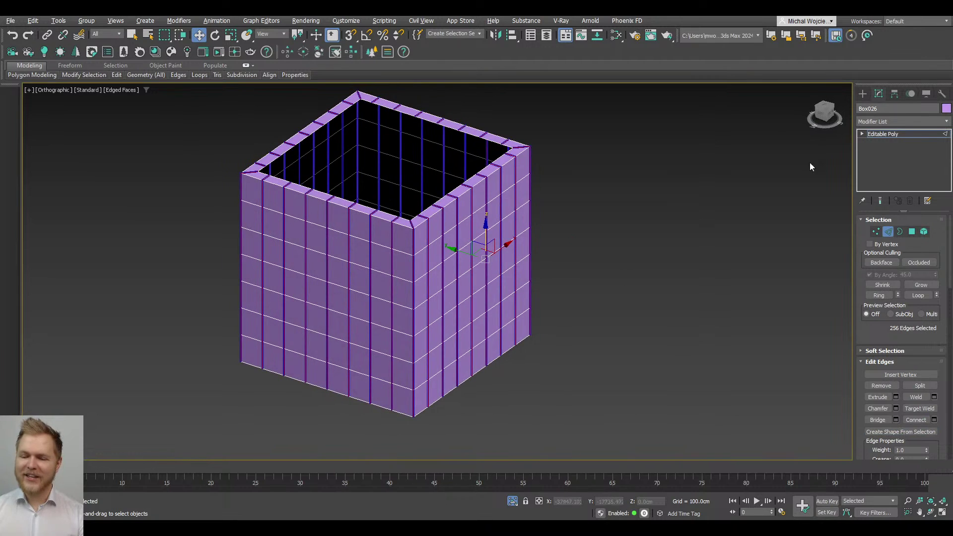
click(889, 133)
click(676, 227)
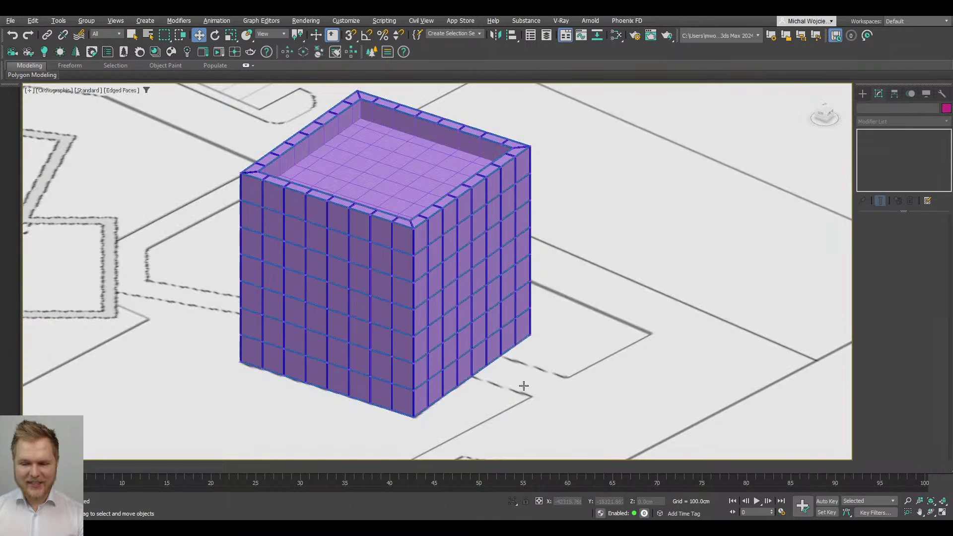
Step: Isolate the horizontal bar shape and orbit it to expose the unwanted grid of bars at its base
scroll(404, 215, up, 3)
scroll(404, 215, up, 2)
click(420, 234)
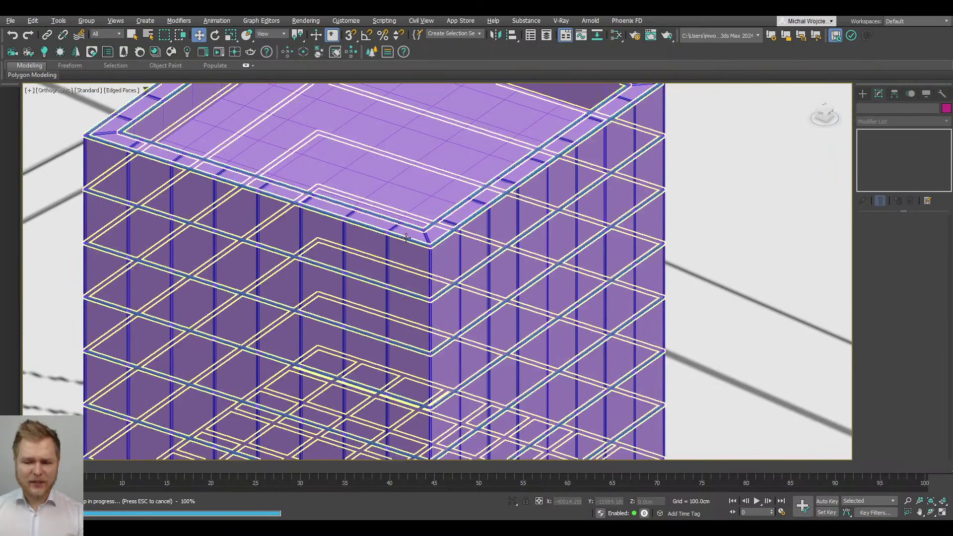
scroll(427, 273, down, 5)
key(alt+q)
alt+middle_drag(451, 318, 496, 327)
key(t)
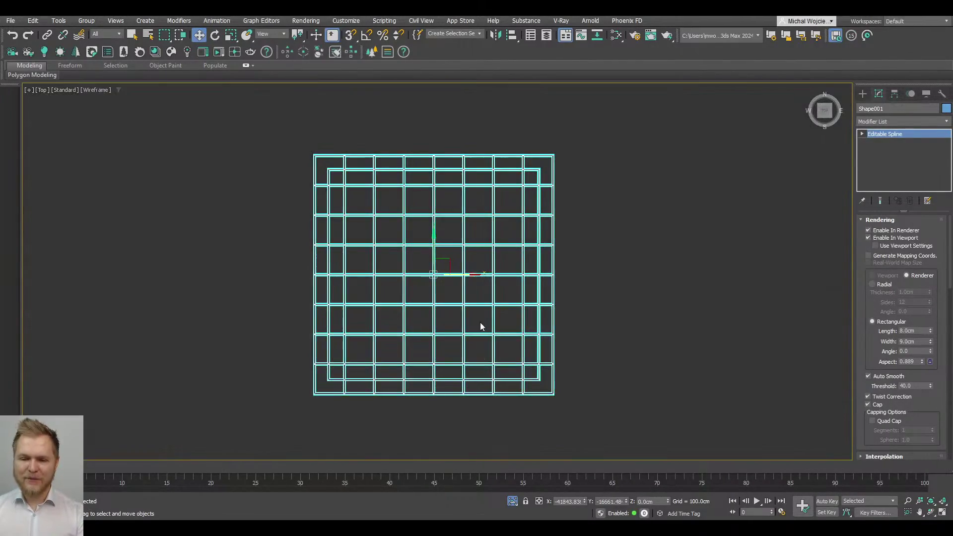
alt+middle_drag(480, 322, 531, 299)
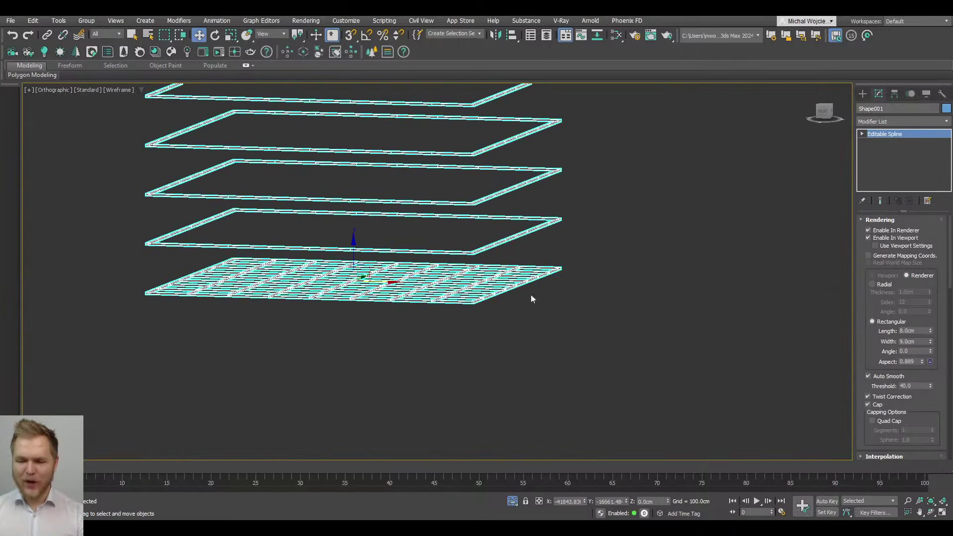
click(520, 312)
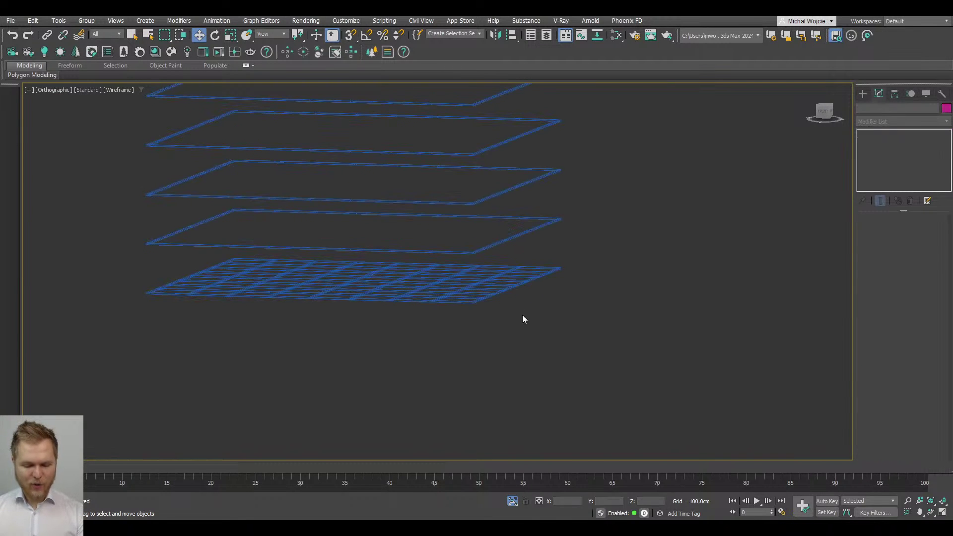
Step: Delete the whole grid of bars at the base of the horizontal bar shape
click(485, 306)
key(1)
alt+middle_drag(543, 345, 556, 348)
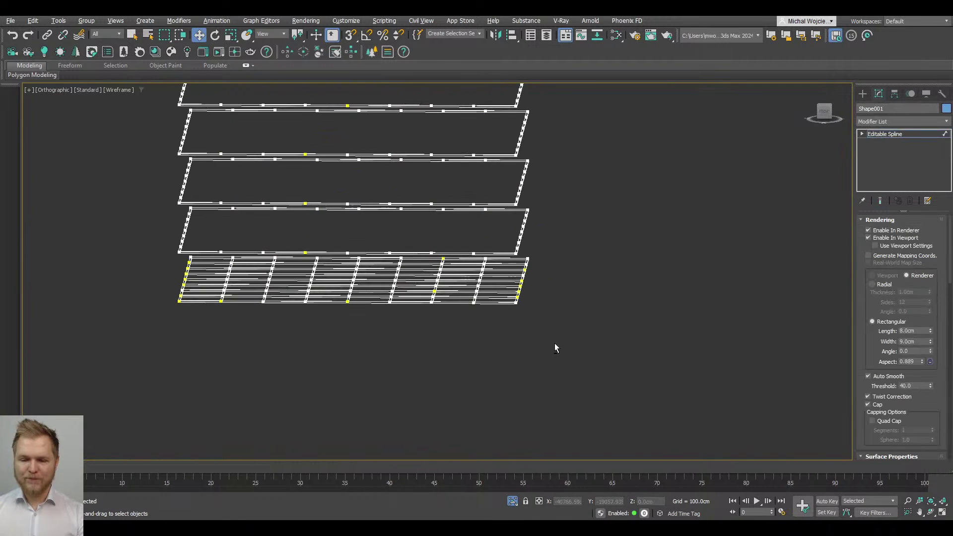
alt+middle_drag(499, 323, 505, 318)
drag(568, 323, 128, 259)
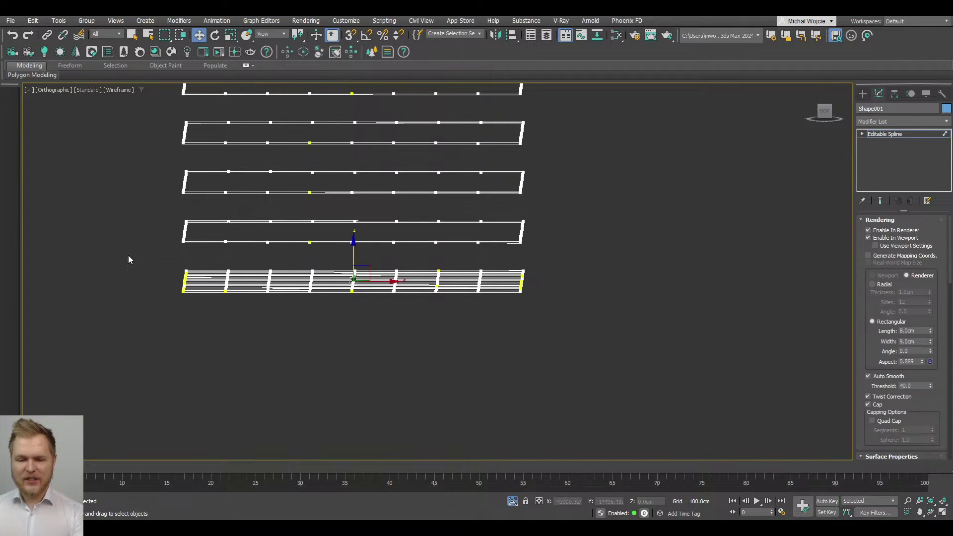
key(Delete)
Step: Select the lowest remaining perimeter ring, end isolation and copy the ring down to the building's base at about Z 0 with snapping
drag(549, 283, 142, 174)
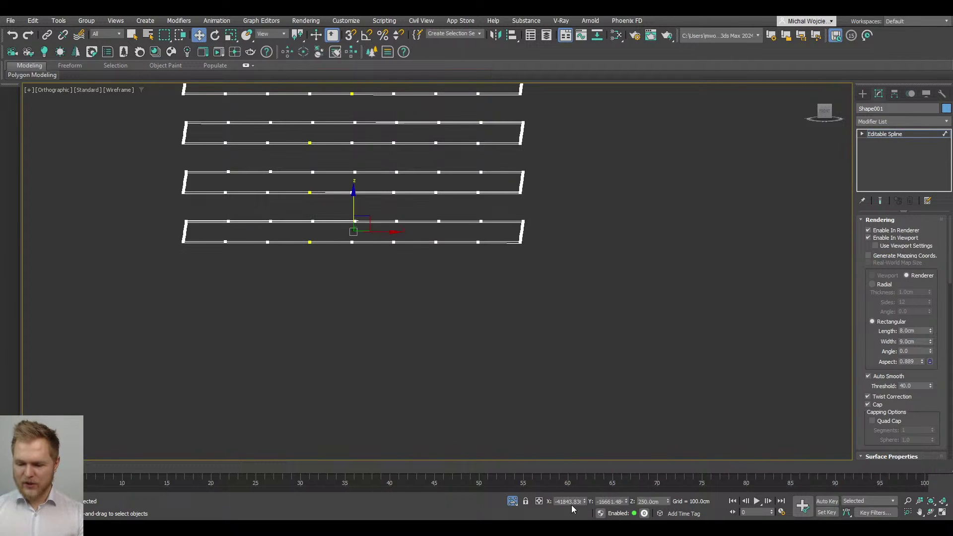
click(513, 500)
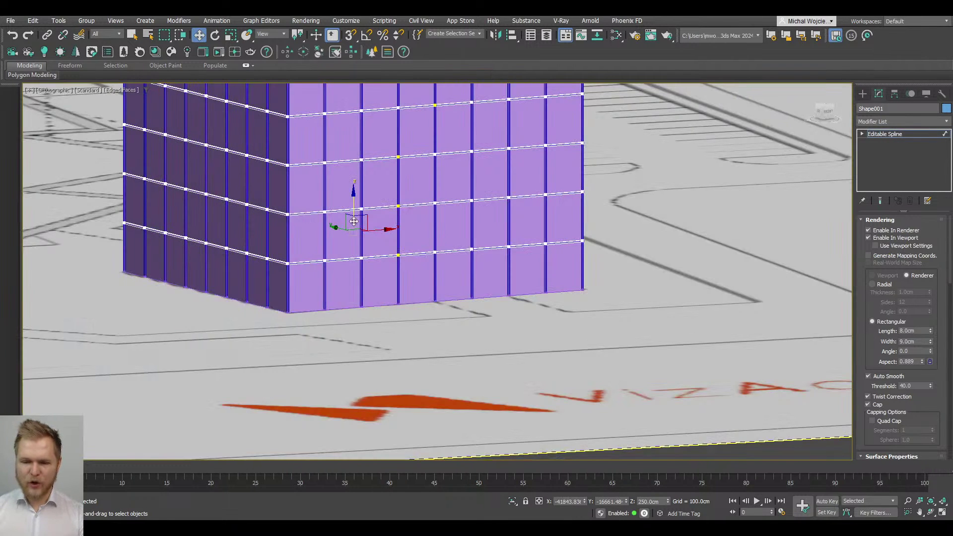
key(s)
drag(353, 221, 275, 324)
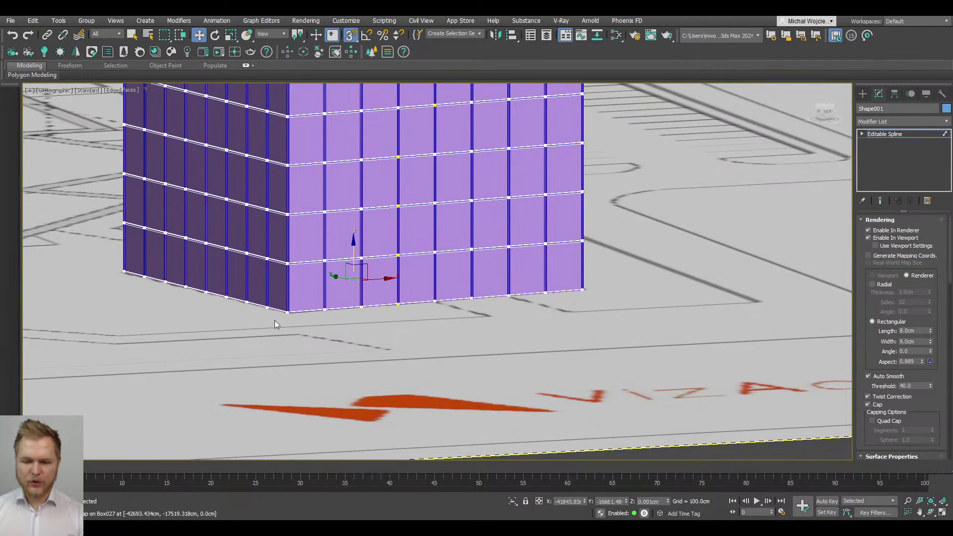
Step: Raise the copied base ring without snapping to about Z 2.1 cm, and leave the shape deselected
scroll(288, 315, up, 8)
key(s)
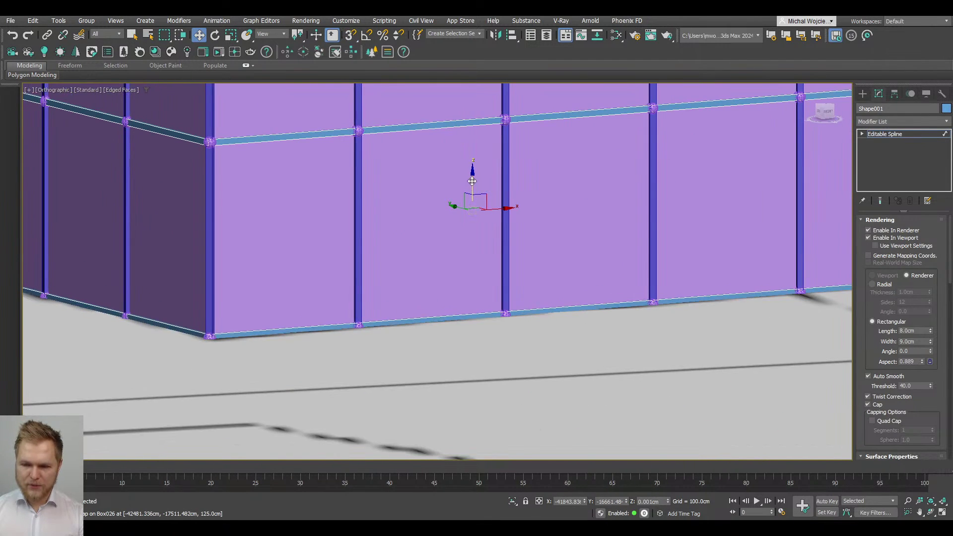
drag(472, 181, 469, 183)
alt+middle_drag(470, 184, 546, 159)
scroll(546, 159, down, 6)
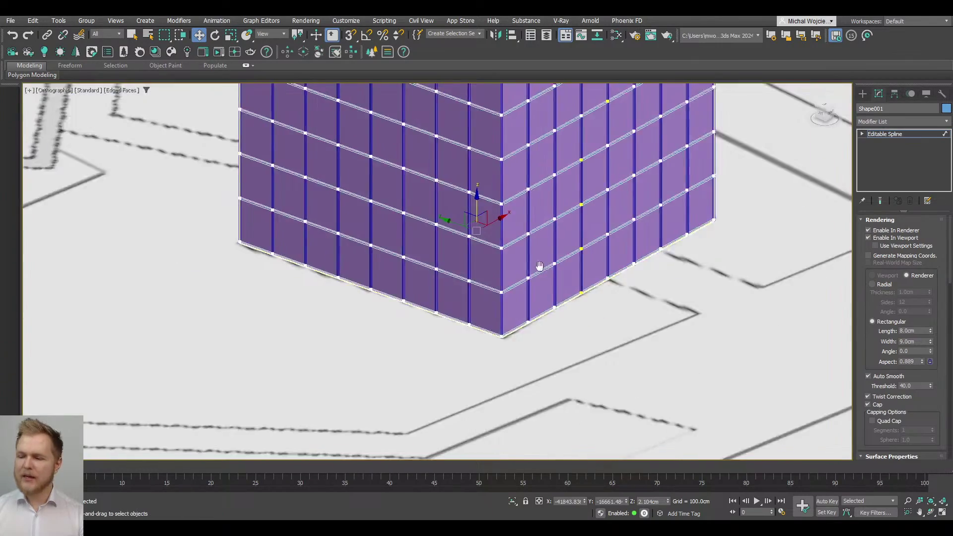
click(904, 136)
scroll(475, 212, down, 5)
click(716, 426)
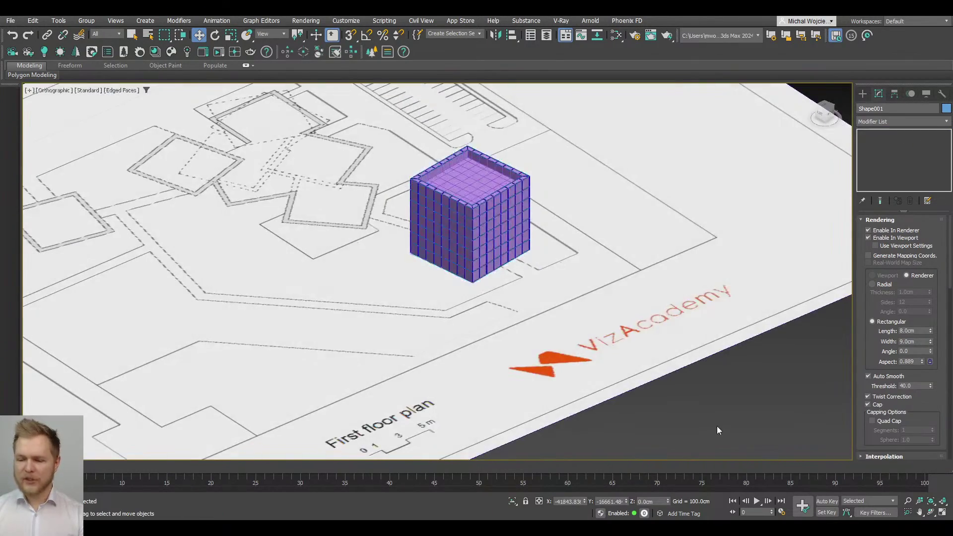
Step: Isolate the outer façade box, show its edged faces and select all of its polygons
scroll(460, 214, up, 8)
click(443, 278)
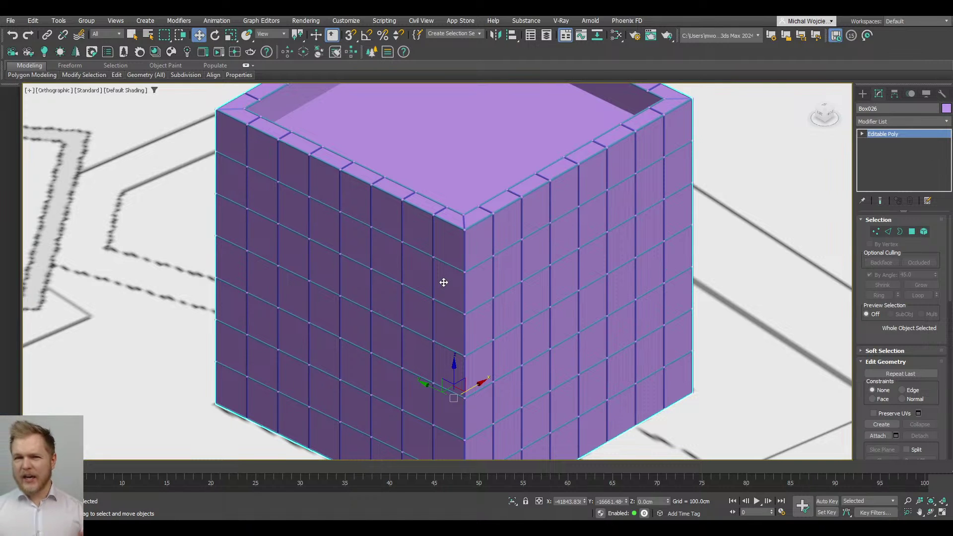
key(alt+q)
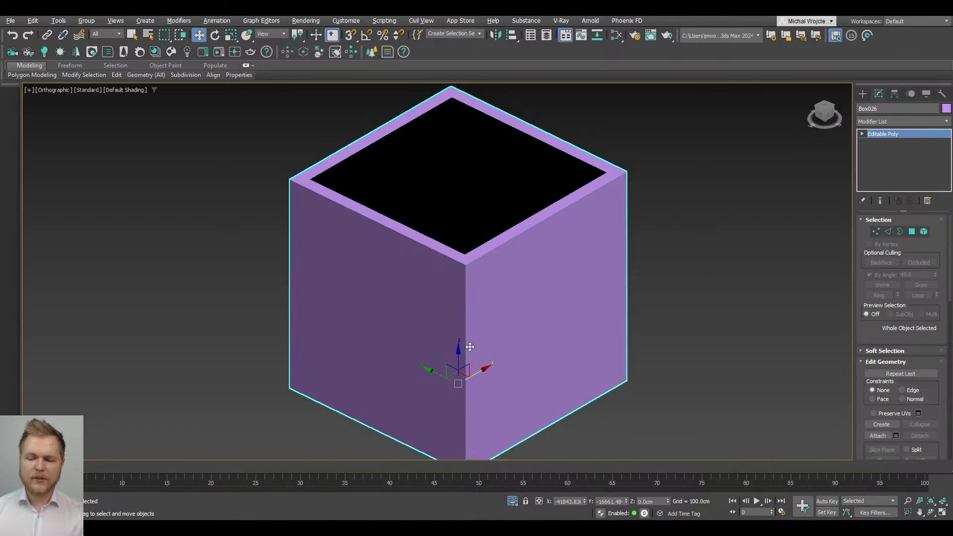
alt+middle_drag(470, 346, 485, 309)
key(F4)
key(2)
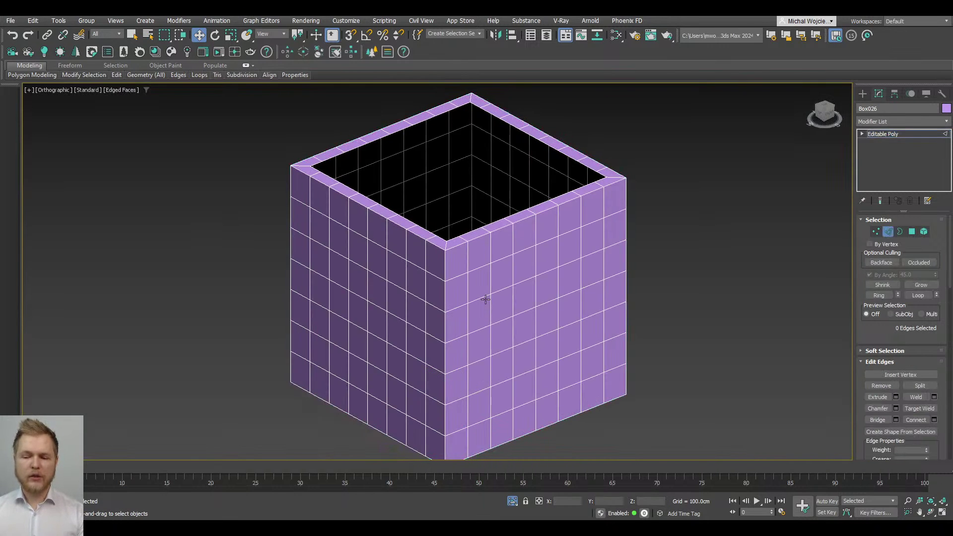
key(ctrl+a)
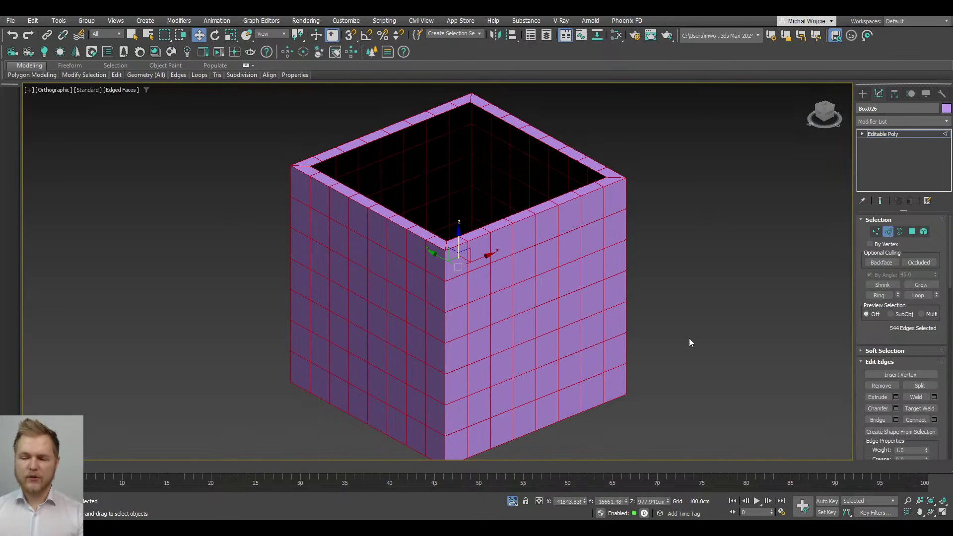
click(923, 386)
key(4)
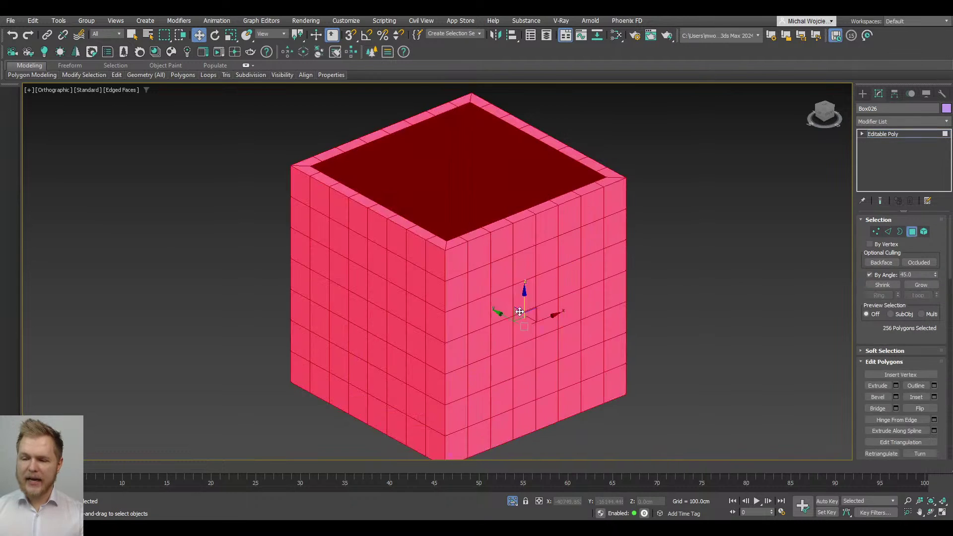
Step: Try a very slight uniform scale on the outer box's selected polygons, and reselect all of them
scroll(438, 261, up, 6)
key(r)
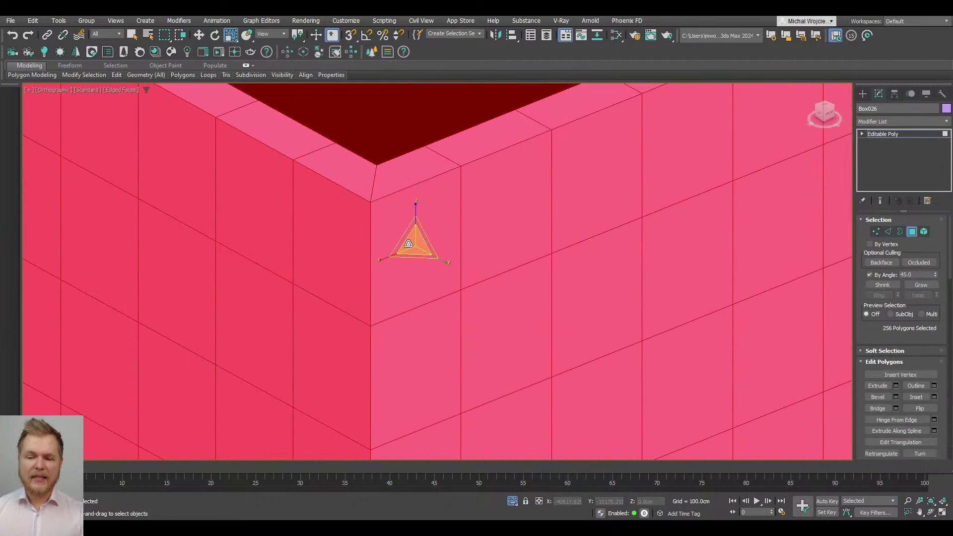
mouse_move(412, 243)
mouse_down()
mouse_move(417, 251)
mouse_move(411, 244)
mouse_up()
scroll(811, 373, down, 6)
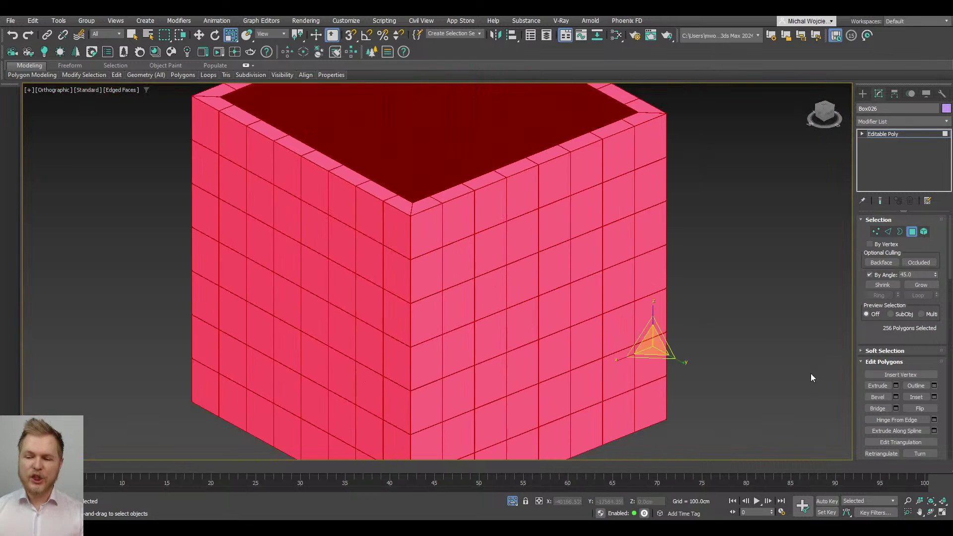
click(830, 353)
key(ctrl+a)
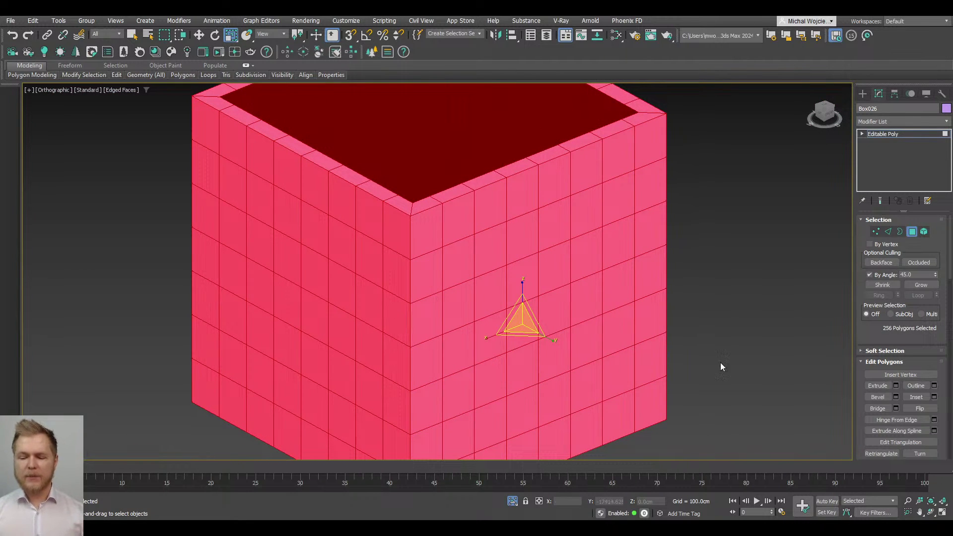
Step: Compare the outer box on its own with the full scene of bars and roof, and leave polygon editing and isolation
key(alt+q)
scroll(557, 327, down, 2)
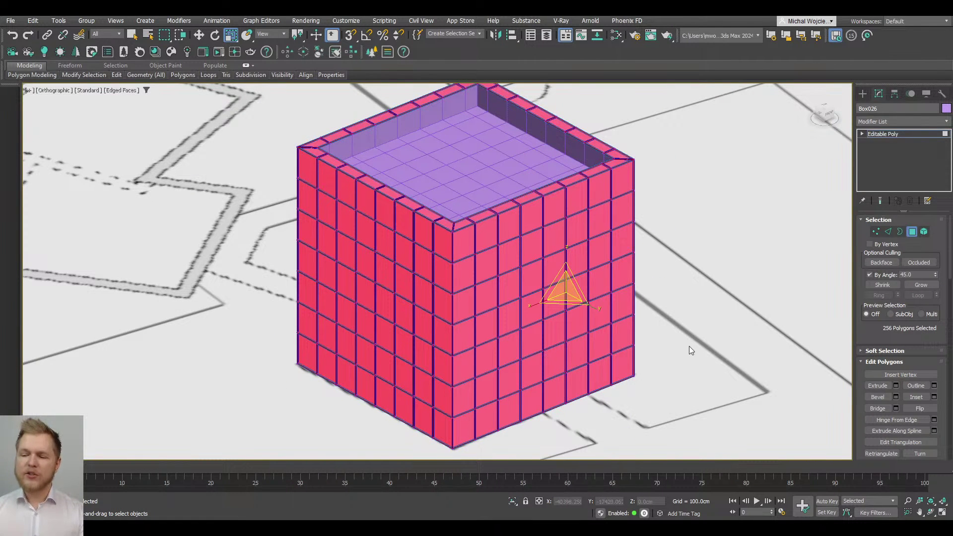
key(alt+q)
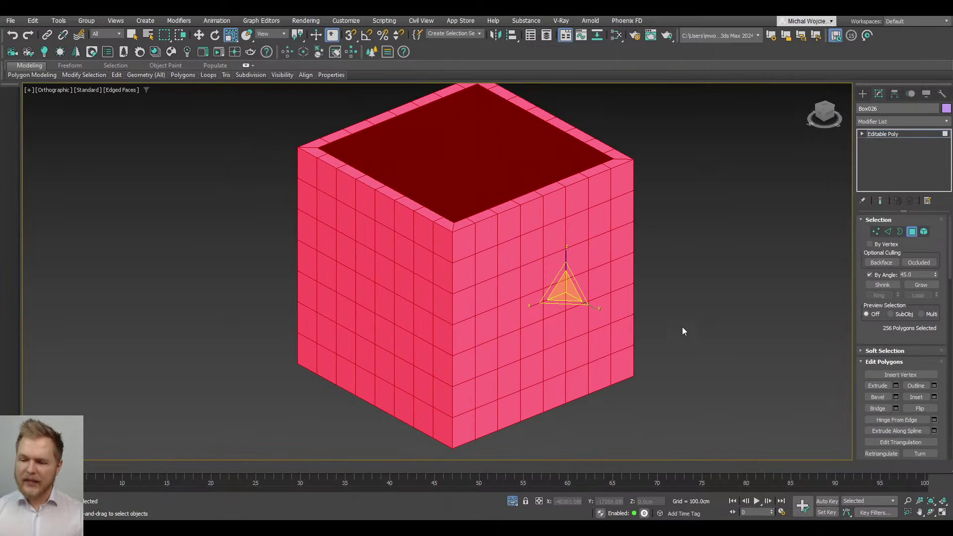
click(681, 322)
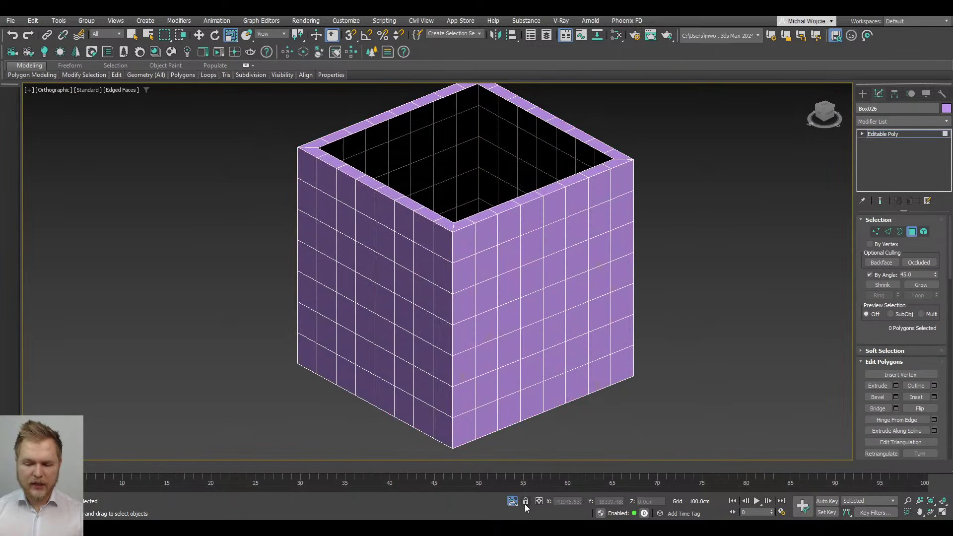
click(512, 501)
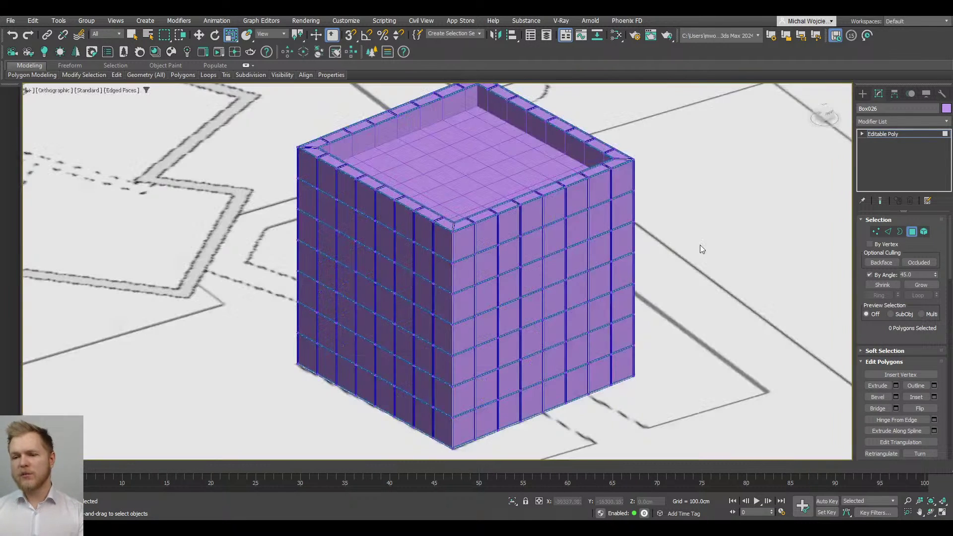
key(4)
key(r)
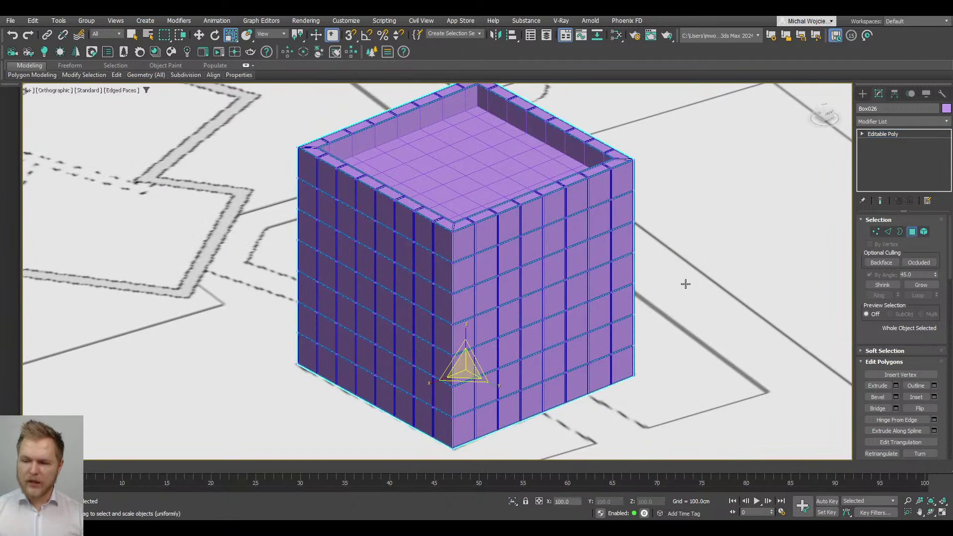
key(alt+q)
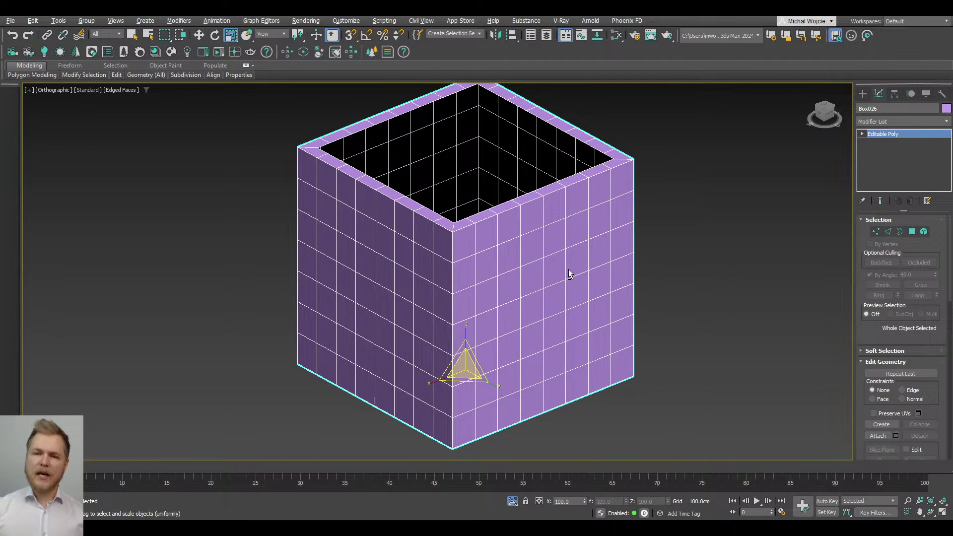
click(512, 501)
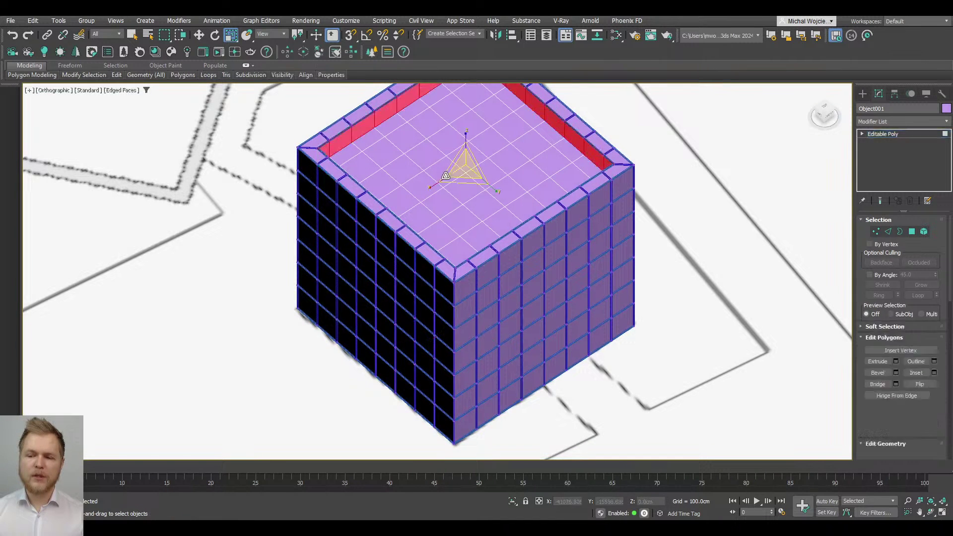
Step: Select all floor polygons of the recessed roof object using By Angle at 45
click(462, 169)
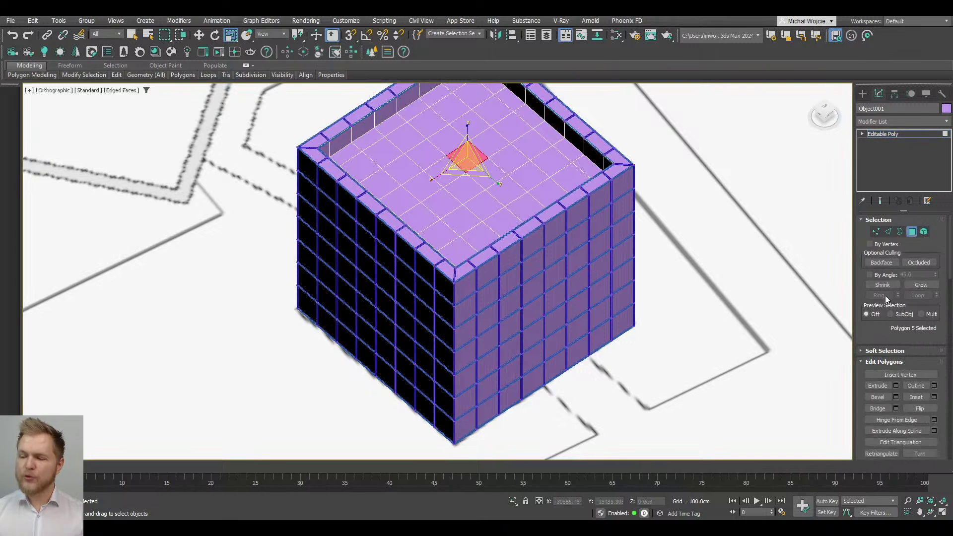
click(870, 274)
click(428, 204)
alt+middle_drag(427, 204, 437, 176)
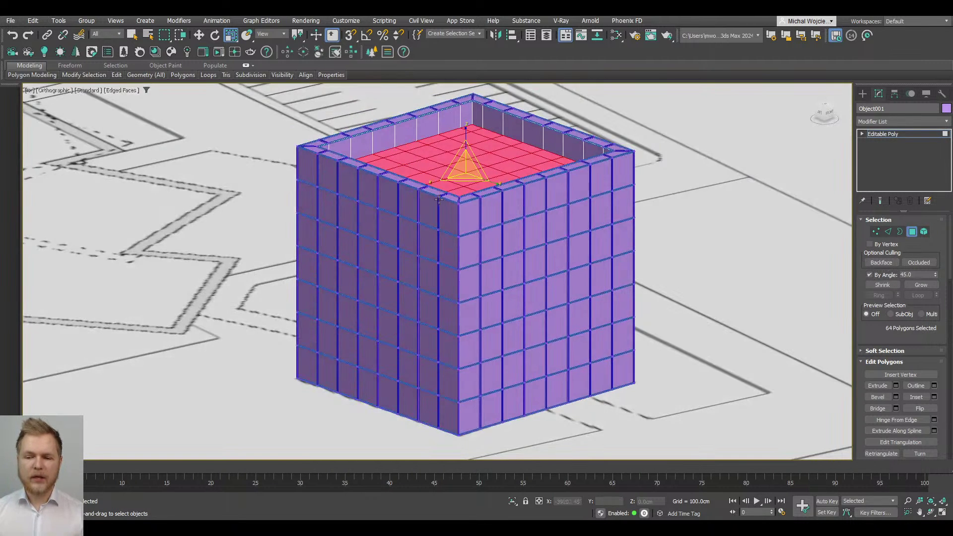
Step: Clone the selected roof floor polygons as an element down to the bar level at about Z 500 cm, using snapping in wireframe
key(F3)
key(s)
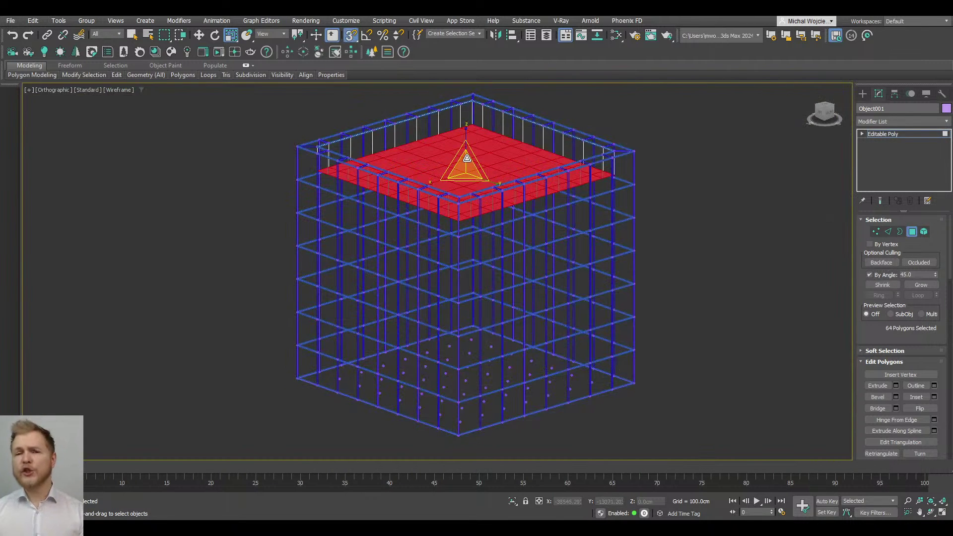
key(w)
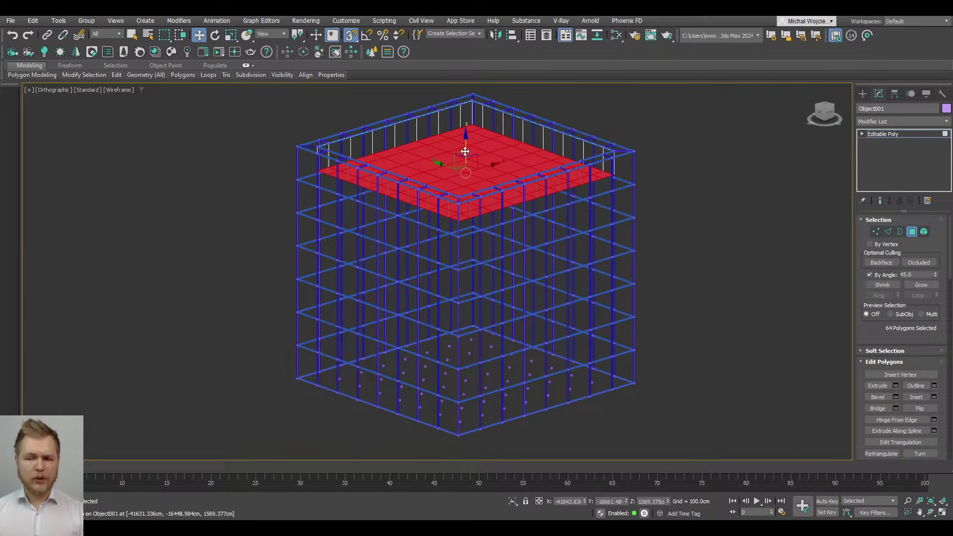
mouse_move(465, 151)
mouse_down()
mouse_move(295, 209)
mouse_move(284, 324)
mouse_move(295, 313)
mouse_up()
click(524, 268)
Step: Clone the new floor slab as another element snapped up to Z 1000 cm, and check both slabs in shaded and wireframe display
scroll(427, 286, up, 3)
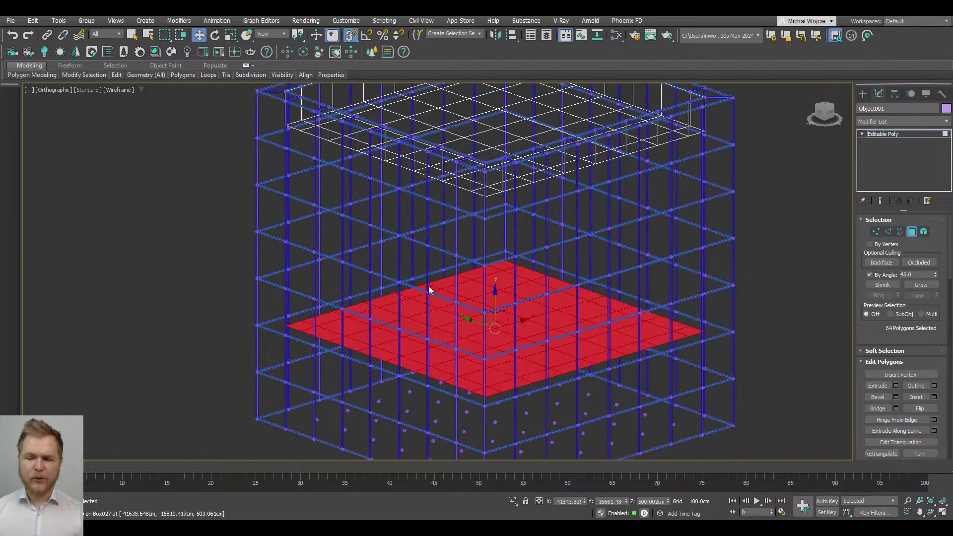
mouse_move(496, 300)
mouse_down()
mouse_move(240, 188)
mouse_move(256, 207)
mouse_move(253, 280)
mouse_move(247, 225)
mouse_move(267, 230)
mouse_up()
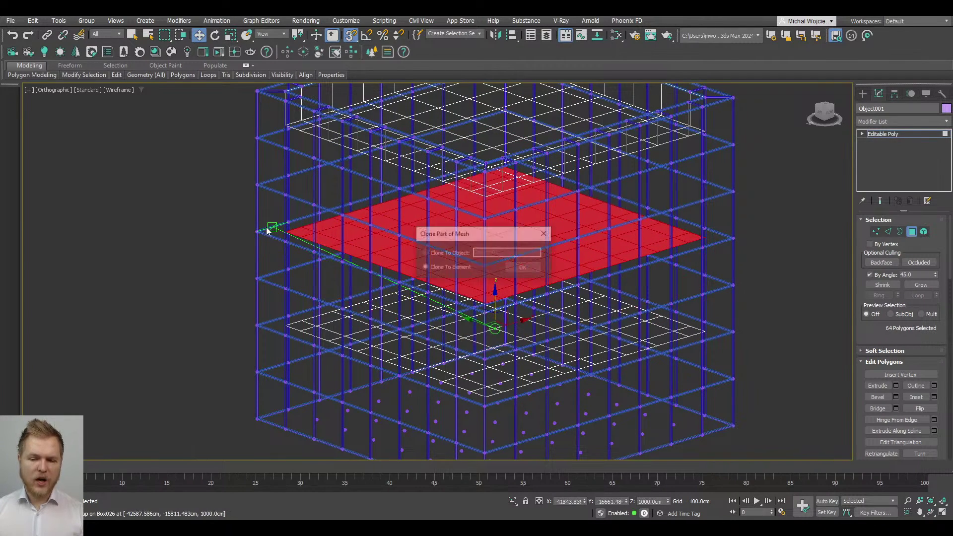
click(524, 268)
key(F3)
scroll(562, 271, down, 5)
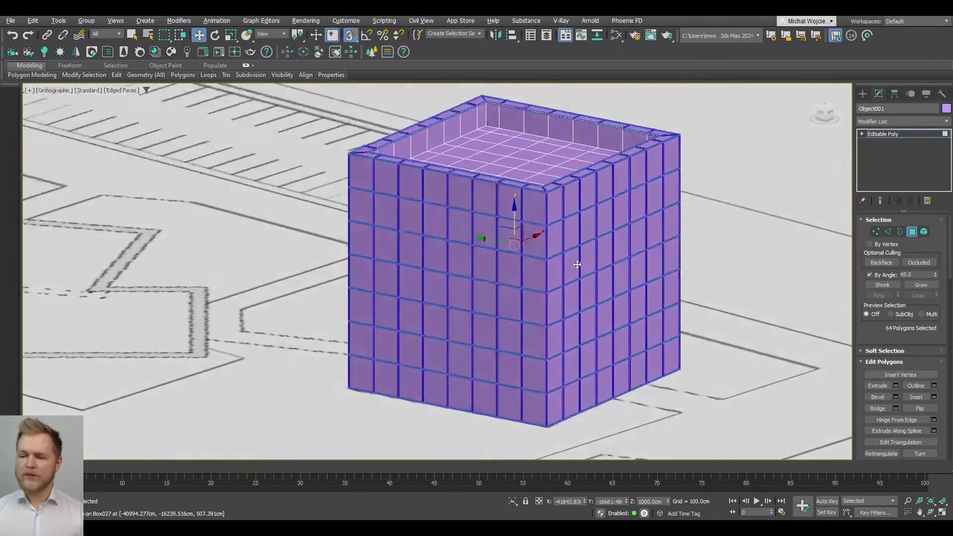
key(F3)
alt+middle_drag(519, 219, 520, 222)
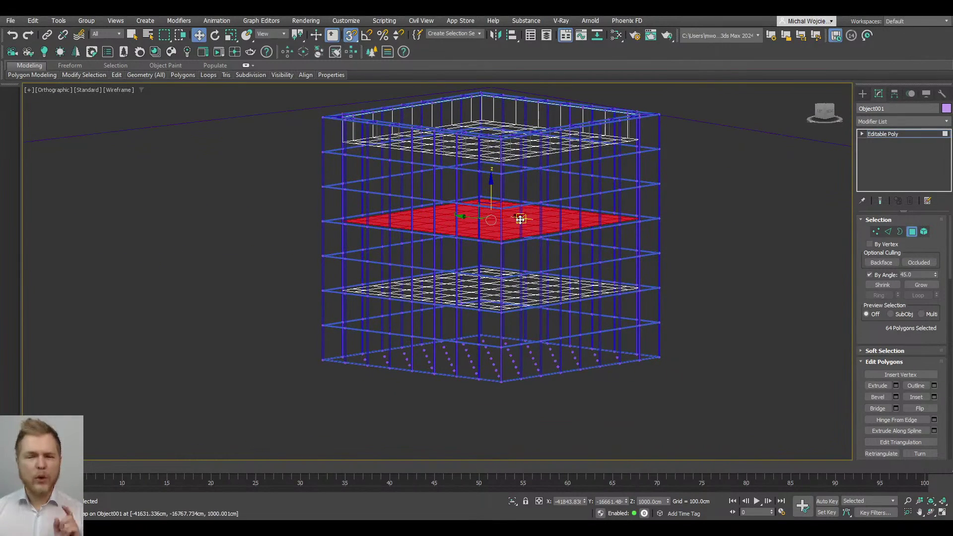
Step: Select all polygons of both interior floor slabs, detach them as a separate object, and leave polygon editing
drag(709, 348, 240, 189)
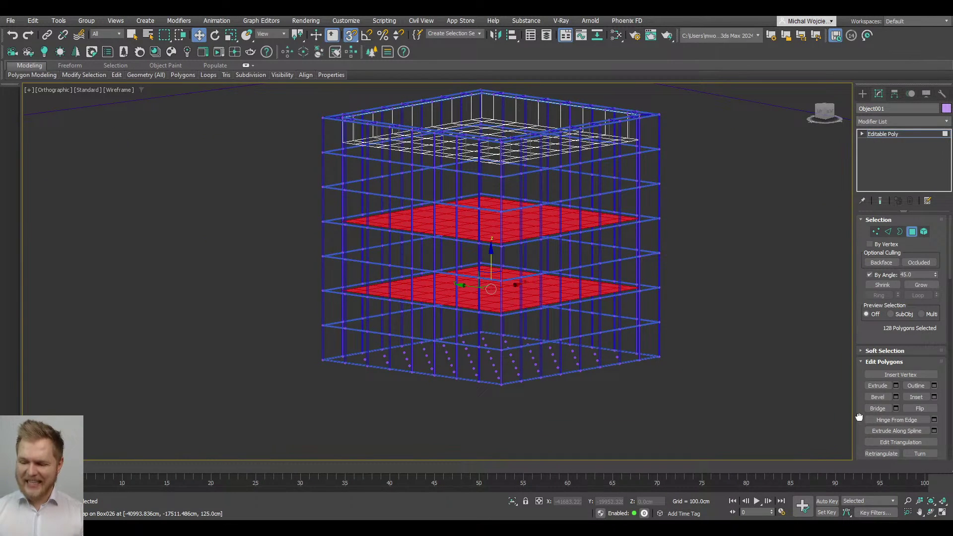
drag(860, 417, 827, 248)
click(920, 374)
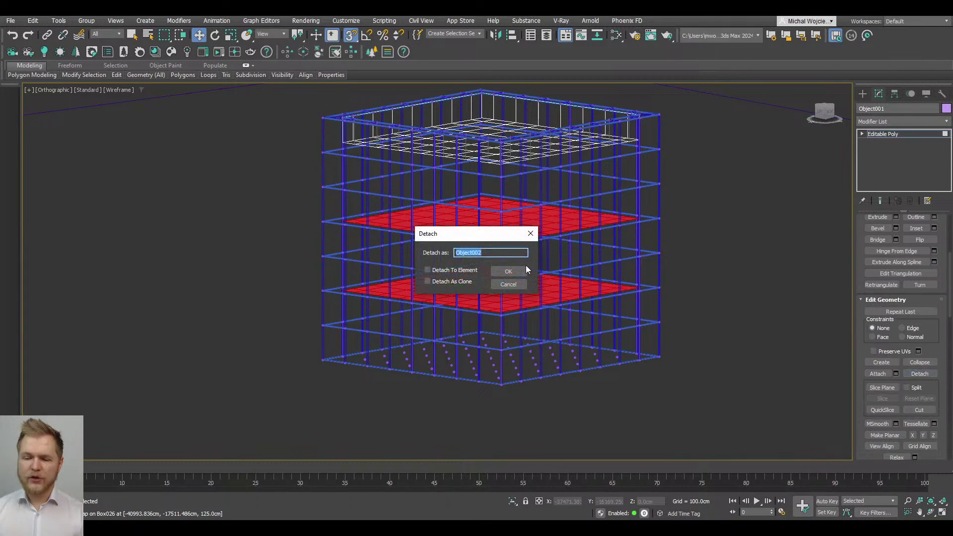
click(508, 271)
click(892, 134)
click(726, 266)
Step: Isolate the detached floor slabs together with the recessed roof and display them shaded
scroll(462, 226, up, 3)
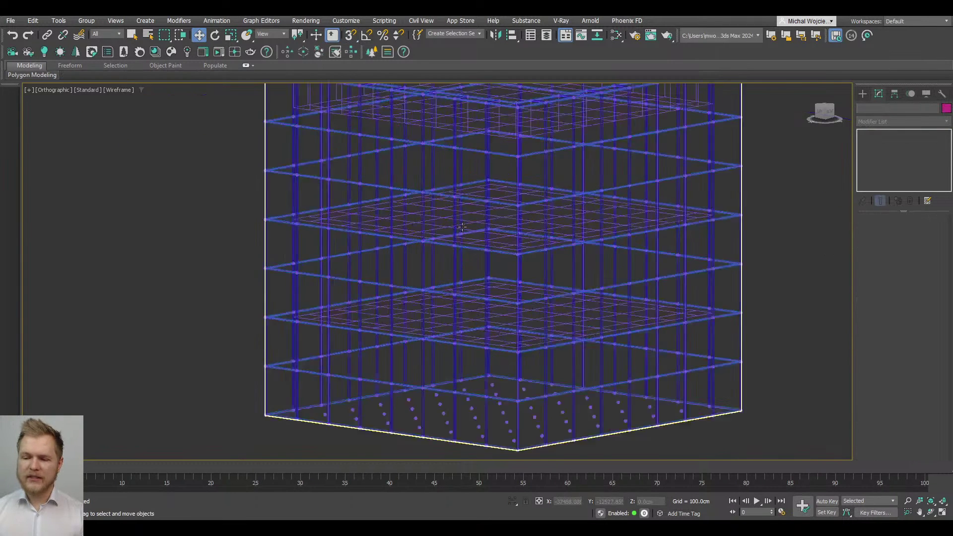
scroll(461, 227, up, 3)
click(511, 253)
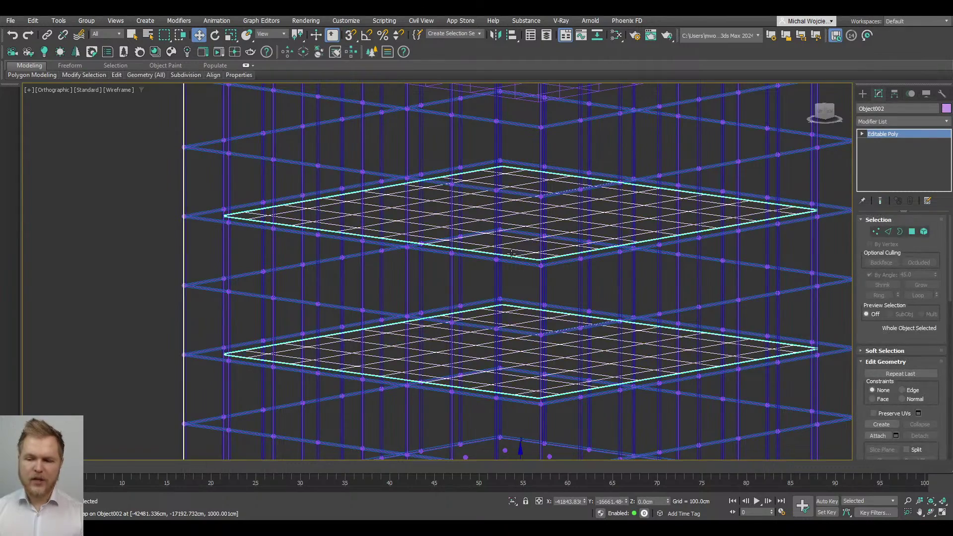
scroll(502, 212, down, 5)
ctrl+click(518, 126)
key(alt+q)
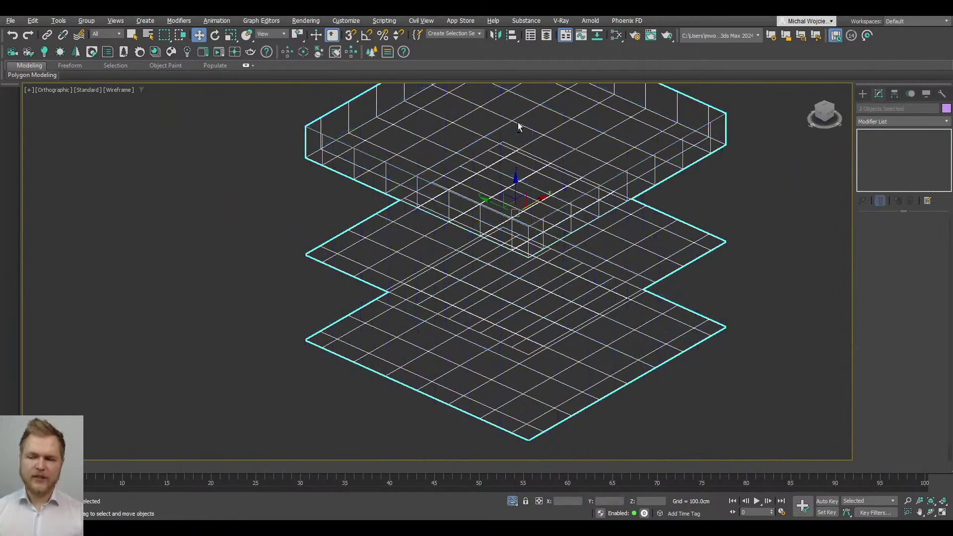
click(703, 281)
scroll(540, 276, down, 3)
key(F3)
Step: Apply one Shell modifier to the roof and the floor slabs together, and show edged faces
click(434, 221)
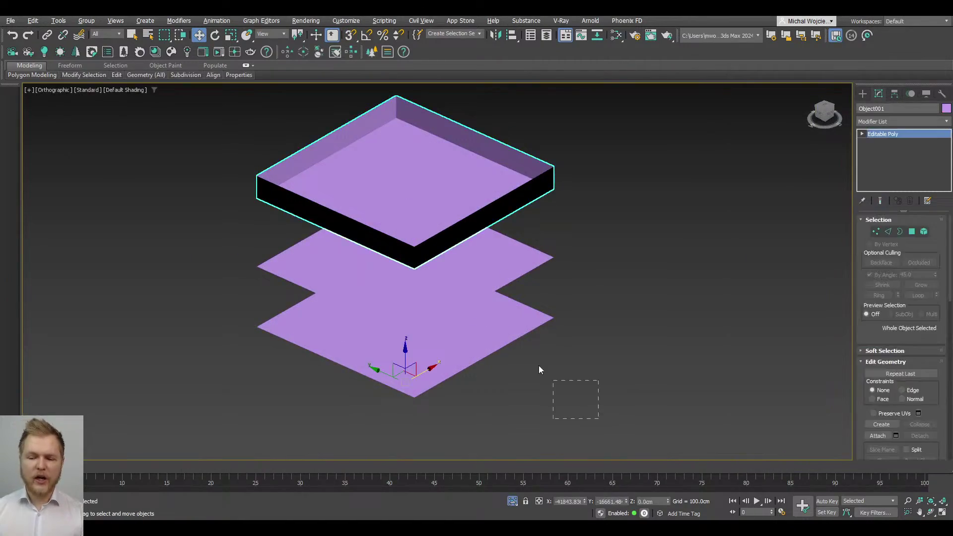
key(ctrl+a)
click(911, 122)
text(shell)
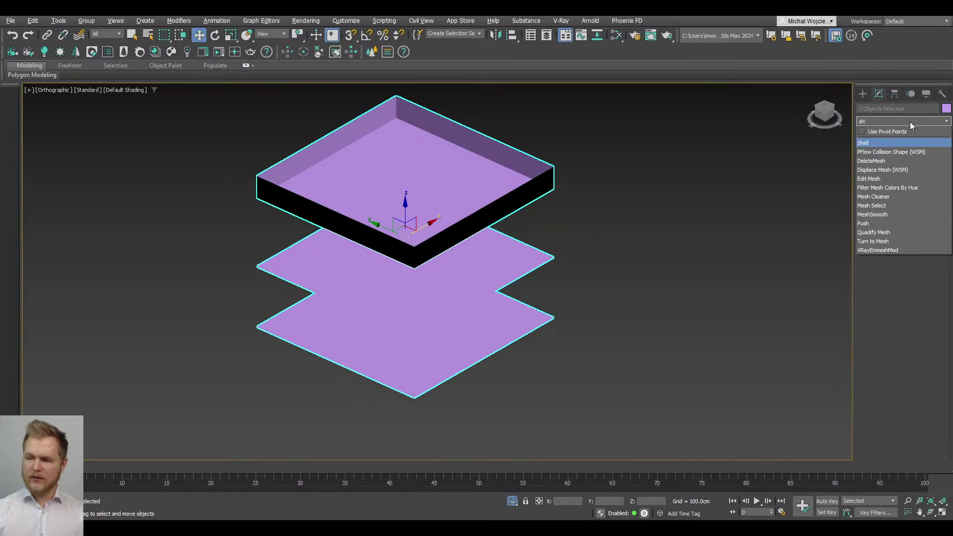
key(Return)
key(F4)
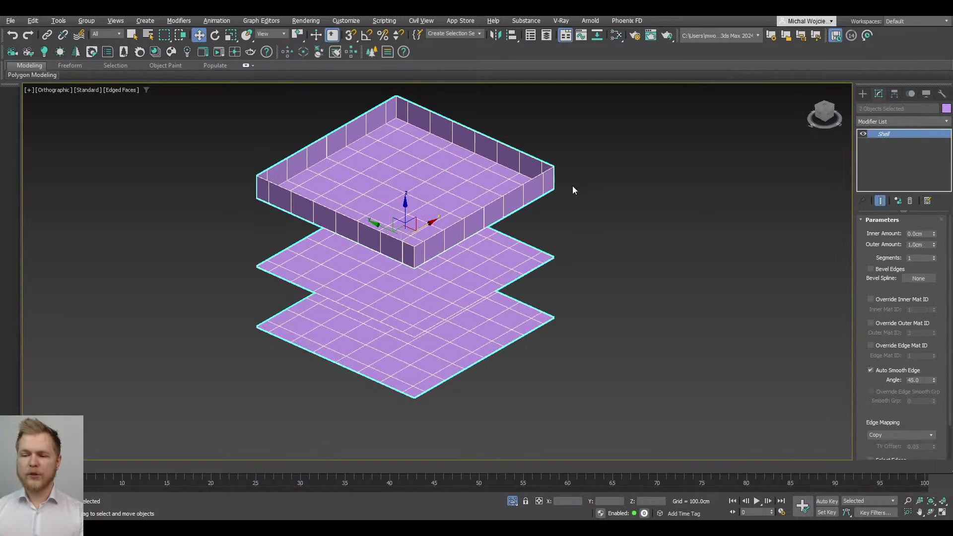
Step: Set the Shell's outer amount to 40 cm and its inner amount to 0 cm
drag(934, 234, 839, 380)
double_click(917, 245)
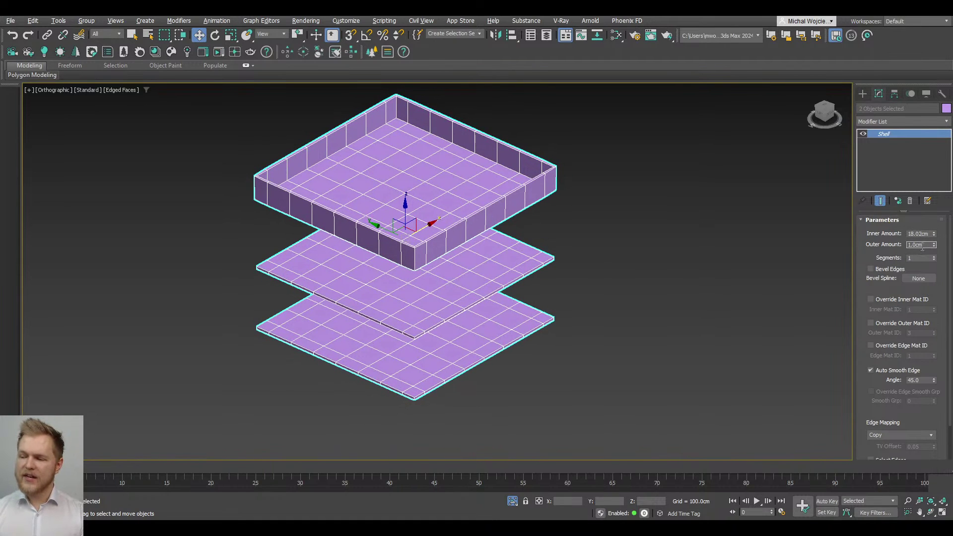
text(40)
key(Return)
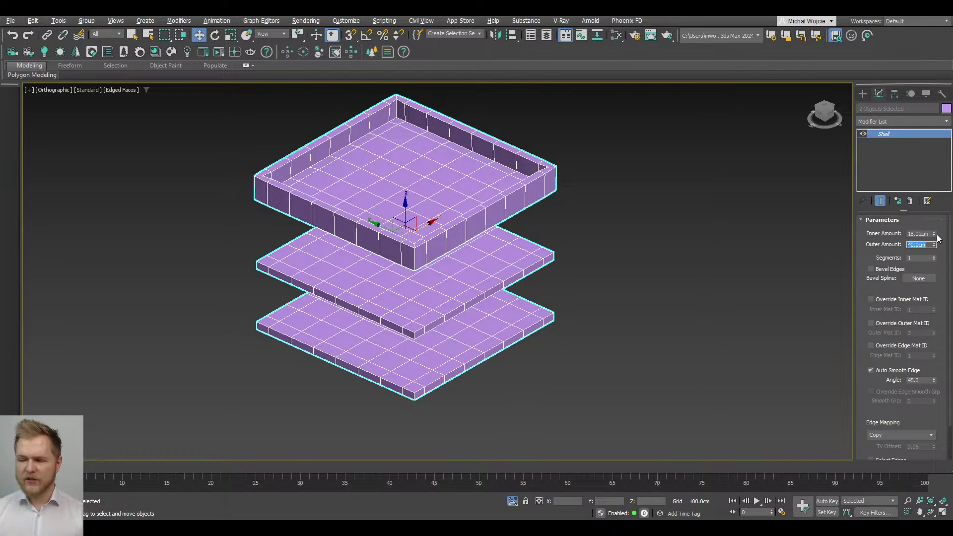
drag(937, 237, 936, 235)
Step: Enable Straighten Corners on the Shell, comparing the roof's corner with and without it in the front wireframe view
scroll(857, 417, down, 2)
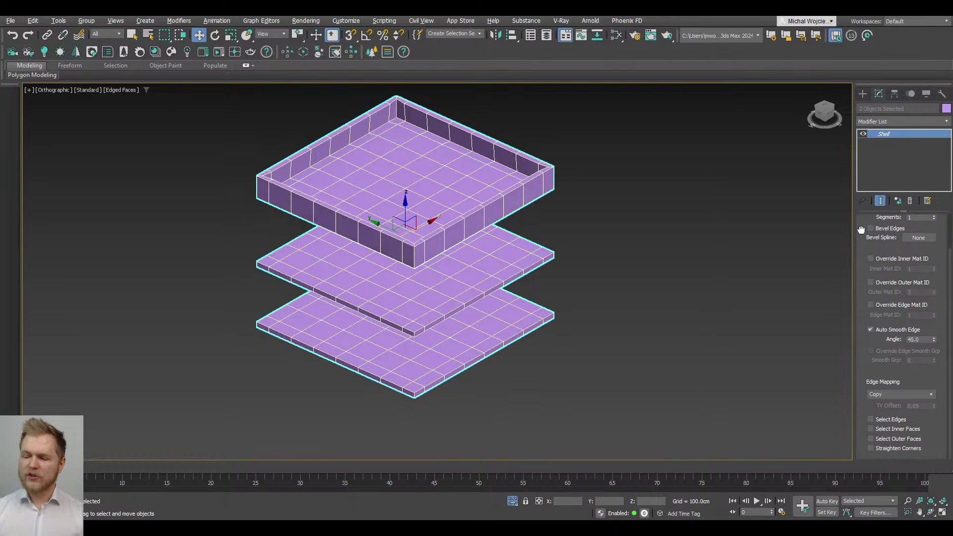
click(892, 449)
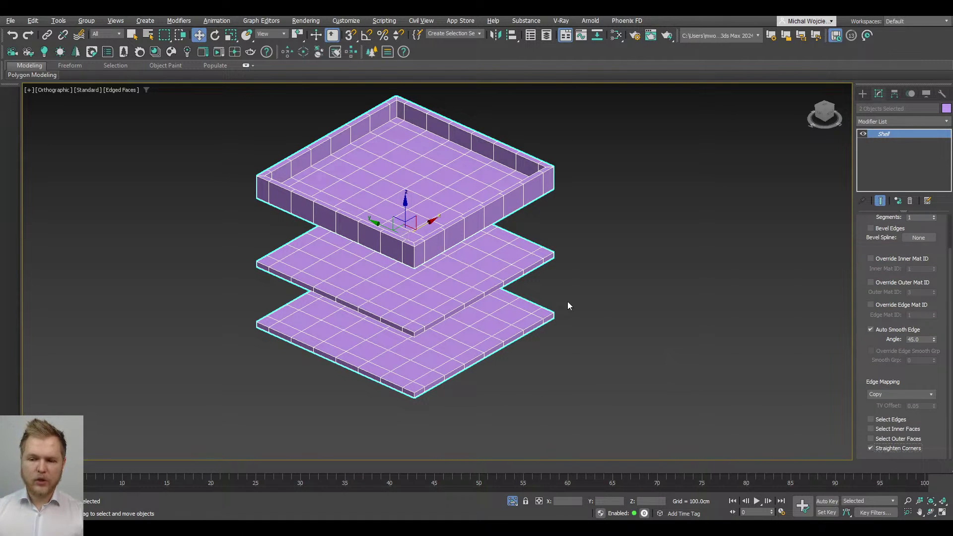
click(909, 449)
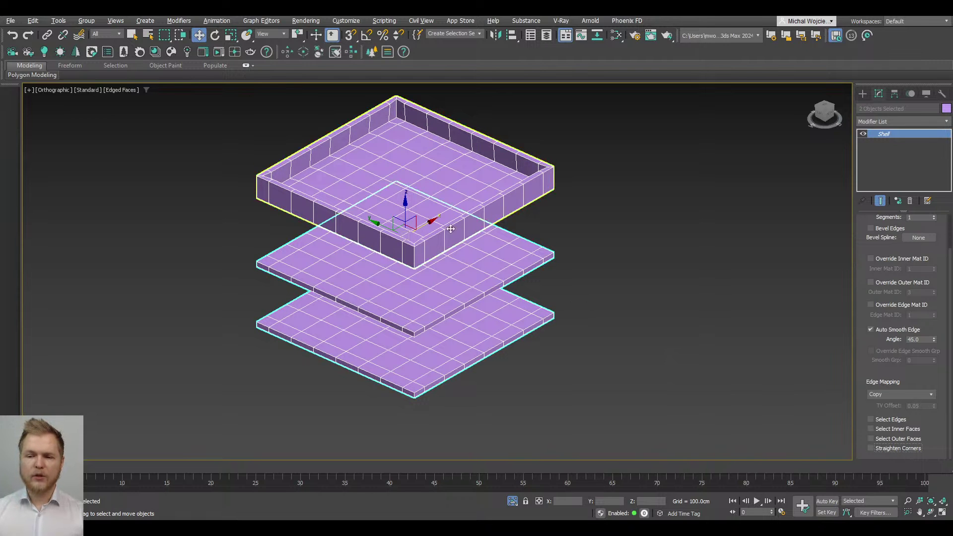
key(f)
key(F3)
scroll(557, 283, up, 10)
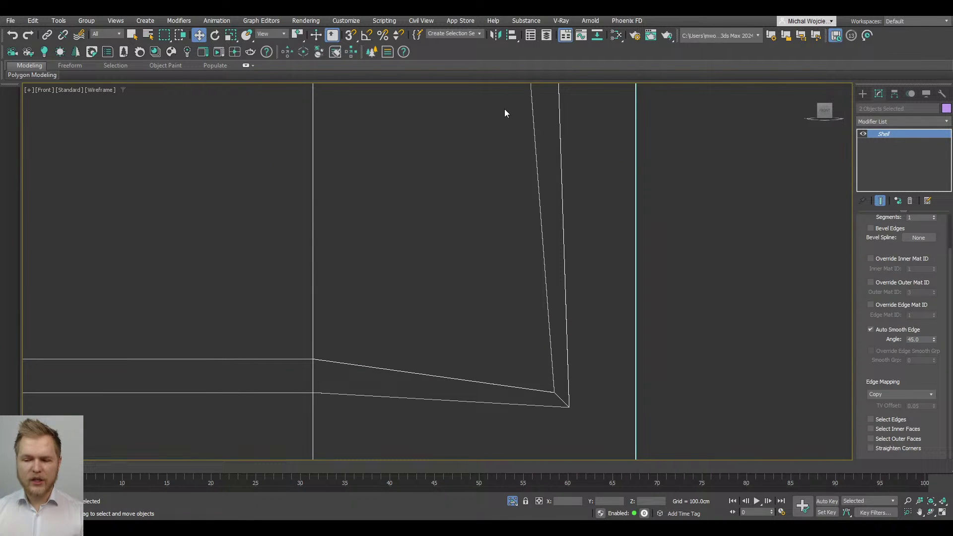
scroll(498, 320, down, 8)
click(896, 448)
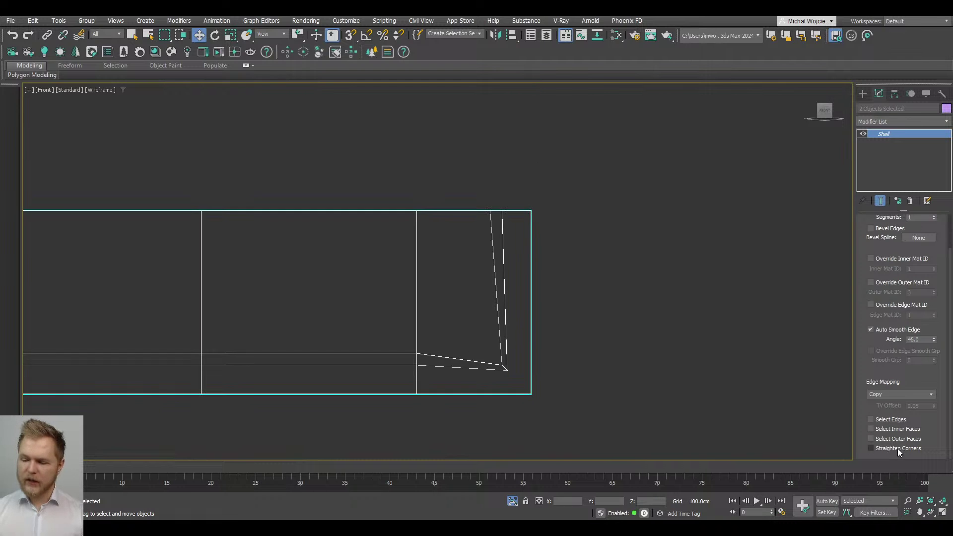
click(898, 448)
click(897, 448)
click(898, 449)
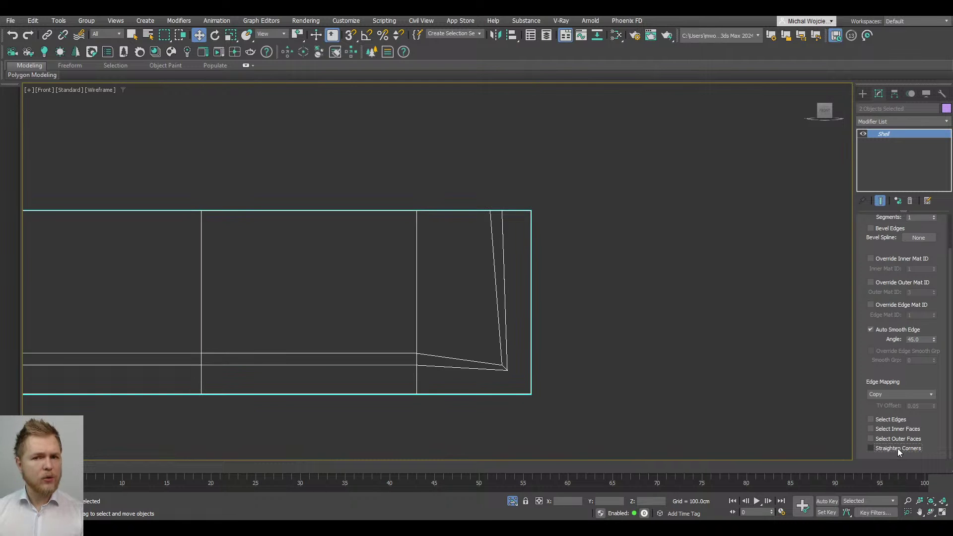
click(898, 449)
Step: Return to a shaded orthographic view and end isolation to show the whole building
alt+middle_drag(668, 303, 441, 285)
scroll(462, 259, down, 5)
key(F3)
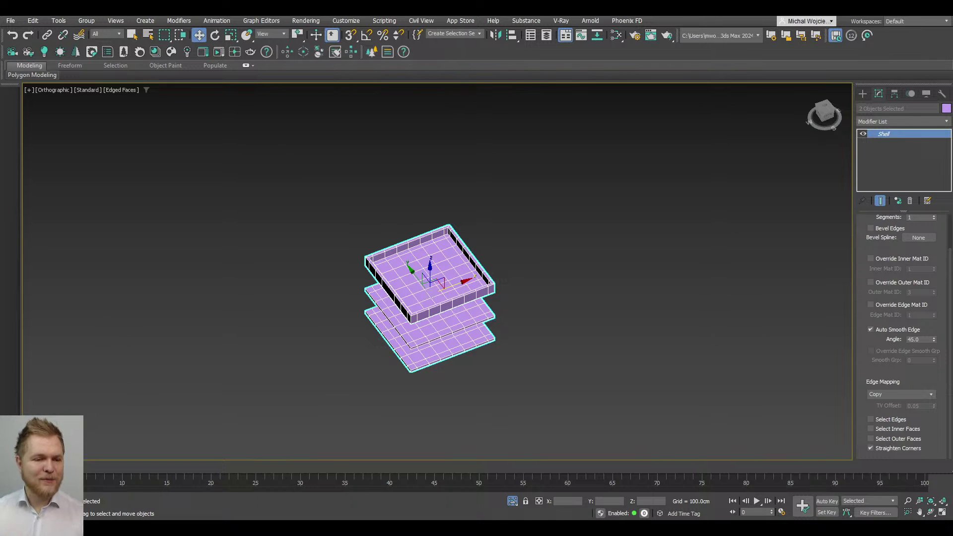
alt+middle_drag(250, 288, 453, 272)
scroll(335, 300, up, 3)
scroll(528, 445, up, 5)
click(513, 501)
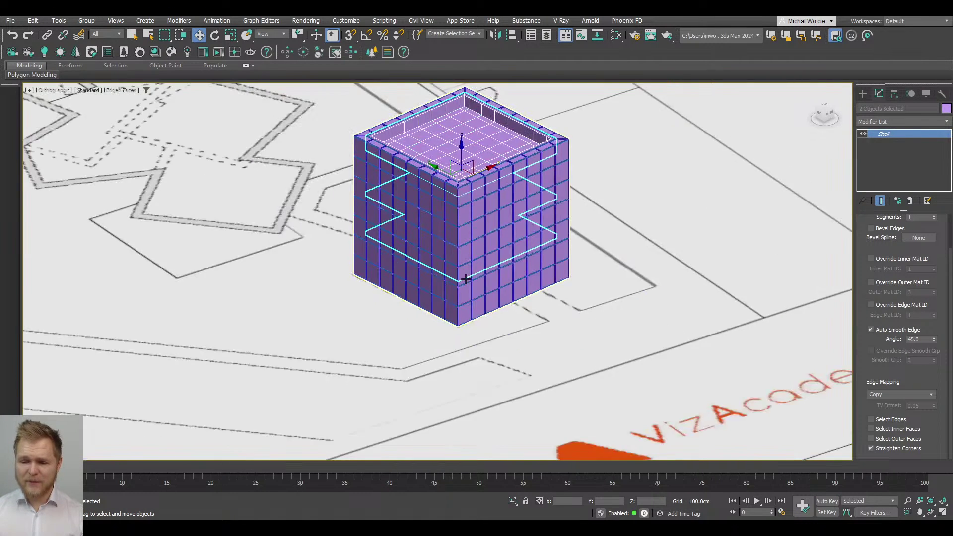
Step: Switch the viewport display to Clay shading with edged faces and view the building up close
click(122, 90)
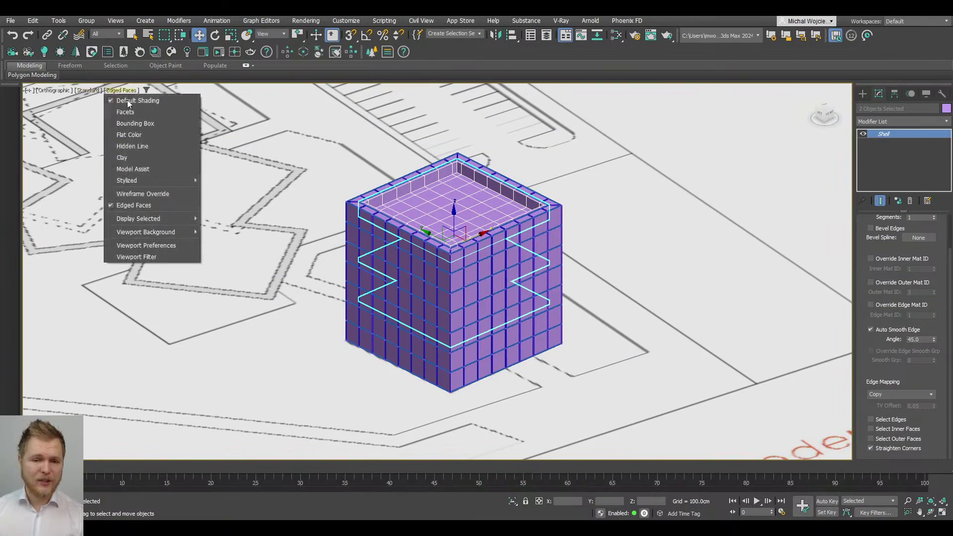
click(150, 156)
key(F4)
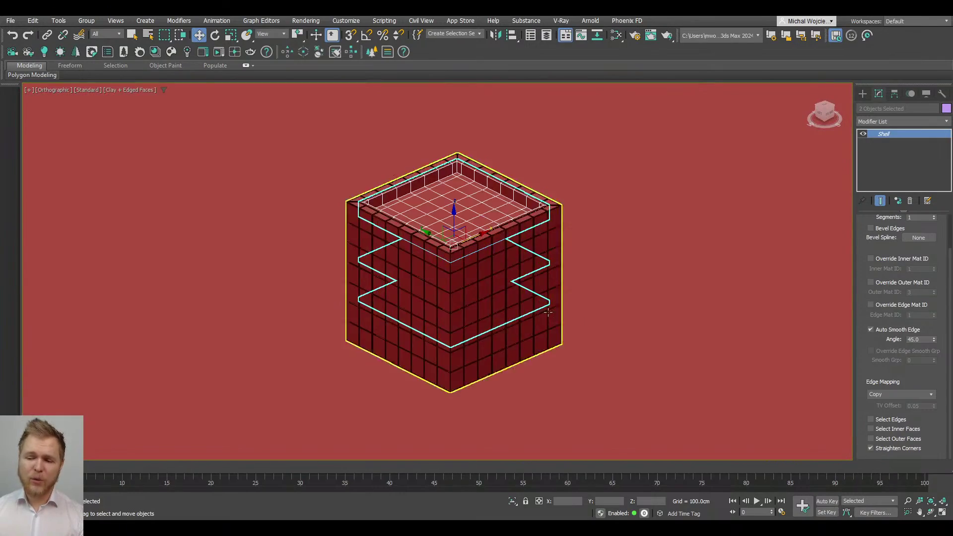
scroll(512, 308, up, 5)
scroll(446, 298, down, 2)
Step: In wireframe, delete all bottom-face polygons of the joint object's Editable Poly beneath its Lattice modifier
key(F3)
scroll(418, 299, up, 6)
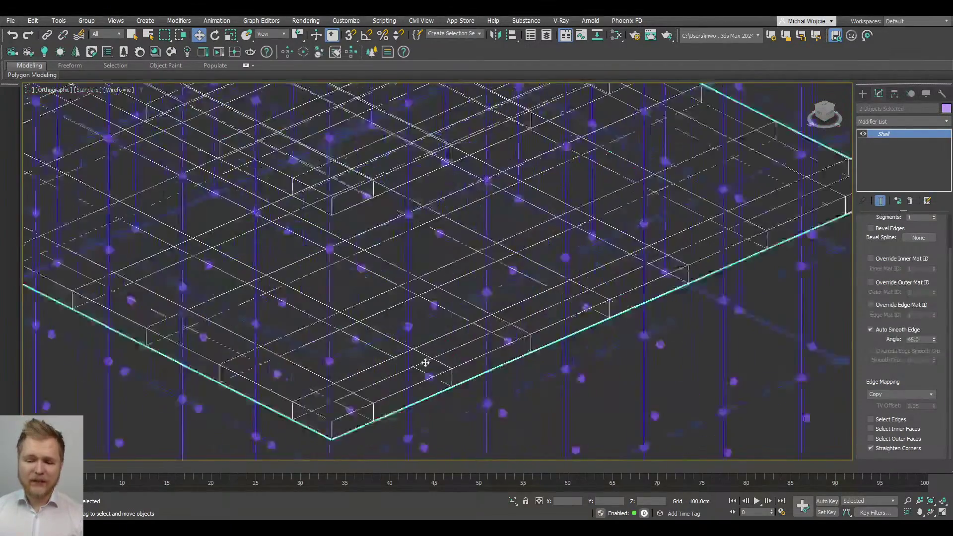
scroll(456, 240, down, 6)
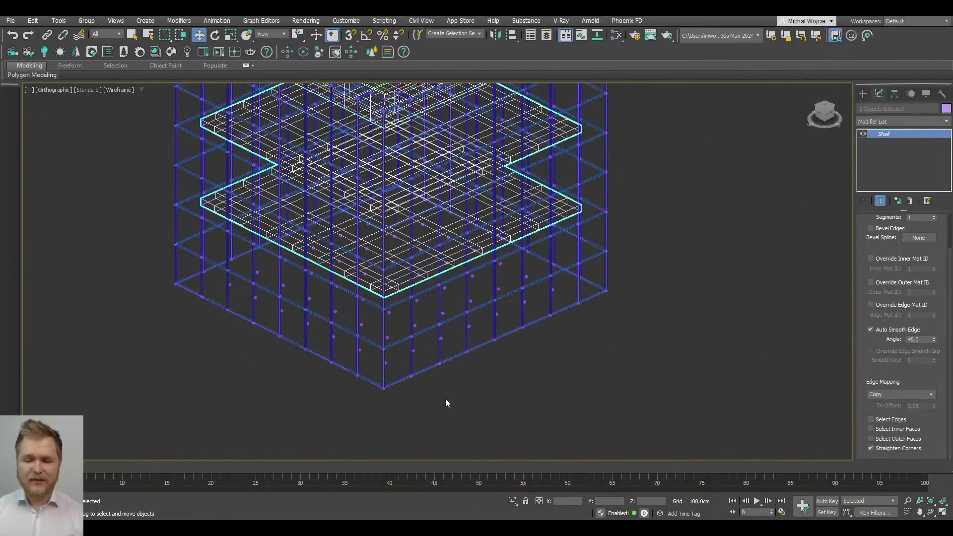
alt+middle_drag(445, 400, 372, 340)
click(372, 336)
scroll(373, 337, down, 3)
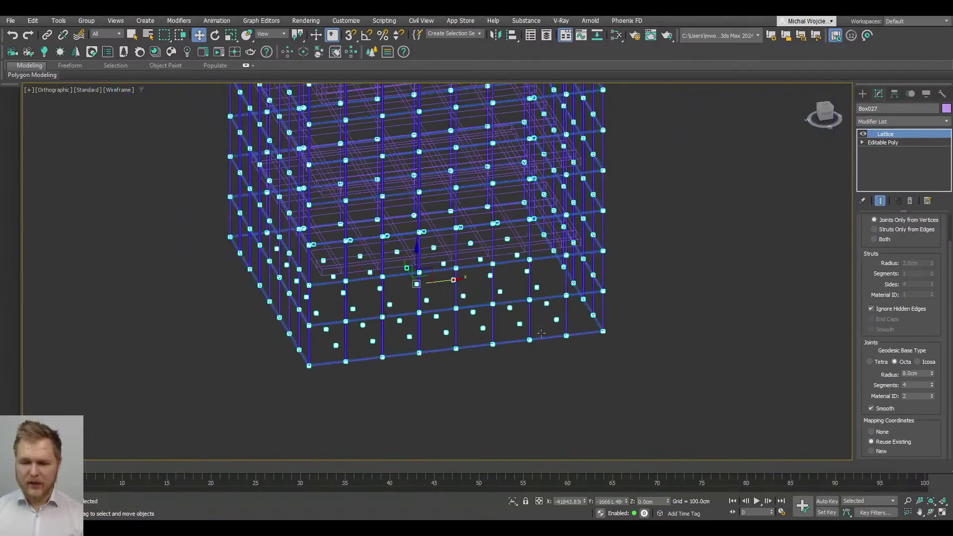
click(896, 143)
alt+middle_drag(556, 338, 416, 300)
key(4)
click(425, 268)
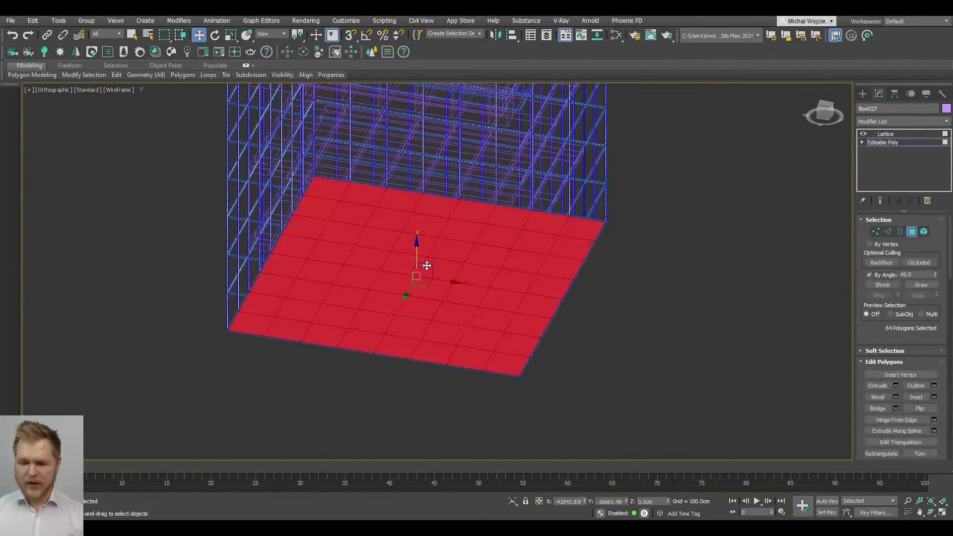
click(714, 276)
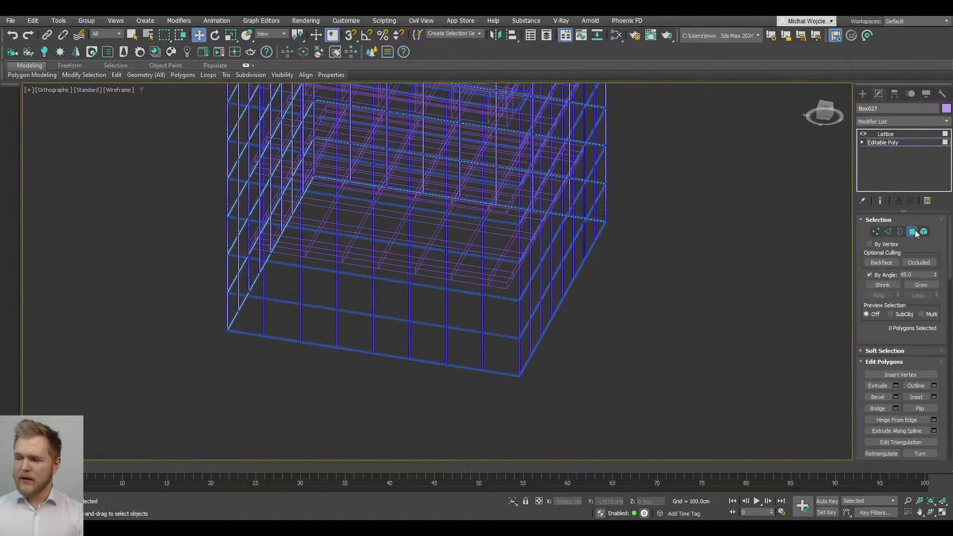
Step: Return the joint object to its Lattice level, deselect it, and restore the clay display of the building
click(901, 133)
click(610, 195)
key(F3)
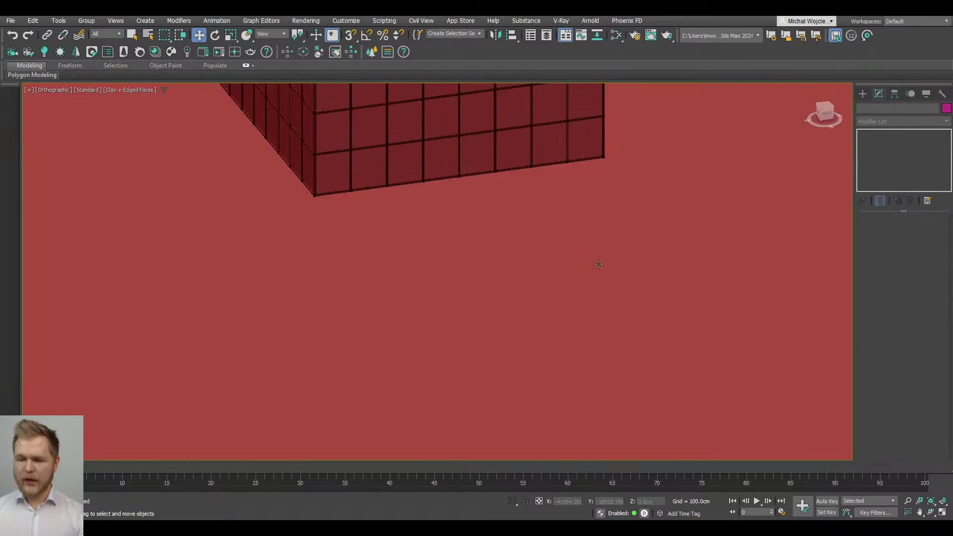
scroll(549, 422, down, 3)
click(429, 225)
scroll(429, 225, down, 2)
scroll(437, 213, up, 4)
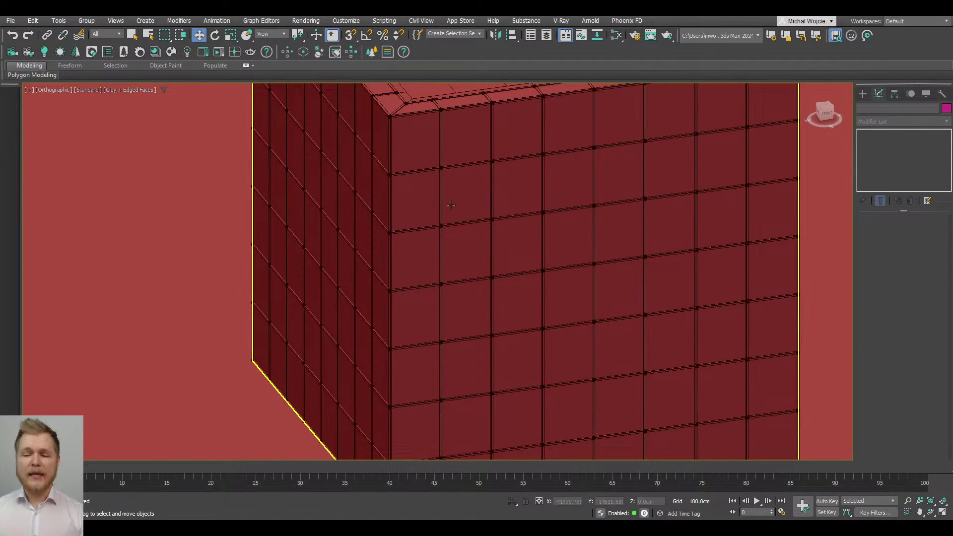
Step: Isolate the outer gridded box and clone it in place as a Copy
click(455, 198)
scroll(459, 206, down, 2)
scroll(488, 223, up, 1)
alt+middle_drag(487, 223, 528, 252)
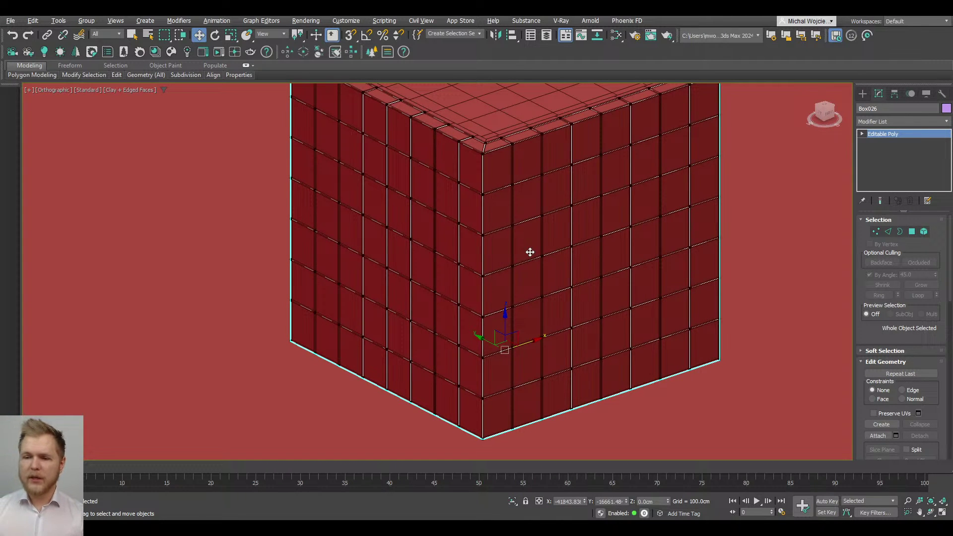
key(alt+q)
key(ctrl+v)
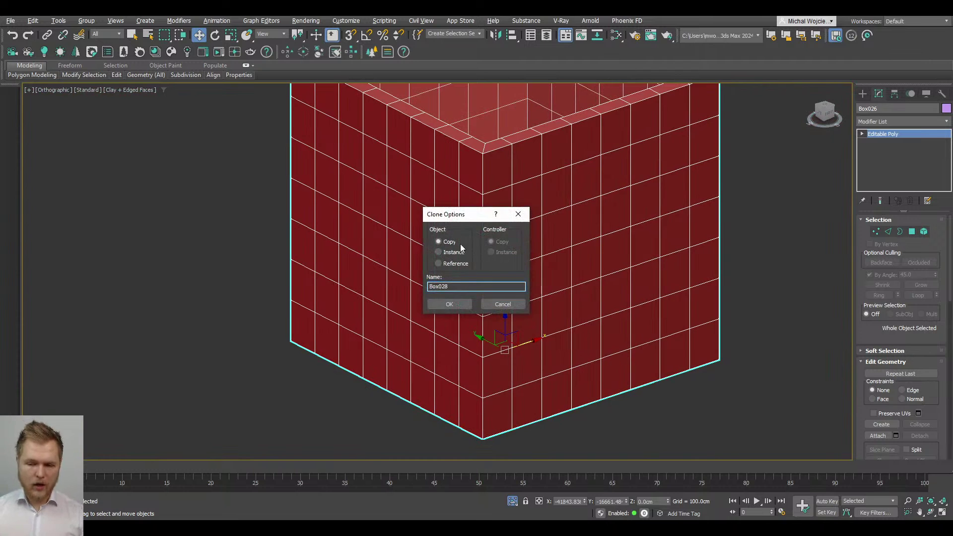
click(449, 304)
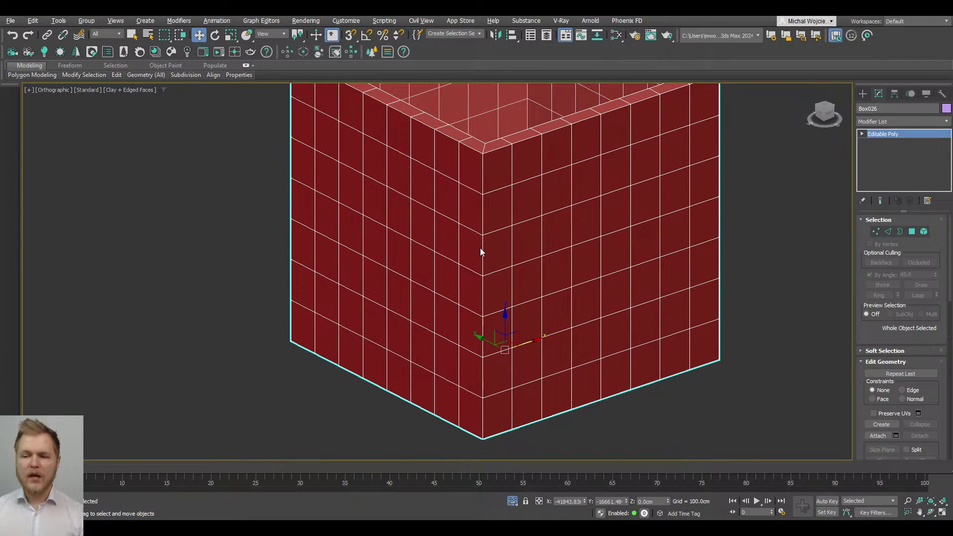
scroll(480, 248, down, 3)
middle_drag(478, 277, 472, 276)
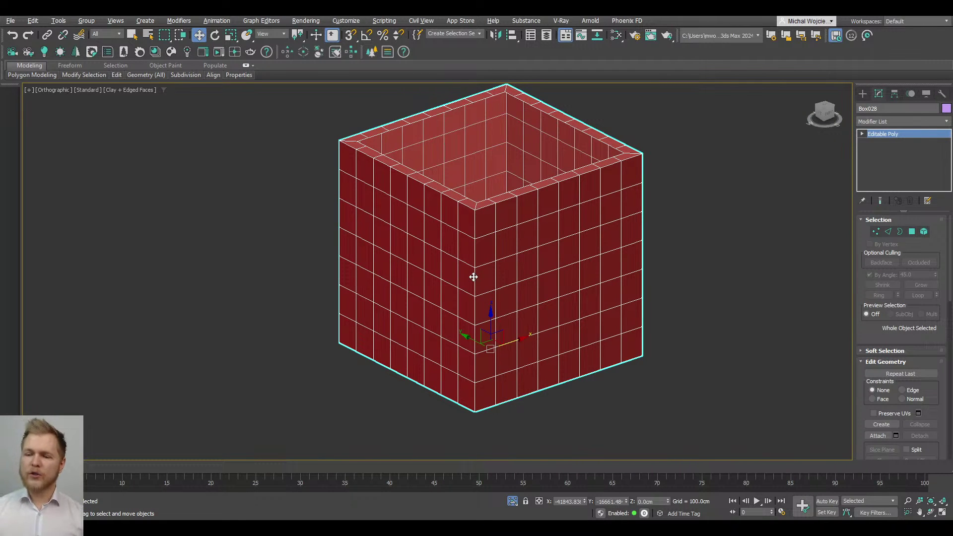
Step: Select the open inner border at the copied box's top rim to examine it, and leave border editing
key(3)
click(485, 203)
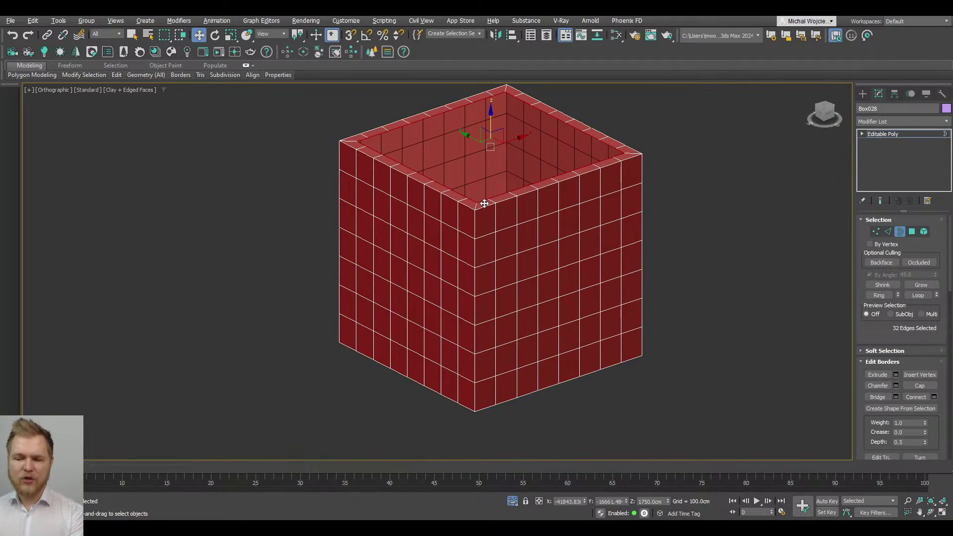
click(900, 231)
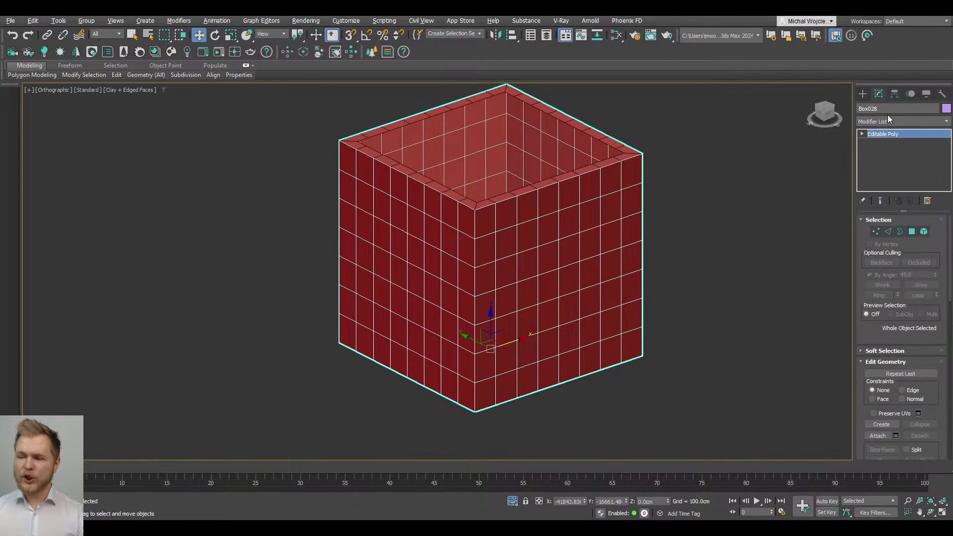
Step: Apply a Shell modifier to the copied outer box
click(888, 117)
text(sh)
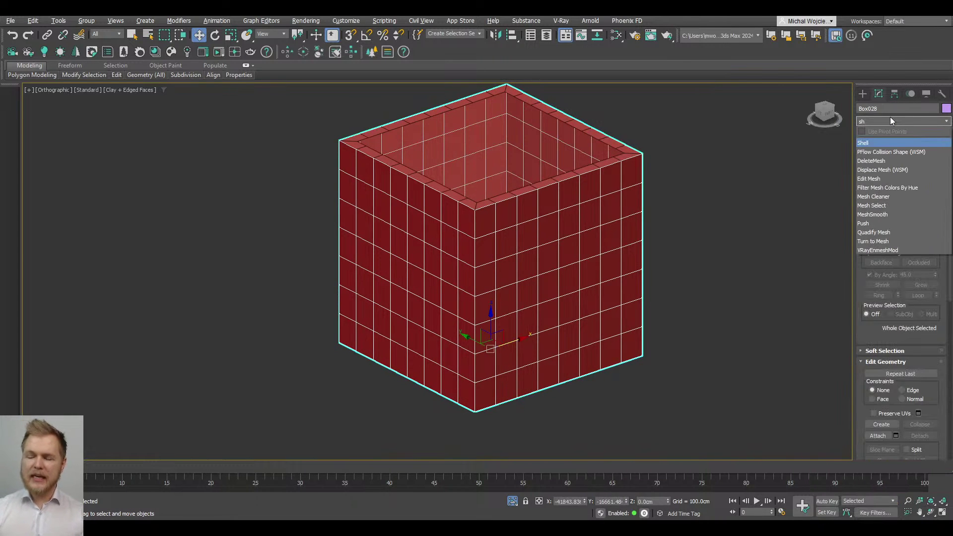
key(Return)
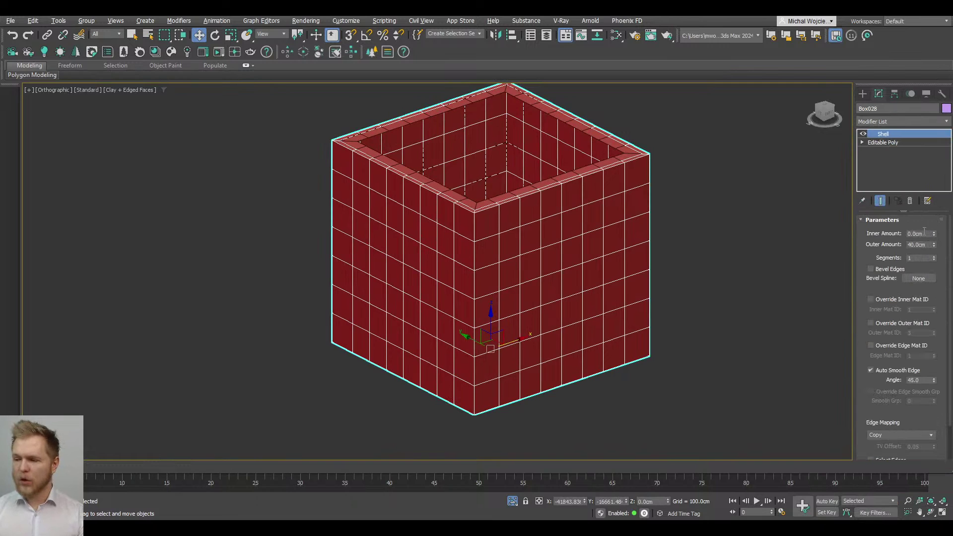
Step: Set the Shell's inner amount to 100 cm and outer amount to 0 cm, and convert the copied box to Editable Poly
double_click(920, 233)
text(100)
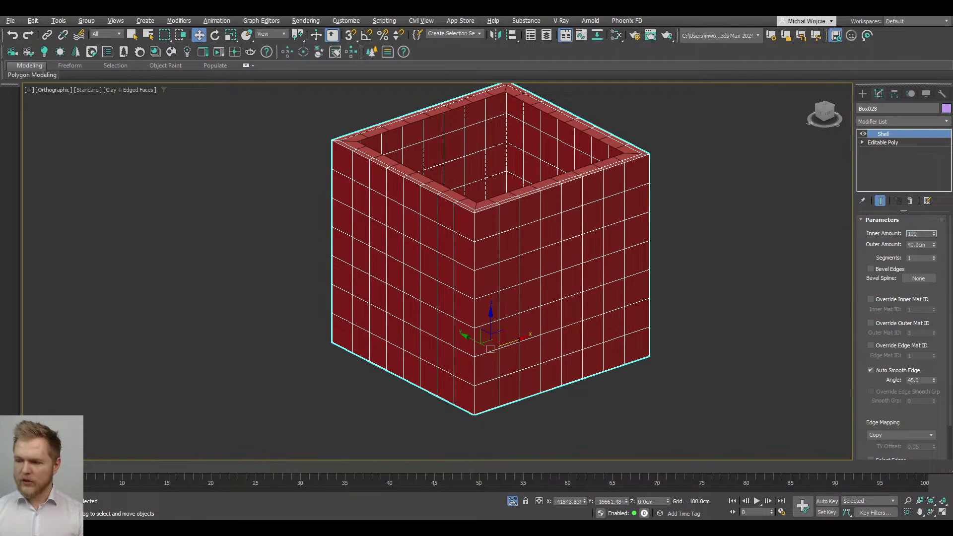
key(Tab)
text(0)
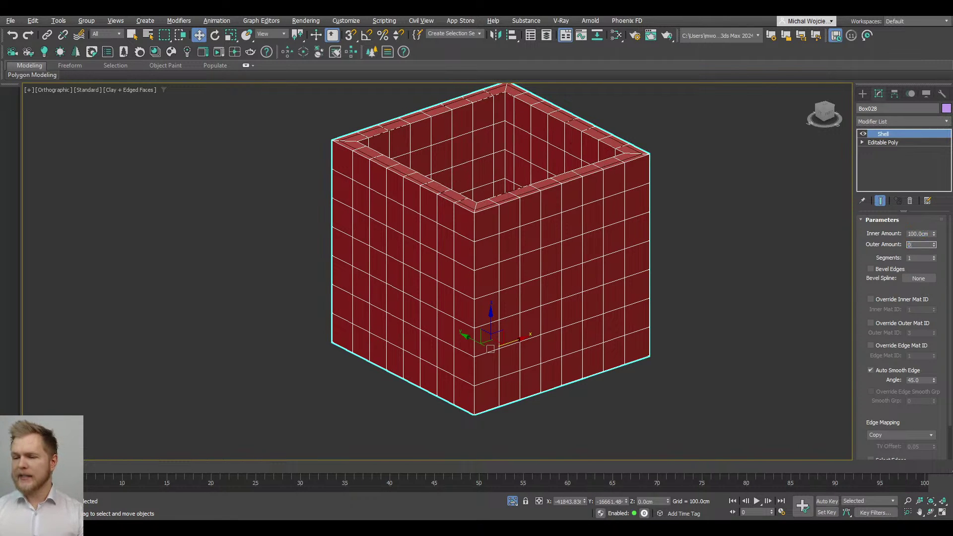
key(Return)
right_click(510, 252)
mouse_move(575, 376)
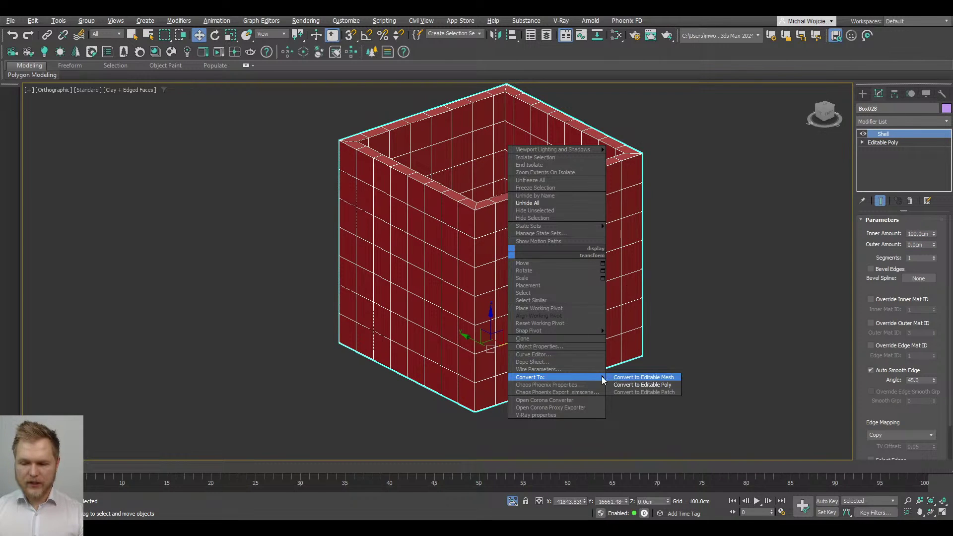
click(637, 385)
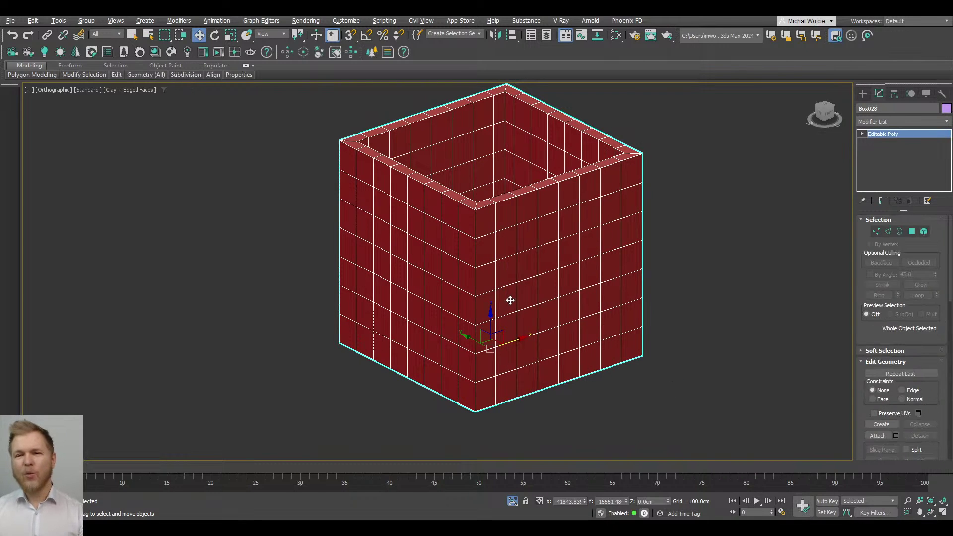
Step: Remove the outer edge loops at the copied box's upper and lower rims, and delete the outer wall polygons, keeping only the inner walls
key(4)
key(2)
double_click(486, 206)
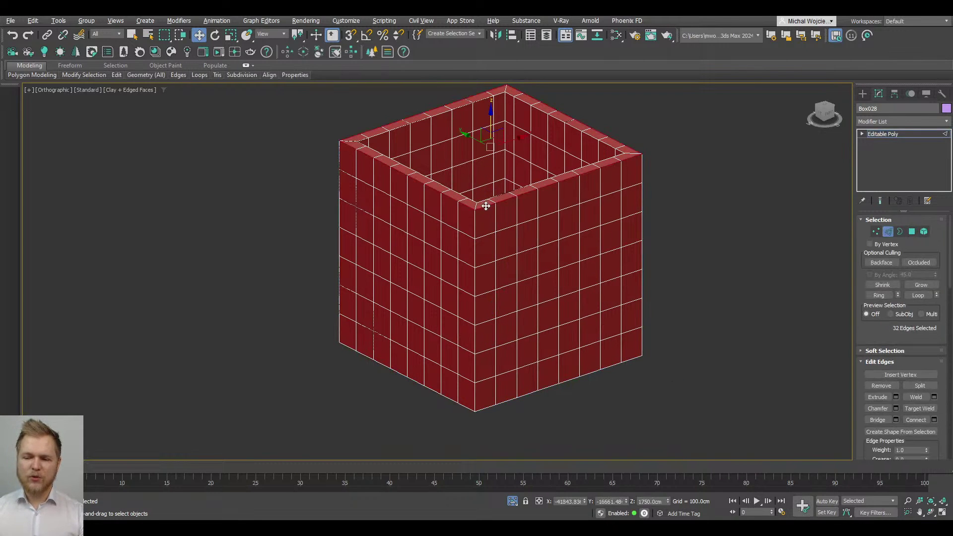
ctrl+double_click(508, 404)
key(Delete)
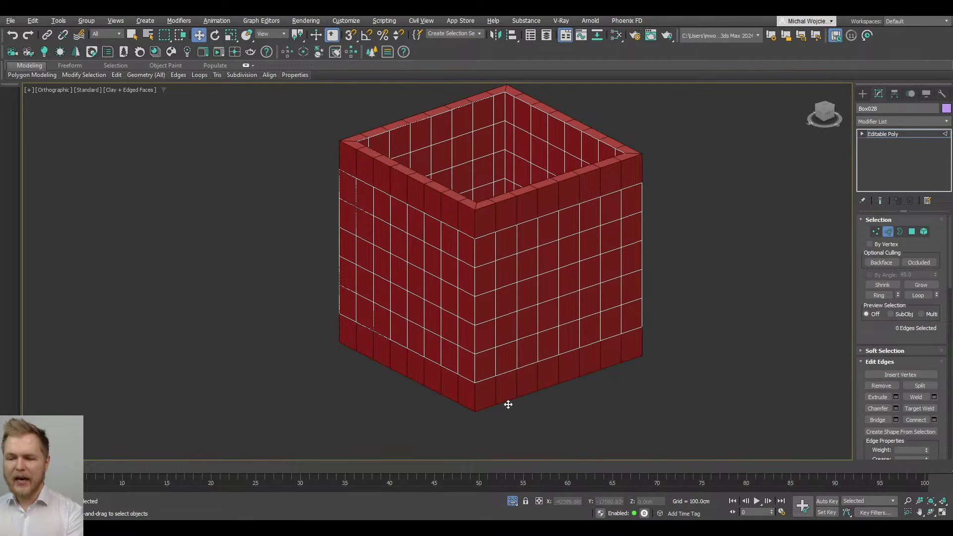
key(4)
double_click(512, 282)
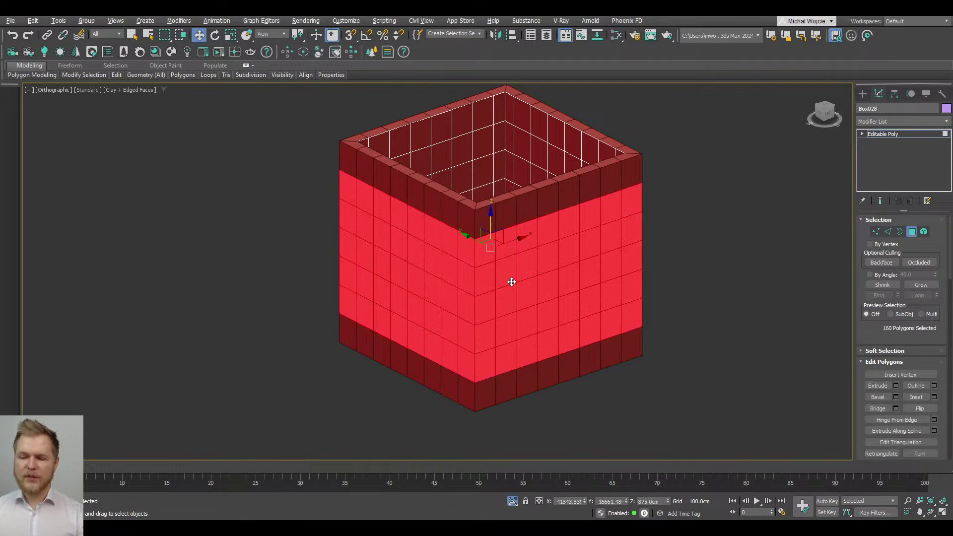
key(Delete)
Step: Bring back the full building, leave polygon editing, and isolate the inner wall box together with the recessed roof object
alt+middle_drag(390, 153, 402, 156)
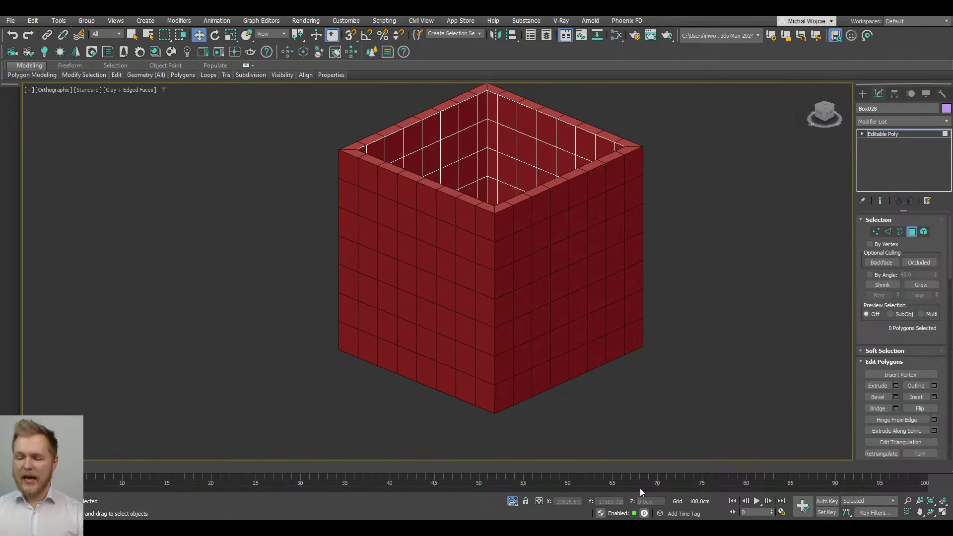
key(alt+q)
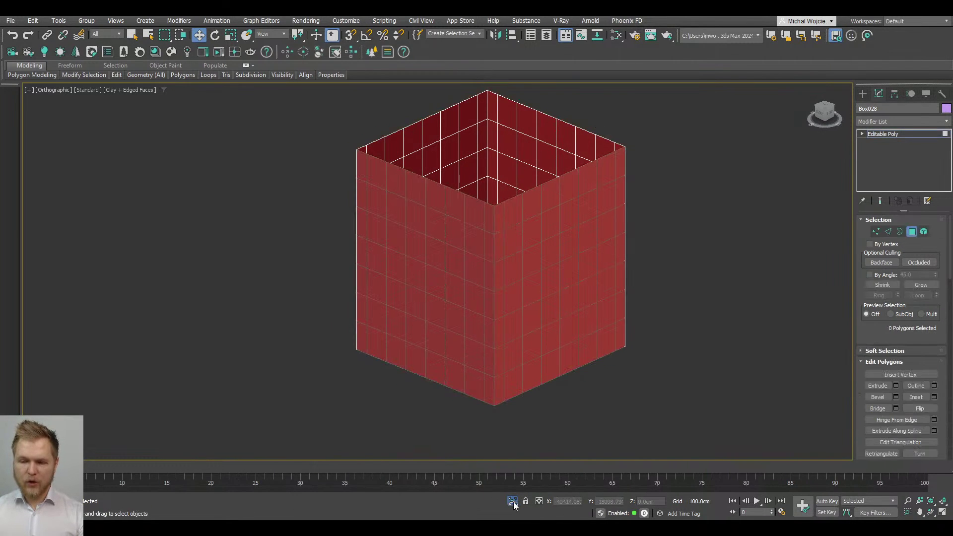
click(514, 501)
alt+middle_drag(427, 145, 433, 154)
scroll(433, 154, up, 4)
key(F3)
scroll(422, 199, up, 2)
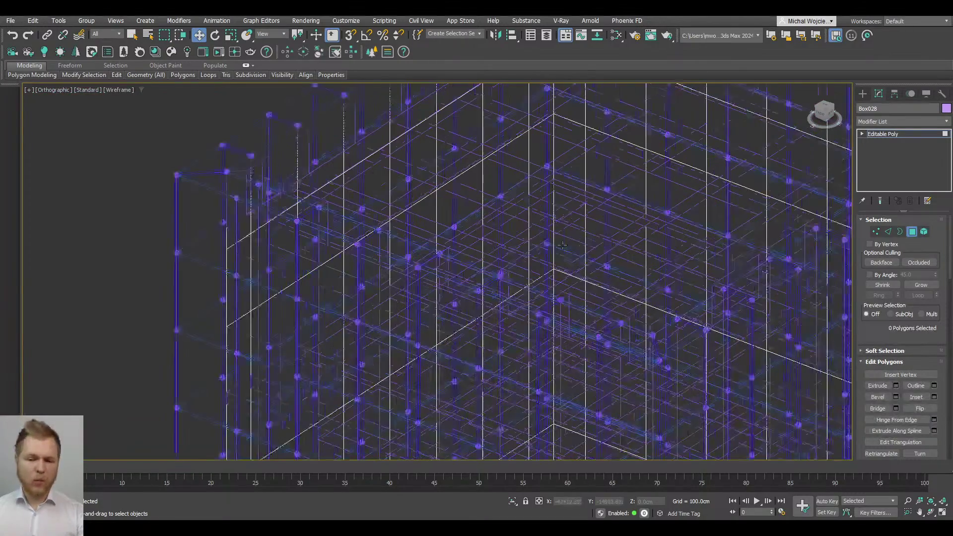
click(912, 233)
scroll(313, 163, down, 2)
alt+middle_drag(313, 159, 333, 140)
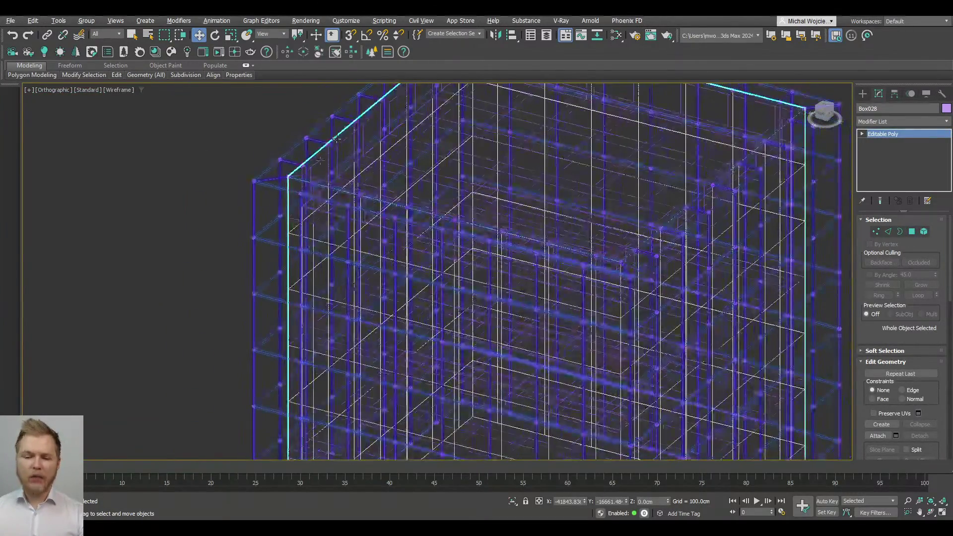
scroll(282, 234, up, 2)
ctrl+click(332, 219)
scroll(332, 219, down, 2)
key(alt+q)
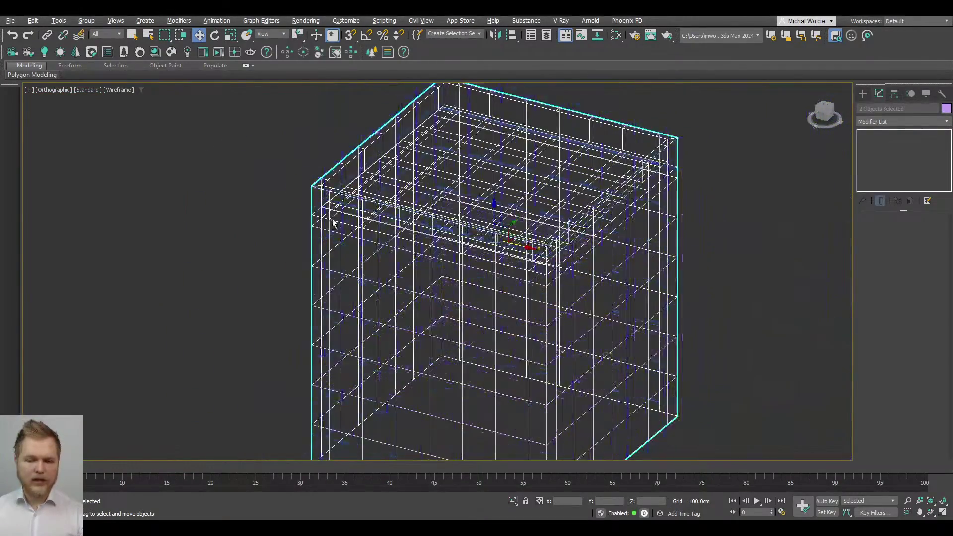
Step: Restore the clay display, select the inner wall box, and delete its open upper border with the adjoining row of faces
click(267, 254)
key(F3)
alt+middle_drag(267, 254, 343, 244)
mouse_move(546, 202)
middle_down()
mouse_move(362, 252)
mouse_move(437, 247)
middle_up()
click(666, 201)
middle_drag(668, 200, 481, 240)
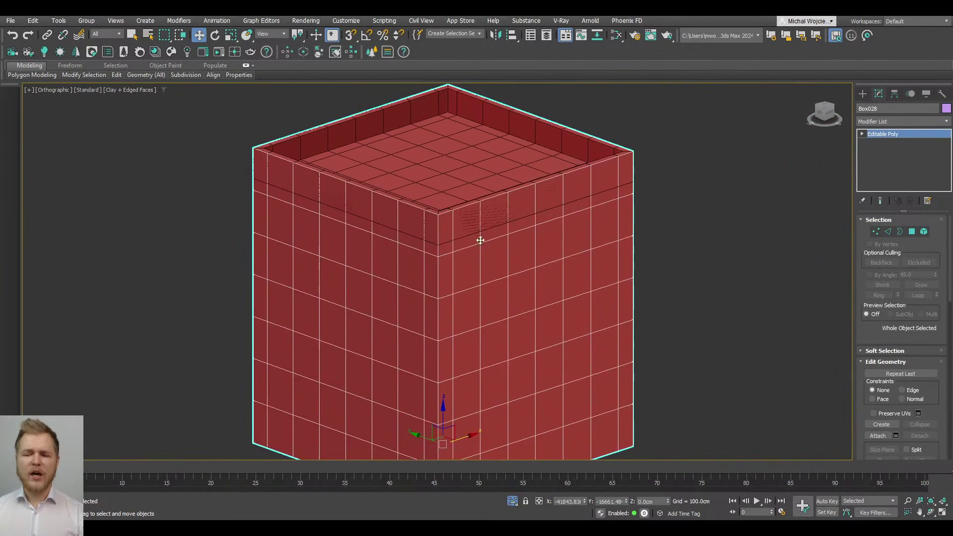
key(3)
click(461, 209)
key(Delete)
Step: Move the inner wall box's open upper border vertically with snapping to meet the lower edge of the roof parapet
click(449, 251)
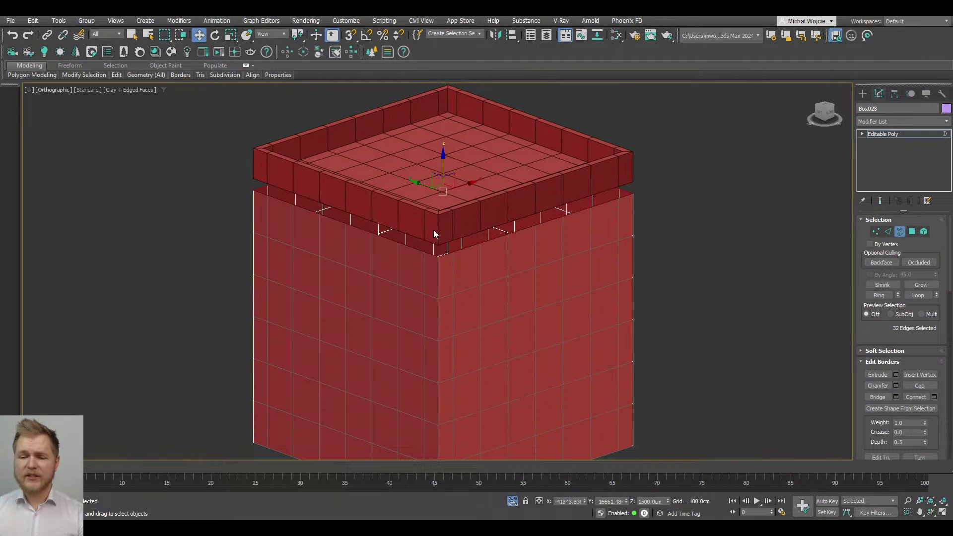
scroll(433, 230, up, 2)
key(s)
drag(437, 211, 440, 252)
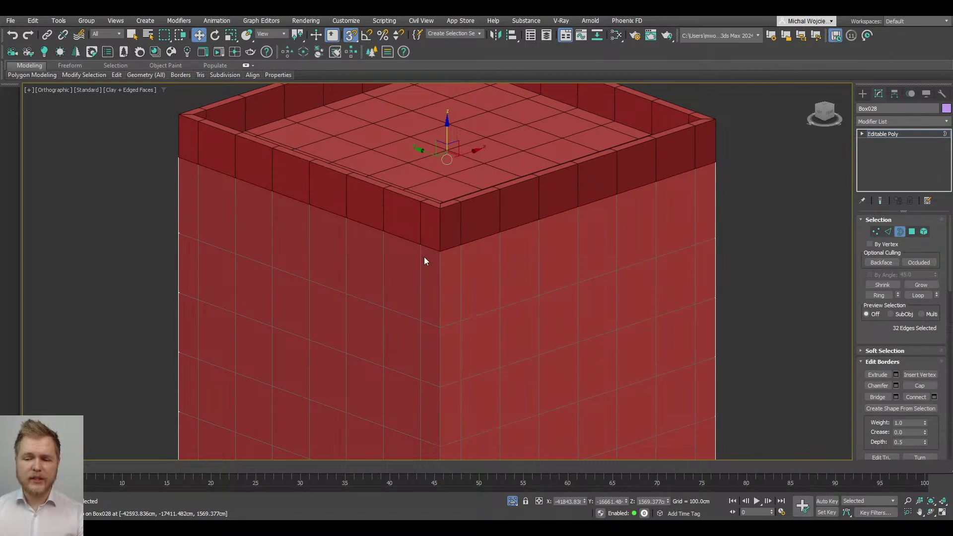
scroll(403, 270, down, 2)
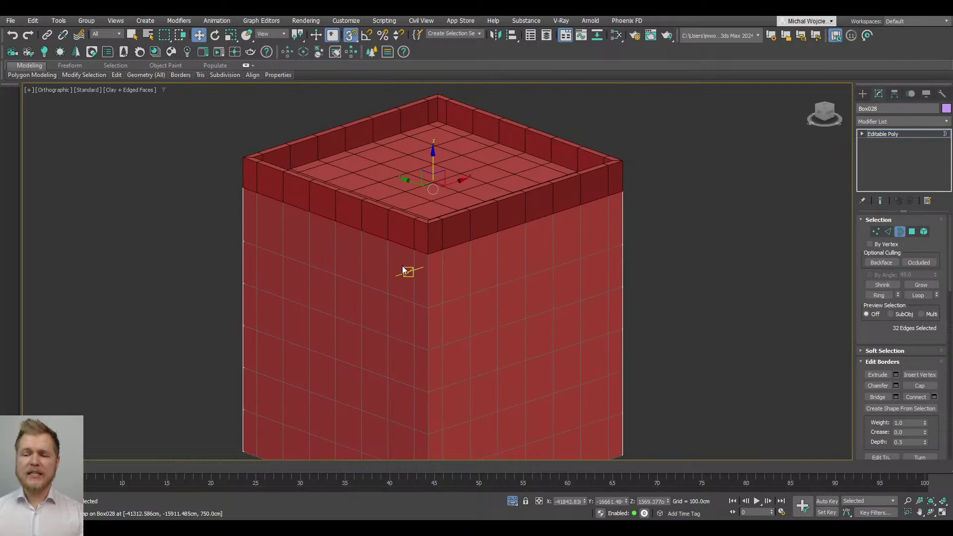
Step: Flip the normals of all polygons of the inner wall box and deselect them
key(4)
key(ctrl+a)
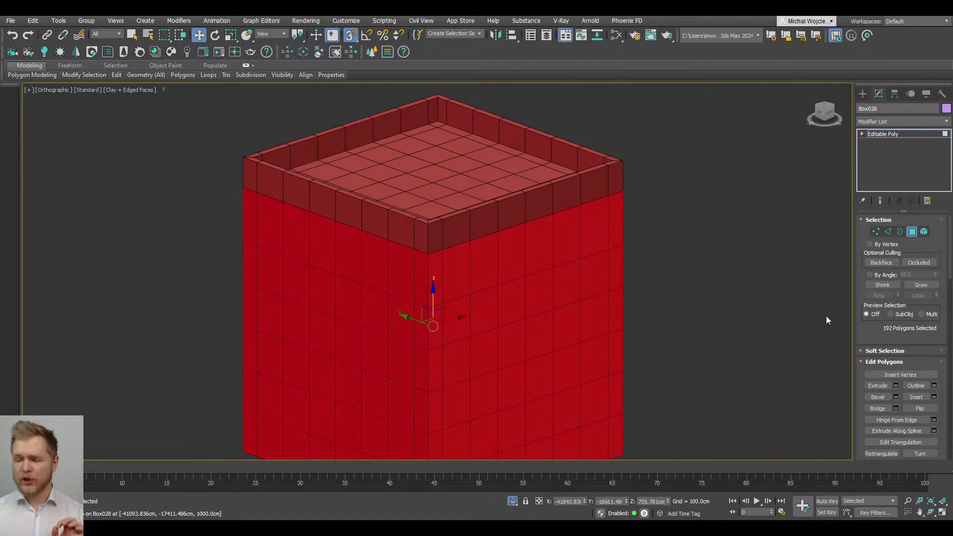
click(922, 408)
click(773, 315)
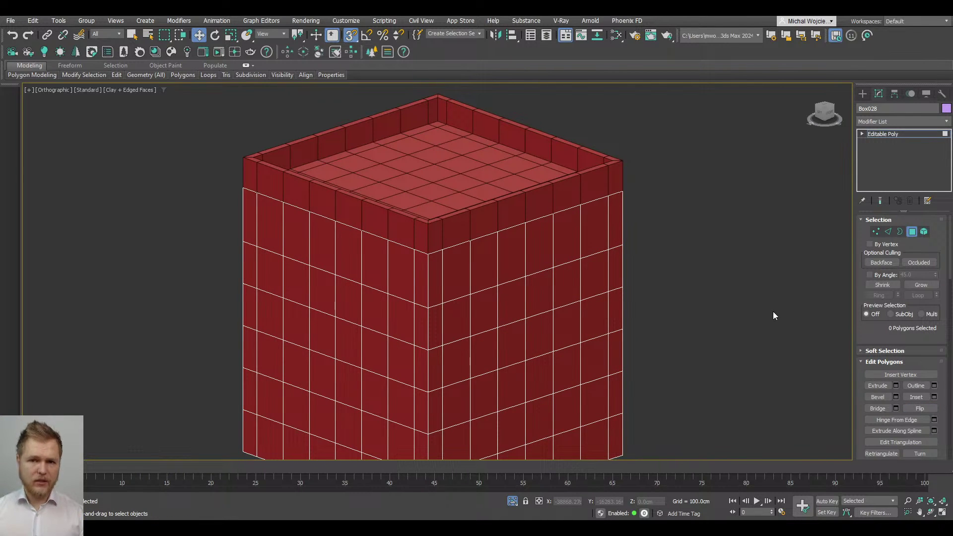
Step: Leave polygon editing on the inner wall box and end the isolation to show the complete building
scroll(624, 308, down, 3)
middle_drag(624, 308, 602, 218)
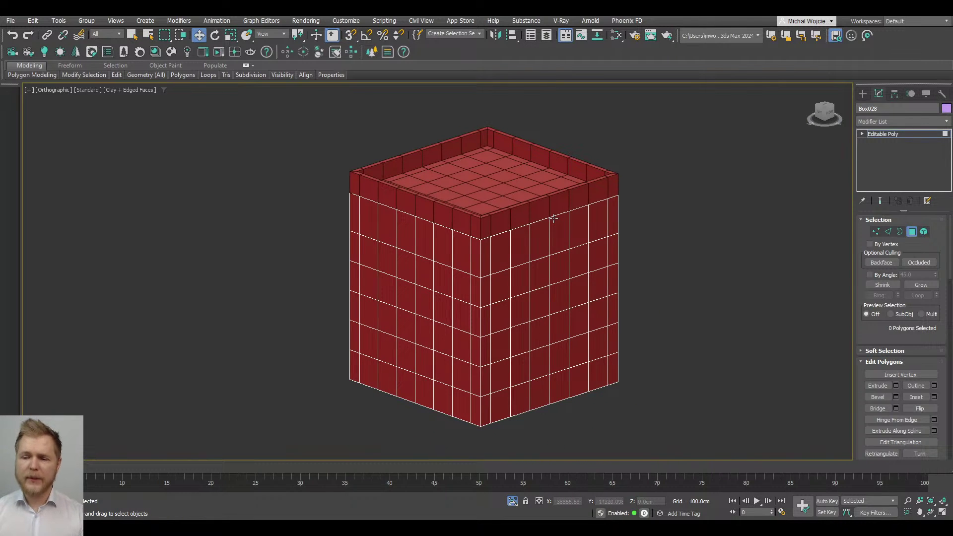
alt+middle_drag(553, 218, 526, 298)
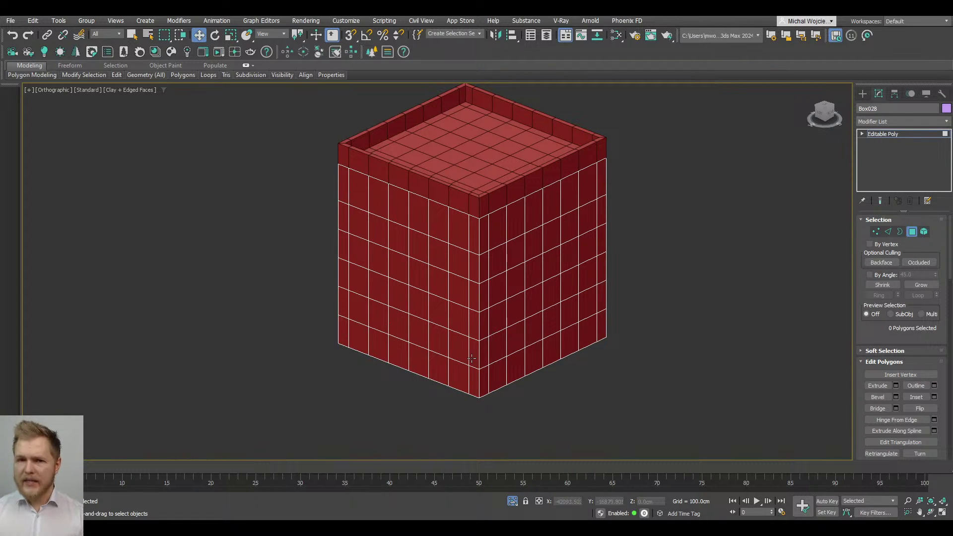
scroll(443, 387, up, 2)
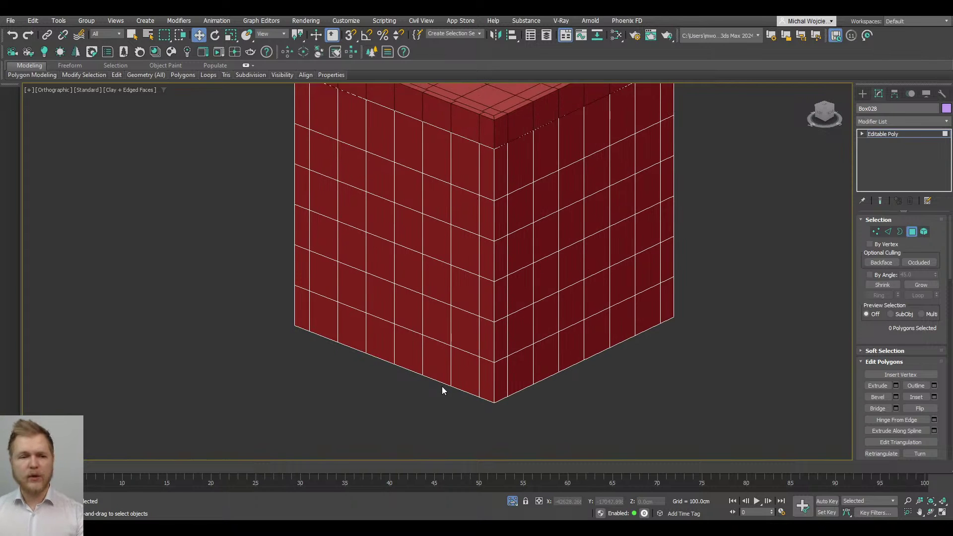
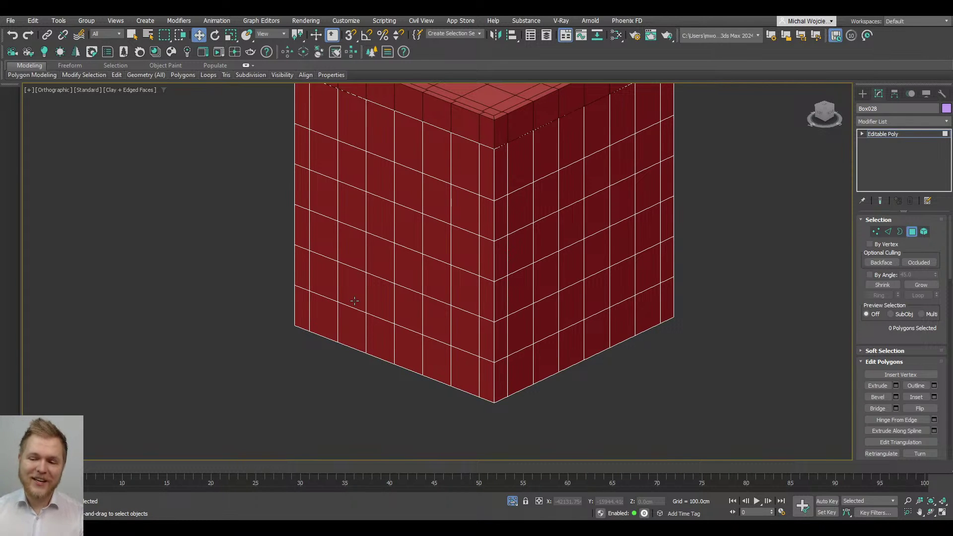
scroll(478, 269, down, 6)
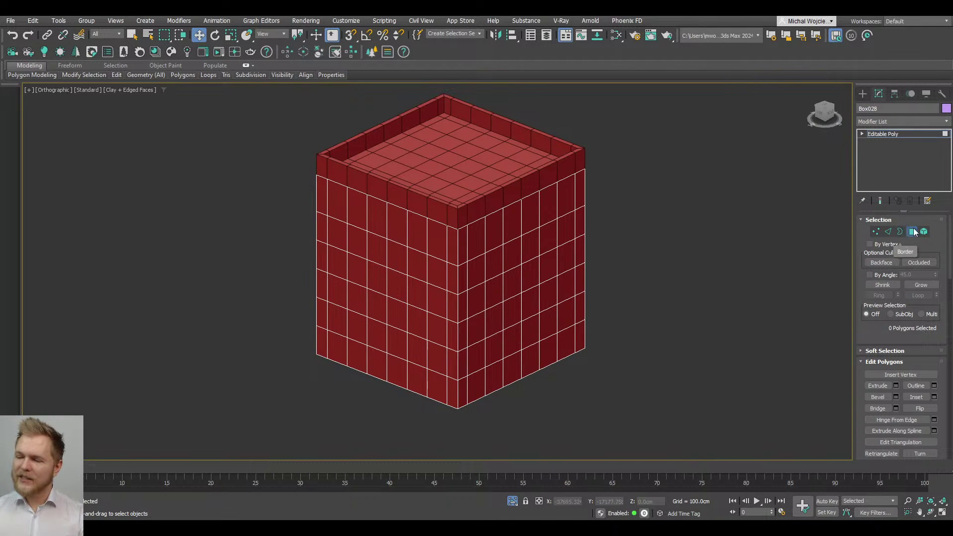
click(912, 232)
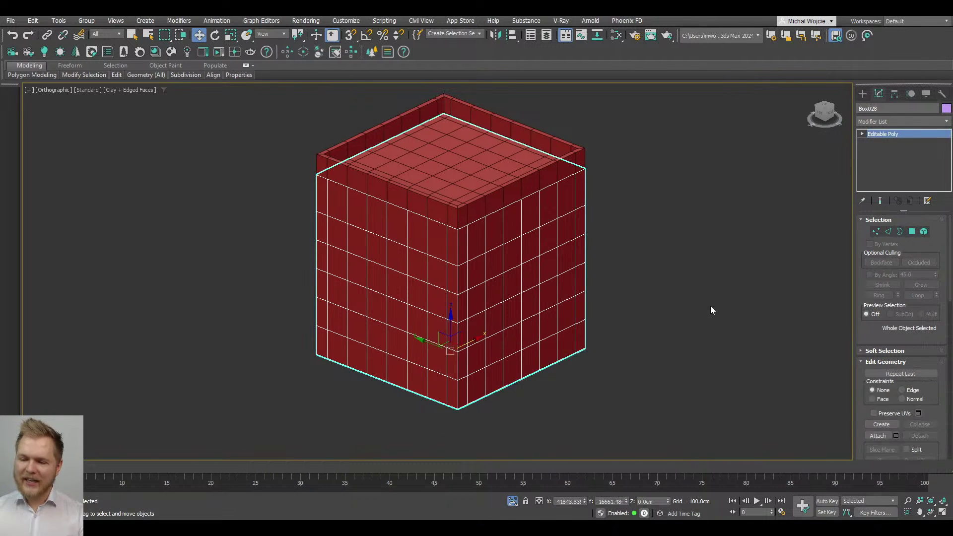
click(511, 500)
click(512, 501)
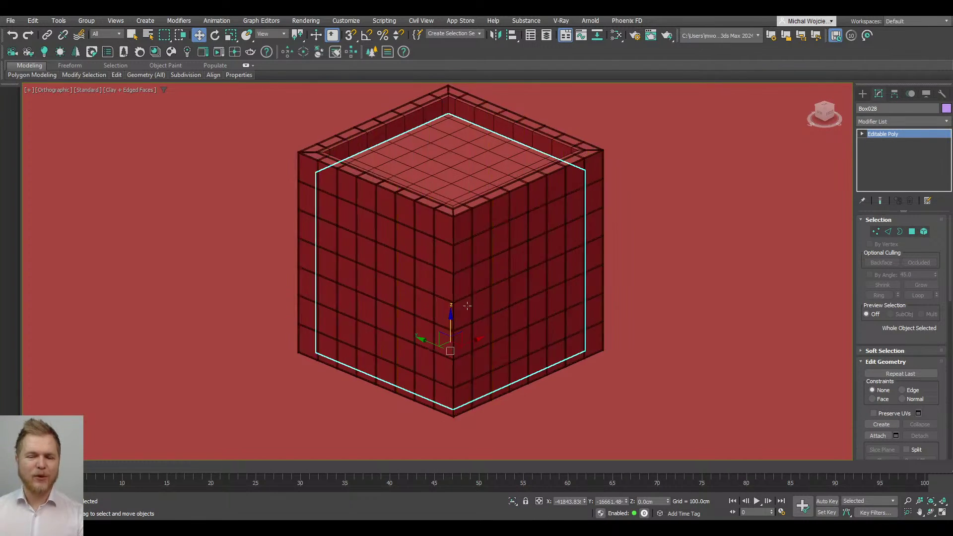
Step: Select the vertical bar splines at the roof corner and attach the horizontal bar splines to them as one object
alt+middle_drag(467, 306, 446, 159)
click(443, 140)
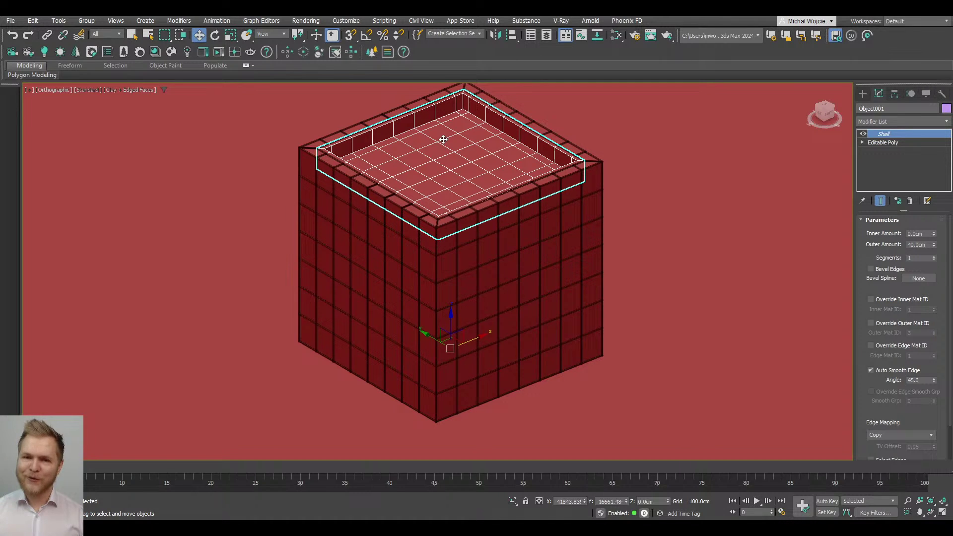
scroll(457, 233, up, 10)
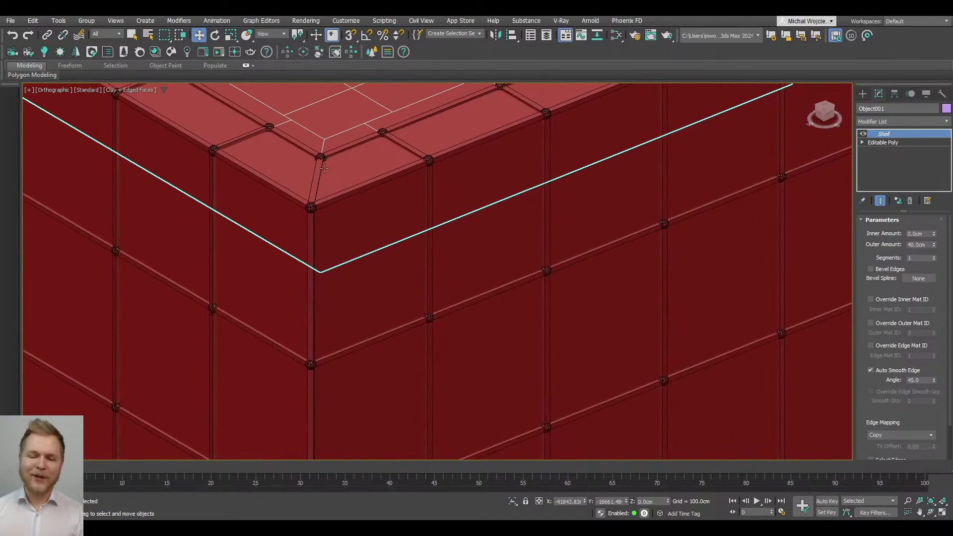
click(317, 185)
click(317, 184)
middle_drag(317, 184, 375, 182)
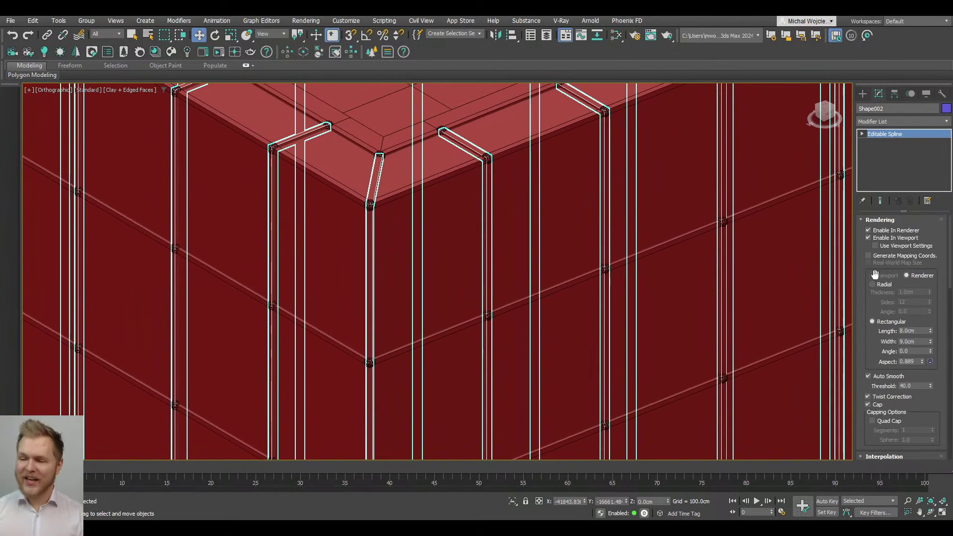
scroll(865, 353, down, 10)
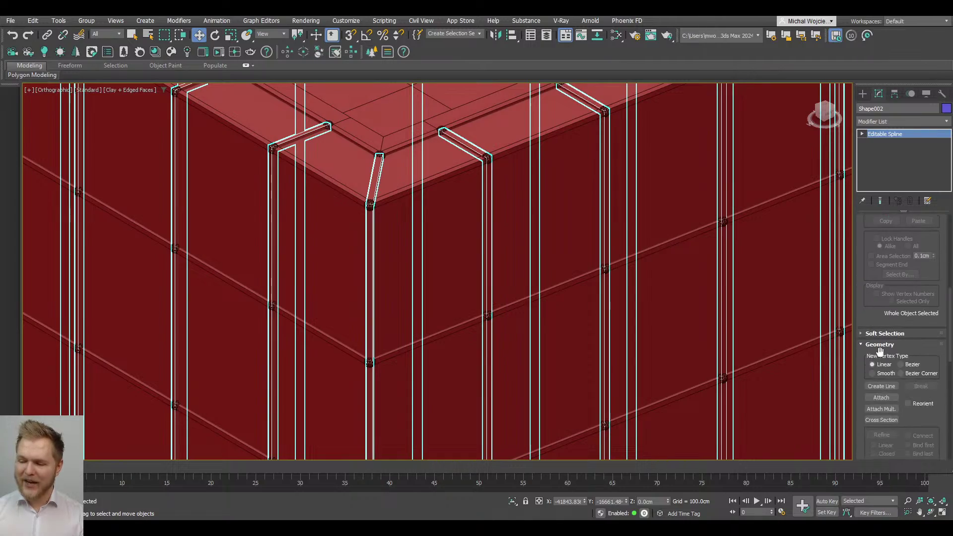
click(881, 397)
scroll(515, 223, down, 10)
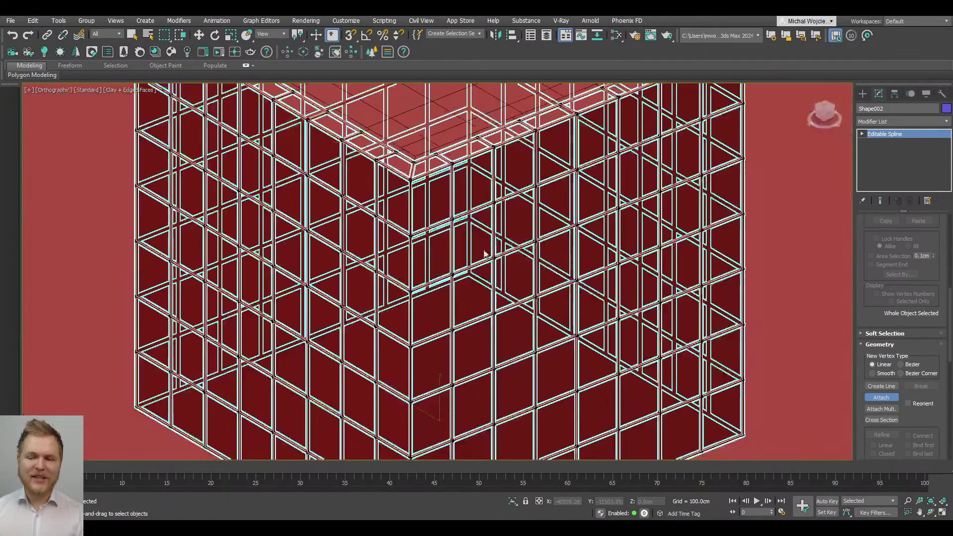
scroll(514, 222, up, 10)
scroll(926, 263, up, 8)
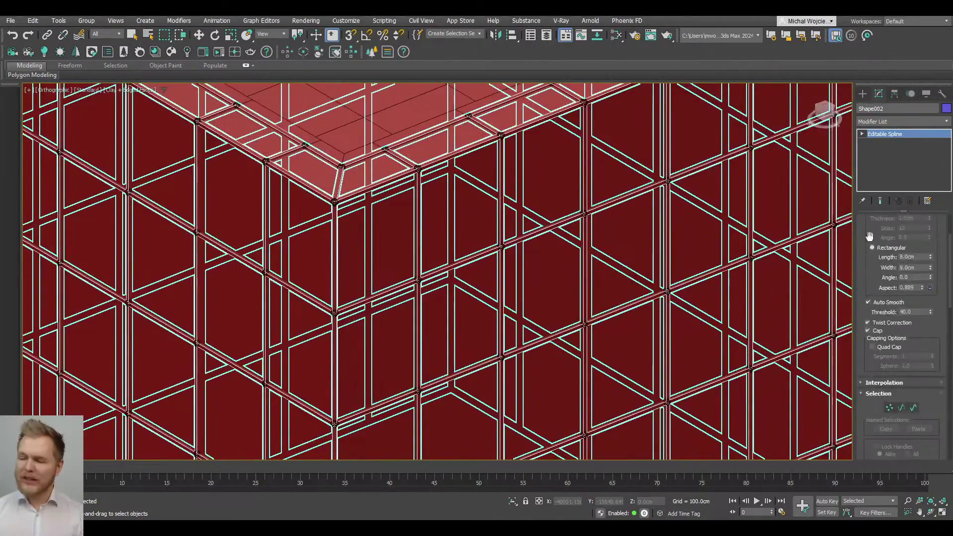
Step: Set the combined bar splines' rectangular rendering section to 6 cm length and 6 cm width
double_click(909, 256)
text(6)
key(Return)
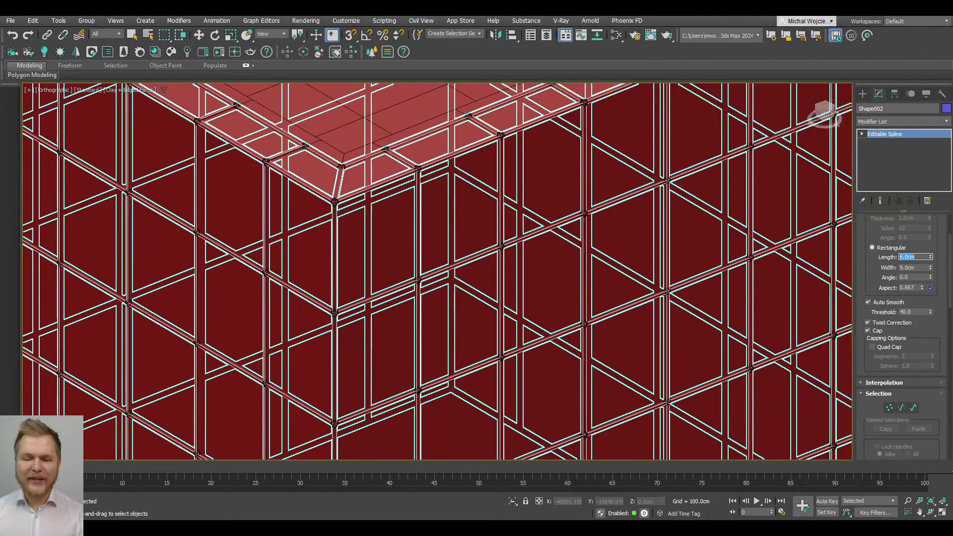
key(Tab)
text(6)
key(Return)
Step: Inspect the combined bar splines and their vertices around the façade corner in shaded and wireframe display
scroll(533, 240, down, 10)
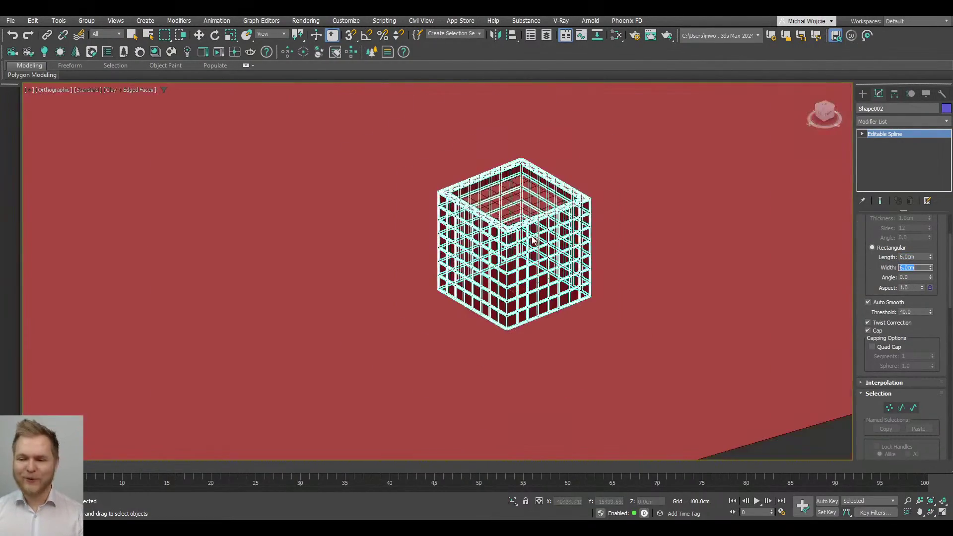
scroll(642, 304, up, 5)
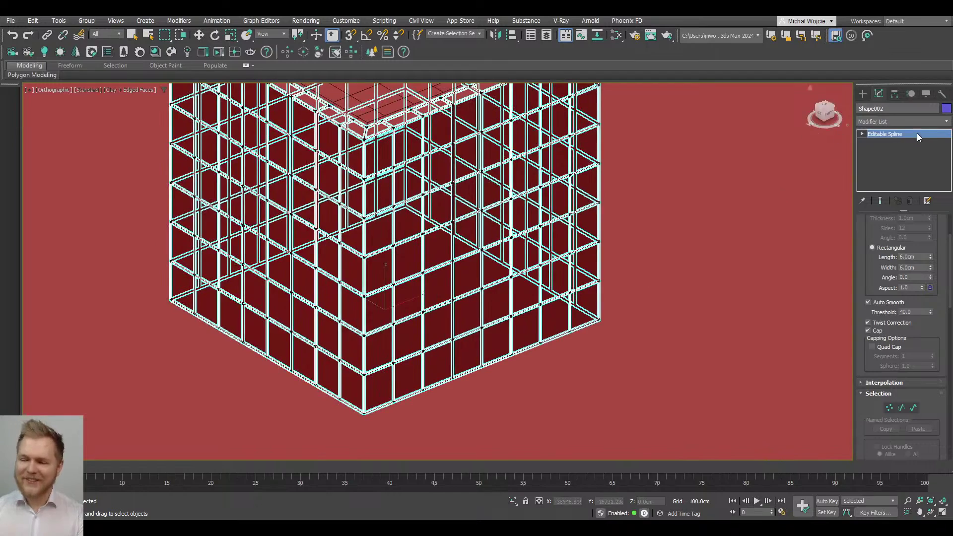
key(F3)
key(1)
key(F3)
scroll(415, 206, down, 2)
scroll(427, 219, up, 3)
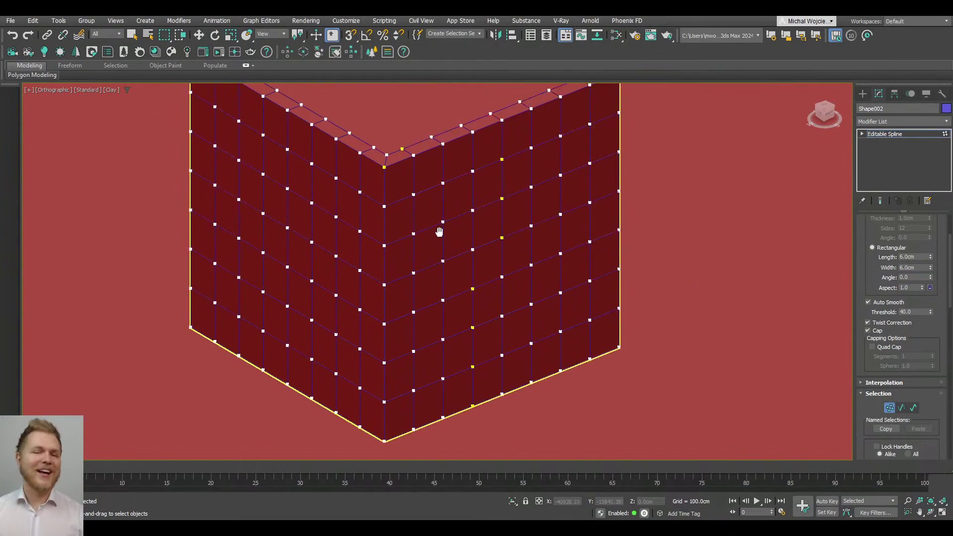
middle_drag(436, 228, 467, 260)
scroll(400, 211, up, 5)
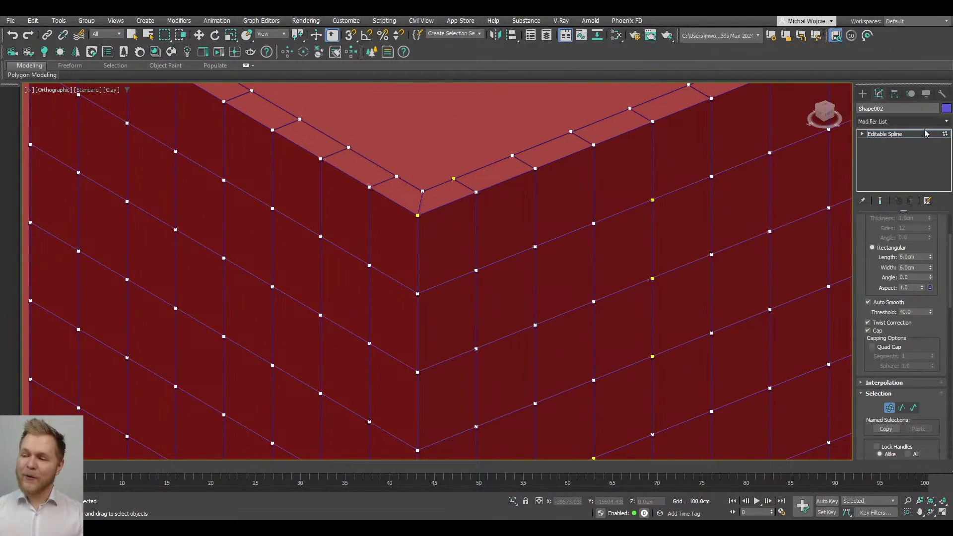
key(1)
scroll(476, 183, up, 2)
key(F3)
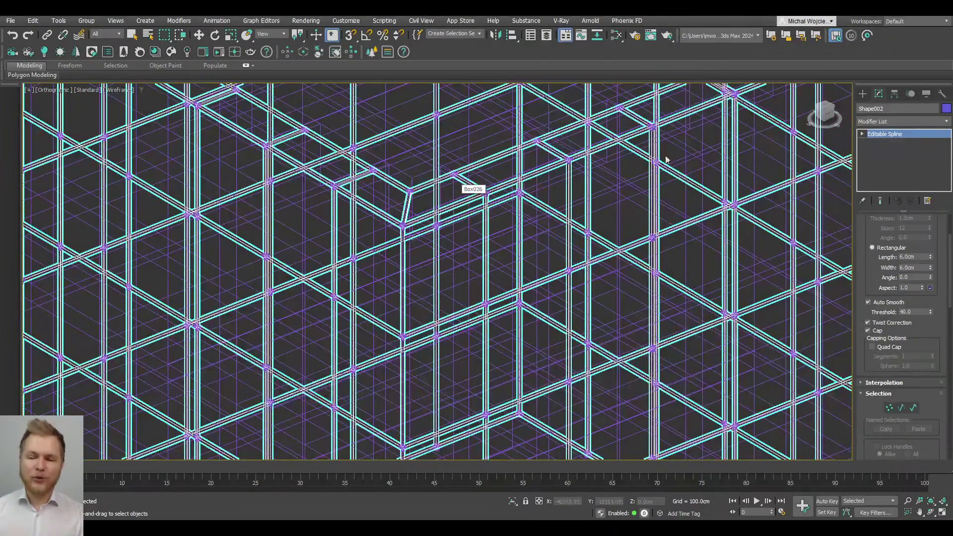
key(1)
key(F3)
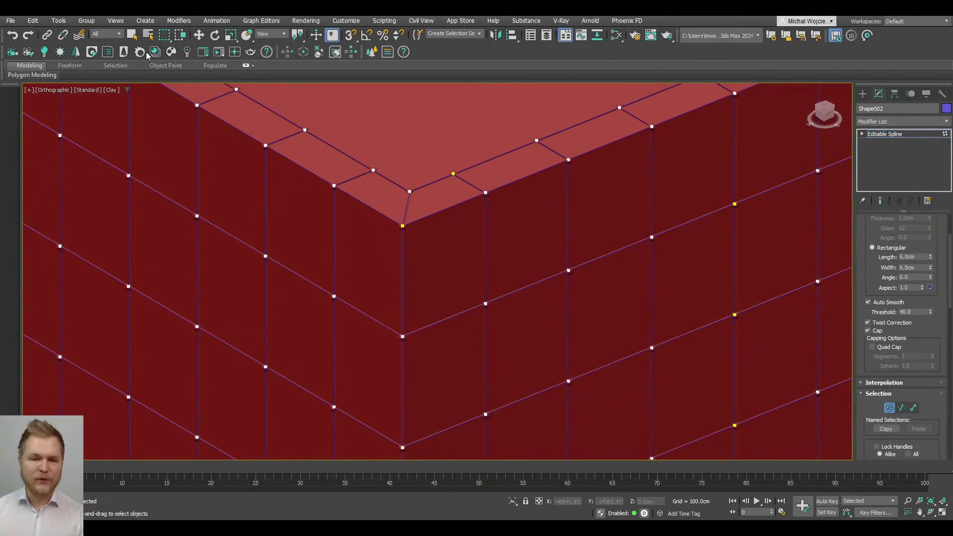
Step: Review the bar splines' rendering and selection options with vertex editing on and off, ending at object level
scroll(877, 233, up, 3)
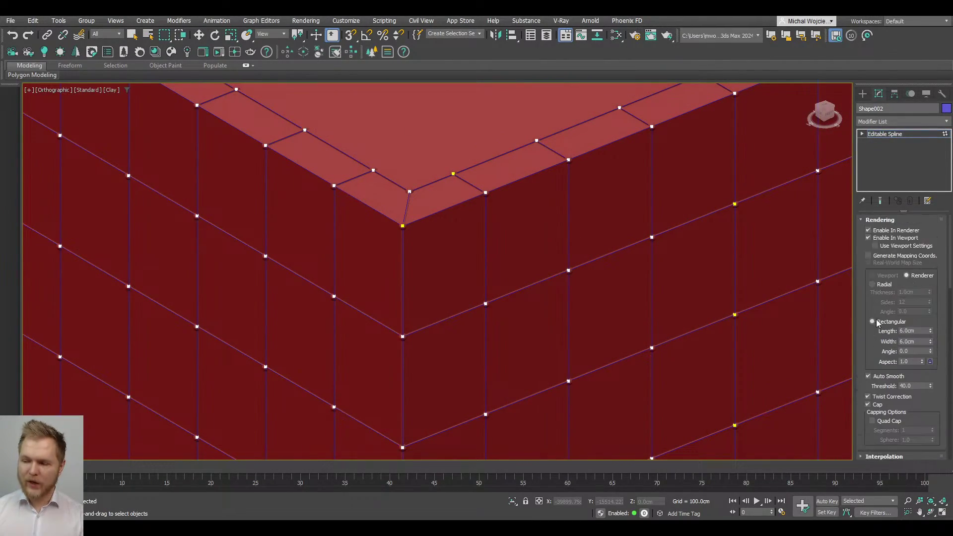
click(886, 139)
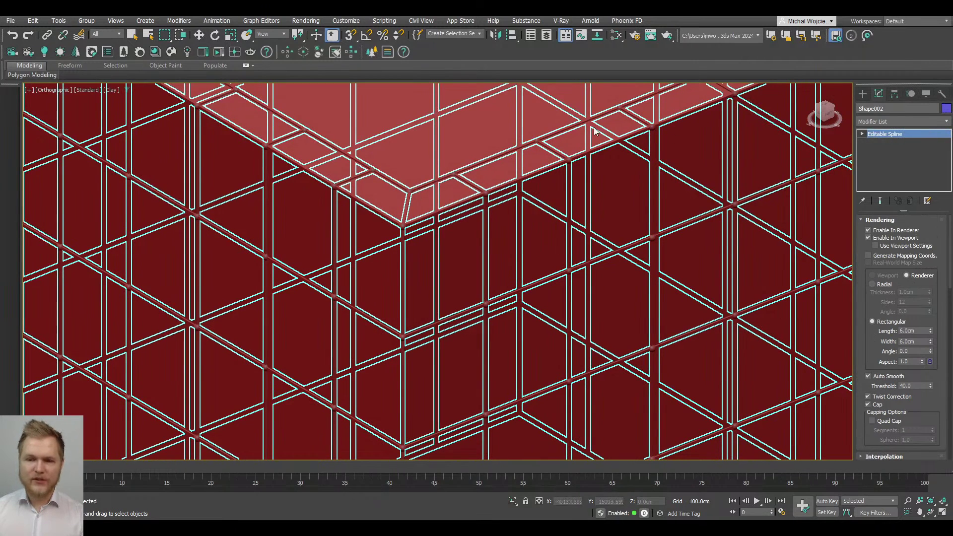
click(901, 132)
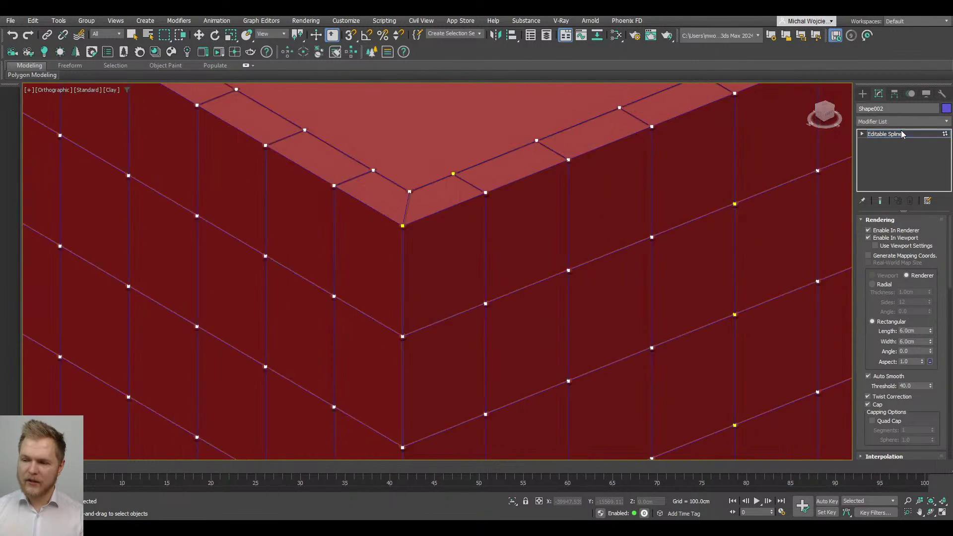
scroll(543, 223, down, 5)
scroll(560, 245, up, 4)
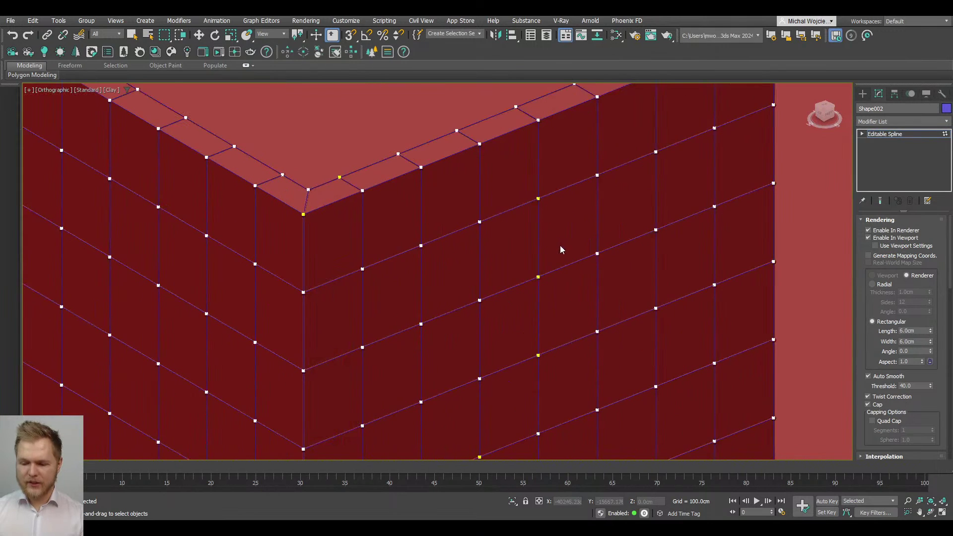
scroll(612, 275, down, 1)
scroll(614, 279, down, 2)
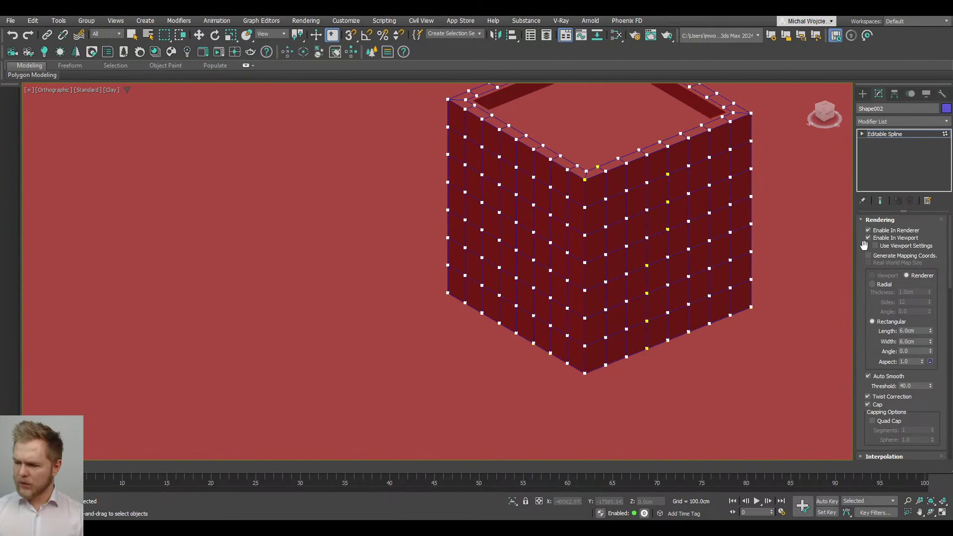
scroll(867, 241, down, 3)
click(889, 365)
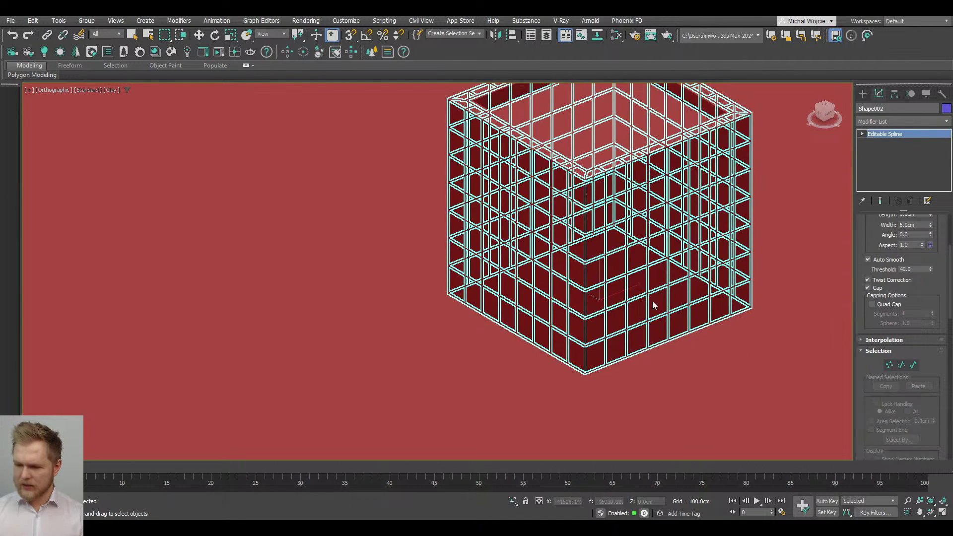
key(1)
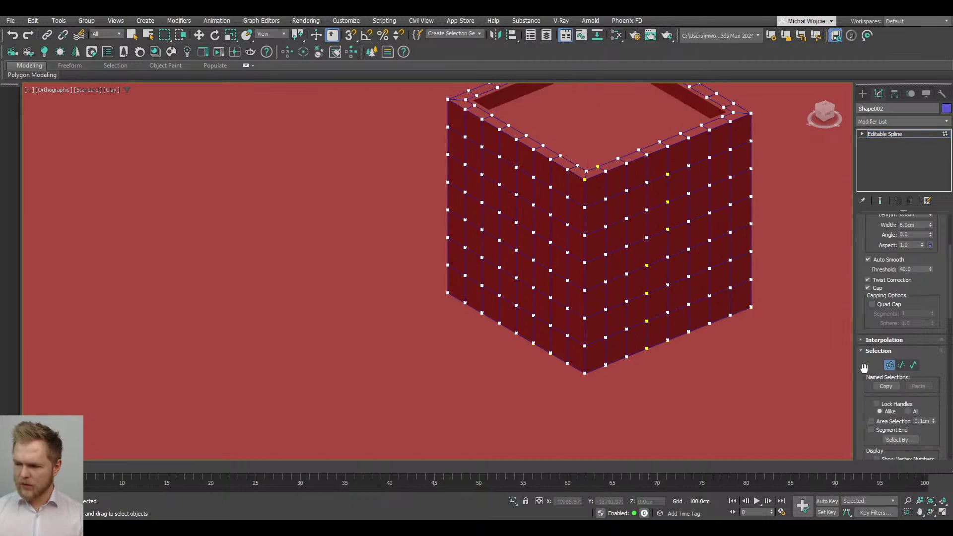
click(890, 365)
Step: Select the gridded façade box for polygon editing with its edges displayed
key(w)
middle_drag(657, 310, 567, 321)
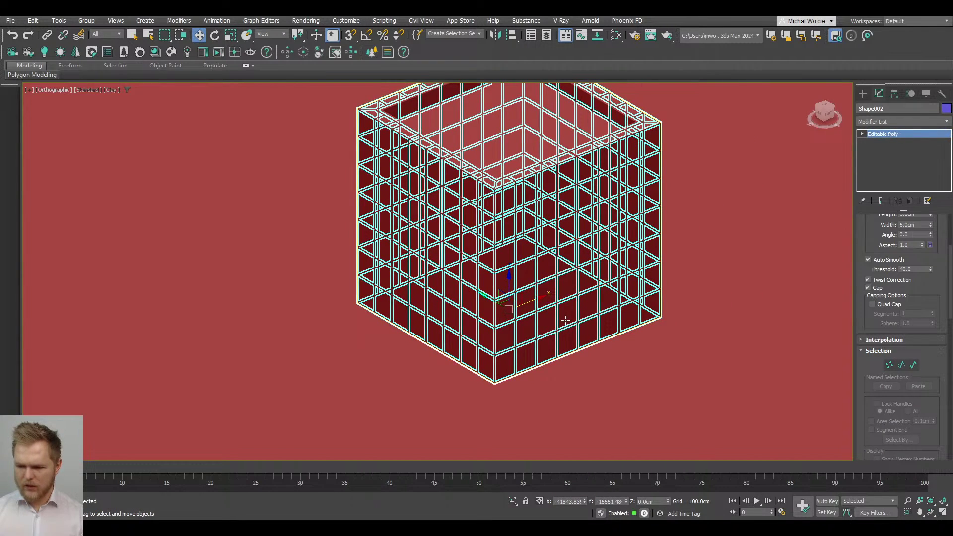
click(568, 305)
scroll(536, 291, up, 5)
middle_drag(513, 283, 475, 224)
key(F4)
key(4)
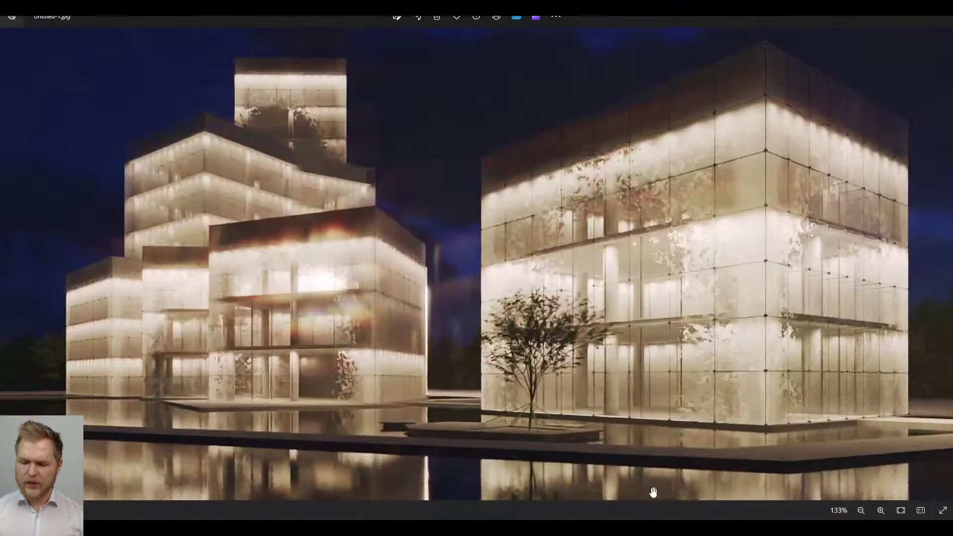
Step: Switch to the reference rendering and examine the floor lines and joints of the glass façade up close
scroll(610, 312, up, 6)
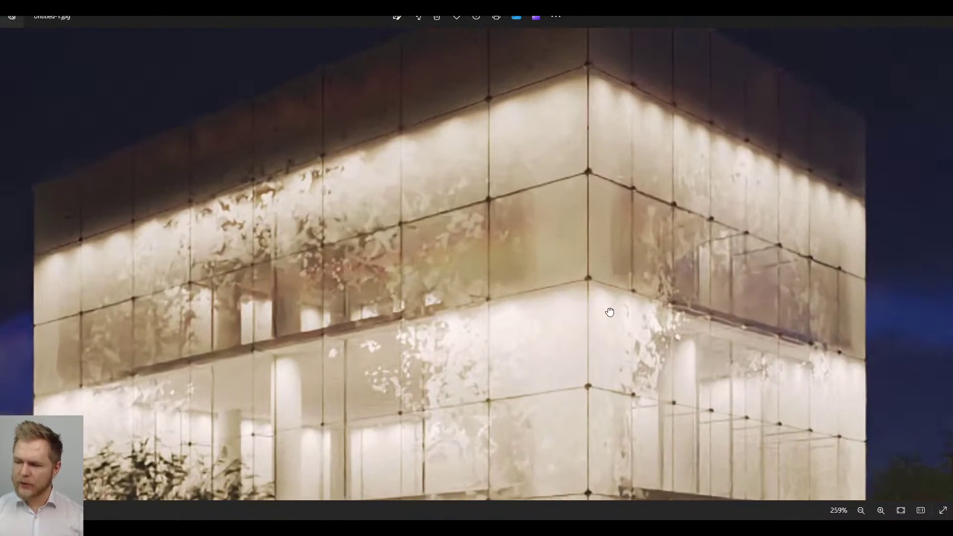
scroll(736, 129, down, 3)
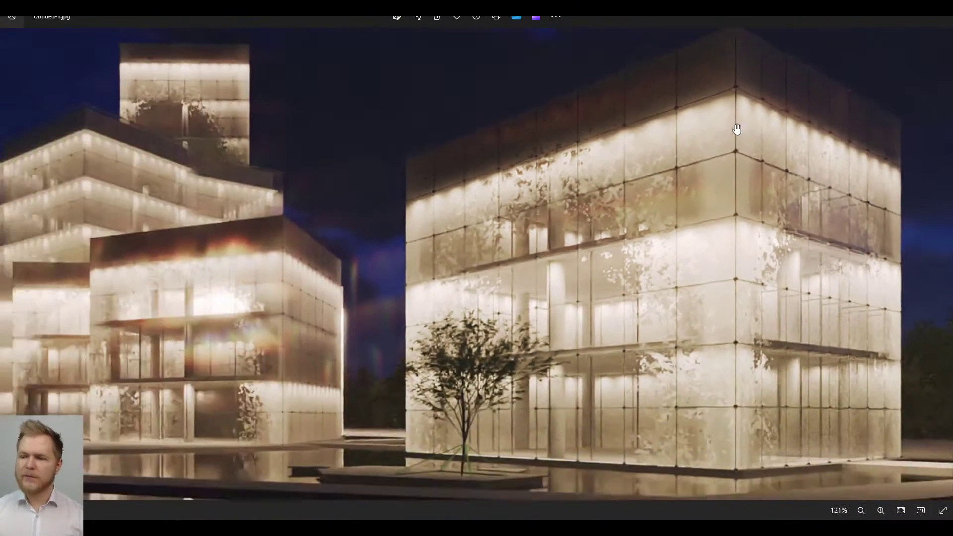
scroll(737, 129, down, 2)
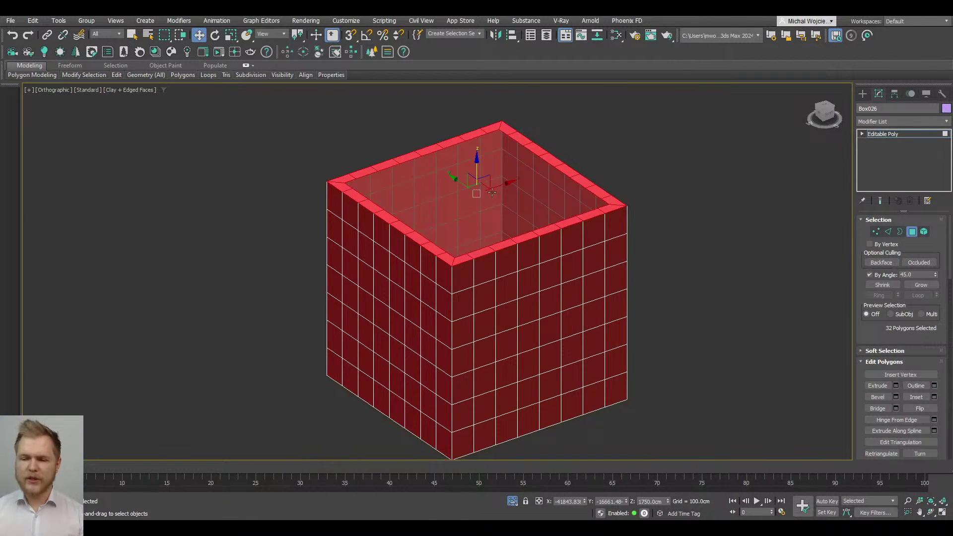
Step: Detach the selected top rim polygons of the façade box as a clone and leave polygon editing
scroll(874, 377, down, 5)
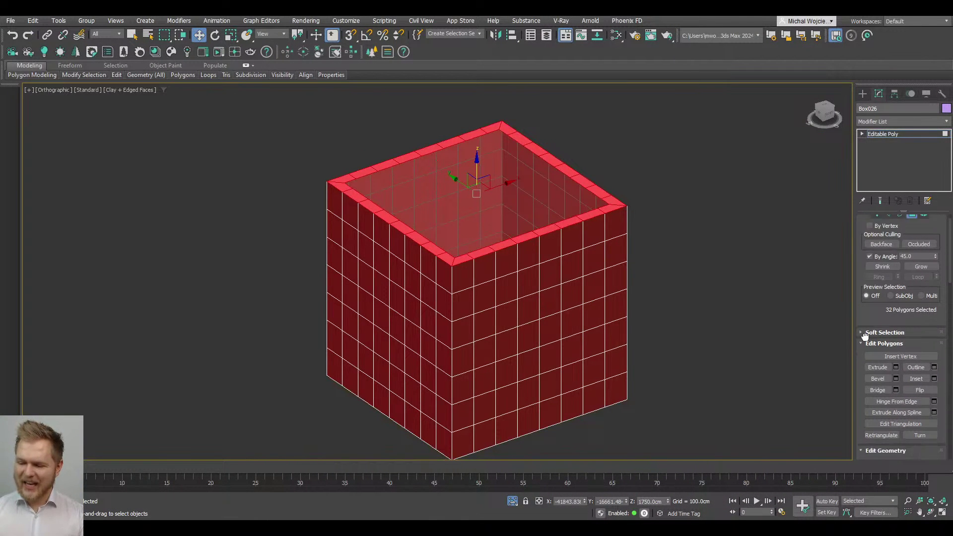
click(920, 351)
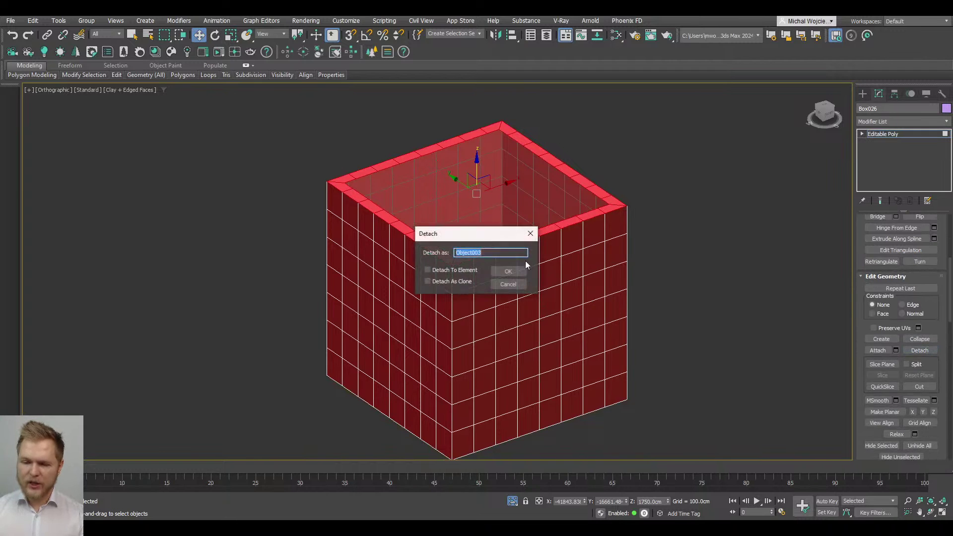
click(425, 282)
click(506, 273)
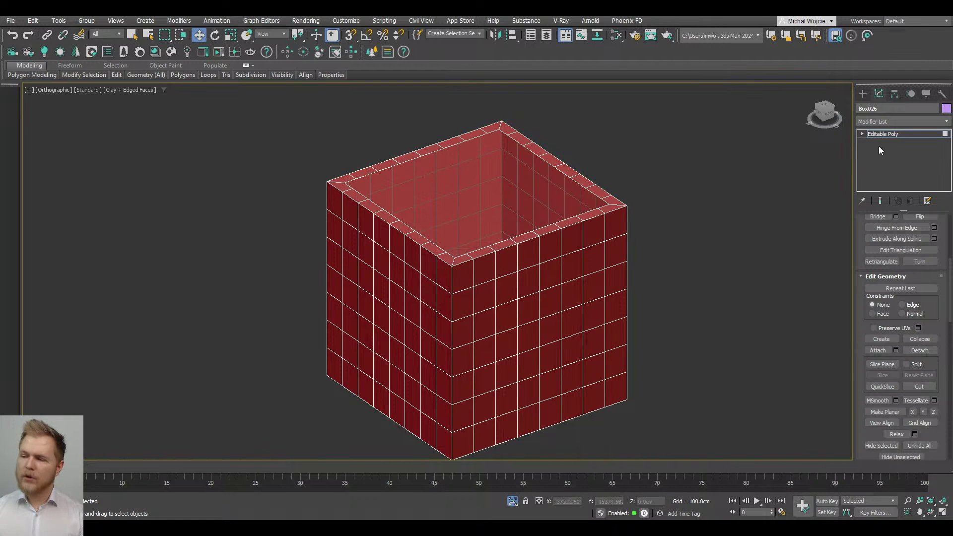
click(883, 134)
Step: Select the detached rim frame and center its pivot to the object
click(719, 246)
click(597, 191)
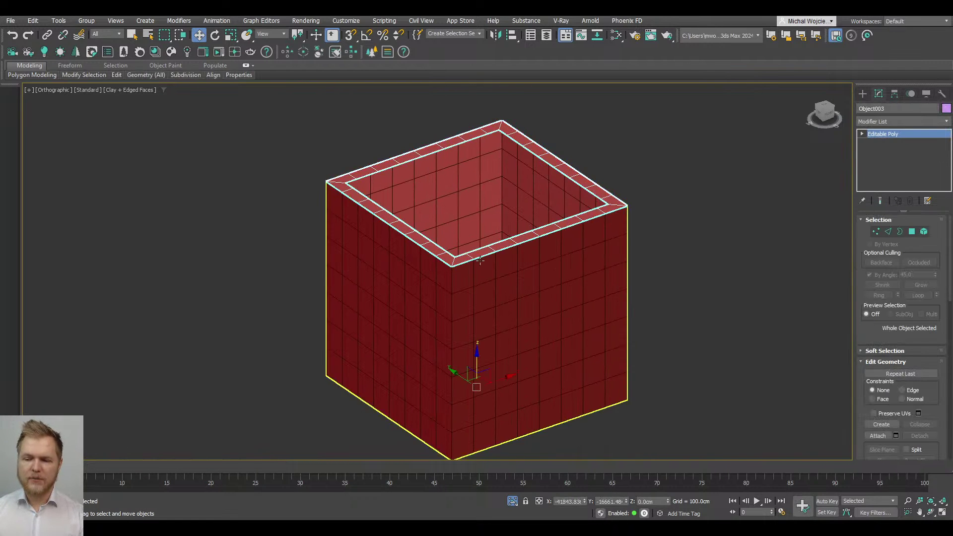
alt+middle_drag(597, 191, 597, 164)
click(896, 94)
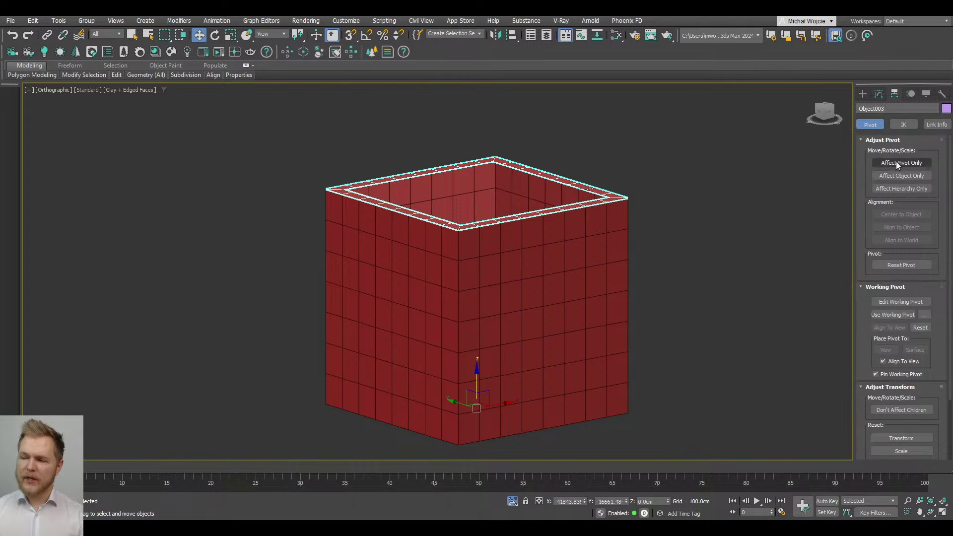
click(901, 162)
click(907, 215)
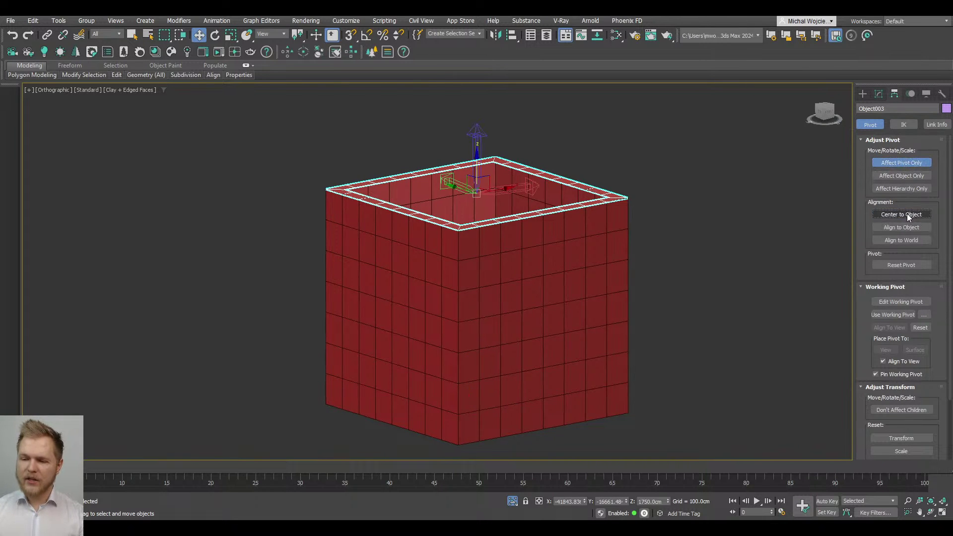
click(901, 162)
Step: Move the rim frame down 500 cm along Z, snapped to the façade box's grid
alt+middle_drag(576, 208, 473, 181)
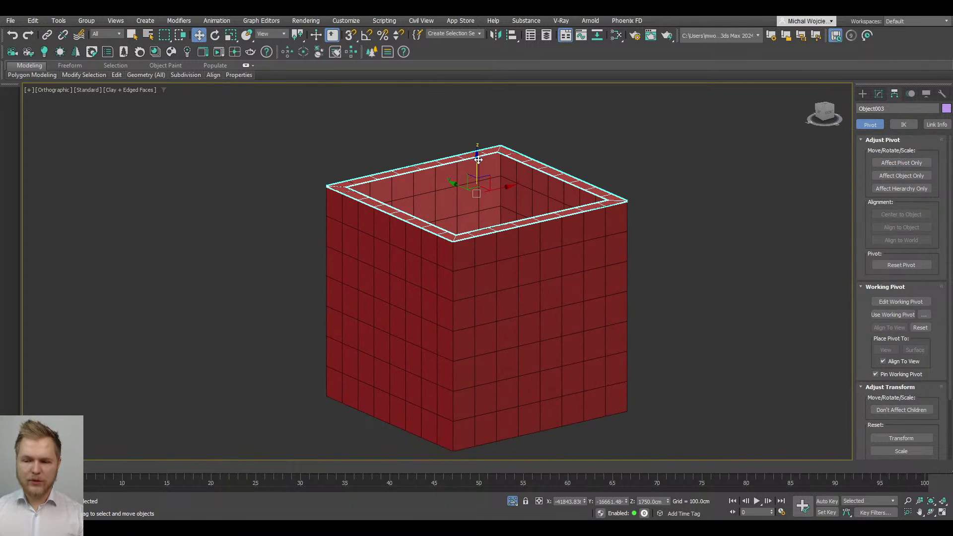
key(s)
drag(476, 159, 455, 299)
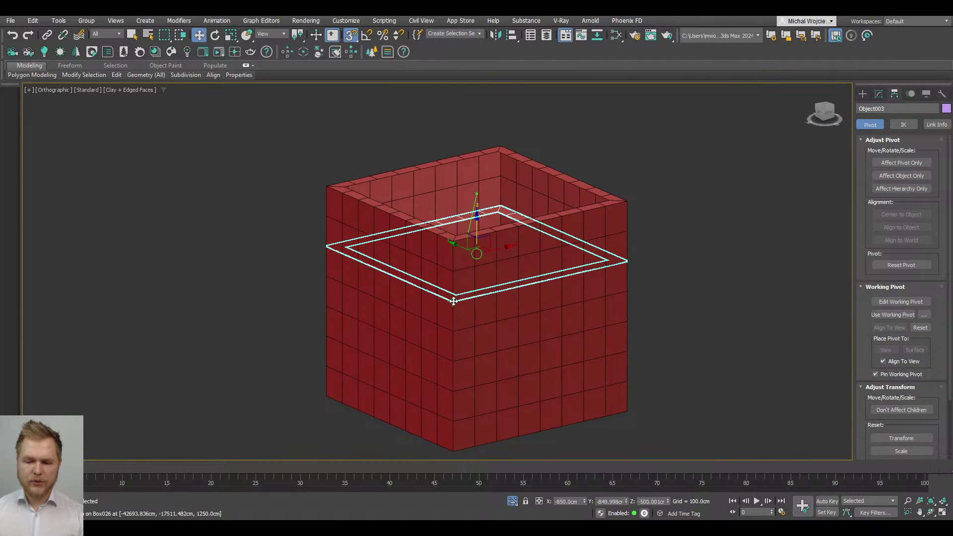
Step: Copy the rim frame down to a height of 500 cm, and copy that frame up to 1000 cm
alt+middle_drag(455, 300, 497, 142)
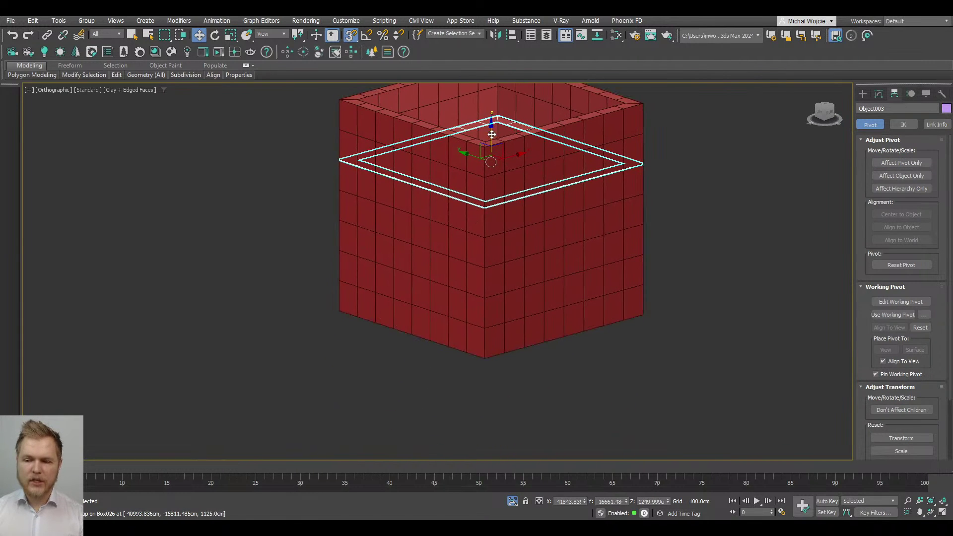
mouse_move(490, 135)
shift+mouse_down()
mouse_move(484, 360)
mouse_move(482, 302)
shift+mouse_up()
click(486, 308)
scroll(489, 258, up, 3)
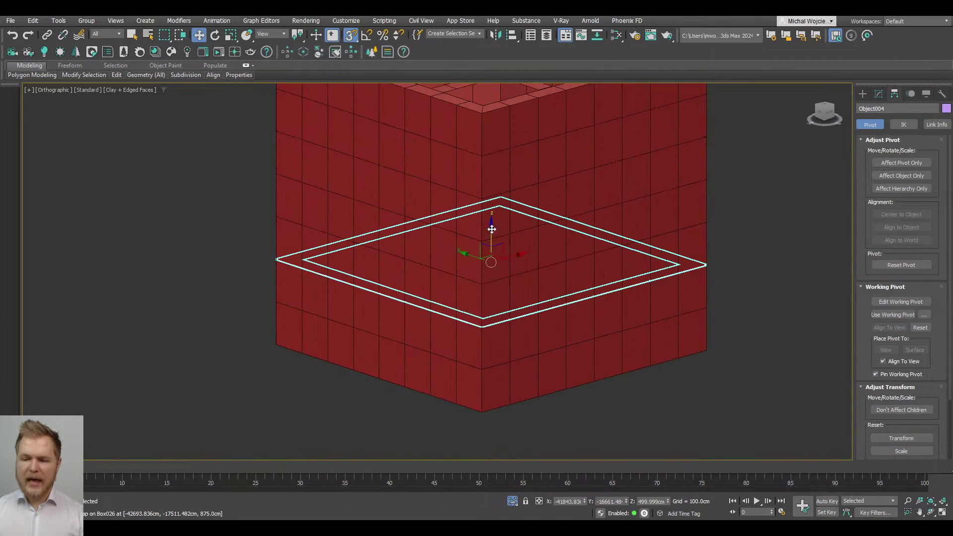
shift+drag(491, 244, 485, 234)
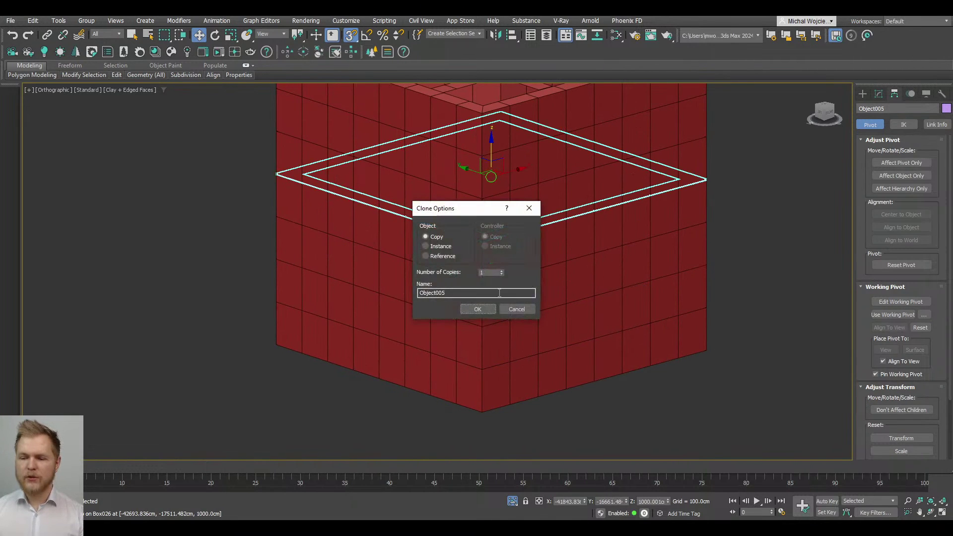
click(478, 309)
Step: Select the uppermost floor frame and raise it to a height of 1500 cm, snapped to the façade grid
scroll(478, 308, down, 3)
mouse_move(477, 309)
alt+middle_down()
mouse_move(456, 263)
mouse_move(402, 239)
mouse_move(340, 243)
mouse_move(437, 199)
mouse_move(497, 223)
mouse_move(557, 273)
mouse_move(496, 238)
alt+middle_up()
key(F4)
click(556, 273)
key(F4)
mouse_move(459, 234)
mouse_down()
mouse_move(462, 285)
mouse_move(470, 241)
mouse_up()
alt+middle_drag(470, 241, 491, 224)
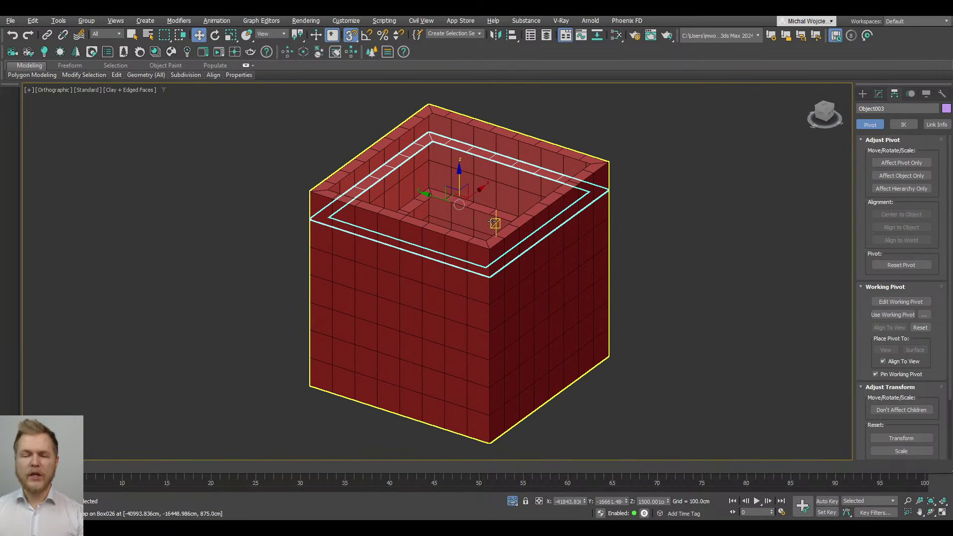
alt+middle_drag(494, 223, 454, 191)
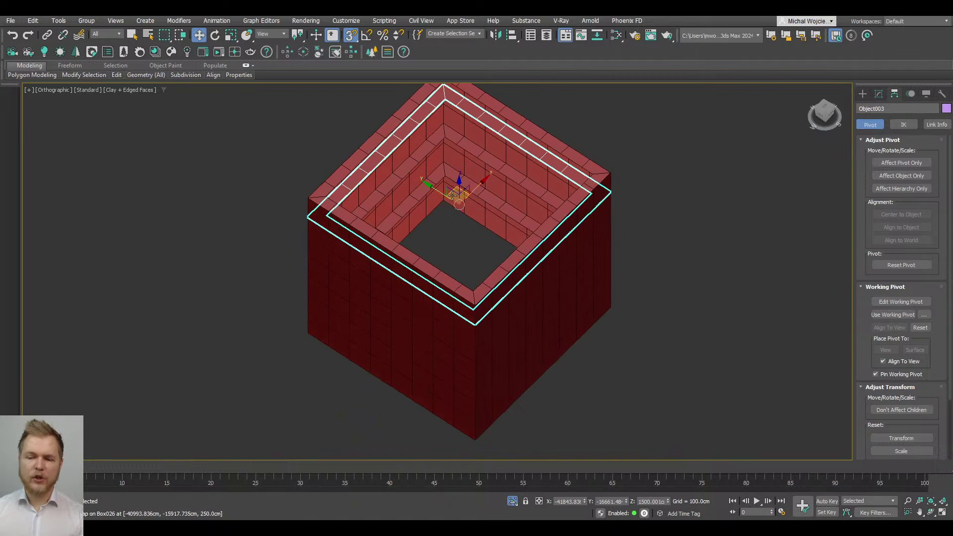
Step: Attach the two lower floor frames to the uppermost frame as one editable poly
right_click(455, 190)
click(878, 94)
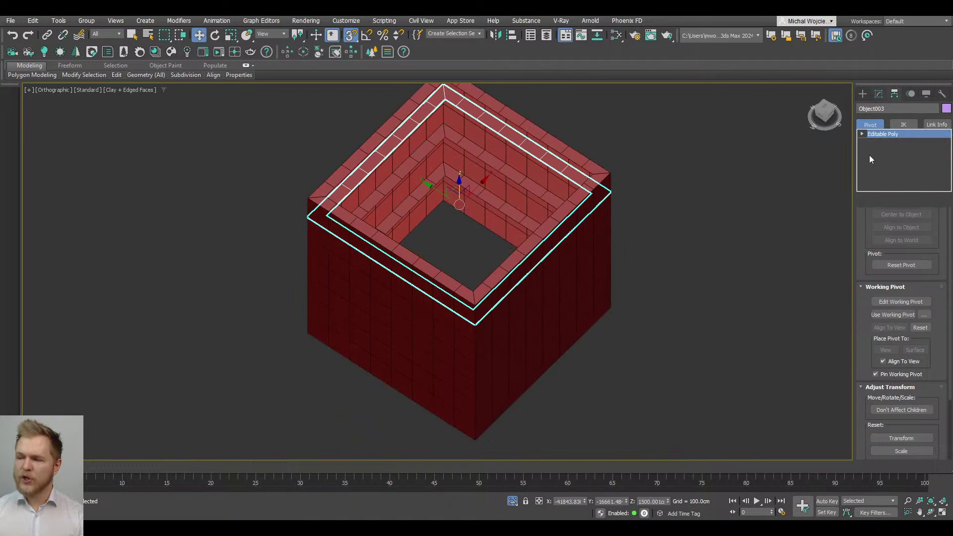
click(878, 435)
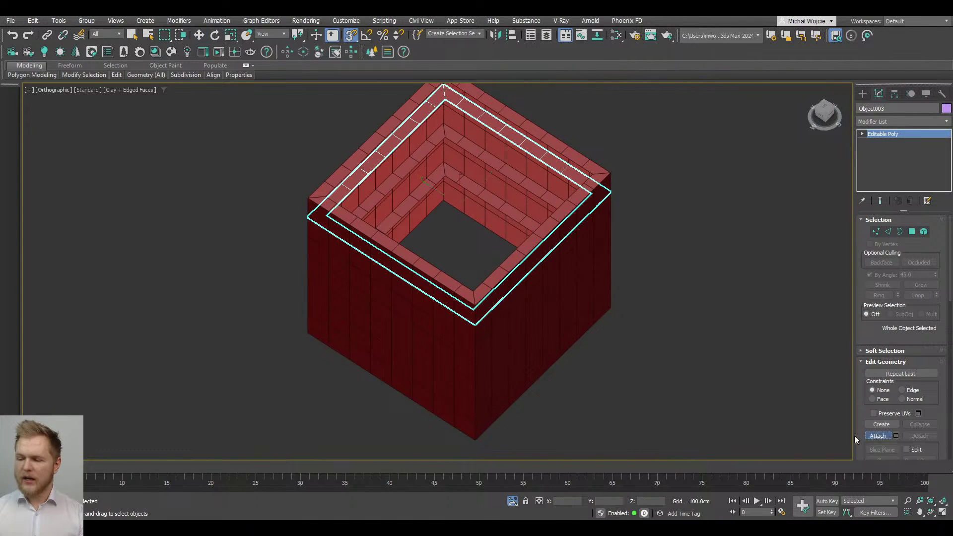
scroll(458, 262, up, 5)
scroll(459, 262, down, 5)
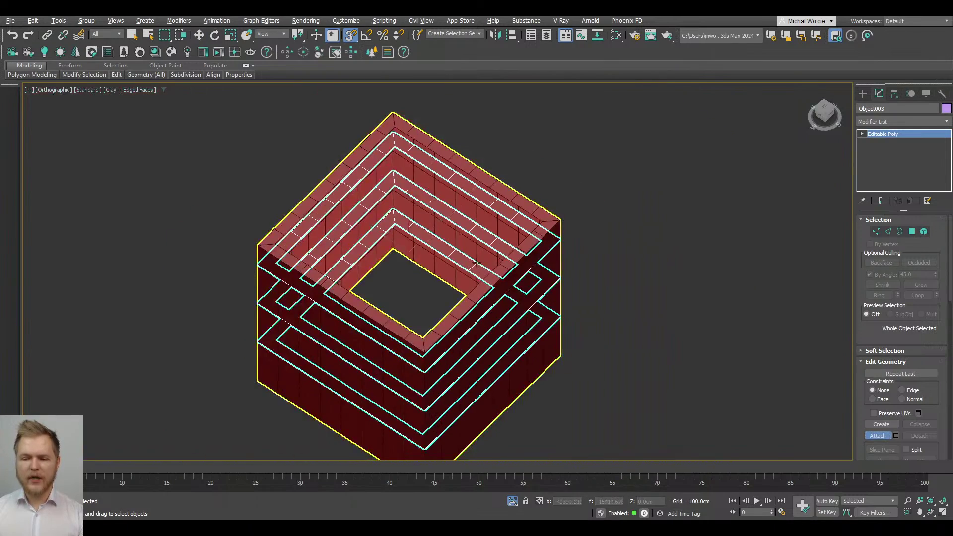
Step: Select the crosswise edge rings on all three floor frames and connect them with one segment running along the middle
alt+middle_drag(478, 264, 466, 256)
key(w)
scroll(433, 286, up, 4)
key(2)
click(432, 290)
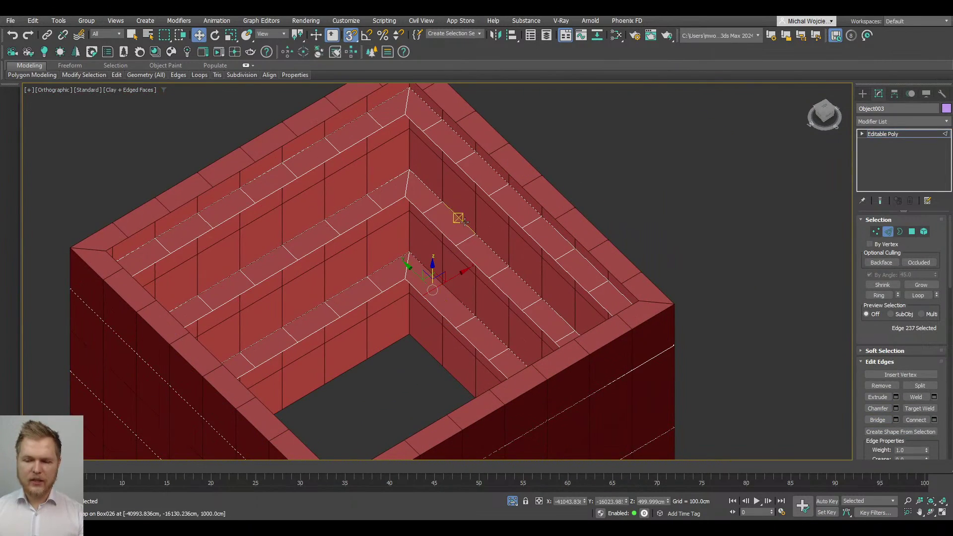
ctrl+click(465, 240)
ctrl+click(498, 188)
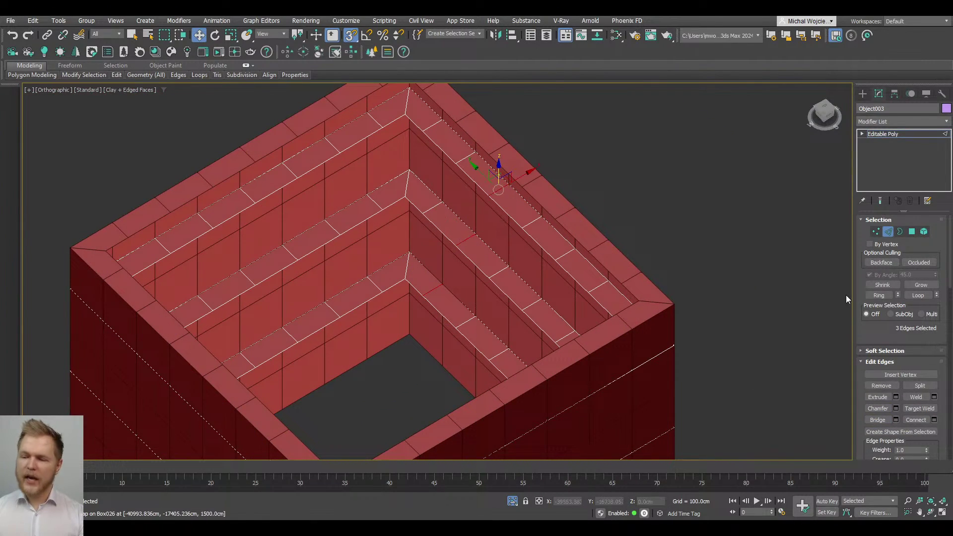
click(880, 296)
click(915, 420)
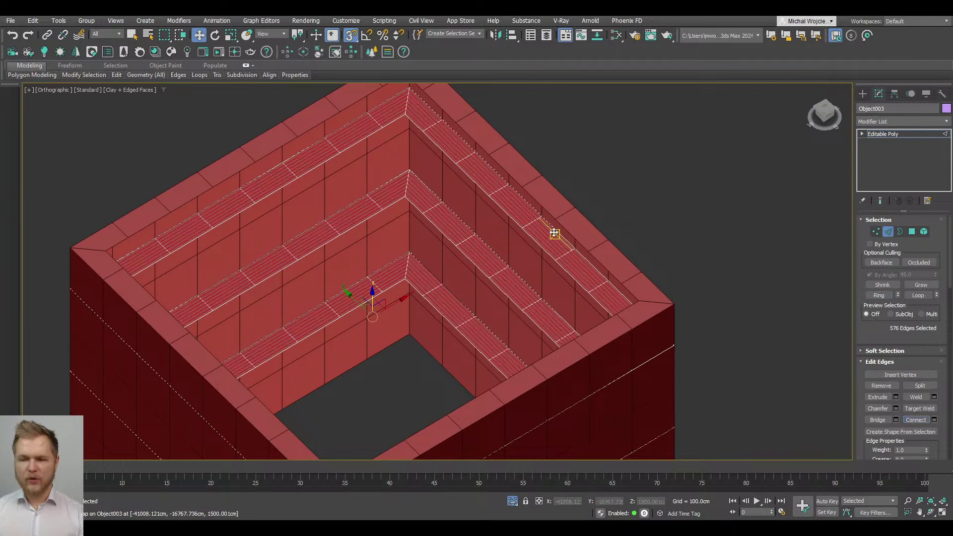
click(934, 420)
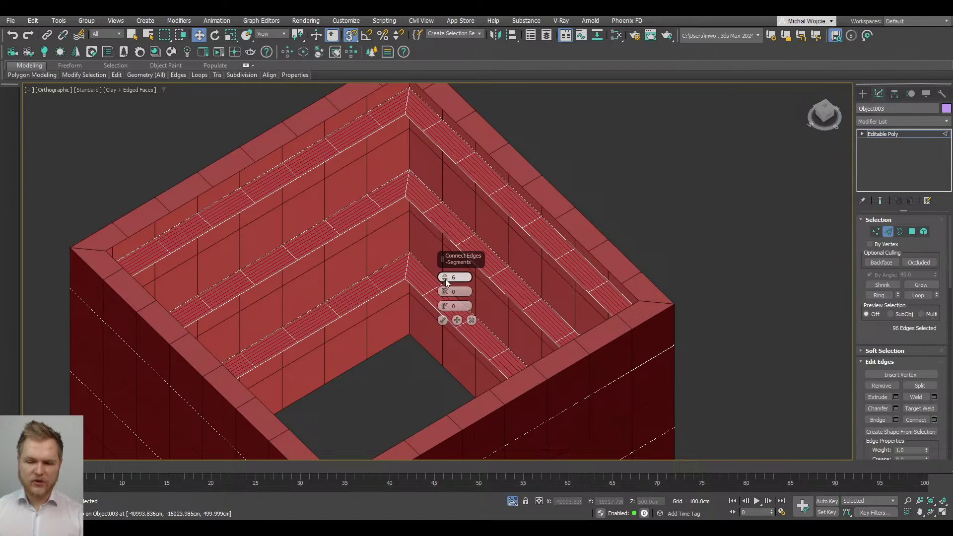
drag(446, 279, 450, 346)
click(443, 320)
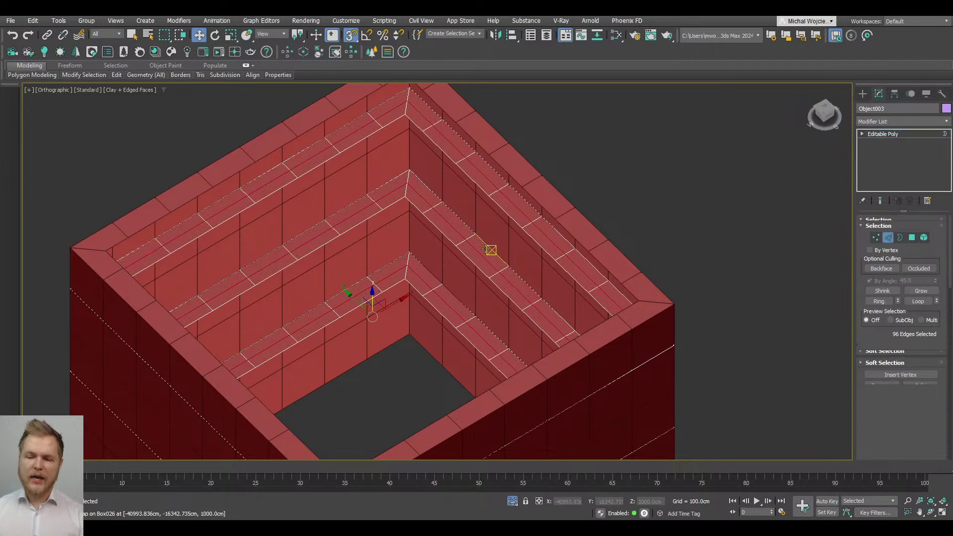
Step: Select the outer borders of the three floor frames and delete the outer strip of faces, keeping the inner half
key(3)
key(F3)
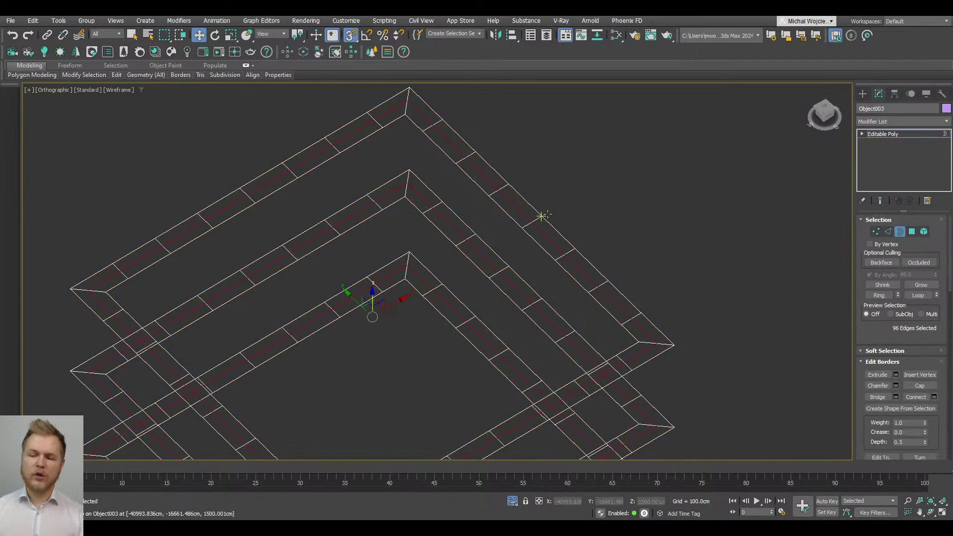
key(s)
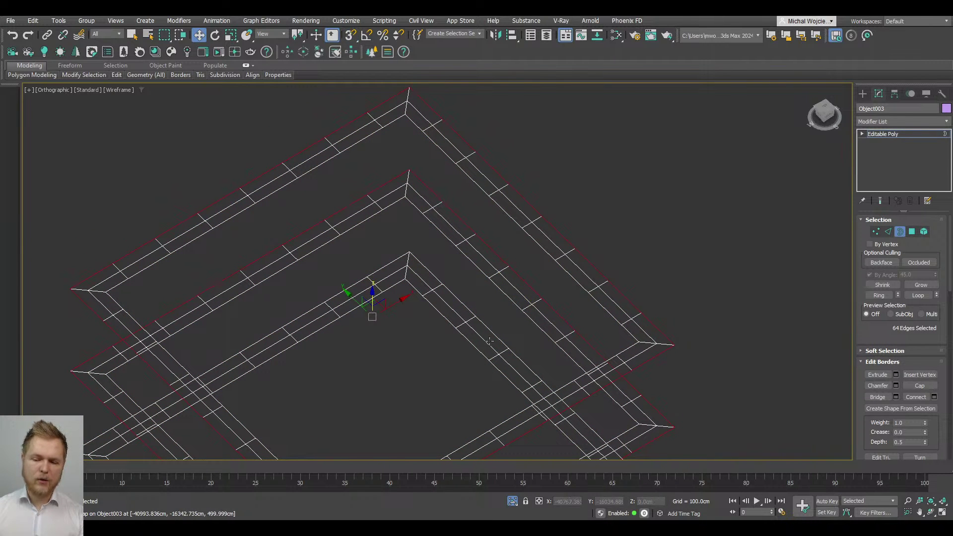
scroll(548, 264, down, 2)
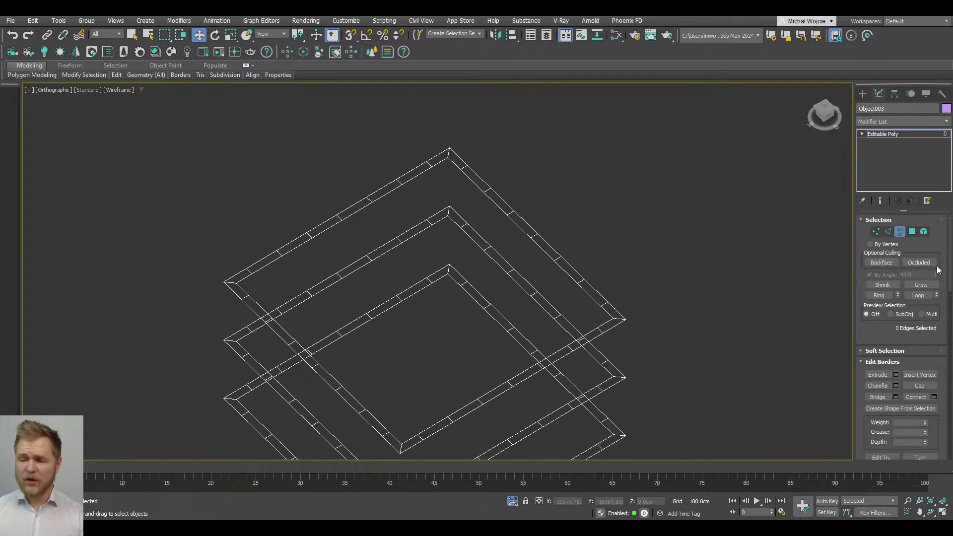
click(898, 235)
Step: Add a Shell modifier to the floor frames with an outer amount of 5 cm
click(890, 124)
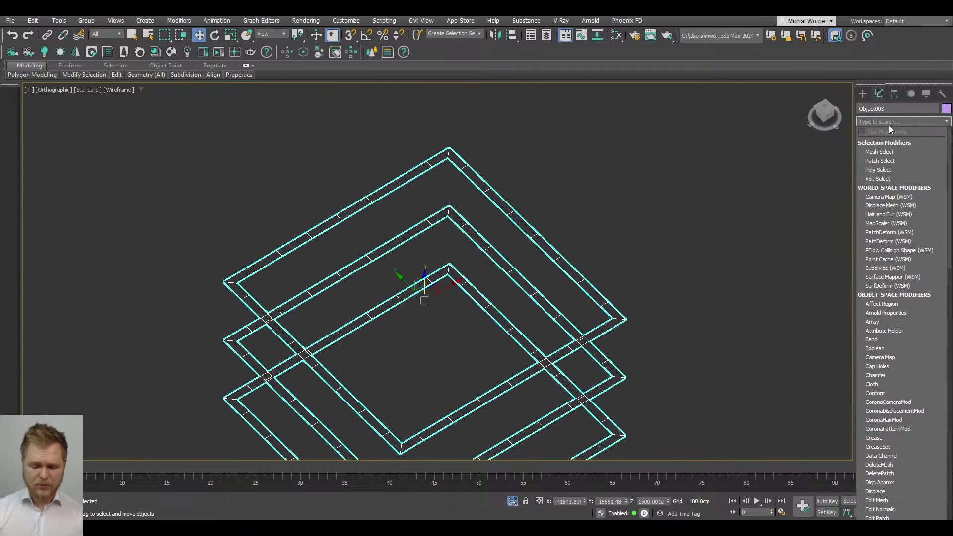
text(sh)
key(Return)
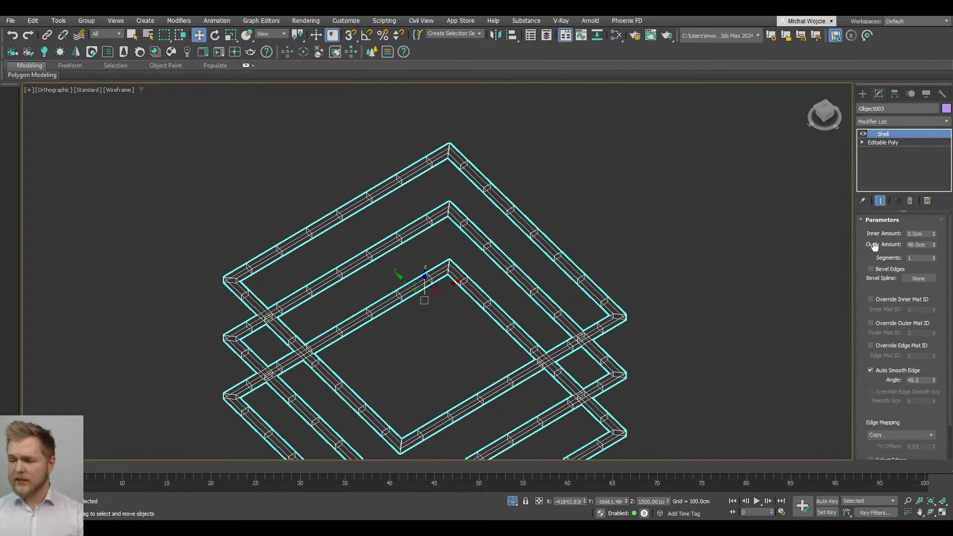
text(5)
key(Return)
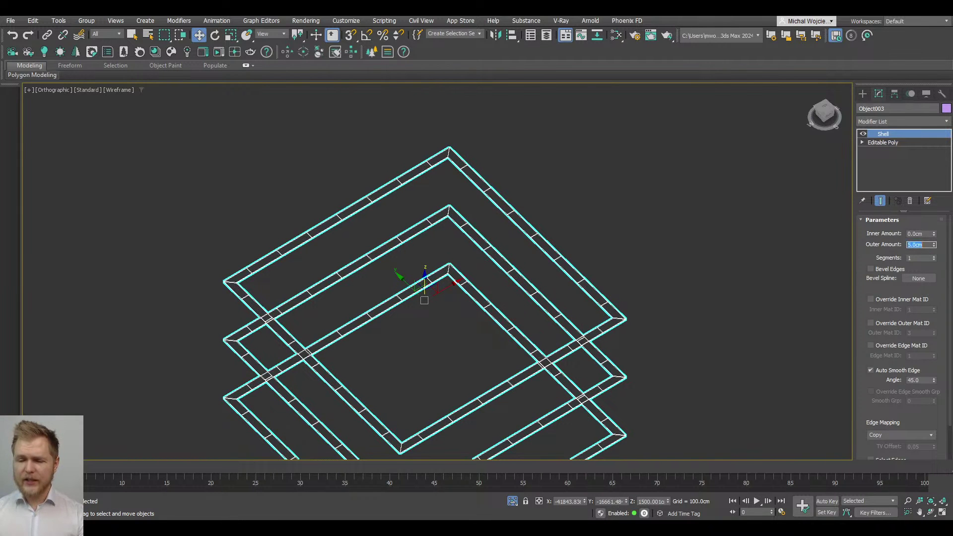
Step: End the isolation of the floor slabs, clear the selection and return the view to shaded display
scroll(541, 277, down, 2)
alt+middle_drag(516, 337, 522, 209)
click(513, 501)
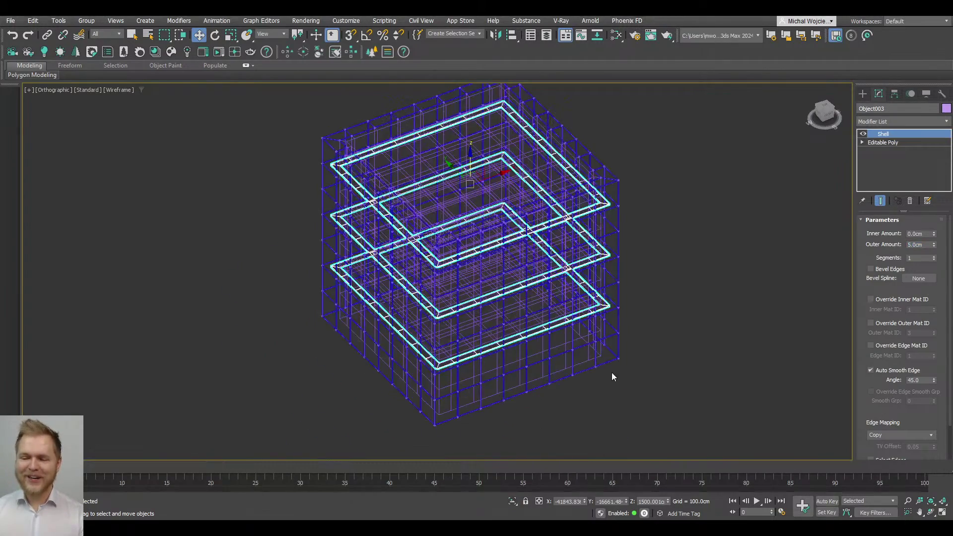
click(613, 374)
alt+middle_drag(612, 373, 630, 369)
key(F3)
scroll(629, 368, up, 2)
scroll(505, 245, down, 3)
scroll(477, 294, up, 3)
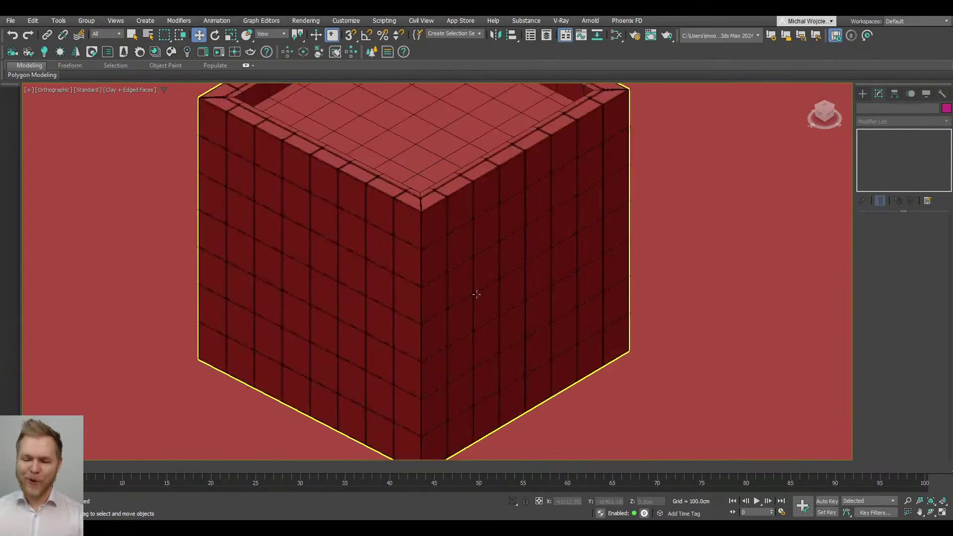
Step: Select the outer gridded façade box and hide it
click(457, 278)
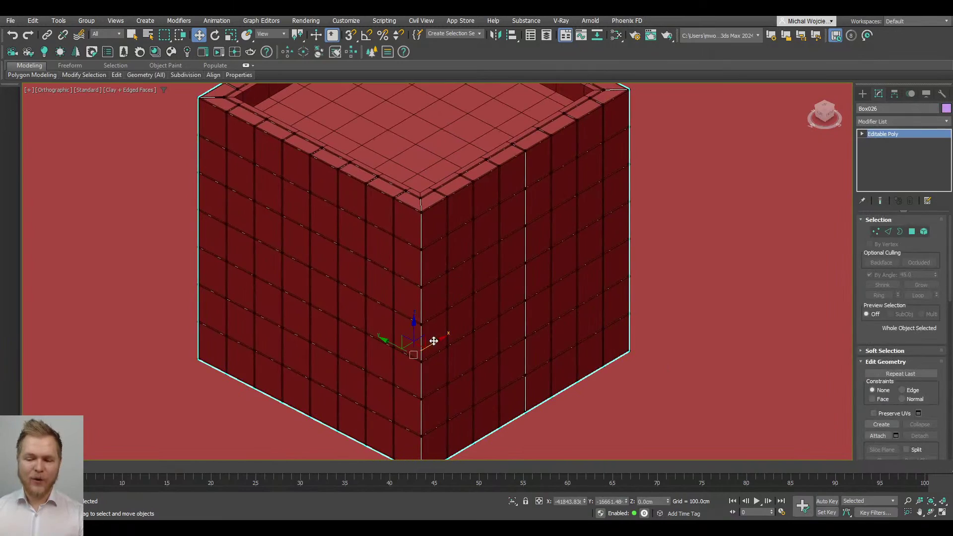
alt+middle_drag(433, 341, 283, 389)
right_click(283, 389)
right_click(460, 264)
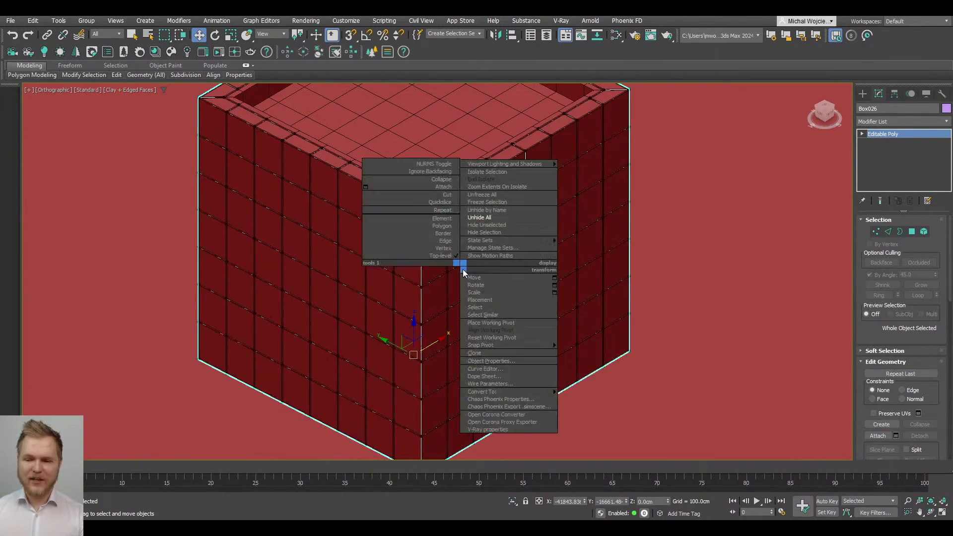
click(484, 232)
Step: Select the inner wall box and examine how the façade bars and floor slabs sit around it near the building's base
scroll(423, 258, up, 5)
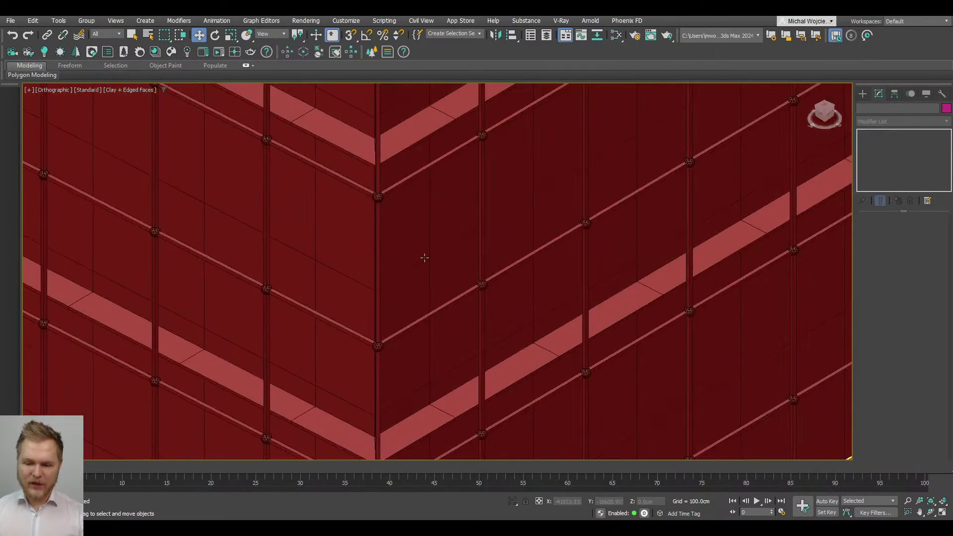
click(423, 256)
scroll(427, 271, down, 3)
mouse_move(409, 276)
mouse_down()
mouse_move(341, 292)
mouse_move(396, 276)
mouse_up()
right_click(396, 276)
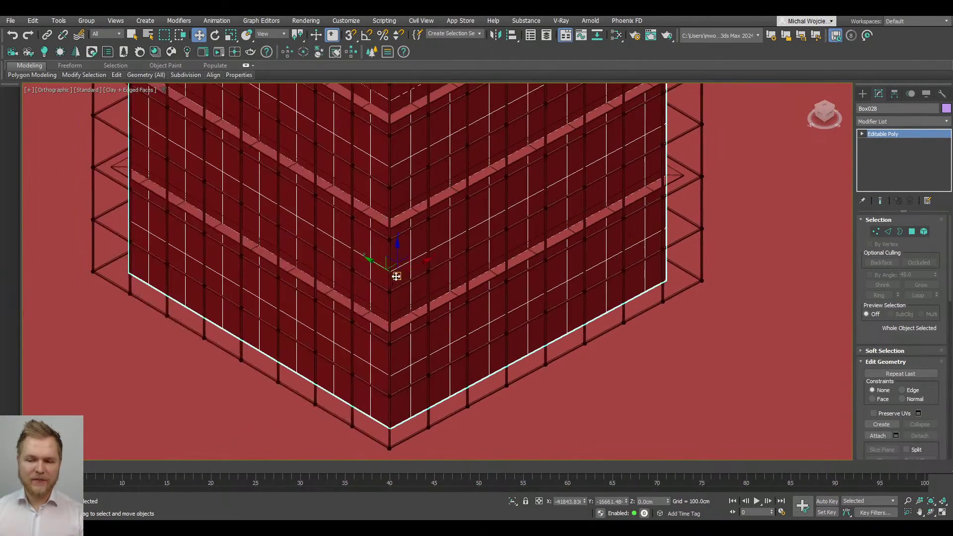
alt+middle_drag(396, 276, 488, 267)
scroll(600, 319, up, 4)
alt+middle_drag(599, 319, 531, 336)
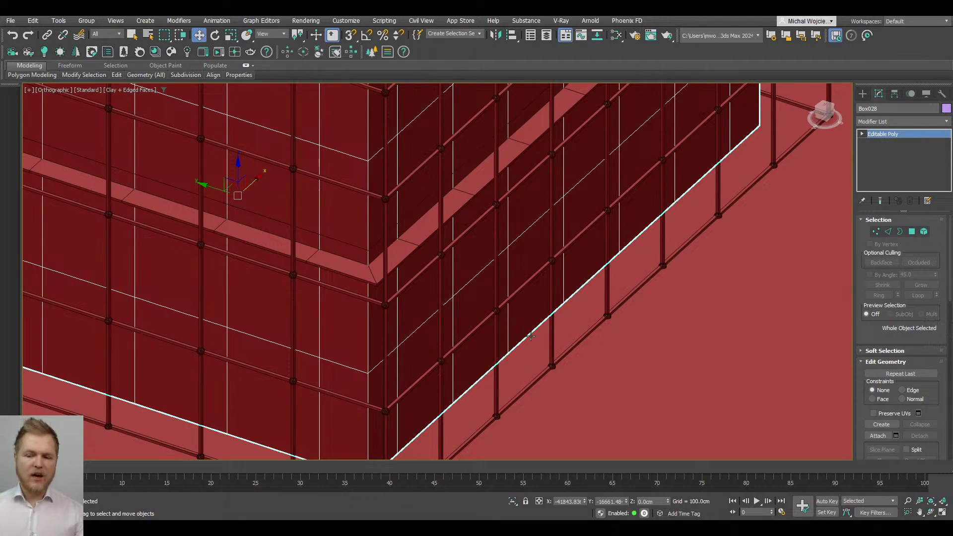
scroll(391, 326, down, 5)
scroll(404, 329, up, 3)
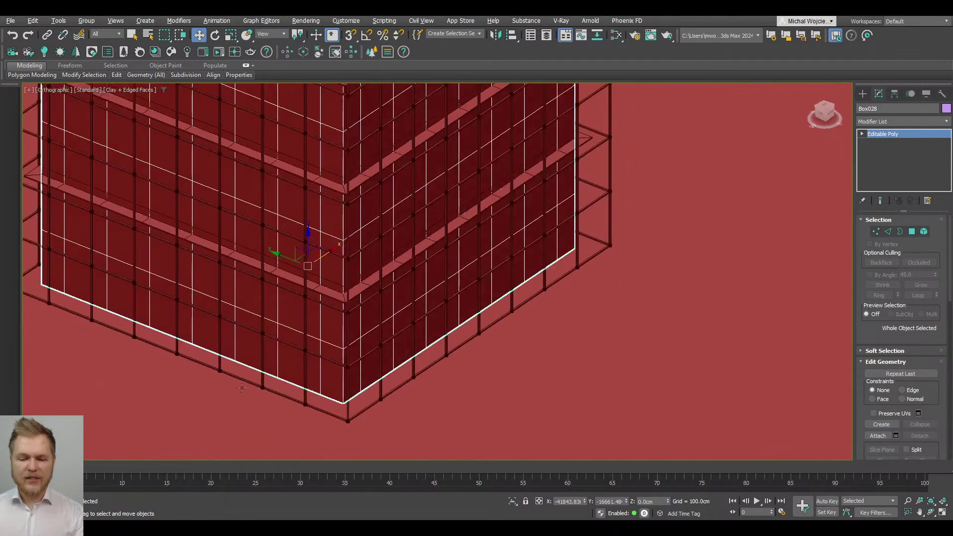
scroll(347, 330, down, 3)
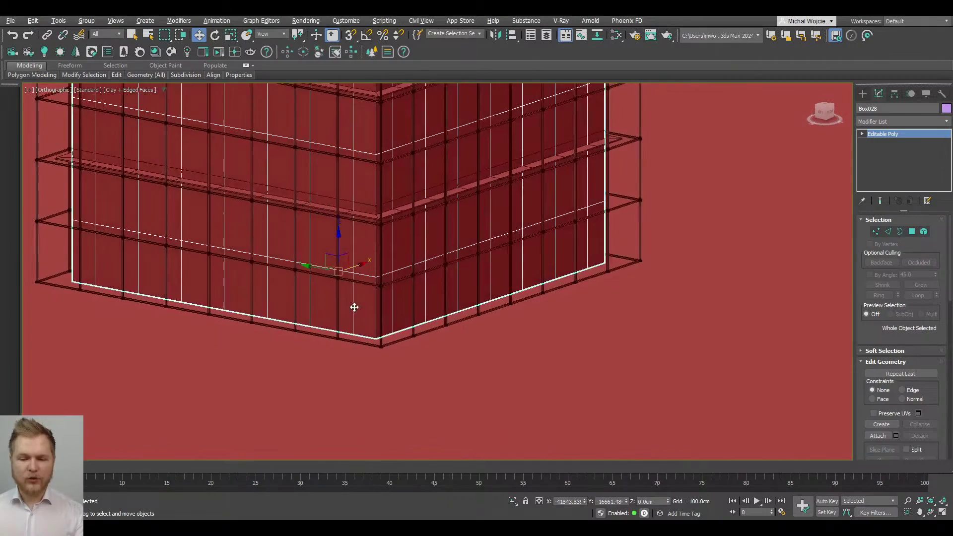
scroll(353, 307, up, 3)
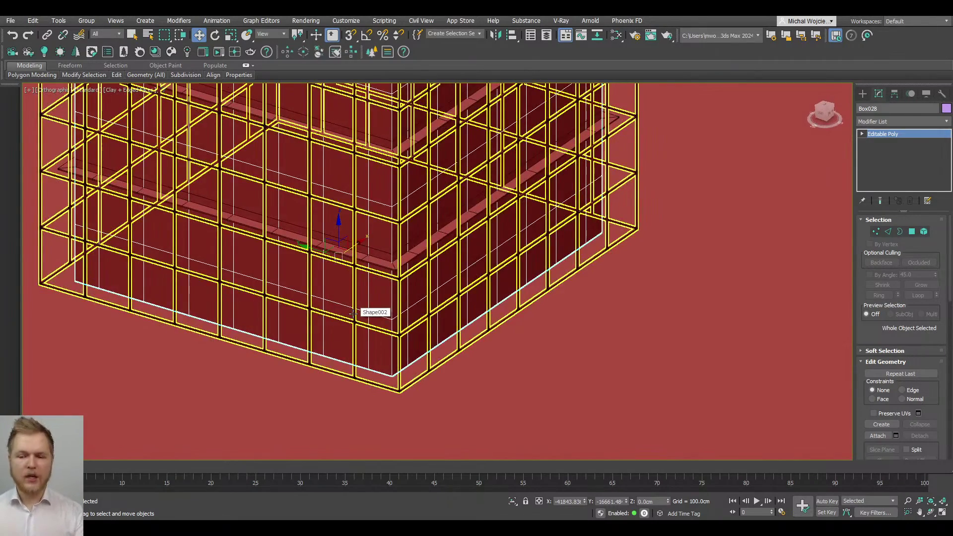
Step: Add the spline bars to the selected inner wall box, isolate both objects and clear the selection
ctrl+click(377, 335)
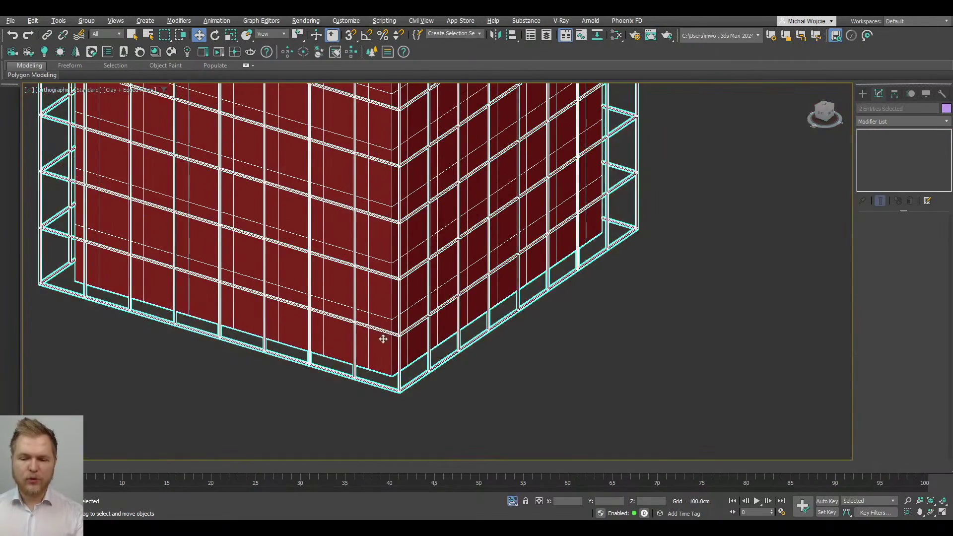
click(525, 369)
scroll(529, 360, down, 5)
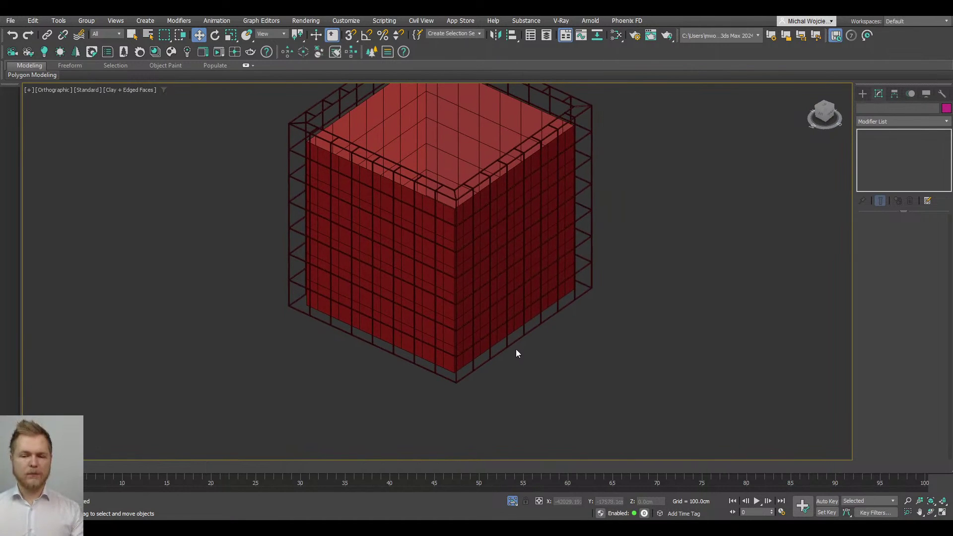
Step: Select the spline bars' inner rim and connecting segments, and copy them down onto the next façade grid level with snapping
click(460, 187)
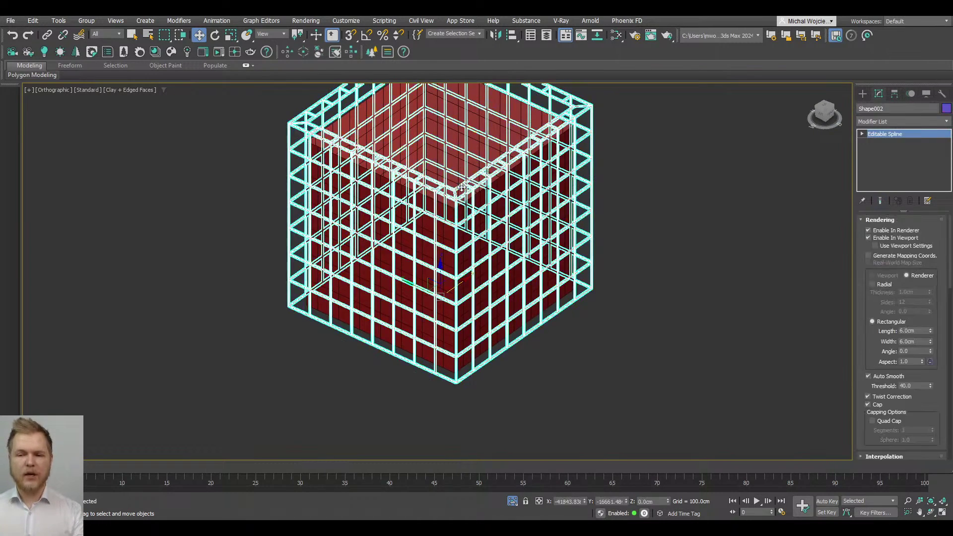
key(t)
key(z)
scroll(362, 215, up, 2)
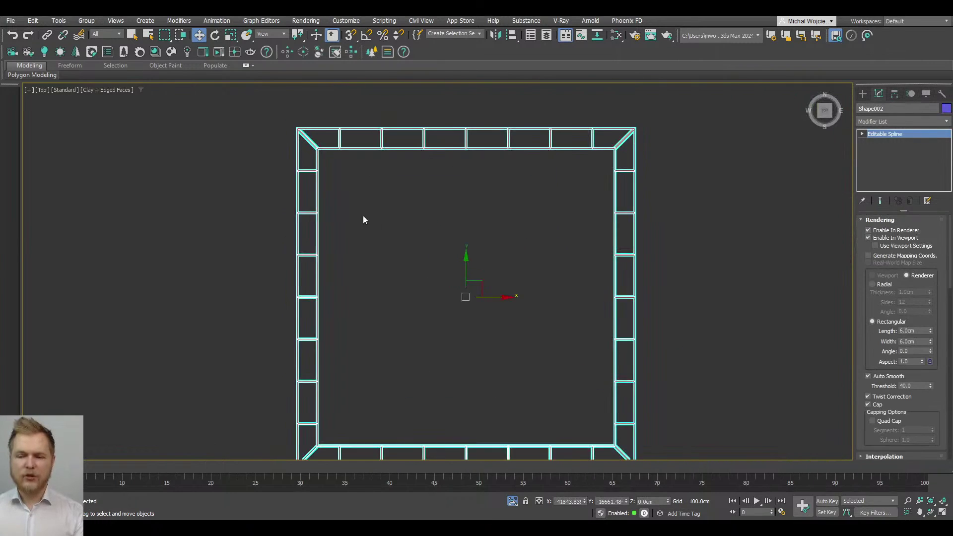
middle_drag(513, 262, 484, 228)
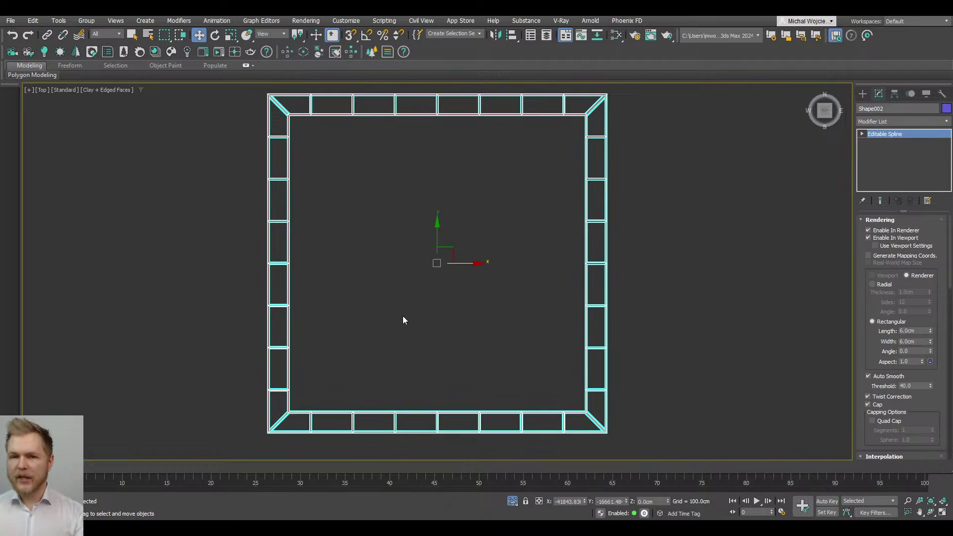
key(1)
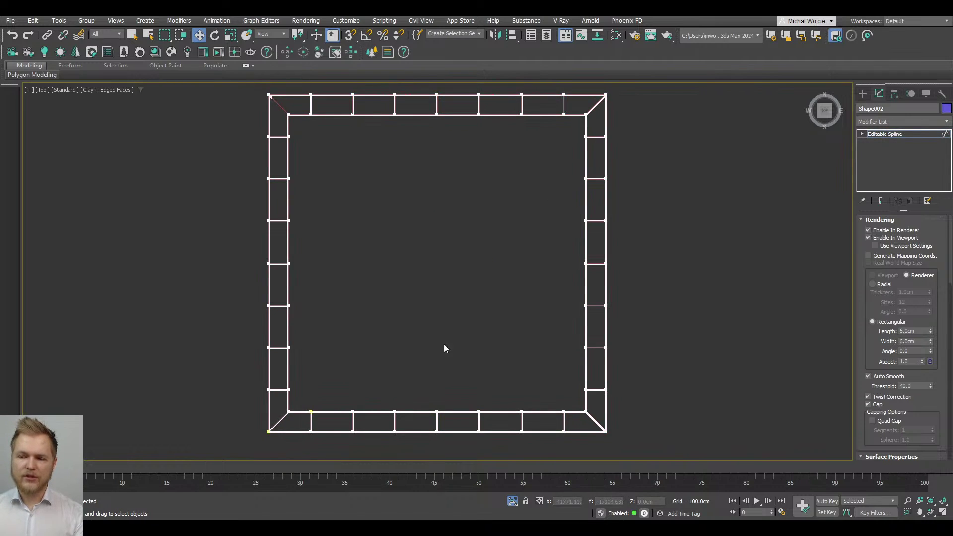
alt+middle_drag(306, 419, 438, 237)
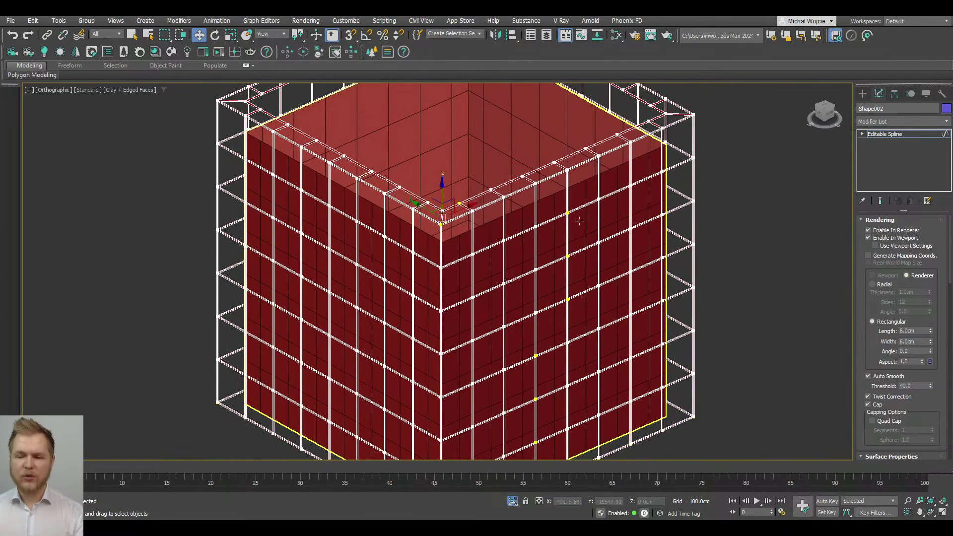
drag(443, 192, 451, 270)
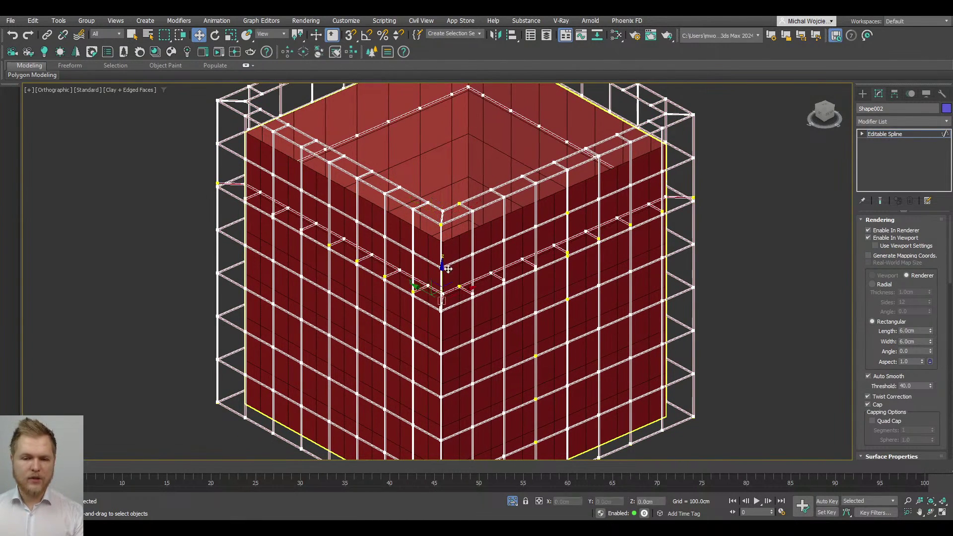
scroll(366, 249, up, 3)
alt+middle_drag(366, 249, 334, 233)
key(s)
drag(335, 239, 202, 138)
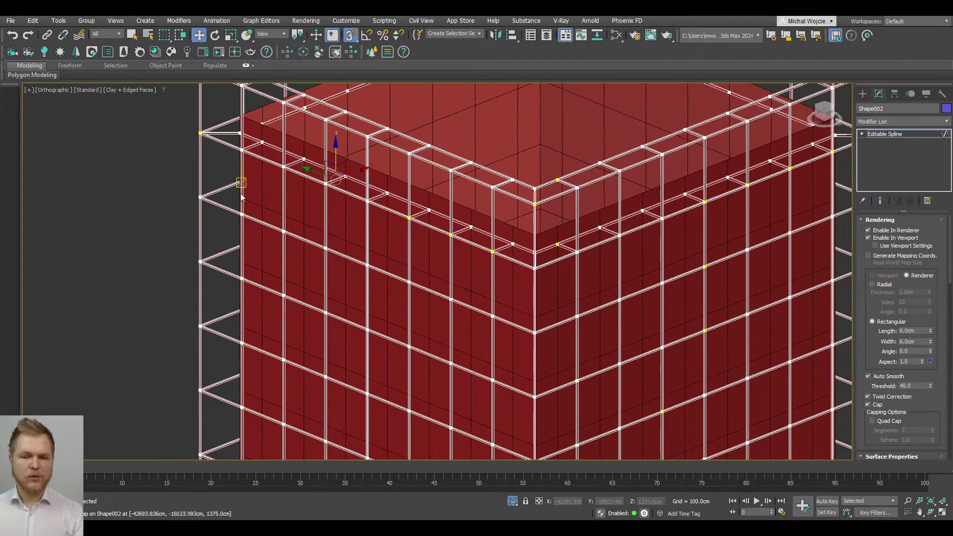
Step: Copy the ring of connecting bars down to each remaining grid level, ending one level above the base, and deselect the spline
scroll(270, 183, down, 3)
scroll(334, 145, up, 3)
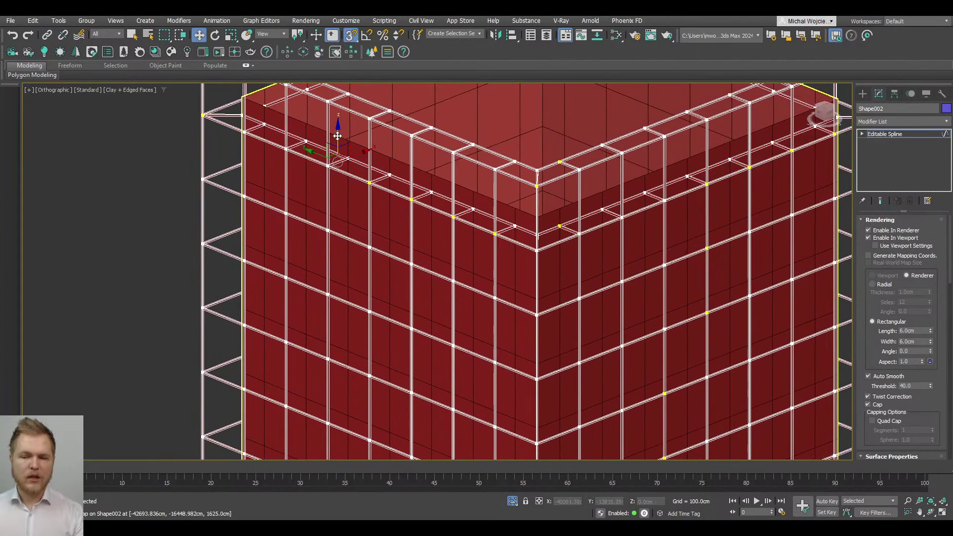
shift+drag(337, 135, 204, 176)
alt+middle_drag(204, 176, 314, 160)
shift+drag(314, 160, 235, 214)
shift+drag(405, 234, 185, 240)
shift+drag(404, 286, 179, 304)
middle_drag(178, 305, 178, 248)
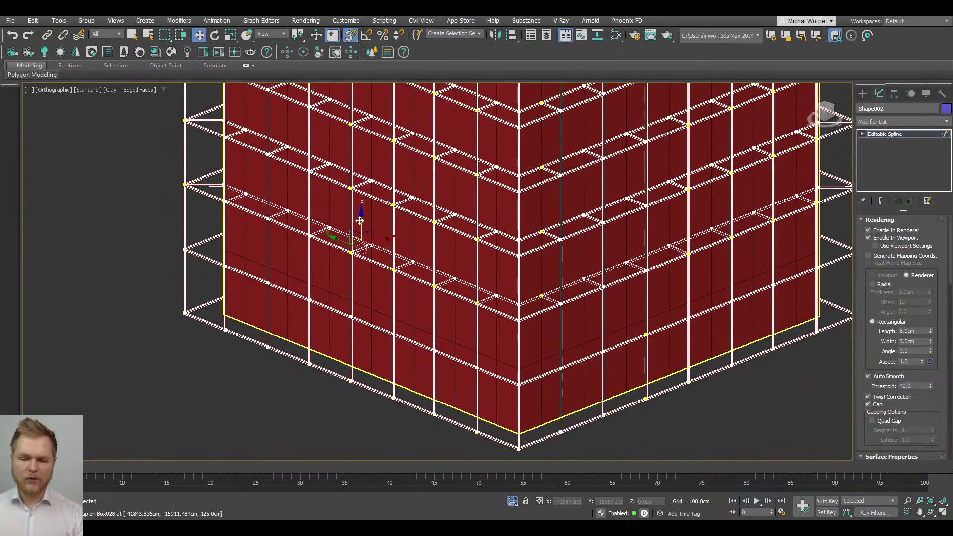
shift+drag(360, 220, 184, 250)
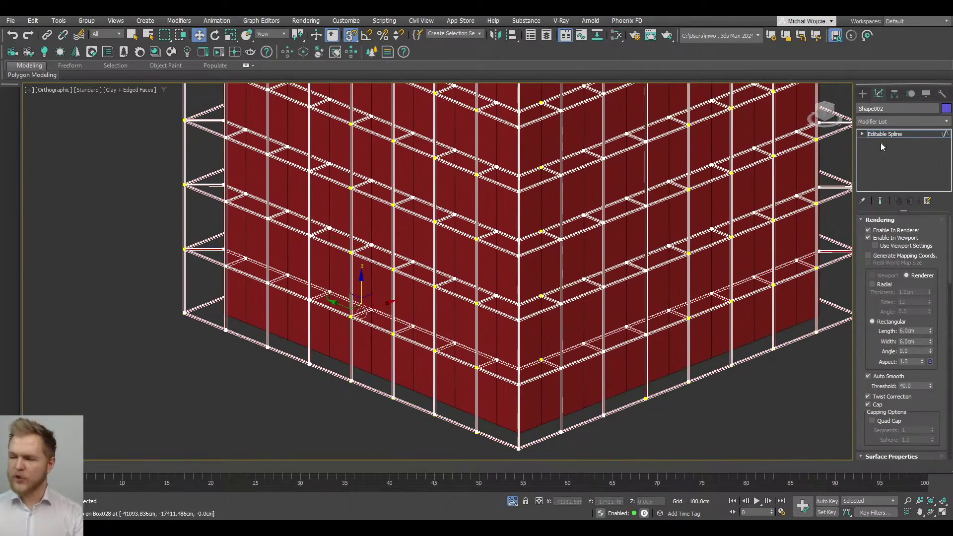
scroll(764, 407, down, 3)
click(764, 407)
middle_drag(764, 407, 606, 397)
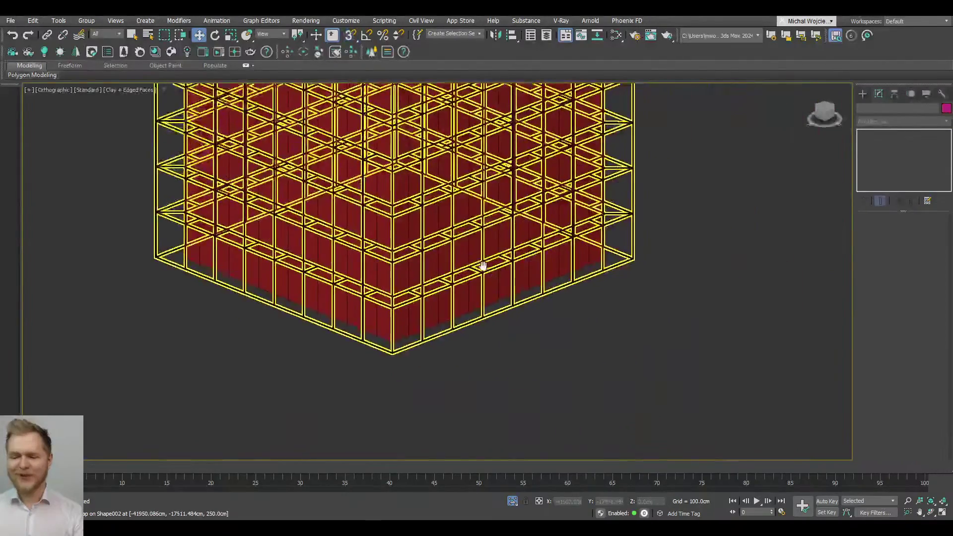
scroll(457, 370, up, 3)
scroll(469, 372, down, 4)
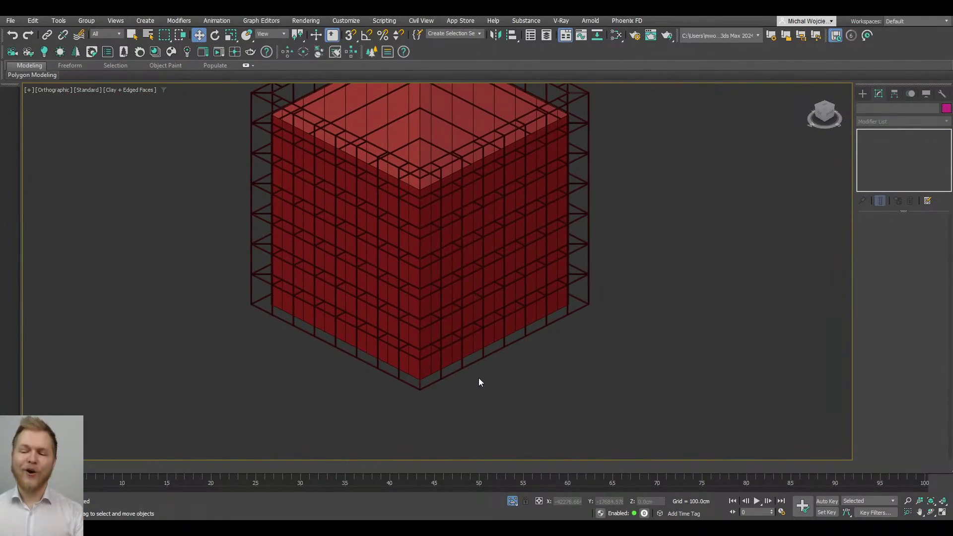
Step: Select the inner wall box inside the façade bars and isolate it
key(s)
click(488, 319)
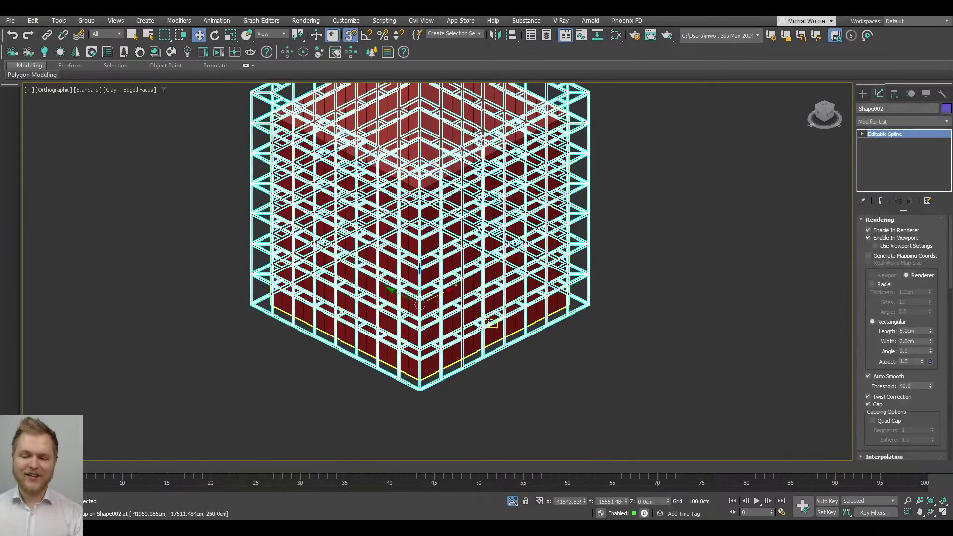
click(469, 410)
scroll(439, 390, up, 3)
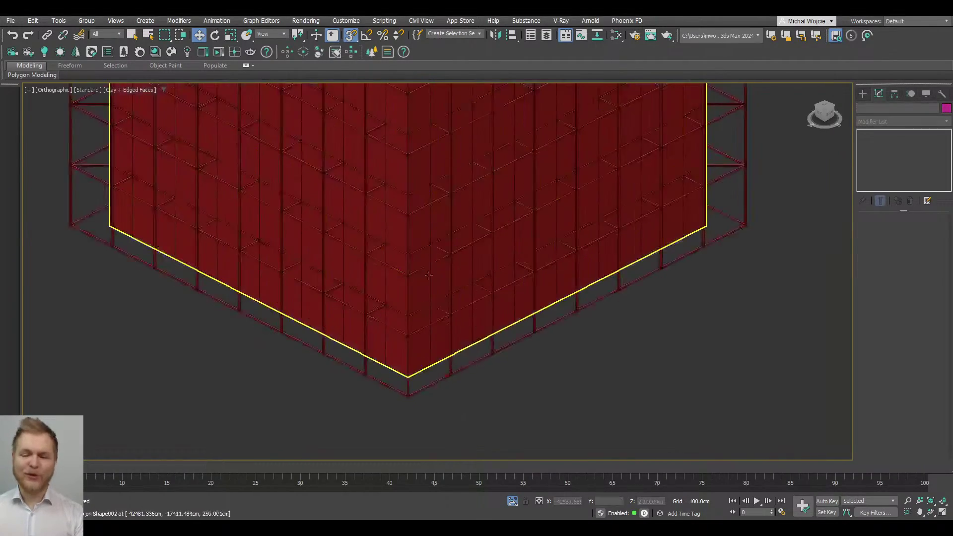
click(419, 289)
key(z)
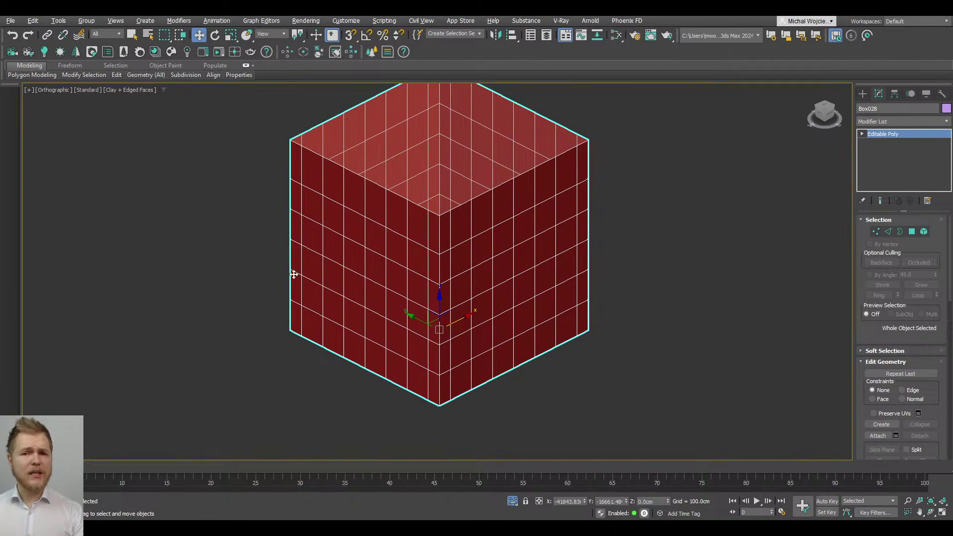
Step: Select all vertical edges of the inner wall box, create a shape from them and clear the selection
alt+middle_drag(293, 273, 326, 251)
key(2)
double_click(309, 187)
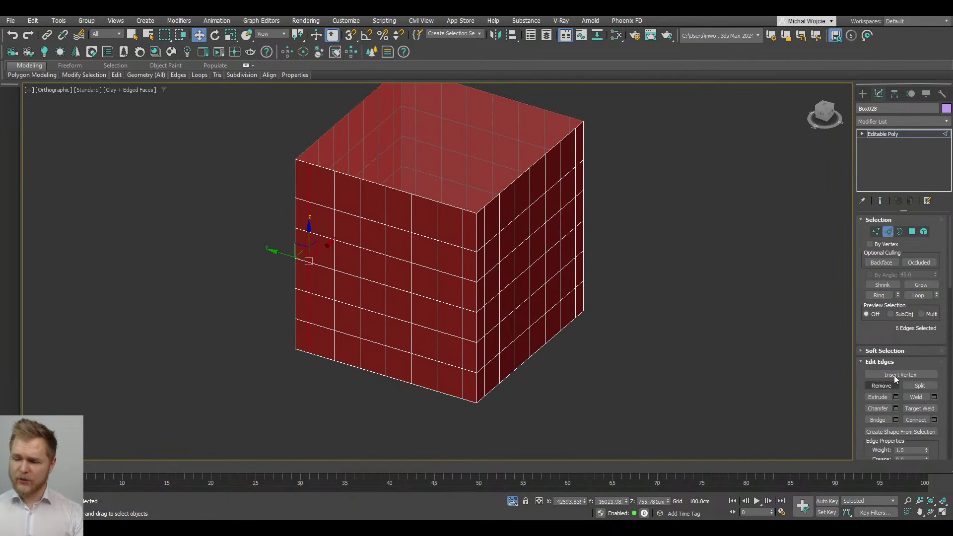
click(888, 294)
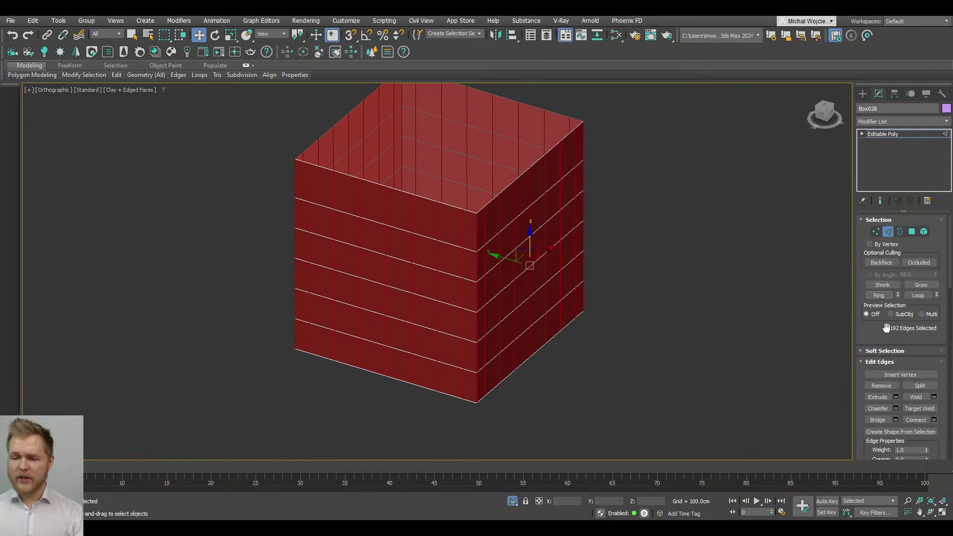
click(901, 431)
click(456, 281)
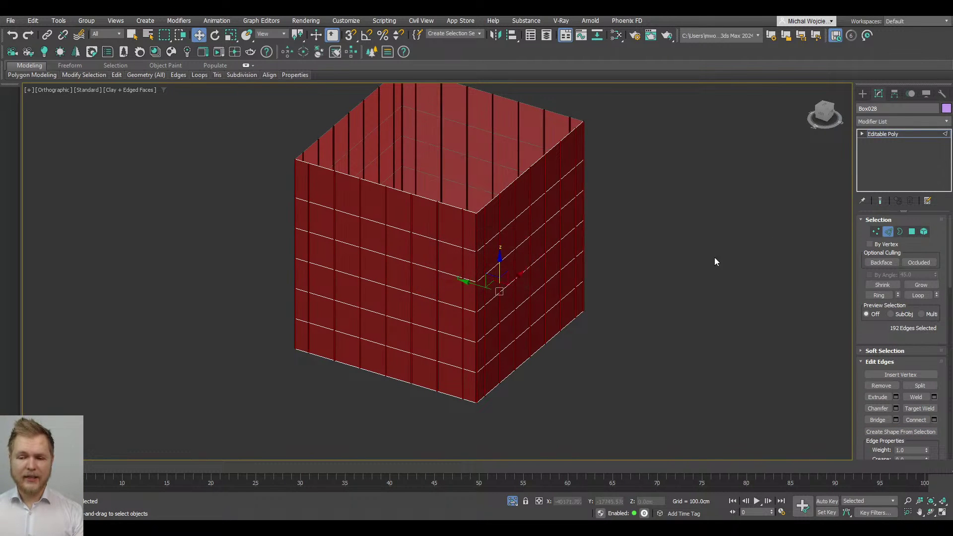
click(888, 232)
click(719, 321)
alt+middle_drag(720, 321, 458, 461)
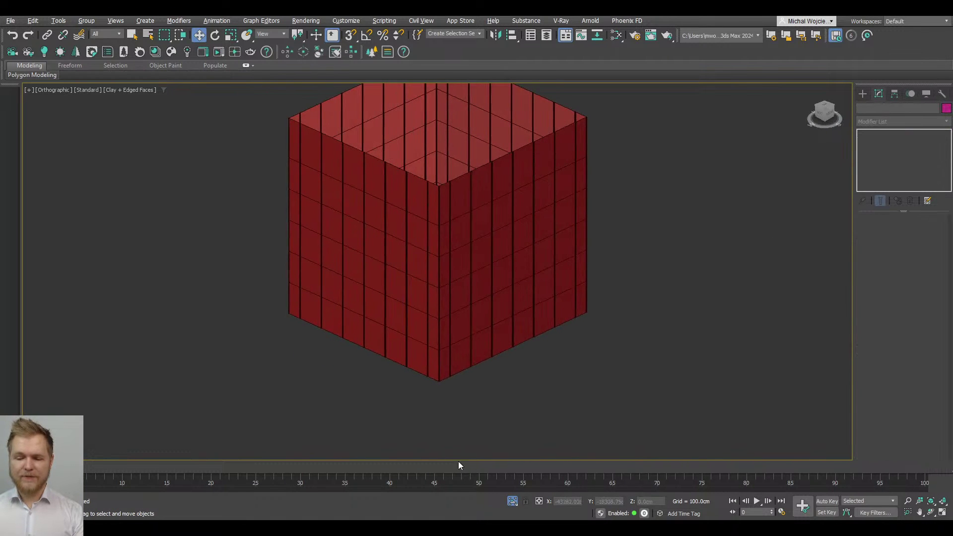
Step: Leave isolation, select the façade bars together with the new vertical wall bars, and isolate both
click(511, 500)
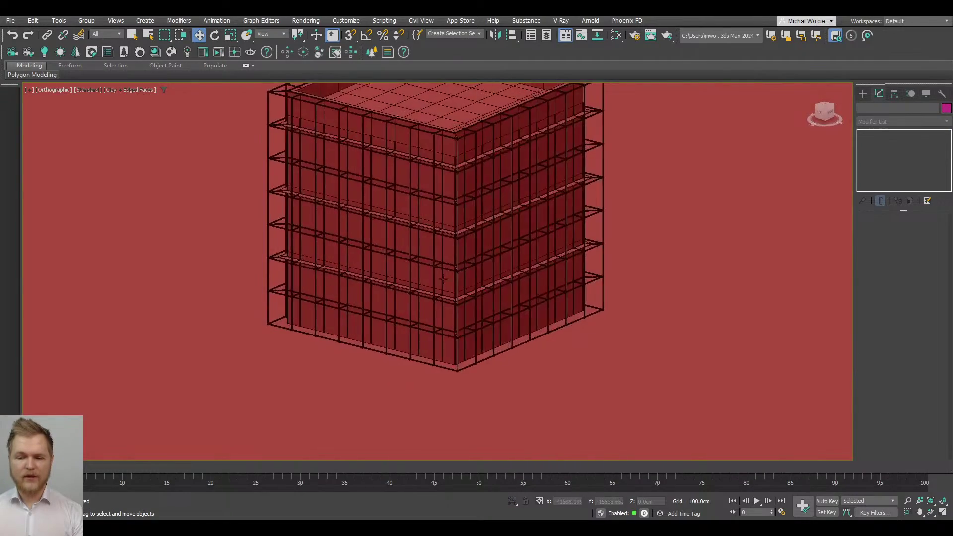
scroll(431, 258, up, 6)
click(422, 271)
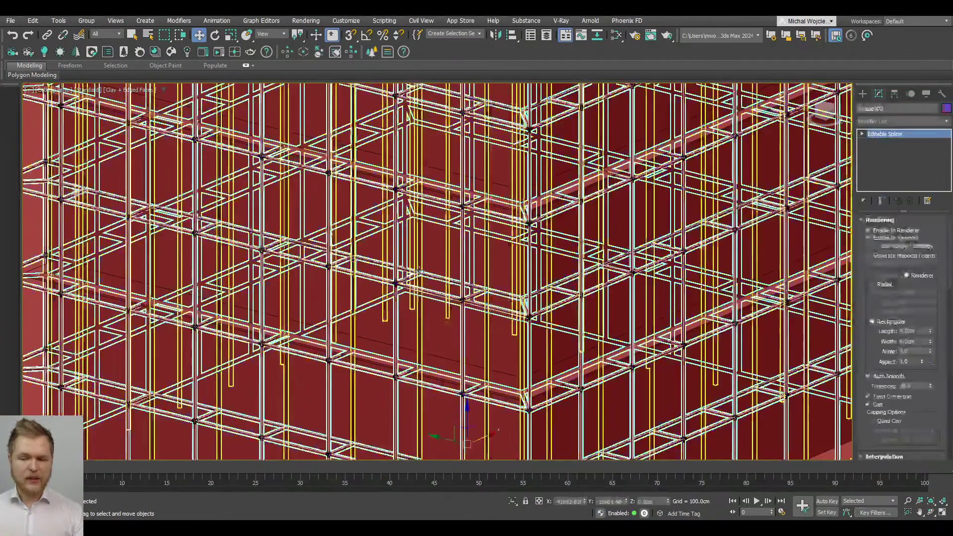
scroll(424, 237, up, 3)
scroll(423, 238, down, 2)
ctrl+click(422, 246)
key(alt+q)
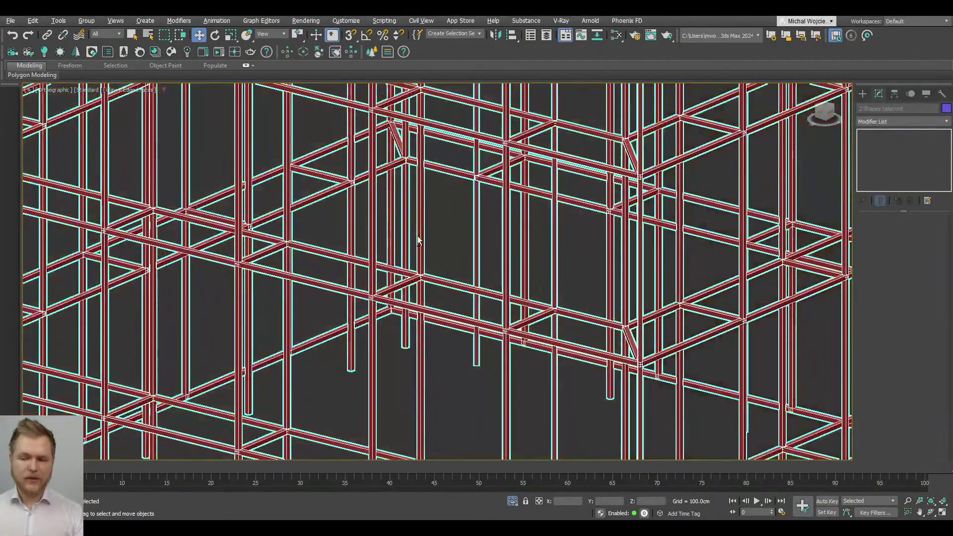
Step: Hide the edged faces and attach the vertical wall bars to the façade bar spline
click(600, 368)
key(F4)
alt+middle_drag(600, 368, 582, 197)
click(581, 194)
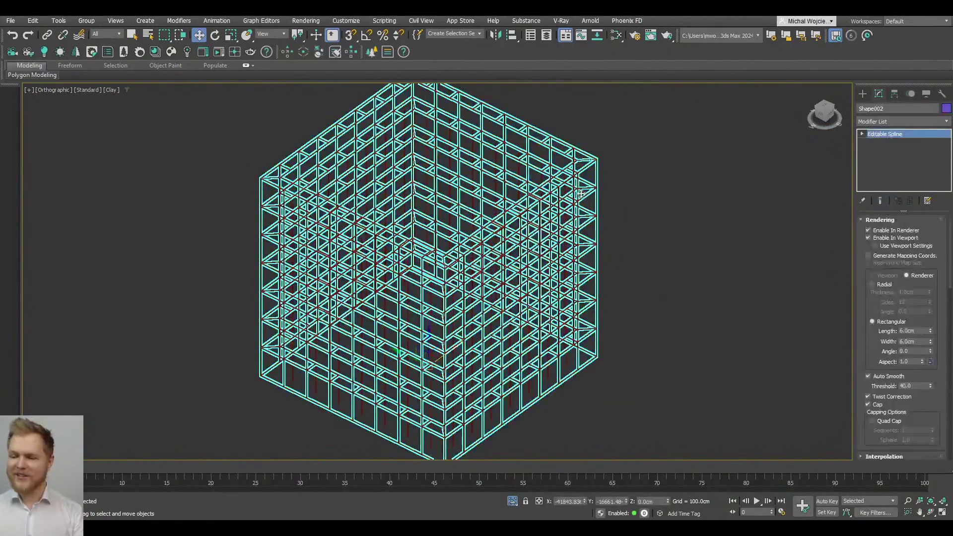
scroll(896, 386, down, 10)
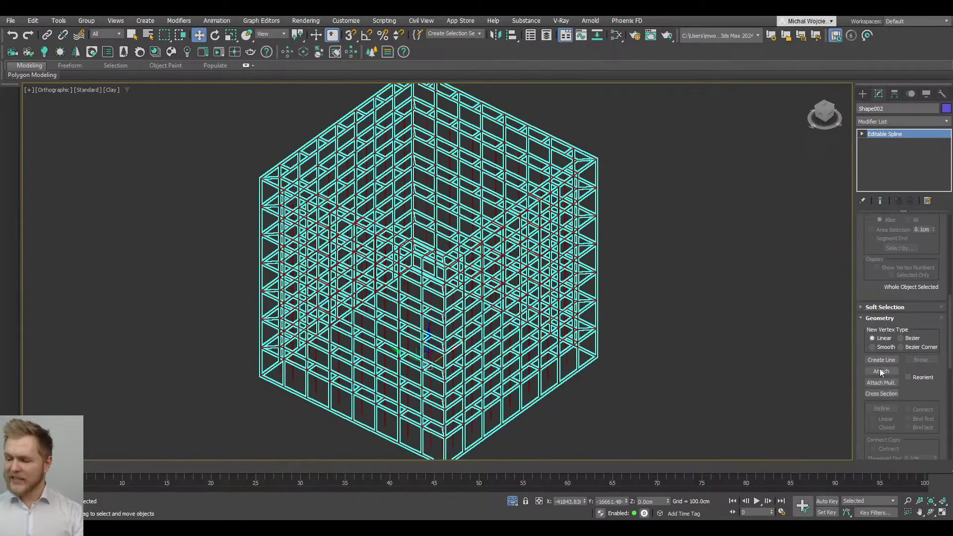
click(881, 372)
click(544, 170)
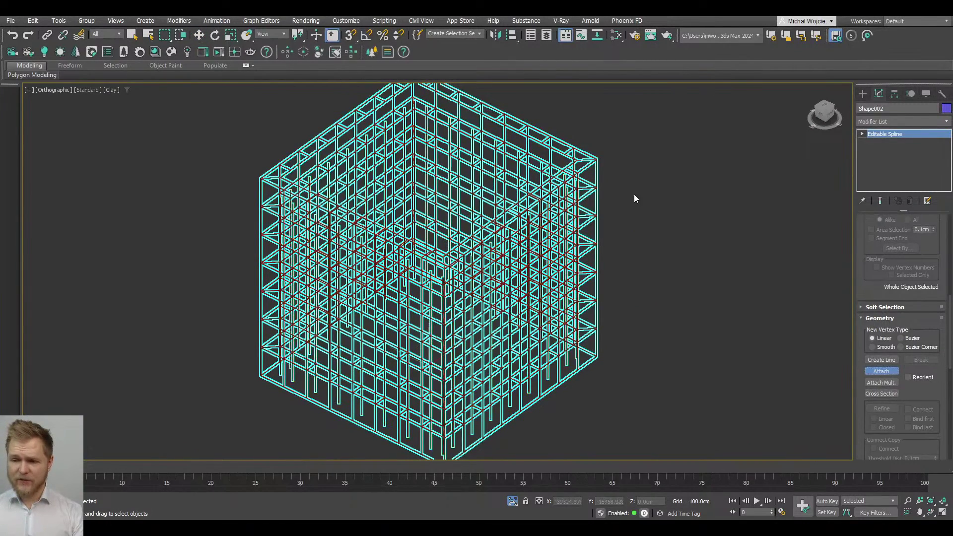
key(w)
Step: Leave isolation, display the building in wireframe and clear the selection
scroll(638, 260, down, 4)
key(F3)
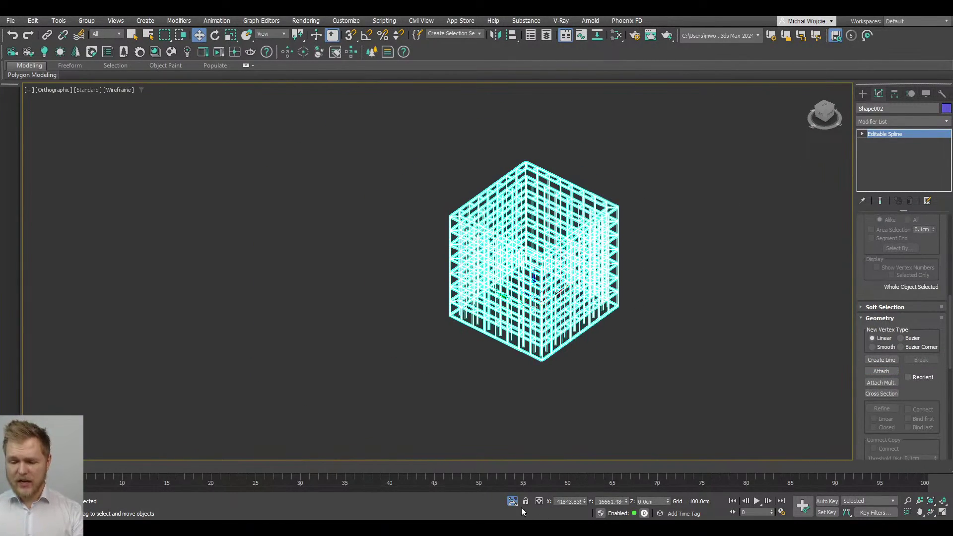
scroll(499, 426, down, 3)
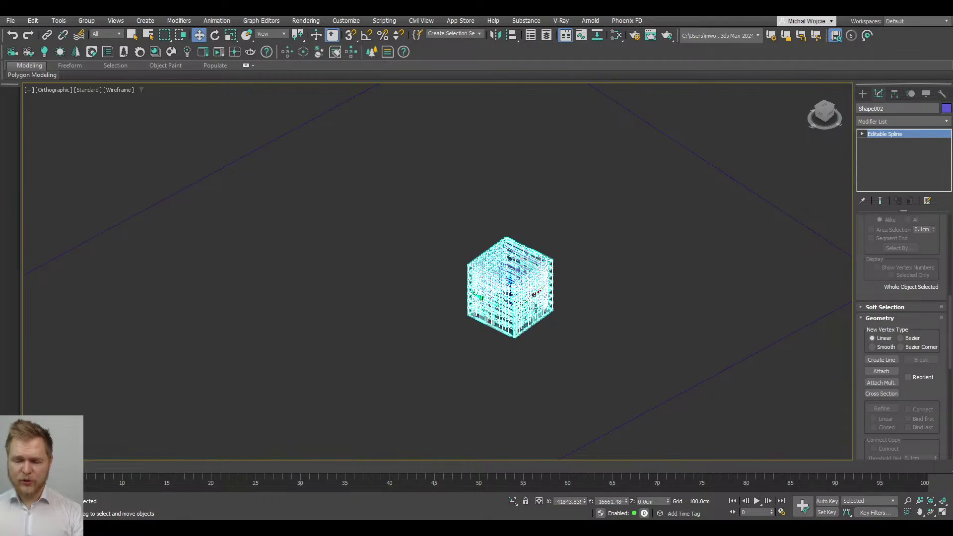
key(F3)
scroll(536, 308, up, 4)
key(F3)
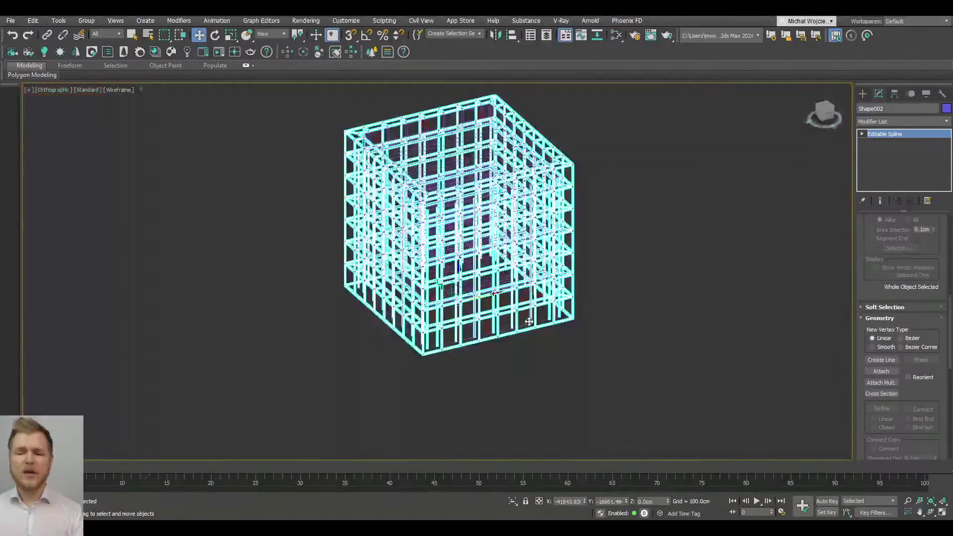
scroll(530, 321, down, 3)
alt+middle_drag(529, 322, 539, 362)
click(582, 329)
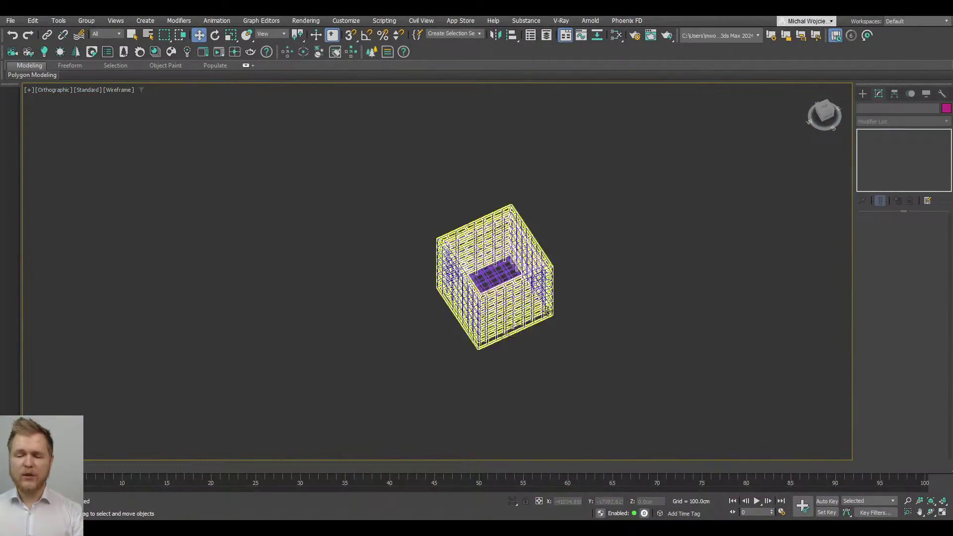
Step: Switch to the top view, minimize the Slate Material Editor and frame the building
key(t)
middle_drag(528, 305, 602, 215)
scroll(460, 319, up, 4)
middle_drag(459, 320, 444, 335)
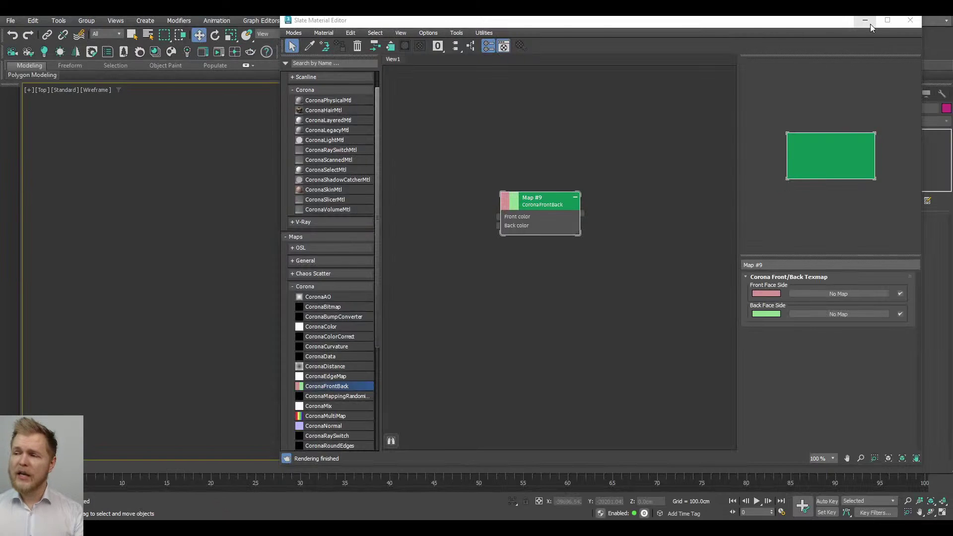
click(870, 22)
scroll(351, 278, up, 5)
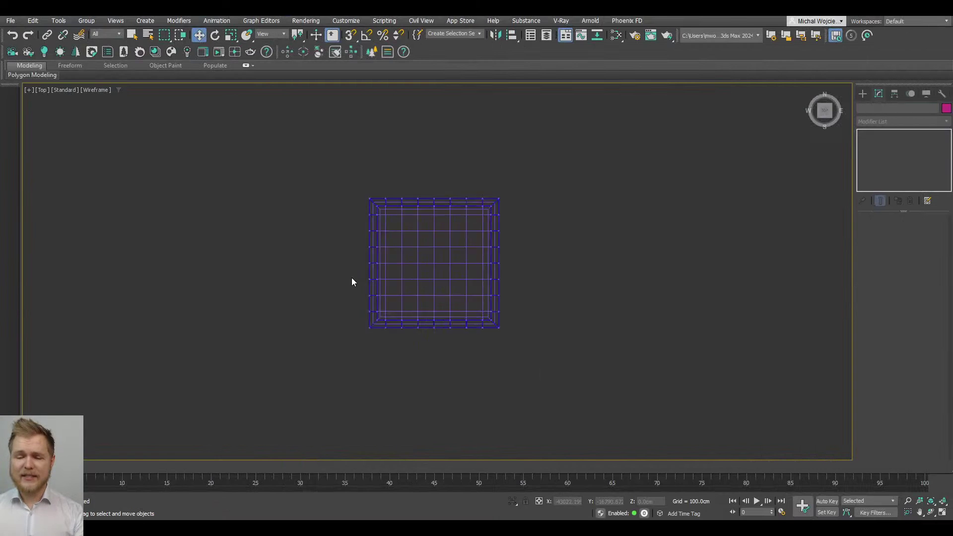
click(863, 95)
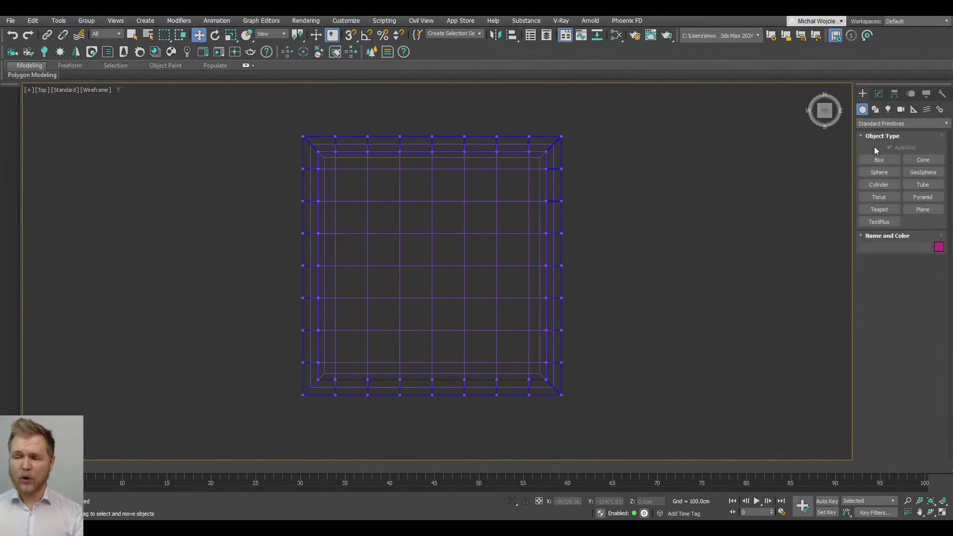
click(883, 185)
scroll(344, 168, up, 8)
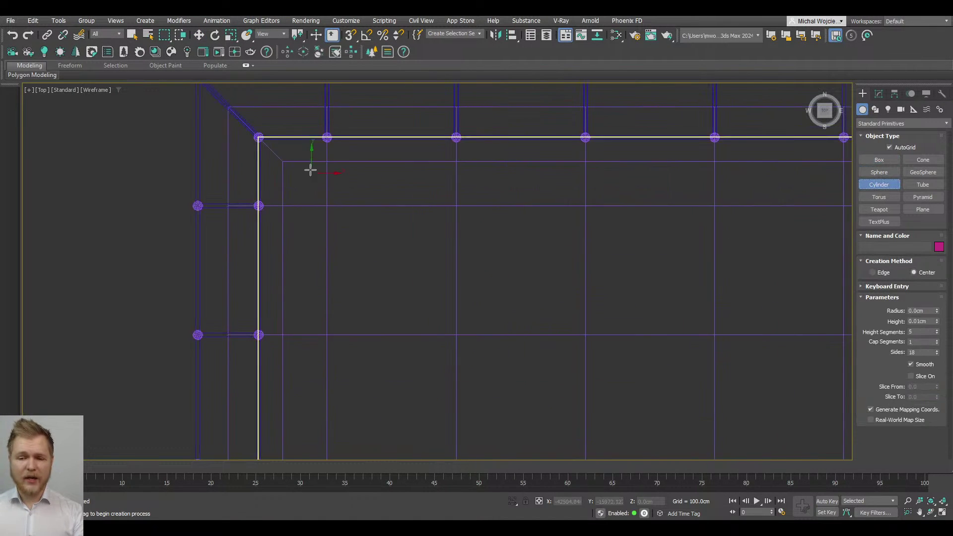
click(395, 265)
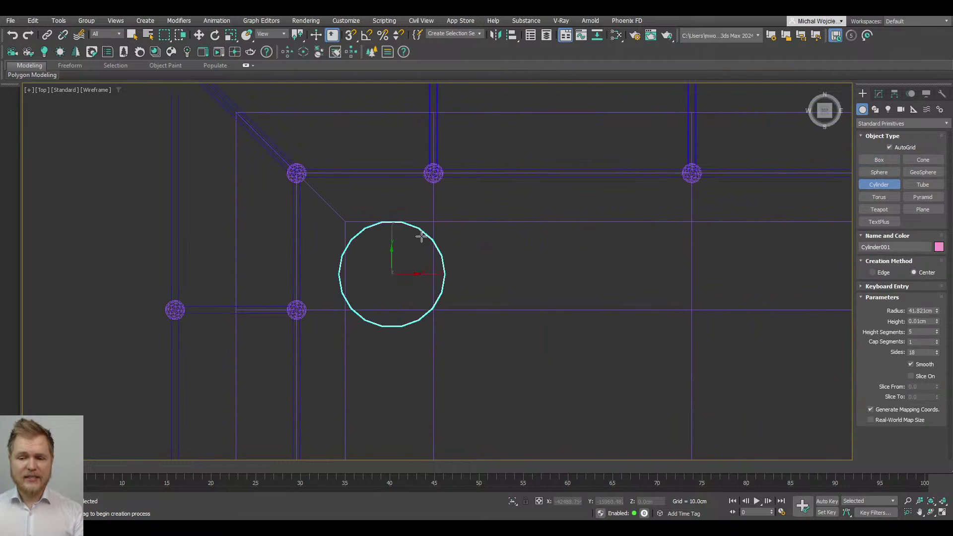
scroll(351, 228, down, 8)
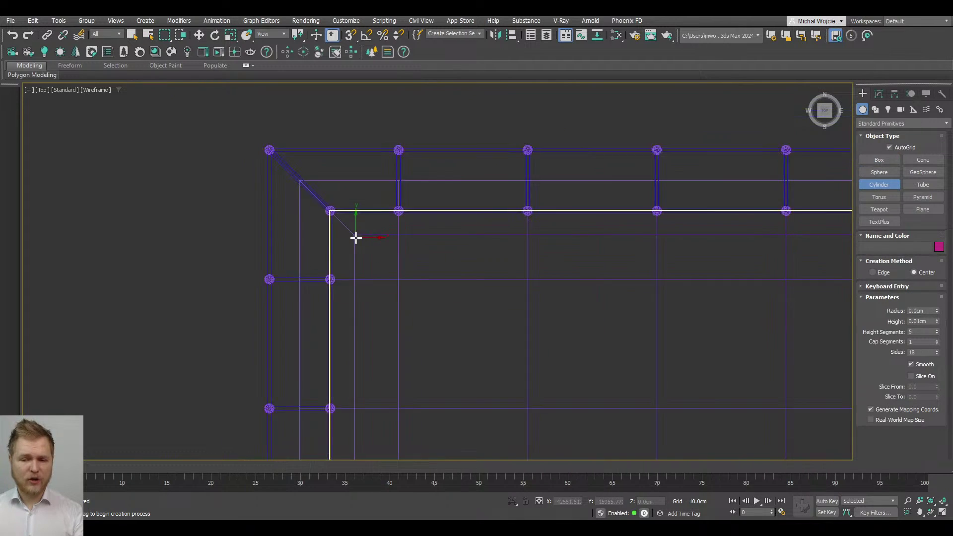
right_click(368, 252)
alt+middle_drag(368, 269, 437, 224)
scroll(412, 152, up, 4)
key(shift+z)
key(shift+z)
key(shift+z)
key(shift+z)
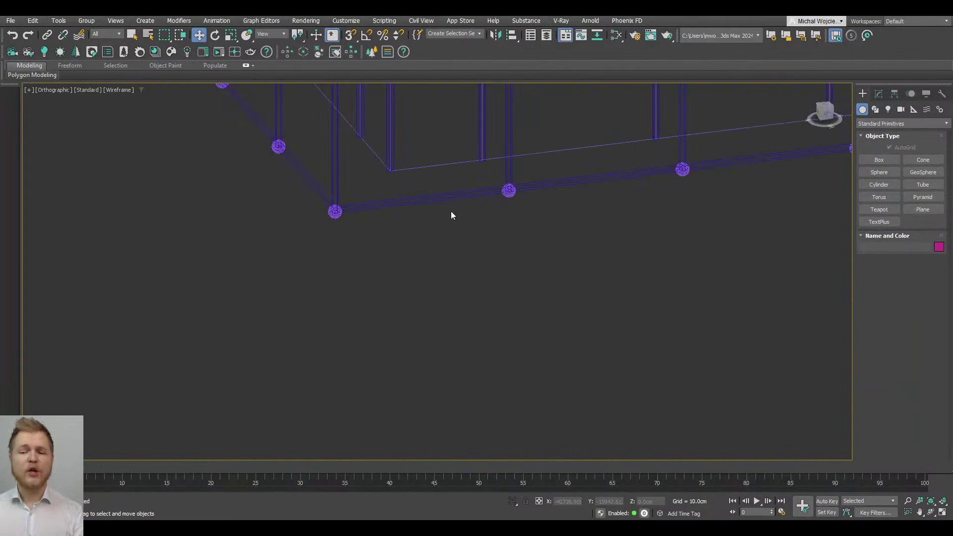
key(shift+z)
key(shift+z)
key(shift+z)
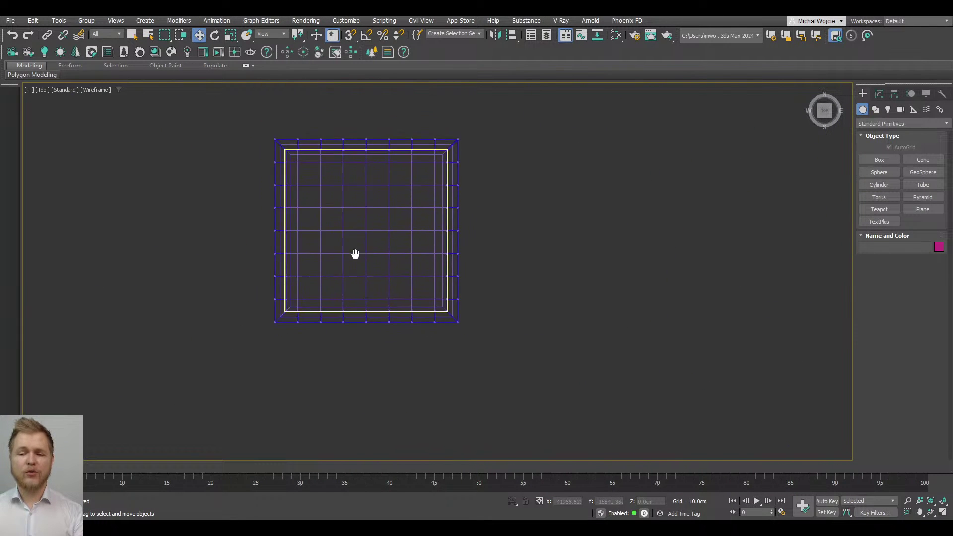
key(e)
drag(213, 123, 403, 216)
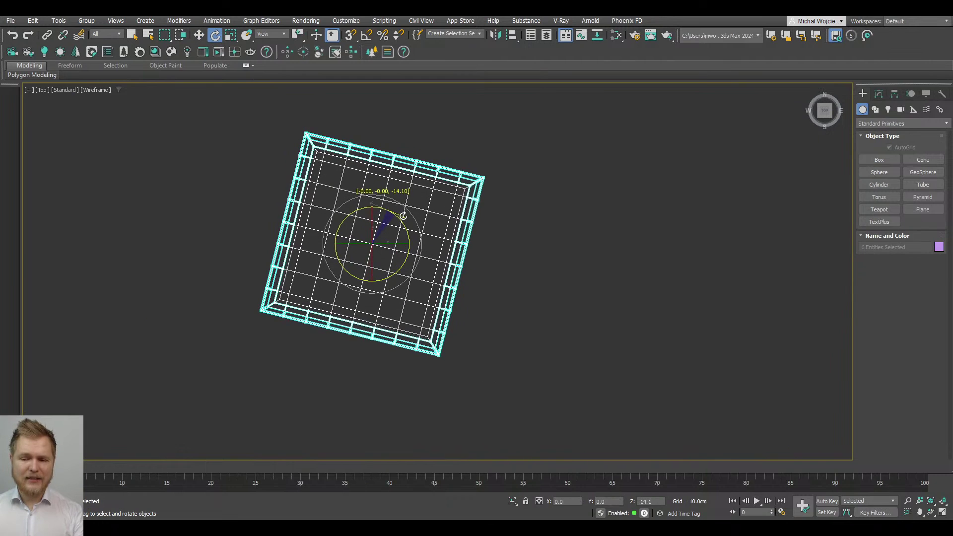
right_click(402, 216)
middle_drag(400, 215, 430, 213)
scroll(431, 214, up, 2)
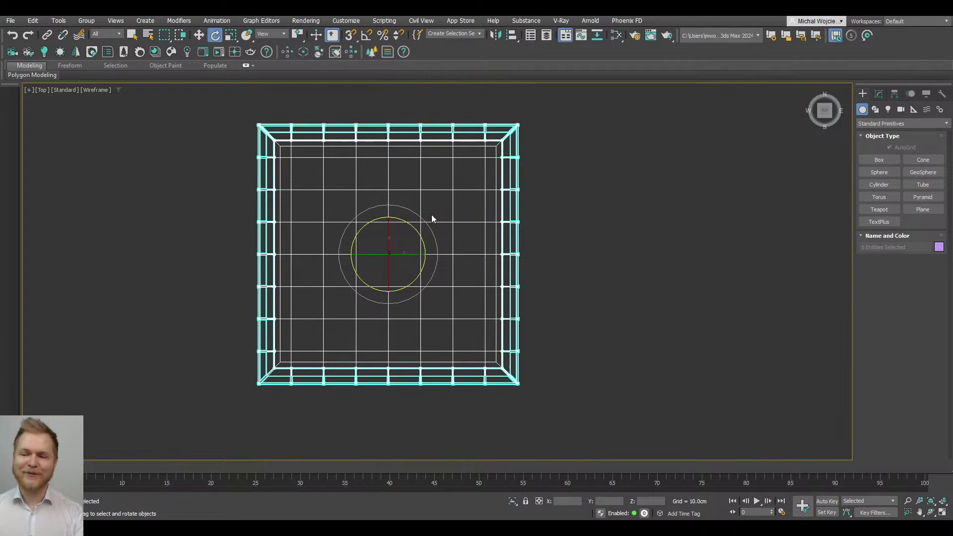
click(879, 160)
scroll(422, 204, up, 6)
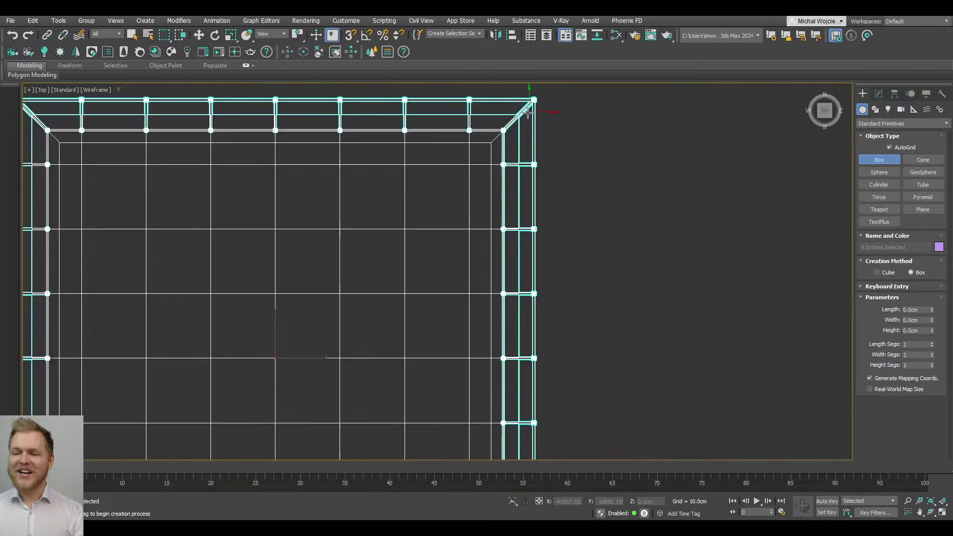
drag(441, 202, 469, 170)
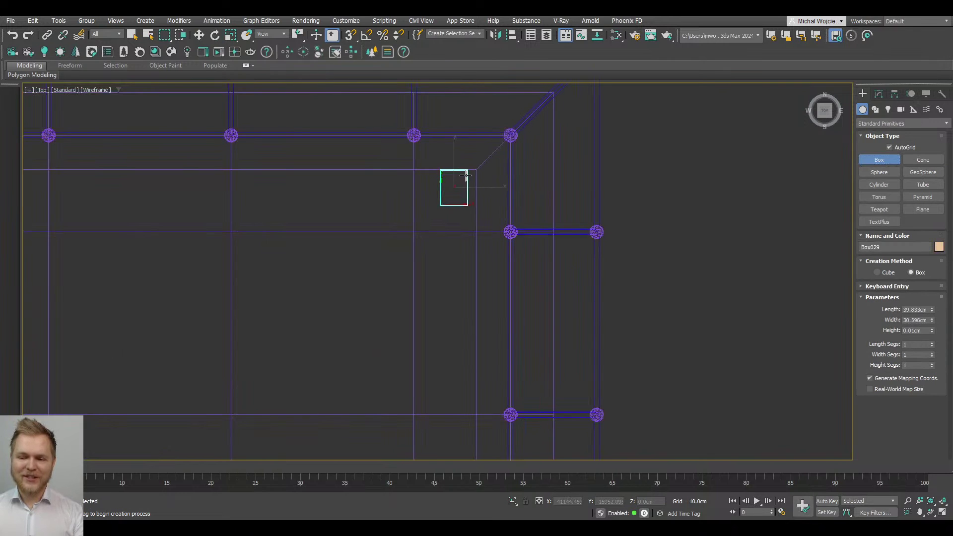
right_click(468, 170)
Step: Draw a cylinder of about 40 cm radius and 194 cm height in the floor grid's upper-right corner cell
drag(447, 194, 467, 171)
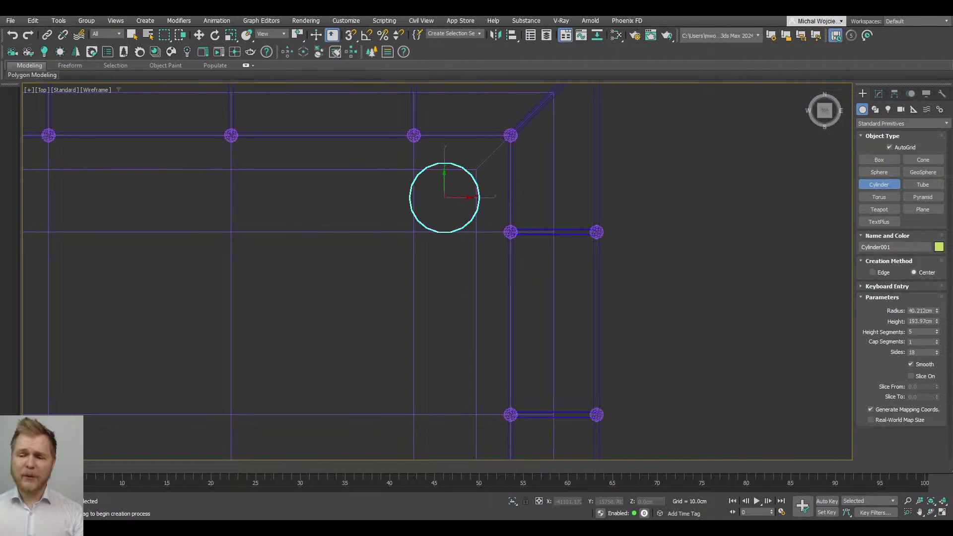
scroll(449, 124, down, 4)
middle_drag(447, 207, 457, 286)
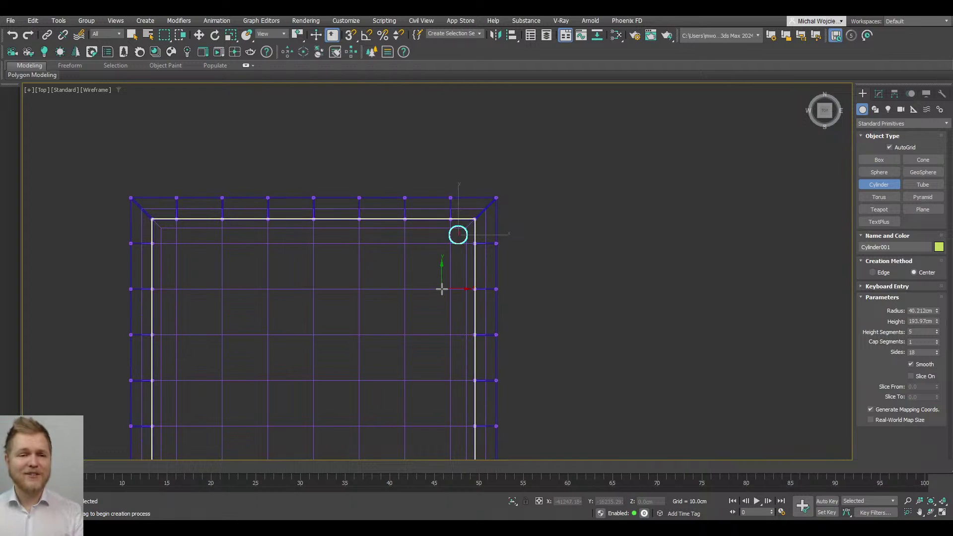
scroll(432, 320, up, 2)
scroll(512, 135, up, 3)
Step: Move the cylinder with snapping to the middle of the corner grid cell
key(e)
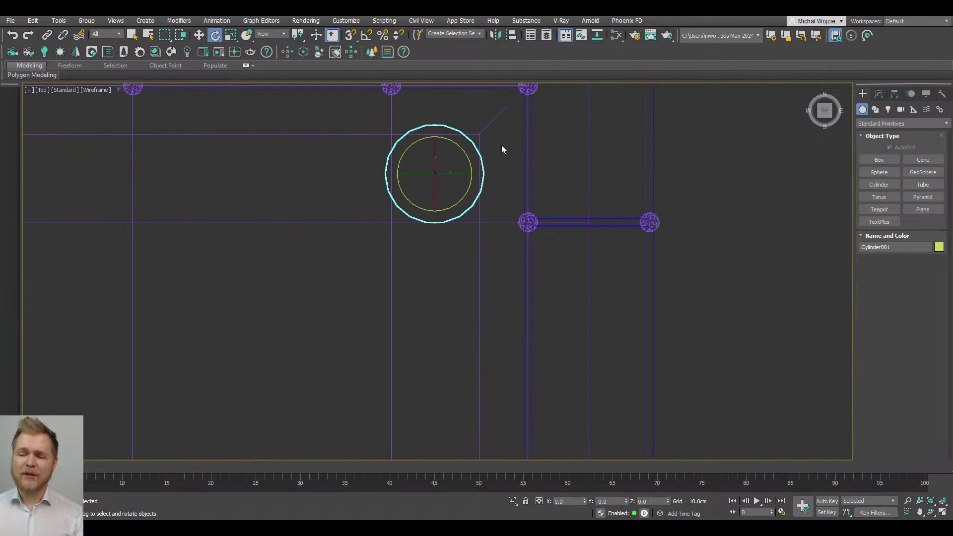
middle_drag(439, 153, 447, 199)
key(w)
key(s)
drag(446, 198, 400, 229)
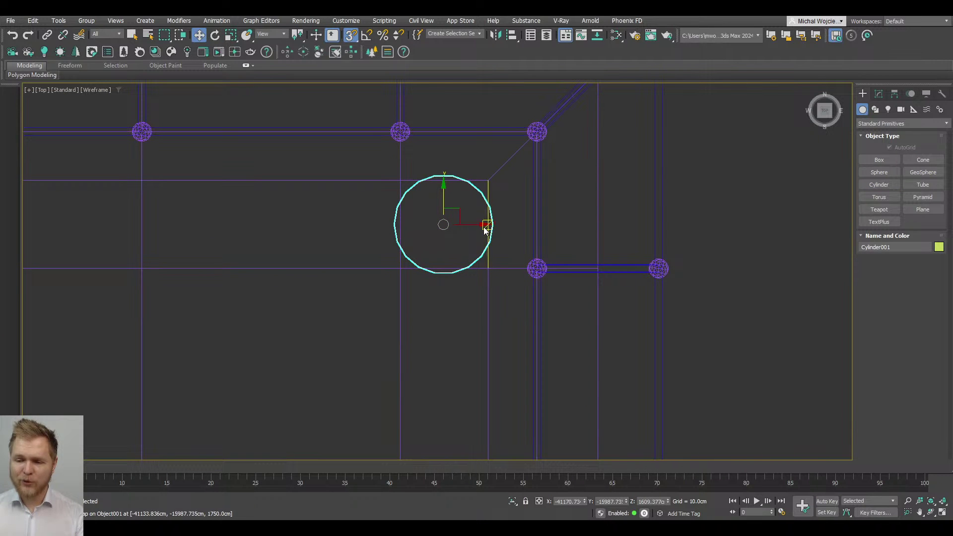
Step: Set the corner cylinder's sides to 32 and its height segments to 1
click(878, 94)
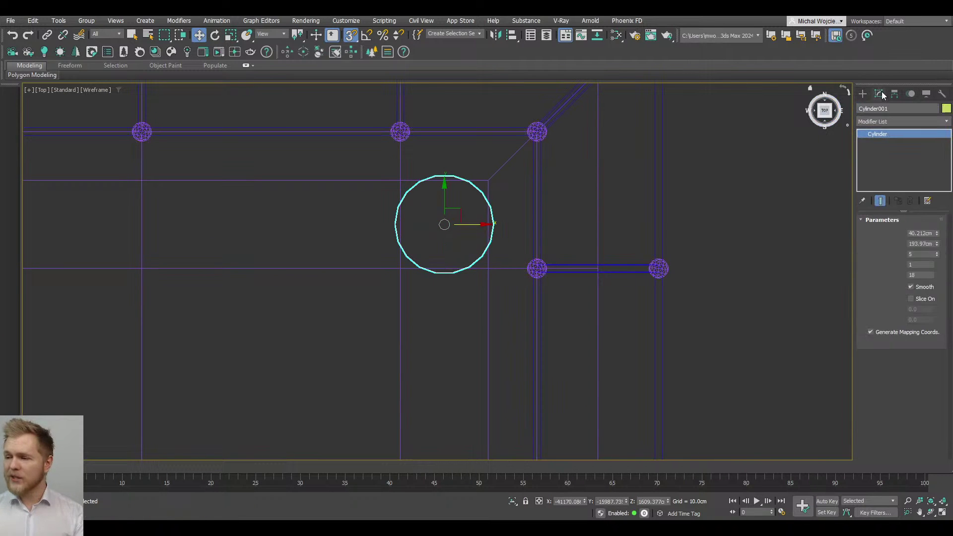
double_click(921, 274)
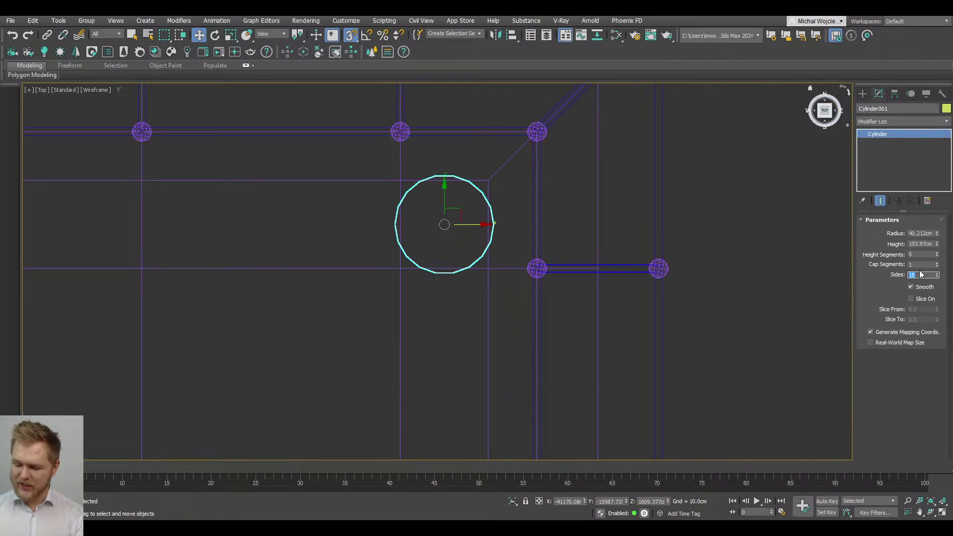
text(32)
key(Return)
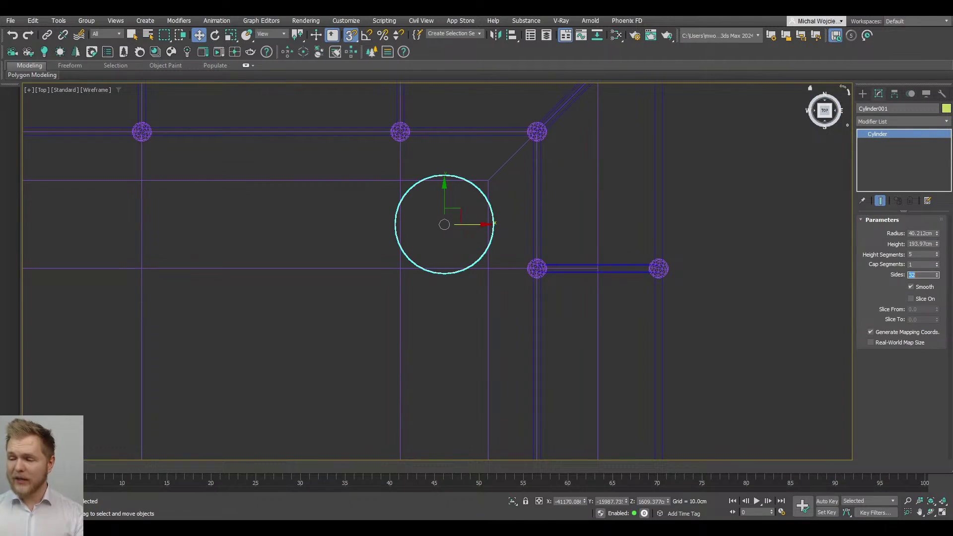
right_click(938, 255)
Step: Lower the cylinder to the building's base by resetting its Z position to 0 cm, with snapping off
scroll(333, 169, down, 6)
alt+middle_drag(369, 211, 314, 177)
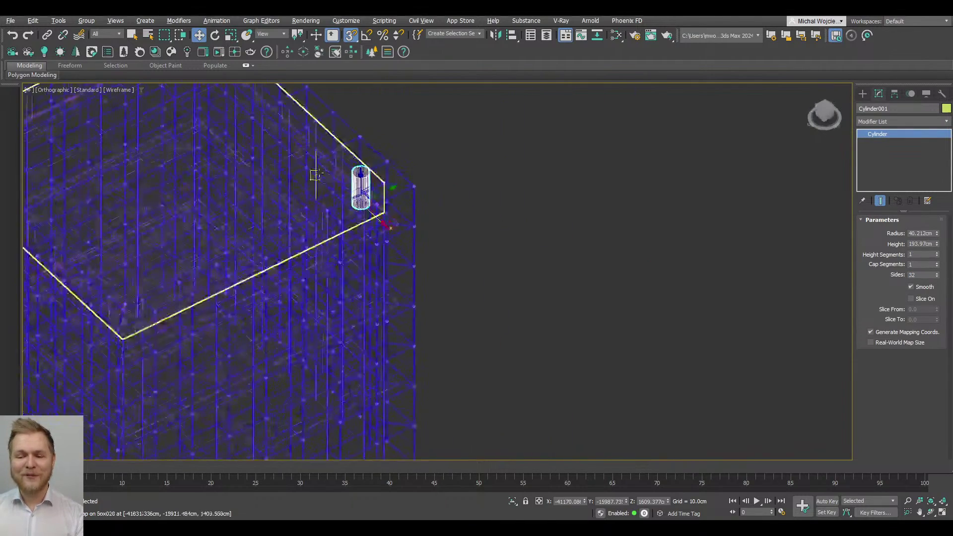
key(s)
scroll(315, 177, up, 3)
middle_drag(447, 243, 463, 172)
right_click(667, 503)
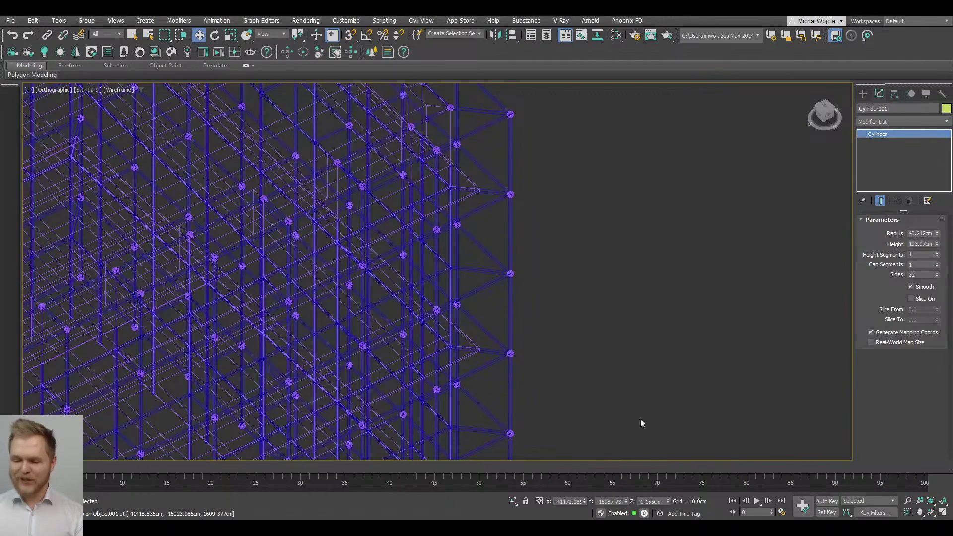
scroll(617, 326, down, 5)
middle_drag(617, 326, 581, 234)
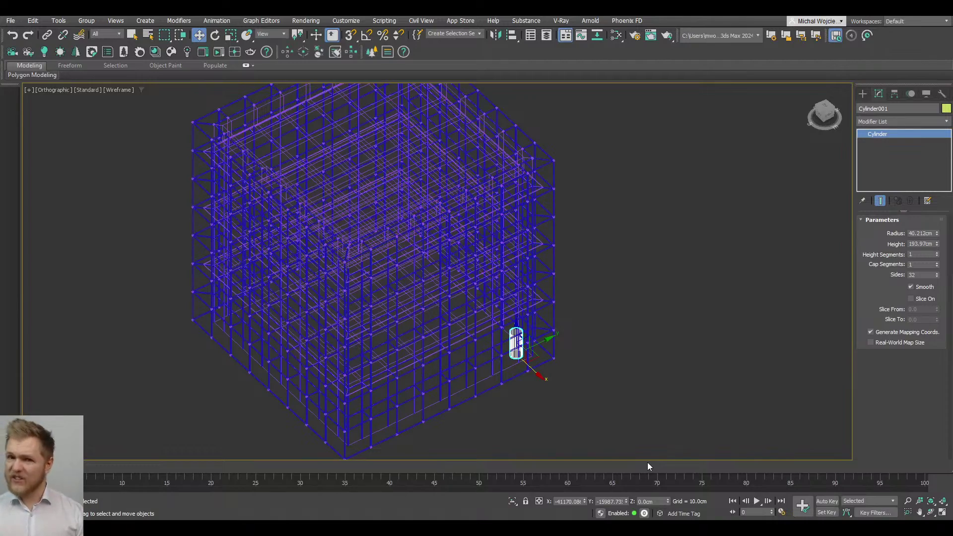
scroll(570, 340, up, 6)
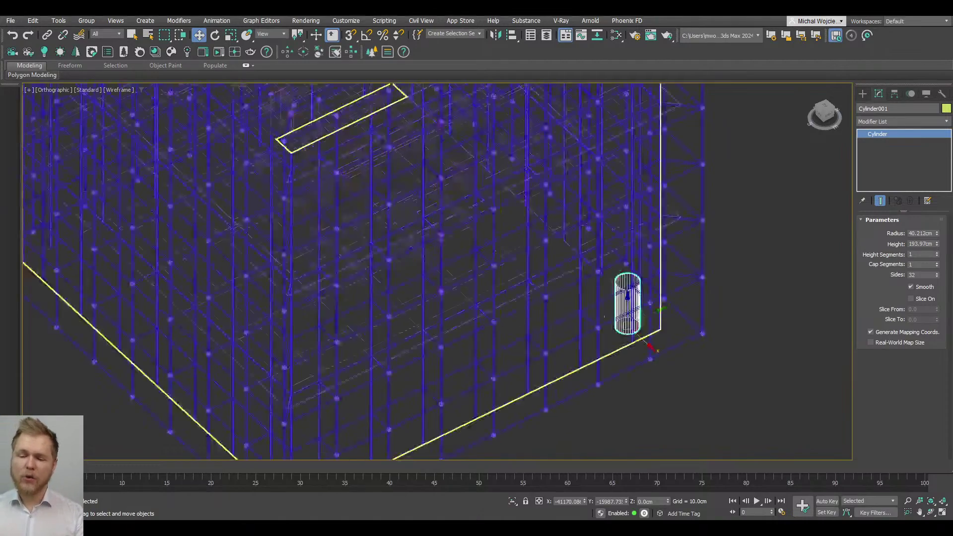
key(F3)
scroll(590, 316, down, 4)
mouse_move(573, 316)
alt+middle_down()
mouse_move(504, 297)
mouse_move(542, 299)
mouse_move(559, 318)
alt+middle_up()
scroll(552, 318, down, 5)
scroll(548, 315, up, 2)
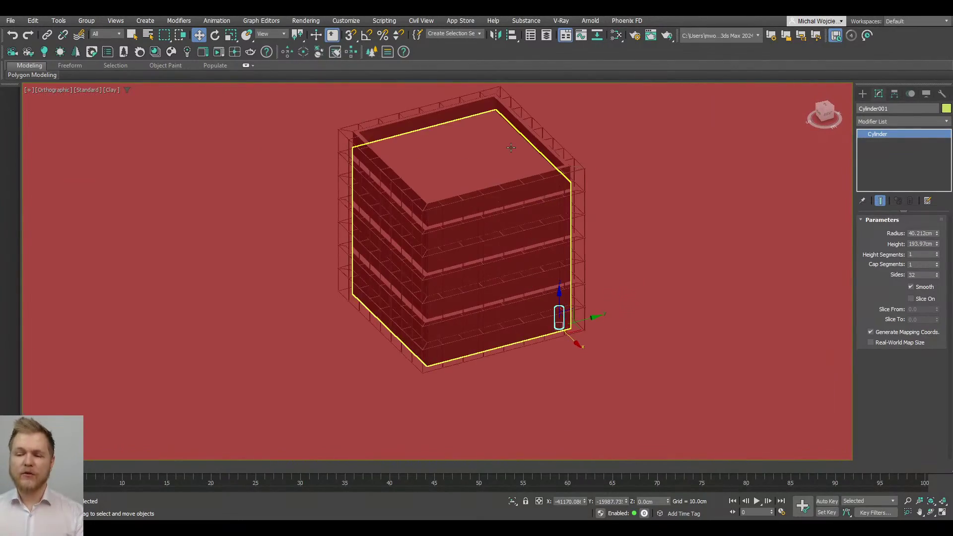
ctrl+click(512, 148)
scroll(543, 251, up, 4)
key(F3)
scroll(543, 251, up, 4)
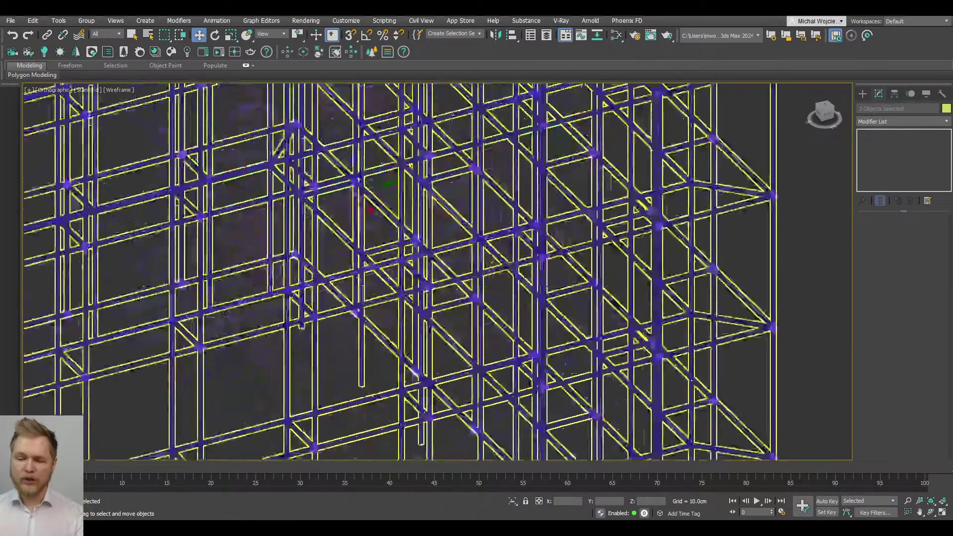
scroll(564, 236, down, 4)
key(s)
scroll(567, 231, down, 3)
click(669, 368)
scroll(619, 316, up, 4)
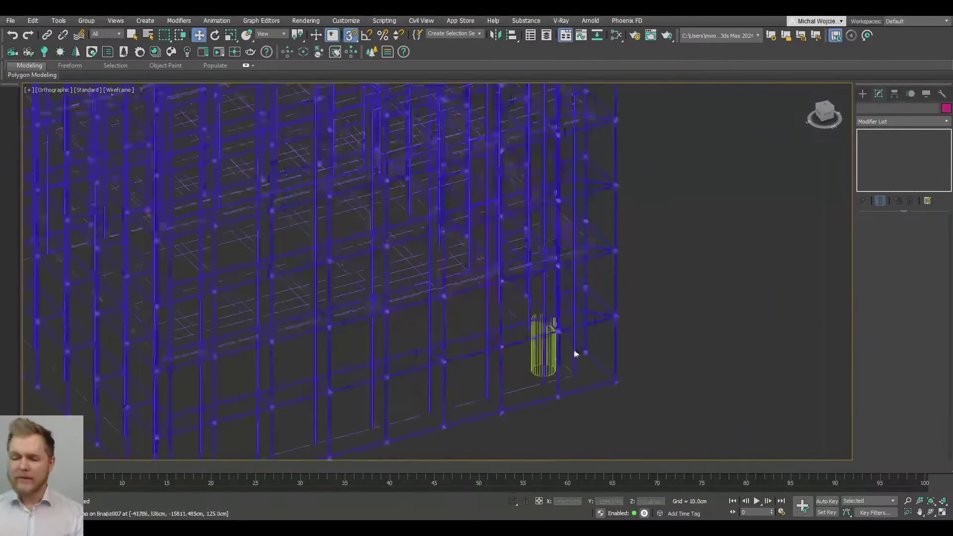
Step: Set the corner cylinder's radius to 35 cm and convert it to an editable poly
click(544, 345)
scroll(611, 332, down, 3)
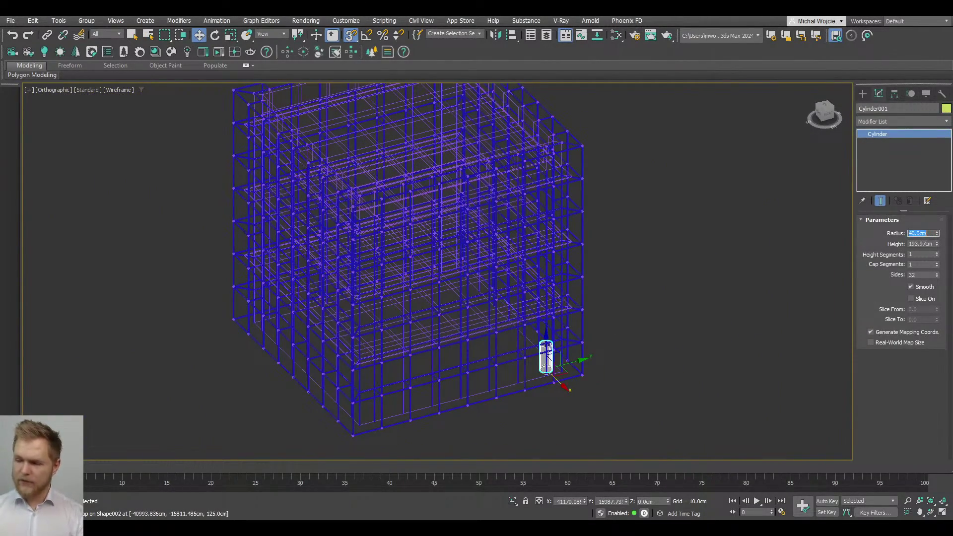
text(35)
key(Return)
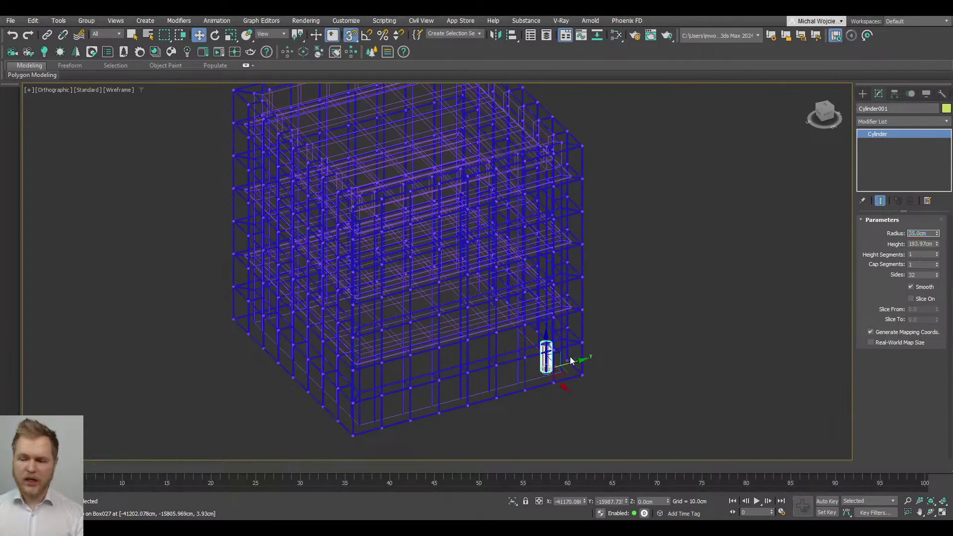
right_click(569, 356)
mouse_move(655, 480)
click(692, 487)
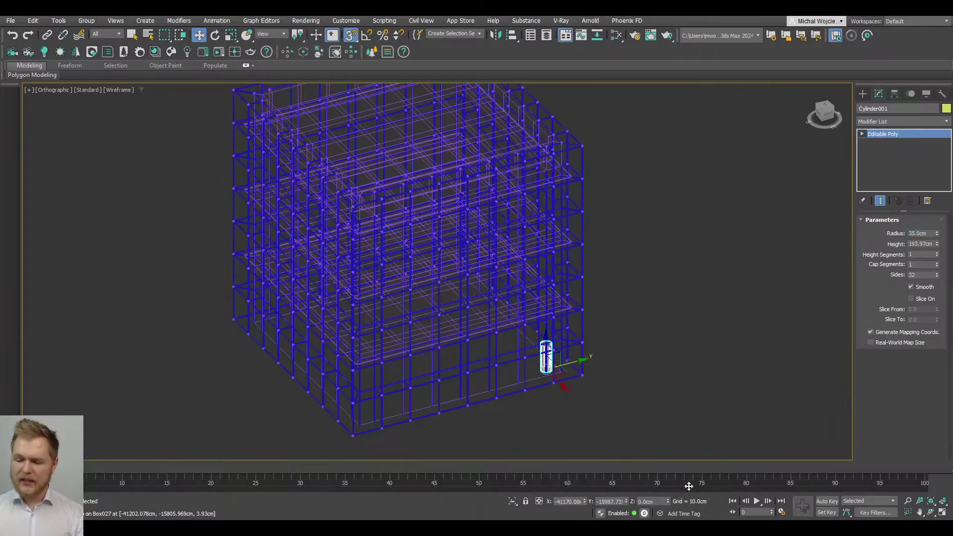
Step: Raise the column's top polygon with snapping to the building's roof level at about 1609 cm, ending in whole-object selection
key(4)
scroll(516, 343, down, 5)
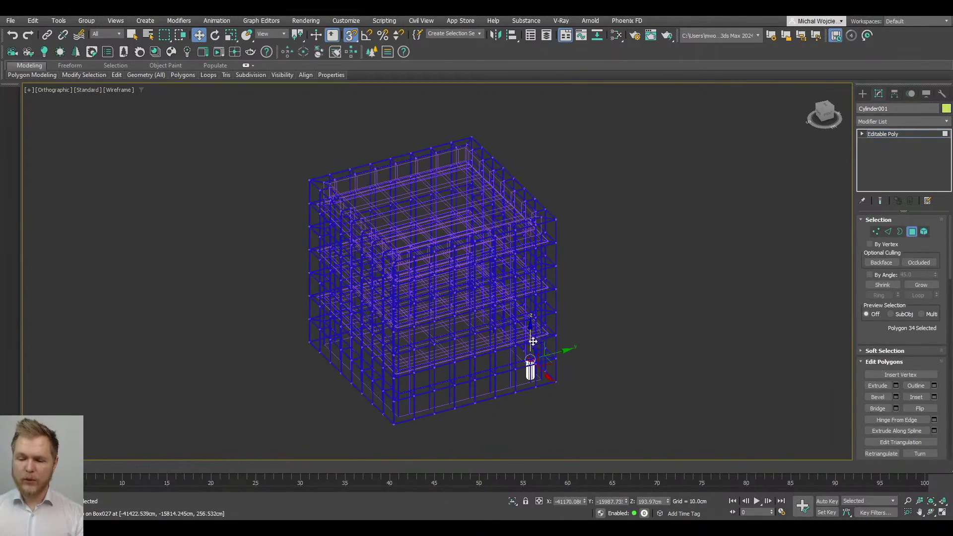
scroll(537, 263, up, 8)
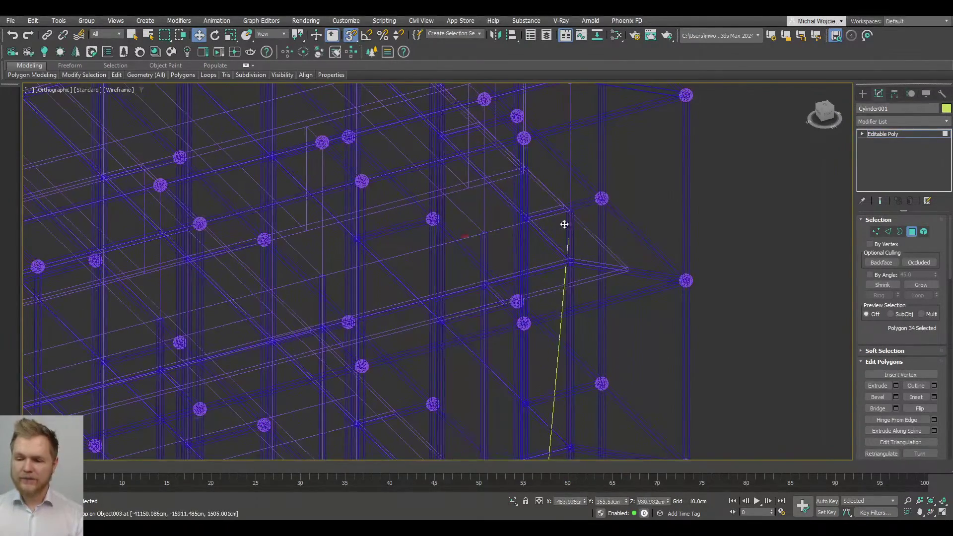
scroll(546, 244, down, 4)
scroll(523, 248, up, 6)
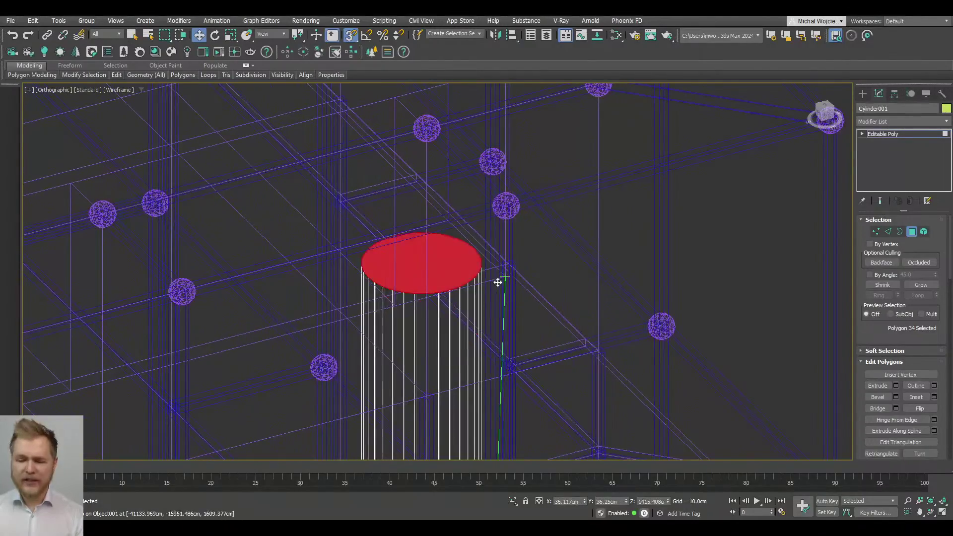
scroll(437, 283, down, 6)
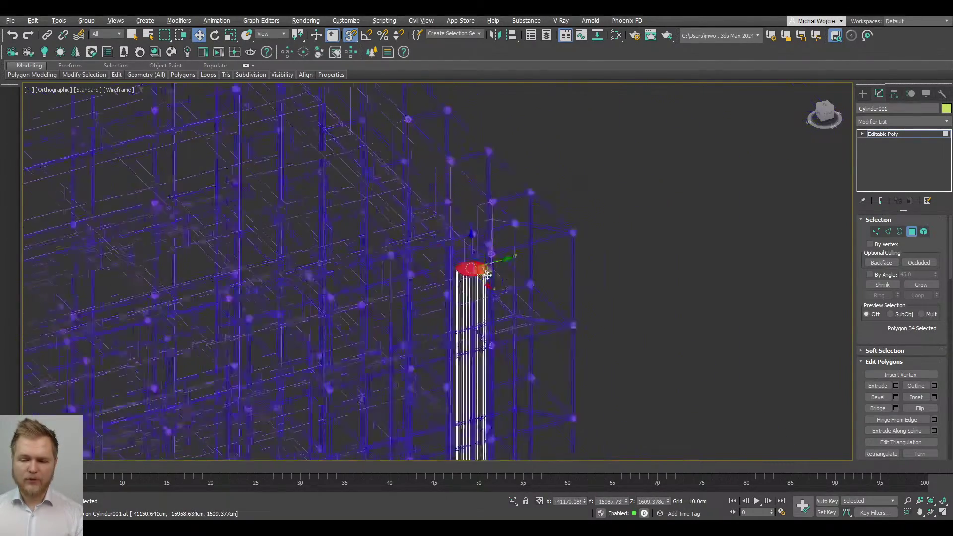
key(f)
scroll(456, 220, down, 4)
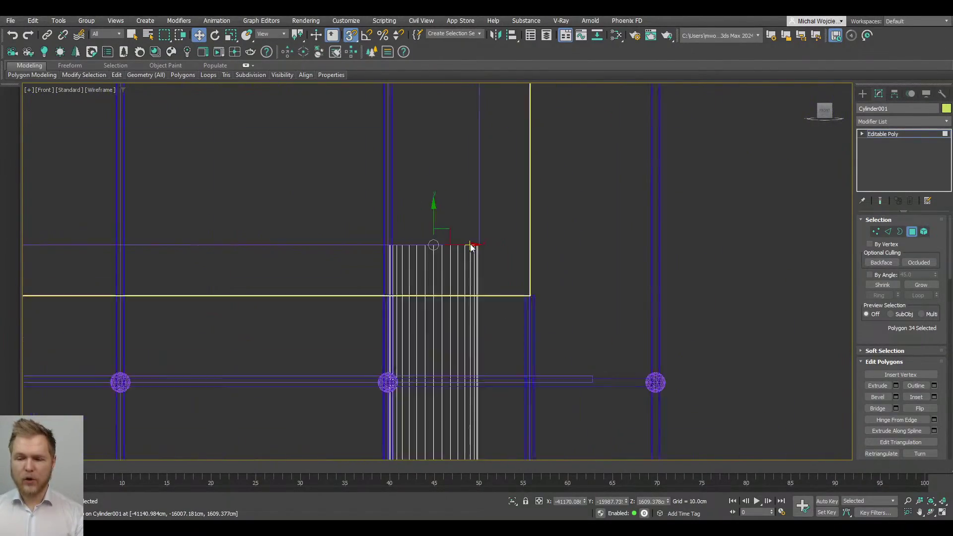
drag(456, 219, 532, 268)
click(913, 232)
scroll(551, 132, down, 3)
Step: In the top view, copy the column with snapping to the floor grid's lower-right corner cell
key(t)
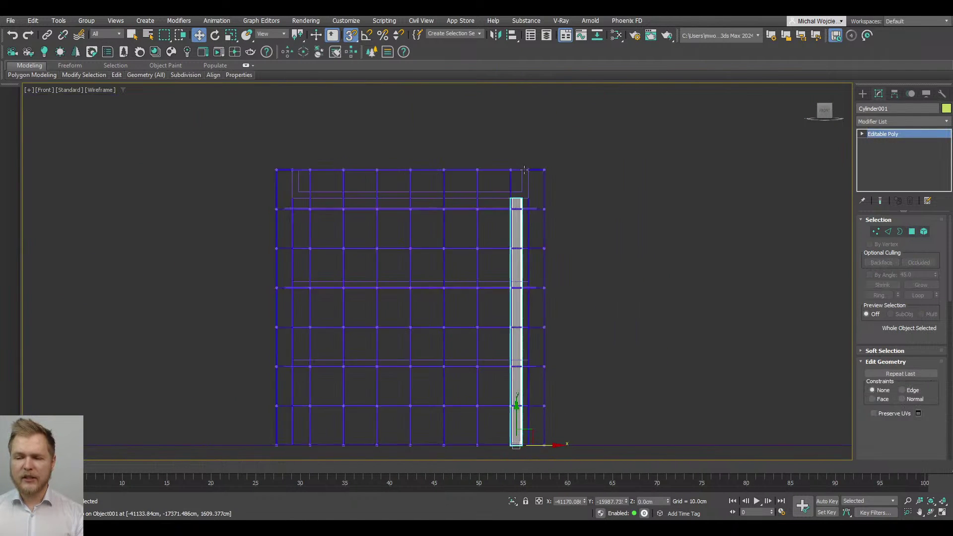
scroll(526, 179, up, 5)
scroll(526, 179, down, 6)
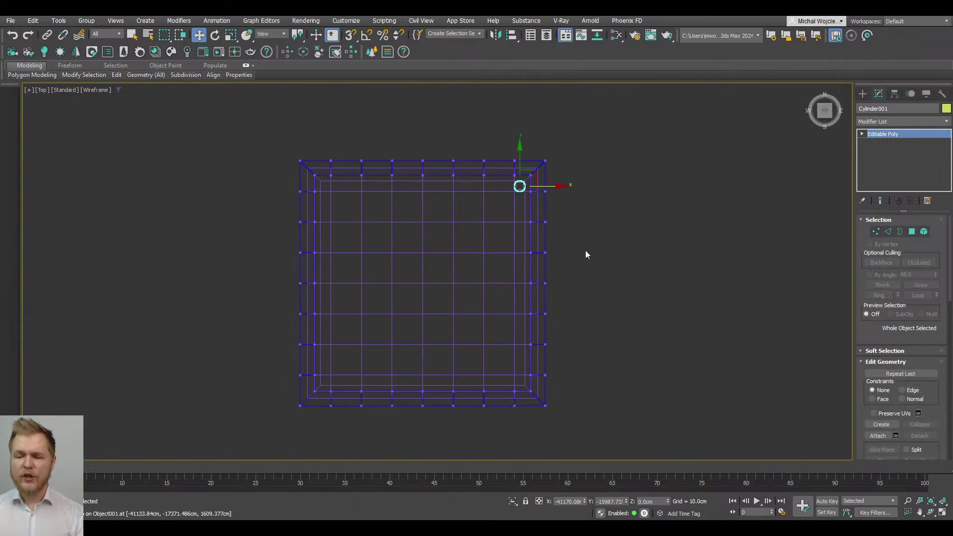
middle_drag(517, 141, 503, 146)
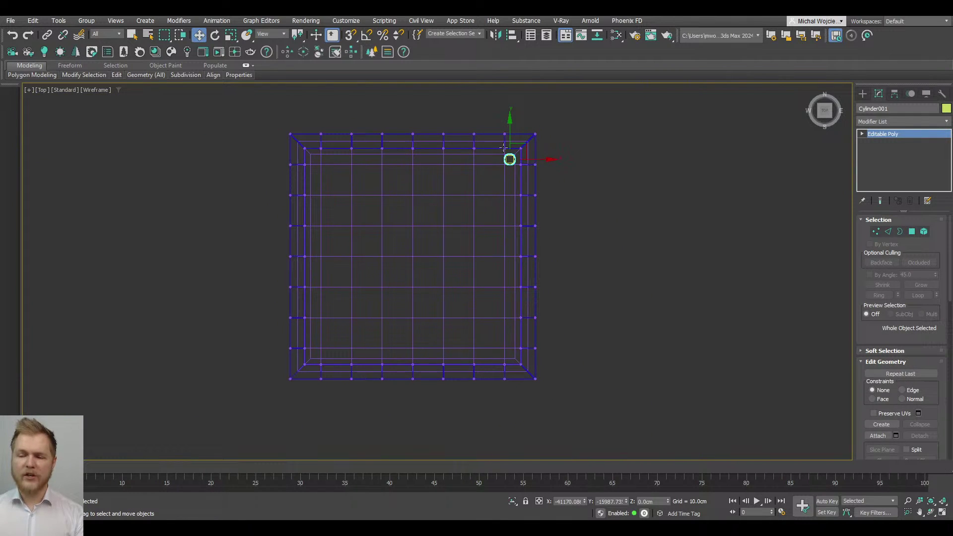
key(s)
shift+drag(510, 158, 511, 353)
click(477, 308)
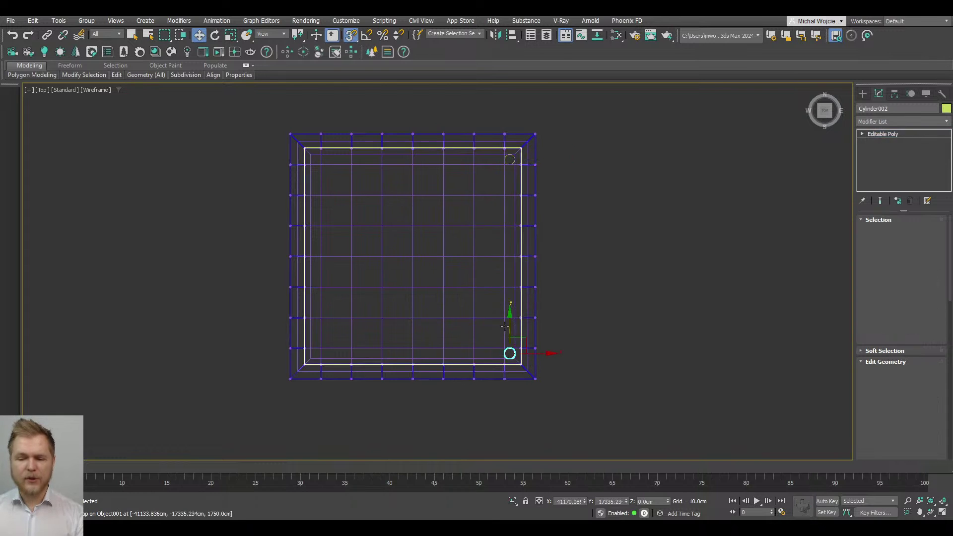
Step: Copy the column with snapping to the midpoint between the two corner columns on the grid's right edge
scroll(507, 326, down, 2)
scroll(506, 326, up, 2)
shift+drag(510, 262, 508, 256)
click(478, 308)
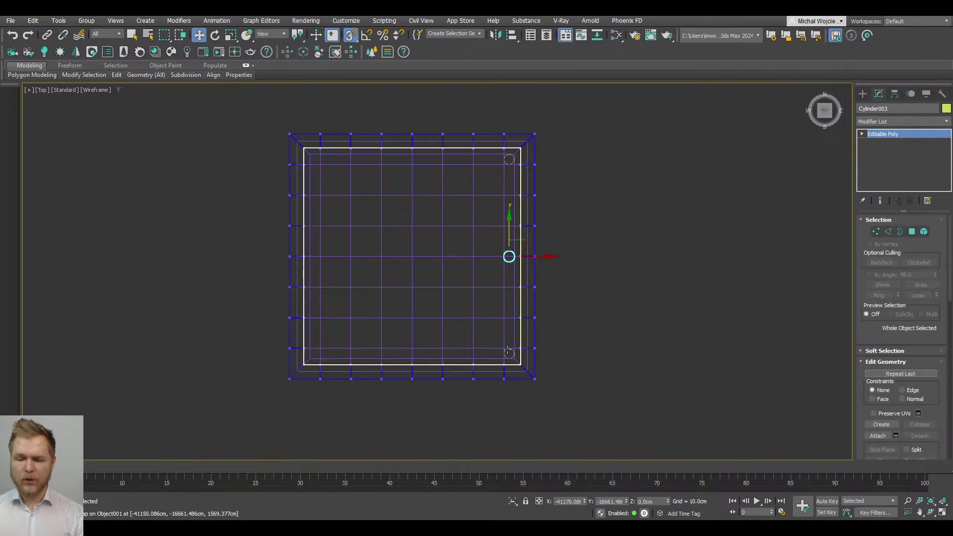
Step: Copy the row of three columns with snapping to the grid's middle line and to its left edge
key(ctrl+q)
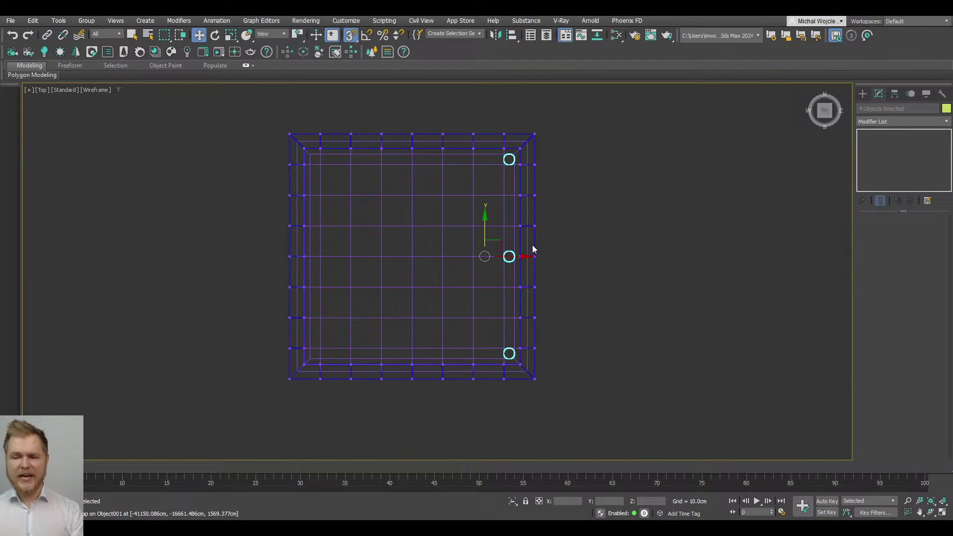
key(s)
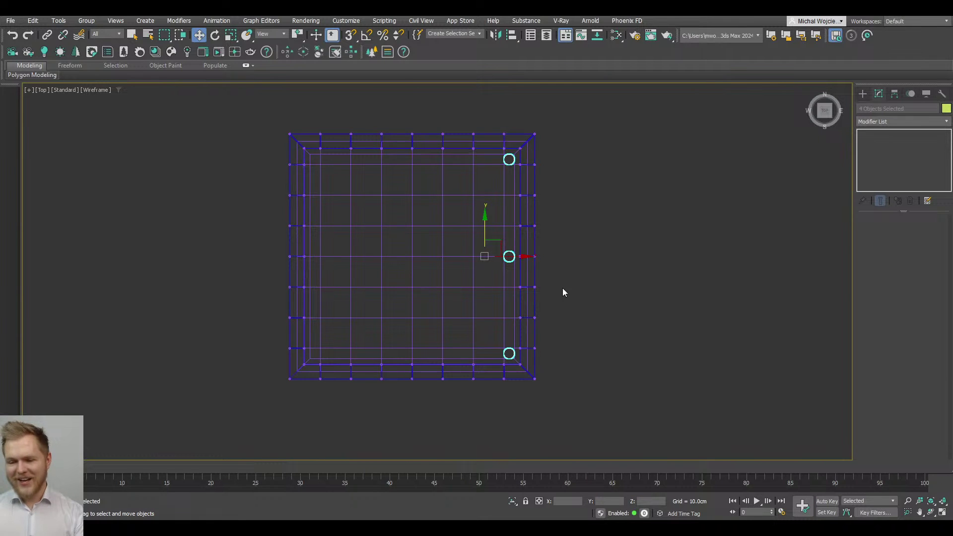
scroll(526, 278, up, 3)
scroll(490, 264, down, 3)
key(s)
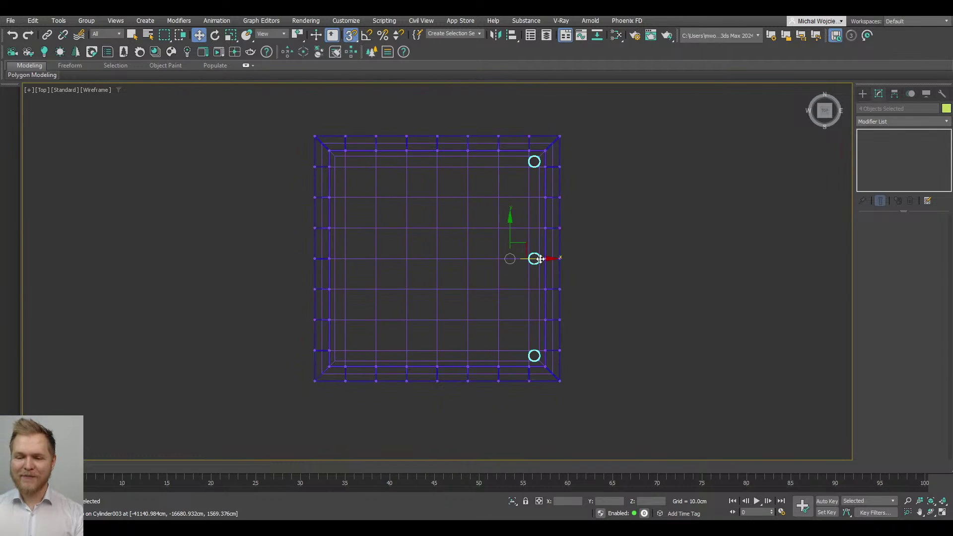
mouse_move(540, 258)
mouse_down()
mouse_move(437, 152)
mouse_move(528, 259)
mouse_move(540, 259)
mouse_up()
mouse_move(640, 197)
mouse_down()
mouse_move(516, 202)
mouse_move(570, 287)
mouse_move(436, 160)
mouse_move(437, 182)
mouse_up()
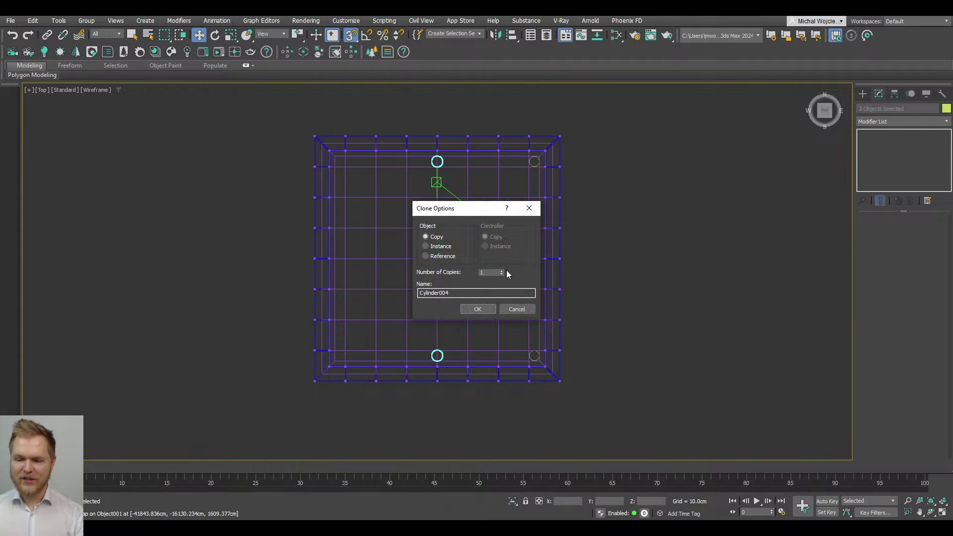
click(481, 308)
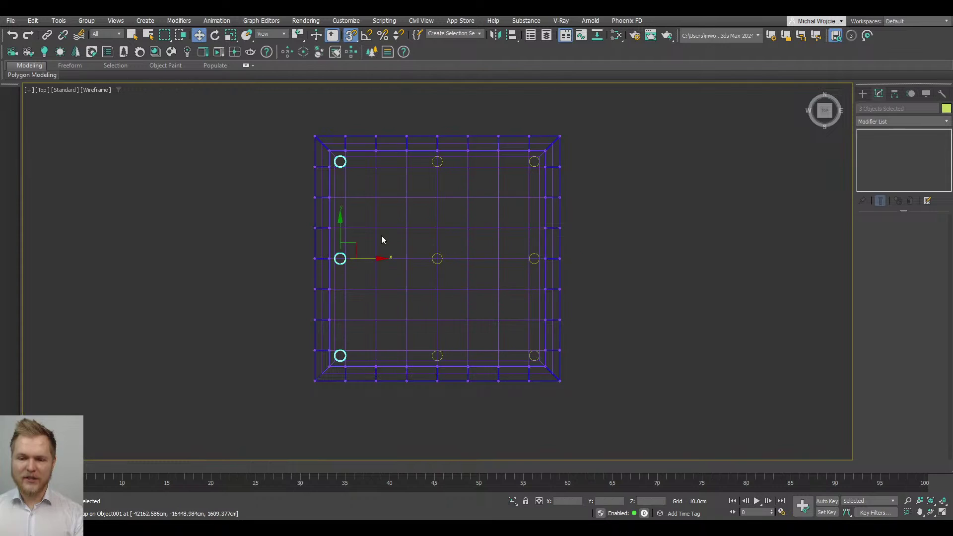
Step: Delete the column in the centre of the floor grid, turn snapping off and check the remaining columns in an orthographic view
click(437, 258)
click(448, 297)
scroll(448, 297, down, 3)
key(s)
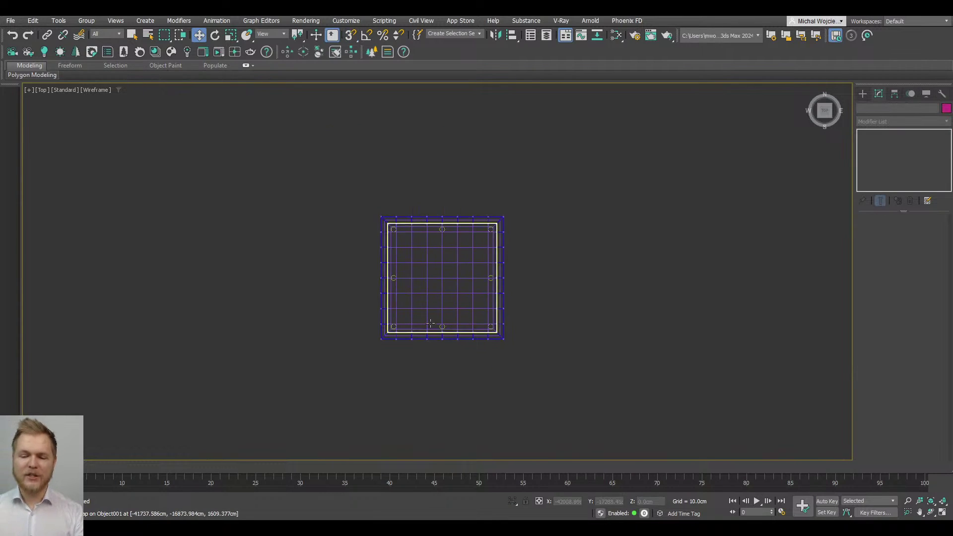
alt+middle_drag(430, 323, 437, 343)
scroll(436, 342, up, 2)
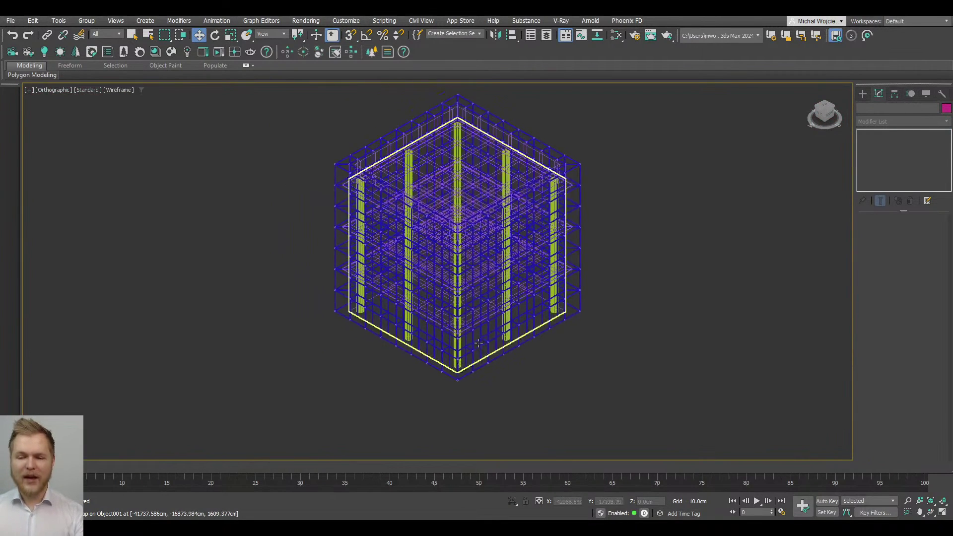
scroll(478, 343, down, 2)
click(561, 287)
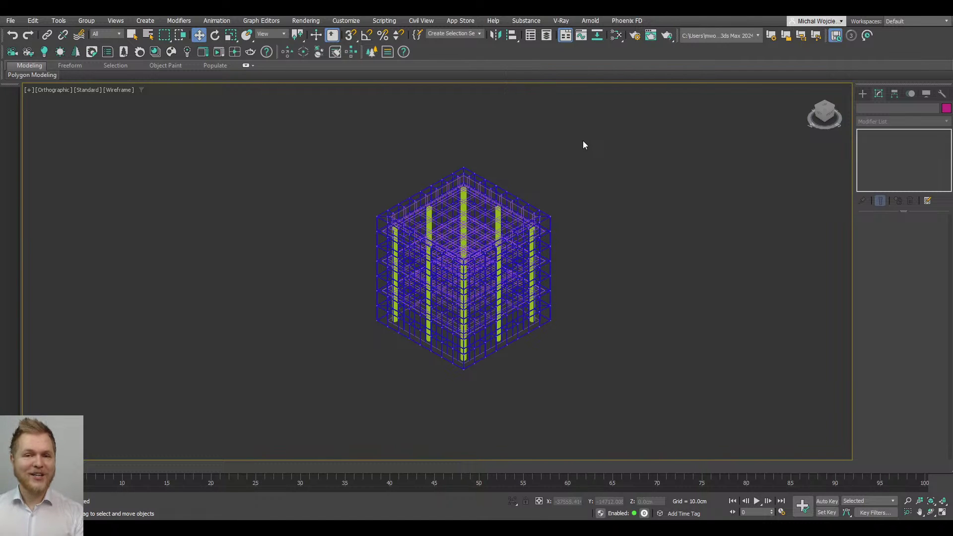
Step: Shade the model with edged faces, bring the rest of the scene back and show it all from the top
key(F3)
key(F4)
alt+middle_drag(443, 332, 442, 333)
click(444, 325)
right_click(516, 260)
click(570, 243)
alt+middle_drag(457, 287, 510, 287)
scroll(457, 294, down, 3)
click(506, 291)
key(t)
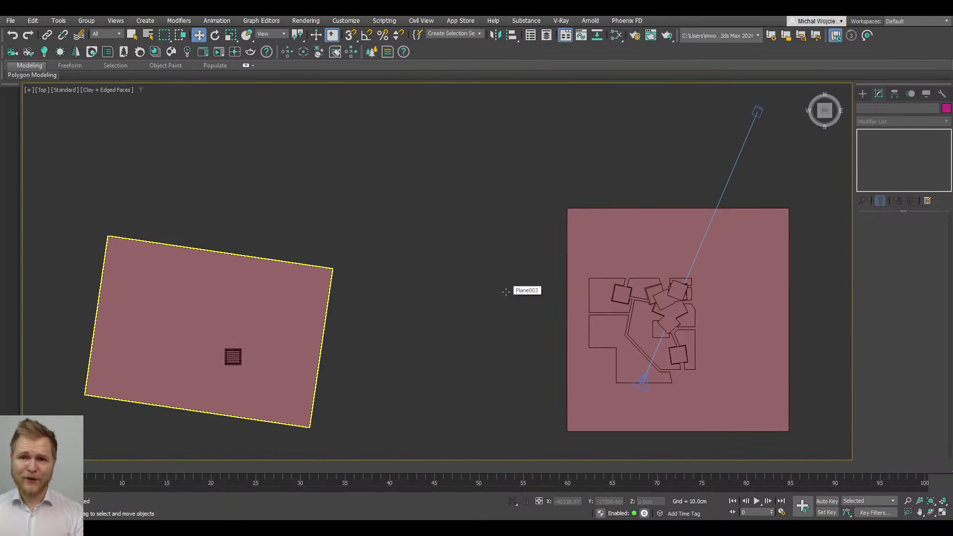
Step: Group all parts of the new building in wireframe and move the group in among the buildings on the city site
key(F3)
scroll(402, 254, up, 3)
click(372, 283)
scroll(351, 313, down, 3)
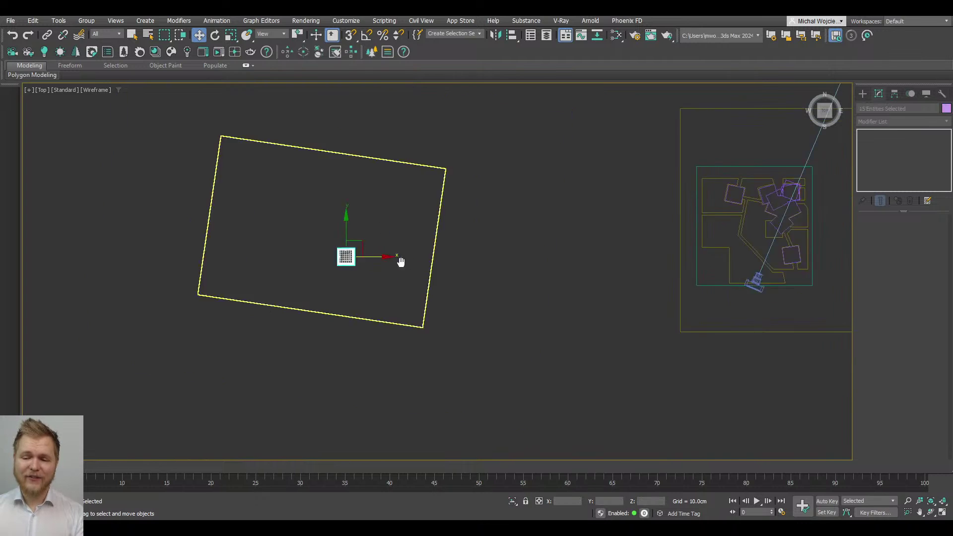
middle_drag(401, 261, 335, 246)
click(90, 22)
click(108, 36)
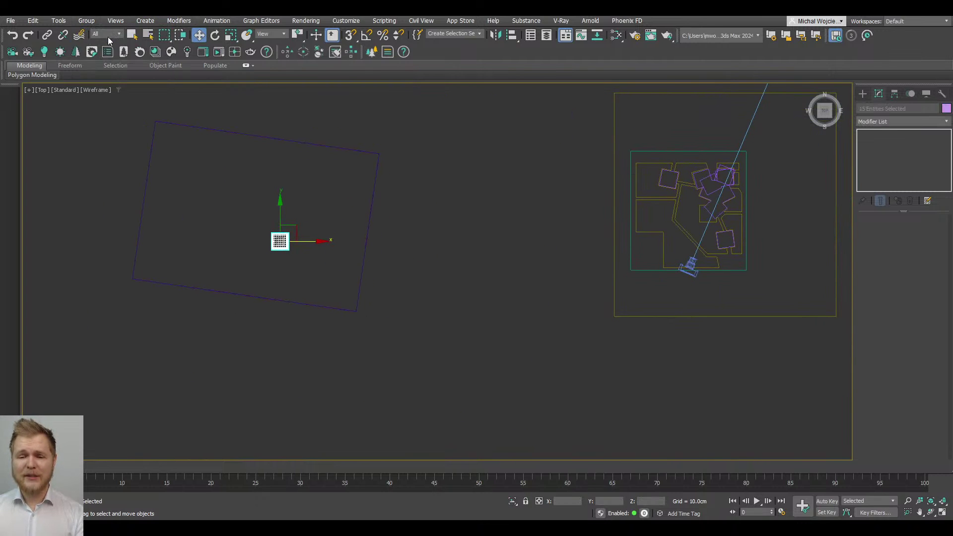
key(Return)
drag(297, 226, 726, 197)
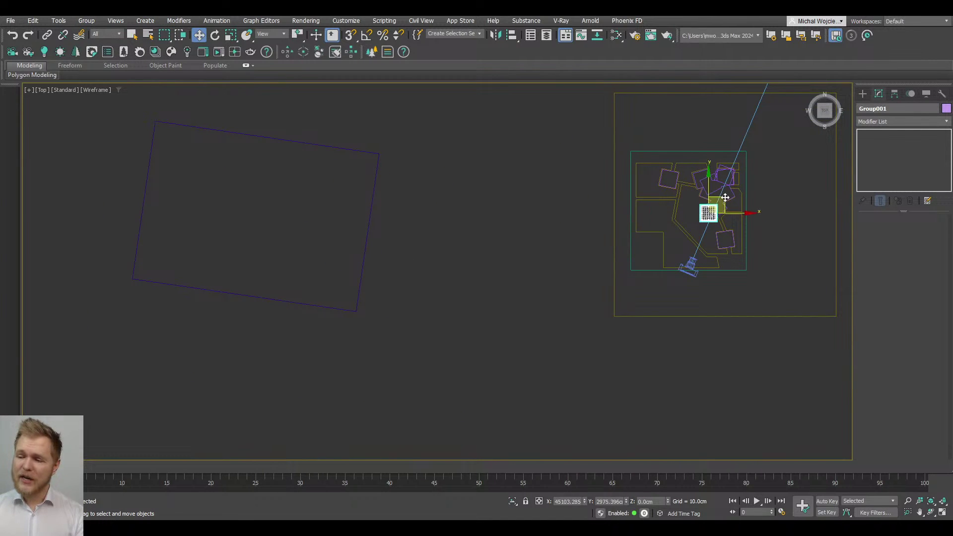
Step: Move the selected building group along X until it stands clear of the other boxes, and check its placement in a shaded 3D view
scroll(725, 197, up, 6)
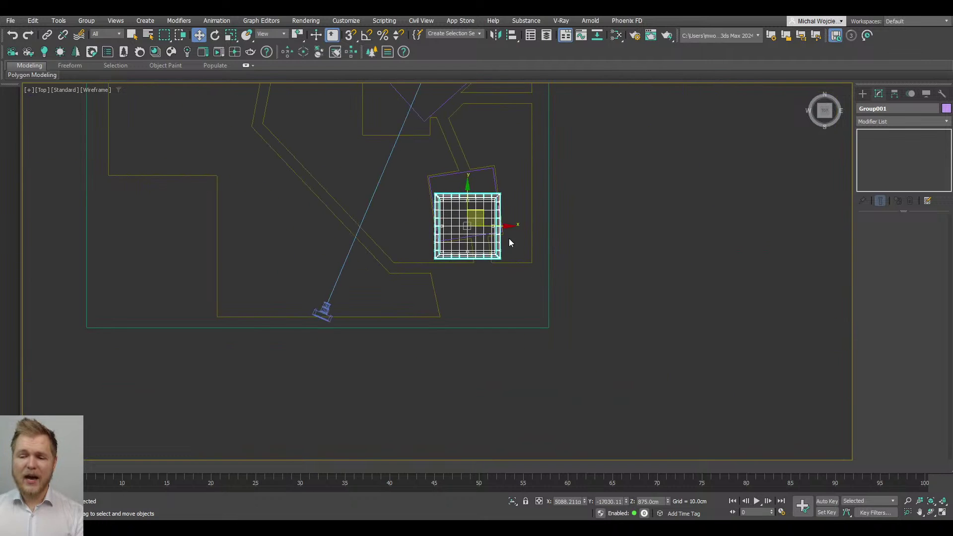
drag(504, 226, 647, 226)
alt+middle_drag(648, 226, 480, 232)
key(F3)
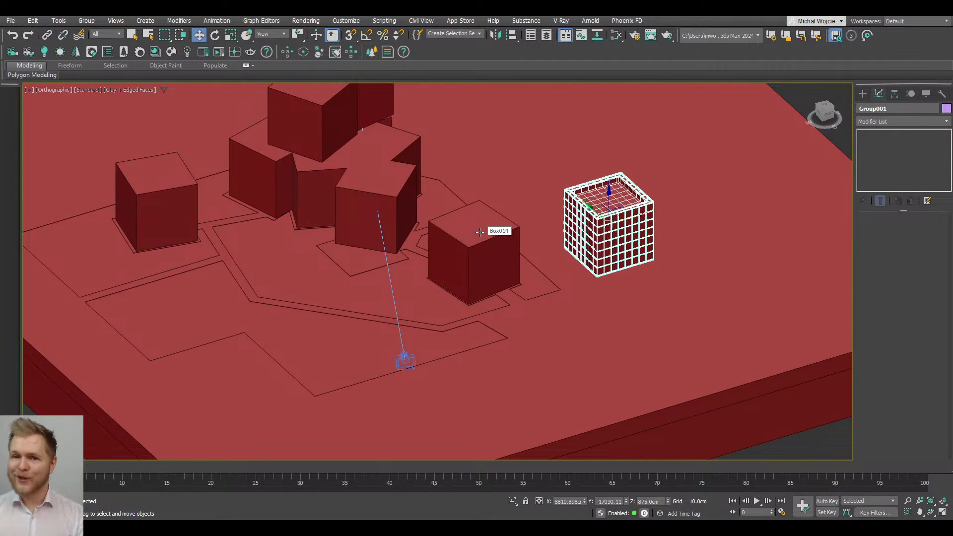
alt+middle_drag(480, 233, 446, 252)
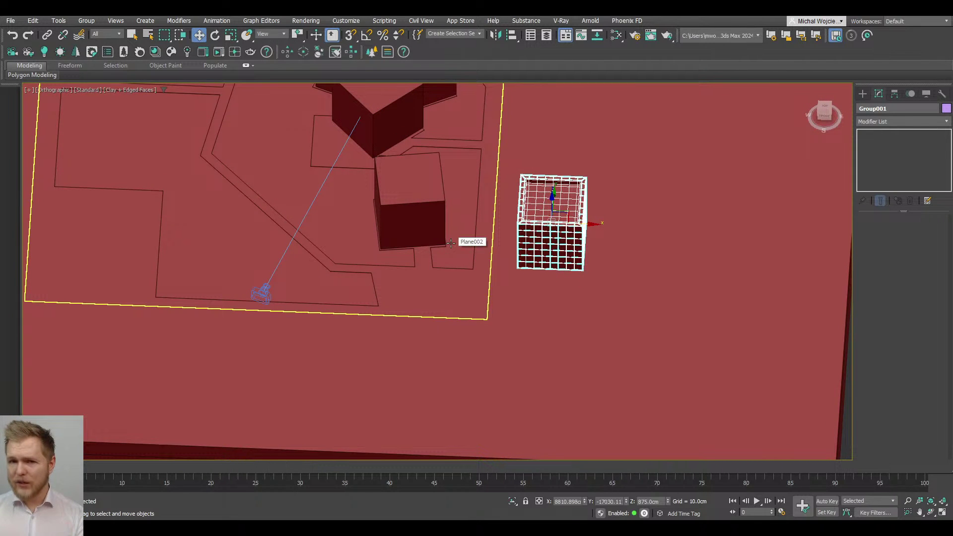
alt+middle_drag(452, 242, 472, 230)
Step: Create a Corona light in the top view, placed in the first bay at the upper-left corner of the building frame
key(t)
key(z)
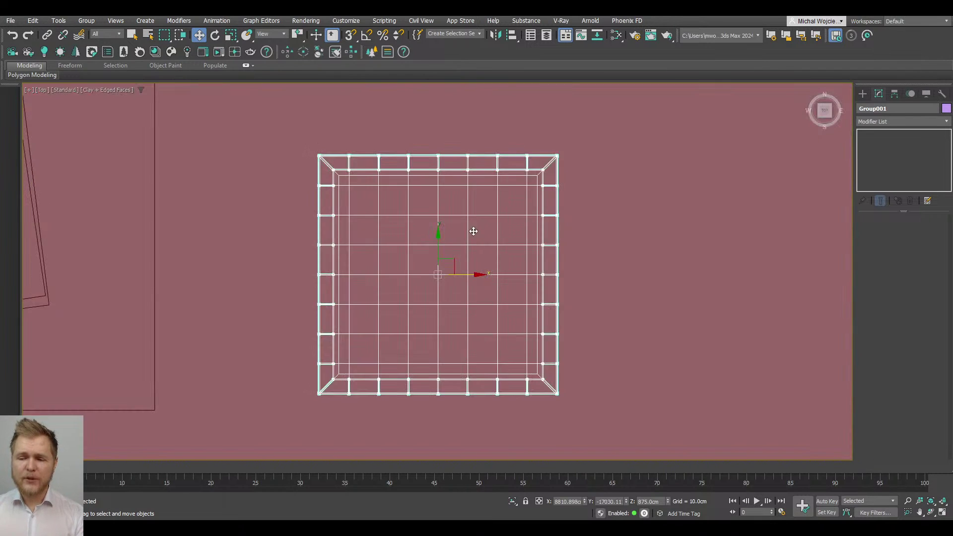
key(F3)
click(472, 234)
click(863, 94)
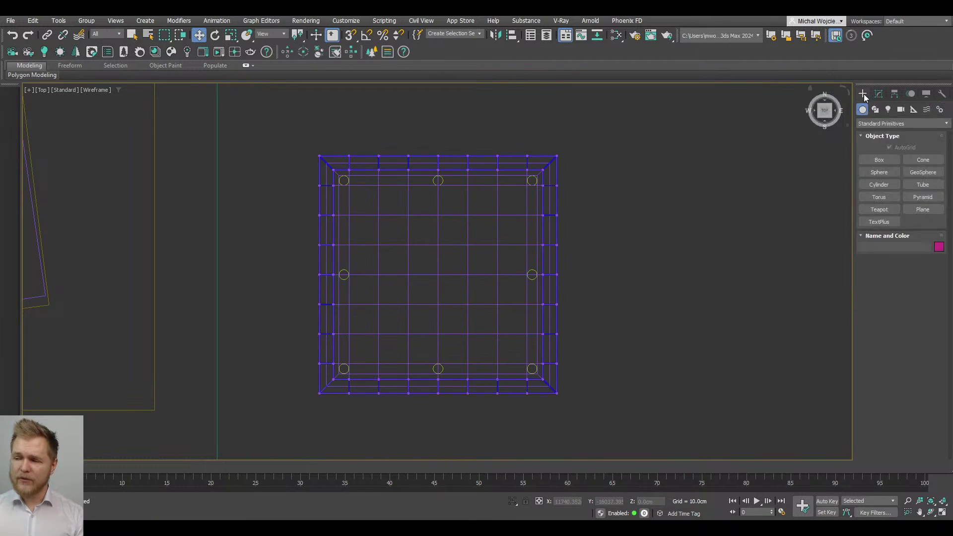
click(889, 109)
click(892, 125)
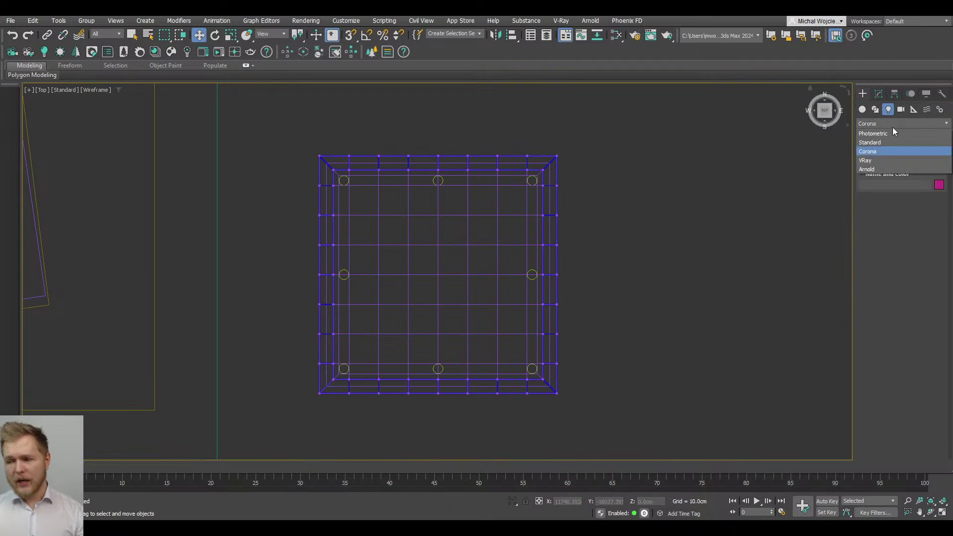
click(887, 151)
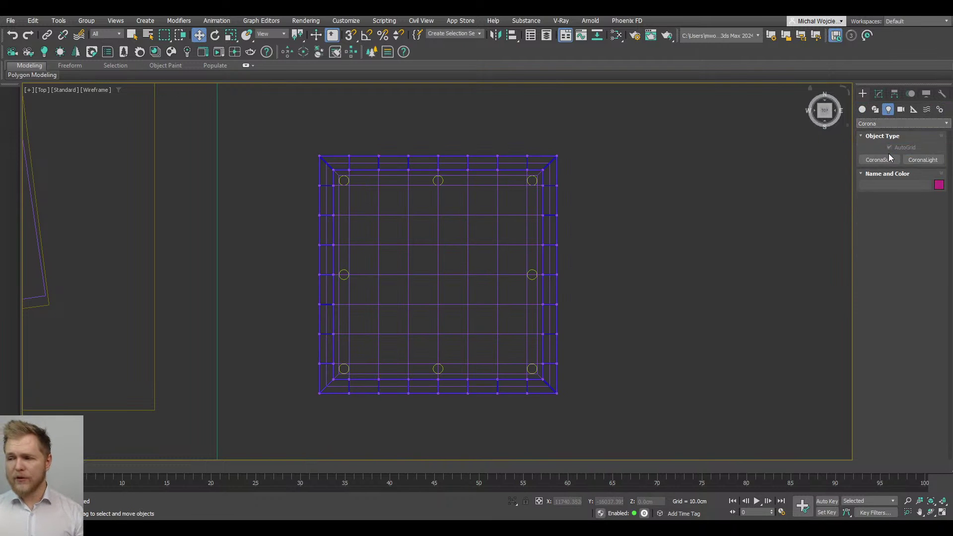
click(916, 161)
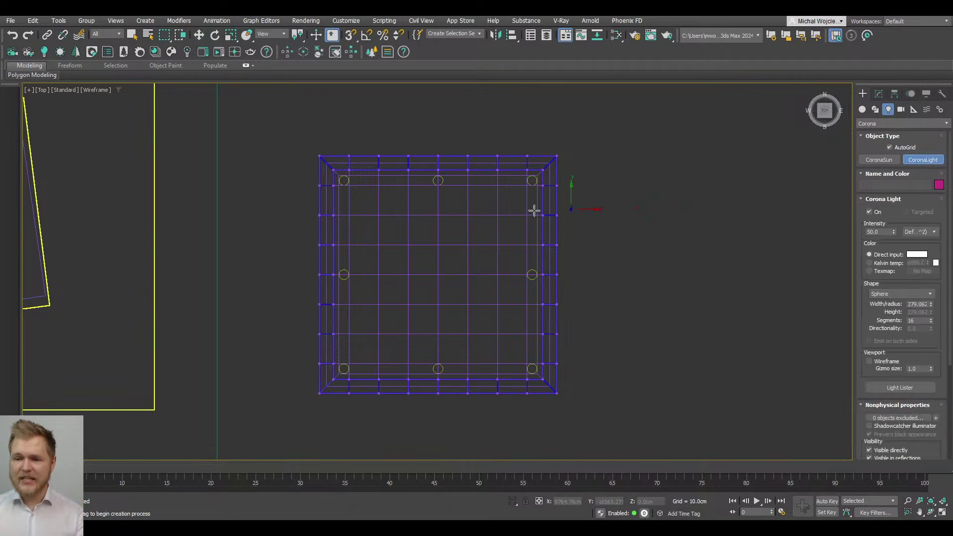
scroll(343, 149, up, 8)
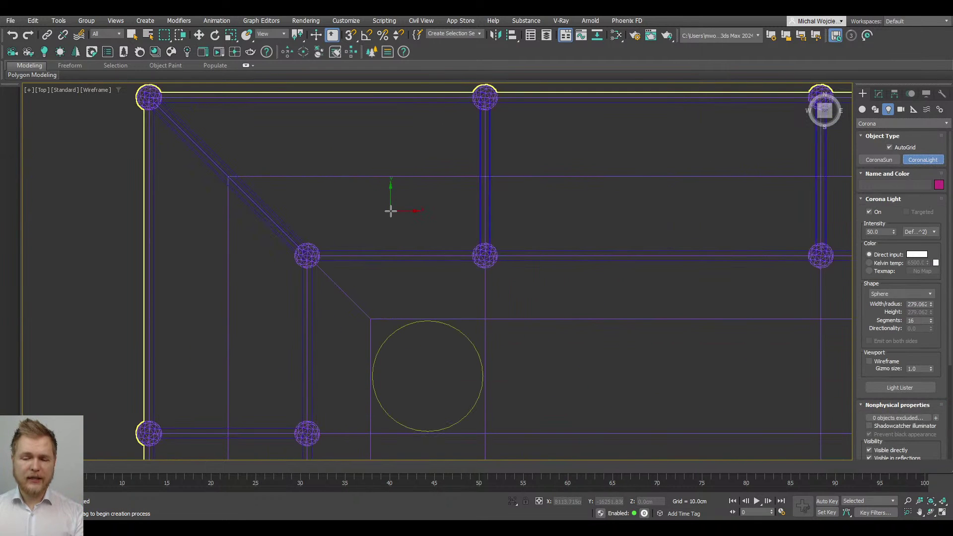
drag(391, 211, 406, 210)
right_click(425, 177)
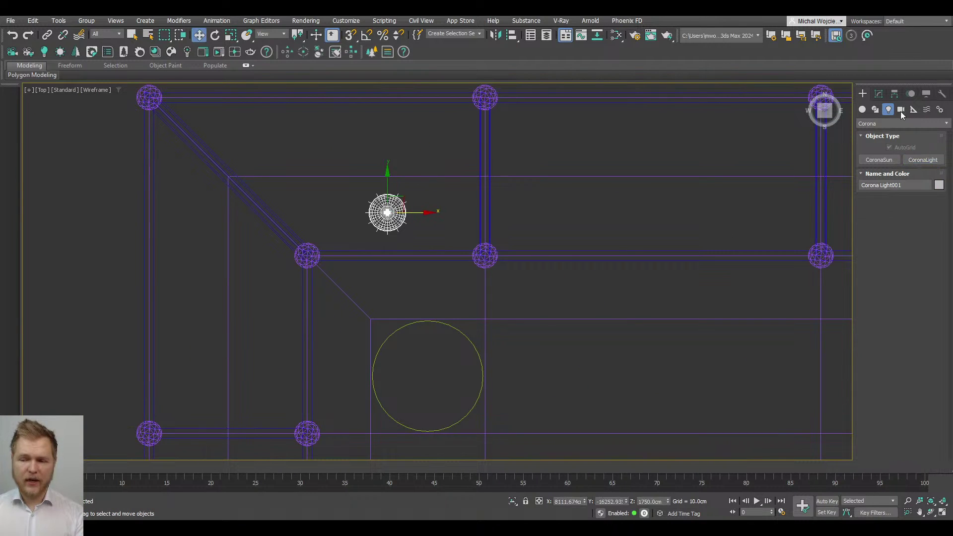
Step: Nudge the new Corona light slightly within its bay and set its shape to Disk with a 5 cm radius
click(879, 94)
click(931, 316)
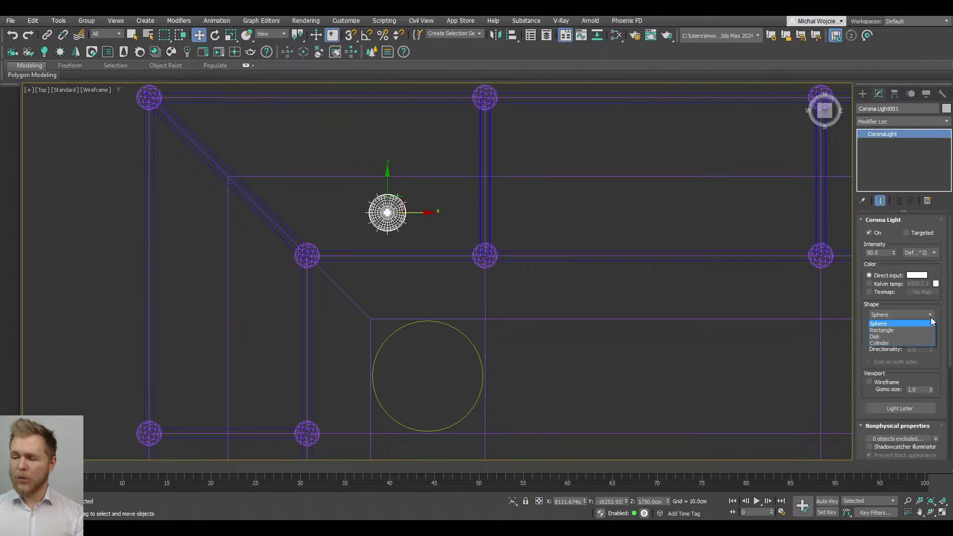
click(916, 343)
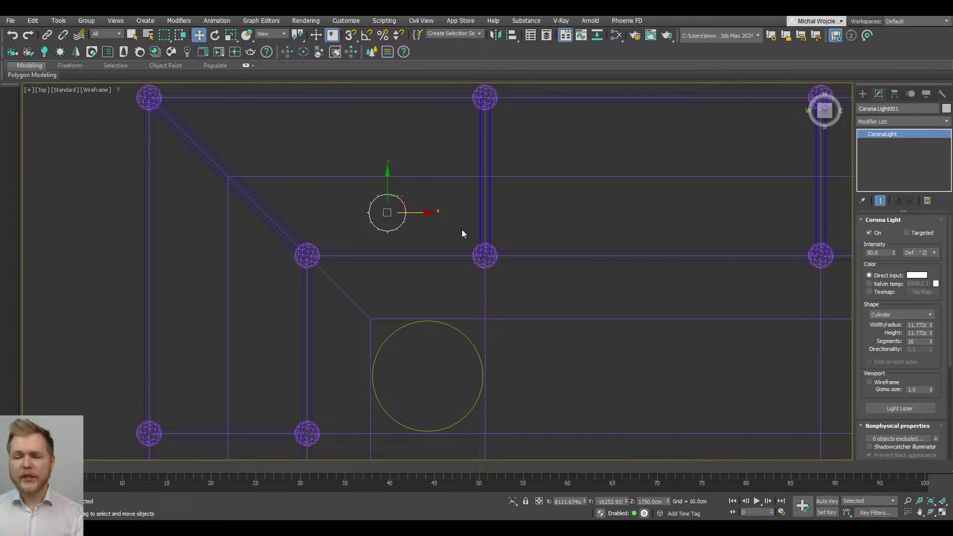
scroll(388, 211, up, 2)
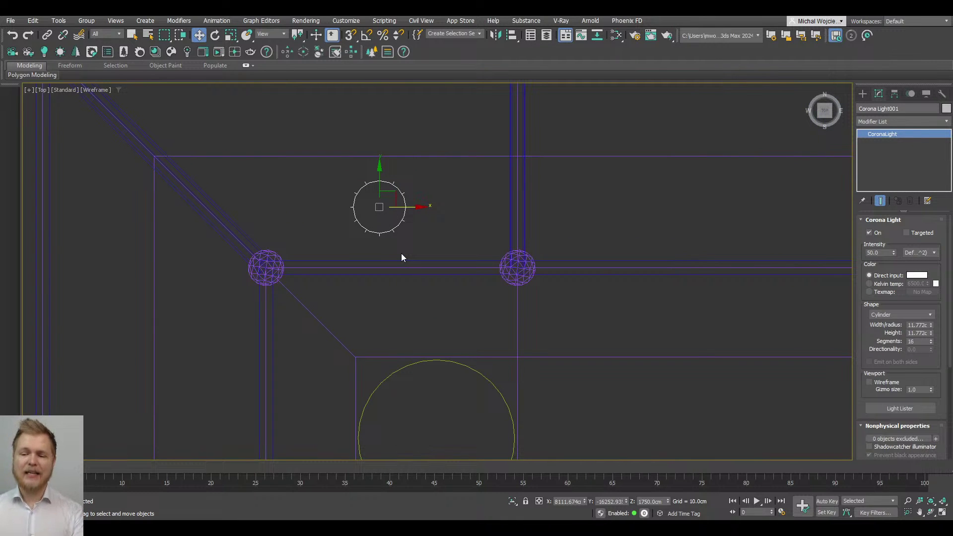
scroll(412, 283, down, 3)
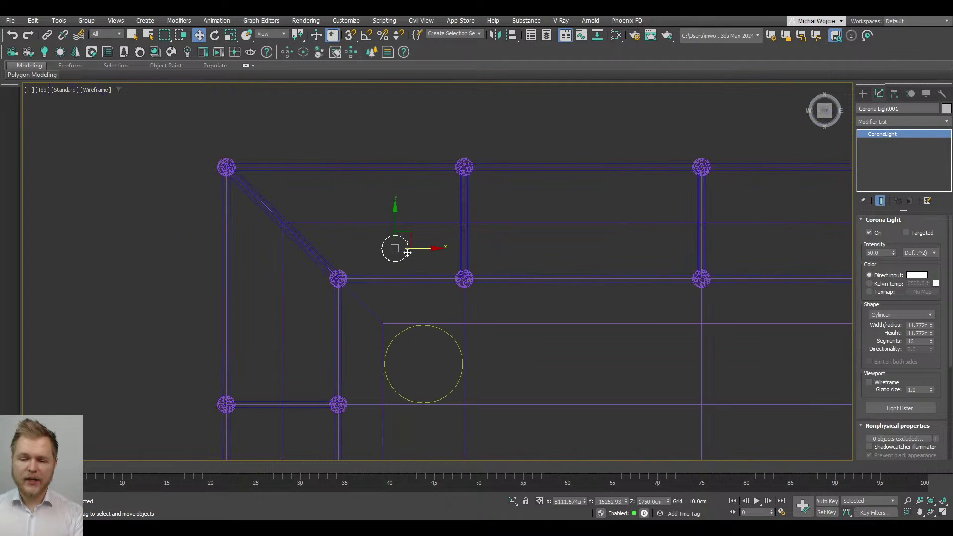
mouse_move(408, 240)
mouse_down()
mouse_move(423, 297)
mouse_move(411, 242)
mouse_up()
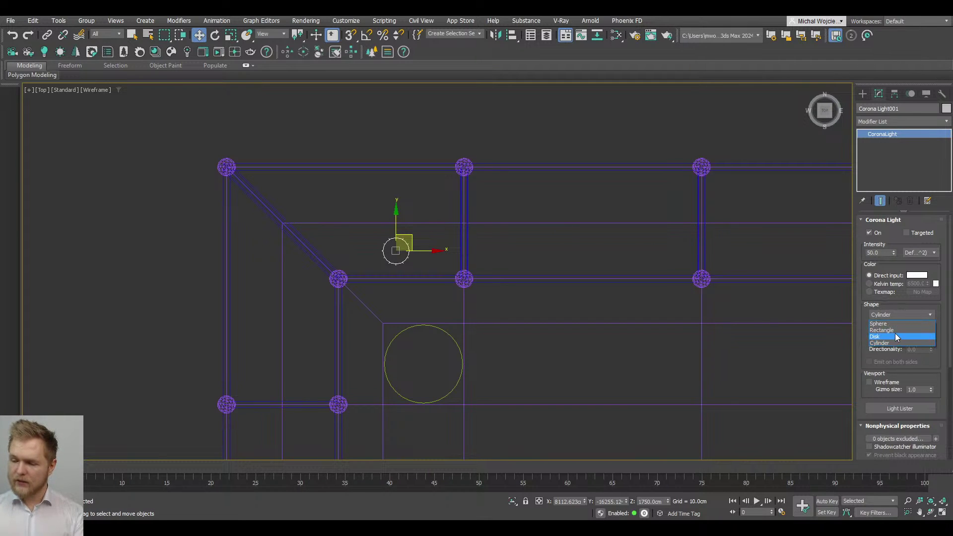
click(895, 337)
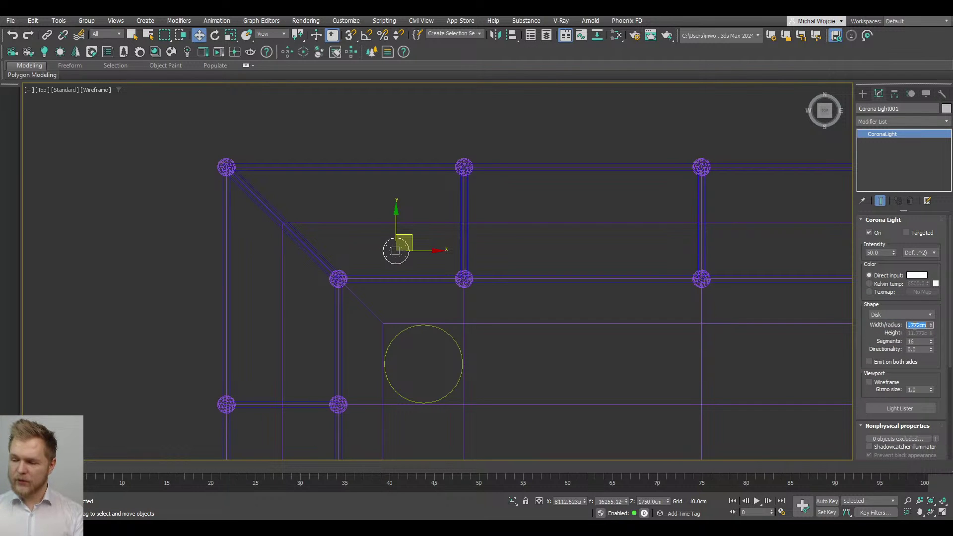
text(5)
key(Return)
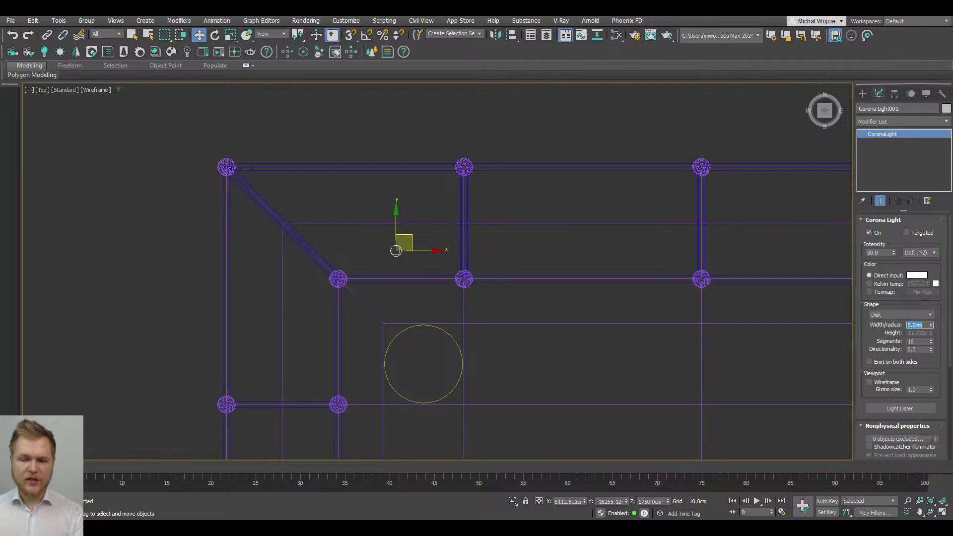
Step: Enable snapping and move the light along X to the middle of the first bay of the upper frame edge
scroll(396, 250, down, 2)
scroll(406, 250, up, 4)
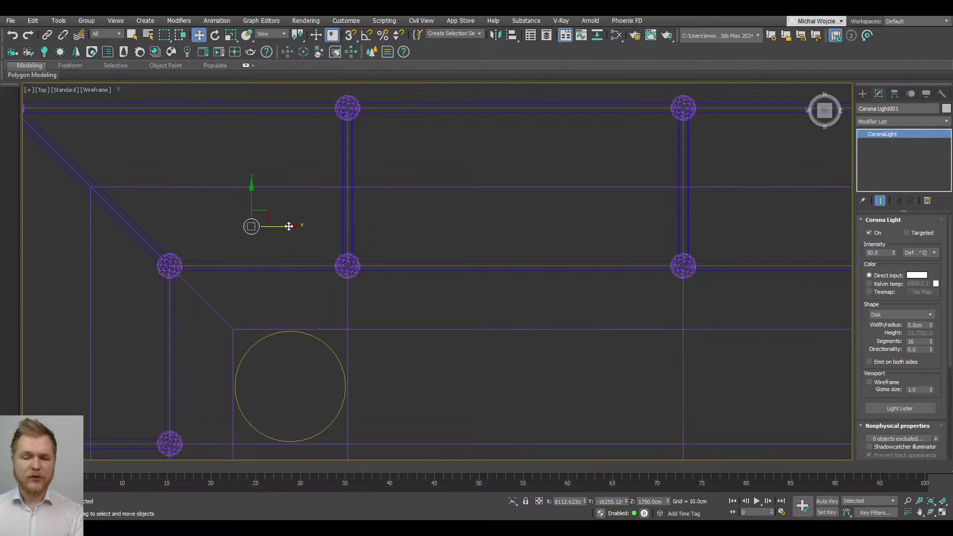
key(s)
drag(252, 185, 217, 184)
scroll(273, 220, down, 2)
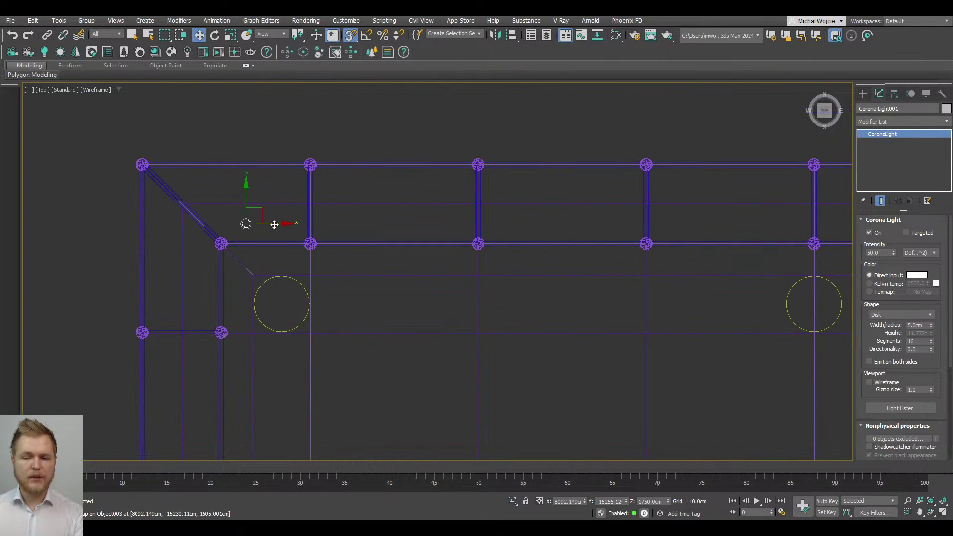
Step: Clone the light as a copy along X into the middle of the second bay, using snapping
mouse_move(274, 225)
shift+mouse_down()
mouse_move(419, 204)
mouse_move(393, 204)
shift+mouse_up()
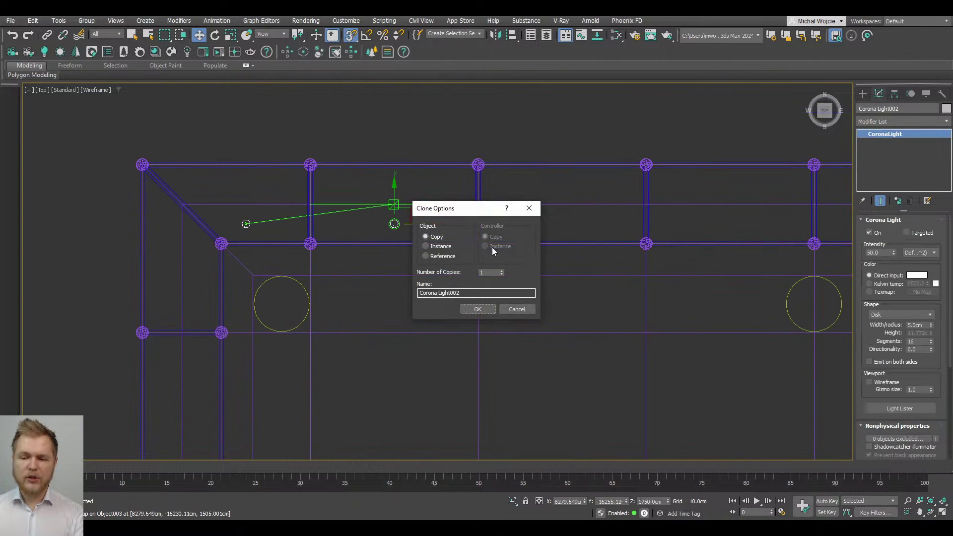
click(478, 309)
middle_drag(402, 270, 423, 252)
scroll(364, 221, up, 2)
scroll(298, 219, down, 4)
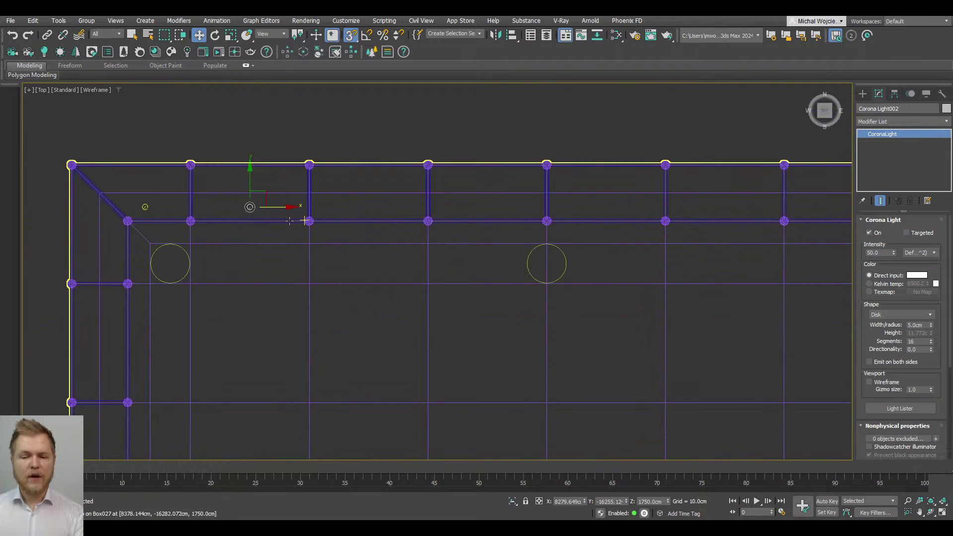
Step: Clone the second light along X with one-bay spacing, making five copies along the upper frame edge
drag(290, 207, 321, 207)
right_click(321, 206)
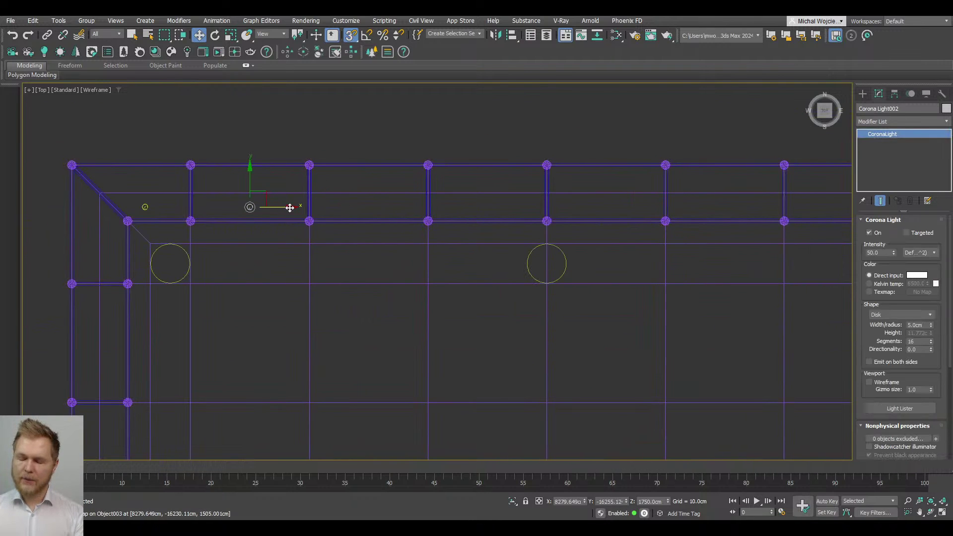
middle_drag(315, 205, 336, 207)
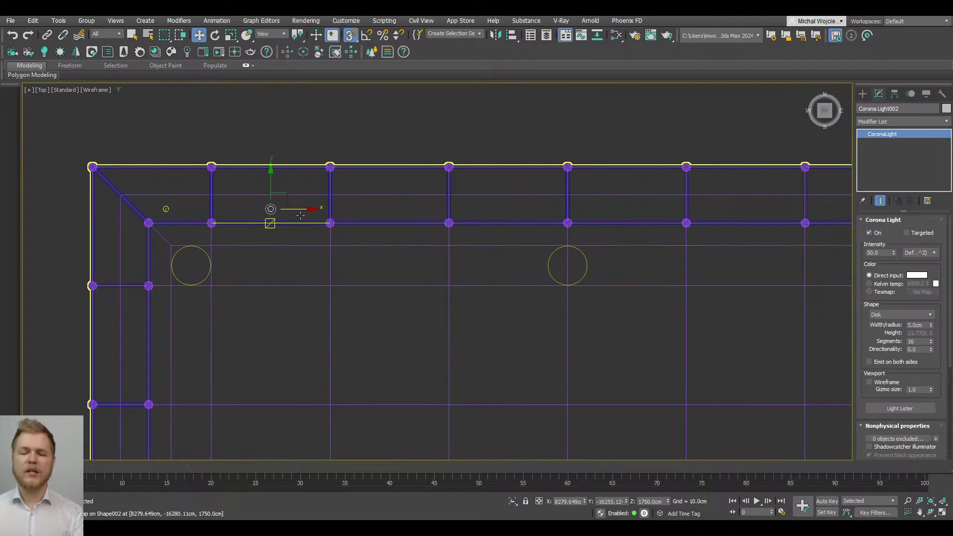
shift+drag(300, 214, 389, 195)
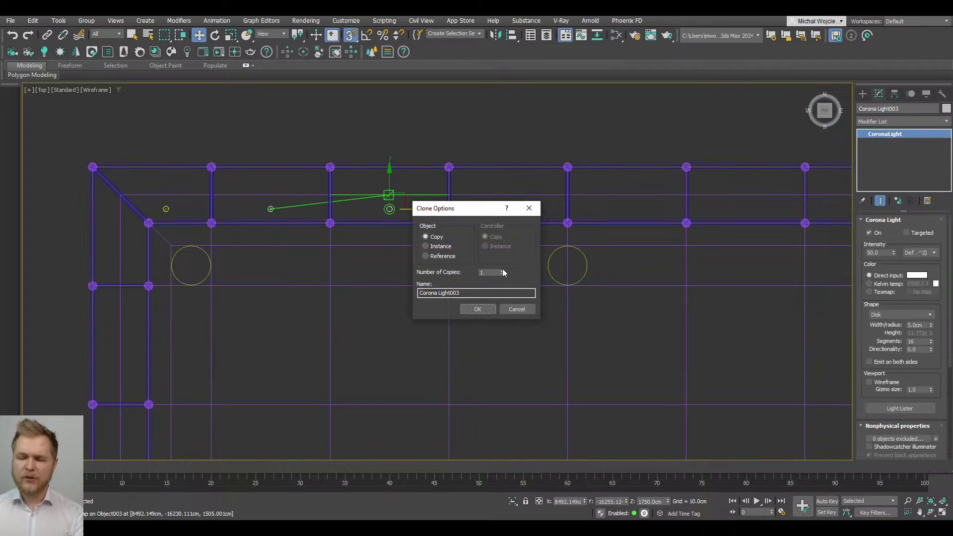
click(502, 270)
click(501, 271)
click(491, 310)
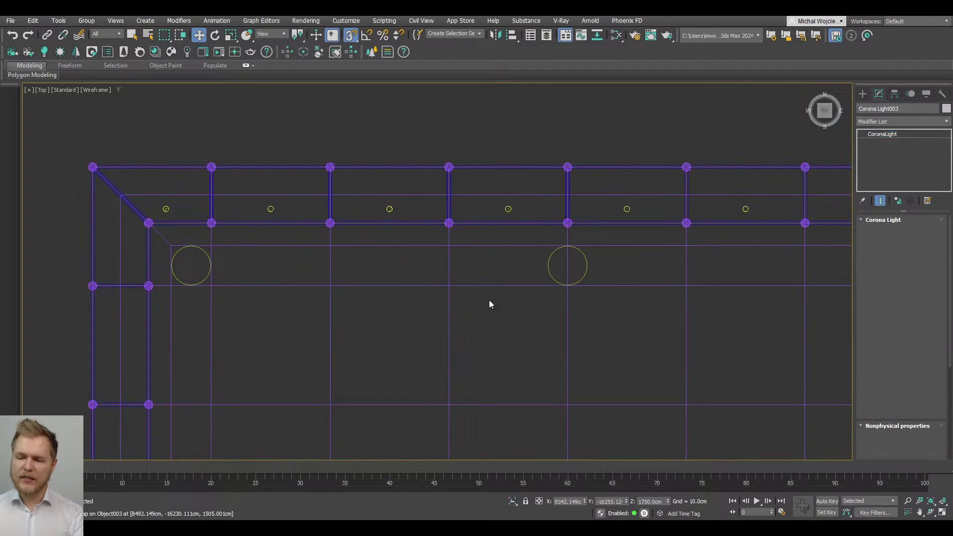
Step: Clone the last light of the row as a copy into the bay at the upper-right corner of the frame
scroll(489, 300, down, 2)
middle_drag(327, 280, 296, 249)
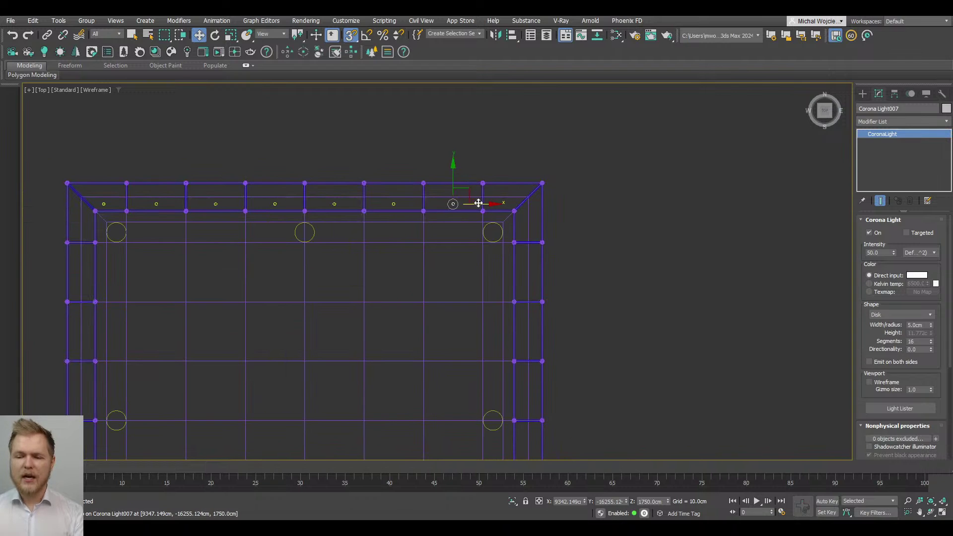
shift+drag(489, 207, 541, 207)
click(477, 310)
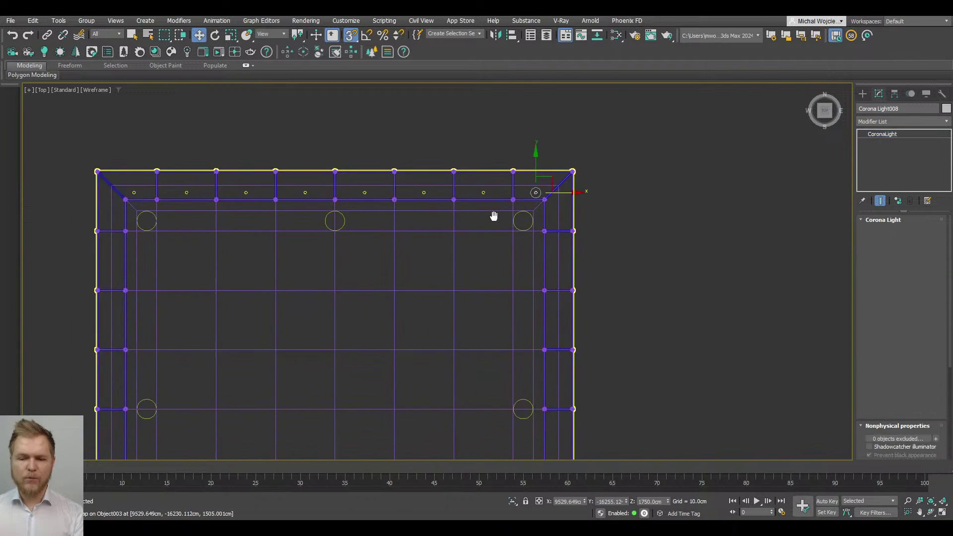
Step: Limit selection to Lights, select the upper row of eight lights, and make a copy rotated 90 degrees using angle snap
scroll(494, 215, down, 2)
click(118, 34)
click(116, 62)
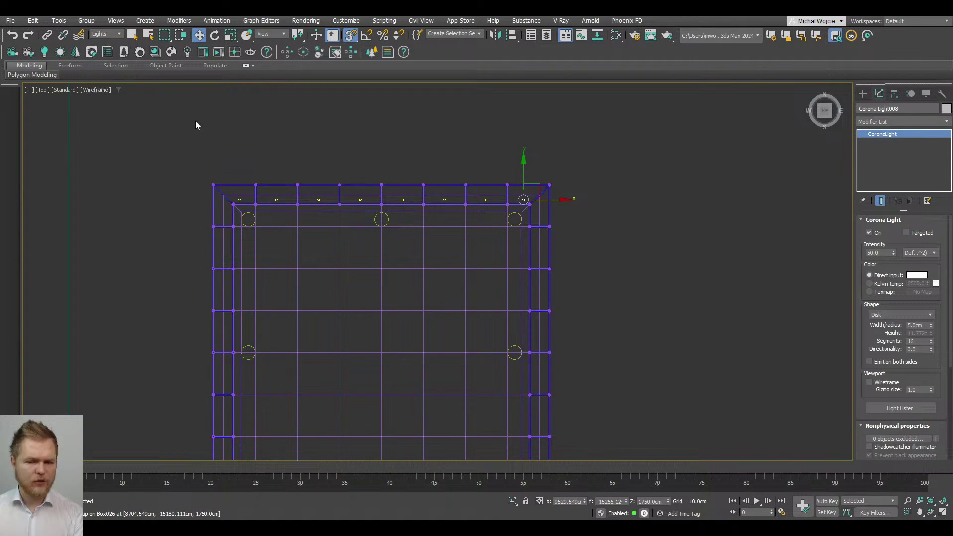
drag(639, 249, 639, 249)
scroll(639, 246, down, 2)
key(s)
key(e)
mouse_move(489, 161)
shift+mouse_down()
mouse_move(423, 127)
mouse_move(491, 160)
mouse_move(448, 131)
mouse_move(457, 132)
shift+mouse_up()
key(a)
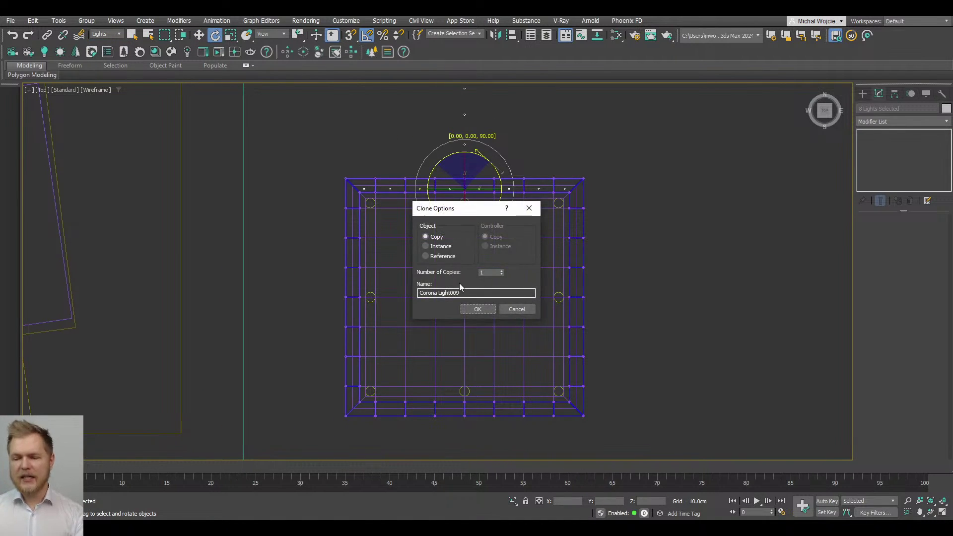
click(478, 308)
Step: Snap the rotated row of lights to the building's vertical centre and move it into the bays along the left frame edge
key(w)
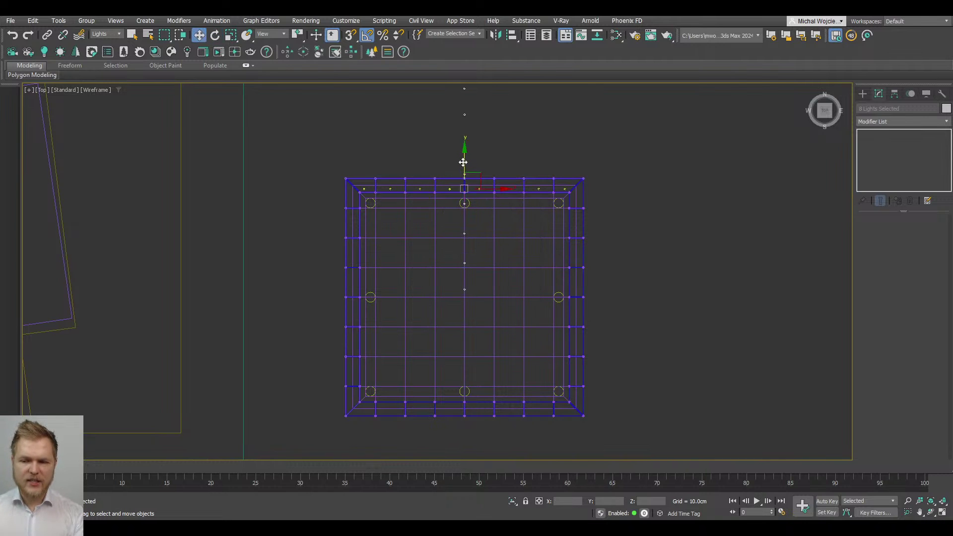
key(s)
drag(392, 260, 351, 299)
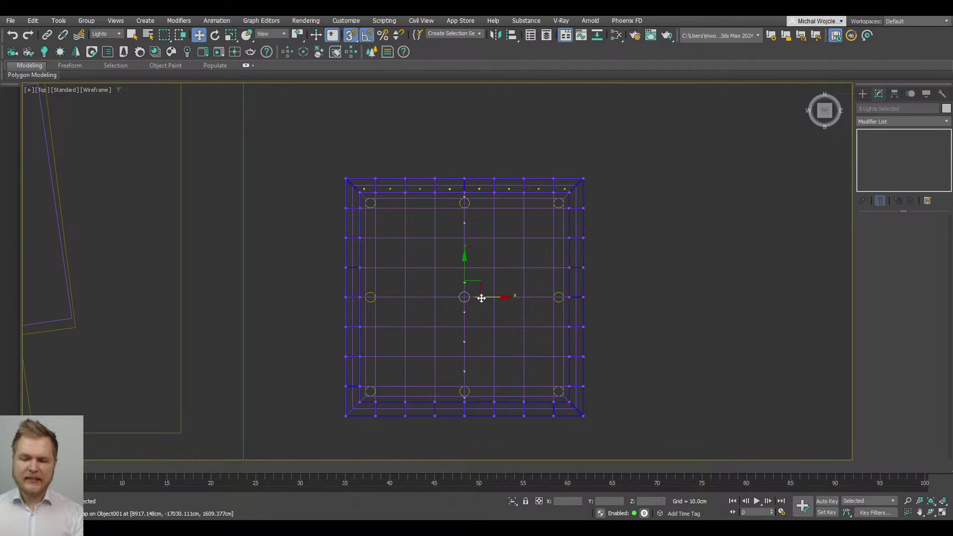
drag(485, 296, 355, 206)
Step: Clone the vertical row of lights as copies across to the right side of the building
middle_drag(386, 312, 346, 294)
mouse_move(351, 277)
mouse_down()
mouse_move(385, 273)
mouse_move(529, 179)
mouse_move(538, 238)
mouse_up()
scroll(529, 179, up, 8)
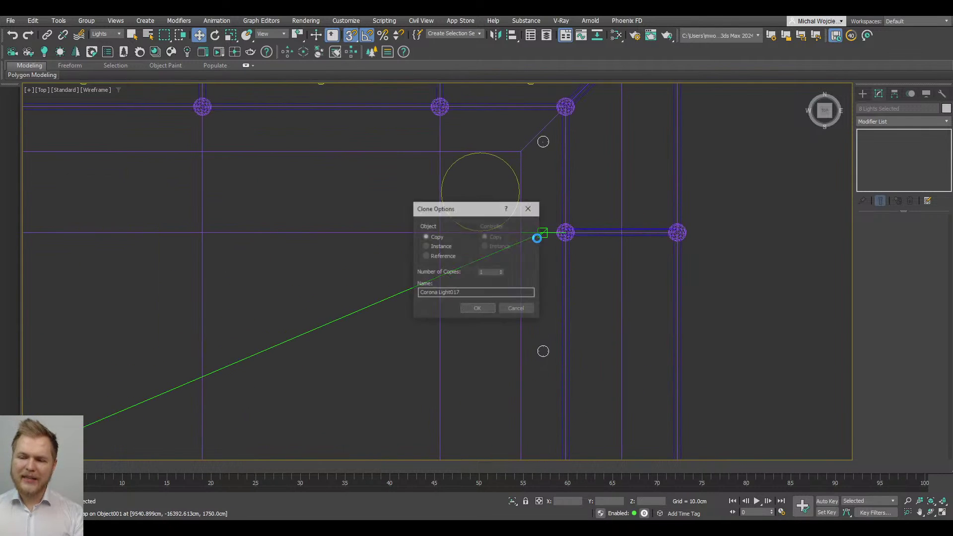
click(478, 309)
Step: Move the copied row of lights along X into the bays of the right frame edge
scroll(502, 218, up, 3)
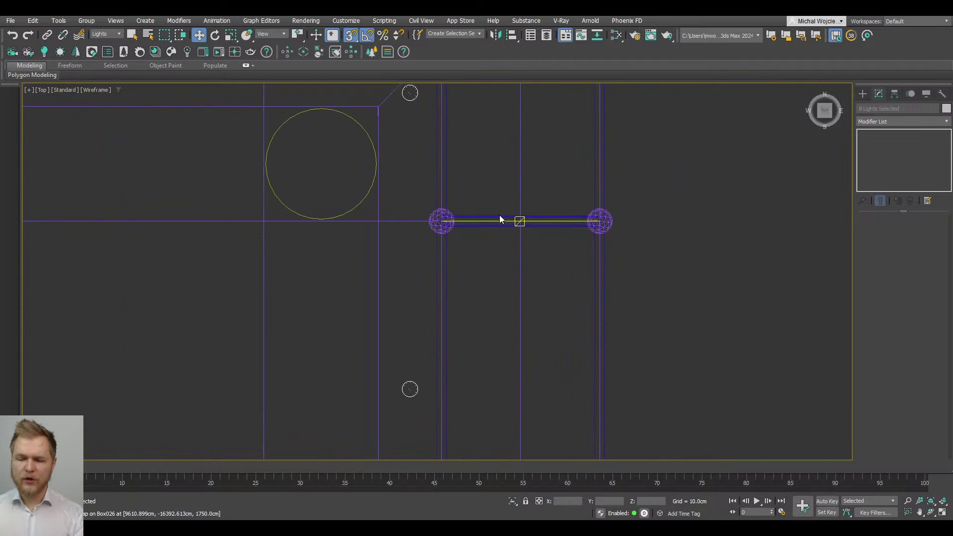
scroll(427, 389, down, 5)
drag(428, 371, 447, 365)
scroll(446, 365, down, 5)
middle_drag(543, 347, 644, 263)
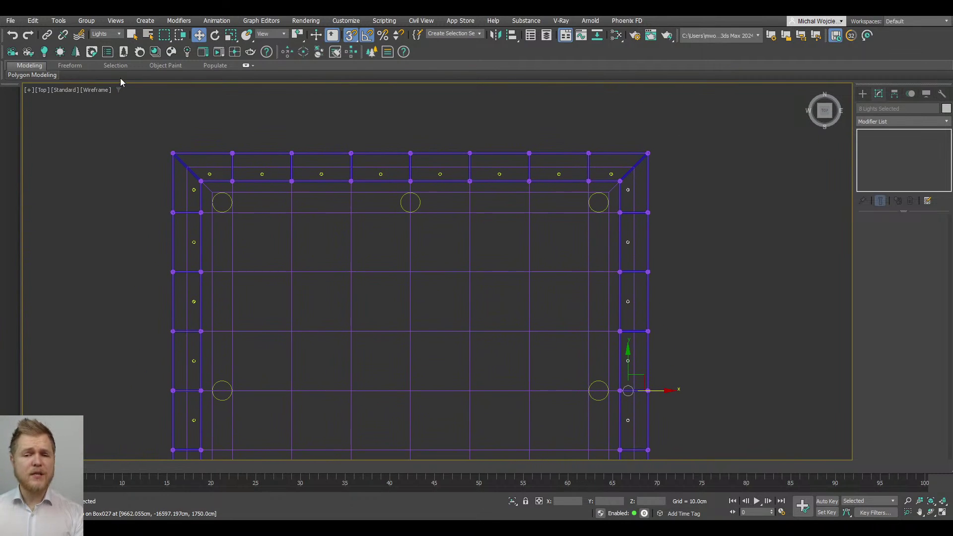
Step: Select the upper row of lights and clone it as copies into the bays along the building's lower frame edge
drag(763, 177, 766, 177)
scroll(477, 198, down, 4)
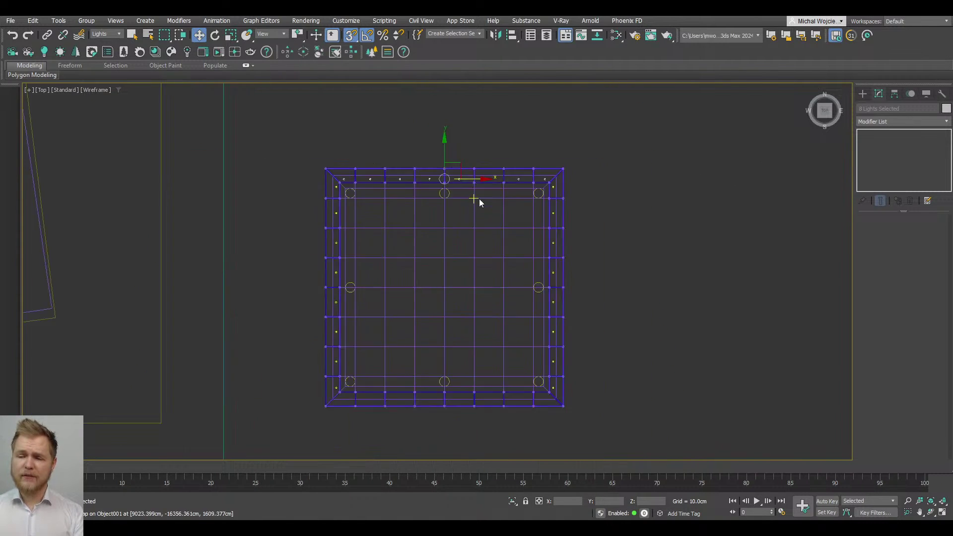
middle_drag(477, 198, 449, 162)
mouse_move(414, 130)
mouse_down()
mouse_move(506, 367)
mouse_move(491, 369)
mouse_up()
scroll(506, 367, up, 8)
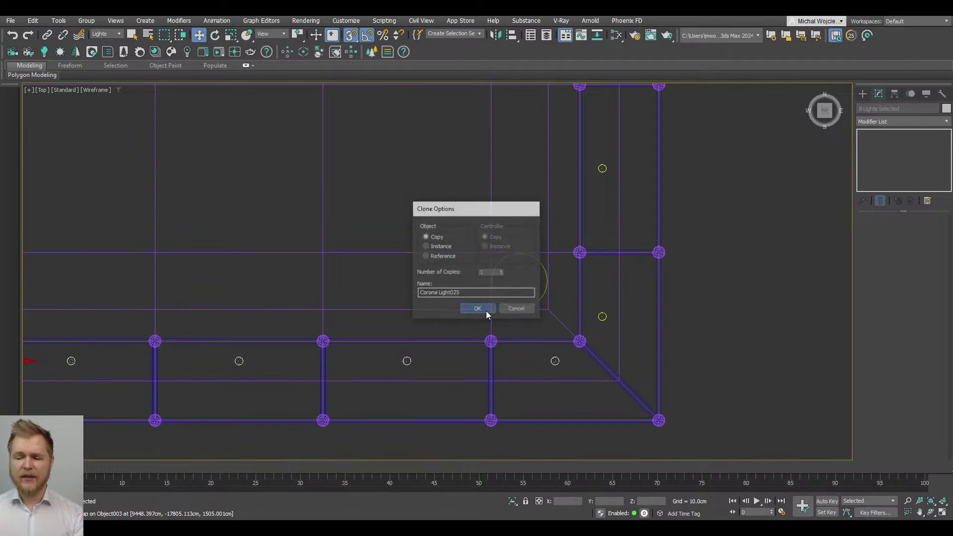
click(486, 311)
Step: Select all the lights around the frame and examine their placement in the shaded orthographic view
scroll(487, 309, down, 6)
alt+middle_drag(533, 387, 531, 341)
key(F3)
scroll(511, 231, down, 2)
mouse_move(511, 231)
alt+middle_down()
mouse_move(493, 211)
mouse_move(517, 202)
alt+middle_up()
drag(621, 129, 179, 324)
scroll(412, 256, down, 3)
key(s)
mouse_move(433, 246)
alt+middle_down()
mouse_move(465, 248)
mouse_move(449, 253)
alt+middle_up()
scroll(461, 288, up, 8)
scroll(476, 324, up, 4)
key(s)
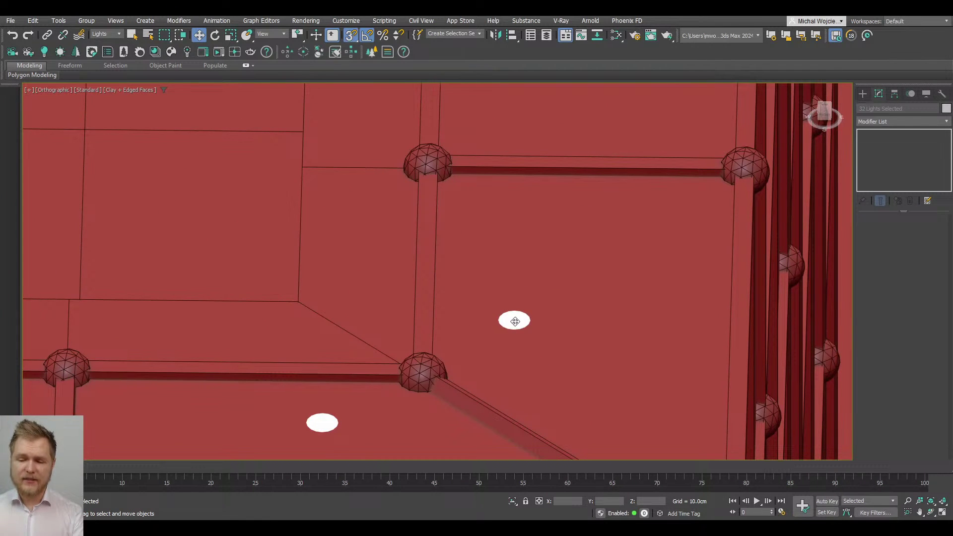
Step: Try a different disk radius on the single light in the frame's corner bay and undo the change
click(513, 319)
scroll(513, 319, down, 2)
key(z)
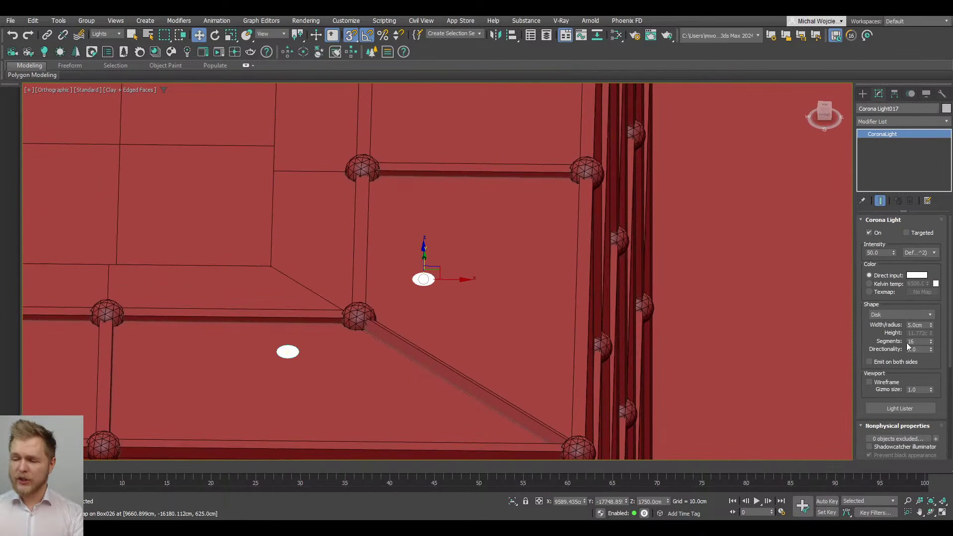
drag(931, 325, 921, 195)
key(ctrl+z)
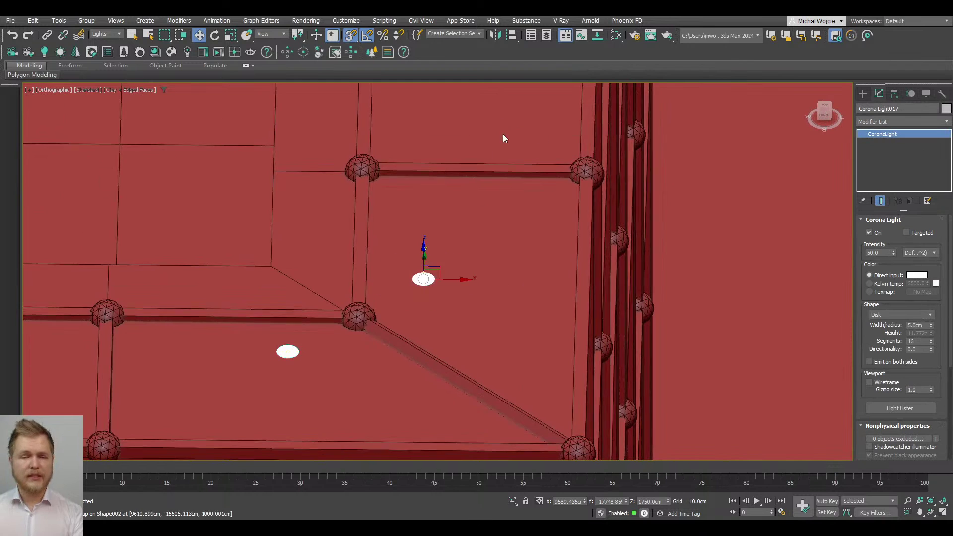
Step: Clone the corner light as one copy along X to a spot outside the building, with snapping off
alt+middle_drag(502, 134, 616, 255)
scroll(629, 255, up, 5)
scroll(630, 255, up, 5)
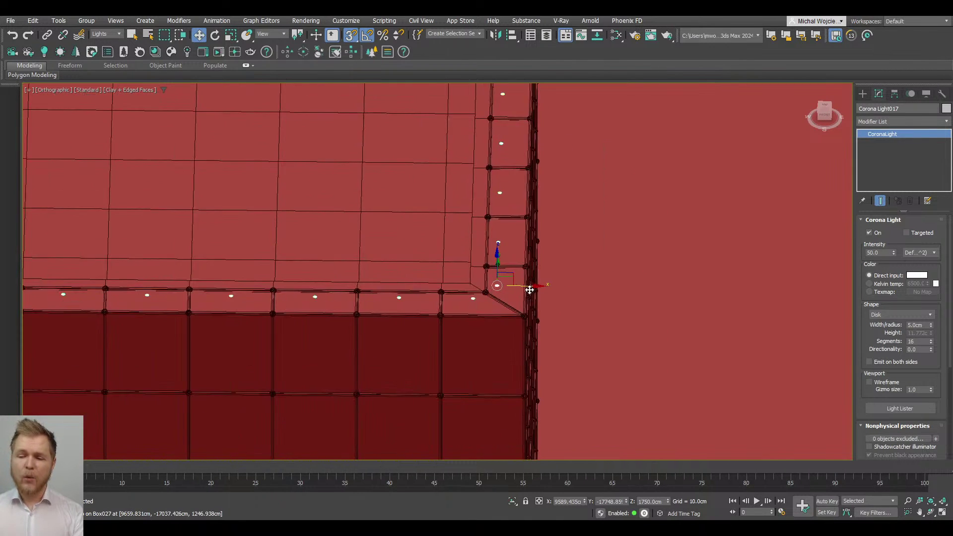
key(s)
shift+drag(536, 285, 633, 287)
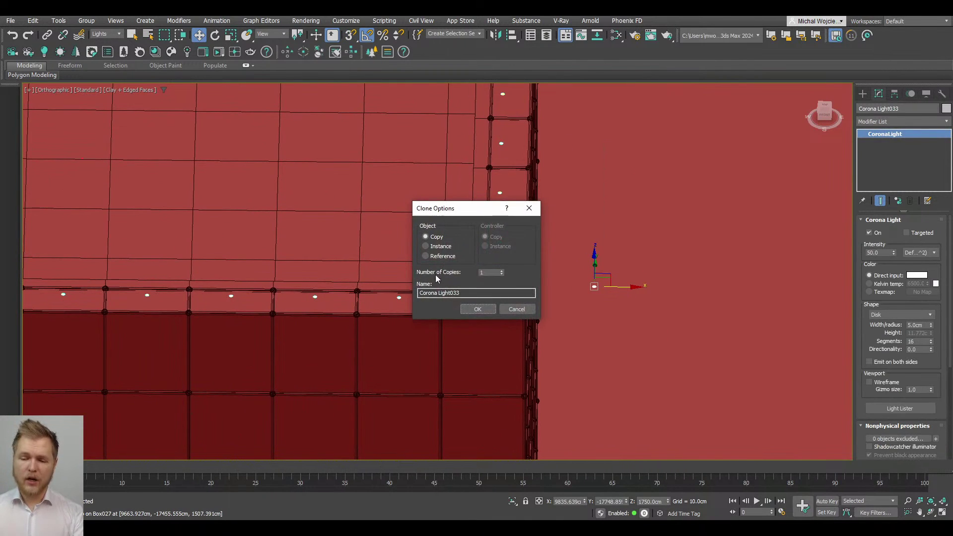
click(478, 312)
scroll(534, 312, down, 5)
alt+middle_drag(547, 309, 488, 229)
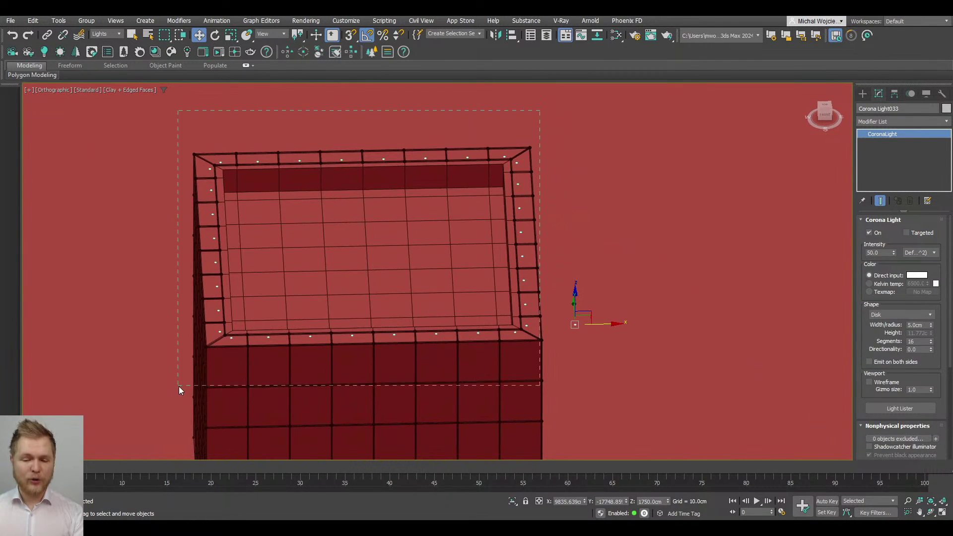
Step: Select all the lights around the frame and save them as a named selection set called Light_01
drag(179, 386, 180, 387)
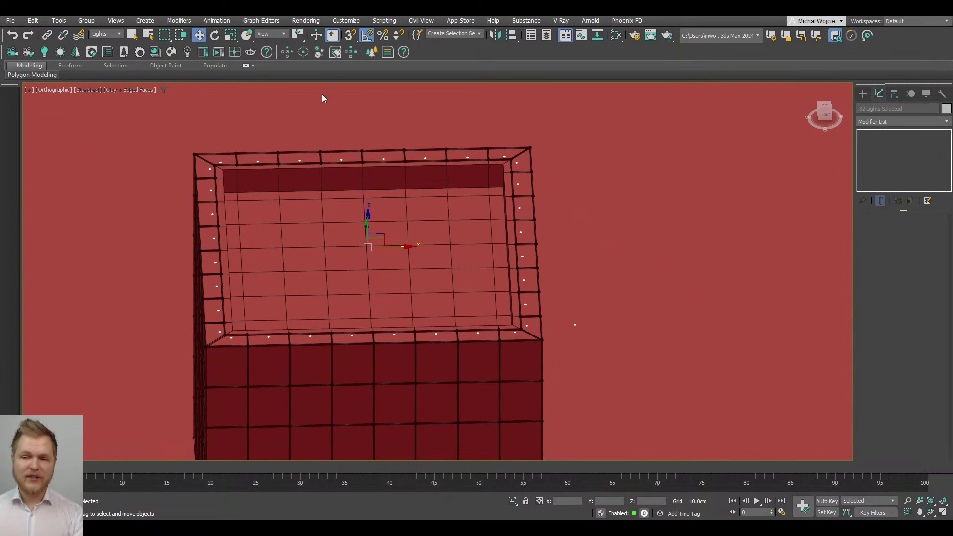
click(418, 38)
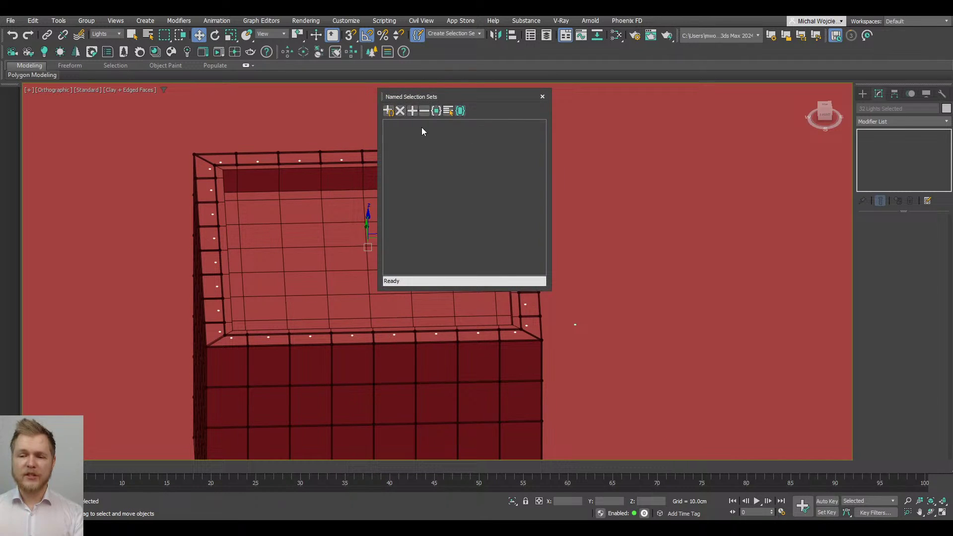
click(389, 111)
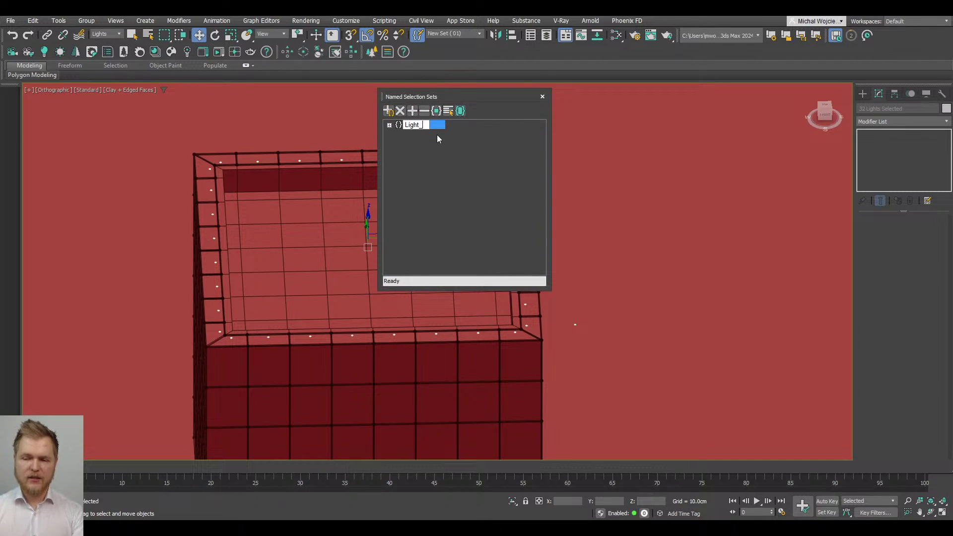
key(Return)
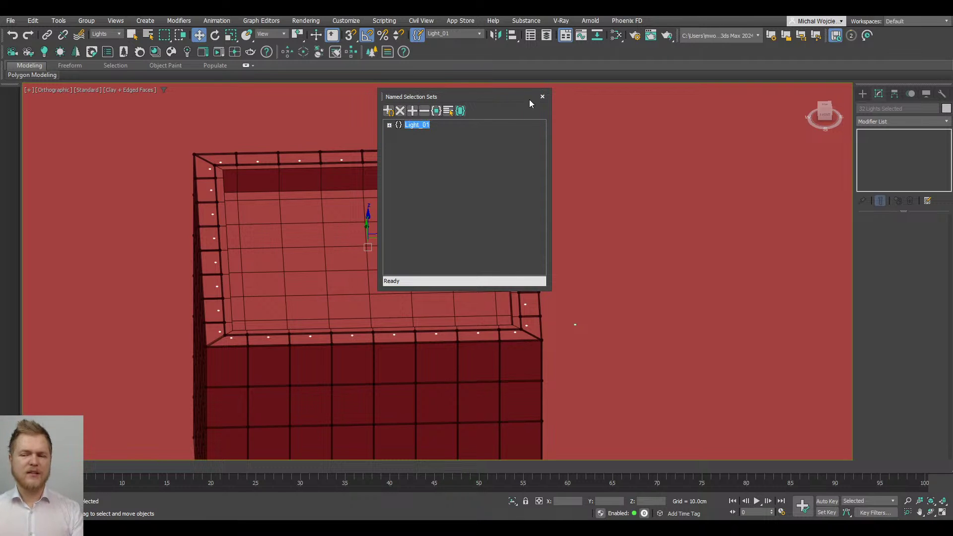
click(542, 97)
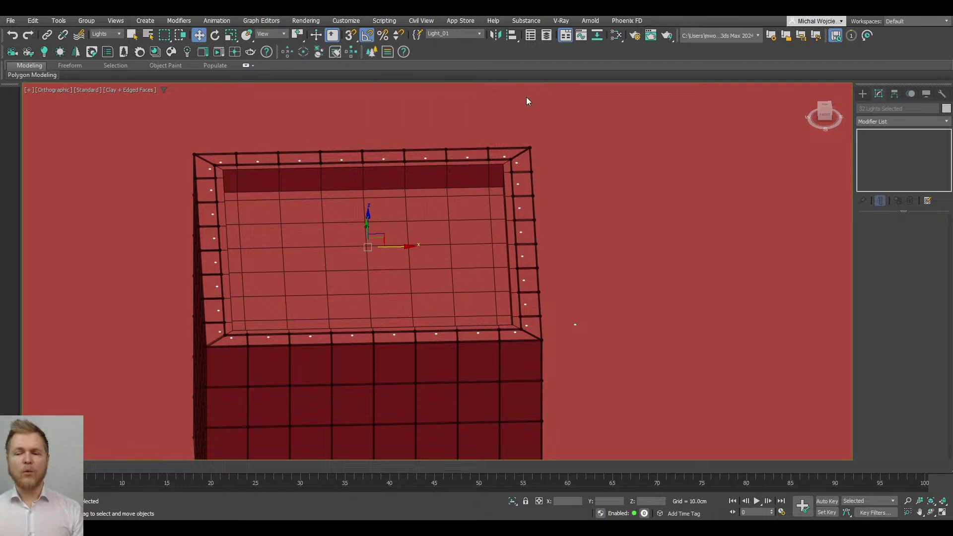
Step: Open the Object Replacer and add the separate light outside the building as the replacing object
click(574, 326)
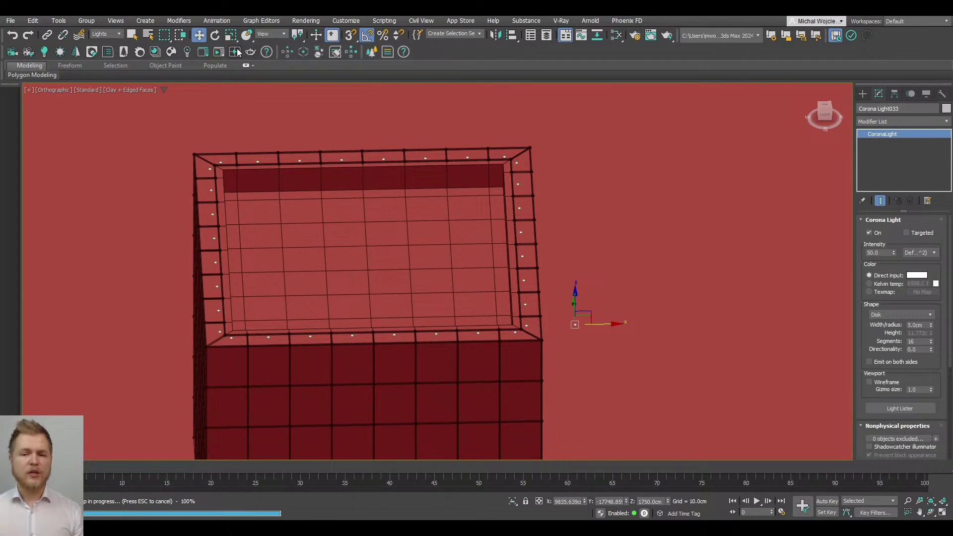
click(288, 55)
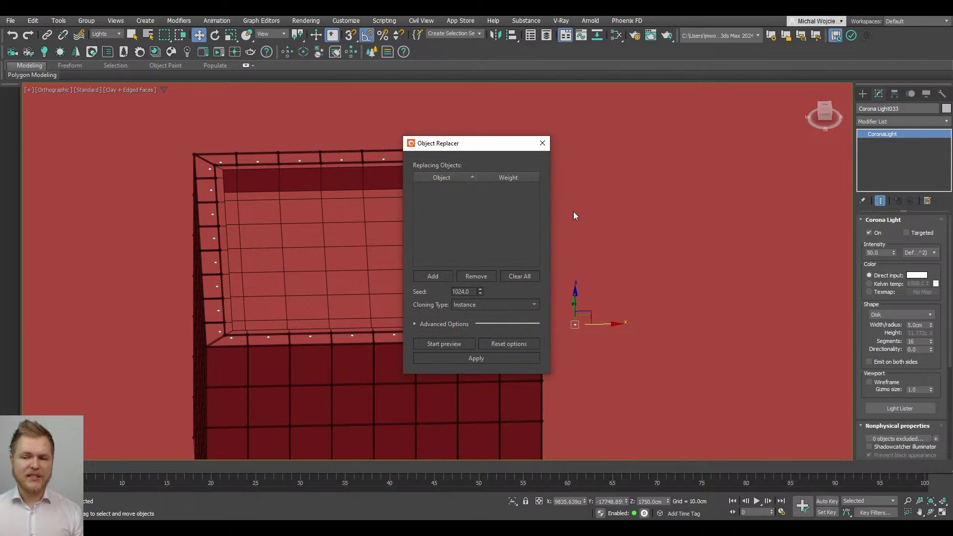
drag(503, 153, 741, 123)
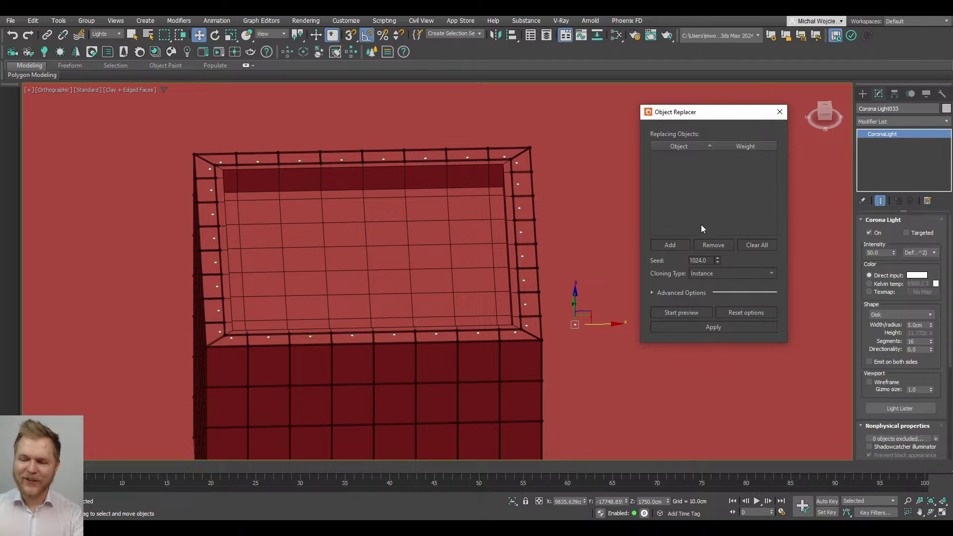
click(670, 245)
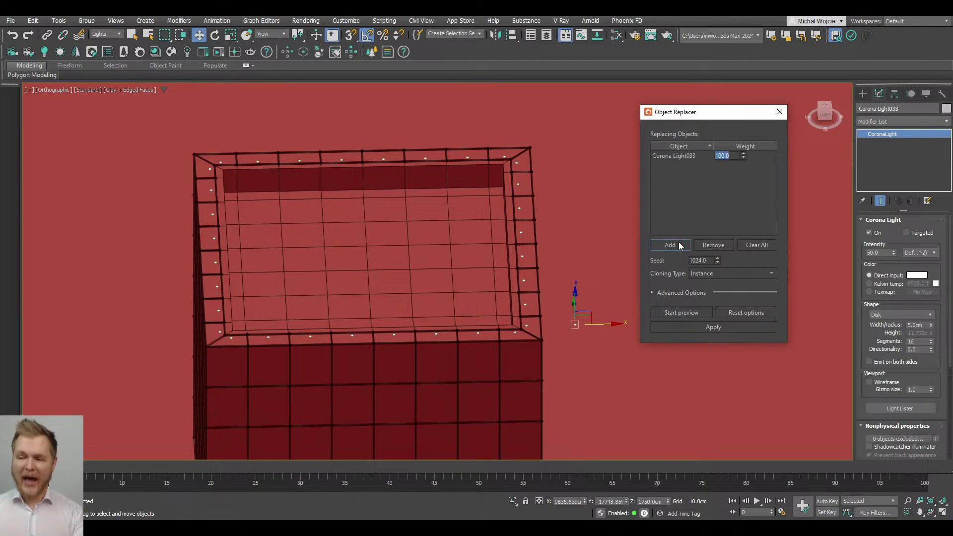
click(693, 157)
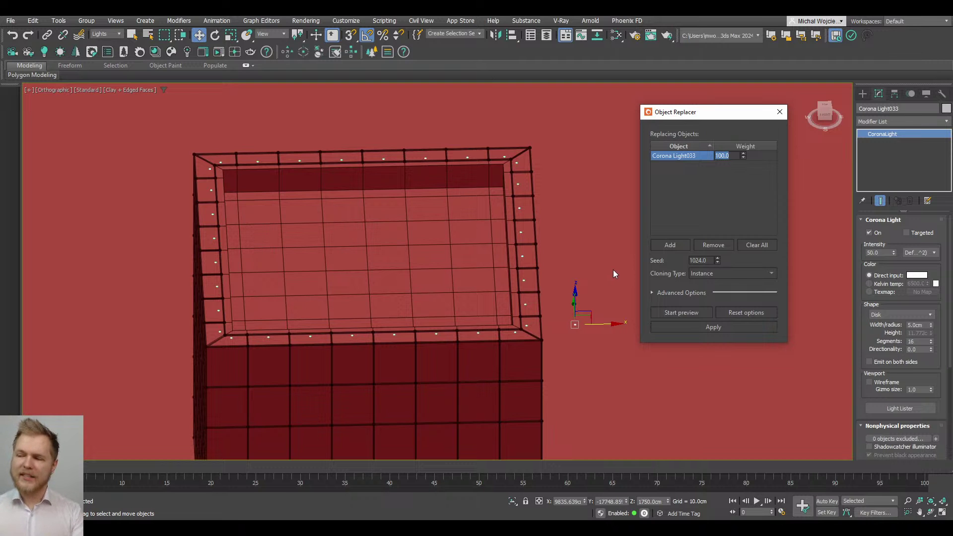
Step: Rename the separate light outside the building to Ice_Cube_
alt+middle_drag(550, 270, 548, 265)
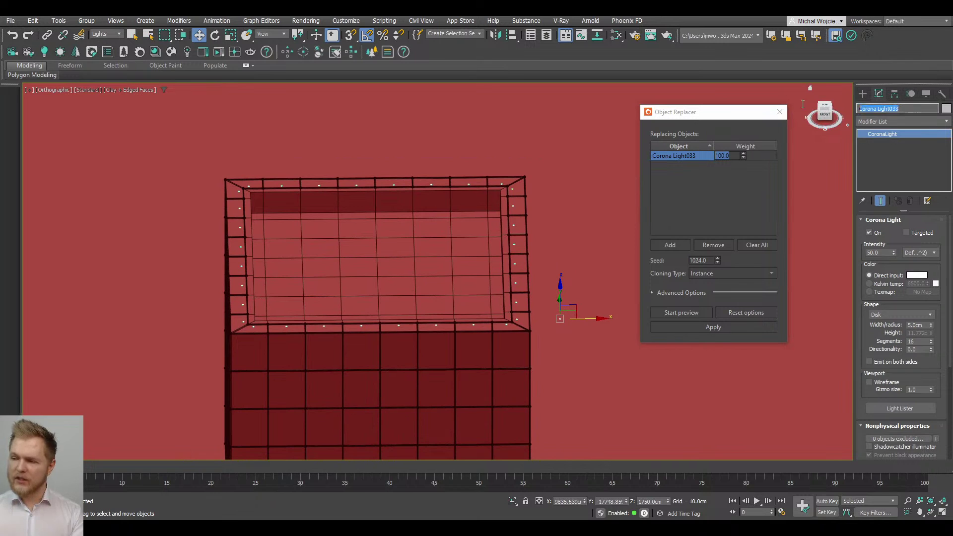
text(Ice_Cube_)
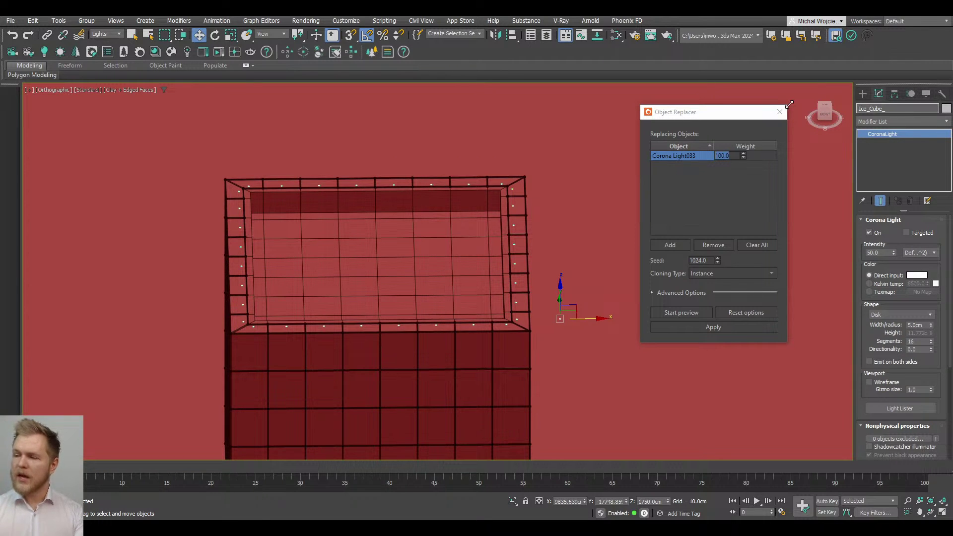
click(710, 207)
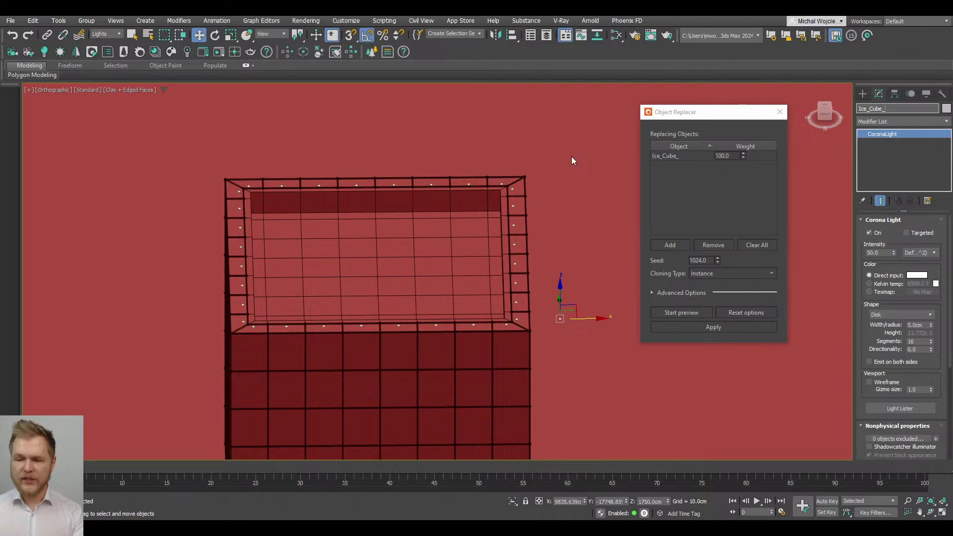
Step: Recall the Light_01 selection set and check it with a trial upward move, cancelling the move
drag(571, 155, 485, 162)
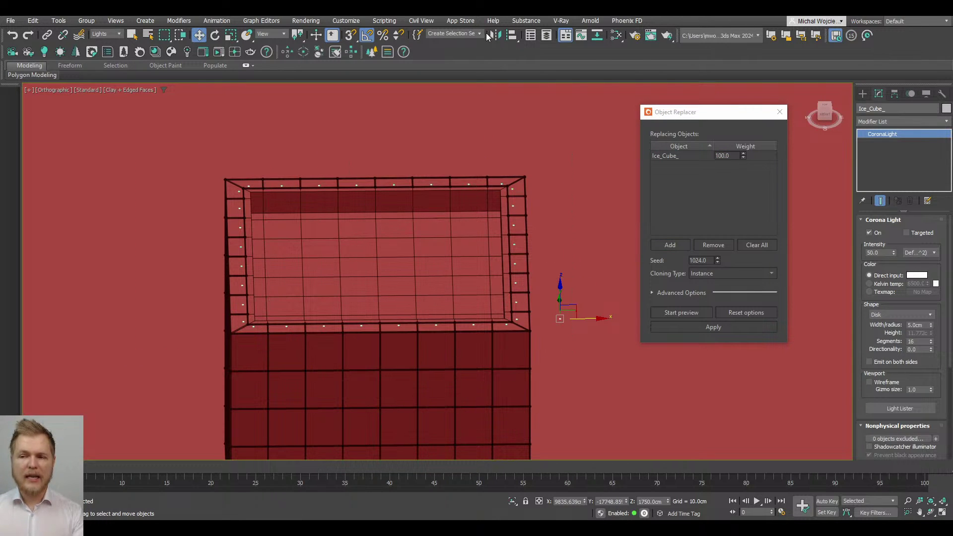
drag(486, 33, 466, 40)
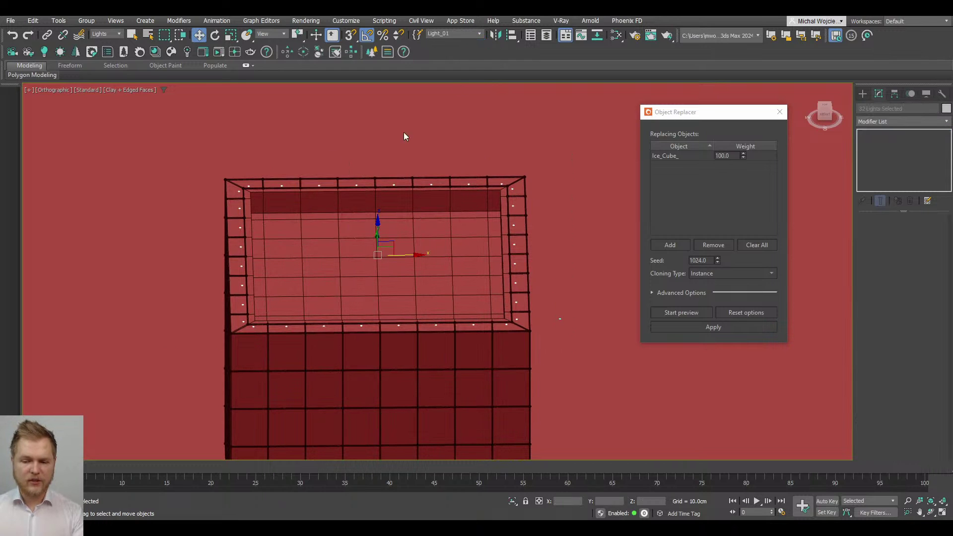
alt+middle_drag(380, 243, 371, 228)
drag(372, 228, 380, 132)
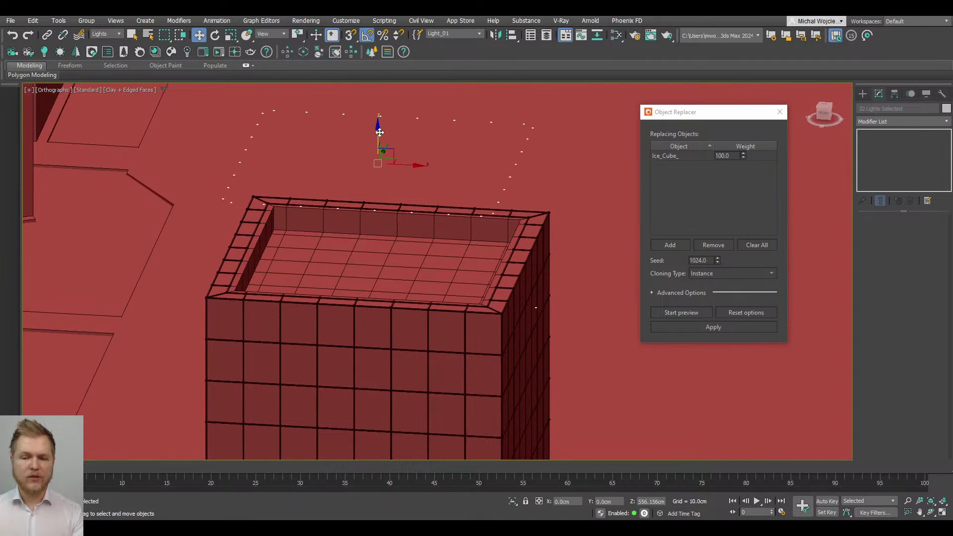
right_click(379, 132)
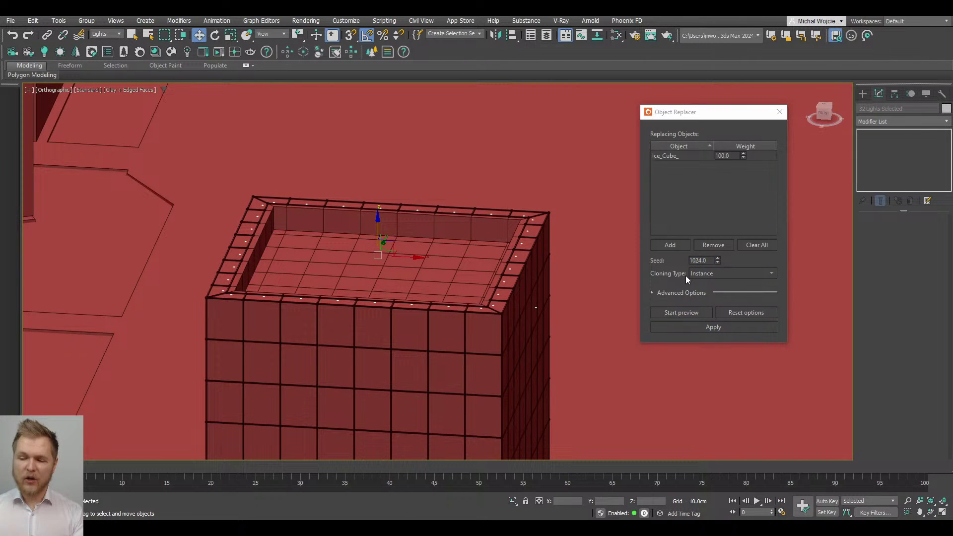
Step: Replace the selected frame lights with instances of Ice_Cube_
double_click(705, 260)
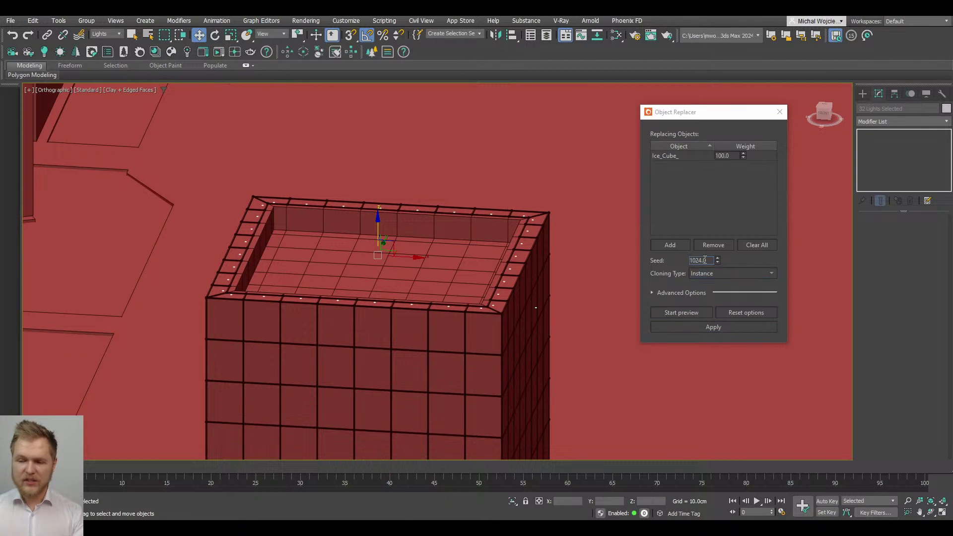
click(692, 327)
alt+middle_drag(491, 329, 502, 327)
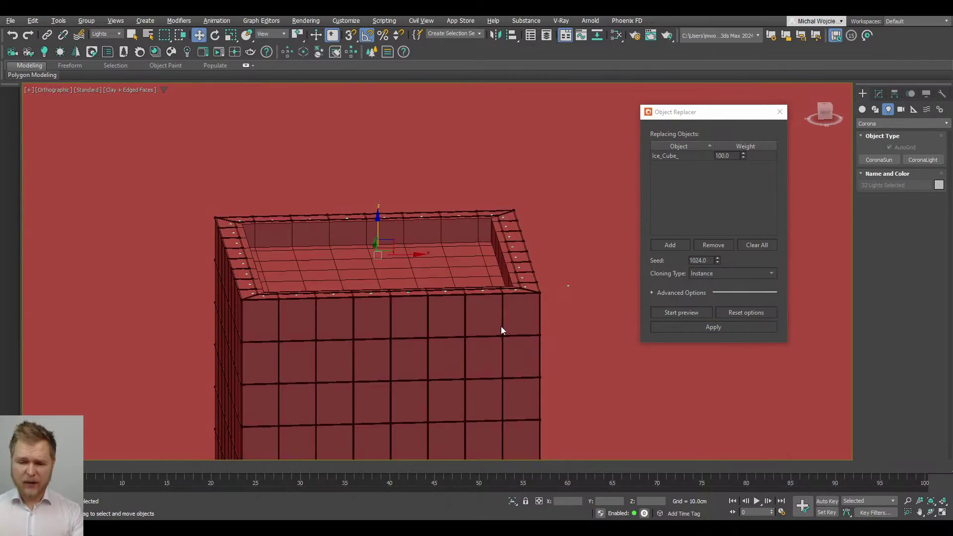
Step: Try a larger disk radius on the Ice_Cube_ light to test the instancing of the frame lights, and cancel the change
scroll(526, 288, up, 8)
key(F3)
scroll(545, 263, down, 5)
scroll(513, 277, up, 4)
scroll(466, 276, down, 4)
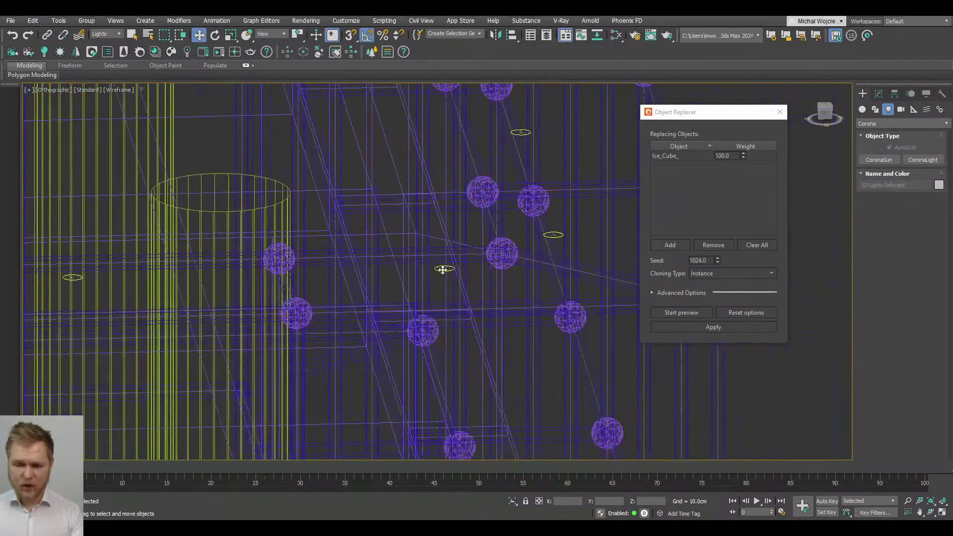
scroll(250, 227, up, 2)
scroll(250, 227, down, 3)
click(399, 224)
middle_drag(398, 223, 495, 291)
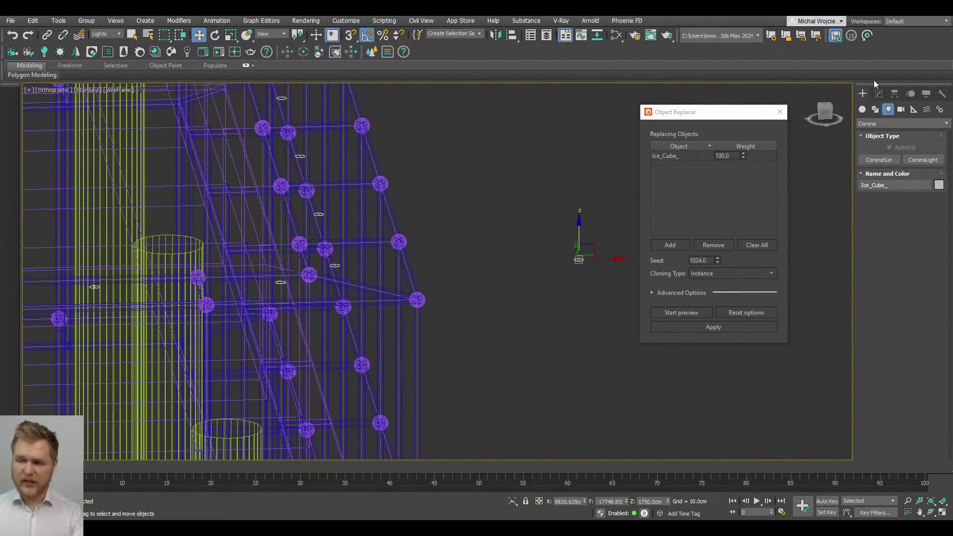
click(879, 93)
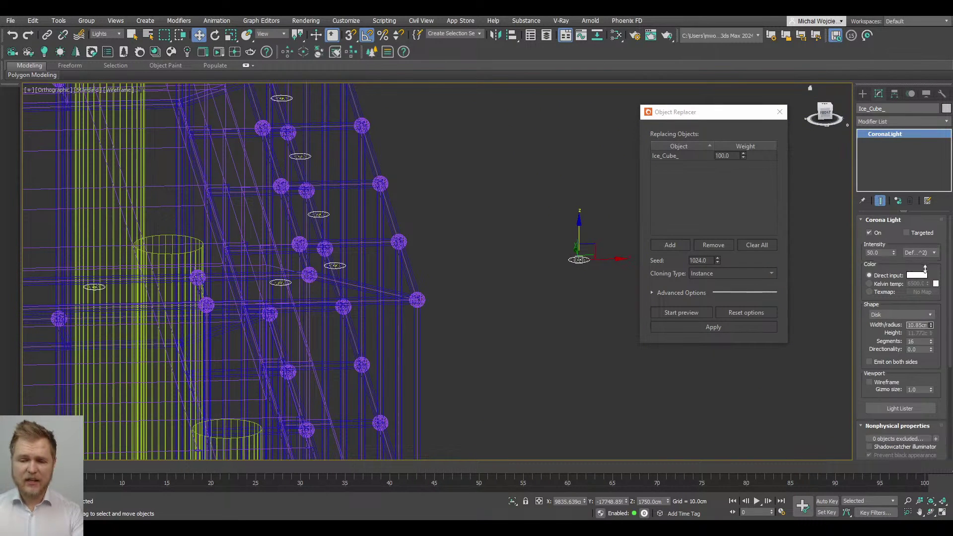
drag(925, 269, 926, 338)
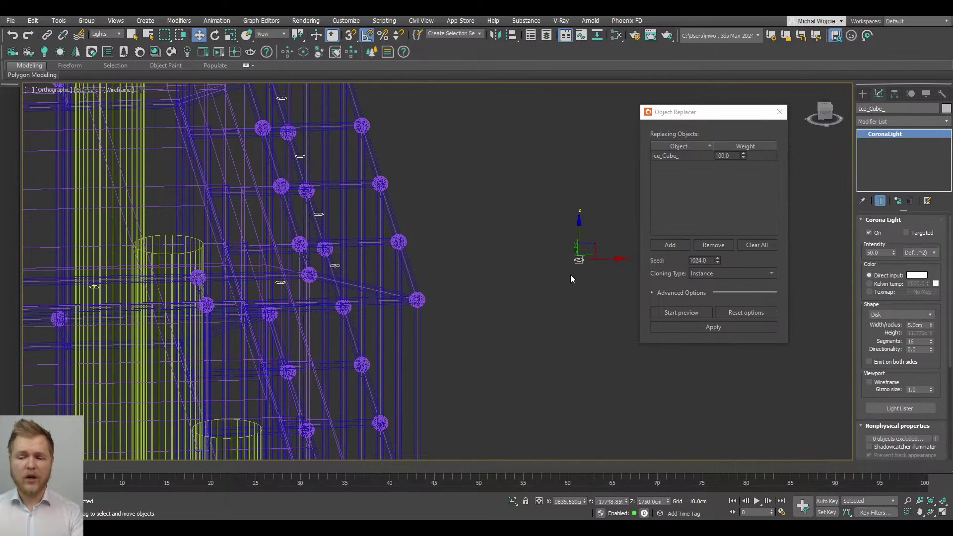
Step: Select all the instanced lights around the building's frame, leaving out the separate light outside it
click(615, 224)
scroll(456, 200, down, 5)
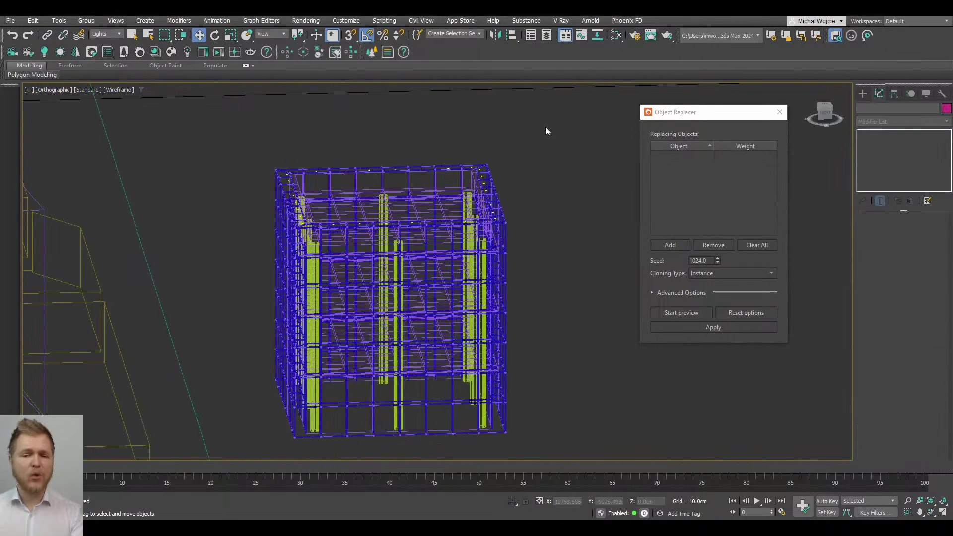
drag(546, 131, 239, 299)
alt+middle_drag(368, 236, 411, 228)
key(F3)
scroll(396, 215, up, 10)
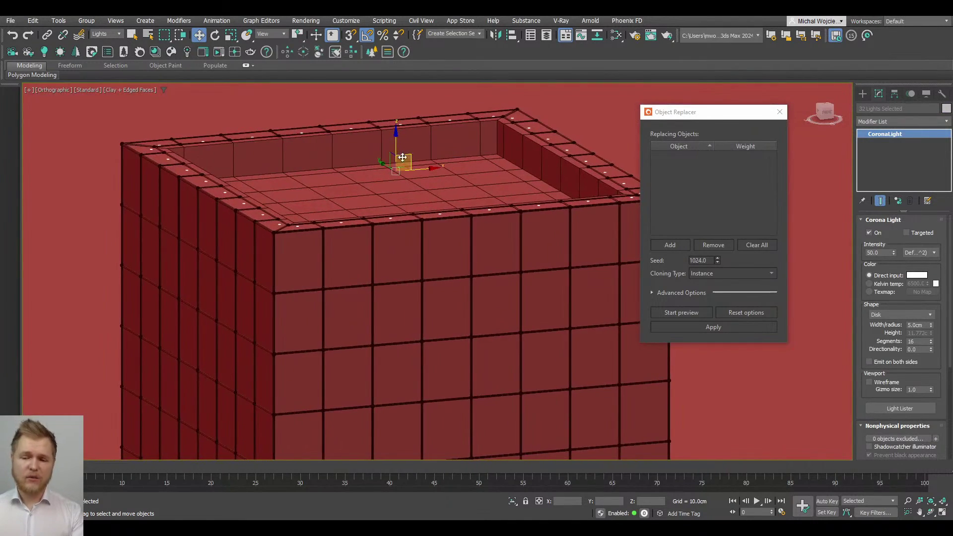
Step: Lower the selected lights slightly in the front view so they sit just beneath the frame's horizontal beam
key(F3)
scroll(400, 152, down, 10)
key(f)
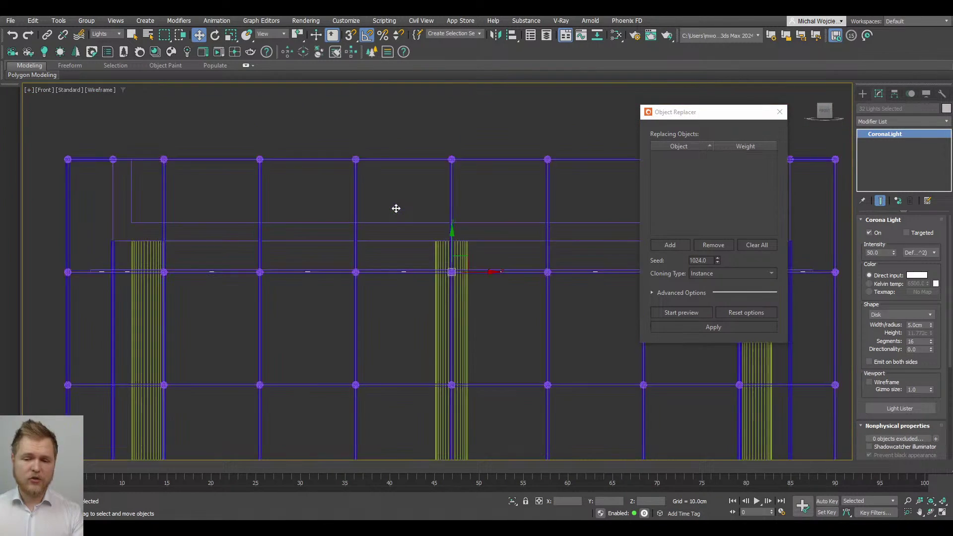
scroll(396, 209, up, 10)
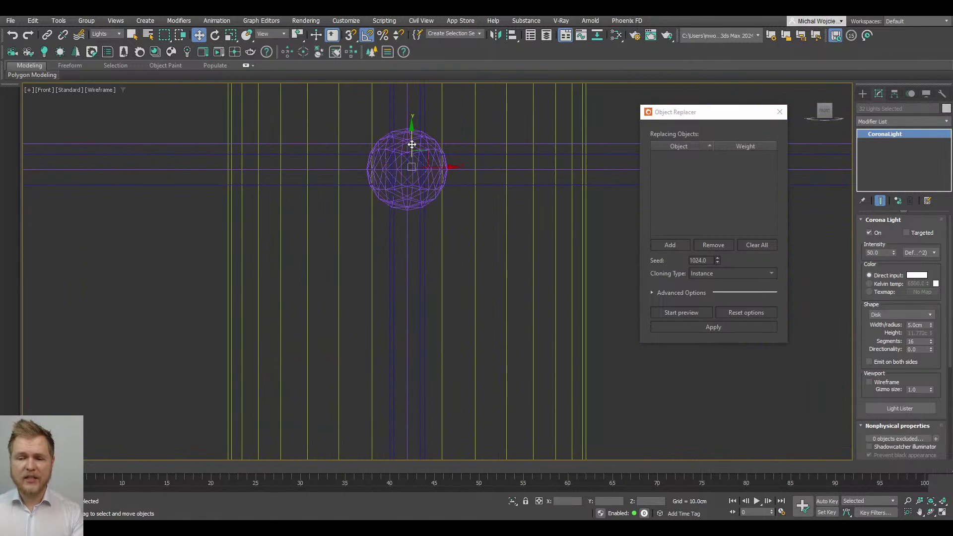
scroll(415, 149, down, 5)
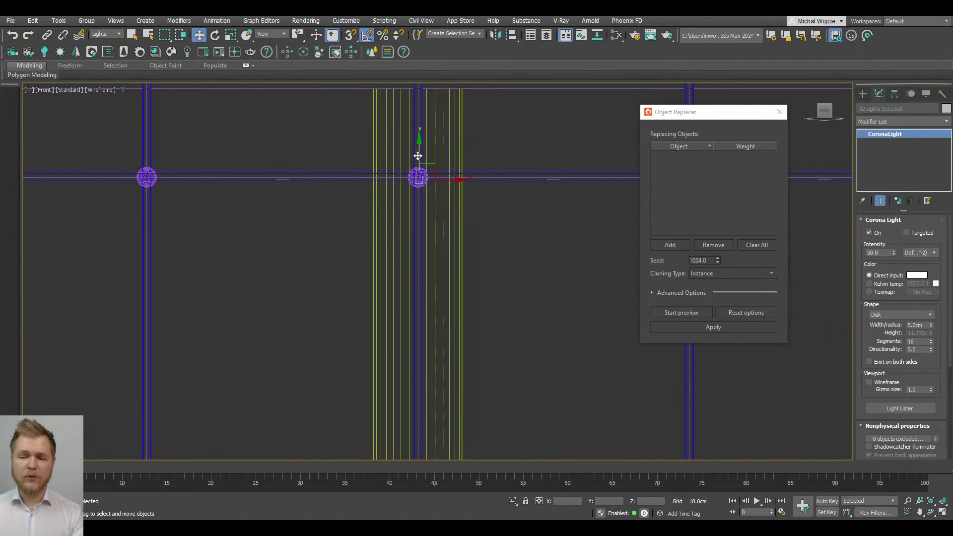
drag(418, 156, 420, 156)
scroll(402, 166, up, 3)
scroll(368, 192, down, 6)
key(F3)
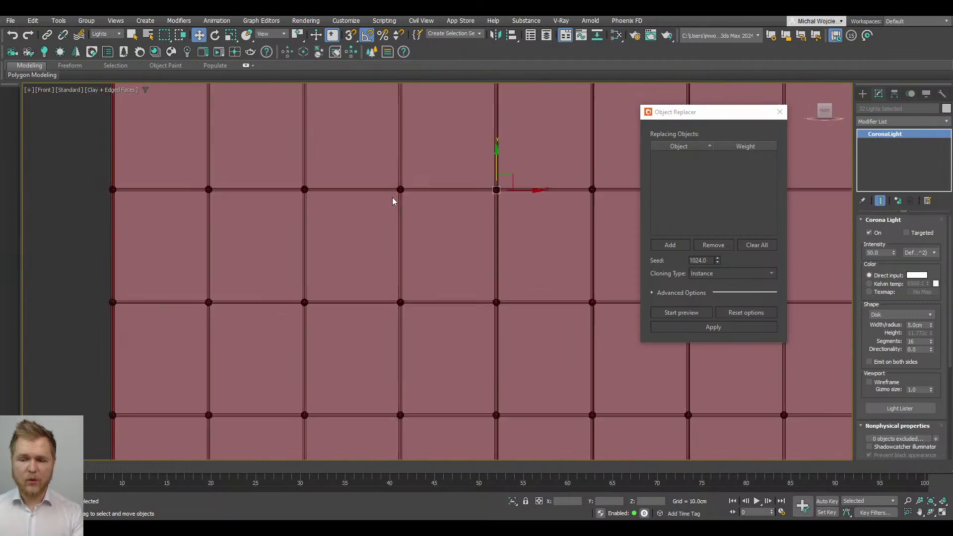
Step: Inspect the disk lights around the frame's corner in an angled wireframe view to check their position between the beams
mouse_move(392, 198)
alt+middle_down()
mouse_move(375, 214)
mouse_move(382, 204)
alt+middle_up()
key(F3)
scroll(383, 204, down, 5)
scroll(193, 201, up, 6)
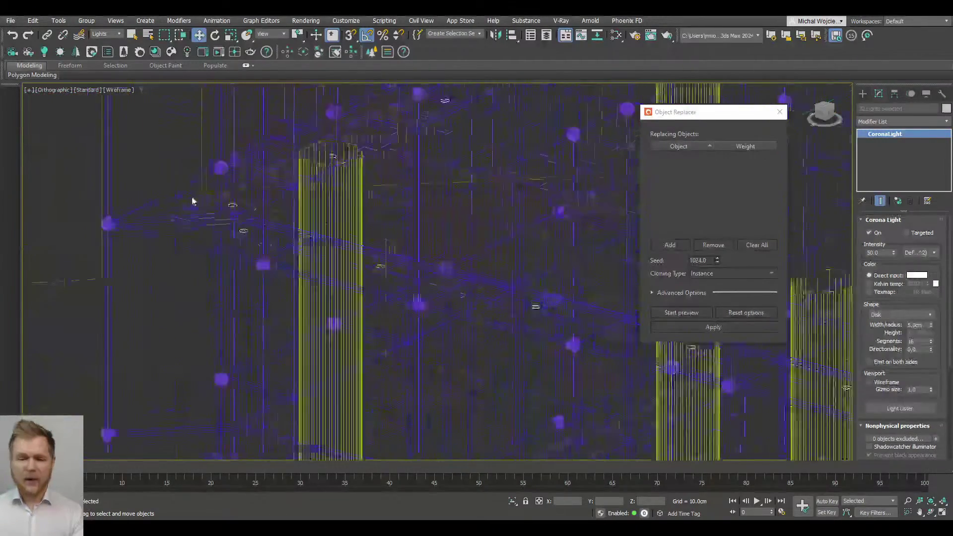
scroll(193, 201, up, 5)
scroll(267, 214, down, 3)
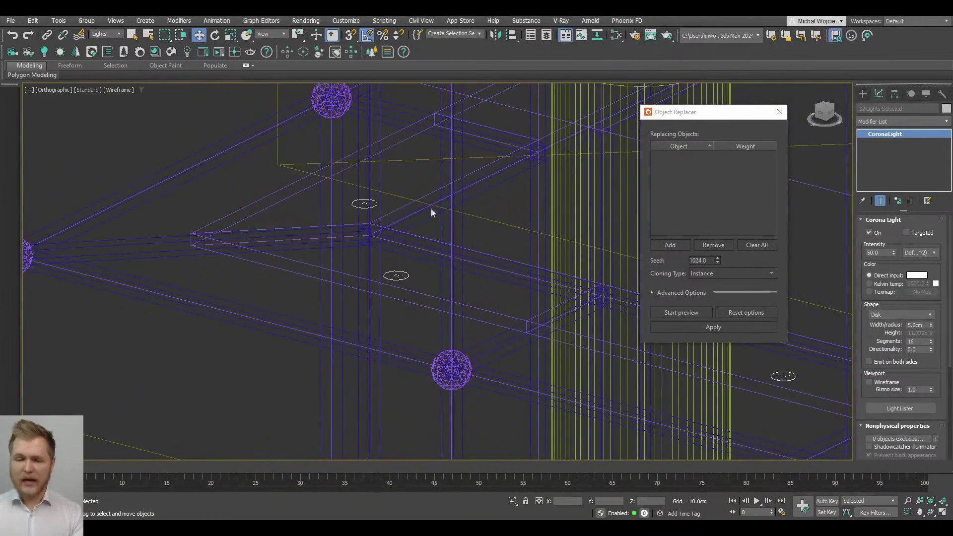
scroll(350, 221, down, 6)
scroll(403, 231, up, 2)
key(f)
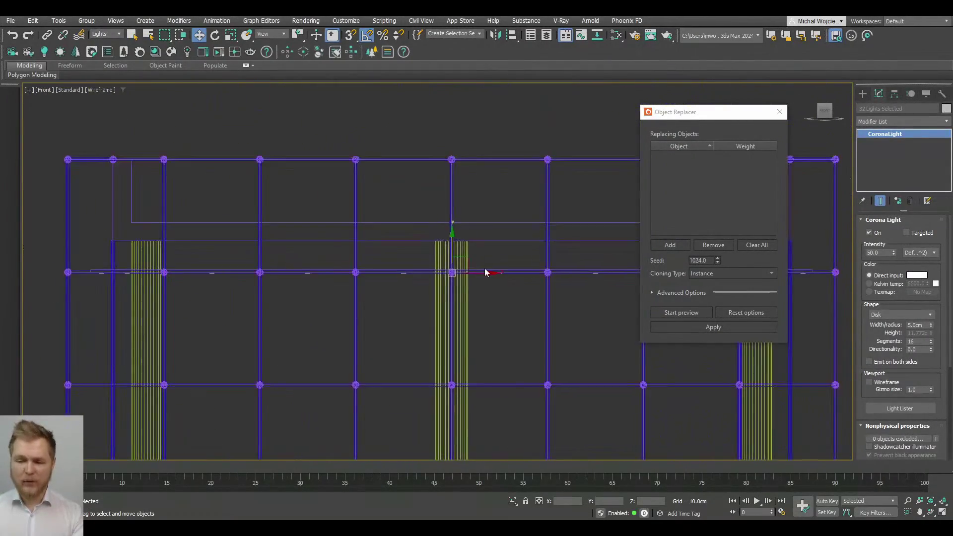
Step: Copy the selected ring of lights down to the next floor level, two grid rows below, and check its height against the beam
scroll(380, 162, up, 2)
scroll(378, 160, down, 2)
middle_drag(389, 180, 390, 142)
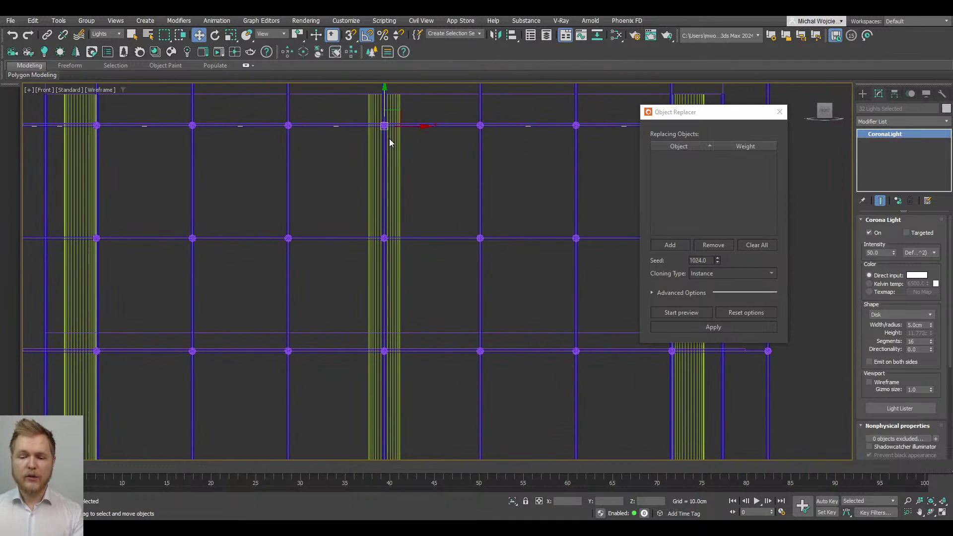
click(393, 336)
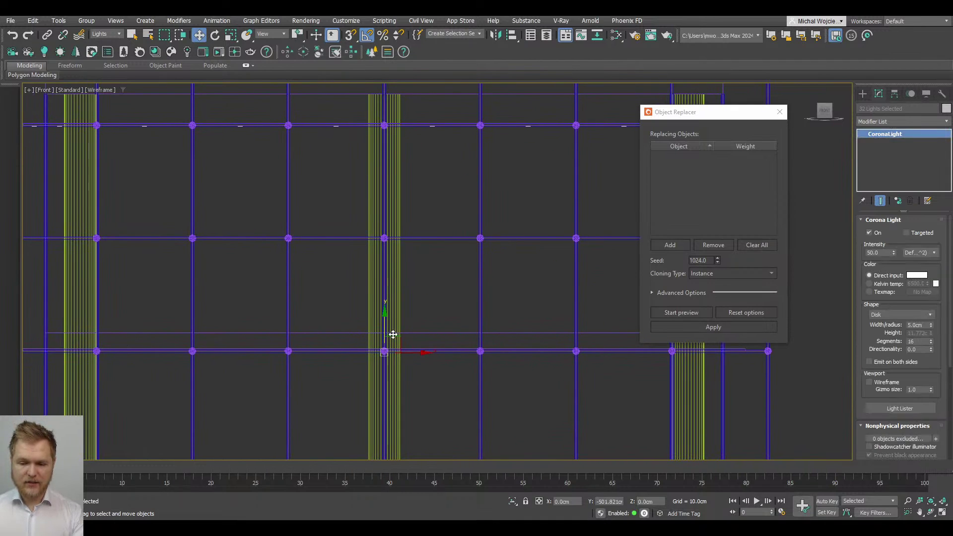
key(ctrl+v)
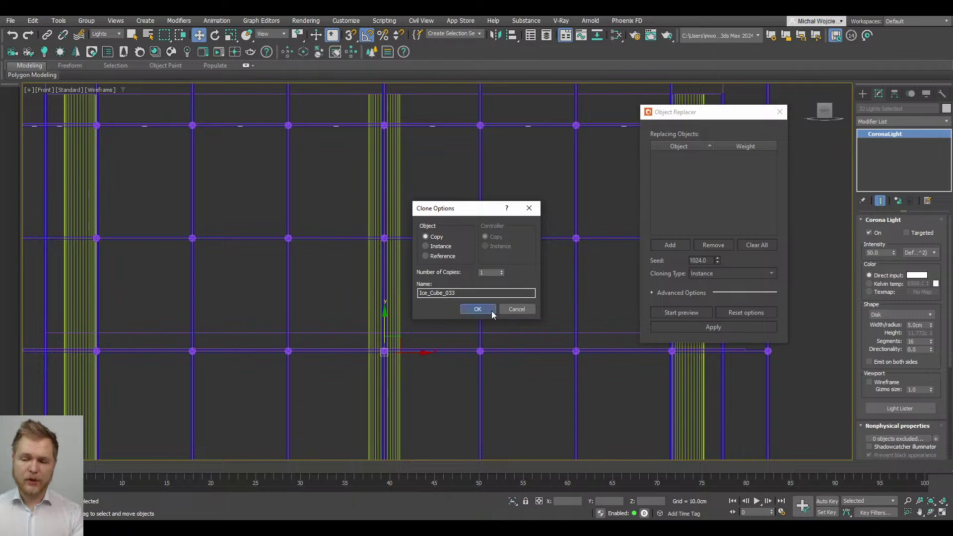
click(477, 310)
scroll(298, 208, up, 6)
scroll(208, 158, up, 2)
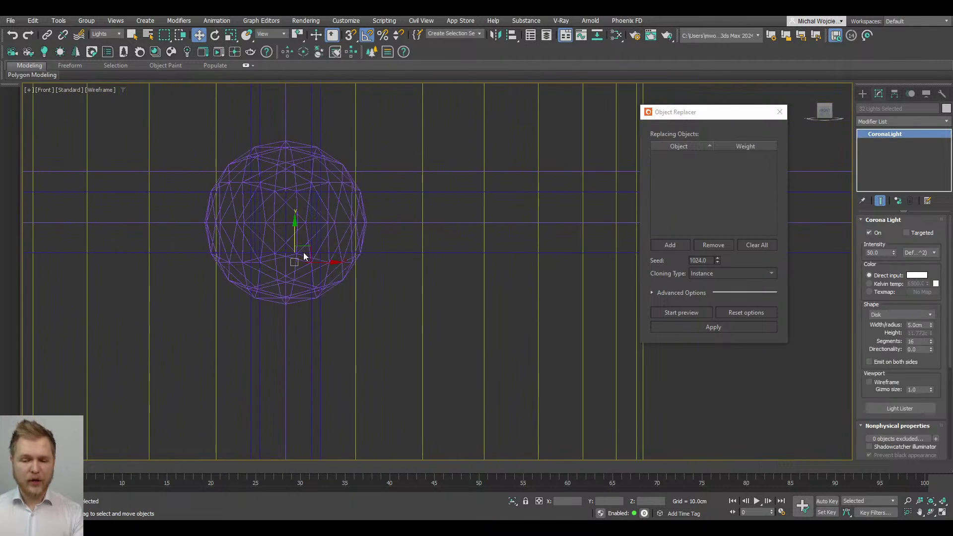
scroll(303, 218, down, 8)
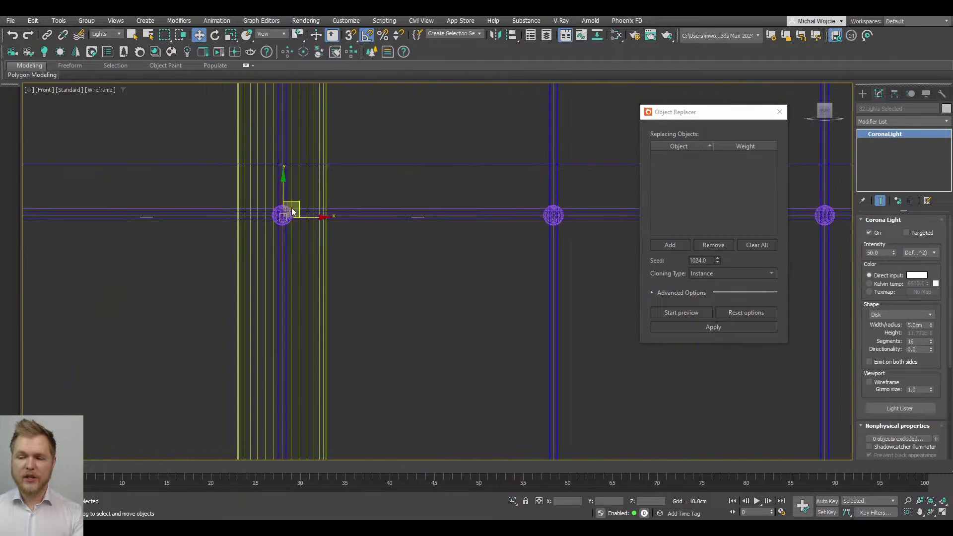
Step: Copy the lower ring of lights down another two grid rows to the following floor and check its height
scroll(312, 215, down, 6)
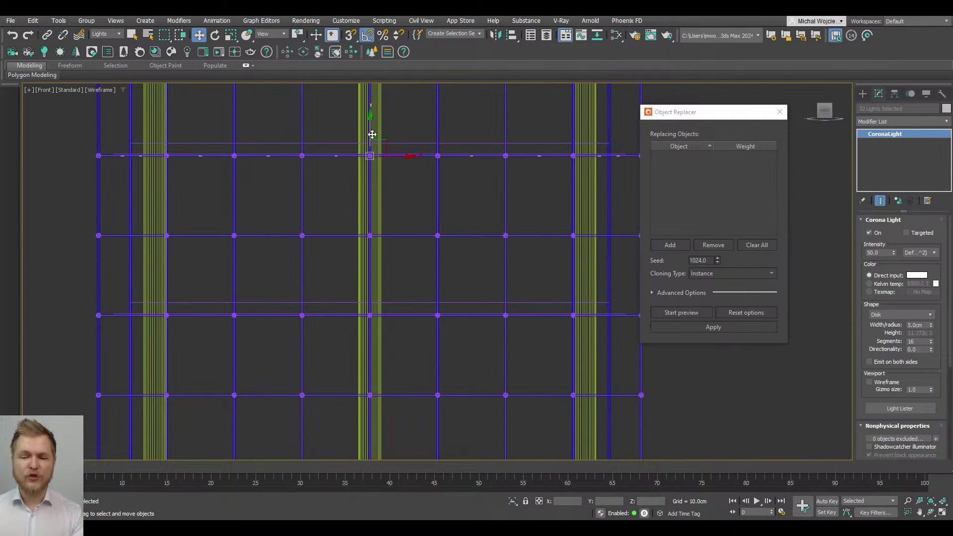
drag(369, 128, 371, 288)
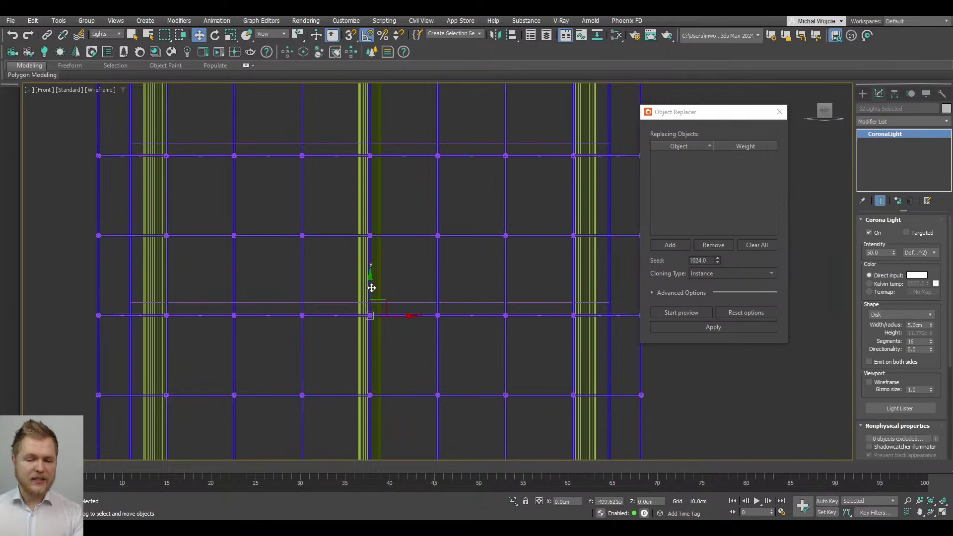
key(Return)
scroll(362, 304, up, 5)
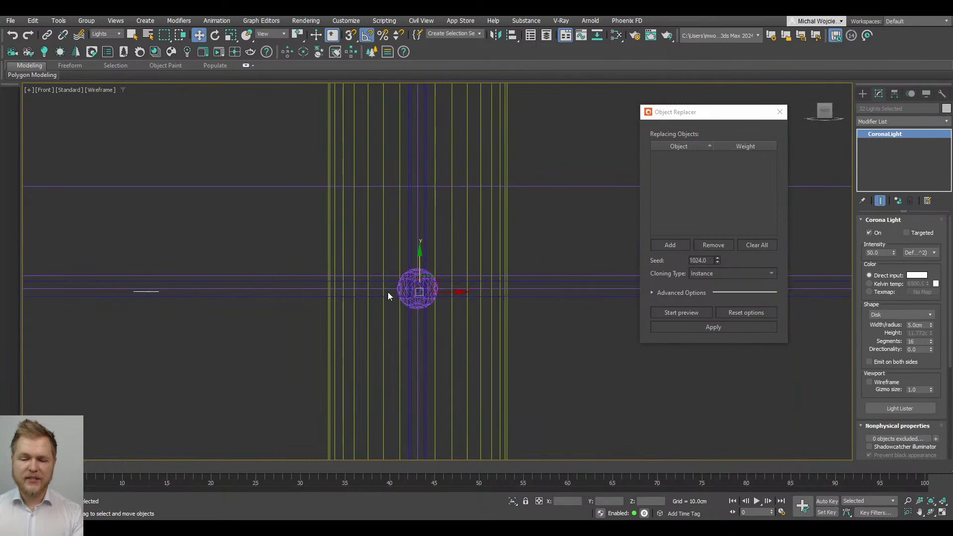
Step: Show the whole building in an angled shaded view and close the Object Replacer
scroll(407, 288, down, 5)
mouse_move(407, 287)
alt+middle_down()
mouse_move(423, 300)
mouse_move(449, 290)
alt+middle_up()
key(F3)
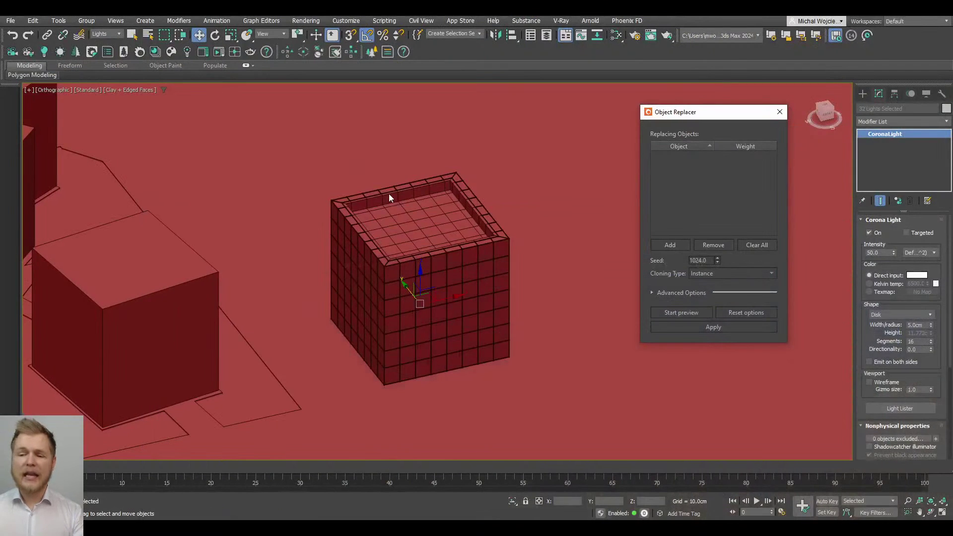
scroll(389, 198, down, 3)
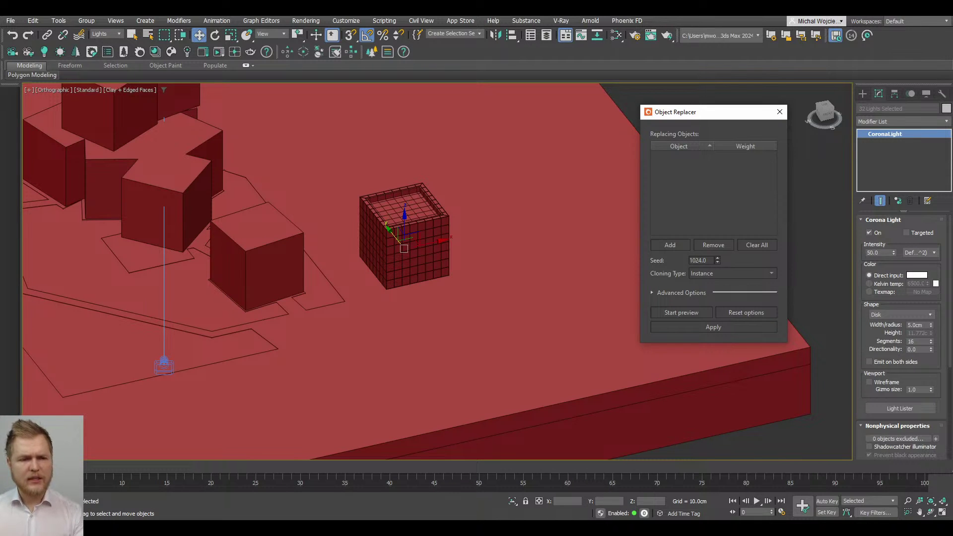
click(780, 112)
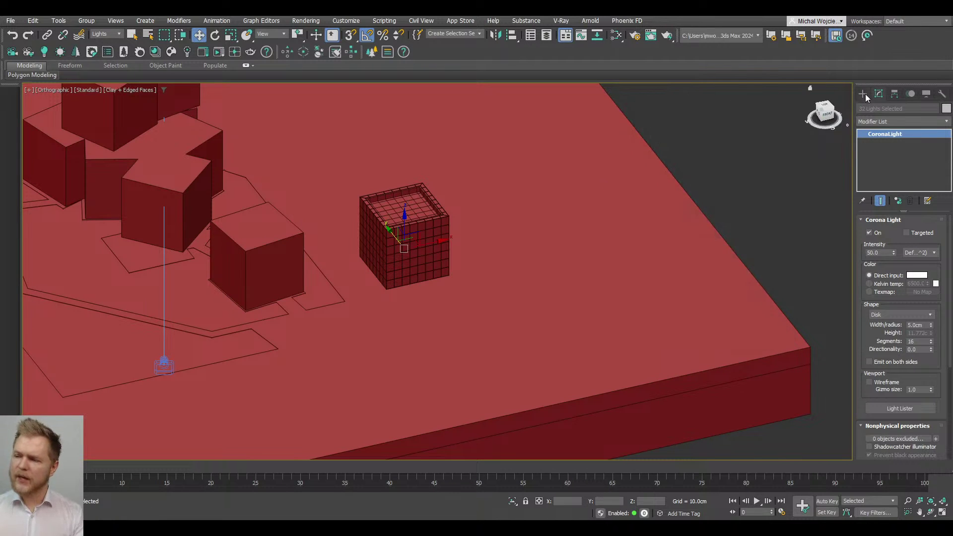
Step: Create a box about 2852 × 3076 × 3360 cm on the ground beside the gridded building, using AutoGrid
click(863, 94)
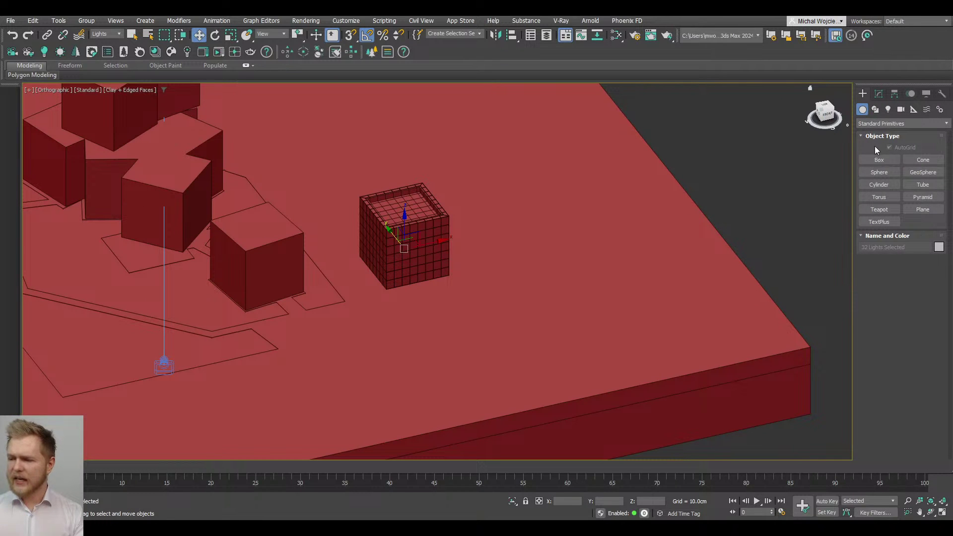
click(887, 162)
drag(585, 242, 517, 324)
click(550, 208)
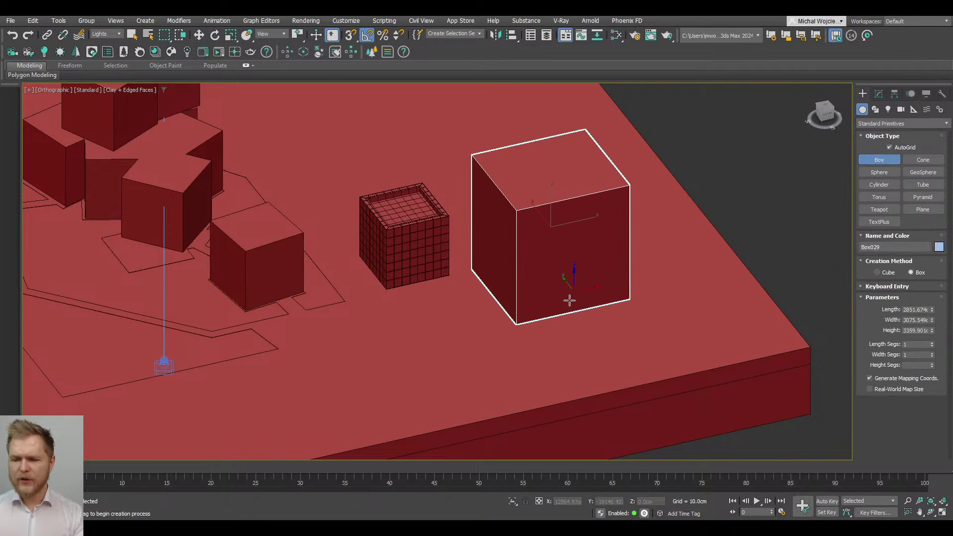
right_click(569, 298)
scroll(583, 219, up, 4)
middle_drag(584, 223, 517, 237)
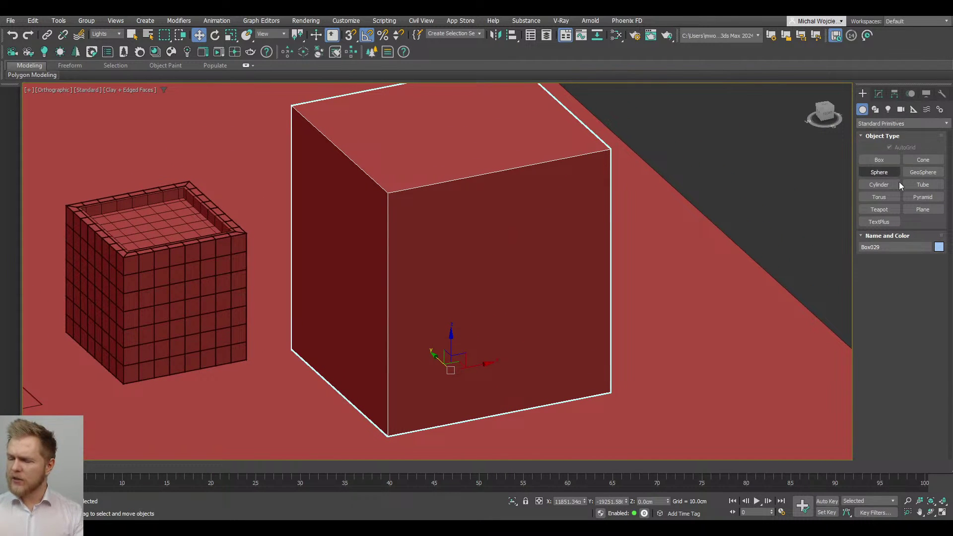
Step: Try to draw a closed irregular line shape on the front face of the new box with AutoGrid
click(875, 109)
click(879, 172)
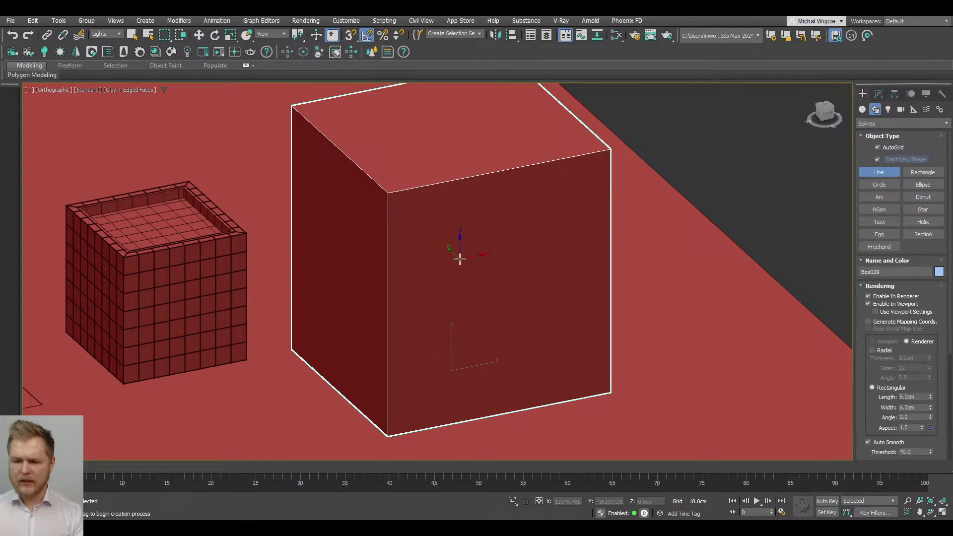
click(459, 258)
click(510, 219)
click(536, 270)
click(493, 281)
click(495, 322)
click(454, 319)
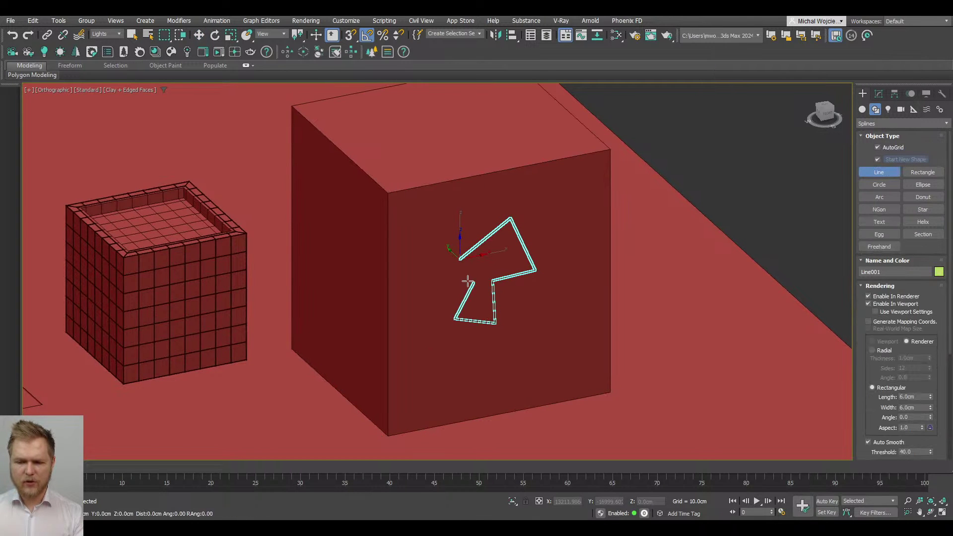
click(459, 258)
click(470, 274)
key(w)
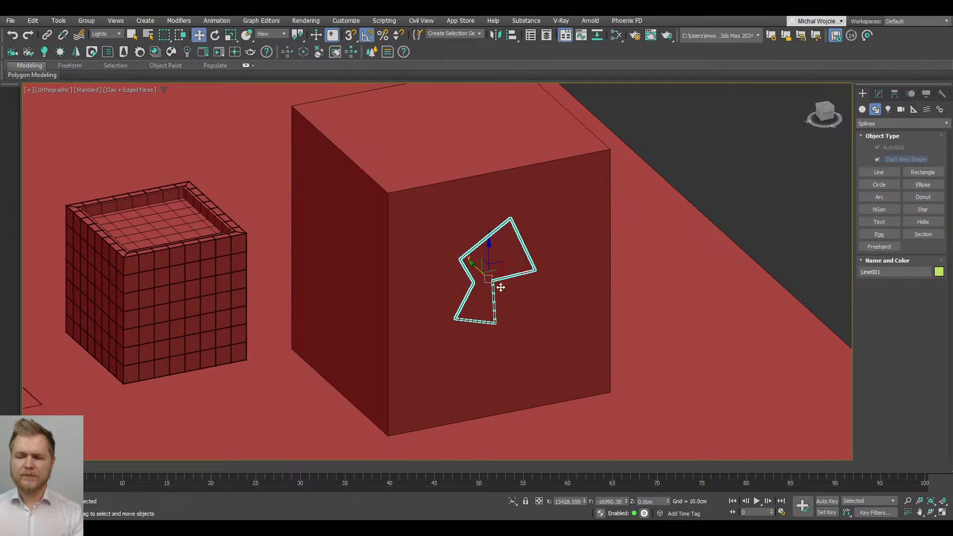
Step: Check the line shape's placement from another angle and delete it
alt+middle_drag(500, 285, 593, 326)
middle_drag(594, 326, 579, 292)
key(Delete)
alt+middle_drag(417, 248, 511, 245)
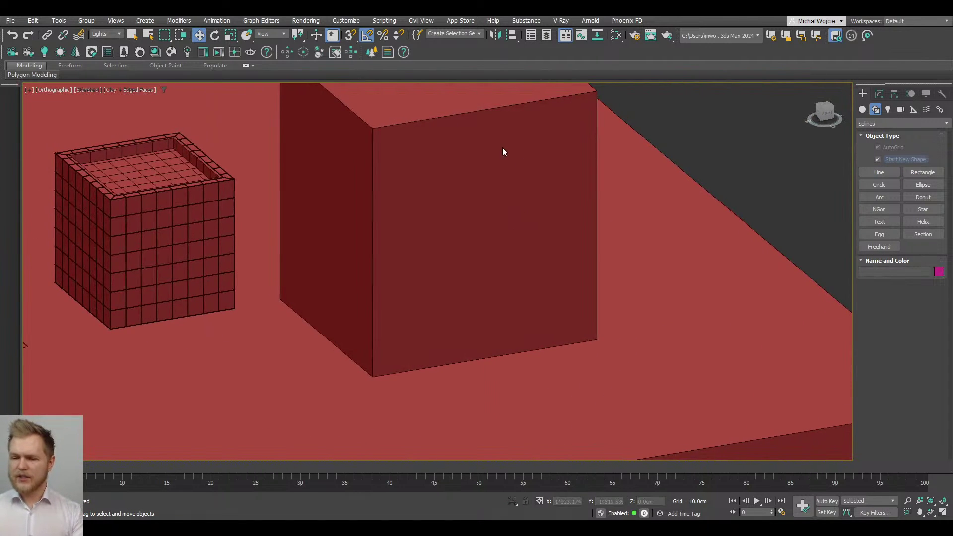
Step: Set the selection filter to All and draw a closed five-sided line on the box's front face with AutoGrid
click(112, 34)
click(105, 41)
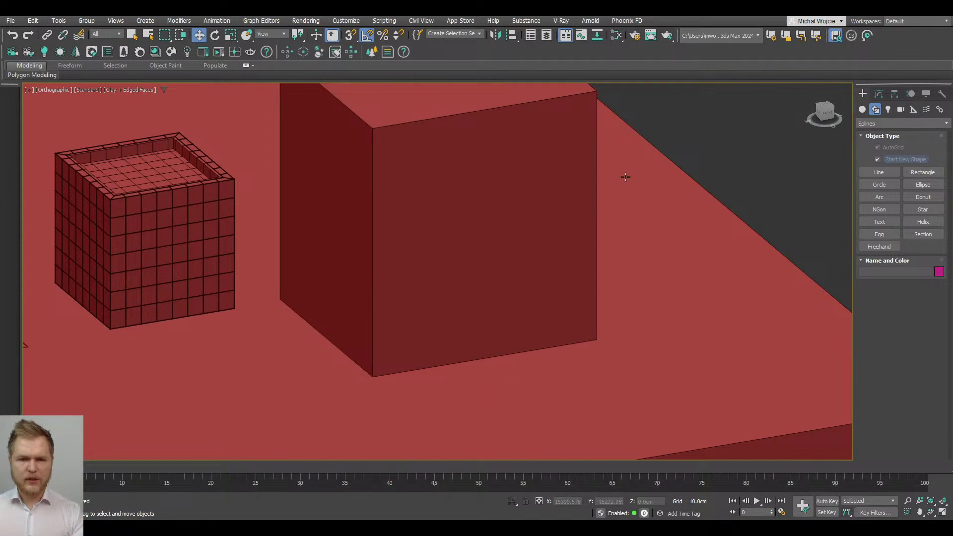
click(878, 172)
click(417, 220)
click(461, 159)
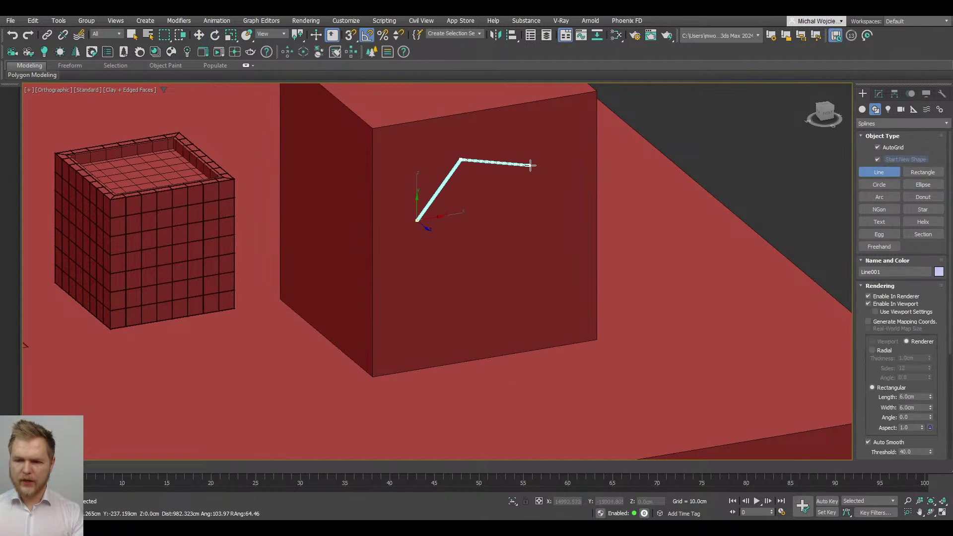
click(533, 165)
click(539, 243)
click(442, 270)
click(416, 221)
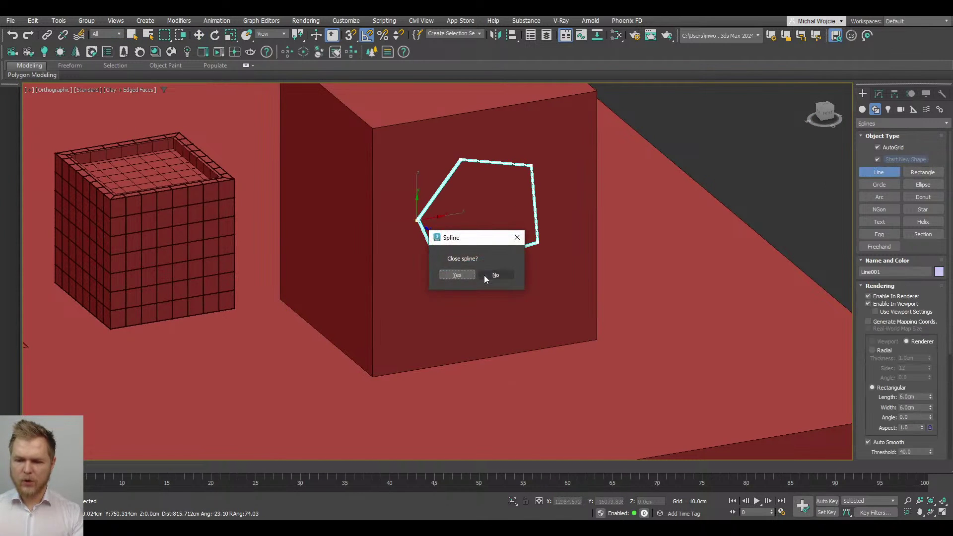
click(476, 276)
alt+middle_drag(488, 242, 457, 205)
key(w)
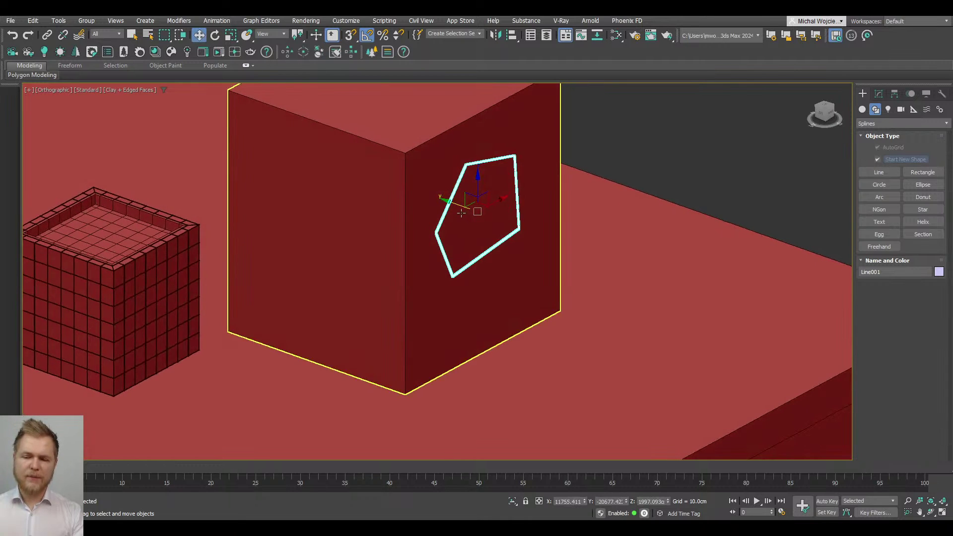
Step: Disable Enable In Renderer and Enable In Viewport for the five-sided line
drag(562, 229, 543, 225)
key(F3)
click(879, 93)
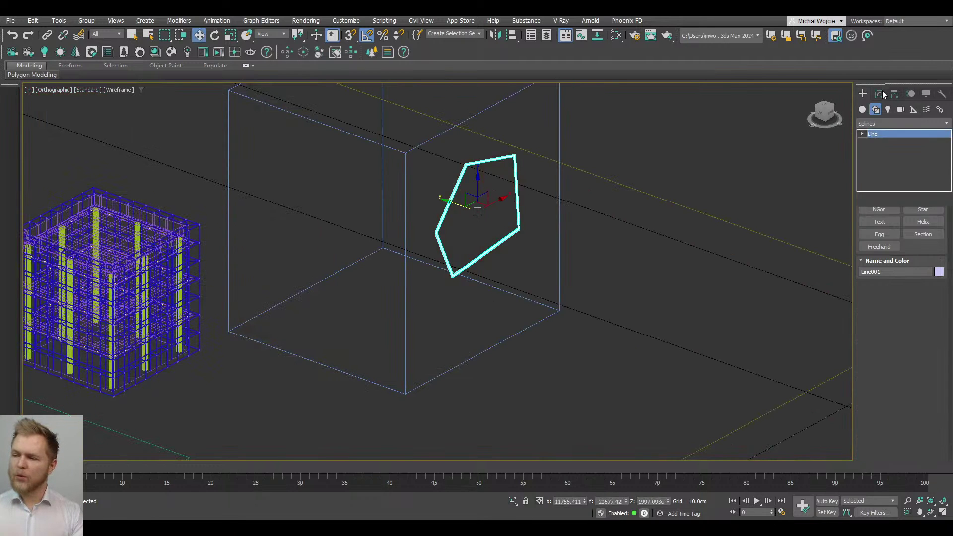
click(882, 231)
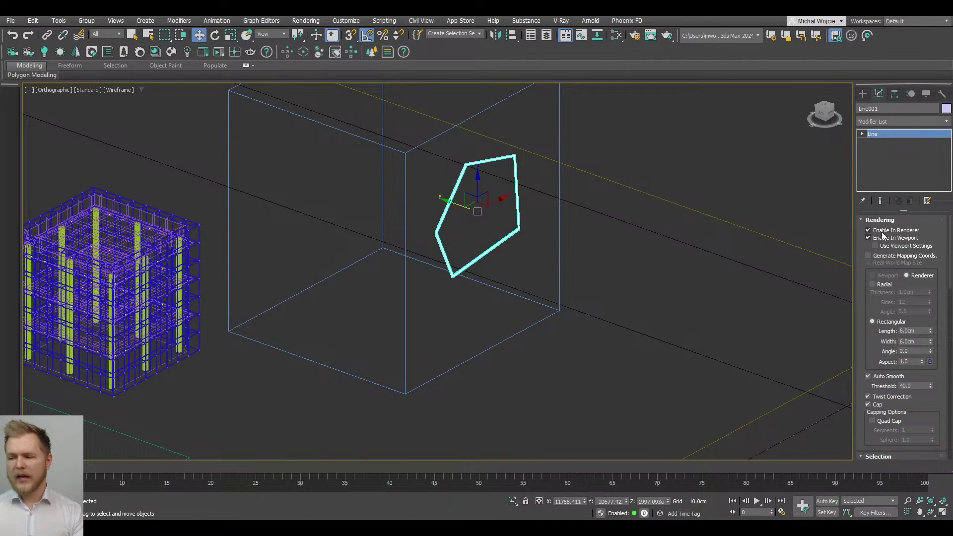
click(882, 238)
key(F3)
Step: Move the five-sided line about 488 cm along Y, away from the box's front face
drag(477, 204, 496, 215)
scroll(496, 215, down, 2)
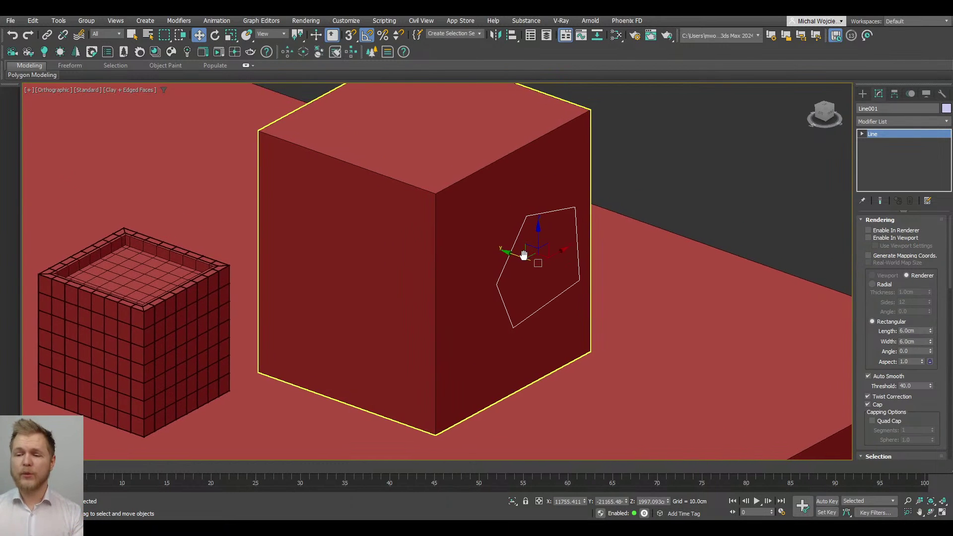
alt+middle_drag(524, 253, 477, 223)
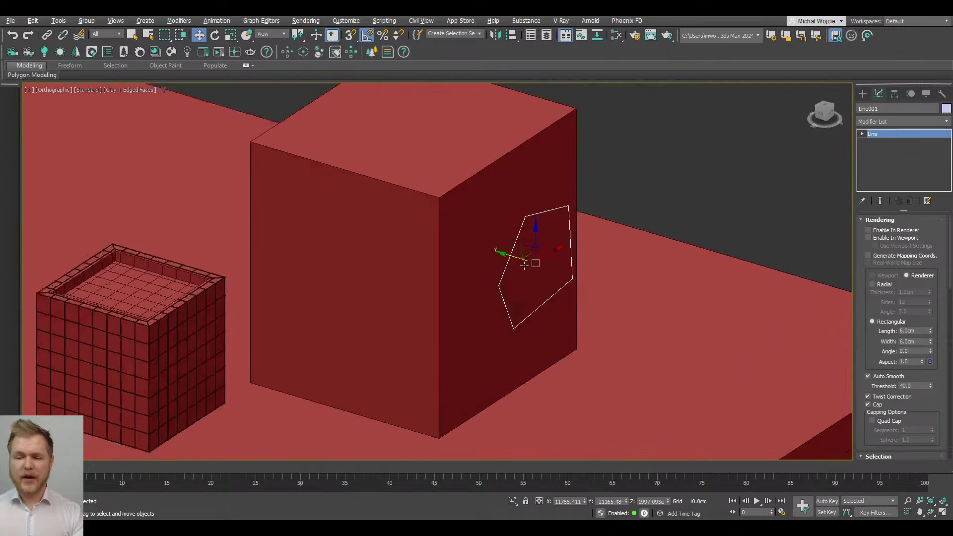
Step: Convert the closed five-sided line to an Editable Poly
right_click(558, 246)
mouse_move(640, 370)
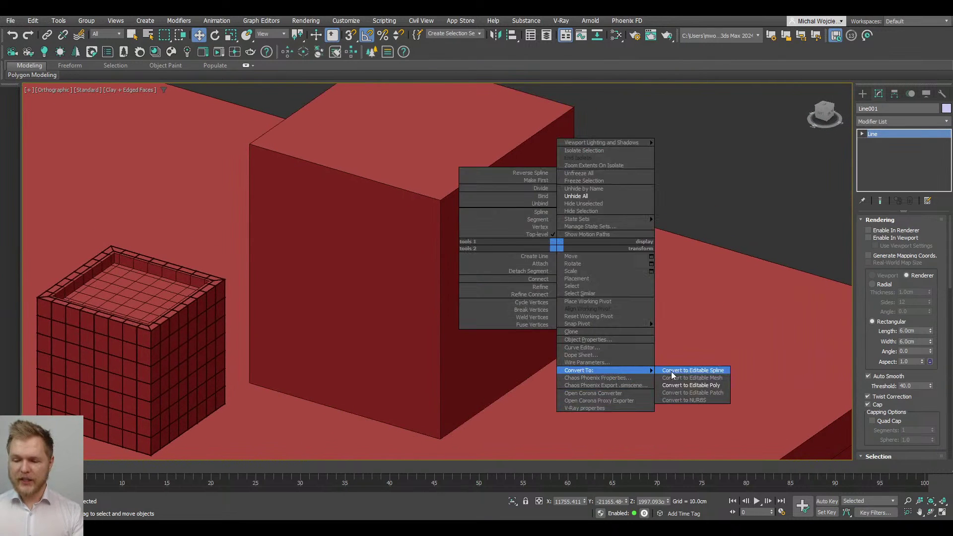
click(678, 386)
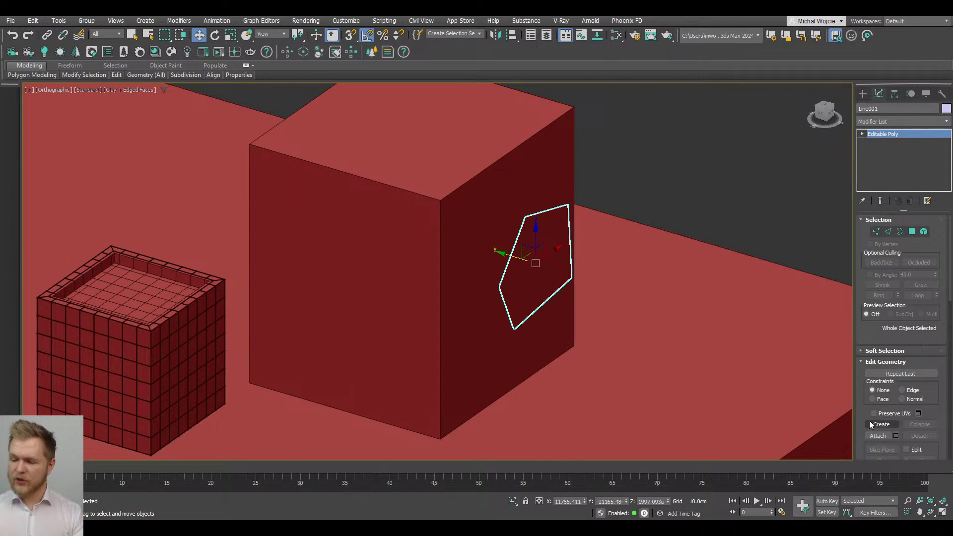
Step: Attach the large box to the converted five-sided shape and move the five-sided face in Polygon mode
click(877, 435)
alt+middle_drag(491, 200, 603, 231)
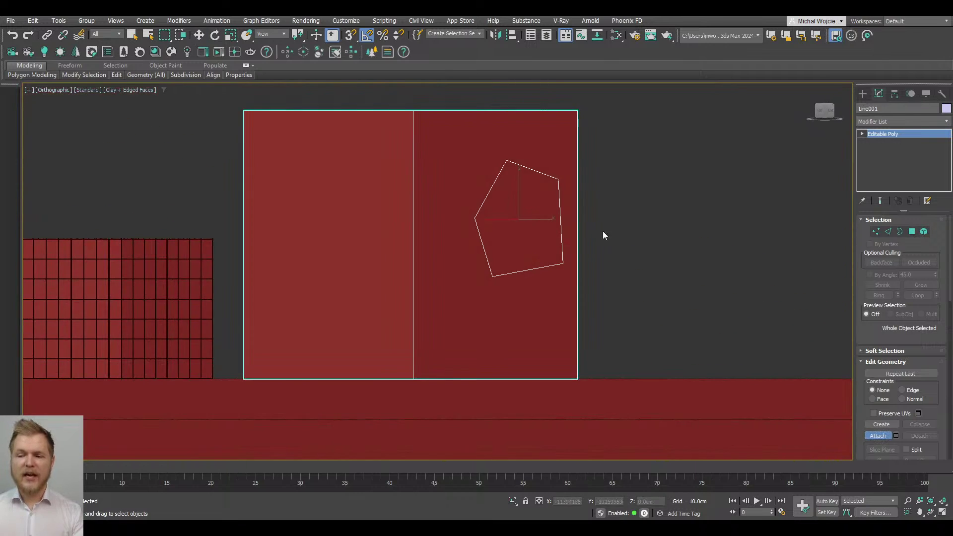
key(w)
key(4)
click(540, 208)
alt+middle_drag(540, 208, 495, 232)
drag(495, 232, 192, 164)
alt+middle_drag(192, 164, 922, 233)
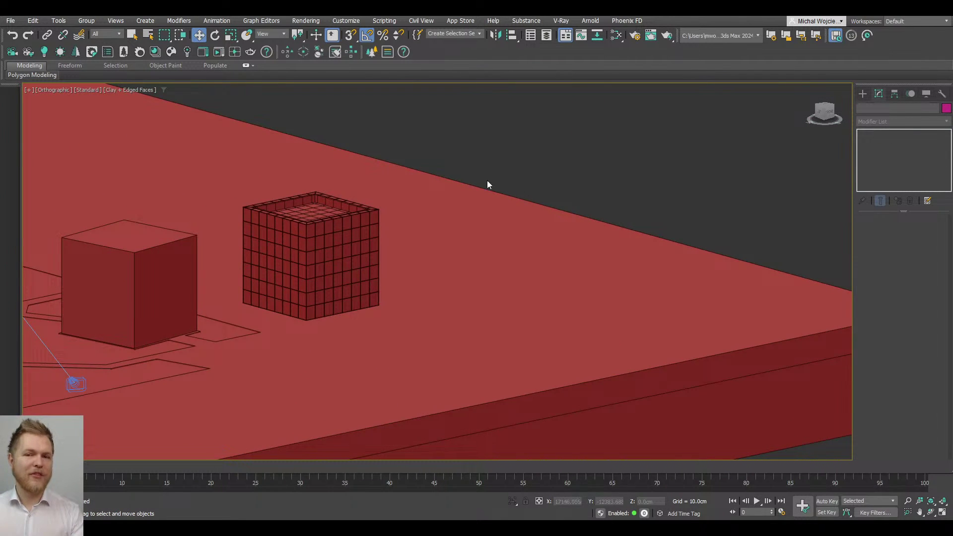
middle_drag(487, 183, 599, 241)
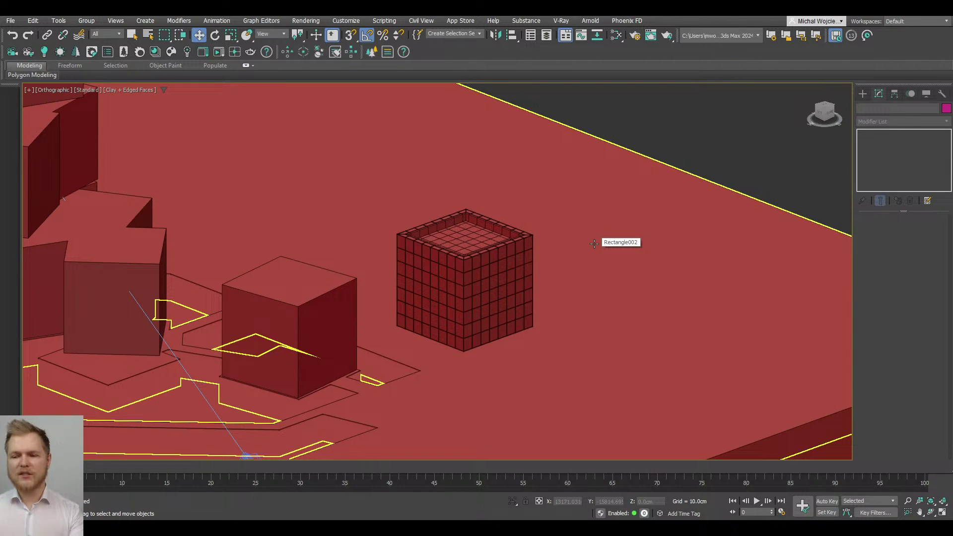
scroll(541, 271, down, 2)
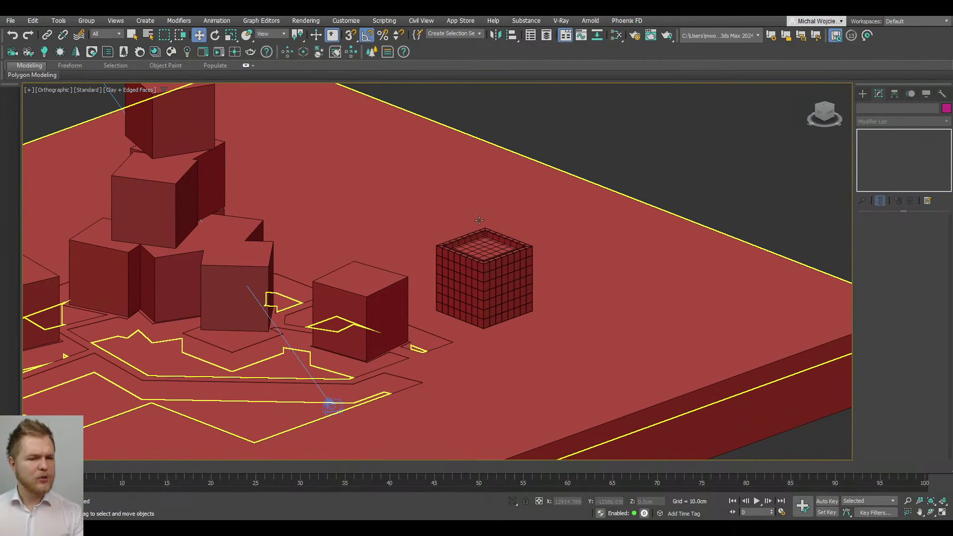
alt+middle_drag(479, 221, 324, 136)
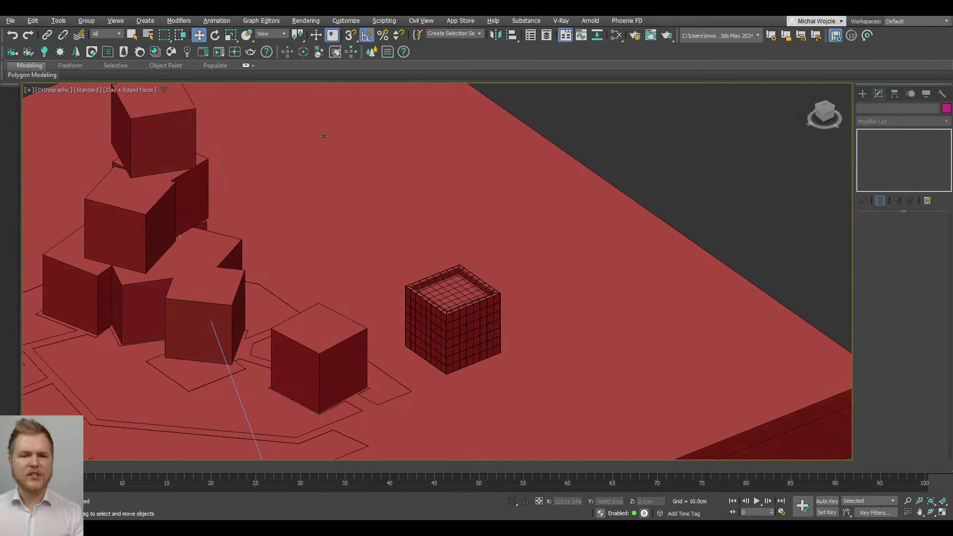
click(107, 34)
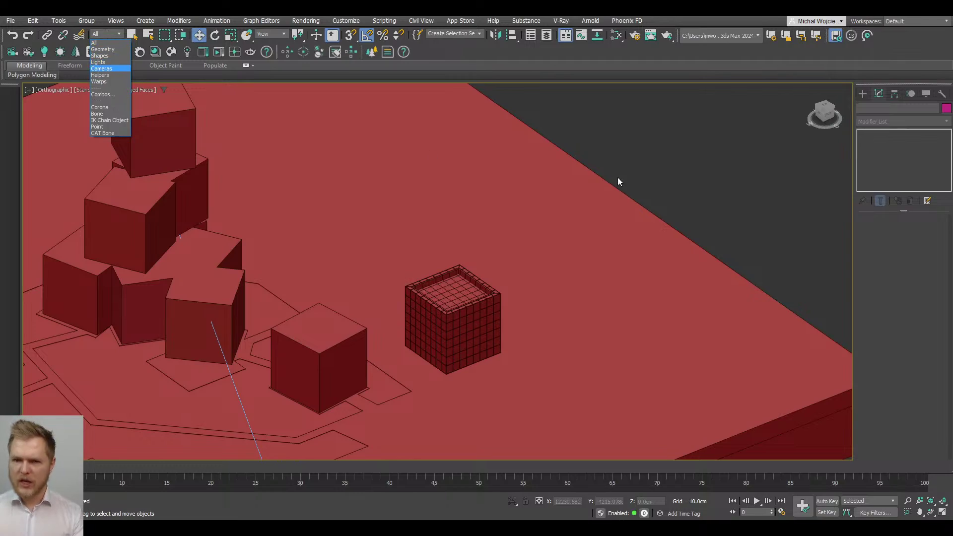
click(564, 249)
Step: Select every part of the lit building frame from above in wireframe and combine them into one group
key(F3)
key(z)
scroll(621, 254, up, 10)
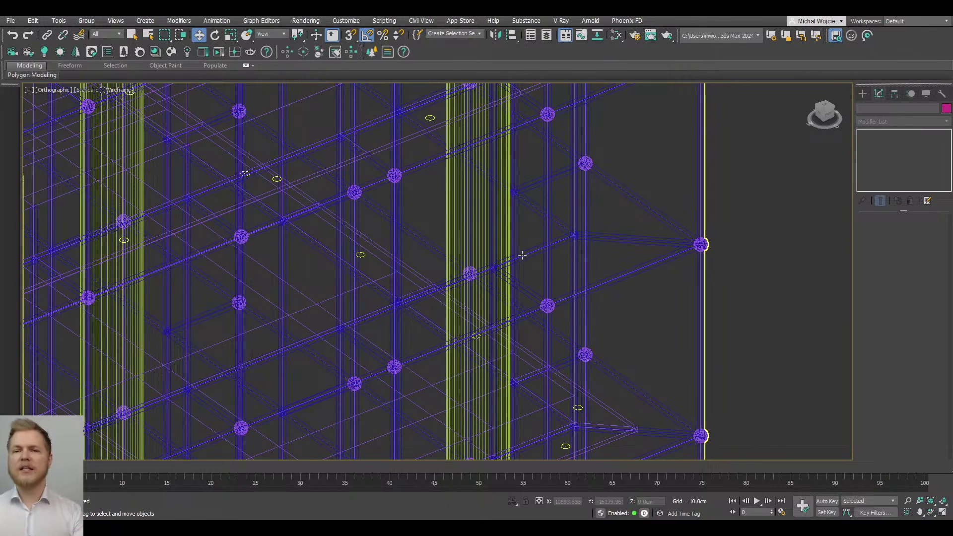
key(z)
mouse_move(511, 197)
alt+middle_down()
mouse_move(533, 198)
mouse_move(513, 189)
mouse_move(510, 201)
alt+middle_up()
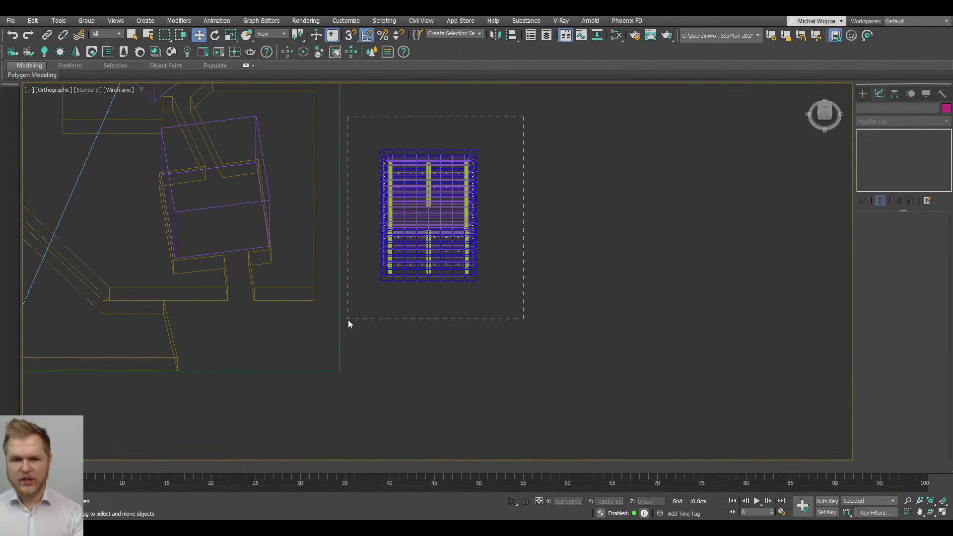
drag(349, 321, 350, 321)
alt+middle_drag(349, 261, 319, 191)
key(z)
key(F3)
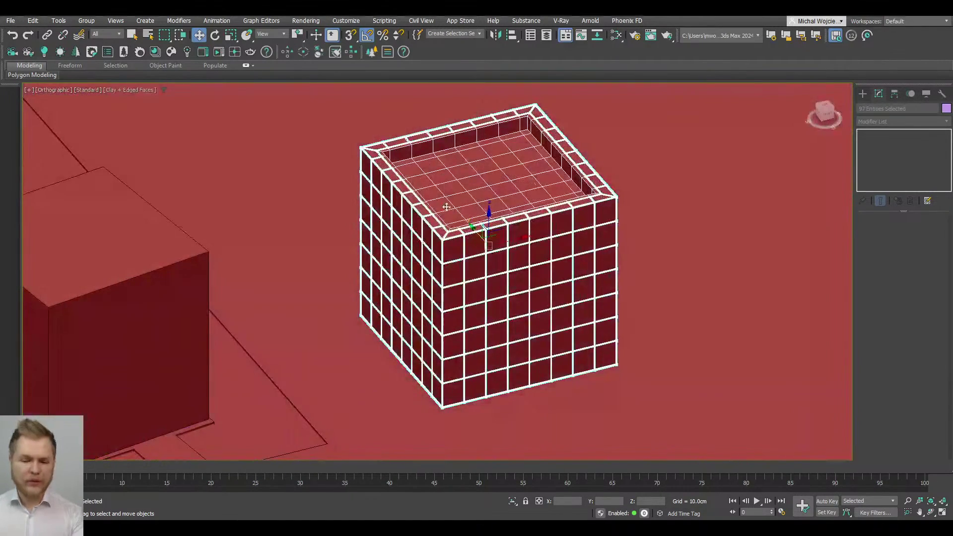
click(86, 21)
click(95, 37)
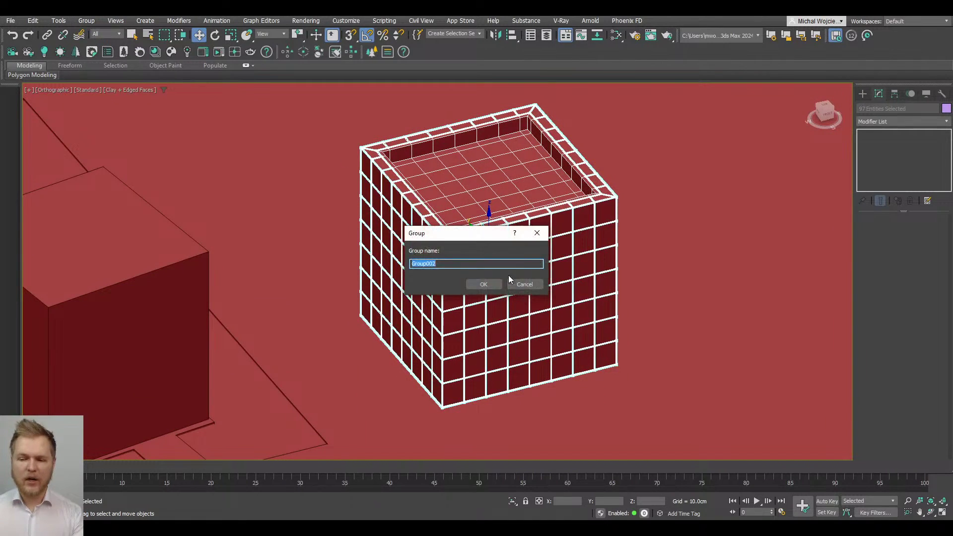
click(509, 276)
Step: Align the building group to the neighbouring plain box by pivot points in X and Y, matching orientation on all three axes
scroll(499, 297, down, 3)
scroll(588, 229, up, 2)
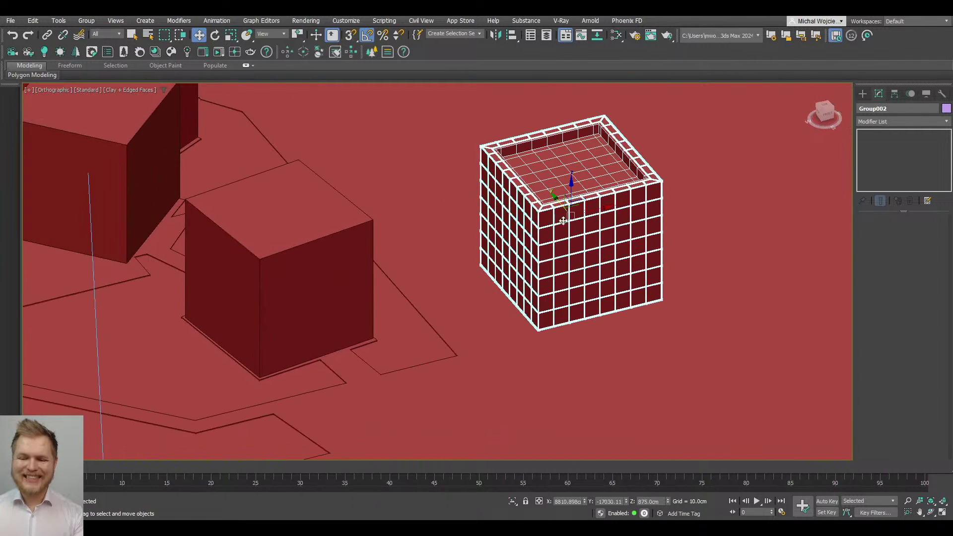
middle_drag(327, 238, 429, 237)
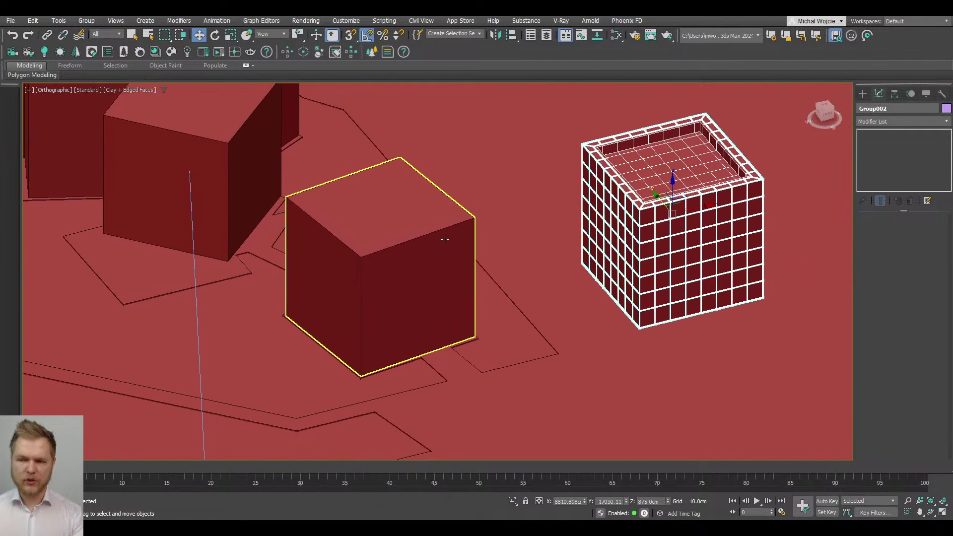
click(512, 39)
click(405, 257)
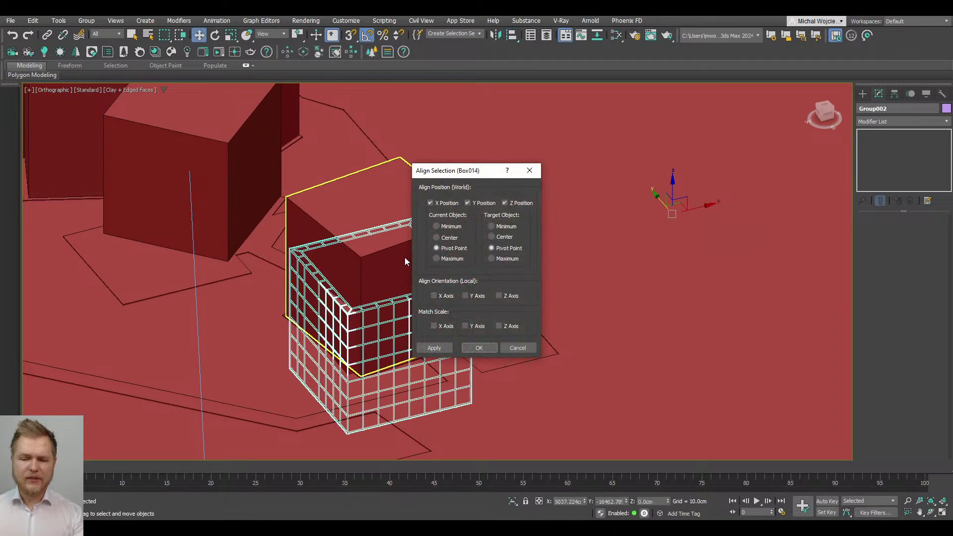
click(514, 204)
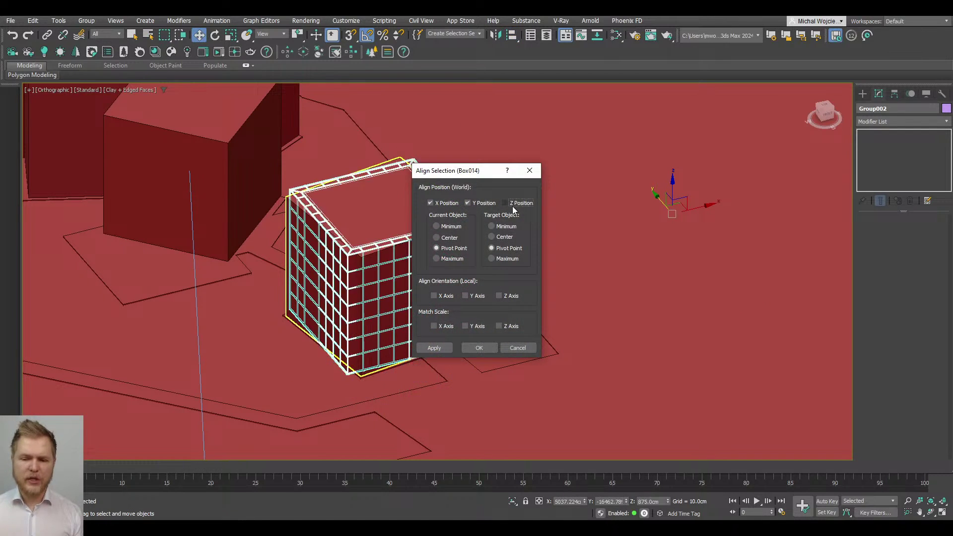
drag(456, 170, 601, 105)
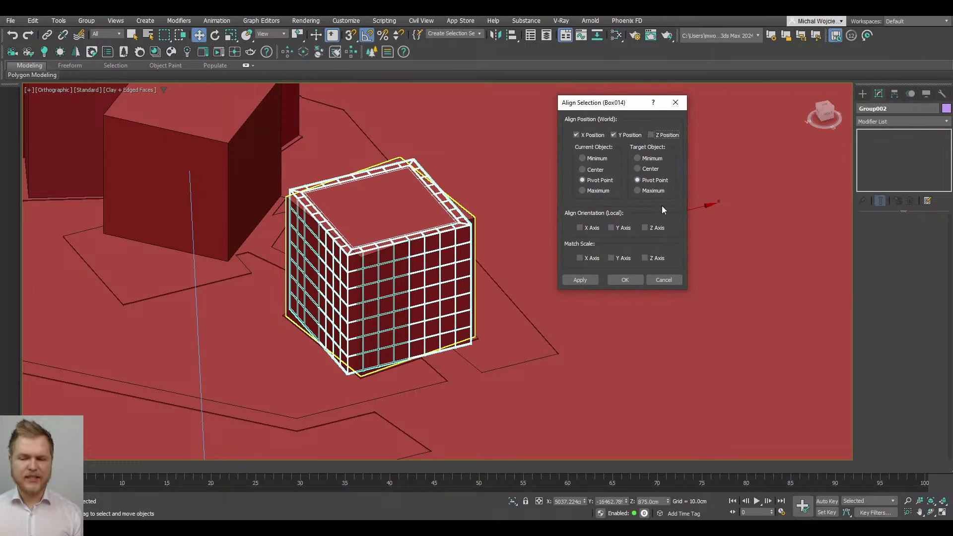
click(615, 227)
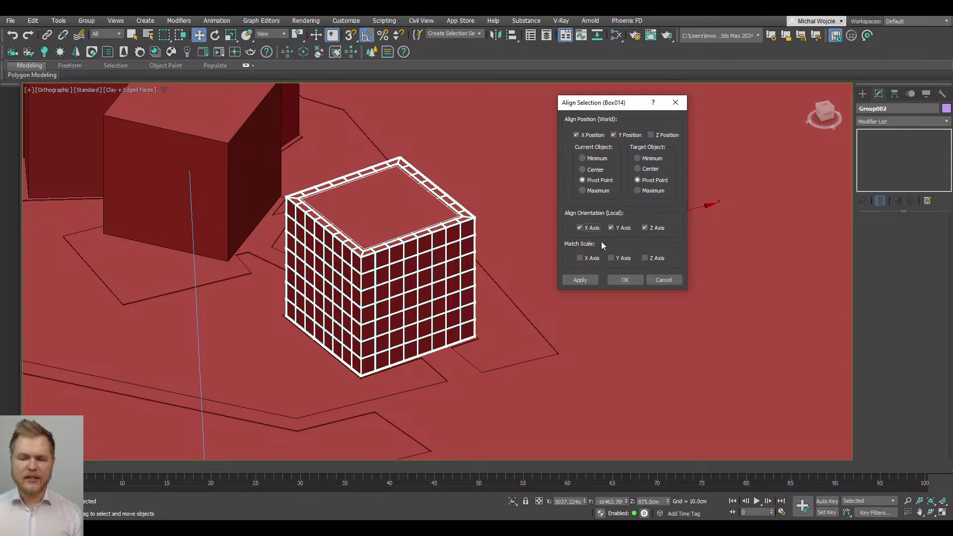
click(626, 280)
Step: Check the aligned building in wireframe and shaded display, ending in the Corona Camera002 view
key(F3)
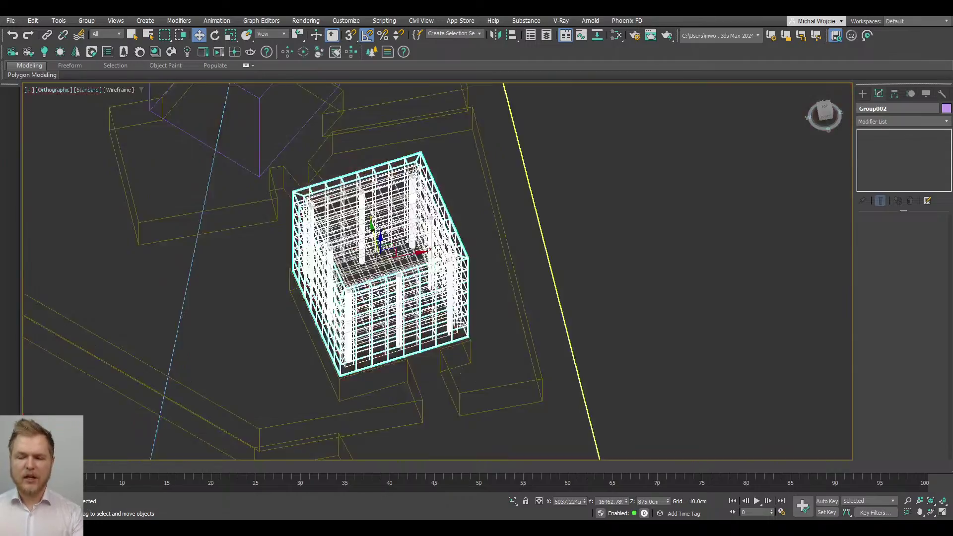
scroll(467, 307, up, 5)
alt+middle_drag(467, 307, 408, 332)
scroll(545, 248, down, 5)
key(F3)
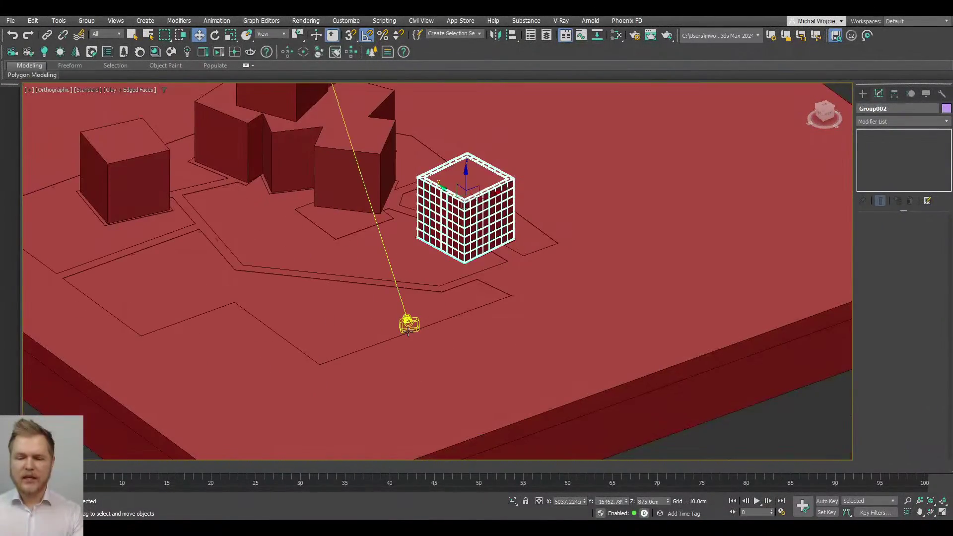
key(c)
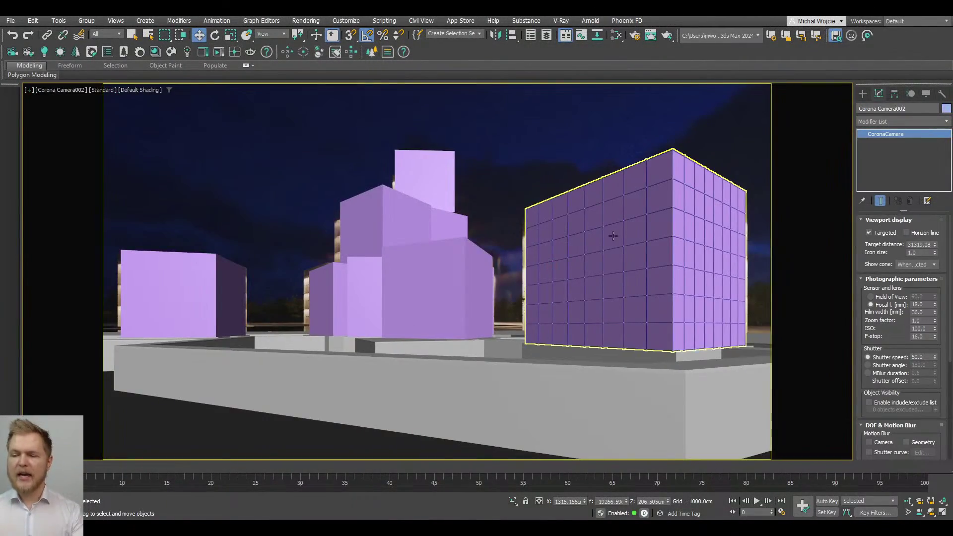
drag(627, 230, 638, 67)
right_click(638, 67)
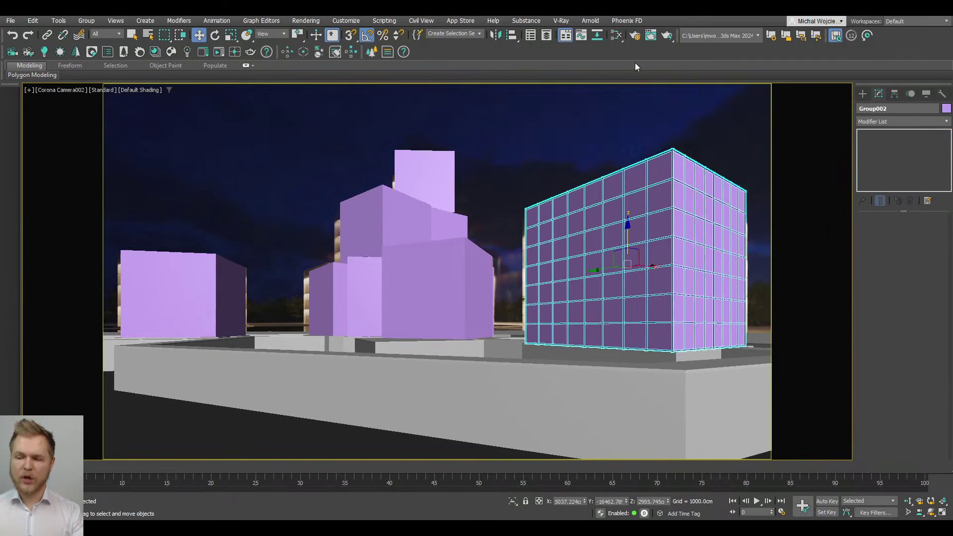
click(556, 282)
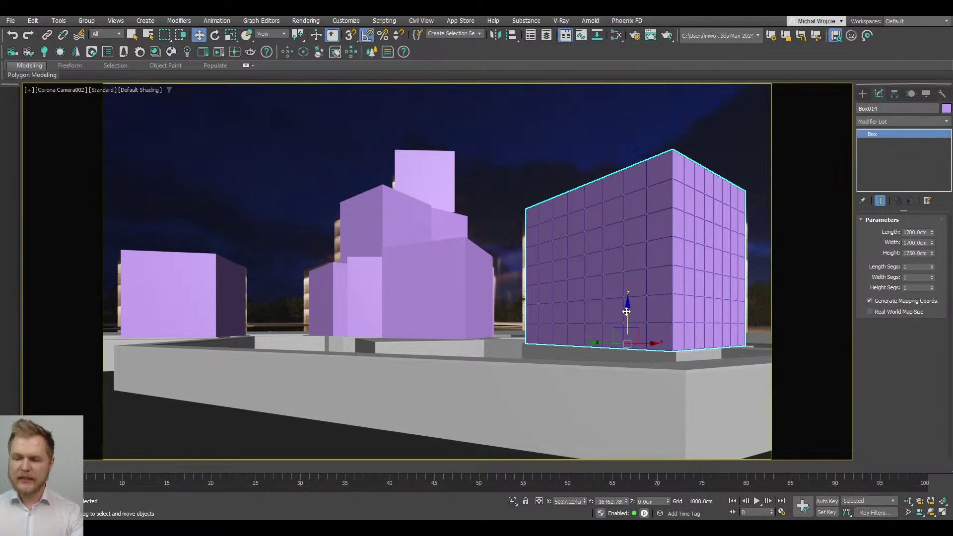
drag(629, 311, 638, 140)
right_click(637, 140)
click(626, 235)
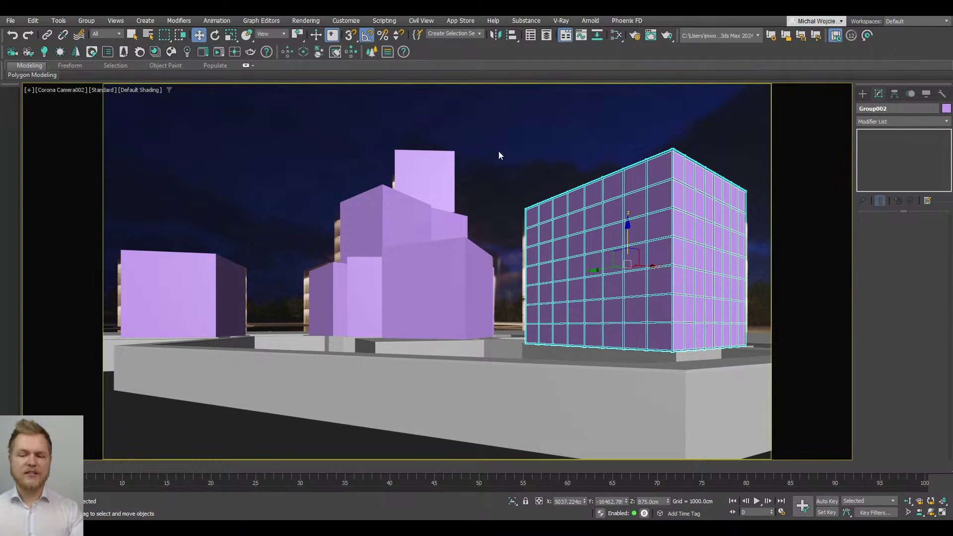
Step: Remove the CoronaFrontBack map from the Slate Material Editor and assign a new CoronaPhysicalMtl to the other building boxes
drag(163, 287, 164, 288)
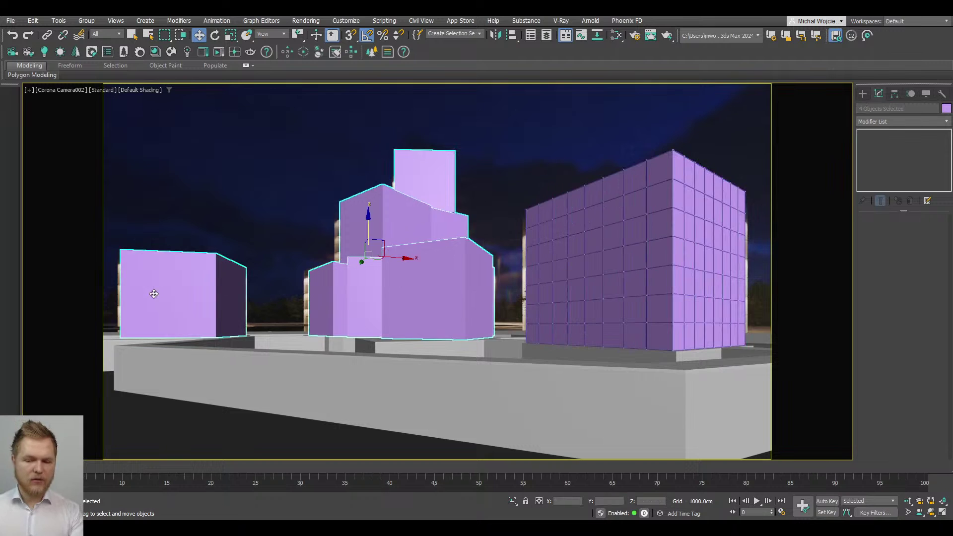
click(635, 39)
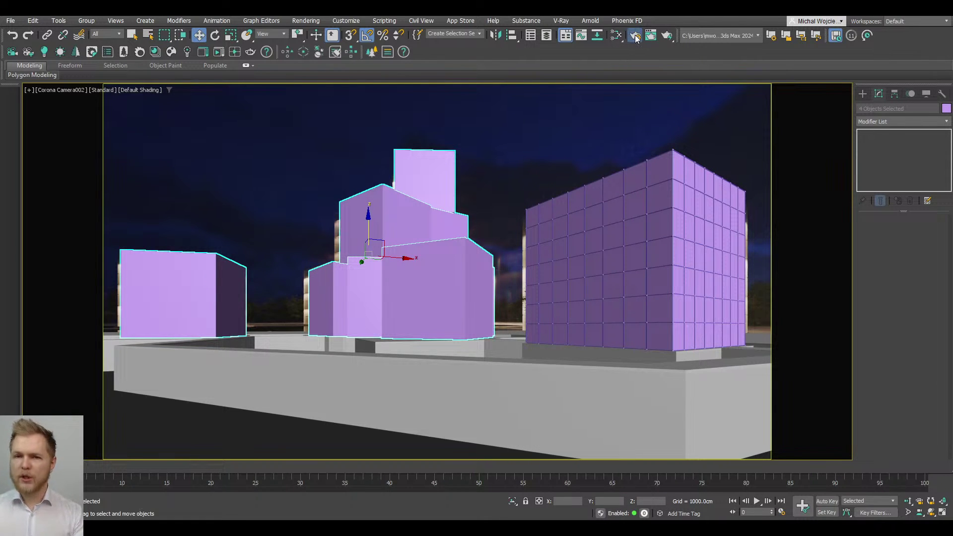
click(616, 35)
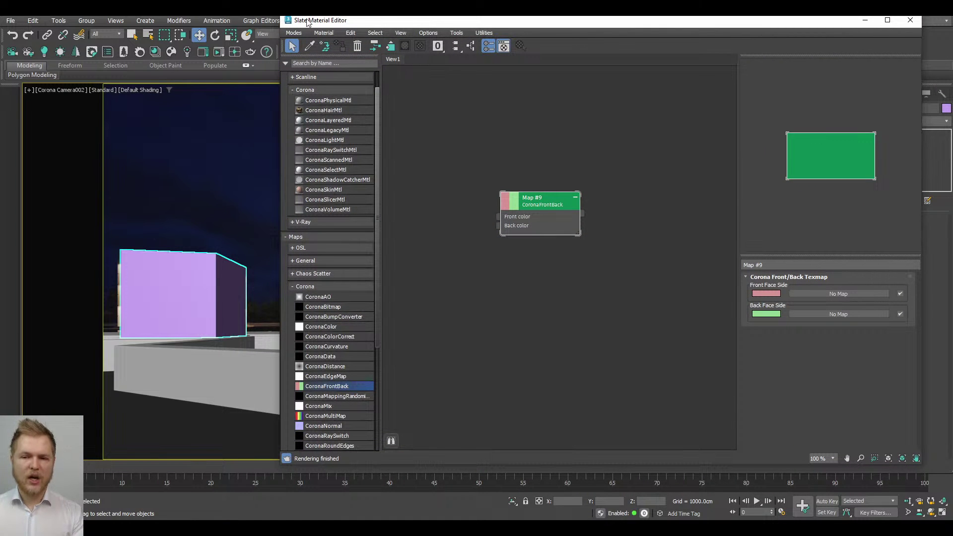
drag(435, 24, 246, 67)
key(Delete)
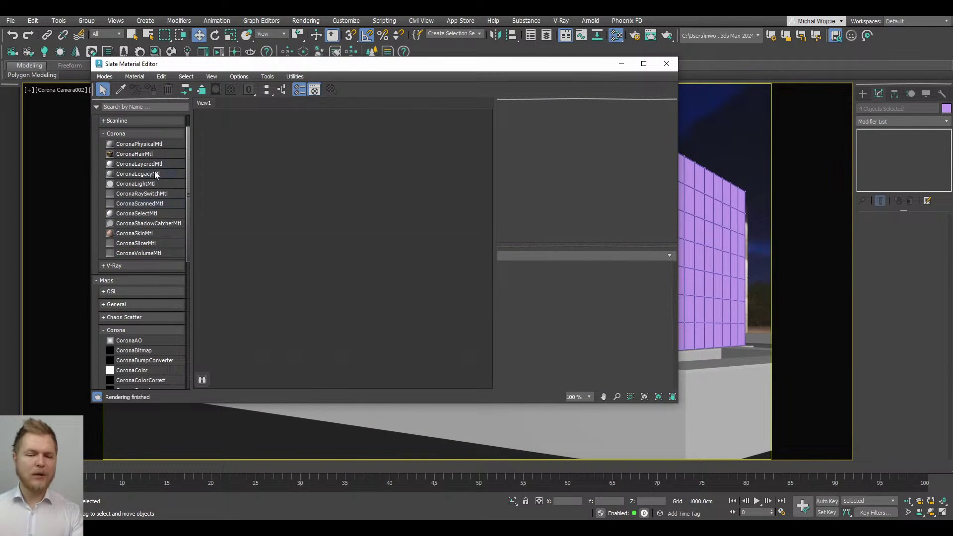
drag(146, 147, 366, 185)
double_click(378, 215)
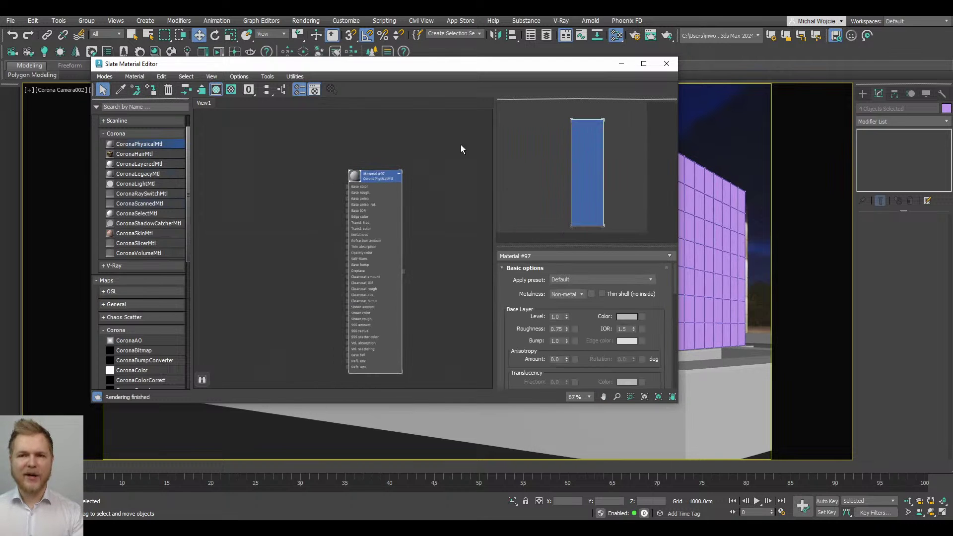
click(621, 64)
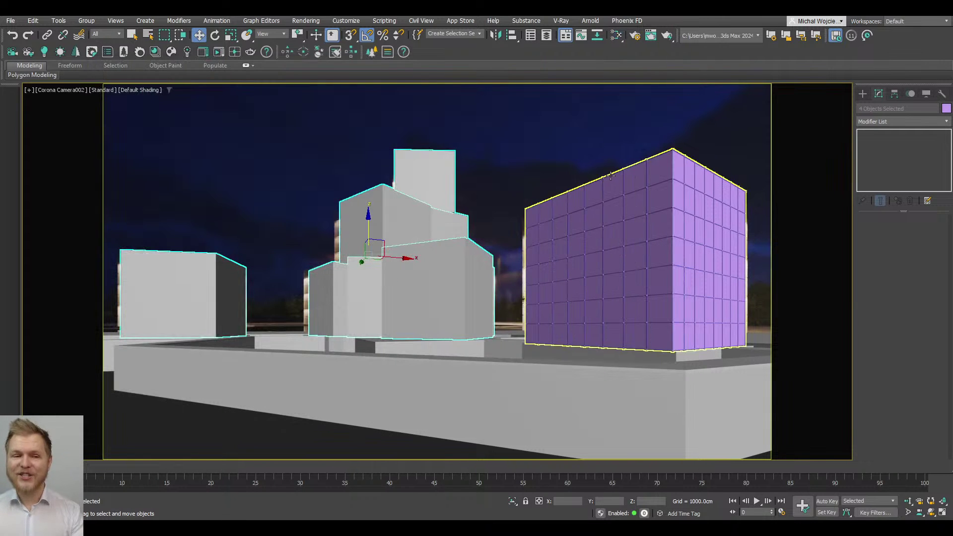
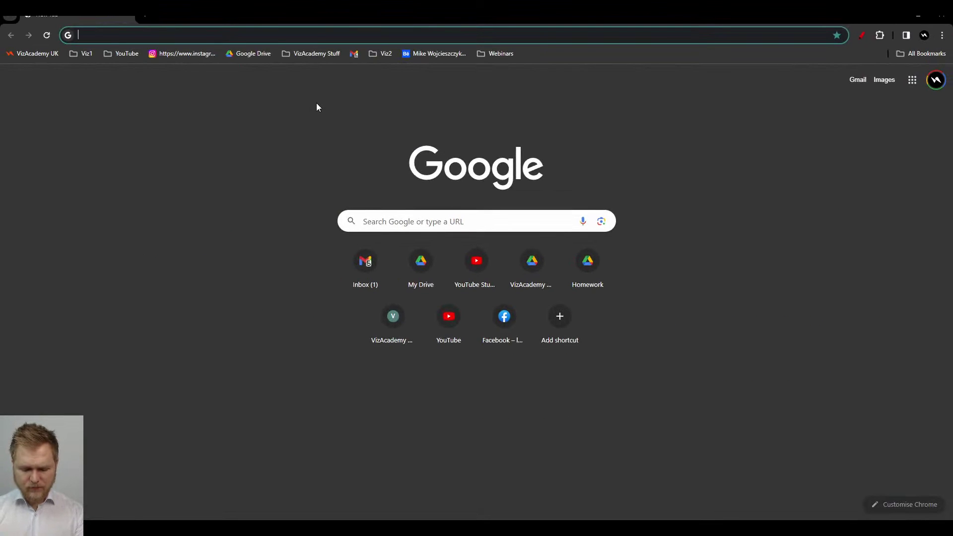
Step: Switch to Chrome, search Google for "glass vase" and browse the image results
text(Glass Vas)
key(Return)
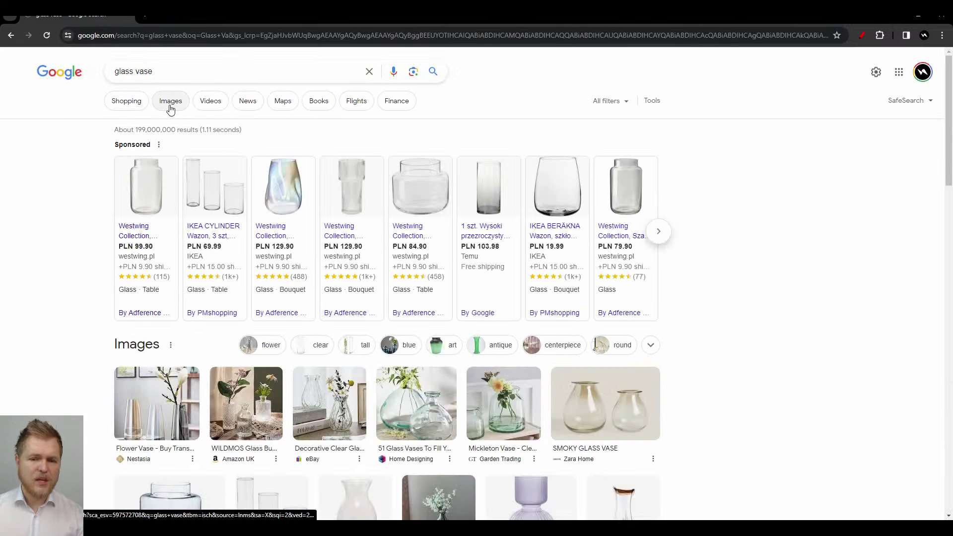
click(172, 104)
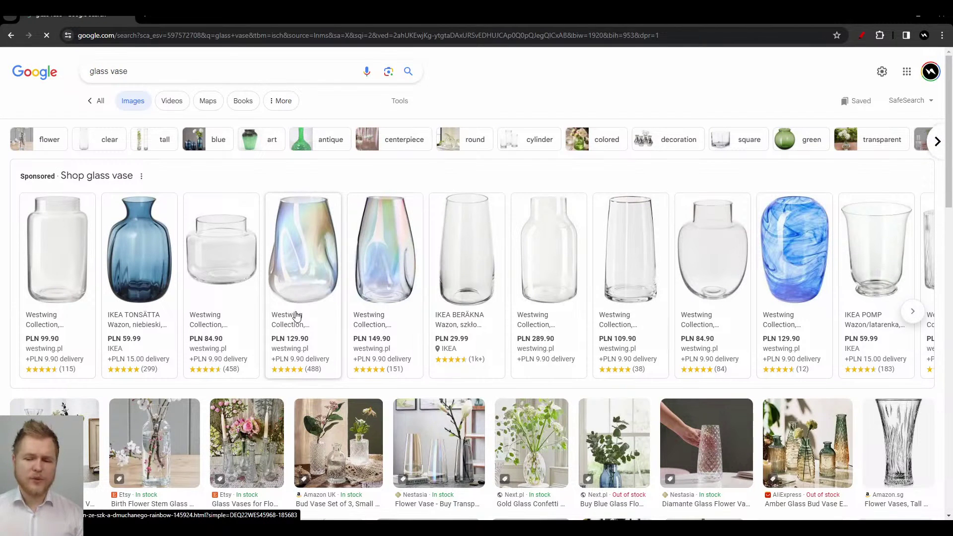
scroll(308, 300, down, 1)
scroll(529, 381, down, 3)
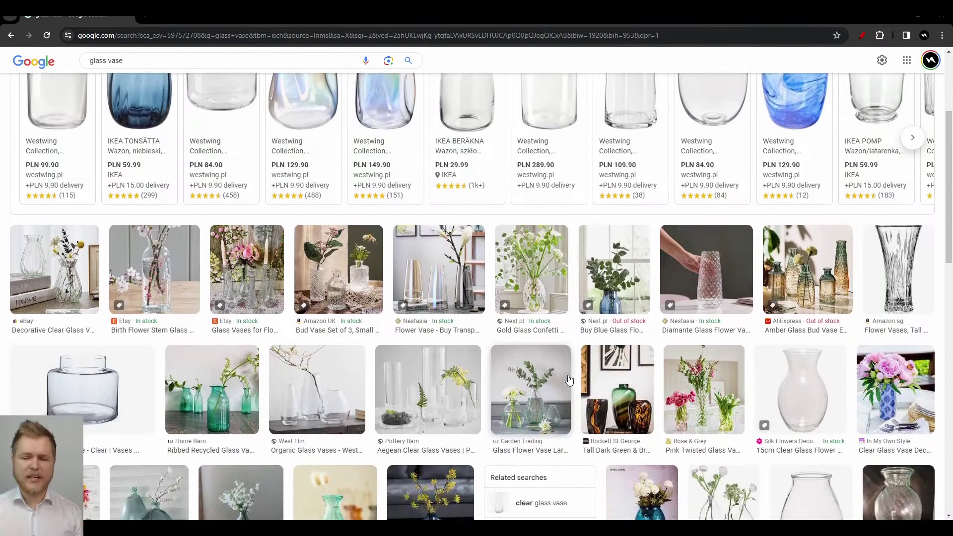
scroll(447, 317, down, 2)
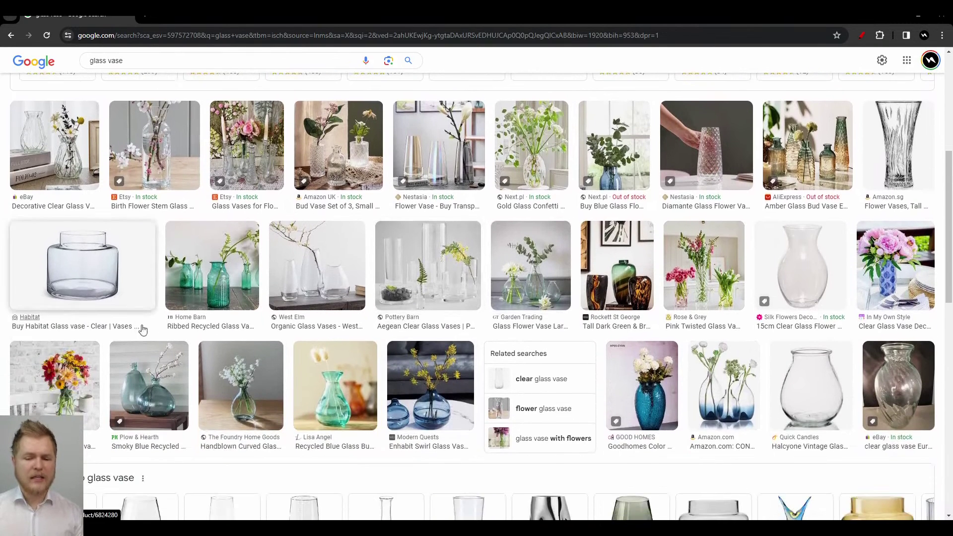
Step: Preview the clear Habitat glass vase and annotate its thick lower edge in red with an arrow, circles and a handwritten number note
click(119, 284)
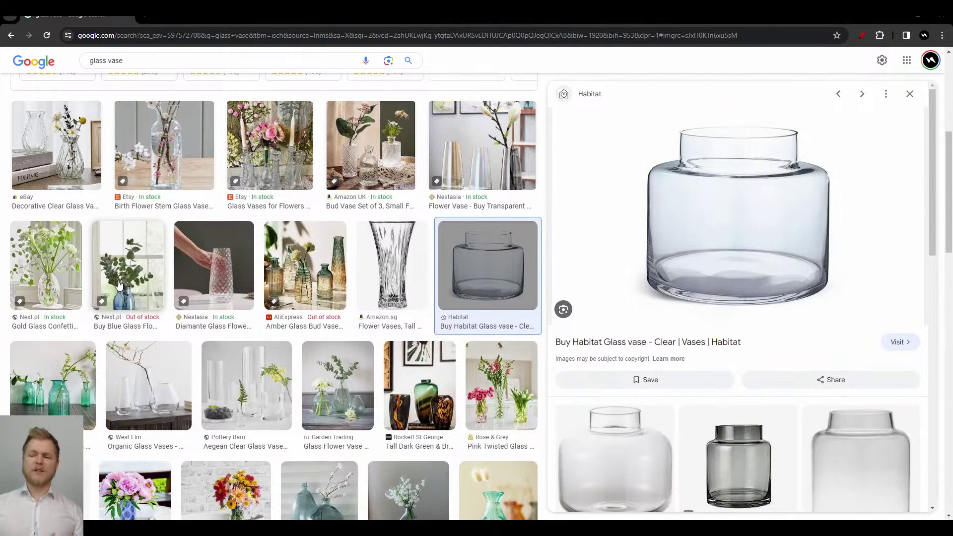
click(862, 35)
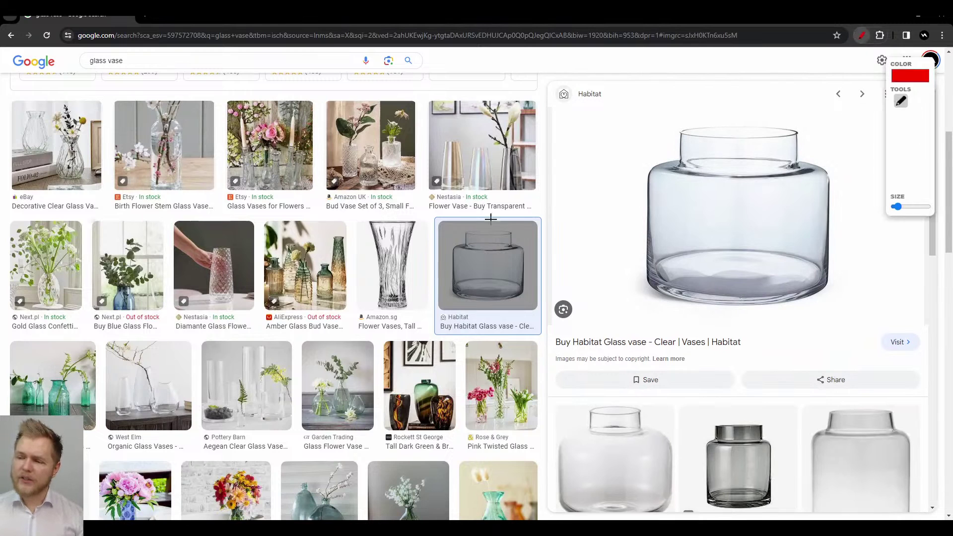
mouse_move(611, 176)
mouse_down()
mouse_move(619, 257)
mouse_move(646, 267)
mouse_move(634, 276)
mouse_move(641, 288)
mouse_move(681, 285)
mouse_move(663, 302)
mouse_up()
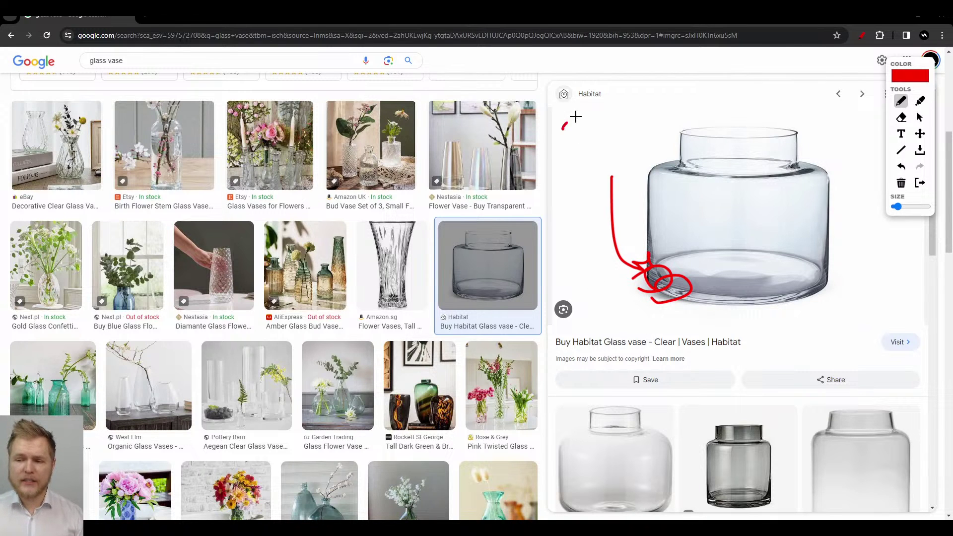
drag(561, 125, 598, 155)
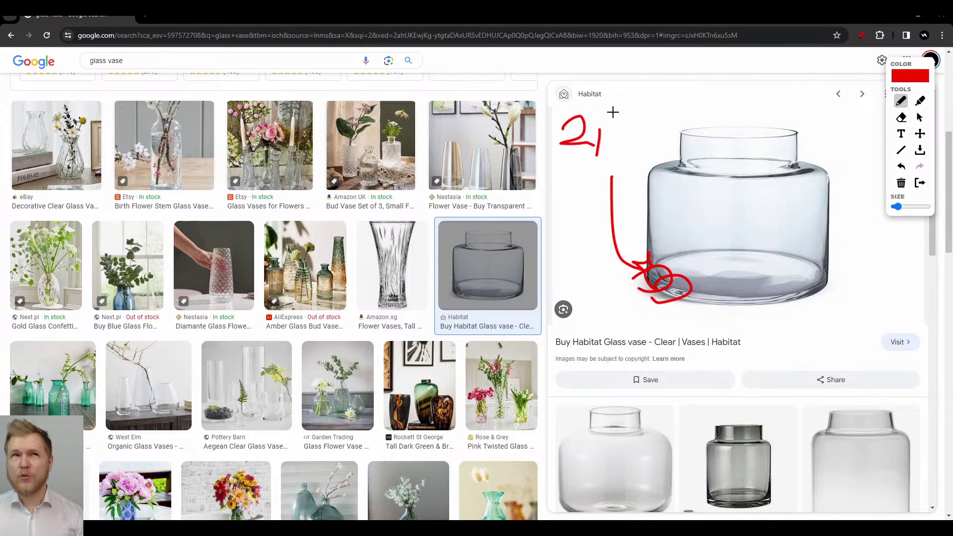
drag(616, 110, 603, 145)
mouse_move(608, 130)
mouse_down()
mouse_move(650, 120)
mouse_move(683, 130)
mouse_up()
mouse_move(676, 121)
mouse_down()
mouse_move(674, 149)
mouse_move(657, 130)
mouse_up()
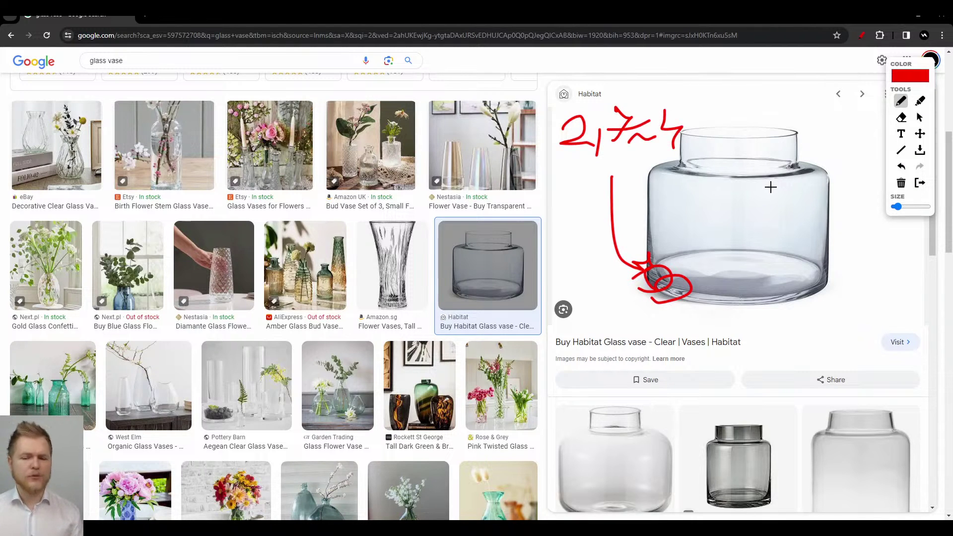
Step: Clear the drawing, mark the vase's upper shoulder with a red arrow, erase it and exit the annotation tool
click(901, 184)
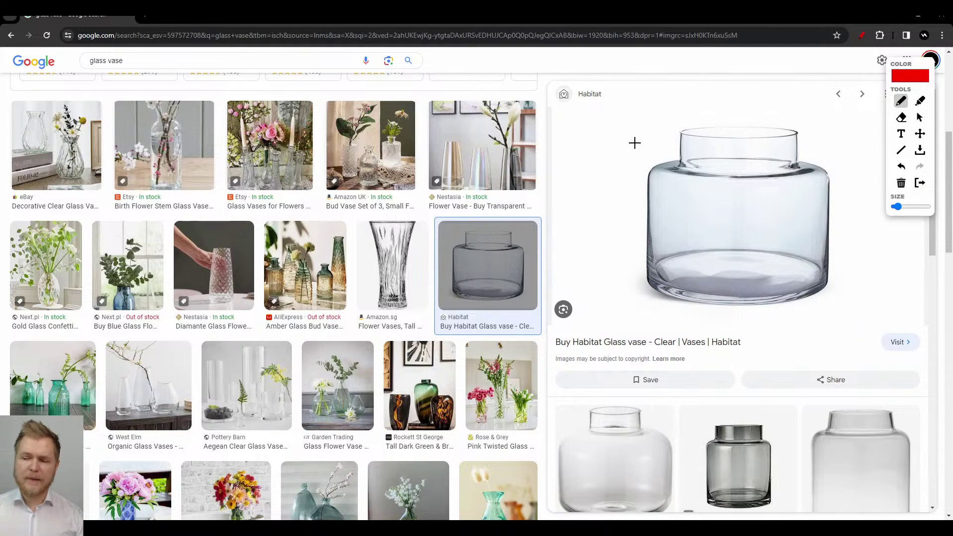
mouse_move(633, 143)
mouse_down()
mouse_move(664, 173)
mouse_move(664, 145)
mouse_up()
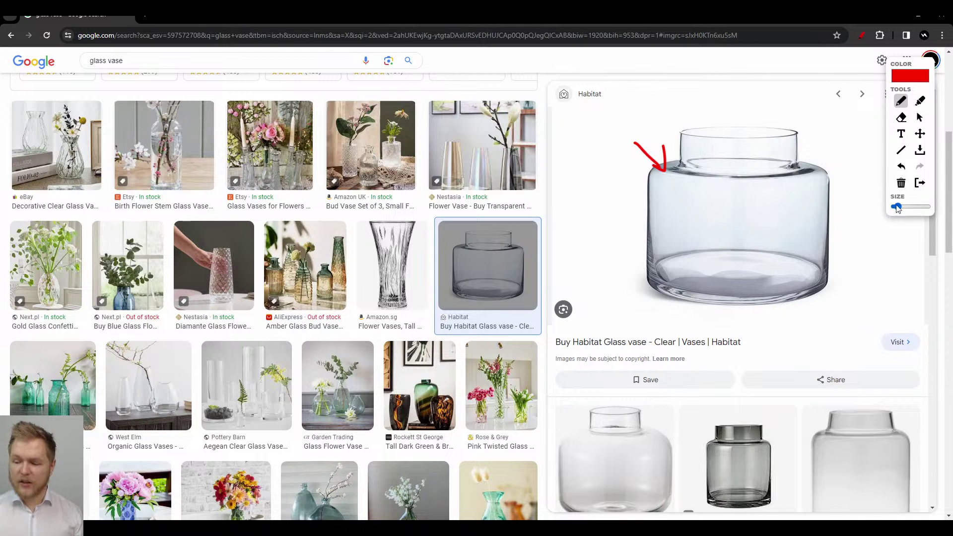
click(901, 183)
click(920, 183)
Step: Search Google Images for "glass vase closeup" and preview the vase on a wooden table and the transparent vase with stems
scroll(492, 197, down, 4)
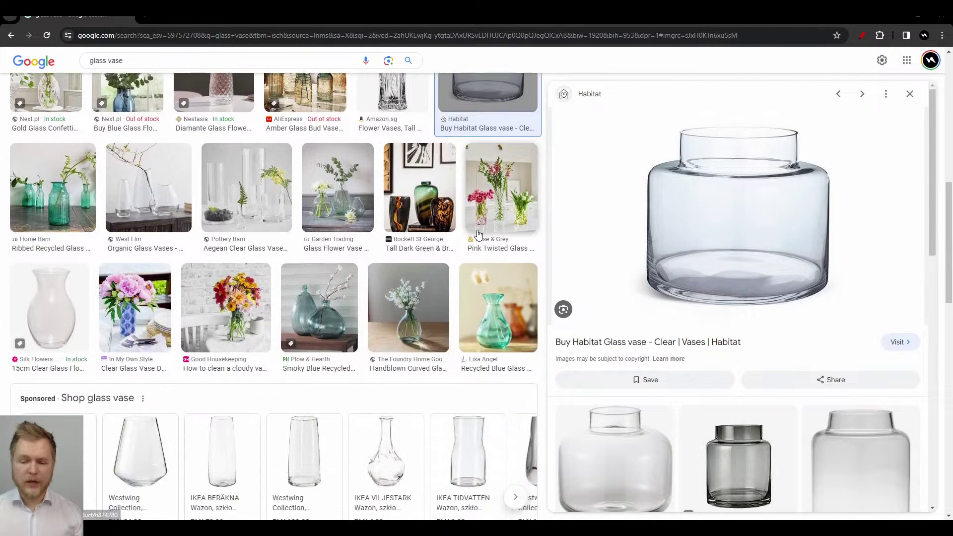
scroll(462, 249, up, 2)
scroll(433, 308, down, 2)
scroll(434, 308, up, 6)
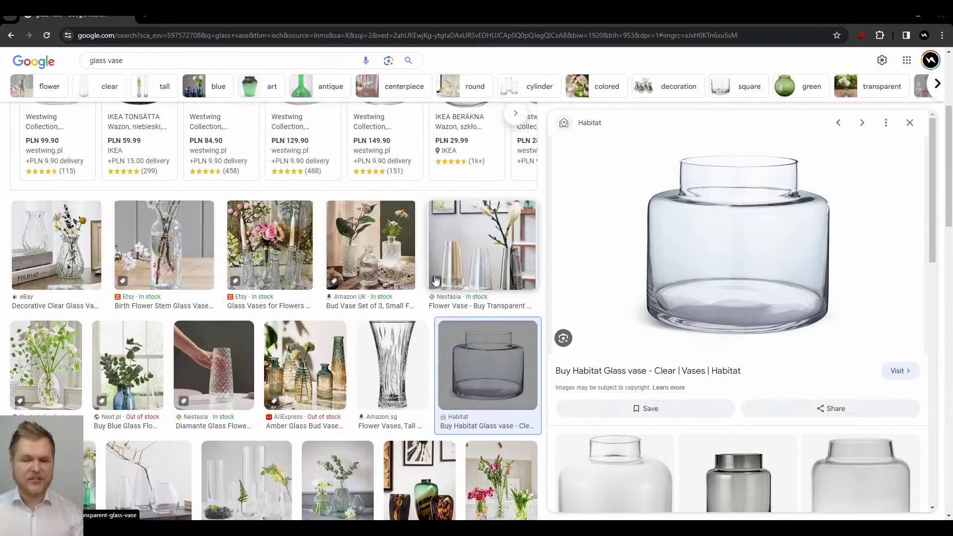
scroll(432, 283, up, 3)
scroll(431, 282, down, 8)
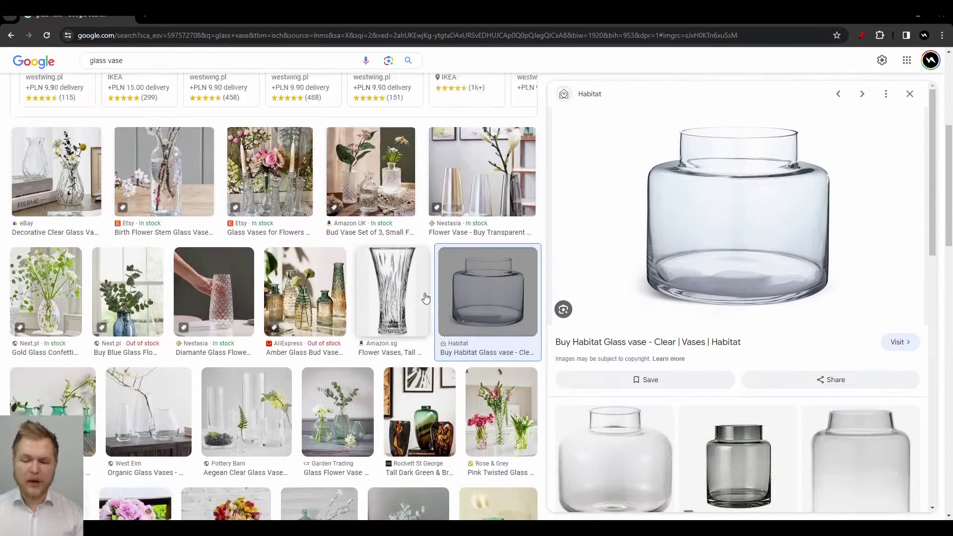
scroll(142, 99, up, 9)
click(164, 71)
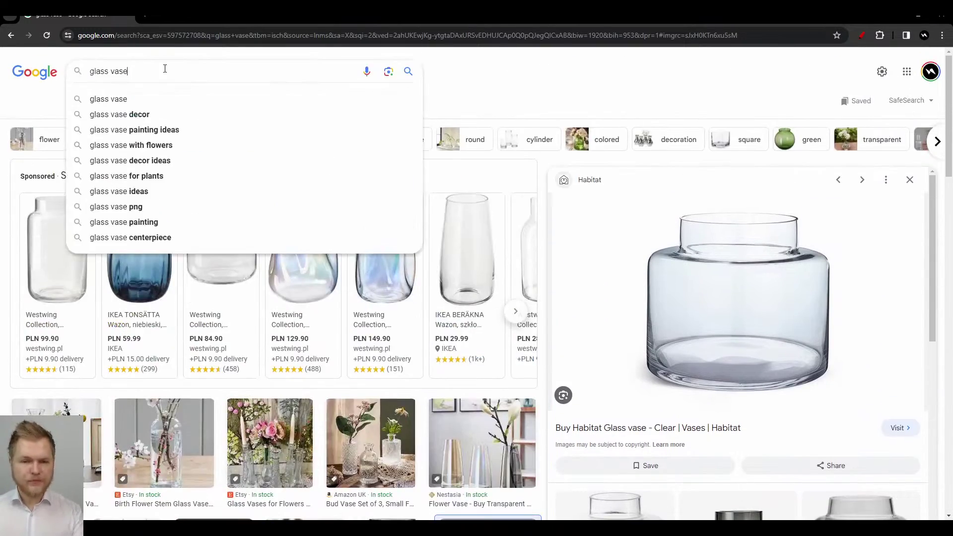
text(closeup)
key(Return)
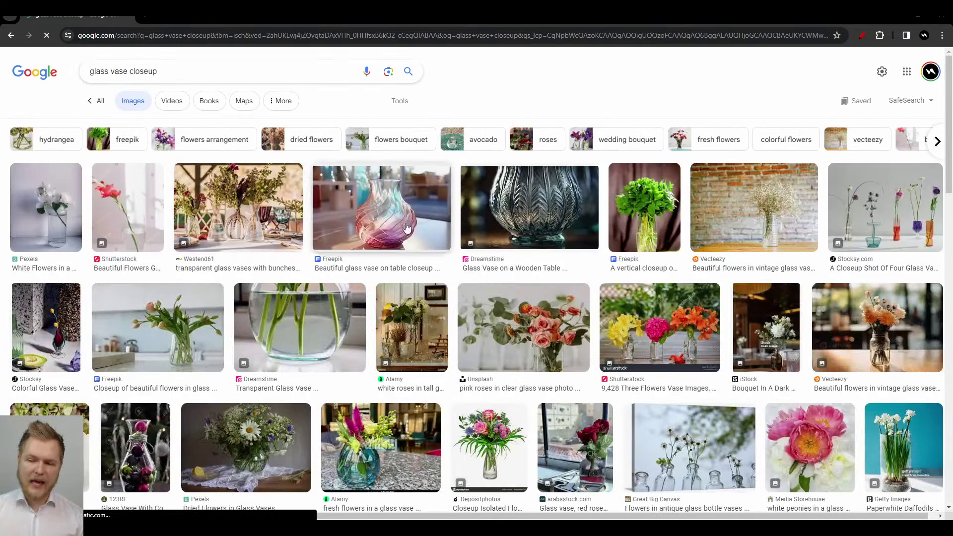
click(546, 214)
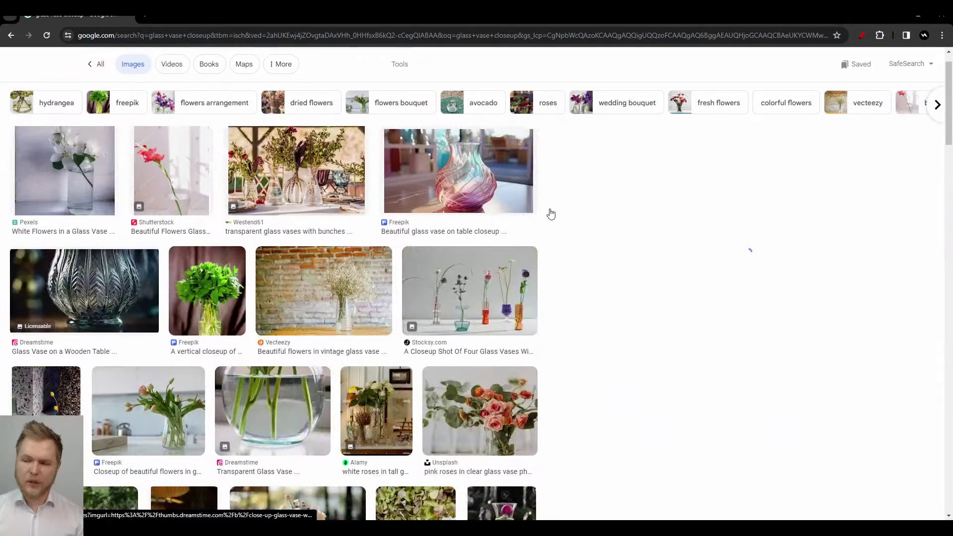
scroll(707, 239, down, 3)
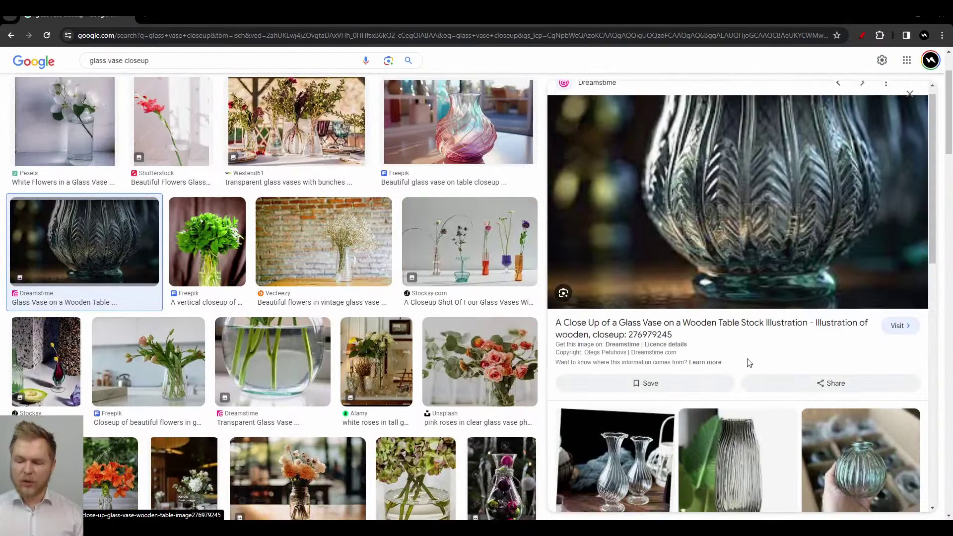
click(237, 346)
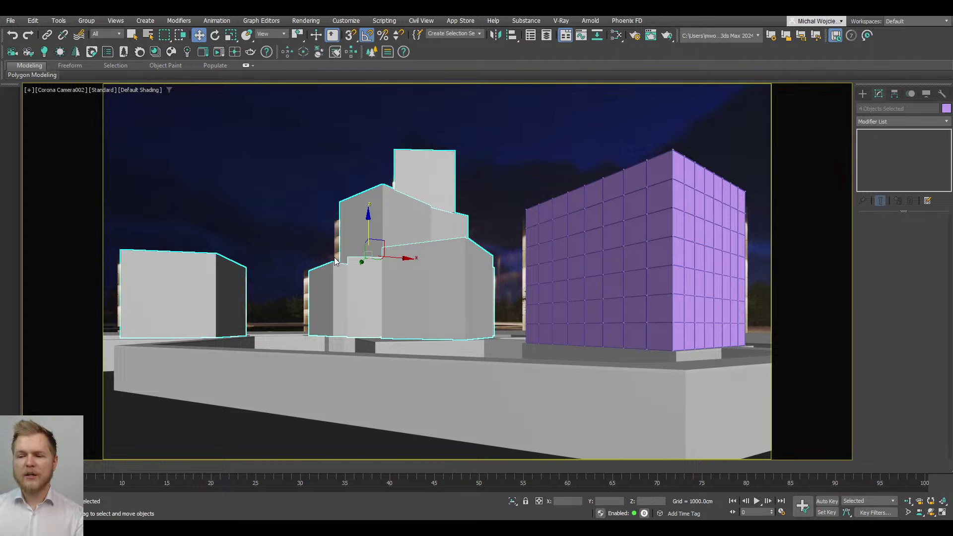
Step: In 3ds Max, select the purple building group and assign a CoronaSky map as the single scene environment map in Render Setup
click(616, 190)
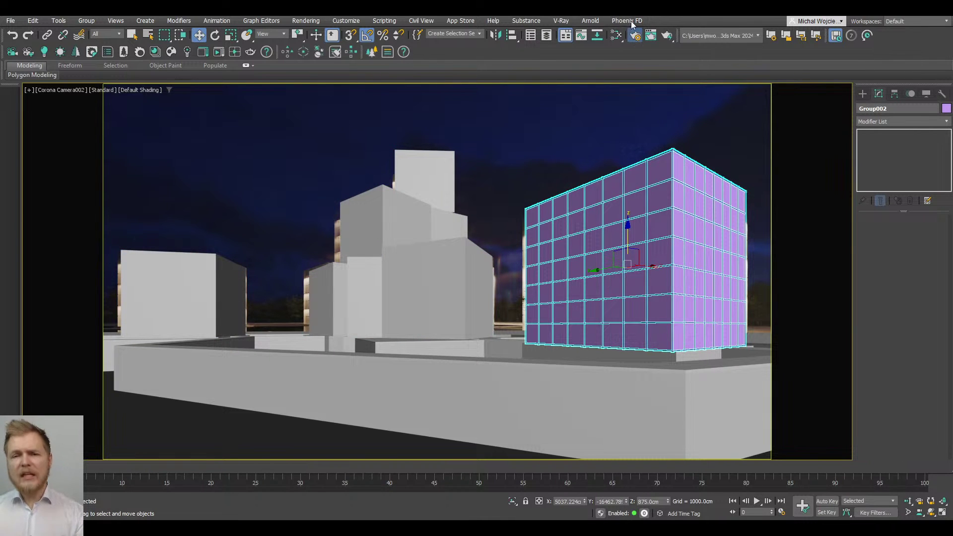
scroll(415, 298, down, 1)
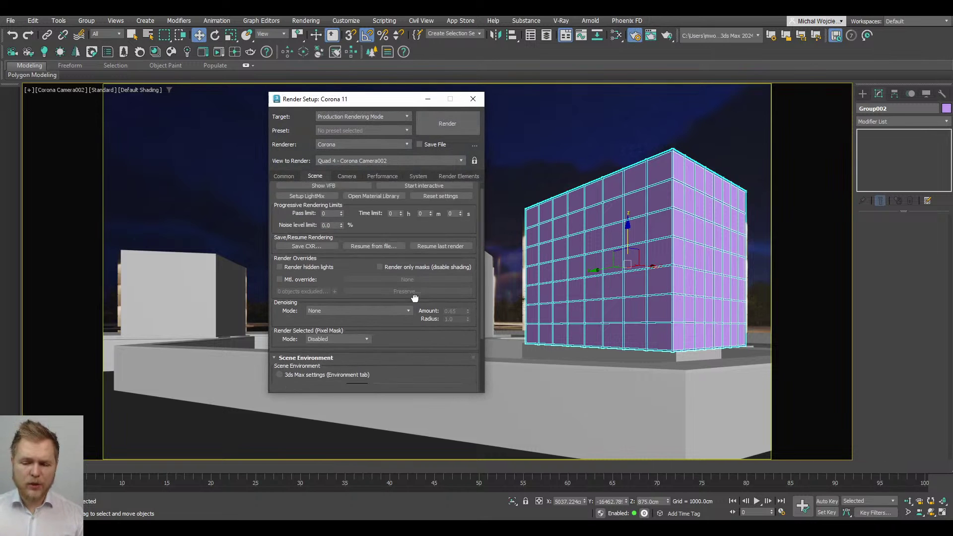
scroll(415, 298, down, 3)
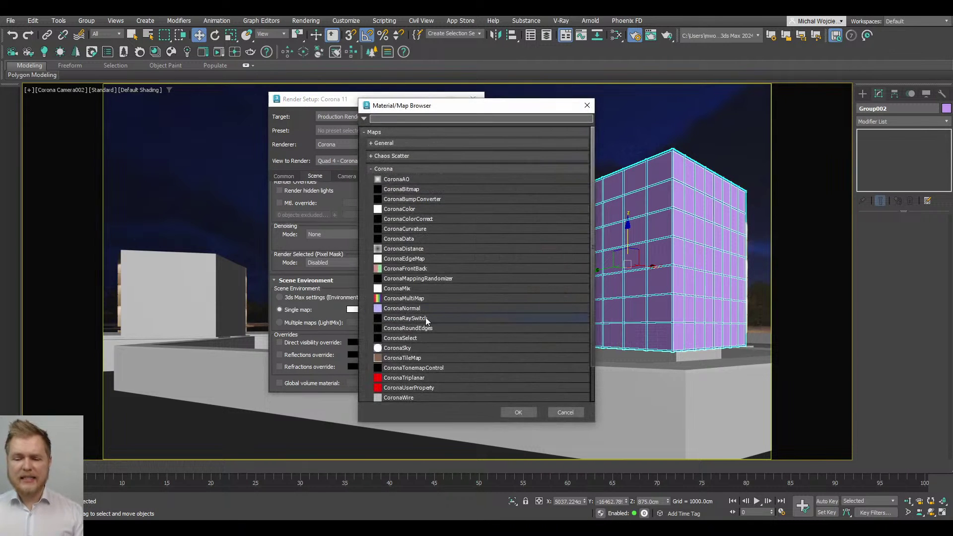
scroll(431, 343, down, 2)
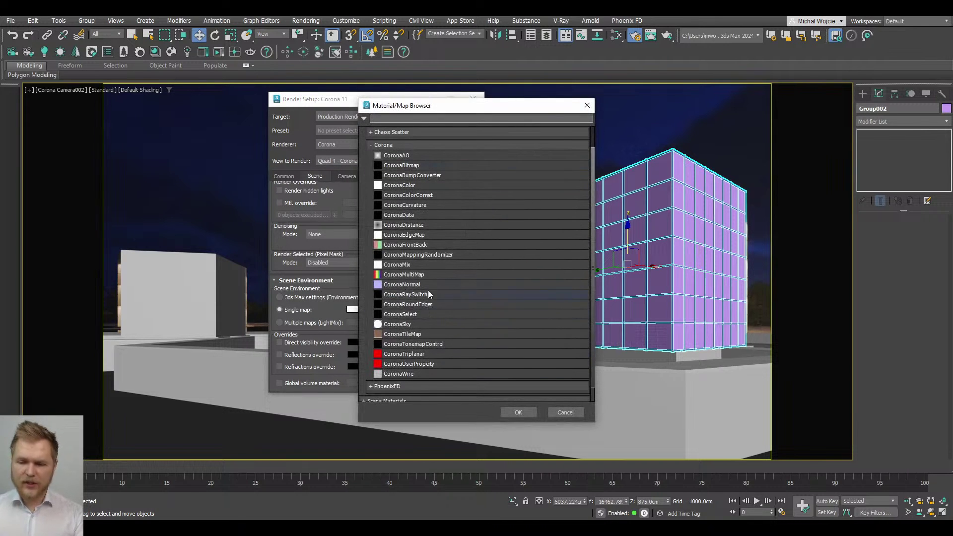
double_click(427, 324)
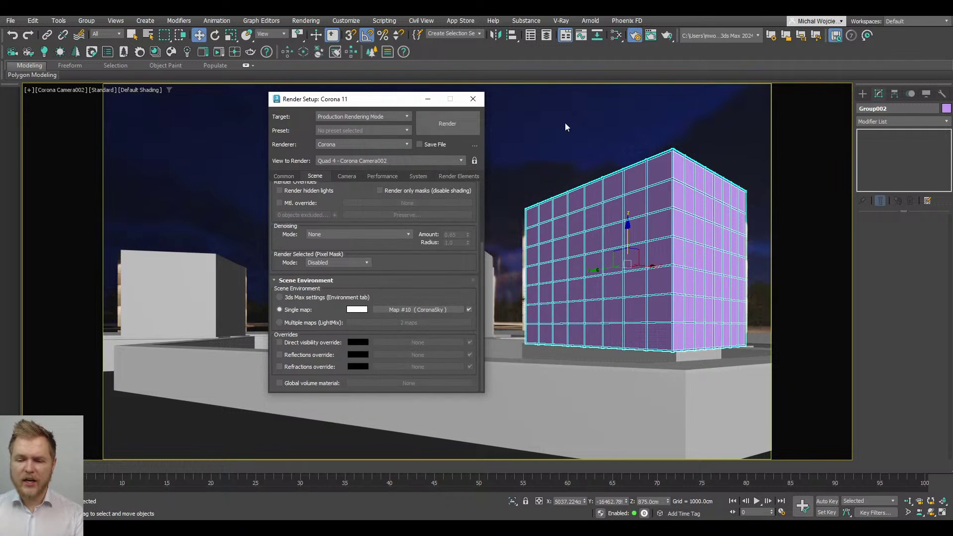
Step: Bring the environment's CoronaSky map into the Slate Material Editor as an instance and show its parameters
click(616, 36)
drag(461, 74, 551, 49)
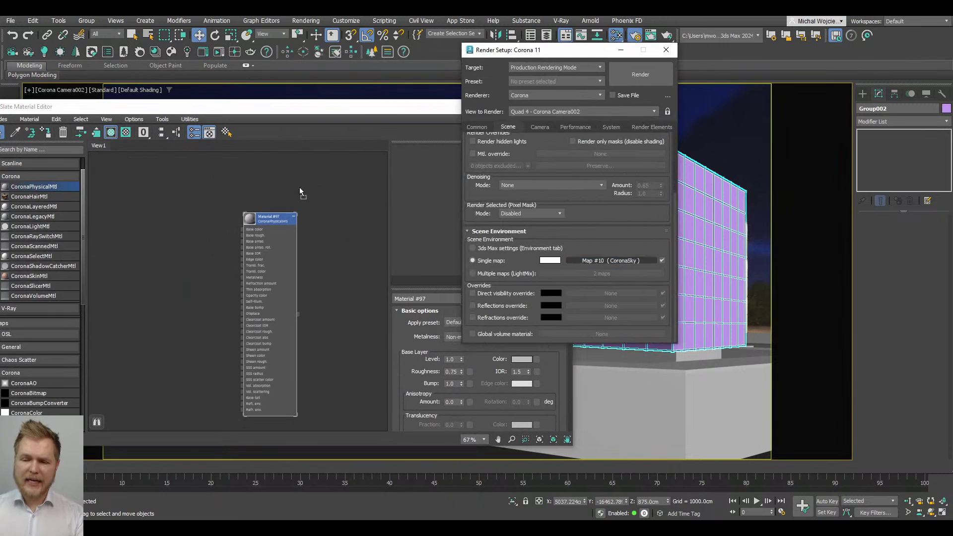
drag(299, 187, 300, 189)
click(255, 308)
double_click(272, 197)
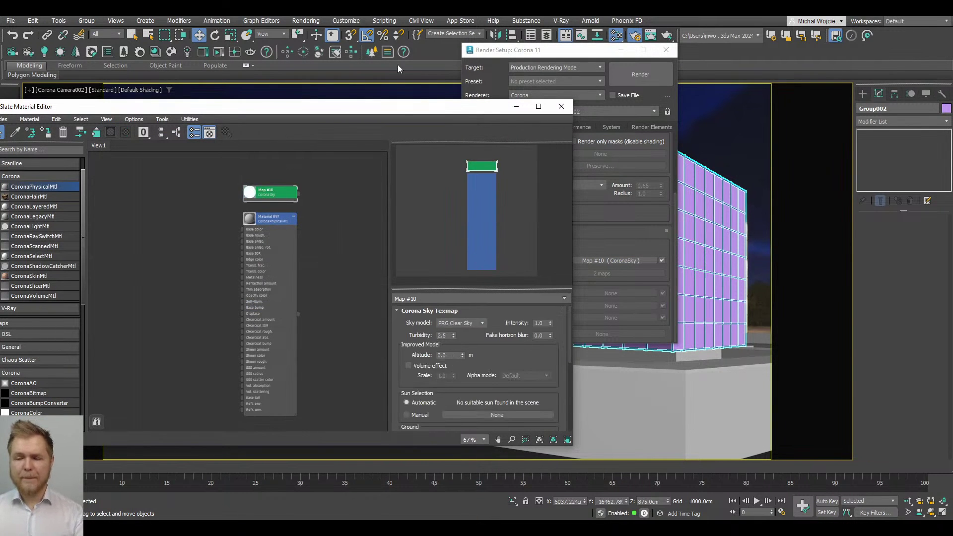
Step: Arrange the Slate Material Editor and Render Setup windows and start interactive rendering of the Corona Camera002 view
drag(406, 114, 405, 39)
click(627, 58)
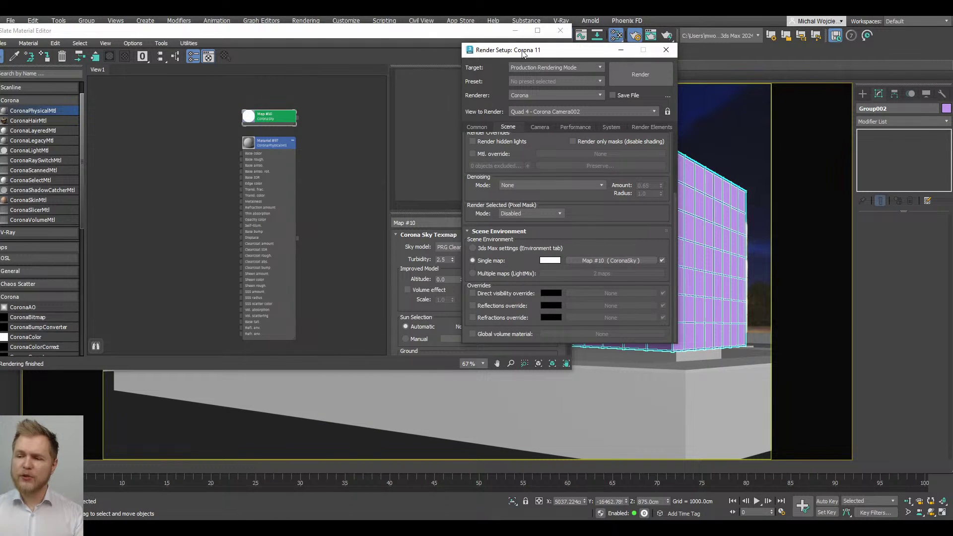
drag(523, 53, 644, 58)
scroll(748, 189, up, 3)
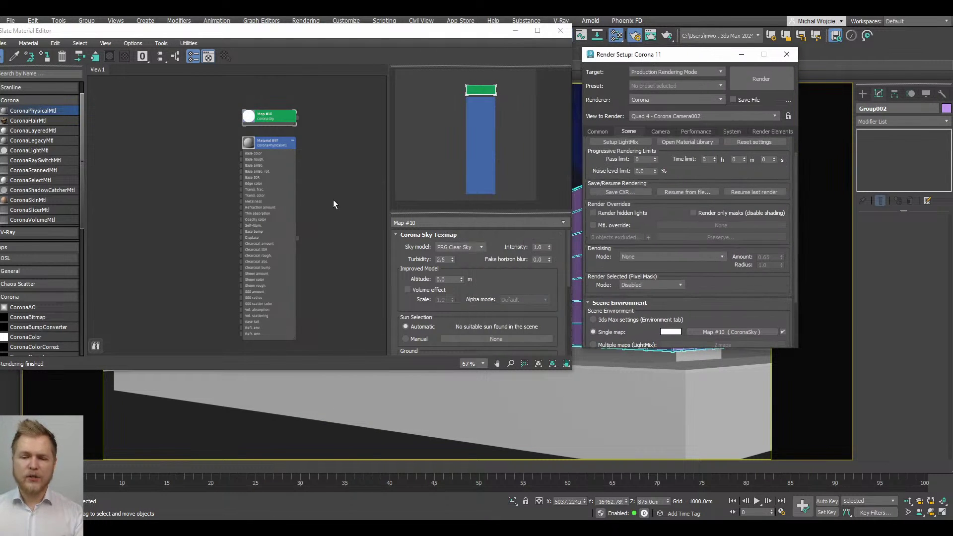
click(267, 195)
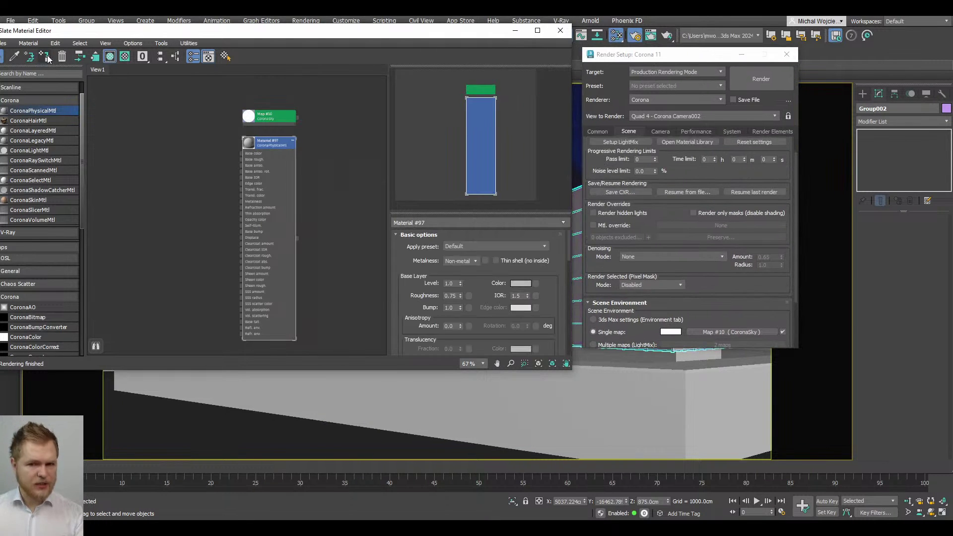
drag(146, 38, 190, 52)
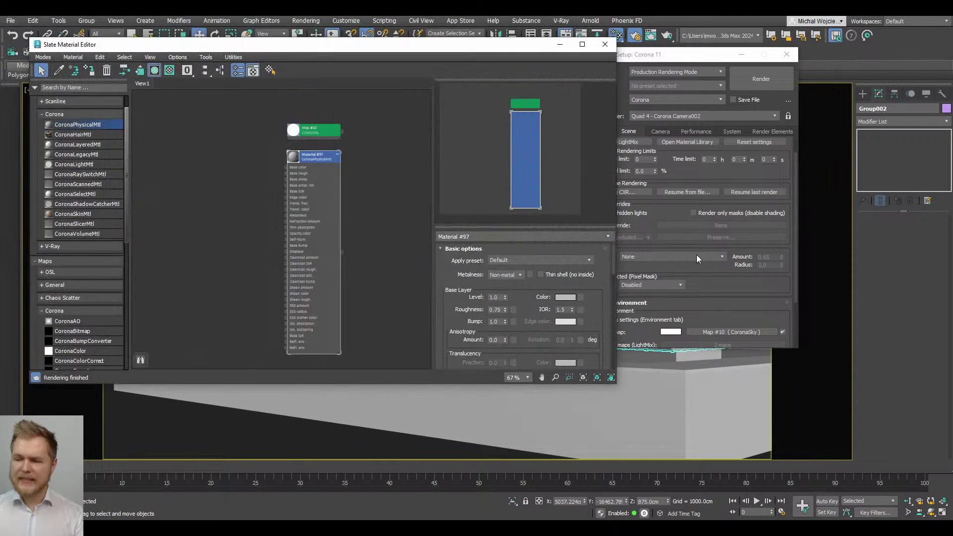
click(729, 173)
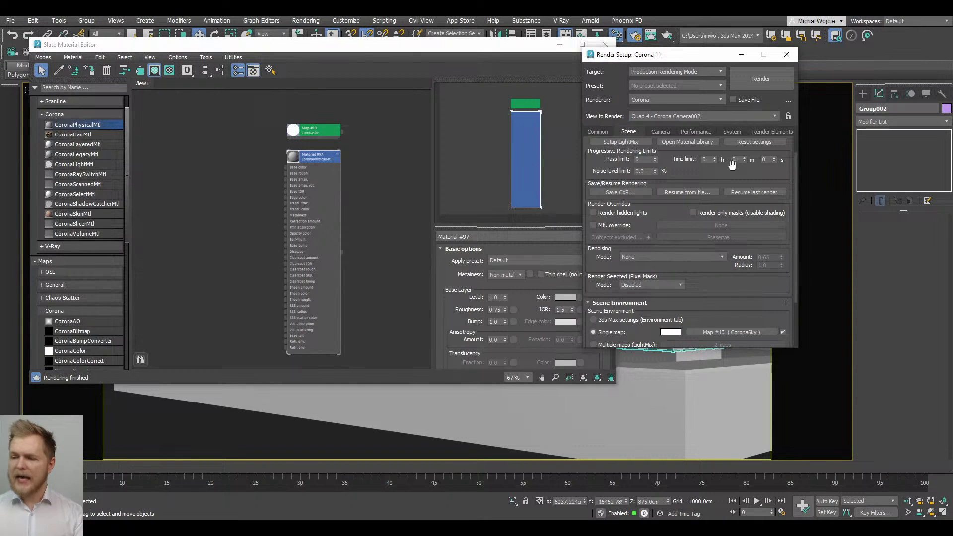
drag(732, 168, 735, 198)
click(740, 154)
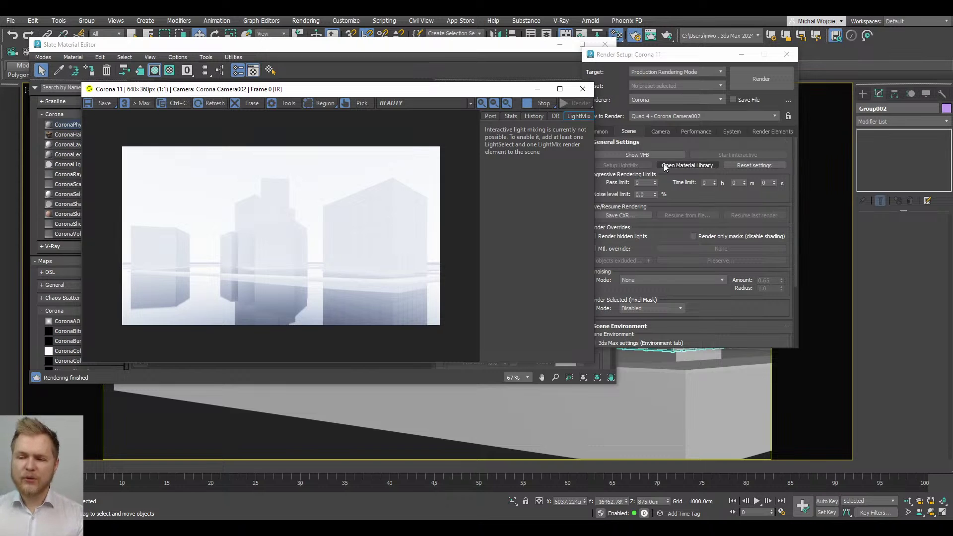
Step: Open the render's tone mapping settings, try a Simple Exposure of -8.586 and reset it to 0.0
click(489, 116)
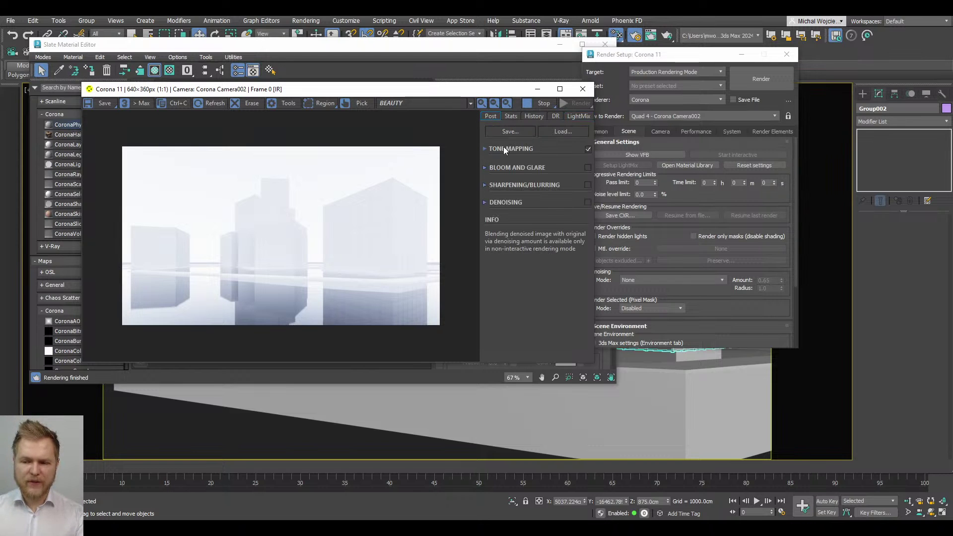
mouse_move(584, 166)
mouse_down()
mouse_move(570, 455)
mouse_move(586, 163)
mouse_up()
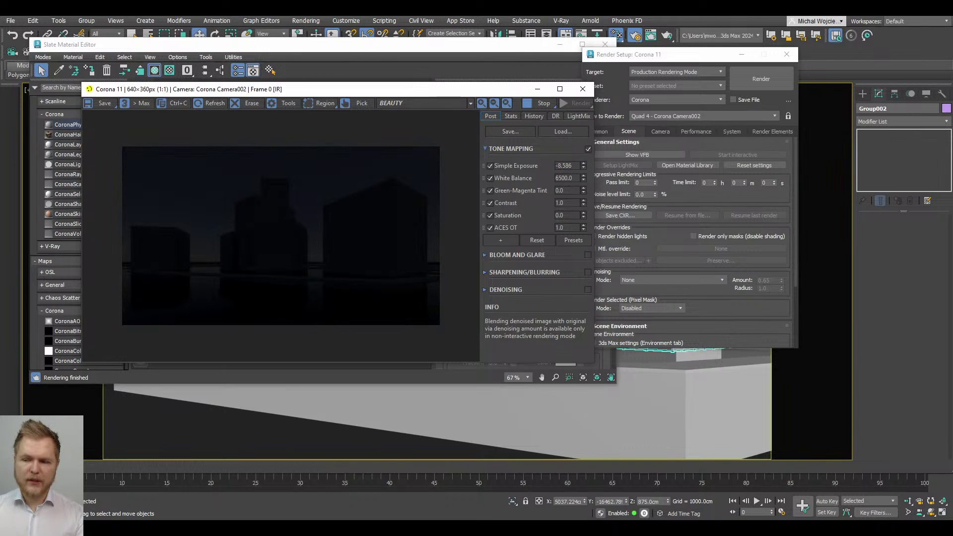
right_click(584, 163)
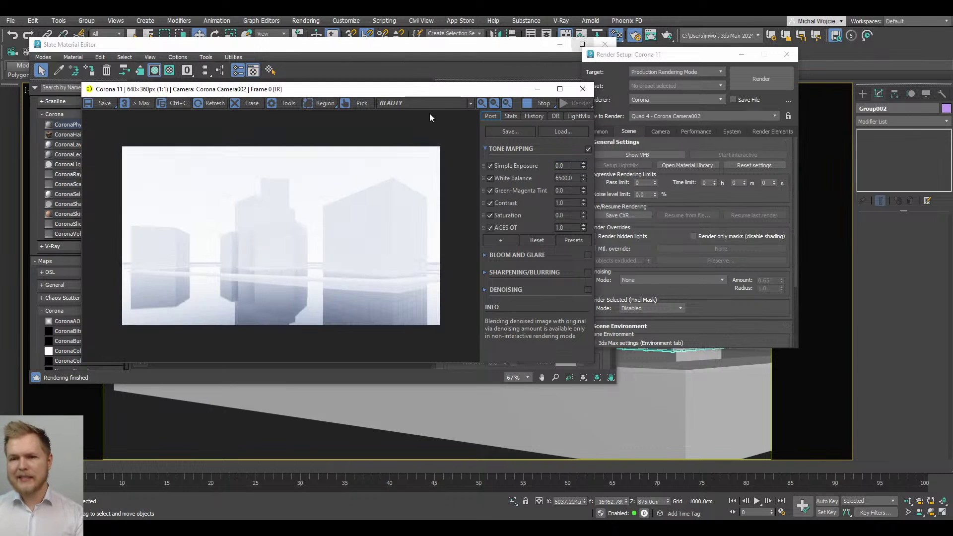
Step: Arrange the frame buffer and Slate Material Editor side by side and open the CoronaSky map's parameters
drag(448, 95, 749, 76)
drag(400, 49, 191, 91)
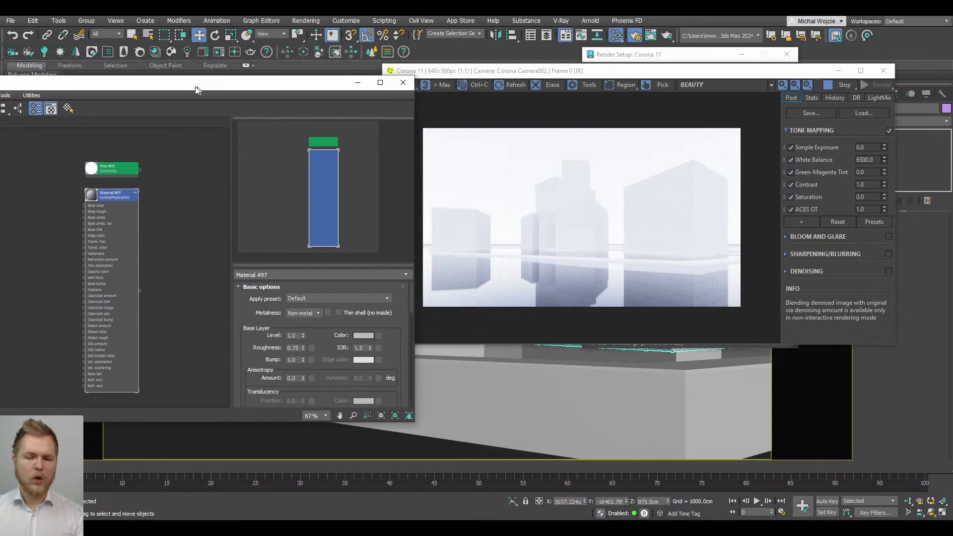
drag(578, 77, 458, 74)
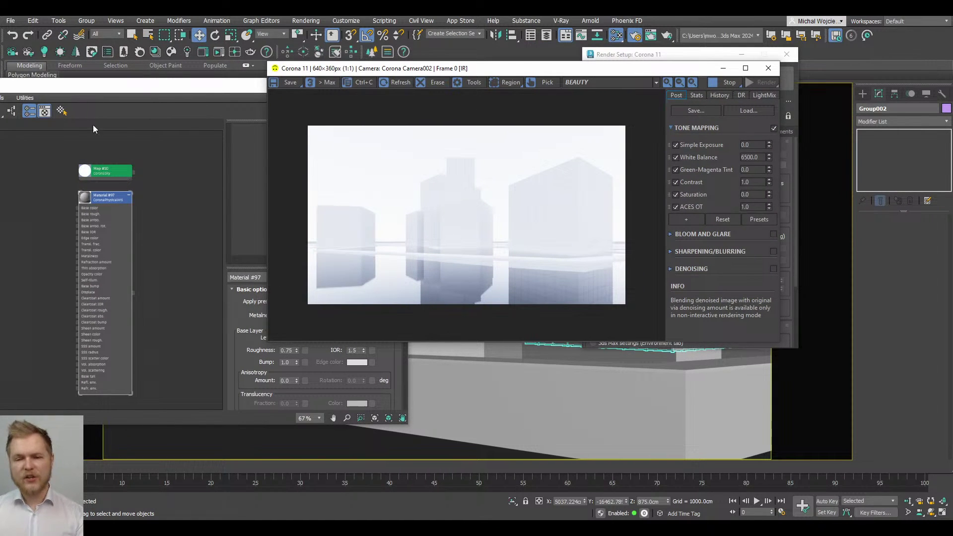
drag(162, 90, 185, 79)
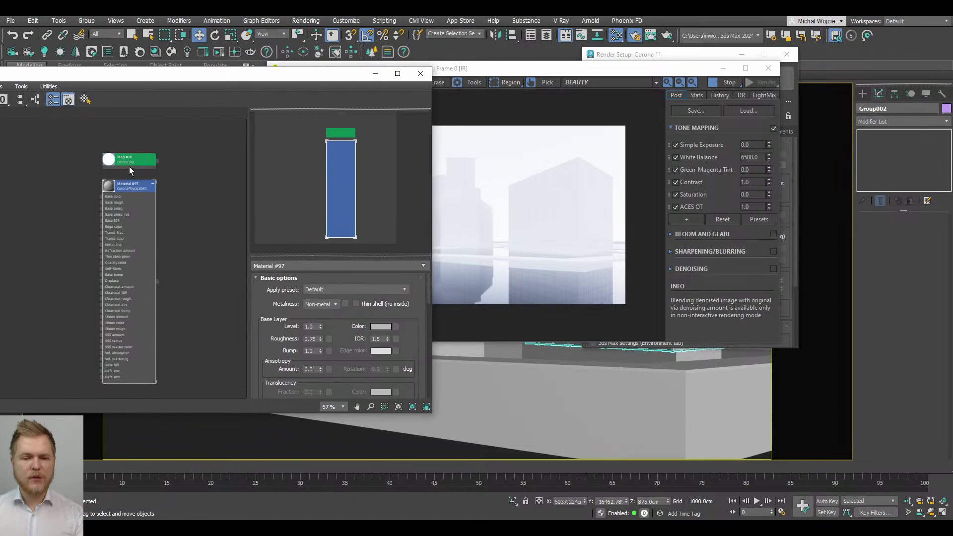
double_click(129, 167)
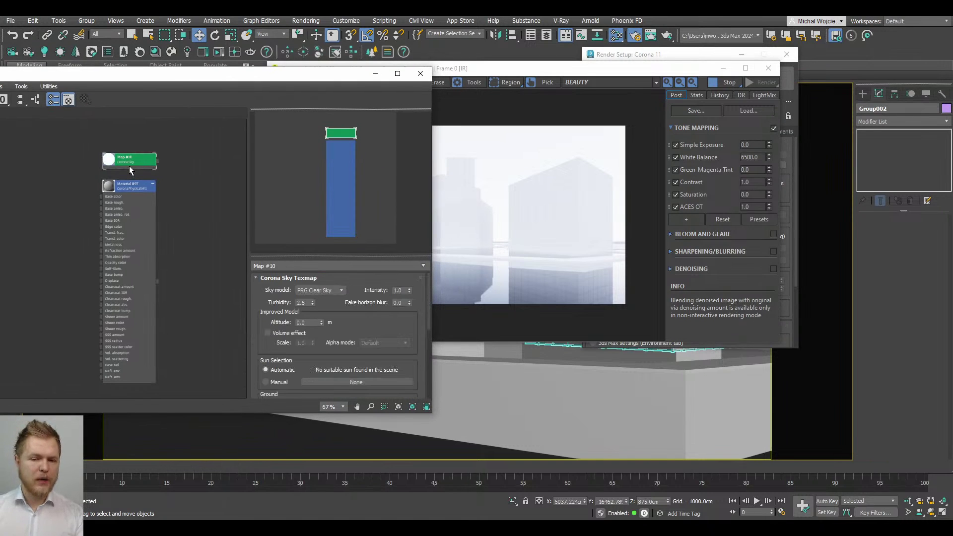
Step: Lower the CoronaSky map's intensity, trying 0.2 and 0.1 and settling on 0.05
double_click(399, 291)
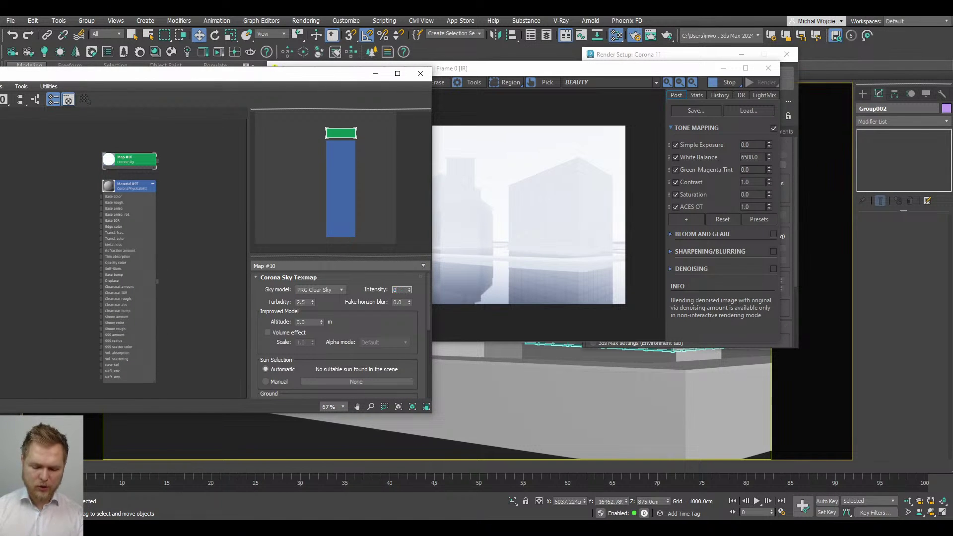
text(0.2)
key(Return)
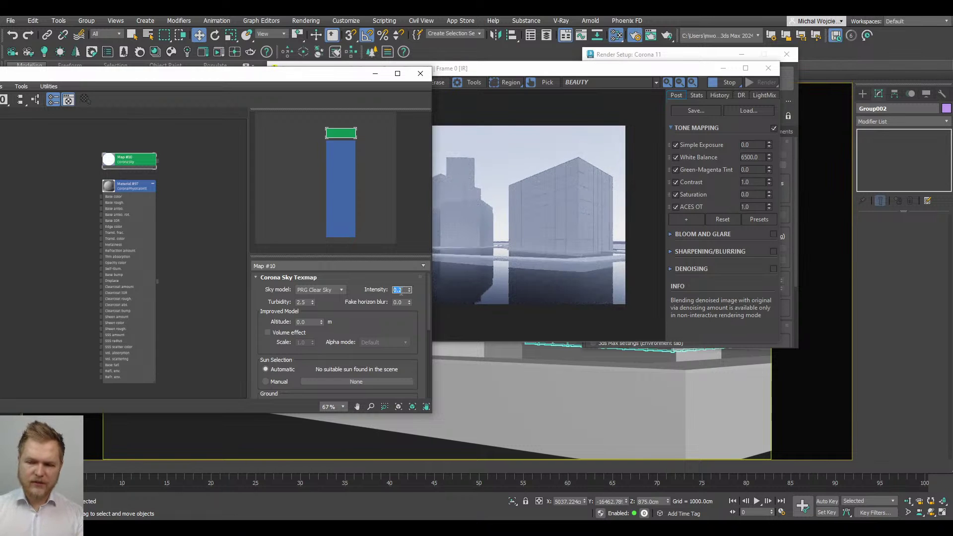
text(0.1)
key(Return)
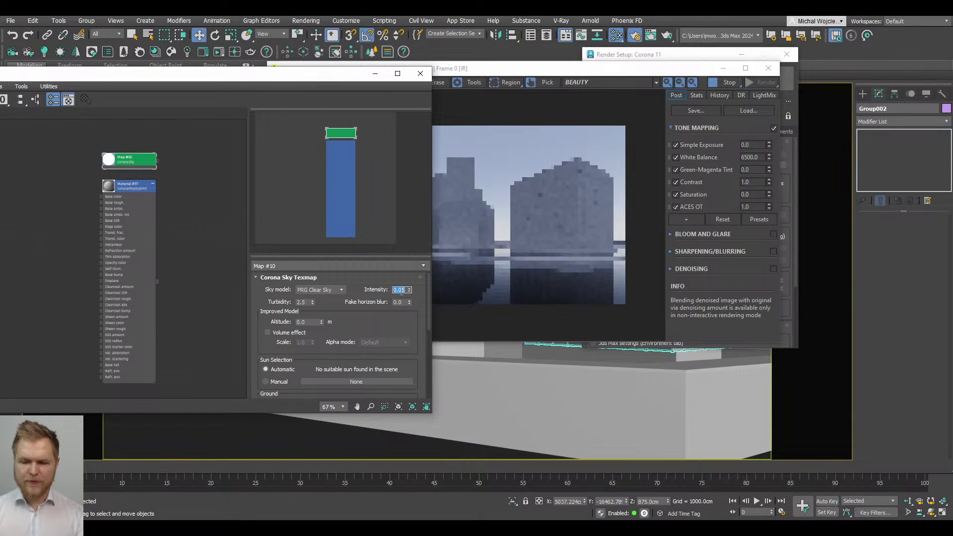
Step: Arrange the frame buffer and Slate Material Editor side by side so the full render and the sky parameters are visible
click(603, 243)
drag(481, 70, 654, 66)
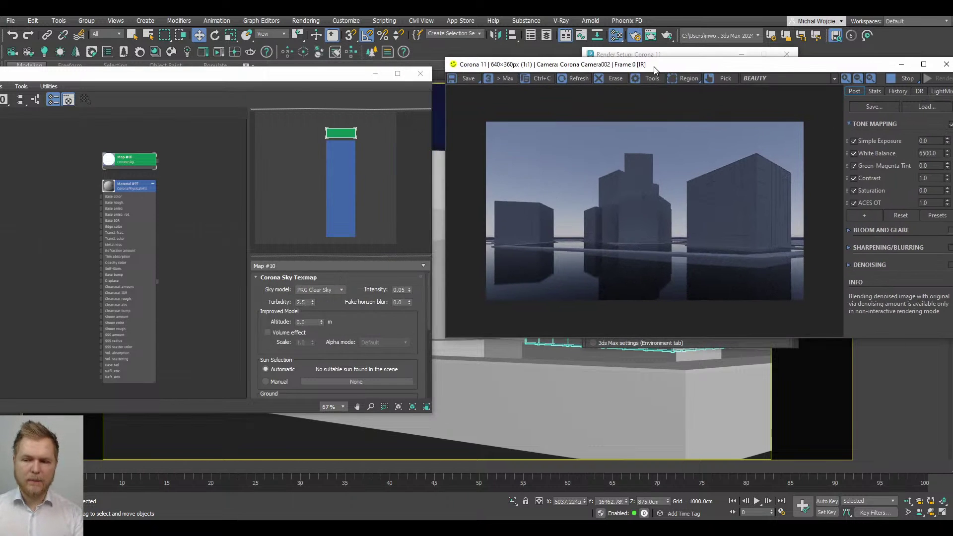
drag(217, 74, 40, 86)
drag(606, 68, 469, 78)
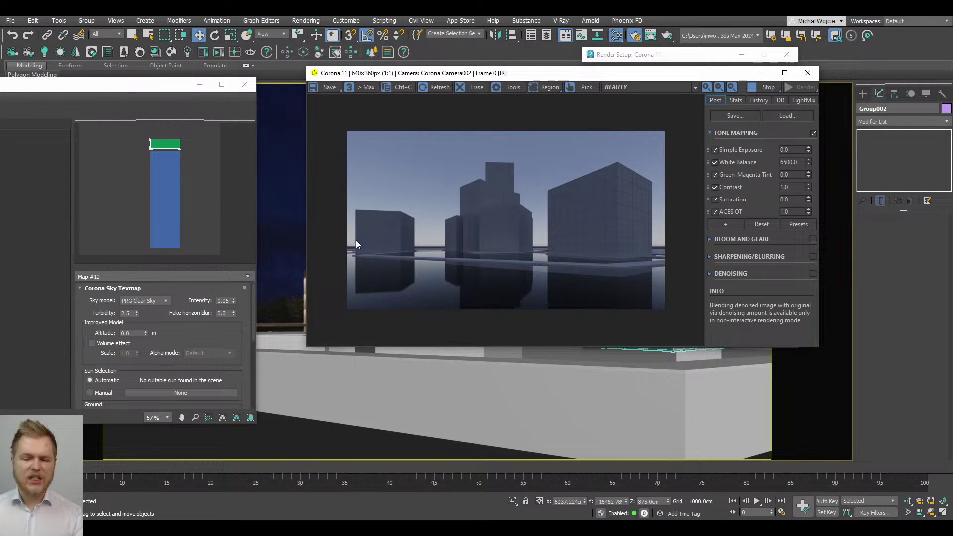
drag(144, 81, 174, 44)
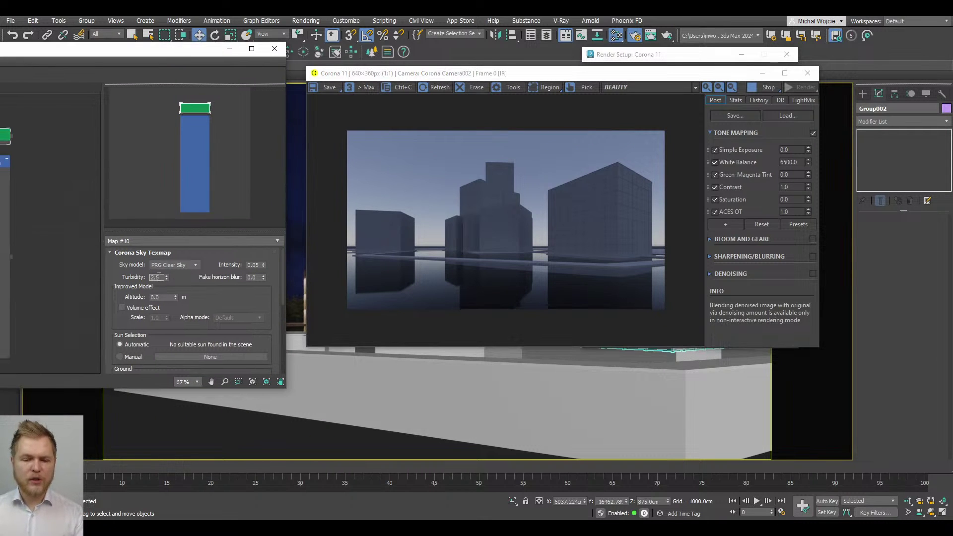
Step: Compare sky turbidity values of 3.0 and 9.63, and set the CoronaSky map's turbidity to 5.0
click(154, 277)
text(3)
key(Return)
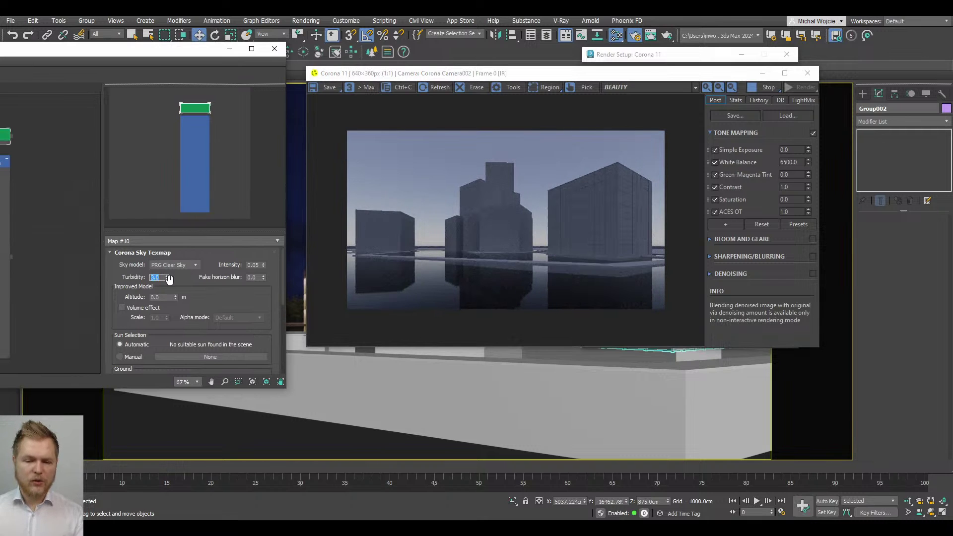
drag(169, 279, 168, 263)
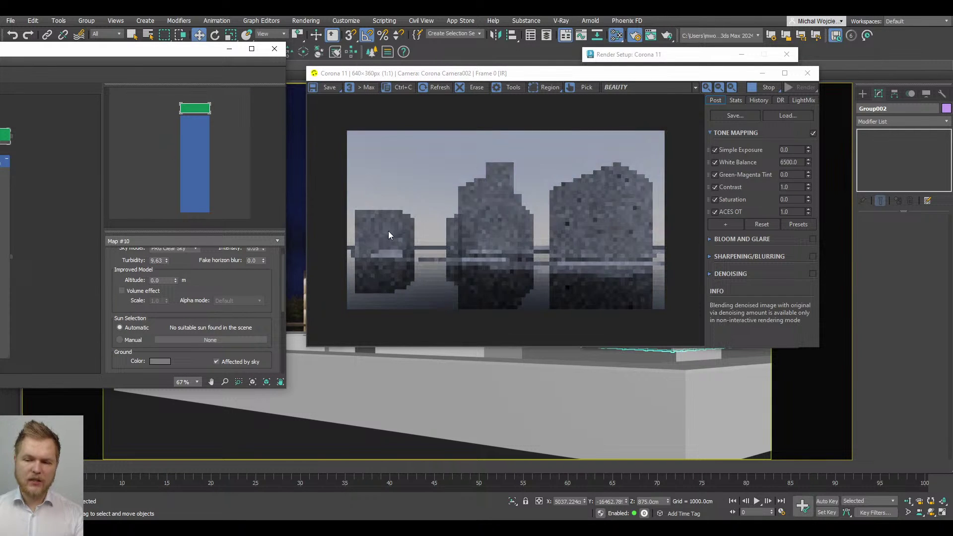
drag(212, 291, 205, 341)
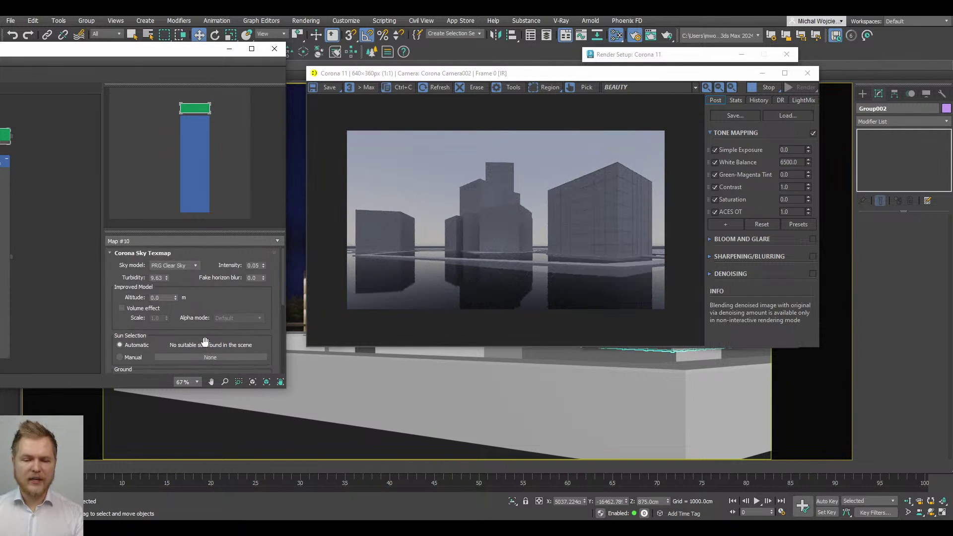
double_click(159, 279)
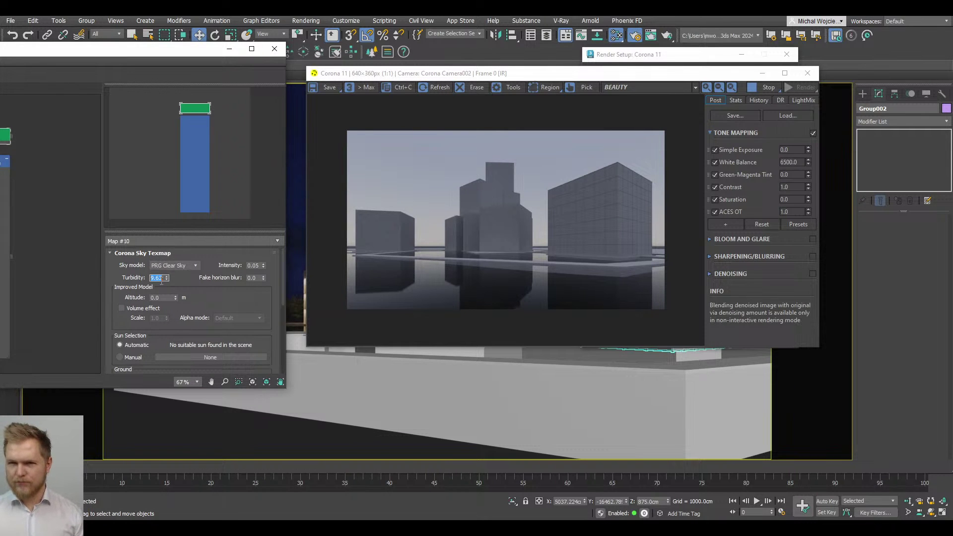
text(5)
key(Return)
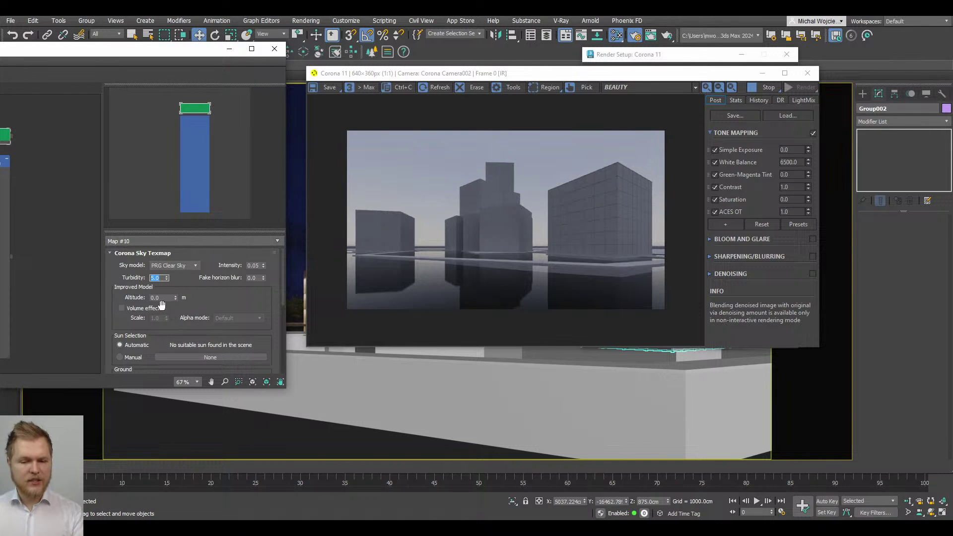
Step: Enable the sky's volume effect and set its altitude to 150 m
click(147, 310)
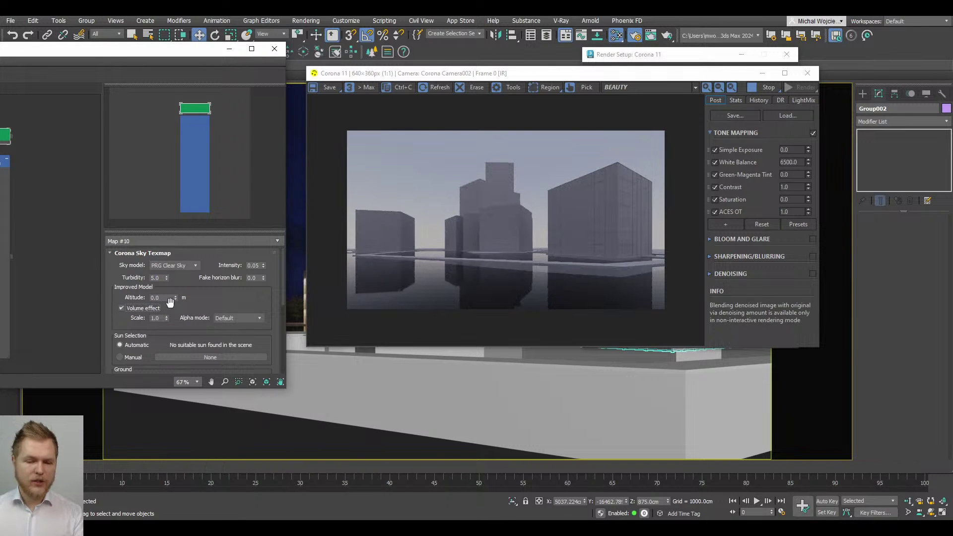
click(164, 297)
text(150)
key(Return)
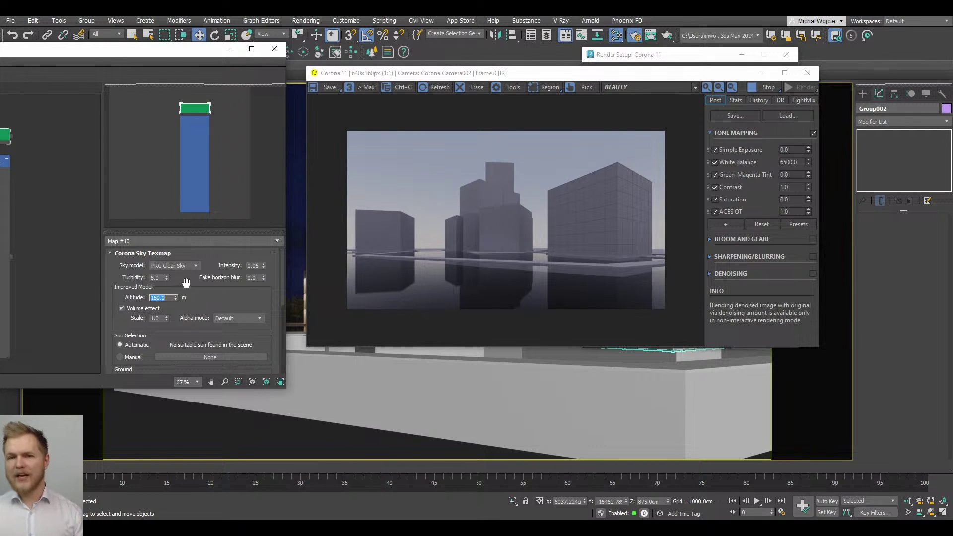
Step: Enable clouds in the CoronaSky map and enlarge the Slate Material Editor to show more cloud parameters
drag(204, 324, 206, 259)
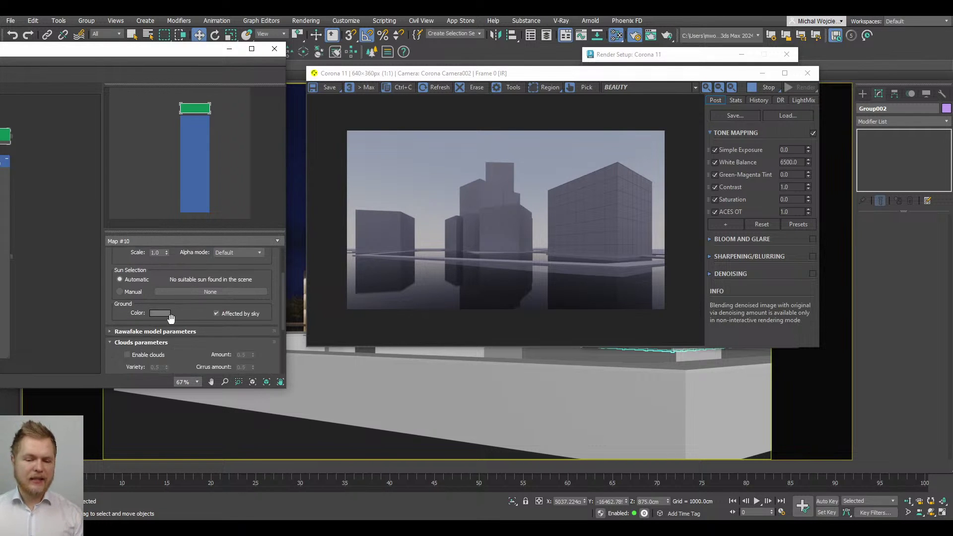
click(143, 355)
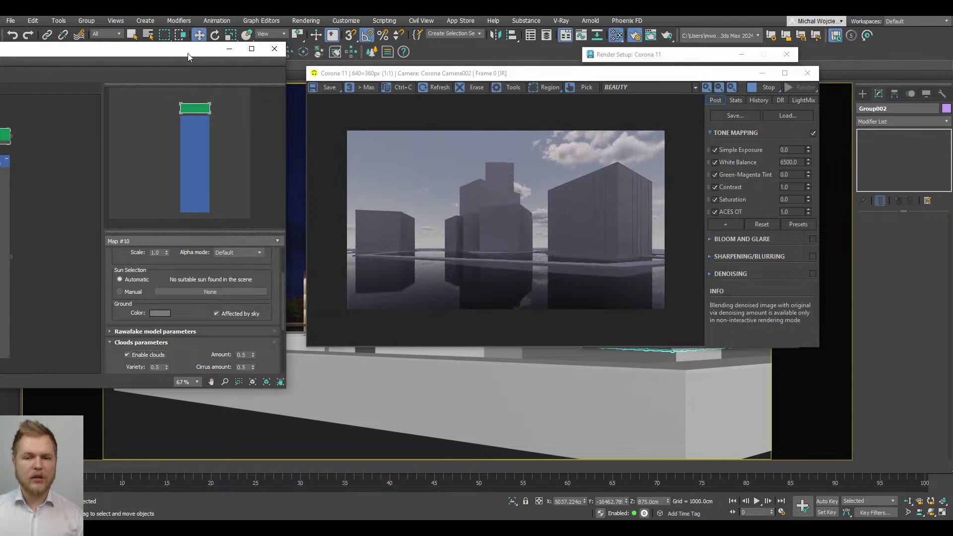
drag(188, 53, 289, 55)
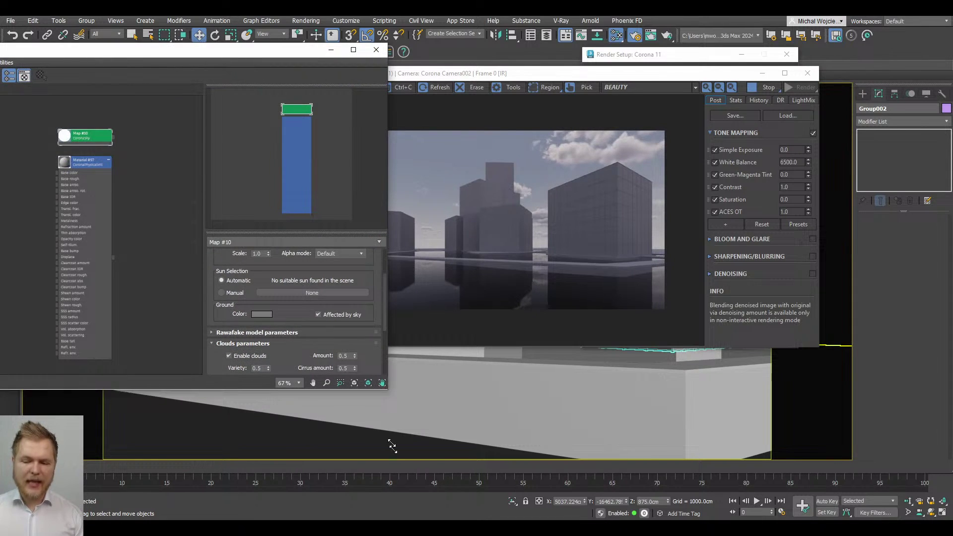
drag(392, 445, 405, 481)
drag(232, 57, 173, 31)
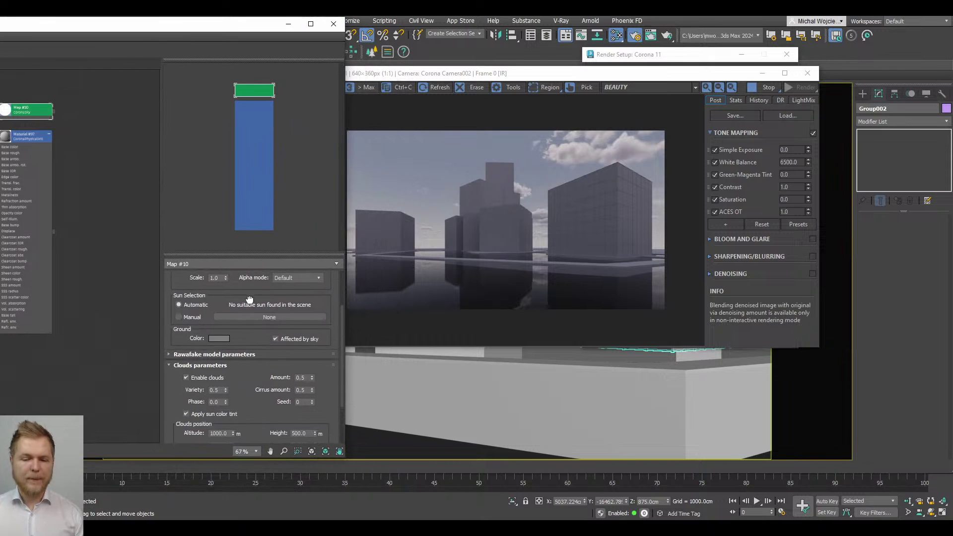
Step: Try sky altitudes of 0 m and 1500 m, and set the CoronaSky altitude to 500 m
scroll(240, 333, up, 3)
double_click(219, 317)
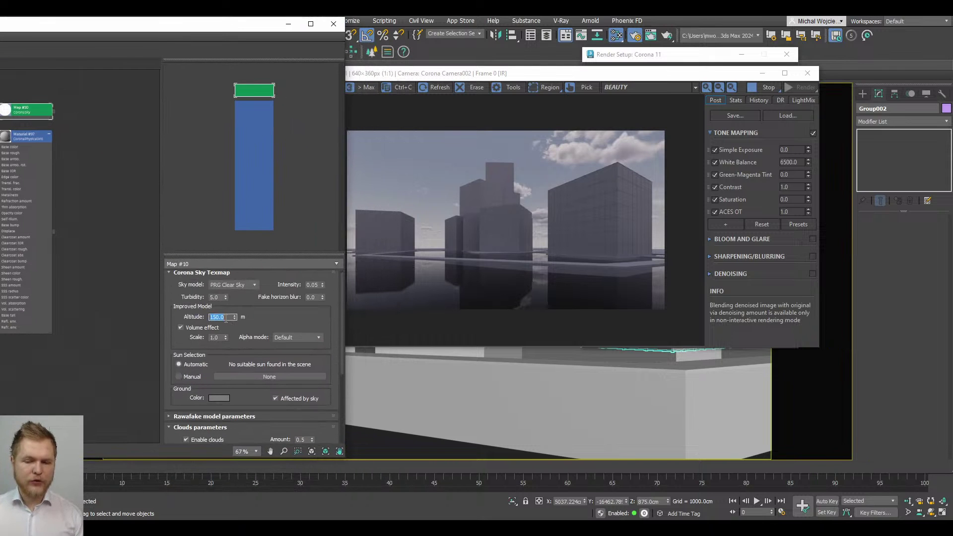
text(0)
key(Return)
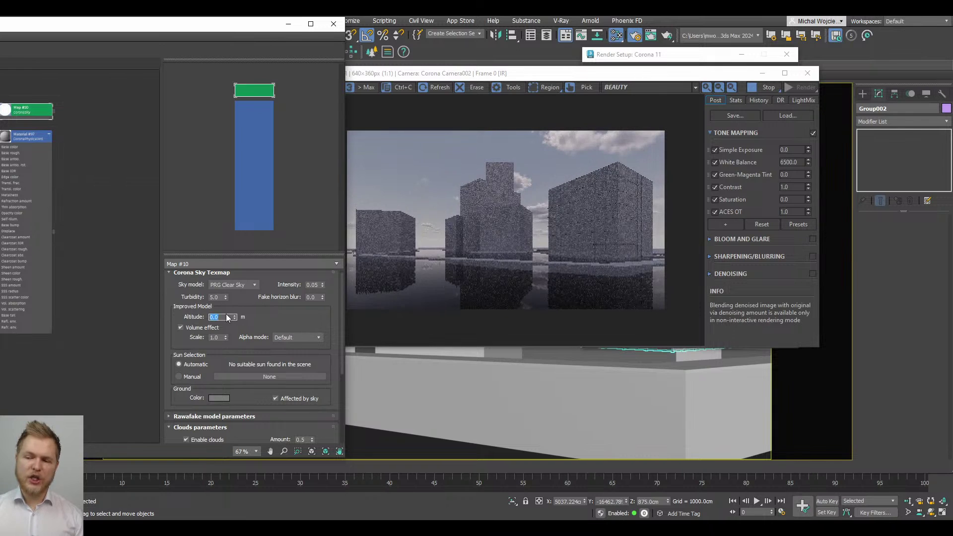
text(1500)
key(Return)
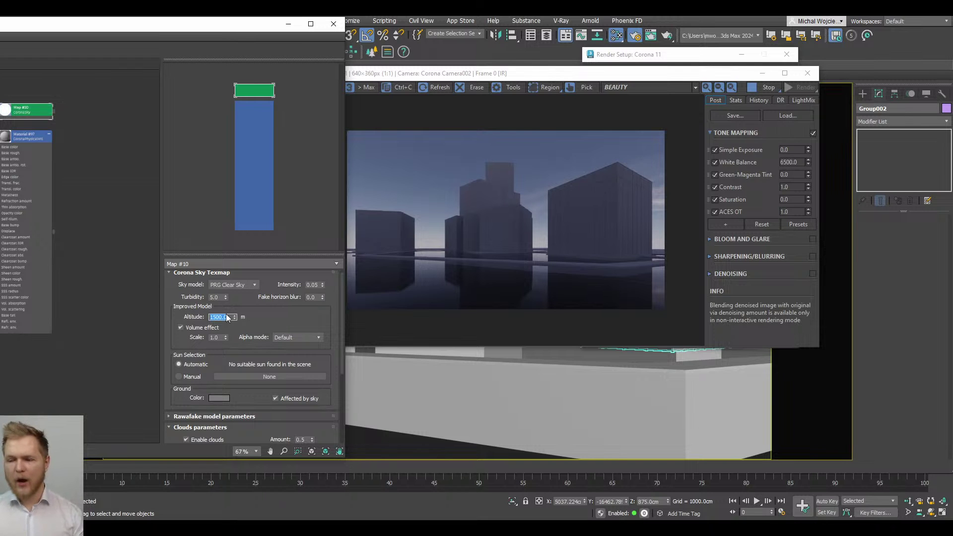
text(500)
key(Return)
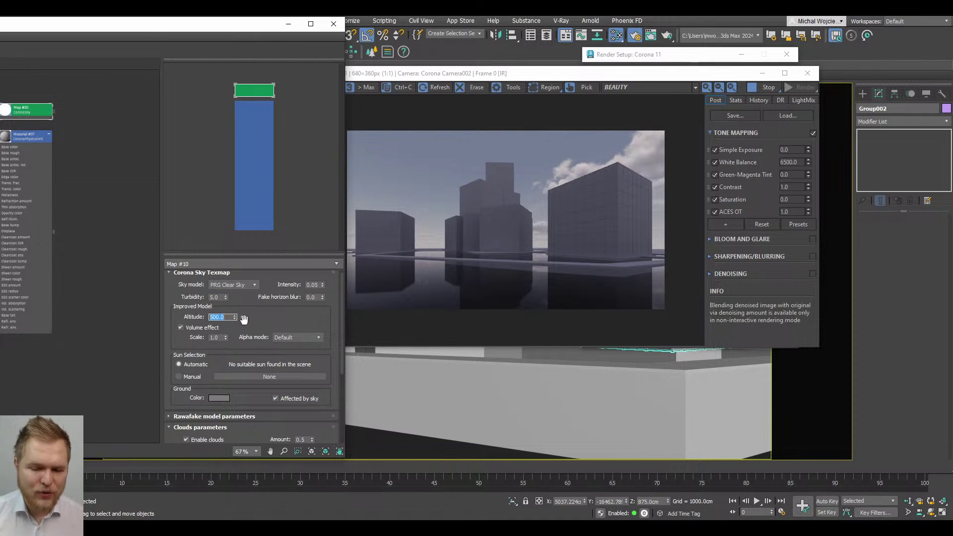
Step: Raise the cloud amount to 0.72 and the cirrus amount to 0.73 in the CoronaSky map
scroll(298, 363, down, 3)
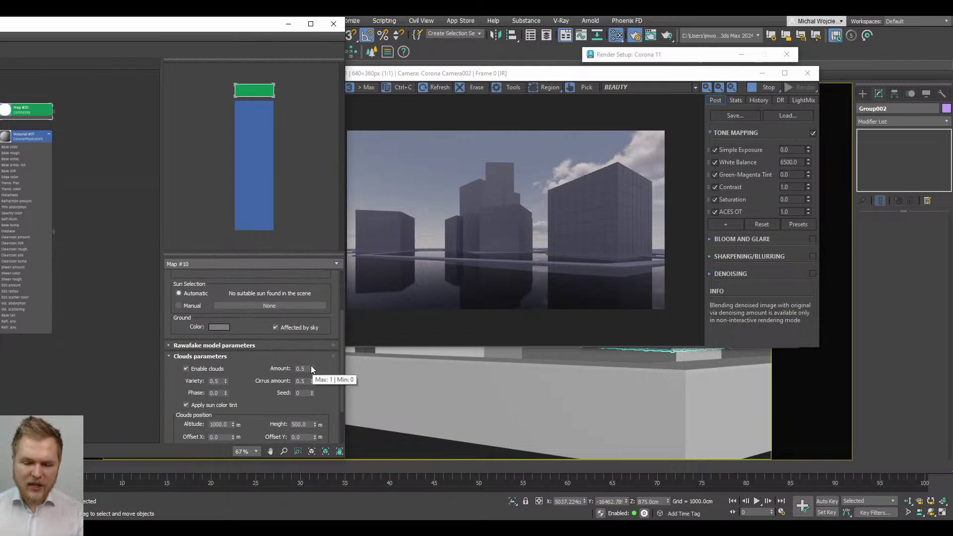
mouse_move(311, 368)
mouse_down()
mouse_move(313, 351)
mouse_move(313, 359)
mouse_up()
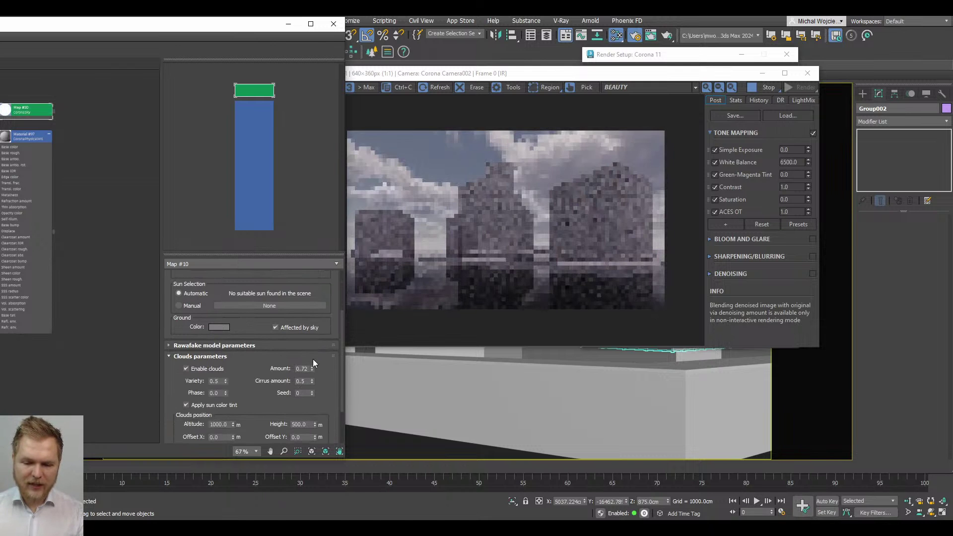
click(460, 241)
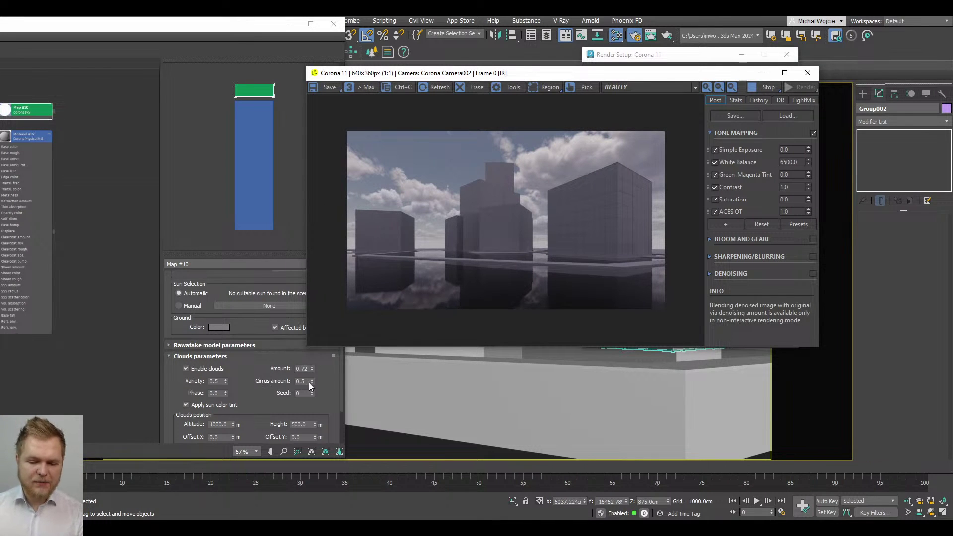
drag(313, 381, 314, 370)
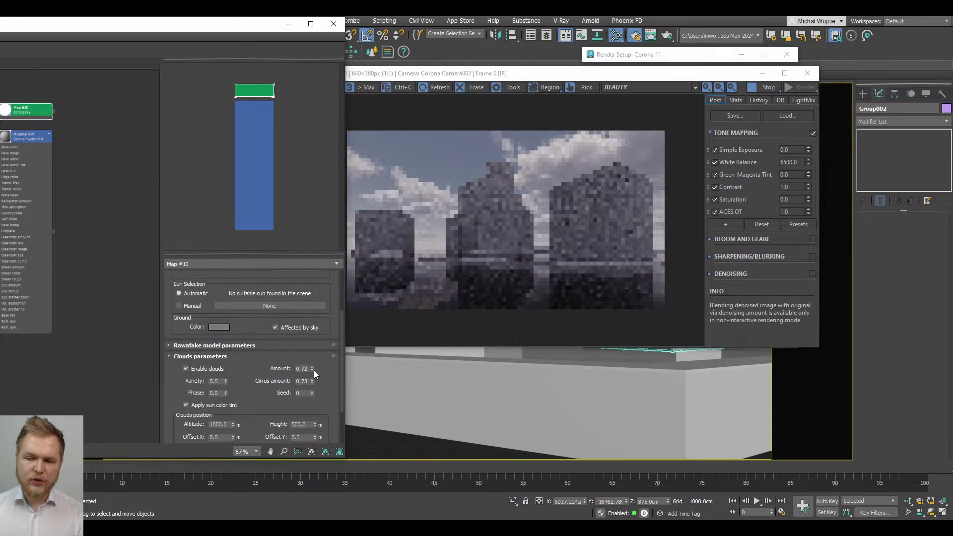
click(525, 191)
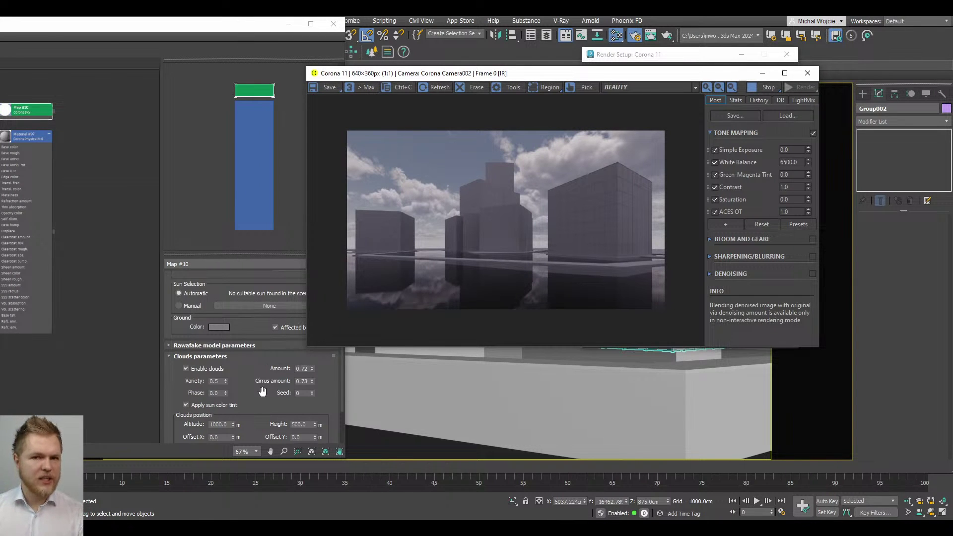
Step: Minimize the Slate Material Editor and Render Setup, move the frame buffer aside and restore the multi-viewport layout
click(287, 24)
drag(402, 75, 109, 56)
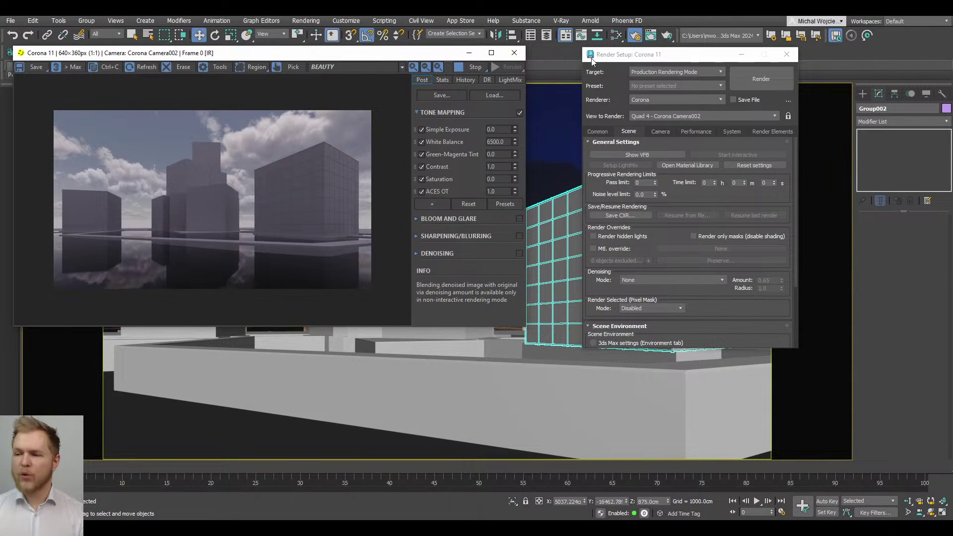
click(742, 56)
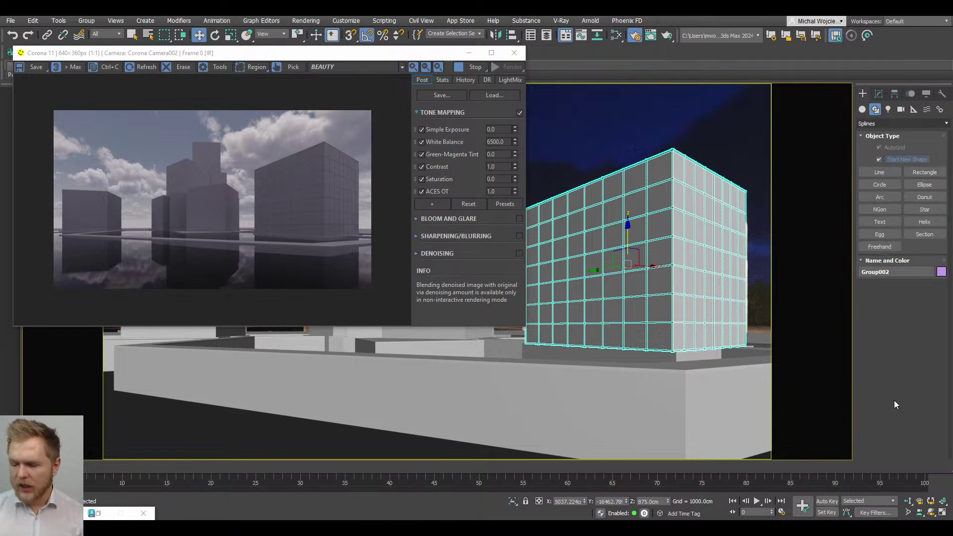
click(942, 513)
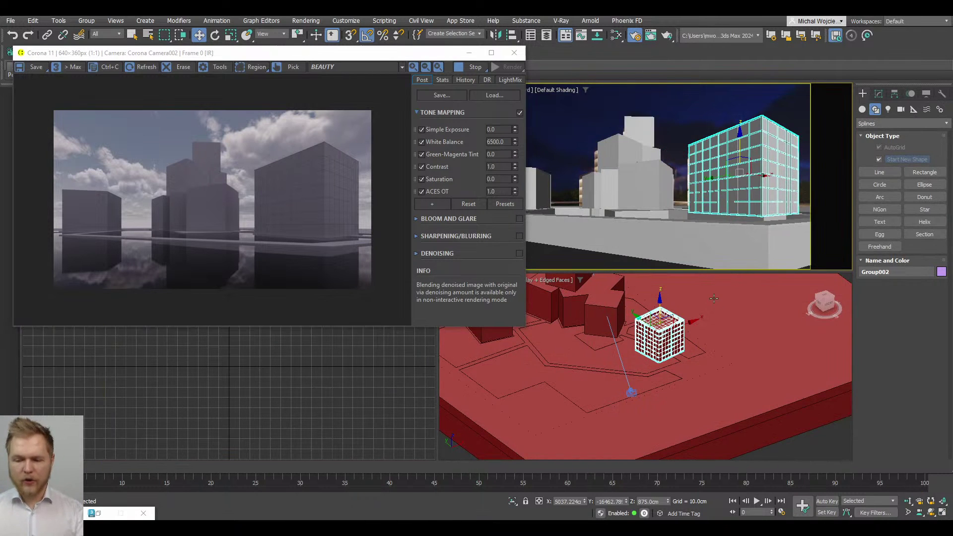
Step: Create a targeted CoronaSun light beside the central building cluster, placing it in the top view
click(888, 109)
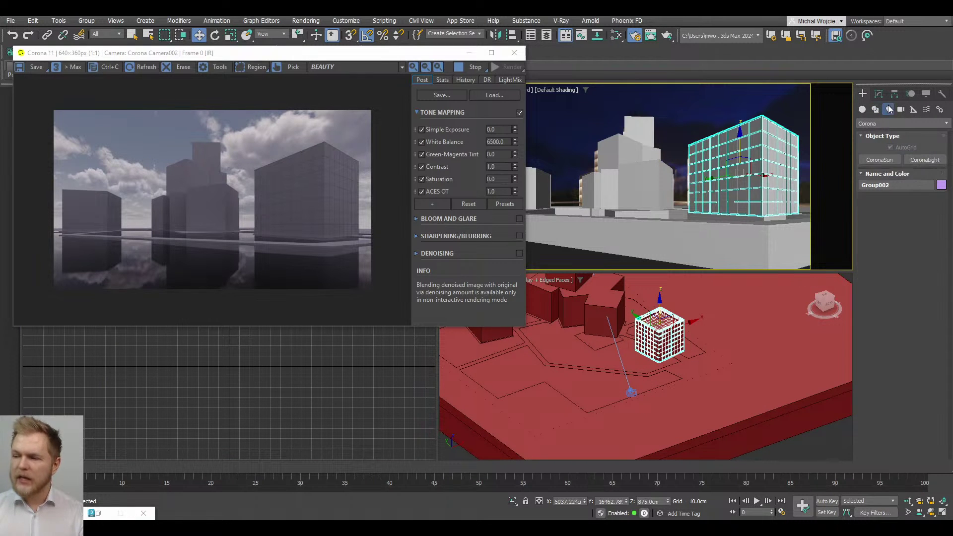
click(881, 158)
click(588, 343)
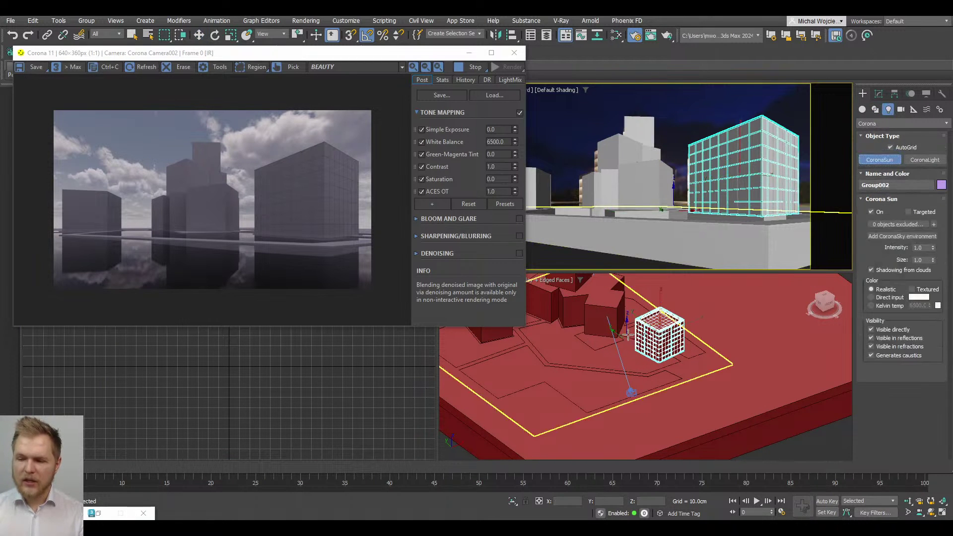
scroll(596, 350, down, 5)
alt+middle_drag(610, 361, 614, 342)
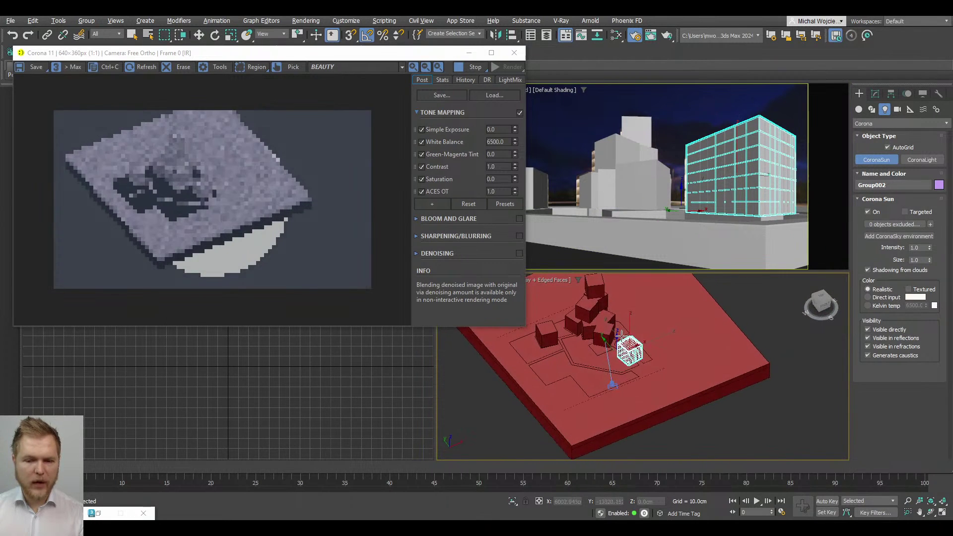
scroll(610, 342, up, 6)
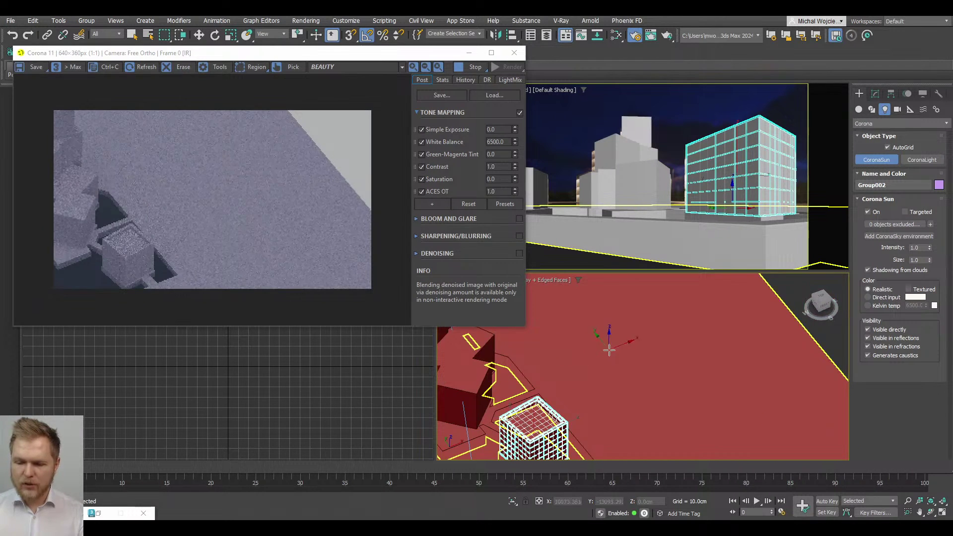
key(t)
scroll(571, 337, down, 4)
middle_drag(571, 336, 640, 412)
scroll(646, 347, up, 5)
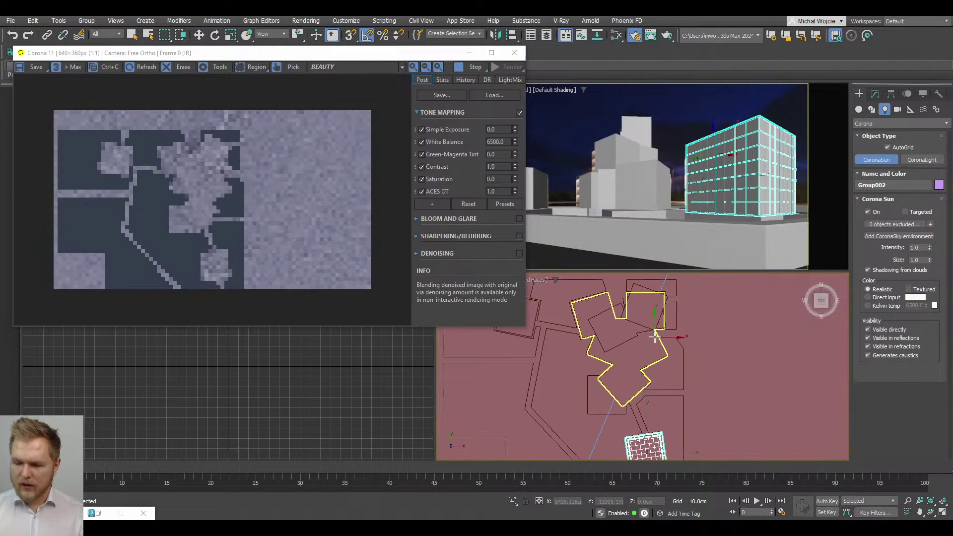
drag(662, 342, 709, 330)
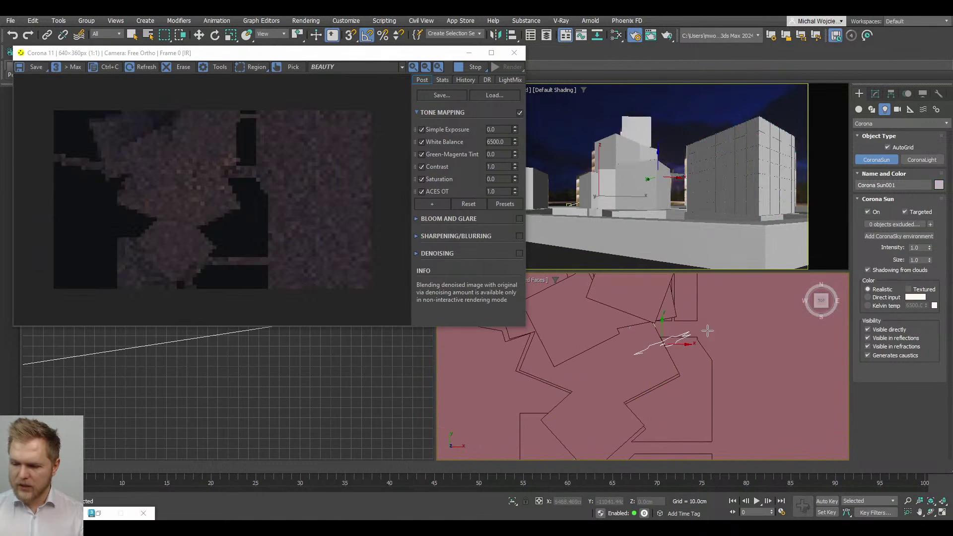
Step: Replace the sun with a targeted CoronaSun drawn beside the buildings in the top view with AutoGrid off, and raise it in the camera view
right_click(709, 330)
click(900, 146)
click(904, 212)
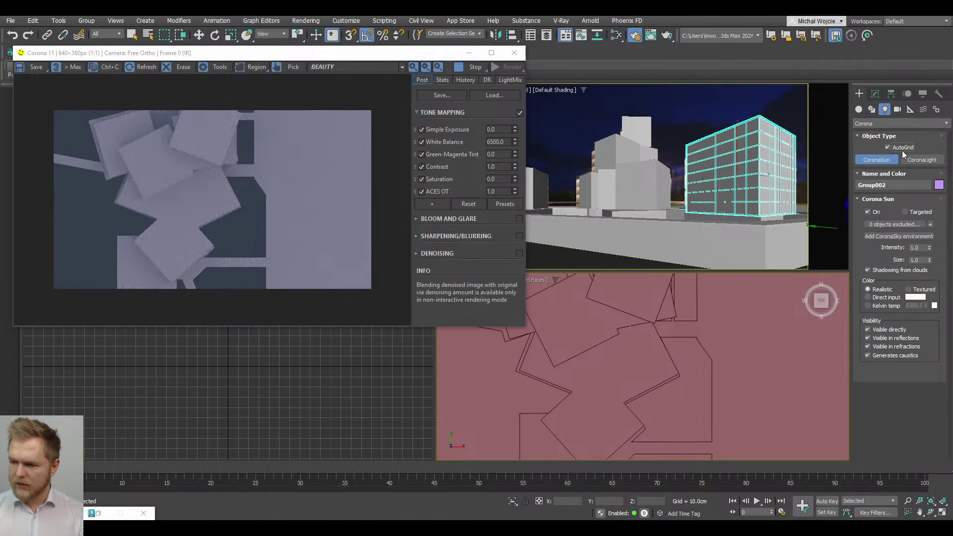
click(889, 147)
drag(686, 341, 752, 301)
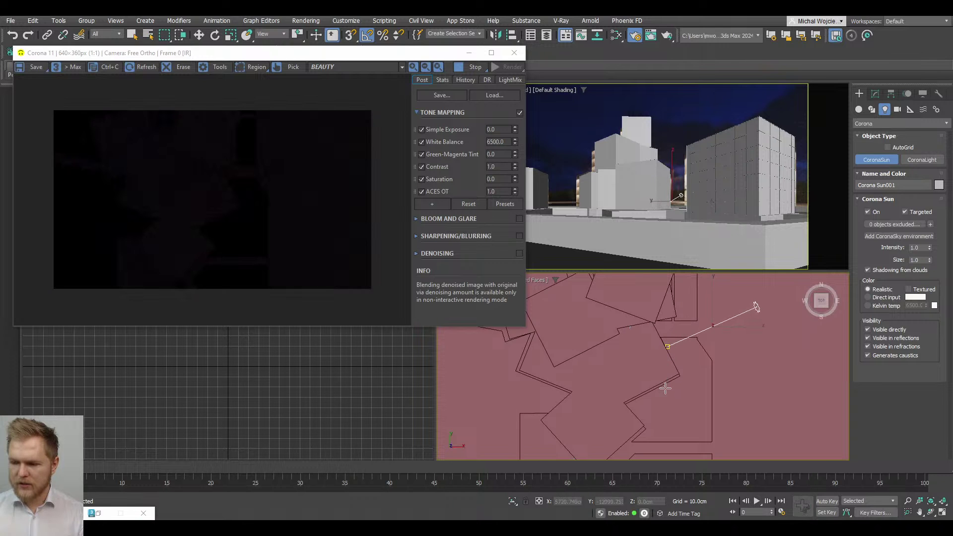
right_click(669, 91)
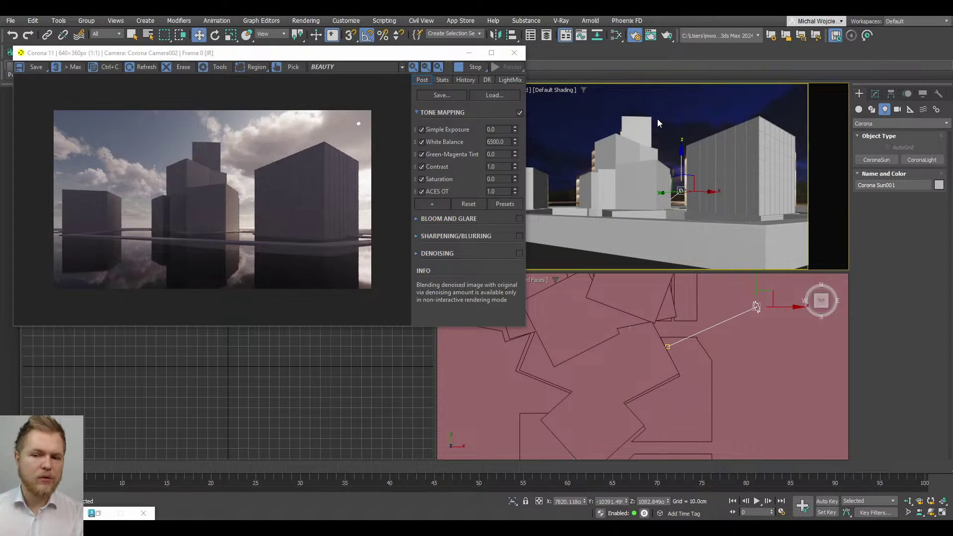
click(704, 174)
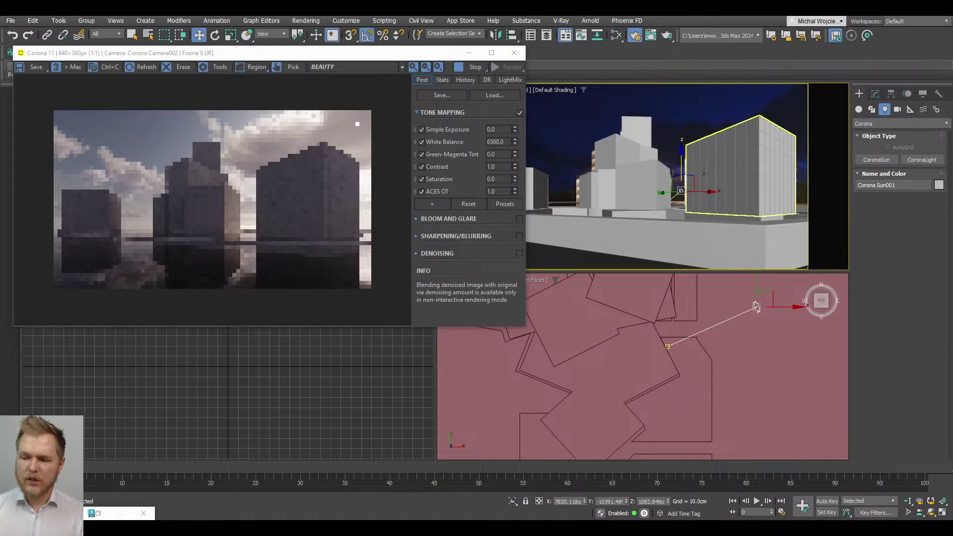
Step: Review the sun selection in the CoronaSky map and bring up the CoronaSun's own parameters
click(635, 36)
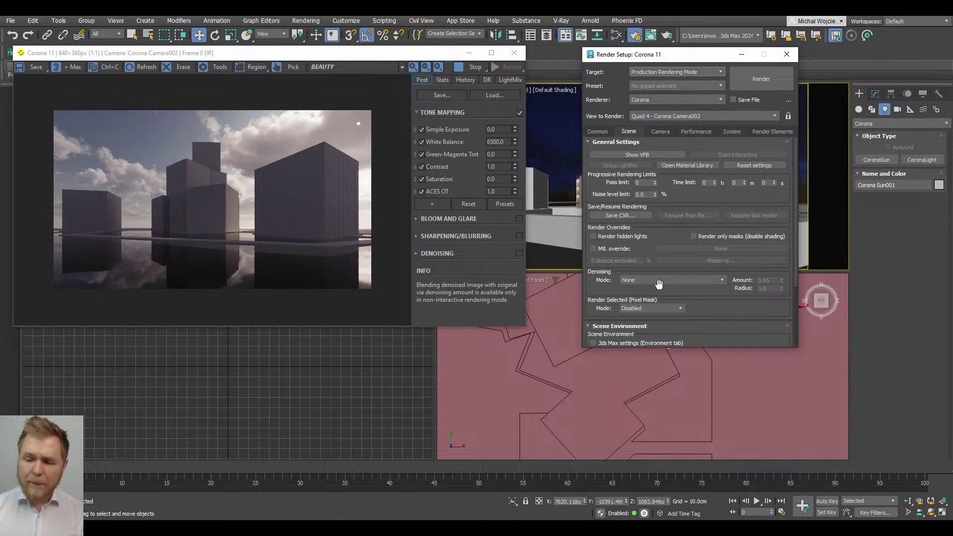
click(616, 36)
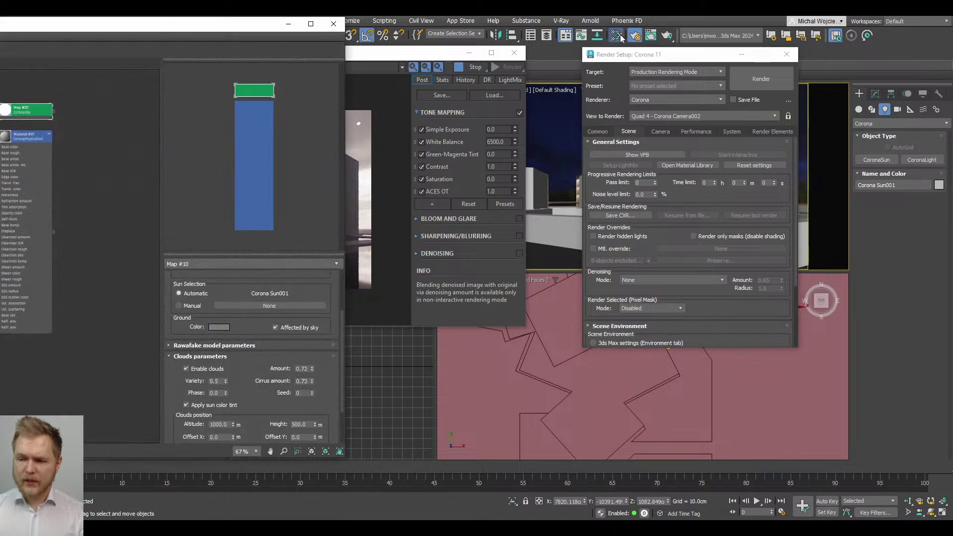
drag(232, 383, 422, 330)
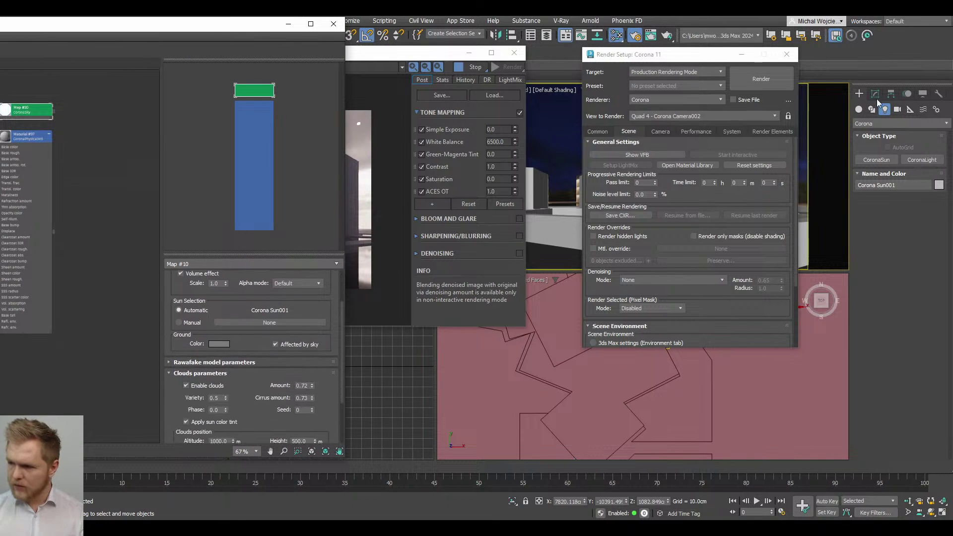
click(875, 94)
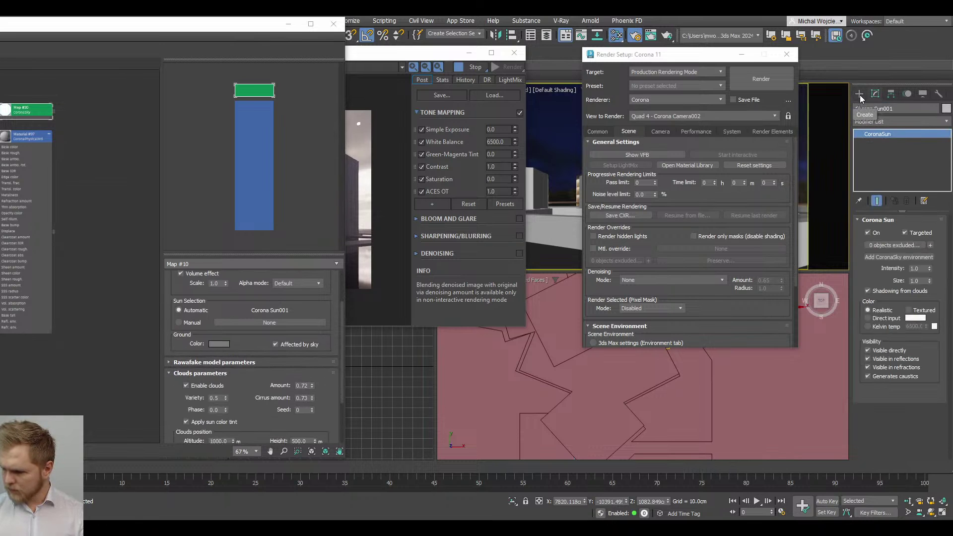
Step: Minimize Render Setup and the Slate Material Editor, and move the frame buffer off the camera view and sun parameters
click(741, 54)
click(409, 156)
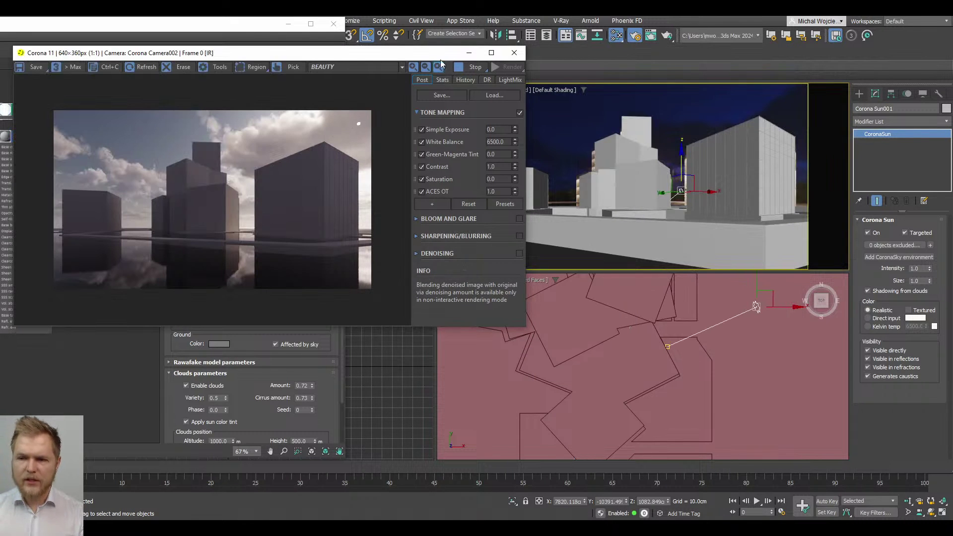
drag(253, 387, 256, 432)
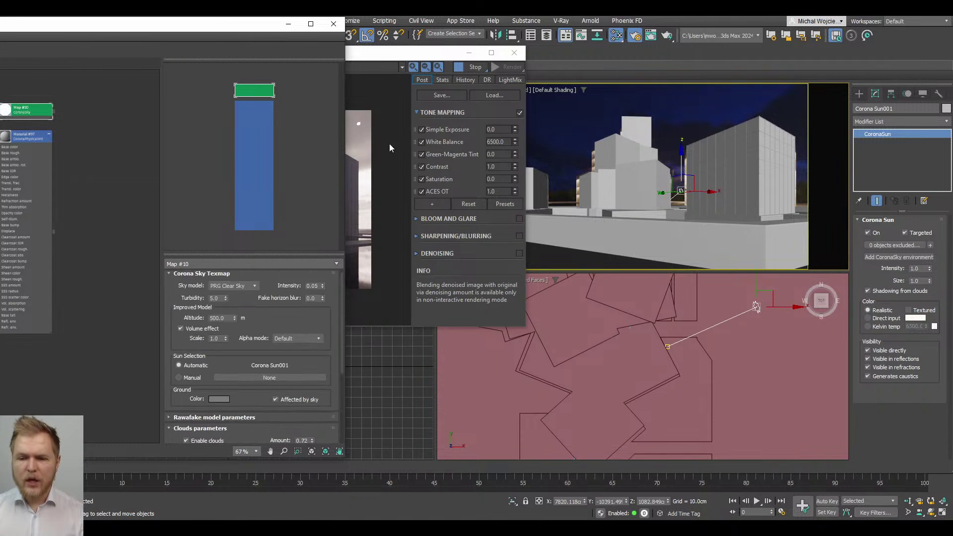
click(390, 144)
drag(433, 59, 650, 39)
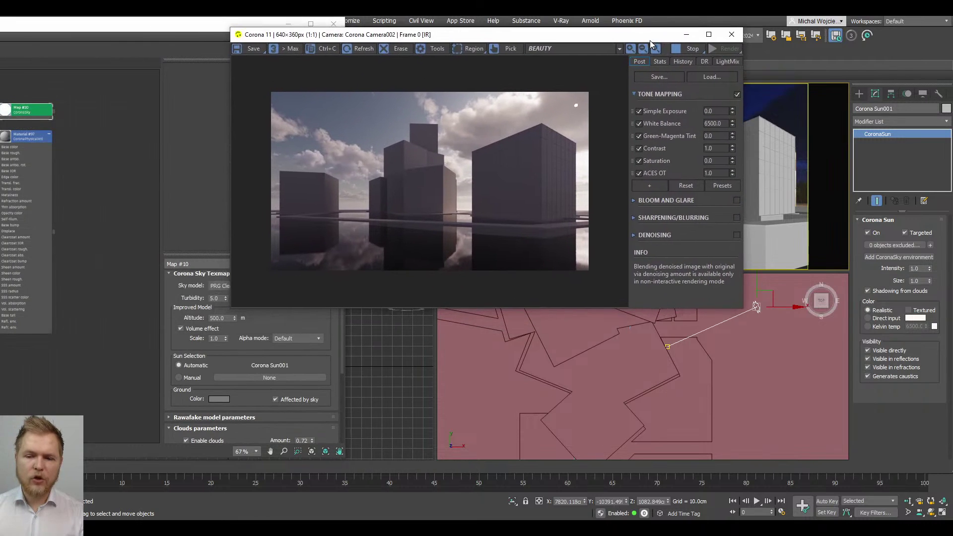
click(290, 24)
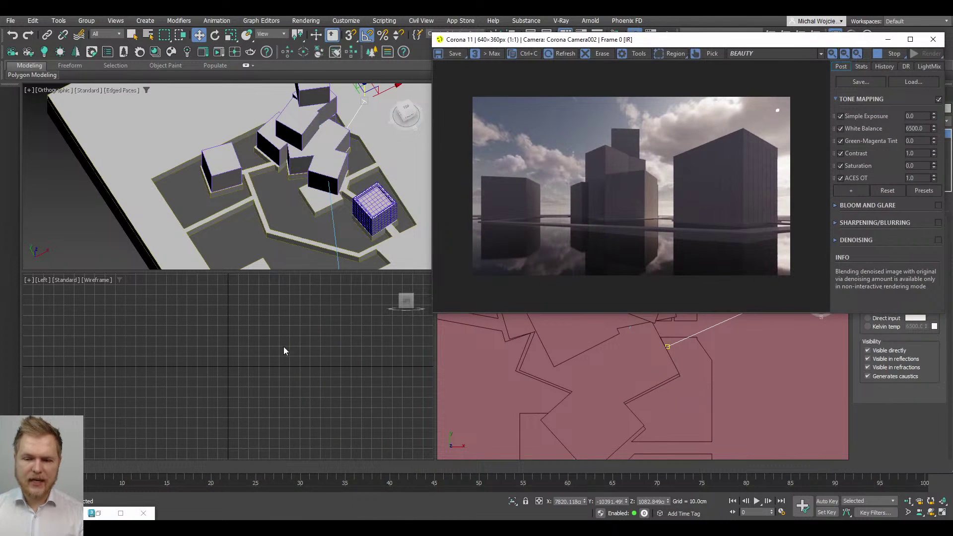
drag(685, 40, 336, 105)
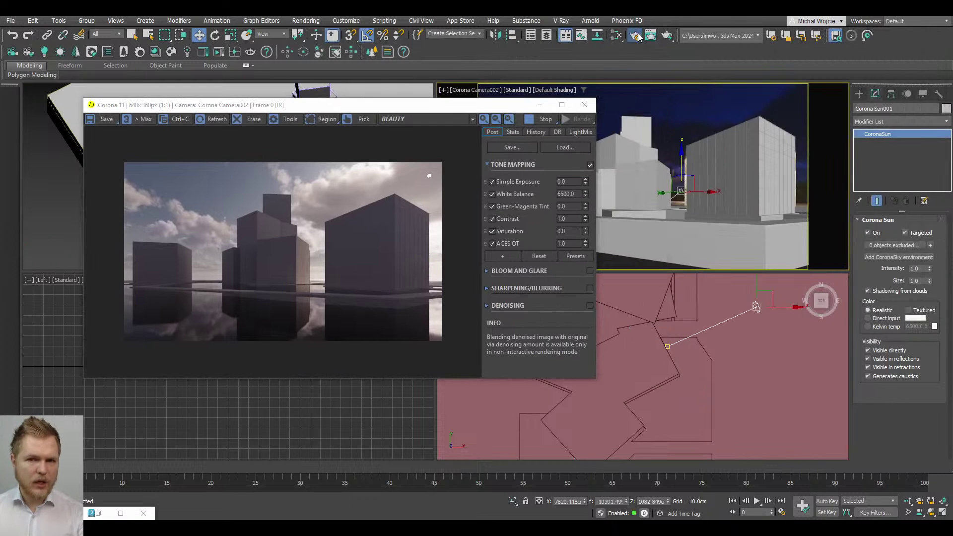
Step: Lock the view to render to Quad 4 - Corona Camera002 in Render Setup, and clear the frame buffer away from the camera view
key(F10)
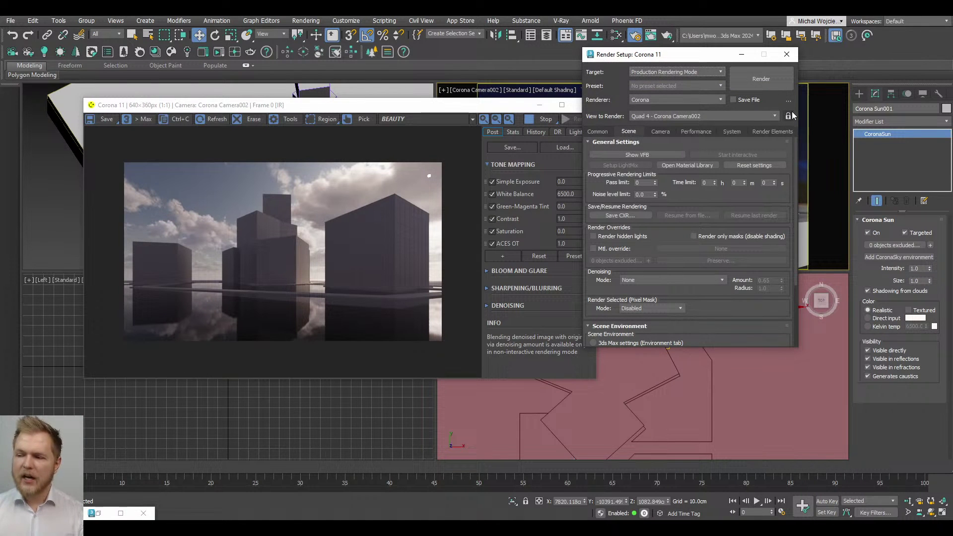
right_click(180, 409)
right_click(65, 248)
right_click(588, 416)
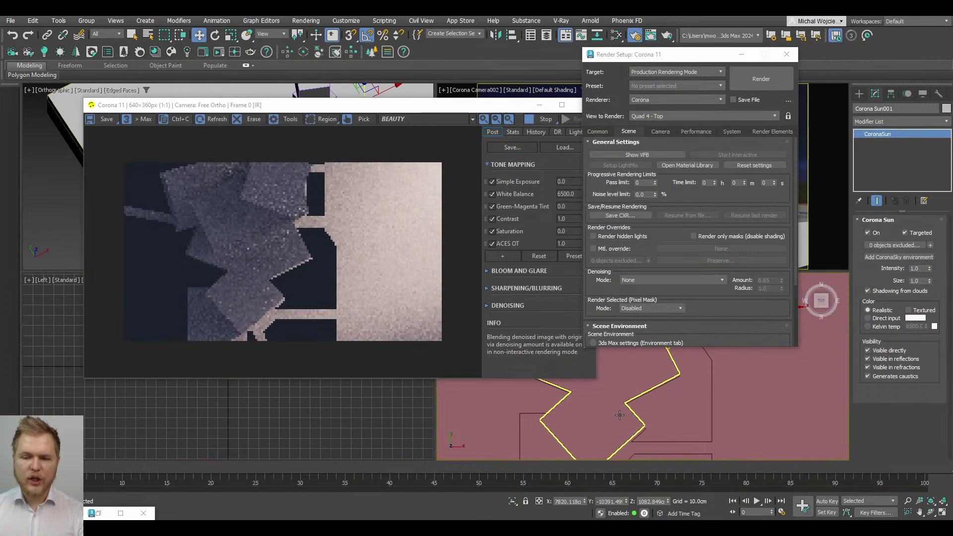
right_click(831, 230)
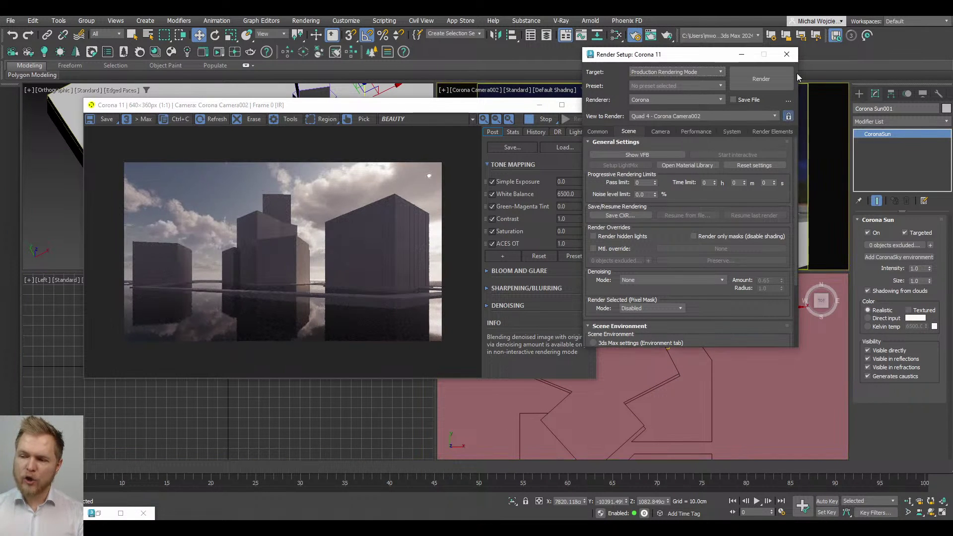
click(787, 54)
drag(317, 105, 158, 85)
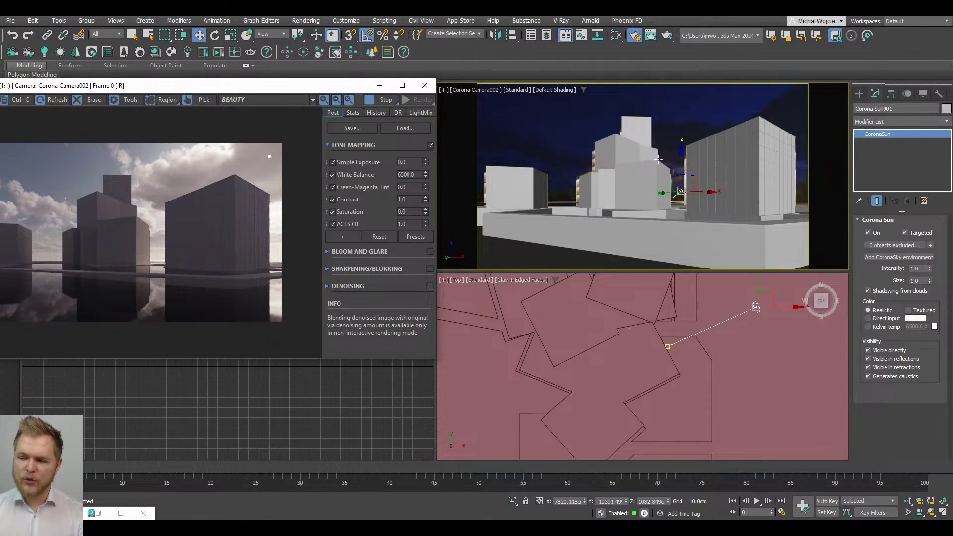
Step: Lower the sun well below ground level, and raise it to about Z -81 cm in a wireframe front view
drag(681, 168, 682, 194)
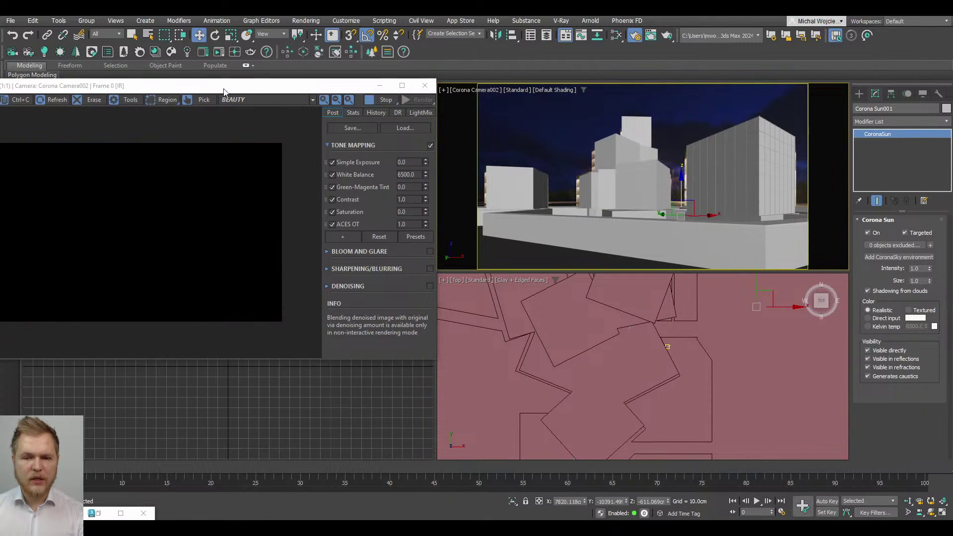
drag(221, 89, 785, 88)
key(f)
key(F3)
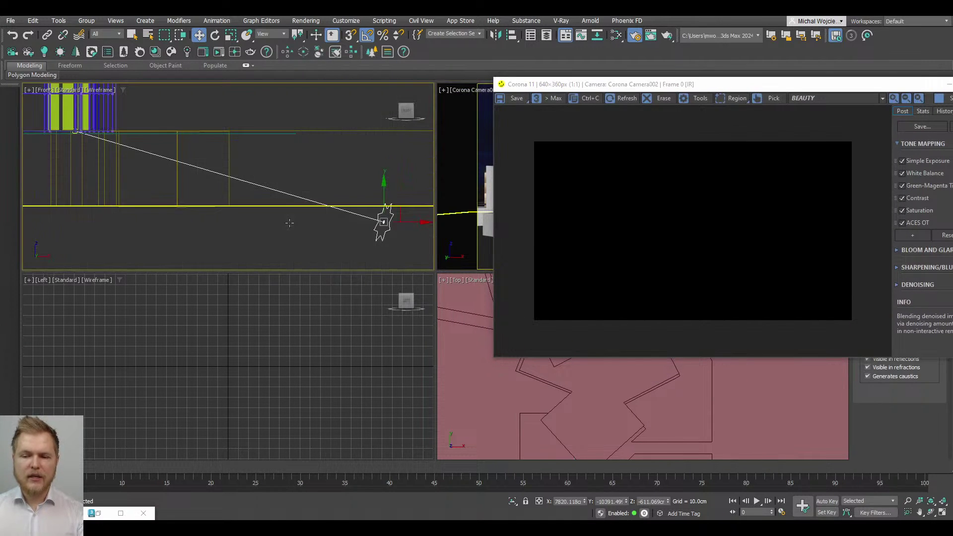
drag(387, 194, 386, 116)
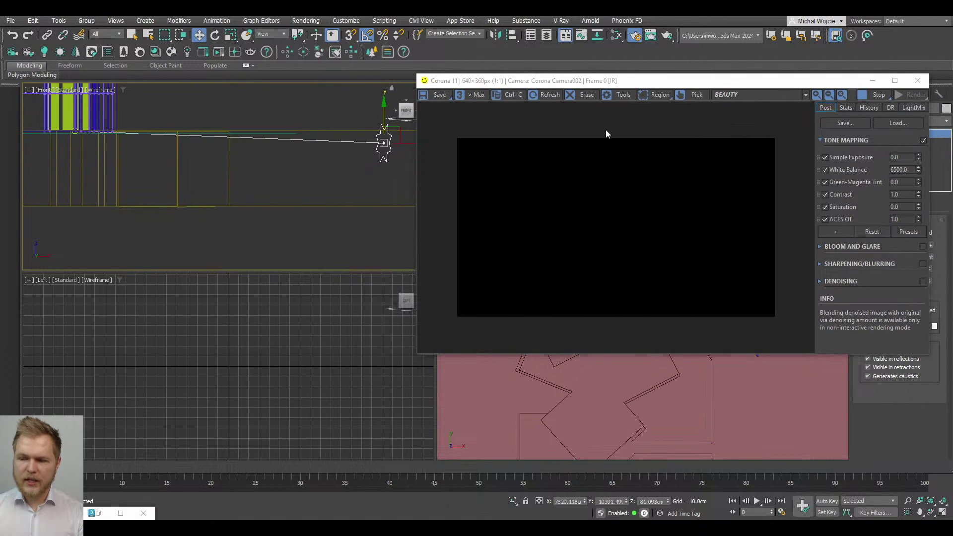
Step: Fine-tune the sun's height near the ground line to about Z -44 cm
middle_drag(376, 119, 337, 149)
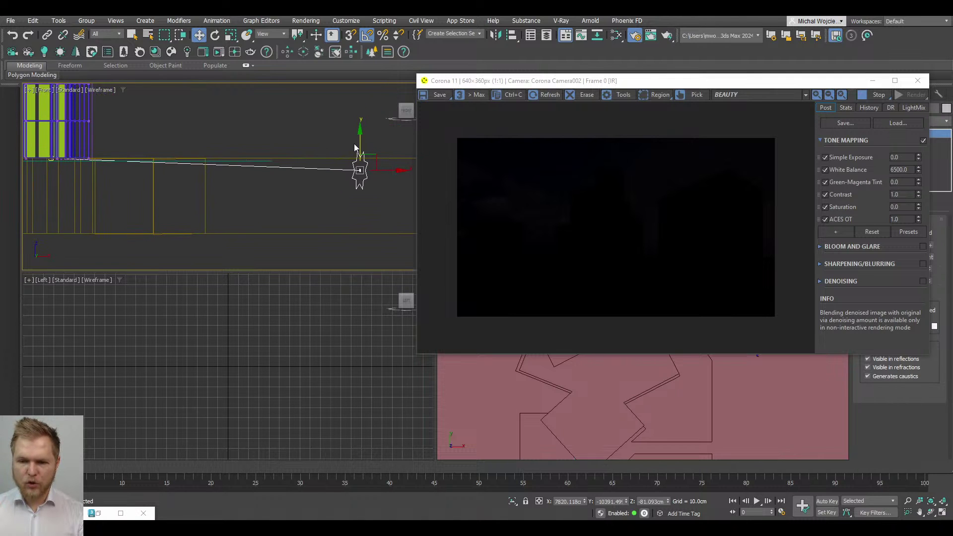
mouse_move(358, 145)
mouse_down()
mouse_move(359, 129)
mouse_move(353, 148)
mouse_up()
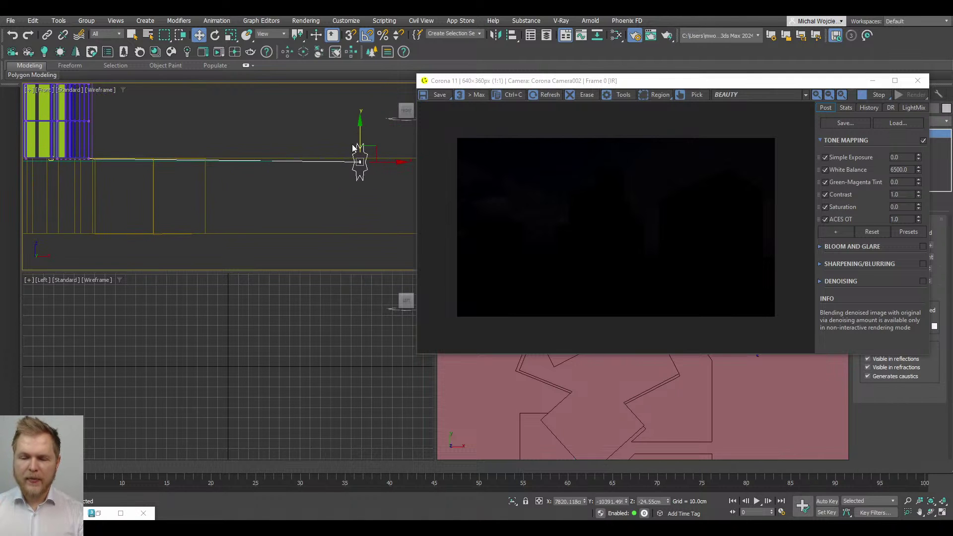
alt+middle_drag(329, 156, 321, 171)
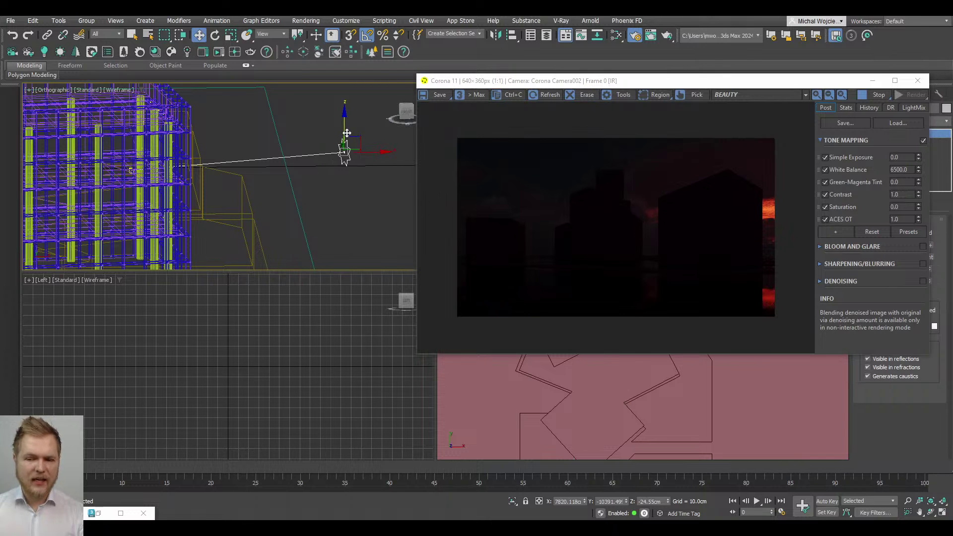
drag(344, 131, 345, 134)
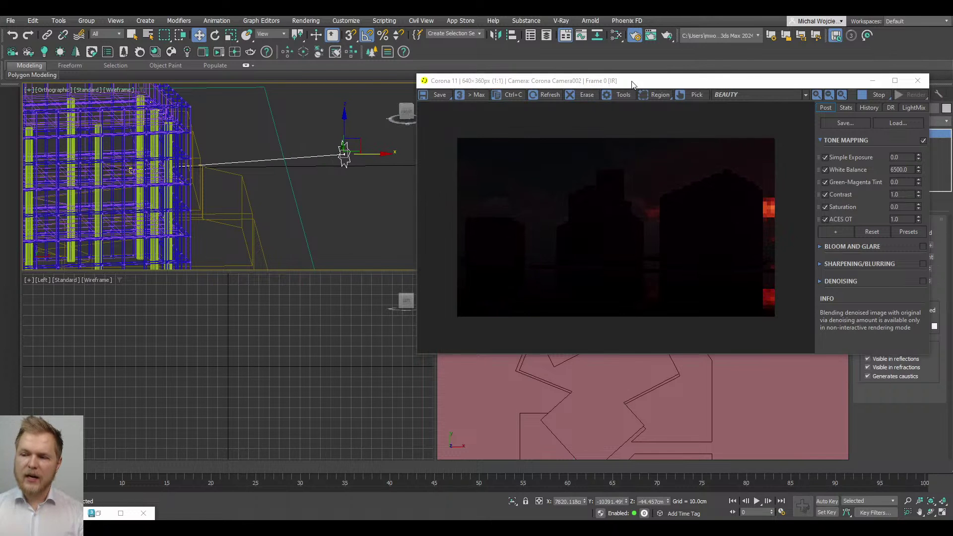
drag(631, 80, 595, 76)
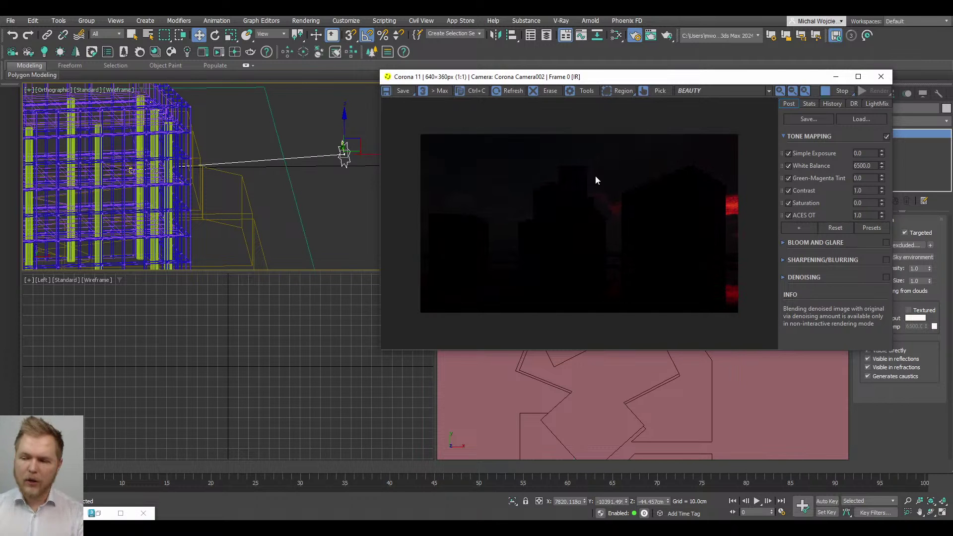
Step: Brighten the interactive render by setting Simple Exposure to 5
drag(882, 157, 838, 423)
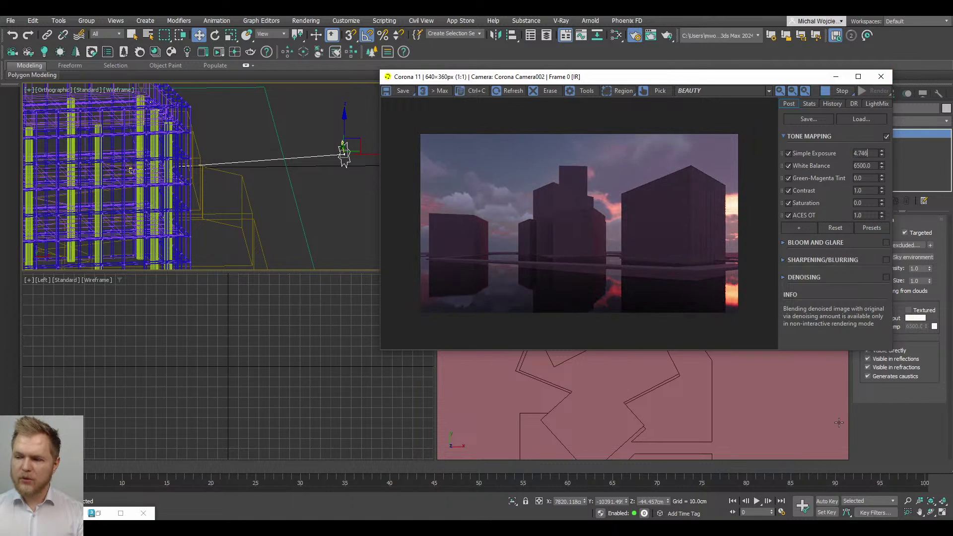
double_click(861, 153)
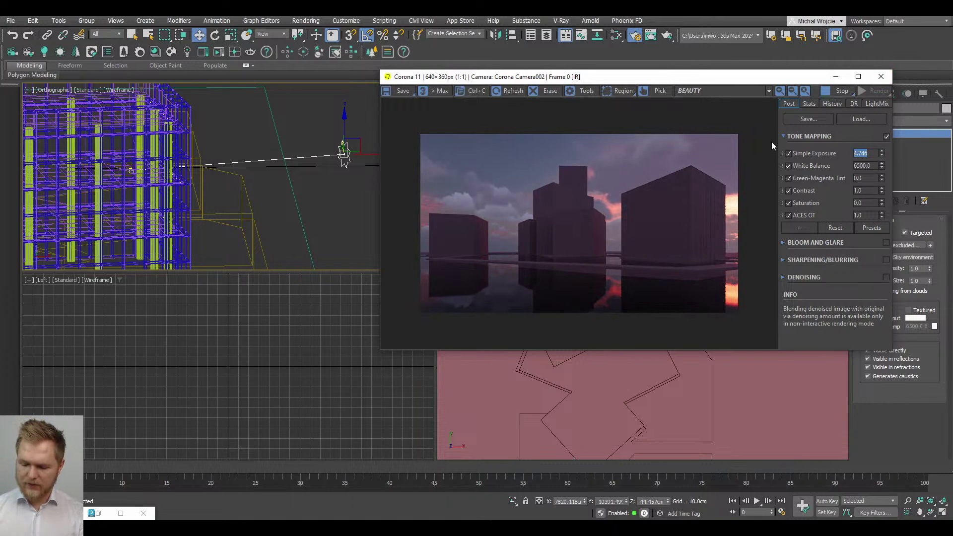
text(5)
key(Return)
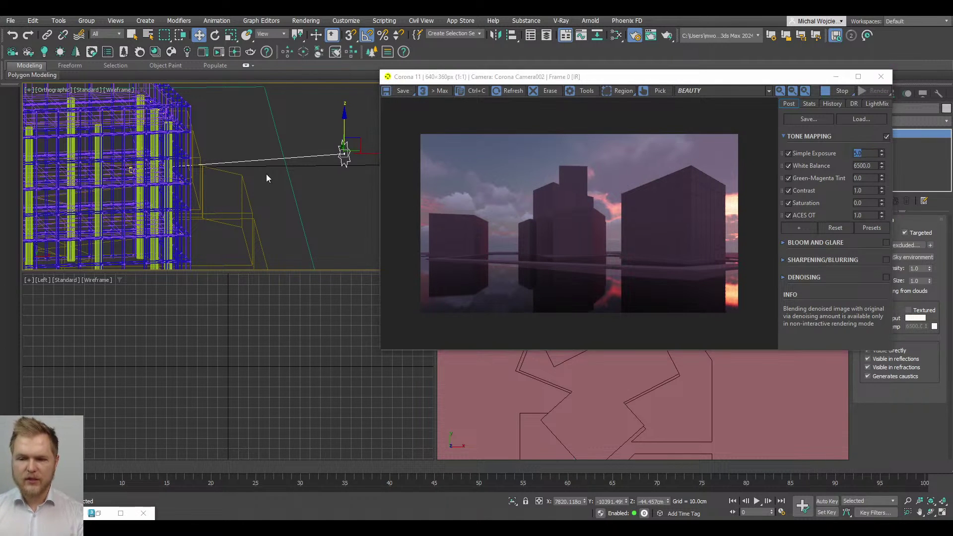
Step: Lower the sun to about Z -80 cm in the front view and set Simple Exposure to 5.5
key(f)
scroll(308, 181, up, 5)
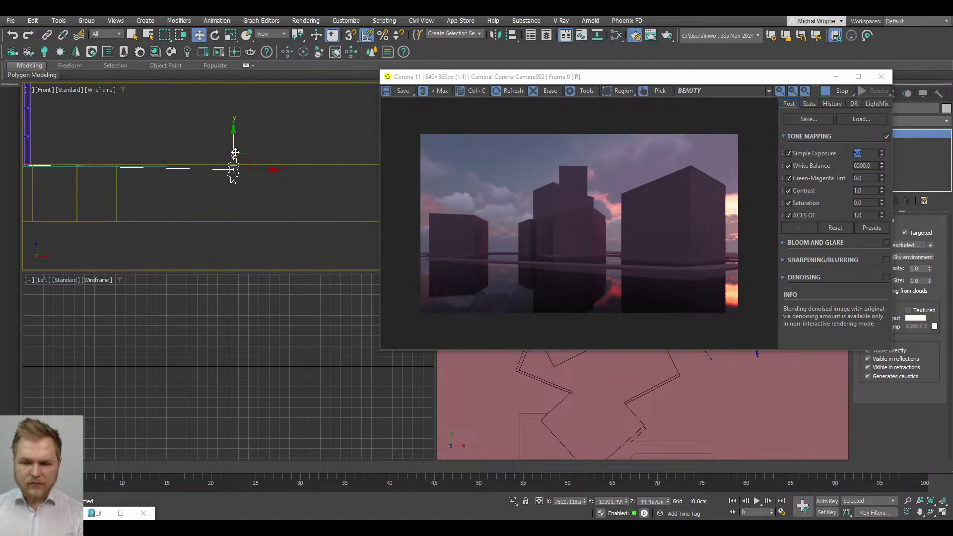
drag(235, 152, 233, 143)
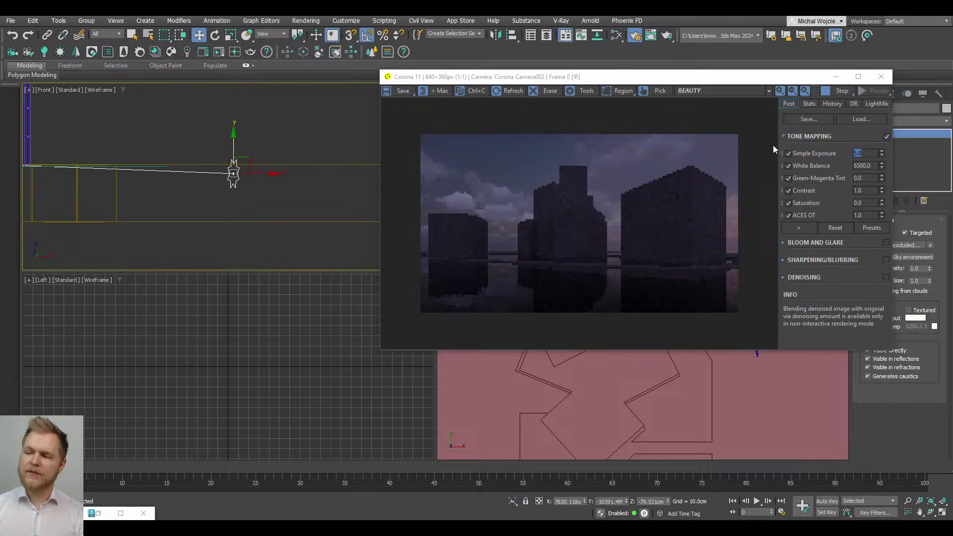
click(859, 150)
text(5)
key(Return)
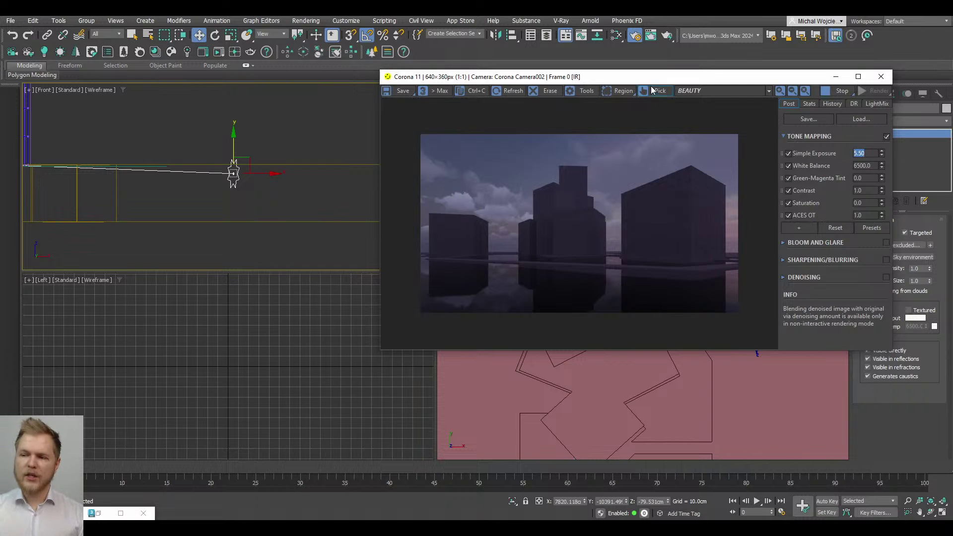
Step: Try the Direct input colour on the CoronaSun, return it to Realistic, and reduce the sun's intensity to 0.5
drag(657, 80, 471, 69)
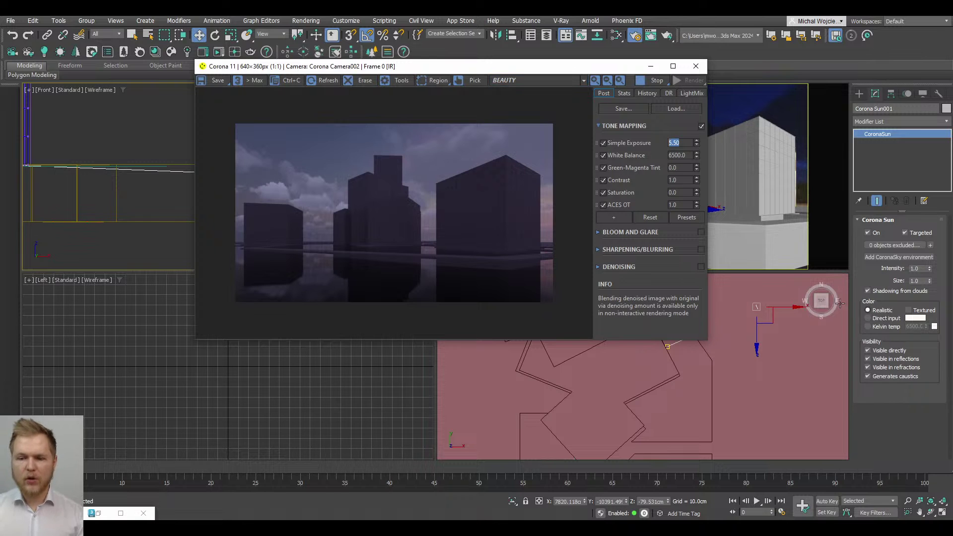
click(882, 318)
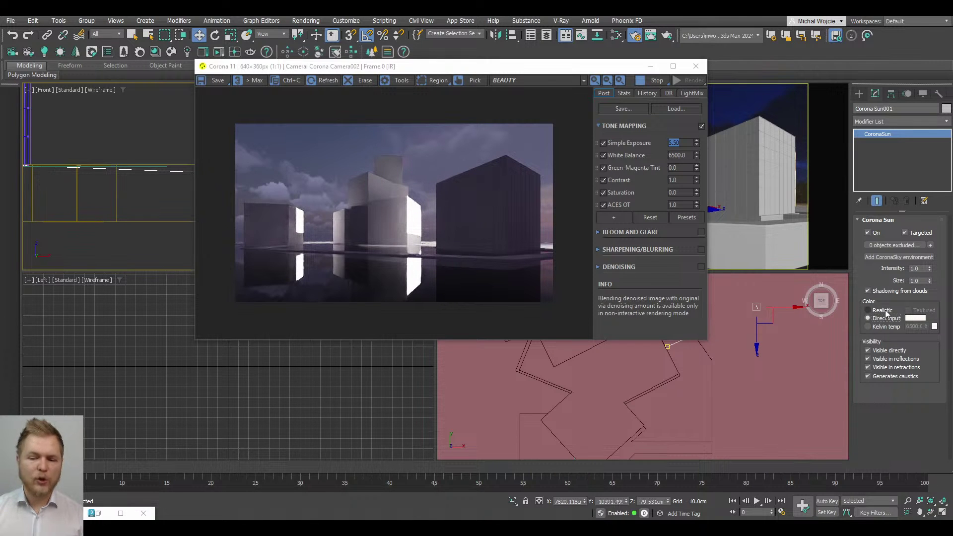
click(868, 310)
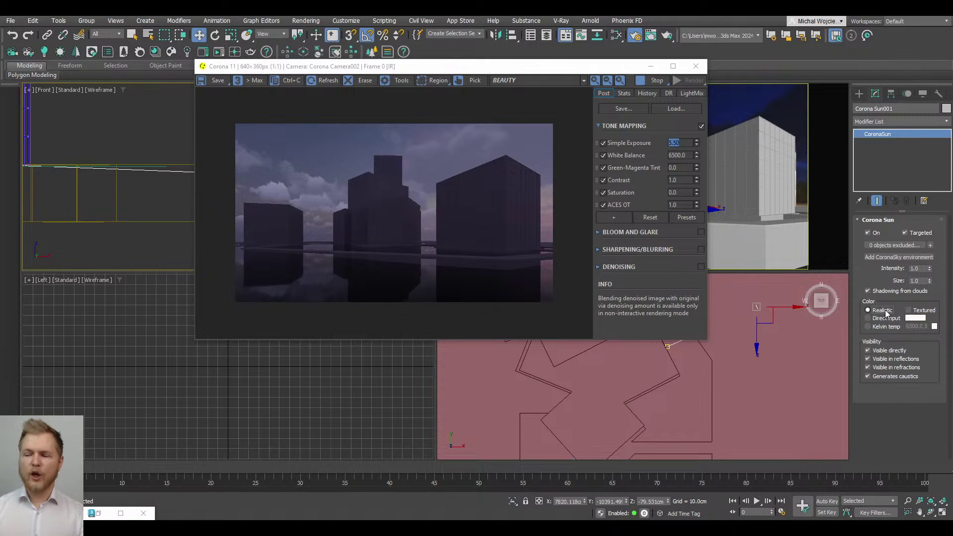
drag(929, 269, 934, 297)
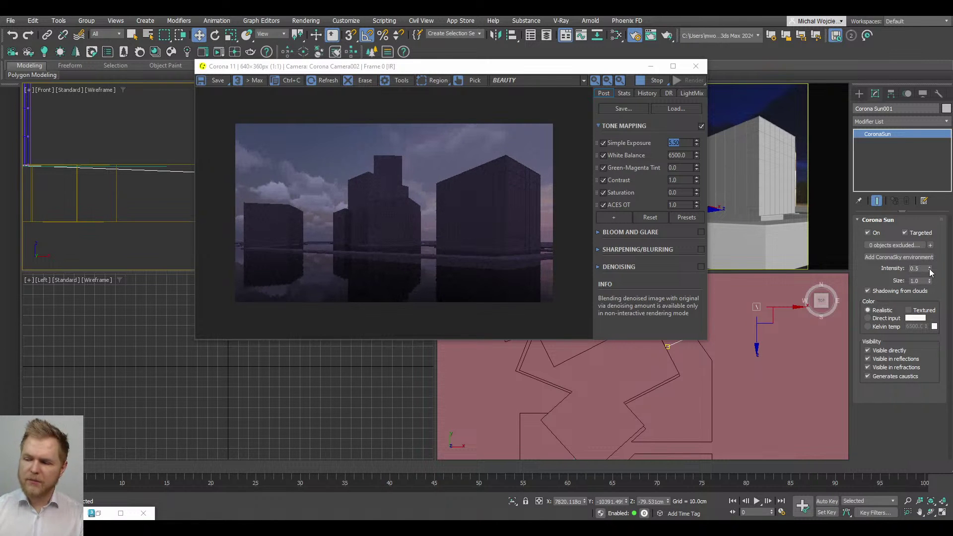
Step: Try the CoronaSun at intensity 0, and set the intensity back to 1.0
drag(929, 271, 928, 304)
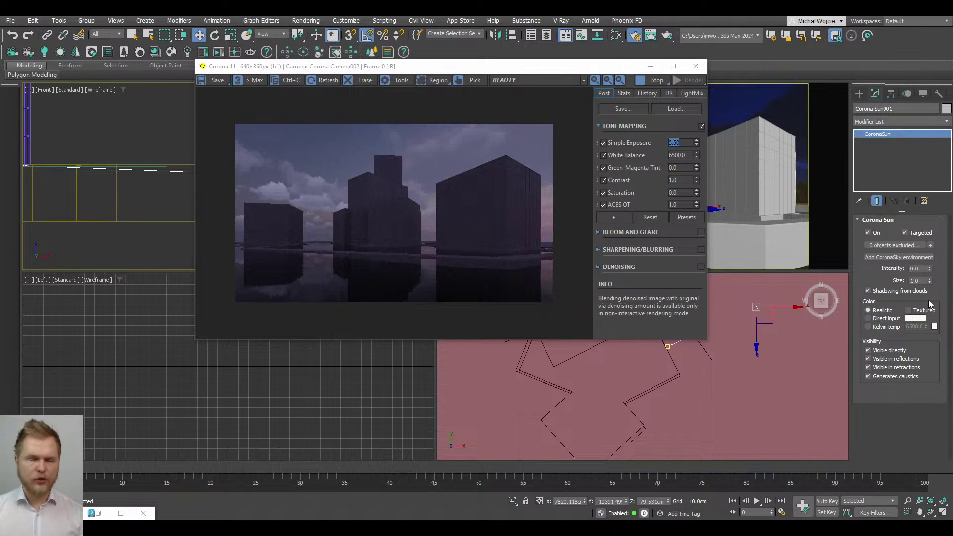
click(929, 268)
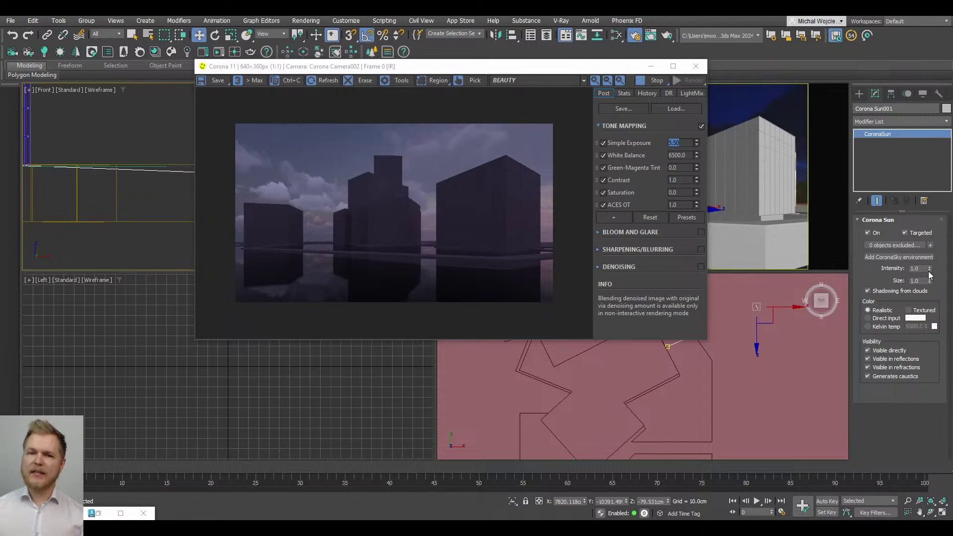
Step: Move the render window clear of the camera viewport and restart the interactive render
mouse_move(356, 67)
mouse_down()
mouse_move(456, 82)
mouse_move(351, 78)
mouse_up()
click(626, 93)
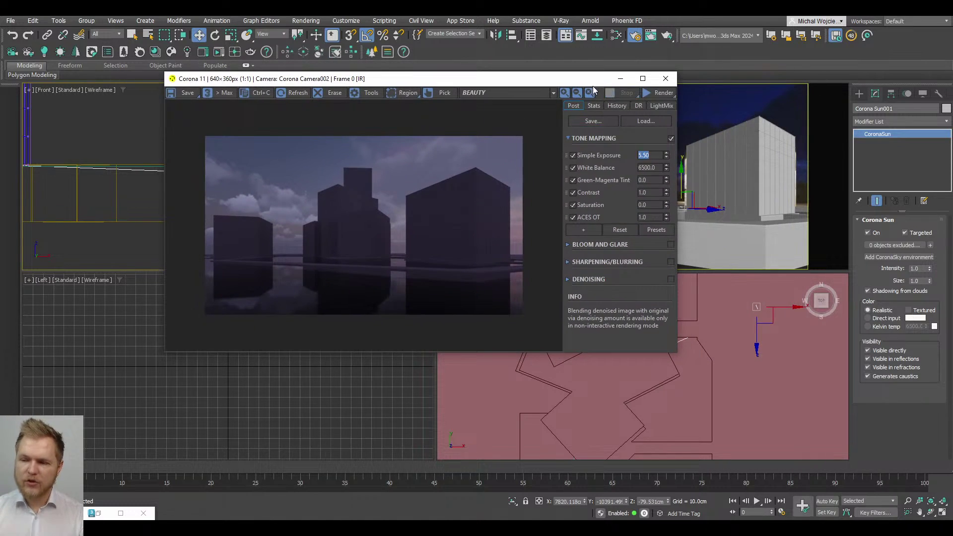
drag(591, 79, 488, 74)
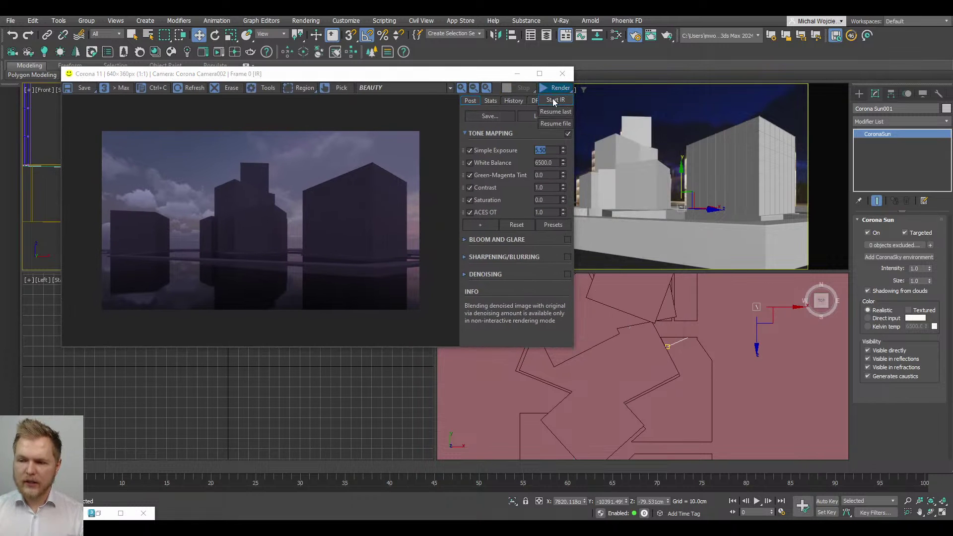
click(558, 89)
Step: Open the group of the large right-hand building in the camera view and select its outer box
click(741, 146)
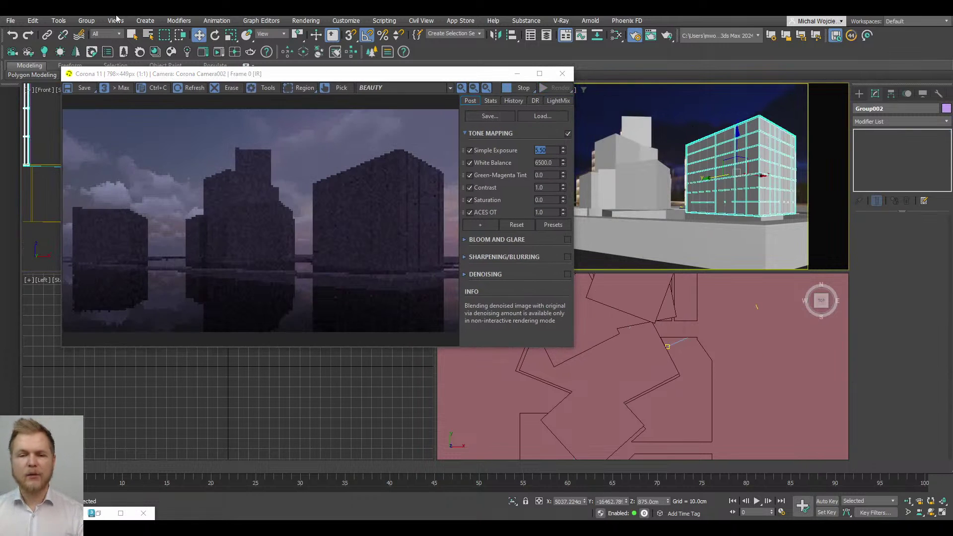
click(90, 21)
click(97, 61)
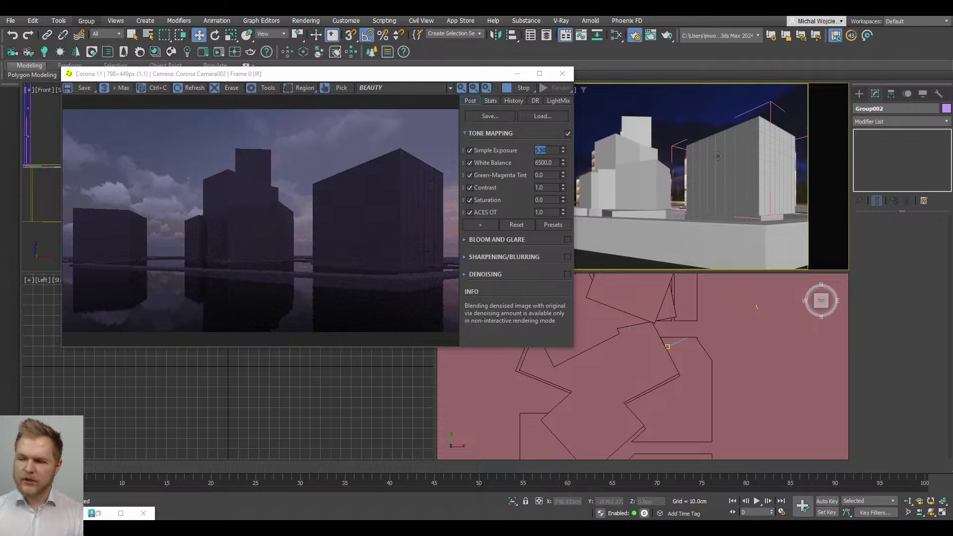
click(742, 160)
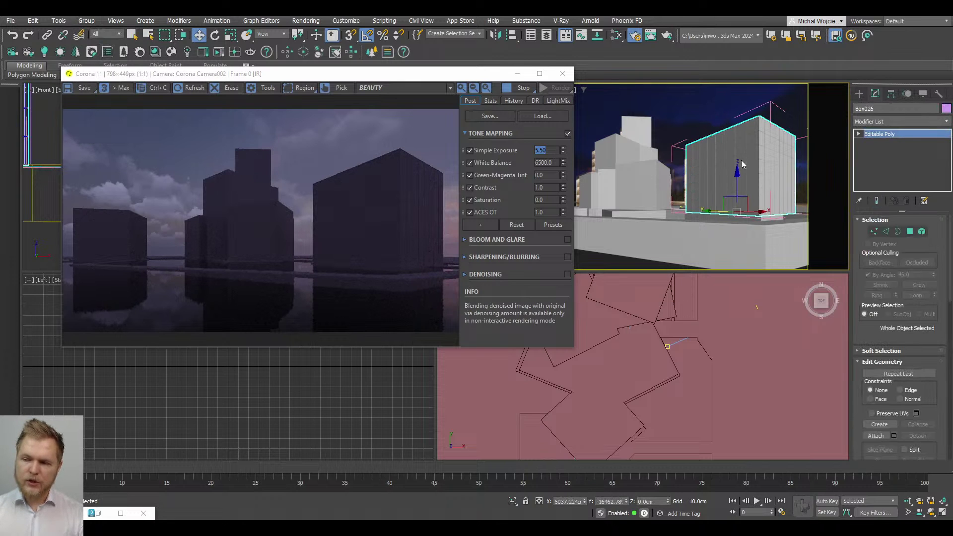
Step: Hide the building's outer box to check the lit floors behind it, and restore the box
right_click(740, 157)
mouse_move(758, 132)
click(758, 109)
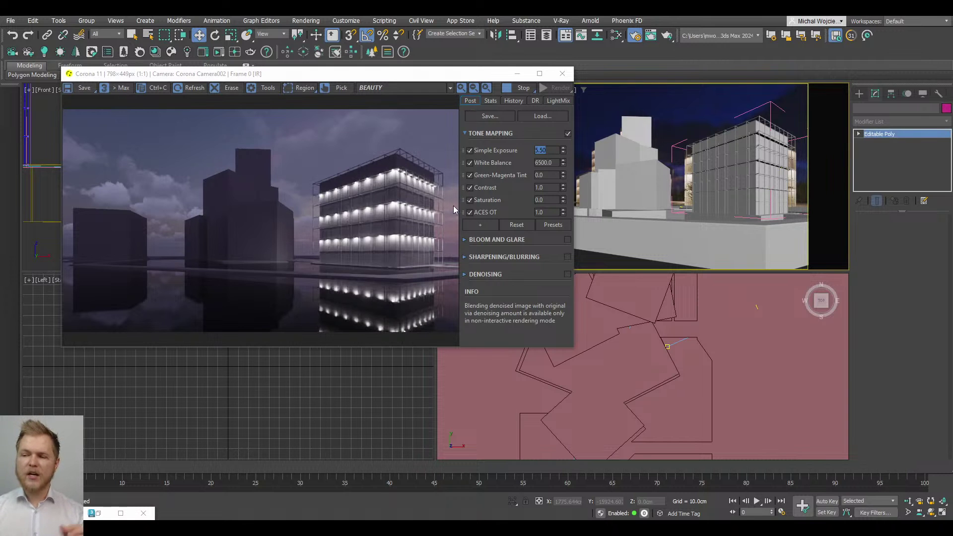
click(453, 205)
Step: Duplicate the existing grey CoronaPhysicalMtl in the Slate Material Editor and assign the copy to the building's outer box
click(615, 35)
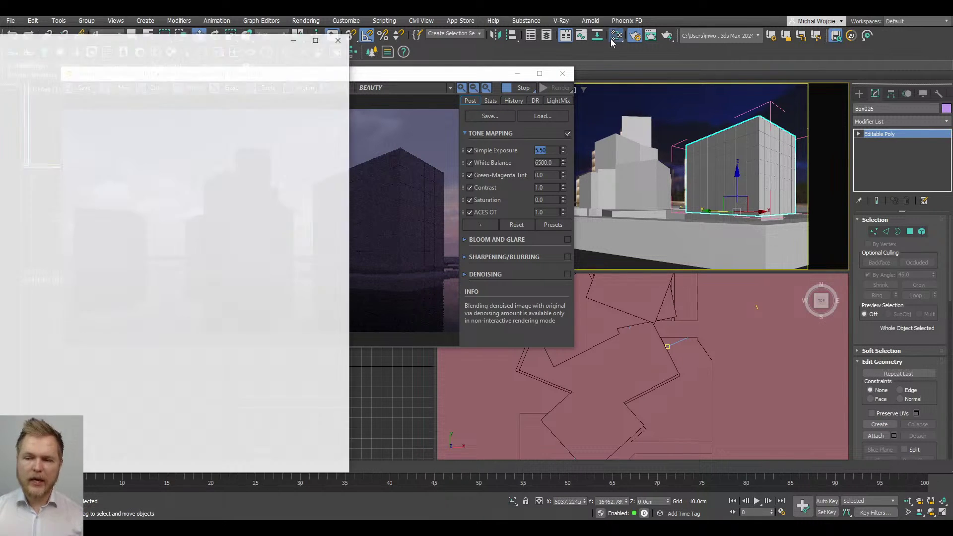
drag(128, 25, 479, 26)
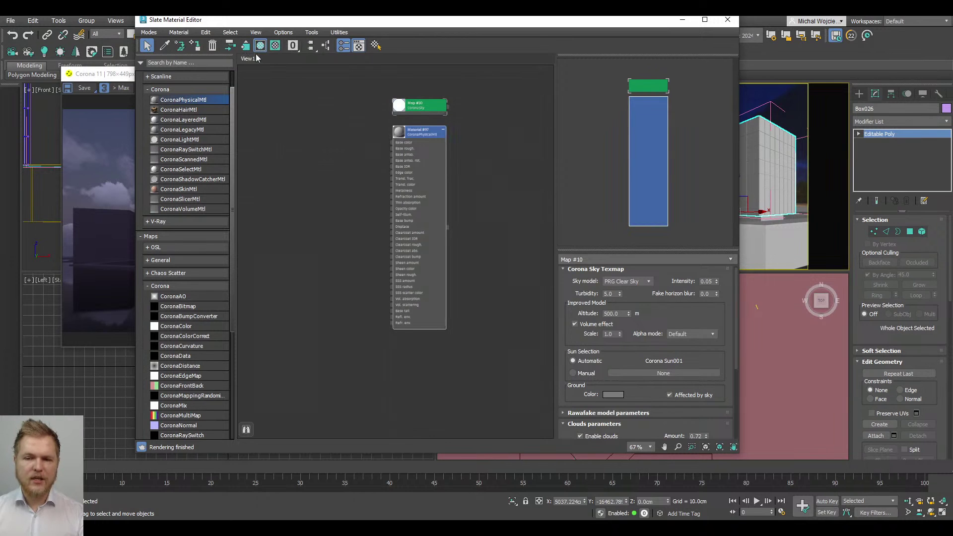
double_click(440, 173)
key(h)
scroll(433, 154, up, 3)
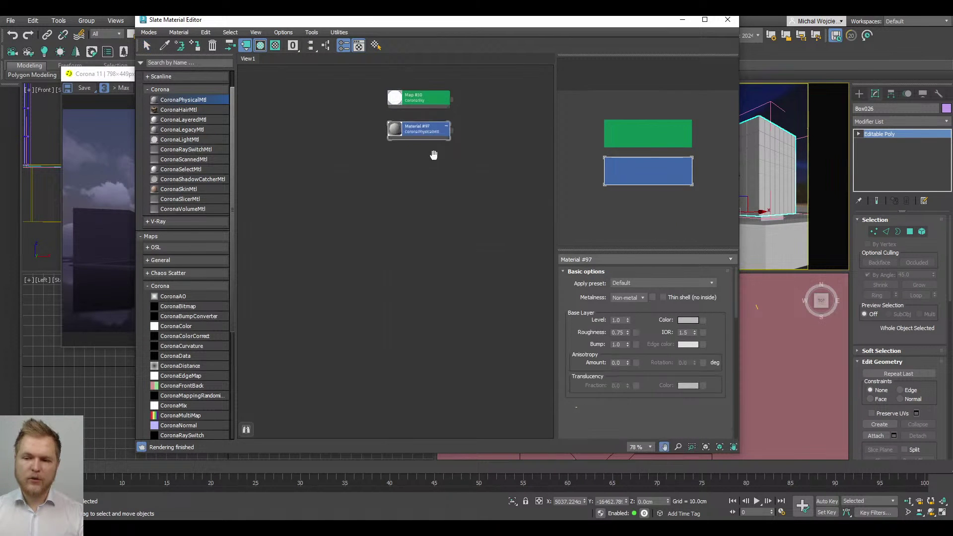
shift+drag(411, 132, 418, 178)
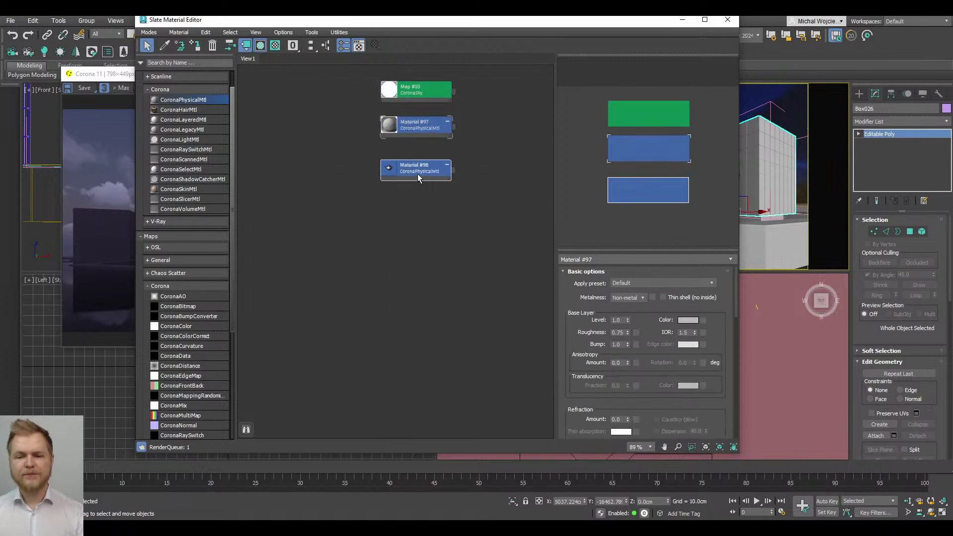
click(418, 174)
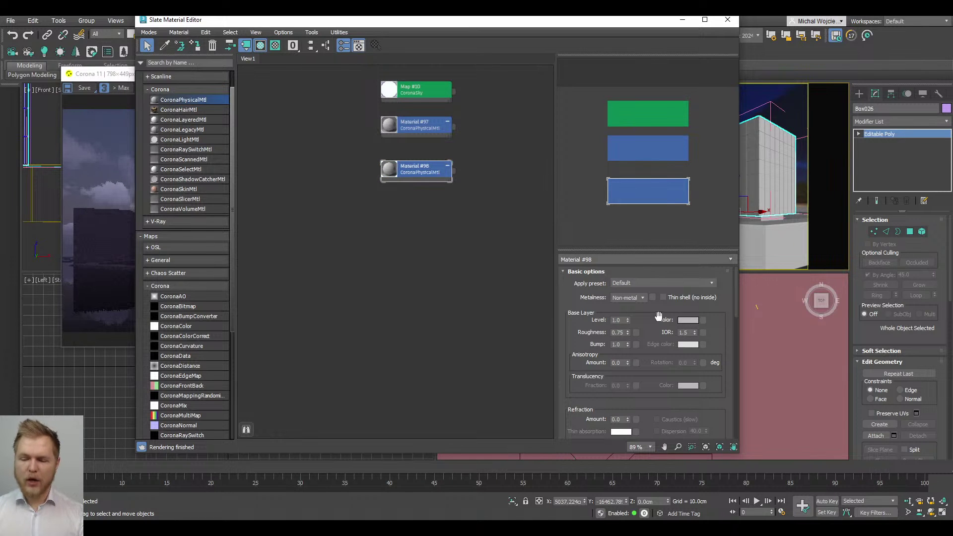
Step: Turn the copied material into glass with base roughness 0 and refraction amount 1, and minimise the material editor
double_click(619, 332)
text(0)
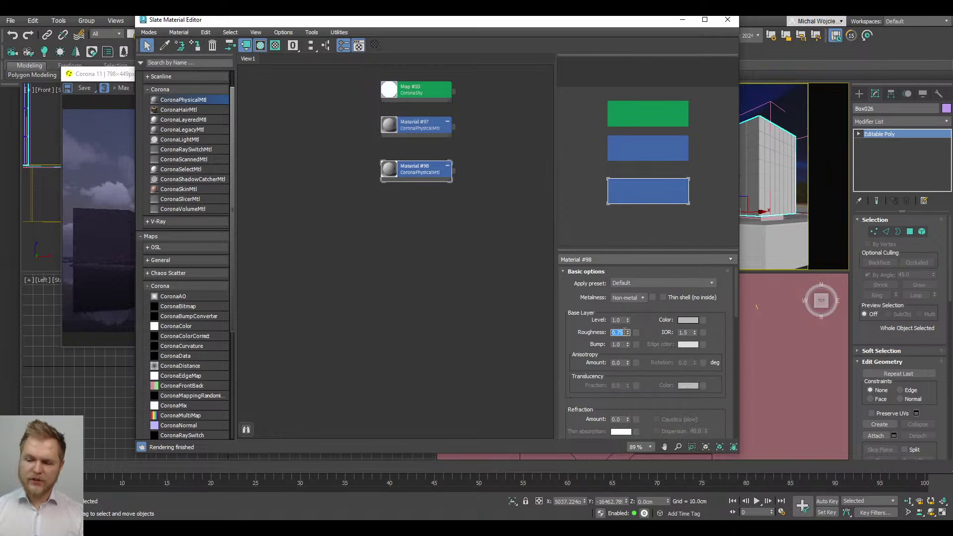
key(Return)
double_click(618, 419)
text(1)
key(Return)
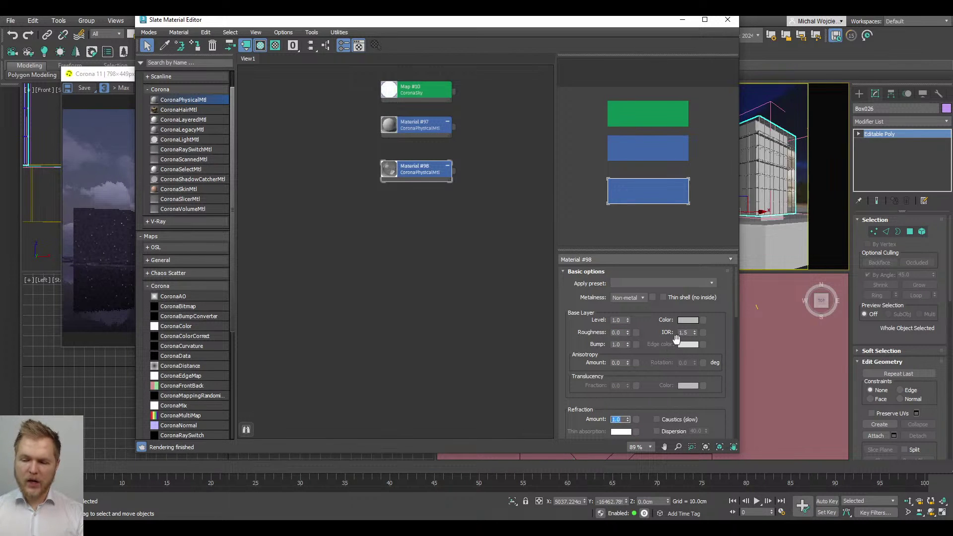
click(683, 20)
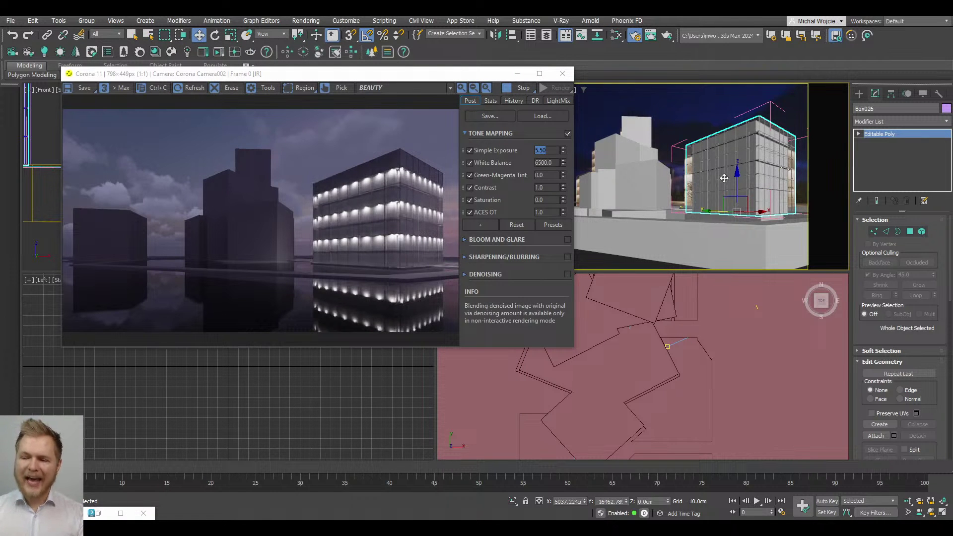
Step: Isolate the outer glass box and inspect it in a perspective view, returning to the Corona camera view
key(alt+q)
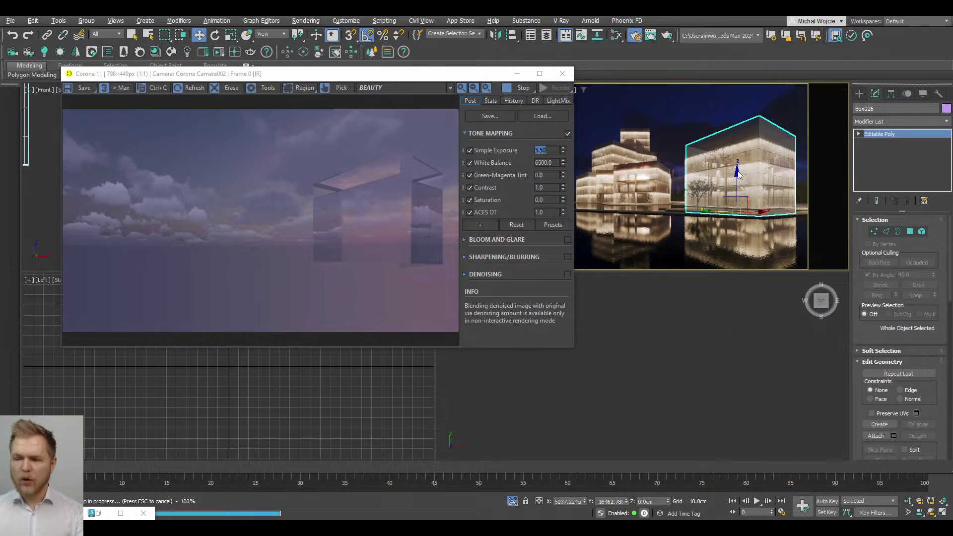
drag(737, 174, 739, 203)
middle_drag(739, 203, 763, 205)
key(p)
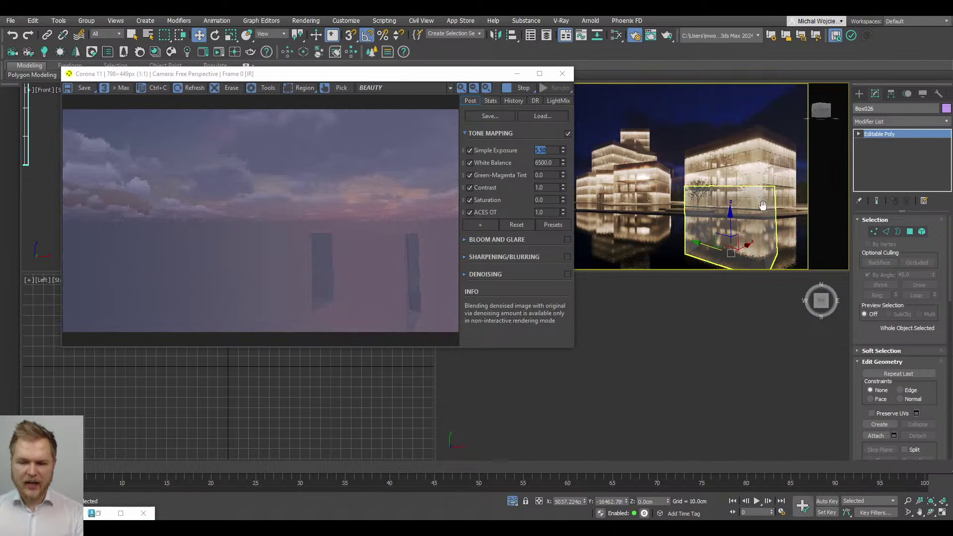
key(c)
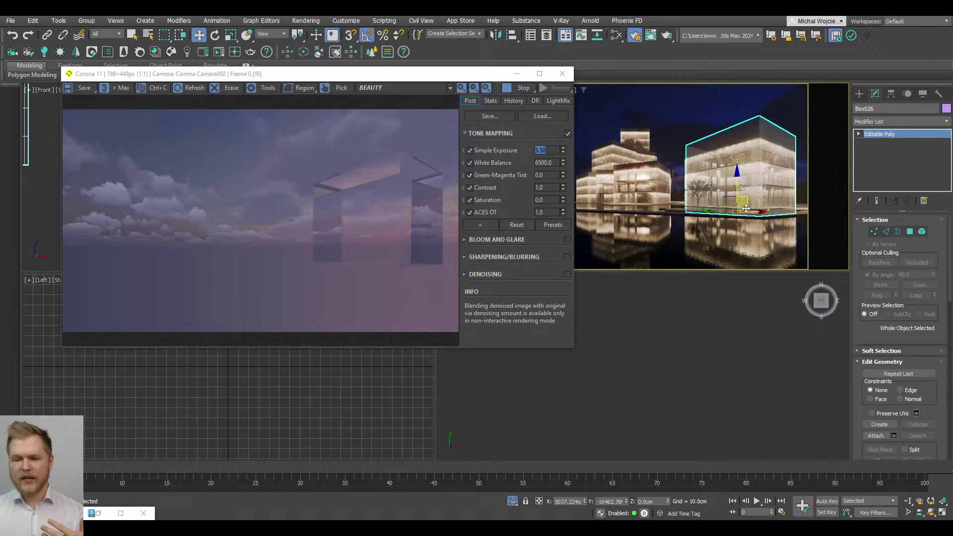
Step: Reopen the material editor beside the viewport and create a test sphere about 241 cm in radius in front of the glass box
click(622, 39)
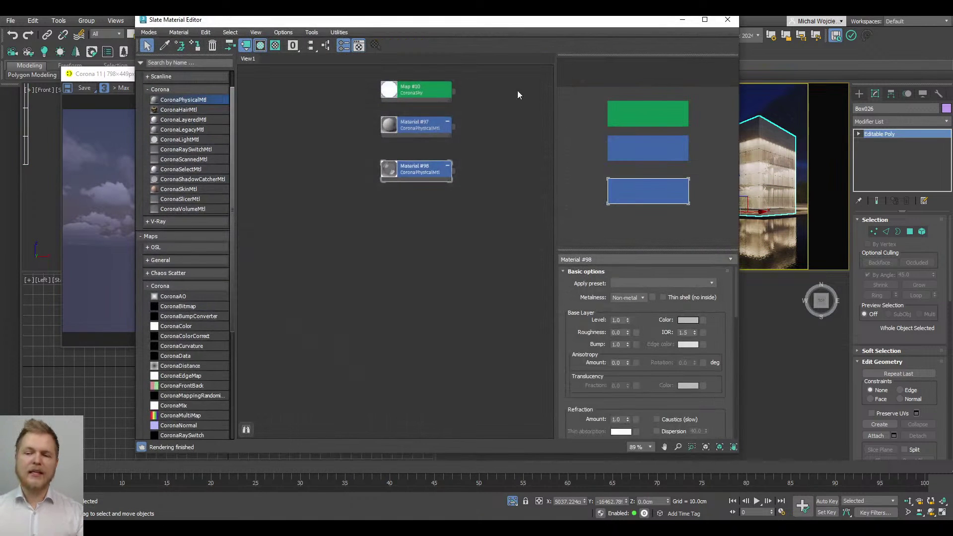
drag(138, 17, 235, 129)
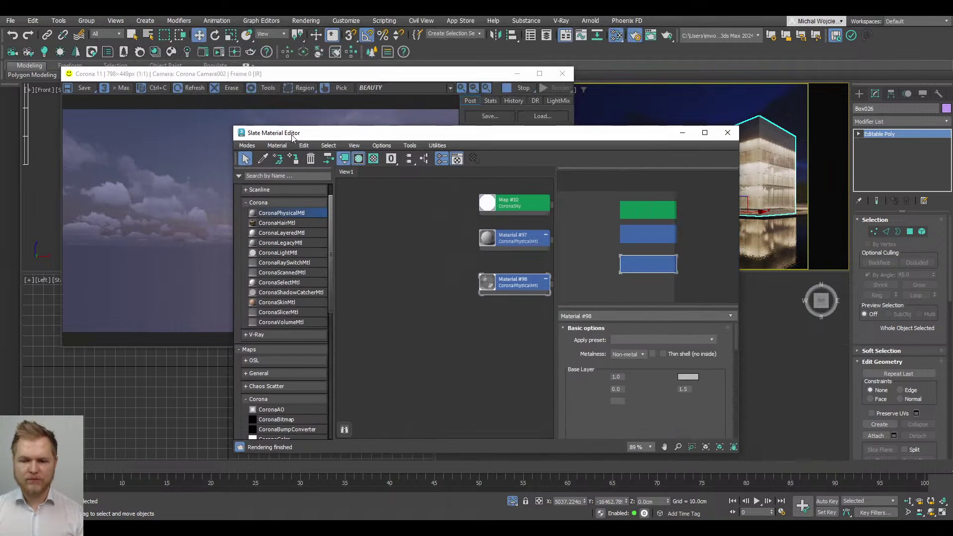
drag(371, 134, 292, 115)
middle_drag(463, 286, 386, 310)
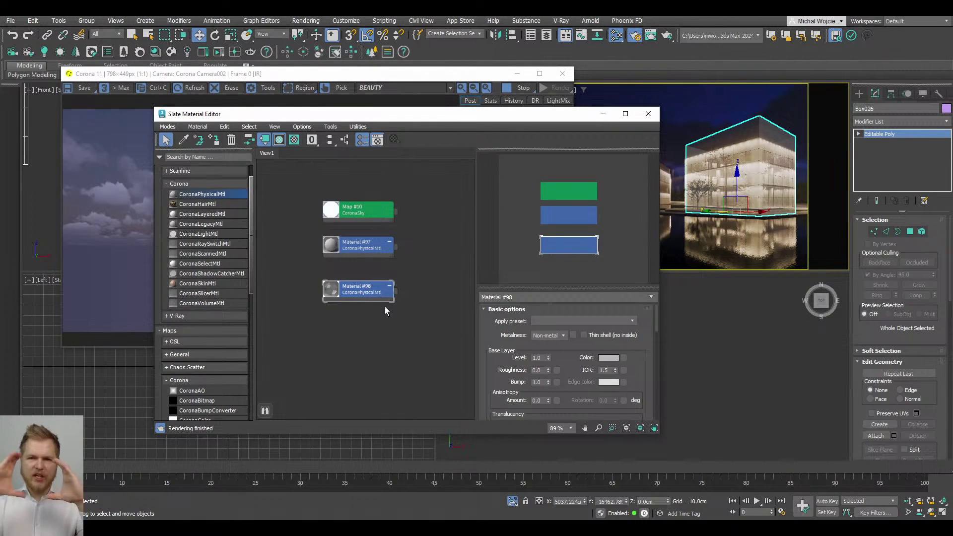
click(861, 94)
click(859, 109)
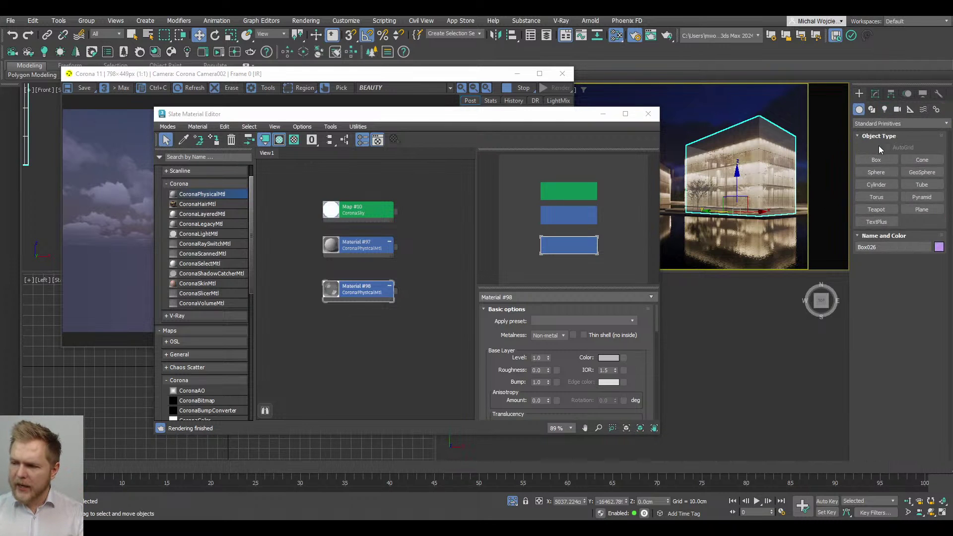
click(876, 172)
mouse_move(708, 230)
mouse_down()
mouse_move(760, 233)
mouse_move(719, 232)
mouse_up()
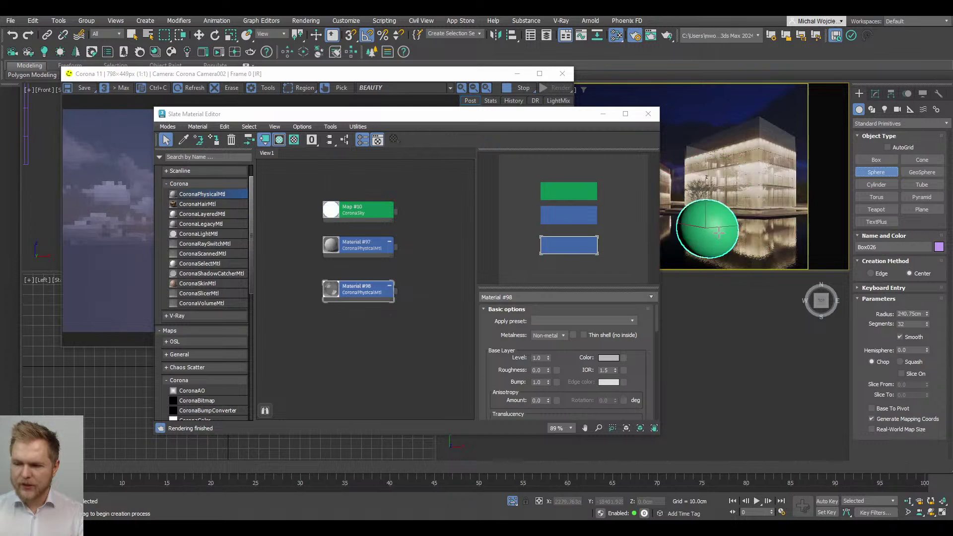
key(w)
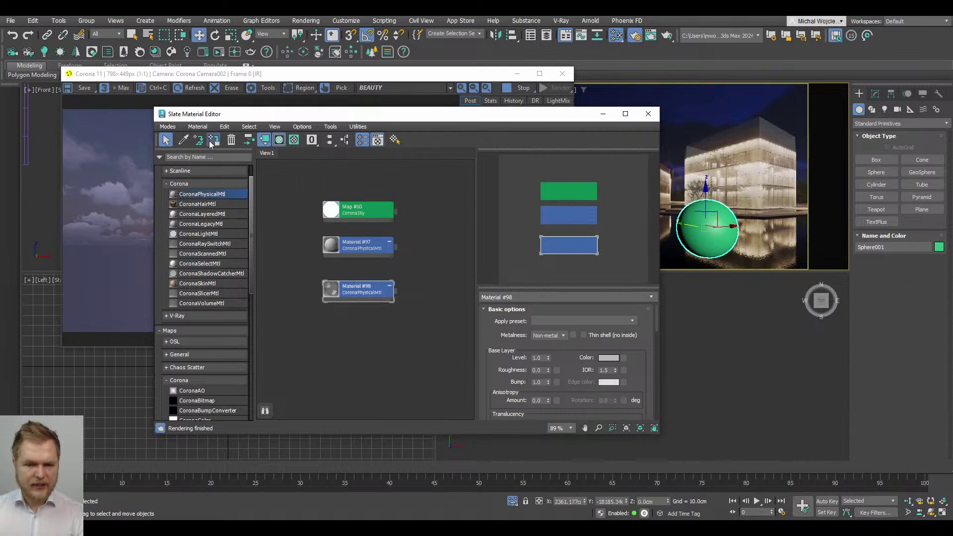
Step: Apply the glass material to the test sphere and examine its refraction up close in the interactive render
click(116, 198)
drag(316, 73, 229, 30)
scroll(251, 251, up, 2)
middle_drag(252, 252, 169, 180)
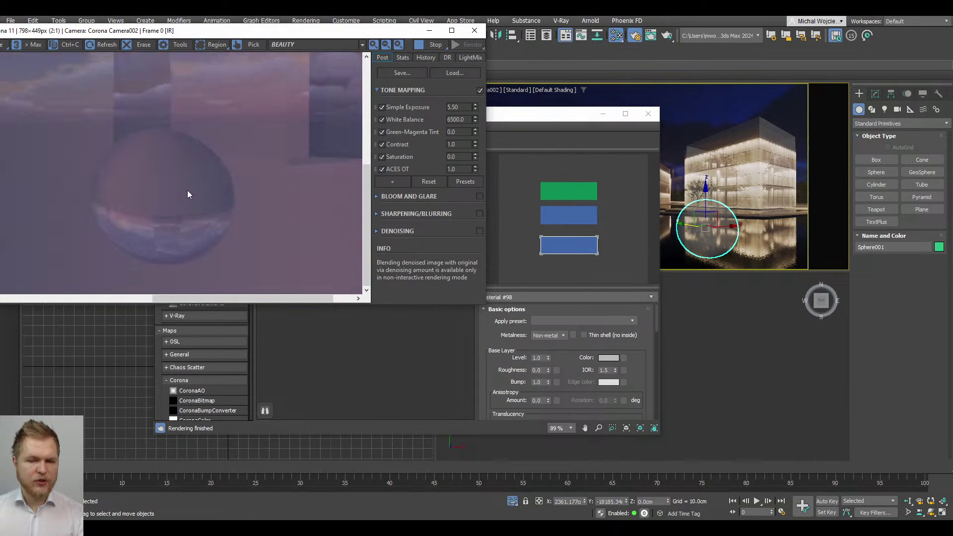
scroll(187, 190, down, 2)
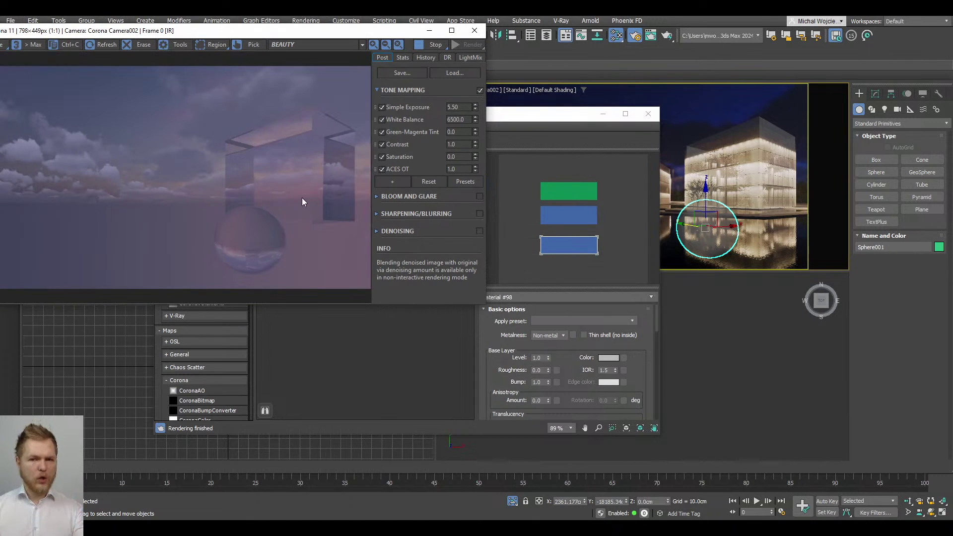
Step: Add a Shell modifier to the test sphere to give the glass real thickness
click(875, 94)
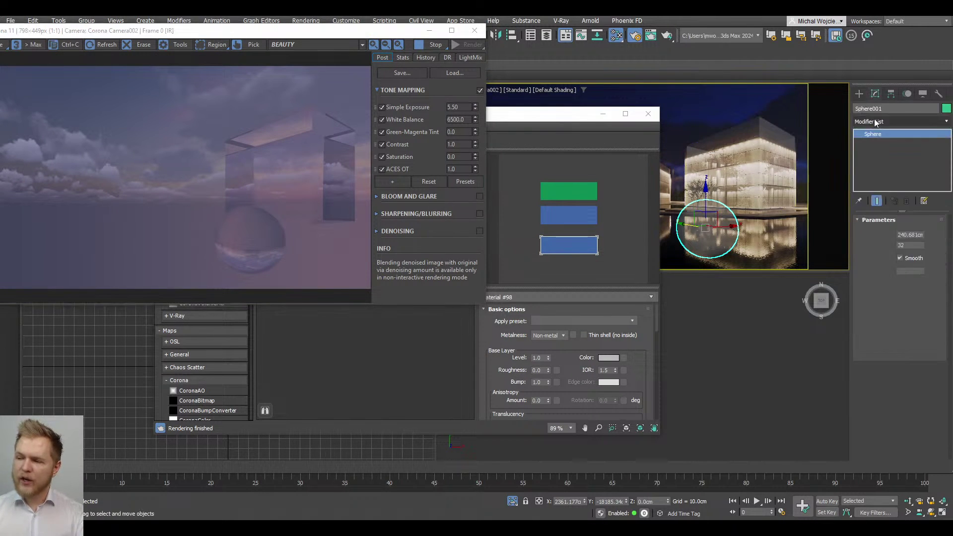
click(880, 120)
text(shell)
key(Return)
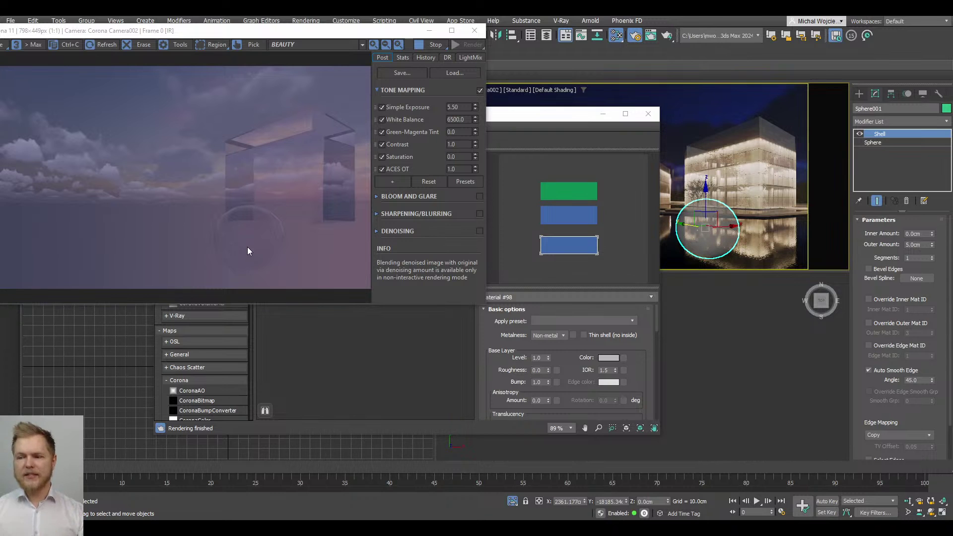
Step: Delete the shelled test sphere from the scene
right_click(899, 137)
click(910, 136)
right_click(911, 136)
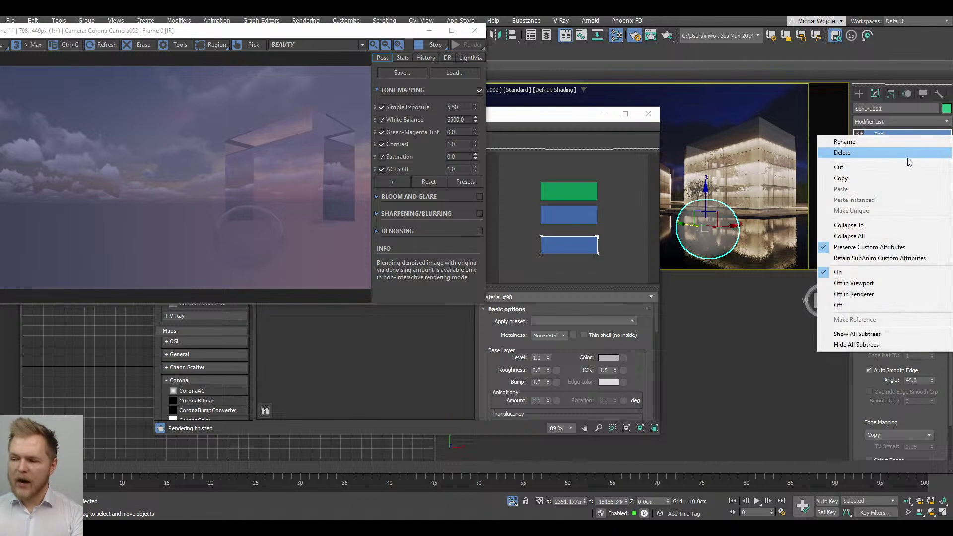
click(902, 180)
click(686, 257)
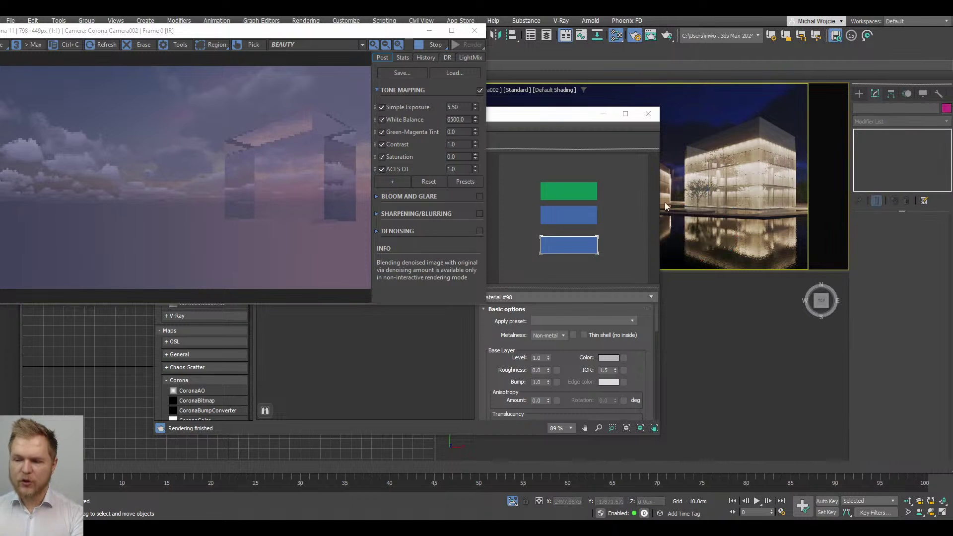
Step: Enable Thin shell (no inside) on the glass material and bring the interactive render window to the front
drag(537, 119, 571, 114)
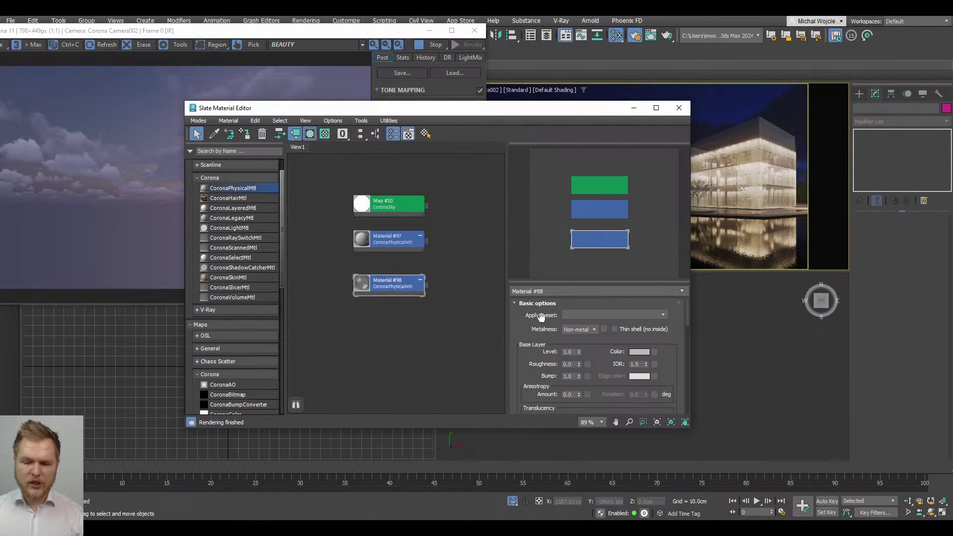
click(645, 329)
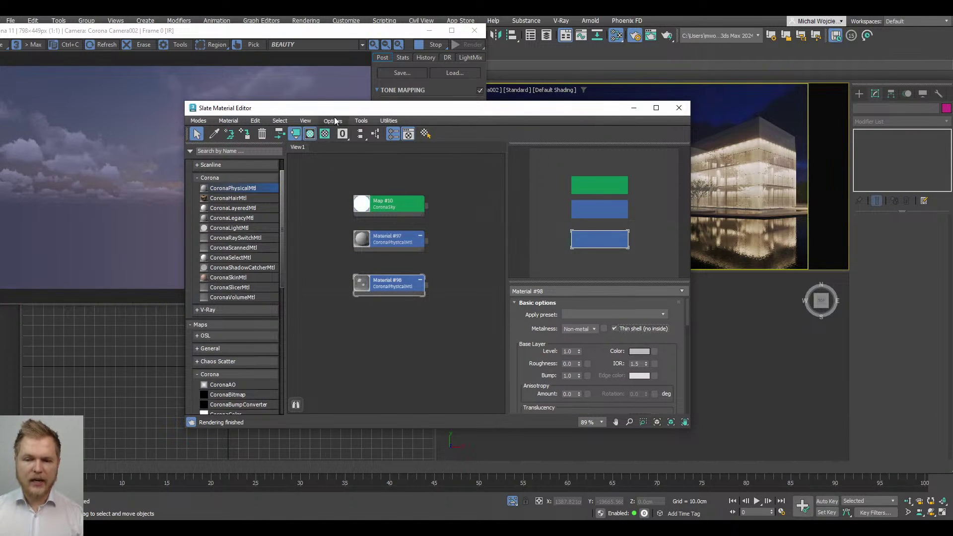
drag(335, 114, 493, 113)
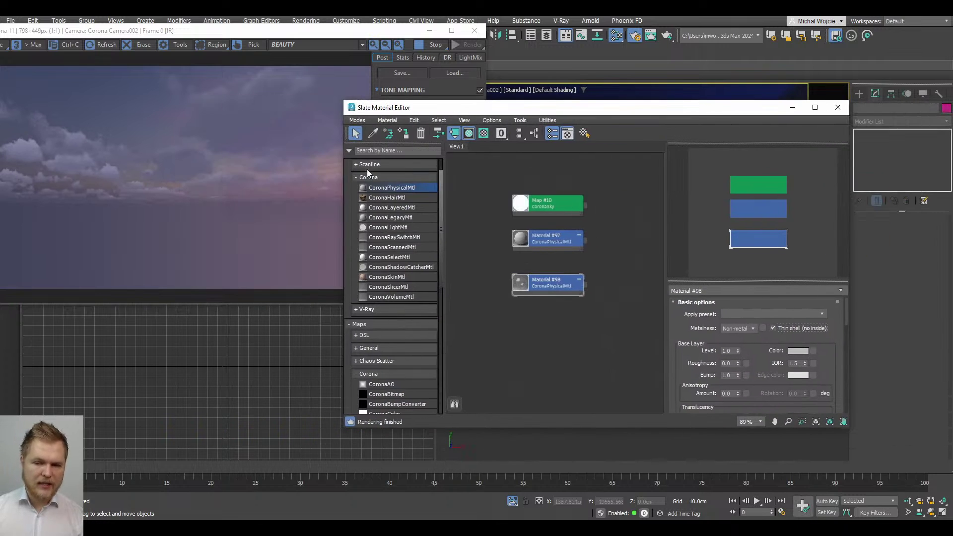
click(284, 169)
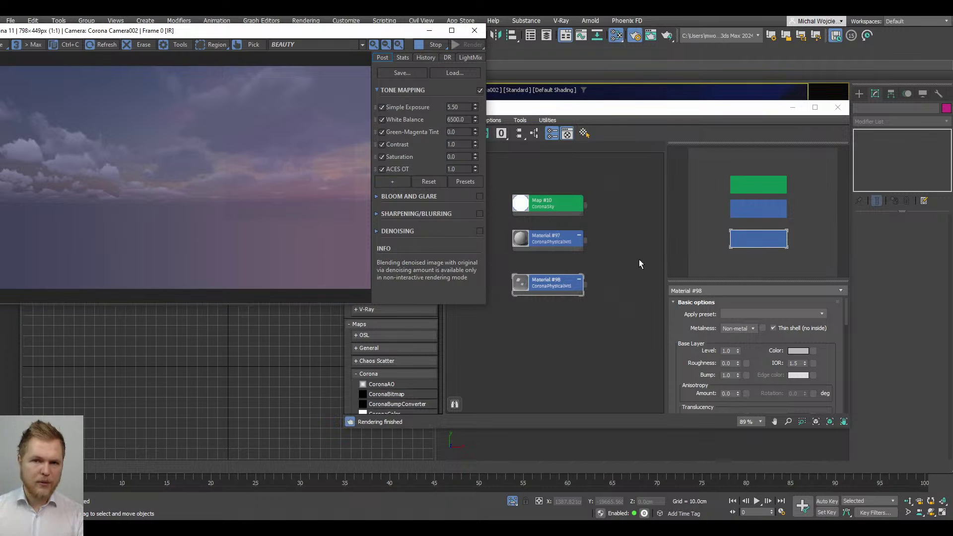
Step: Put the material editor away and end the isolation so the whole scene is displayed and rendered again
click(796, 108)
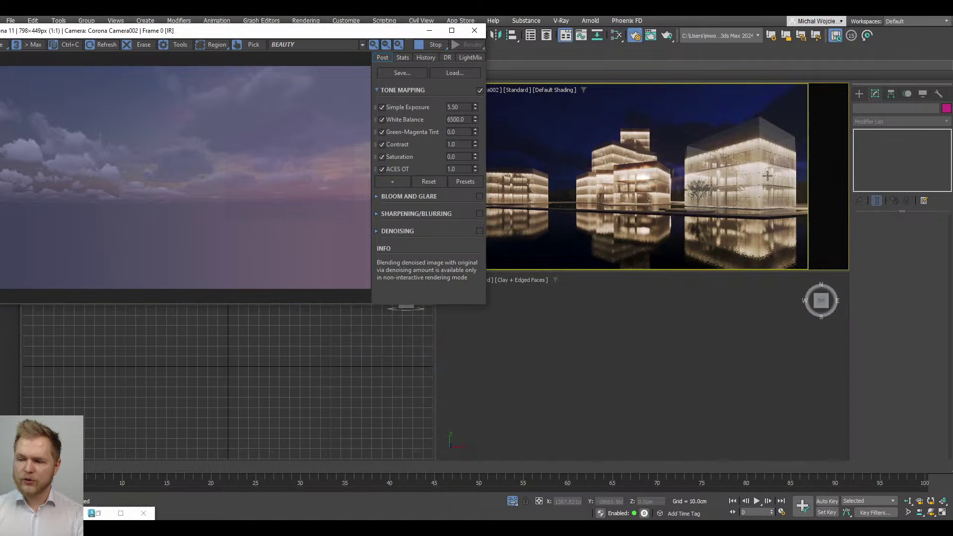
click(518, 500)
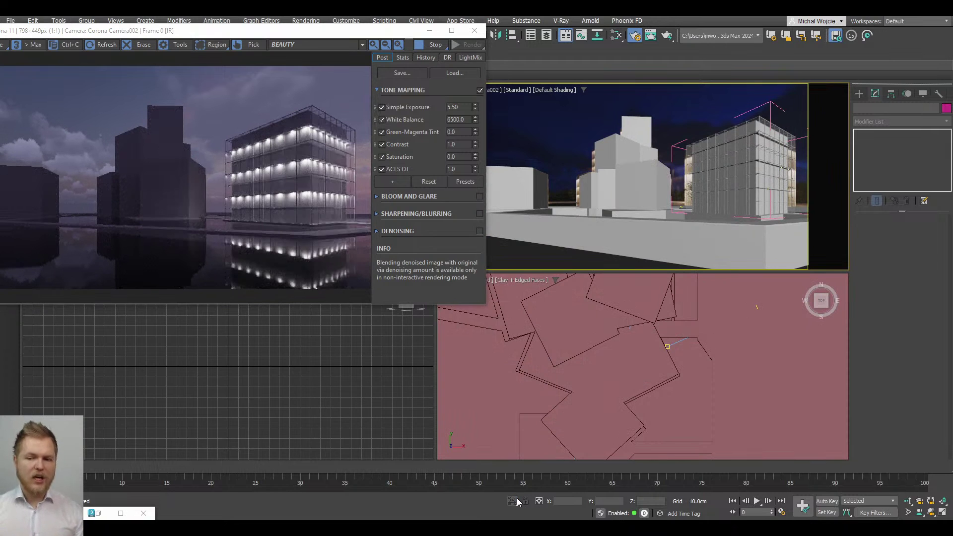
Step: Set the base color of the glass material to the dark grey 181818
click(615, 35)
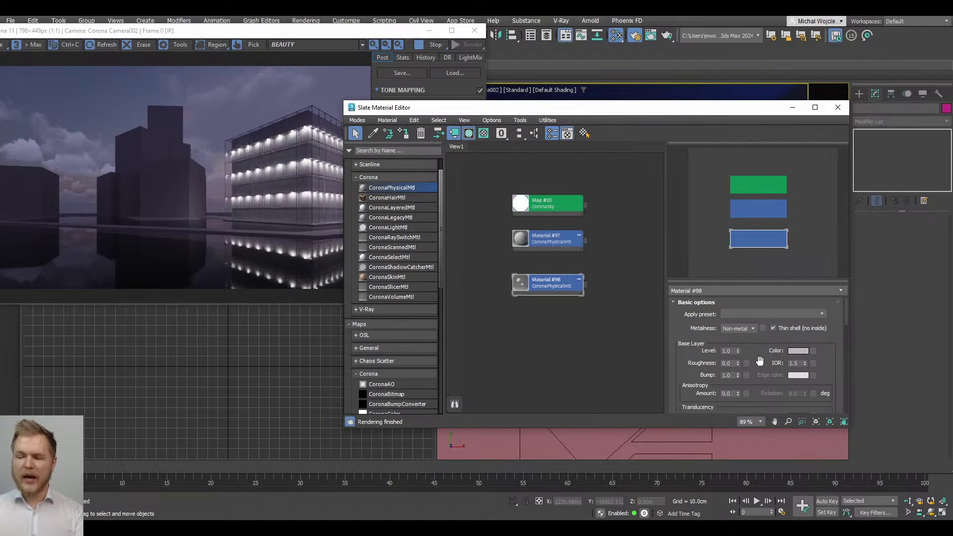
click(791, 352)
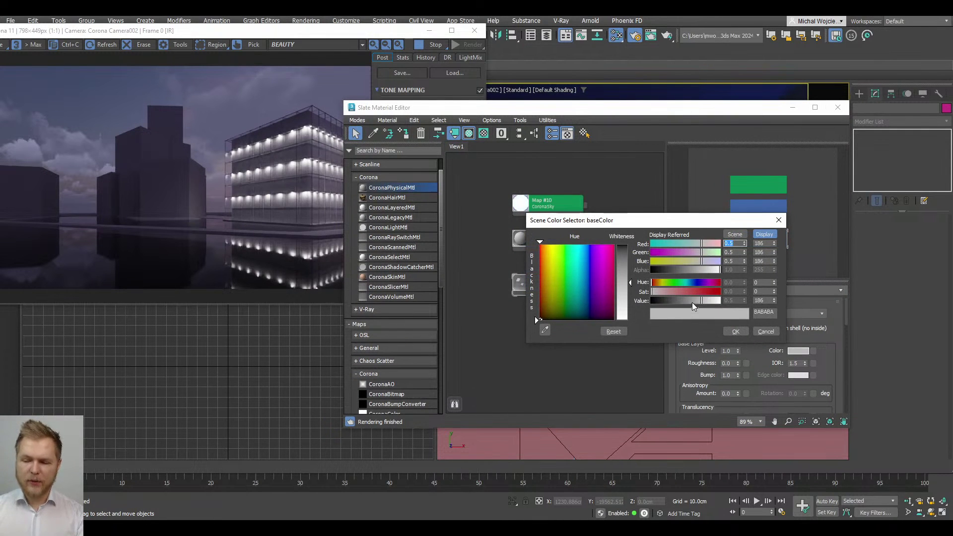
drag(691, 303, 646, 305)
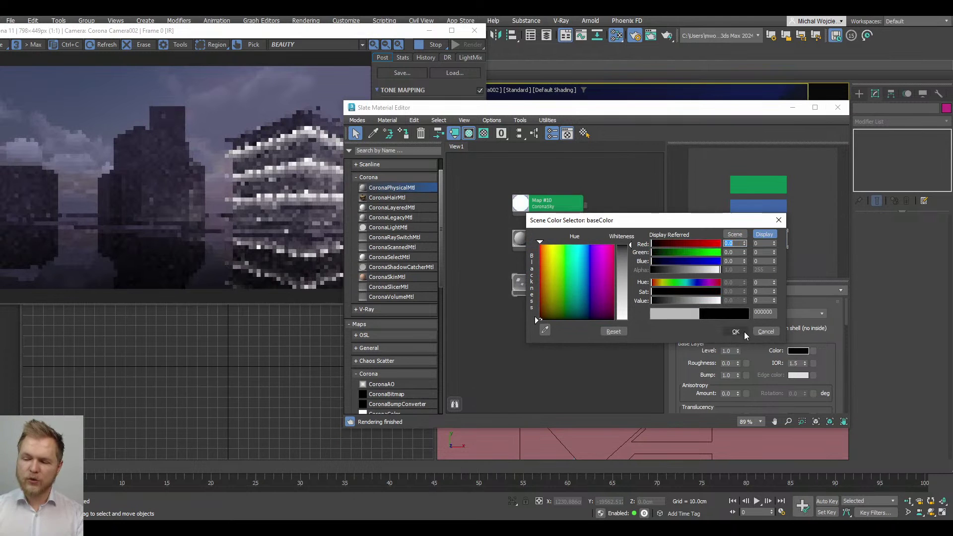
double_click(767, 312)
text(181818)
key(Return)
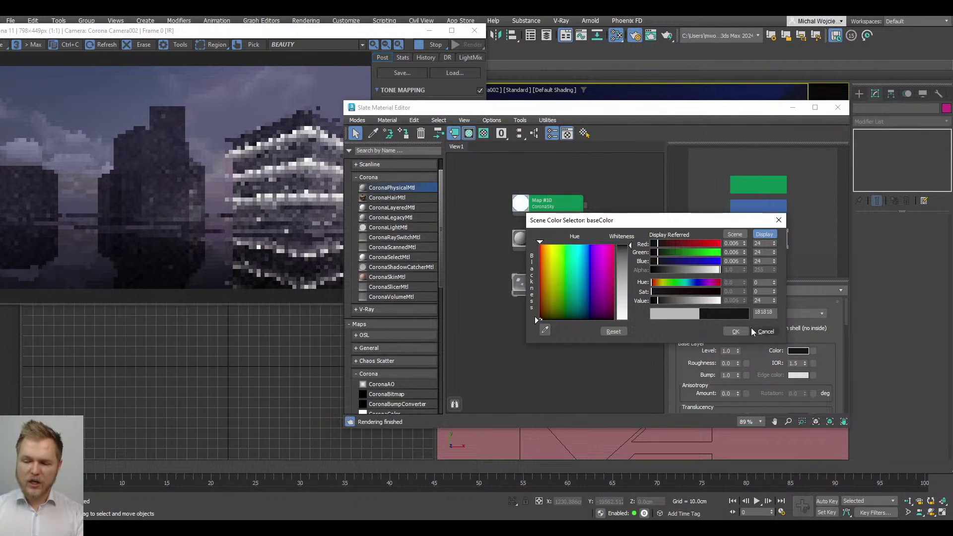
click(738, 332)
Step: Lower the glass material's refraction amount to 0.9 and check the facade close up in the interactive render
scroll(739, 347, down, 5)
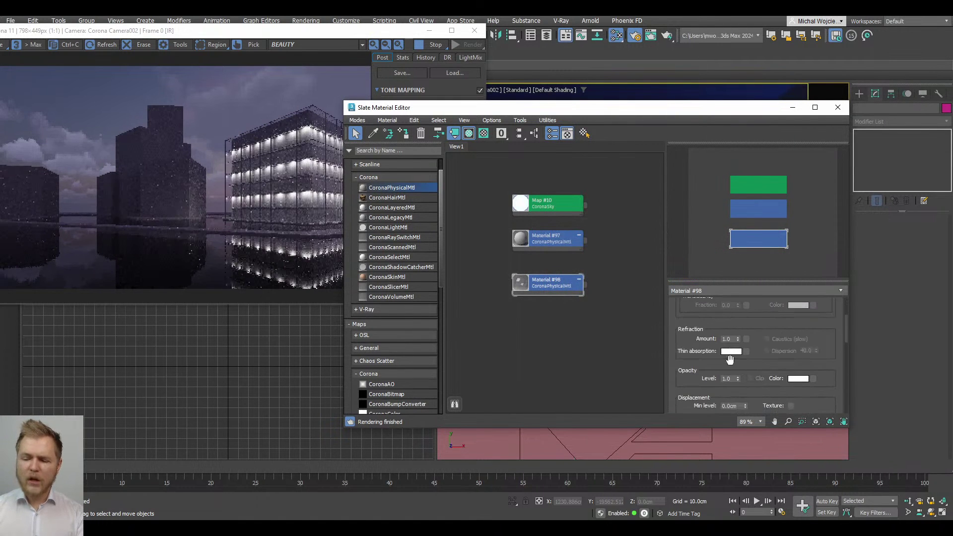
drag(739, 338, 738, 338)
click(264, 199)
scroll(340, 155, up, 1)
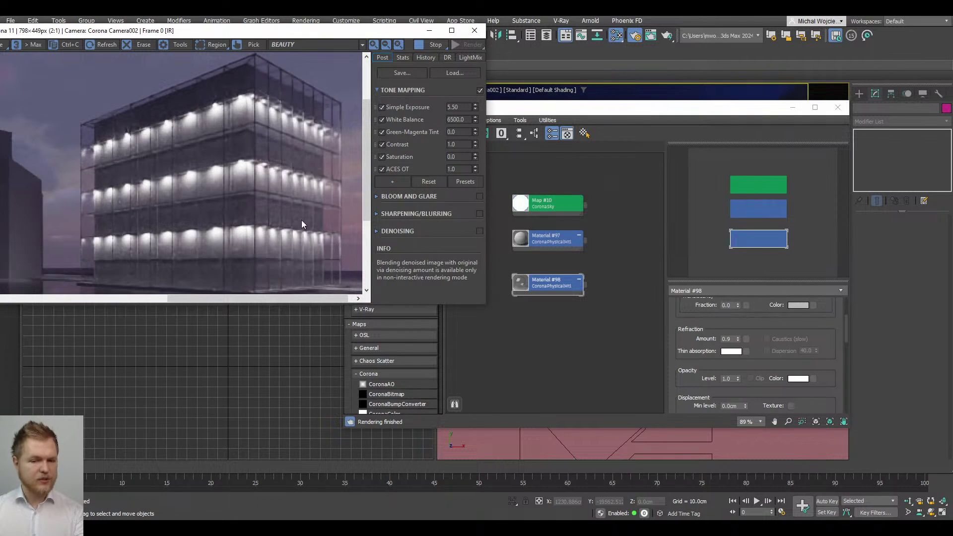
scroll(302, 175, down, 1)
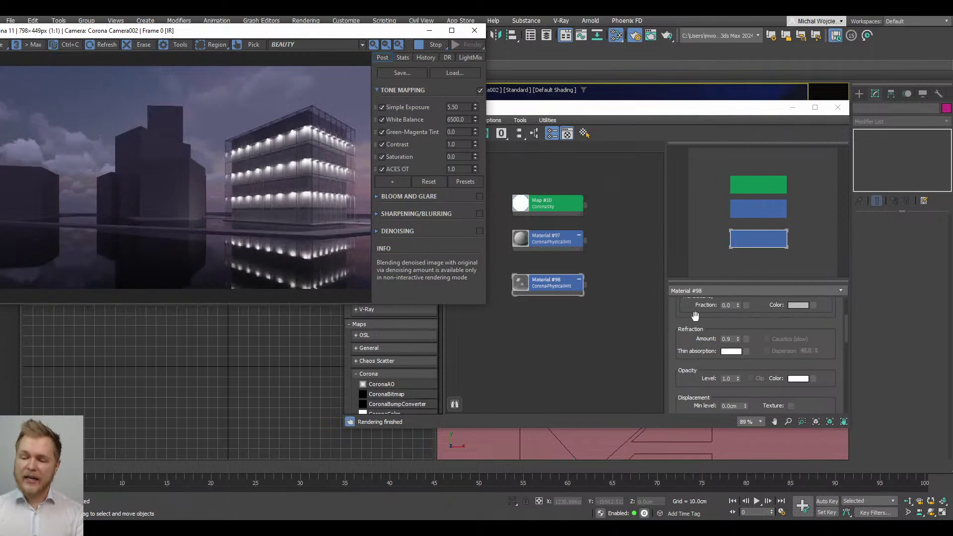
Step: Try a base roughness of 0.19 on the glass material and inspect the facade up close beside the material settings
drag(695, 315, 695, 392)
click(268, 33)
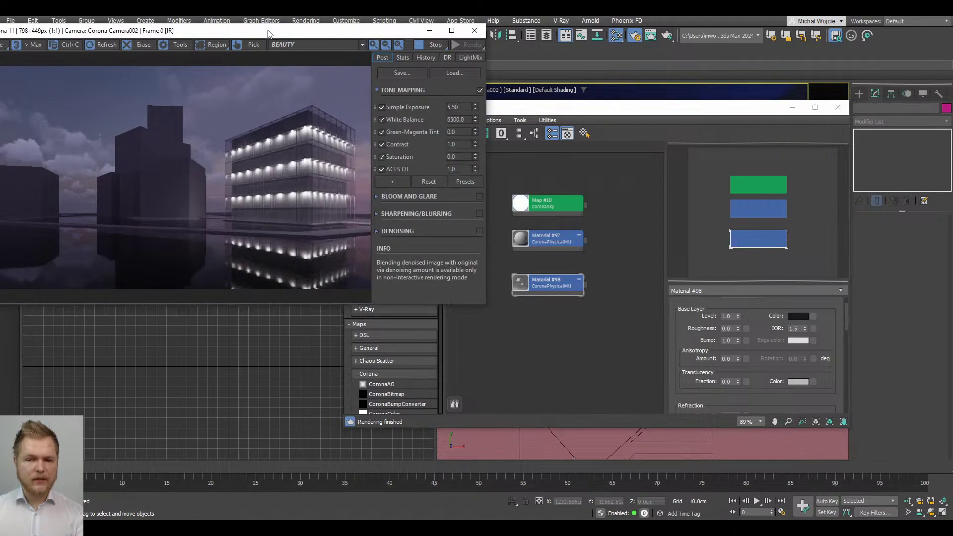
drag(268, 33, 192, 49)
drag(520, 111, 524, 74)
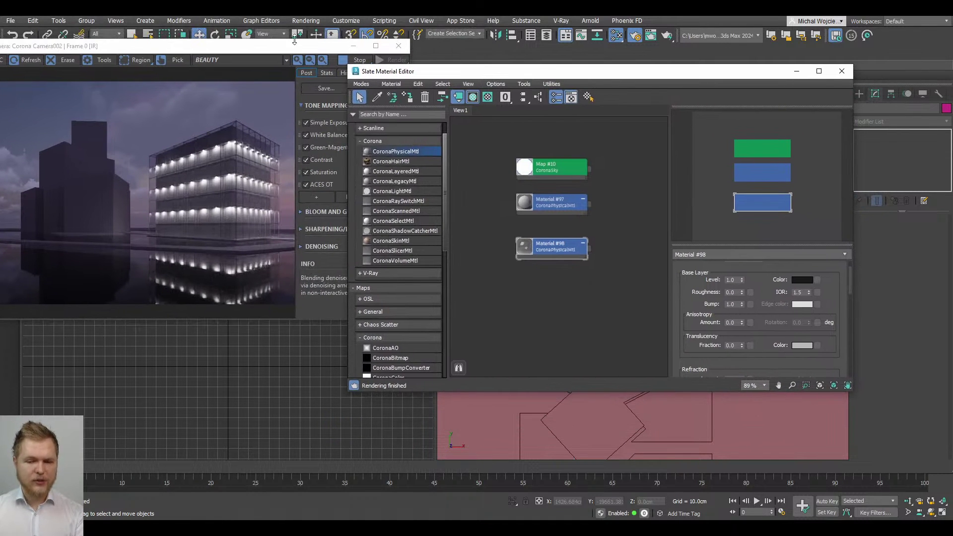
drag(287, 45, 275, 55)
drag(705, 311, 742, 292)
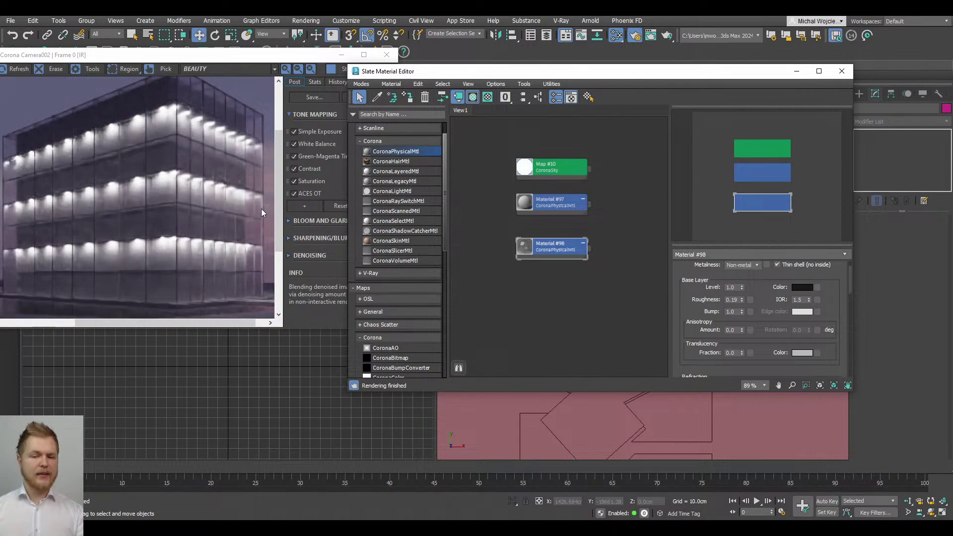
scroll(270, 260, up, 2)
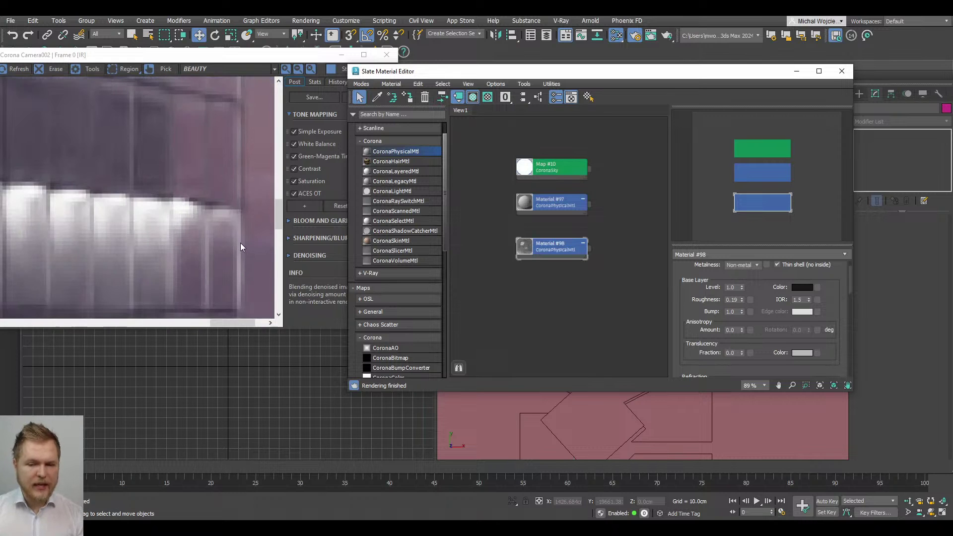
scroll(227, 239, up, 1)
scroll(228, 240, down, 3)
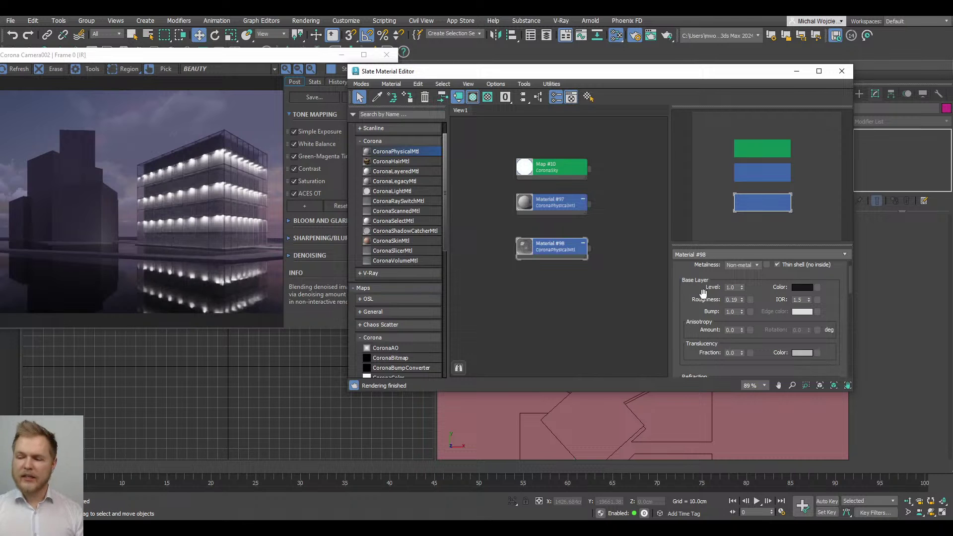
Step: Try a much higher base roughness of 0.66 on the glass and inspect the frosted facade in the render
mouse_move(738, 299)
drag(738, 300, 727, 280)
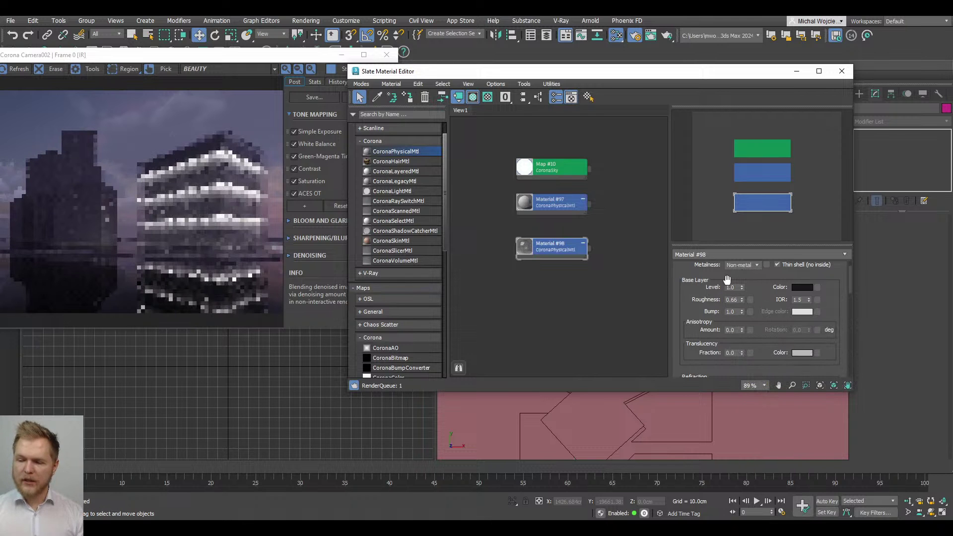
click(199, 249)
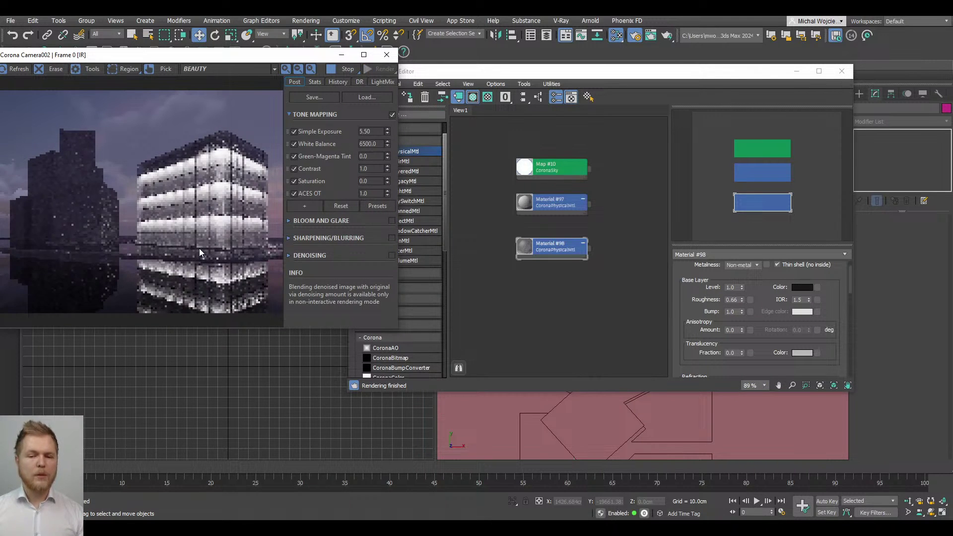
scroll(281, 195, up, 2)
scroll(255, 196, down, 2)
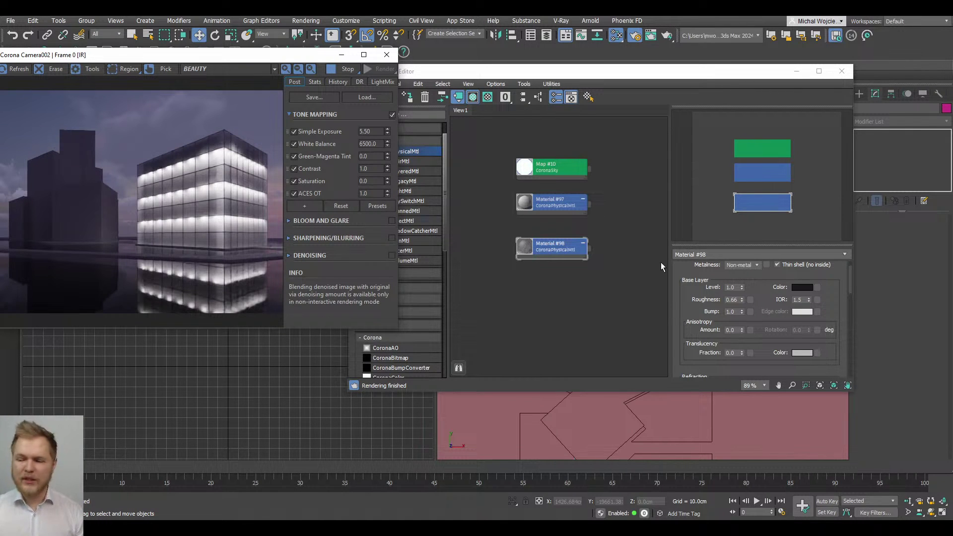
Step: Reset the glass material's base roughness to 0
click(733, 300)
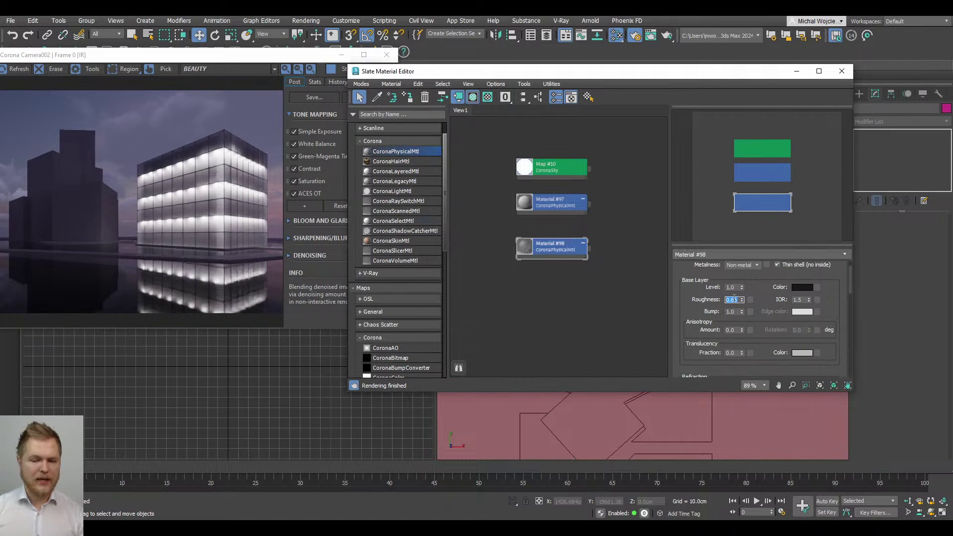
text(0)
key(Return)
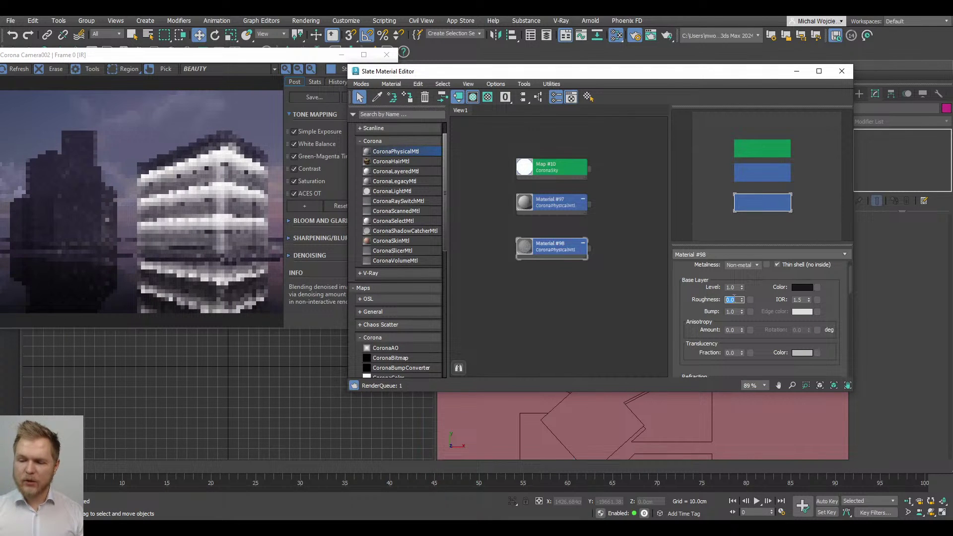
Step: Give the glass material a clearcoat layer with an amount of 0.5 and a roughness of 0.5
scroll(690, 323, down, 5)
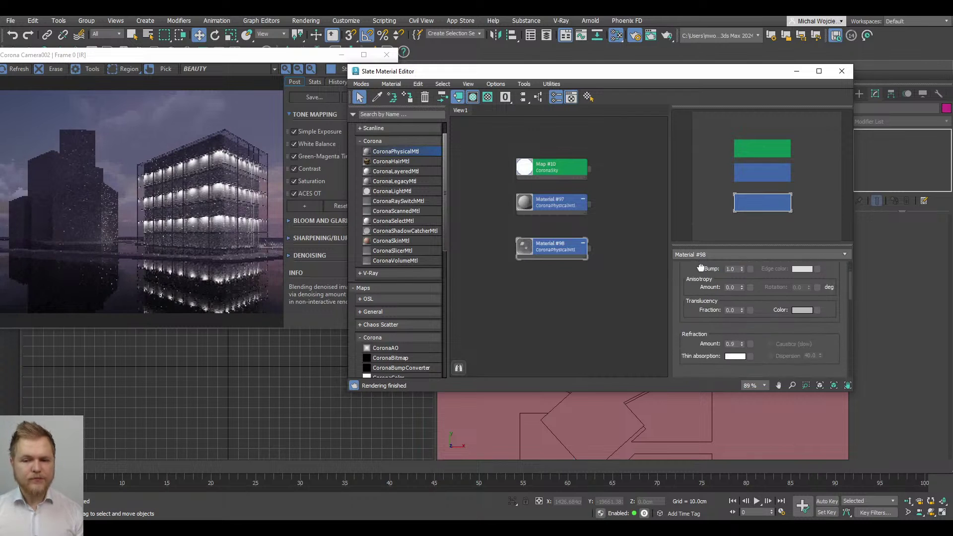
scroll(685, 321, down, 4)
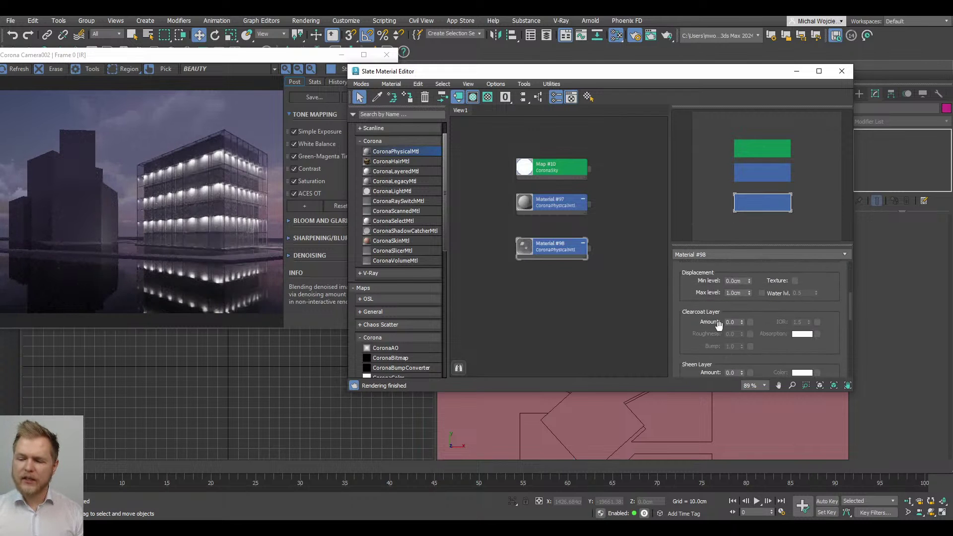
double_click(731, 322)
text(0.)
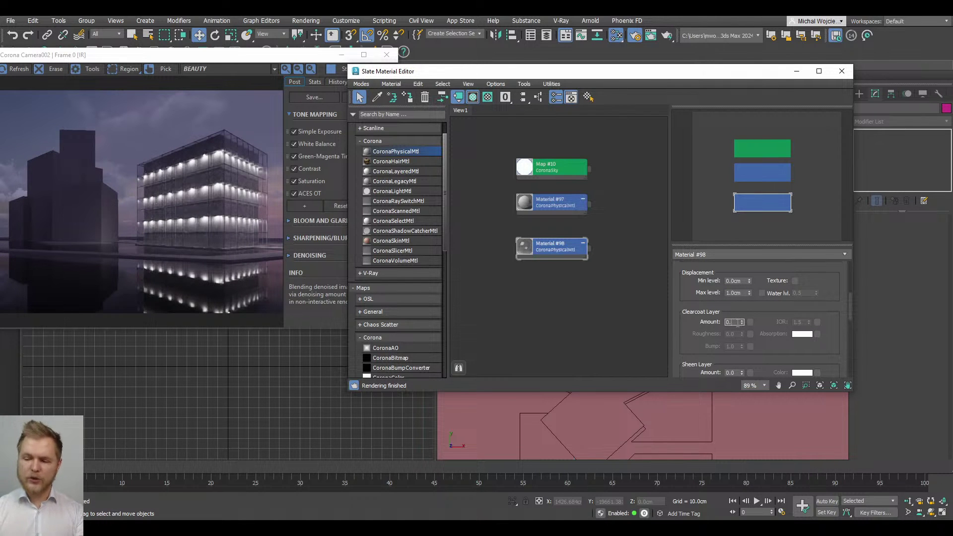
text(5)
key(Return)
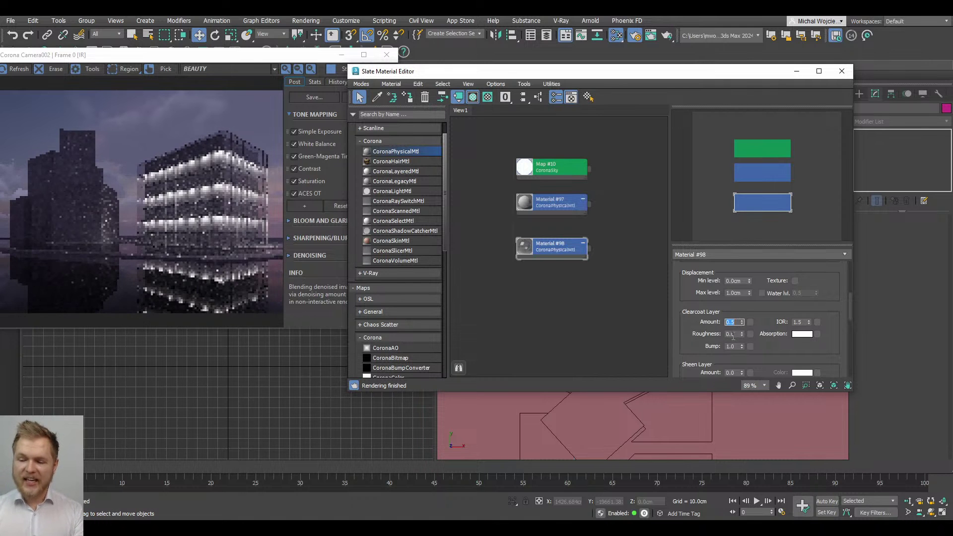
double_click(730, 334)
text(0.5)
key(Return)
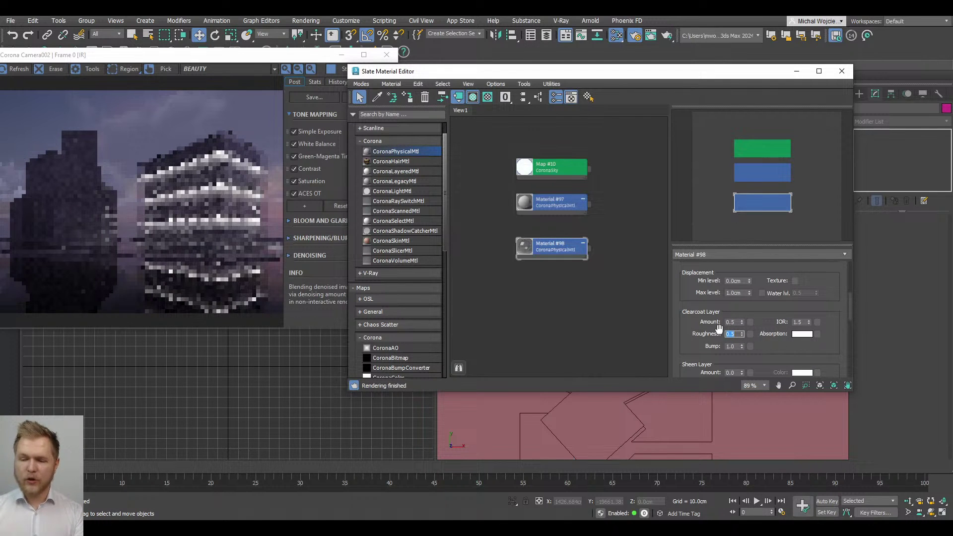
Step: Examine the clearcoat's effect on the facade's reflections and lit interior at several zoom levels in the render
click(245, 210)
scroll(261, 198, up, 5)
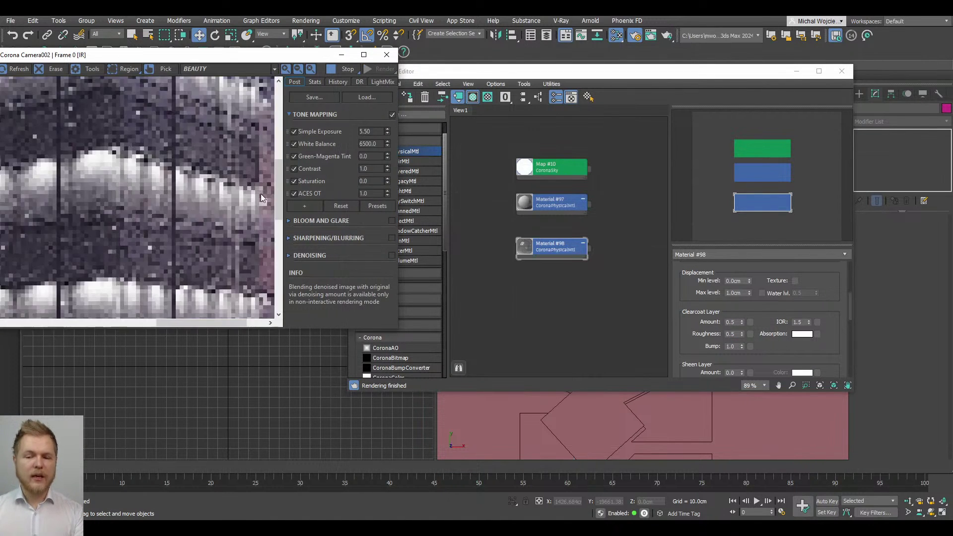
scroll(260, 197, down, 3)
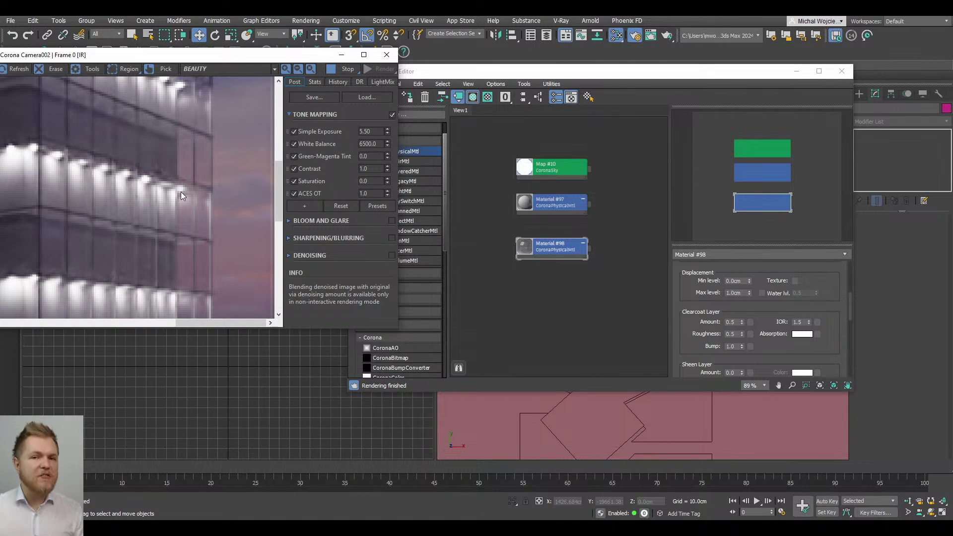
scroll(179, 194, down, 4)
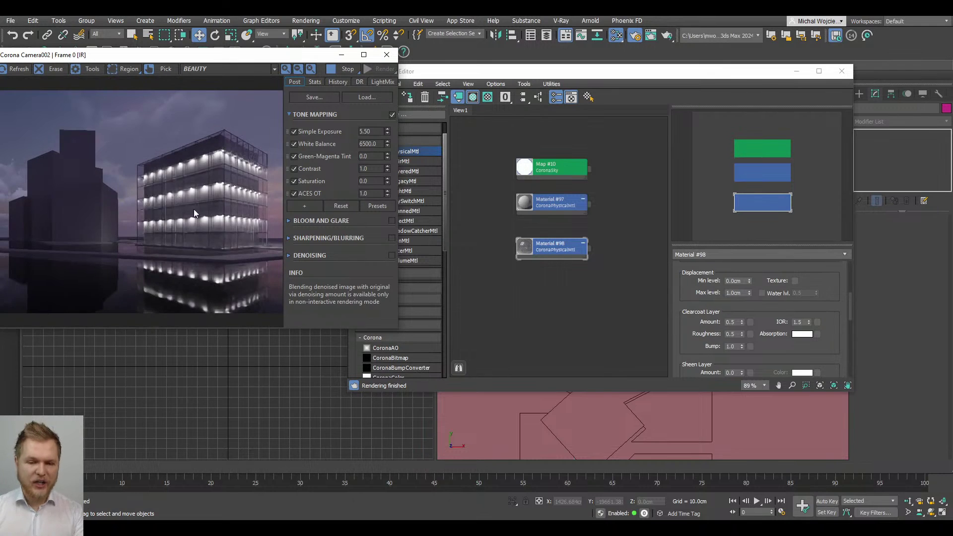
scroll(154, 201, up, 4)
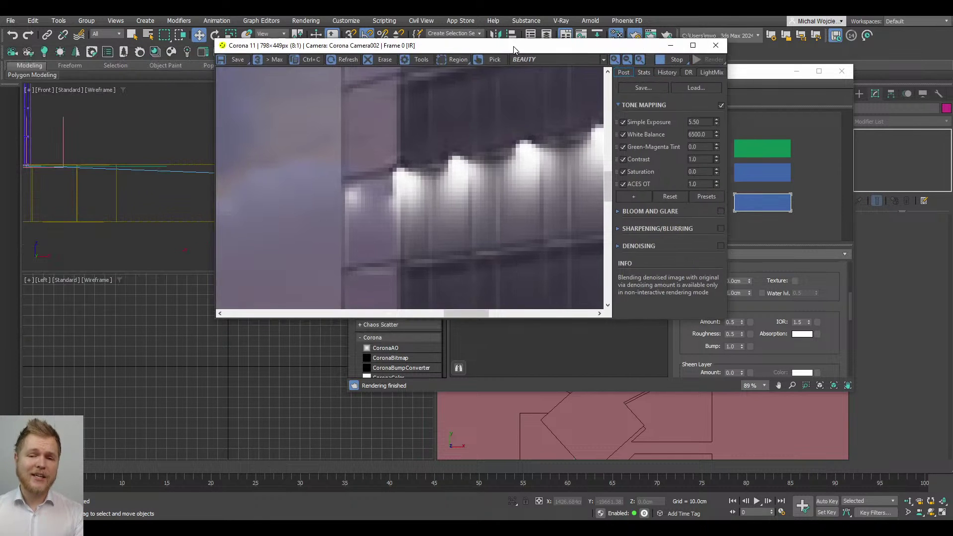
scroll(397, 189, down, 5)
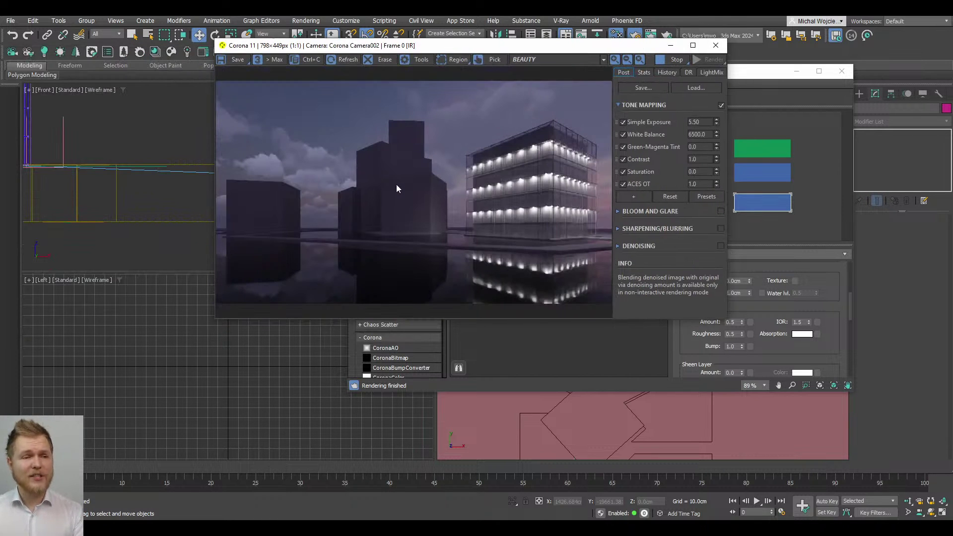
Step: Assign the glass material, Material #98, to the building's inner facade box inside the outer framework
drag(538, 48, 371, 58)
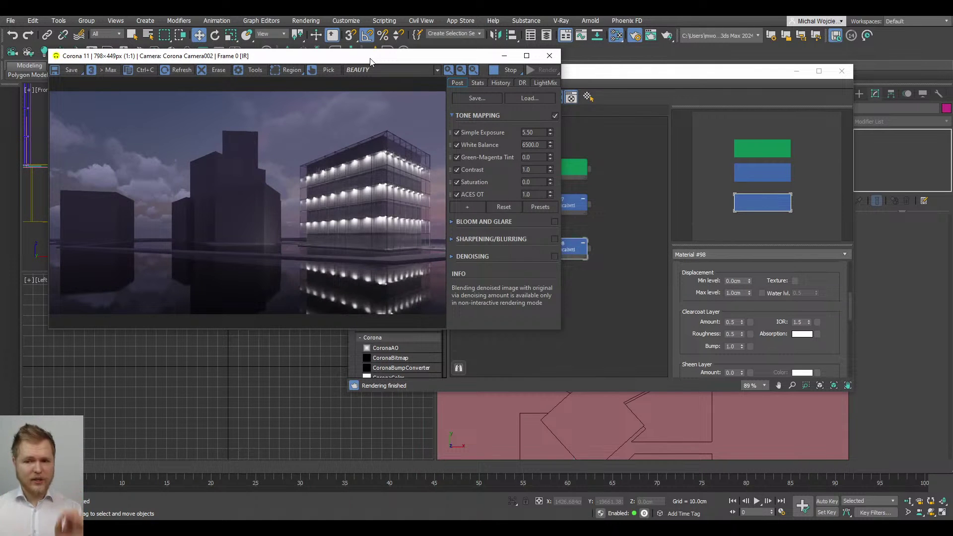
click(797, 71)
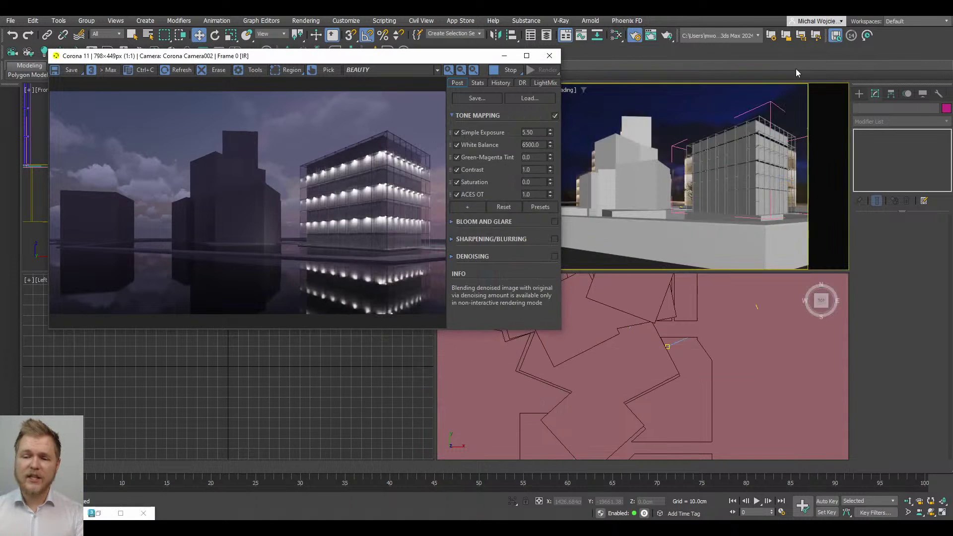
click(743, 198)
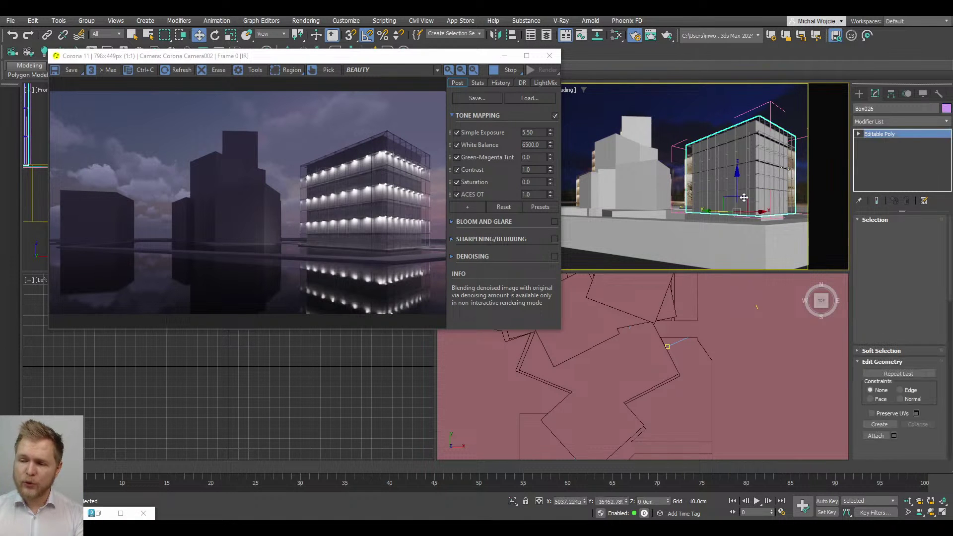
click(743, 198)
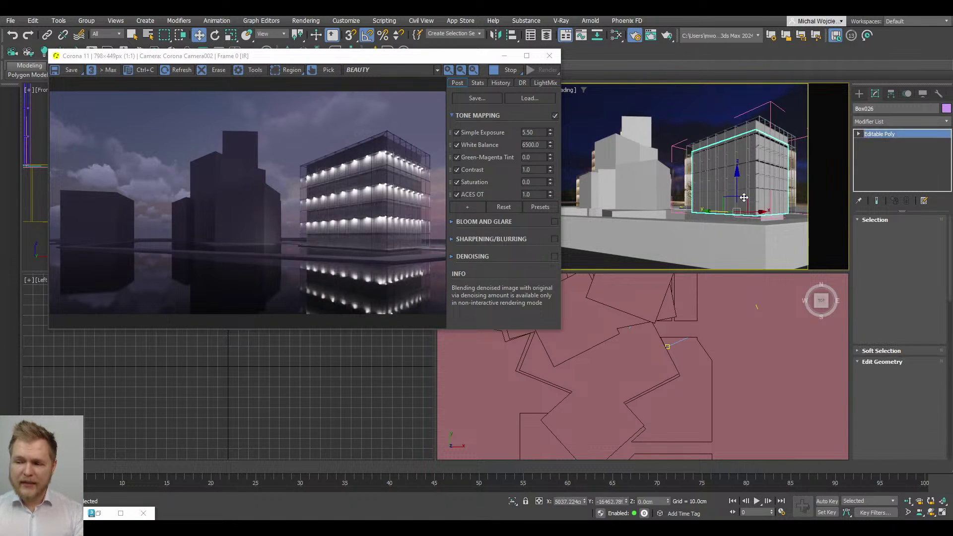
click(737, 188)
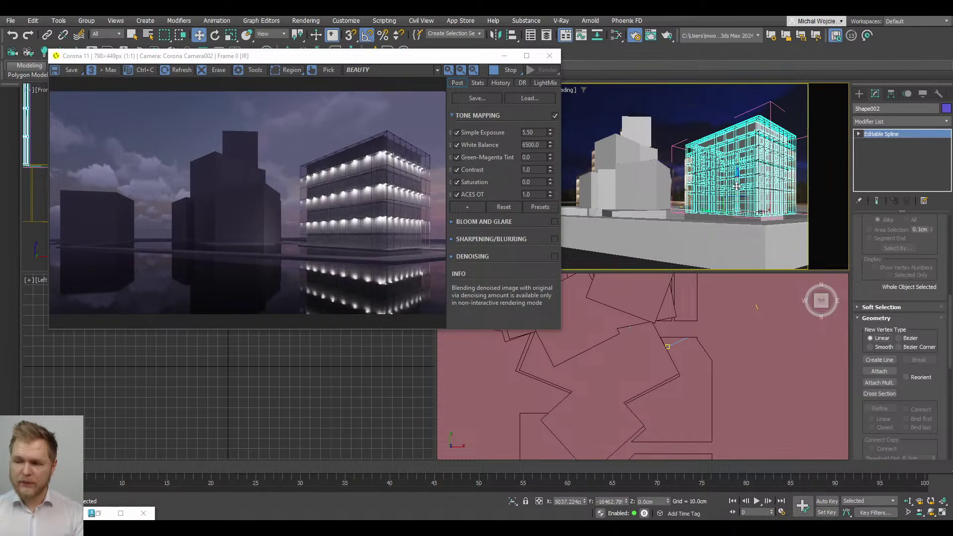
click(736, 178)
drag(738, 167, 754, 108)
key(m)
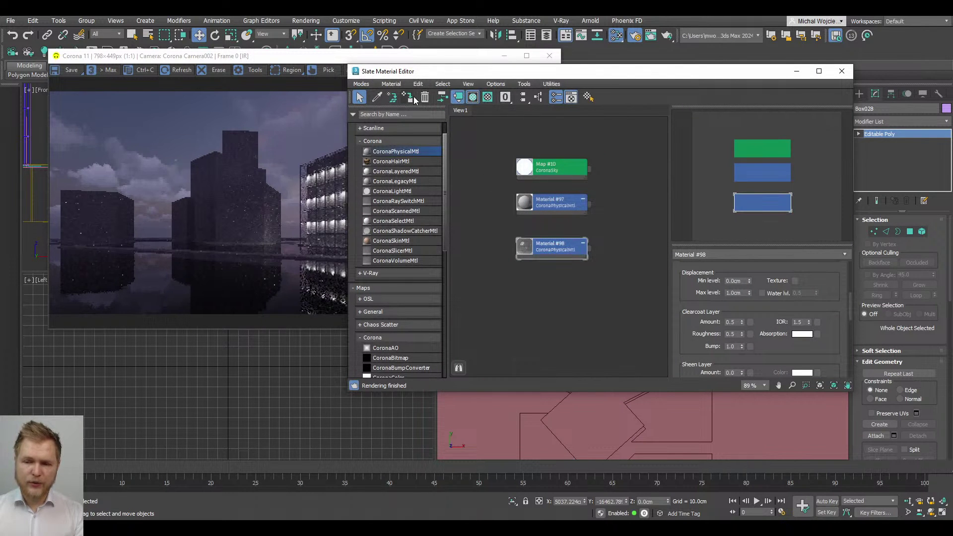
Step: Examine the glazed building in the interactive render, stop rendering and clear the render and material windows away
drag(412, 56, 323, 58)
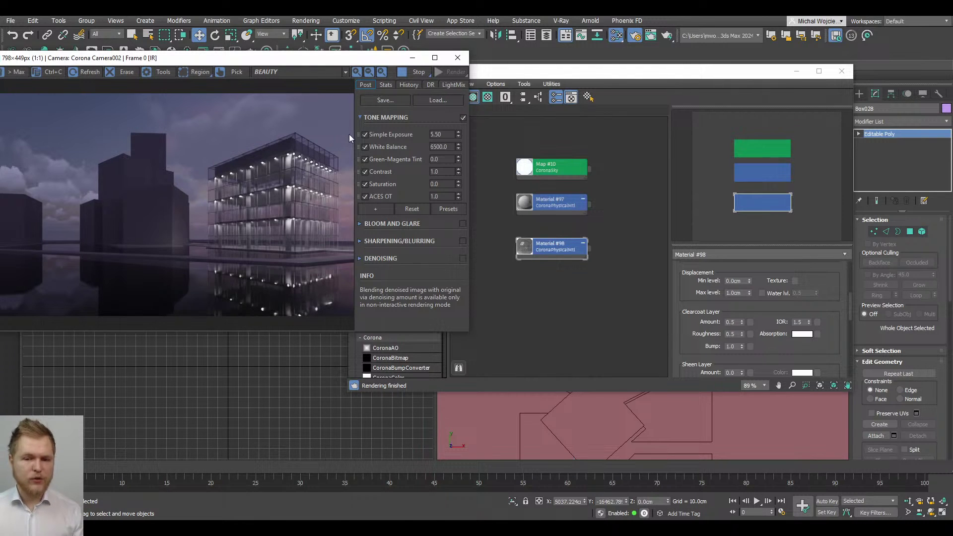
click(418, 74)
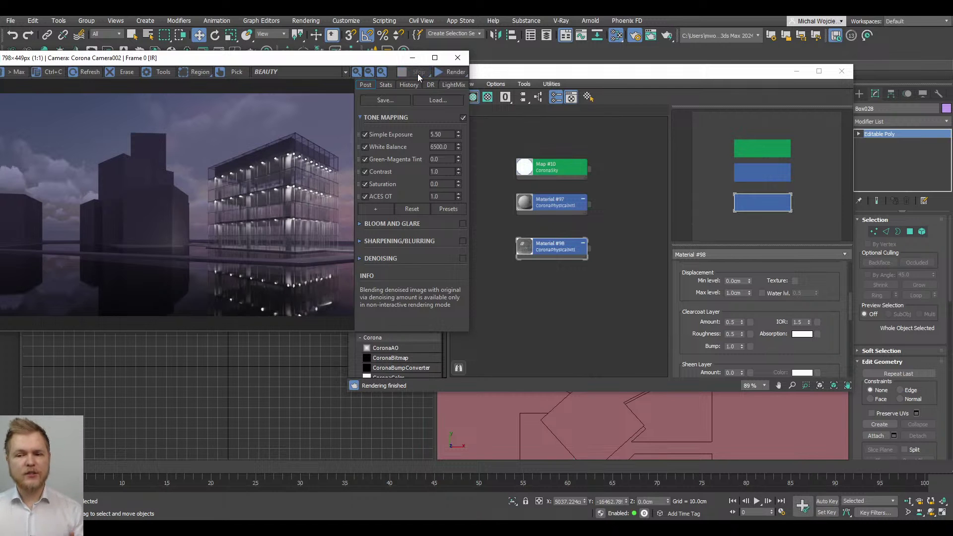
click(452, 61)
scroll(618, 194, down, 2)
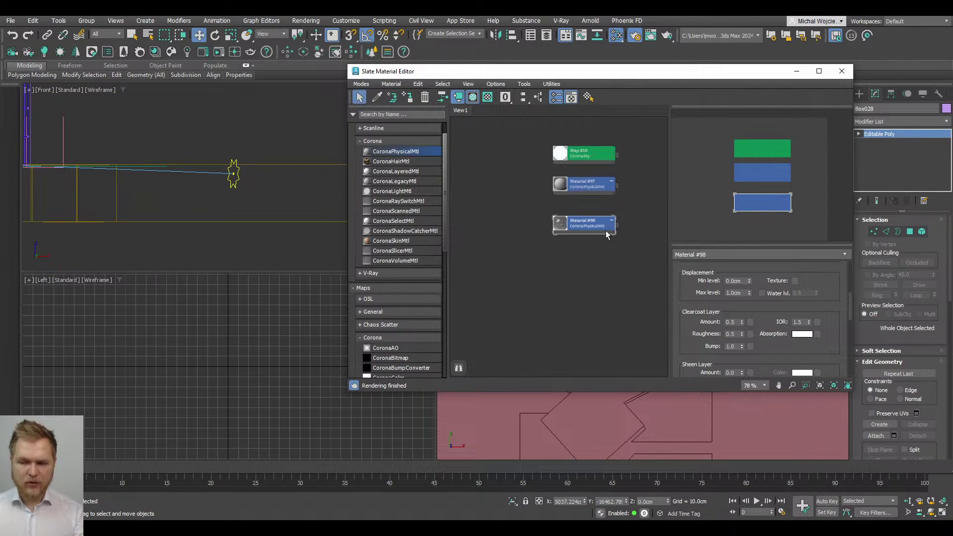
click(842, 71)
Step: Select the facade framework's spherical lattice joints together with its struts
scroll(255, 151, down, 5)
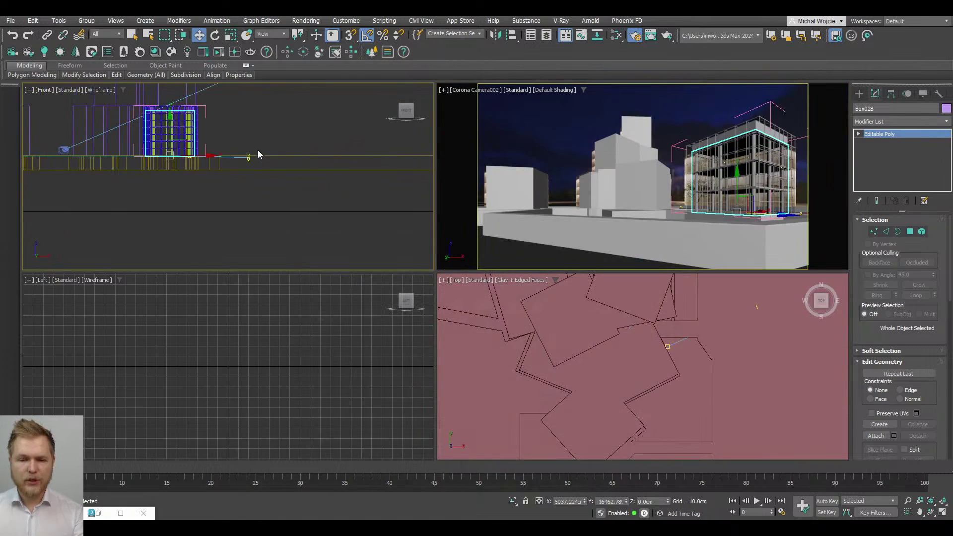
mouse_move(258, 150)
alt+middle_down()
mouse_move(242, 198)
mouse_move(362, 212)
alt+middle_up()
key(F3)
scroll(362, 212, up, 8)
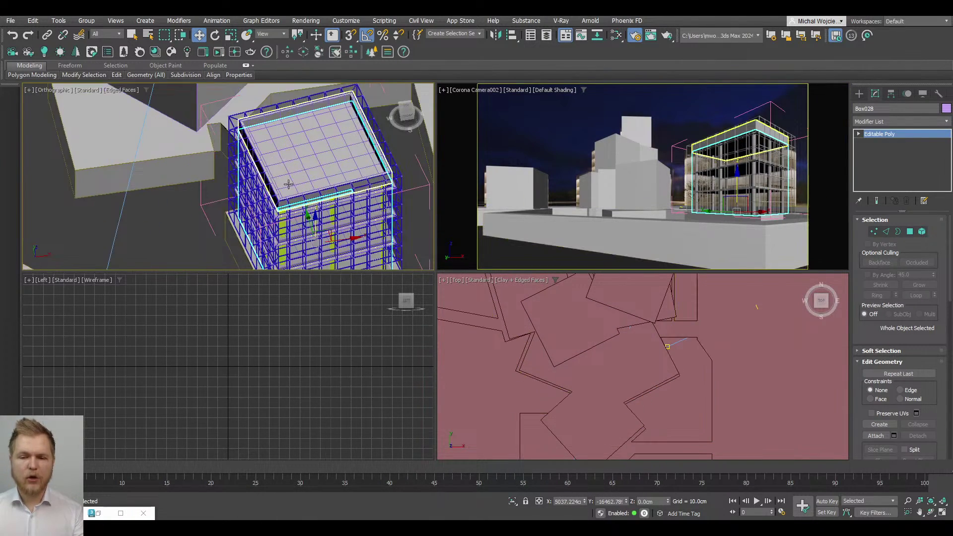
scroll(312, 154, down, 2)
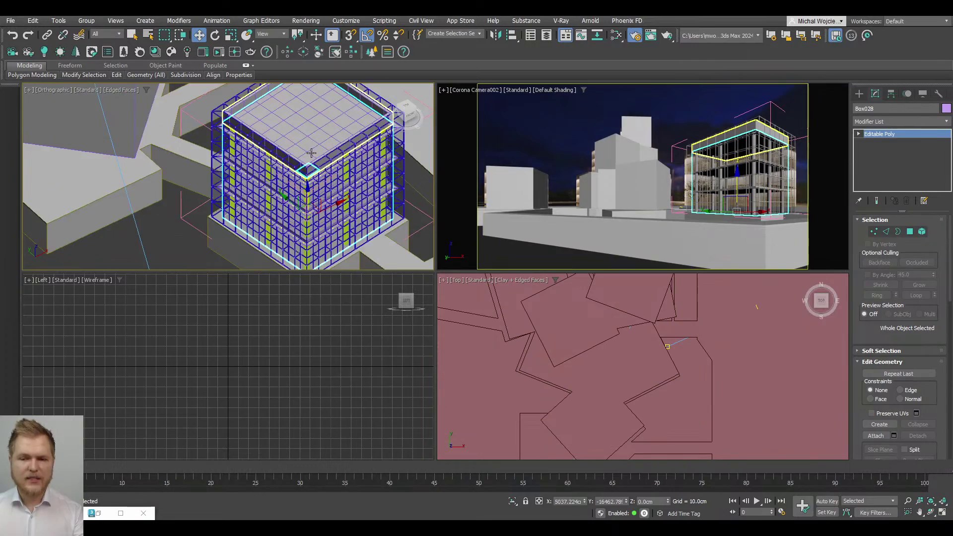
key(alt+w)
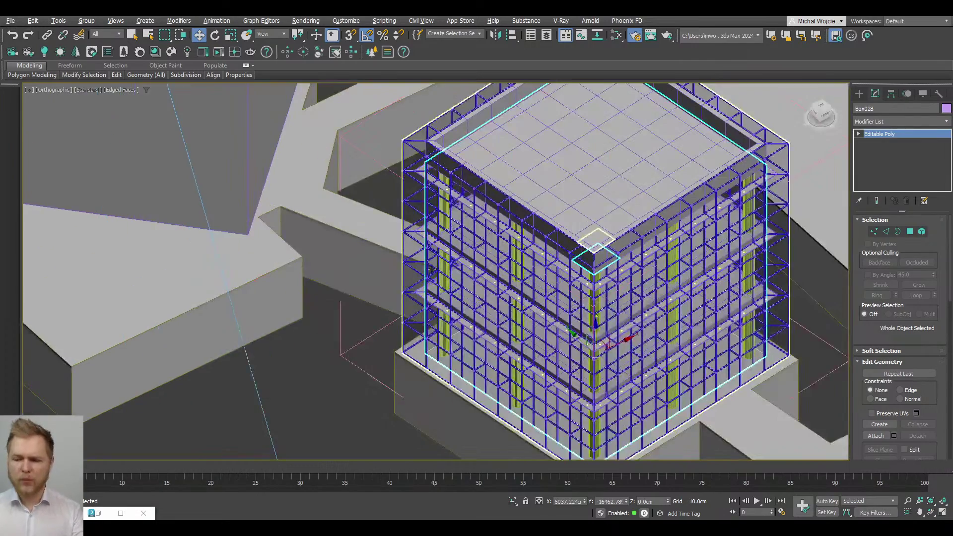
scroll(383, 349, up, 10)
click(384, 349)
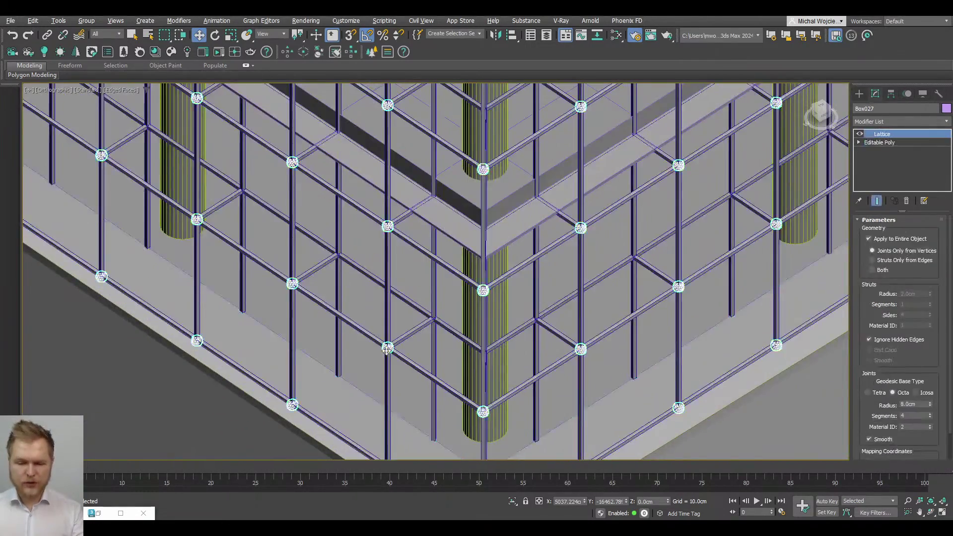
scroll(387, 348, up, 6)
ctrl+click(390, 304)
scroll(390, 305, down, 9)
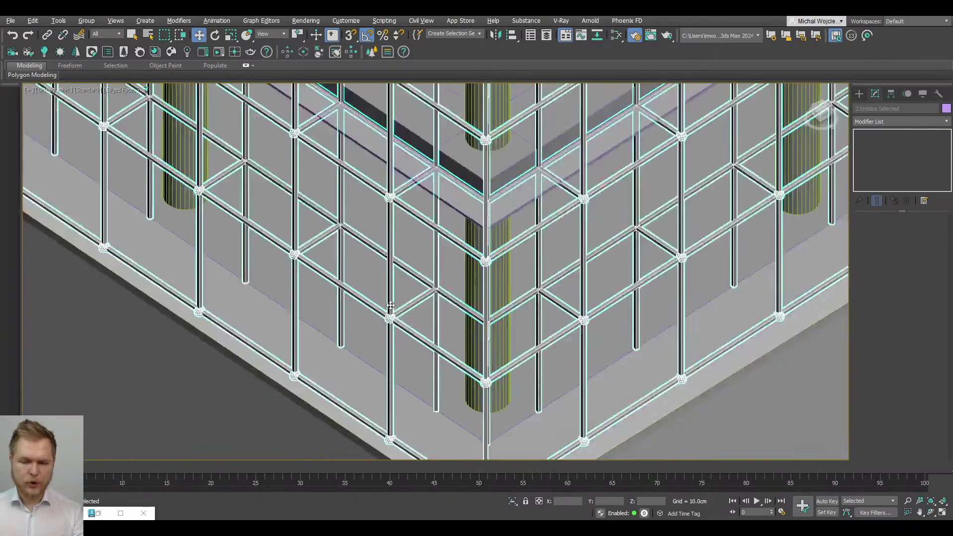
Step: Add the third framework object on the inner side of the facade to the selection
alt+middle_drag(325, 188, 362, 185)
scroll(362, 184, up, 6)
scroll(362, 184, down, 5)
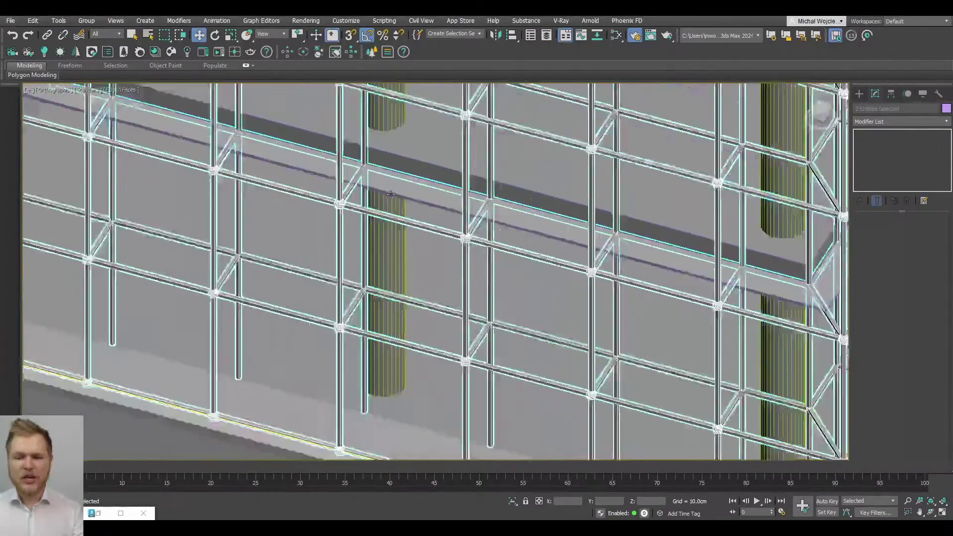
scroll(427, 196, up, 8)
key(F3)
ctrl+click(441, 205)
scroll(440, 205, down, 8)
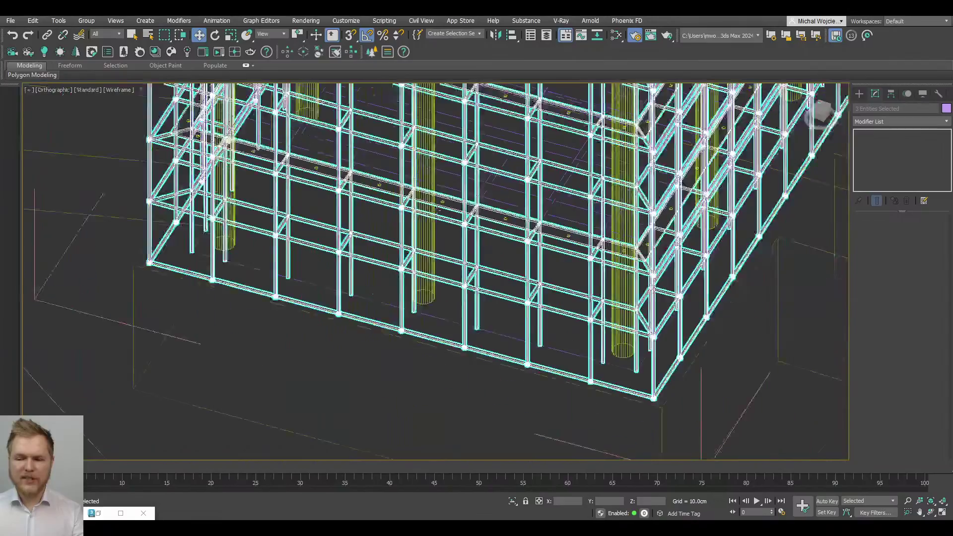
alt+middle_drag(596, 239, 470, 264)
scroll(464, 270, down, 2)
key(F3)
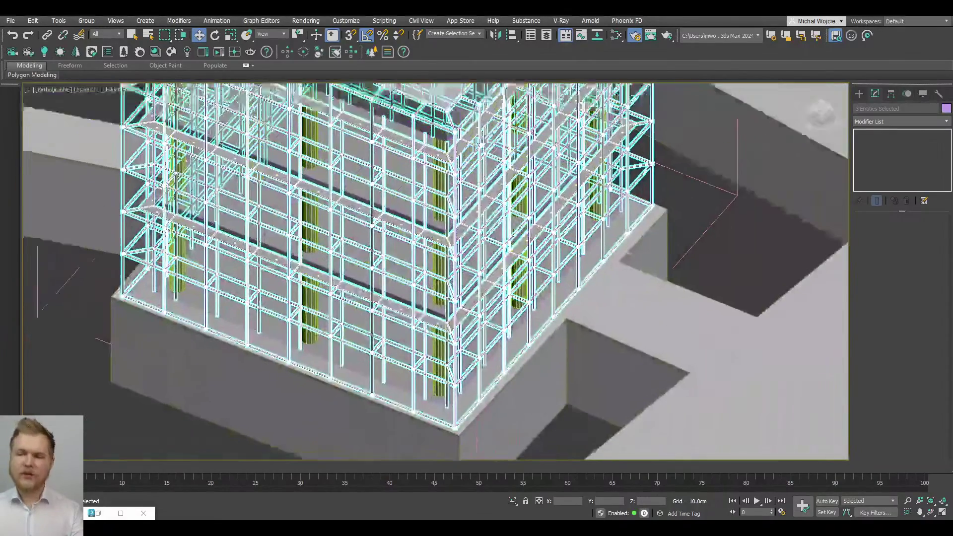
Step: Duplicate the Material #97 node in the material editor and open the copy's parameters
key(m)
middle_drag(544, 182, 530, 178)
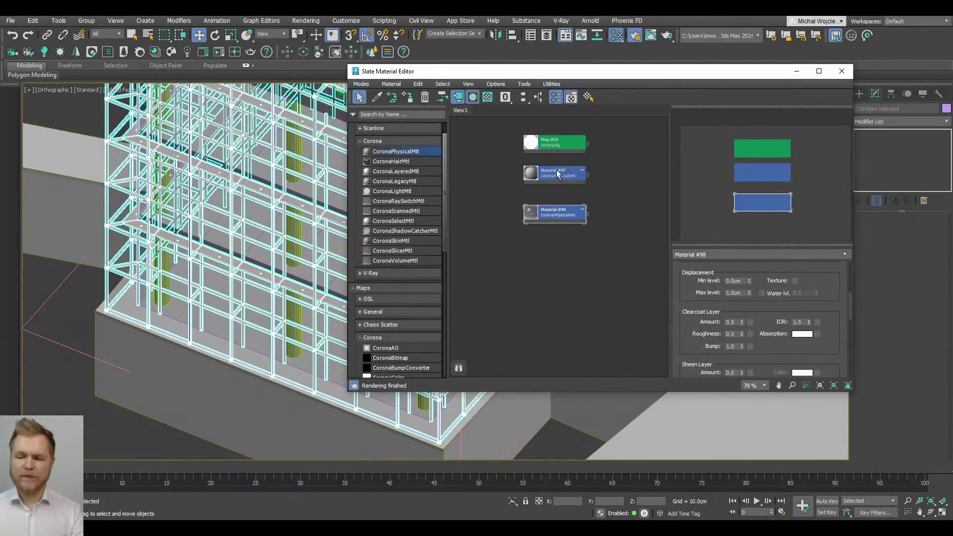
shift+drag(557, 172, 557, 243)
double_click(554, 247)
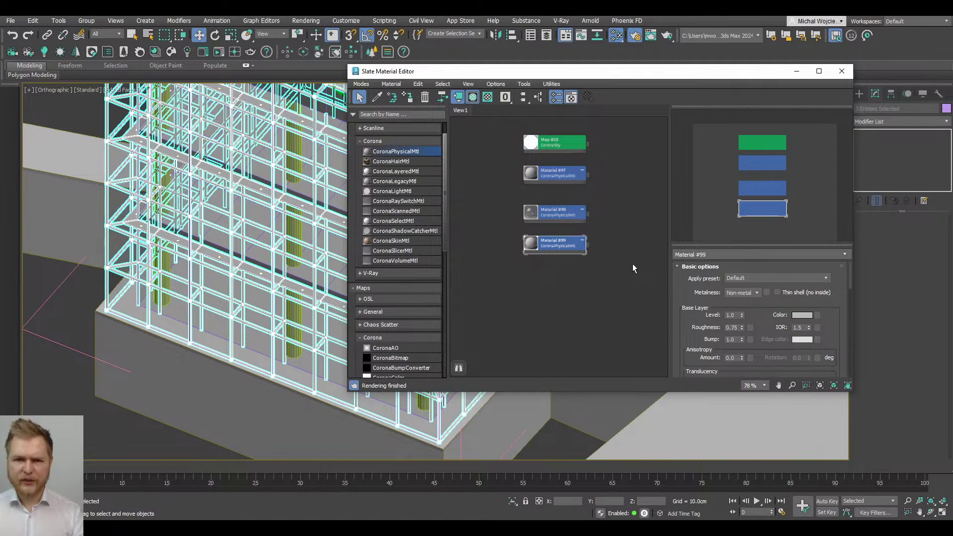
drag(388, 261, 577, 284)
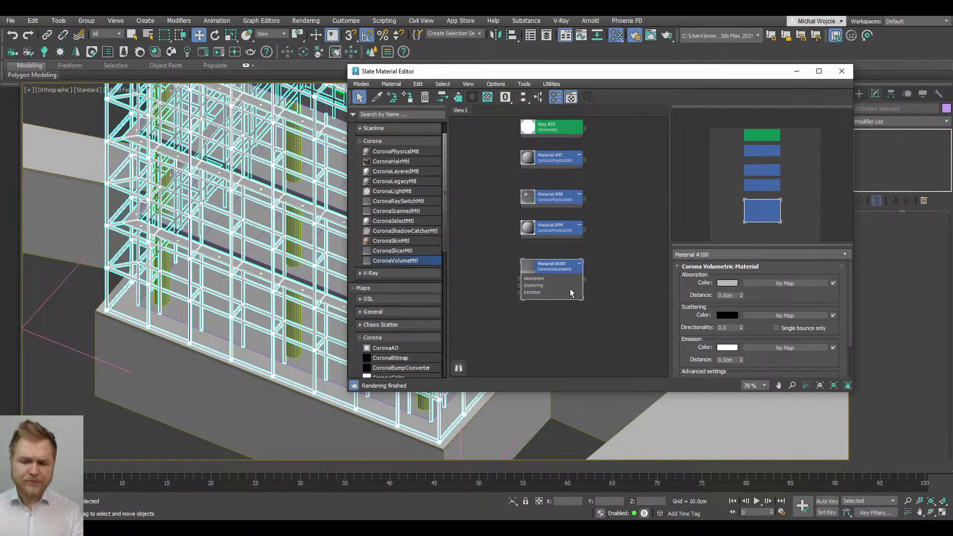
drag(621, 346, 509, 252)
key(Delete)
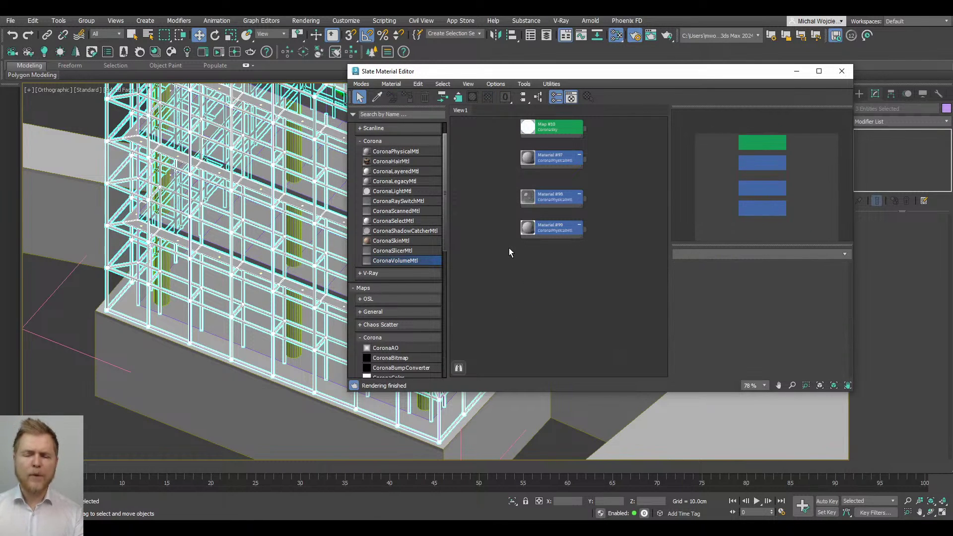
Step: Set the duplicated material's metalness to Metal and its base roughness to 0.4
click(544, 231)
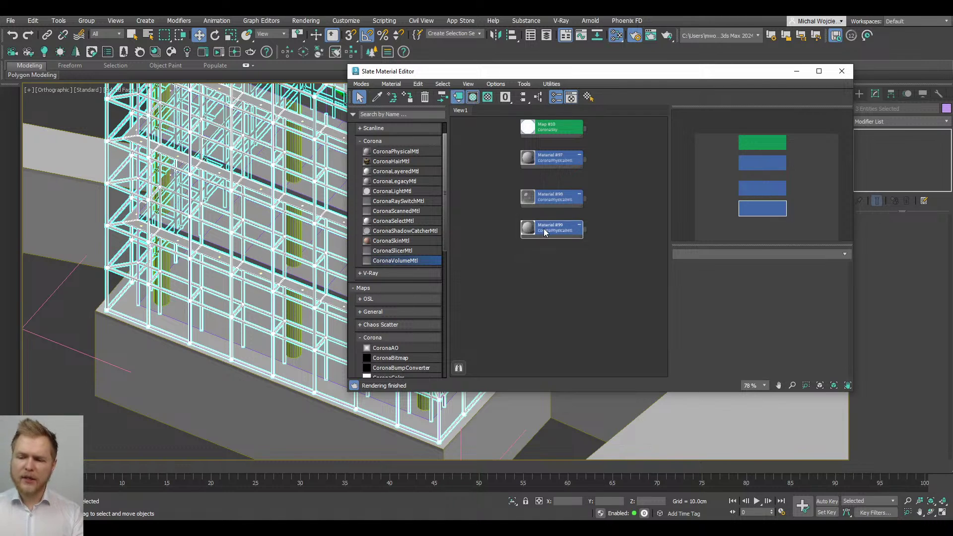
double_click(582, 240)
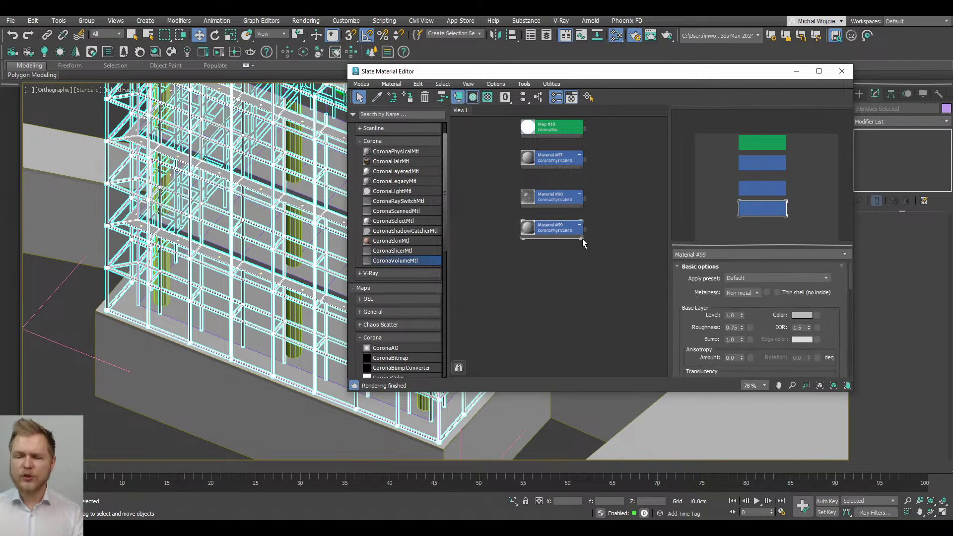
click(755, 294)
click(739, 306)
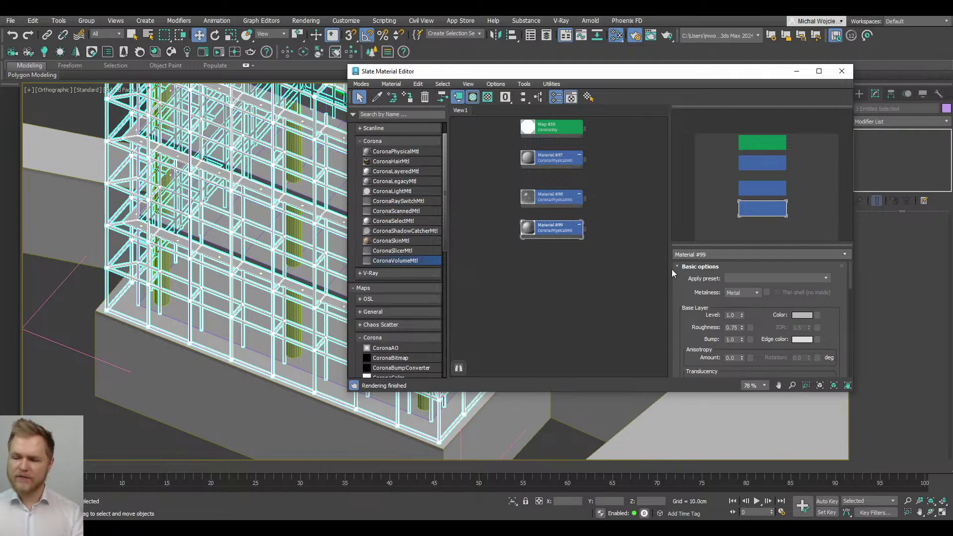
double_click(733, 328)
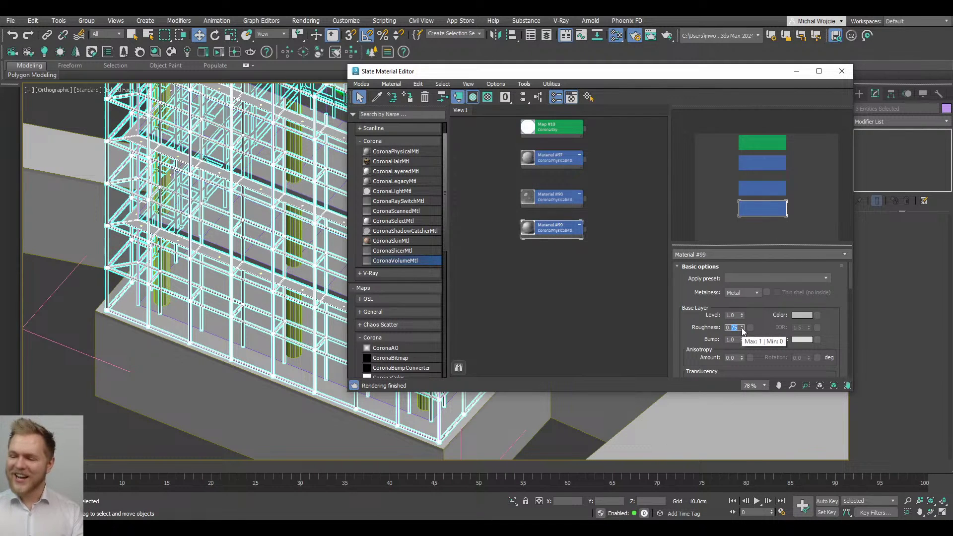
text(0.4)
key(Return)
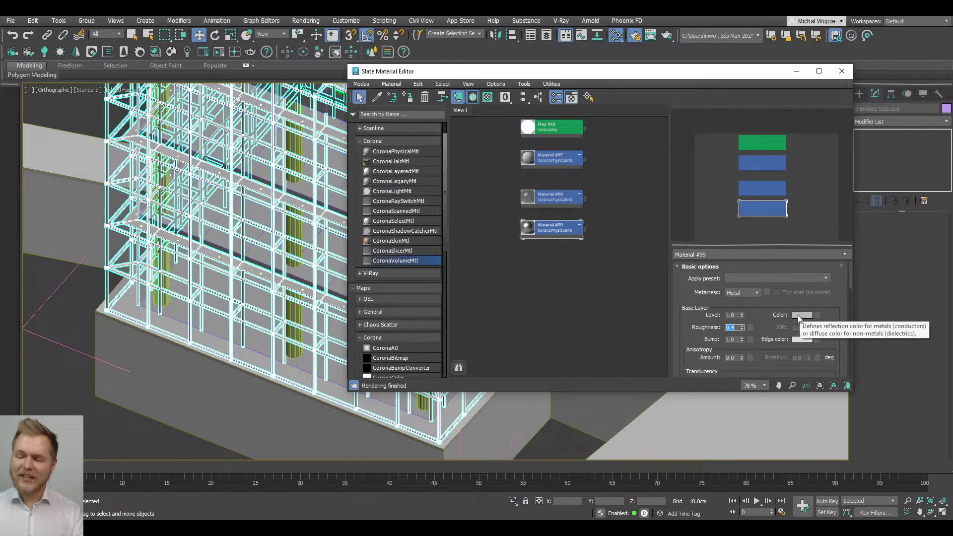
Step: Hide the selected facade framework to expose the floors and columns of the building
click(797, 77)
key(z)
alt+middle_drag(400, 149, 428, 221)
right_click(429, 223)
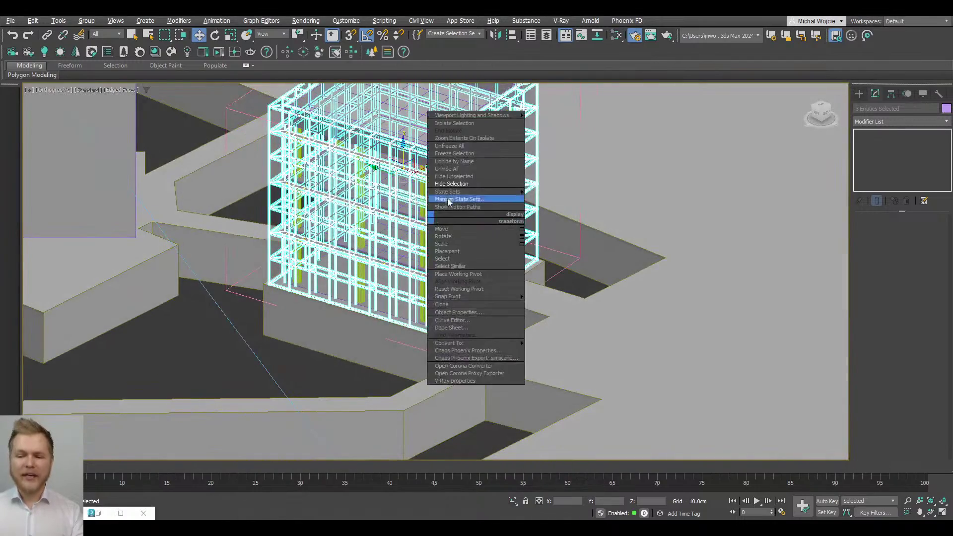
key(Escape)
Step: Select a column and a floor slab, and extend the selection to all similar objects in the building
scroll(439, 200, up, 8)
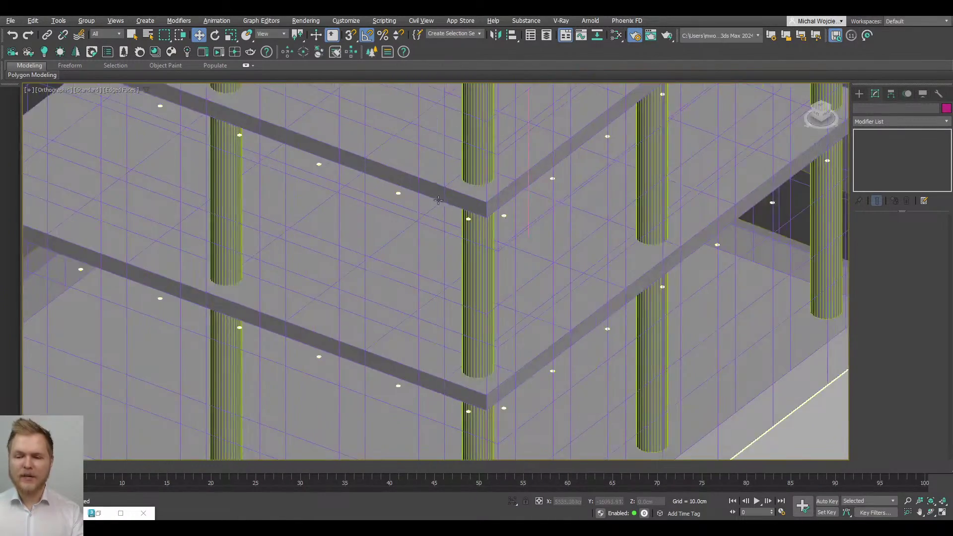
key(F3)
scroll(472, 198, up, 3)
click(491, 190)
ctrl+click(506, 176)
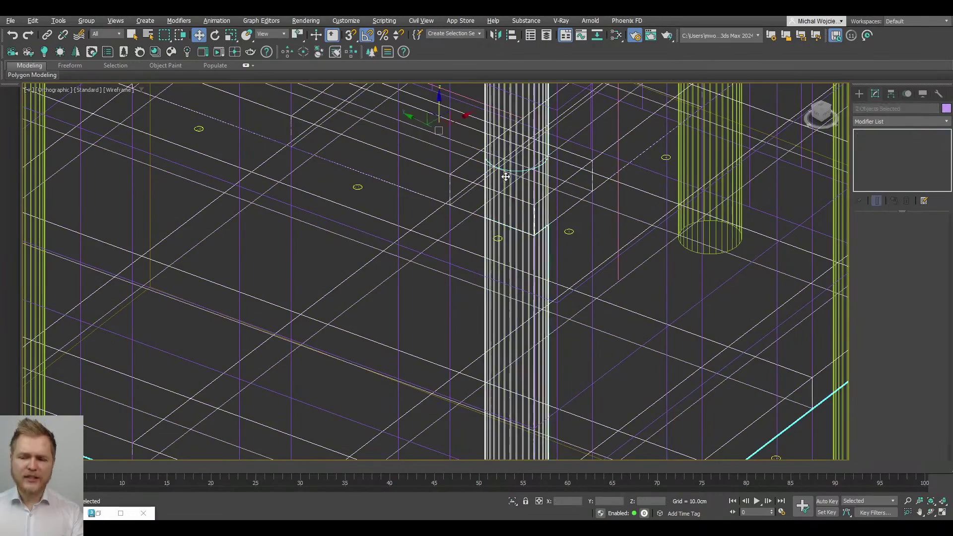
scroll(505, 177, down, 6)
key(ctrl+q)
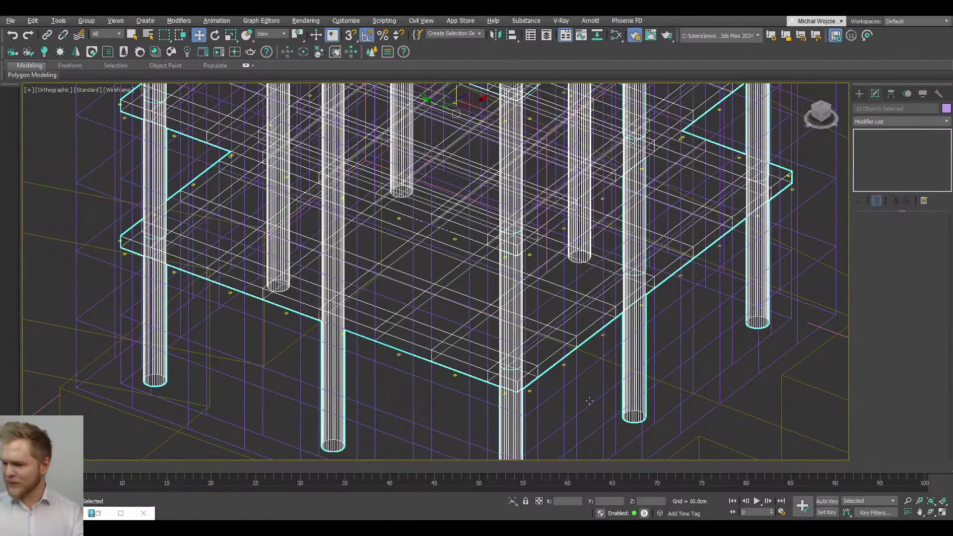
key(z)
alt+middle_drag(574, 283, 588, 254)
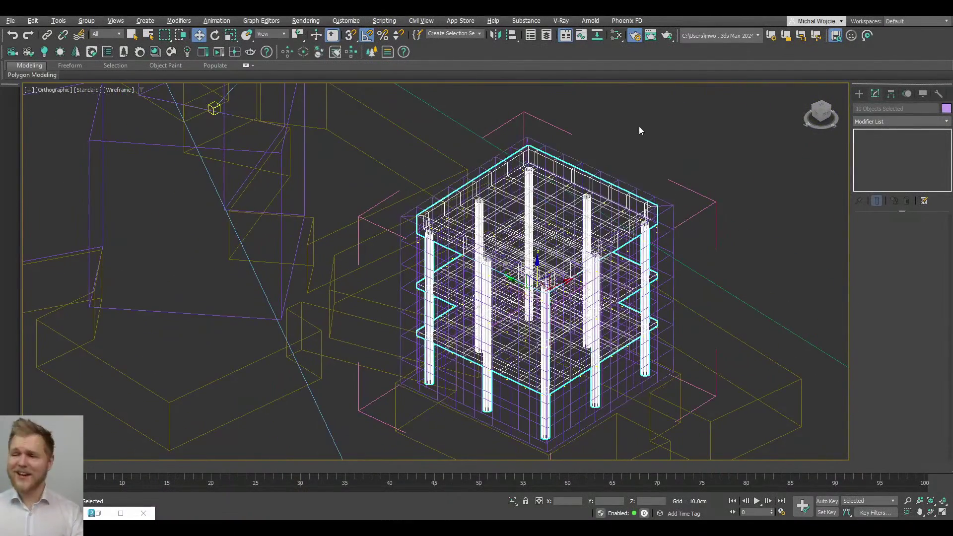
alt+middle_drag(639, 130, 524, 274)
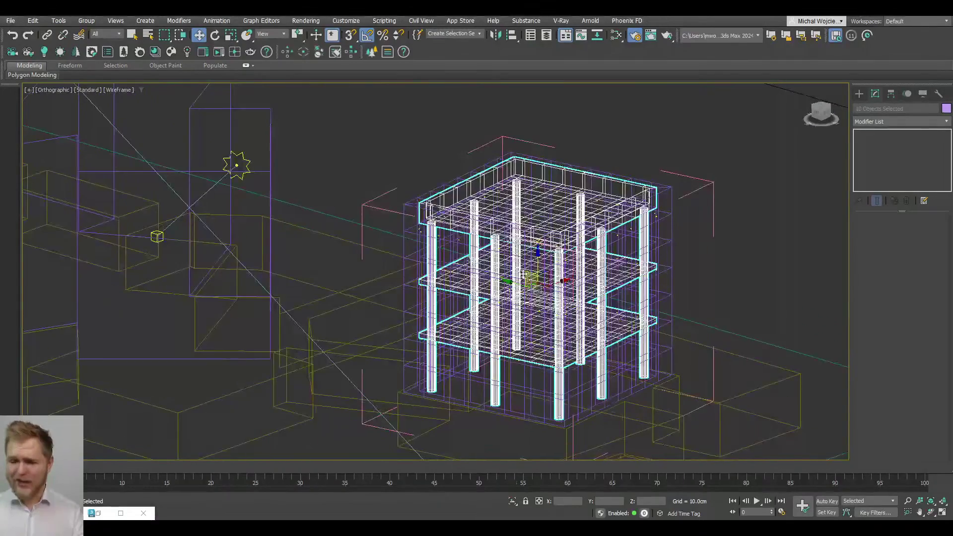
drag(524, 273, 551, 292)
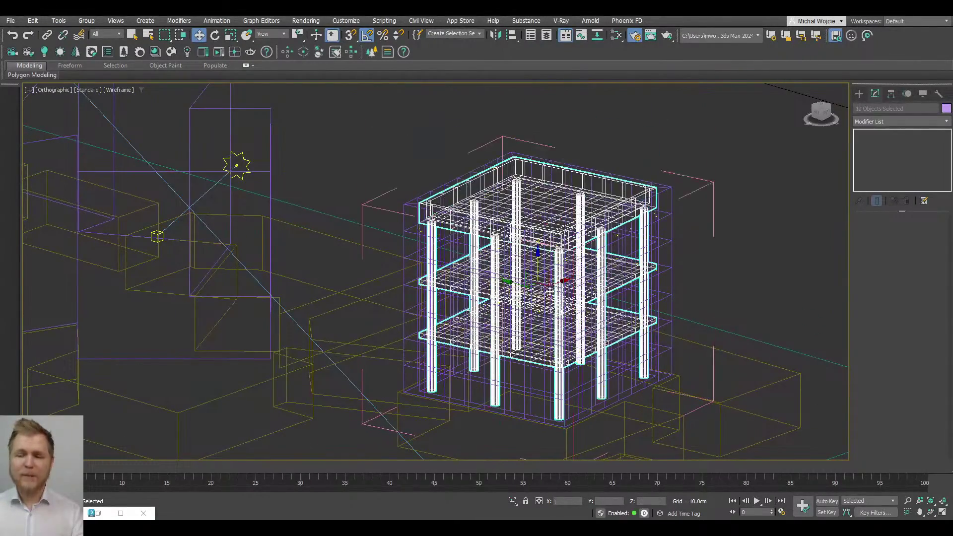
Step: Duplicate the Material #97 node in the material editor and name the copy Main_Wall
click(616, 39)
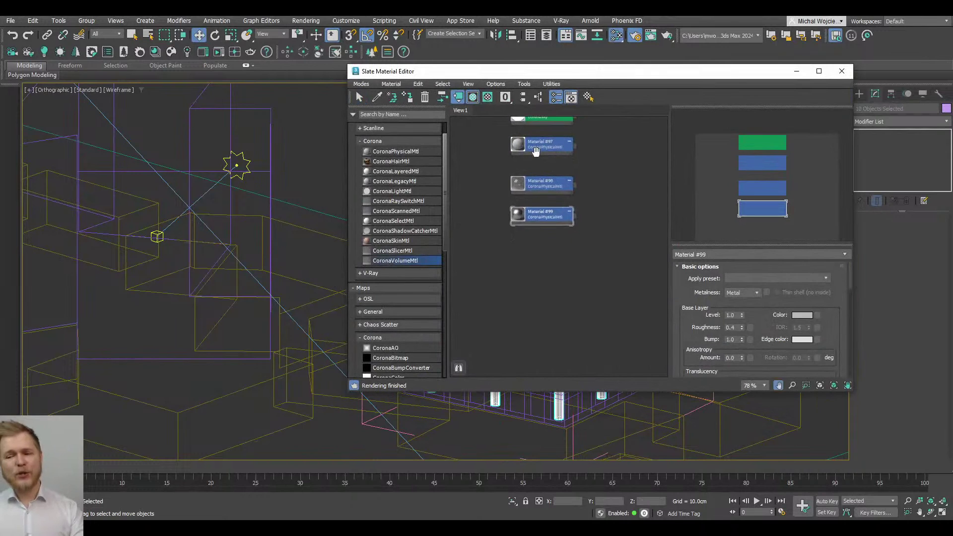
shift+drag(537, 152, 551, 248)
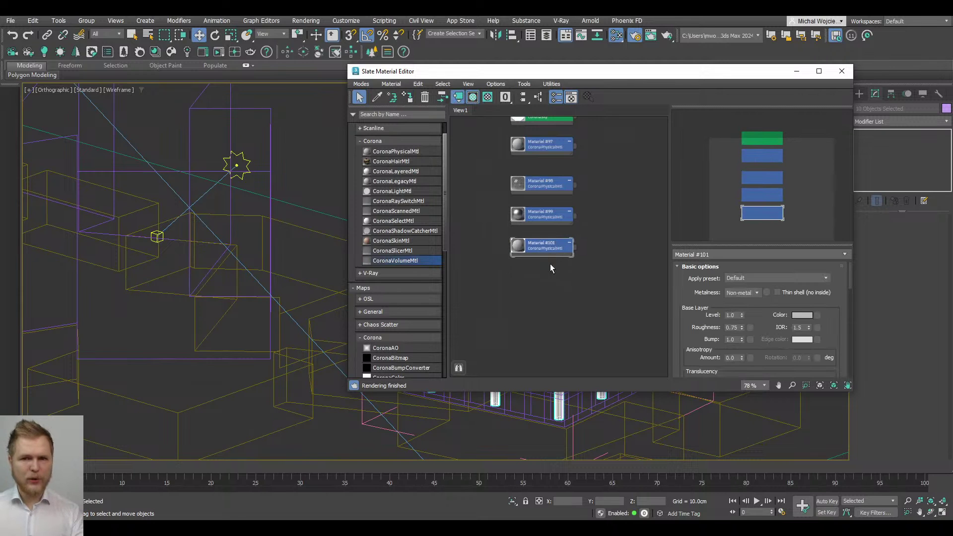
scroll(551, 269, up, 3)
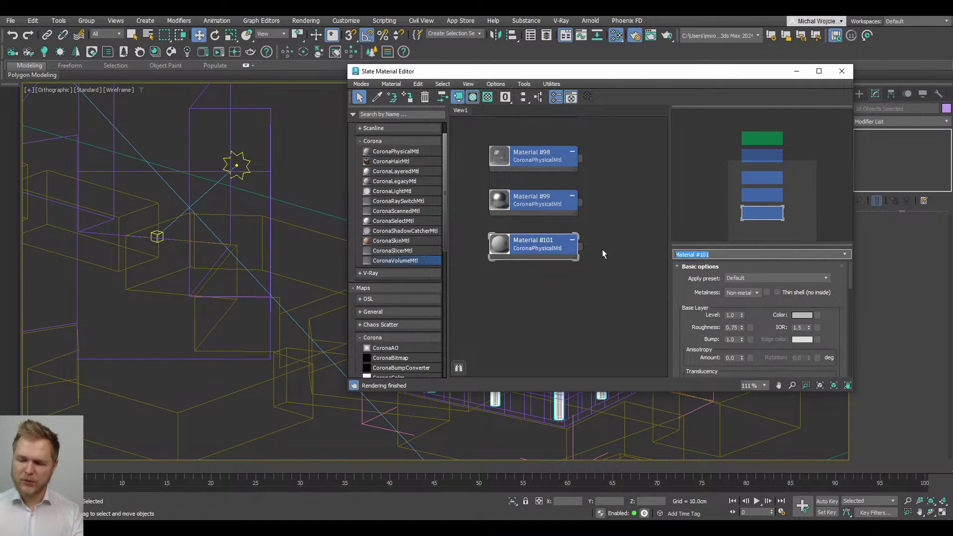
text(Main_Wall)
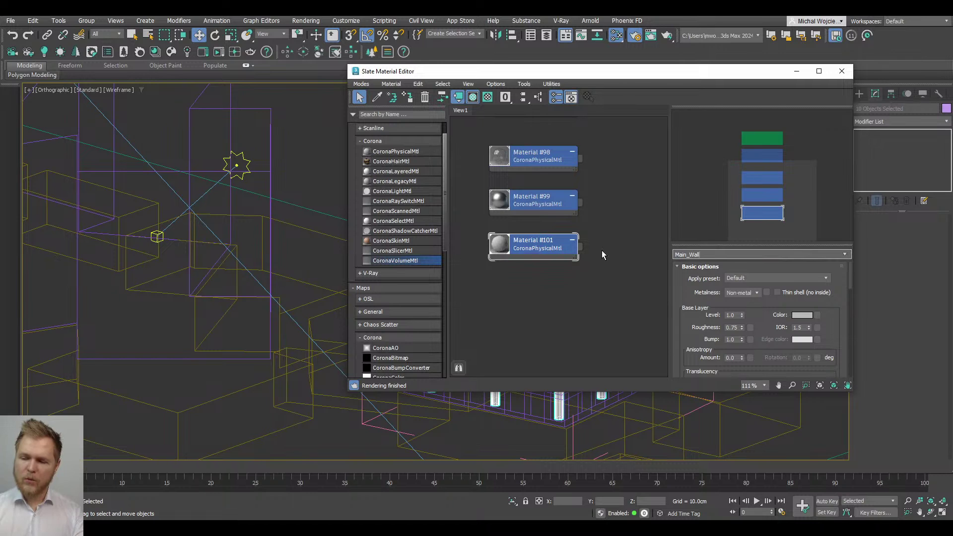
key(Return)
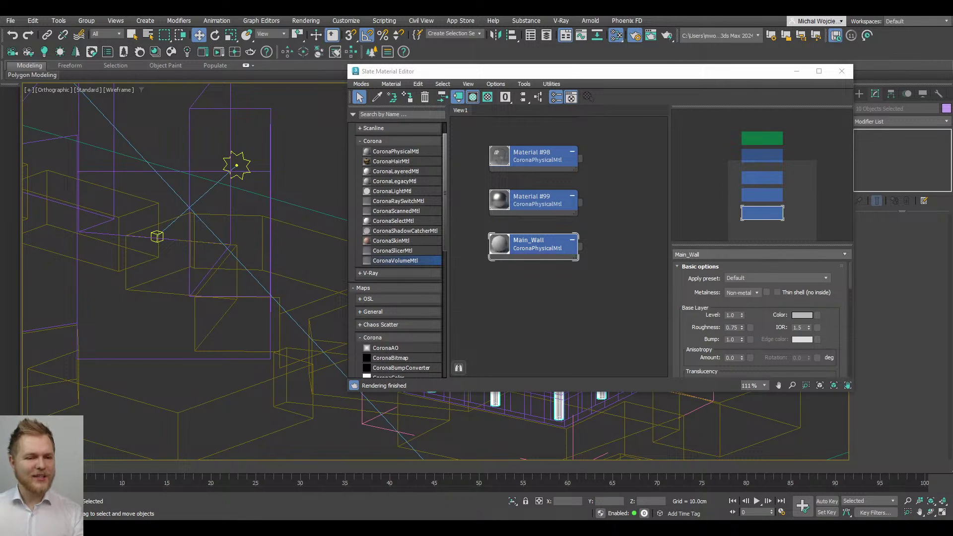
click(797, 71)
Step: Check the computer's memory usage in Task Manager and its processor and installed RAM in the Windows system information
scroll(747, 100, down, 6)
alt+middle_drag(576, 196, 566, 213)
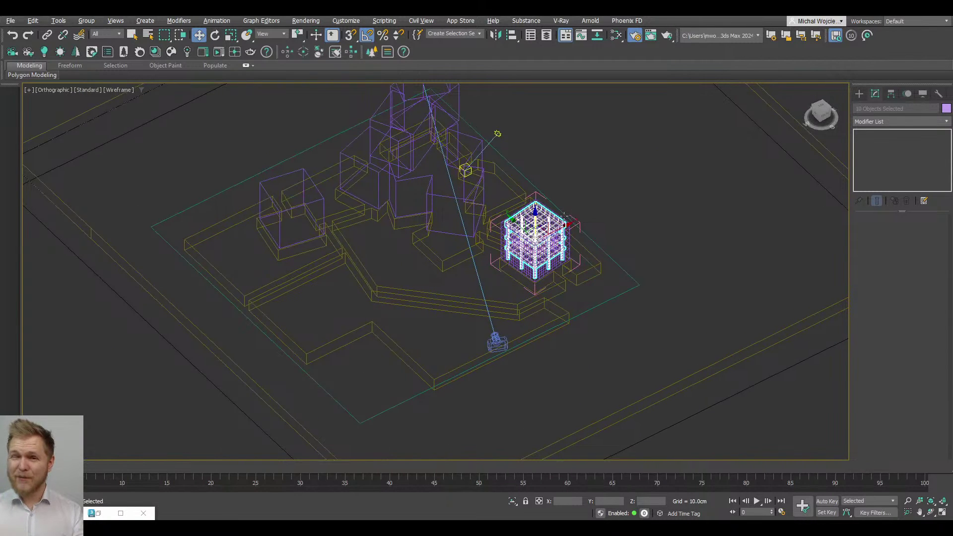
right_click(819, 529)
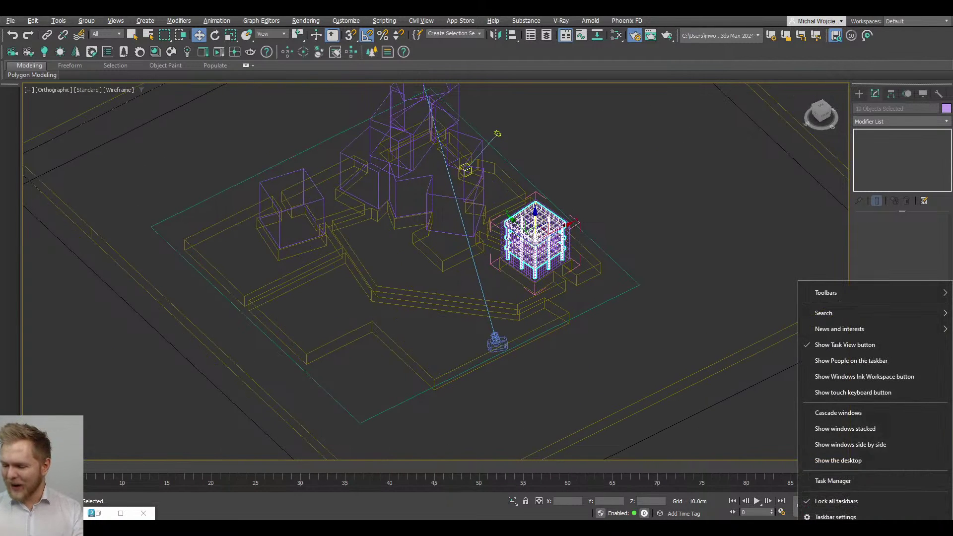
click(823, 481)
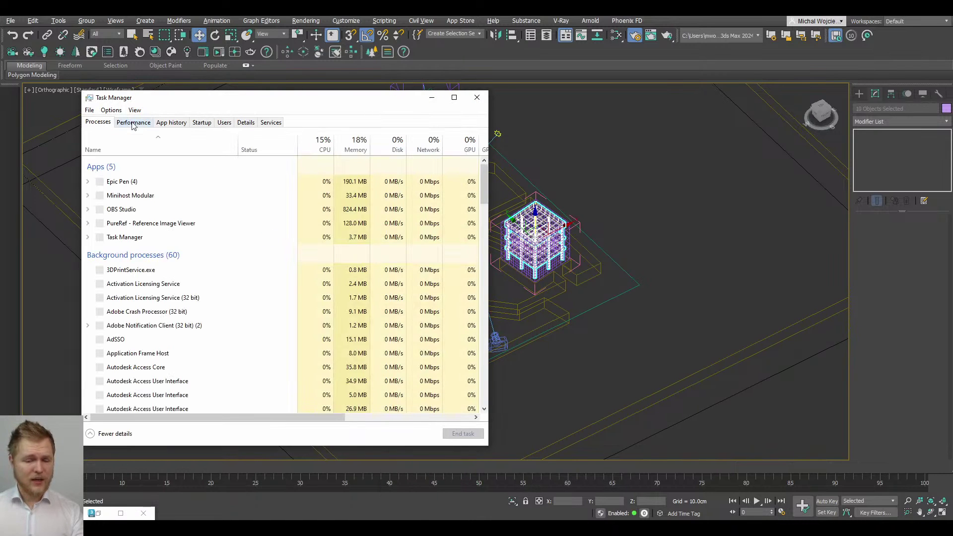
click(133, 122)
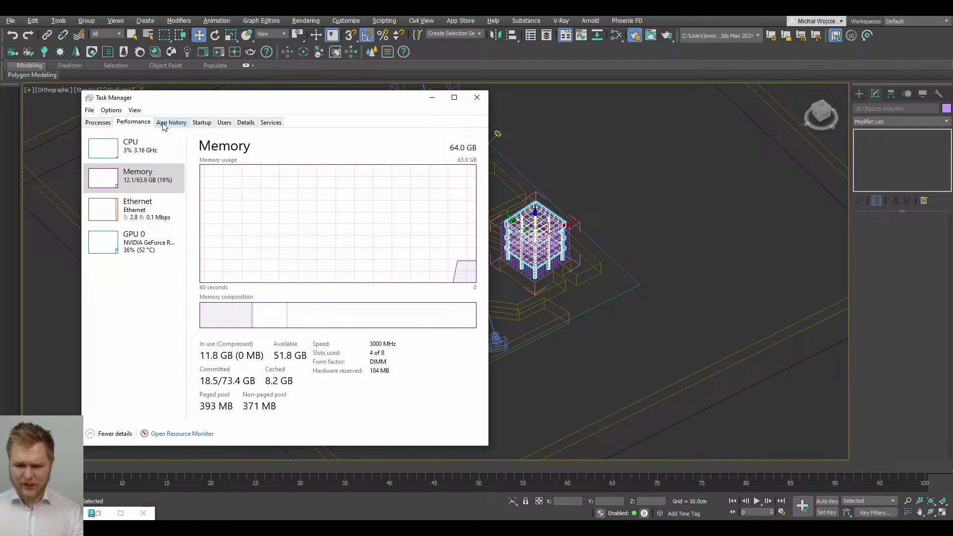
click(201, 435)
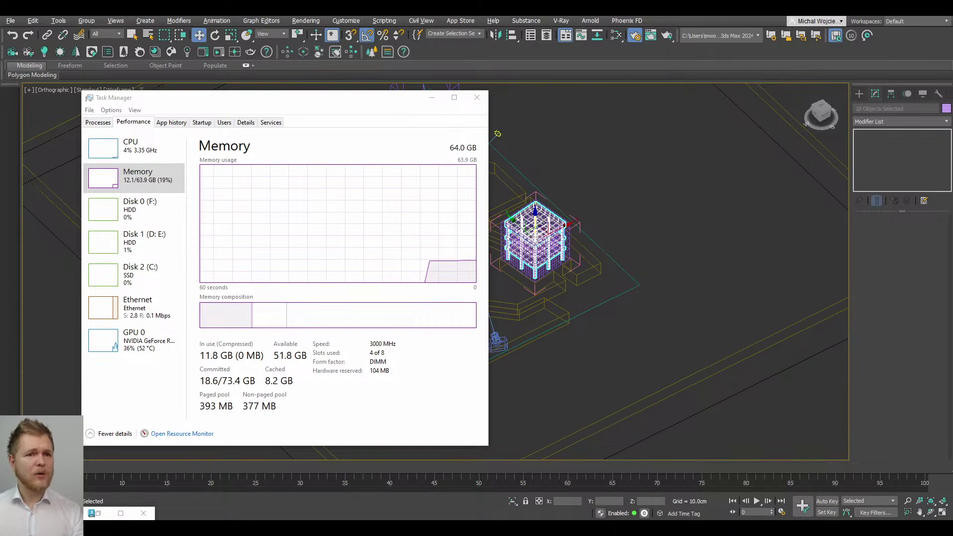
click(477, 97)
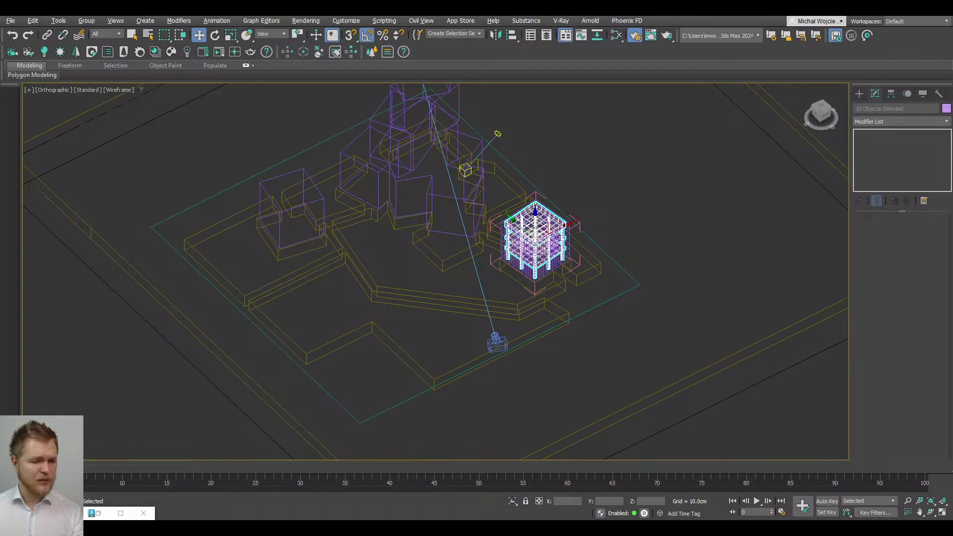
key(super+Pause)
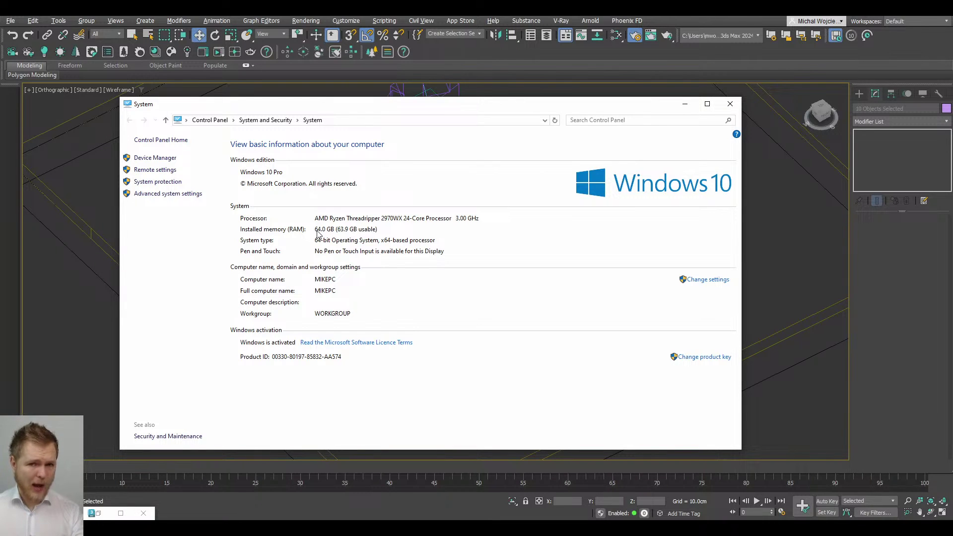
click(730, 104)
Step: Examine the detailed building and the surrounding blocks in shaded display from the orthographic view
key(F3)
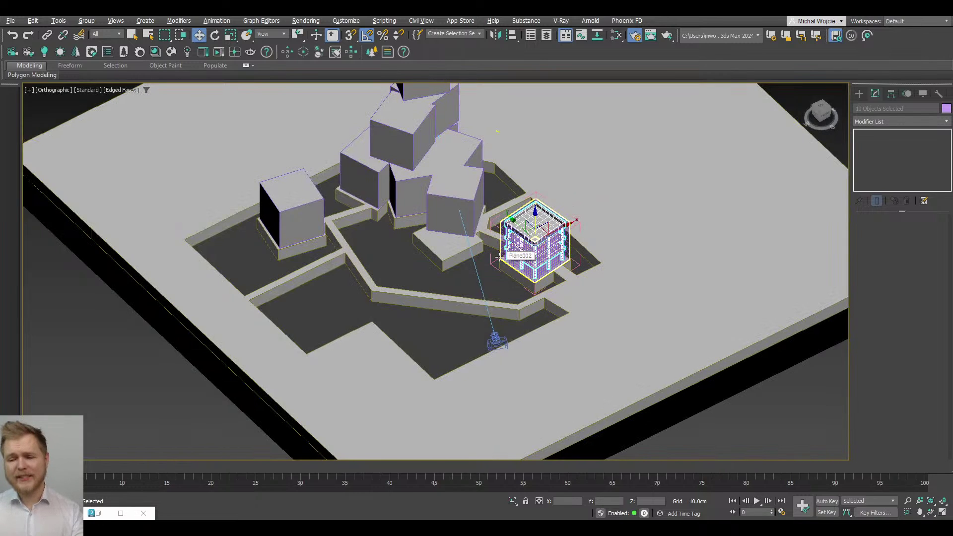
alt+middle_drag(505, 238, 521, 251)
scroll(521, 251, up, 4)
scroll(520, 250, down, 2)
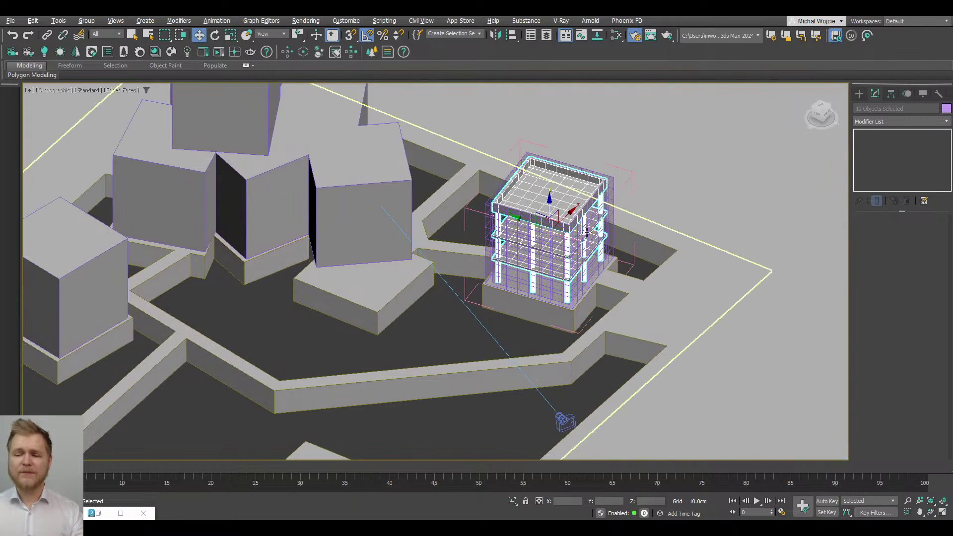
scroll(443, 215, up, 4)
scroll(443, 216, down, 2)
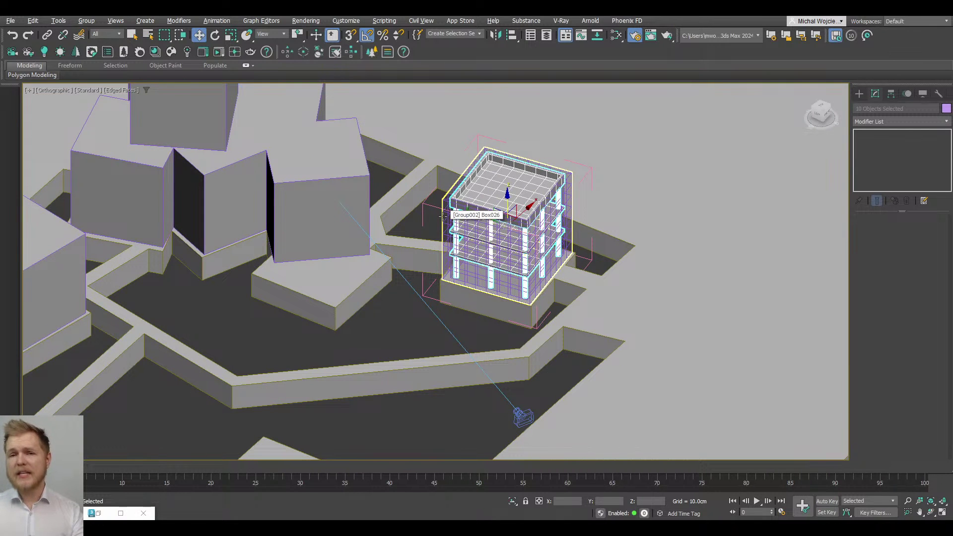
scroll(442, 216, down, 2)
scroll(344, 246, down, 2)
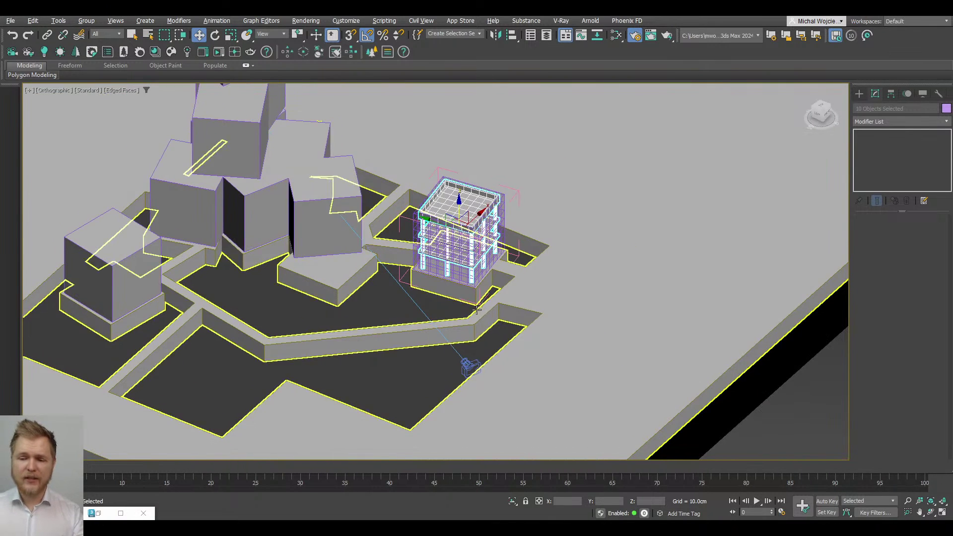
scroll(477, 310, up, 6)
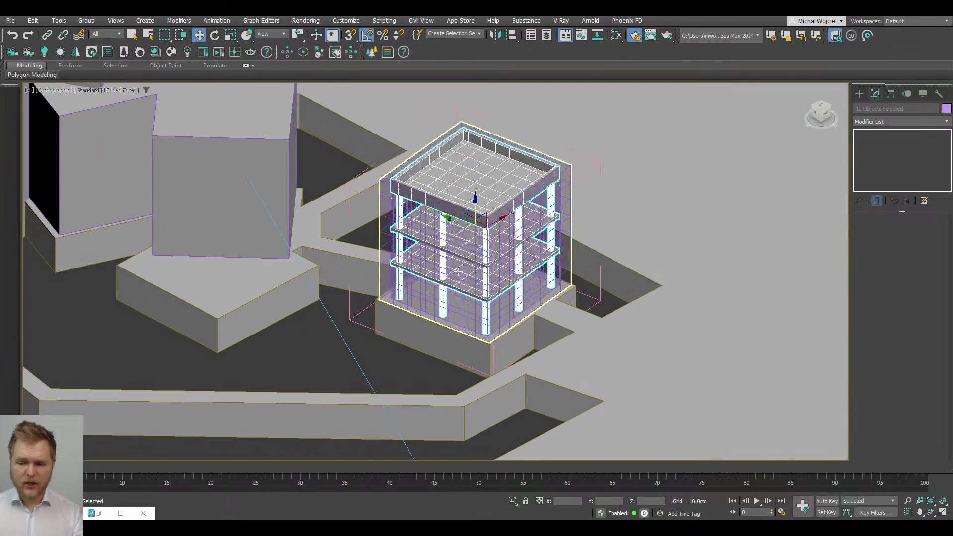
scroll(471, 330, down, 2)
scroll(471, 330, up, 3)
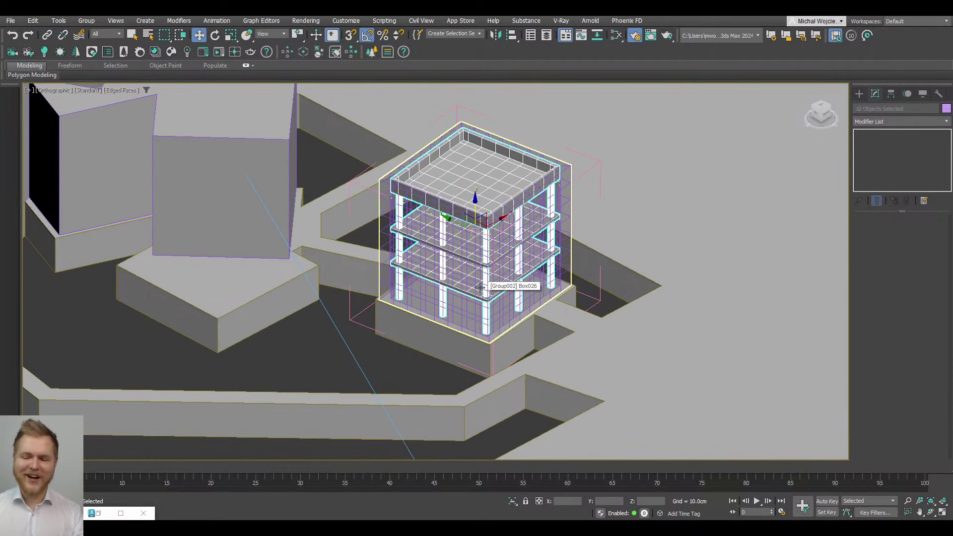
scroll(489, 329, up, 4)
scroll(489, 330, down, 5)
Step: Look through Corona Camera002 in wireframe display and clear the object selection
key(c)
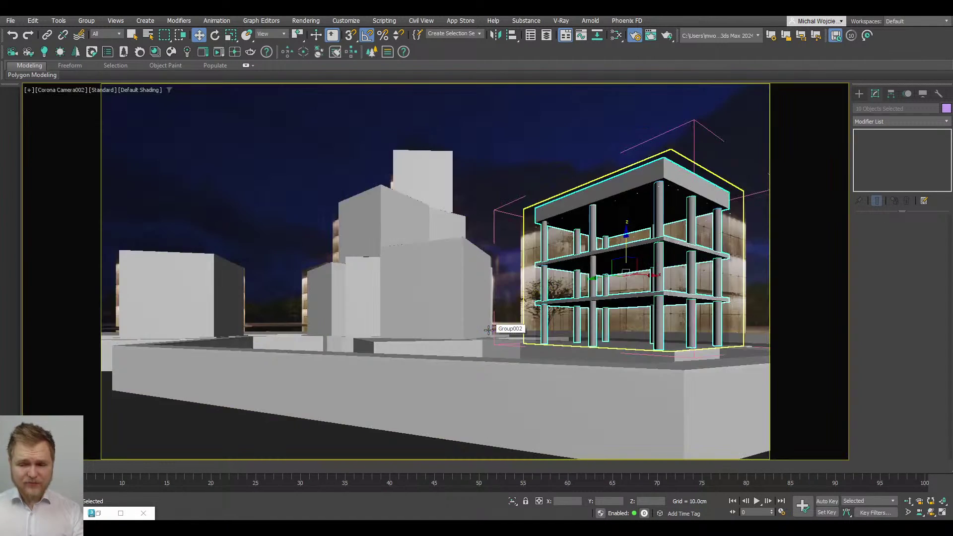
key(F3)
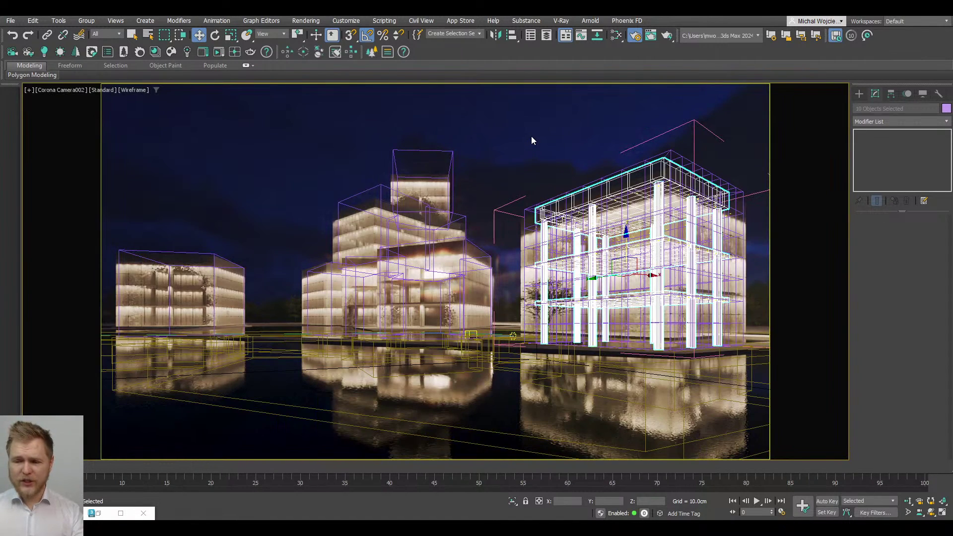
click(529, 137)
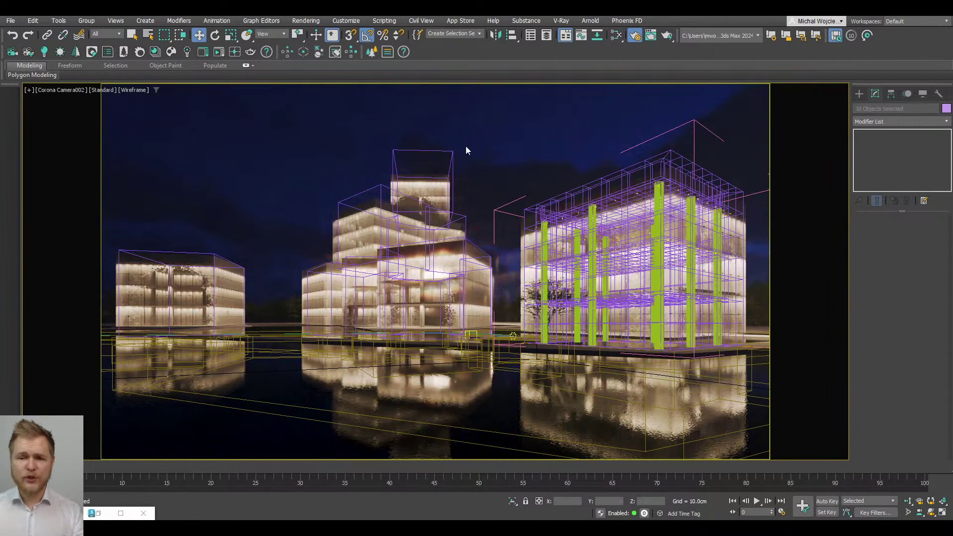
right_click(547, 165)
click(567, 124)
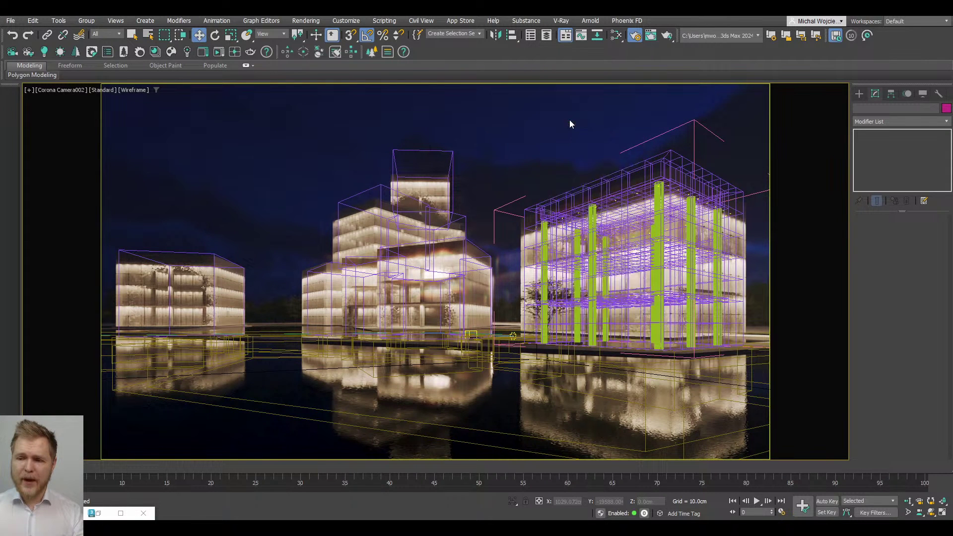
Step: Run an interactive Corona render of the camera view, inspect the building's facade up close, and stop the render
click(233, 53)
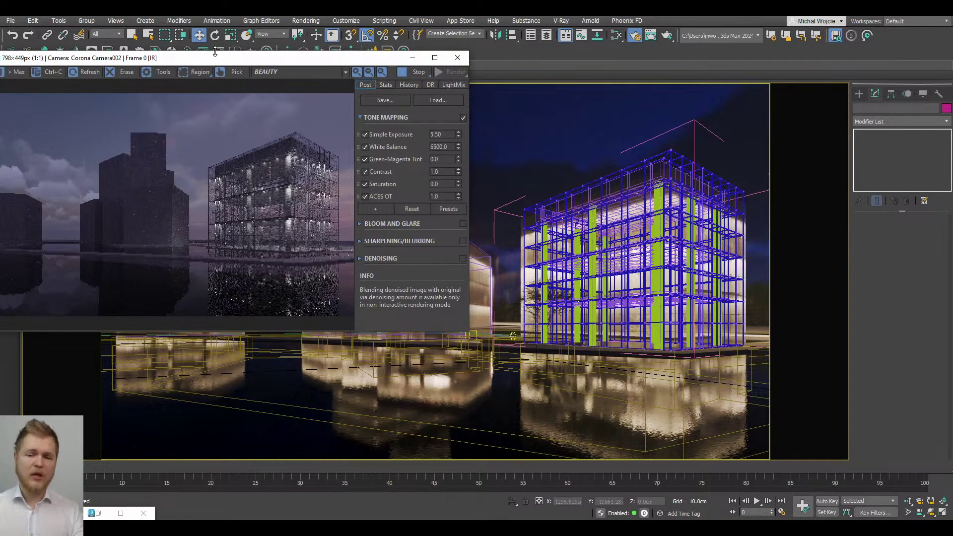
drag(235, 58, 342, 76)
scroll(417, 236, up, 2)
middle_drag(418, 235, 369, 222)
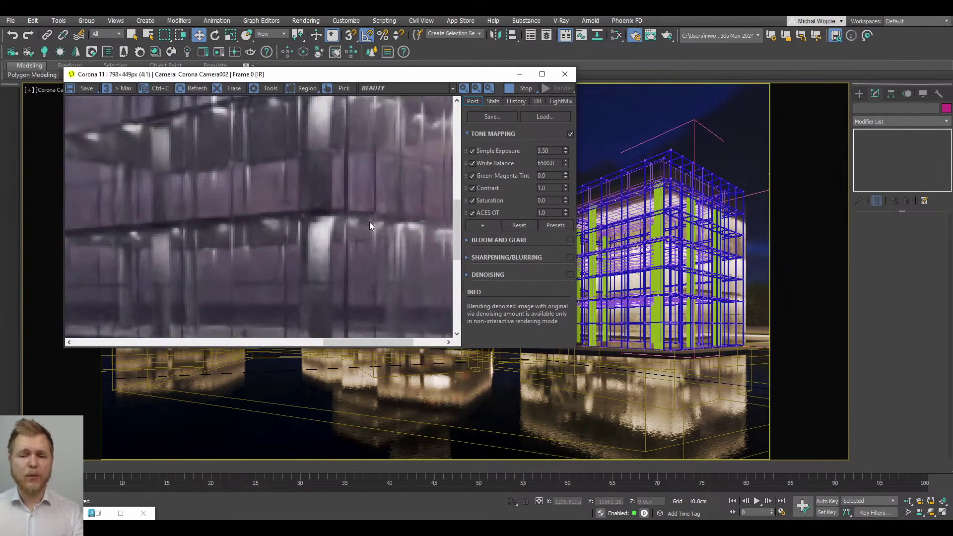
scroll(369, 222, down, 2)
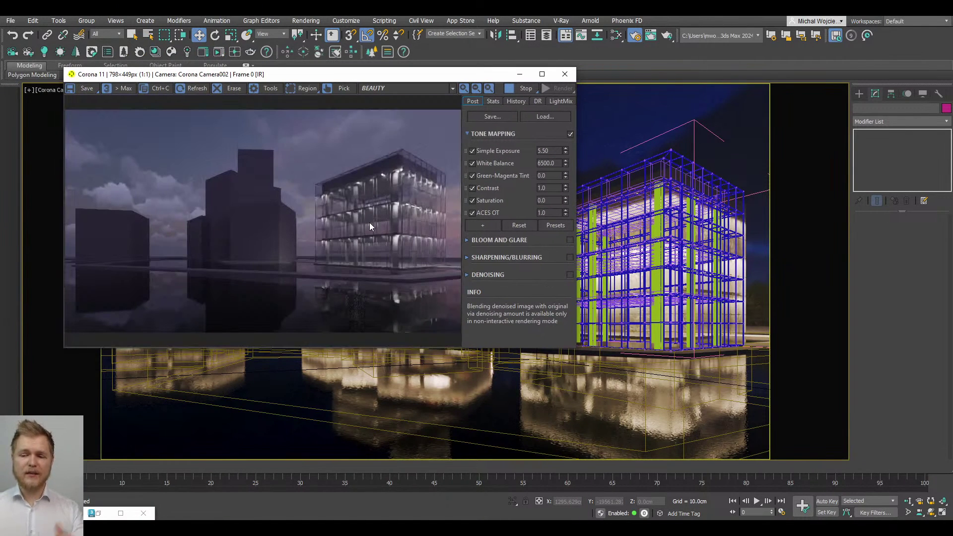
click(524, 88)
click(519, 76)
Step: Move the Material #98 node below Main_Wall in the material graph, apart from the other nodes
click(615, 36)
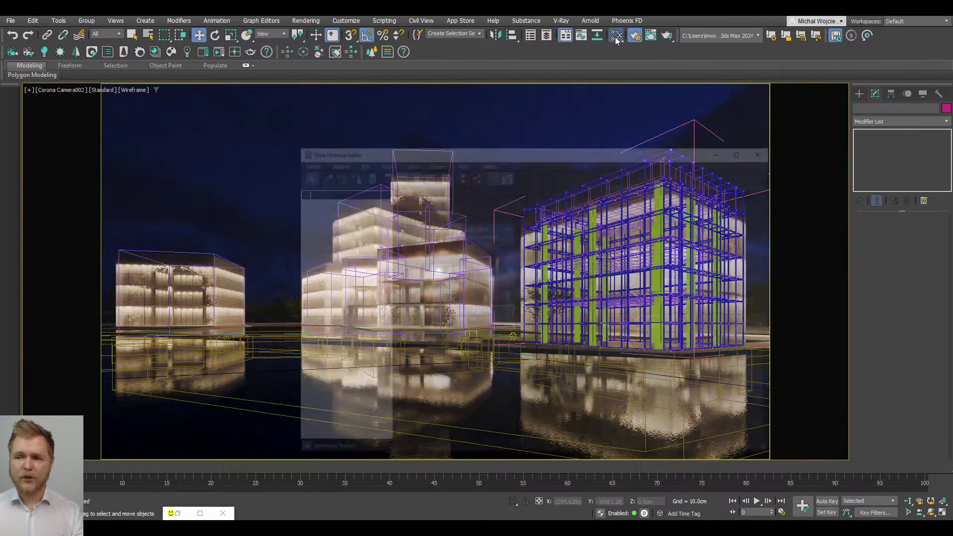
scroll(543, 207, down, 5)
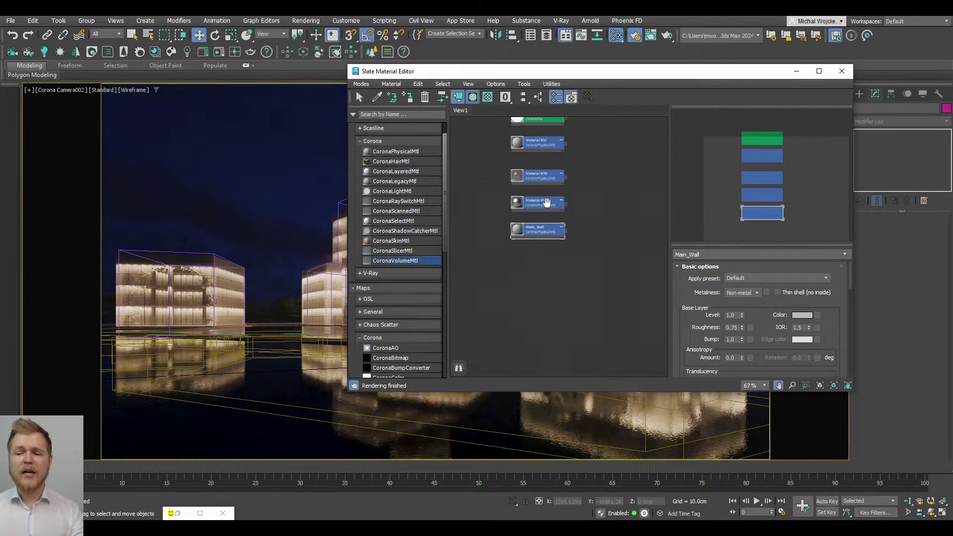
drag(568, 185, 569, 219)
drag(578, 76, 383, 89)
scroll(379, 233, up, 5)
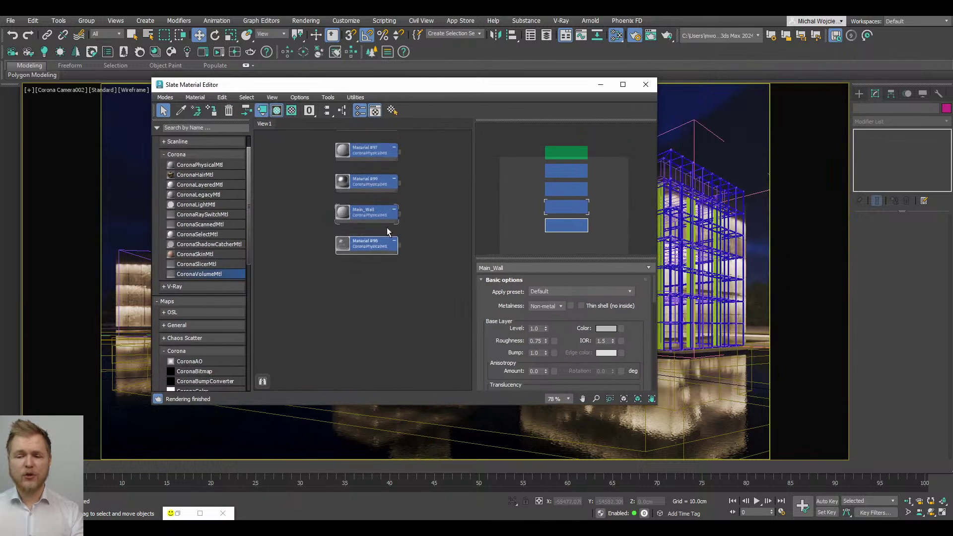
click(346, 276)
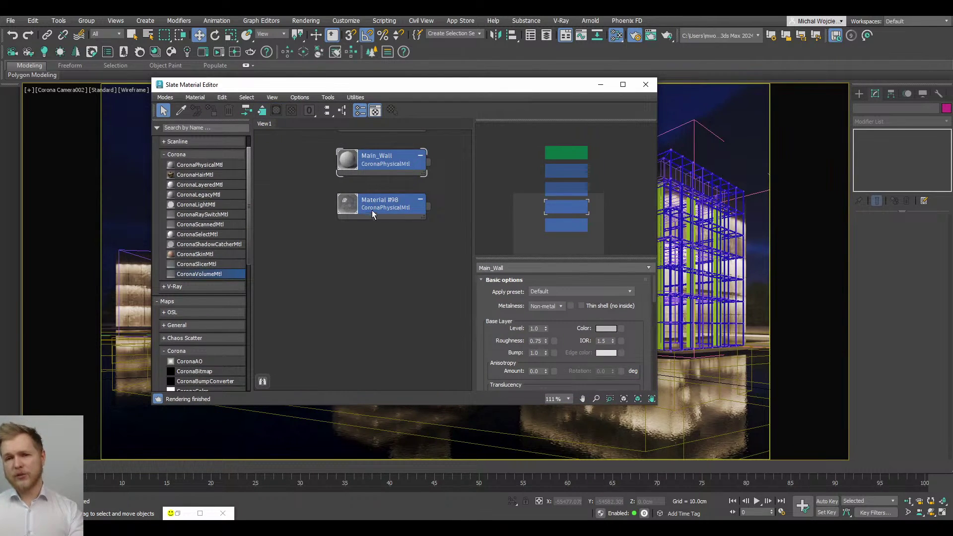
drag(372, 211, 395, 246)
scroll(348, 267, down, 4)
key(Escape)
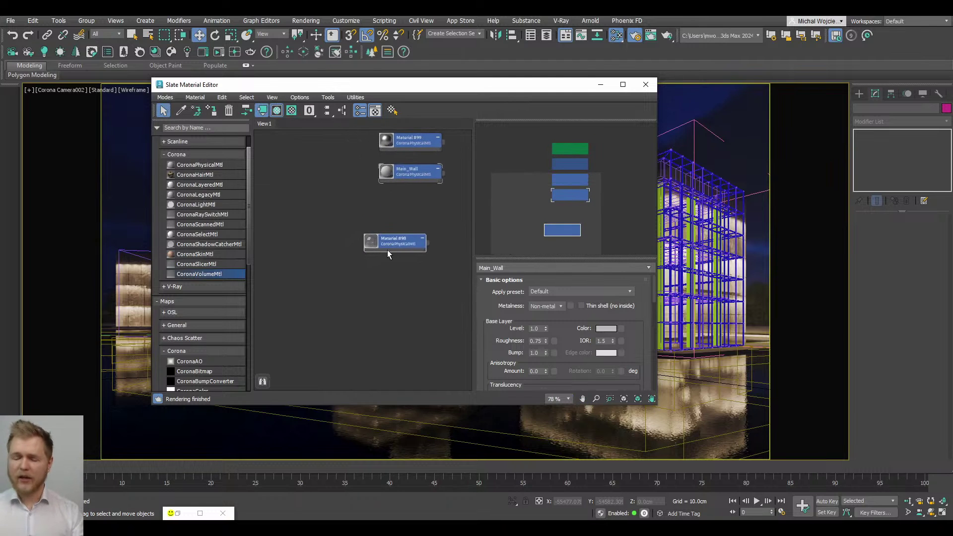
right_click(396, 246)
click(347, 276)
right_click(415, 243)
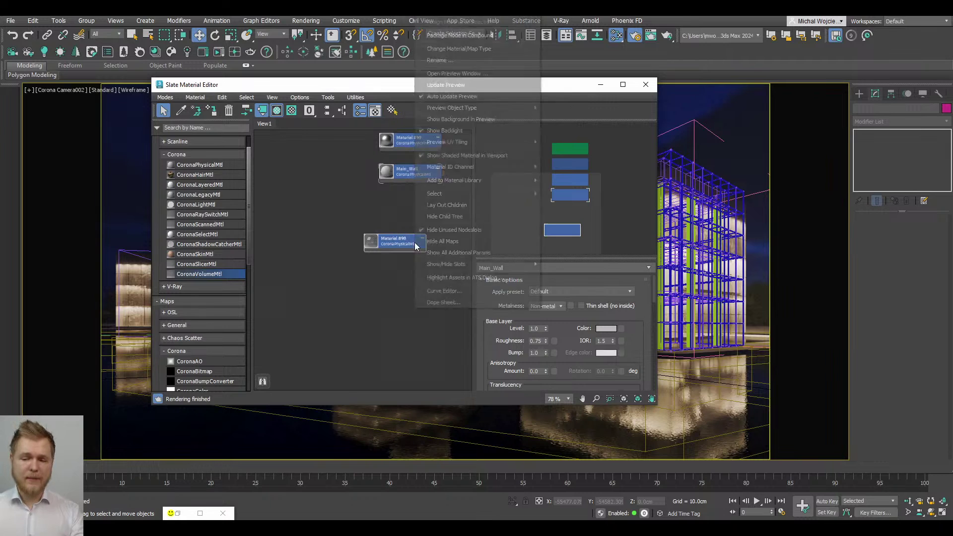
click(369, 306)
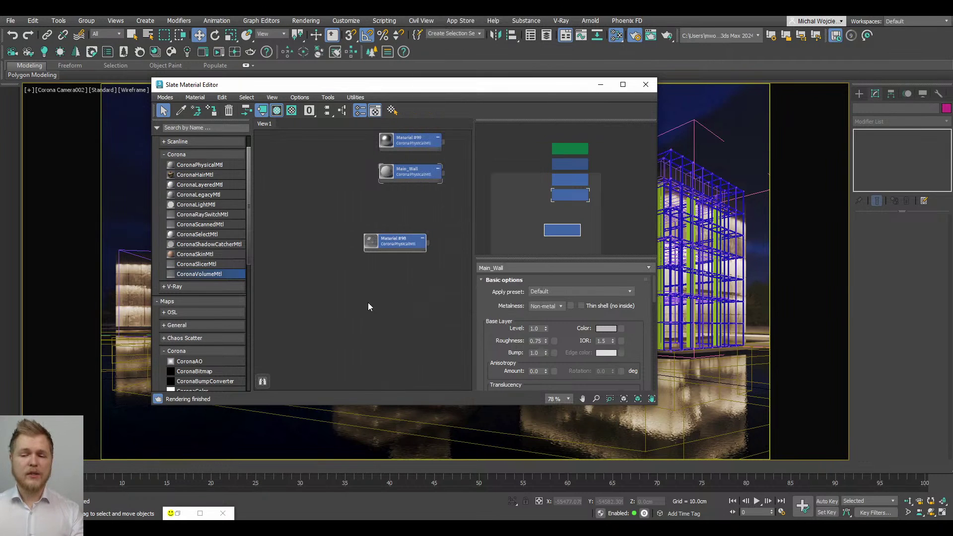
Step: Change the type of Material #98 to CoronaLayeredMtl, keeping the existing physical material as its base material
double_click(411, 244)
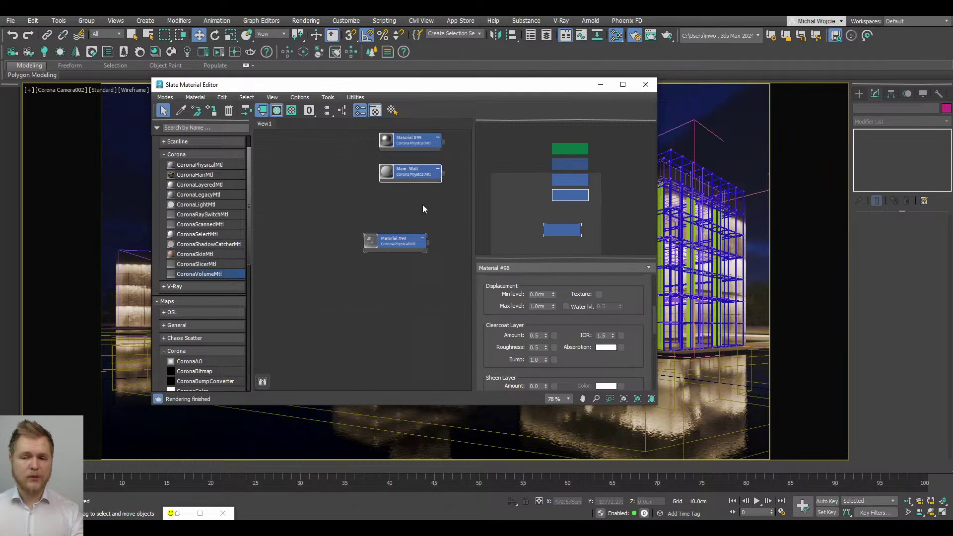
click(420, 217)
right_click(406, 244)
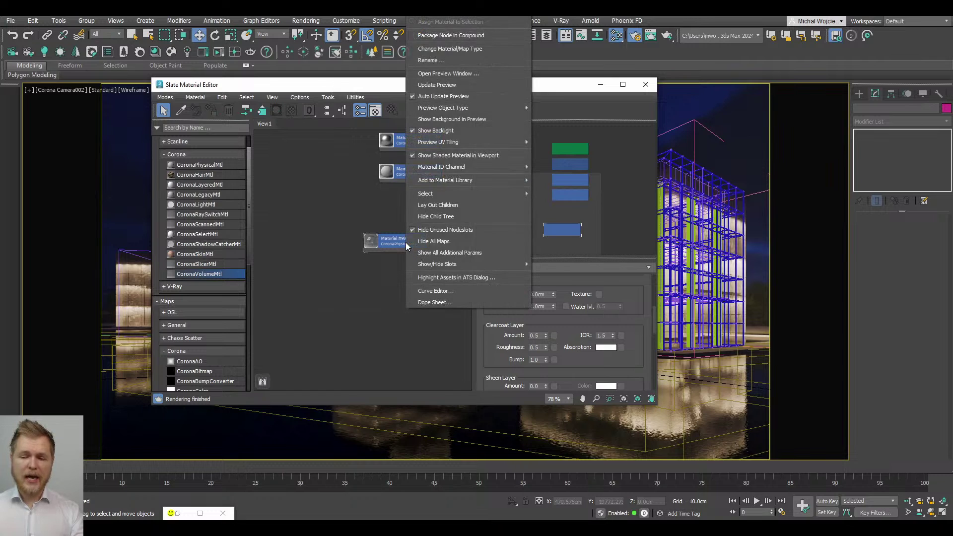
click(490, 49)
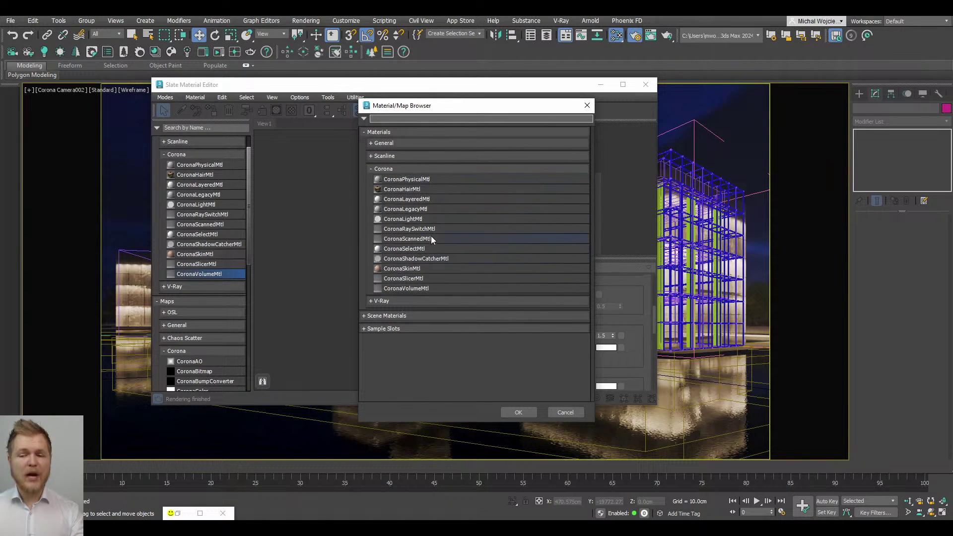
click(436, 201)
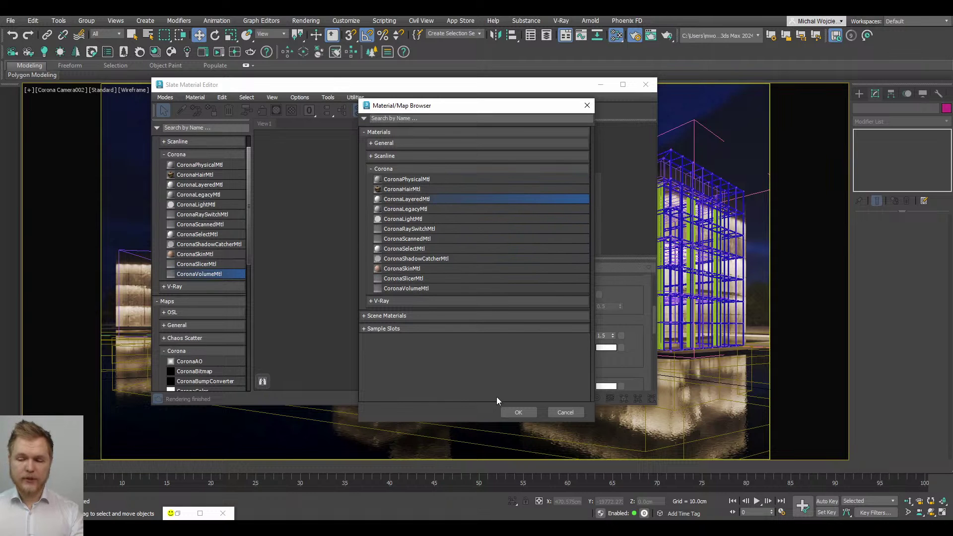
click(525, 412)
click(451, 289)
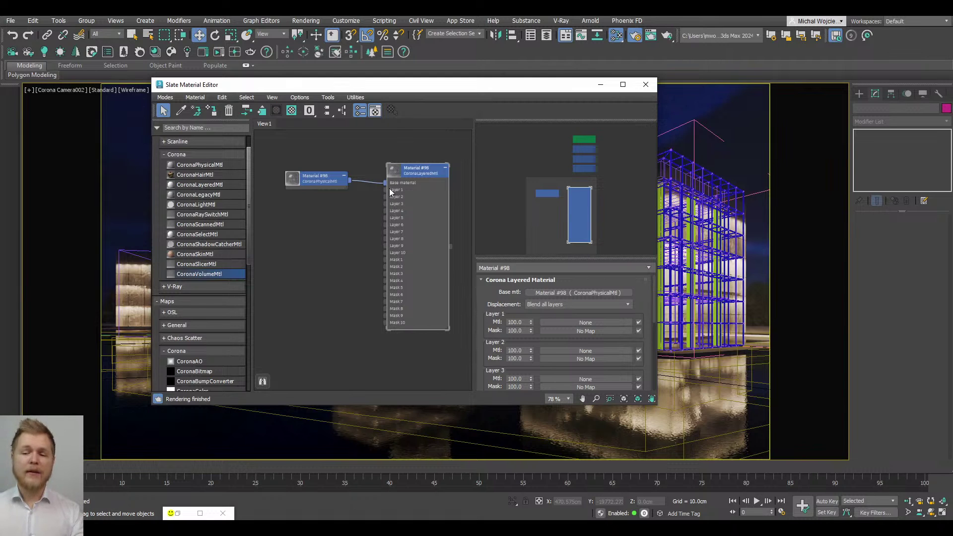
Step: Add another CoronaPhysicalMtl node below the base Material #98 node and open its parameters
scroll(387, 198, down, 5)
scroll(381, 207, up, 2)
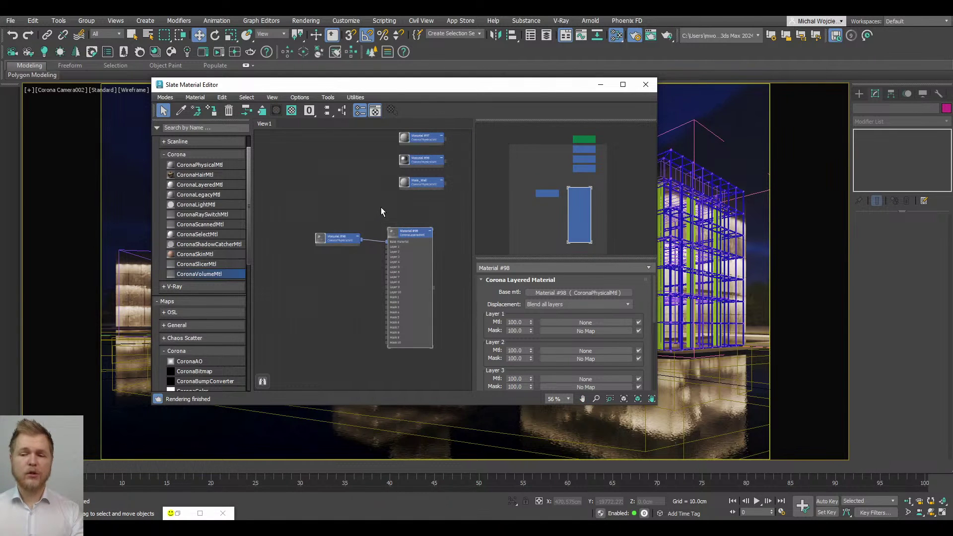
shift+drag(428, 157, 343, 278)
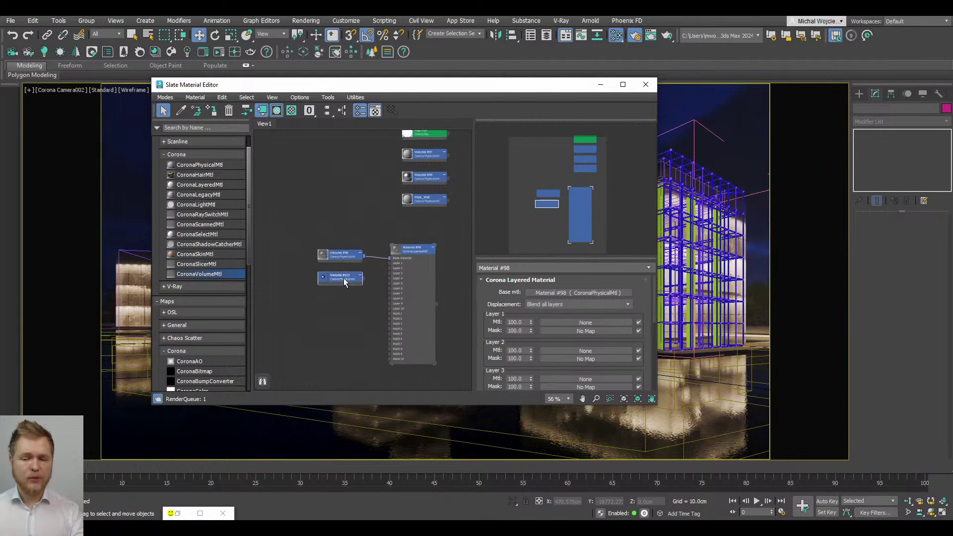
double_click(342, 286)
scroll(341, 286, up, 6)
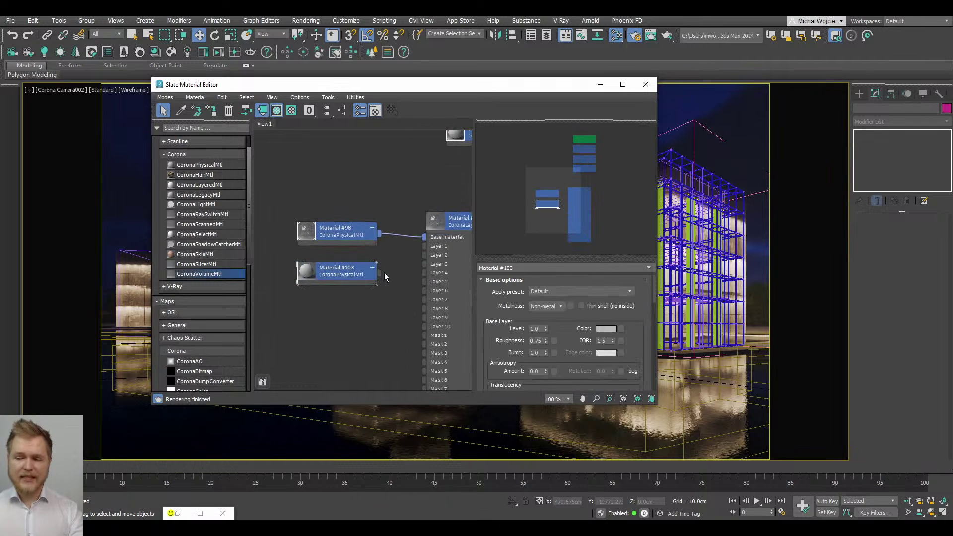
Step: Switch the camera view to shaded display and assign Material #103 to the building's outer box, Box026
key(F3)
click(722, 240)
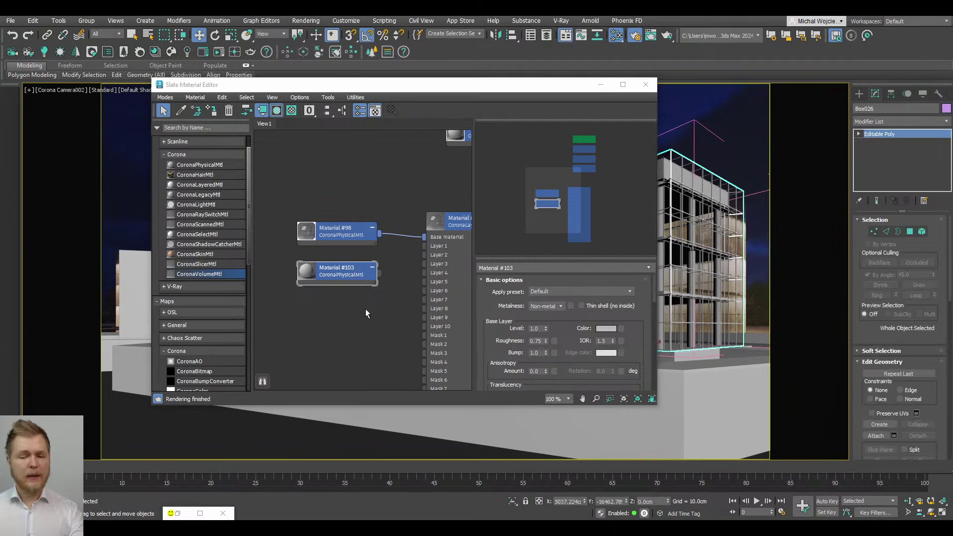
click(348, 271)
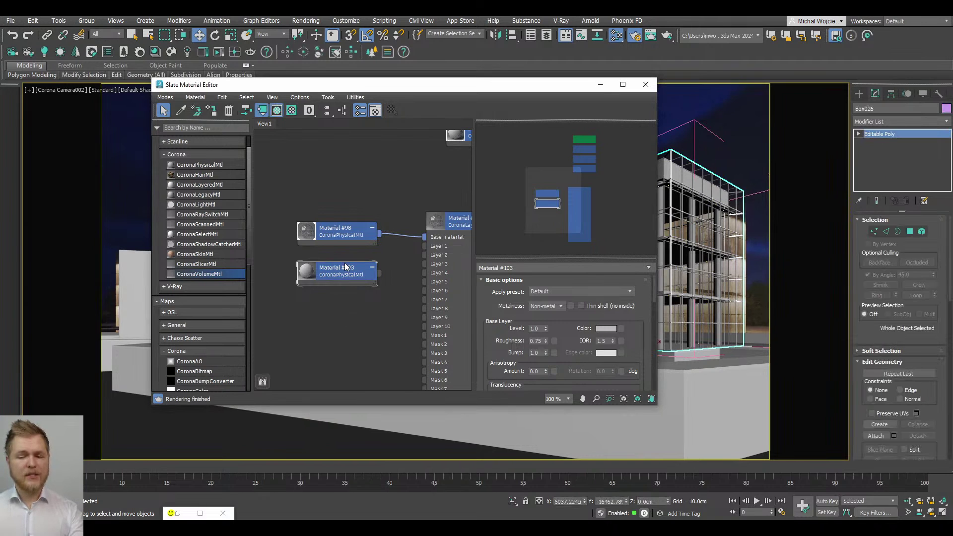
click(215, 111)
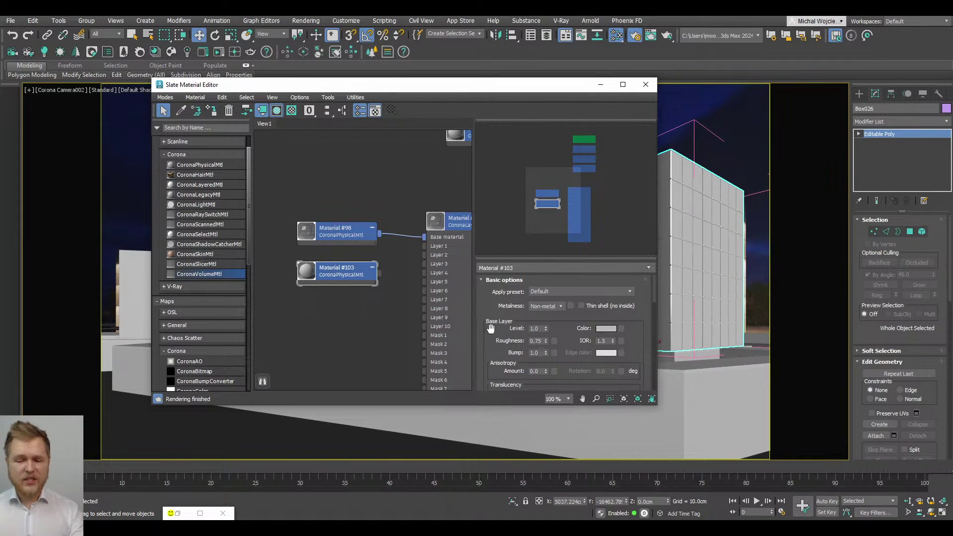
Step: Set the refraction amount of Material #103 to 1 and shift its node slightly lower in the graph
mouse_move(539, 341)
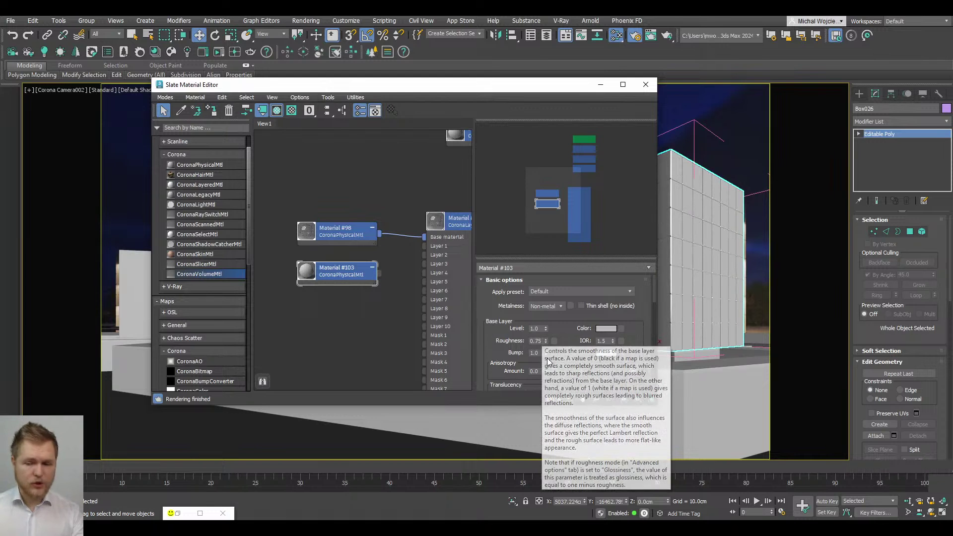
scroll(537, 342, down, 5)
double_click(535, 337)
text(1)
key(Return)
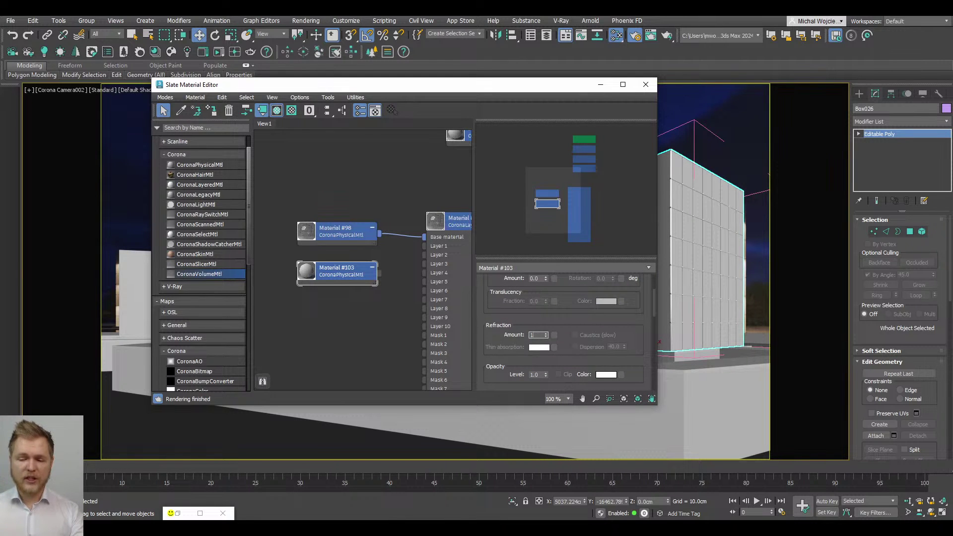
drag(341, 278, 347, 282)
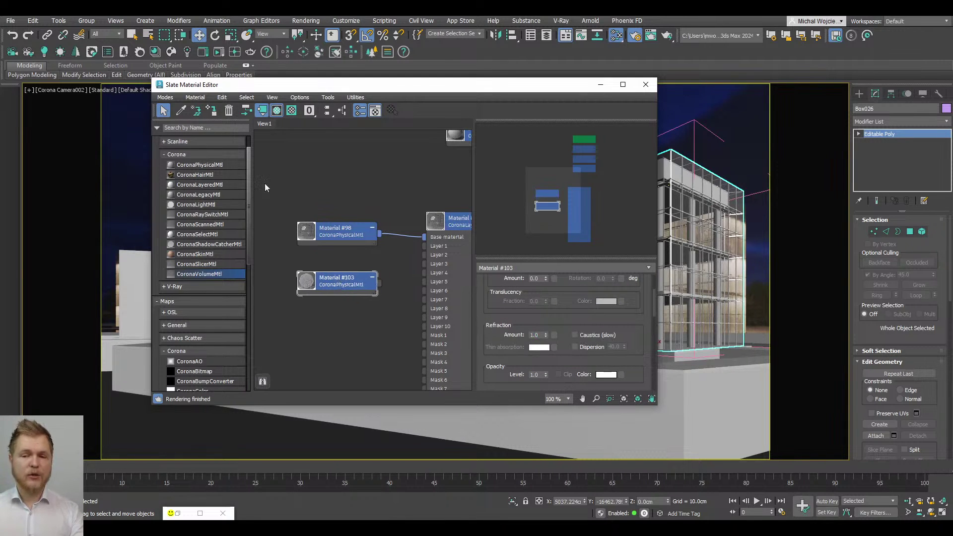
Step: Start an interactive Corona render, minimize the material editor, and inspect the glass facade up close beside the camera view
click(220, 53)
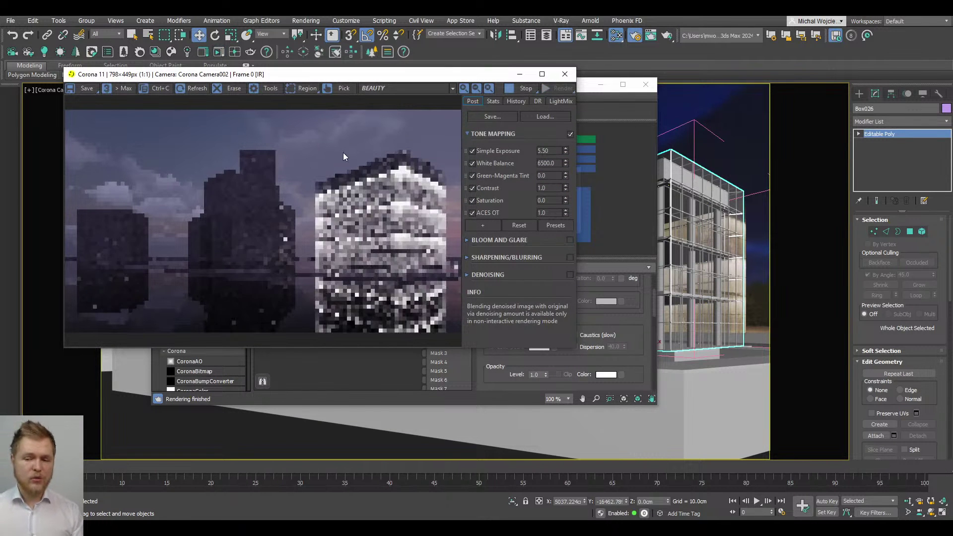
drag(378, 75, 274, 53)
scroll(325, 175, up, 1)
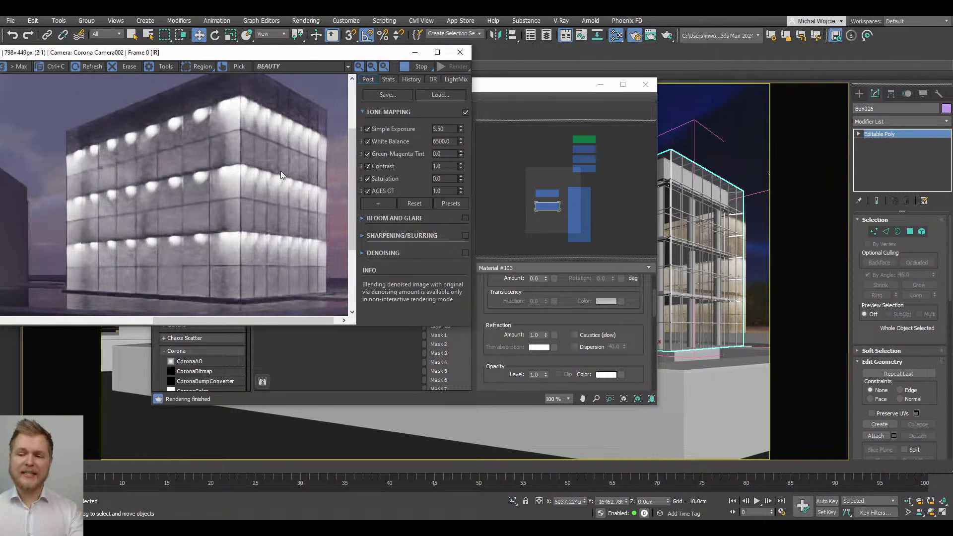
click(600, 85)
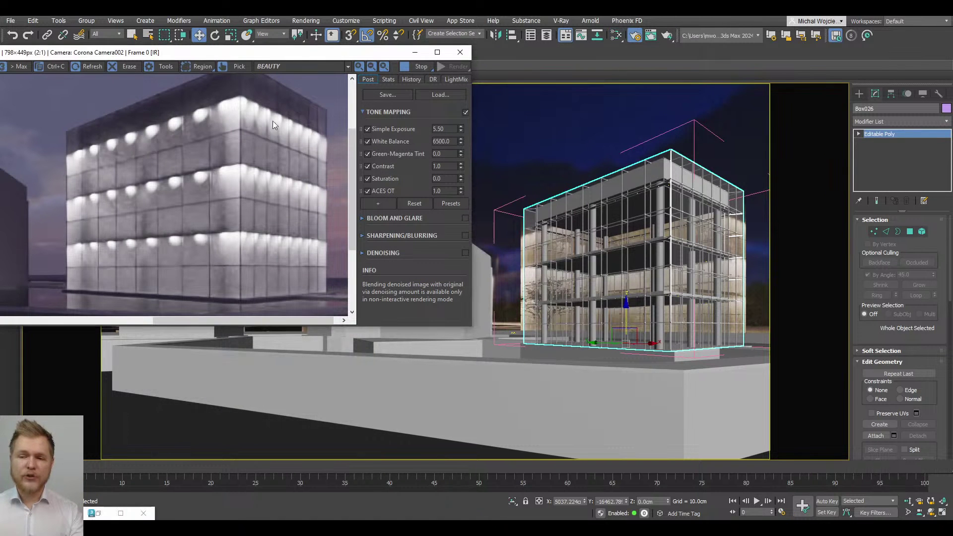
drag(214, 52, 217, 99)
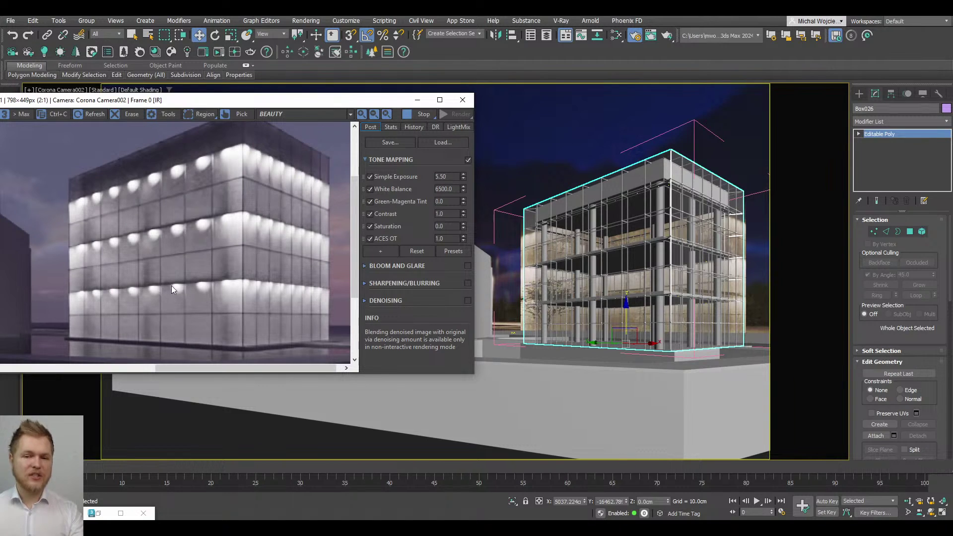
Step: Open the Corona Lister on the scene's lights and enlarge it to show all the light instance groups
click(108, 53)
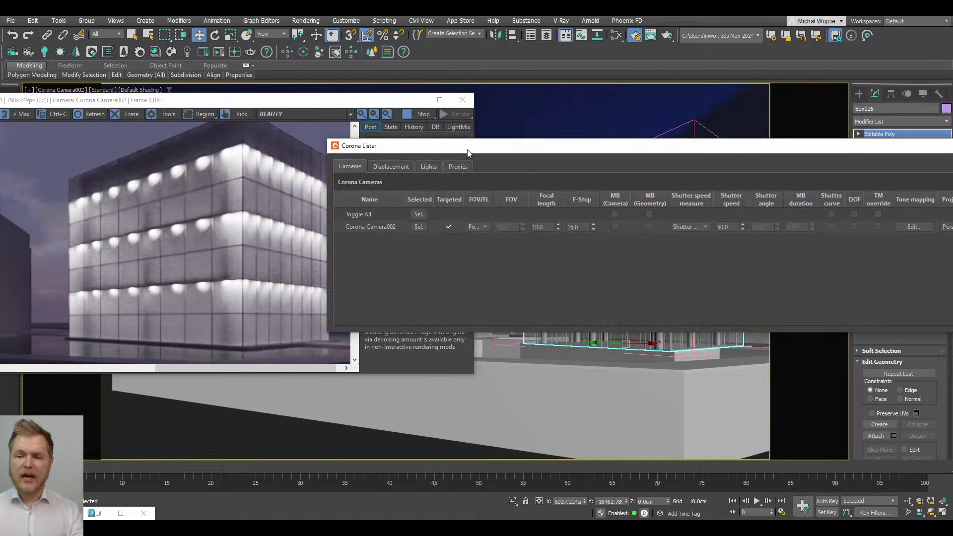
drag(467, 153, 329, 134)
click(289, 147)
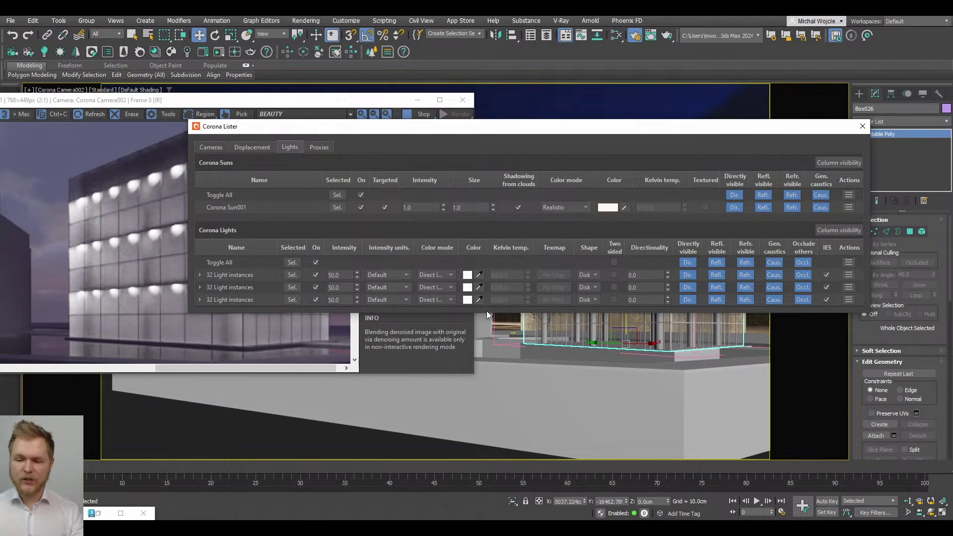
drag(486, 312, 407, 408)
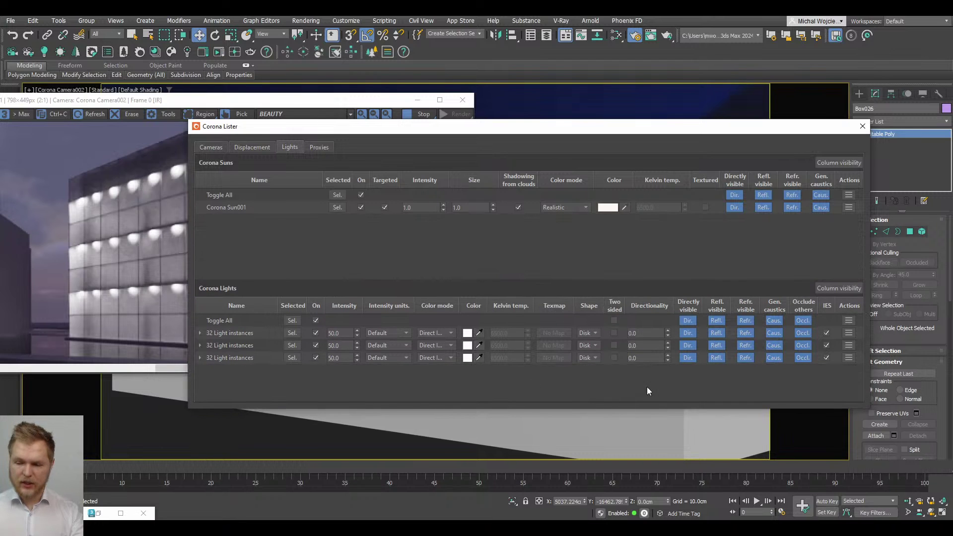
Step: Set the directionality of all three groups of 32 light instances to 0.45
click(636, 336)
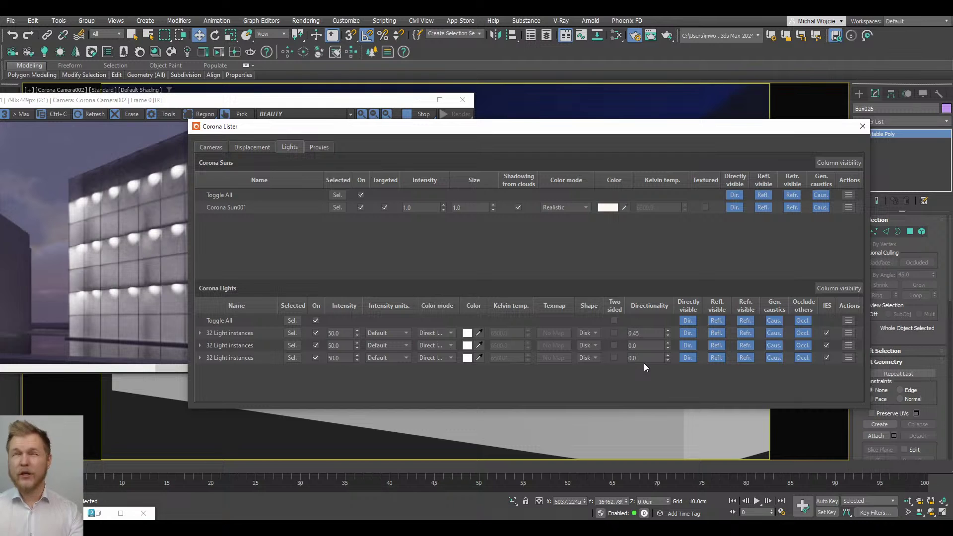
text(0.45)
key(Return)
click(646, 345)
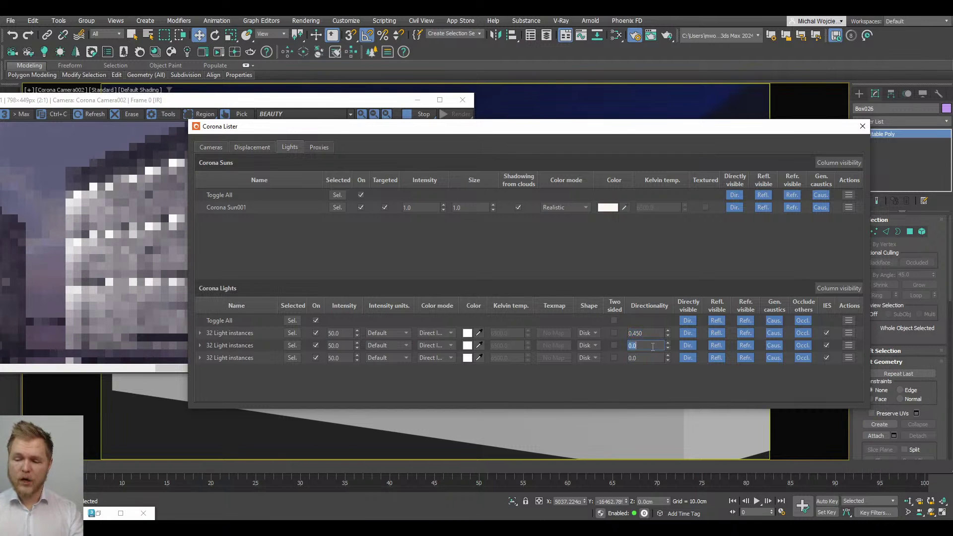
text(0.45)
key(Return)
click(635, 358)
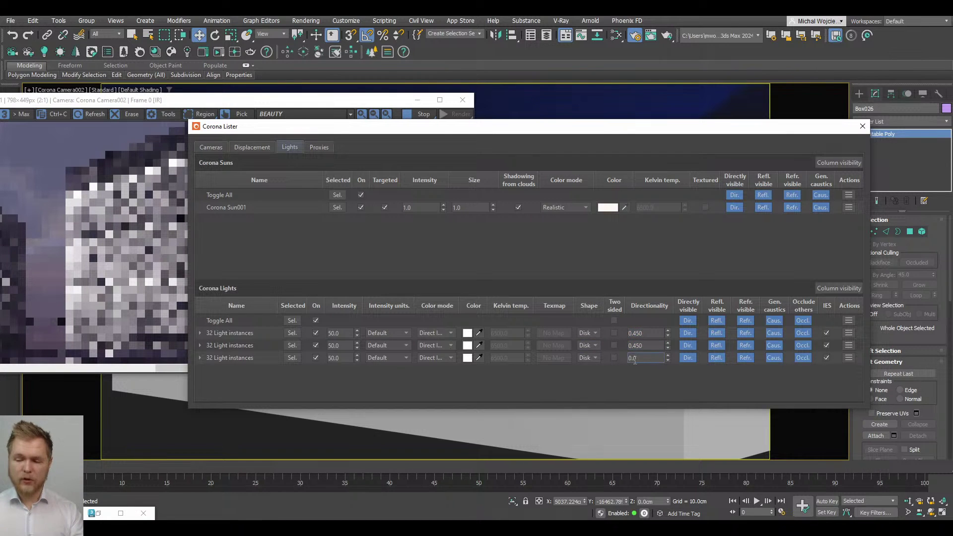
text(0.45)
key(Return)
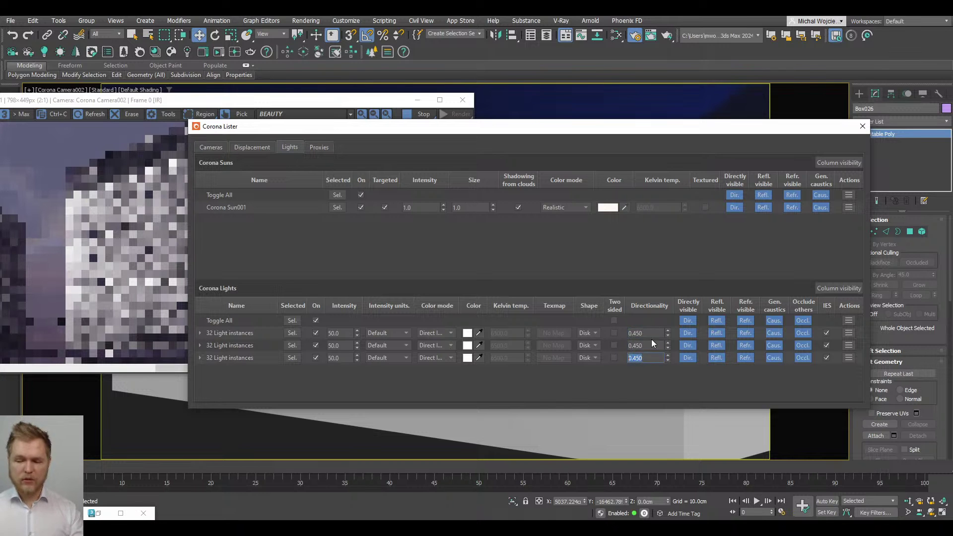
Step: Check the interactive render and set the directionality of all three groups of 32 light instances to 0.55
drag(178, 100, 138, 63)
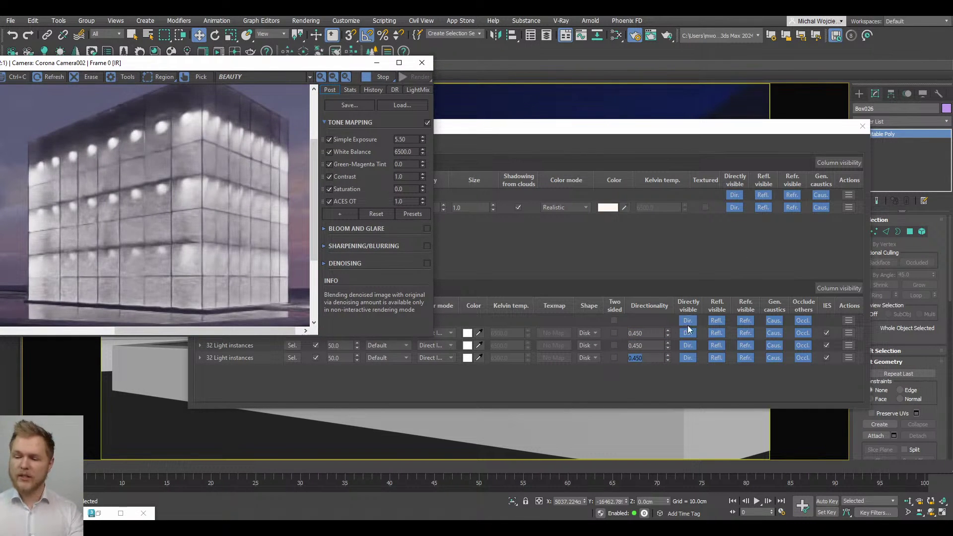
click(636, 333)
double_click(637, 333)
text(0.55)
key(Return)
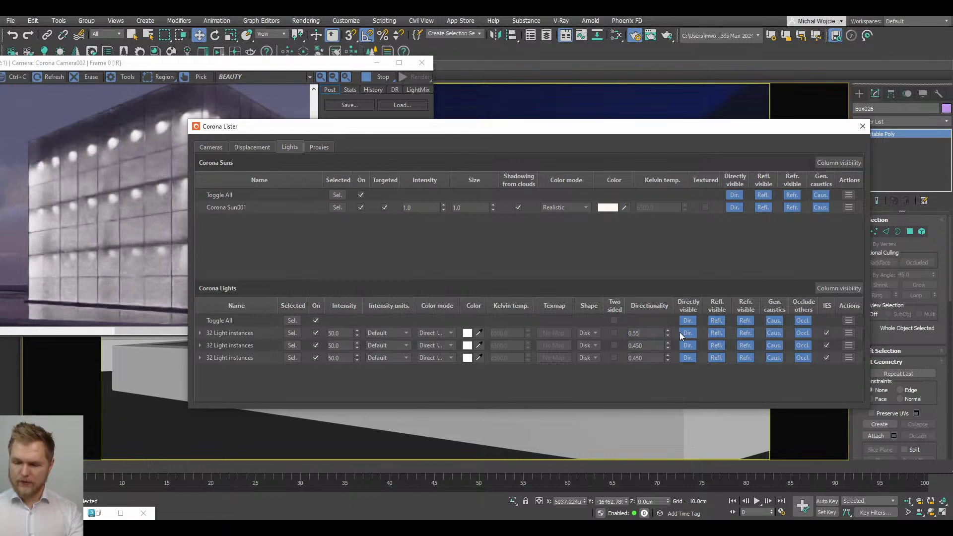
click(641, 346)
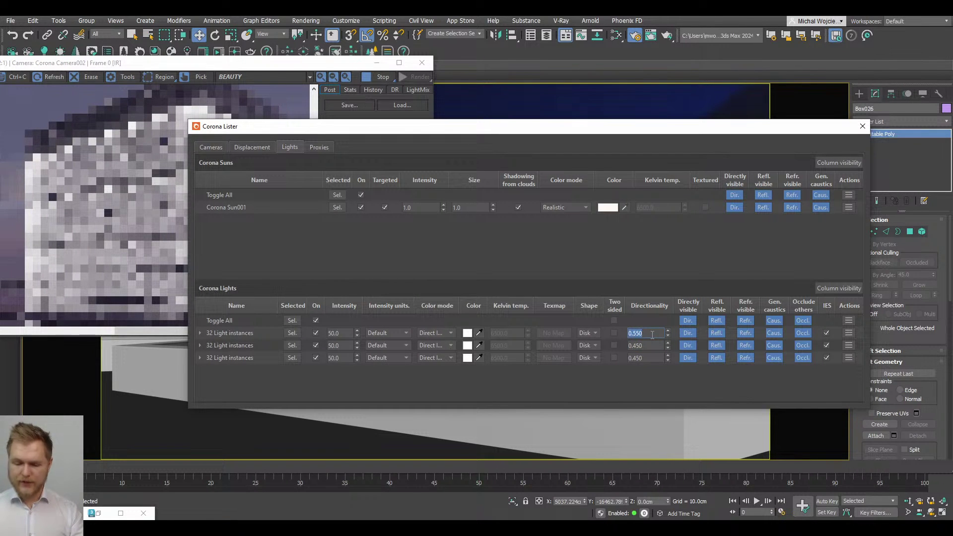
double_click(644, 349)
text(0.550)
key(Return)
double_click(656, 362)
text(0.550)
key(Return)
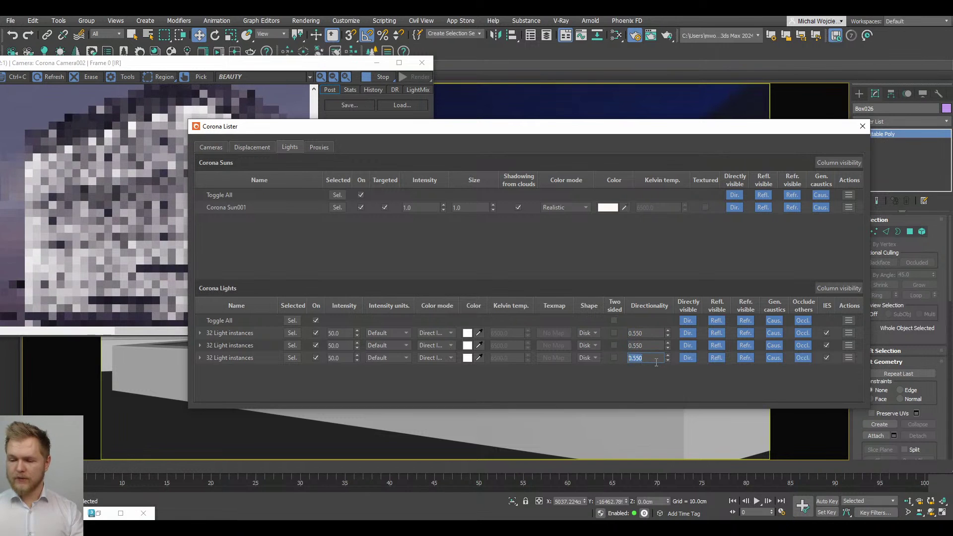
Step: Inspect the lighting on the building's glass facade and corner up close in the interactive render
click(147, 167)
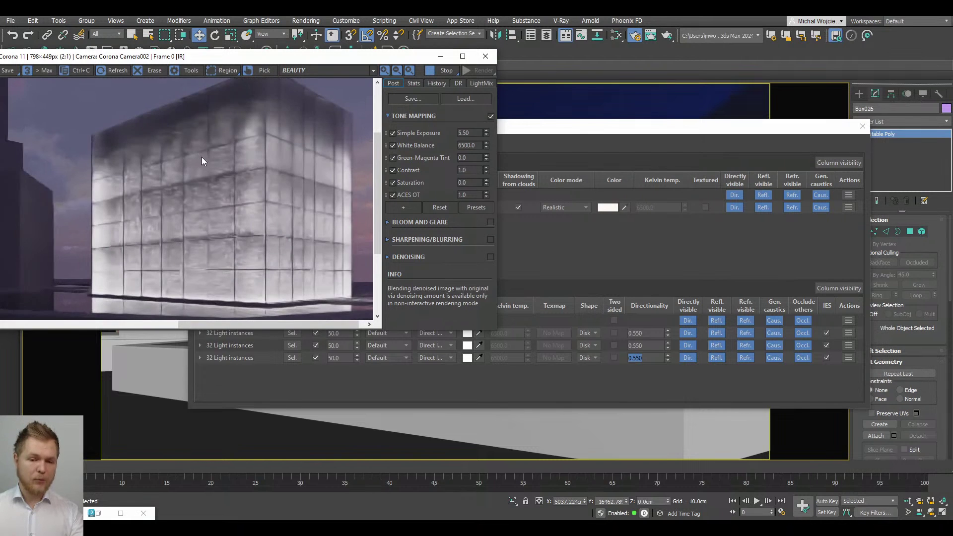
scroll(268, 112, up, 1)
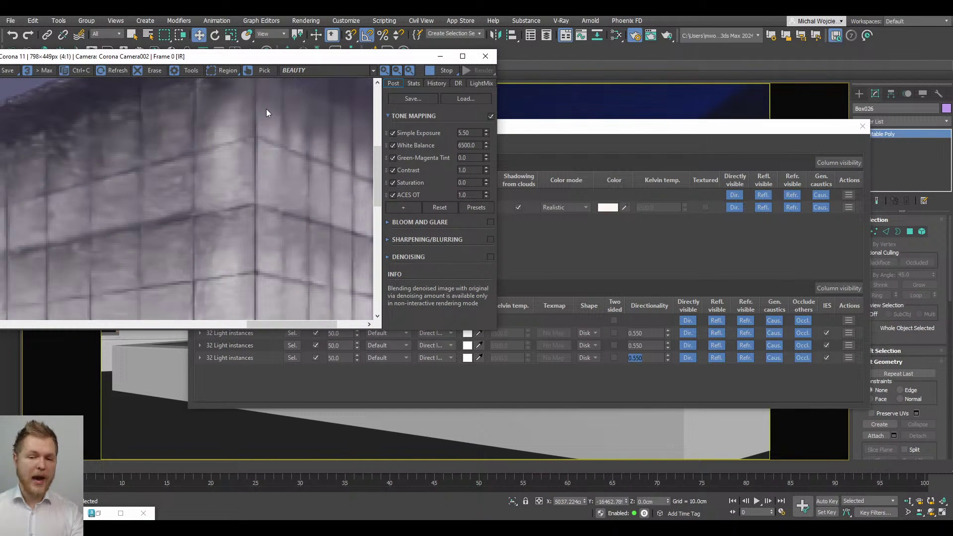
scroll(266, 109, down, 2)
scroll(356, 238, up, 1)
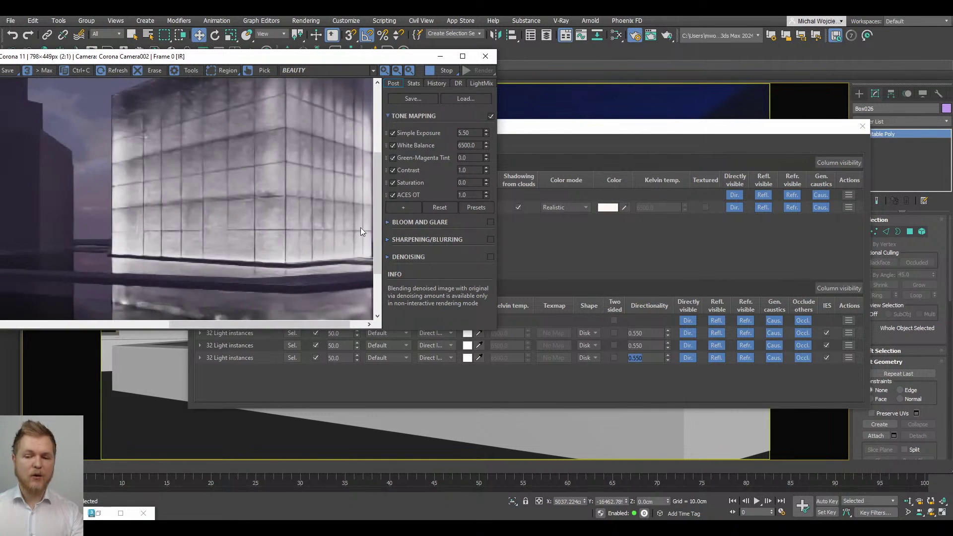
drag(361, 227, 323, 250)
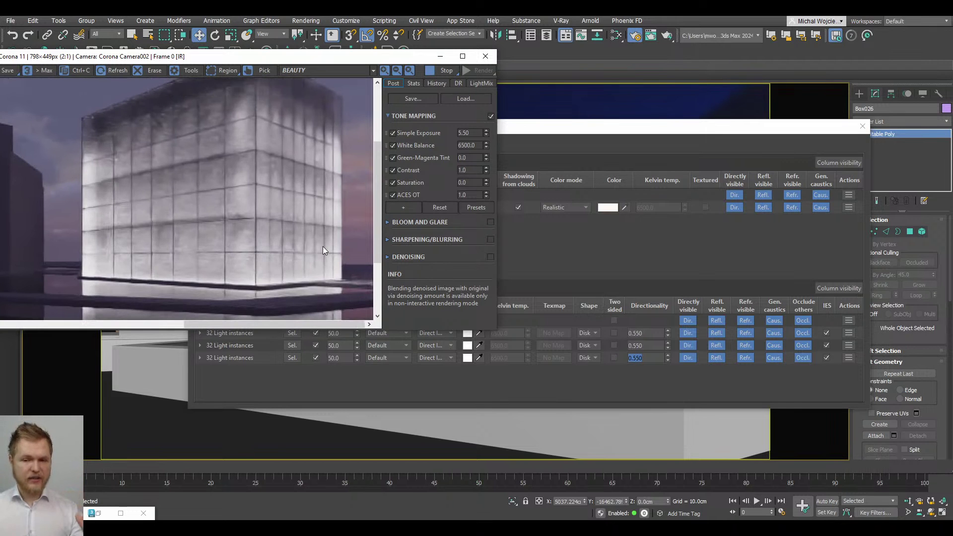
Step: Remove the refraction from Material #103 and make it a thin shell material
key(m)
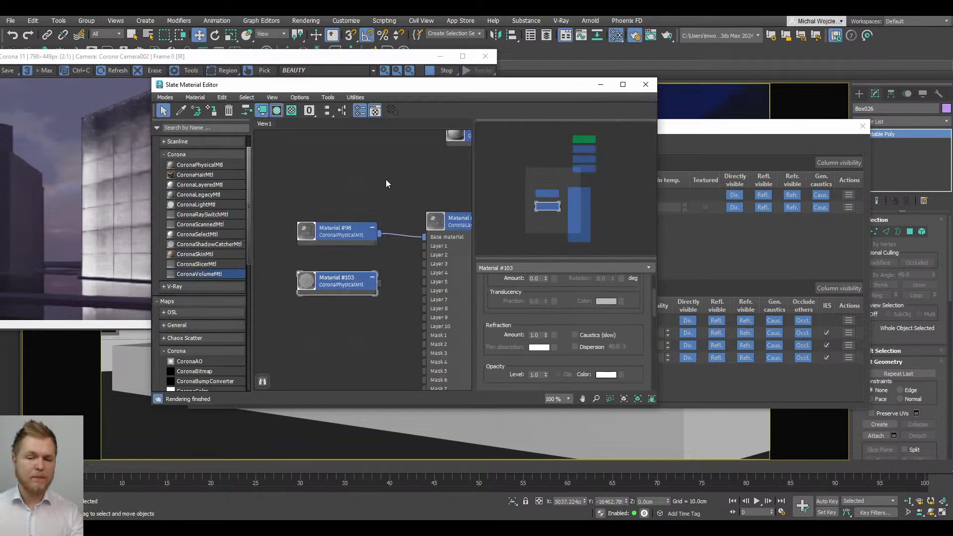
drag(438, 89, 628, 54)
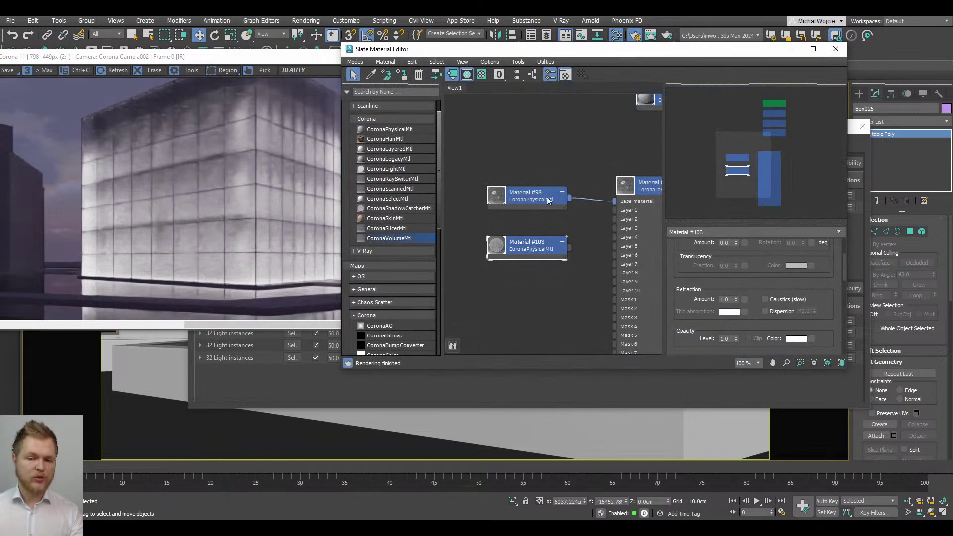
scroll(675, 295, up, 4)
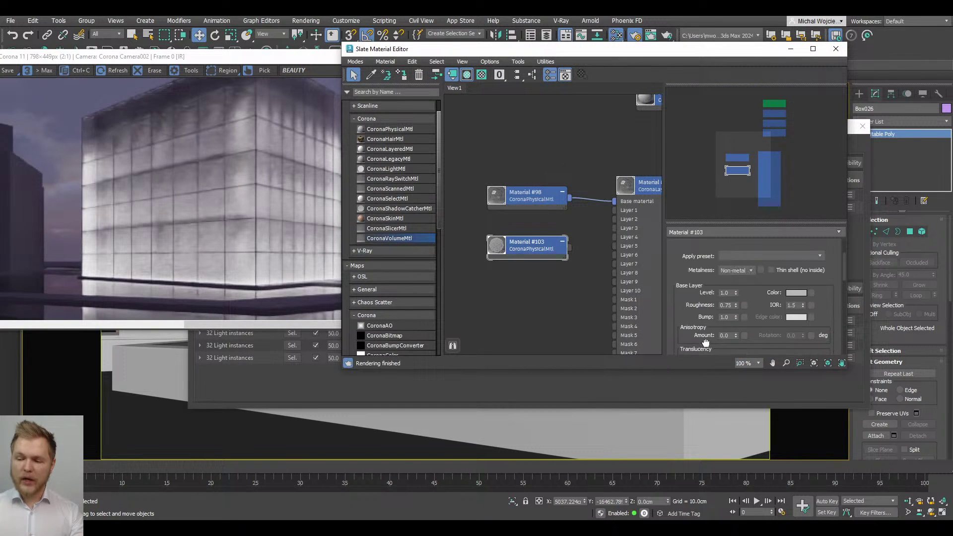
scroll(704, 320, down, 2)
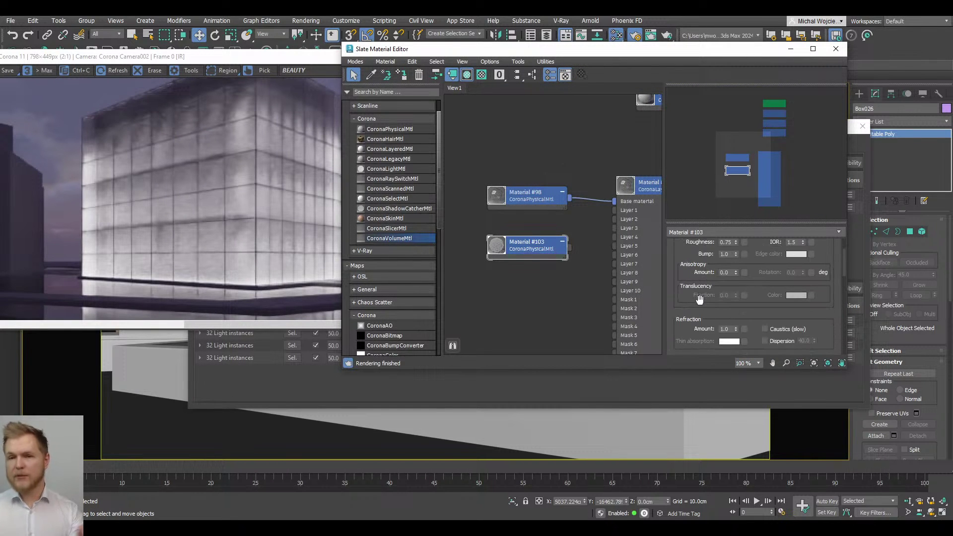
scroll(691, 308, down, 2)
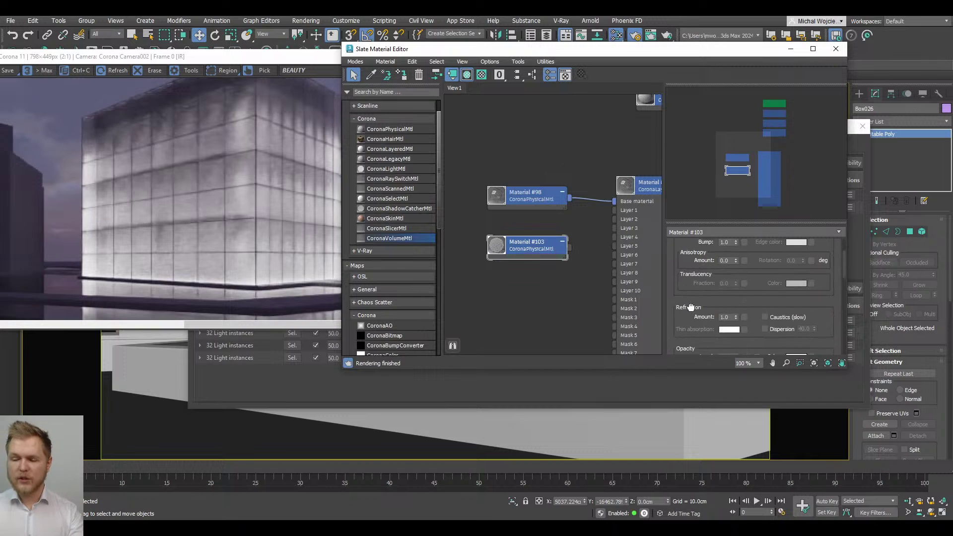
double_click(726, 317)
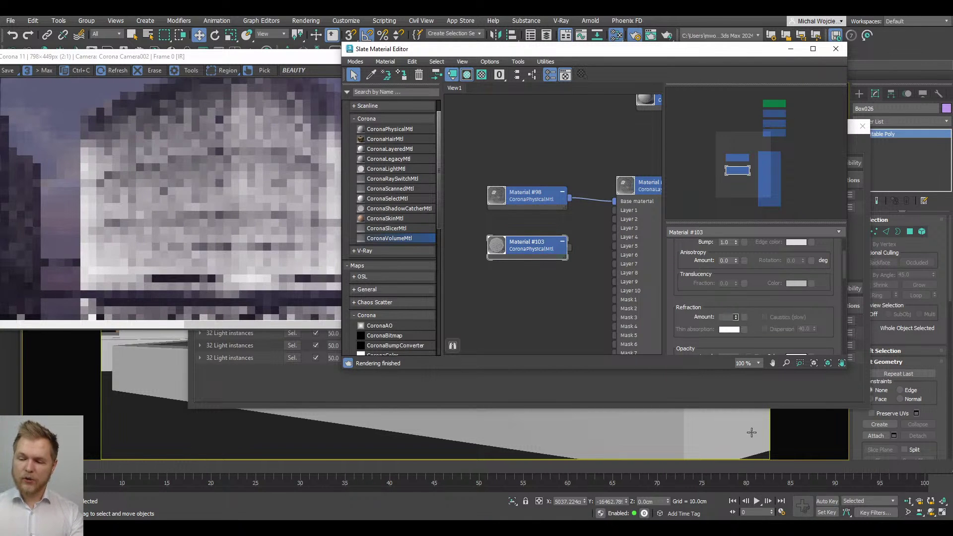
scroll(767, 318, up, 4)
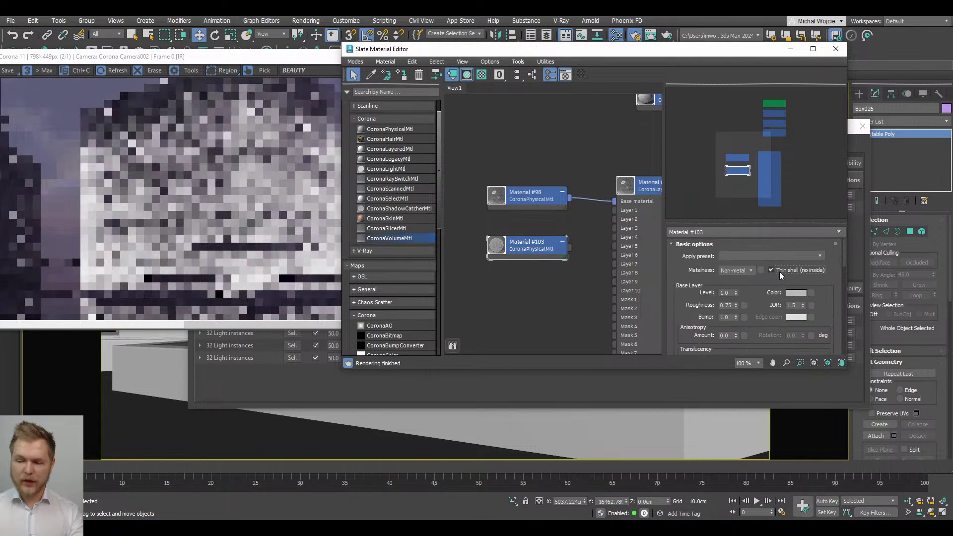
click(771, 271)
Step: Set Material #103's translucency fraction to 0.5 and check the whole building in the interactive render
scroll(728, 312, down, 1)
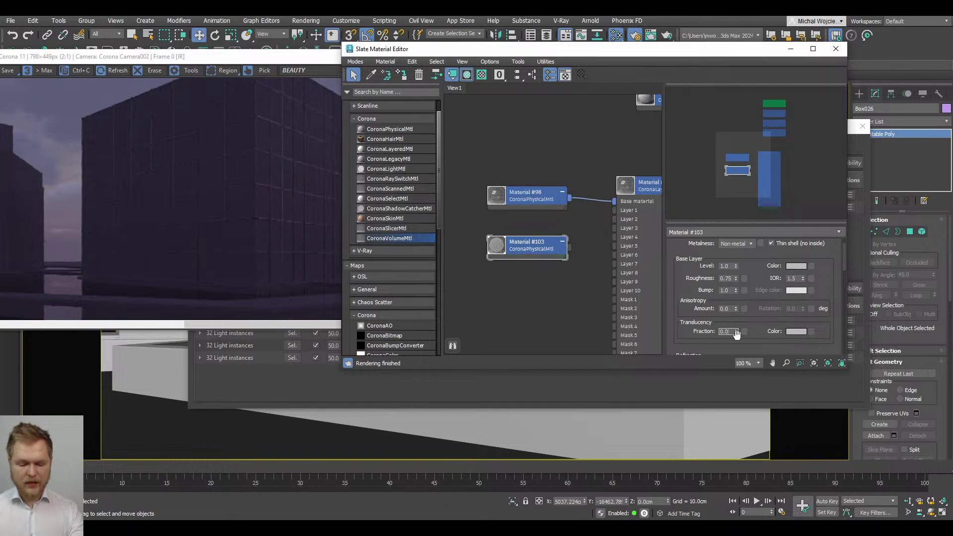
text(0.5)
key(Return)
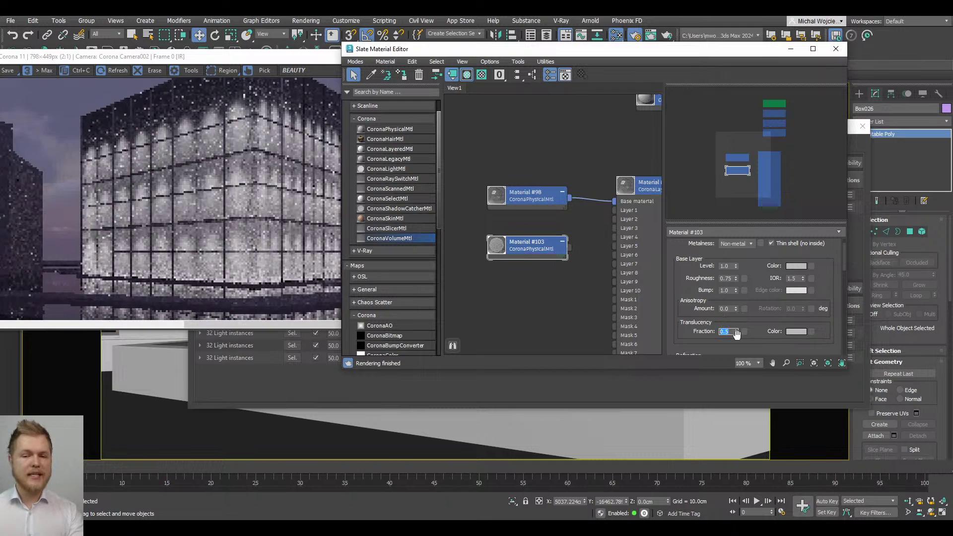
click(222, 163)
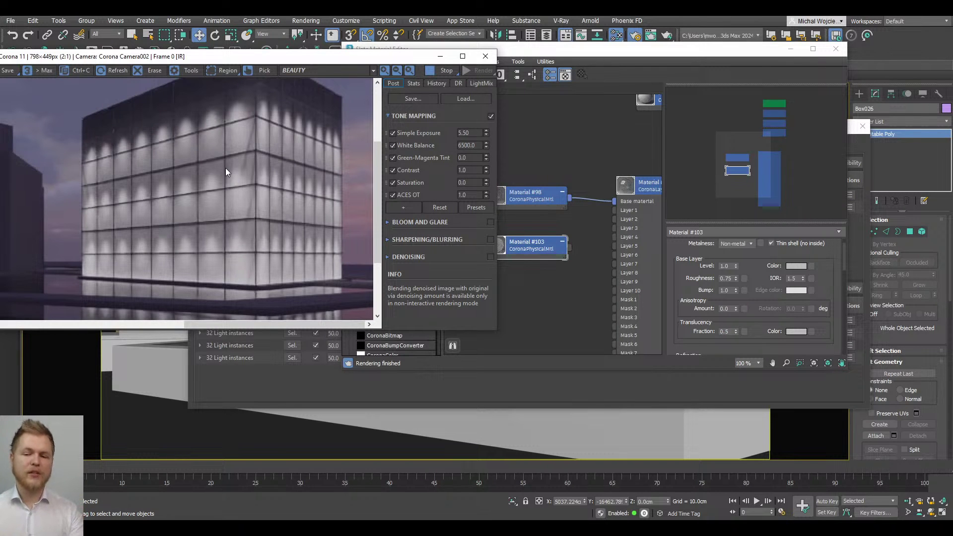
scroll(225, 167, down, 1)
drag(291, 56, 135, 49)
Step: Connect Material #103 to Layer 1 of the Corona layered material and display the layered material's parameters
click(590, 288)
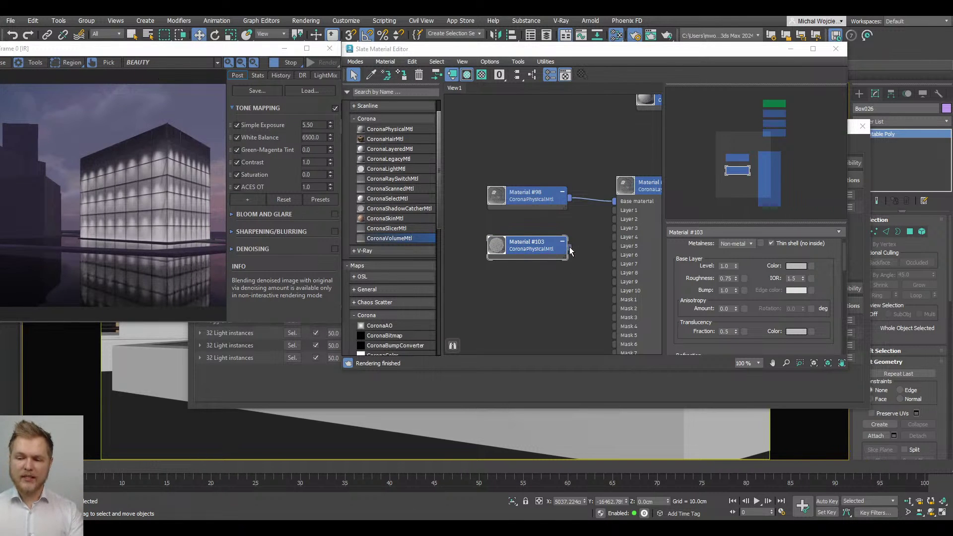
drag(569, 247, 613, 213)
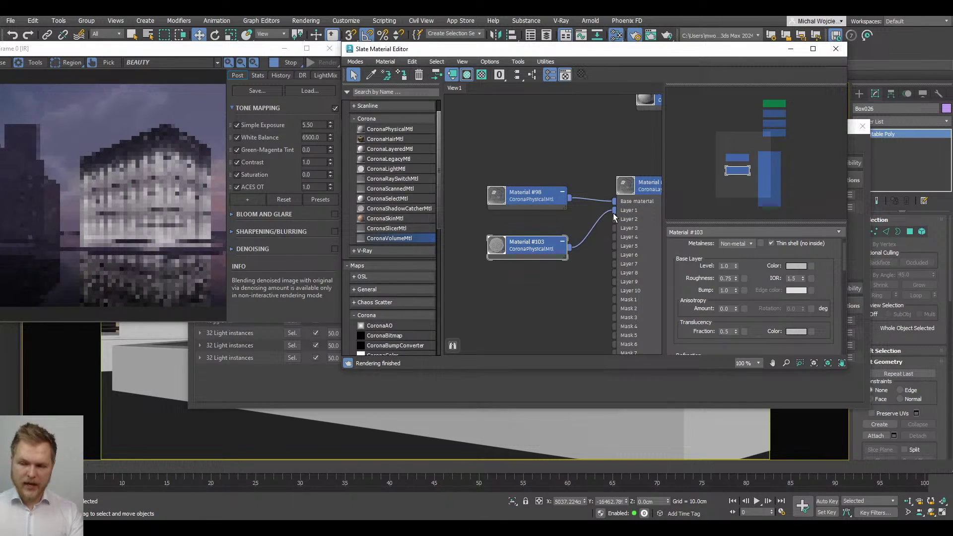
click(651, 193)
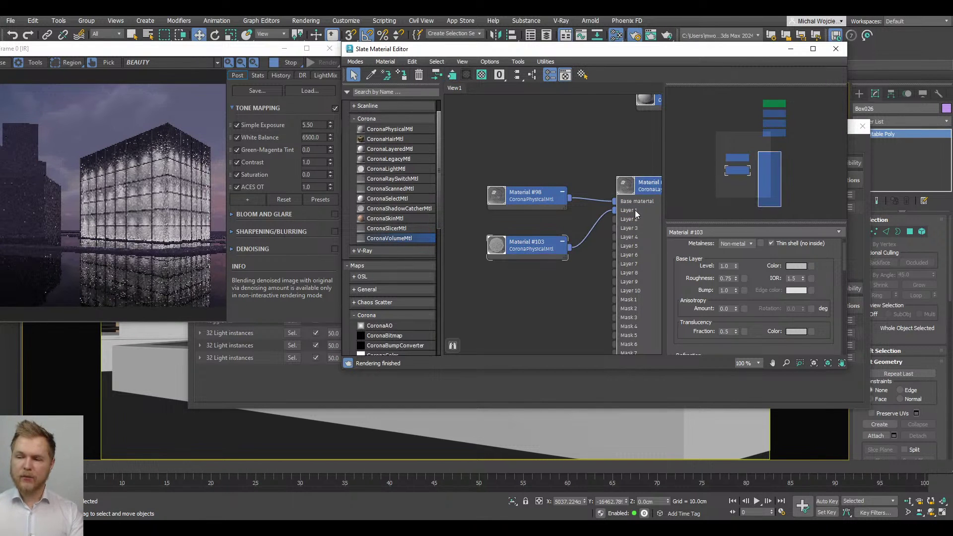
click(405, 76)
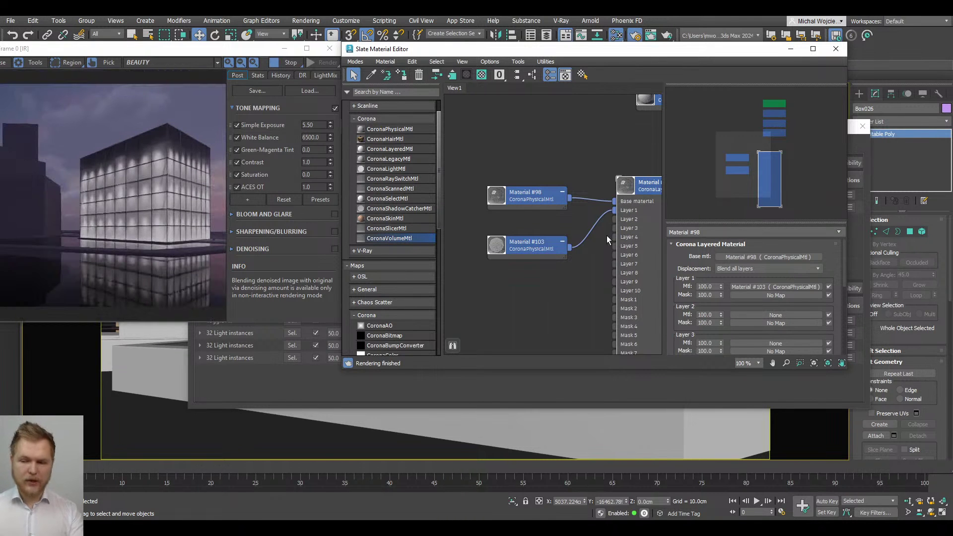
Step: Try to add a Noise map to the Mask 1 input of the Corona layered material
key(z)
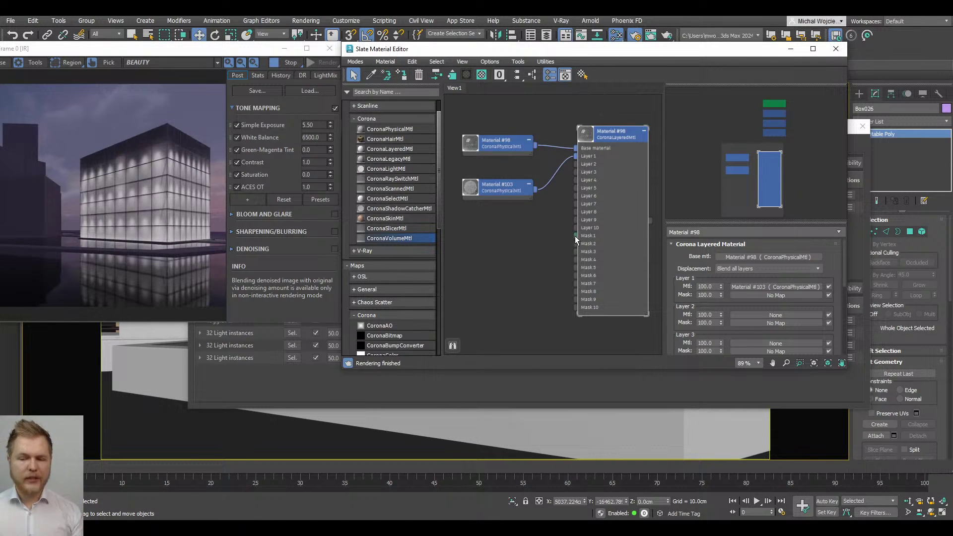
drag(576, 234, 492, 245)
mouse_move(535, 276)
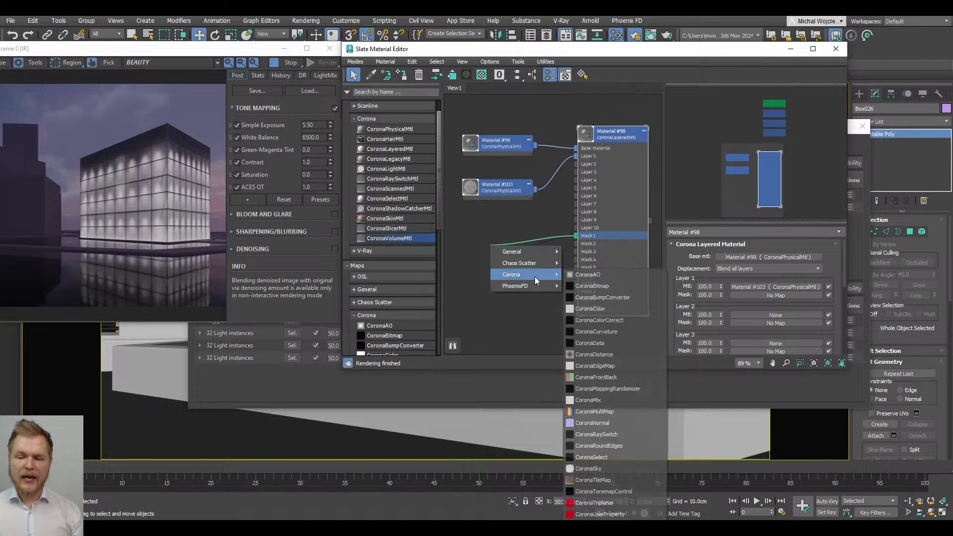
mouse_move(531, 251)
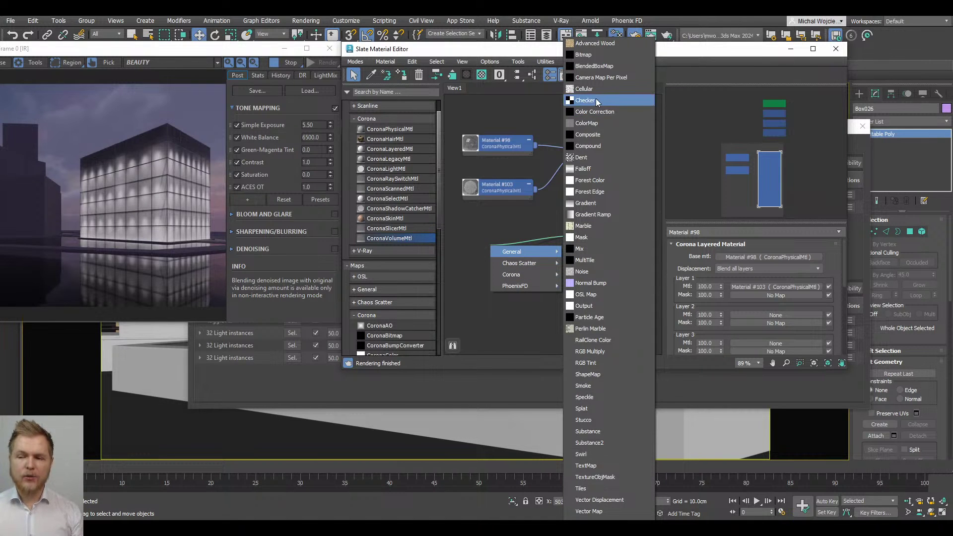
click(610, 269)
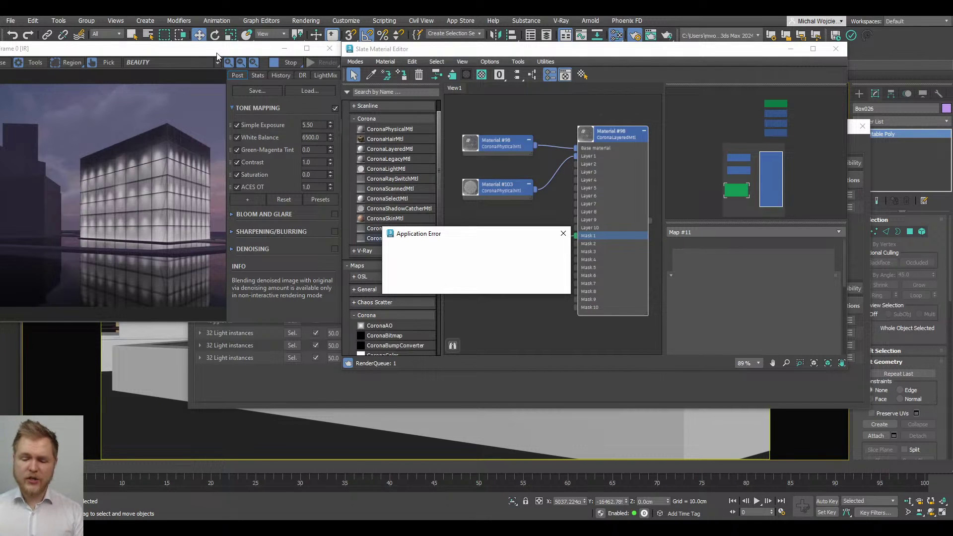
Step: Open Task Manager and end the 3ds Max 2024 instance that is stuck initializing
mouse_move(321, 527)
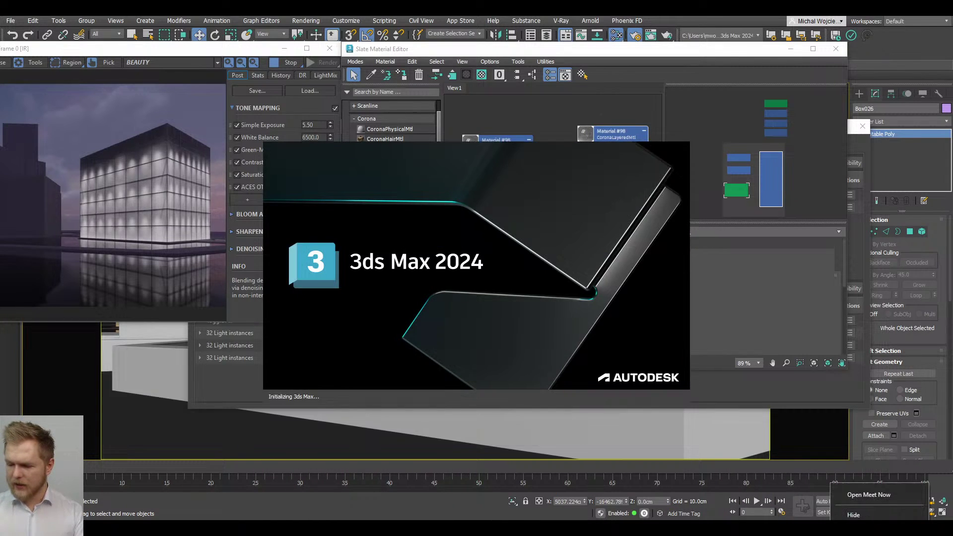
right_click(844, 529)
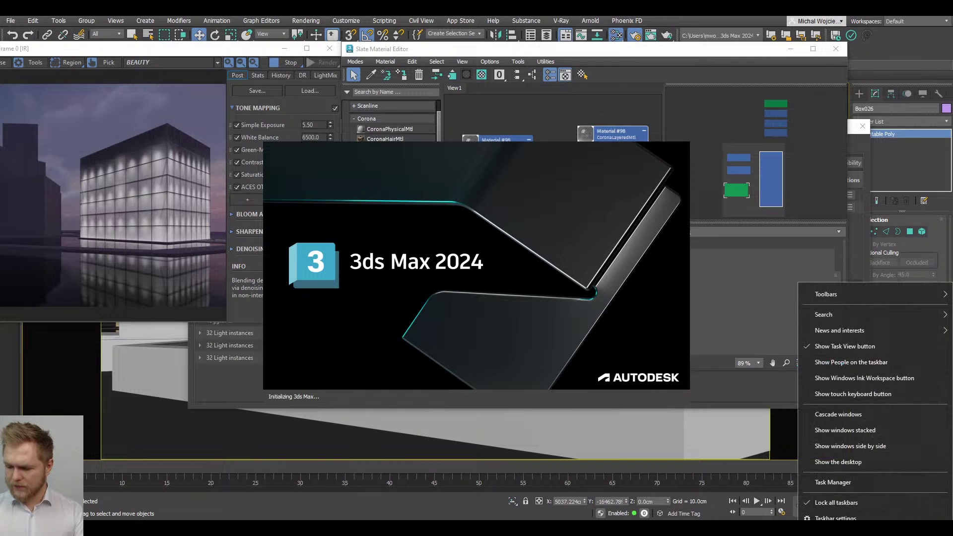
click(850, 484)
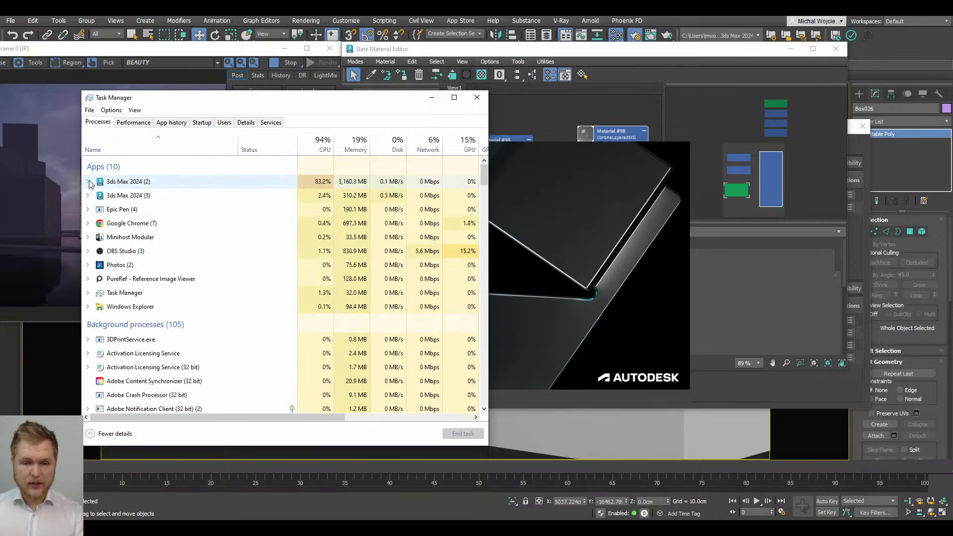
click(88, 181)
click(88, 217)
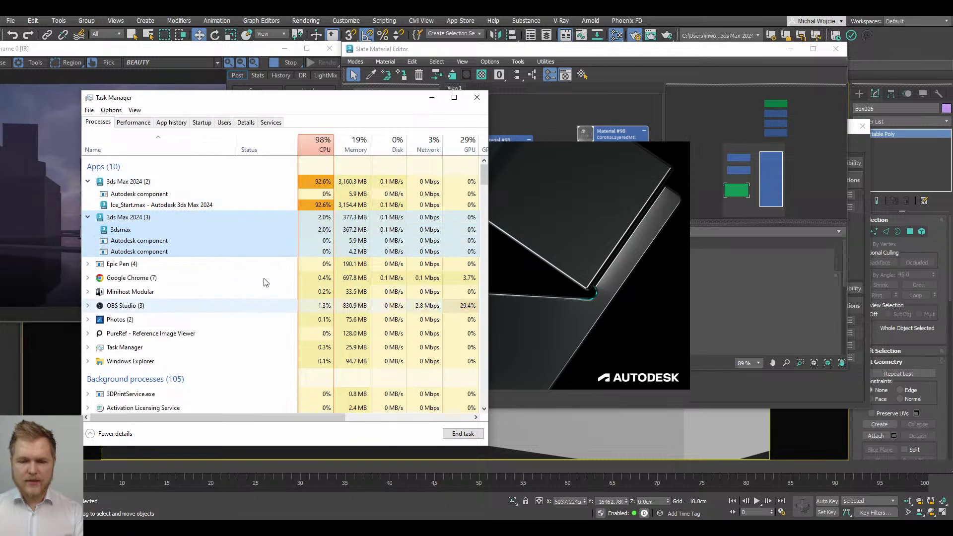
click(460, 434)
Step: End the frozen 3ds Max instance holding Ice_Start.max, then start 3ds Max again without restoring factory settings
click(208, 182)
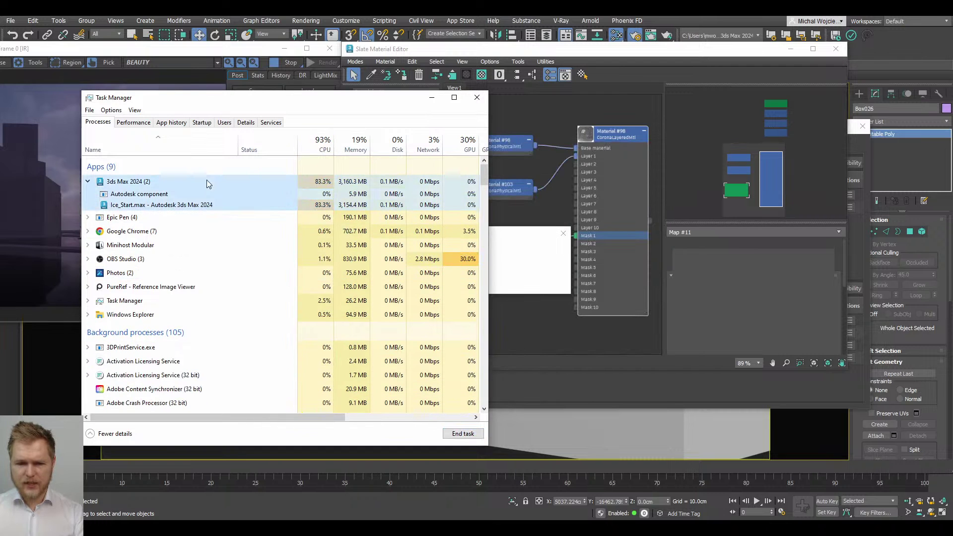
click(457, 434)
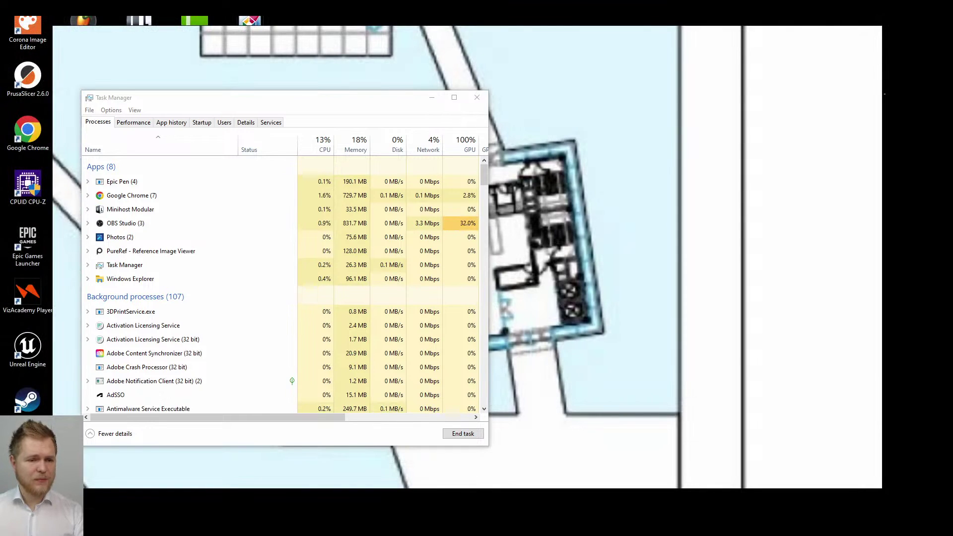
click(753, 109)
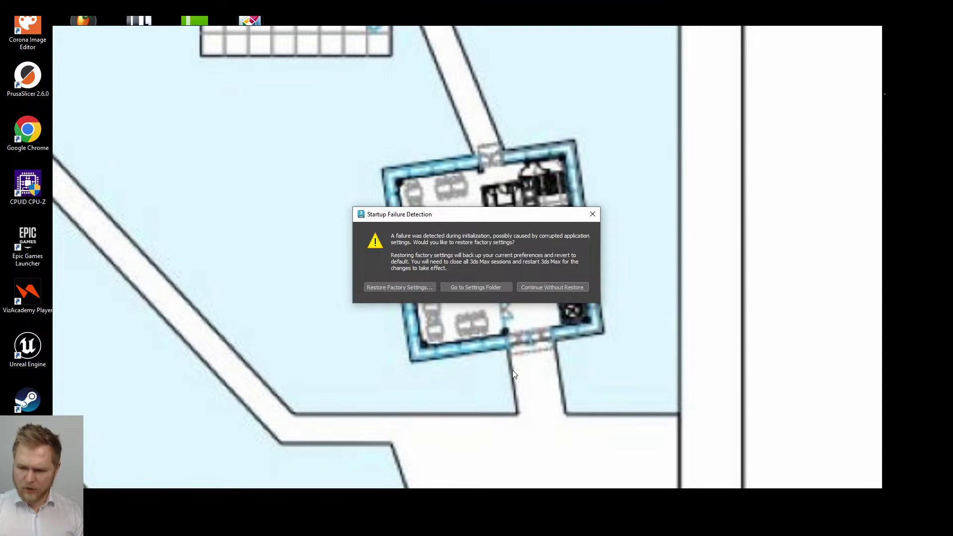
click(563, 293)
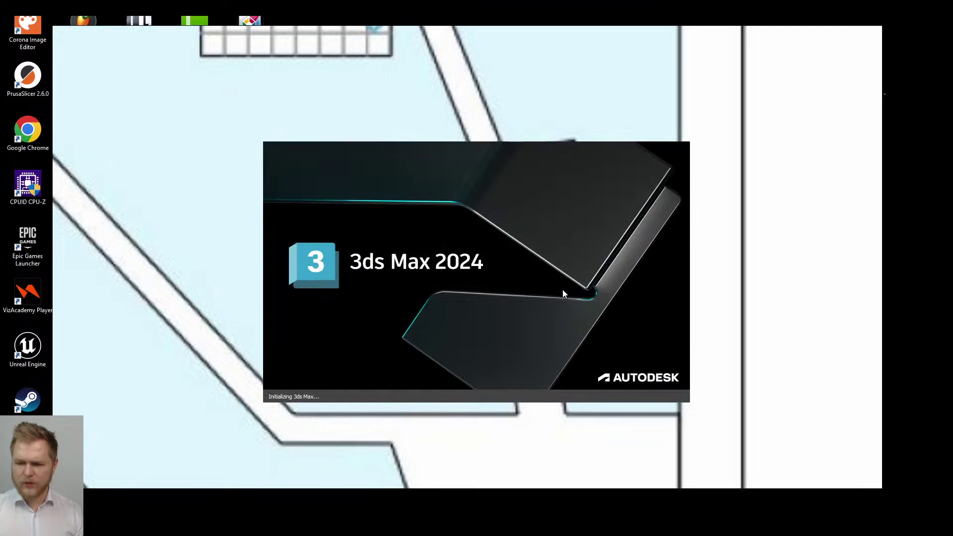
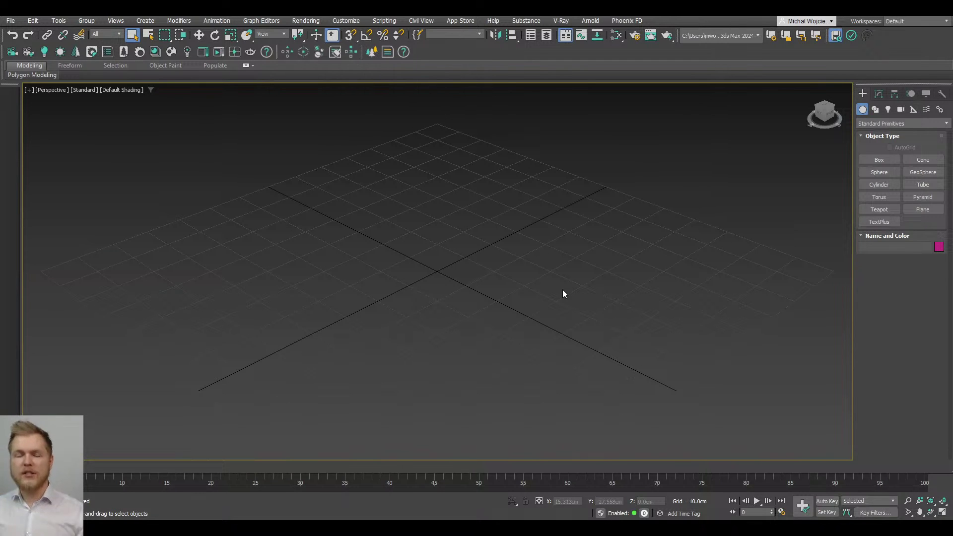
Step: Open the autobackup location, sort its files by modification date with the newest first, and select the folder path
click(10, 20)
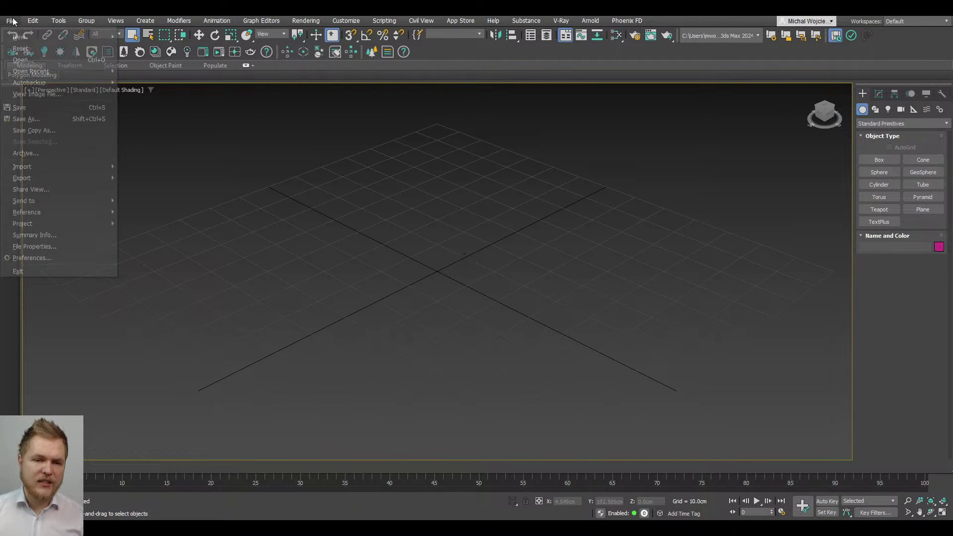
mouse_move(61, 84)
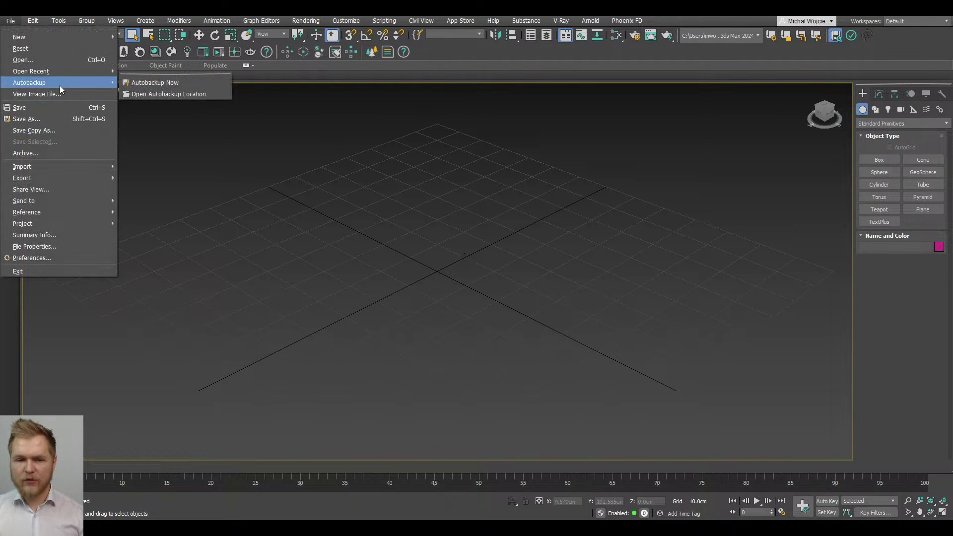
click(184, 98)
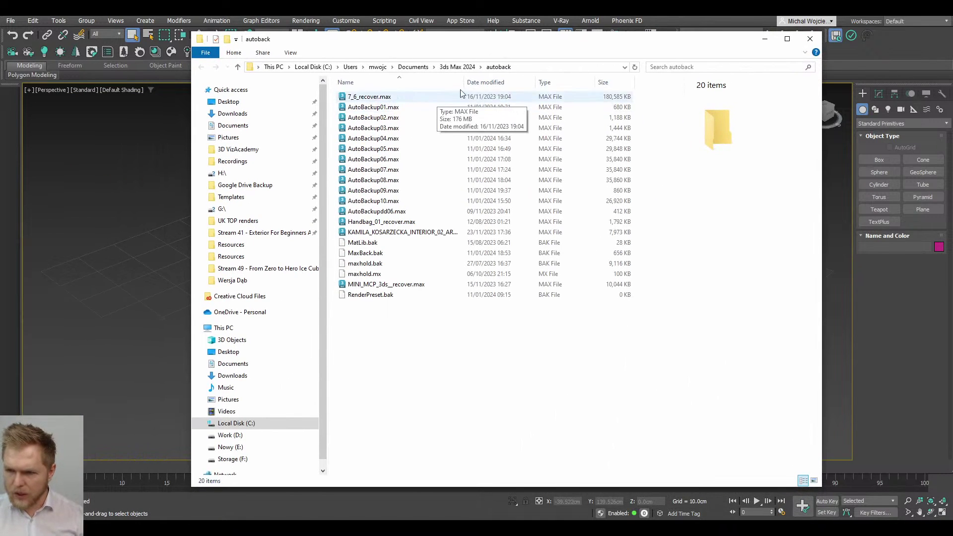
click(482, 82)
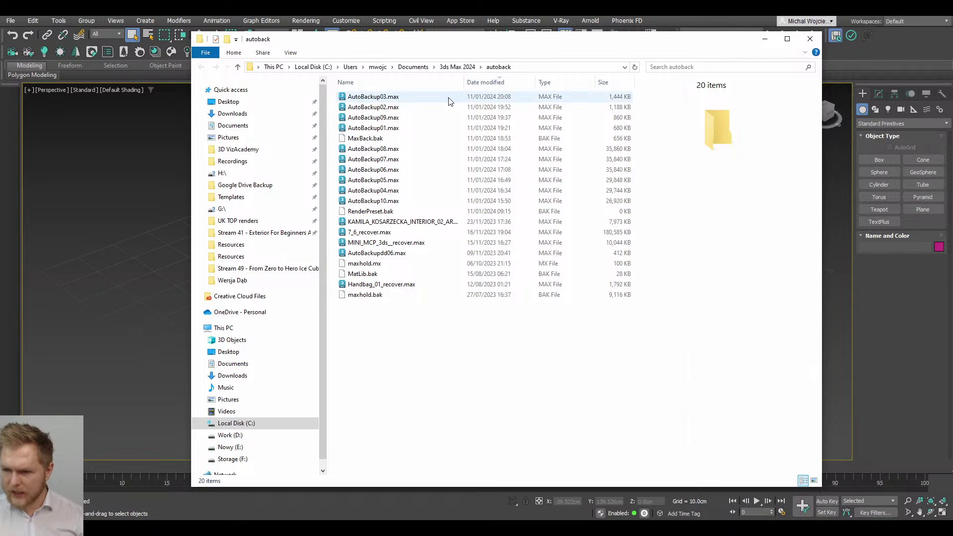
click(543, 68)
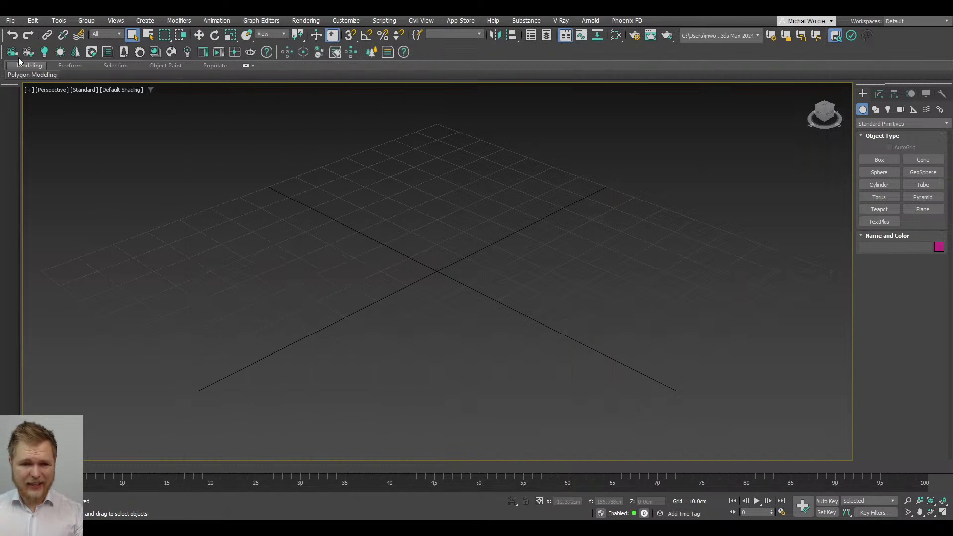
Step: Open AutoBackup03.max from the autoback folder and acknowledge the isolated objects notice
click(12, 23)
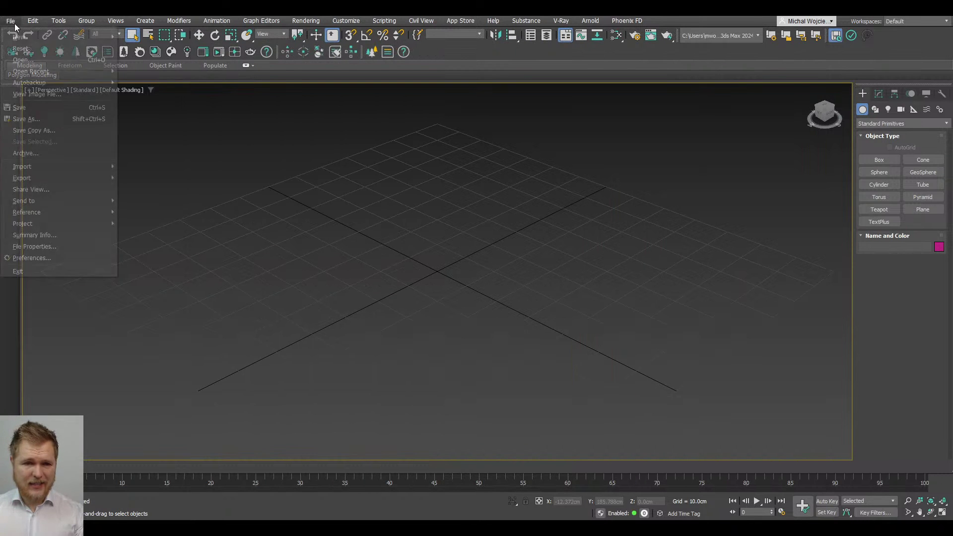
click(34, 60)
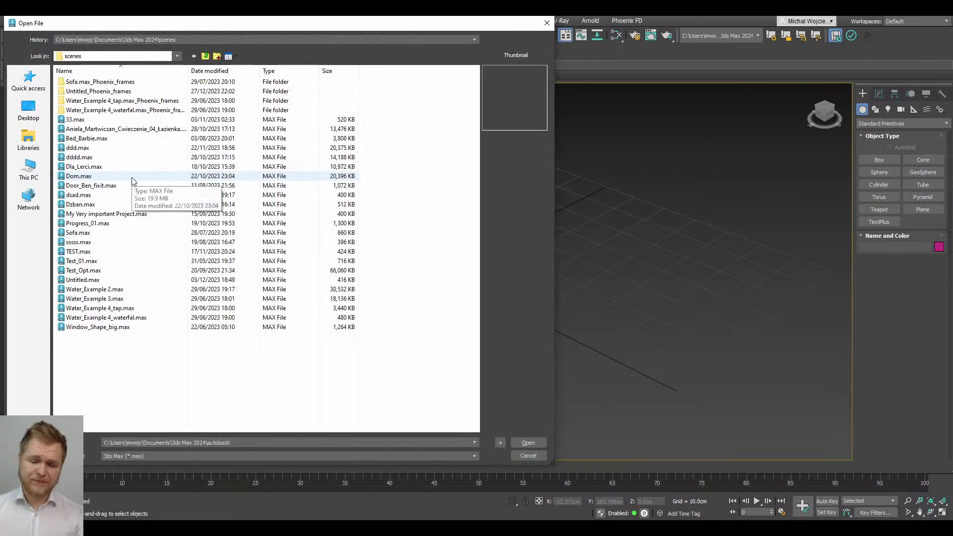
click(91, 82)
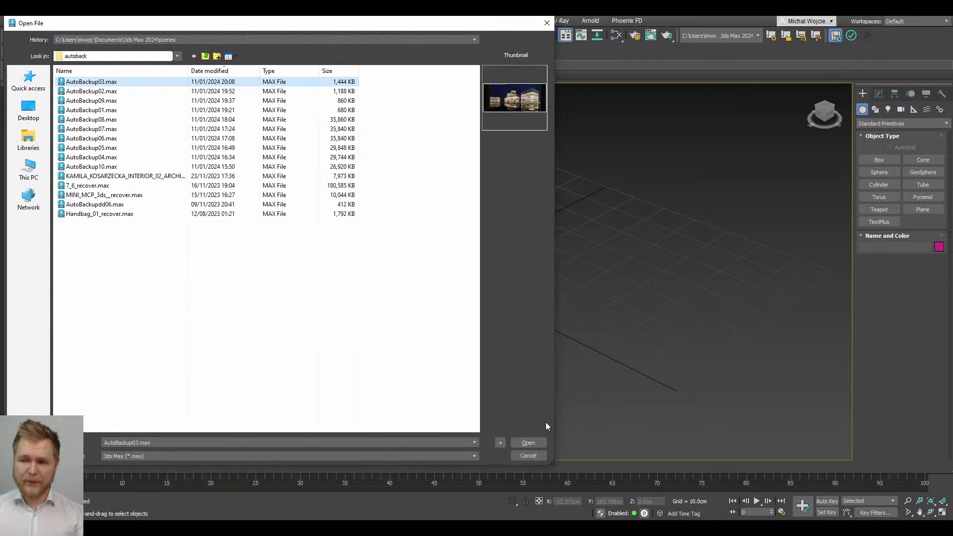
click(535, 443)
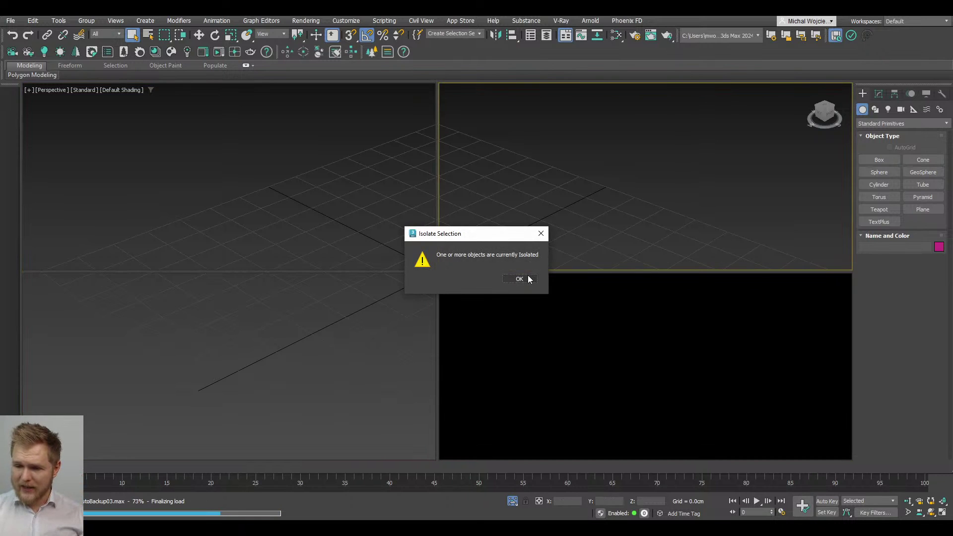
click(528, 278)
Step: Unhide all objects in the scene and switch the front viewport to shaded display with edged faces
right_click(700, 175)
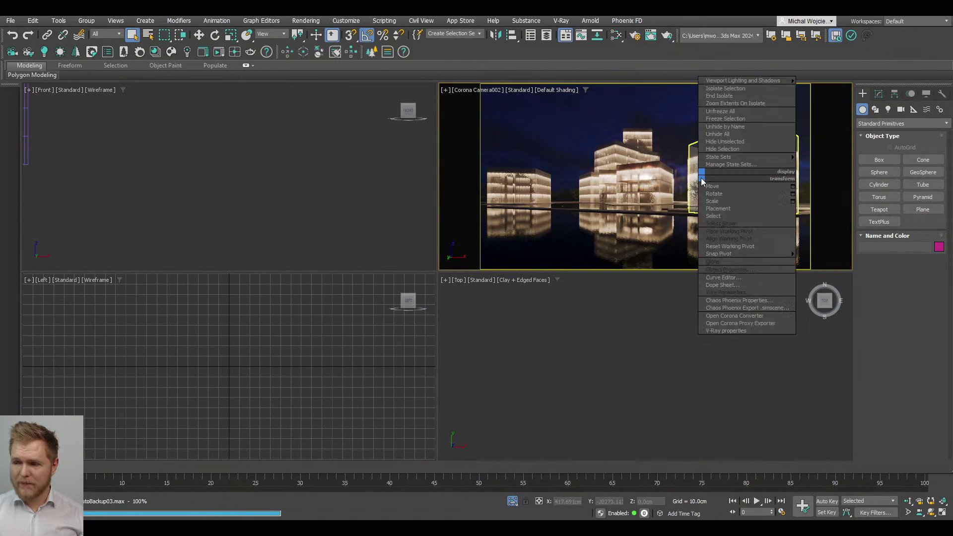
click(726, 134)
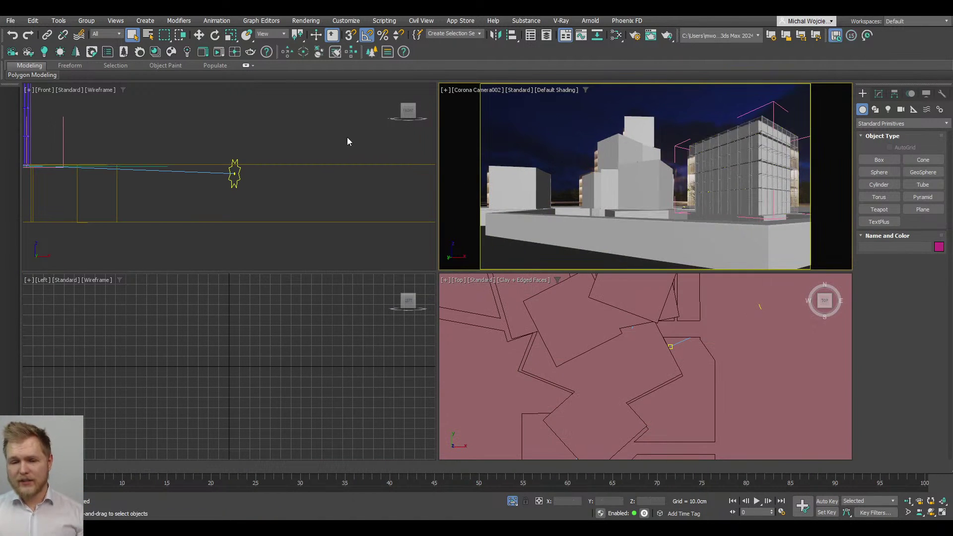
alt+middle_drag(299, 186, 326, 107)
key(F3)
key(F4)
middle_drag(309, 169, 321, 121)
scroll(322, 124, down, 4)
scroll(293, 213, up, 4)
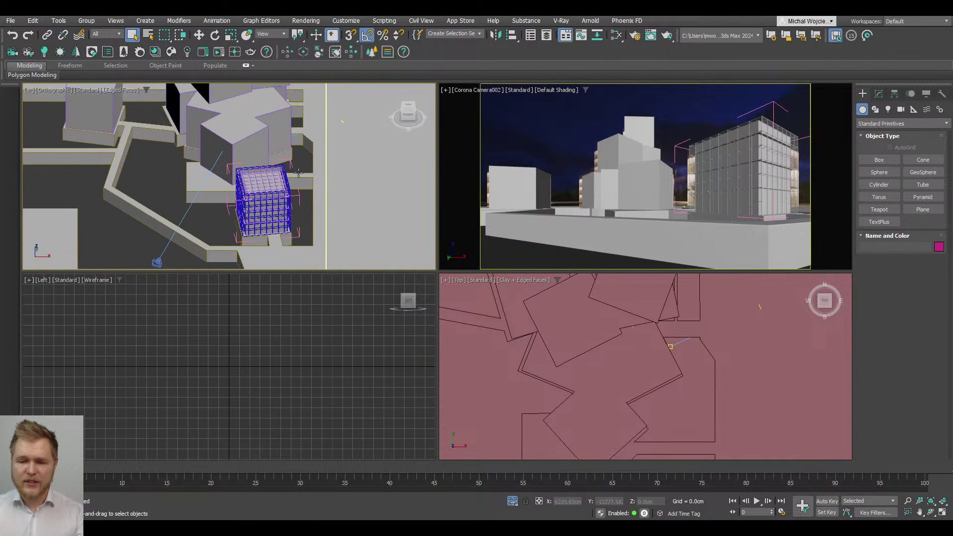
Step: Maximize the Corona Camera002 viewport and select the outer box of the gridded glass building
click(710, 127)
key(alt+w)
click(662, 170)
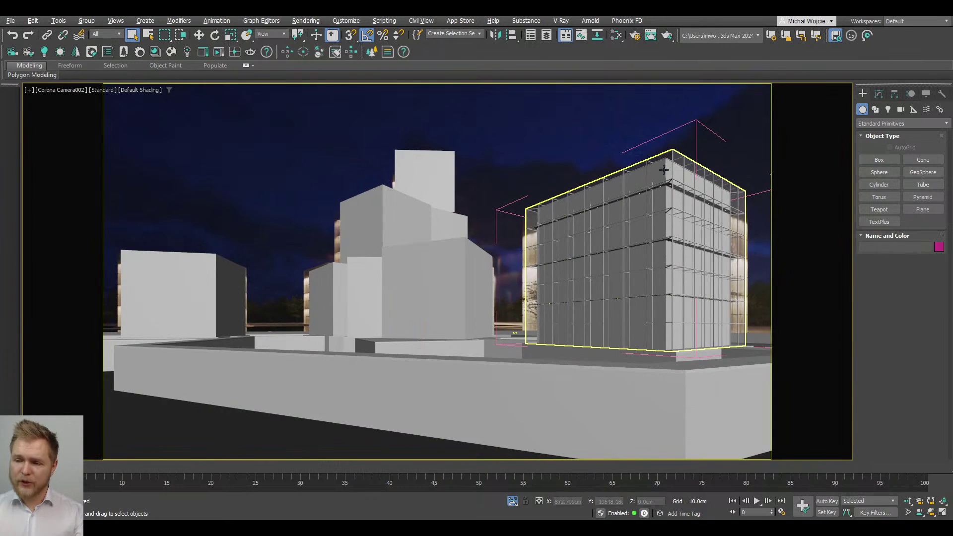
Step: Check the camera view in wireframe and in a Corona interactive render, closing the frame buffer when done
key(F3)
key(F3)
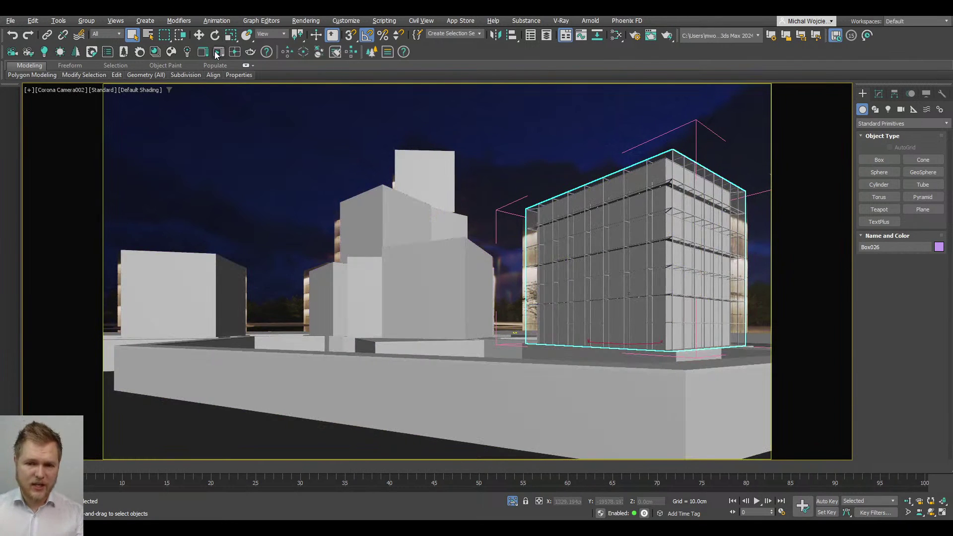
click(218, 52)
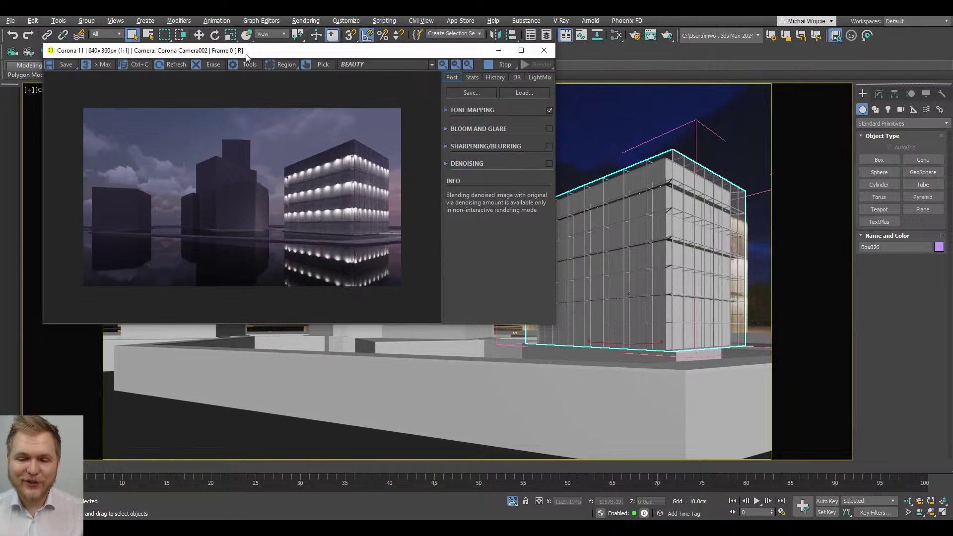
click(543, 50)
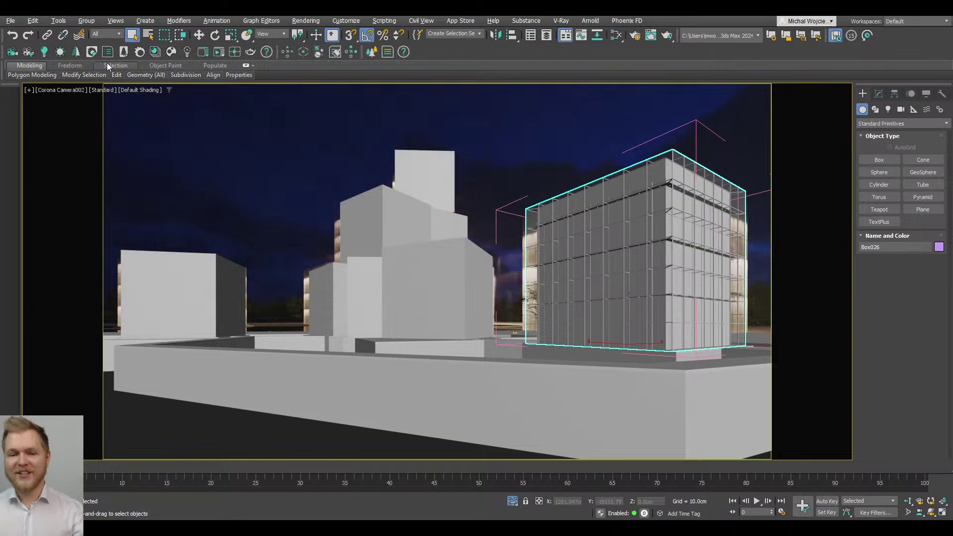
Step: Open the lights list in the Corona Lister and enlarge and position the window so all light groups are accessible
click(109, 52)
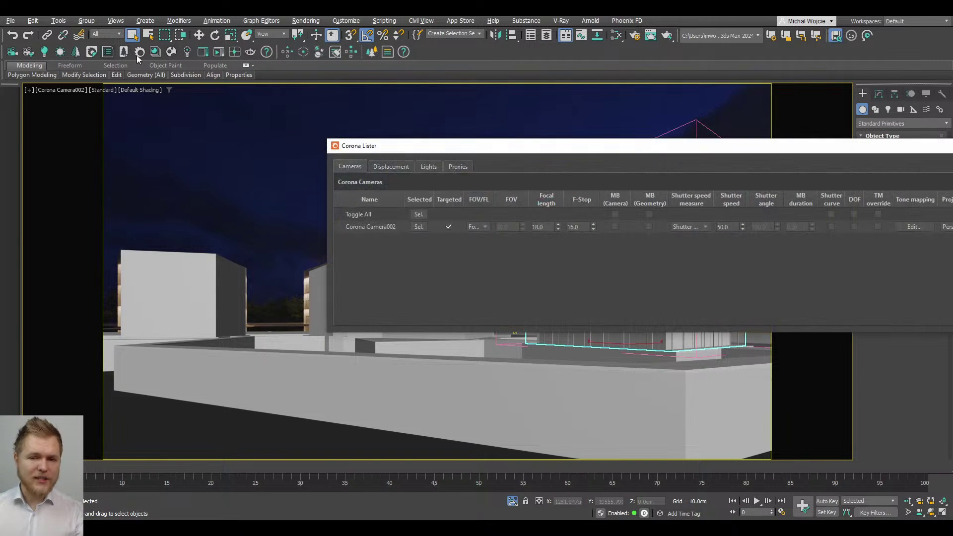
drag(468, 150, 173, 224)
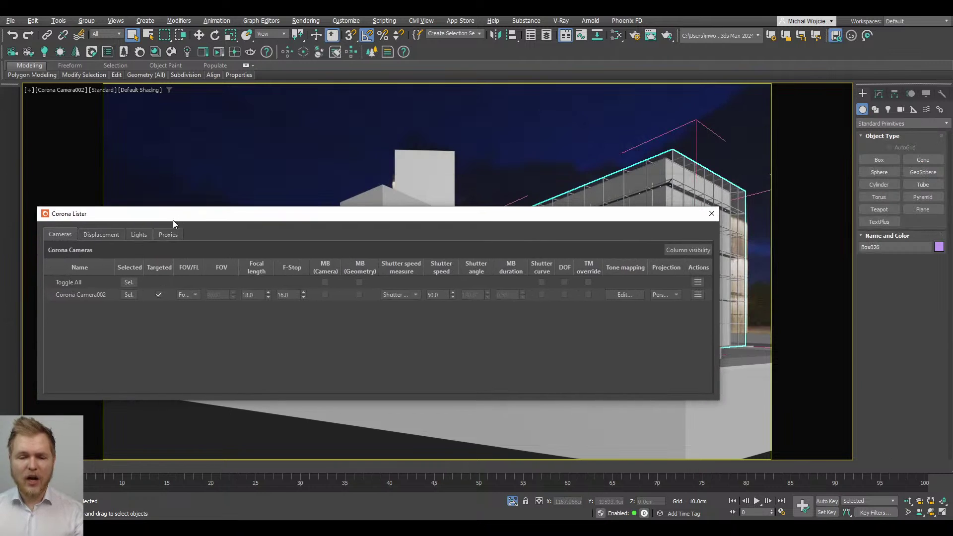
click(138, 235)
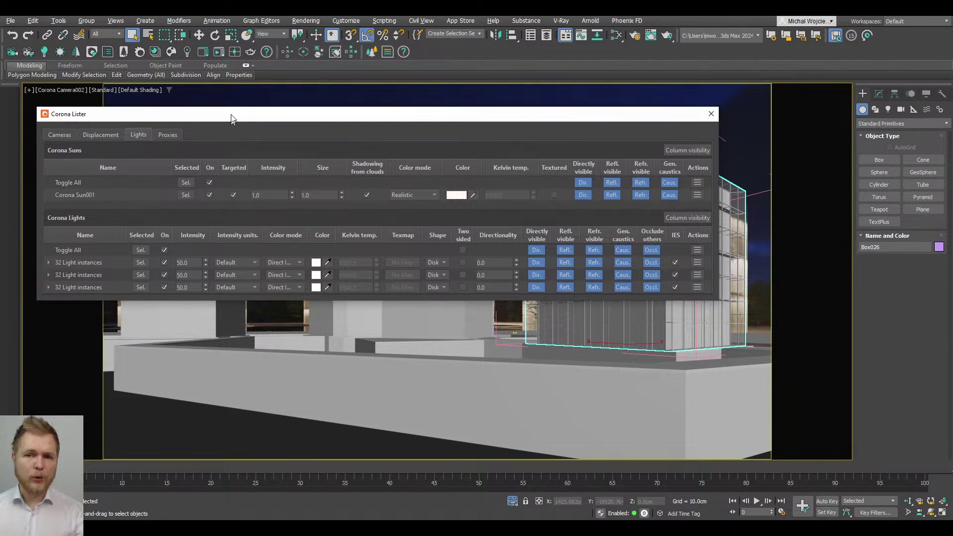
drag(255, 295, 248, 443)
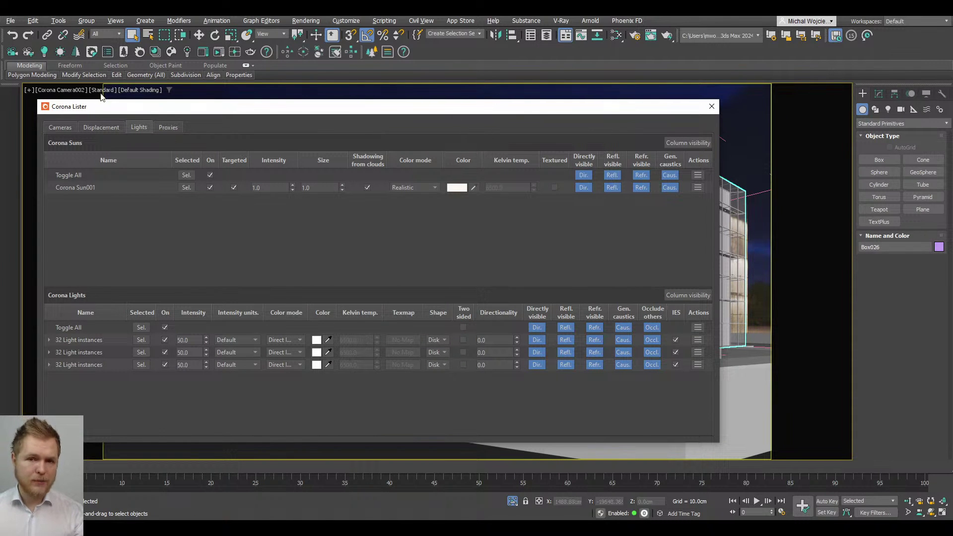
drag(39, 101, 95, 113)
drag(428, 121, 227, 97)
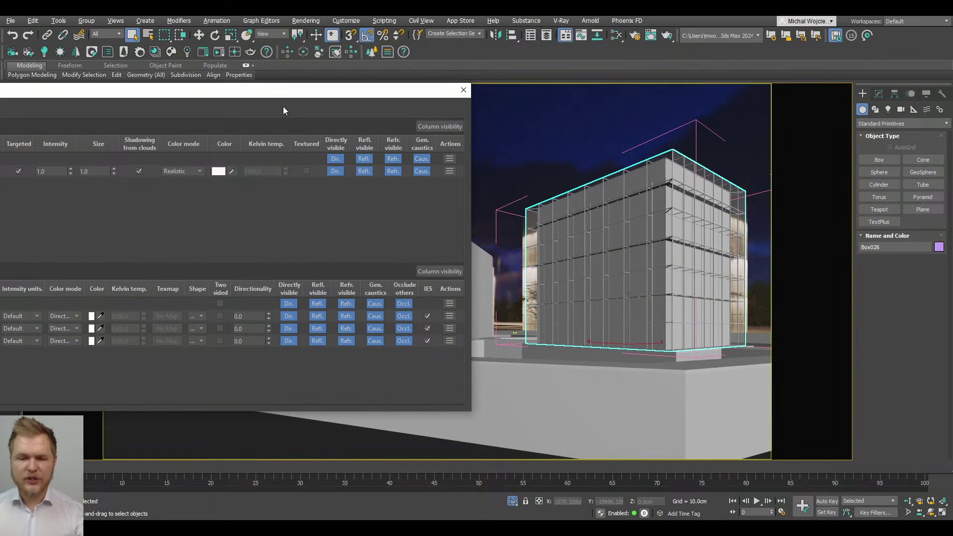
drag(291, 94, 444, 97)
Step: Set the directionality of all three groups of 32 light instances to 0.55
click(421, 322)
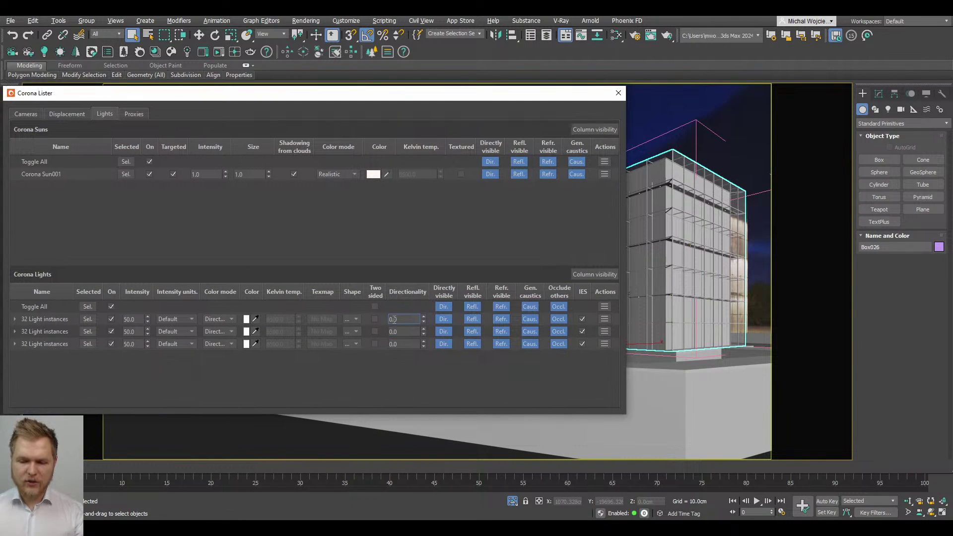
text(0.55)
key(Return)
click(396, 332)
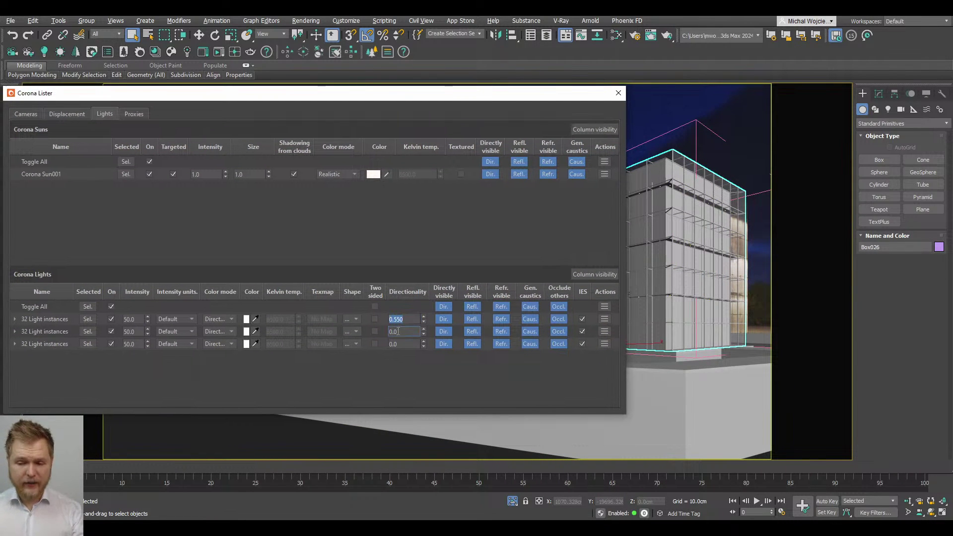
text(0.55)
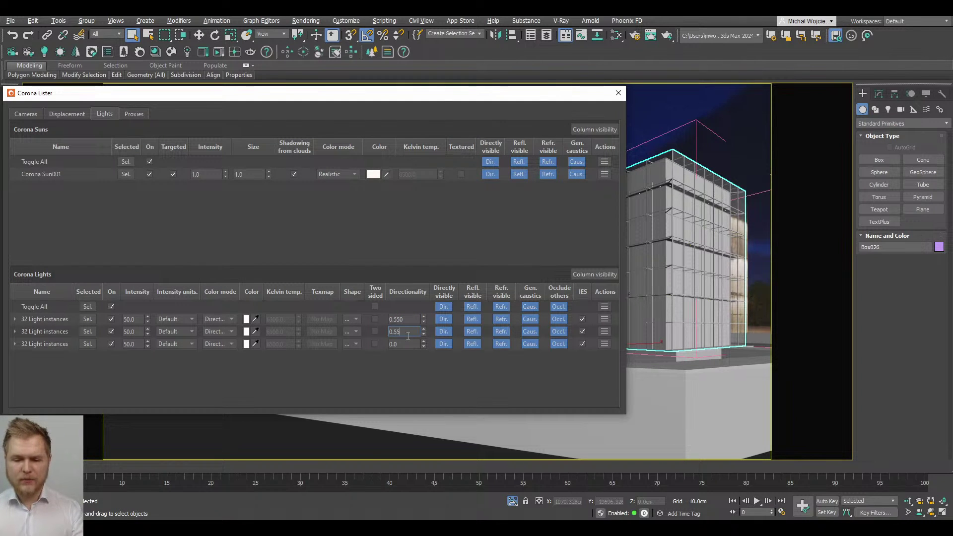
key(Return)
click(406, 343)
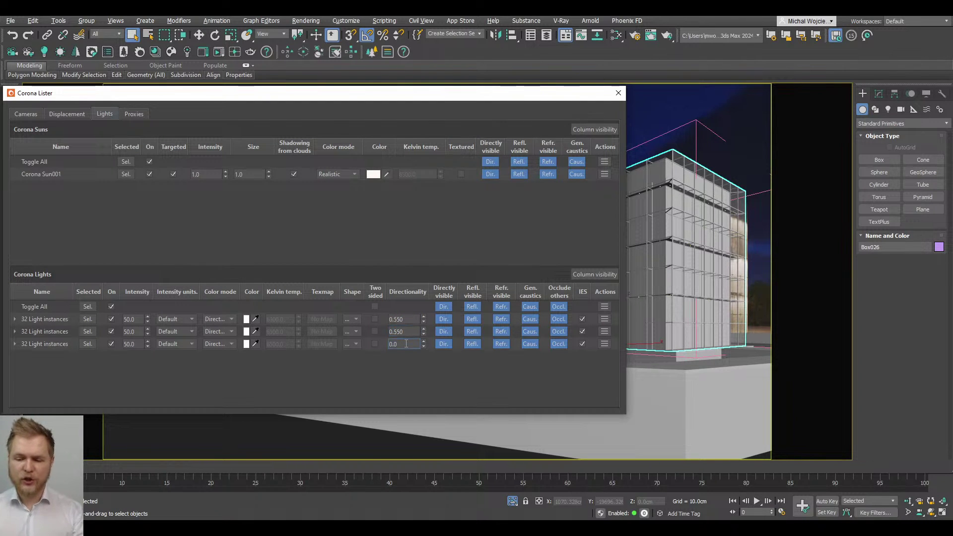
text(0.55)
key(Return)
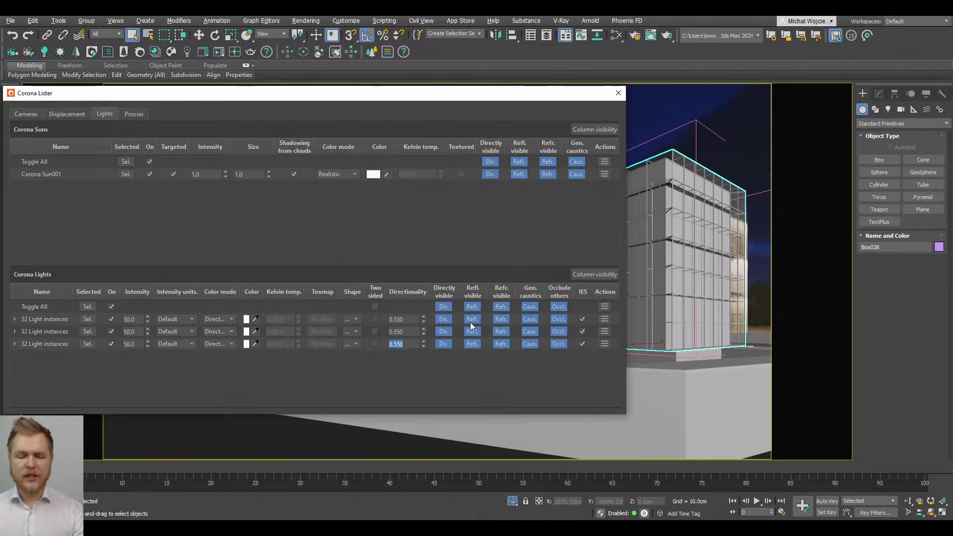
Step: Switch the color mode of all three light instance groups to Kelvin temperature
click(222, 318)
click(224, 327)
click(228, 347)
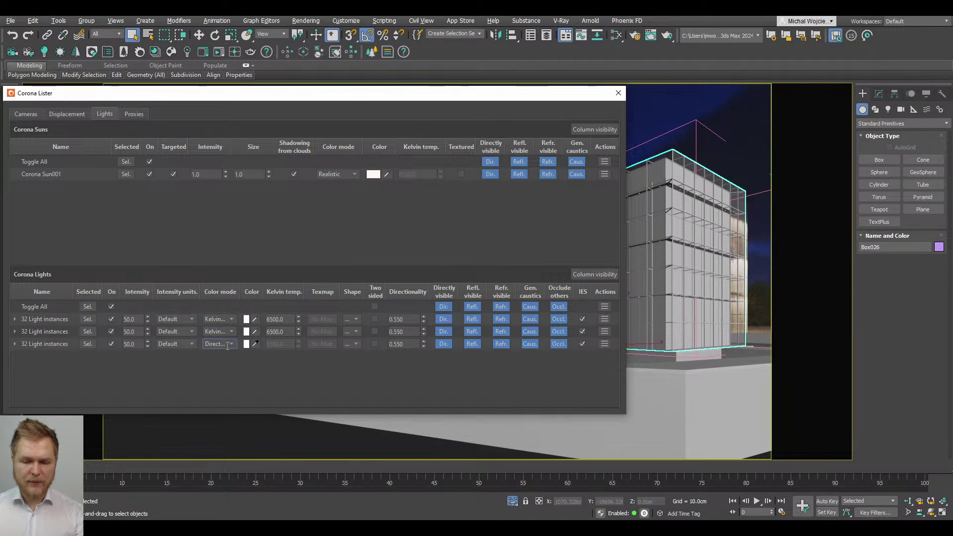
click(227, 363)
Step: Set the Kelvin temperature of all three light instance groups to 3500 and close the Corona Lister
double_click(274, 319)
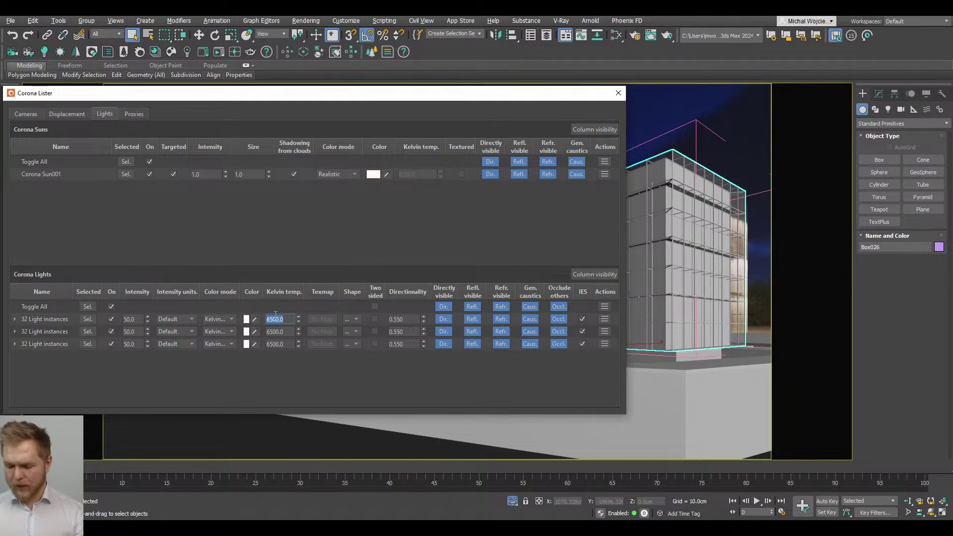
text(3500)
key(Return)
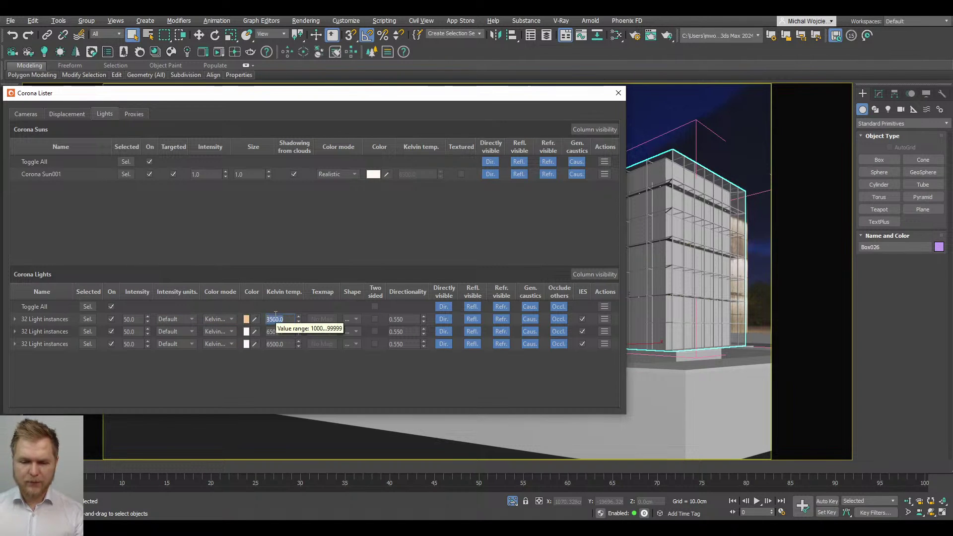
double_click(286, 332)
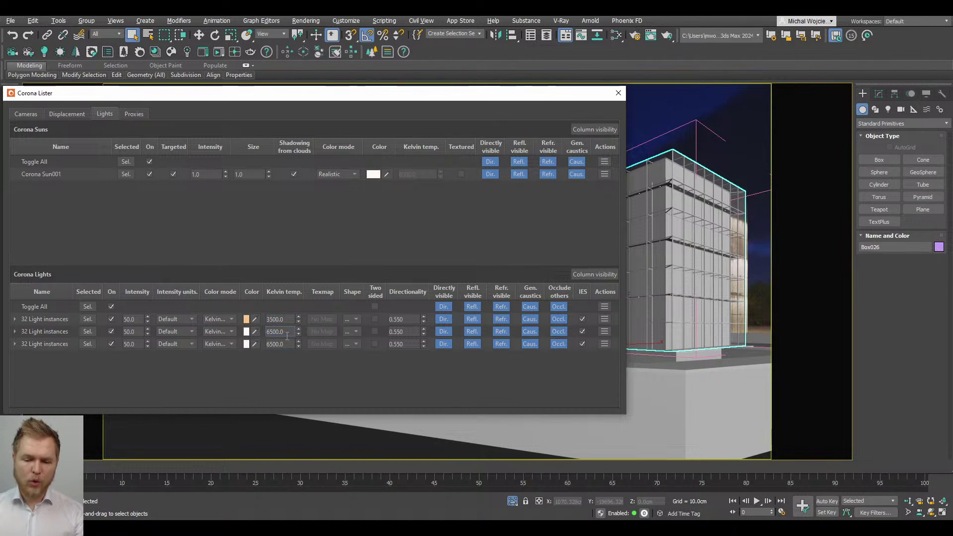
text(3500)
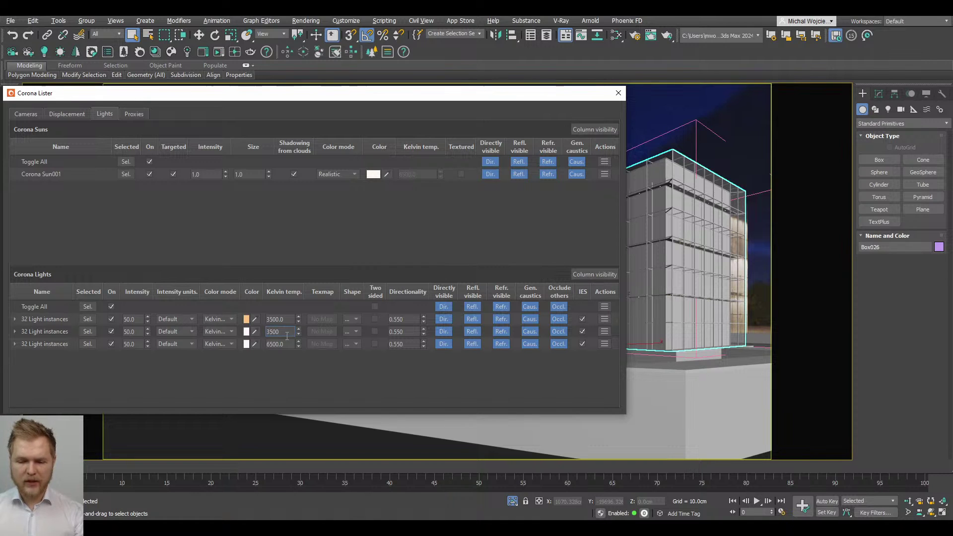
key(Return)
double_click(287, 344)
text(354)
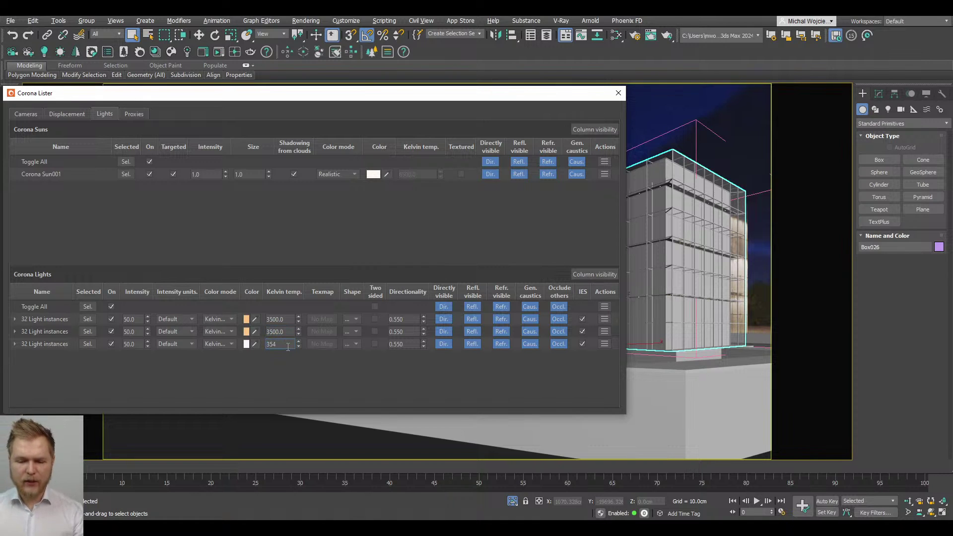
key(BackSpace)
text(00)
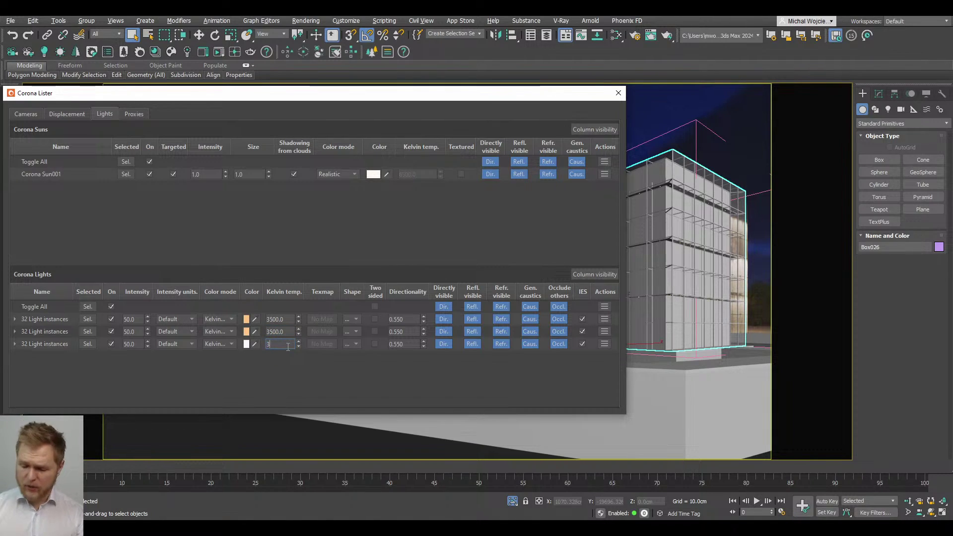
key(Return)
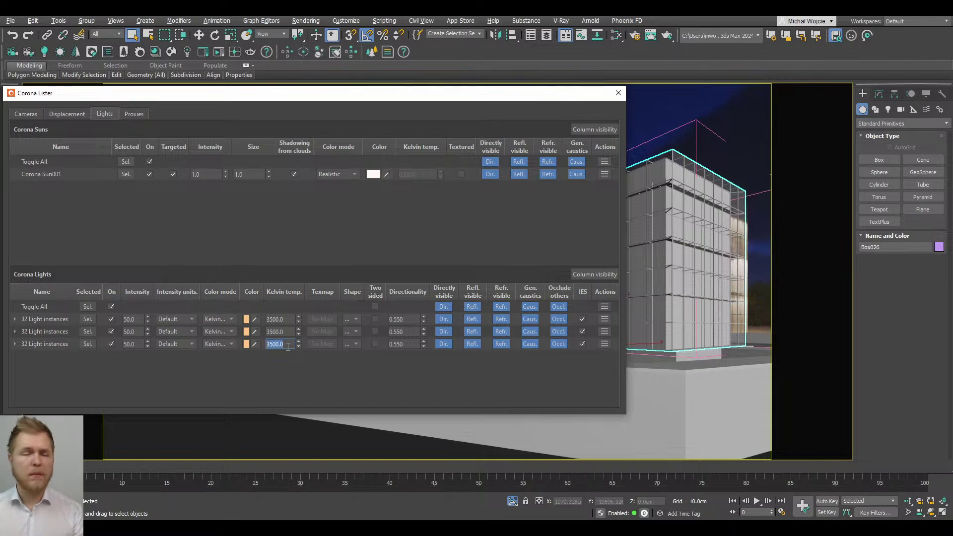
click(618, 93)
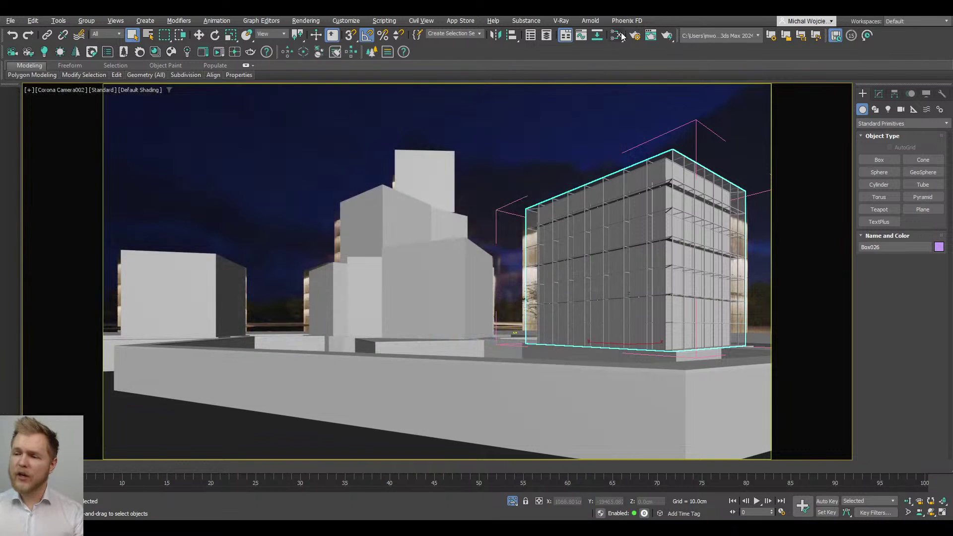
Step: Open Material #98 in the Slate Material Editor and enable Thin shell (no inside) for it
click(611, 33)
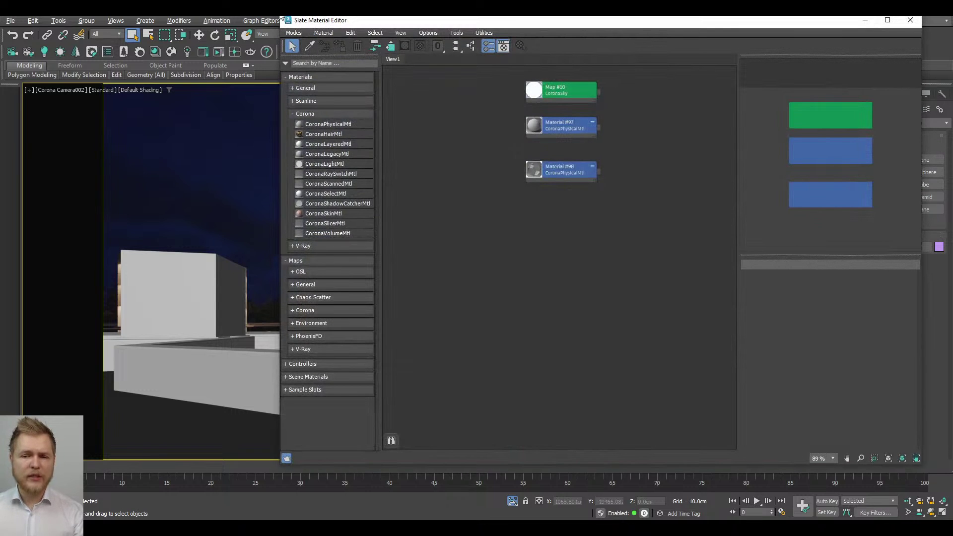
drag(348, 20, 144, 58)
double_click(367, 207)
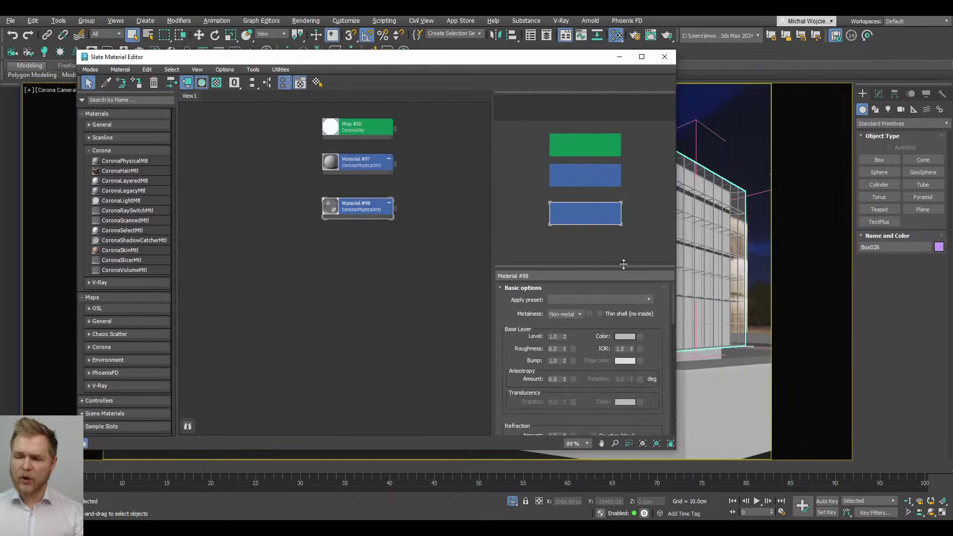
click(631, 314)
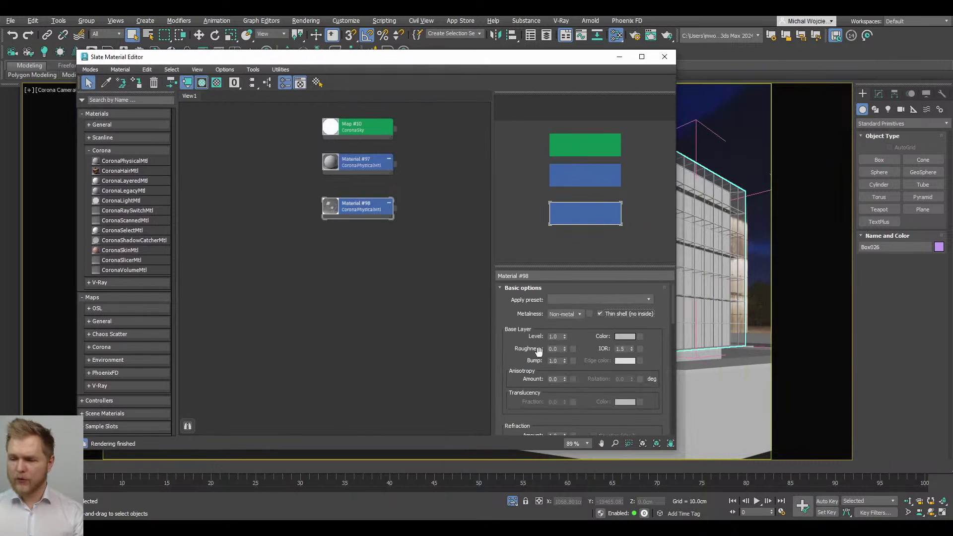
Step: Try raising the solid box inside the facade frame and undo the move
click(717, 315)
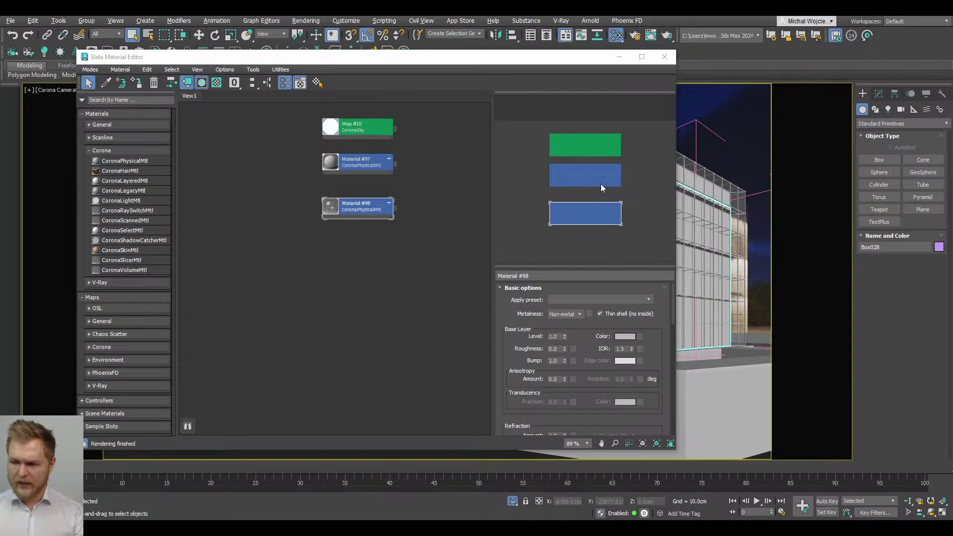
drag(448, 59, 135, 44)
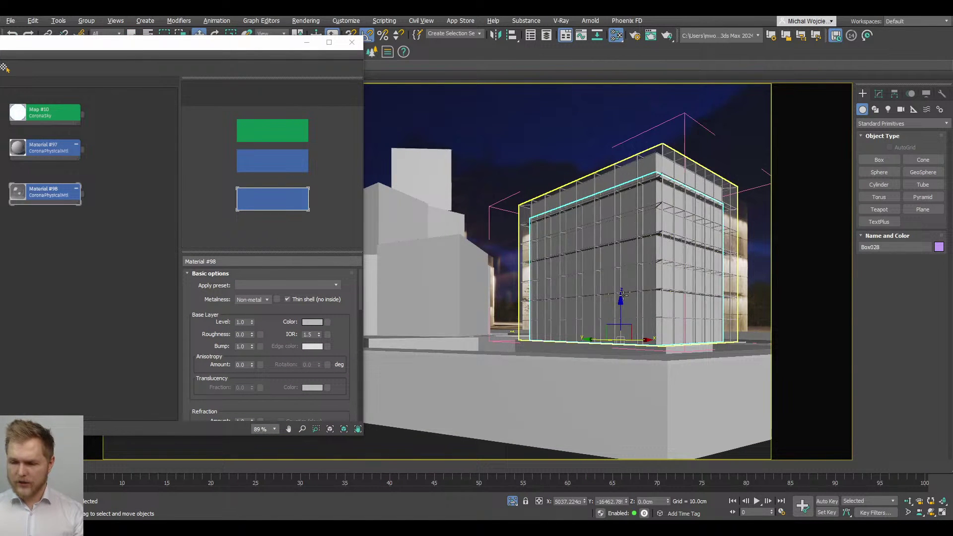
drag(622, 294, 636, 252)
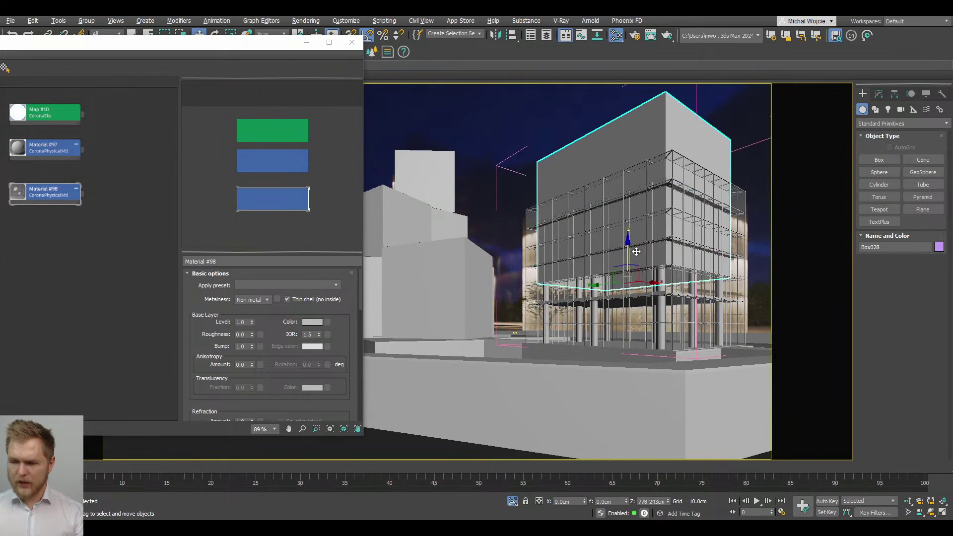
key(ctrl+z)
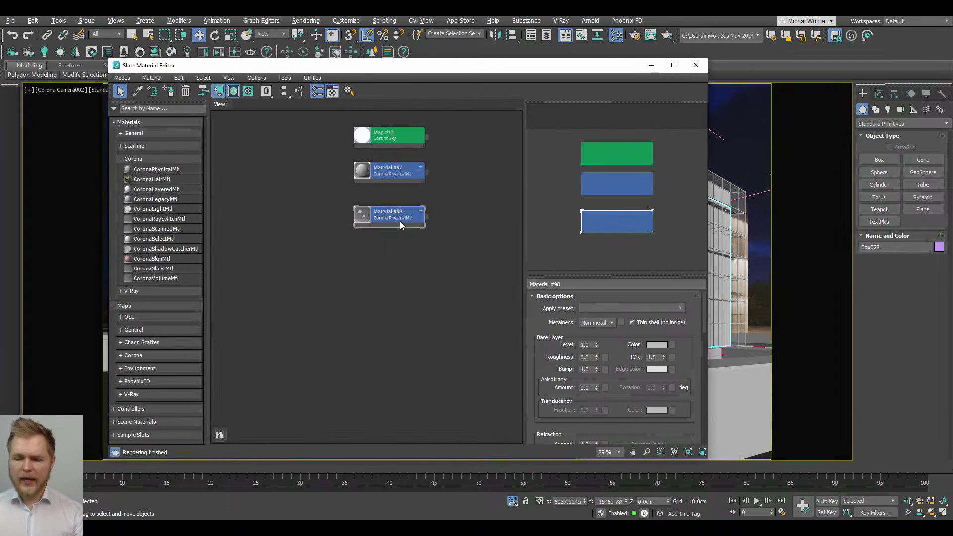
Step: Hide the solid box inside the building and minimize the Slate Material Editor
middle_drag(400, 224, 432, 199)
scroll(407, 231, down, 1)
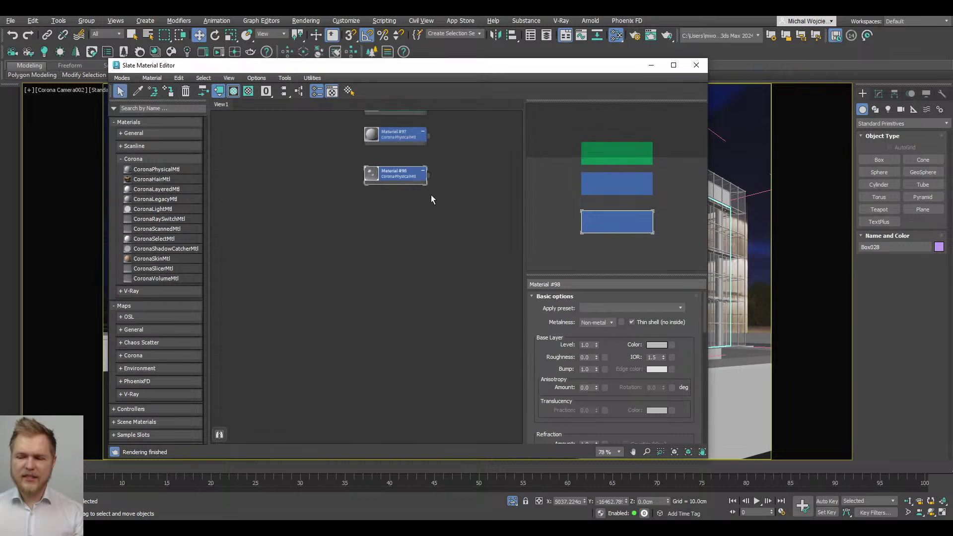
right_click(740, 226)
click(749, 193)
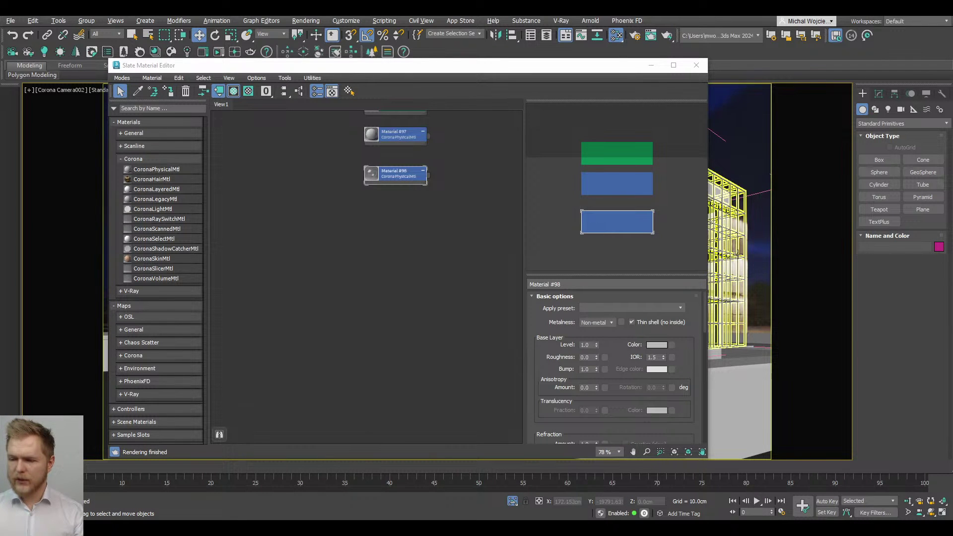
click(651, 65)
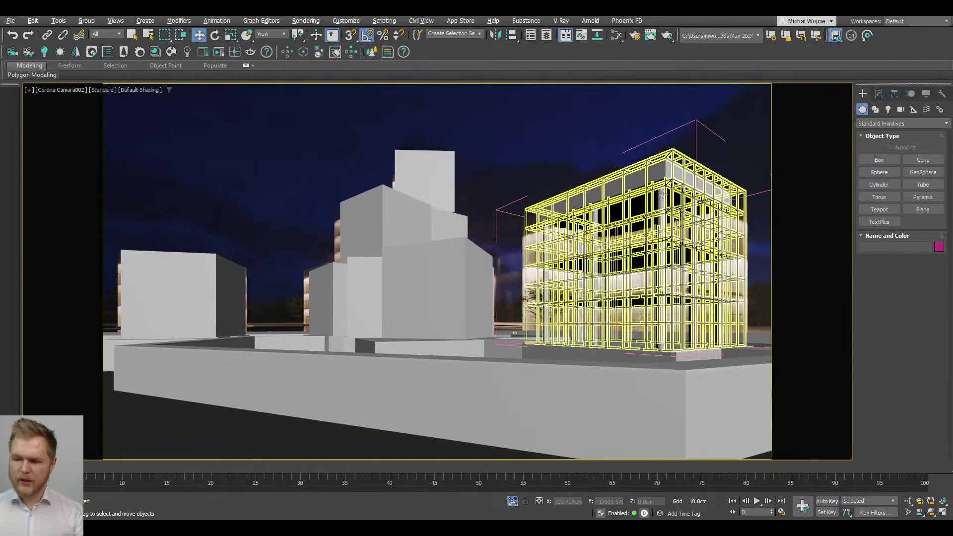
Step: Select all similar columns of the building and add the roof band and floor slabs to the selection
click(659, 209)
key(ctrl+q)
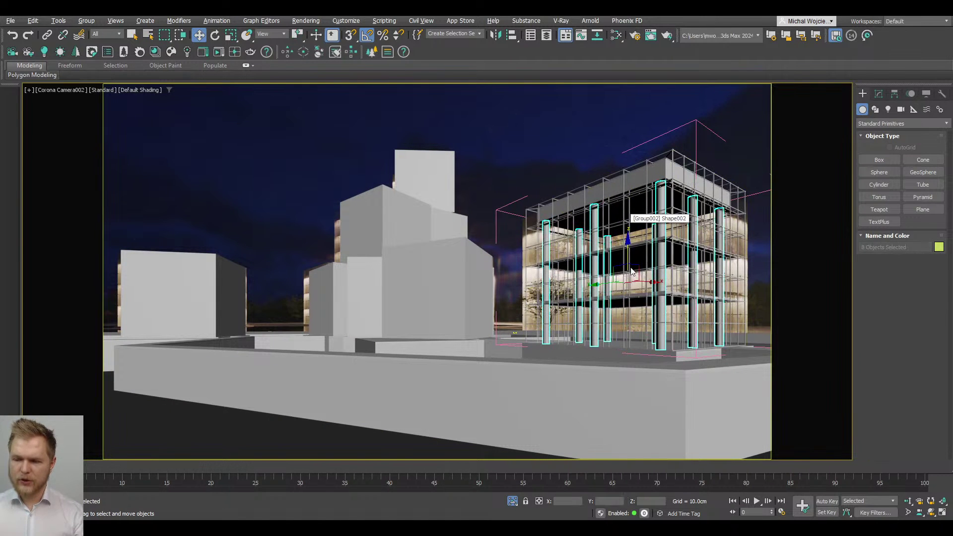
drag(630, 253, 629, 255)
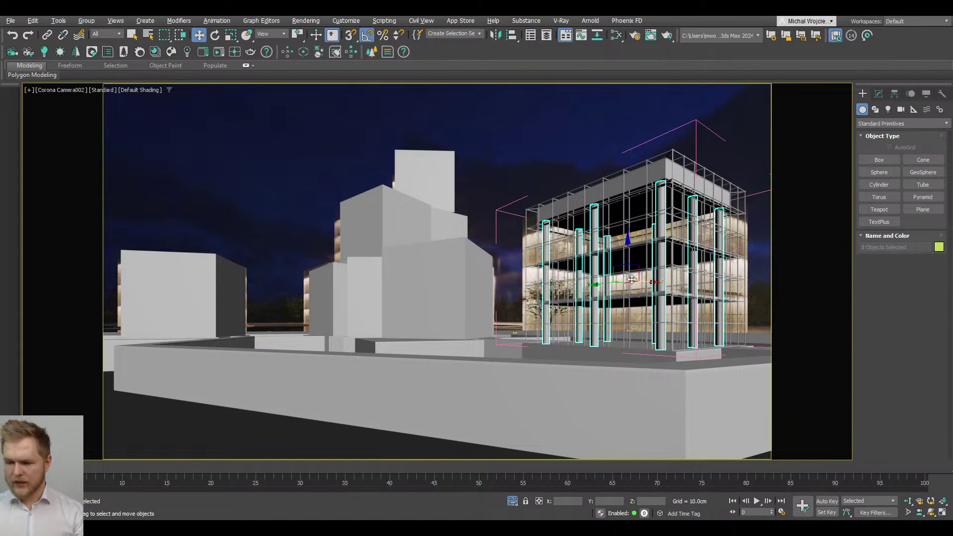
mouse_move(629, 254)
mouse_down()
mouse_move(629, 107)
mouse_move(630, 400)
mouse_move(627, 240)
mouse_up()
ctrl+click(636, 177)
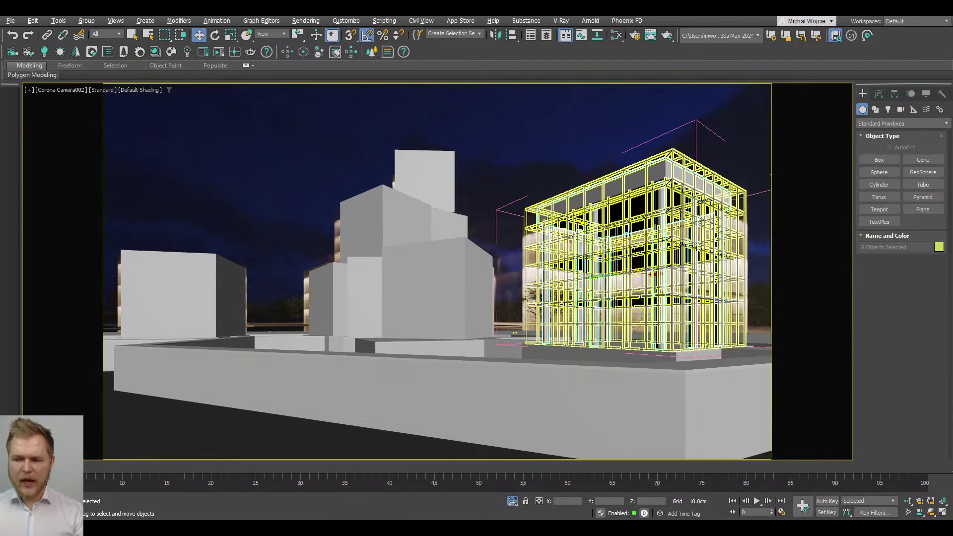
ctrl+click(636, 177)
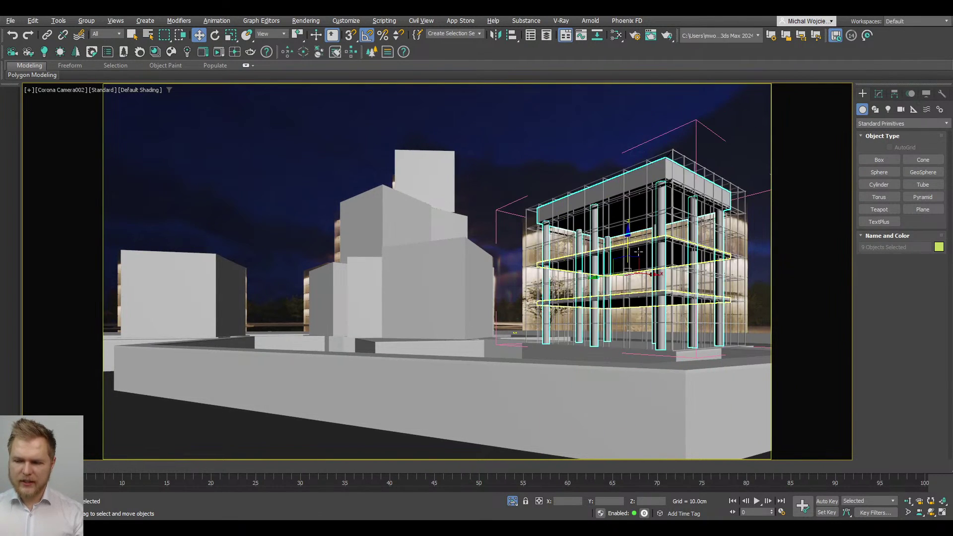
mouse_move(629, 251)
mouse_down()
mouse_move(627, 177)
mouse_move(628, 251)
mouse_up()
Step: Add a new CoronaPhysicalMtl below Material #98 in the Slate Material Editor and name it Walls_Main
click(616, 35)
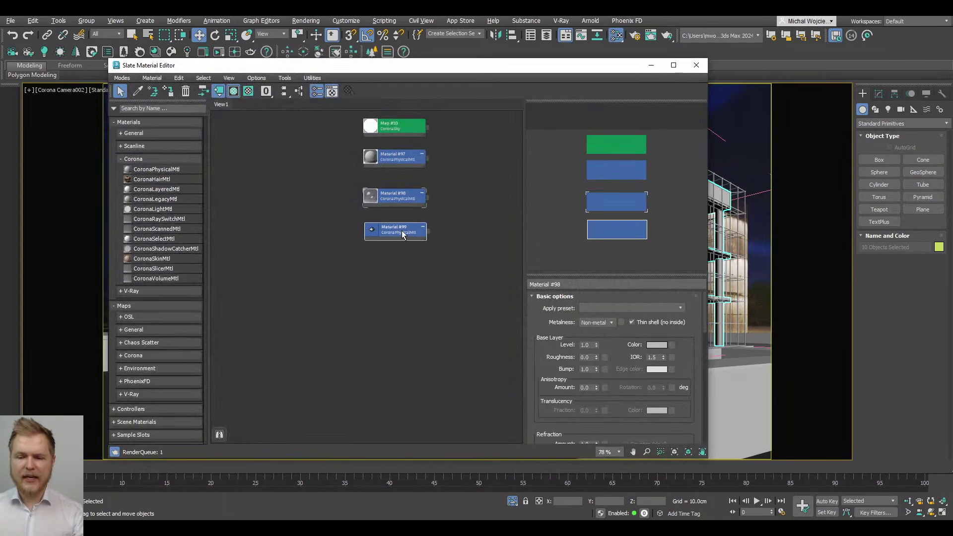
double_click(403, 231)
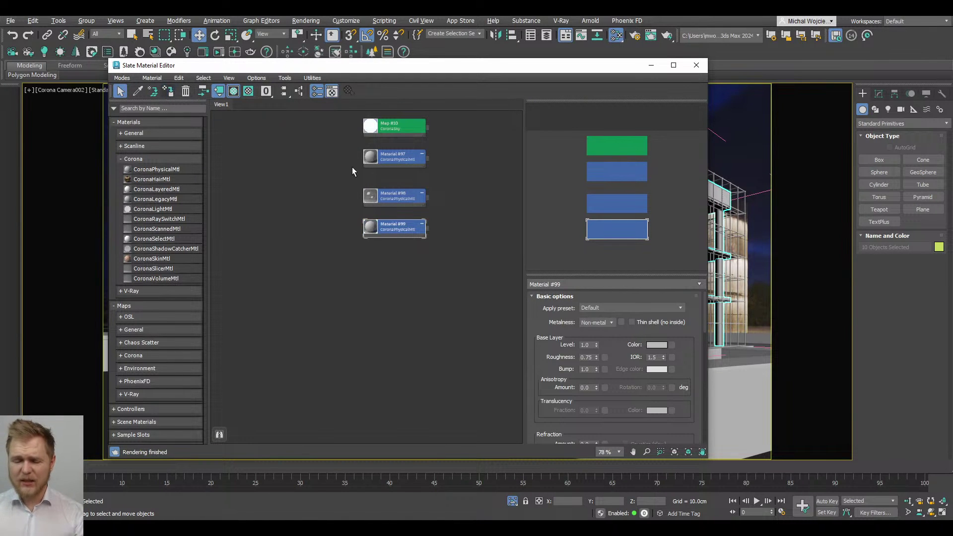
click(587, 284)
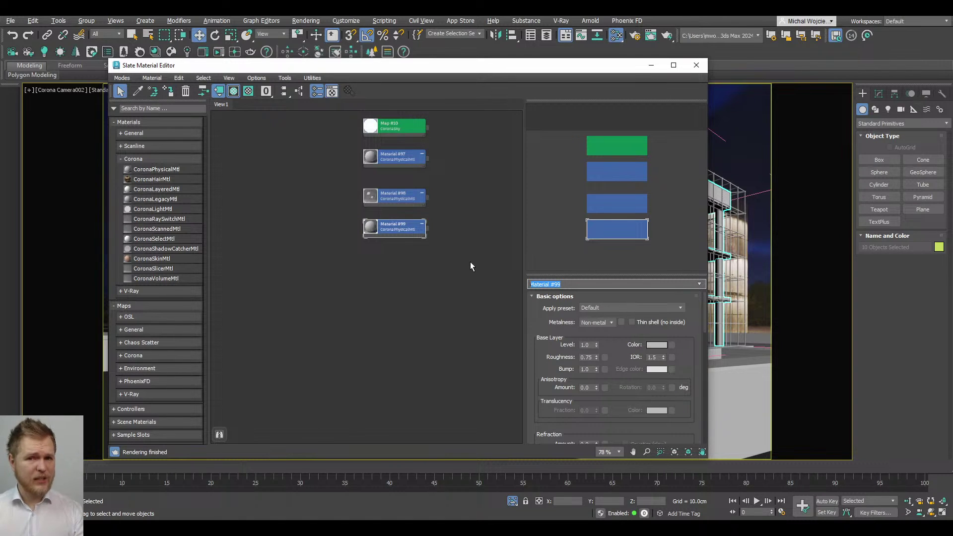
text(Walls_Main)
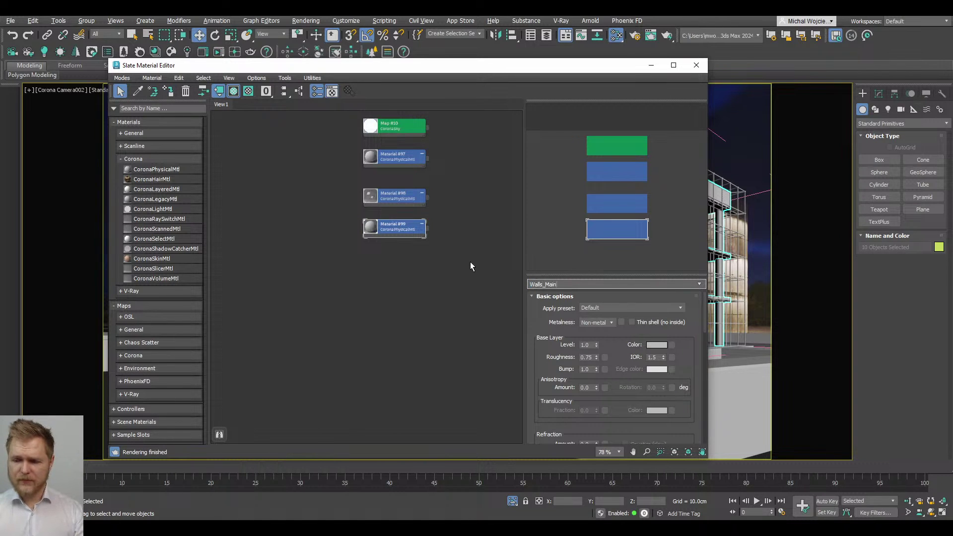
key(Return)
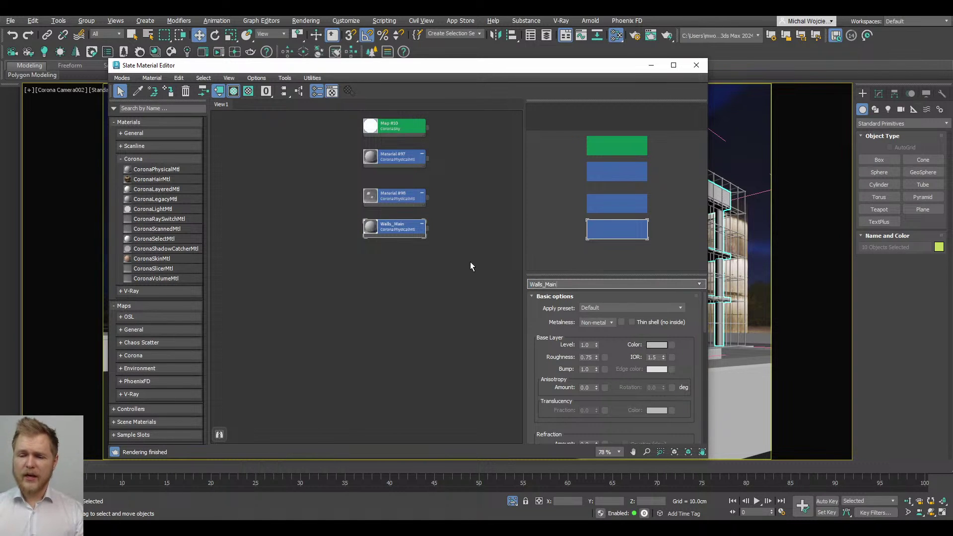
click(652, 65)
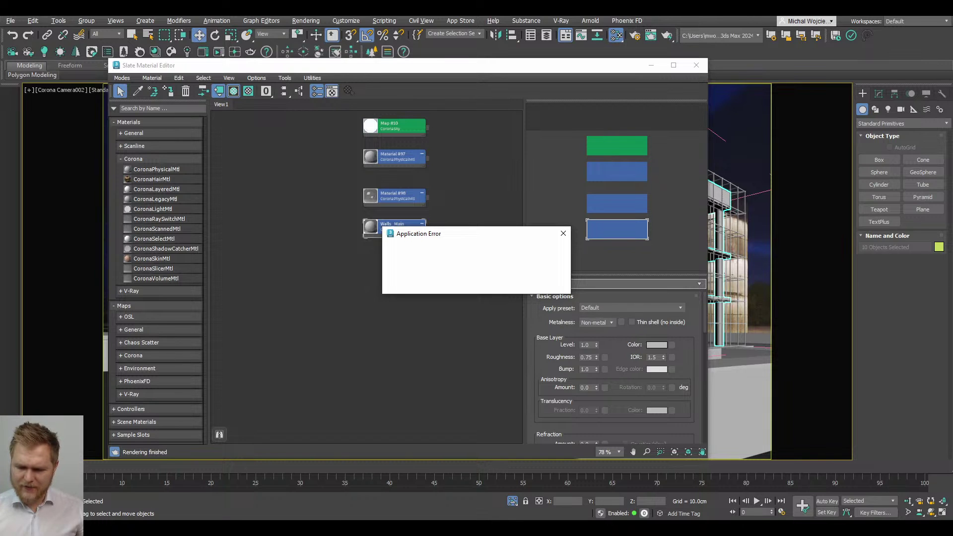
Step: End the frozen 3ds Max 2024 process with Task Manager and launch 3ds Max again
mouse_move(288, 529)
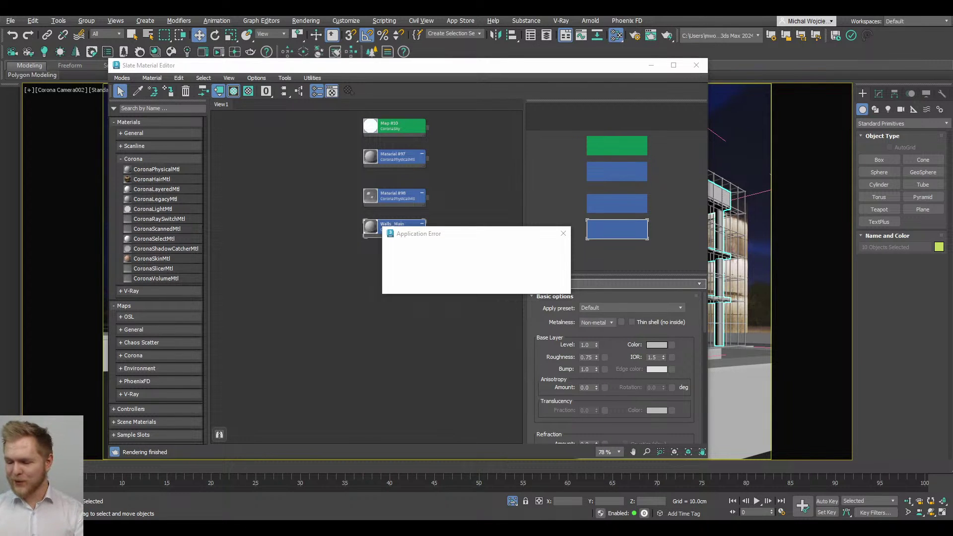
right_click(798, 528)
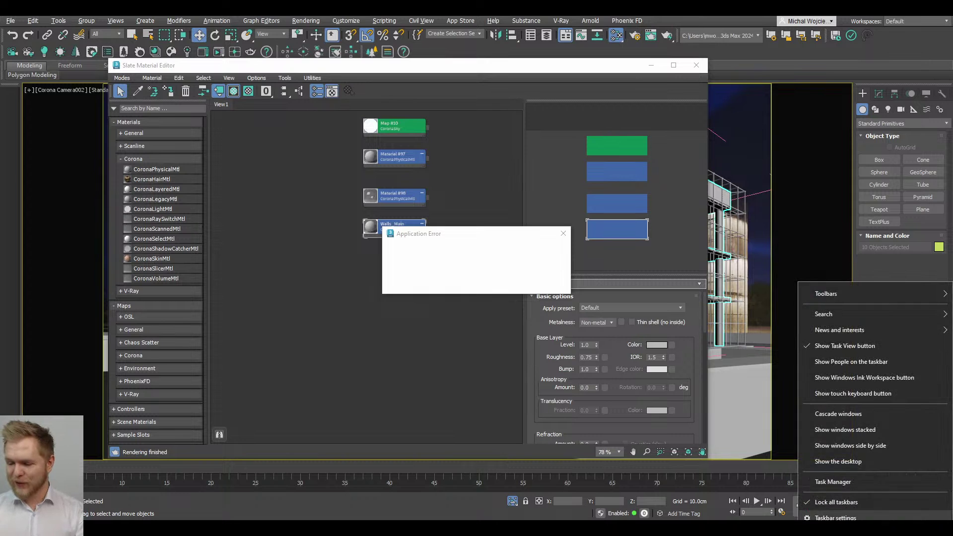
click(839, 482)
click(171, 182)
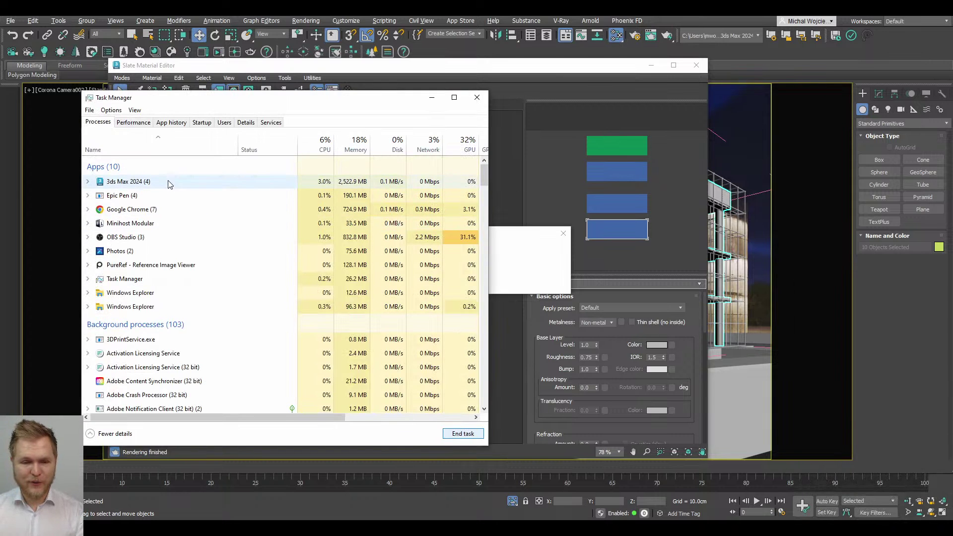
click(463, 434)
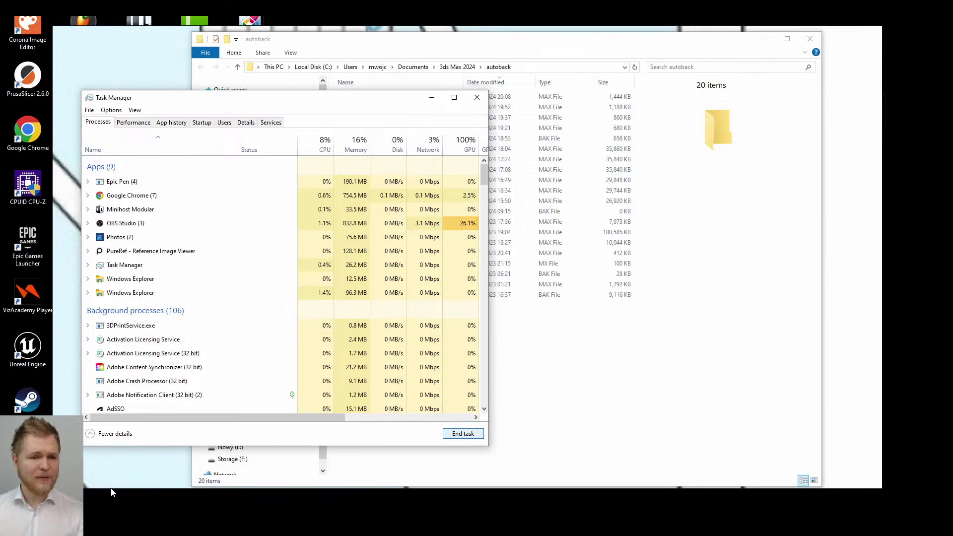
click(200, 526)
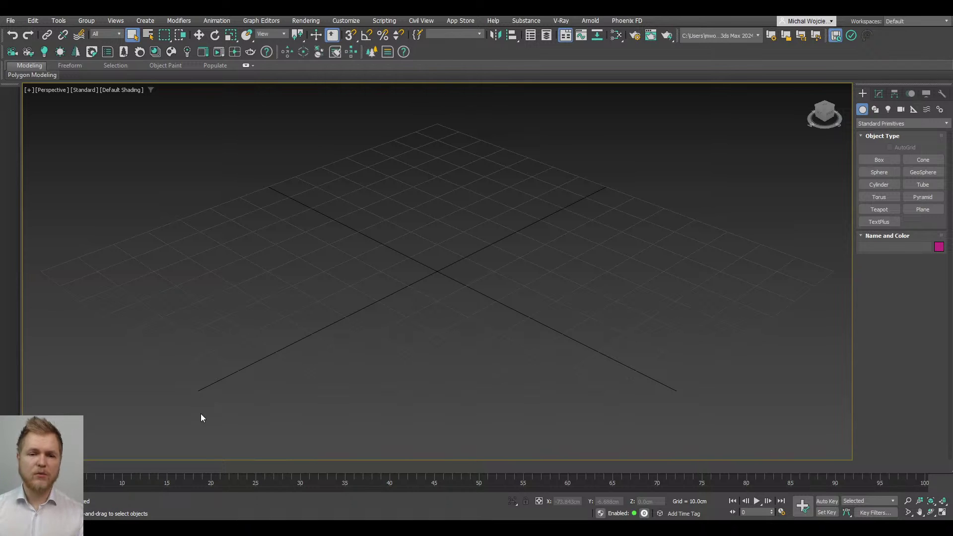
Step: Draw two boxes, one behind the other, on the empty scene's grid and select both
click(879, 159)
mouse_move(290, 268)
mouse_down()
mouse_move(287, 305)
mouse_move(312, 331)
mouse_move(219, 327)
mouse_up()
click(312, 299)
click(314, 300)
right_click(315, 300)
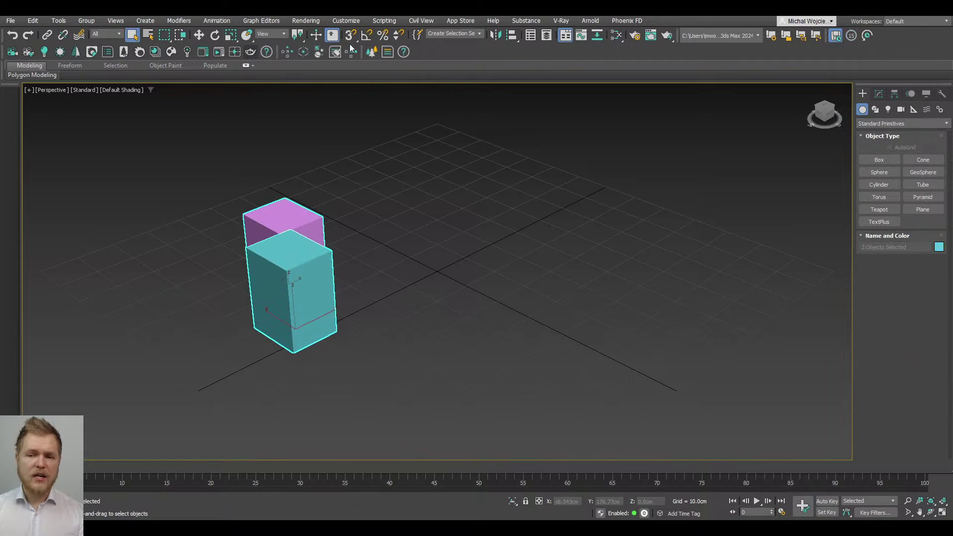
Step: Start Object Paint with the two selected boxes and paint a long wavy stroke behind the grid
click(246, 66)
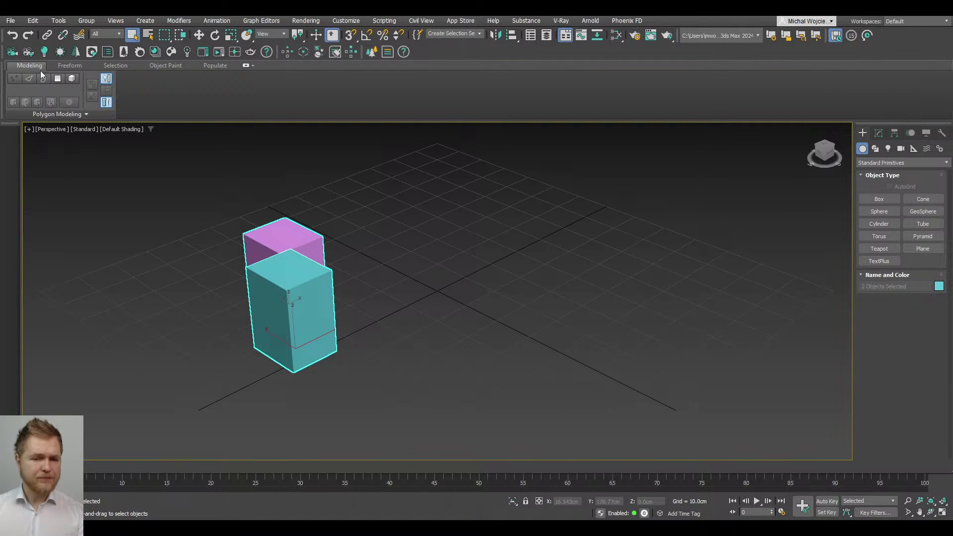
click(154, 65)
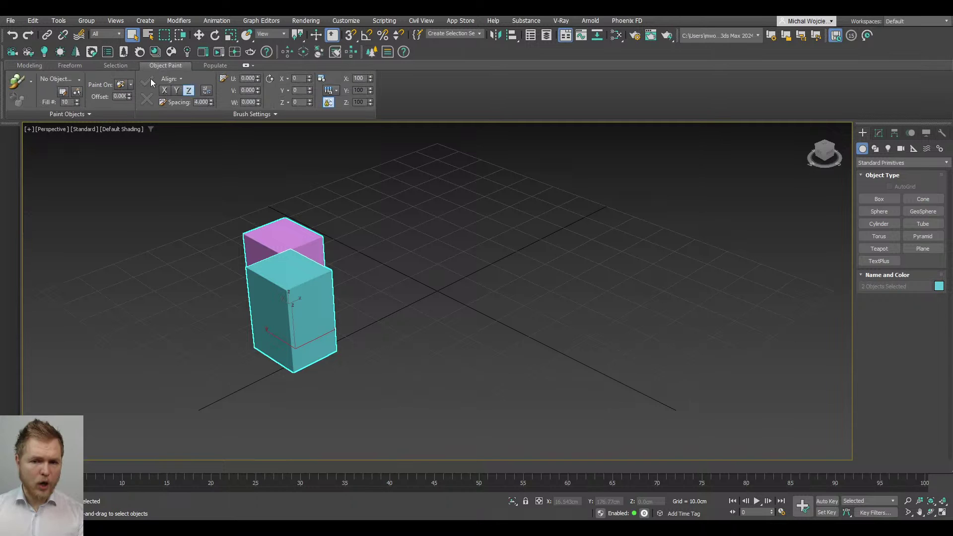
click(21, 85)
scroll(355, 217, down, 6)
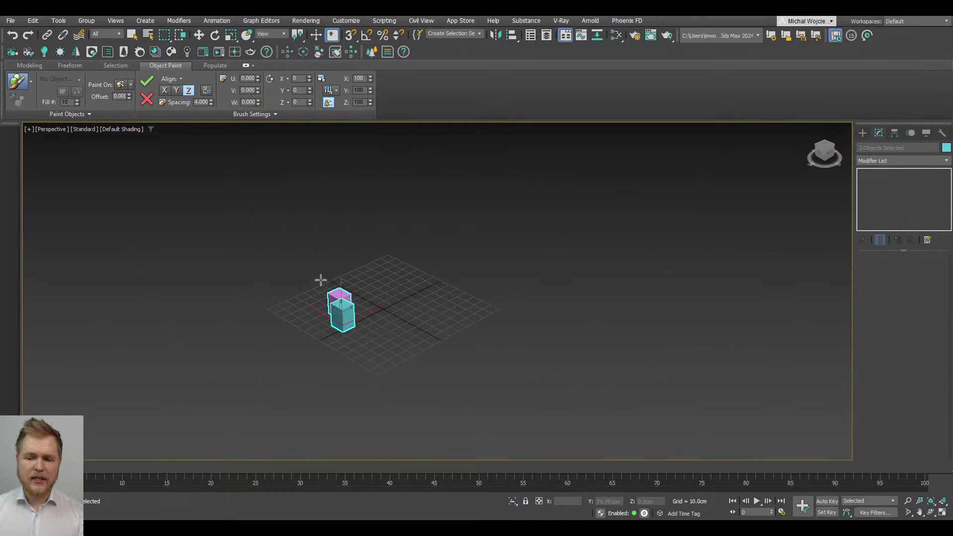
mouse_move(320, 280)
mouse_down()
mouse_move(430, 230)
mouse_move(604, 353)
mouse_up()
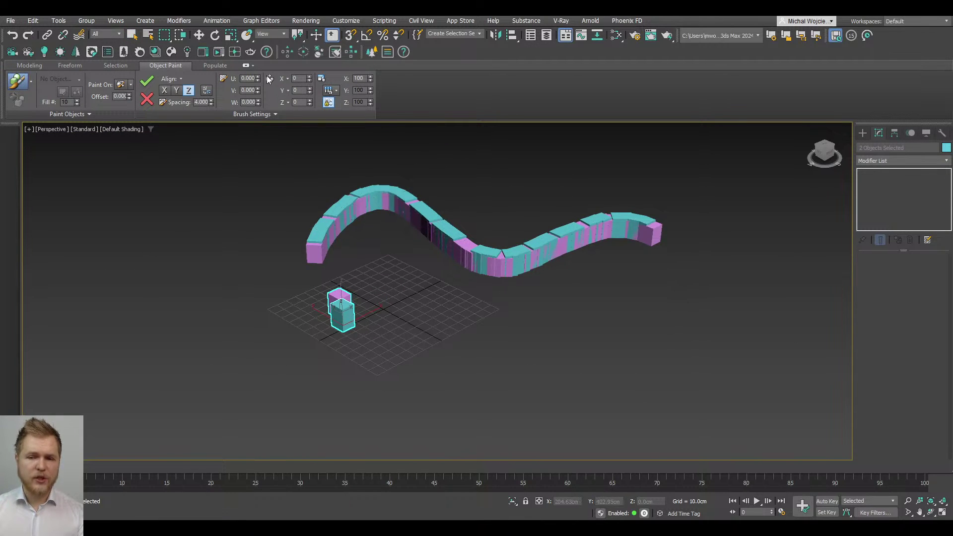
Step: Set the paint brush's U scatter to 35.5 and its scale mode to Random, with all axes ranging from 20 to 200
mouse_move(258, 78)
mouse_down()
mouse_move(257, 70)
mouse_move(257, 79)
mouse_up()
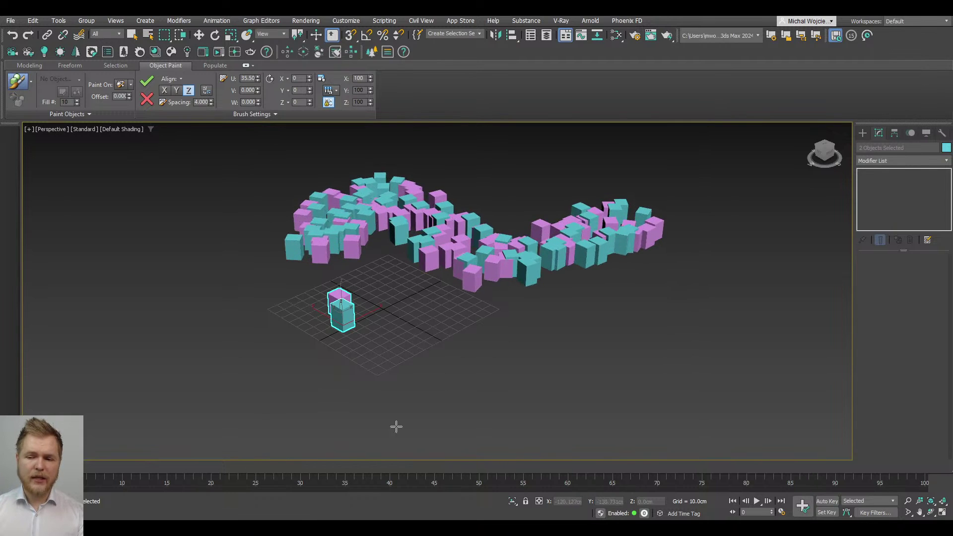
mouse_move(396, 426)
alt+middle_down()
mouse_move(293, 356)
mouse_move(283, 338)
alt+middle_up()
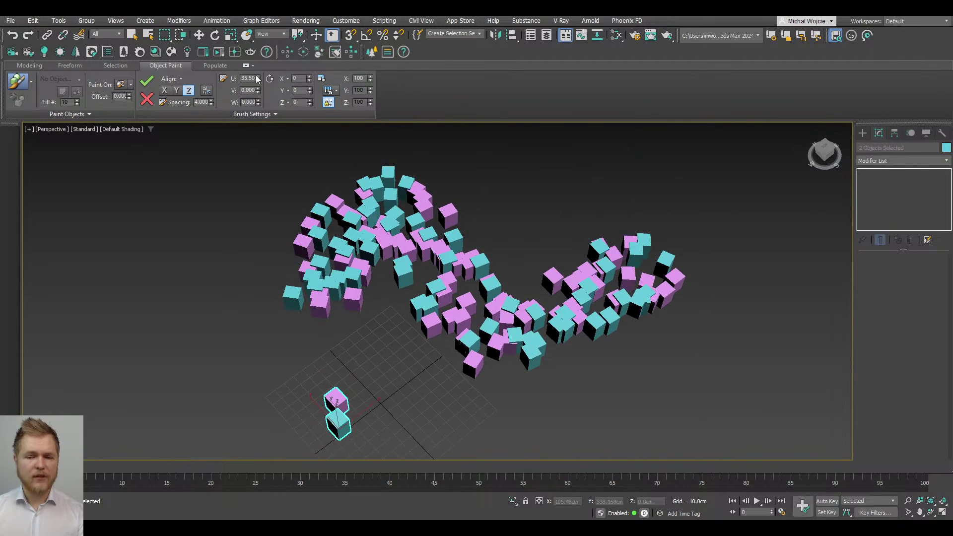
click(329, 103)
mouse_move(370, 78)
mouse_down()
mouse_move(370, 69)
mouse_move(362, 110)
mouse_move(370, 72)
mouse_up()
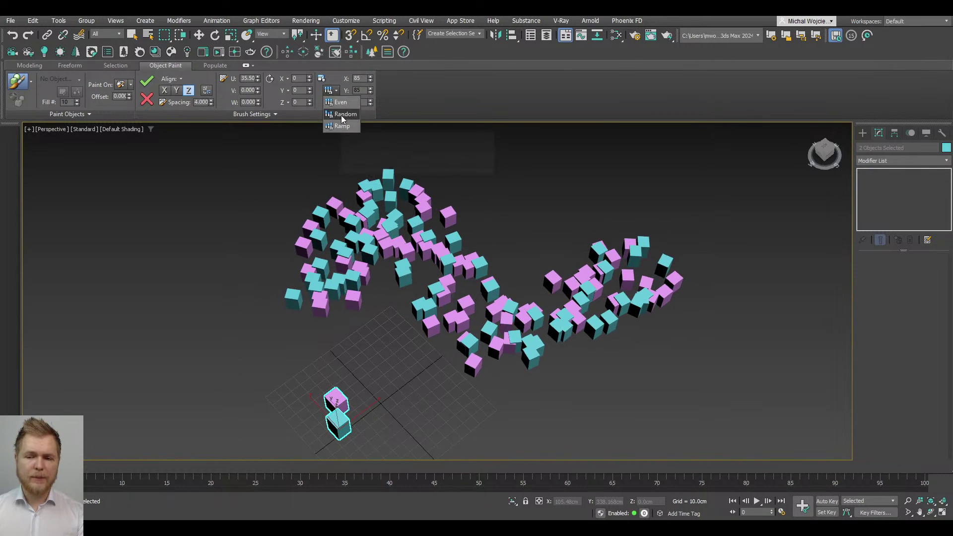
click(342, 114)
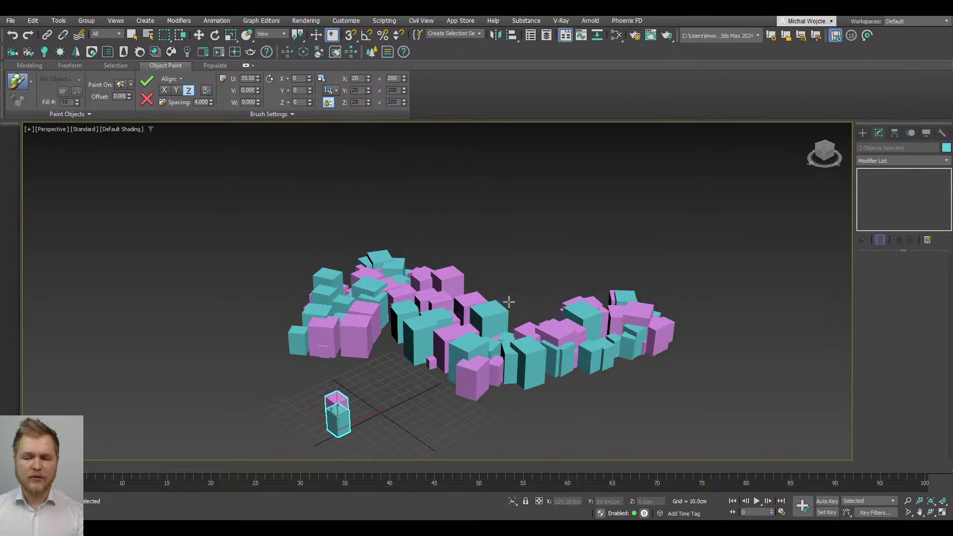
Step: Paint a wide U-shaped curve and two short vertical strokes above it with the scattered boxes, and finish painting
middle_drag(245, 249, 319, 295)
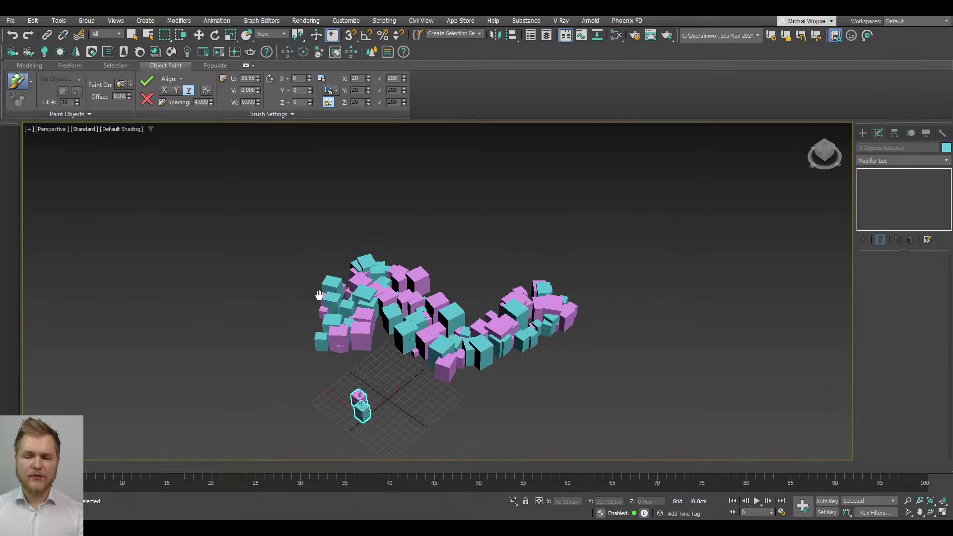
middle_drag(226, 260, 311, 315)
scroll(311, 315, down, 3)
drag(179, 217, 391, 238)
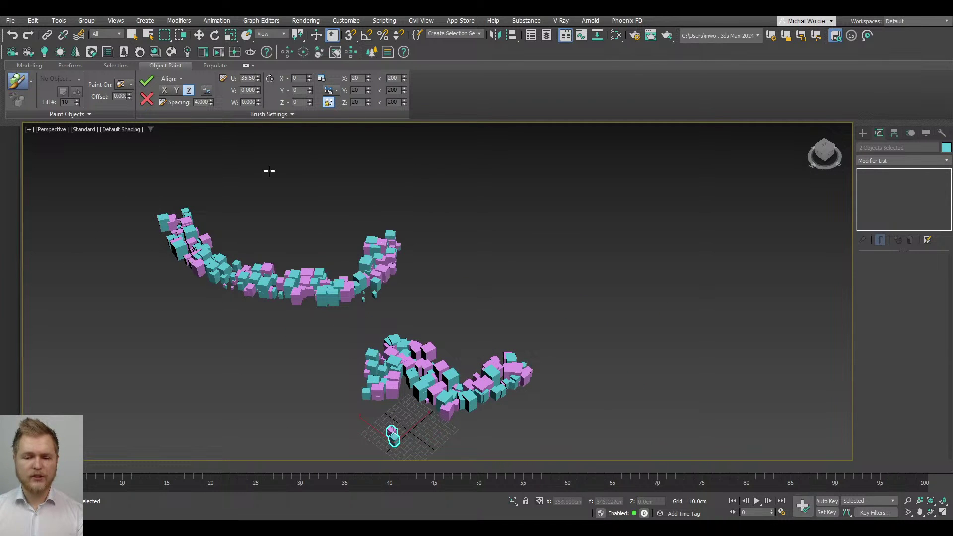
drag(269, 171, 256, 218)
drag(334, 143, 323, 254)
right_click(427, 258)
Step: Select all objects in the test scene and delete them
scroll(443, 342, down, 2)
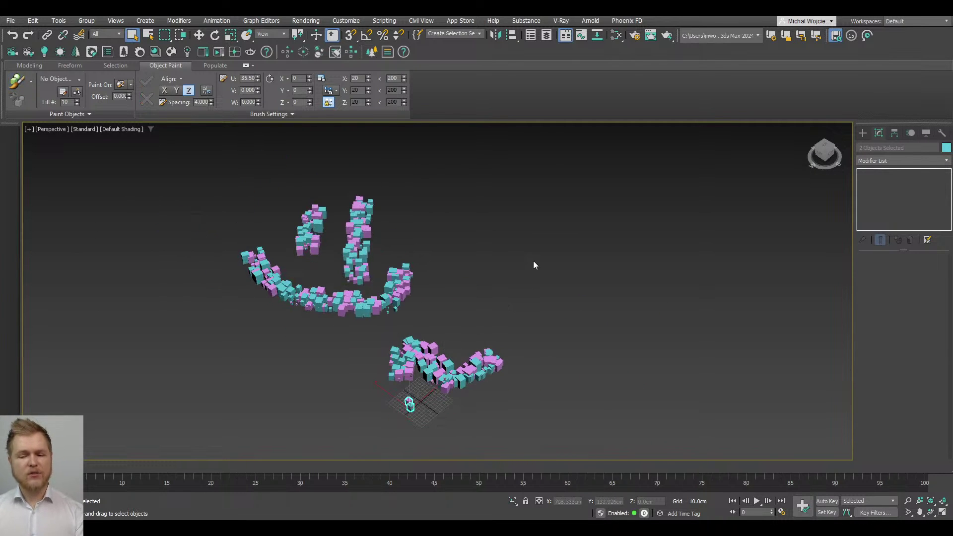
key(ctrl+a)
key(Delete)
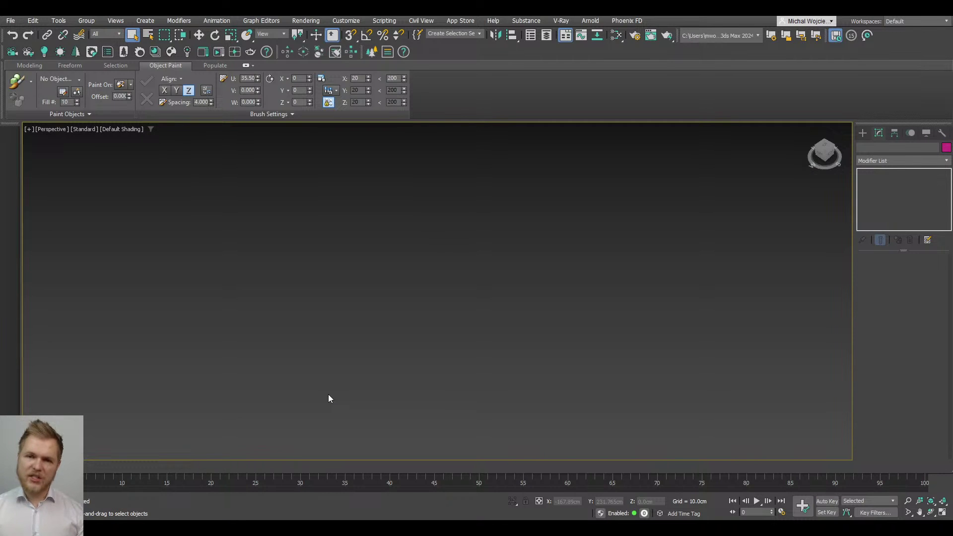
Step: Show the grid in the empty perspective view and collapse the ribbon to its panel titles
key(g)
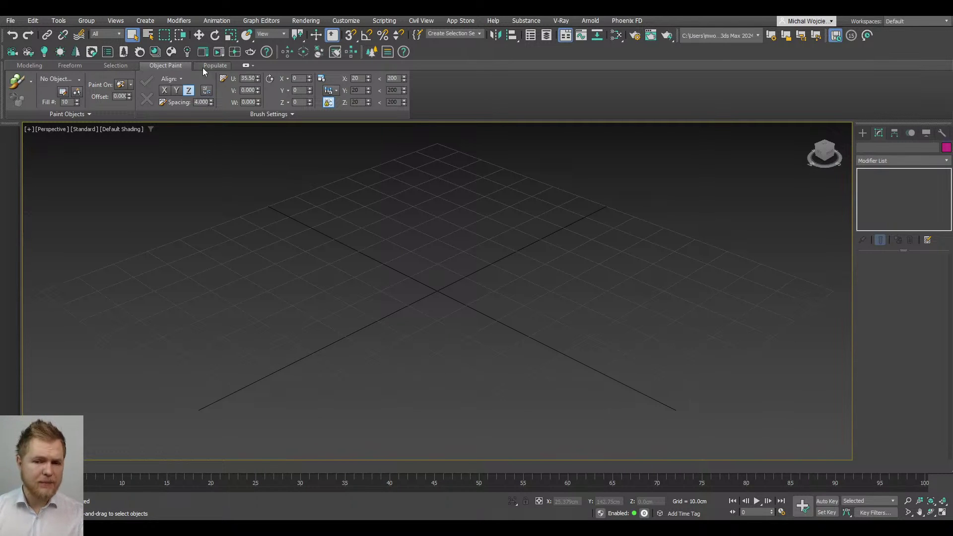
click(246, 66)
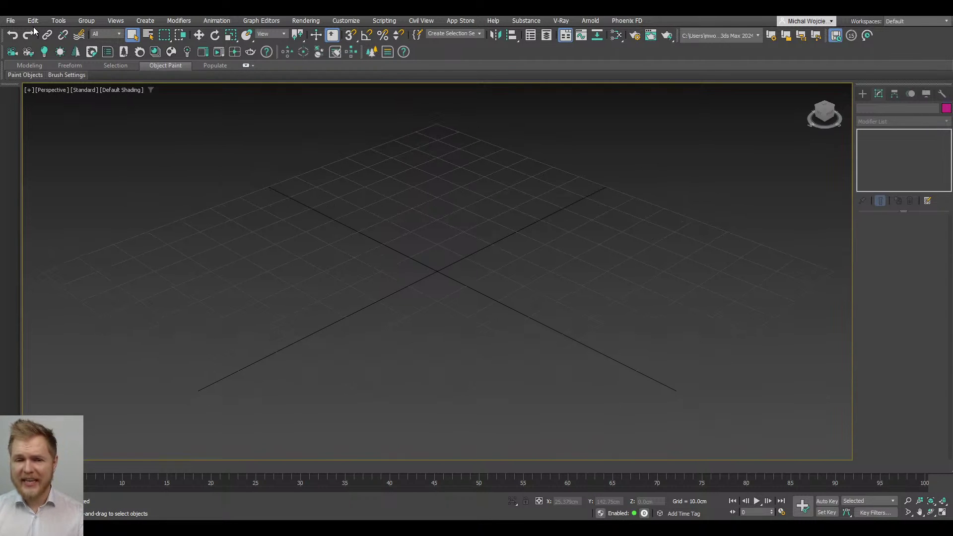
Step: Open AutoBackup03.max from the autoback folder, discarding the changes to the test scene
click(10, 20)
mouse_move(40, 73)
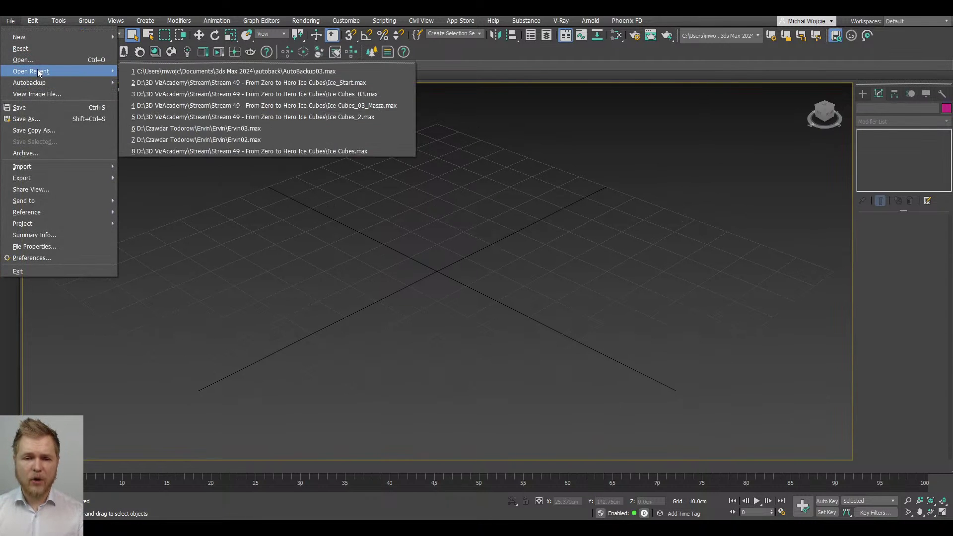
click(23, 60)
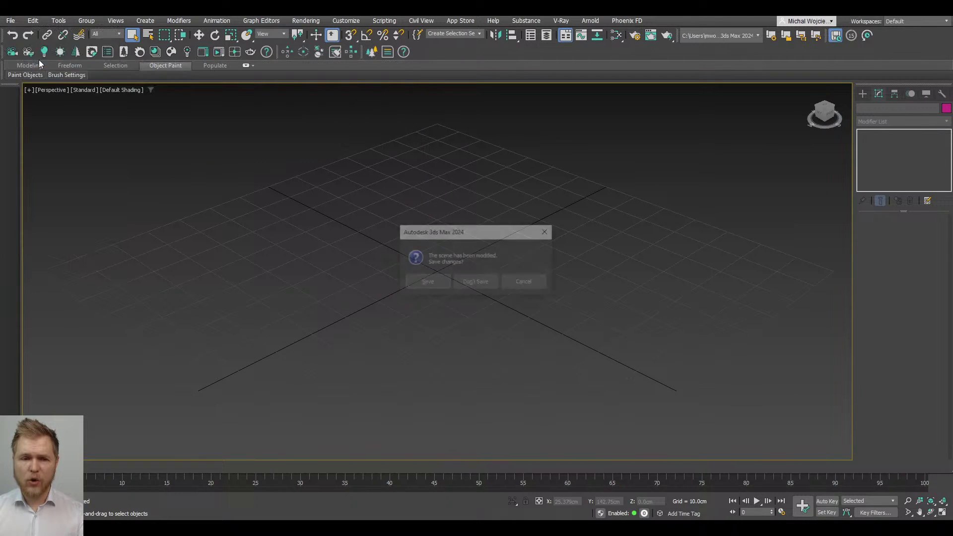
click(470, 280)
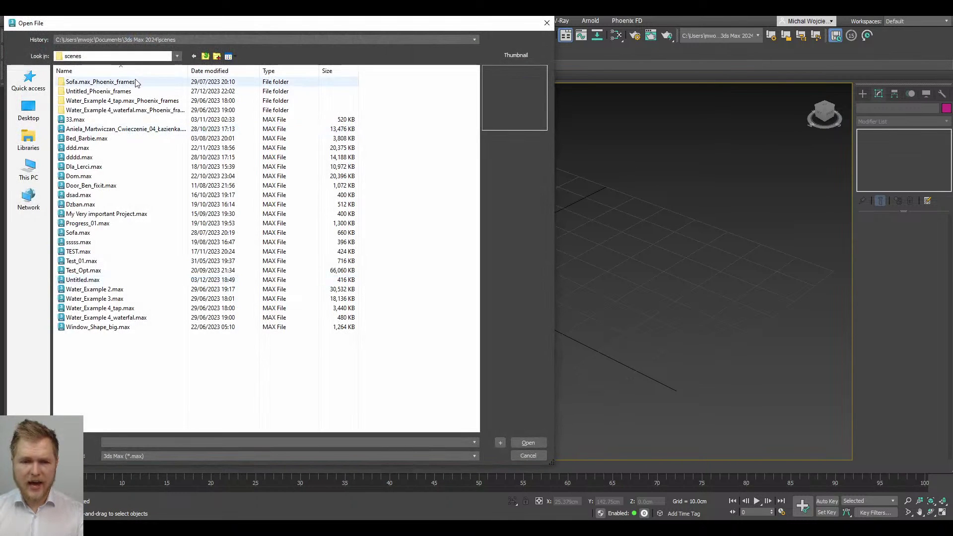
click(223, 40)
click(225, 102)
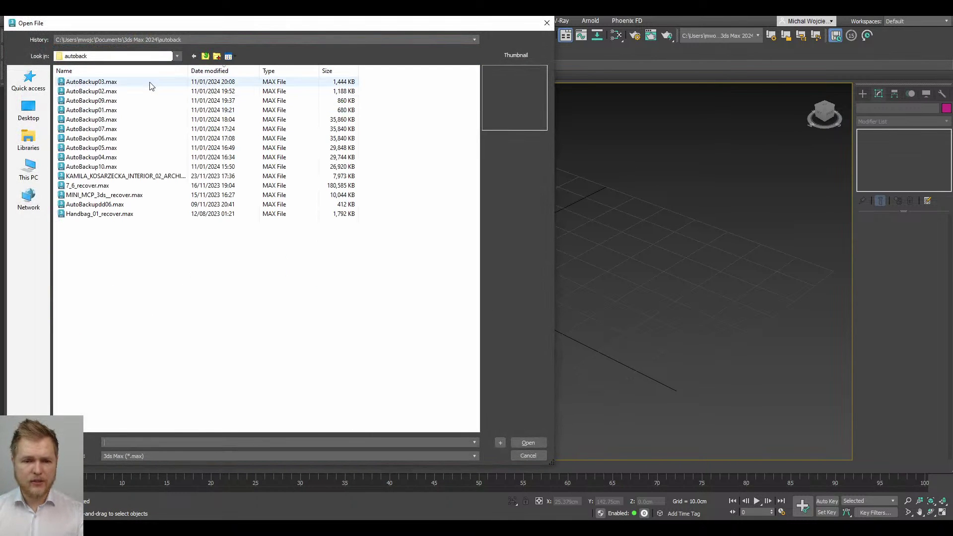
click(215, 83)
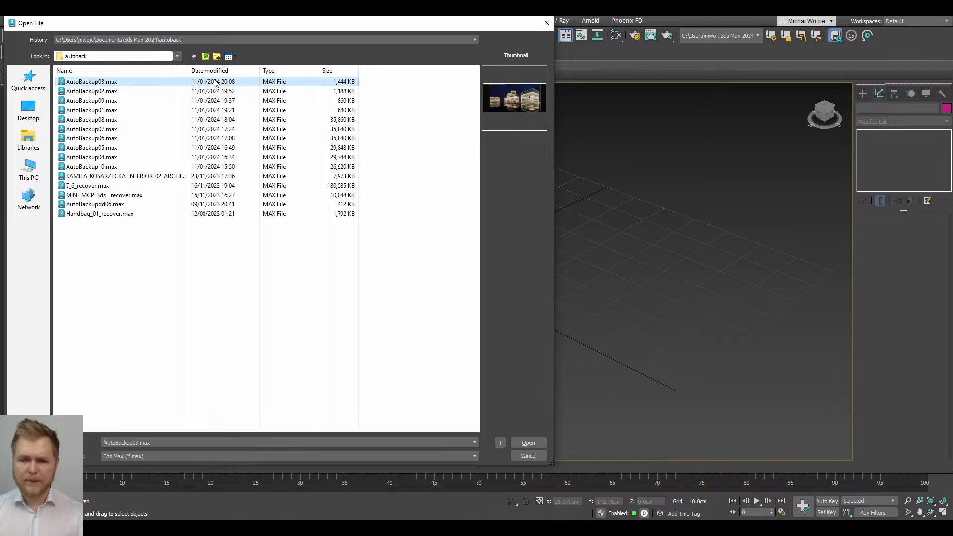
click(521, 443)
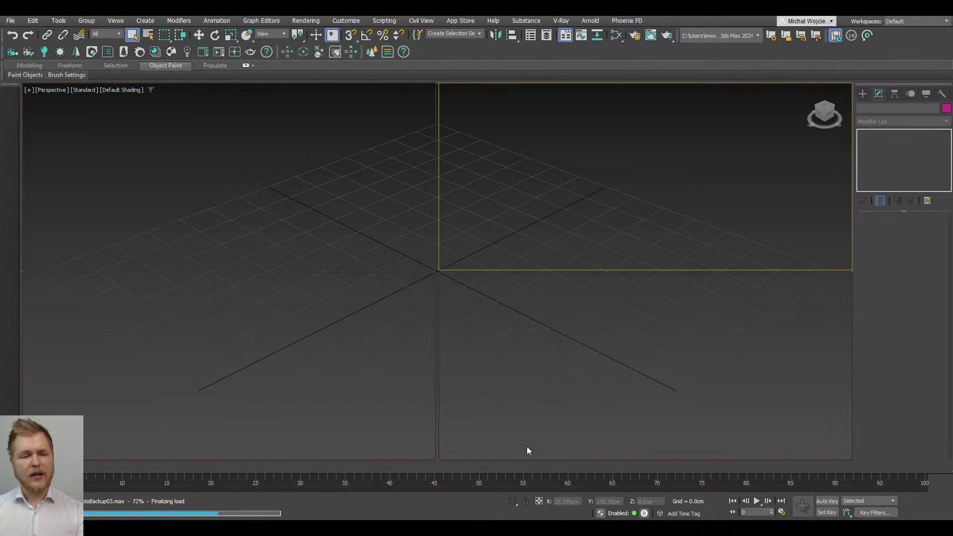
click(519, 278)
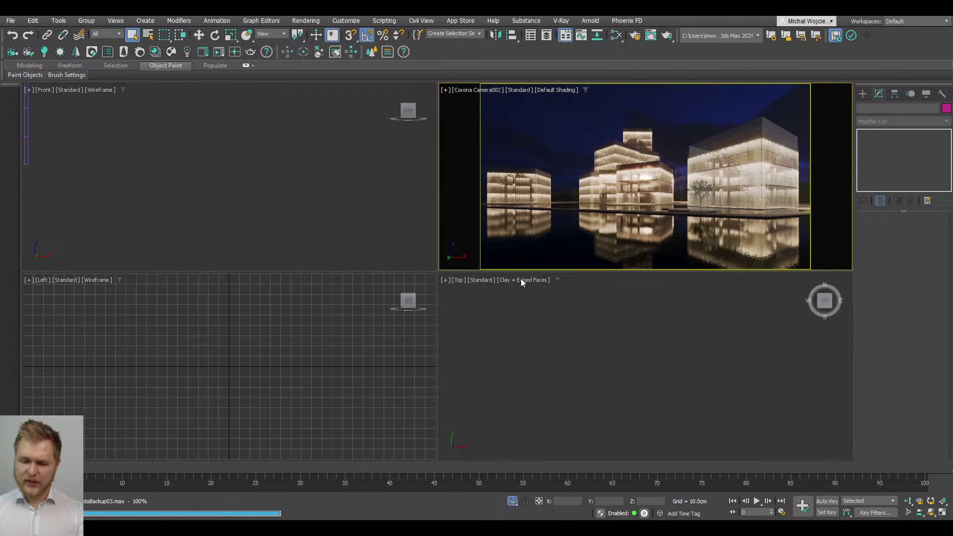
Step: Unhide all objects and save the scene as Ice_Start_02.max in the Stream 49 - From Zero to Hero Ice Cubes folder
right_click(566, 149)
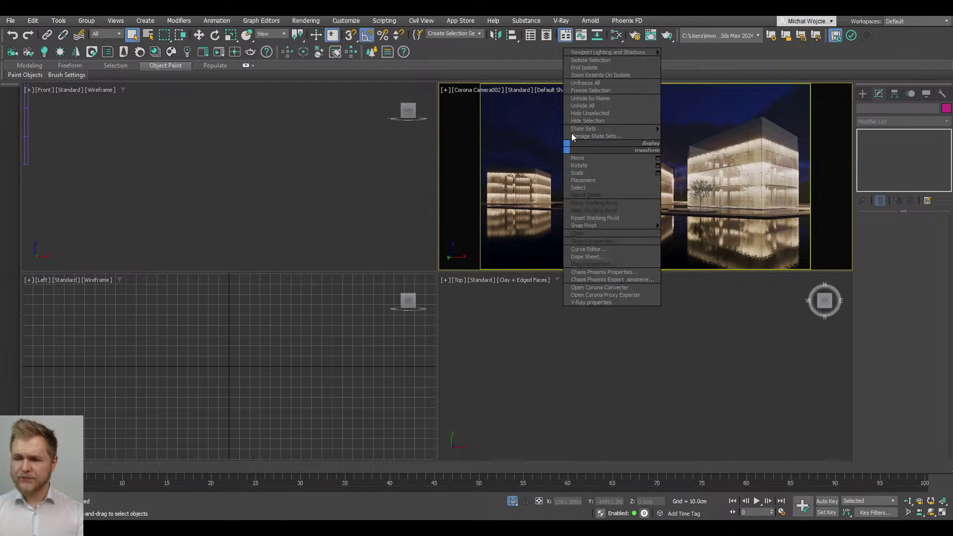
click(584, 106)
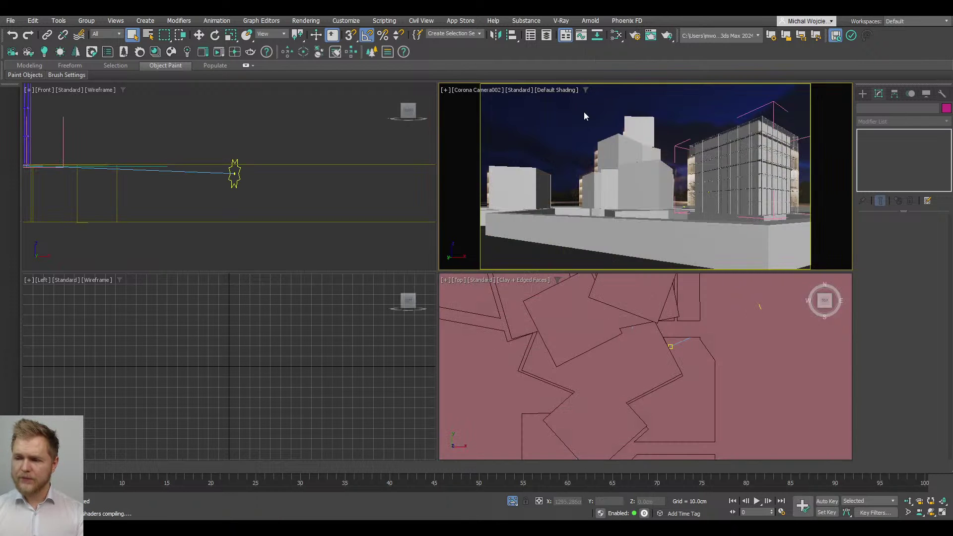
click(10, 21)
click(49, 118)
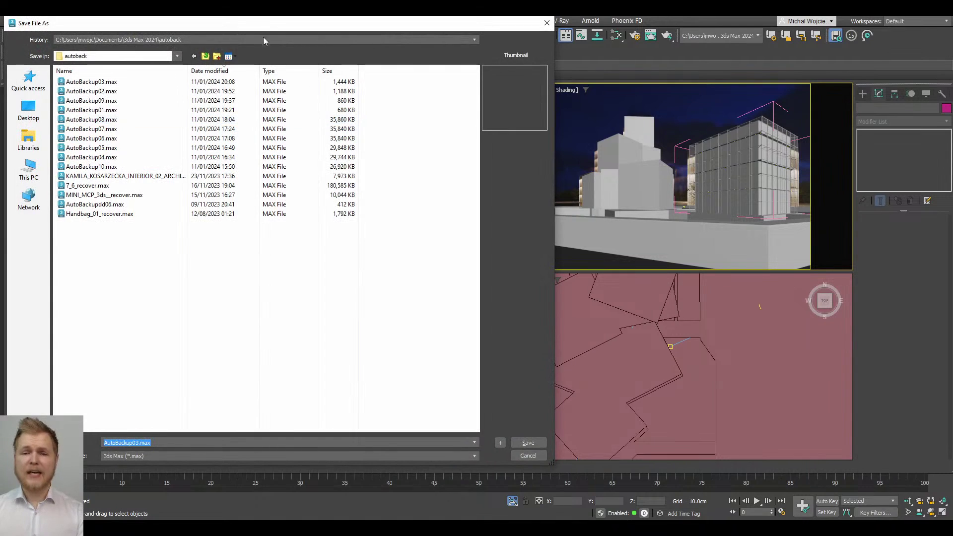
click(263, 39)
click(278, 62)
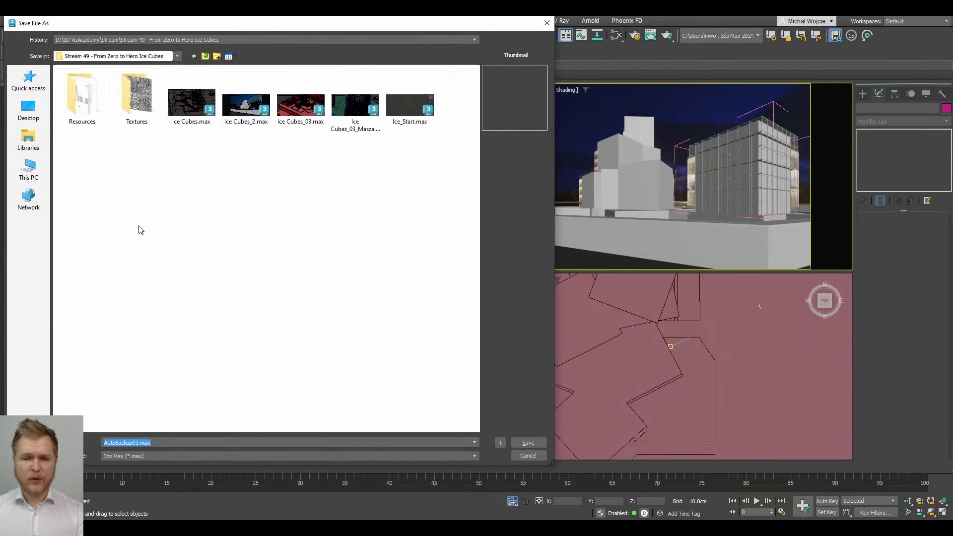
click(409, 105)
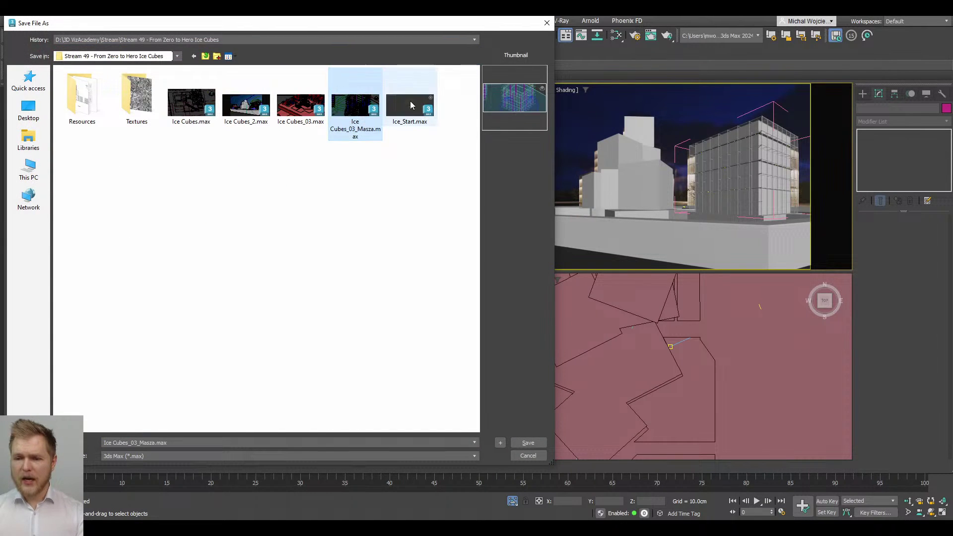
double_click(134, 442)
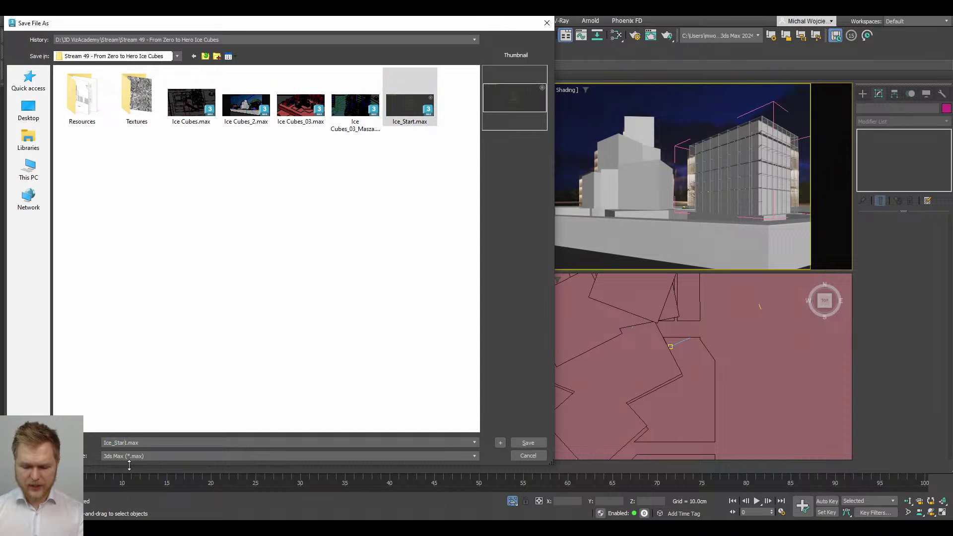
text(_09)
key(BackSpace)
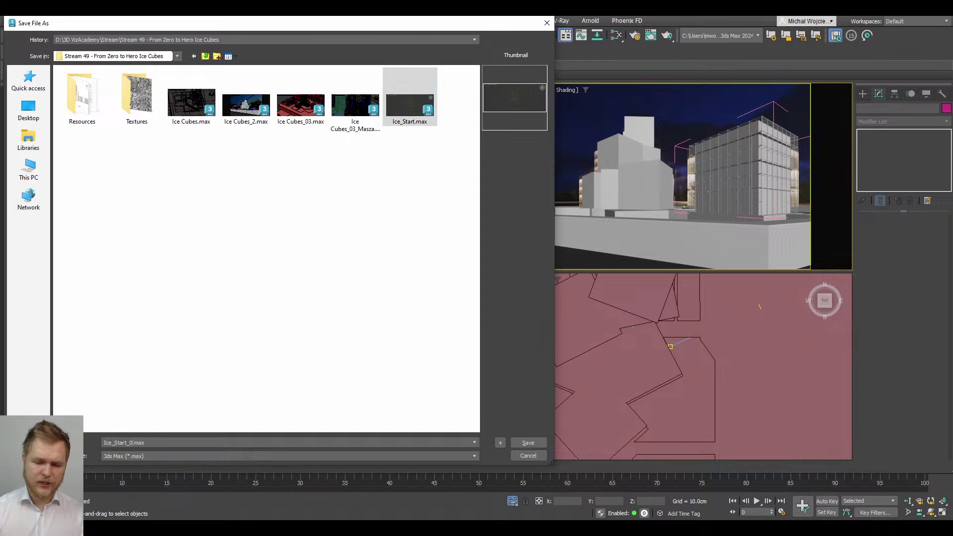
text(2)
key(Return)
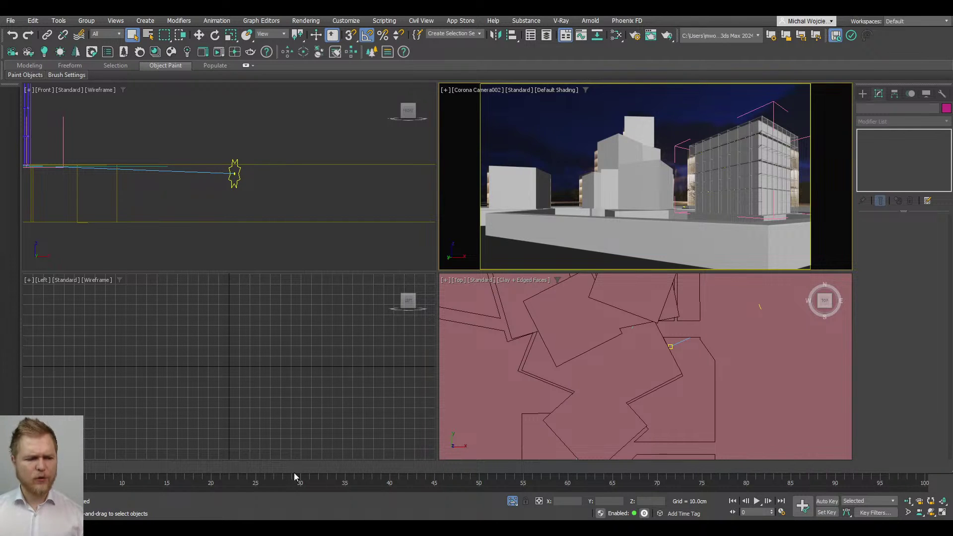
Step: Switch to File Explorer and browse to the 3ds Max 2024 folder under Program Files\Autodesk on Local Disk (C:)
key(super+e)
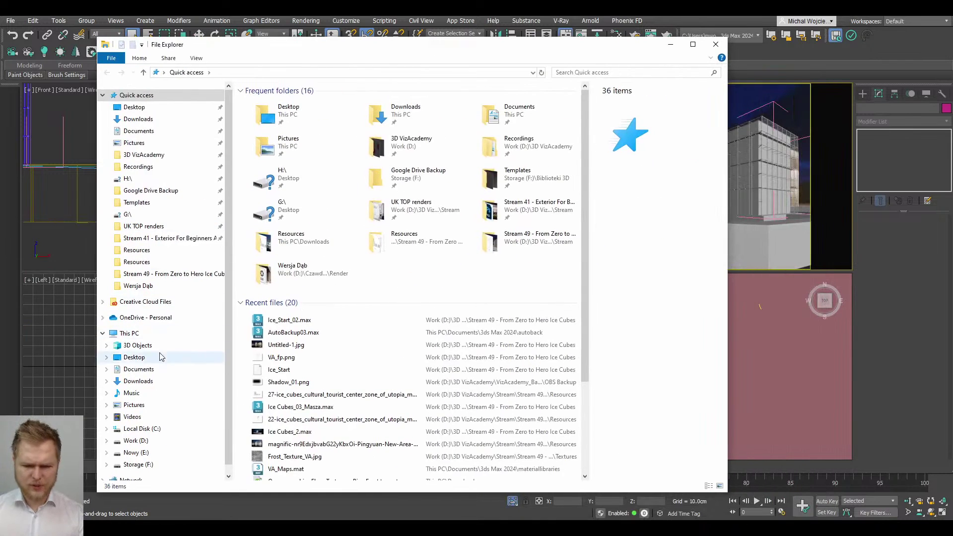
click(161, 337)
double_click(417, 233)
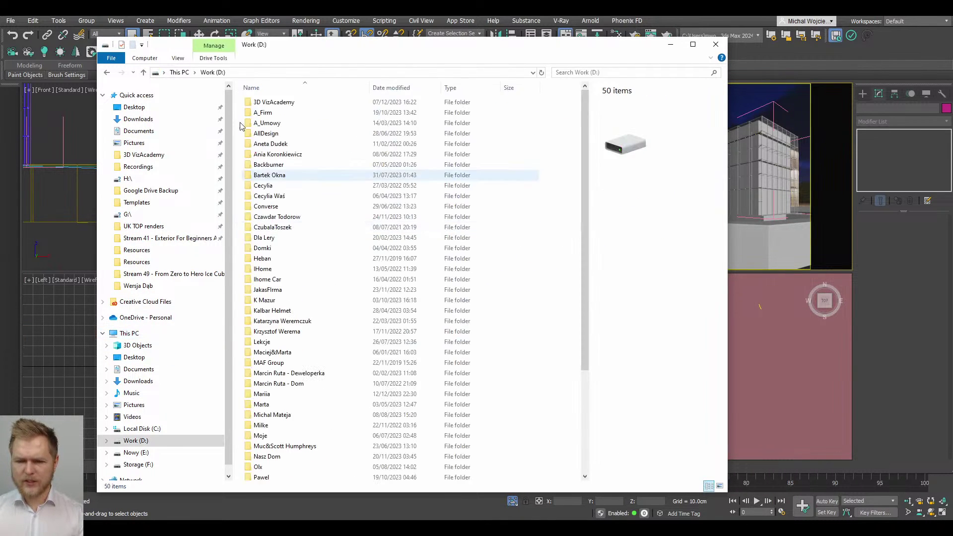
key(alt+Left)
double_click(308, 237)
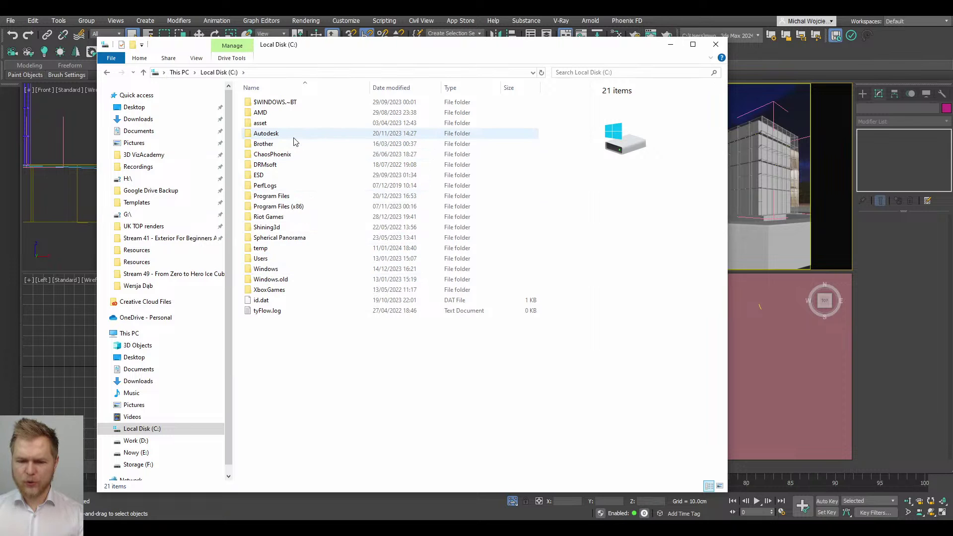
double_click(276, 197)
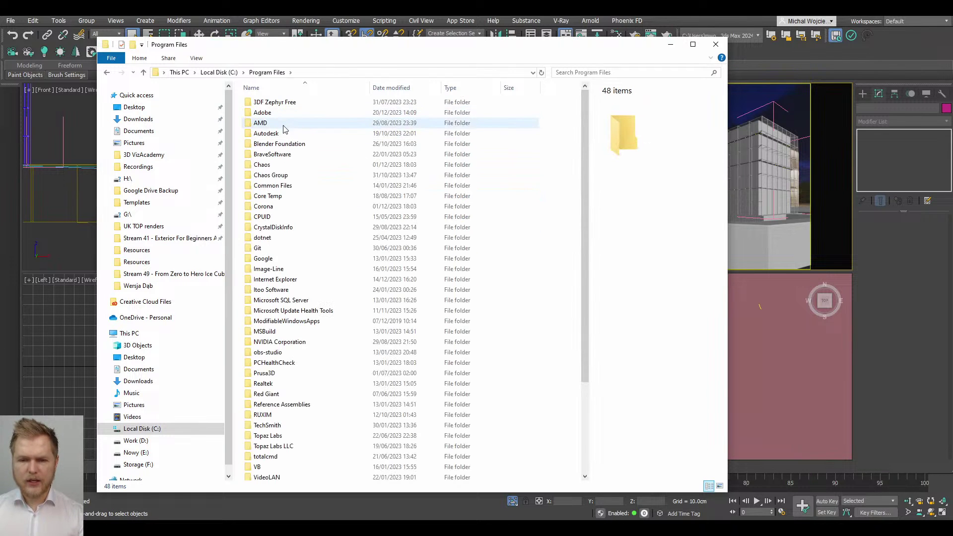
double_click(284, 132)
double_click(292, 104)
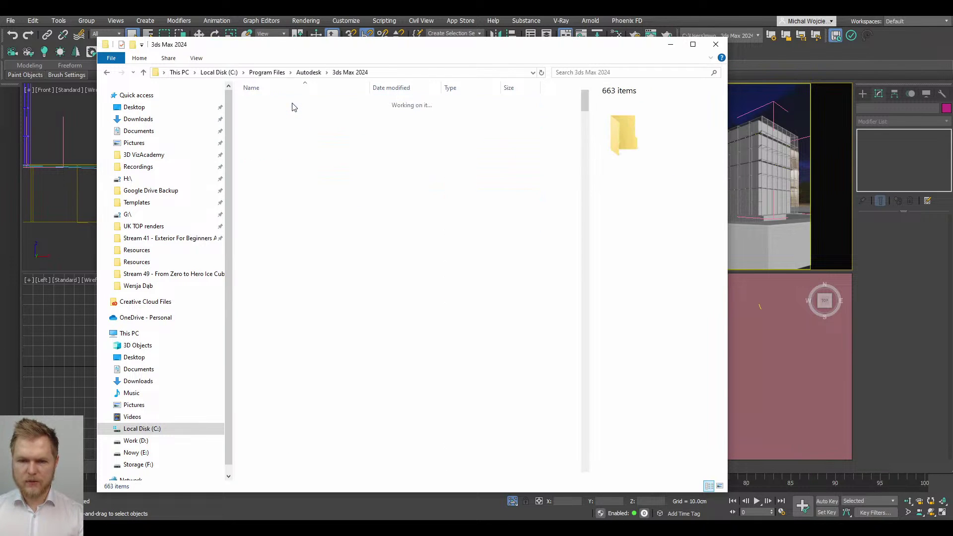
Step: Look up the FloorGenerator_Free_max2024_64bit.dlm file in the Plugins folder and close File Explorer
click(301, 238)
key(p)
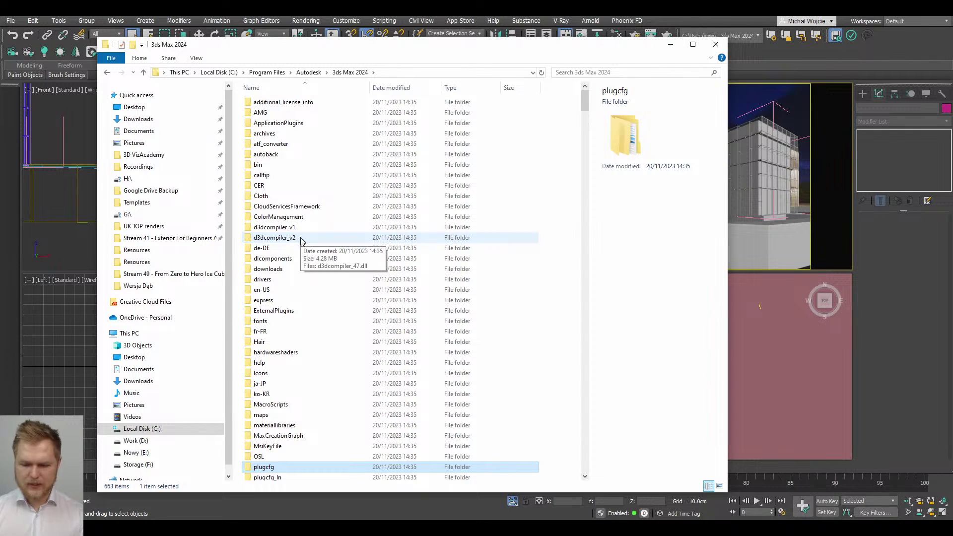
key(p)
key(p)
key(Return)
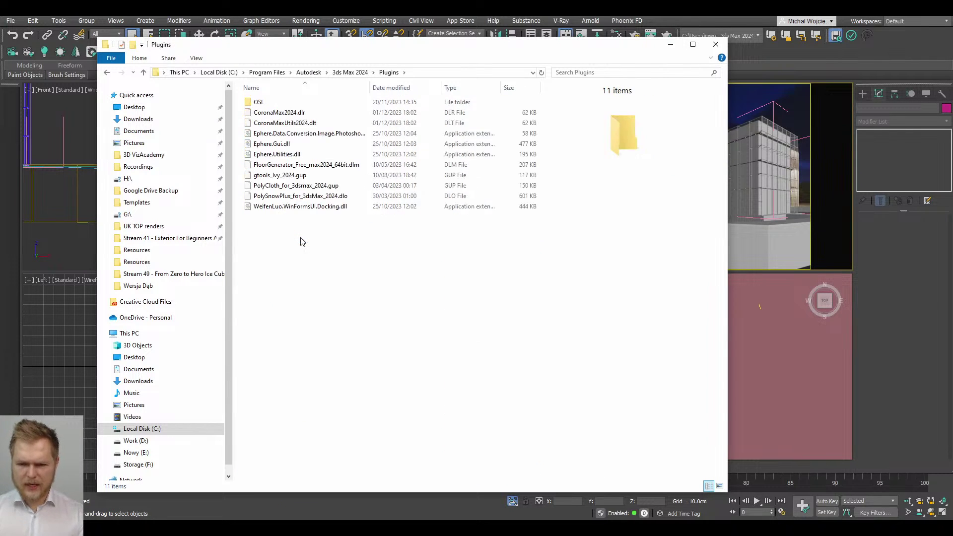
click(296, 167)
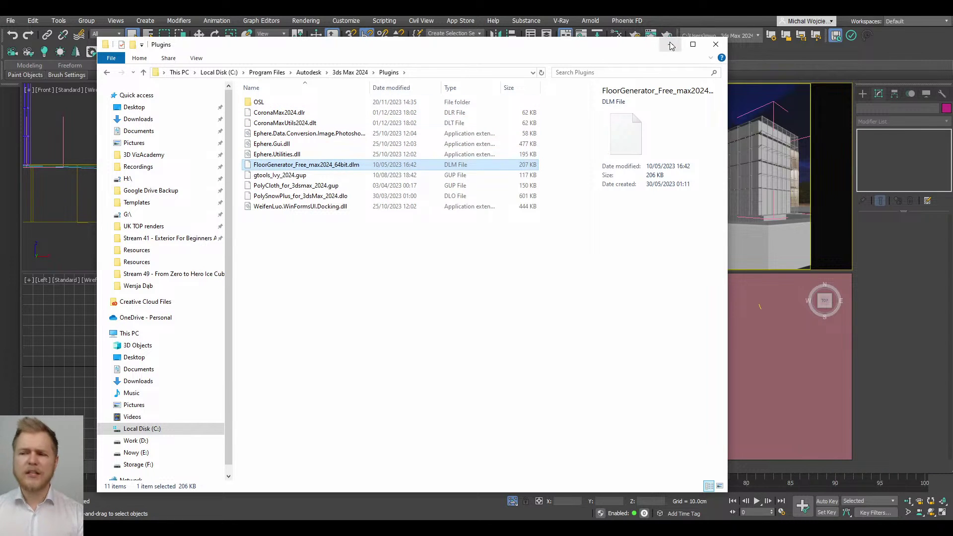
click(716, 45)
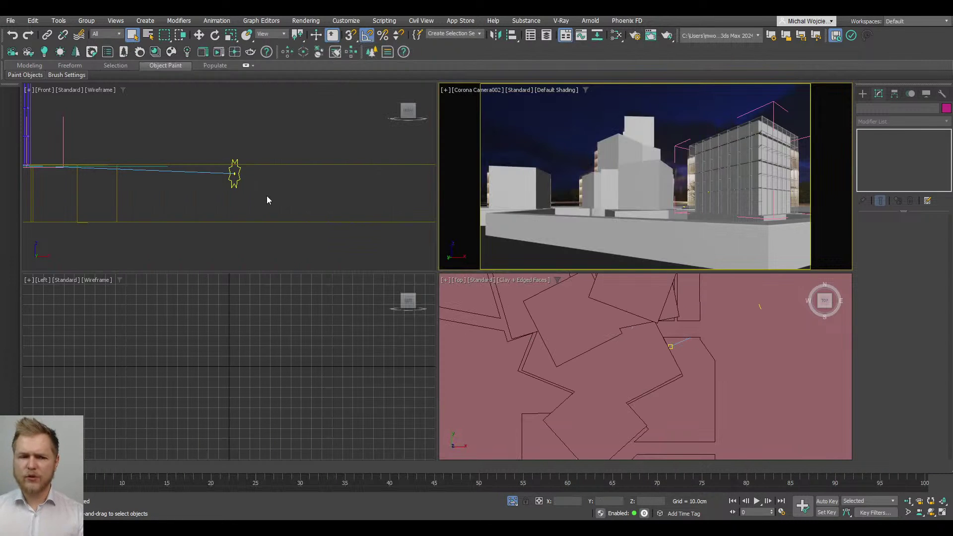
Step: Fit the front view to the scene, maximize the Corona camera view and enable its 2D Pan Zoom mode
click(270, 200)
key(z)
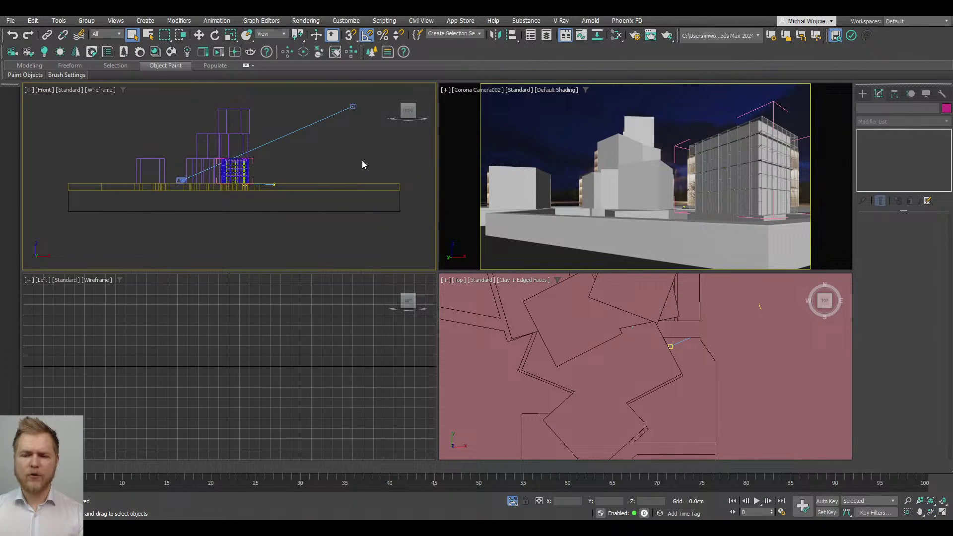
scroll(362, 165, up, 4)
click(707, 116)
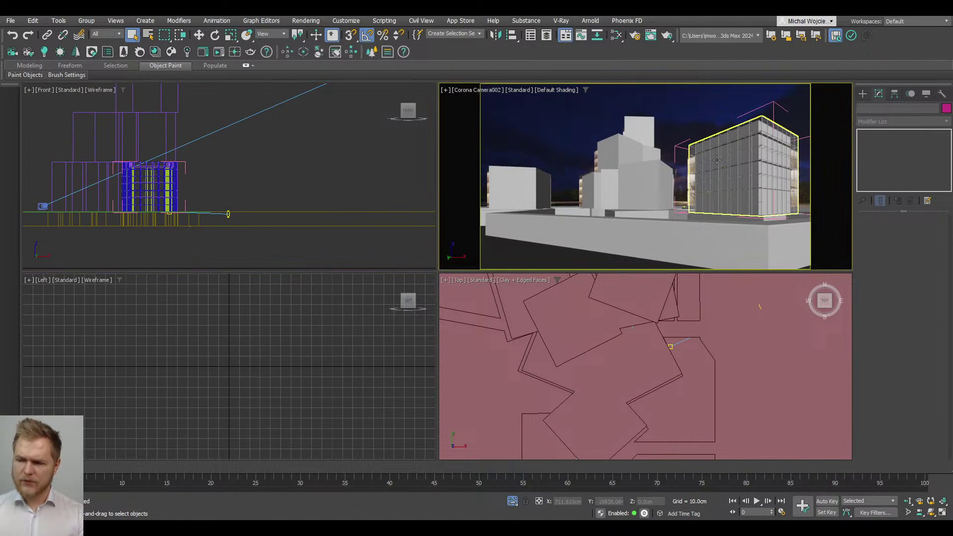
click(770, 157)
key(alt+w)
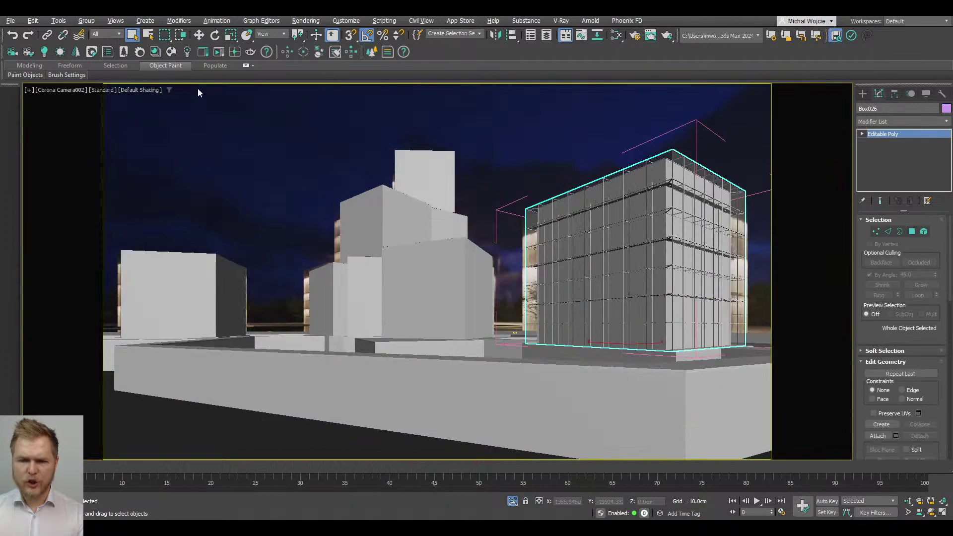
click(28, 89)
click(85, 229)
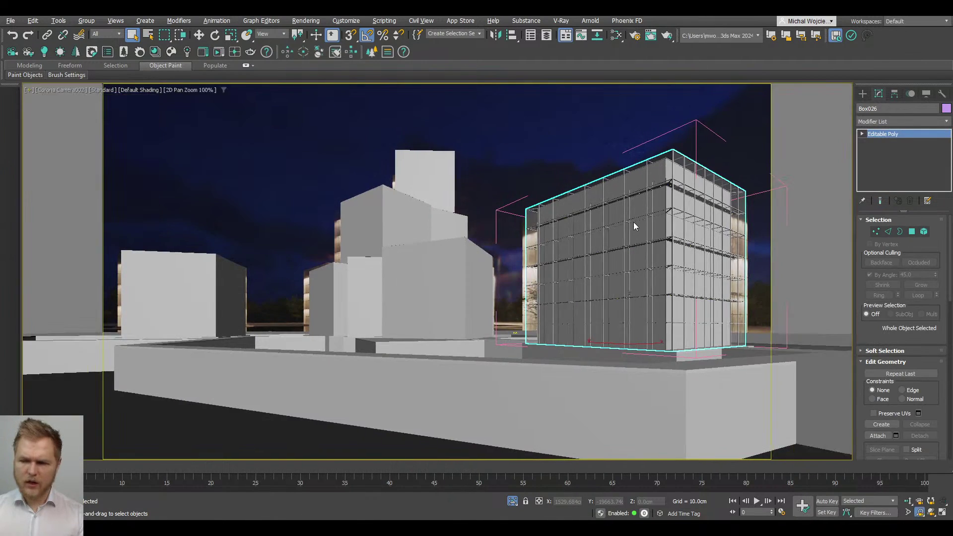
Step: Select two box shells enclosing the nearest gridded building in the camera view, using wireframe display to check them
scroll(628, 221, up, 5)
scroll(628, 221, up, 3)
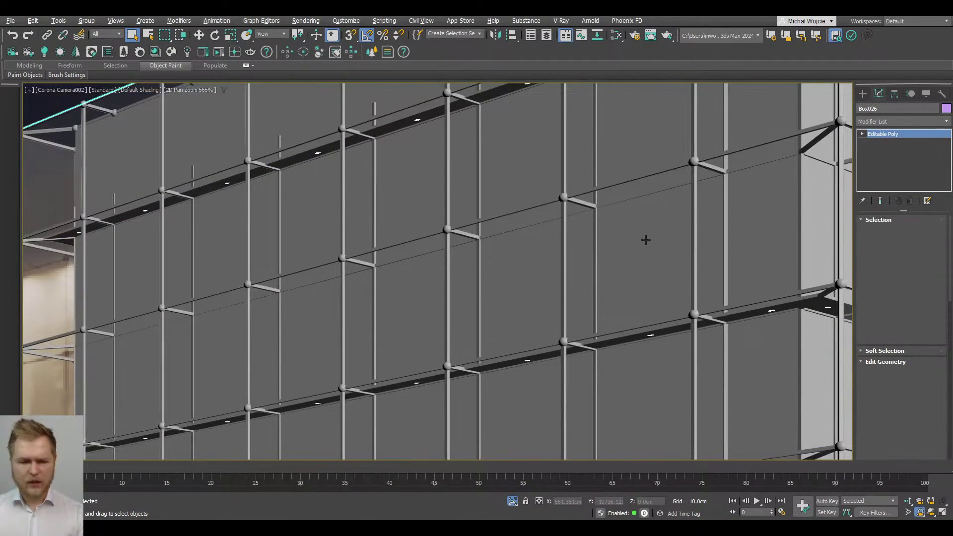
click(646, 240)
key(F3)
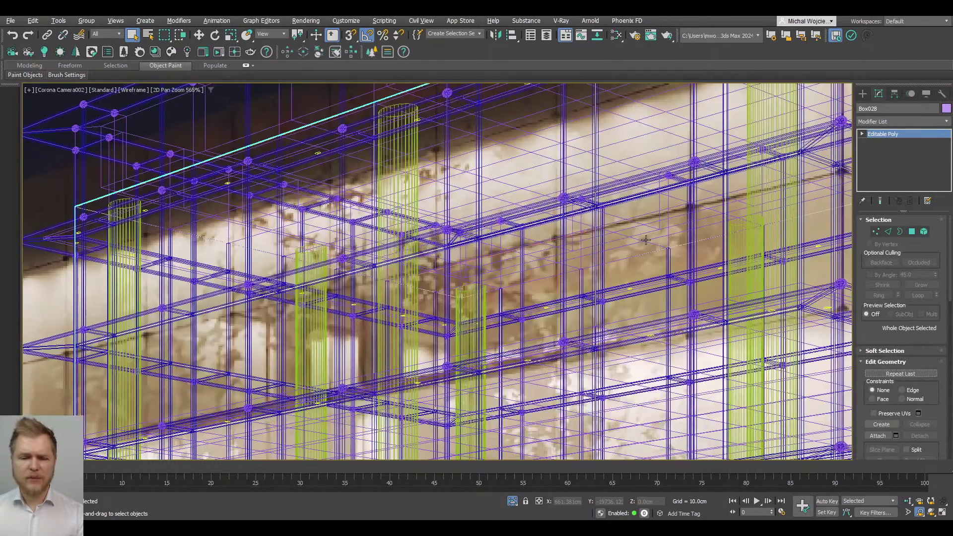
scroll(381, 202, down, 1)
key(F3)
ctrl+click(428, 209)
scroll(411, 210, down, 2)
middle_drag(410, 210, 369, 196)
key(F3)
scroll(369, 195, down, 2)
key(w)
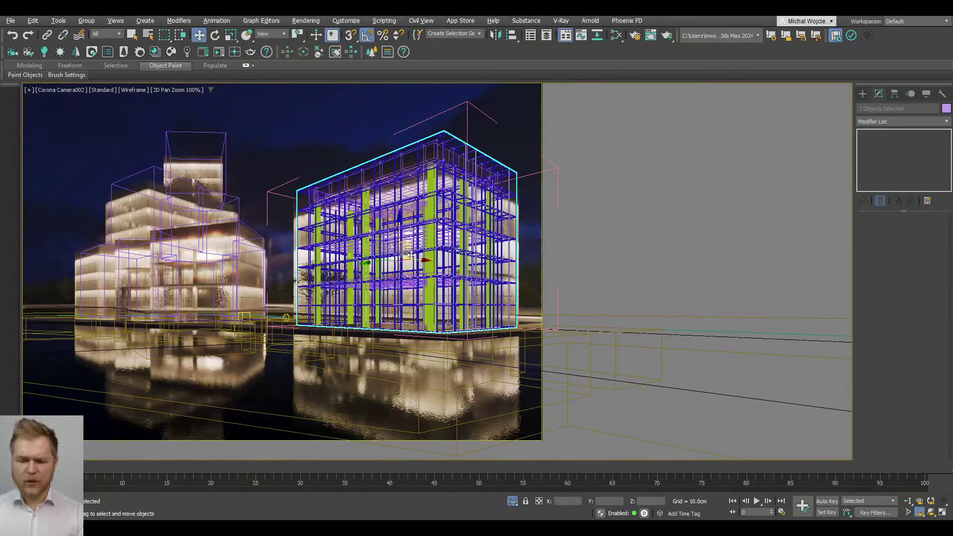
drag(401, 236, 419, 117)
right_click(419, 117)
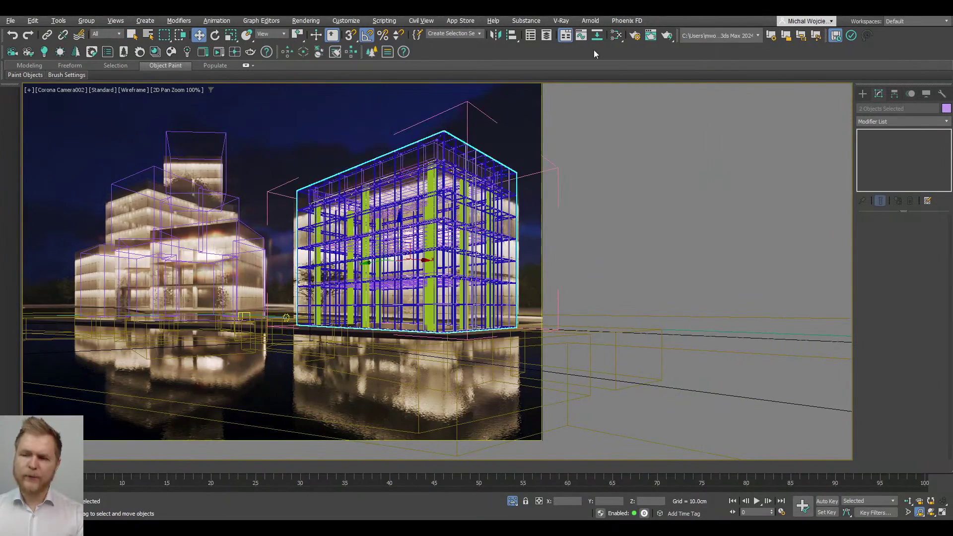
Step: Assign Material #98 to the selected box shells, enable its Thin shell (no inside) option and save the scene
click(617, 35)
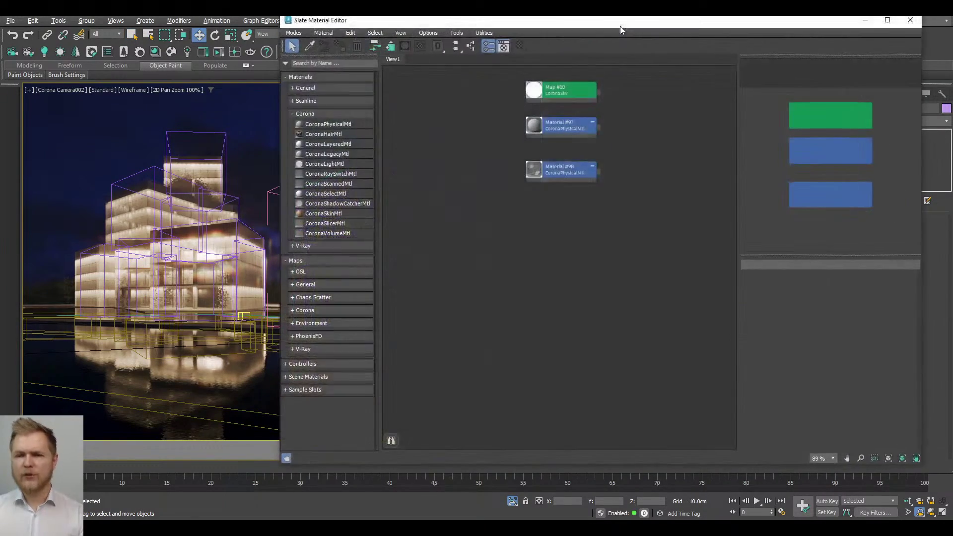
middle_drag(570, 127, 569, 170)
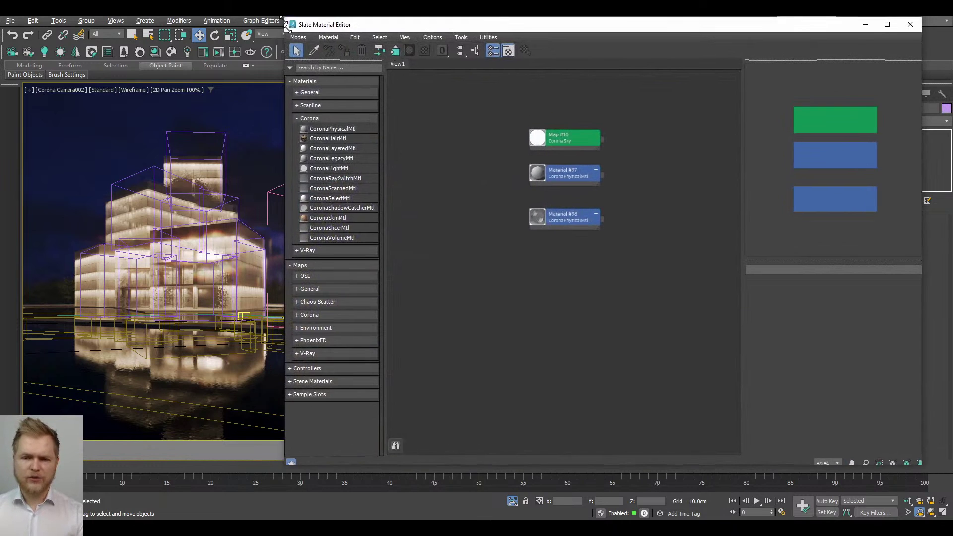
drag(293, 20, 218, 51)
click(481, 244)
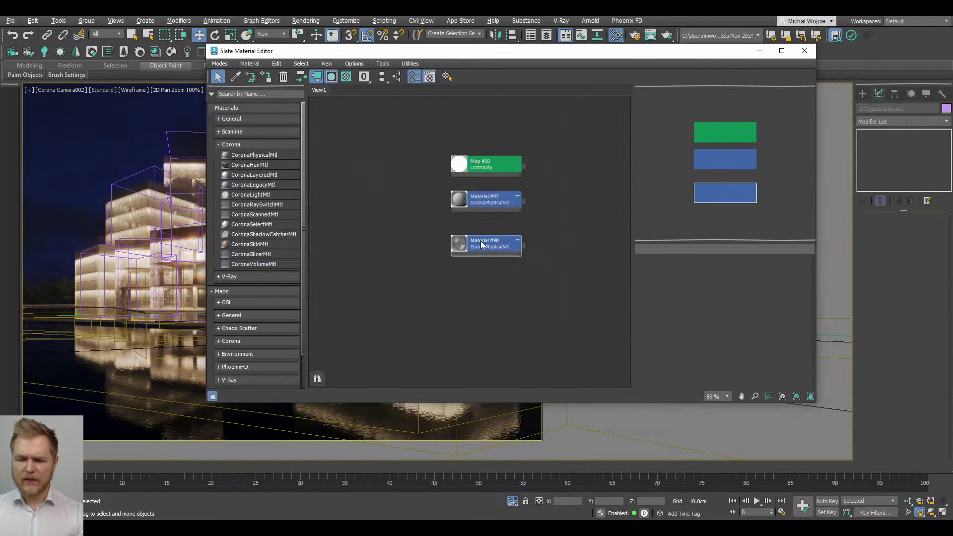
click(265, 77)
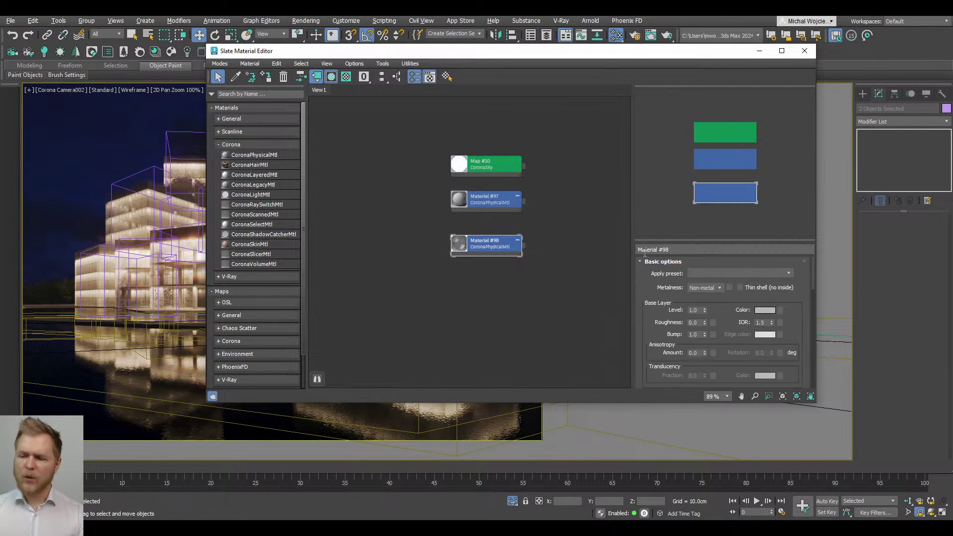
click(774, 287)
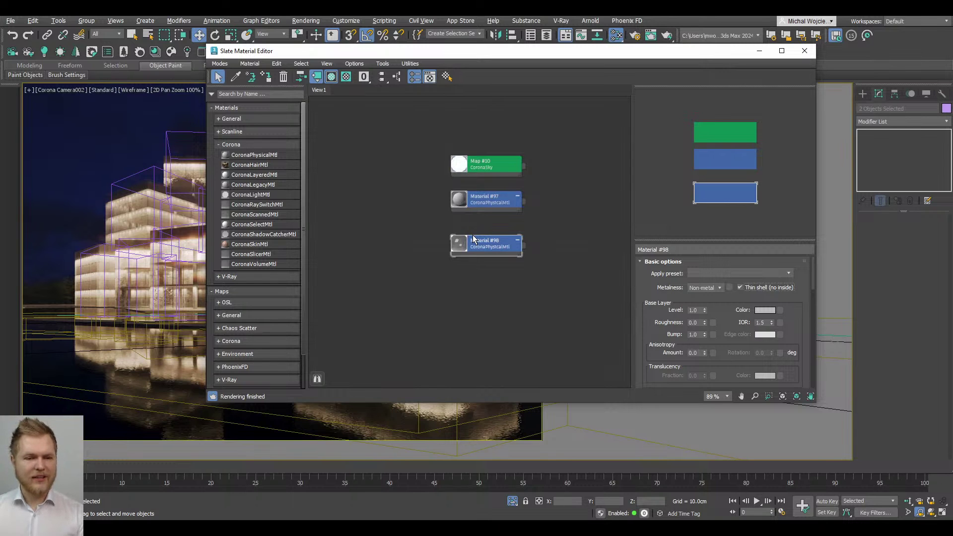
key(ctrl+s)
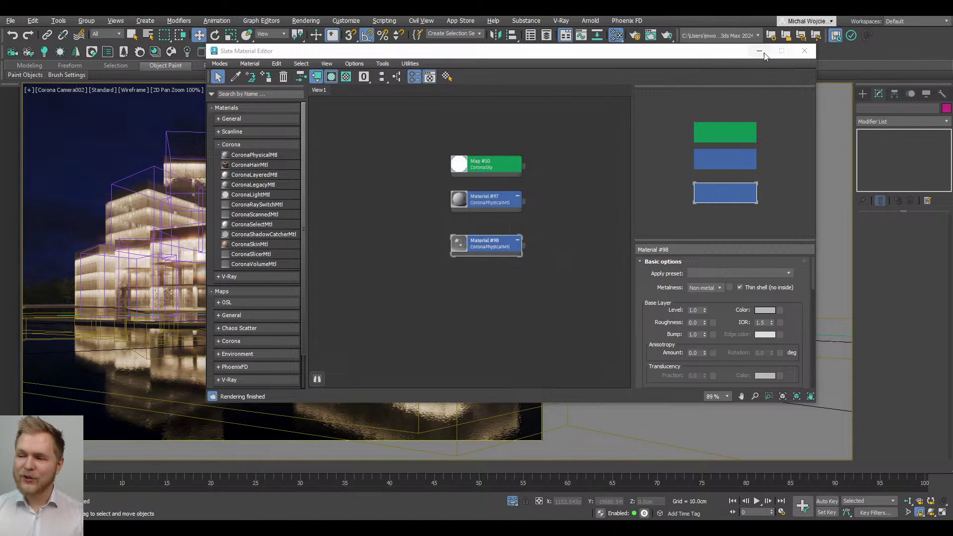
Step: Duplicate Material #97 below Material #98 in the node view and minimize the material editor
mouse_move(508, 205)
shift+mouse_down()
mouse_move(497, 309)
mouse_move(527, 295)
shift+mouse_up()
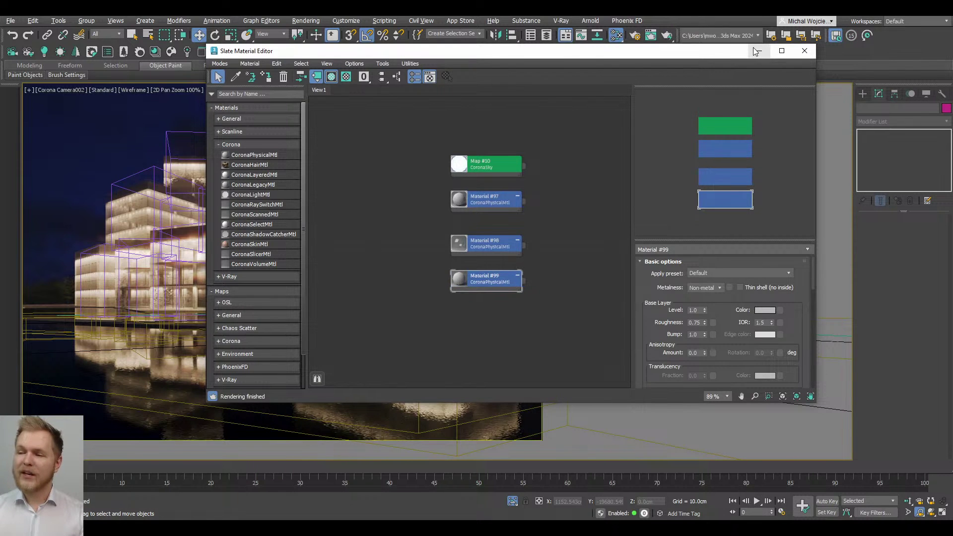
click(758, 50)
right_click(523, 220)
click(614, 198)
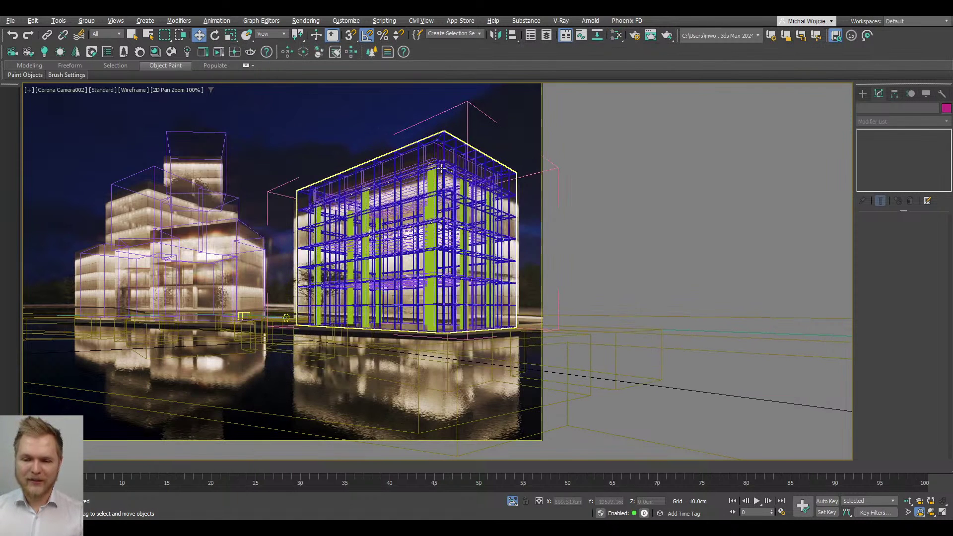
Step: Switch the camera view to shaded display and hide the two box shells enclosing the gridded building
key(F3)
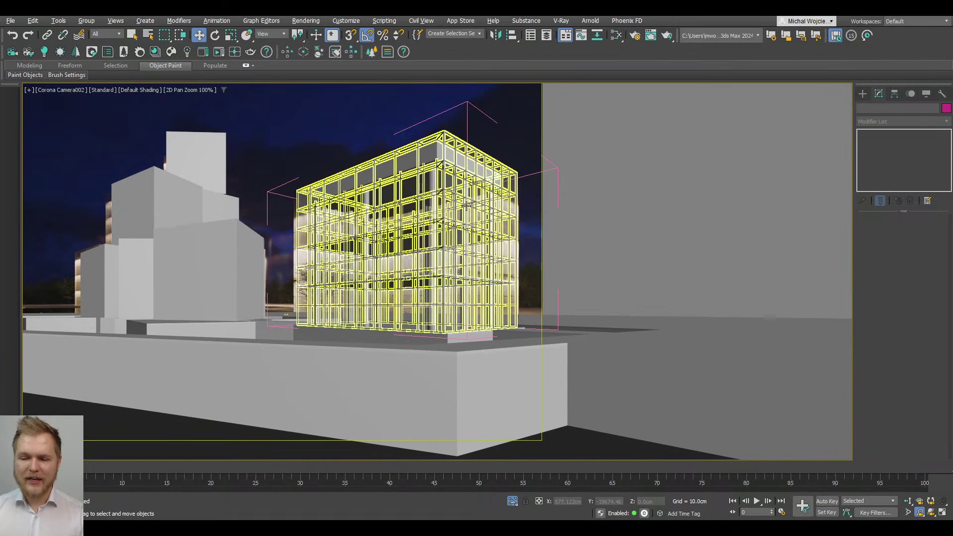
click(462, 212)
right_click(457, 208)
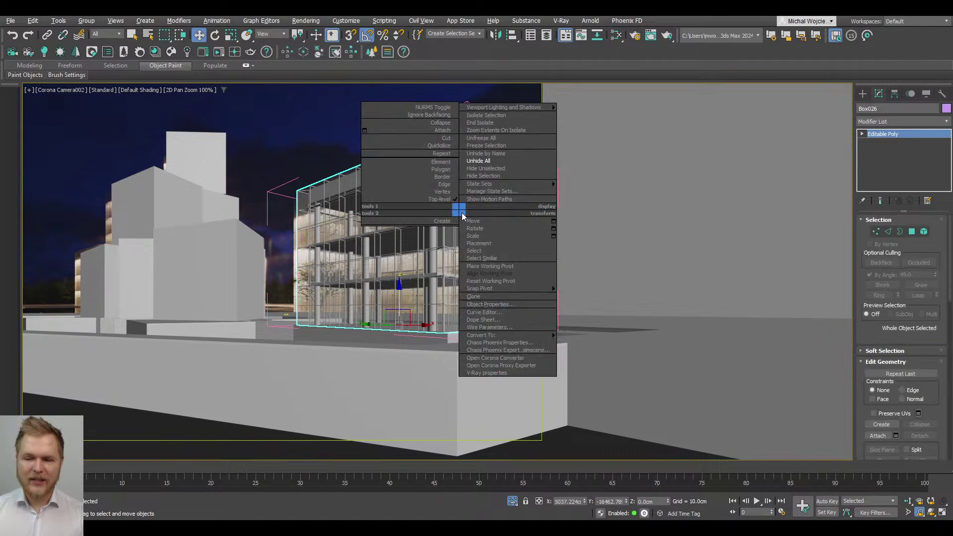
click(500, 171)
right_click(496, 183)
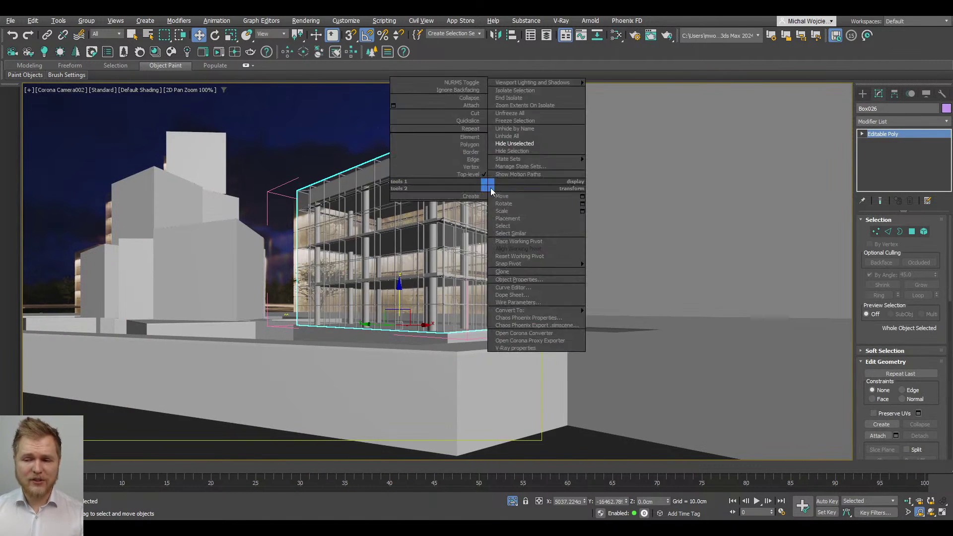
click(518, 155)
scroll(417, 223, up, 5)
click(382, 189)
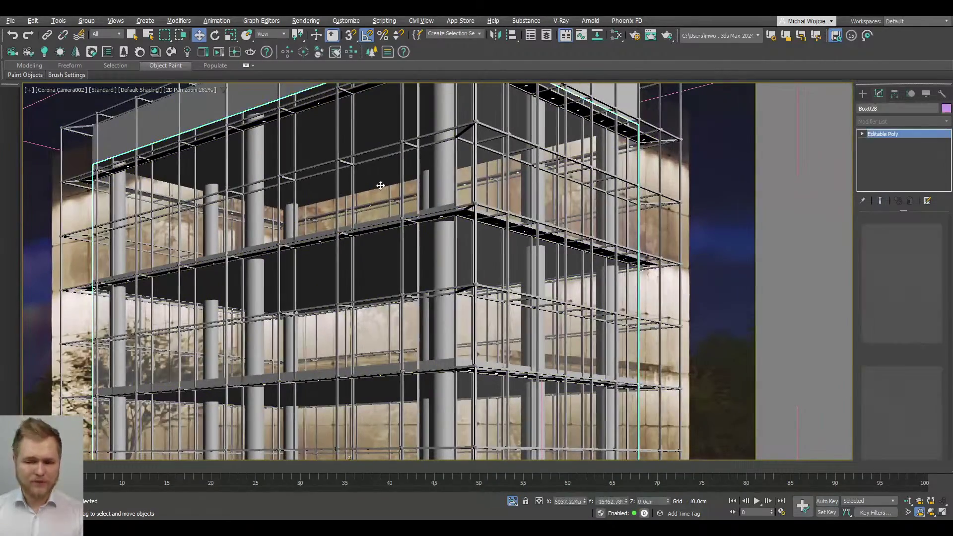
right_click(378, 183)
click(399, 148)
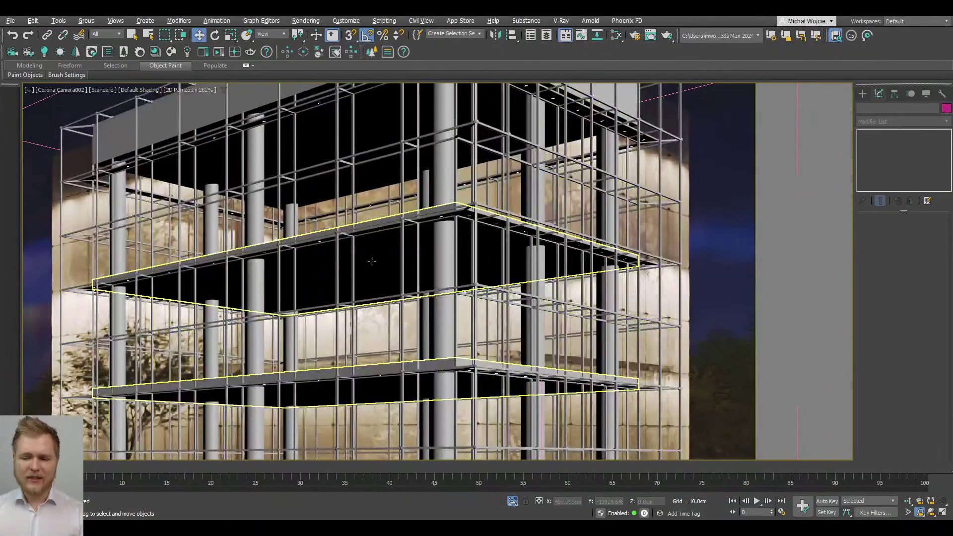
Step: Select the gridded building's floor slabs, columns, roof block and framing together
click(372, 262)
scroll(372, 262, down, 3)
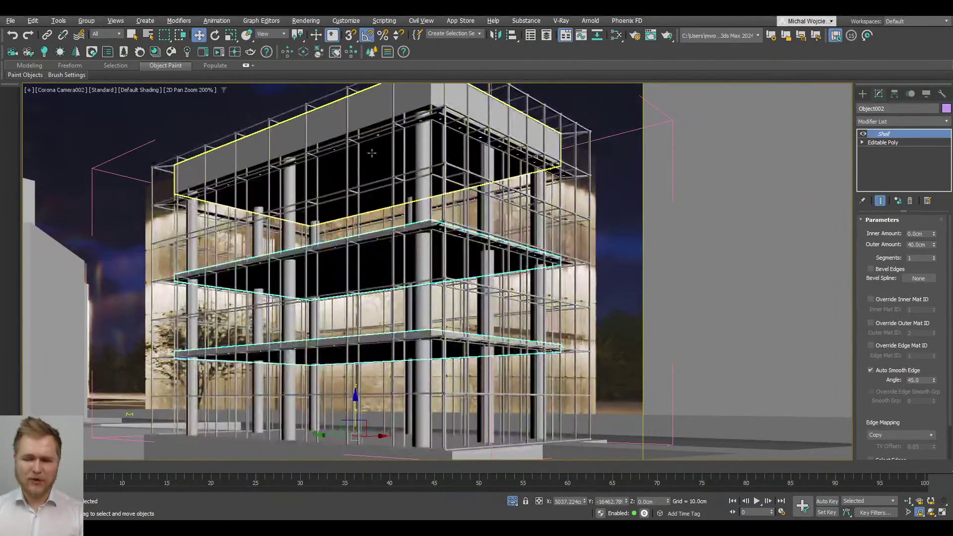
ctrl+click(420, 155)
ctrl+click(421, 154)
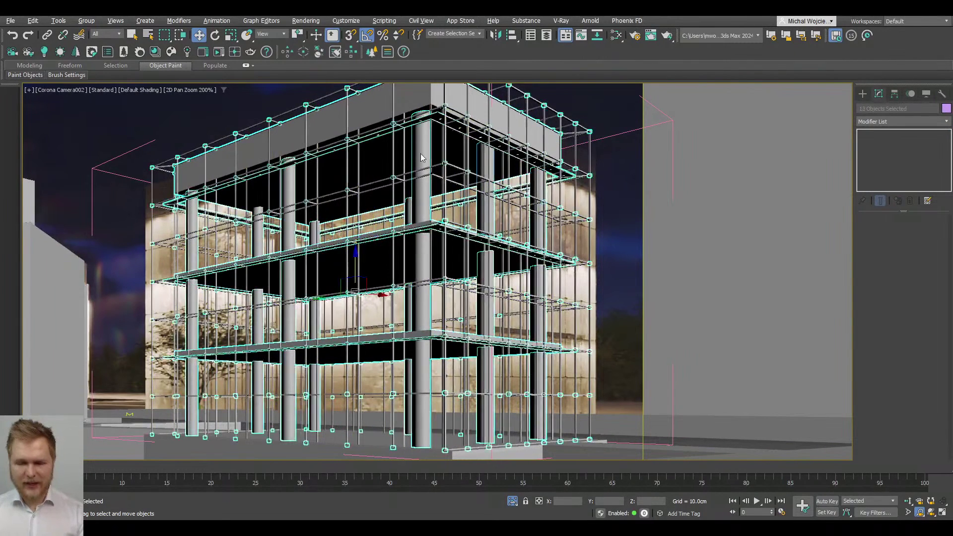
click(366, 269)
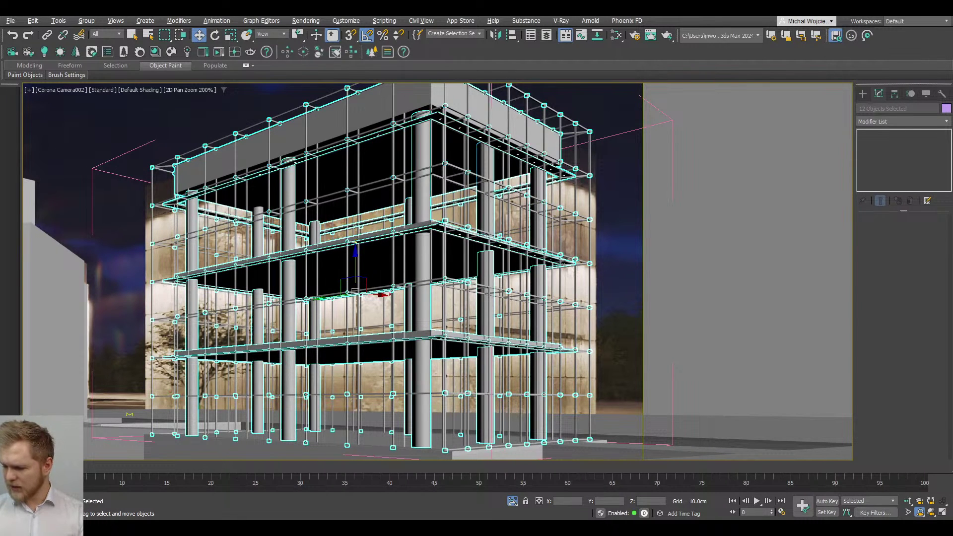
click(820, 528)
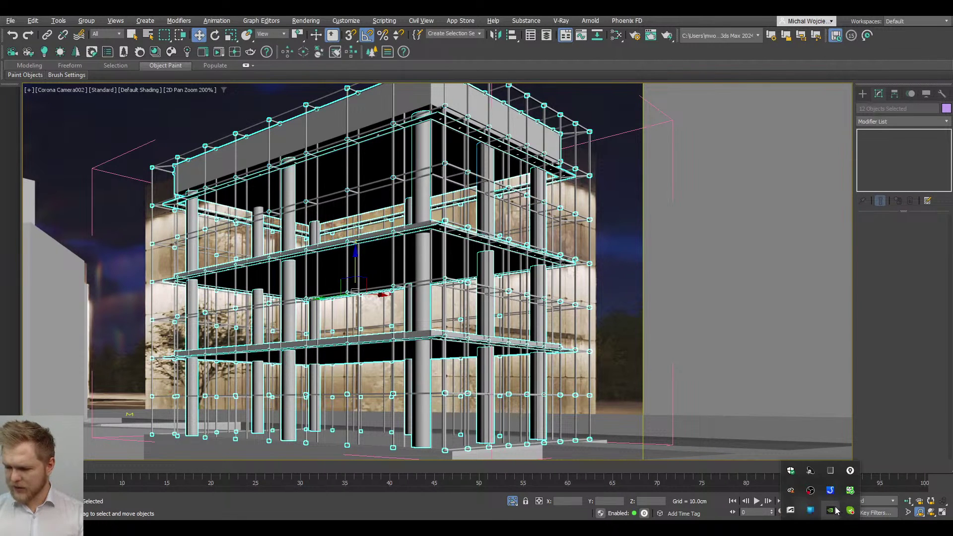
click(850, 471)
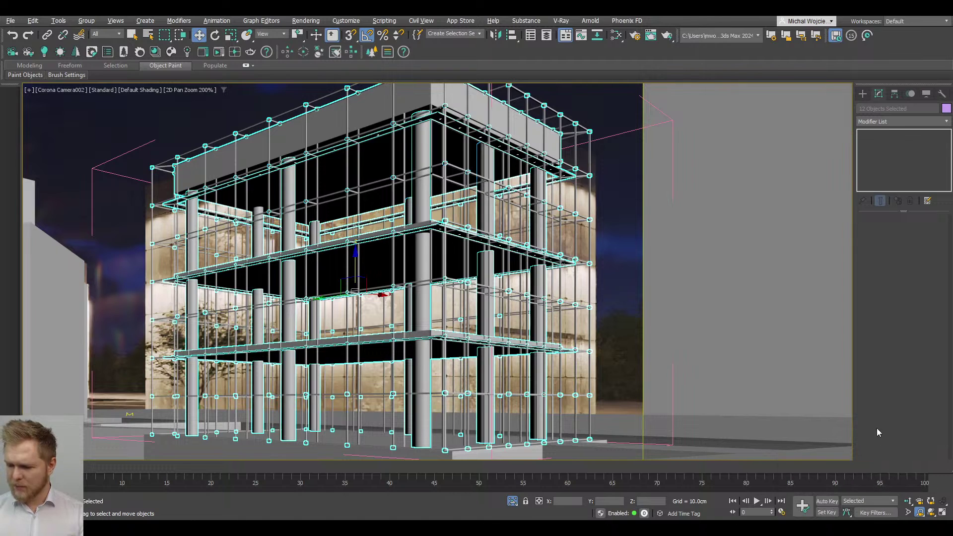
Step: Remove the facade grid and the thin horizontal framing around the floors from the selection, keeping slabs, roof block and columns
scroll(380, 254, down, 3)
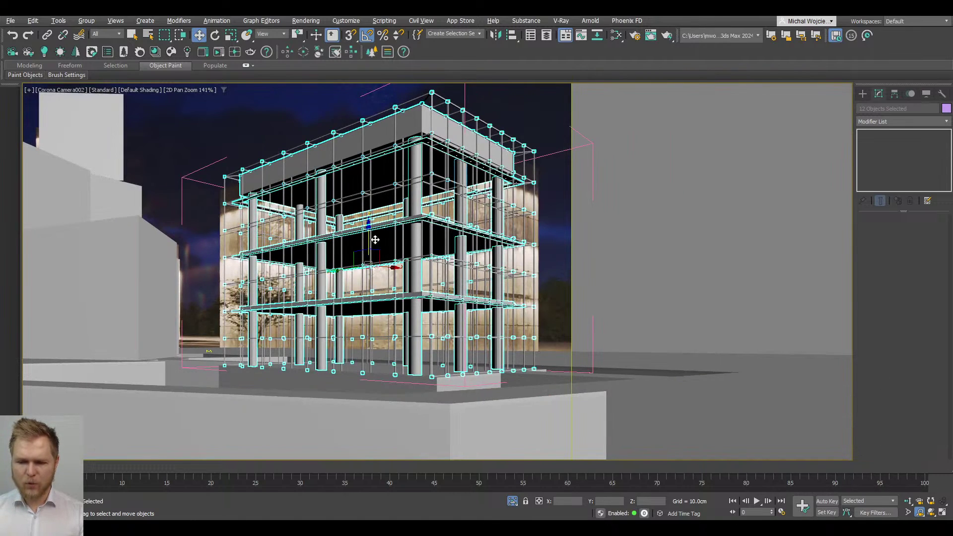
drag(369, 233, 386, 122)
right_click(386, 122)
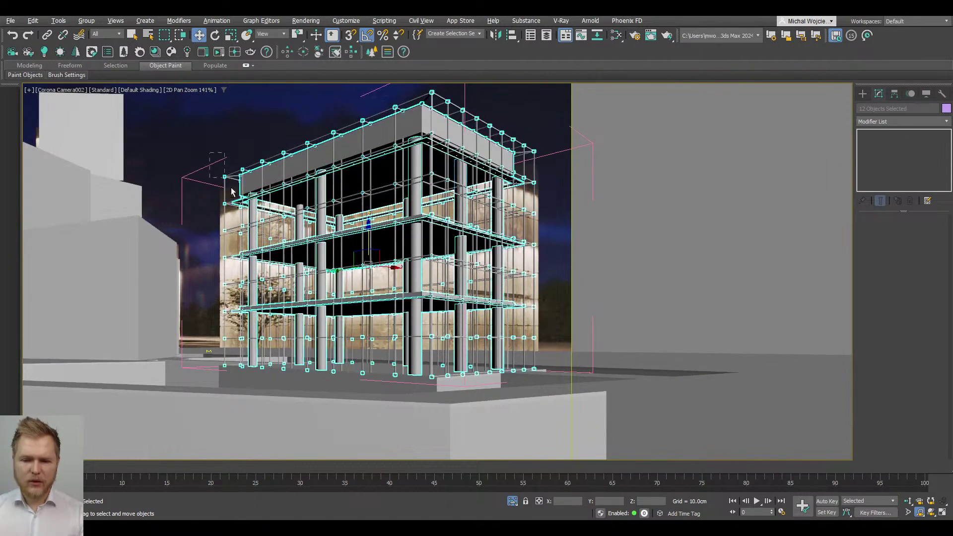
click(422, 339)
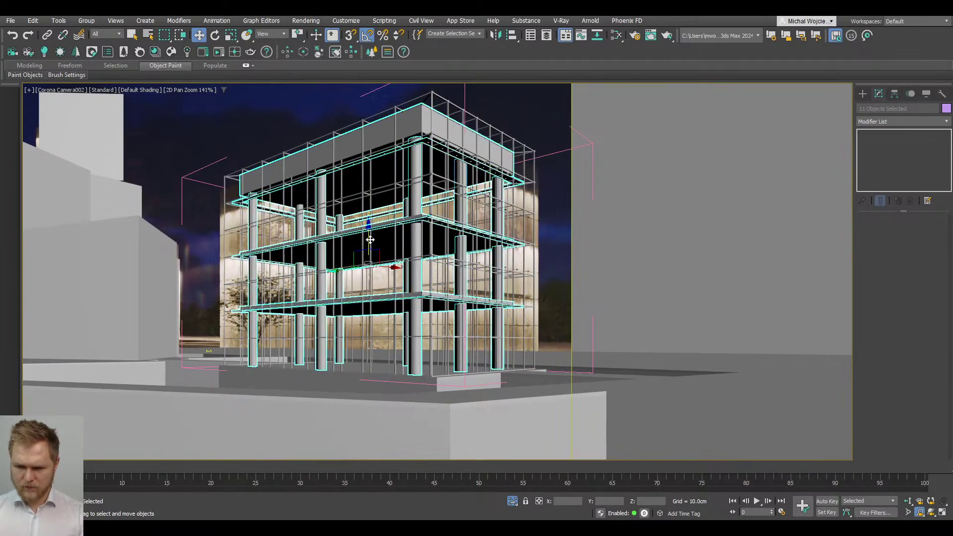
drag(372, 240, 395, 237)
drag(198, 340, 239, 305)
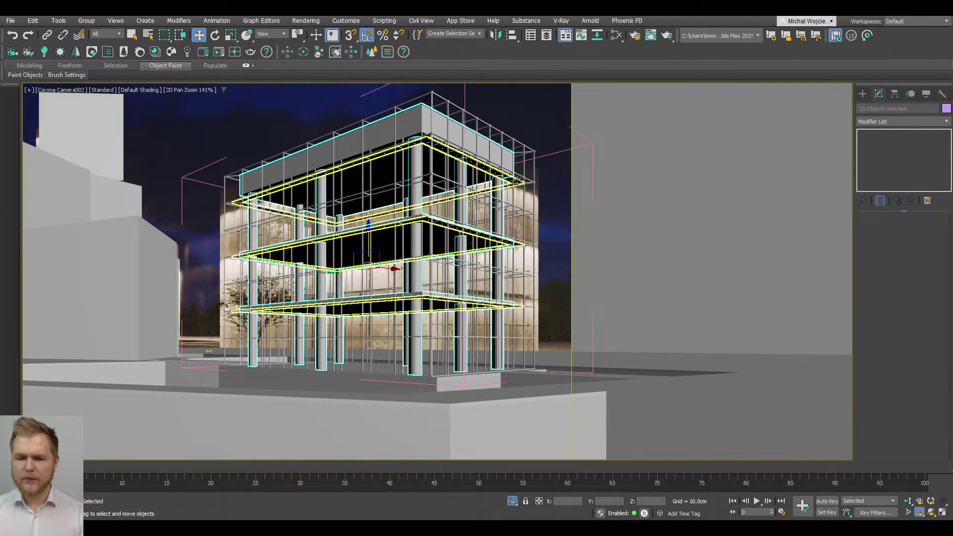
Step: Duplicate Material #97, assign the copy to the selected slabs, roof block and columns, and name it Walls_Main
click(616, 35)
click(403, 252)
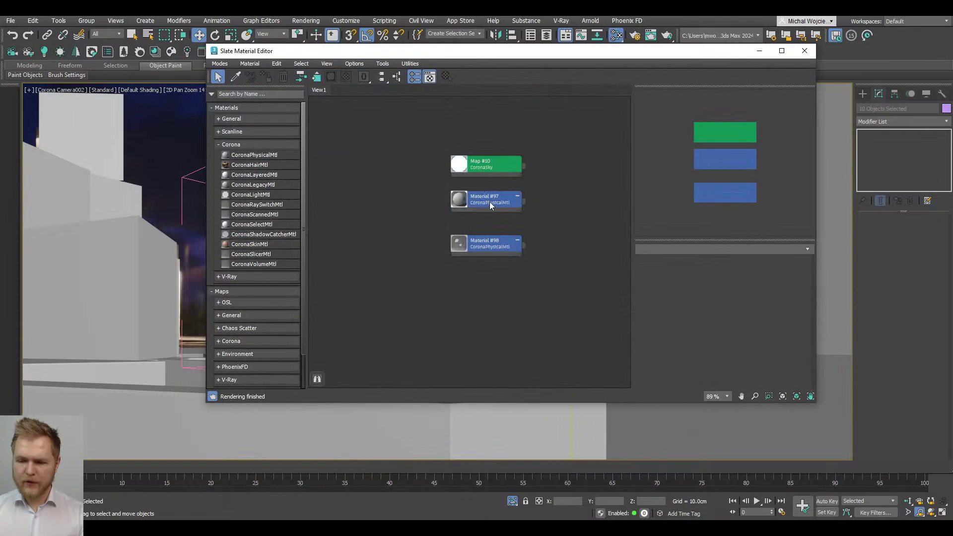
shift+drag(490, 202, 489, 282)
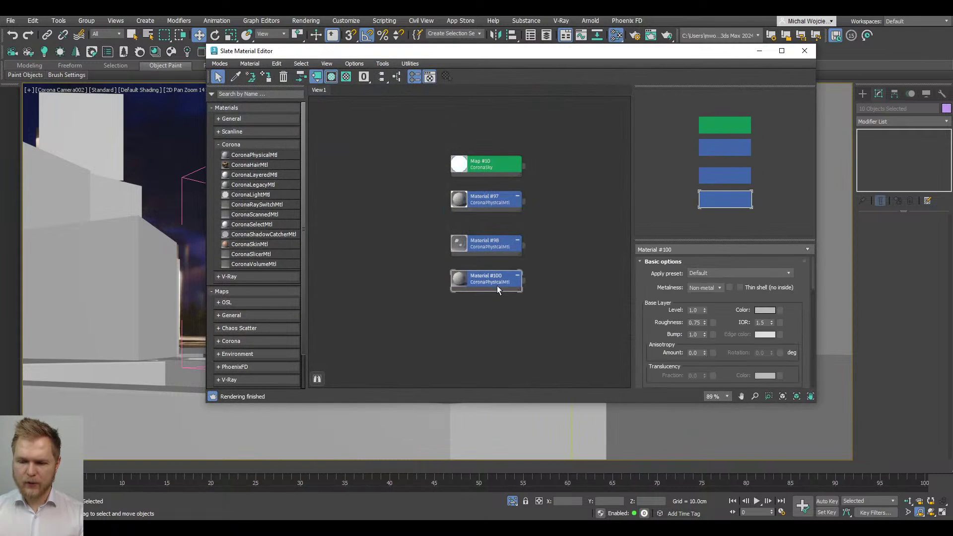
click(266, 77)
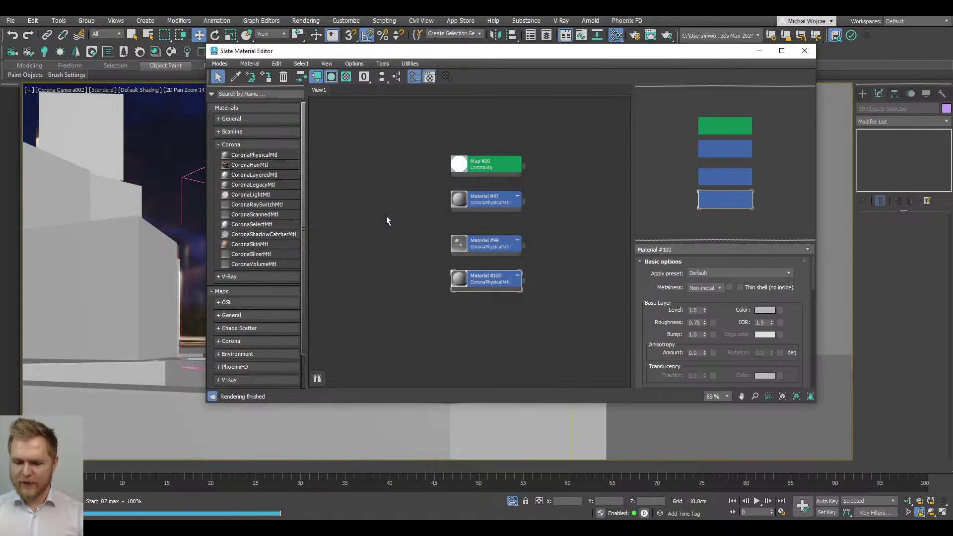
click(670, 249)
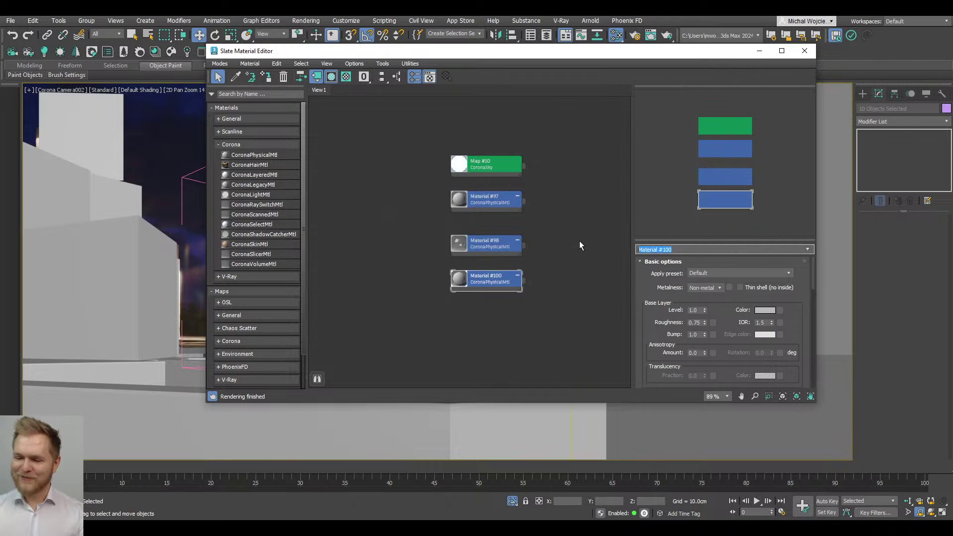
text(Walls_Main)
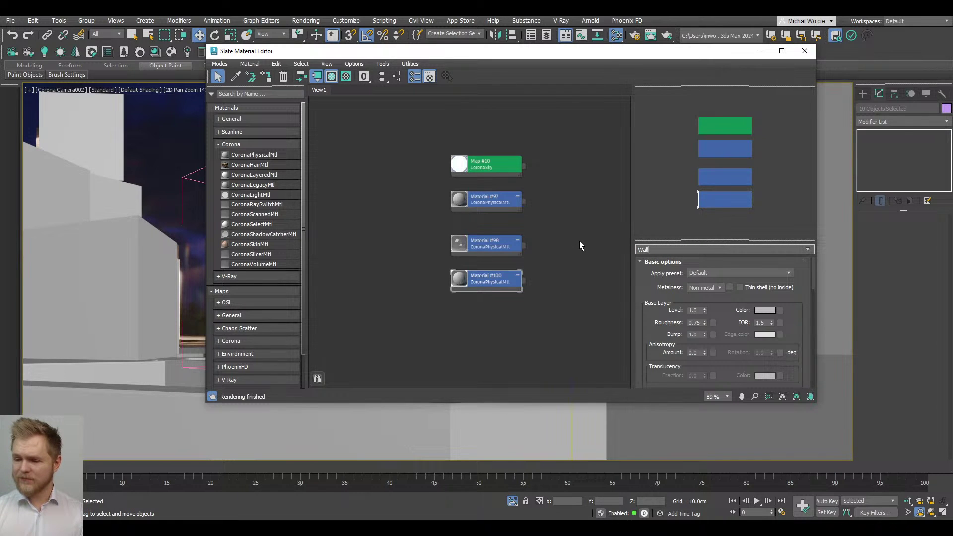
key(Return)
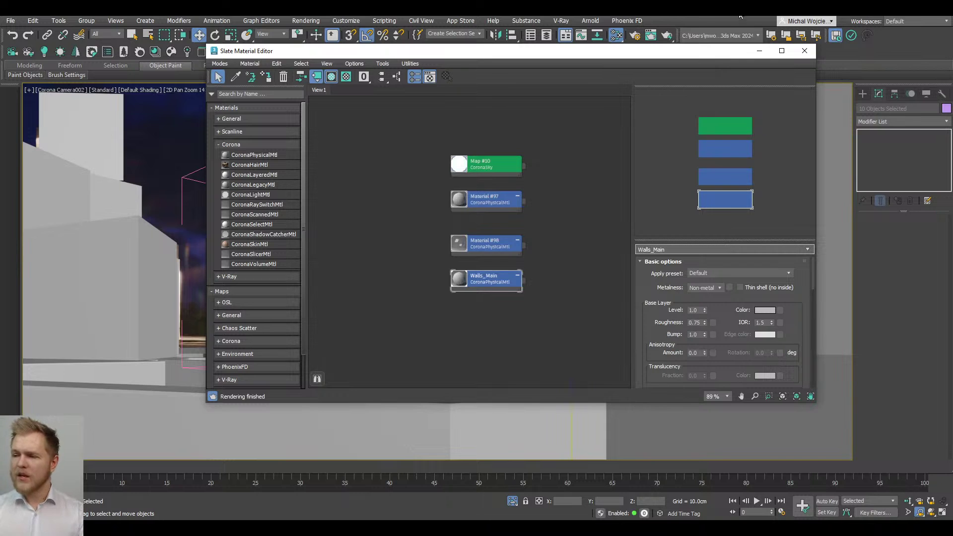
Step: Minimize the material editor and hide the selected slabs, roof block and columns
click(759, 50)
right_click(532, 154)
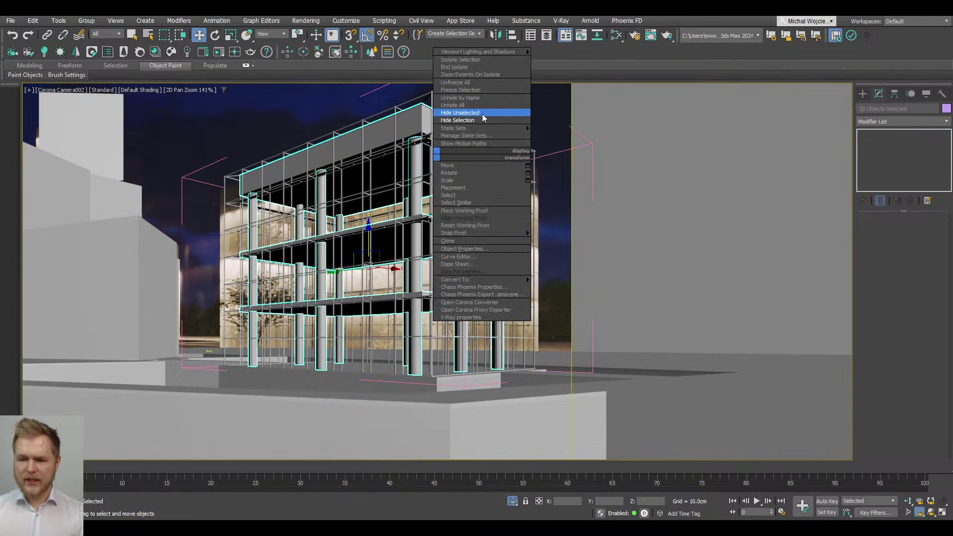
click(484, 120)
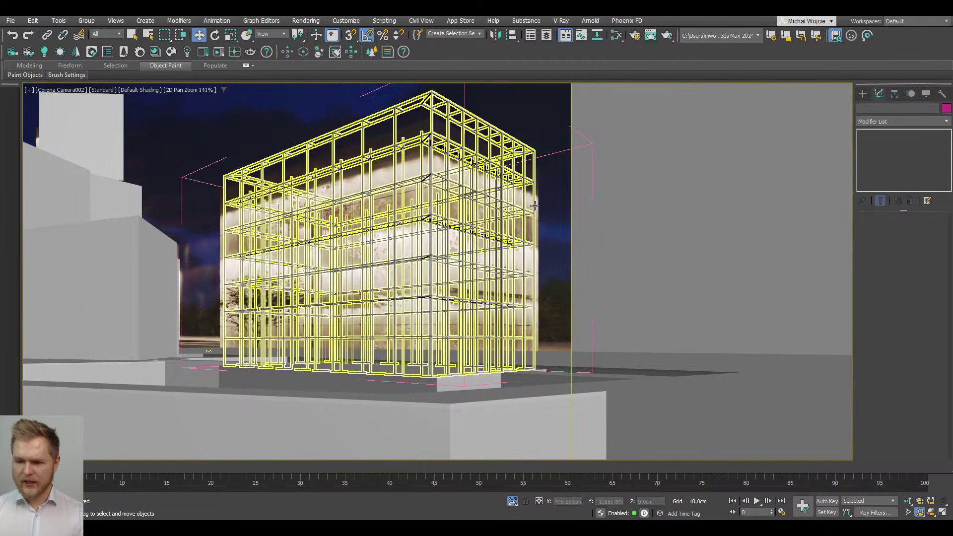
Step: Hide the two groups, Group001 and Group002, whose bounding brackets surround the gridded building
click(548, 255)
click(591, 164)
right_click(591, 121)
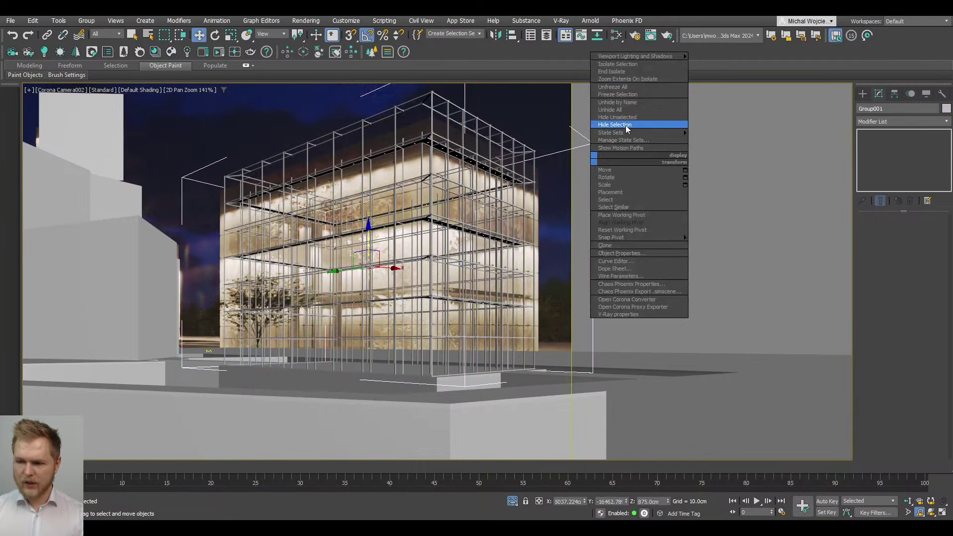
click(555, 195)
click(599, 167)
right_click(599, 167)
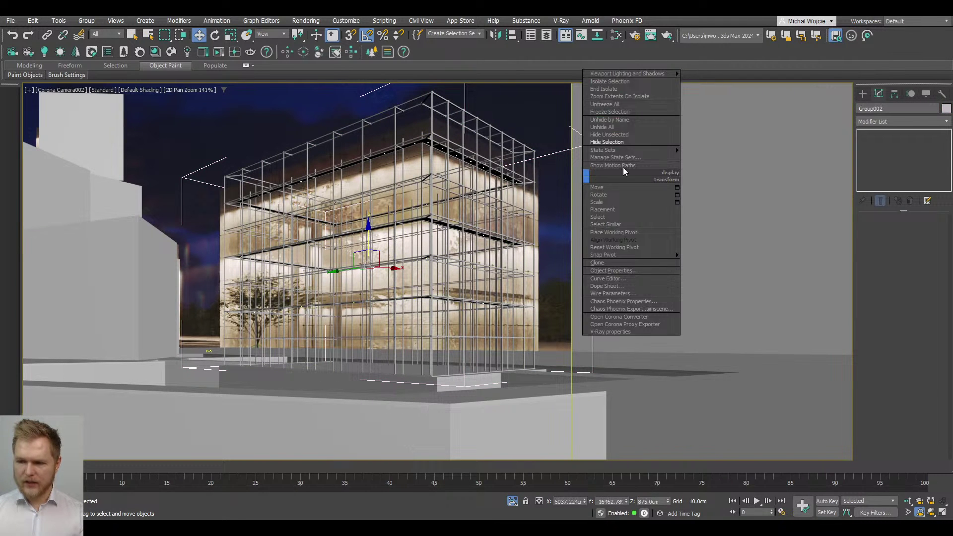
click(633, 141)
Step: Select the whole facade grid, duplicate the Walls_Main material for it and name the copy Aluminium_Main
drag(561, 110, 208, 342)
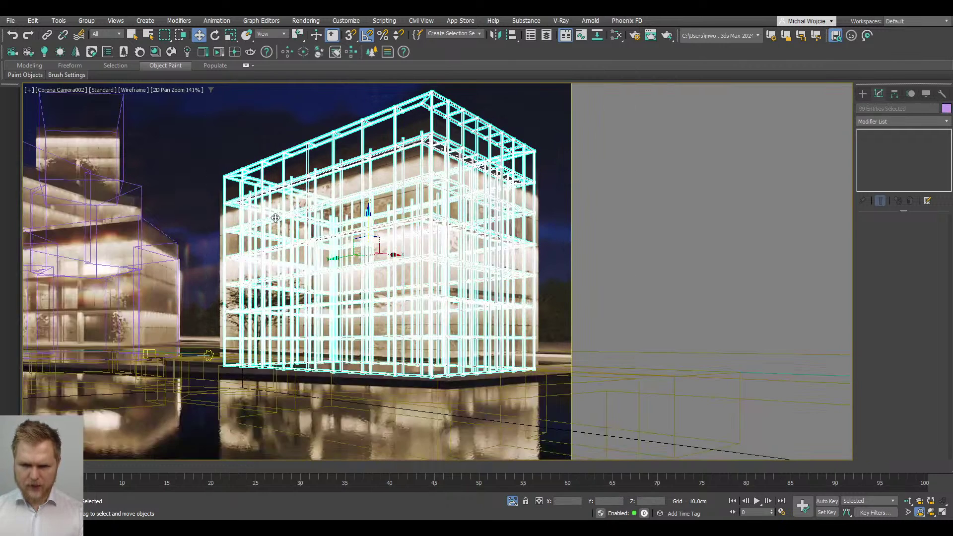
click(616, 34)
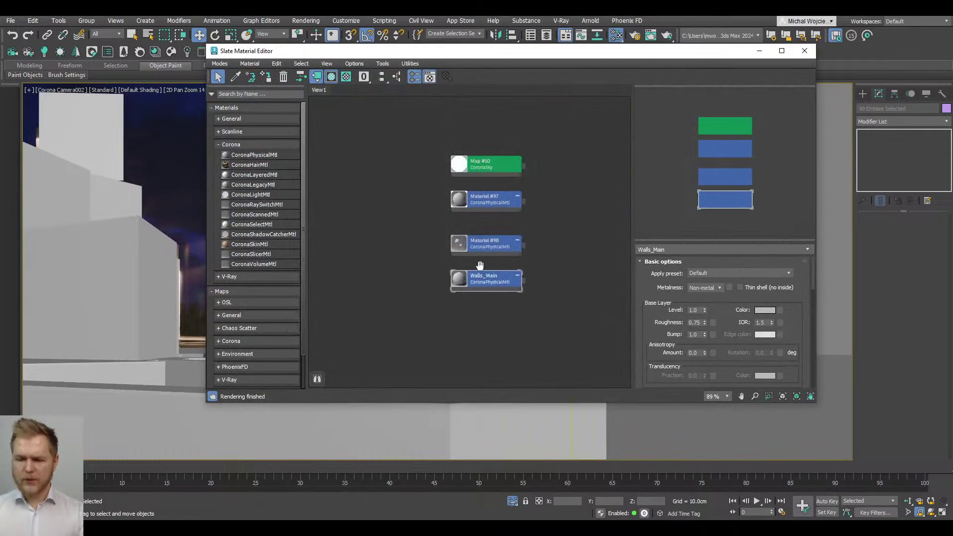
middle_drag(479, 265, 469, 225)
shift+drag(469, 225, 470, 259)
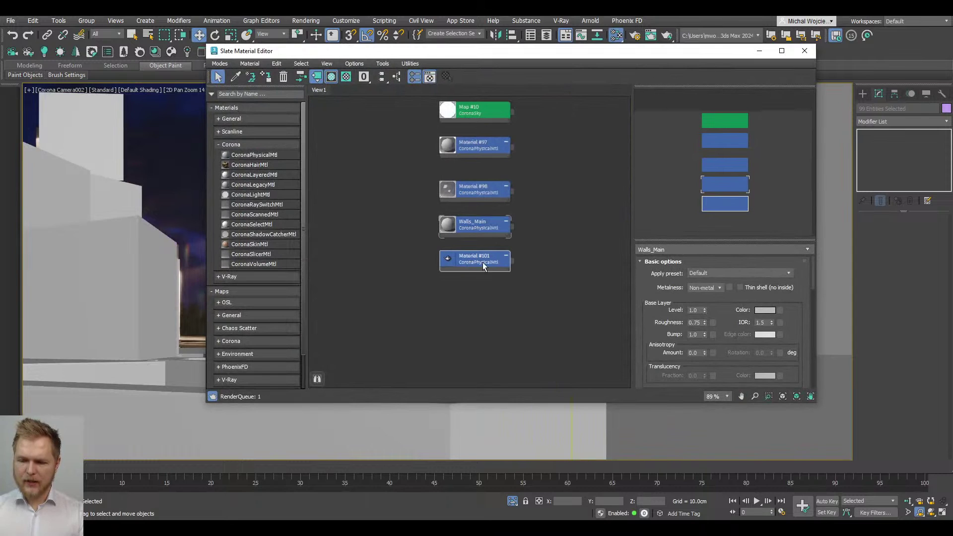
double_click(482, 262)
click(657, 250)
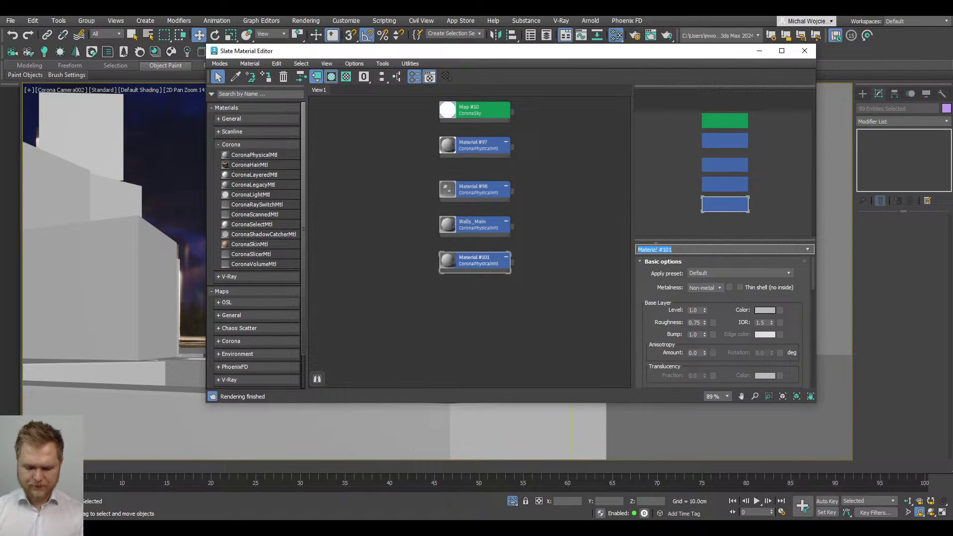
text(Aluminium_Main)
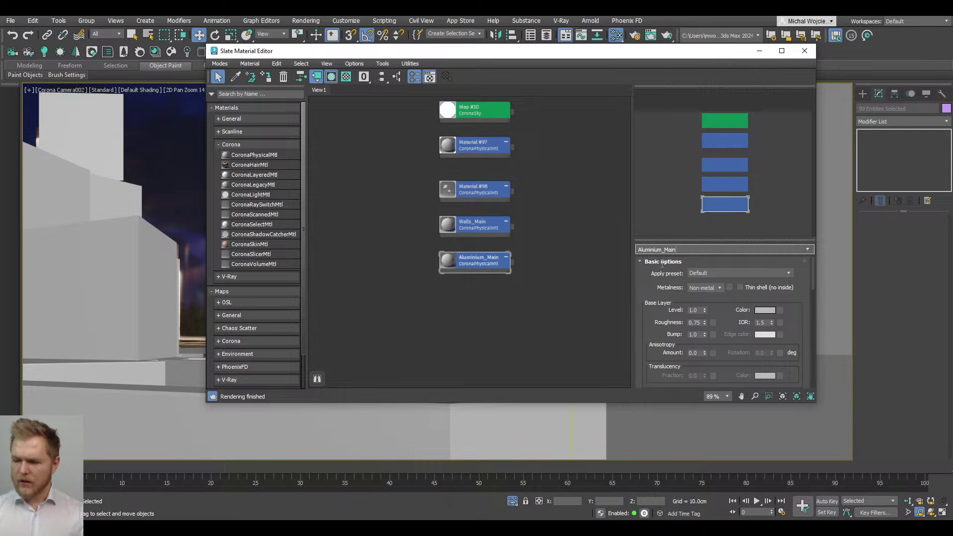
Step: Make Aluminium_Main a Metal material with a base roughness of 0.45, and close the material editor
mouse_move(696, 323)
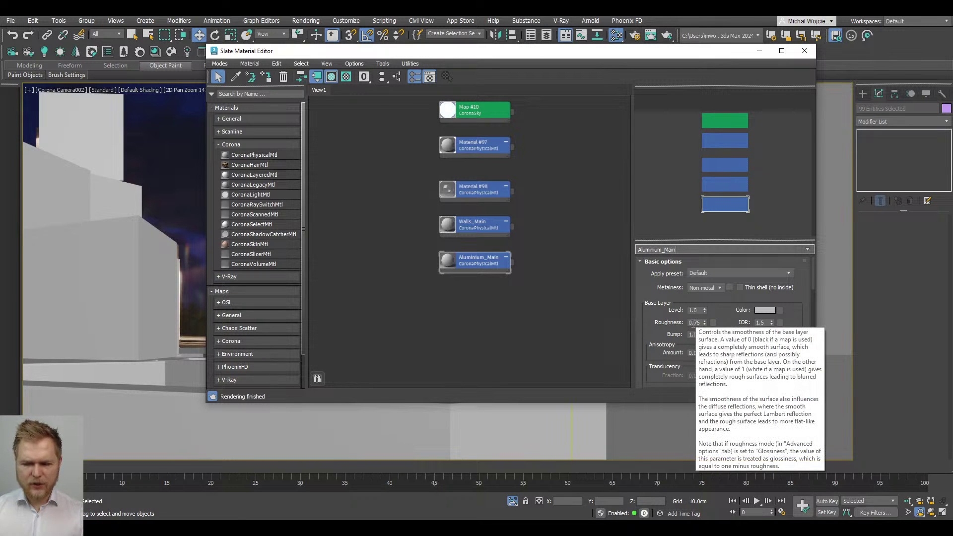
click(705, 288)
click(714, 302)
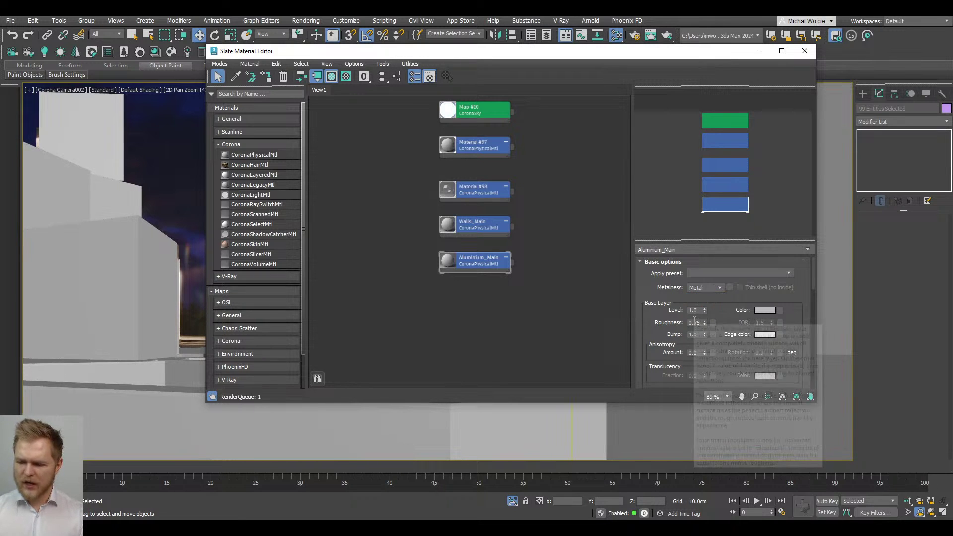
double_click(695, 322)
text(0.45)
key(Return)
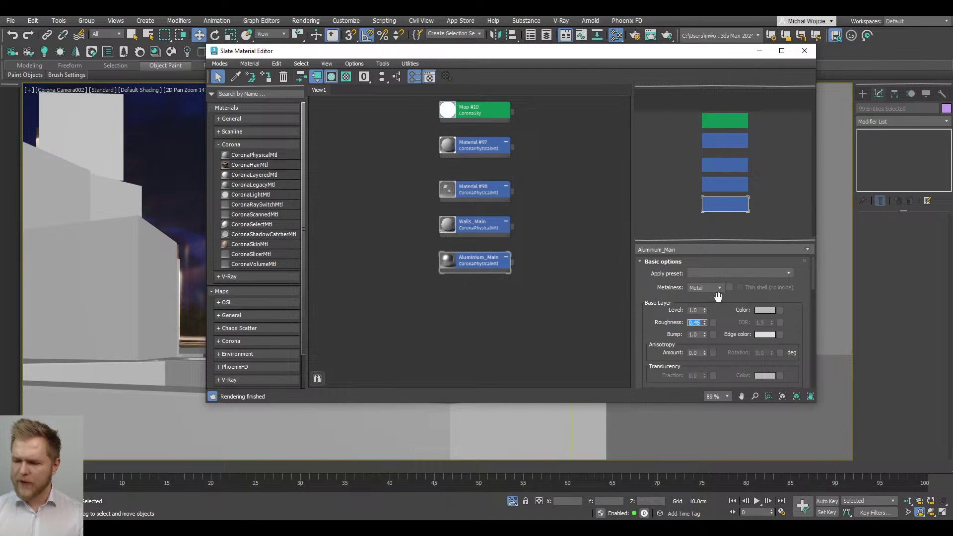
click(467, 265)
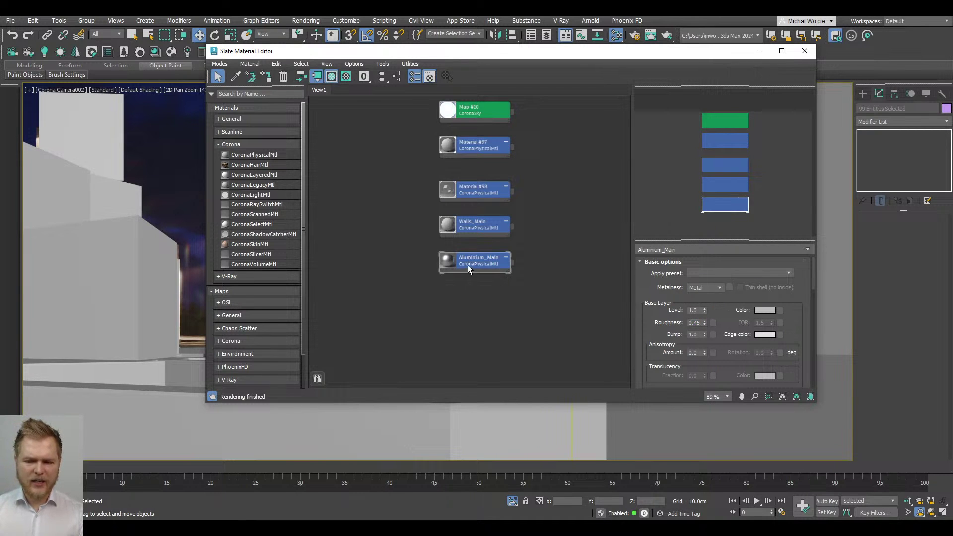
click(804, 51)
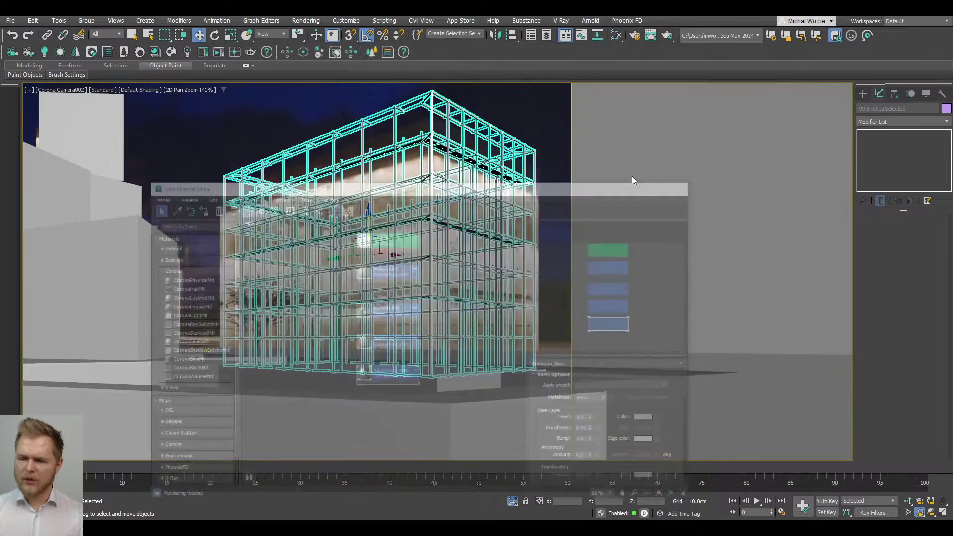
Step: Unhide all objects and select the large outer box enclosing the gridded building
right_click(399, 195)
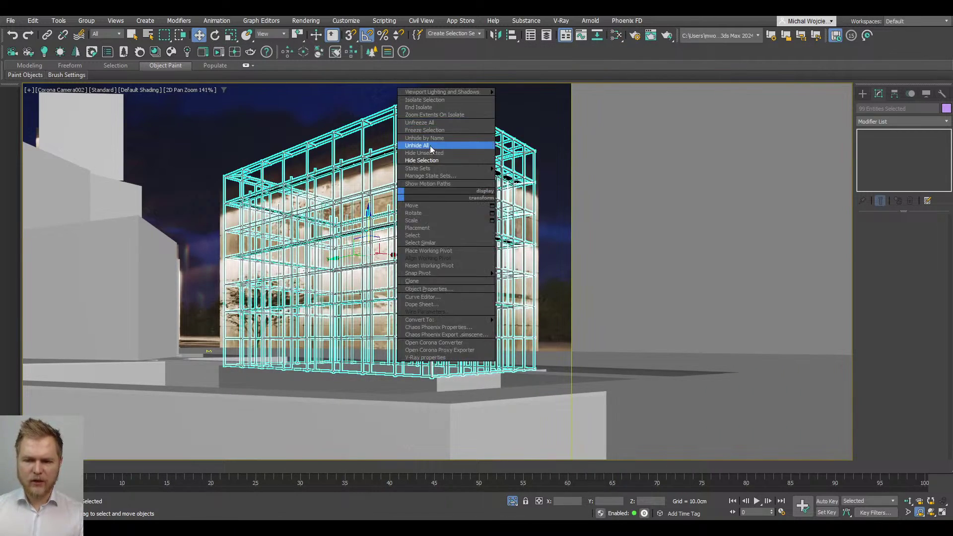
click(417, 146)
key(F3)
middle_drag(491, 194, 598, 198)
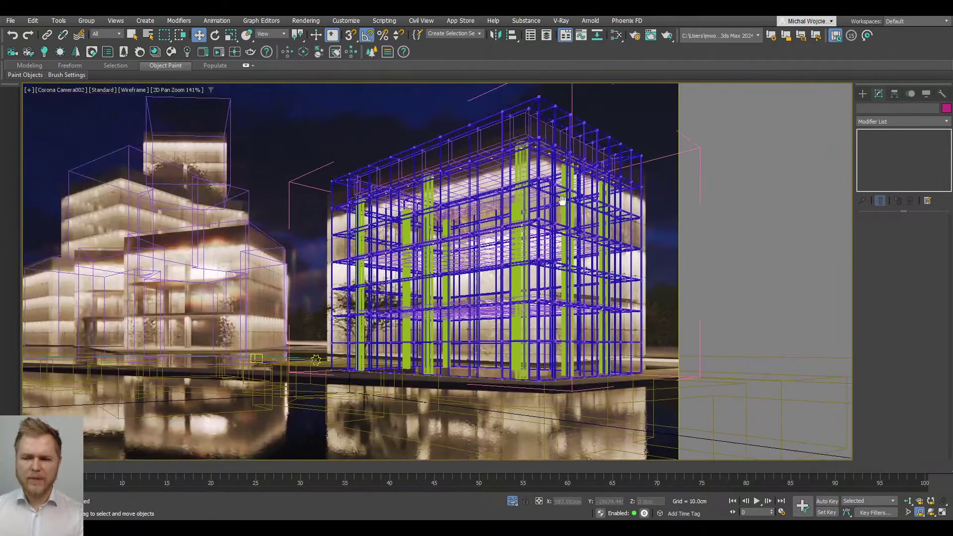
key(F3)
click(525, 167)
key(F3)
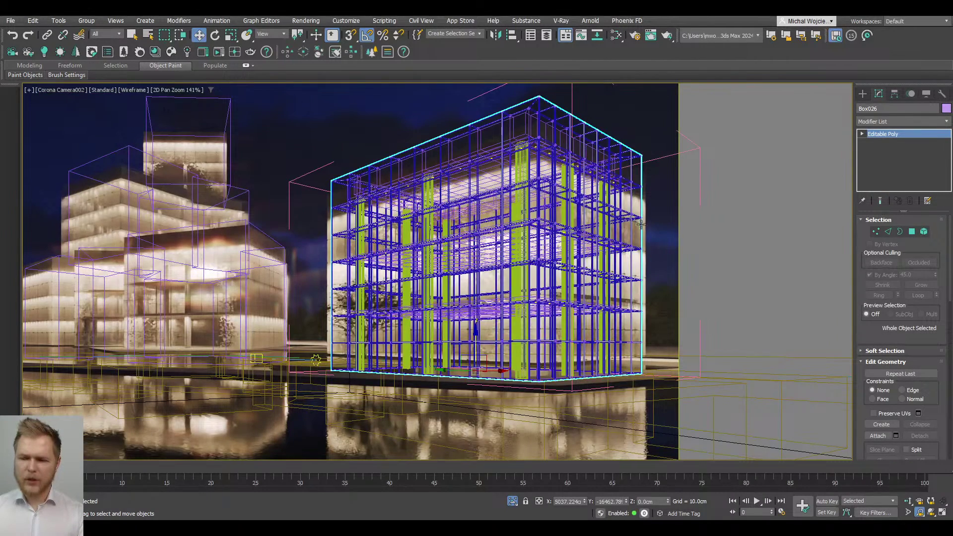
key(F3)
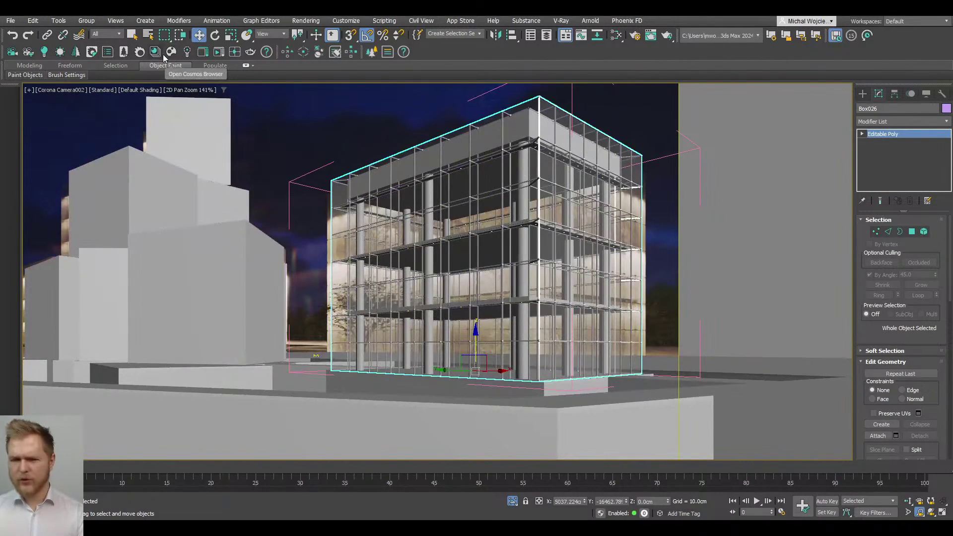
Step: Open the Corona Lister's light list and set the directionality of all three light instance groups to 0.550
click(107, 53)
drag(555, 152, 260, 124)
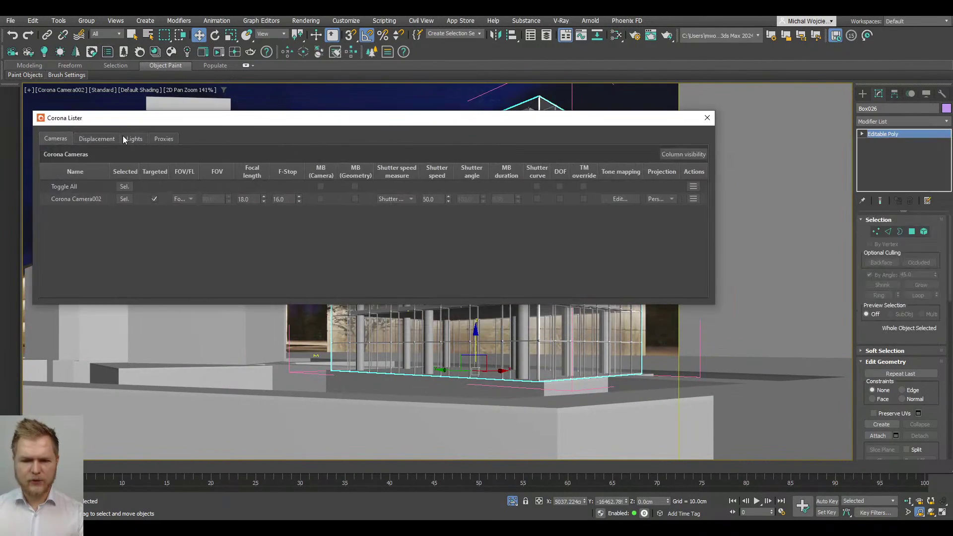
click(134, 138)
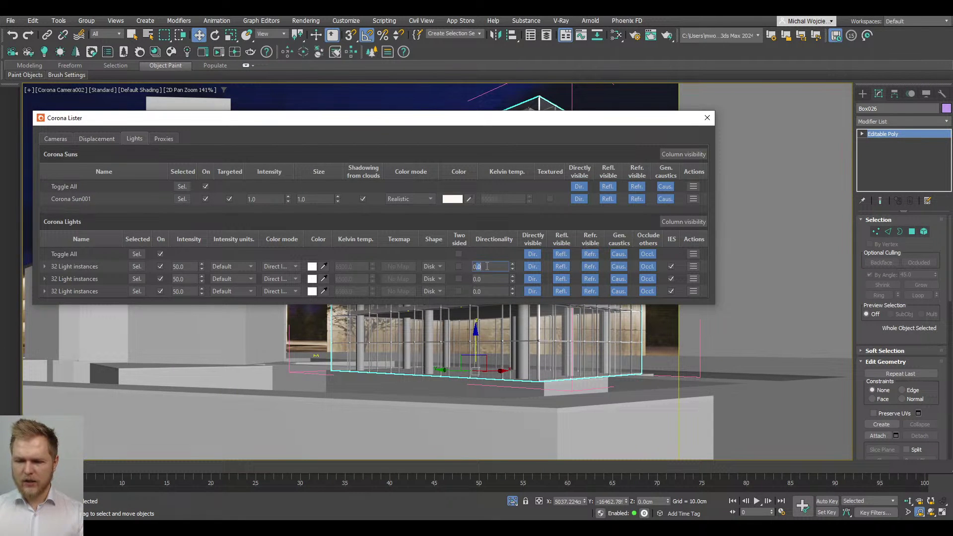
key(Return)
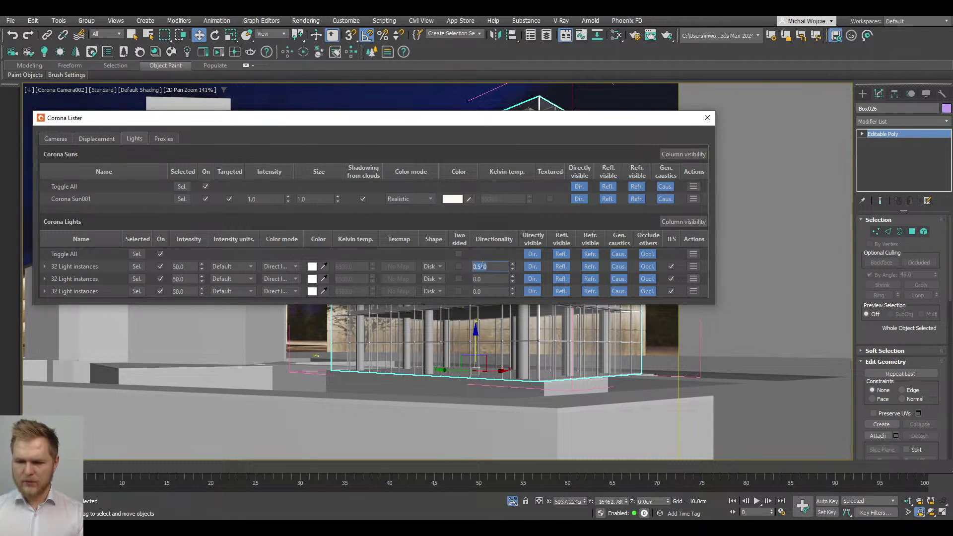
click(484, 279)
text(0.550)
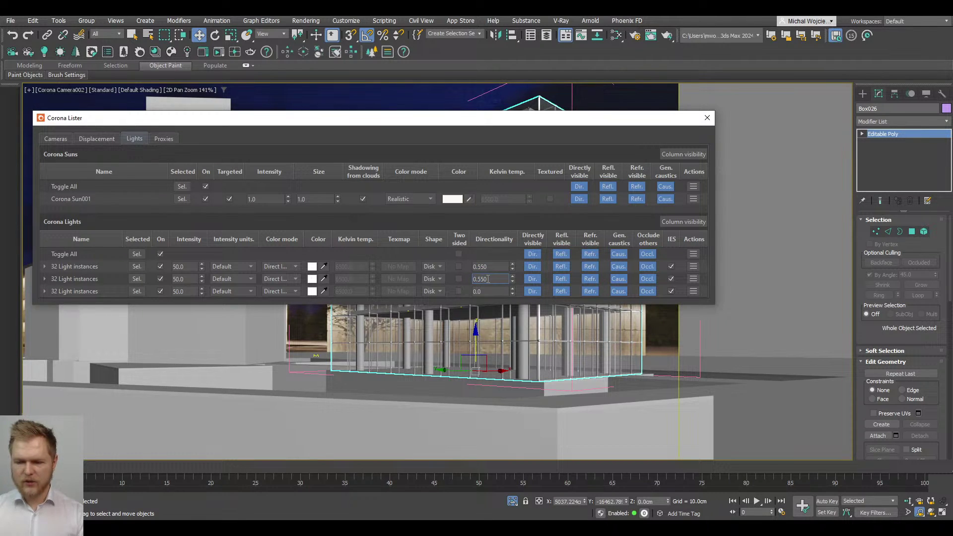
click(484, 291)
text(0.550)
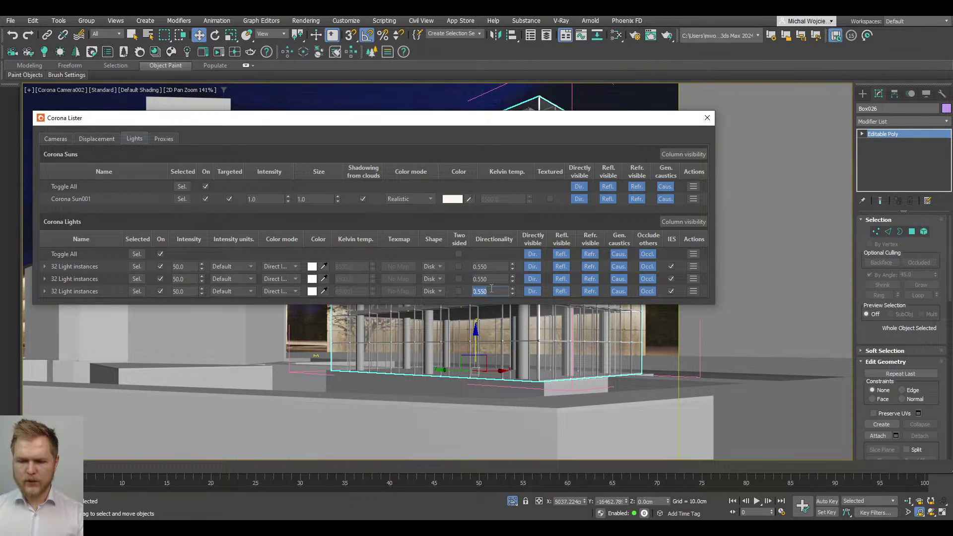
key(Return)
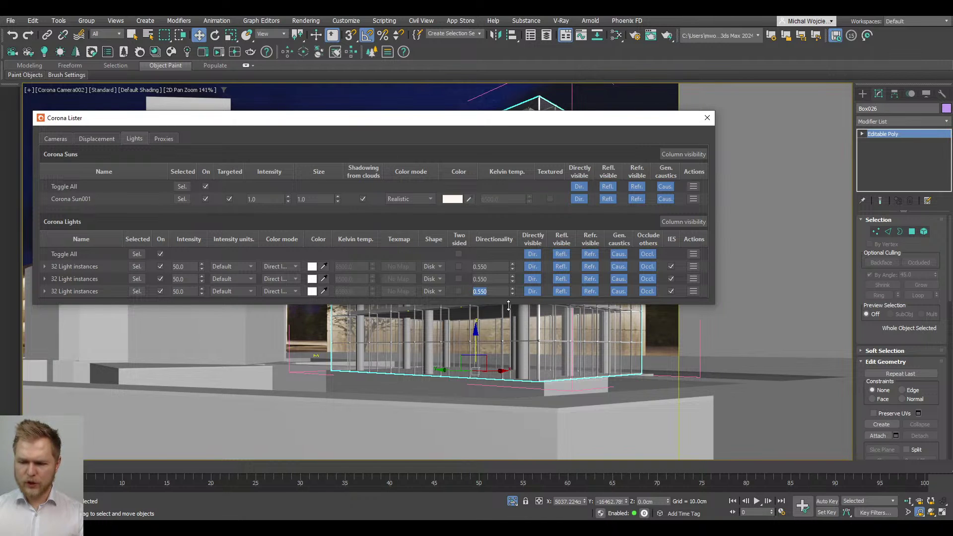
Step: Enlarge the Corona Lister and switch the color mode of all three light instance groups to Kelvin Temp
drag(509, 304, 507, 372)
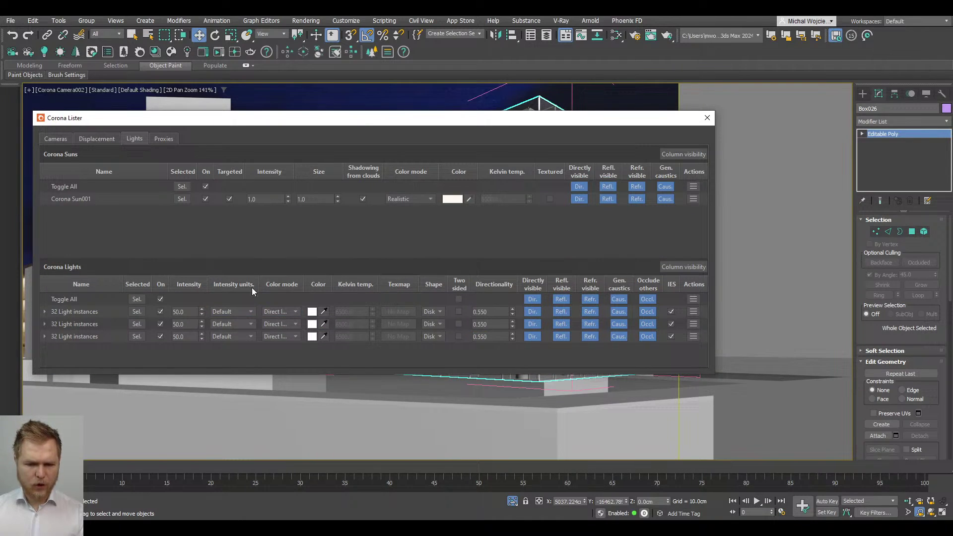
click(295, 313)
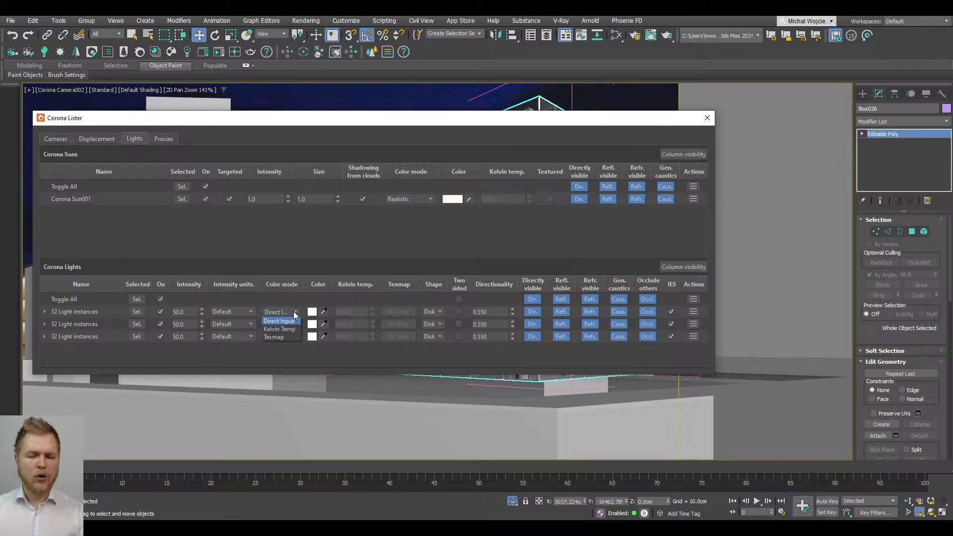
click(283, 329)
click(287, 341)
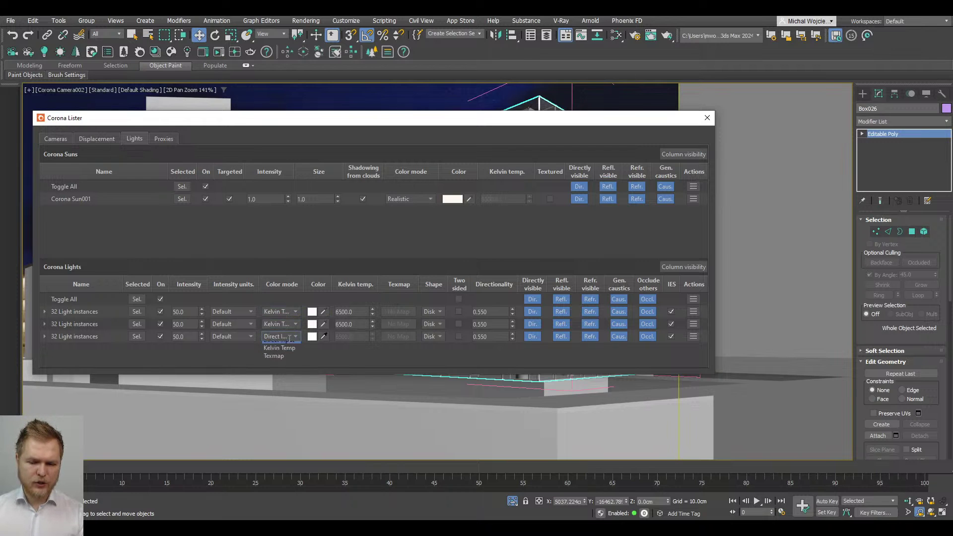
click(291, 336)
Step: Set the Kelvin temperature of all three light instance groups to 3500 and close the Corona Lister
double_click(349, 312)
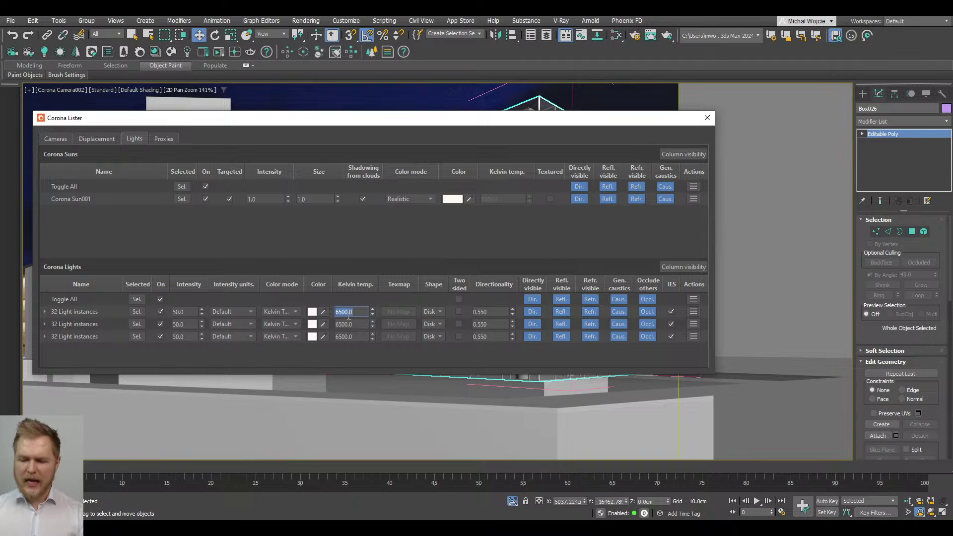
text(3500)
key(Return)
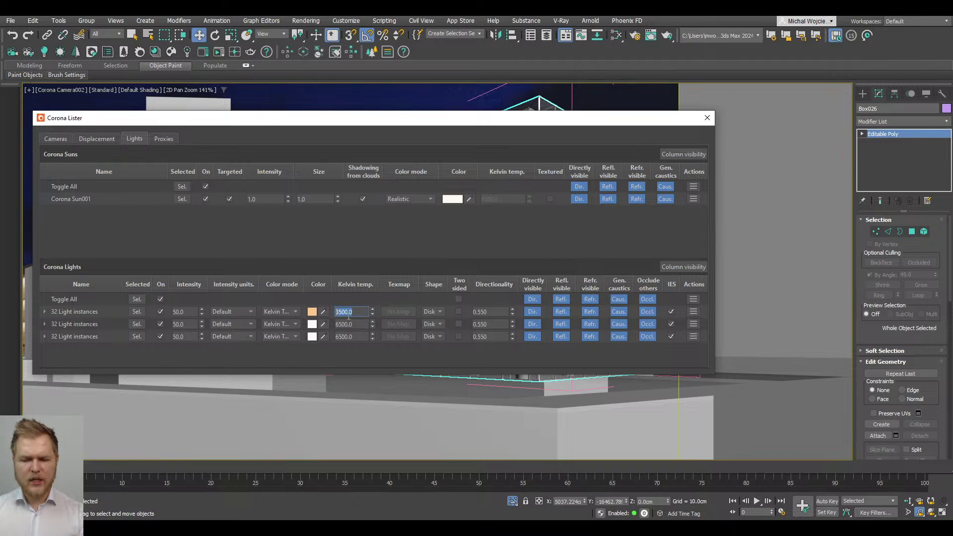
double_click(349, 324)
text(3500)
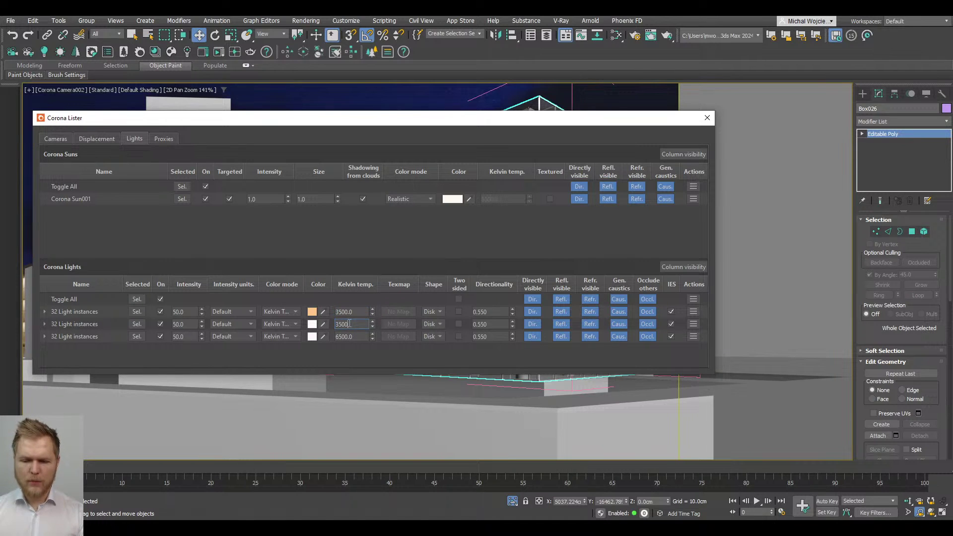
key(Return)
double_click(349, 337)
text(350)
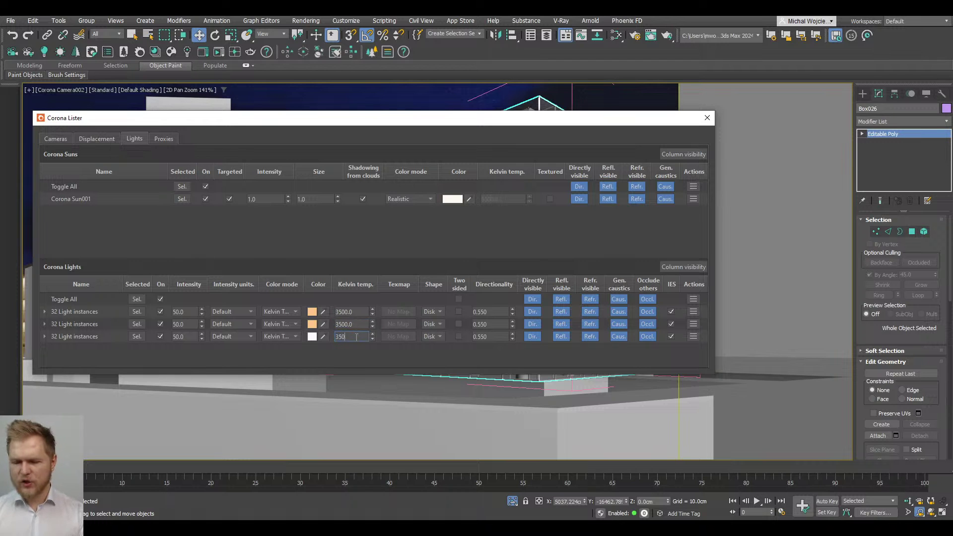
text(0)
key(Return)
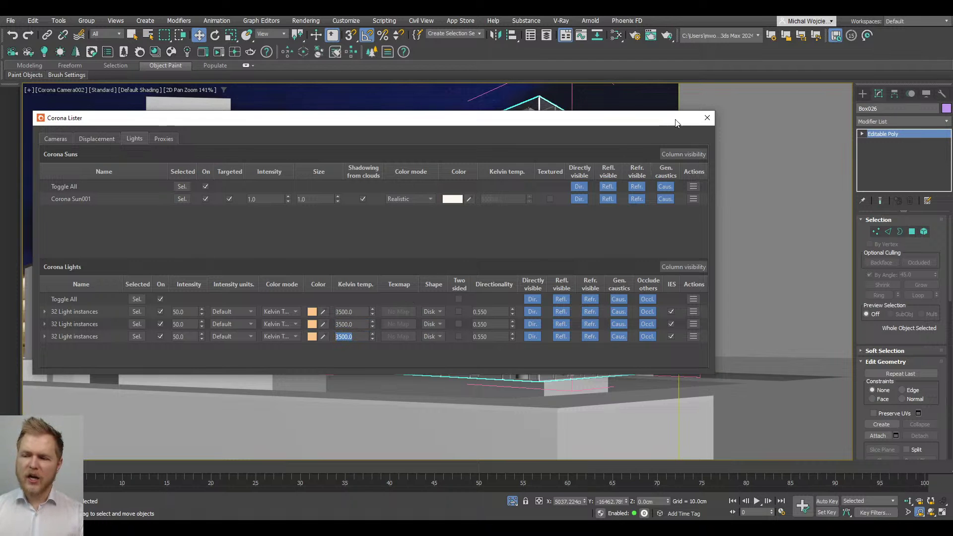
click(707, 118)
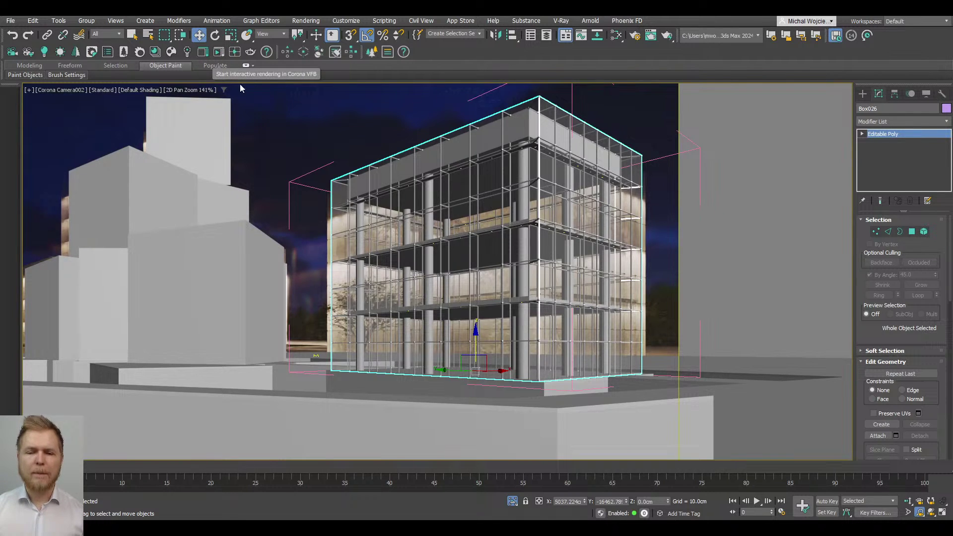
Step: Save the scene and start interactive rendering in the Corona frame buffer
scroll(240, 88, down, 3)
key(ctrl+s)
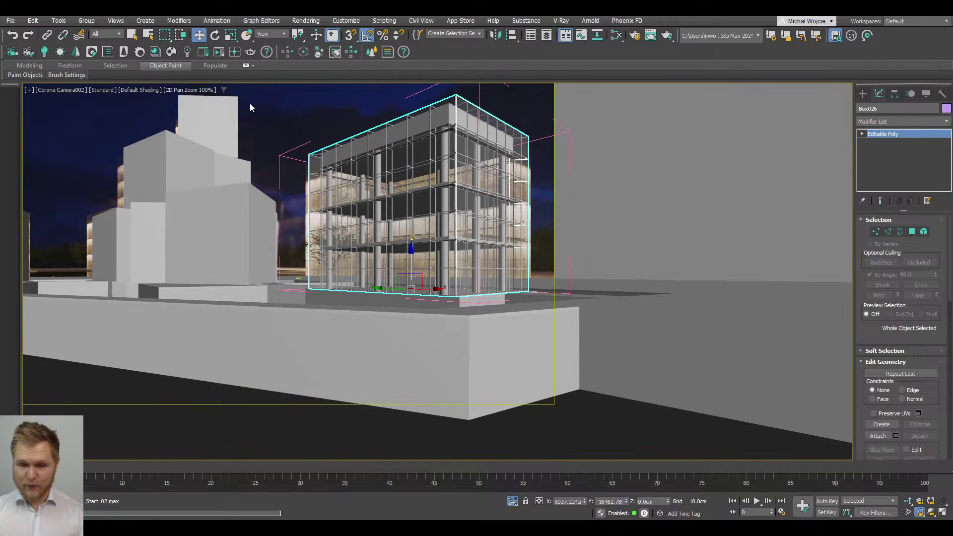
click(218, 53)
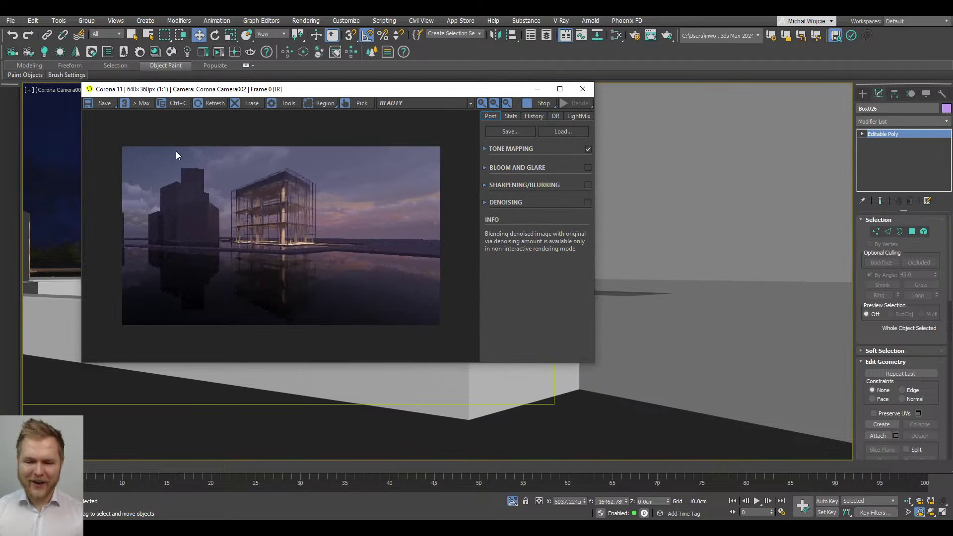
Step: Turn off 2D Pan Zoom Mode so the full Corona Camera002 view renders, and stop the interactive render
click(28, 90)
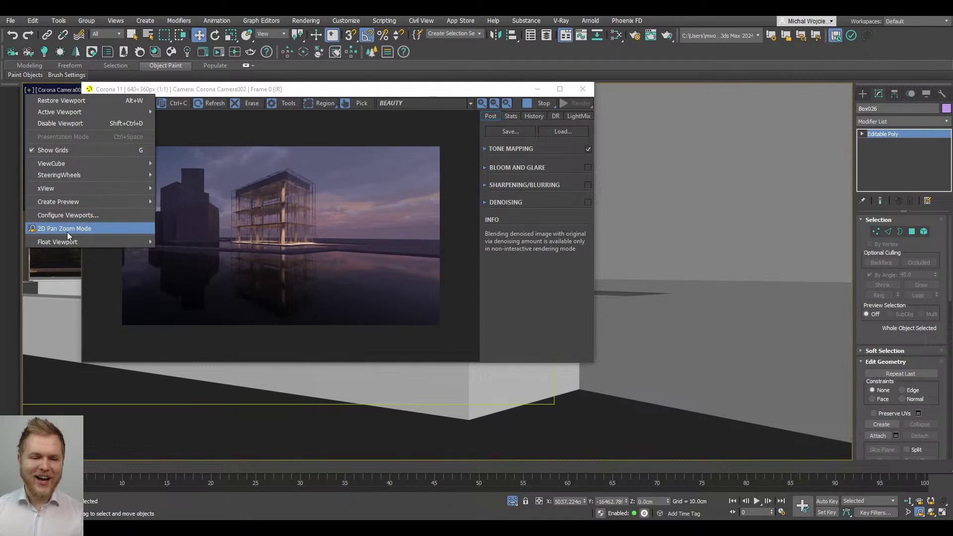
click(67, 231)
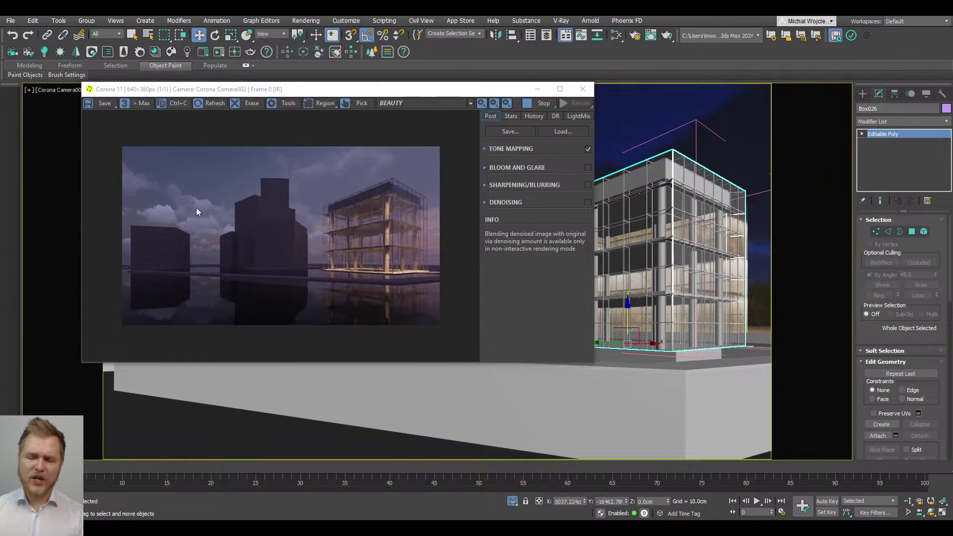
drag(377, 92, 350, 126)
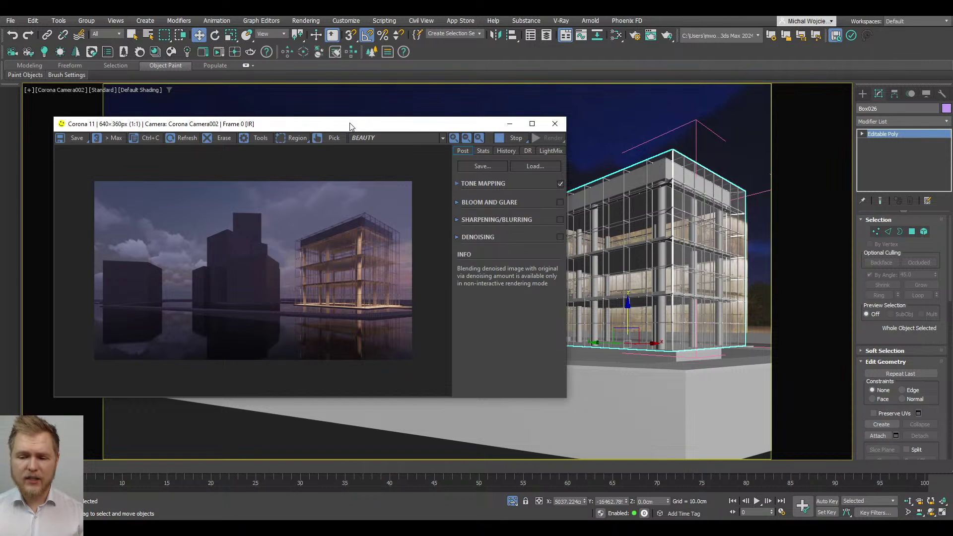
click(515, 138)
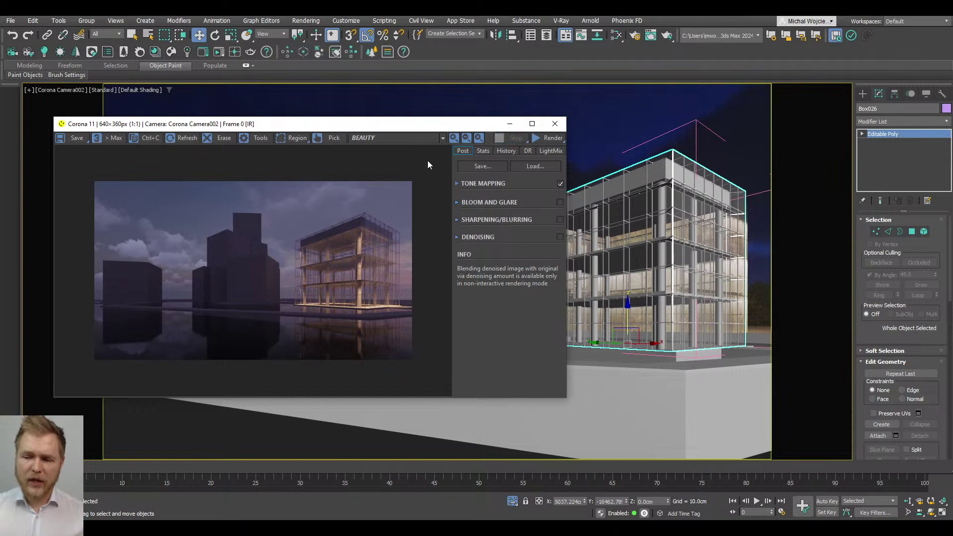
Step: Open the Slate Material Editor and set the refraction amount of the thin-shell glass Material #98 to 0.8
drag(432, 124, 416, 117)
click(615, 35)
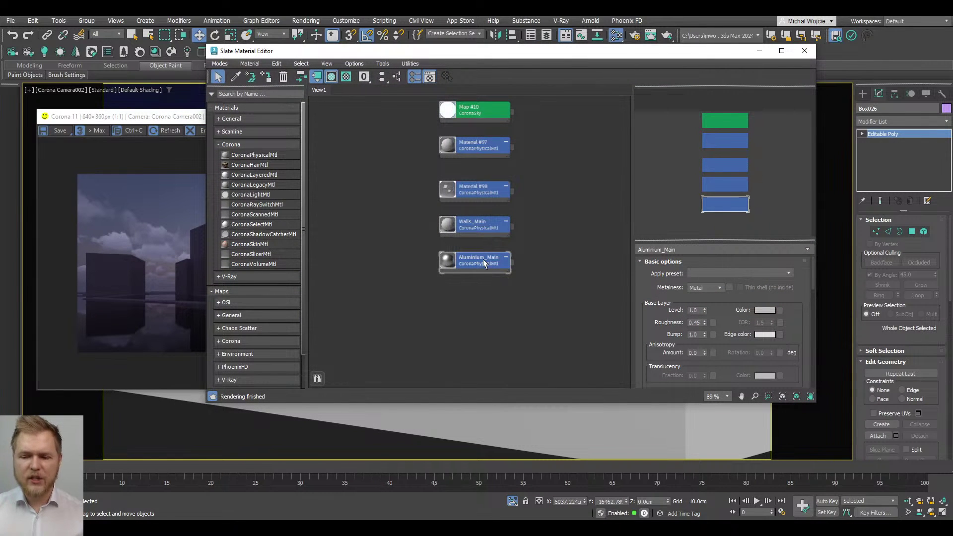
double_click(494, 190)
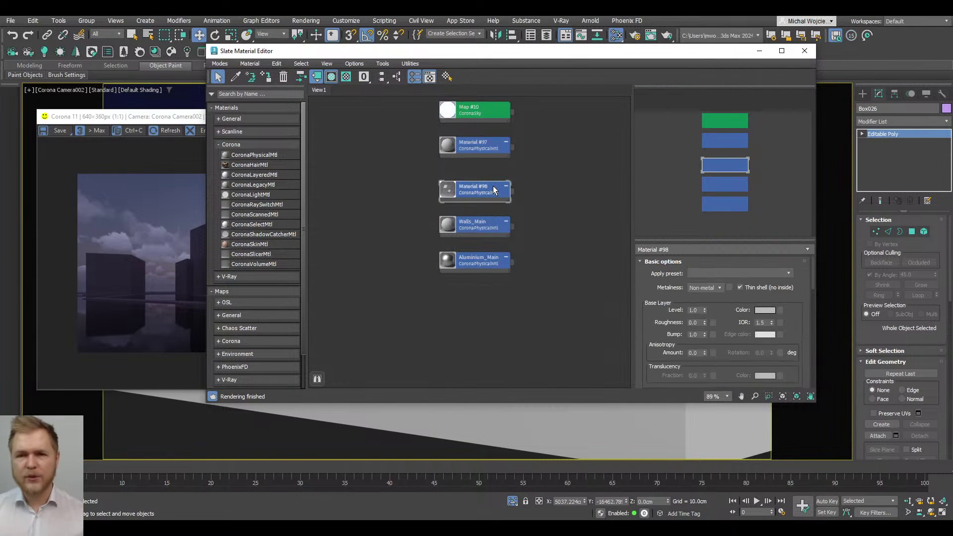
scroll(657, 340, down, 3)
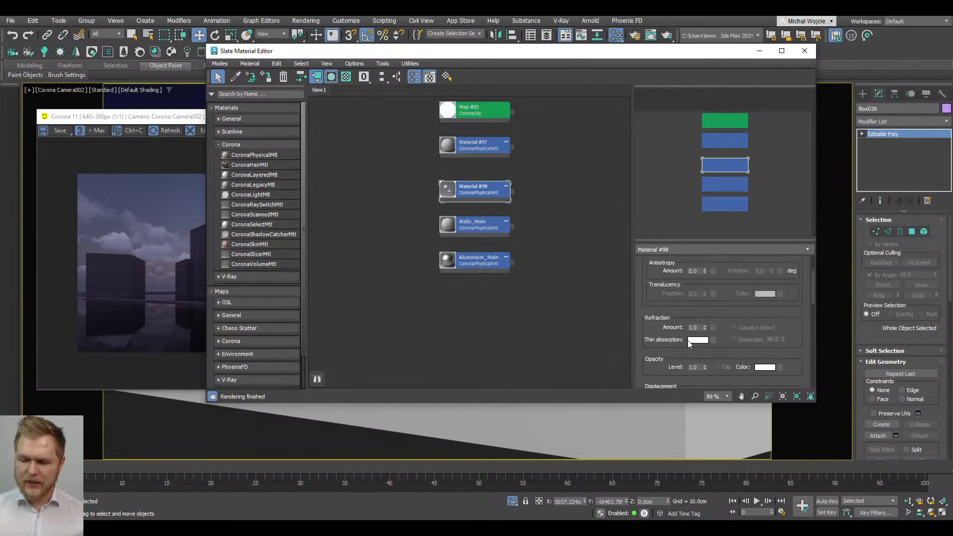
double_click(695, 328)
text(0.9)
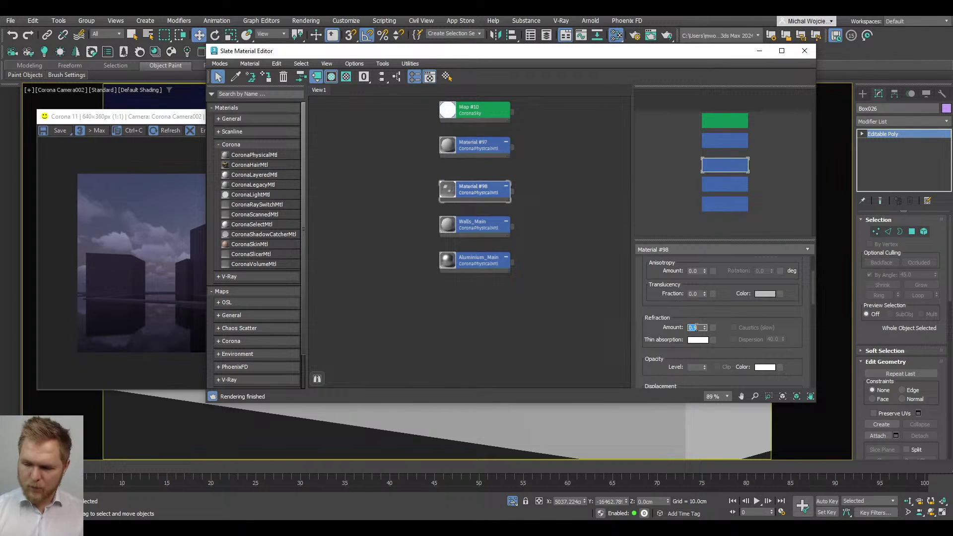
key(Return)
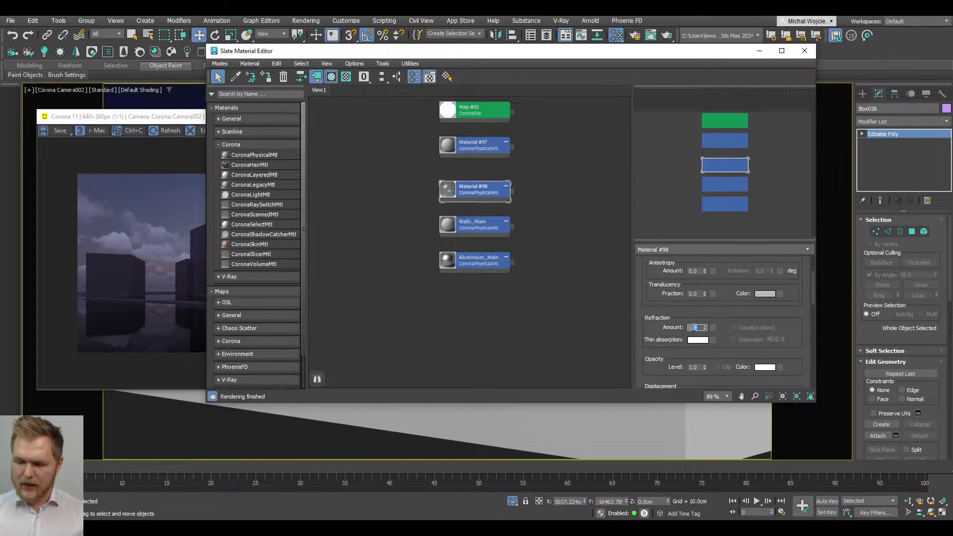
text(0.1)
key(Return)
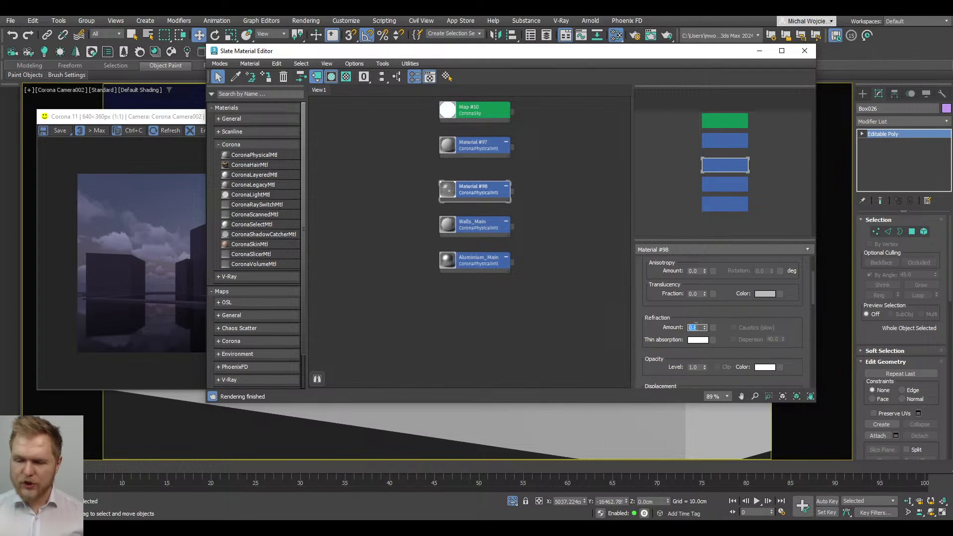
Step: Enlarge the Slate Material Editor window and its parameter area, and bring the Corona frame buffer to the front
drag(468, 57, 473, 34)
drag(629, 378, 630, 457)
drag(655, 384, 664, 357)
scroll(663, 358, up, 3)
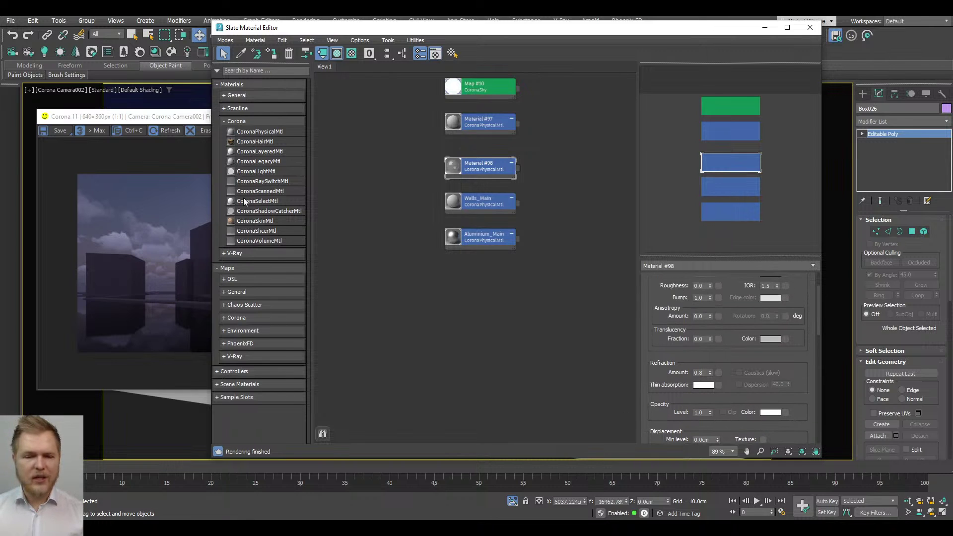
drag(187, 117, 184, 110)
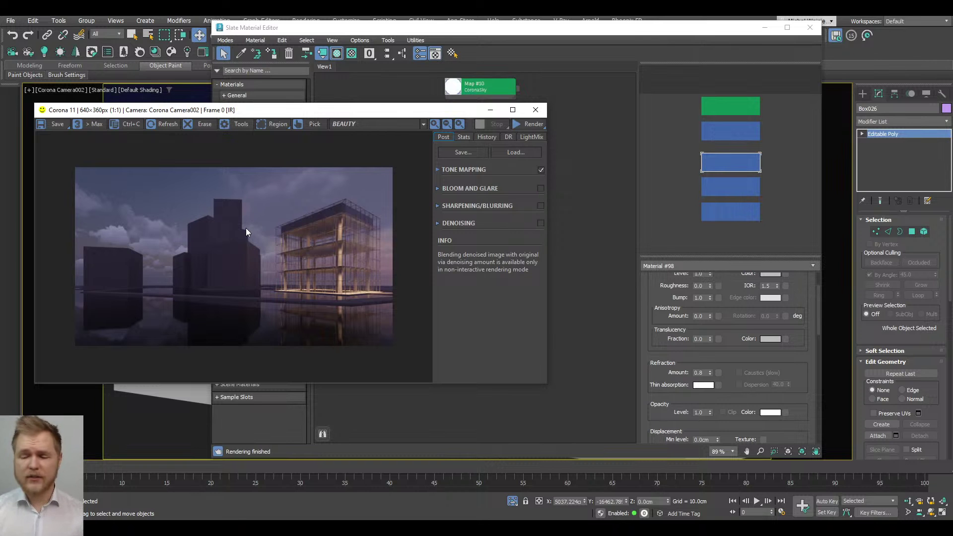
Step: Darken the base color of Material #98 to a neutral grey with hex value 262626
click(738, 362)
scroll(739, 362, up, 2)
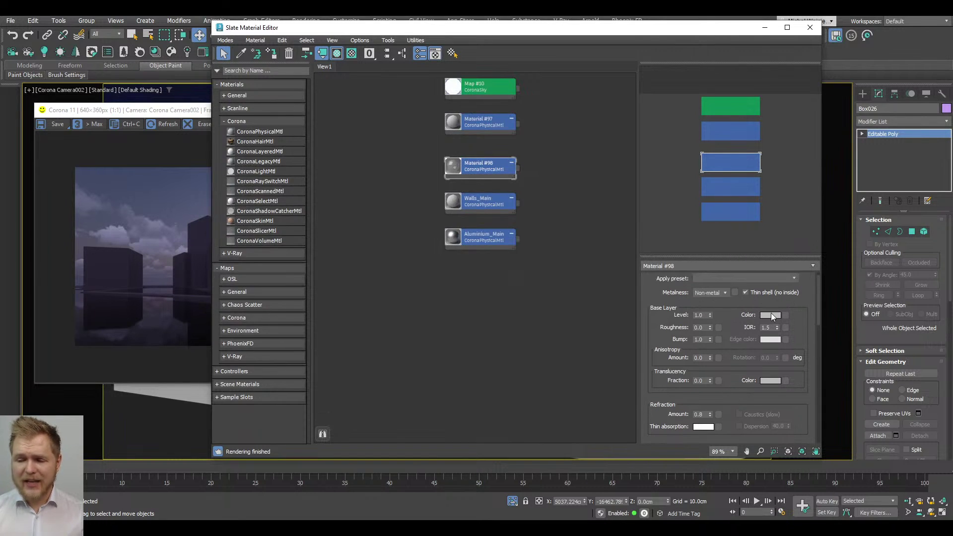
click(771, 314)
drag(668, 260, 642, 261)
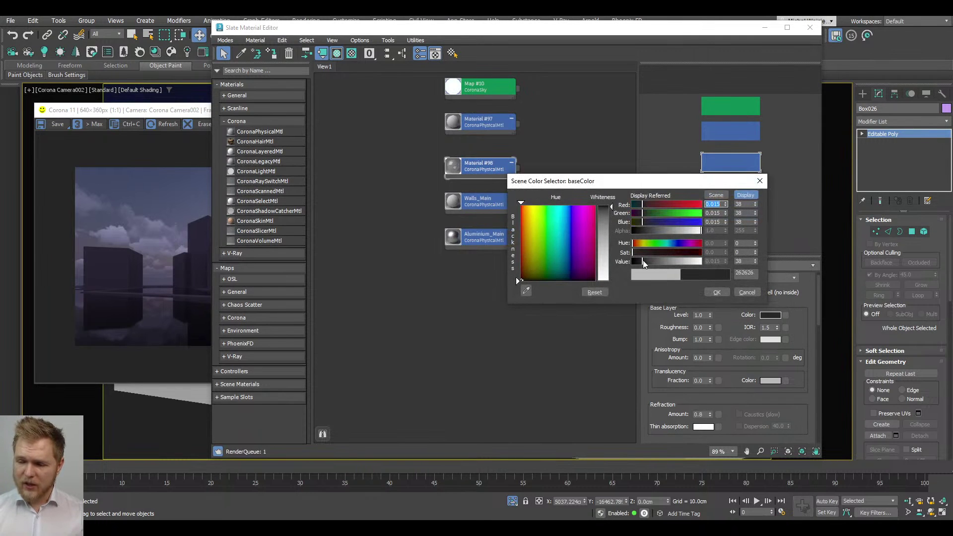
click(715, 292)
Step: Set the clearcoat layer of Material #98 to amount 0.5 and roughness 0.5
scroll(722, 357, down, 5)
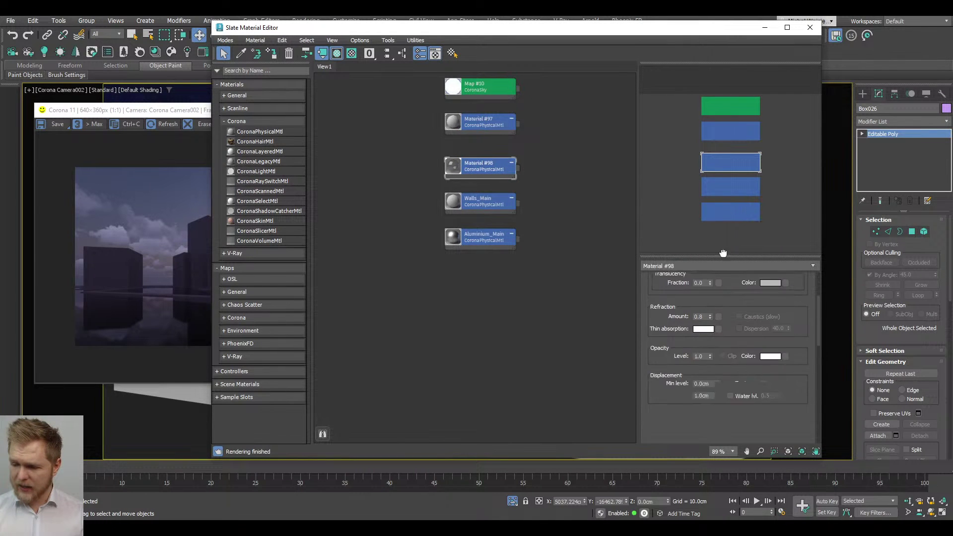
scroll(707, 361, down, 1)
double_click(697, 330)
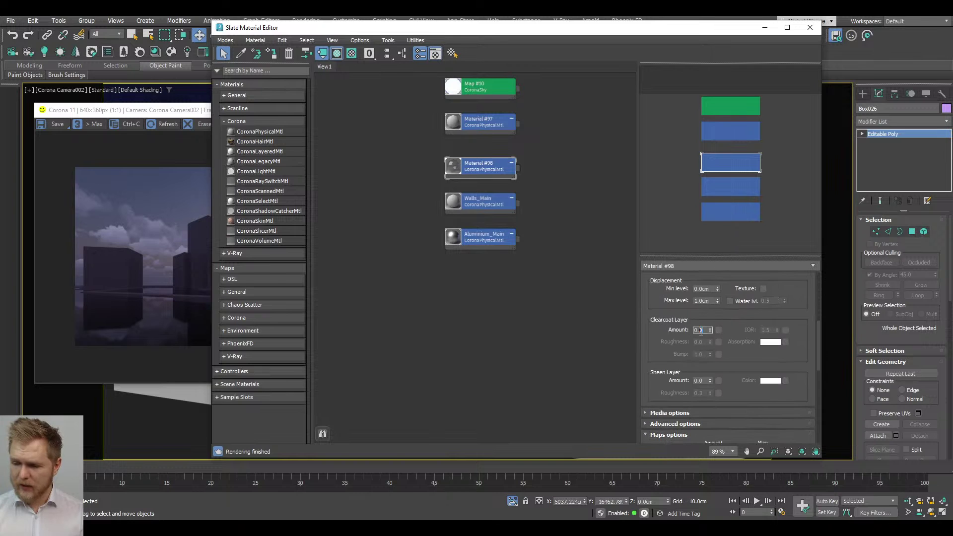
text(0.5)
key(Tab)
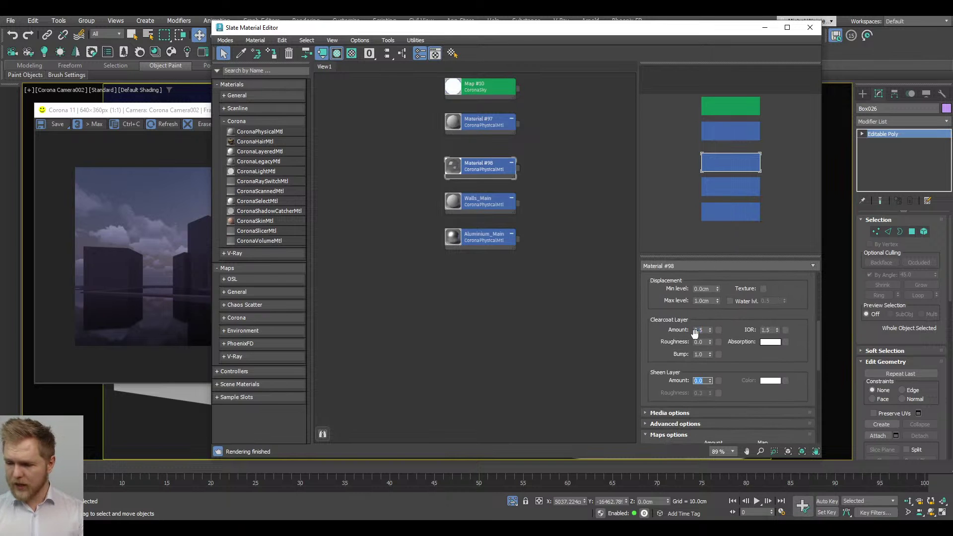
double_click(698, 342)
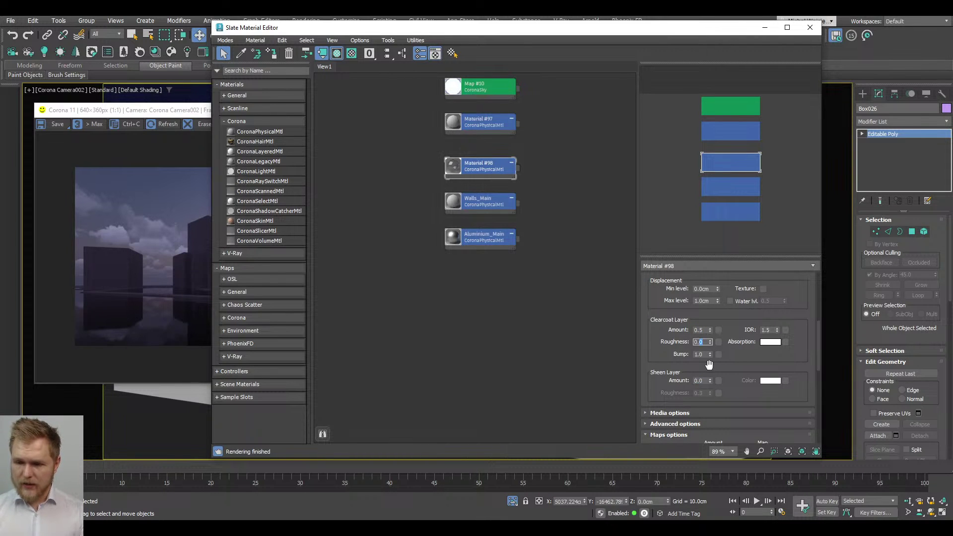
text(0.5)
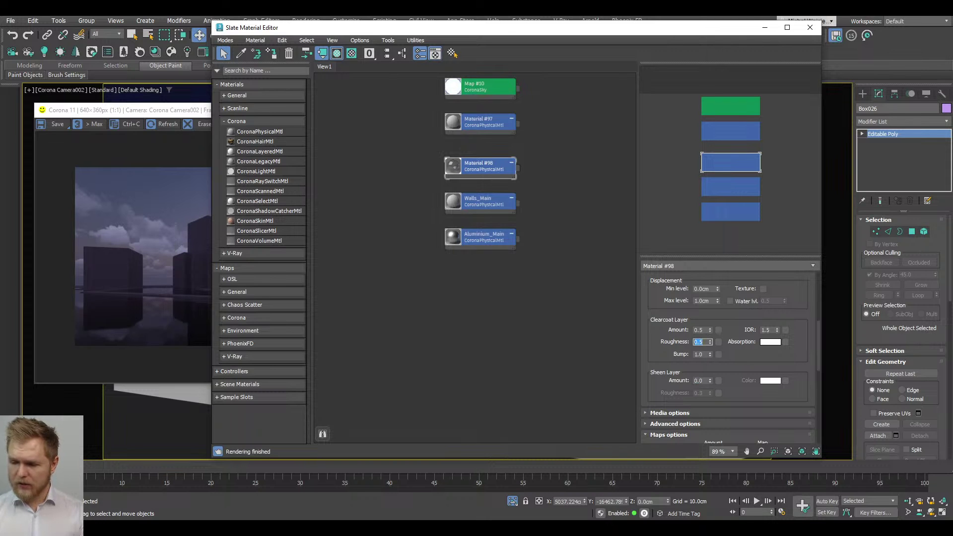
Step: Start interactive rendering in the Corona frame buffer to check the edited glass
click(138, 273)
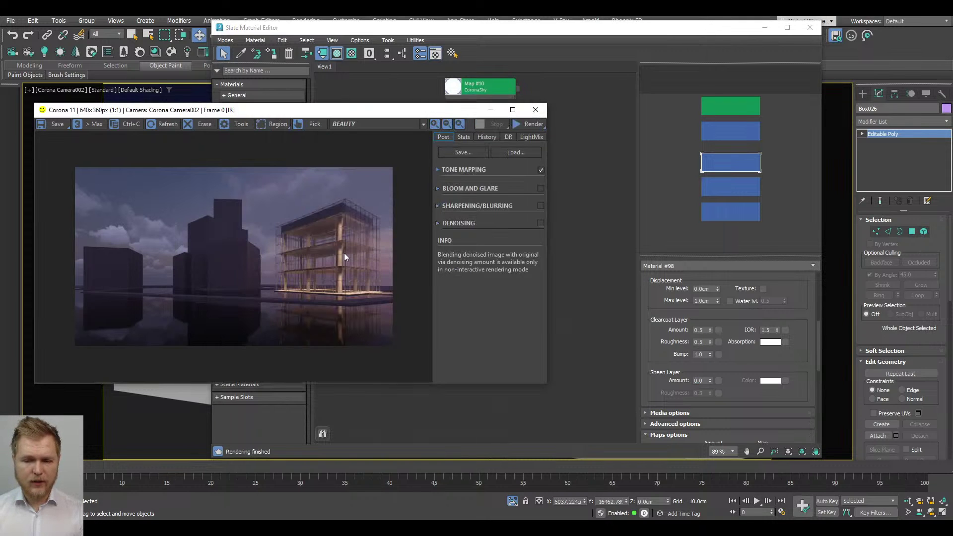
click(533, 124)
click(529, 136)
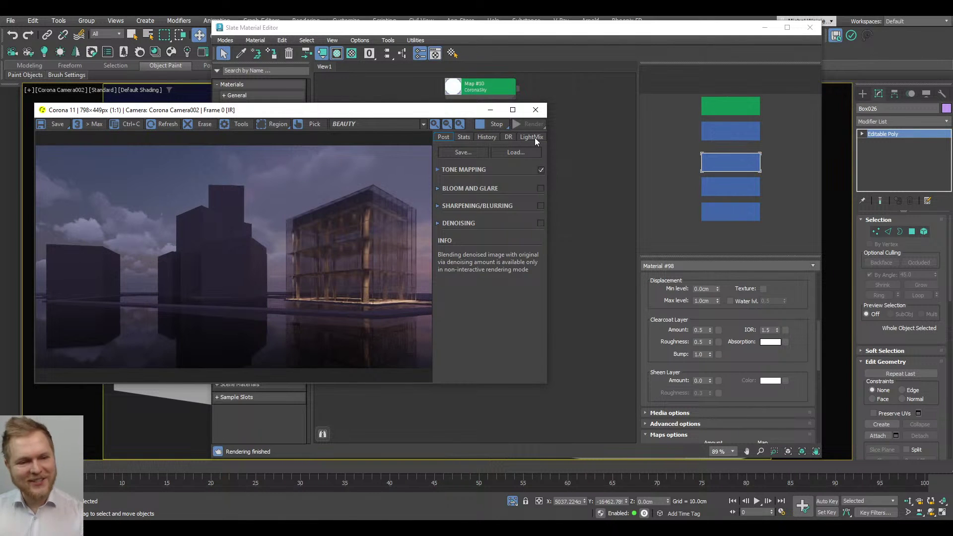
Step: Set the refraction amount of Material #98 to 0.9 while the interactive render runs
click(639, 291)
scroll(700, 320, up, 4)
click(703, 321)
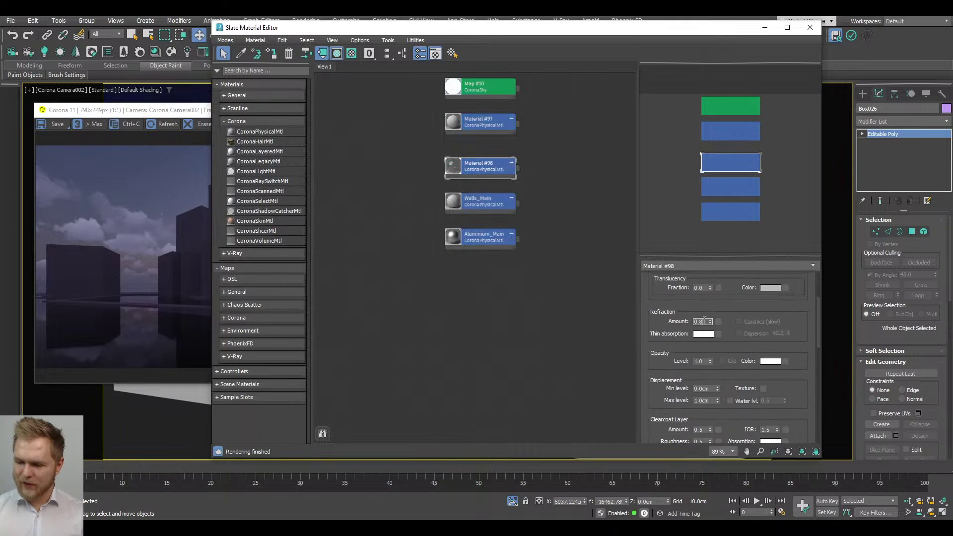
key(Return)
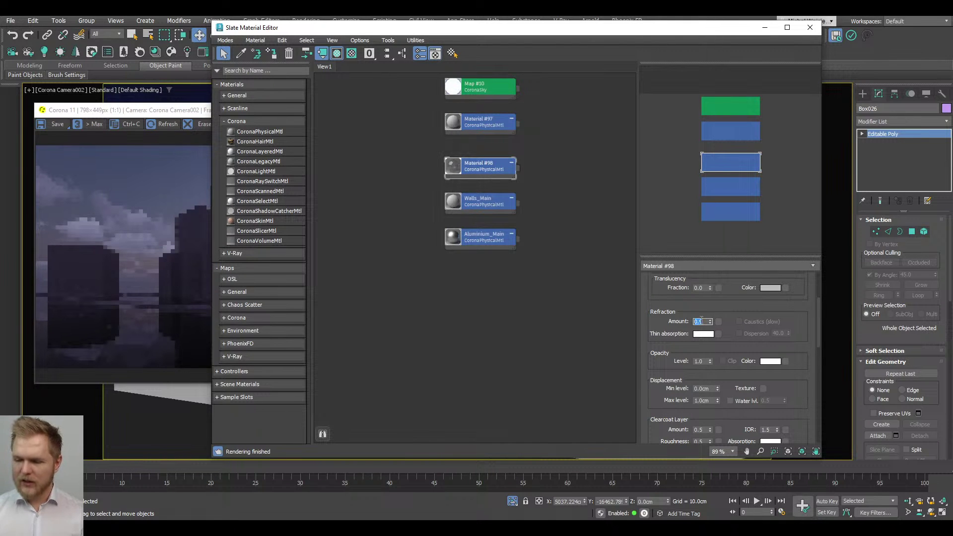
Step: Inspect the building's glass in the updated render, stop the interactive render and put the frame buffer away
click(153, 124)
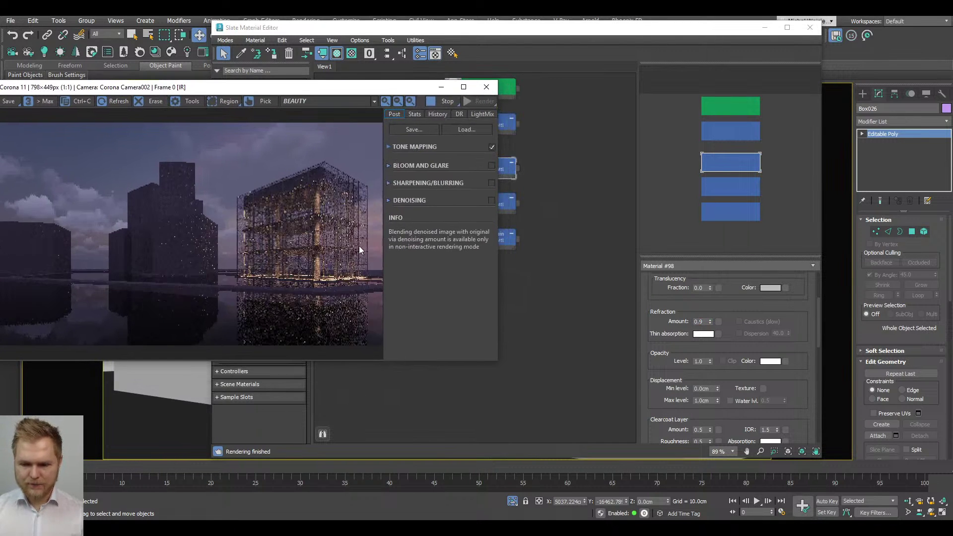
scroll(358, 245, up, 1)
scroll(360, 246, down, 1)
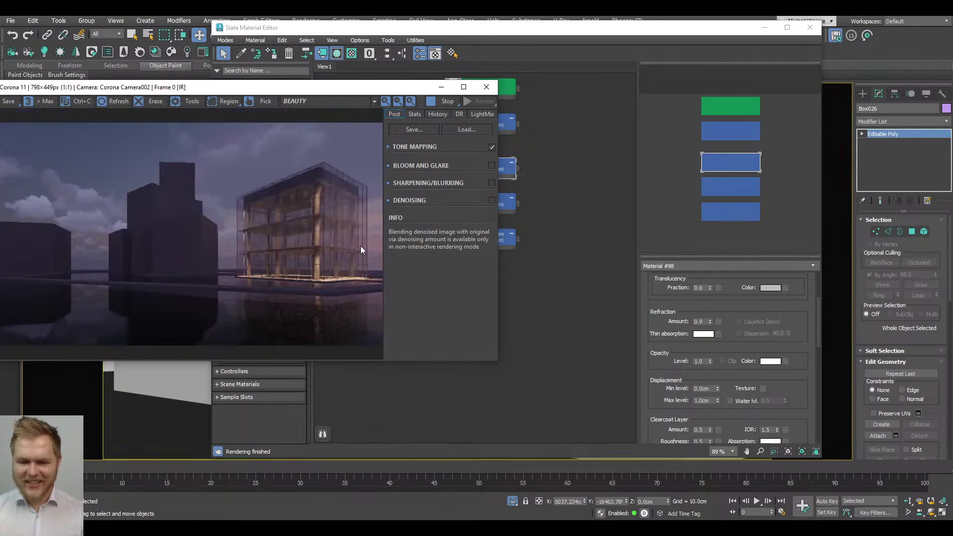
click(444, 103)
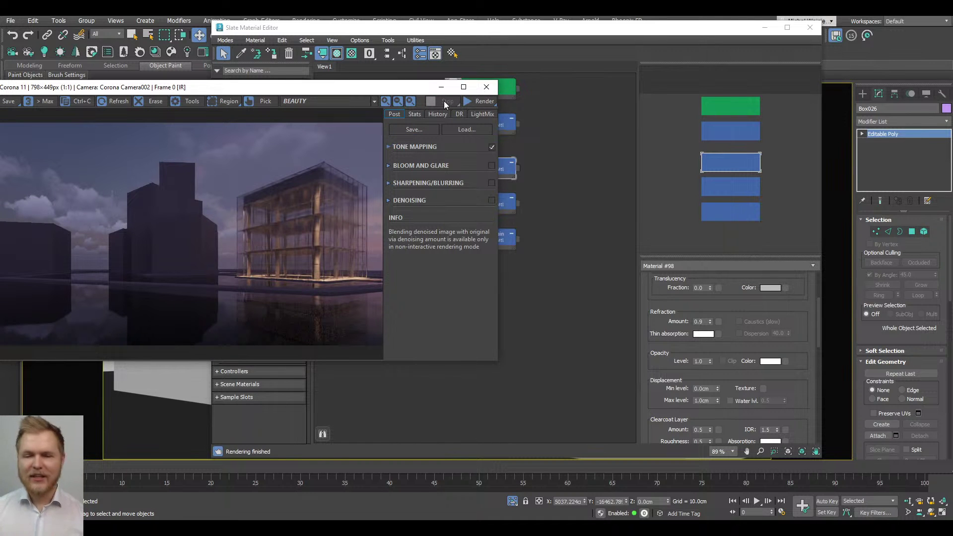
click(442, 92)
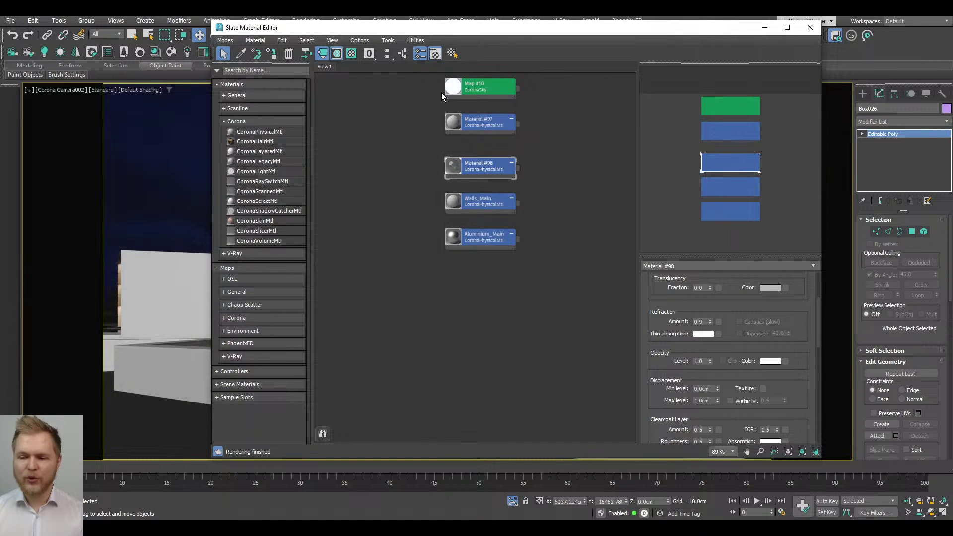
Step: Change Material #98 to a CoronaLayeredMtl, keeping the old material as sub-material
drag(498, 179, 481, 305)
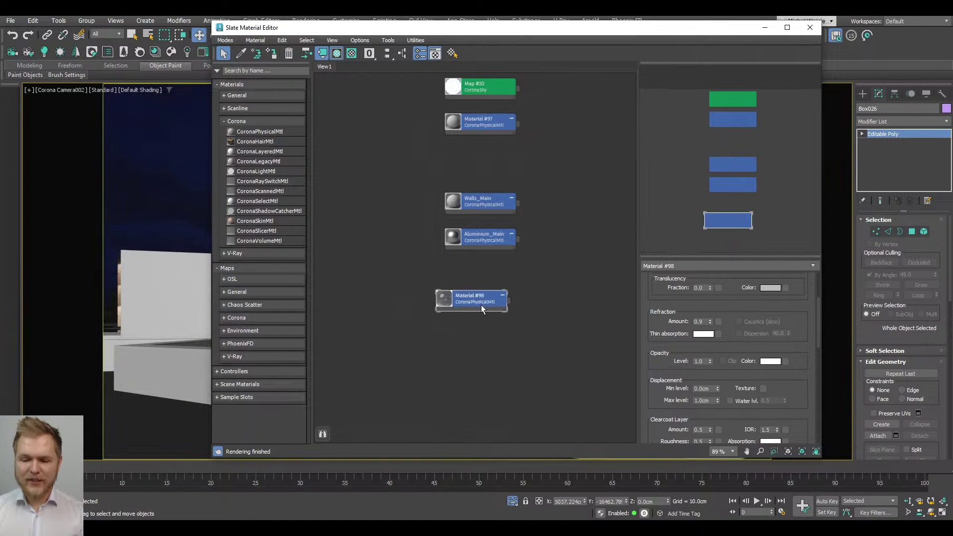
scroll(482, 260, up, 2)
right_click(484, 260)
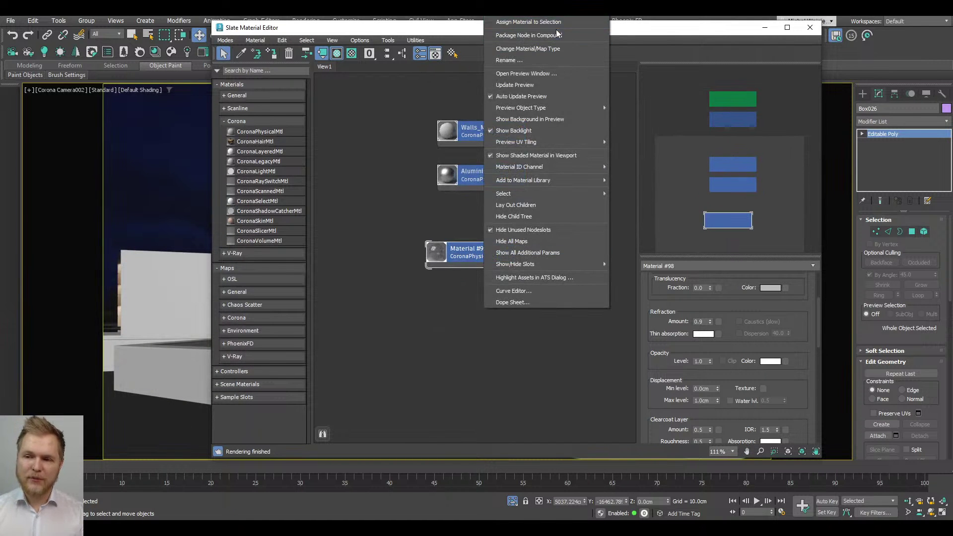
click(559, 50)
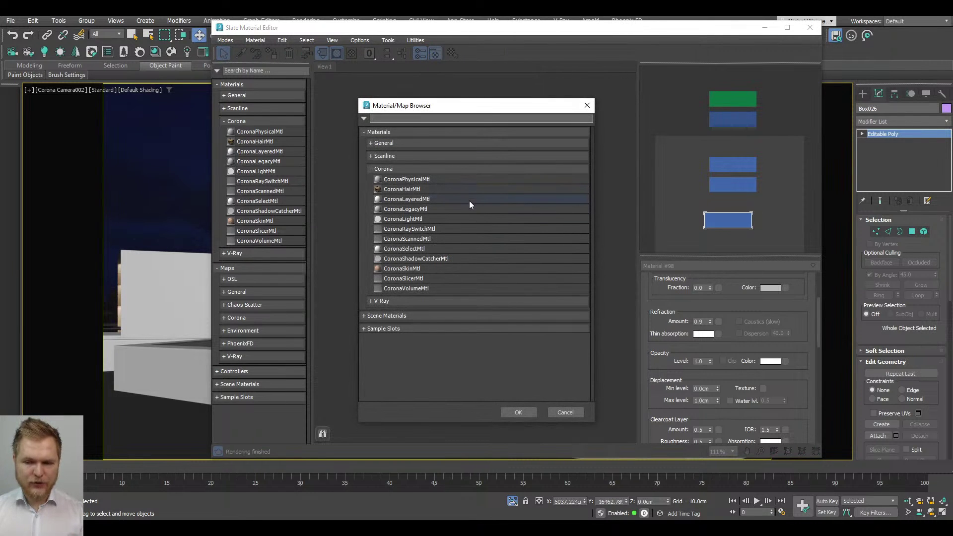
double_click(469, 199)
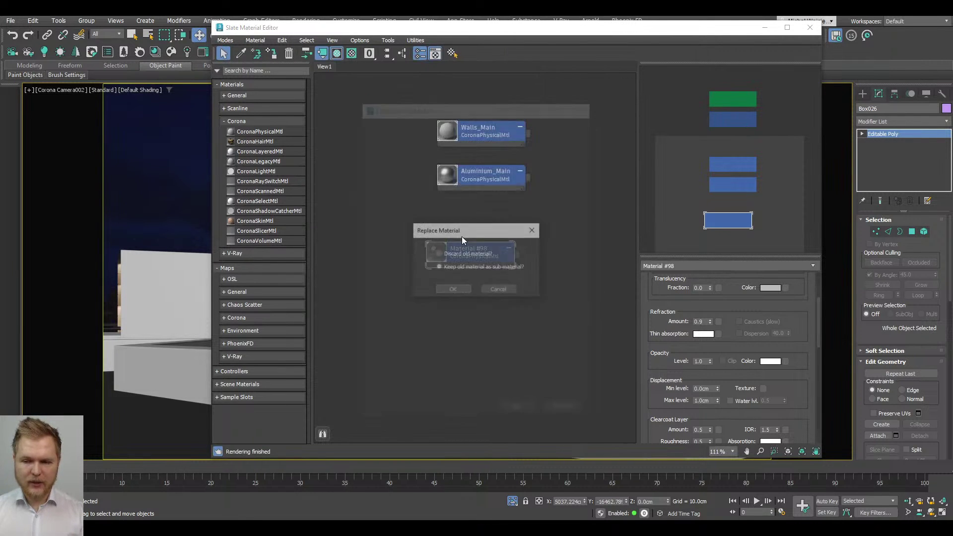
click(452, 289)
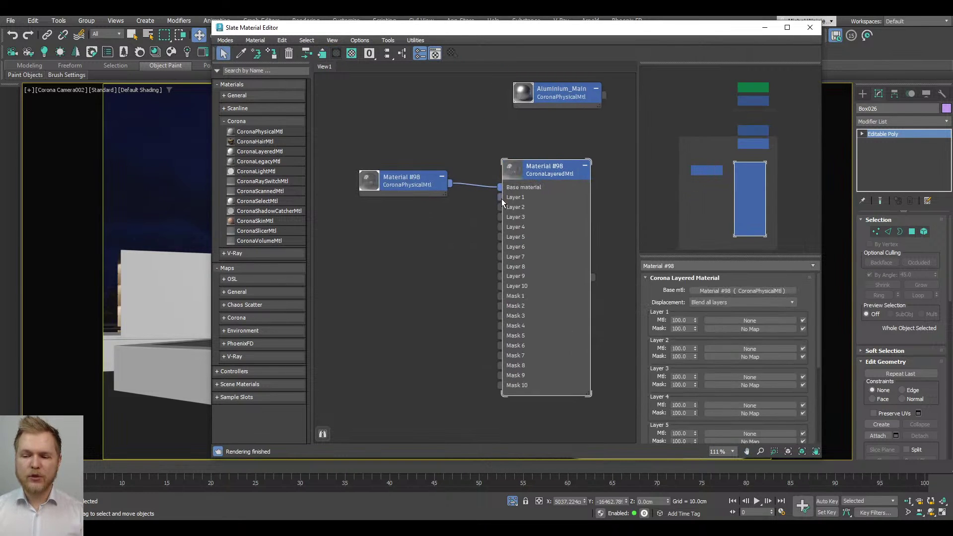
Step: Add a new CoronaPhysicalMtl to the Layer 1 slot of the layered Material #98
drag(501, 199, 430, 239)
mouse_move(464, 243)
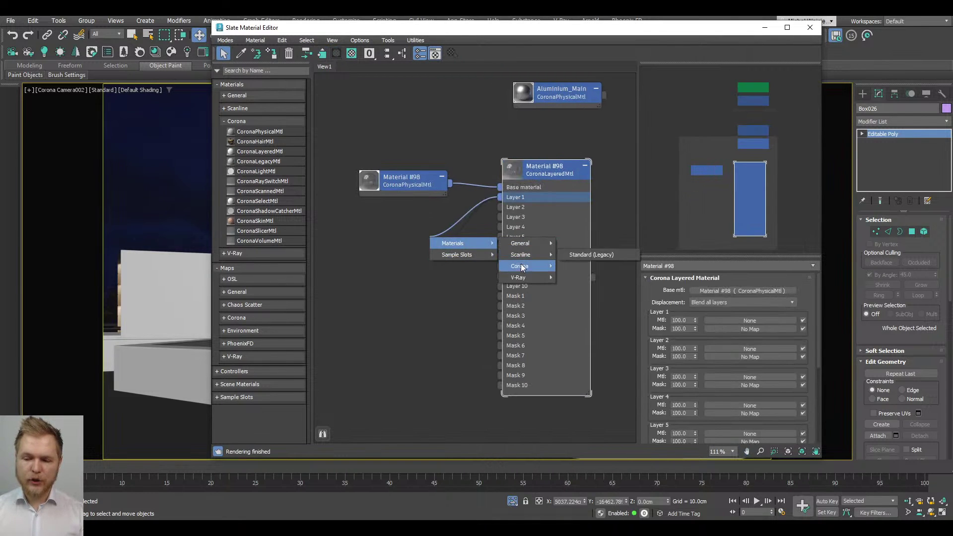
mouse_move(522, 267)
click(608, 269)
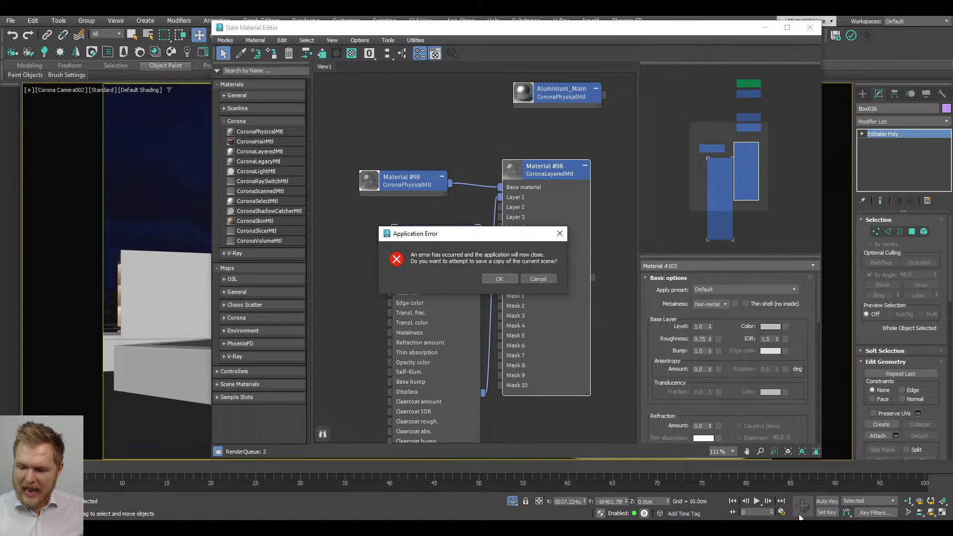
Step: End the crashed 3ds Max 2024 process in Task Manager and close Task Manager
key(ctrl+shift+Escape)
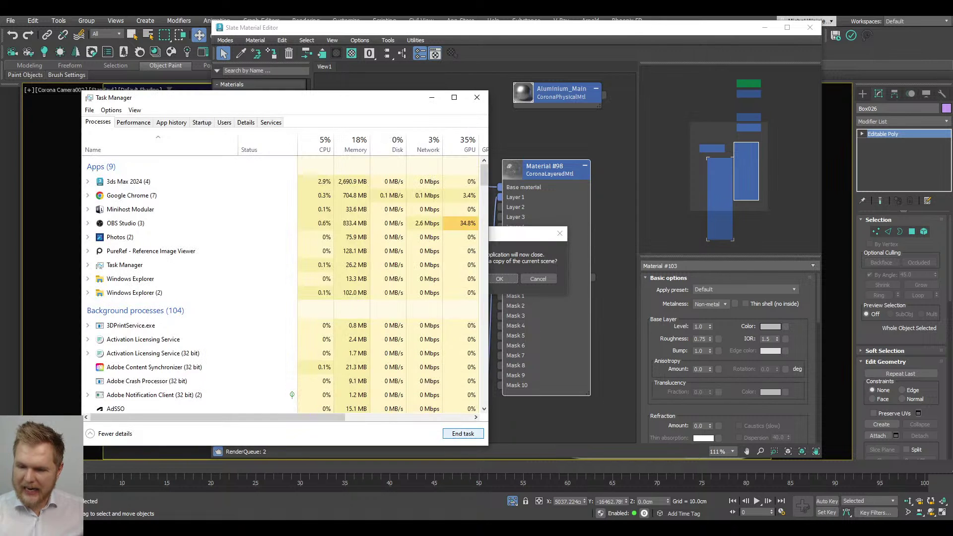
click(220, 183)
click(456, 433)
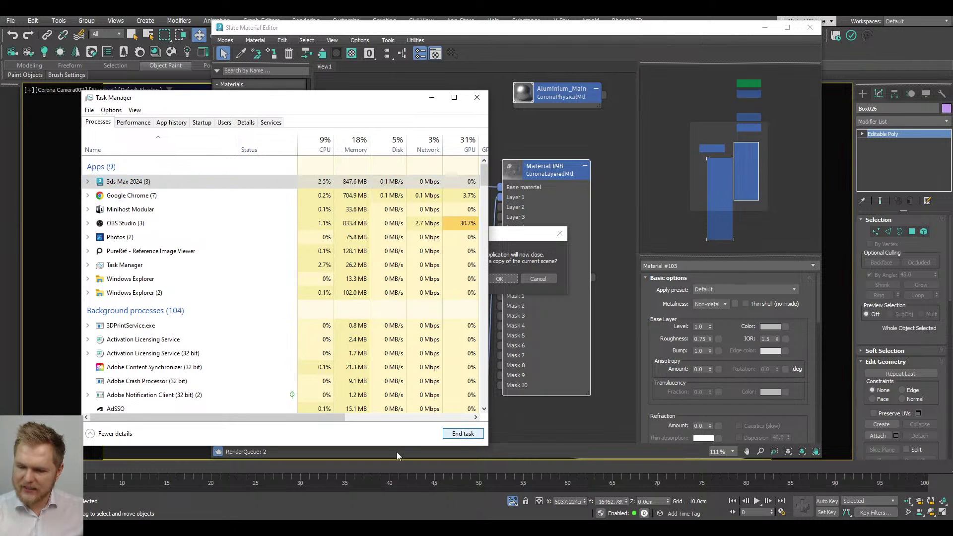
click(456, 434)
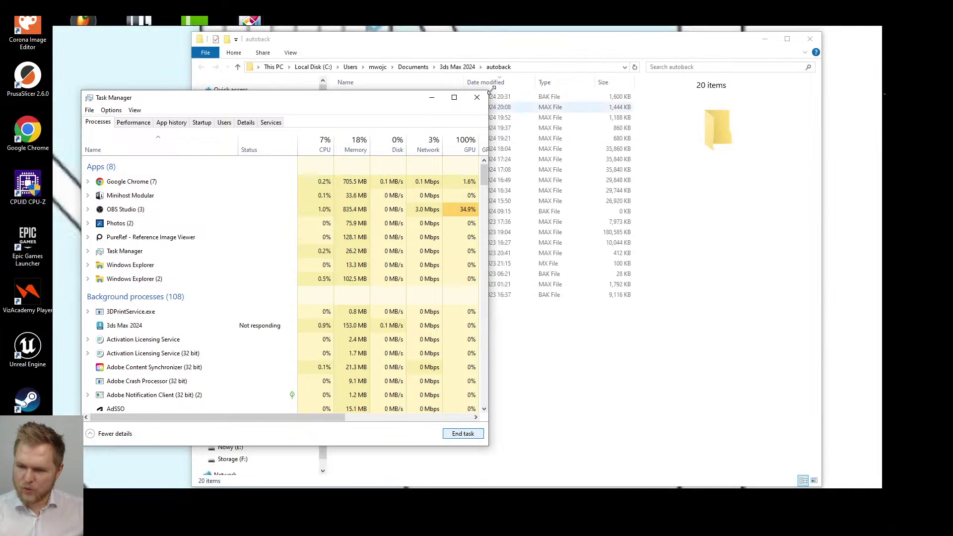
click(476, 97)
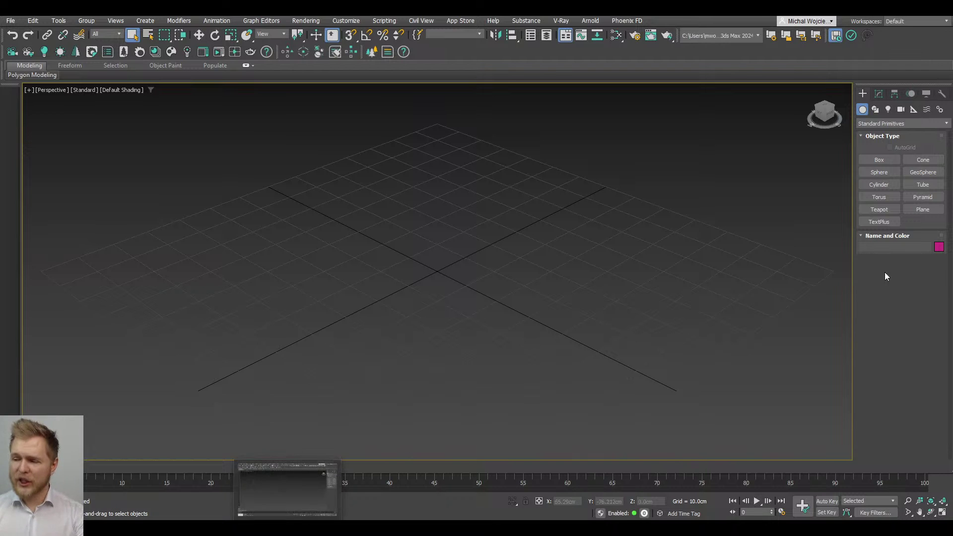
Step: Create a large plane across the middle of the grid in the perspective view of the empty scene
click(922, 209)
drag(407, 184, 398, 410)
right_click(526, 373)
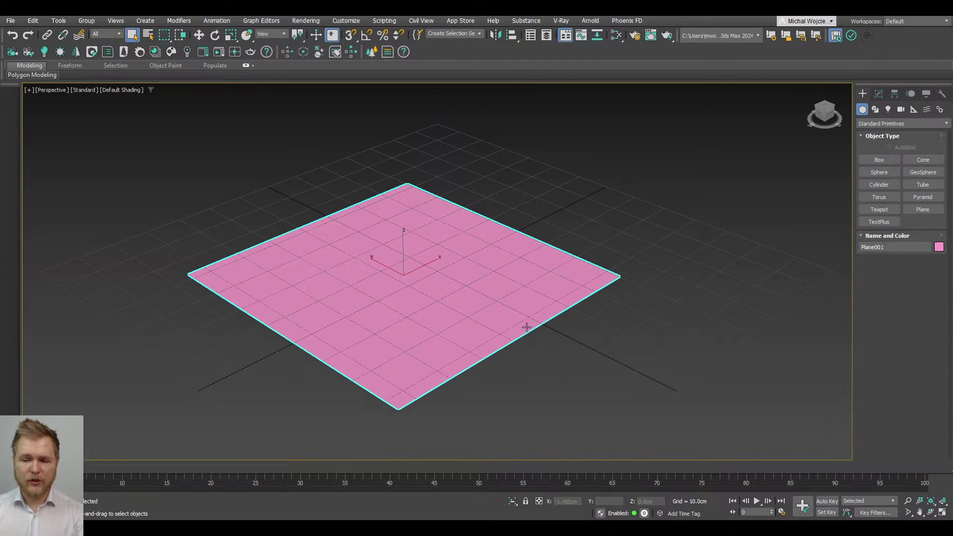
Step: Turn on Never Degrade for the pink plane in its object properties
key(F3)
key(F3)
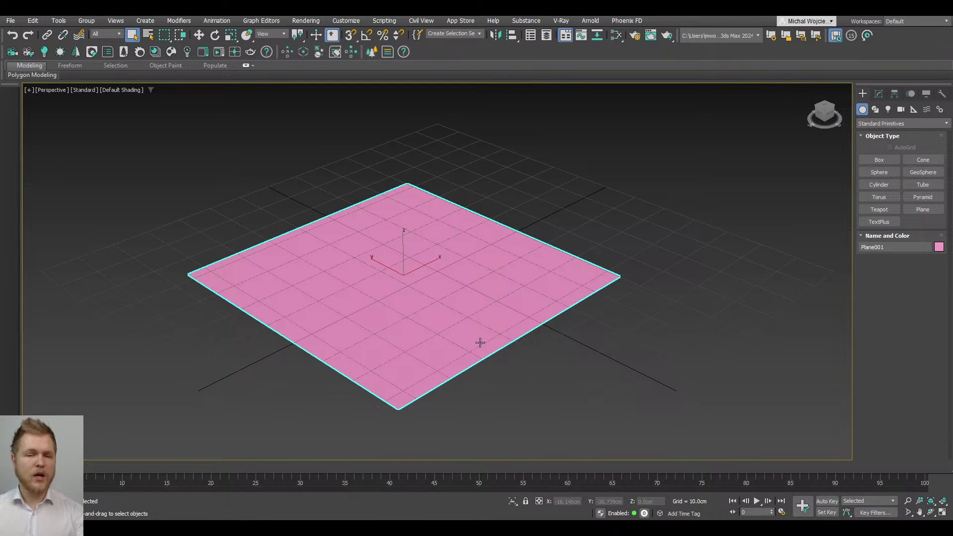
click(129, 90)
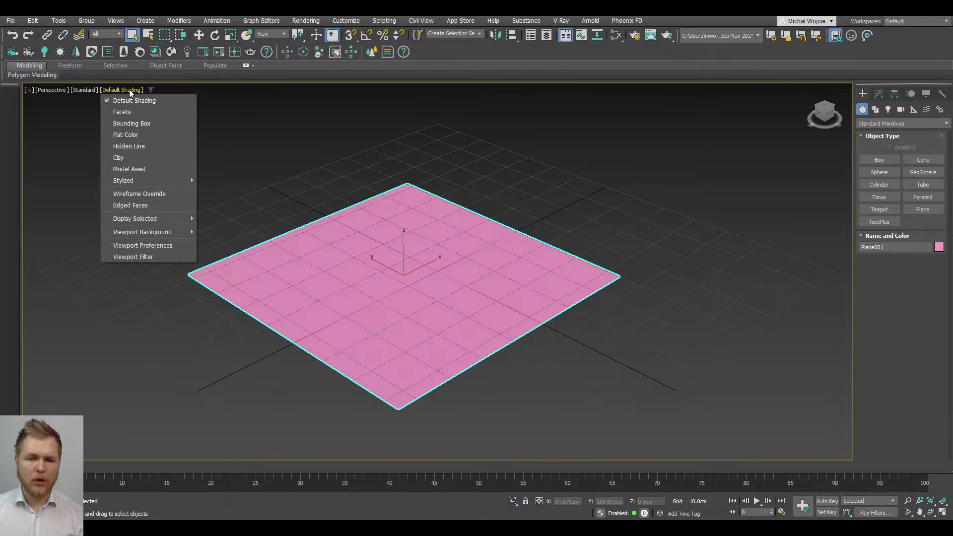
right_click(382, 252)
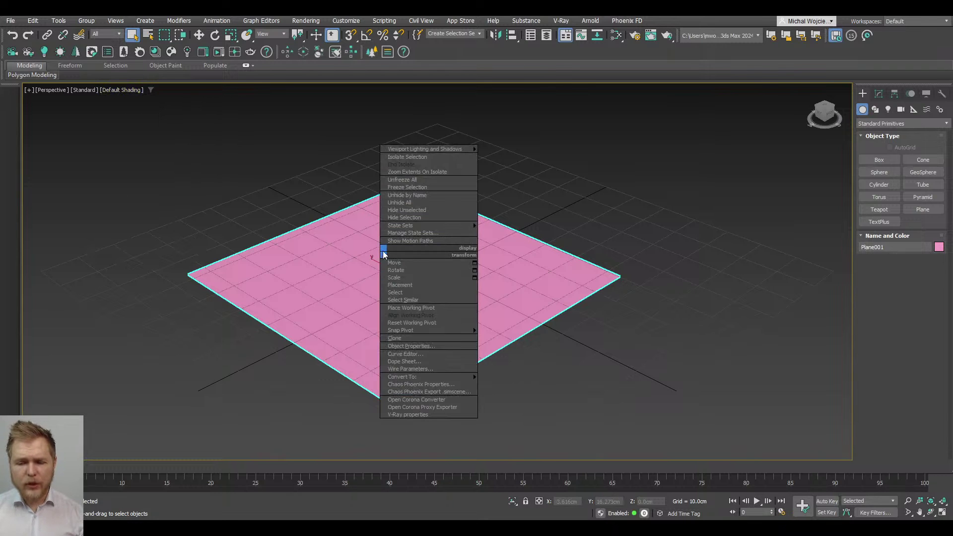
click(444, 346)
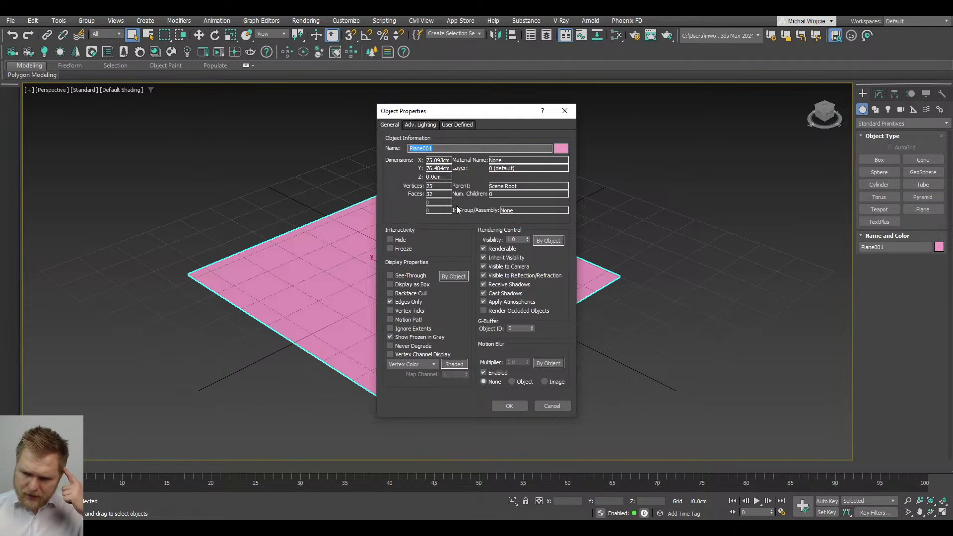
click(428, 125)
click(448, 126)
click(391, 125)
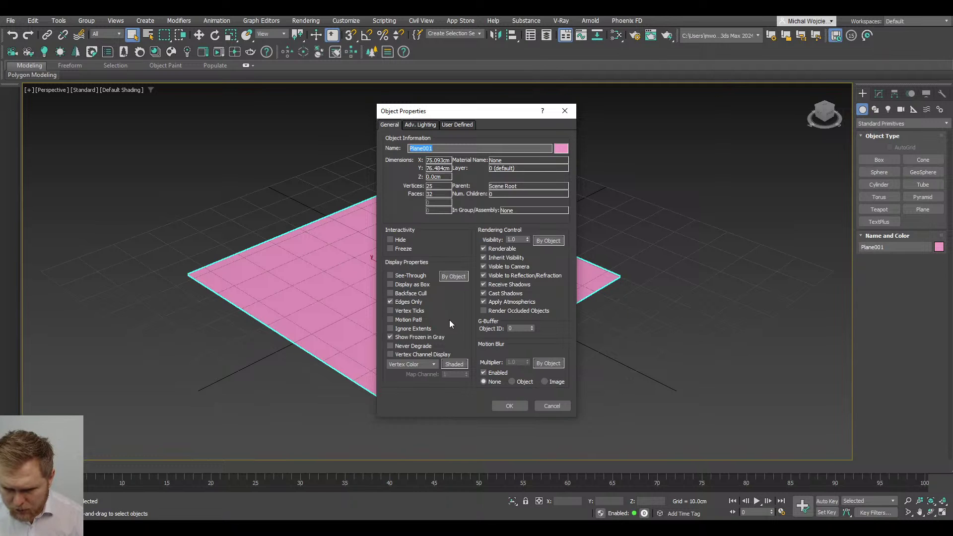
click(421, 346)
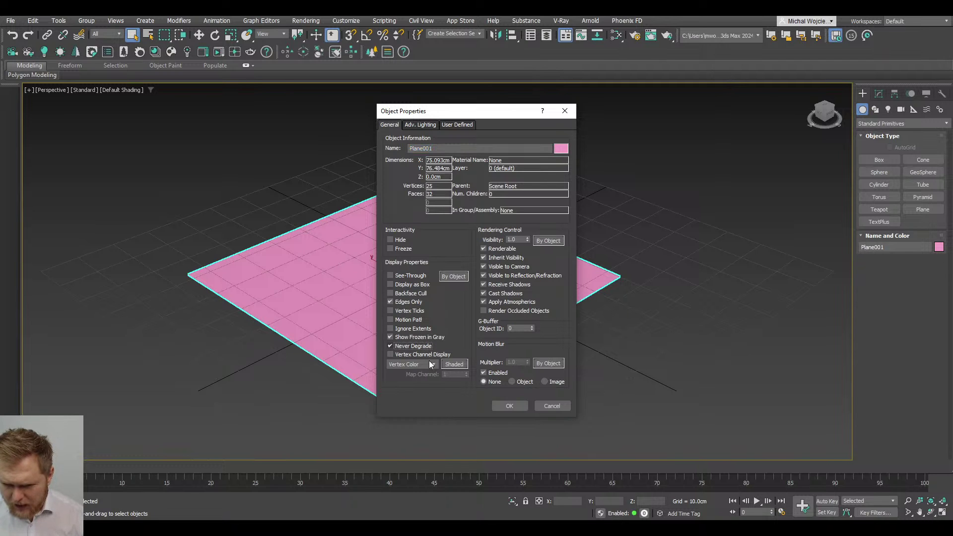
click(501, 406)
Step: Check the viewport's edged faces display and turn off Never Degrade in the pink plane's object properties
key(F4)
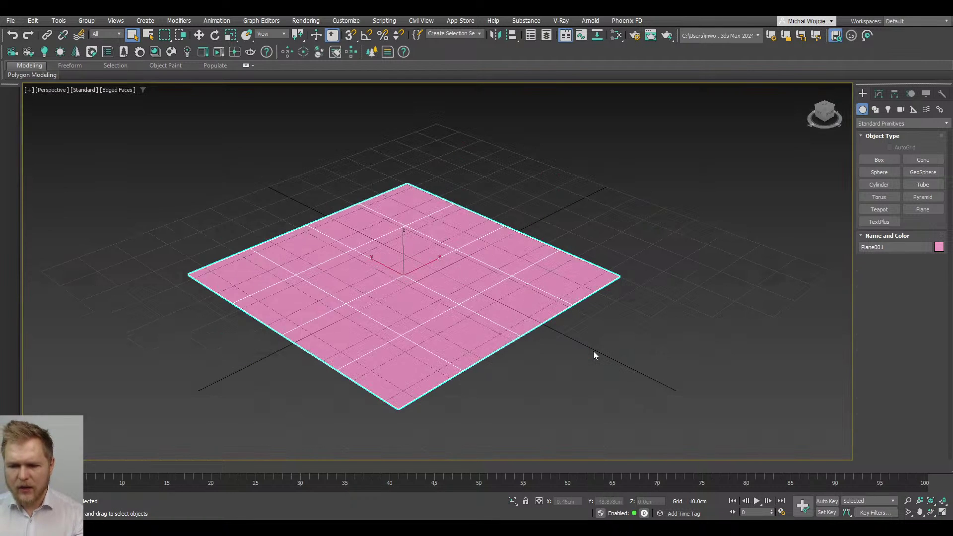
key(F4)
click(122, 90)
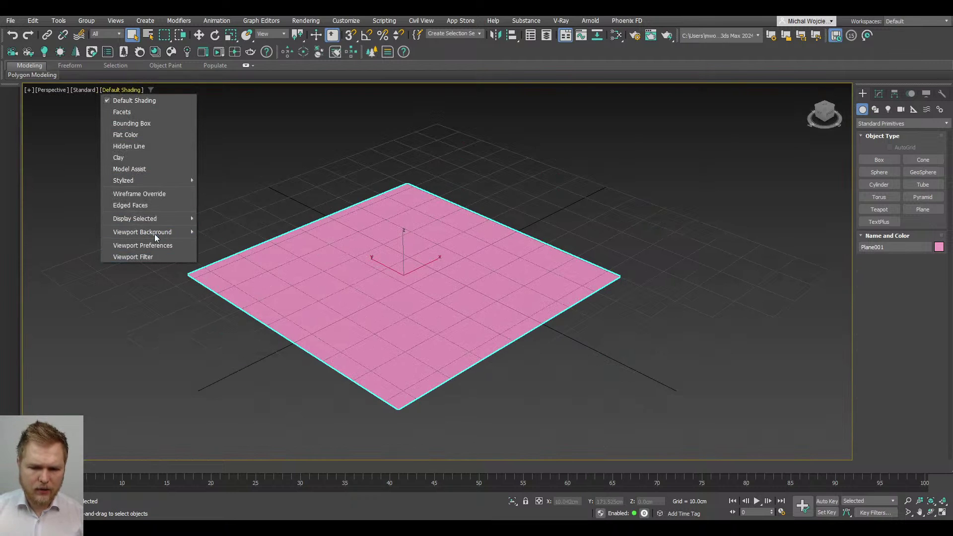
click(351, 281)
right_click(420, 323)
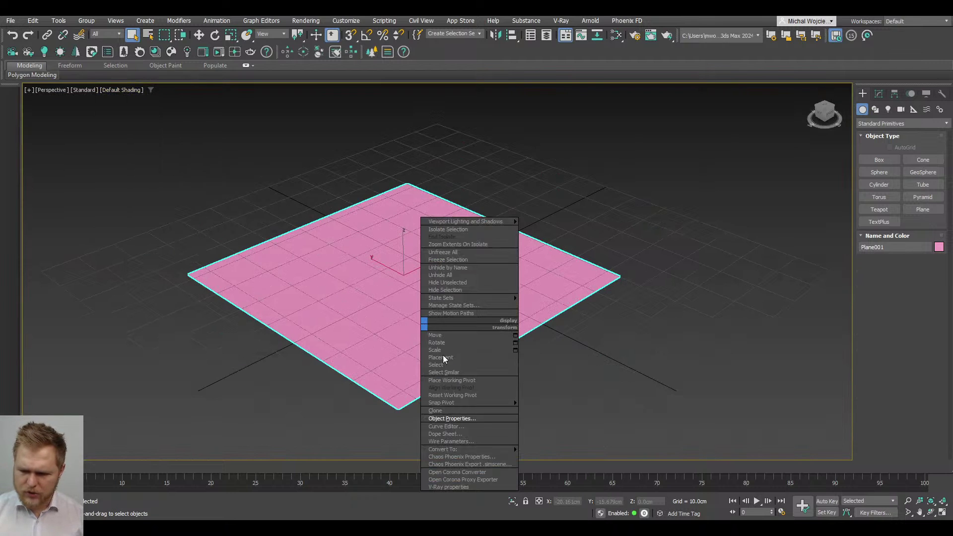
click(478, 419)
click(415, 346)
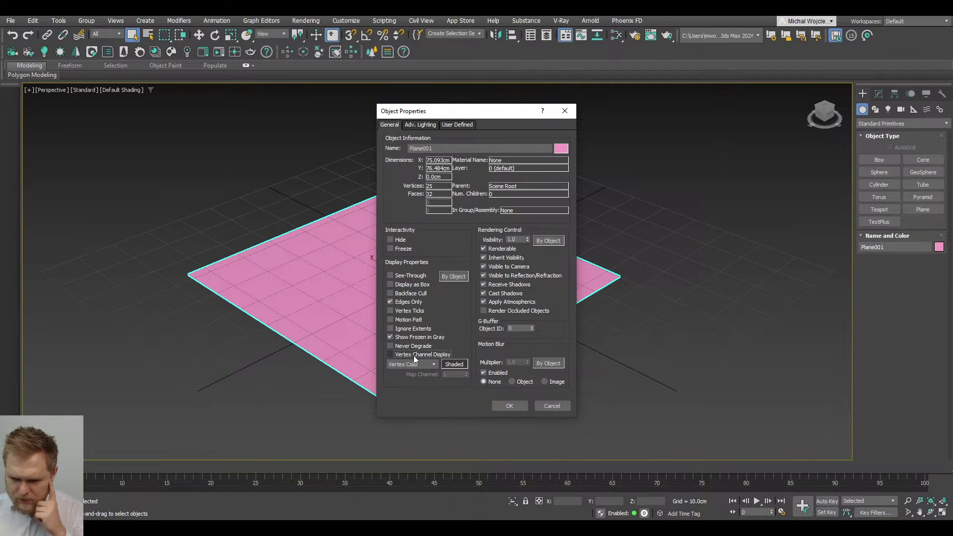
click(508, 405)
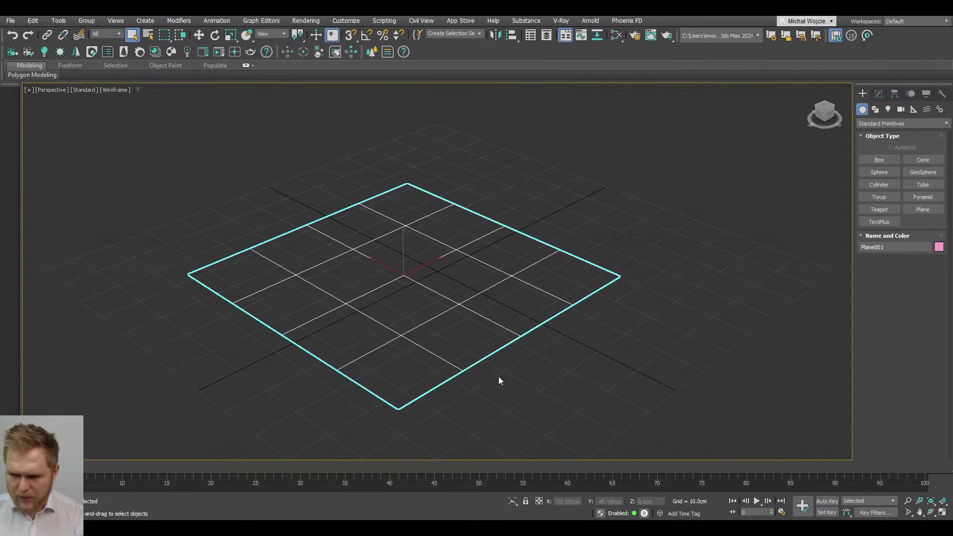
Step: Switch the perspective viewport to wireframe display and deselect the plane
key(F3)
click(118, 94)
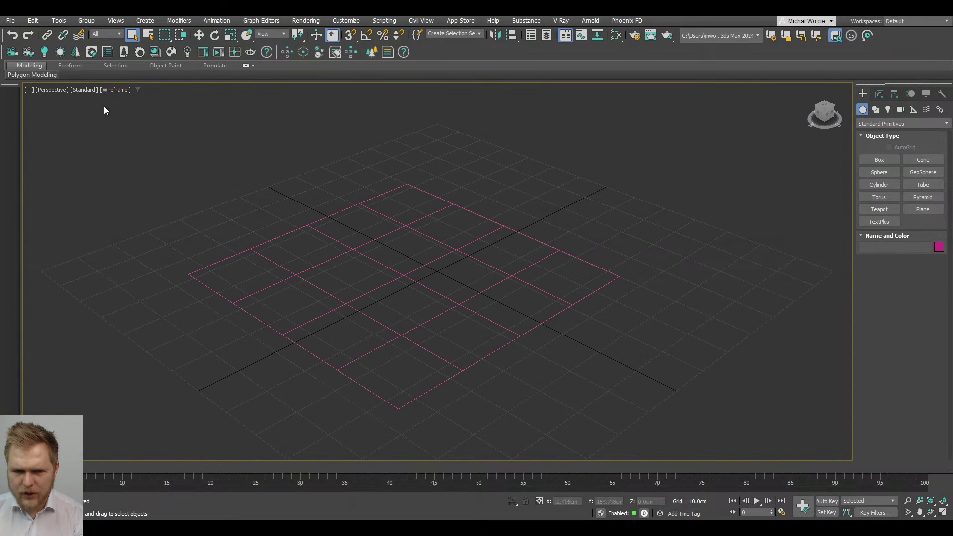
click(115, 90)
key(Escape)
Step: Run the Blueprint_Noob.ms script from the scripts folder
click(397, 21)
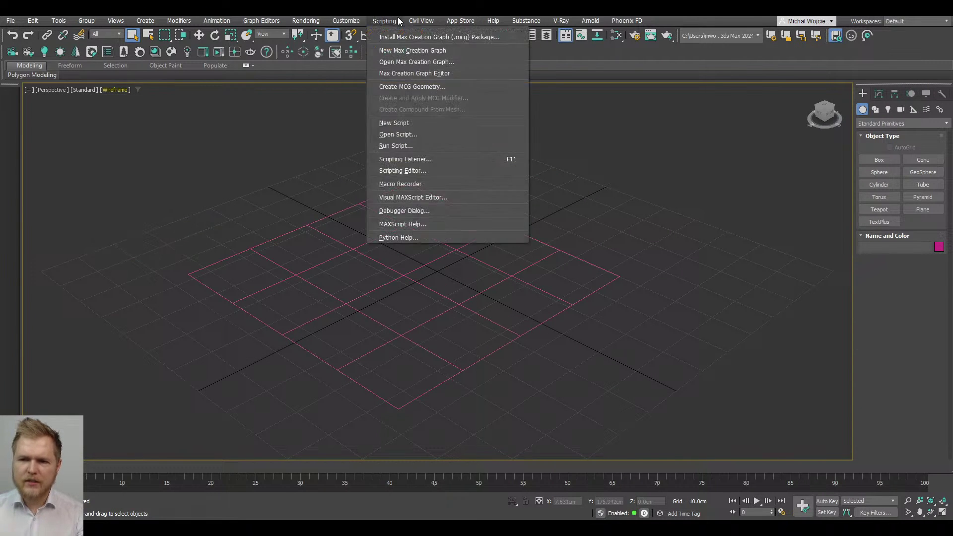
mouse_move(469, 22)
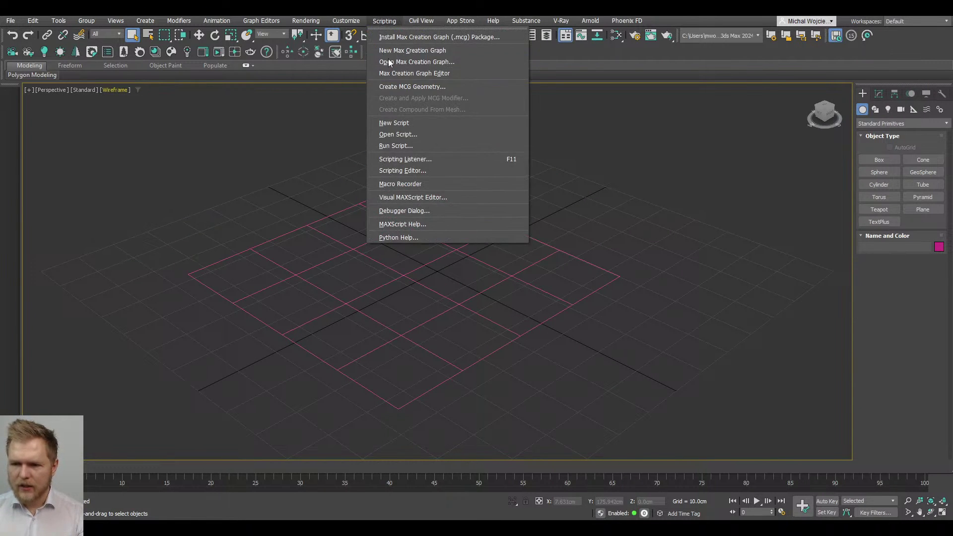
click(346, 21)
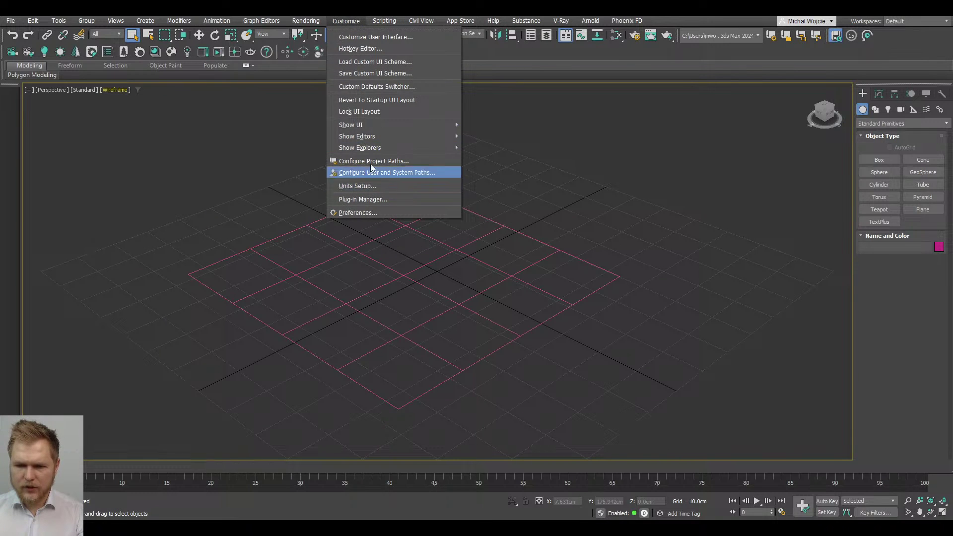
mouse_move(388, 22)
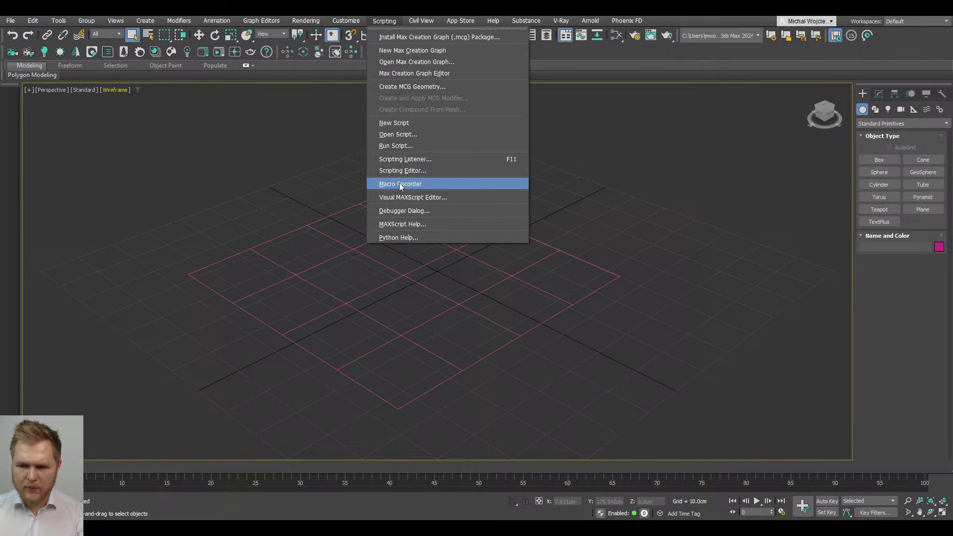
click(410, 146)
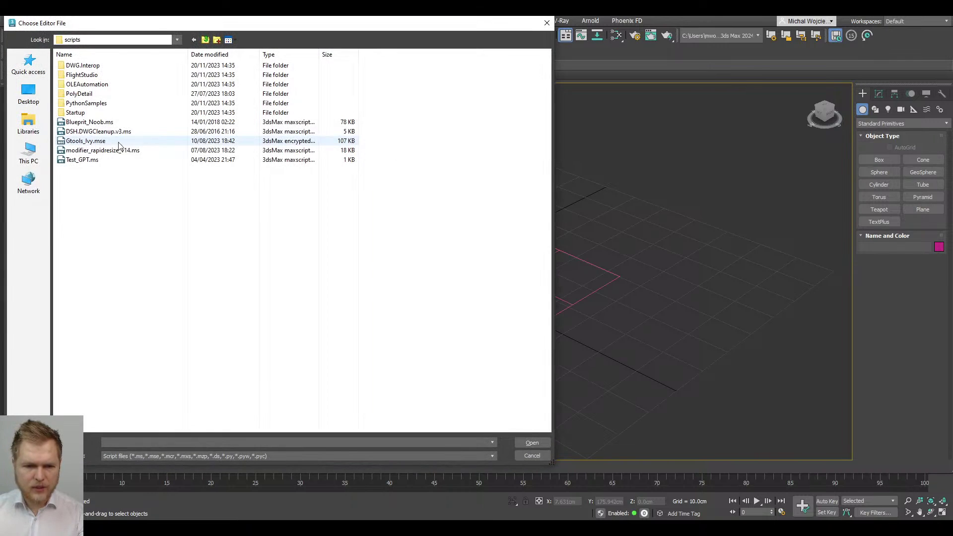
double_click(119, 125)
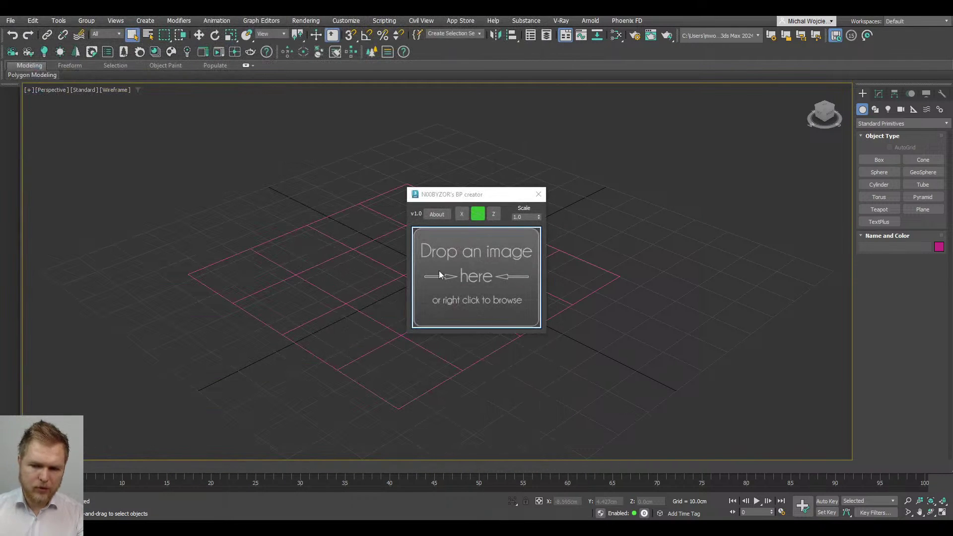
Step: Create a blueprint plane from the dog photo with the BP creator at scale 1.0, and close the tool
key(alt+Tab)
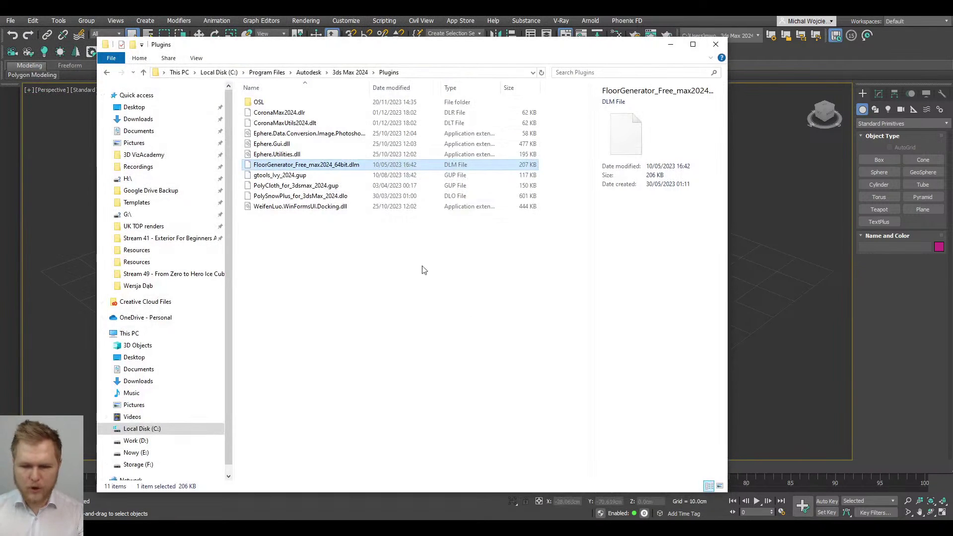
click(139, 131)
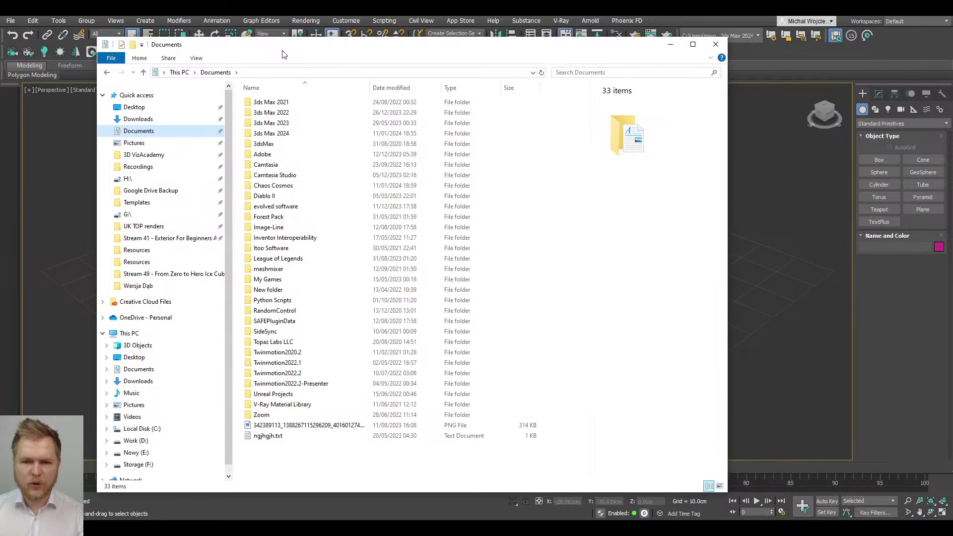
key(alt+Tab)
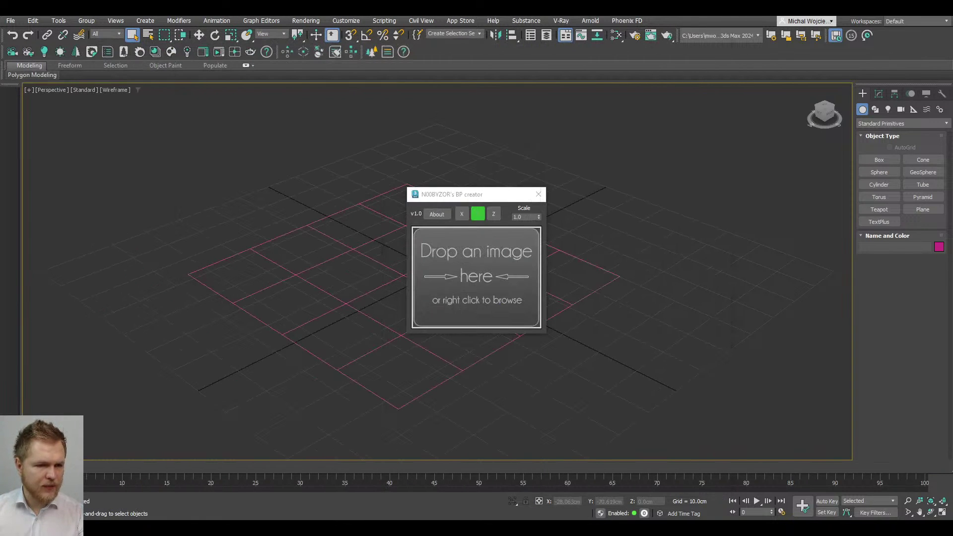
drag(521, 258, 489, 301)
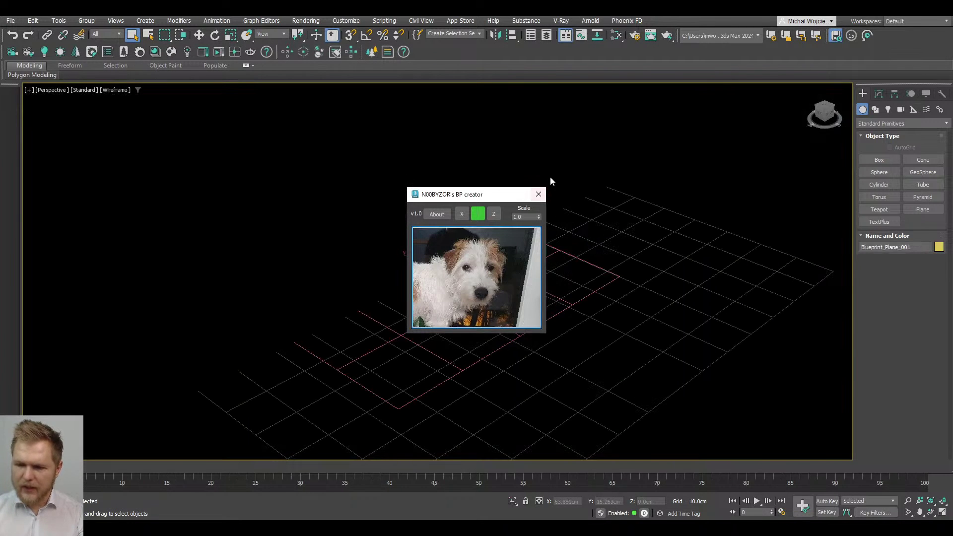
click(539, 194)
Step: Frame the blueprint plane and examine its general object properties
key(z)
scroll(480, 223, down, 3)
right_click(477, 221)
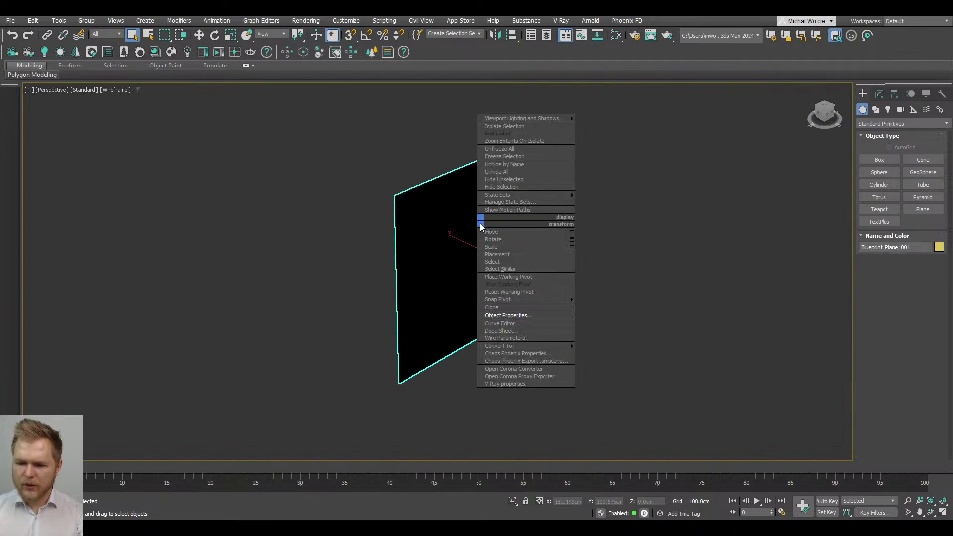
click(519, 316)
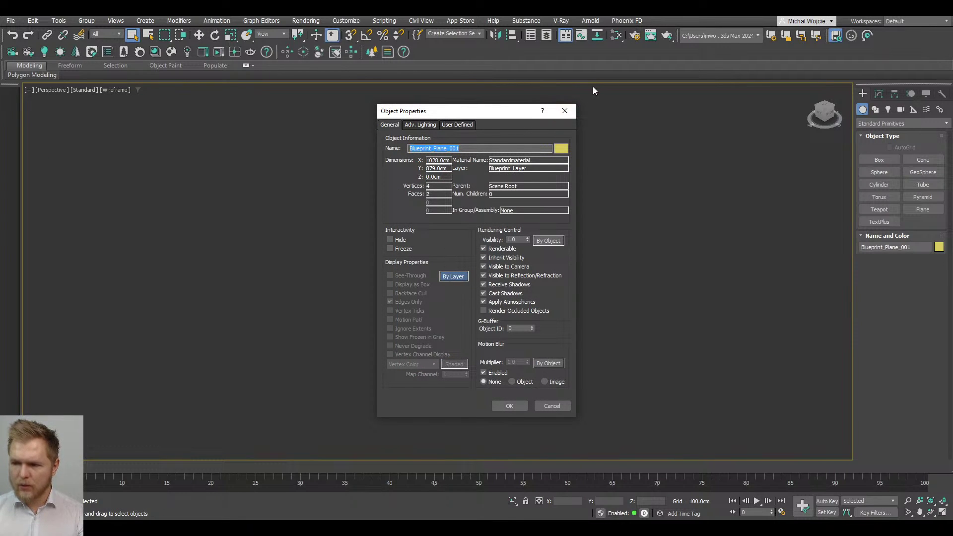
click(565, 110)
Step: Open the layer explorer, expand Blueprint_Layer and inspect the options available for the blueprint plane and its layer
click(547, 36)
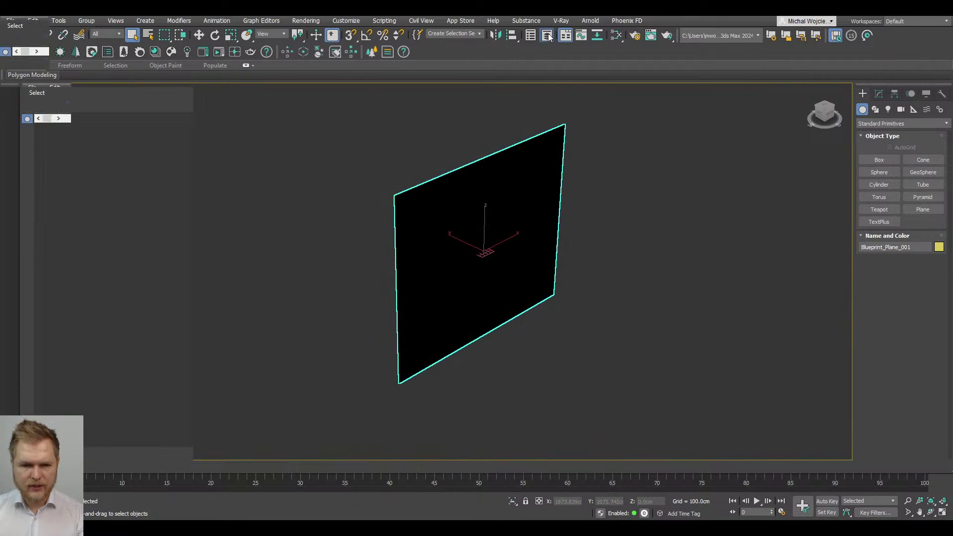
click(39, 137)
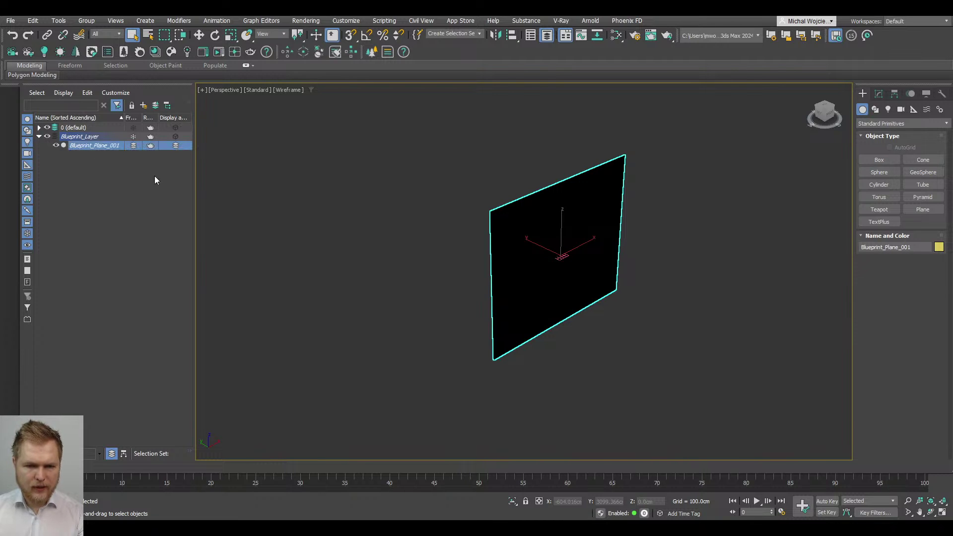
right_click(104, 145)
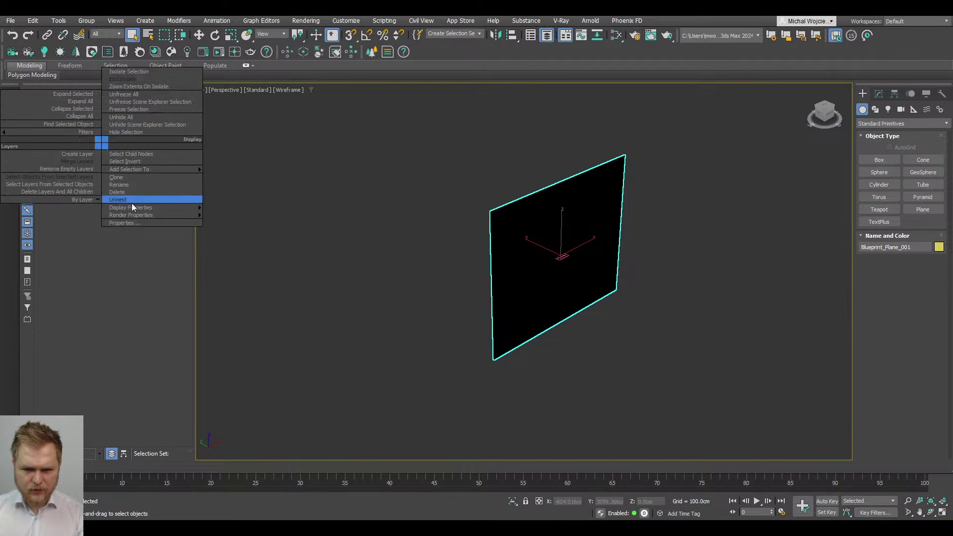
click(102, 136)
right_click(104, 138)
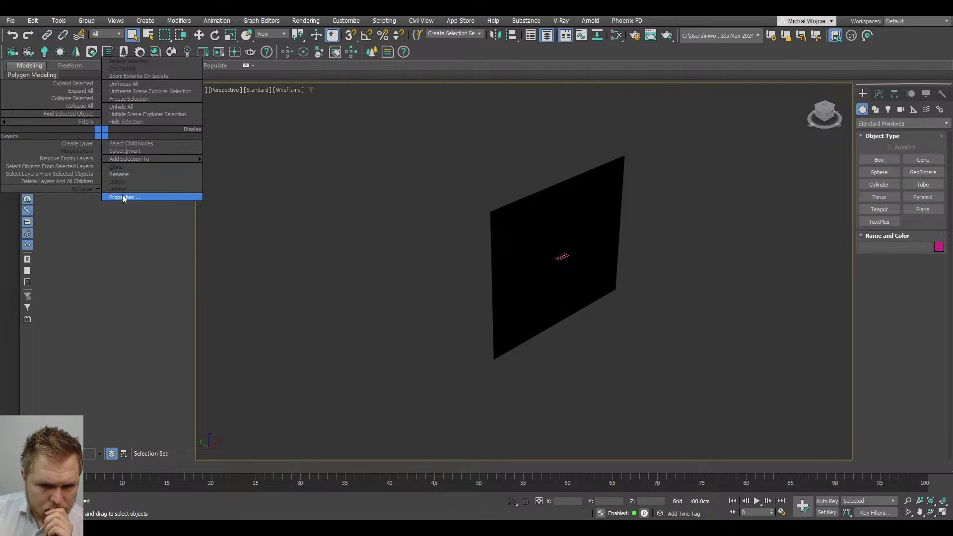
key(Escape)
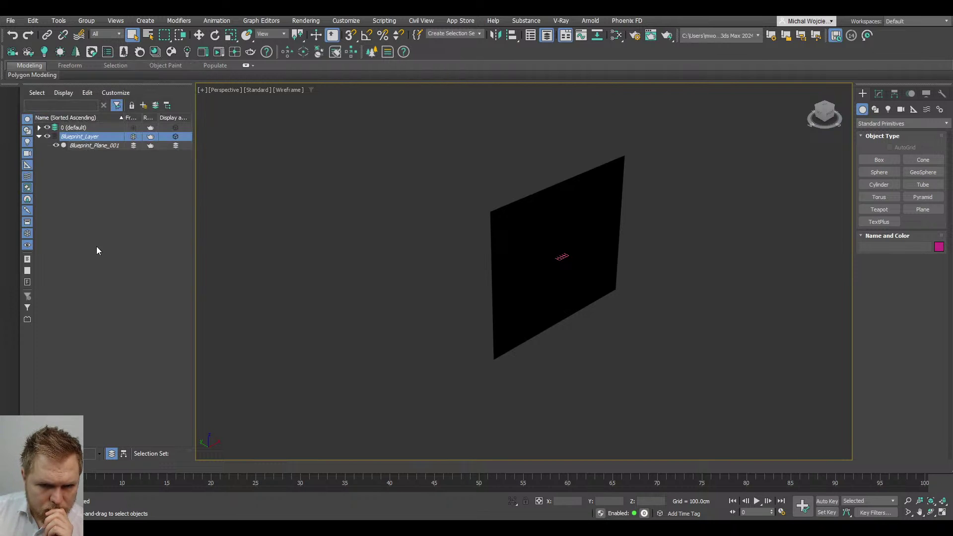
Step: Examine the blueprint plane's general, advanced lighting and user-defined object properties without changing them
right_click(103, 146)
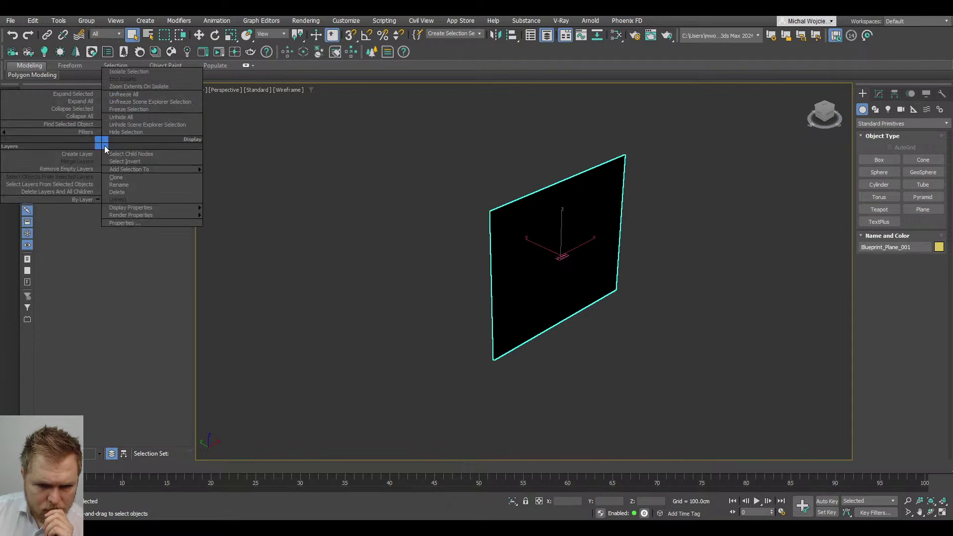
right_click(532, 279)
click(566, 348)
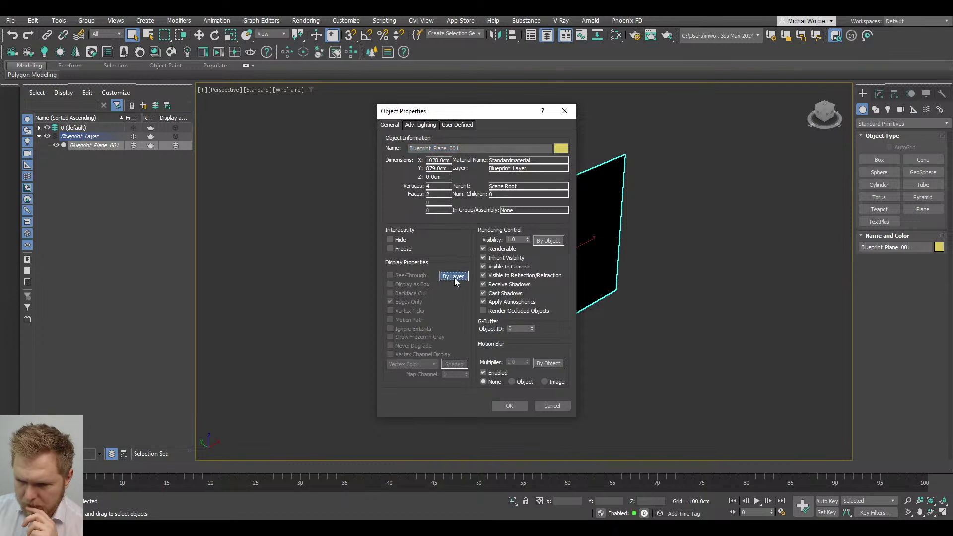
click(429, 127)
click(454, 127)
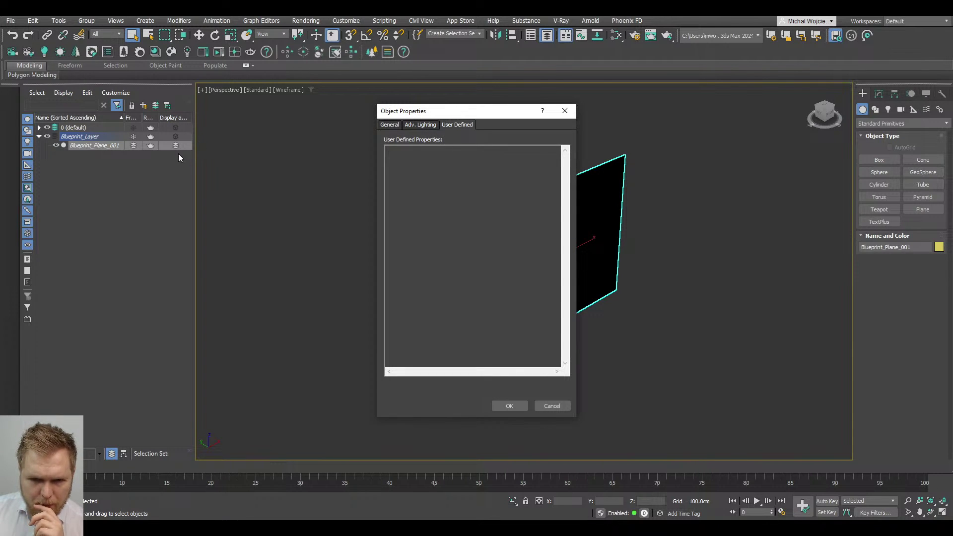
click(560, 407)
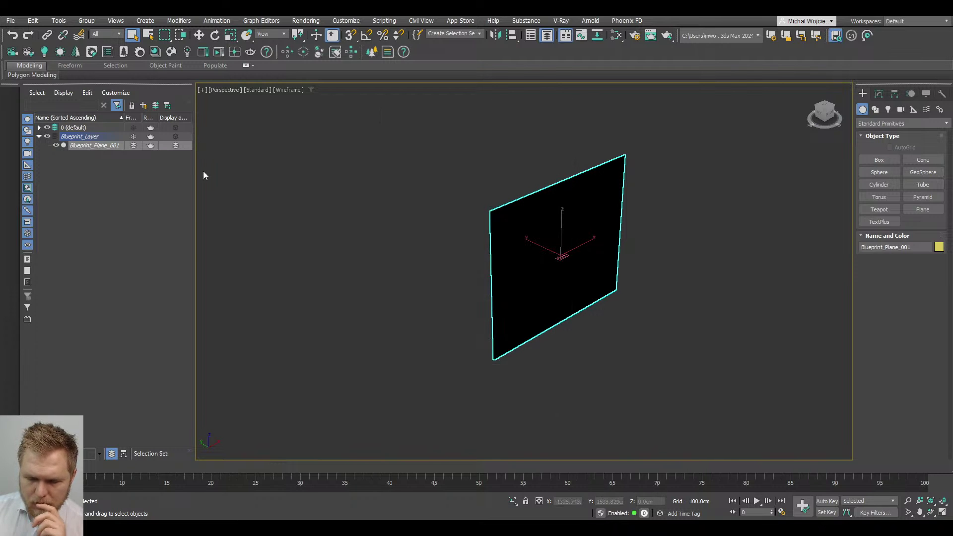
Step: Delete the blueprint plane and the original pink plane from the scene
middle_drag(491, 246, 395, 246)
key(Delete)
scroll(447, 263, up, 3)
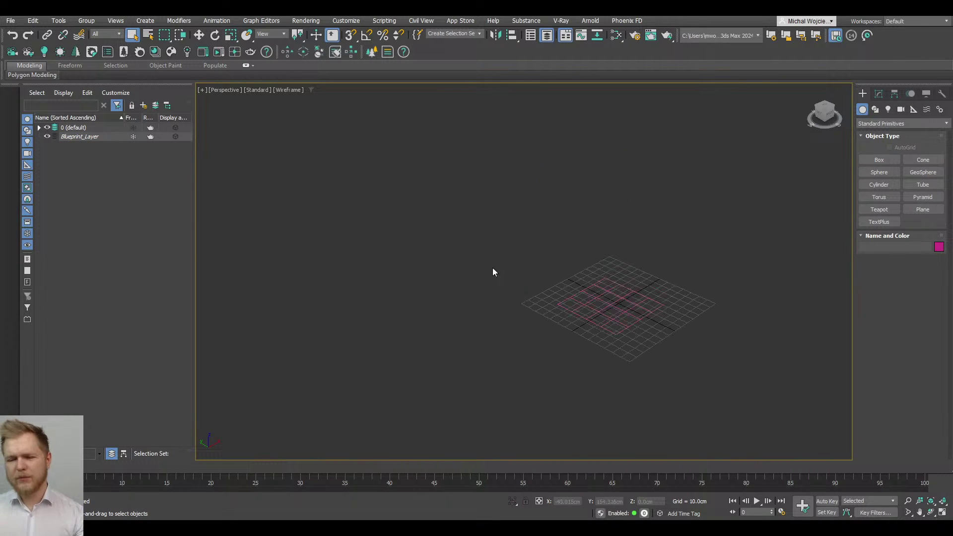
middle_drag(608, 305, 481, 289)
drag(490, 293, 561, 297)
scroll(479, 295, up, 2)
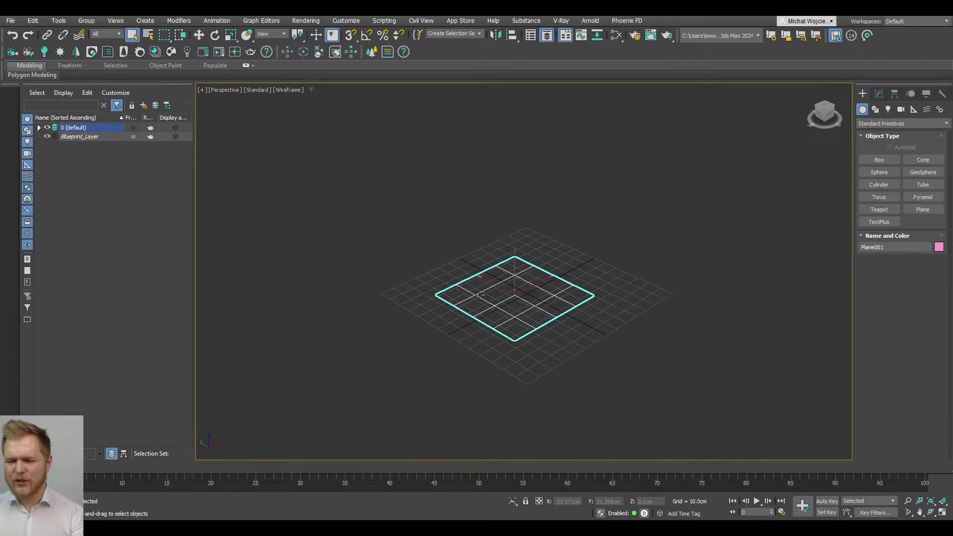
key(Delete)
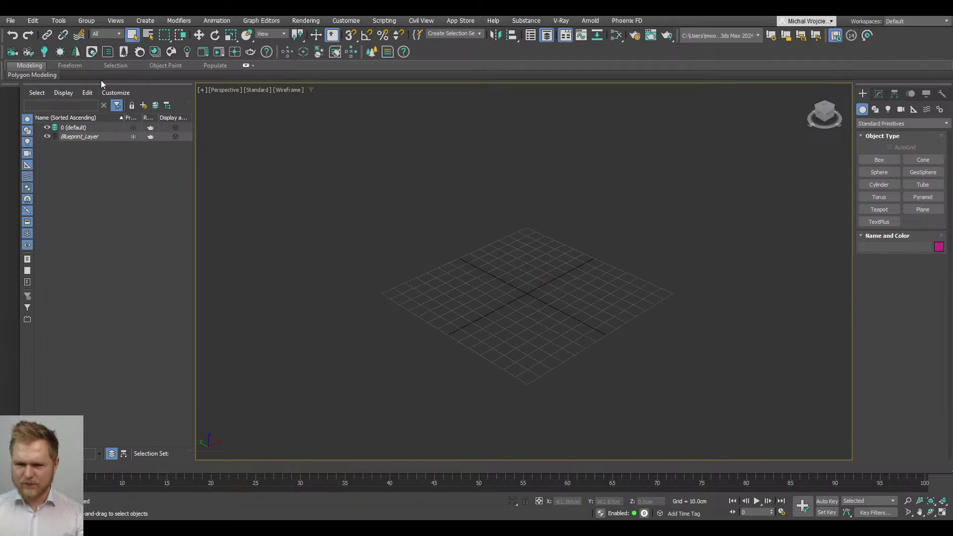
Step: Open the recent scene Ice_Start_02.max
click(14, 22)
mouse_move(84, 71)
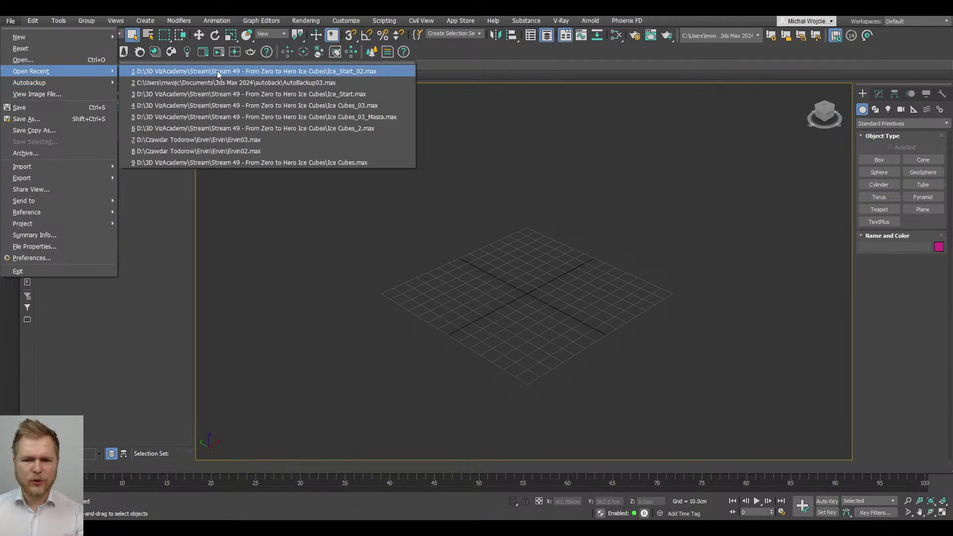
Step: Open the recent scene Ice_Start_02.max and dismiss the isolated-objects notice
click(237, 71)
click(484, 281)
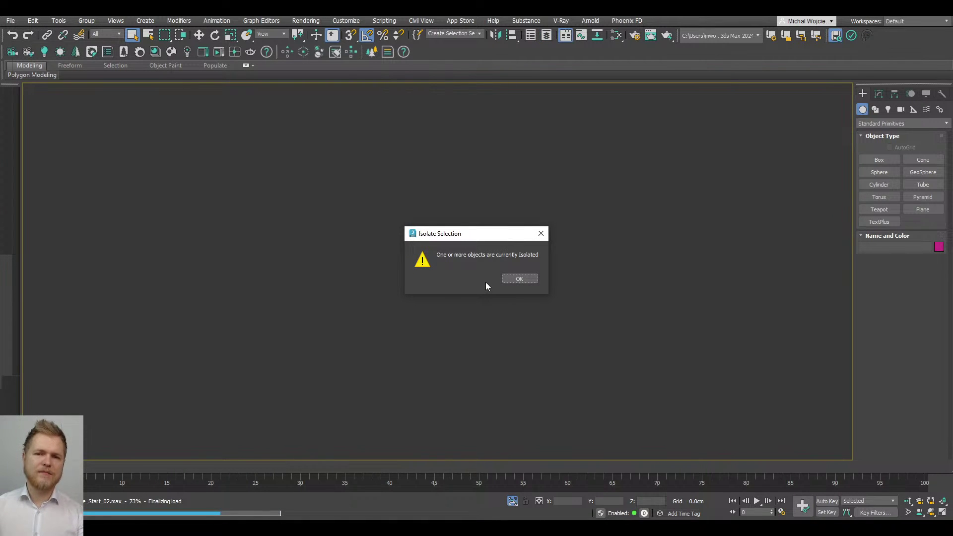
click(520, 279)
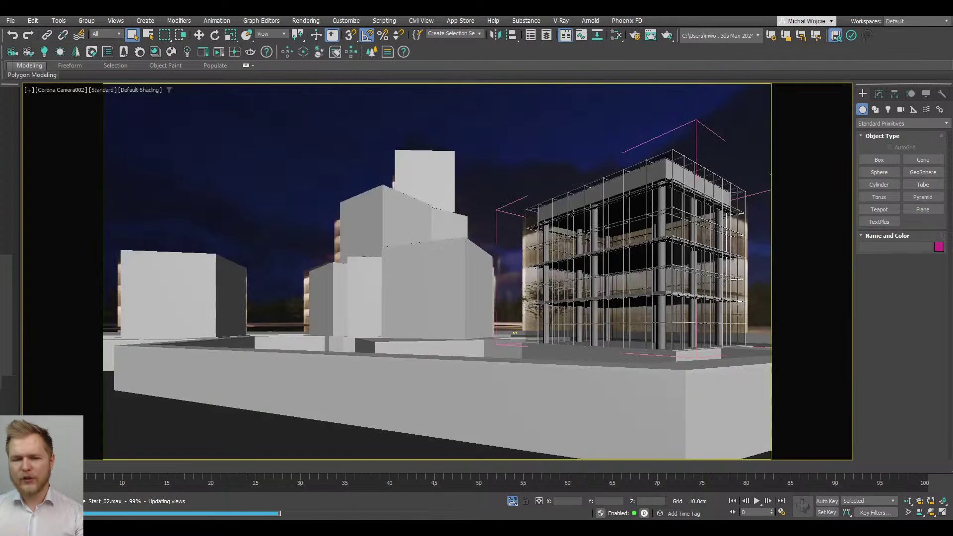
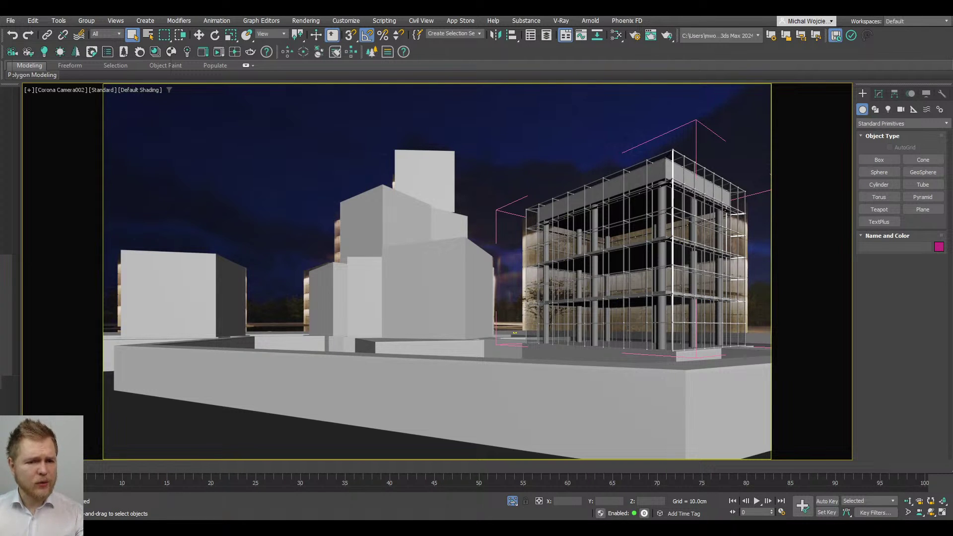
Step: Open the Slate Material Editor and move its window aside
click(619, 38)
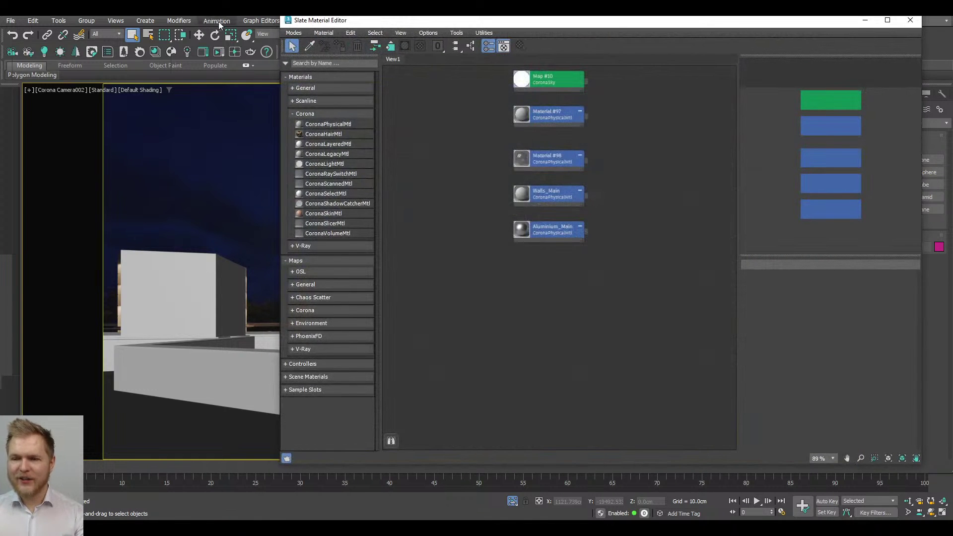
drag(392, 22, 184, 28)
click(102, 27)
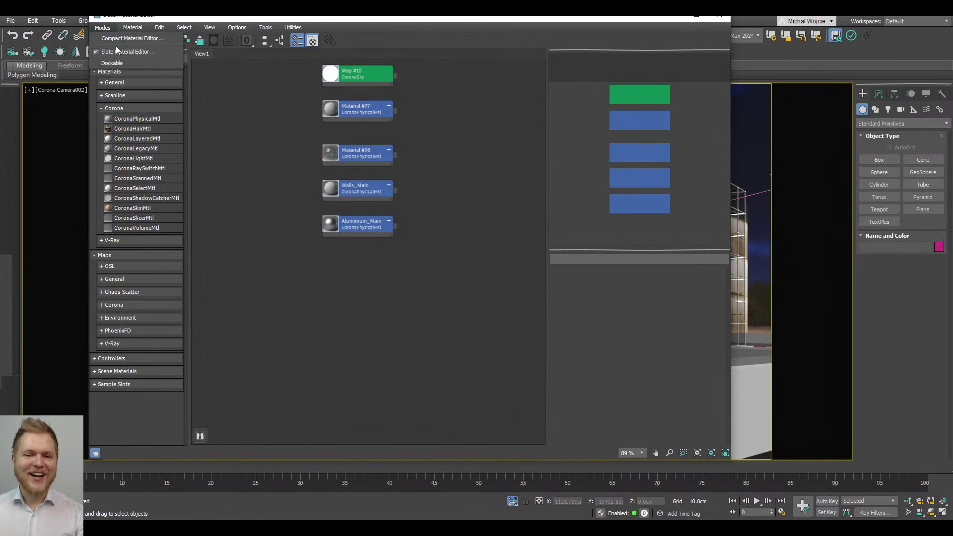
click(113, 35)
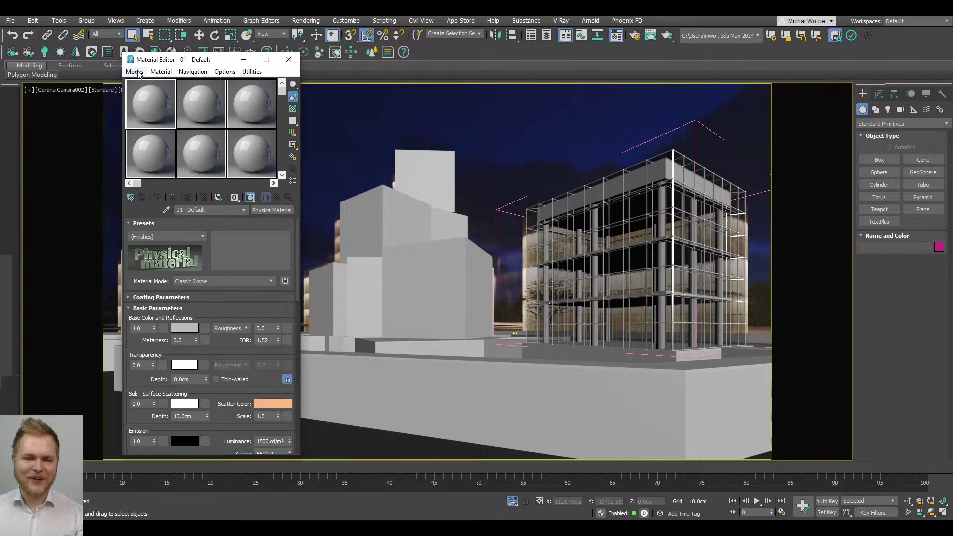
click(135, 71)
click(156, 98)
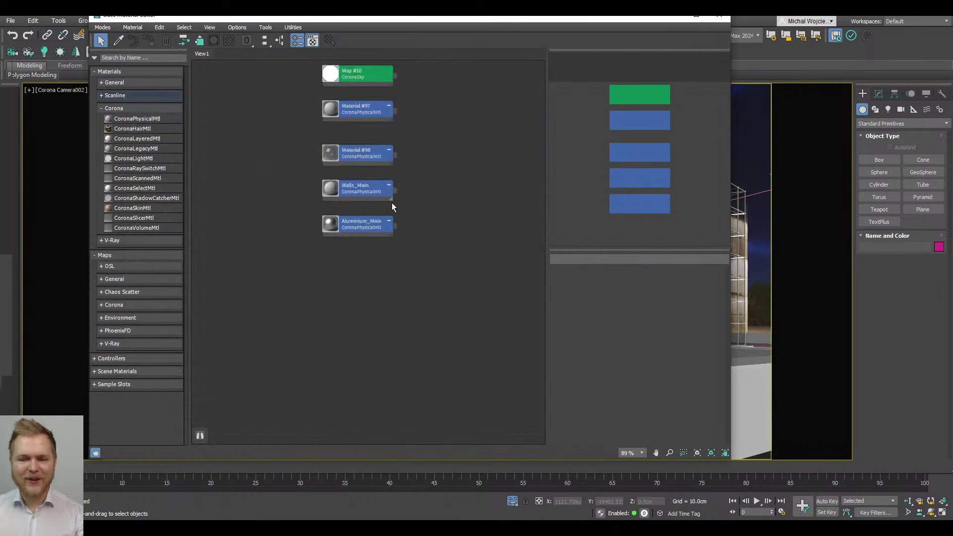
Step: Move the Material #98 node below the other material nodes and minimise the material editor
drag(357, 157, 268, 290)
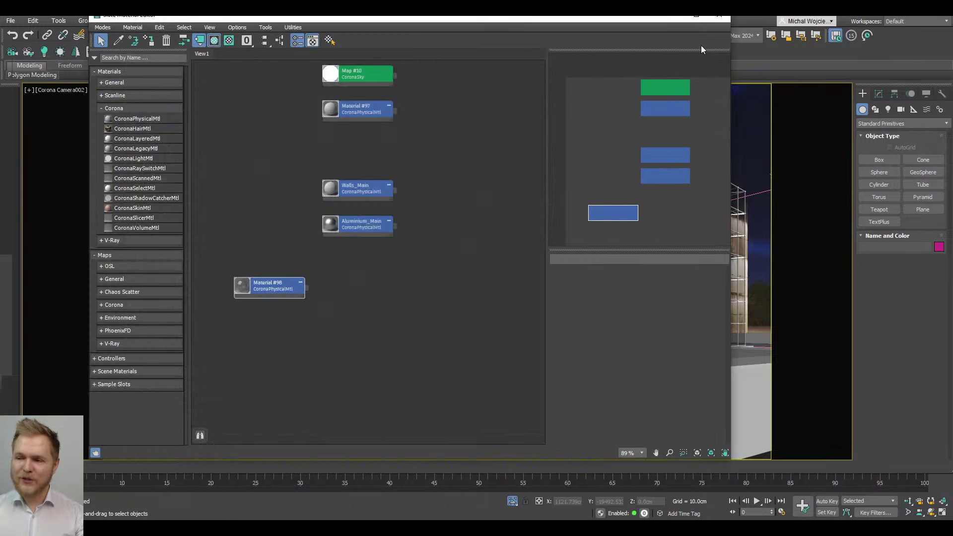
click(696, 15)
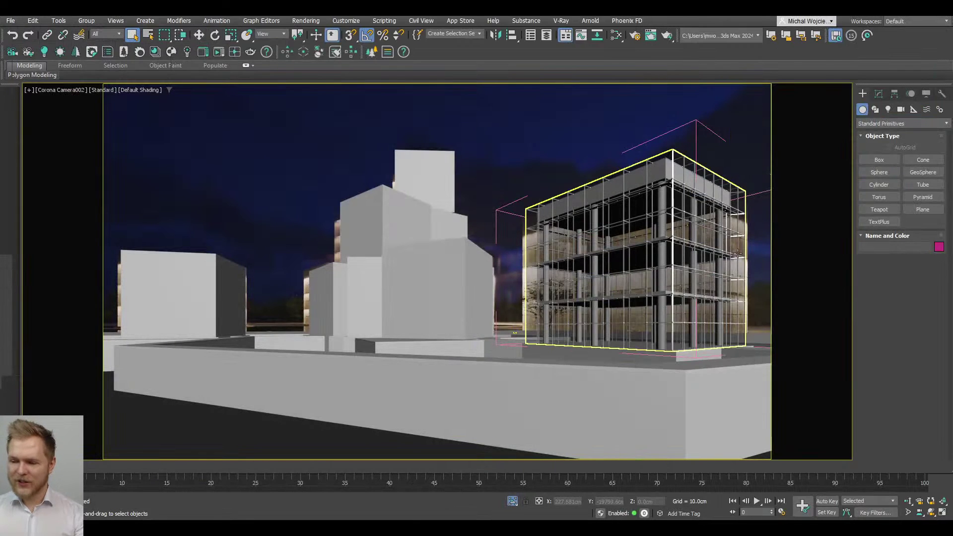
Step: Lift the outer box of the column-framed building upward along Z, and undo the move
key(w)
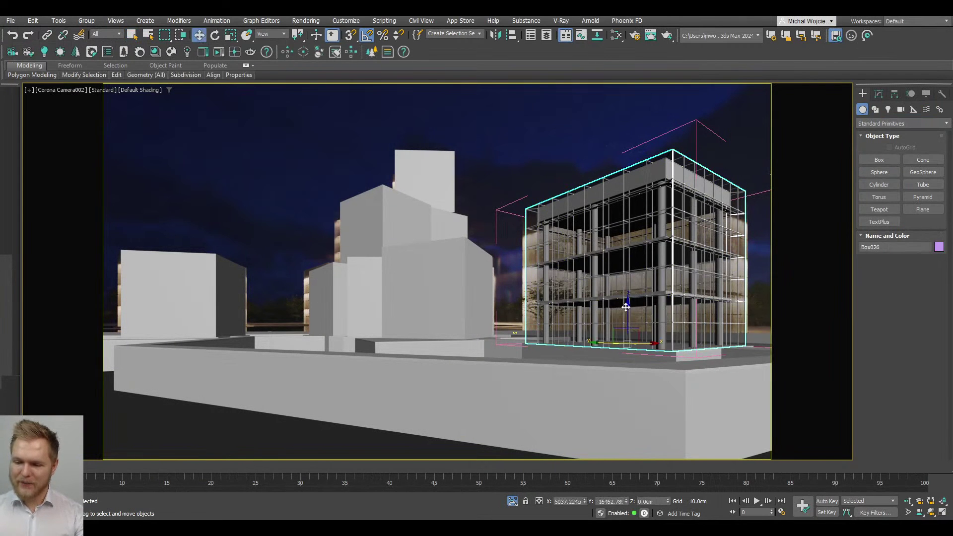
drag(661, 303, 656, 101)
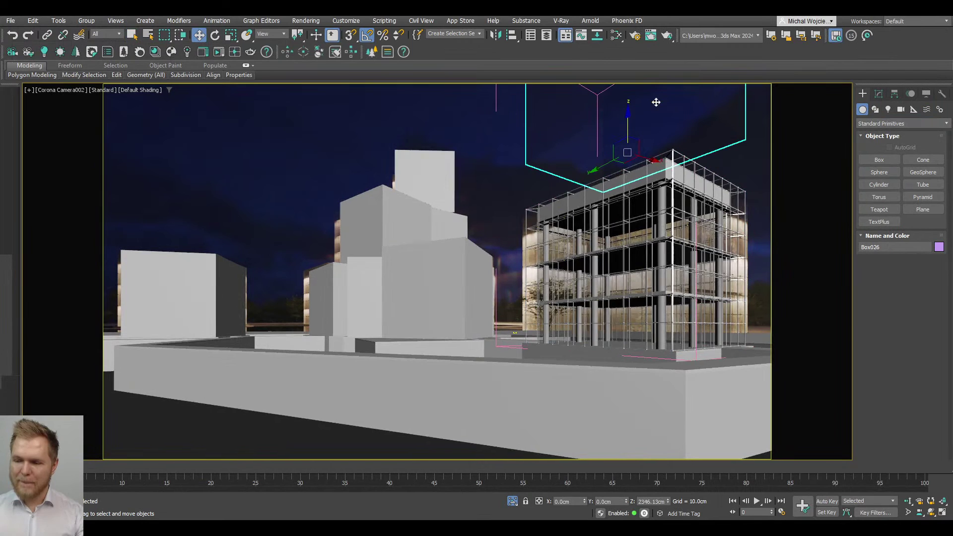
key(ctrl+z)
Step: Select the inner and outer boxes enclosing the column-framed building
click(637, 232)
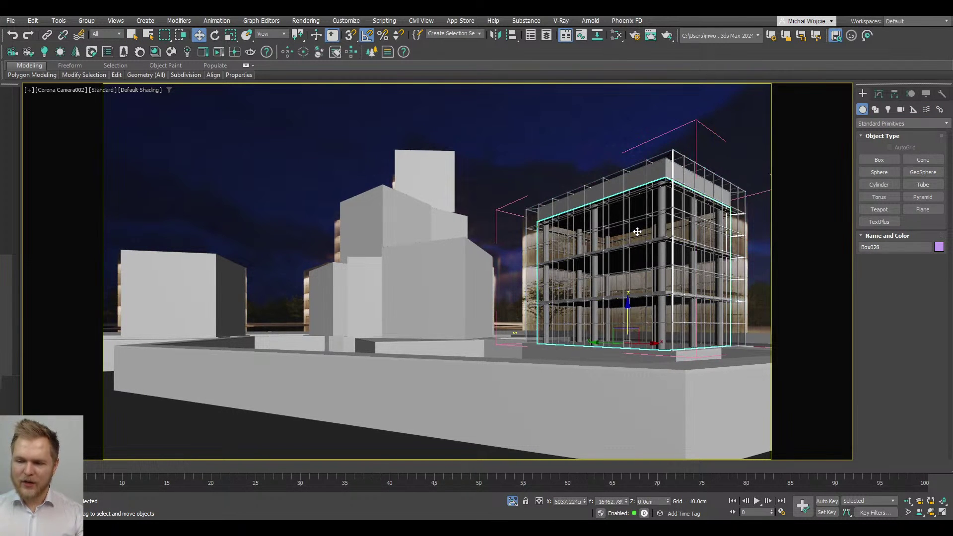
ctrl+click(531, 219)
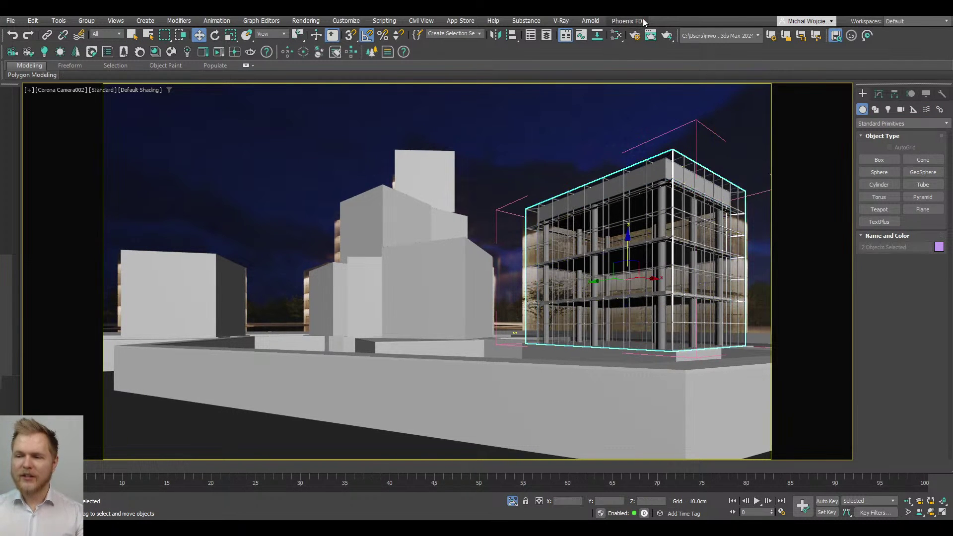
Step: Add a CoronaLayeredMtl in the material editor and connect Material #98 as its base material
click(616, 35)
scroll(394, 285, down, 1)
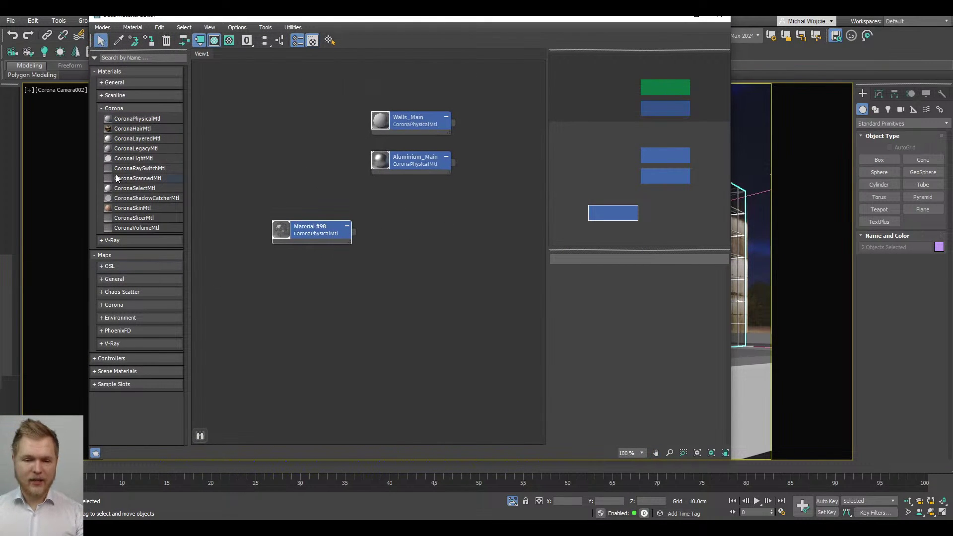
drag(138, 141, 399, 241)
middle_drag(356, 268, 423, 244)
scroll(423, 243, up, 1)
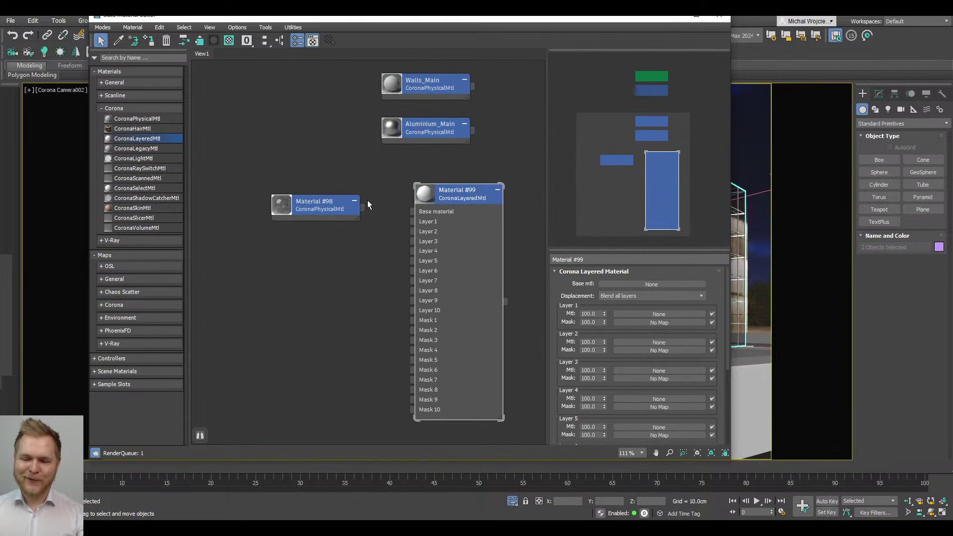
drag(363, 208, 416, 214)
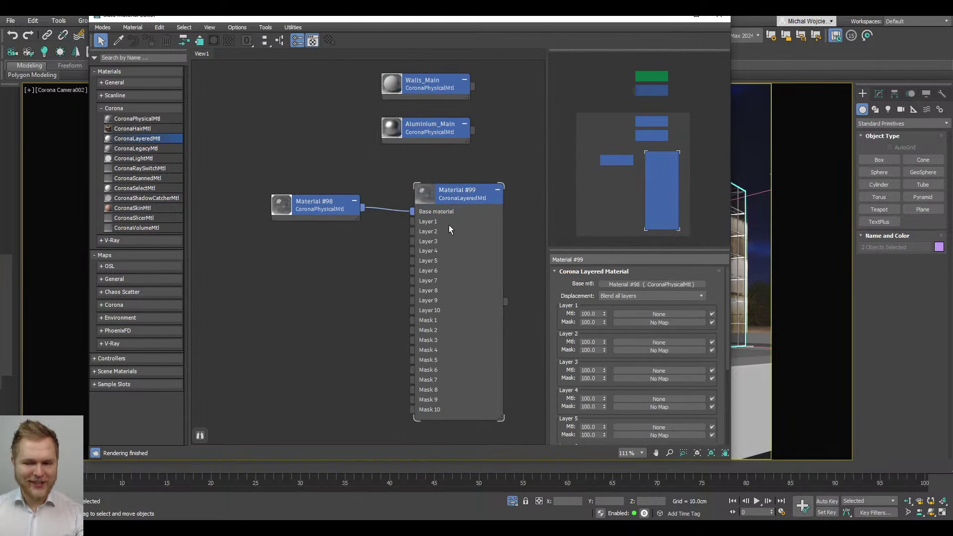
Step: Place the Walls_Main node beneath Material #98 and connect it to Layer 1 of the layered material
drag(244, 261, 501, 184)
drag(470, 212, 435, 208)
scroll(427, 219, down, 5)
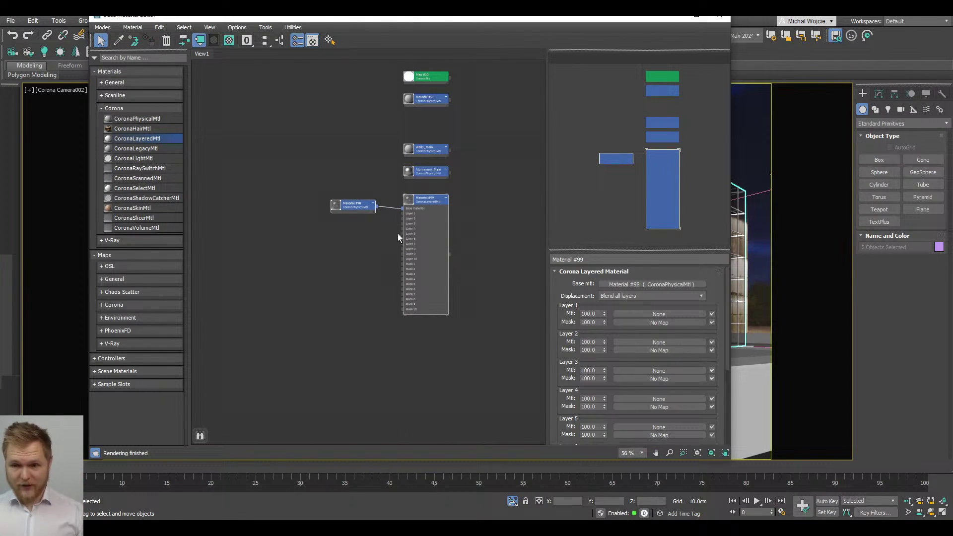
scroll(398, 234, up, 4)
drag(425, 120, 391, 216)
scroll(342, 249, up, 2)
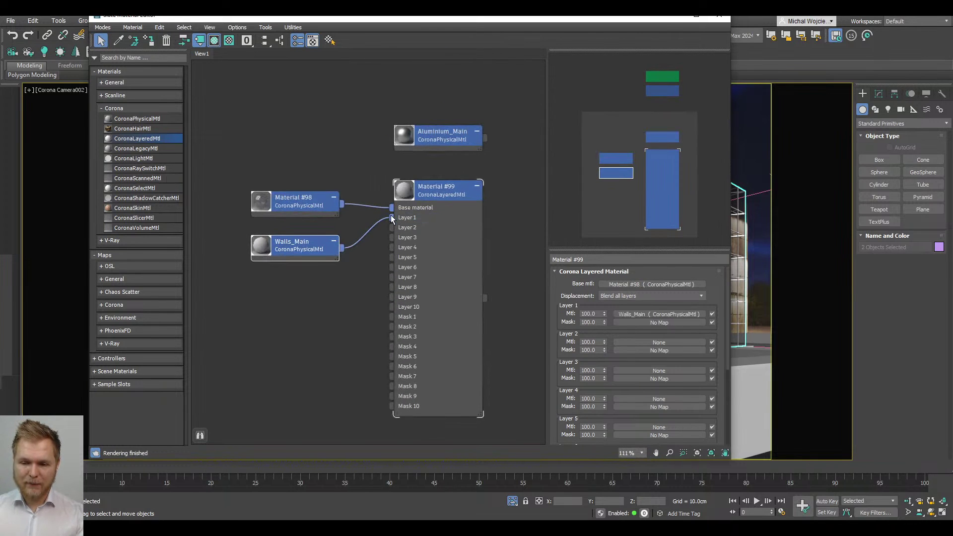
Step: Set the Walls_Main material's roughness to 0.4 and enable Thin shell (no inside)
double_click(316, 253)
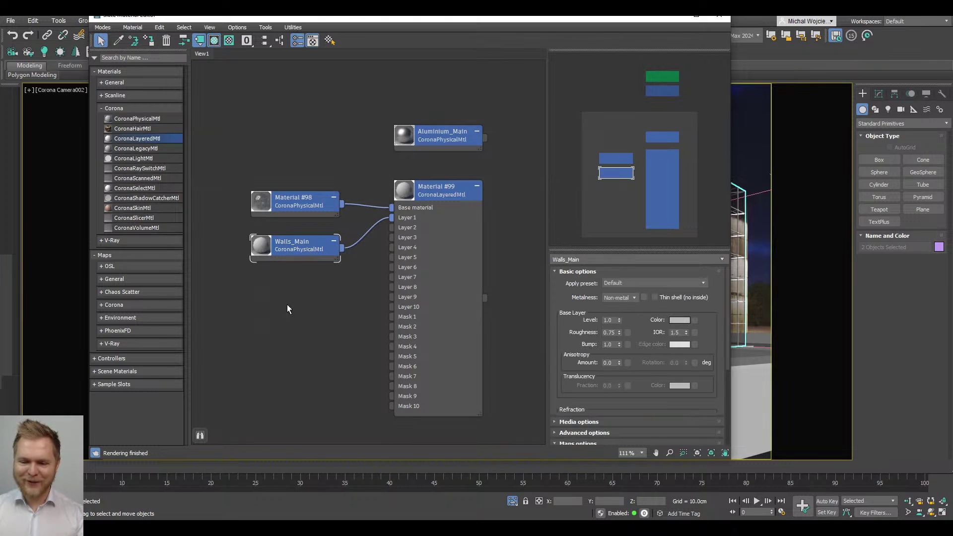
double_click(614, 332)
text(0.4)
key(Return)
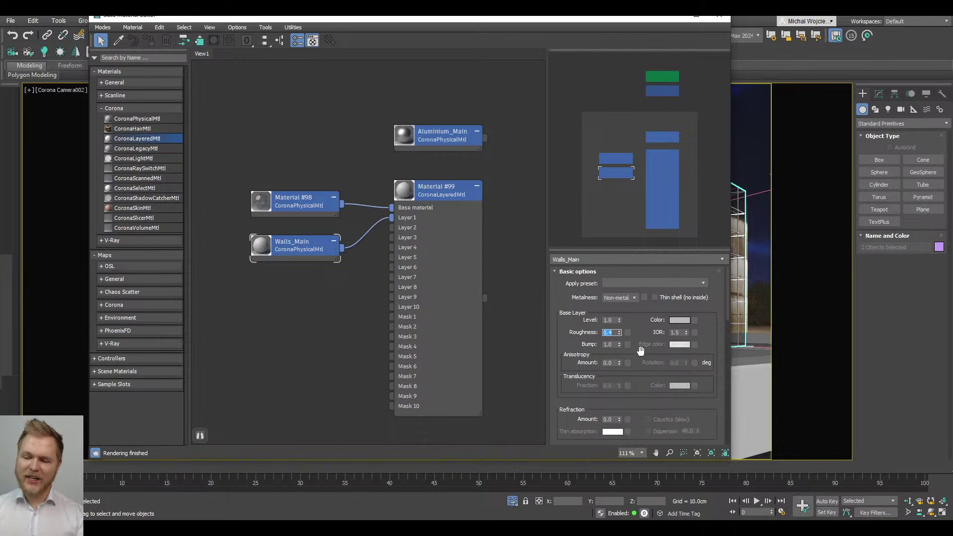
click(675, 298)
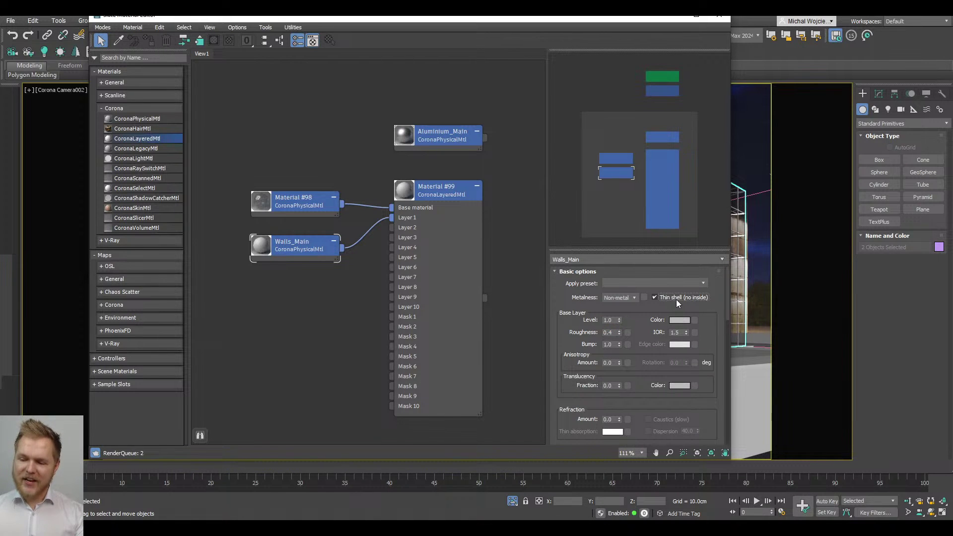
Step: Set the Walls_Main translucency fraction to 0.5 and its translucency color to a light grey with value 210
double_click(613, 386)
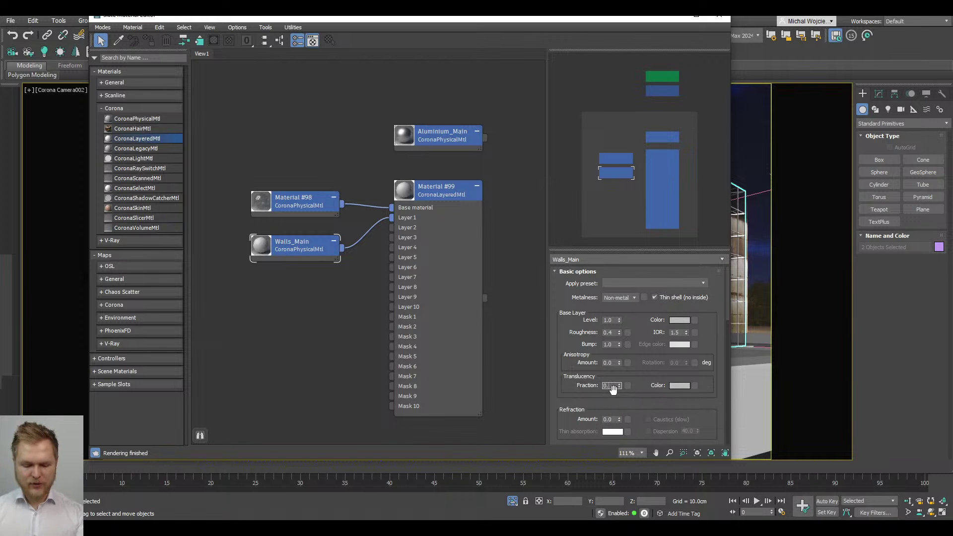
text(0.5)
key(Return)
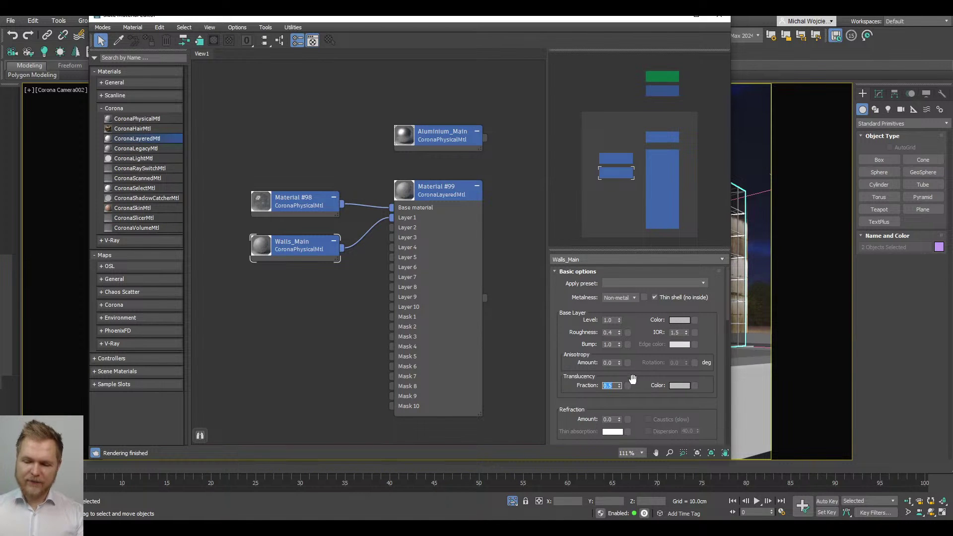
click(681, 385)
drag(591, 332, 599, 334)
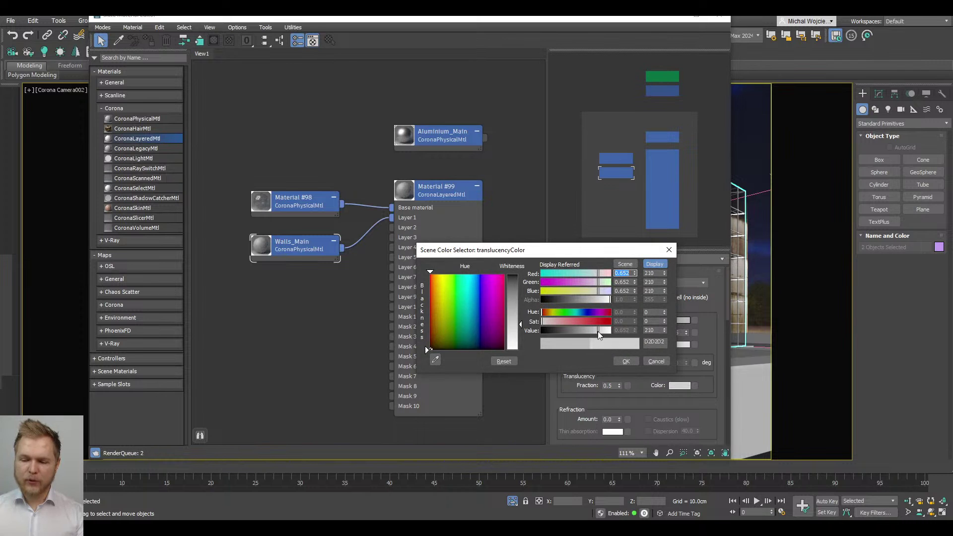
click(625, 362)
Step: Check the Walls_Main base color in the color selector and minimise the material editor
click(676, 318)
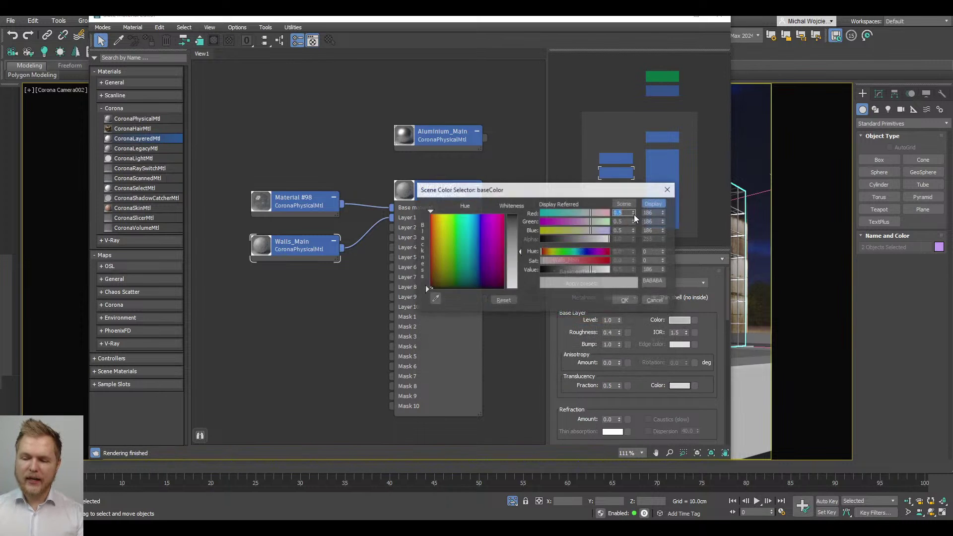
click(625, 300)
scroll(416, 272, down, 3)
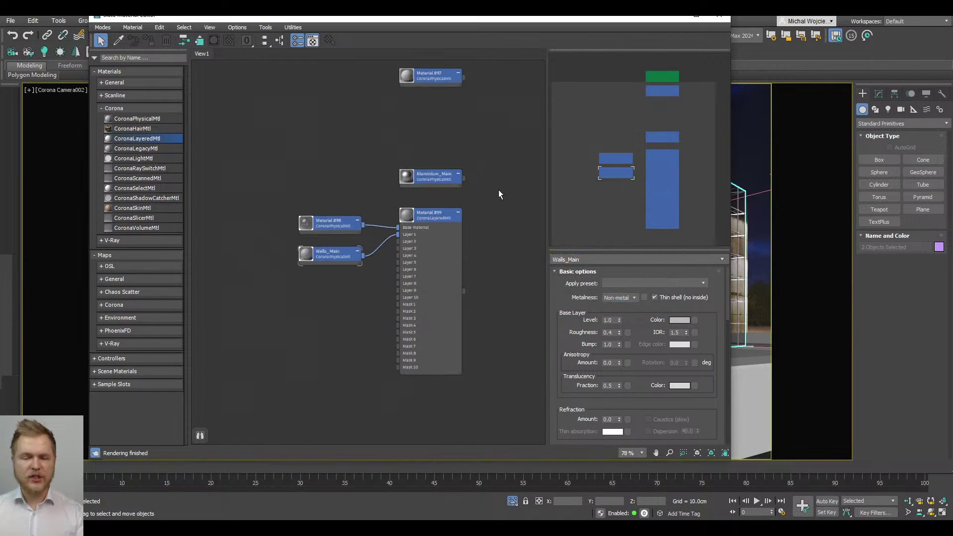
click(676, 20)
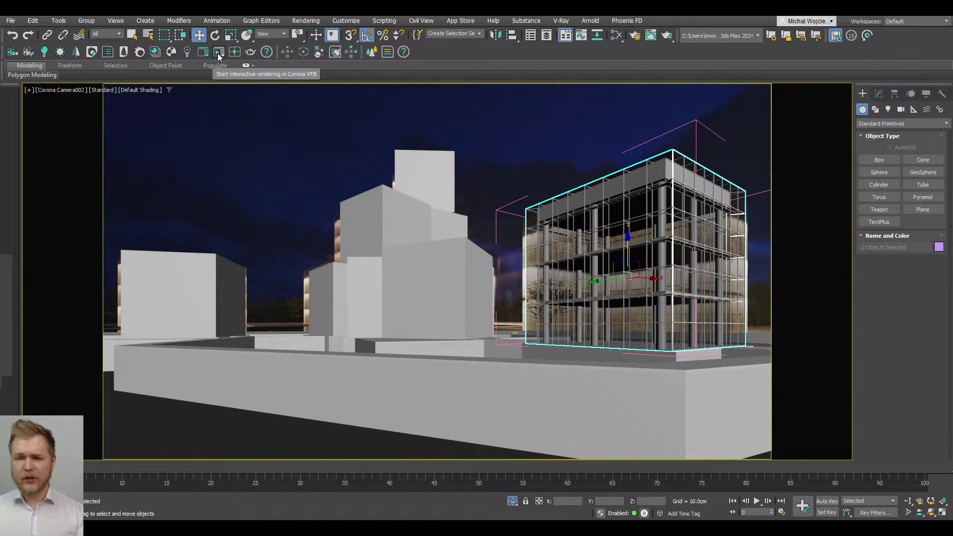
Step: Save the scene, run a Corona interactive render of the camera view, and stop and minimise it
key(ctrl+s)
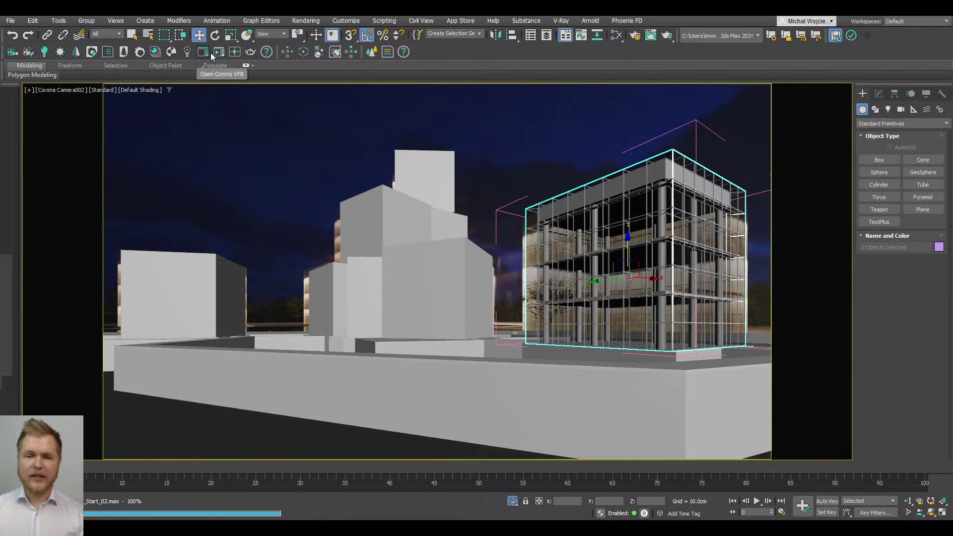
click(218, 52)
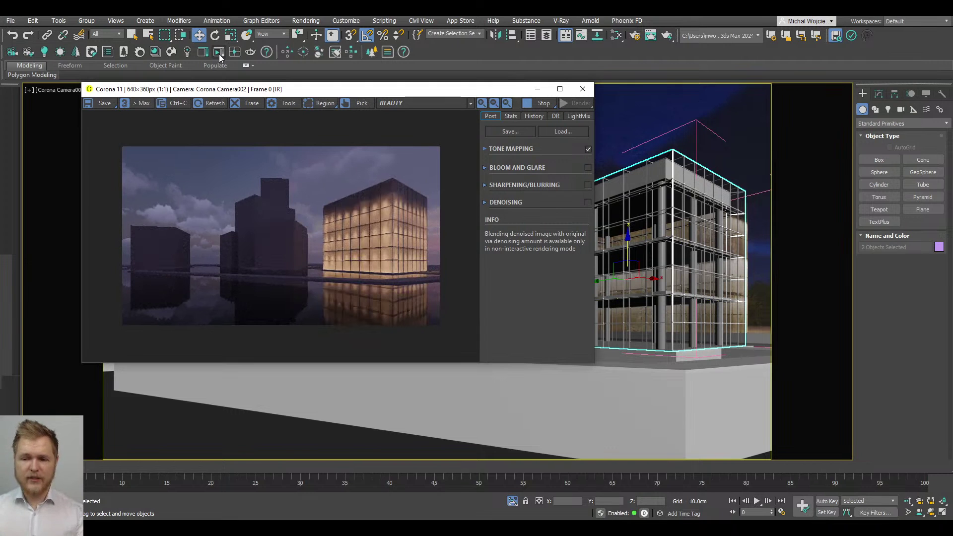
click(528, 103)
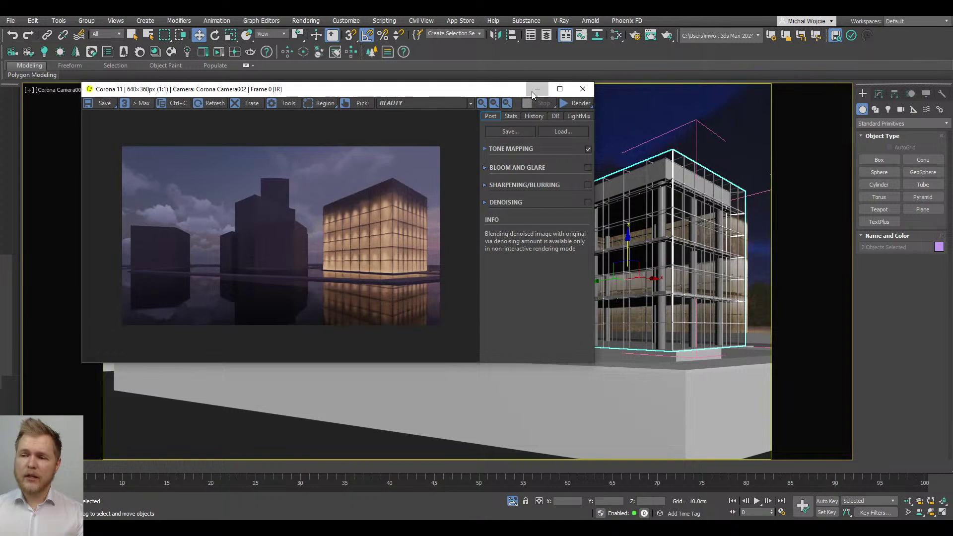
click(538, 89)
Step: Add a Noise map to Mask 1 of the layered material and place its node beneath Walls_Main
click(616, 36)
scroll(359, 353, up, 5)
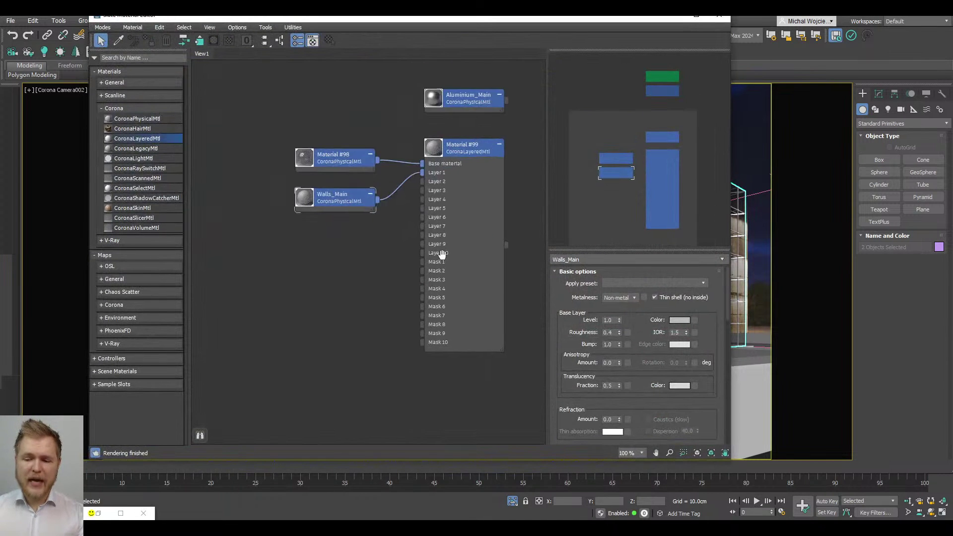
drag(433, 241, 281, 315)
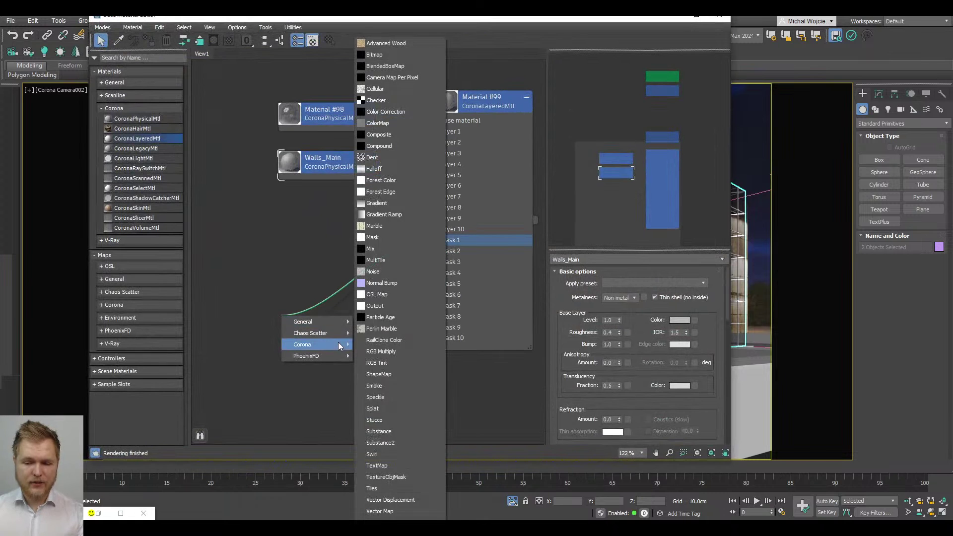
mouse_move(343, 320)
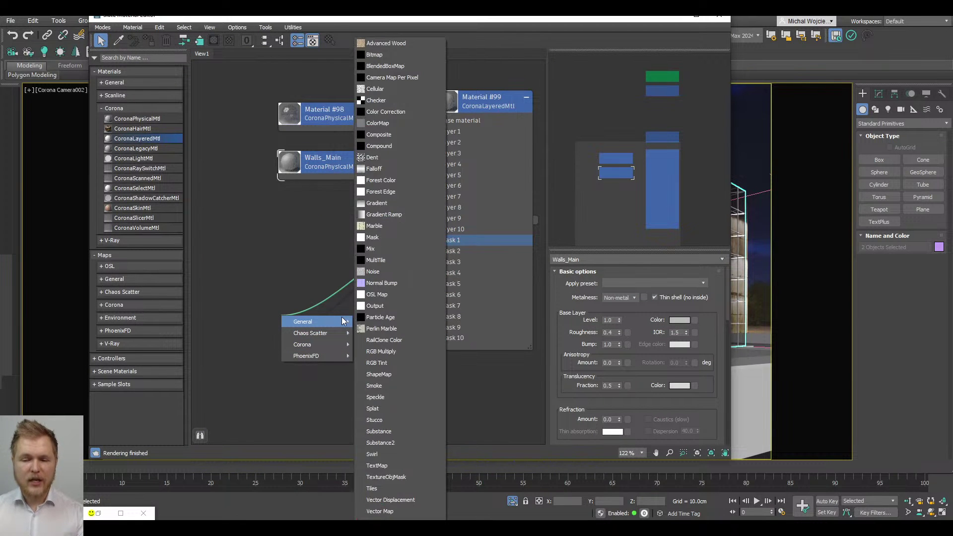
click(382, 271)
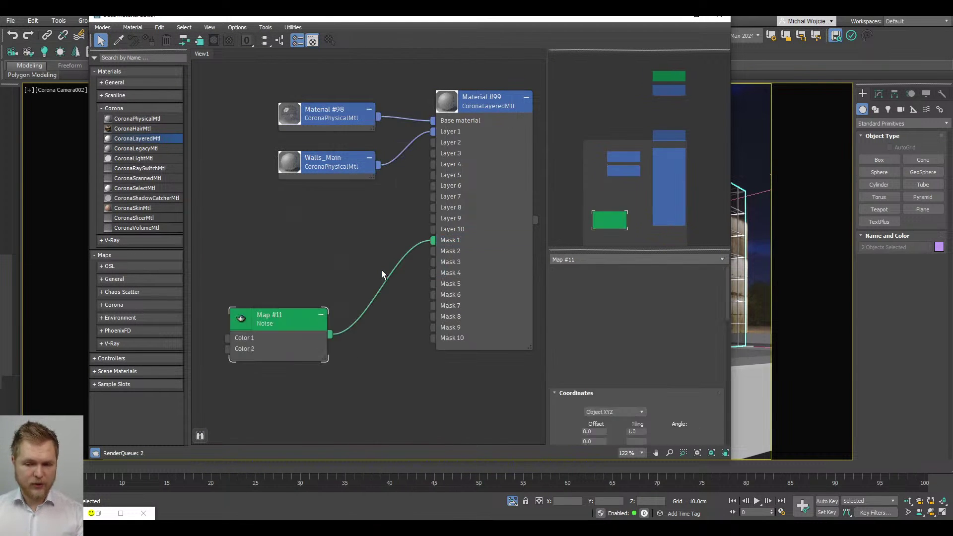
drag(313, 324, 343, 279)
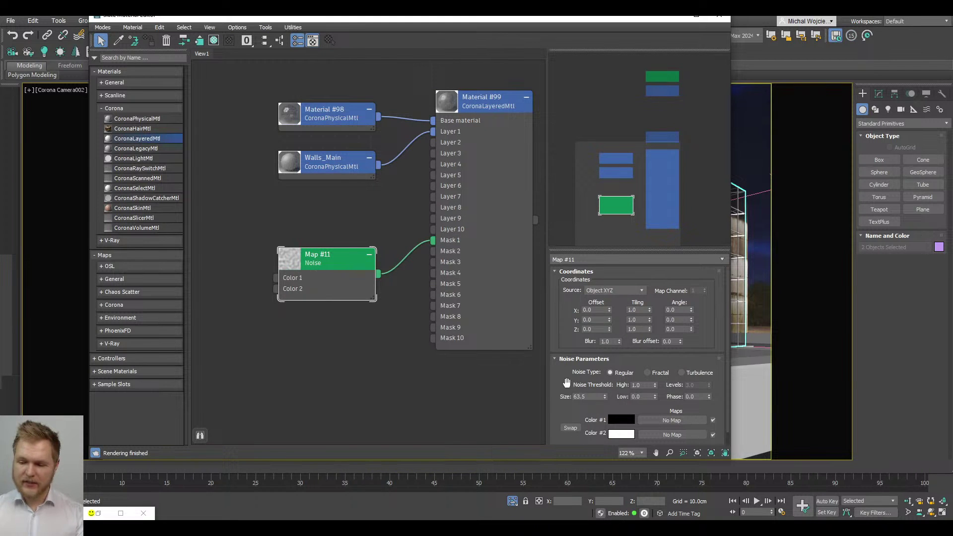
Step: Set the noise map's size to 500 and its thresholds to 0.67 high and 0.395 low
mouse_move(656, 385)
mouse_down()
mouse_move(657, 410)
mouse_move(655, 391)
mouse_up()
double_click(585, 397)
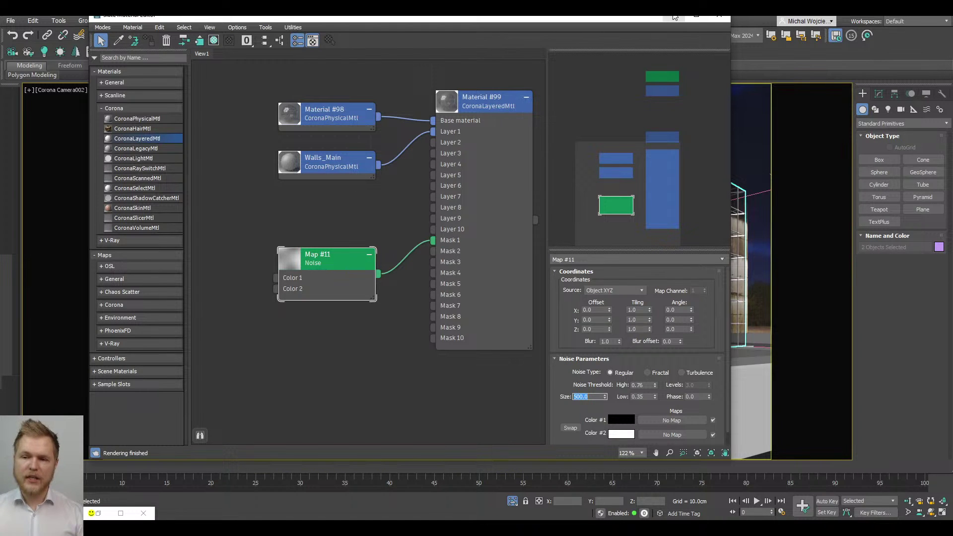
click(656, 387)
drag(656, 386, 656, 394)
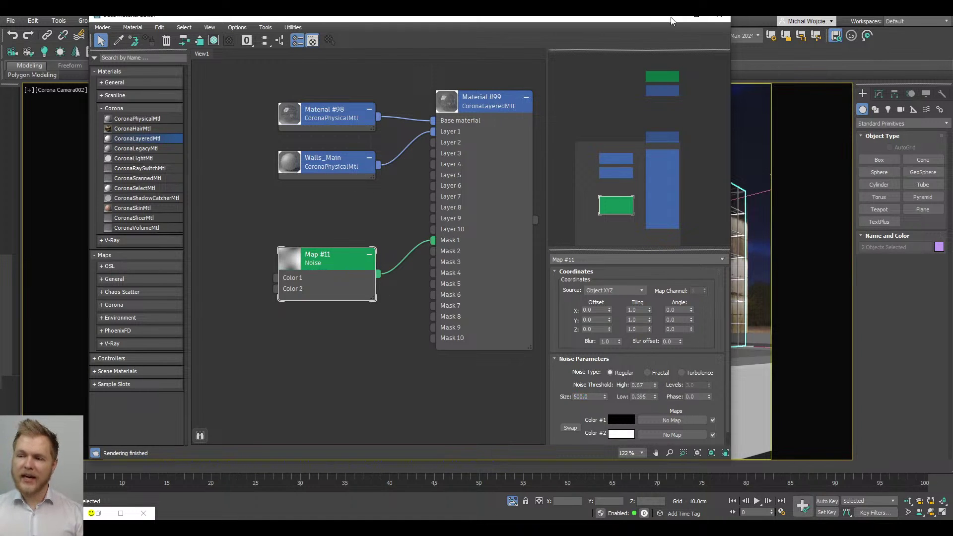
Step: Run a Corona interactive render of the camera view, examine the glass facade up close, and stop the render
click(672, 17)
click(218, 52)
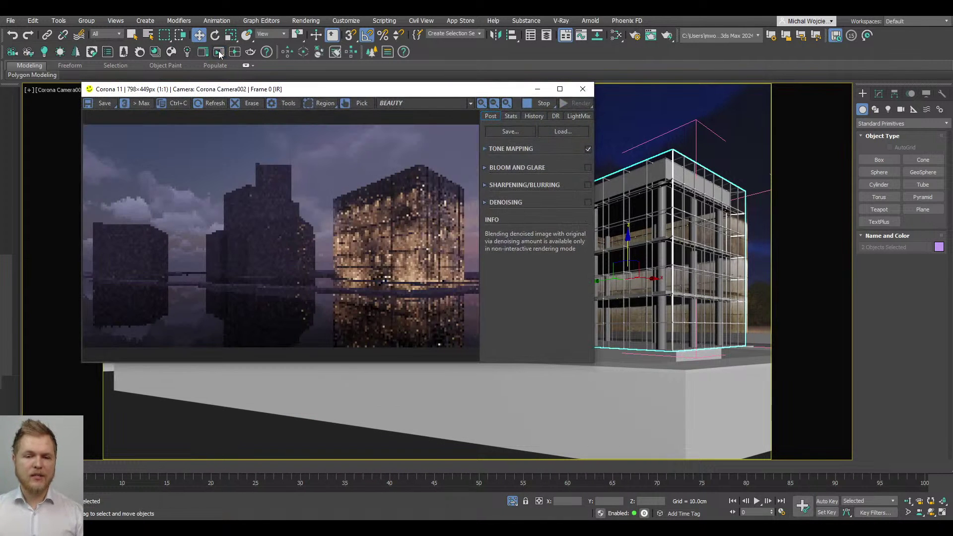
scroll(425, 259, up, 1)
scroll(408, 232, up, 1)
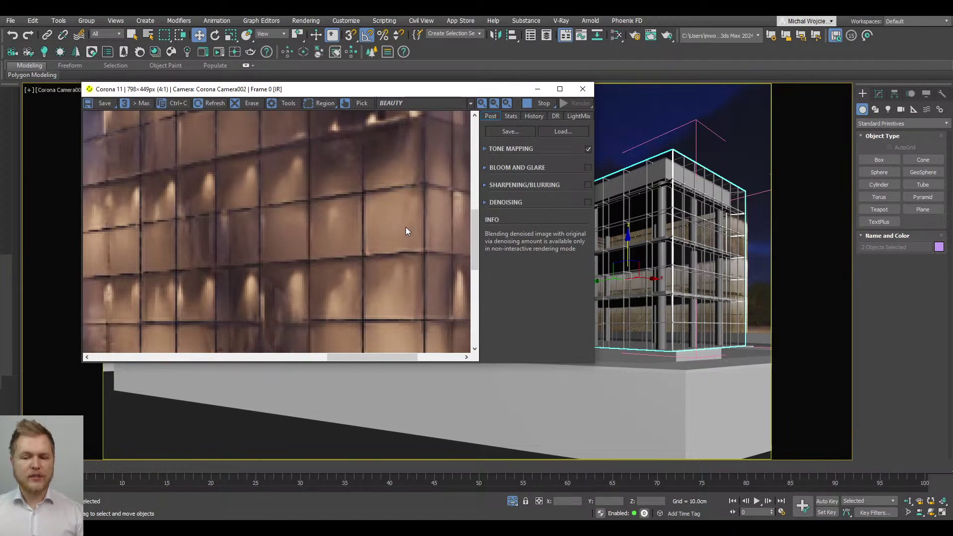
drag(376, 285, 319, 251)
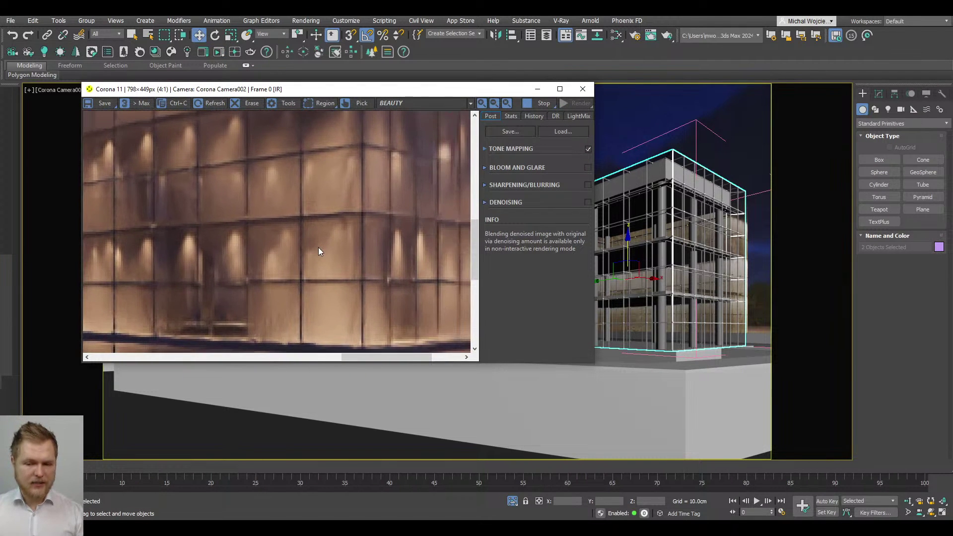
scroll(317, 247, down, 1)
scroll(317, 247, up, 2)
middle_drag(318, 247, 353, 245)
scroll(353, 246, down, 2)
scroll(352, 246, down, 1)
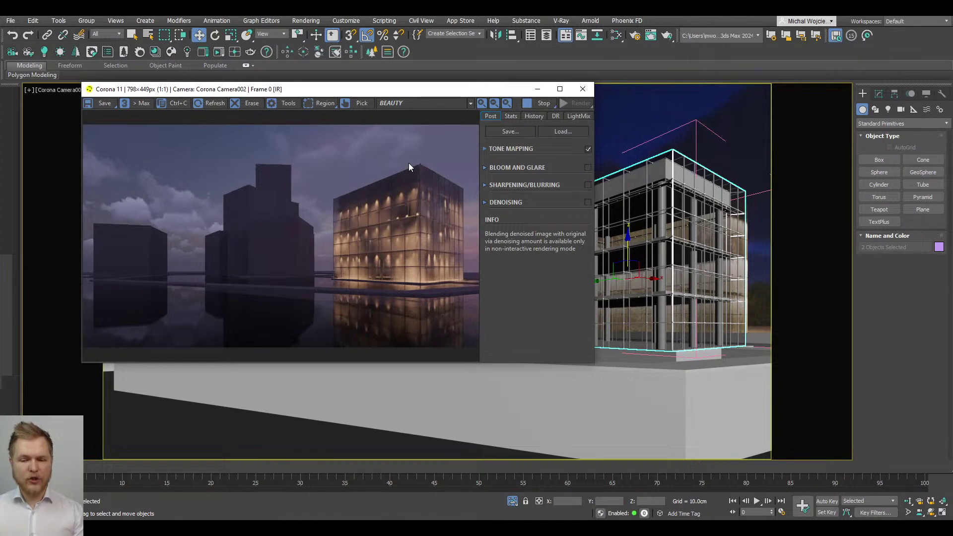
click(541, 103)
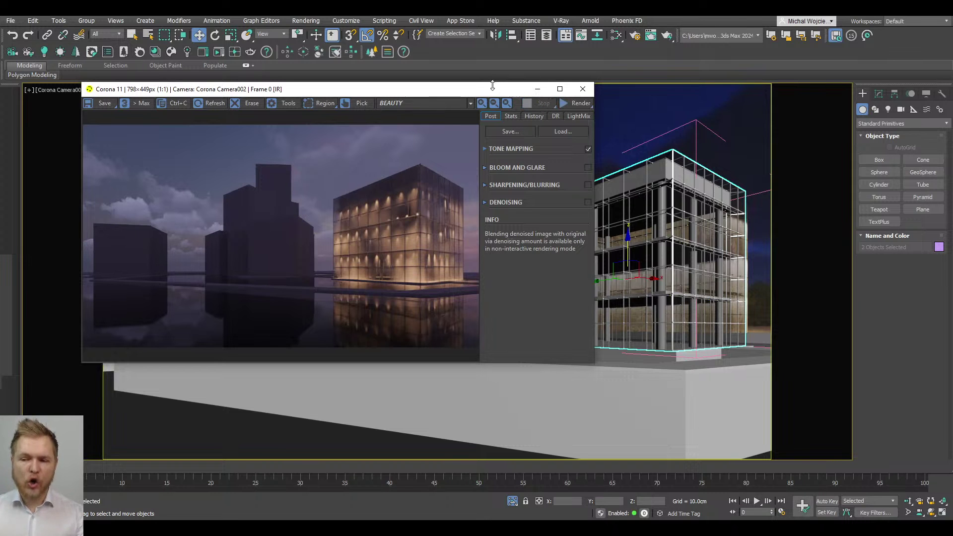
Step: Lift the selected glass facade off the building to show the structure beneath, and return it to its original height
drag(492, 89, 316, 91)
click(628, 237)
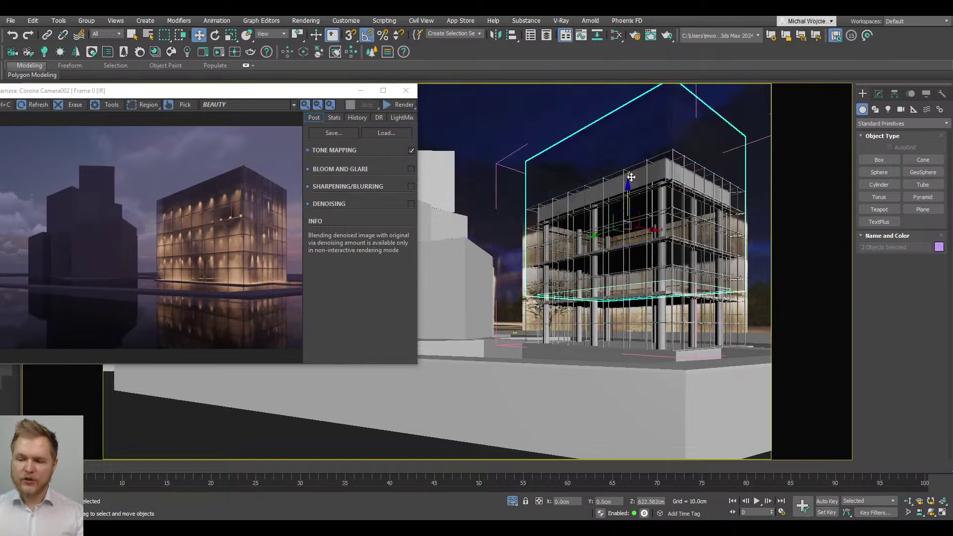
drag(647, 173, 648, 265)
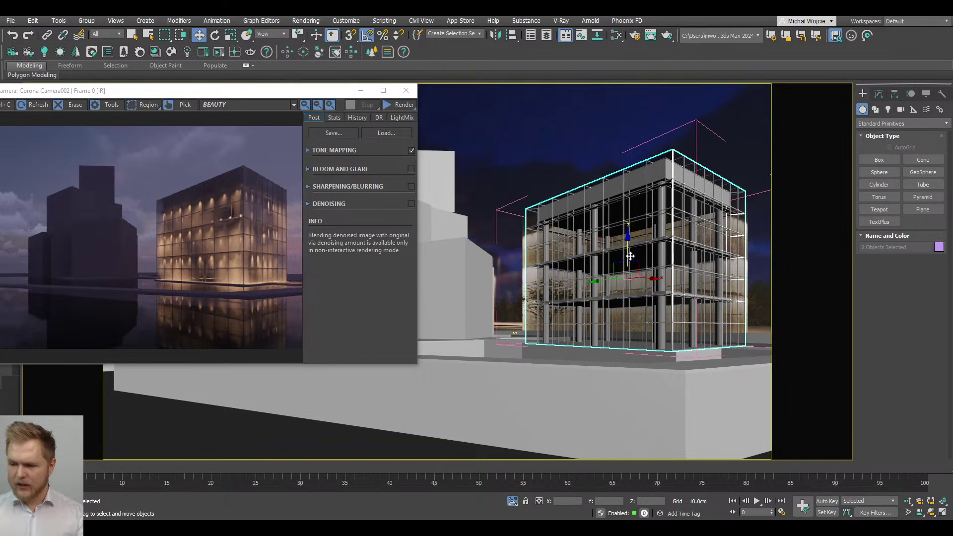
Step: Reopen the material editor and set the noise thresholds to 0.596 high and 0.595 low
click(615, 42)
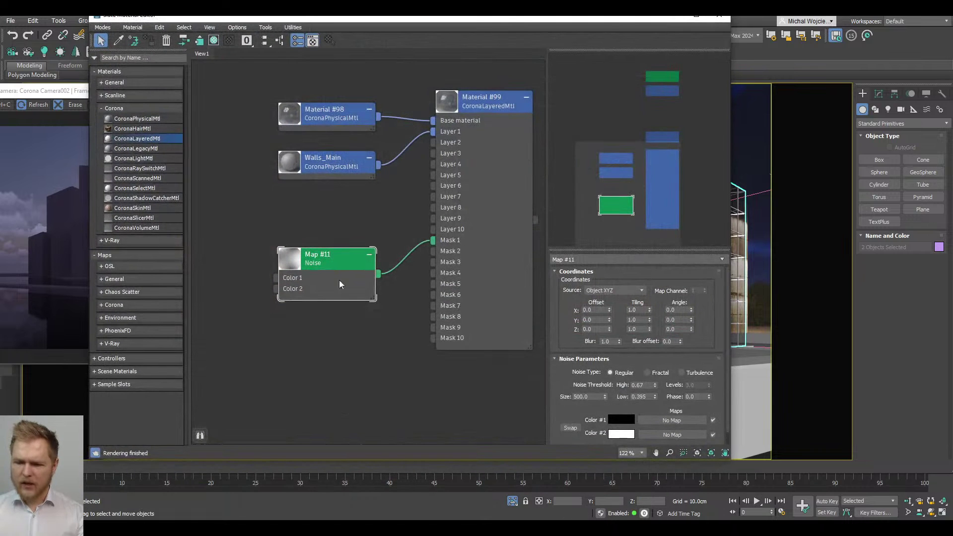
double_click(600, 396)
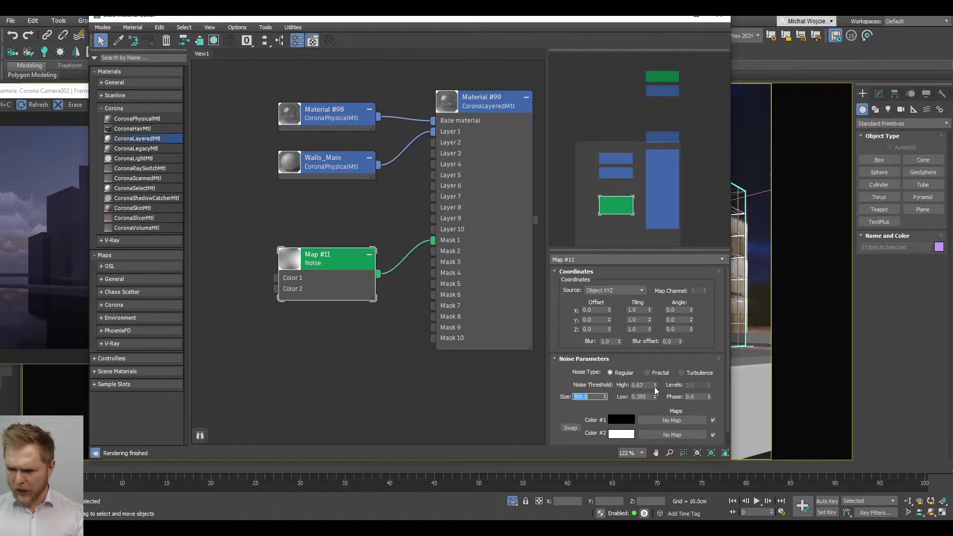
mouse_move(656, 386)
mouse_down()
mouse_move(657, 397)
mouse_move(655, 376)
mouse_up()
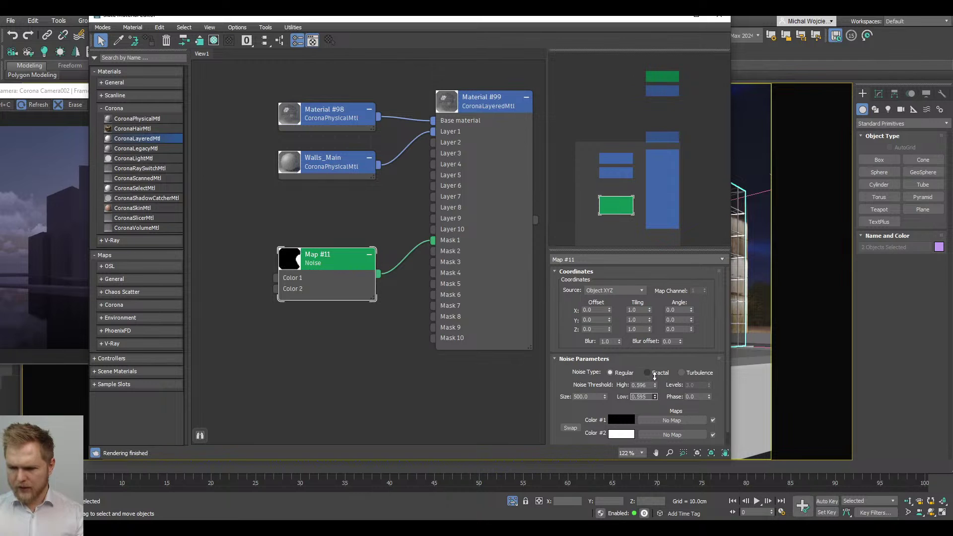
Step: Show the layered material's parameters, restart the interactive render, and examine the noise mask pattern on the facade
click(481, 97)
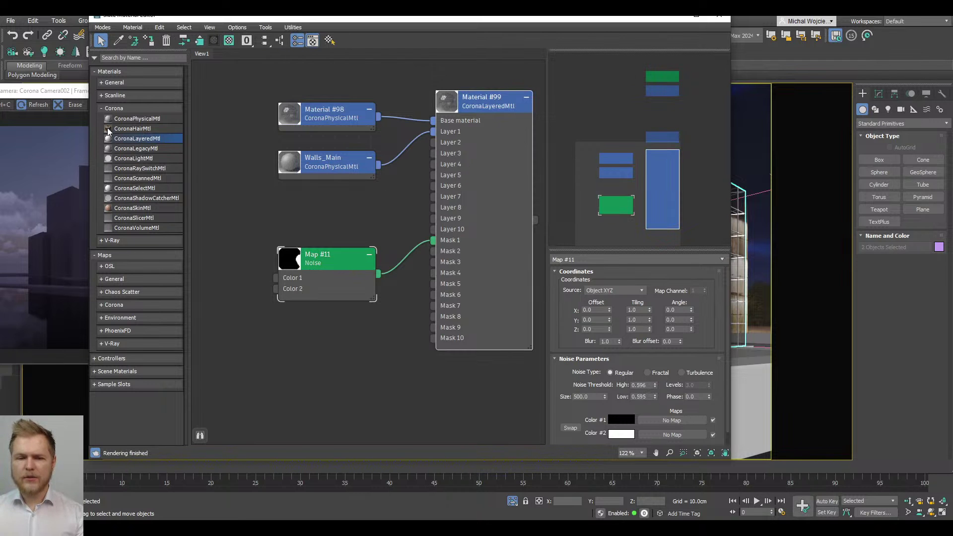
click(496, 92)
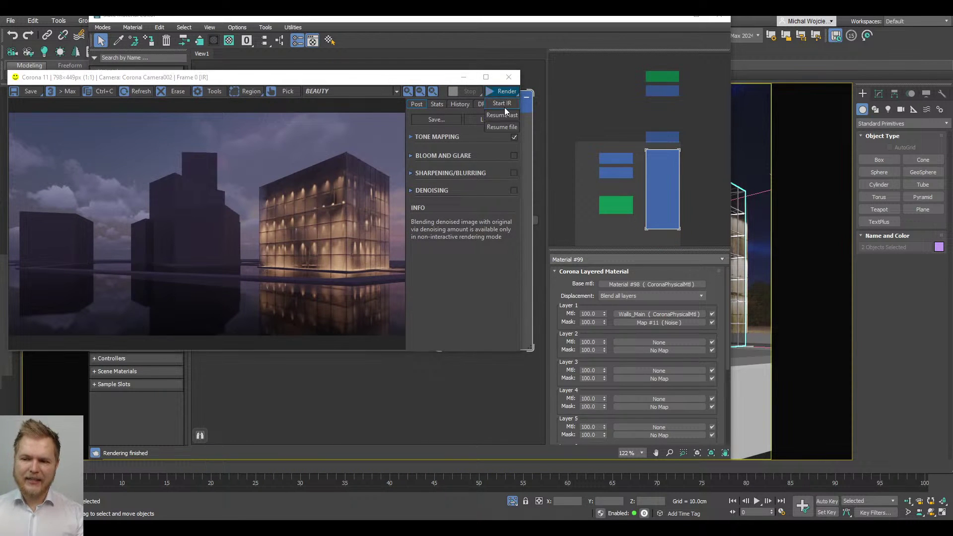
click(503, 105)
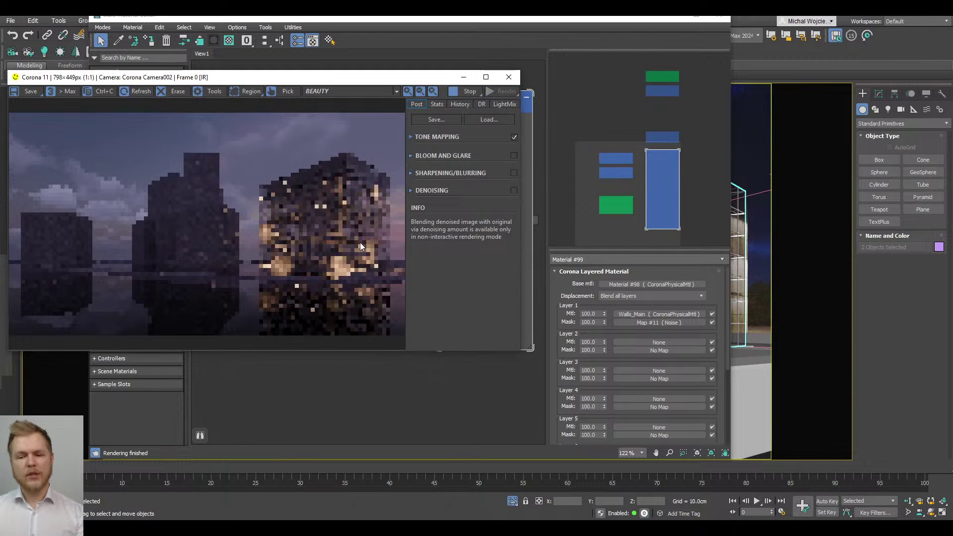
scroll(348, 248, up, 2)
scroll(215, 192, down, 1)
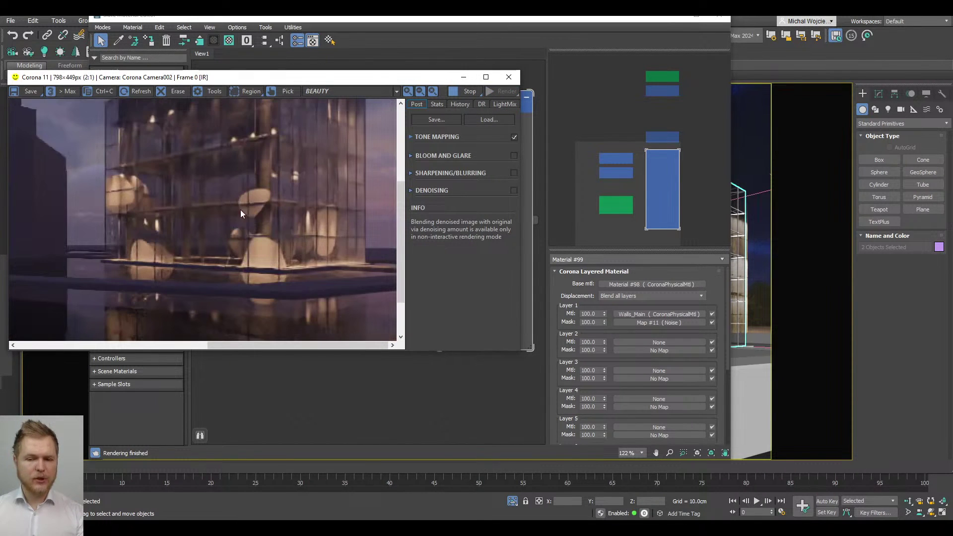
scroll(276, 227, down, 1)
Step: Move the render window aside and set the noise map's thresholds to 0.601 high and 0.45 low
drag(410, 81, 297, 55)
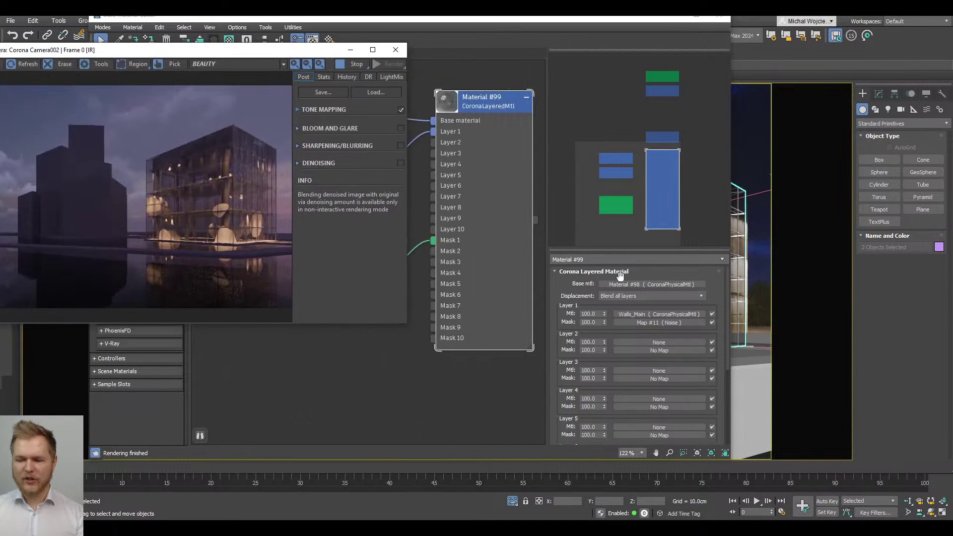
middle_drag(395, 333, 419, 270)
double_click(433, 238)
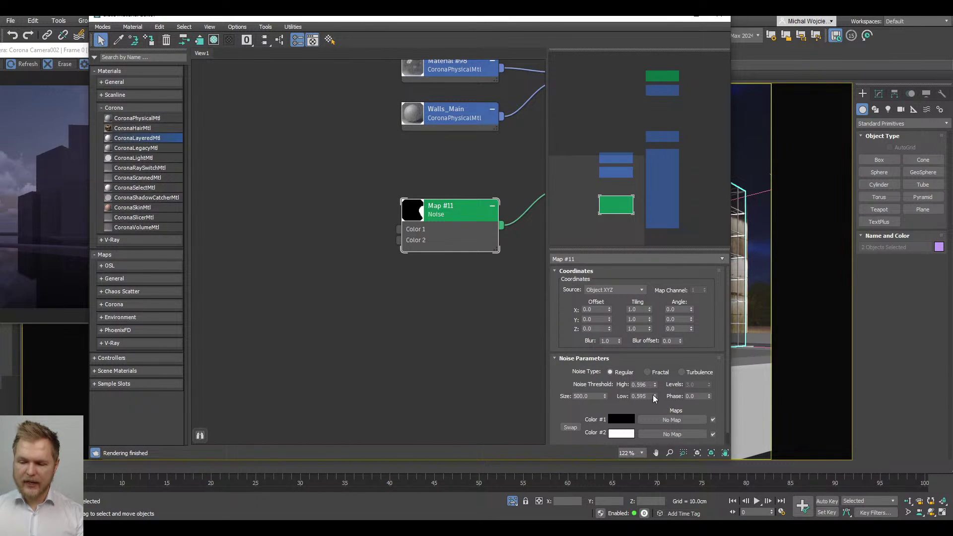
drag(653, 396, 659, 403)
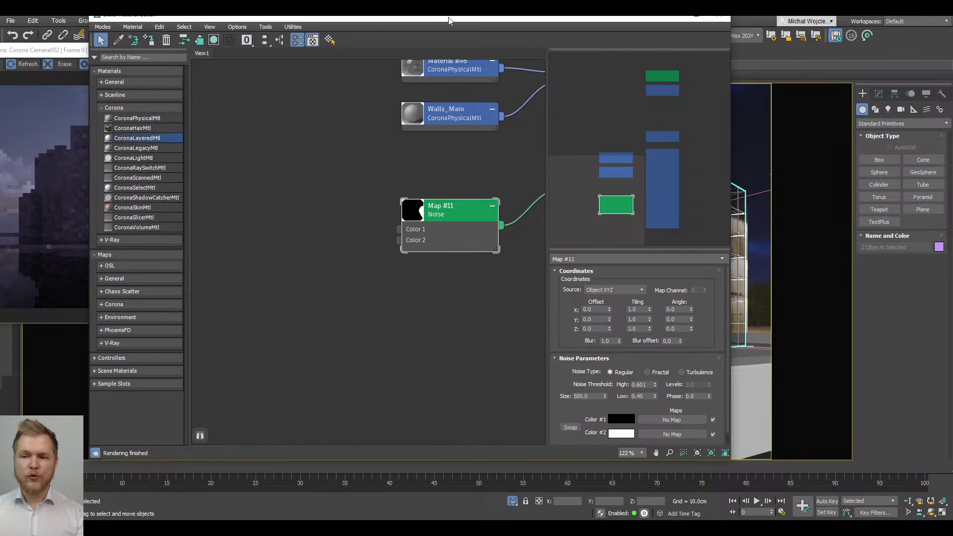
Step: Arrange the material editor and render window side by side and examine the softened mask on the glass facade
drag(448, 20, 641, 17)
drag(240, 50, 220, 79)
scroll(216, 266, up, 5)
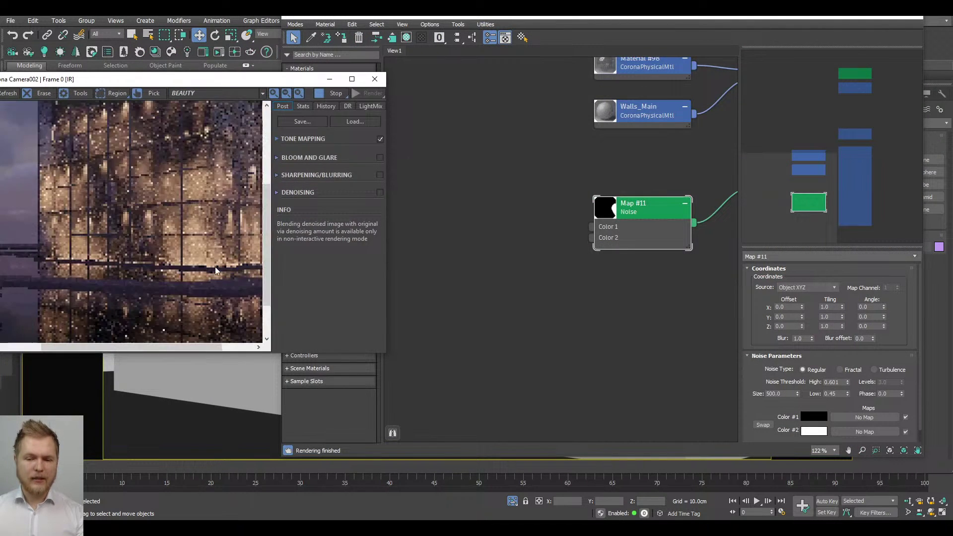
scroll(194, 189, down, 3)
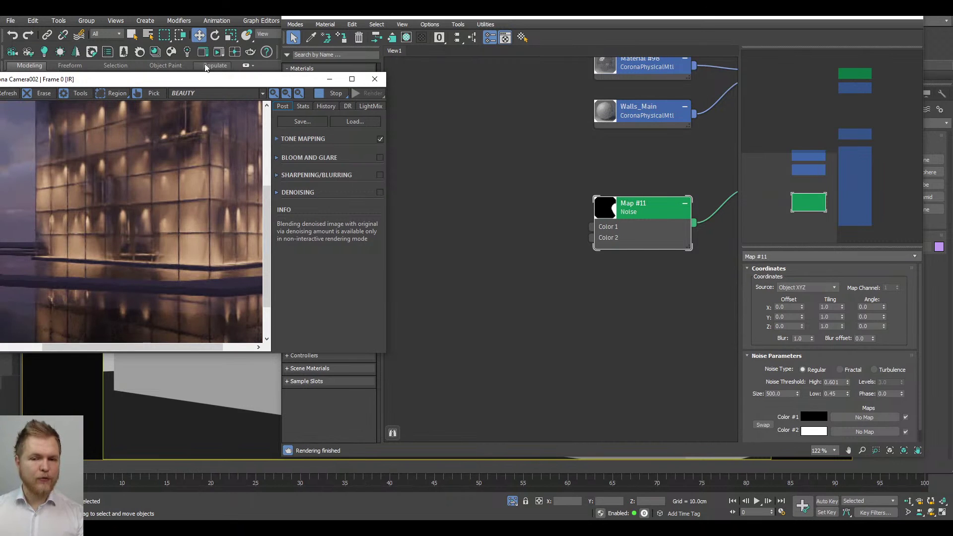
drag(208, 79, 322, 86)
scroll(236, 223, down, 2)
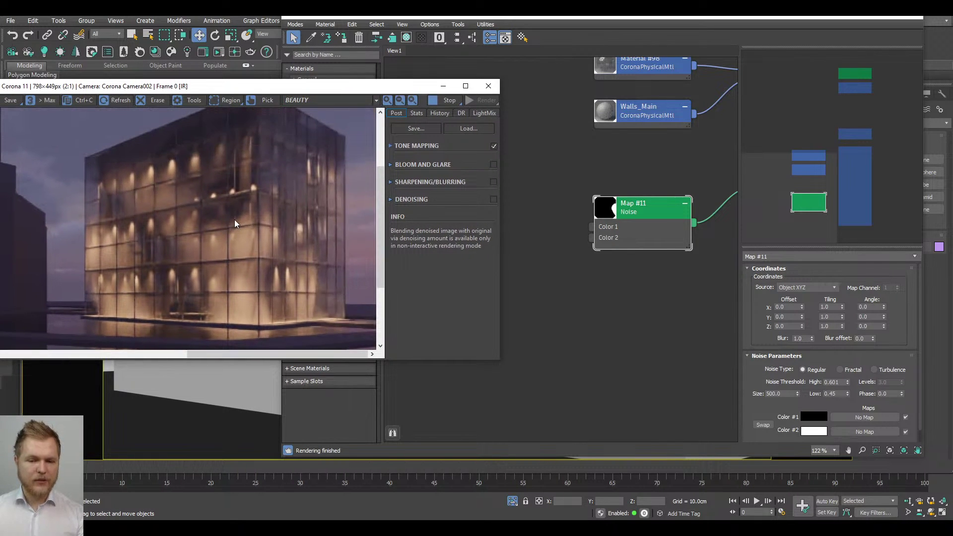
scroll(269, 227, down, 1)
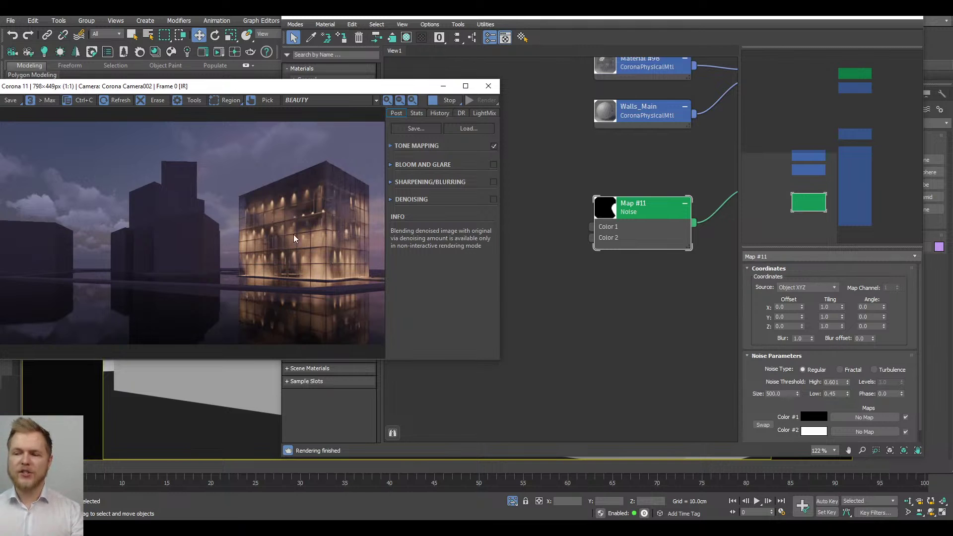
Step: Set the Walls_Main refraction amount to 0.3 and check the facade up close in the interactive render
click(645, 120)
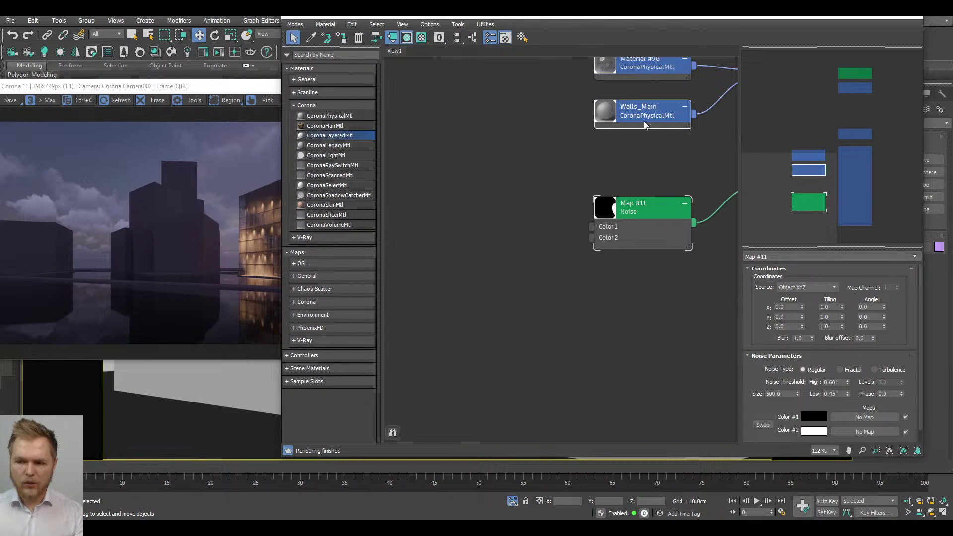
double_click(645, 121)
scroll(773, 368, down, 2)
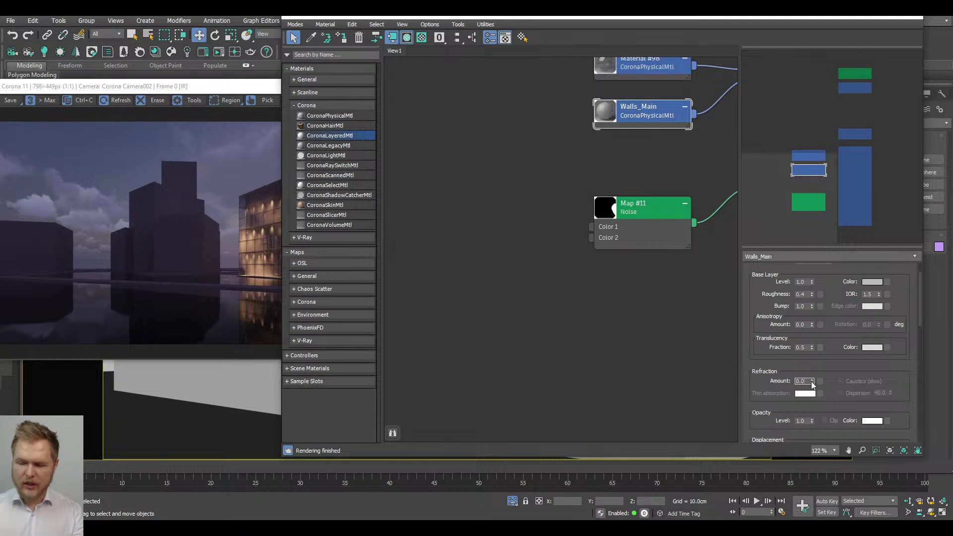
drag(812, 385, 812, 378)
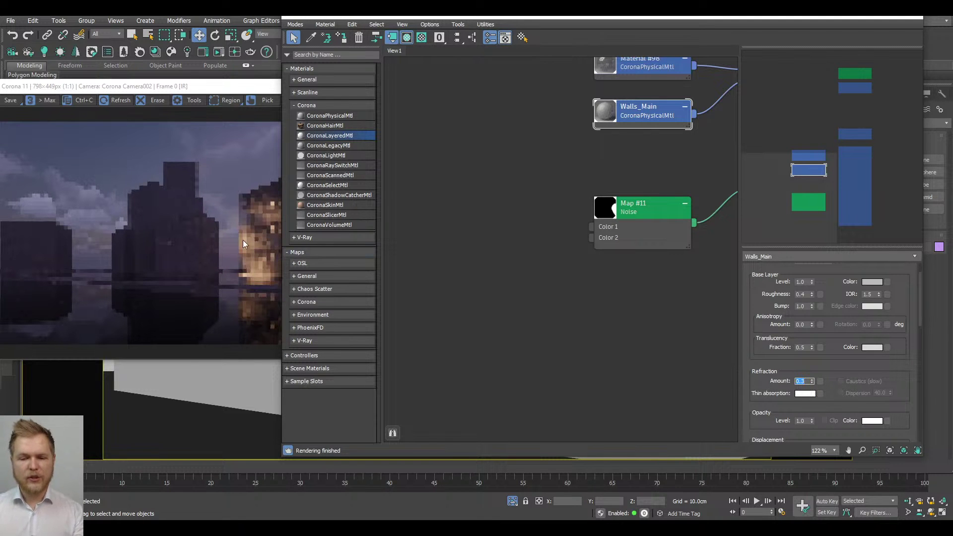
click(228, 93)
drag(228, 93, 165, 91)
scroll(269, 261, up, 2)
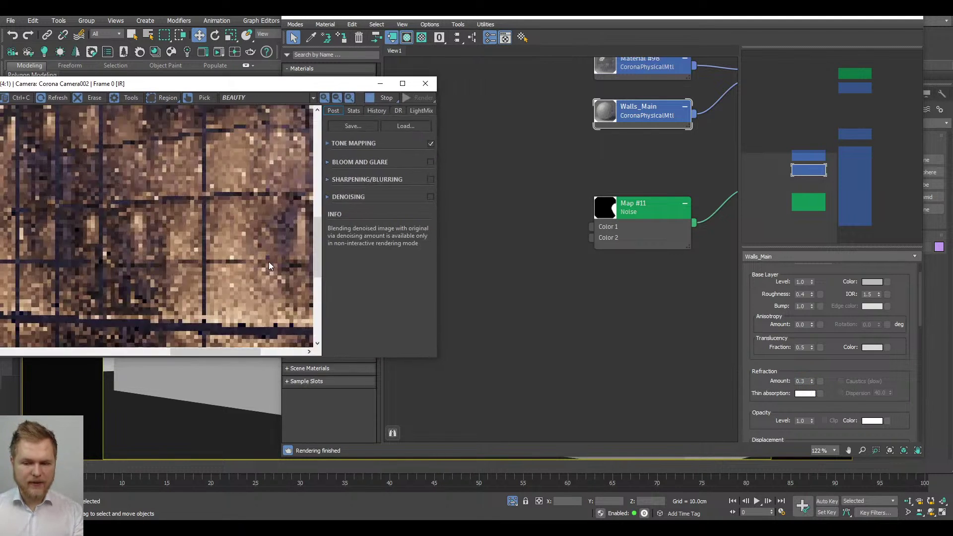
scroll(237, 255, down, 1)
Step: Give Walls_Main a clearcoat layer with an amount of 0.5 and a roughness of 0.3
click(783, 305)
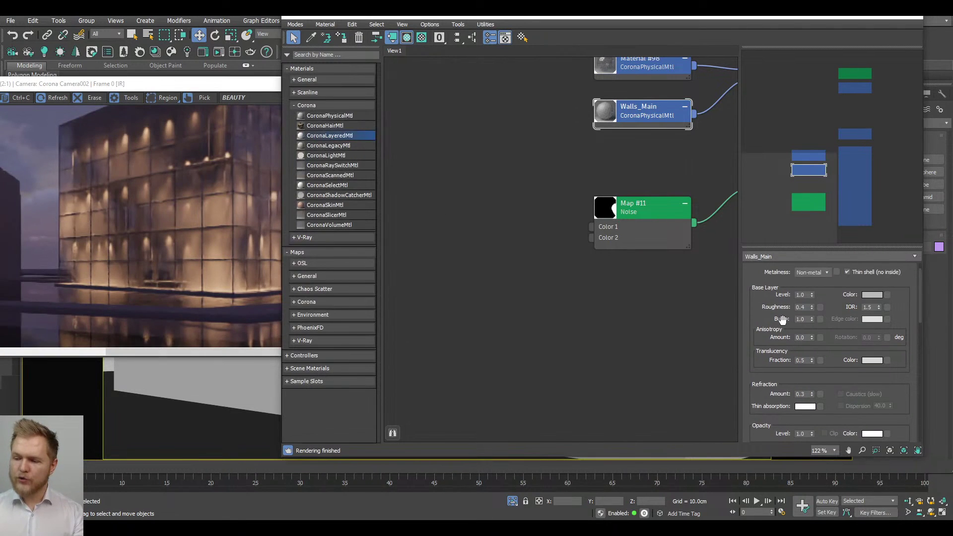
scroll(805, 389, down, 5)
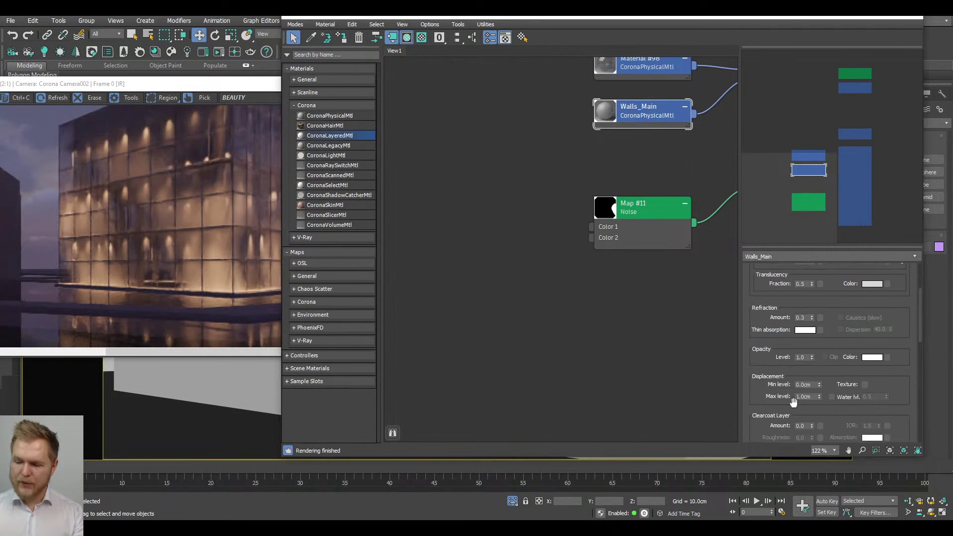
click(803, 378)
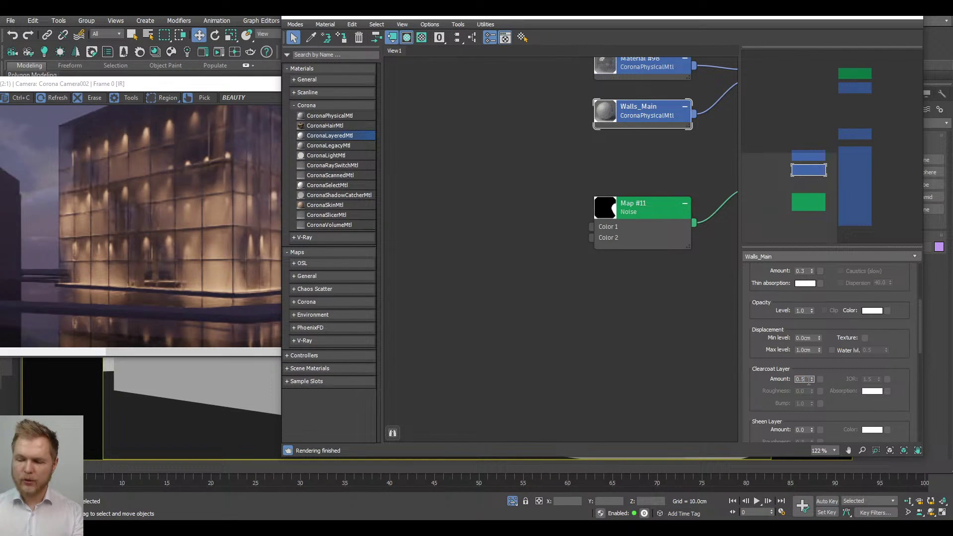
text(0.5)
key(Return)
click(800, 391)
text(0.3)
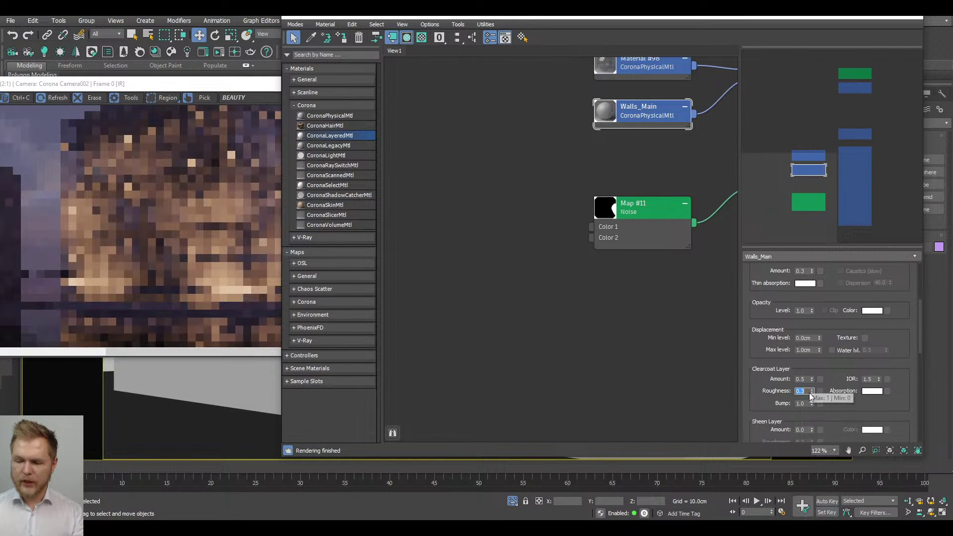
key(Return)
Step: Examine the clearcoated facade in the interactive render and move the render window clear of the material nodes
click(176, 231)
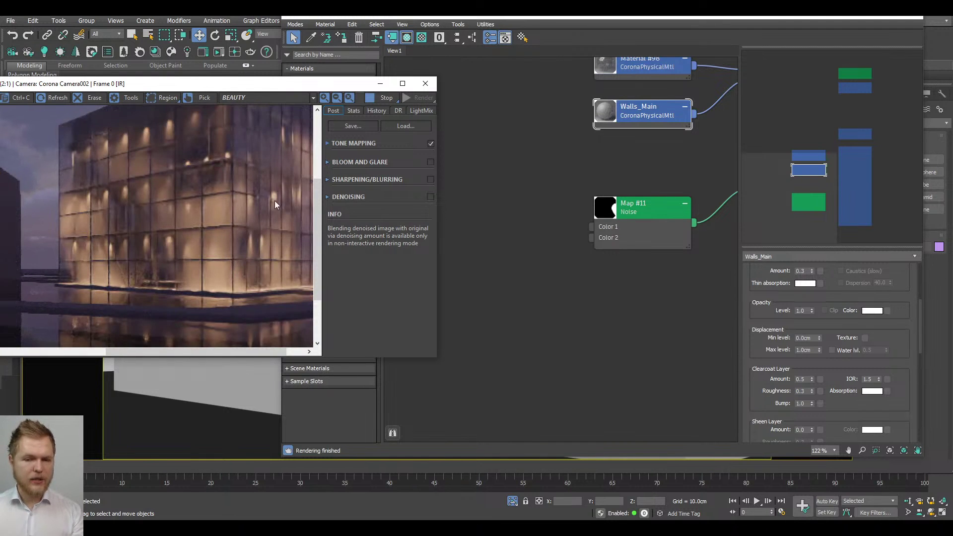
drag(275, 201, 221, 232)
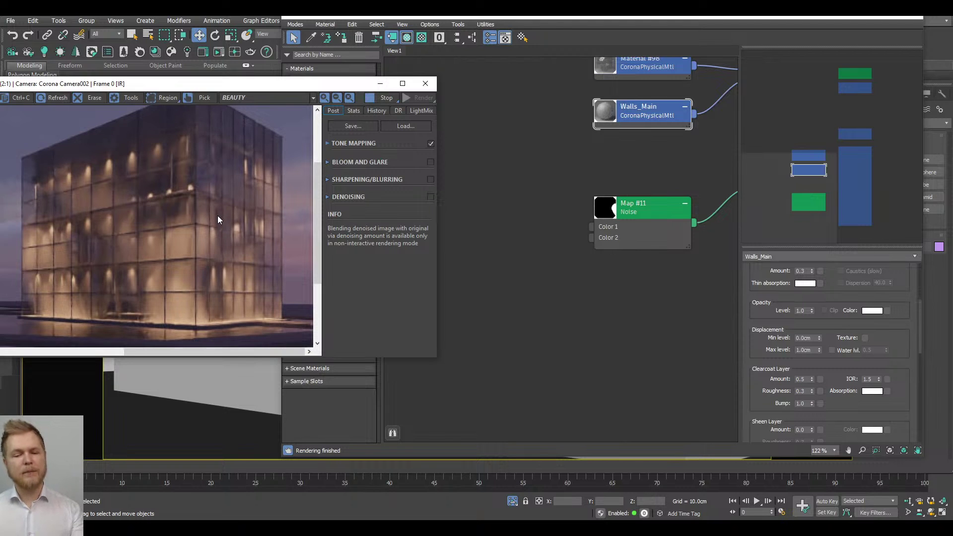
scroll(218, 219, down, 1)
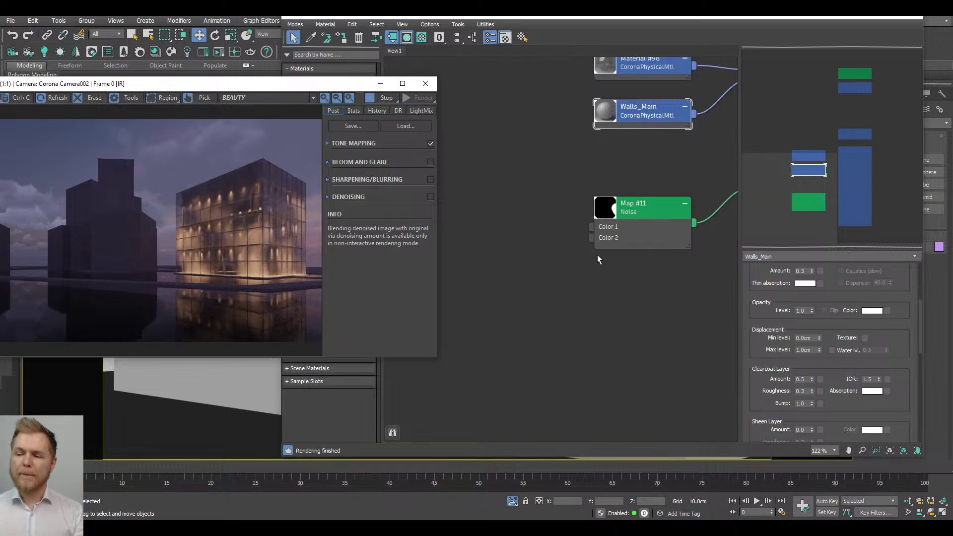
middle_drag(597, 255, 537, 284)
drag(246, 86, 141, 81)
middle_drag(552, 257, 591, 241)
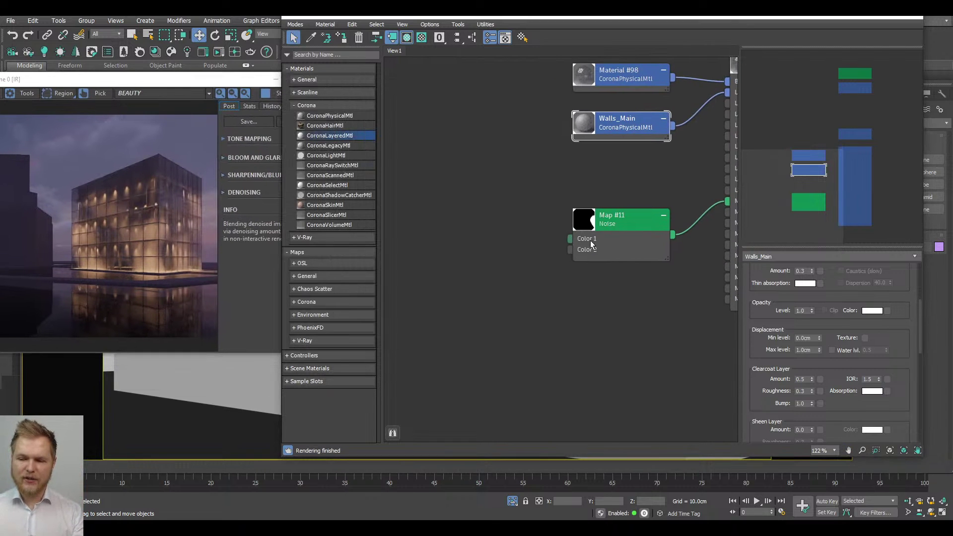
double_click(618, 239)
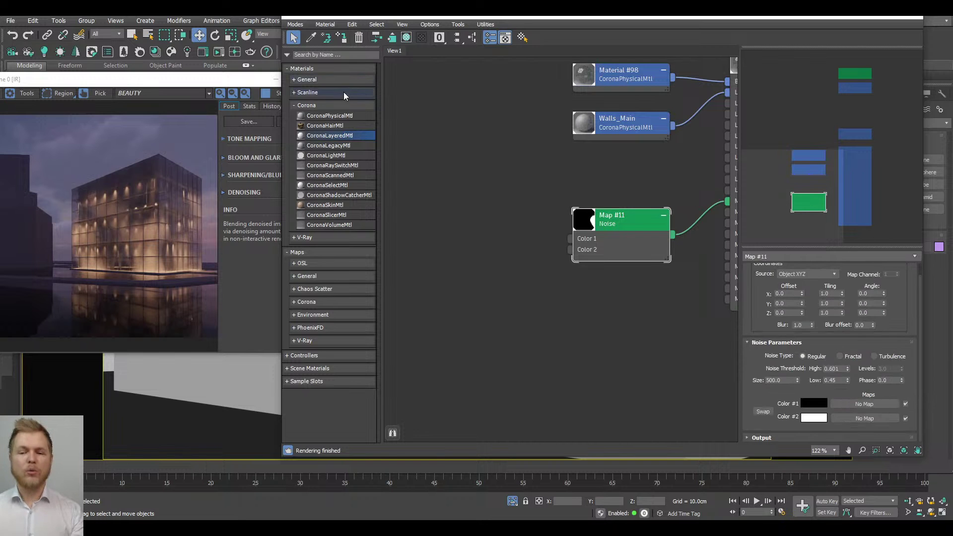
drag(571, 236, 433, 225)
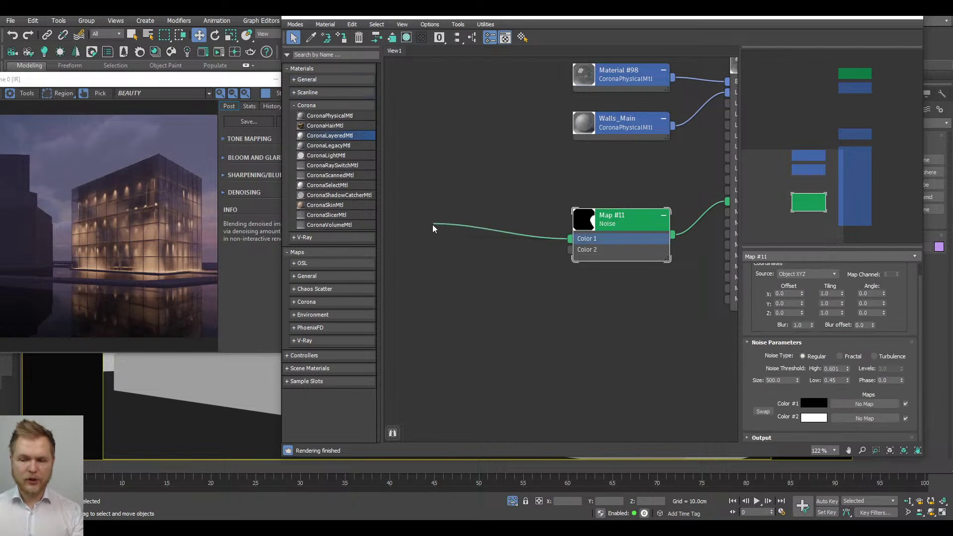
mouse_move(493, 254)
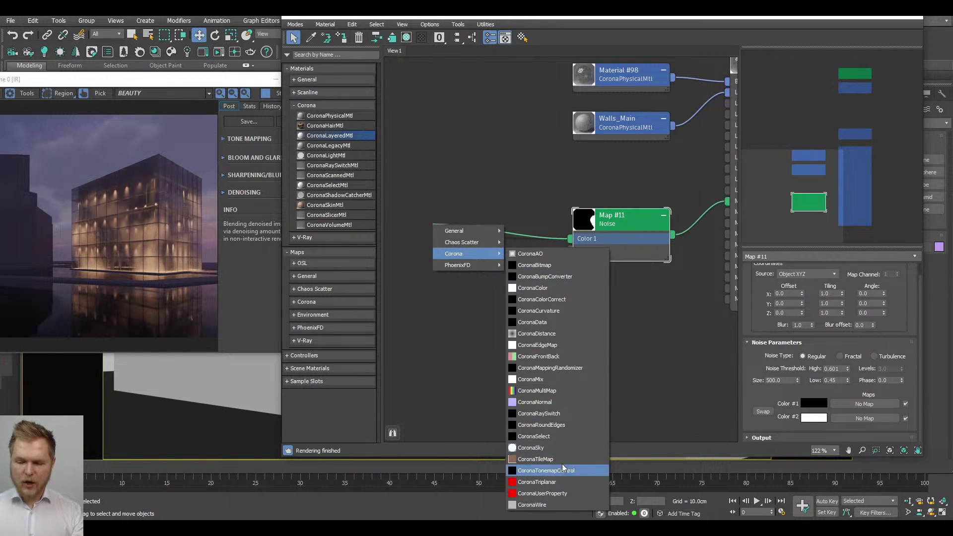
click(110, 191)
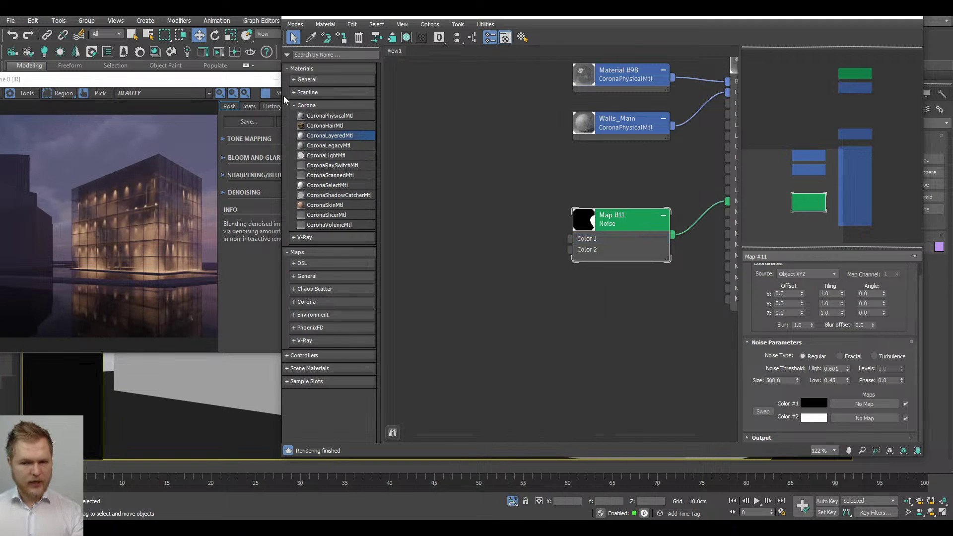
Step: Save the scene
click(277, 113)
key(ctrl+s)
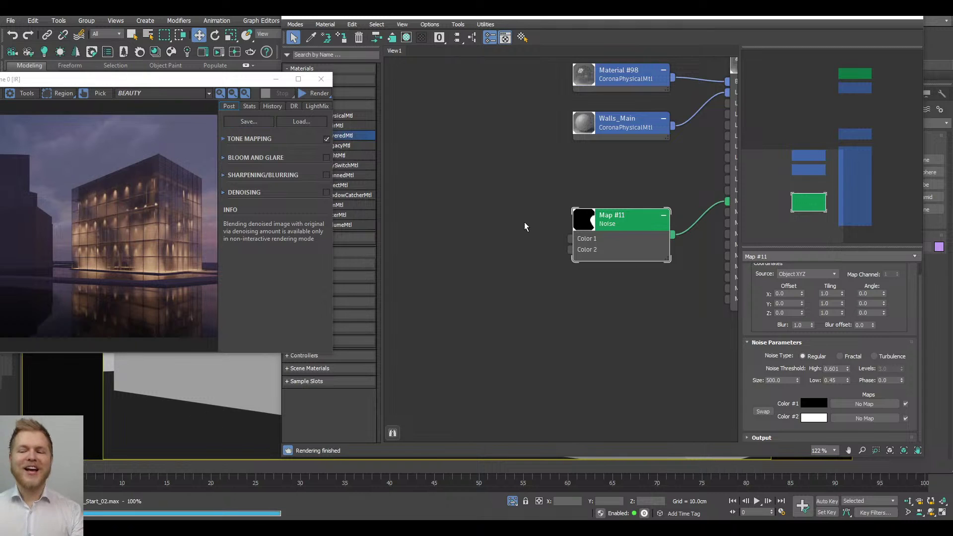
click(560, 244)
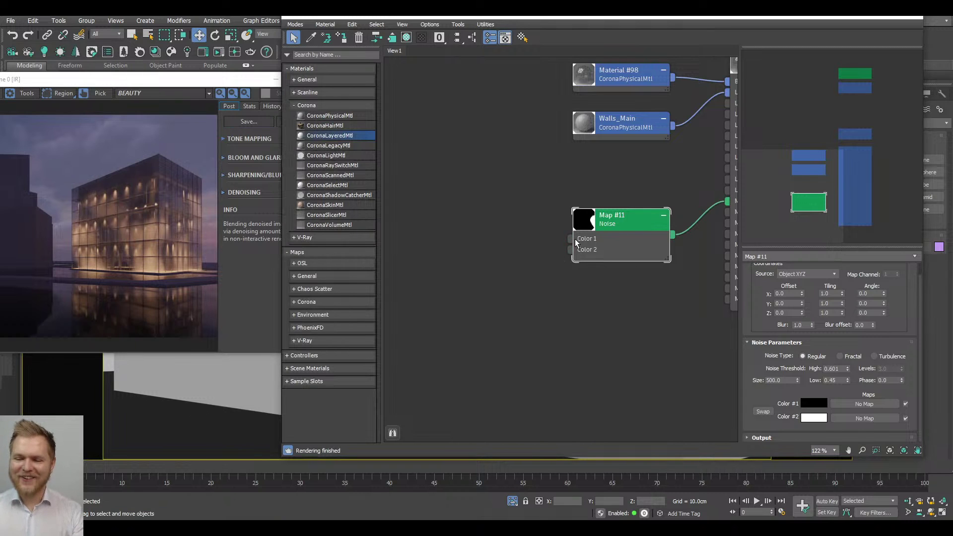
Step: Add a CoronaBitmap to the noise map's Color 1 input and select Frost_Texture_VA.jpg from the project's Textures folder
drag(576, 242, 447, 254)
mouse_move(491, 286)
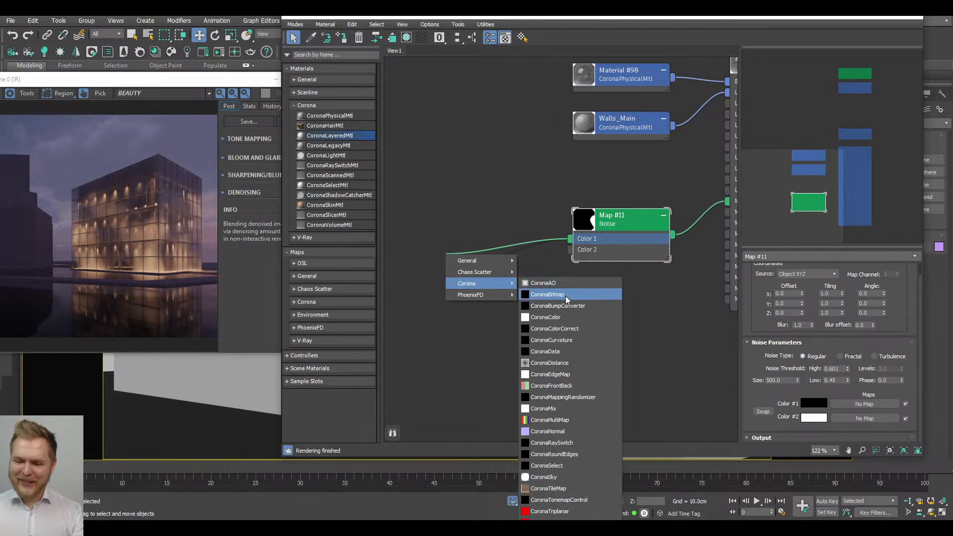
click(565, 296)
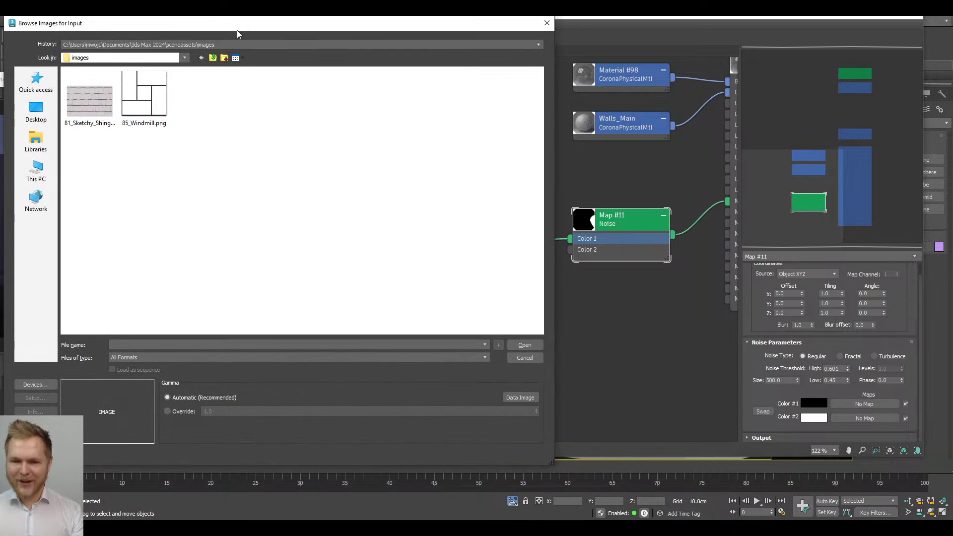
click(240, 45)
click(252, 61)
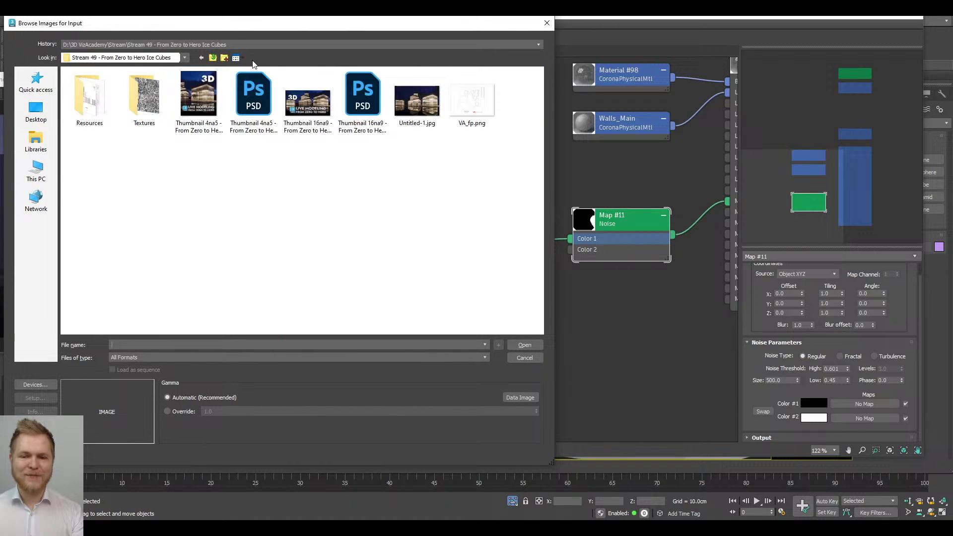
double_click(144, 97)
click(101, 107)
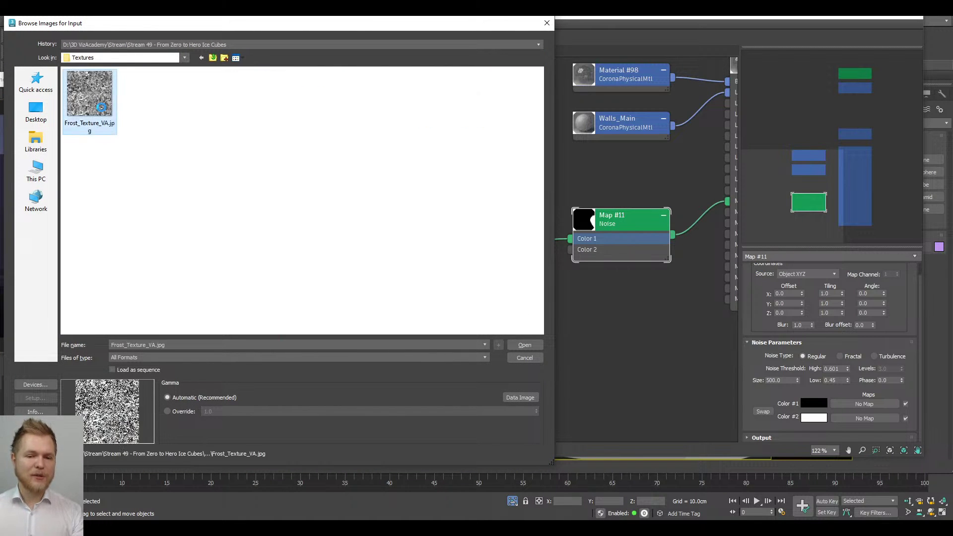
Step: Preview the frost texture in the image viewer, examine its crystal pattern up close, and return to the file selection
right_click(101, 107)
click(122, 130)
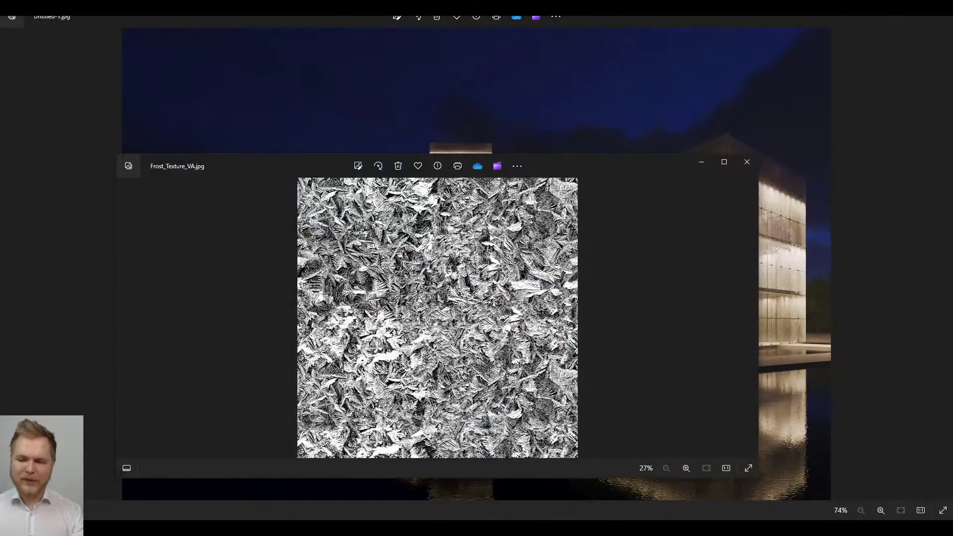
scroll(481, 289, up, 5)
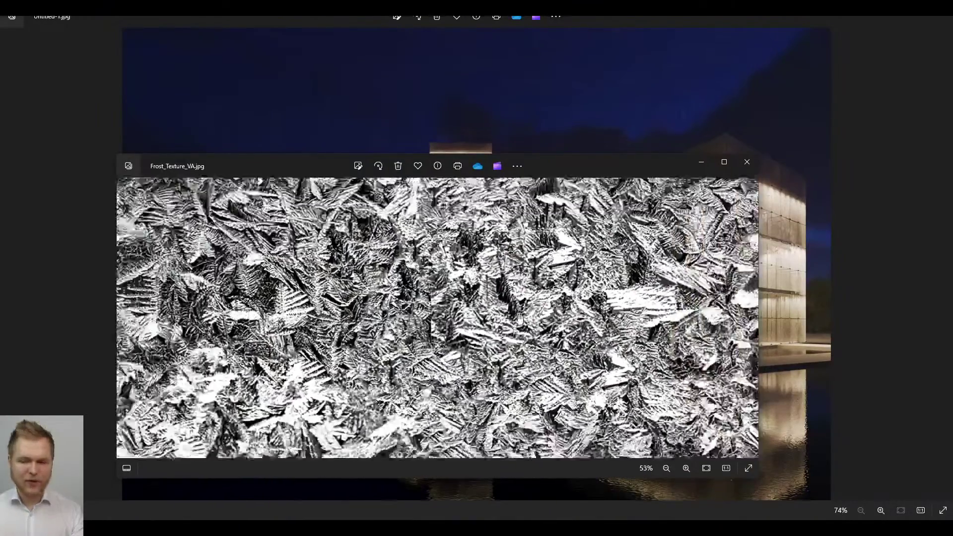
scroll(520, 318, down, 3)
click(747, 162)
key(alt+Tab)
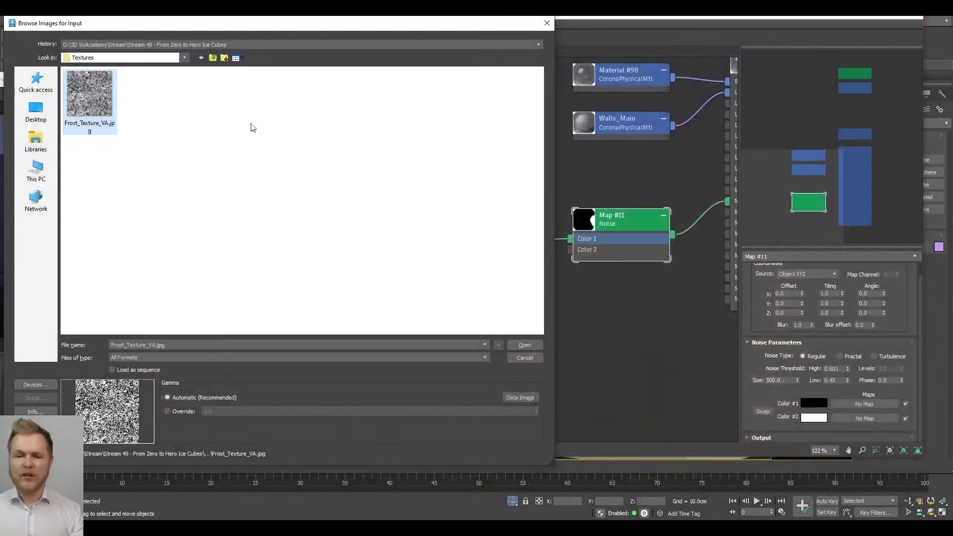
Step: Load the frost texture into the bitmap and move its connection from Color 1 to Color 2 of the noise map
click(537, 349)
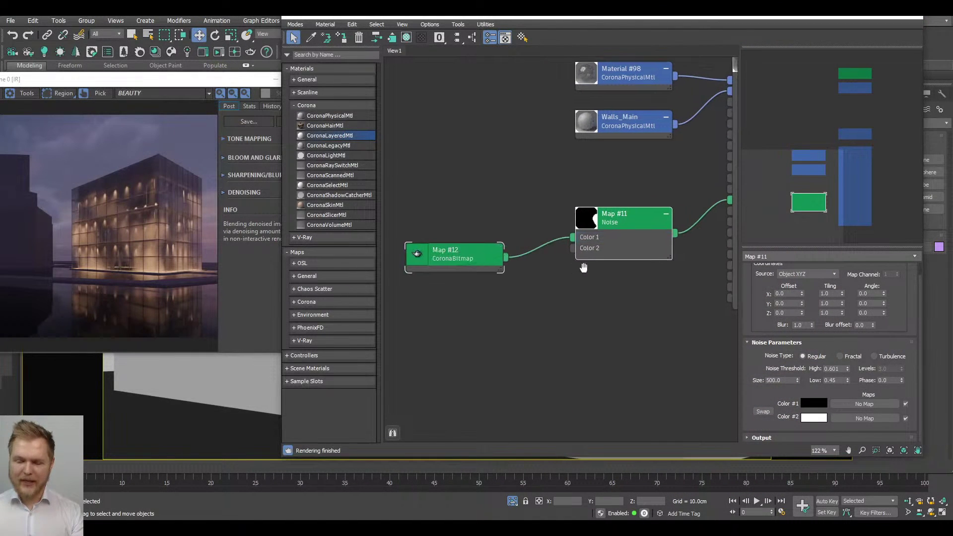
mouse_move(492, 264)
mouse_down()
mouse_move(482, 213)
mouse_move(480, 276)
mouse_move(480, 258)
mouse_up()
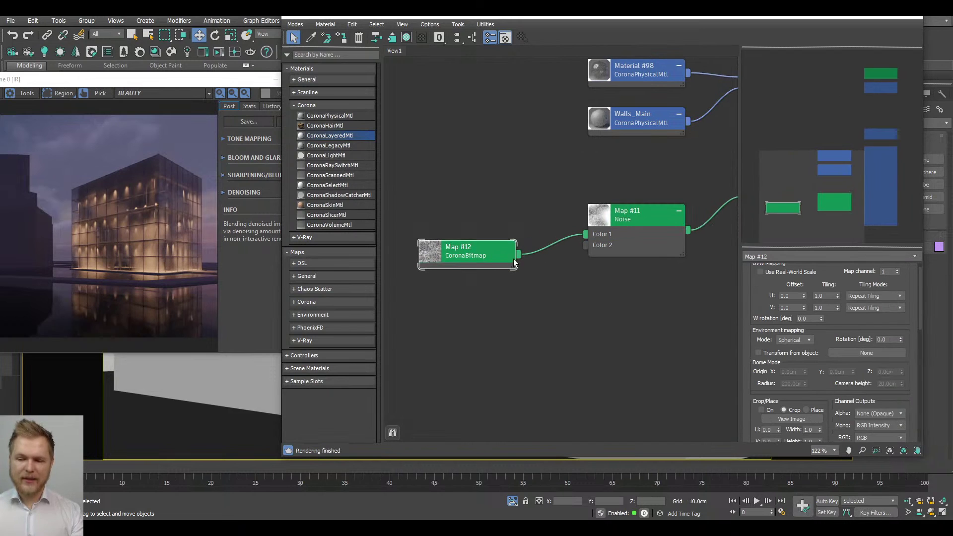
click(646, 251)
middle_drag(646, 252, 600, 231)
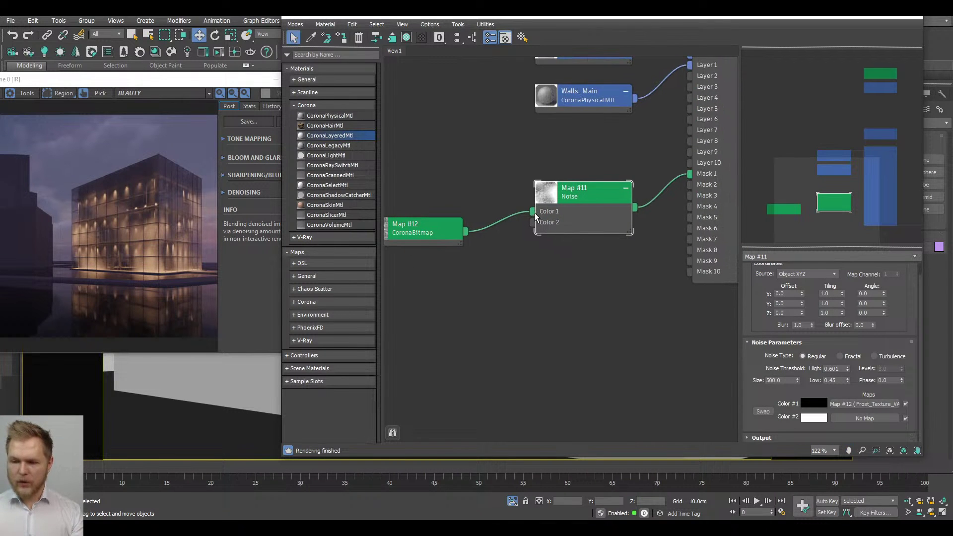
drag(534, 212, 536, 228)
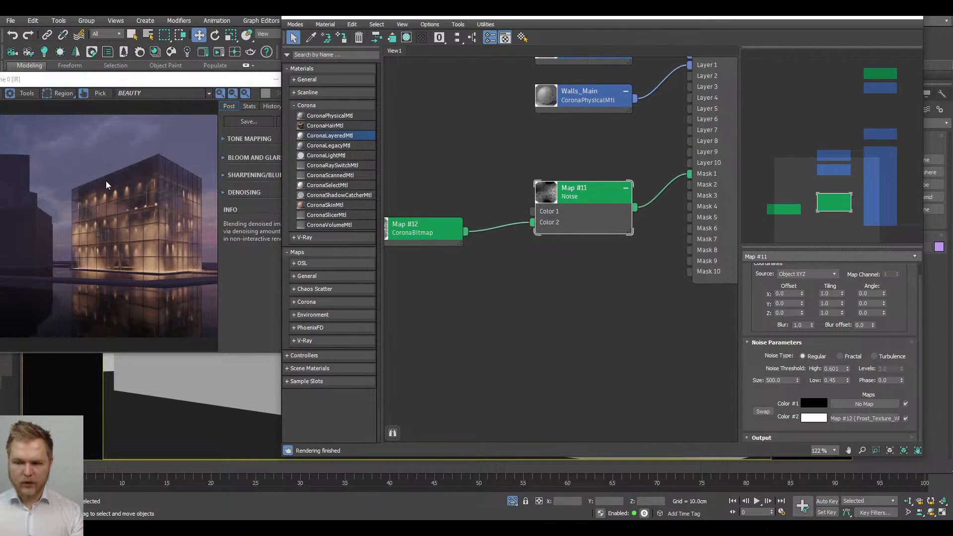
Step: Restart the interactive render and examine the frost pattern on the glass facade up close
click(105, 211)
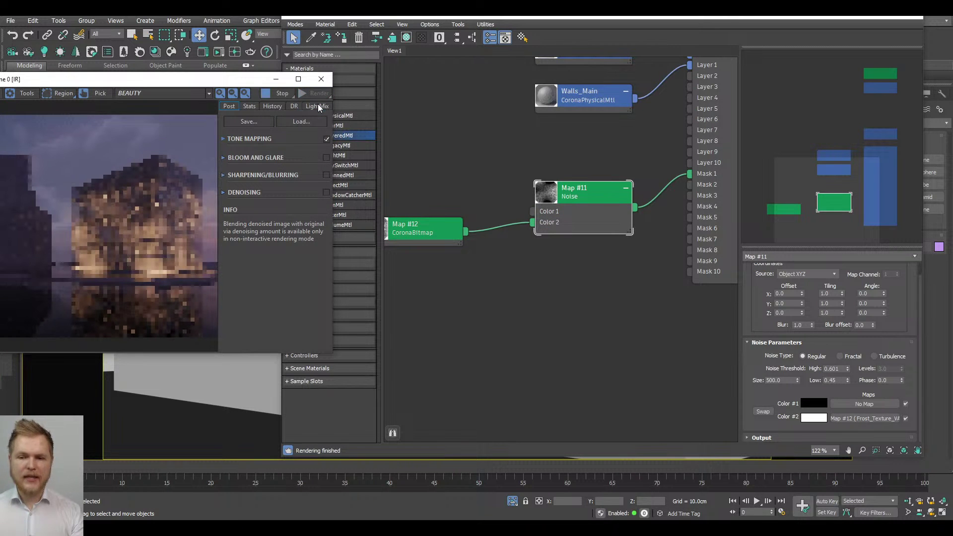
scroll(156, 257, up, 5)
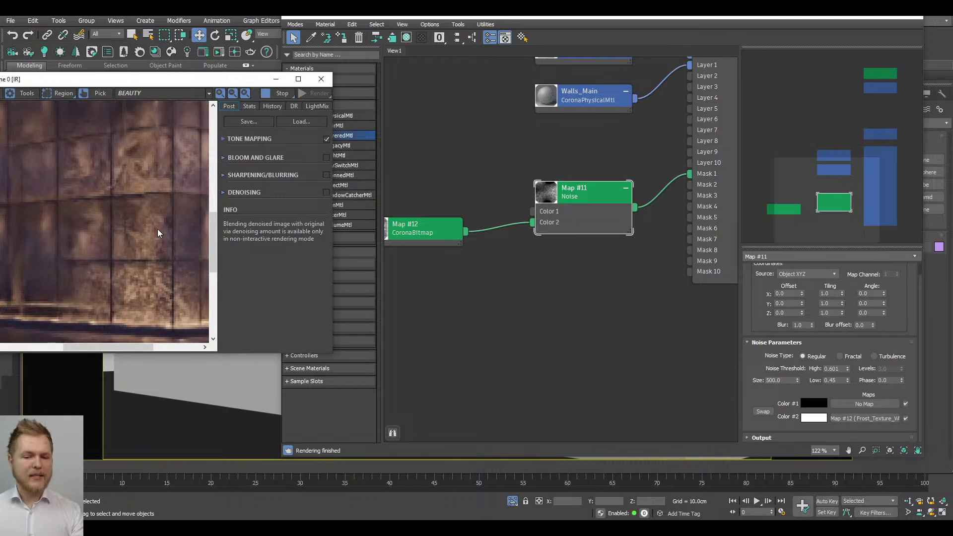
scroll(156, 233, down, 5)
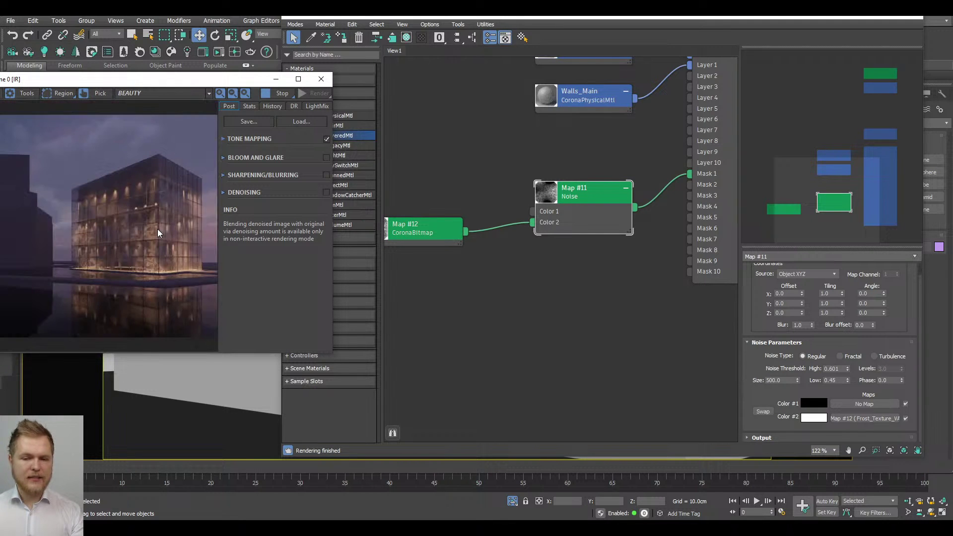
drag(167, 84, 192, 79)
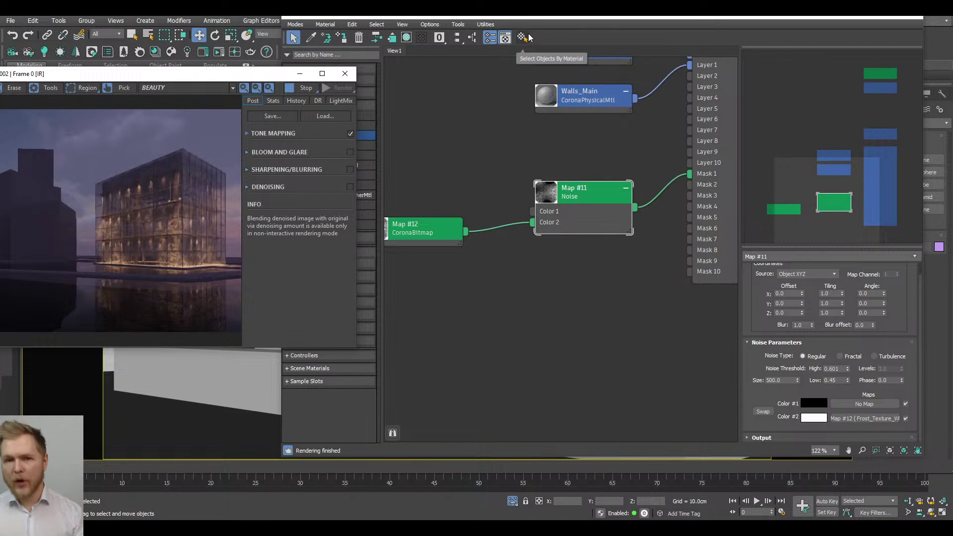
Step: Insert a CoronaTriplanar map between the frost bitmap and the noise map's Color 2, and set its scale to 1500
middle_drag(500, 128, 566, 110)
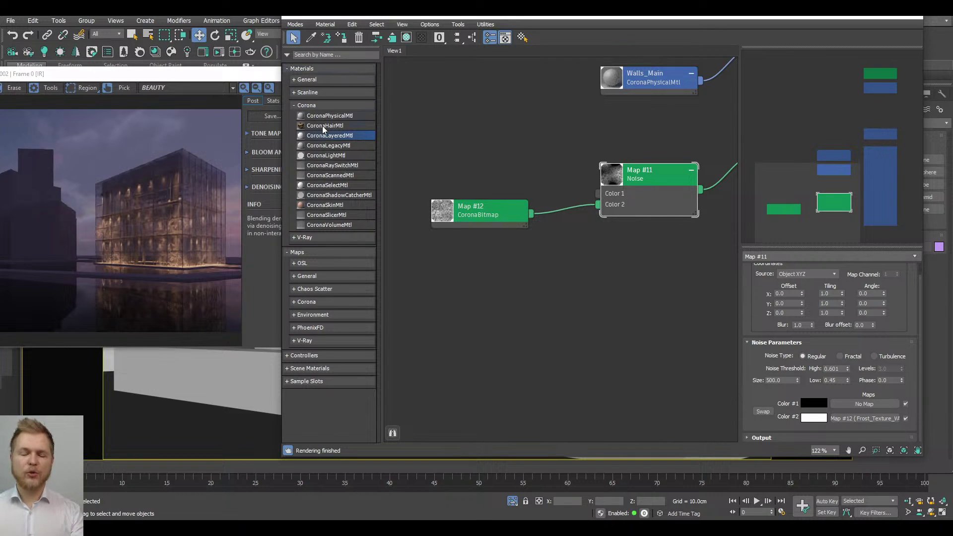
drag(526, 216, 480, 216)
right_click(524, 210)
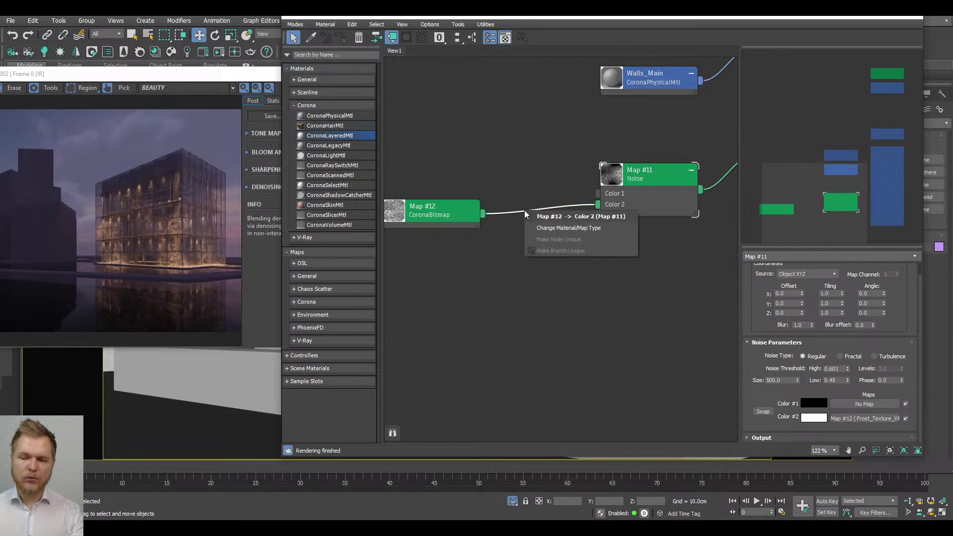
click(488, 232)
click(247, 146)
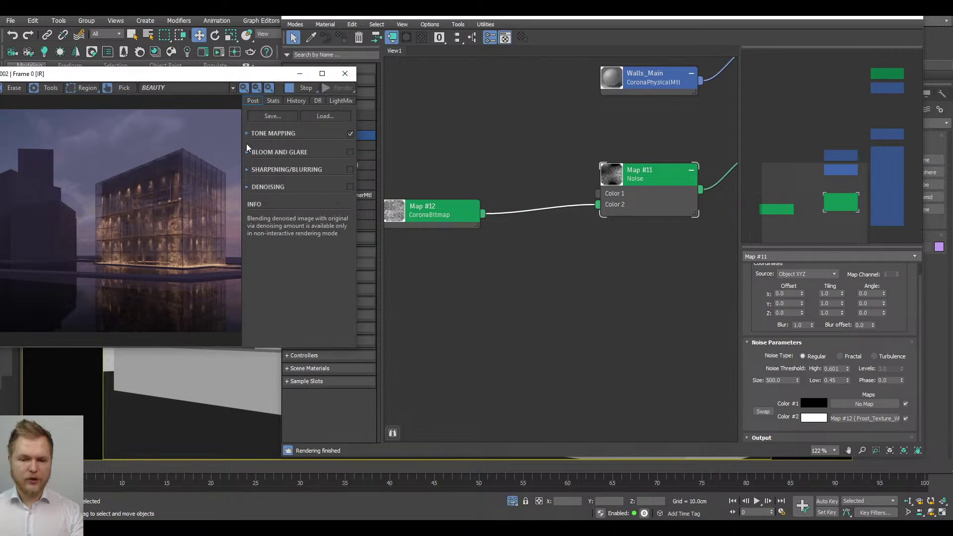
click(510, 165)
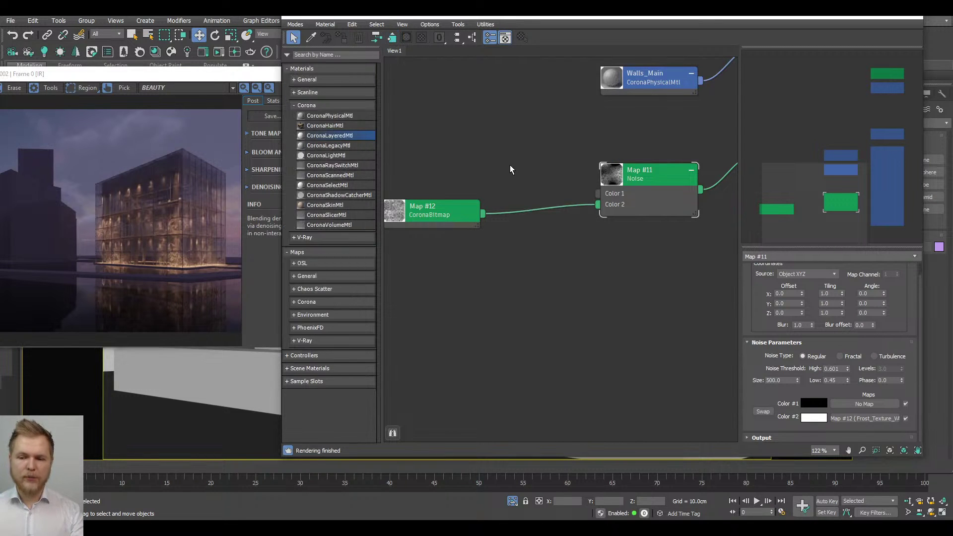
click(325, 53)
text(coro)
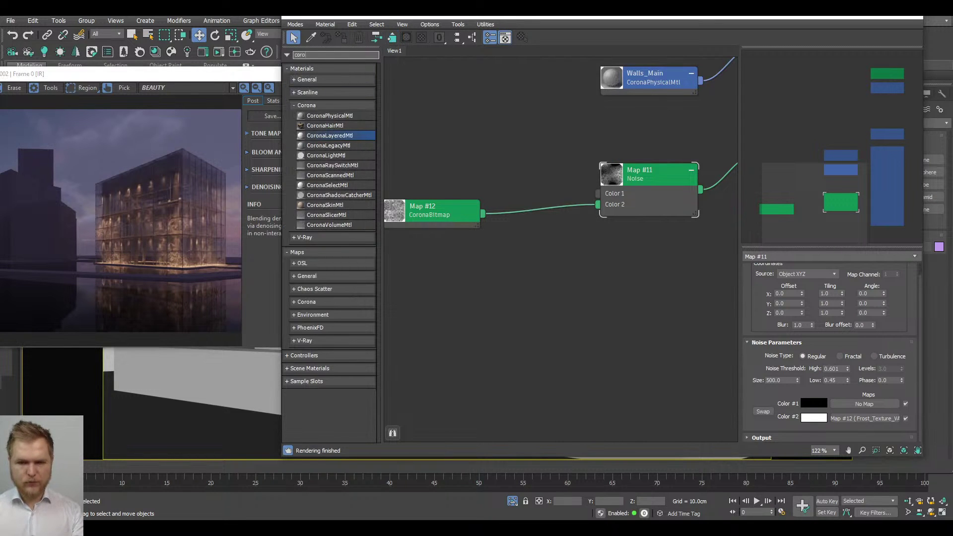
text(nat)
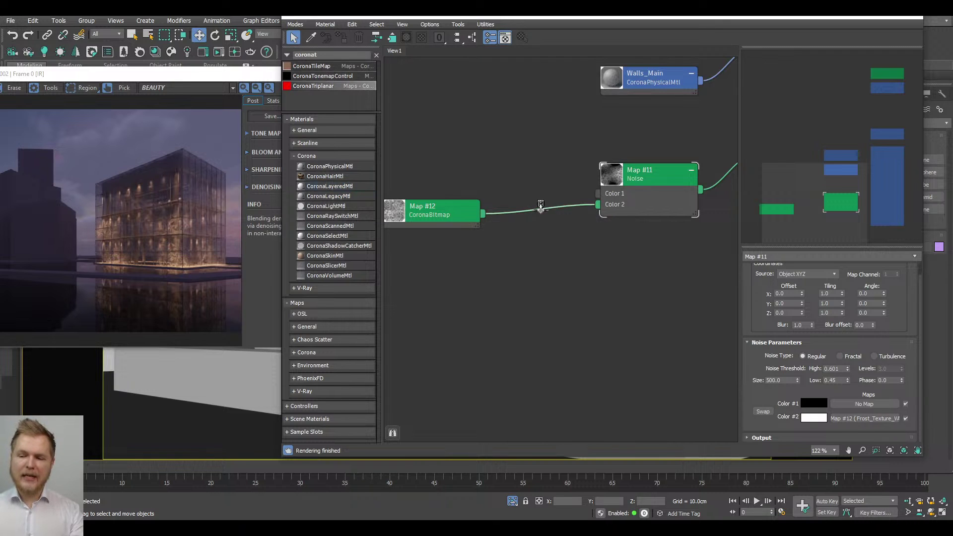
drag(541, 207, 541, 207)
click(551, 227)
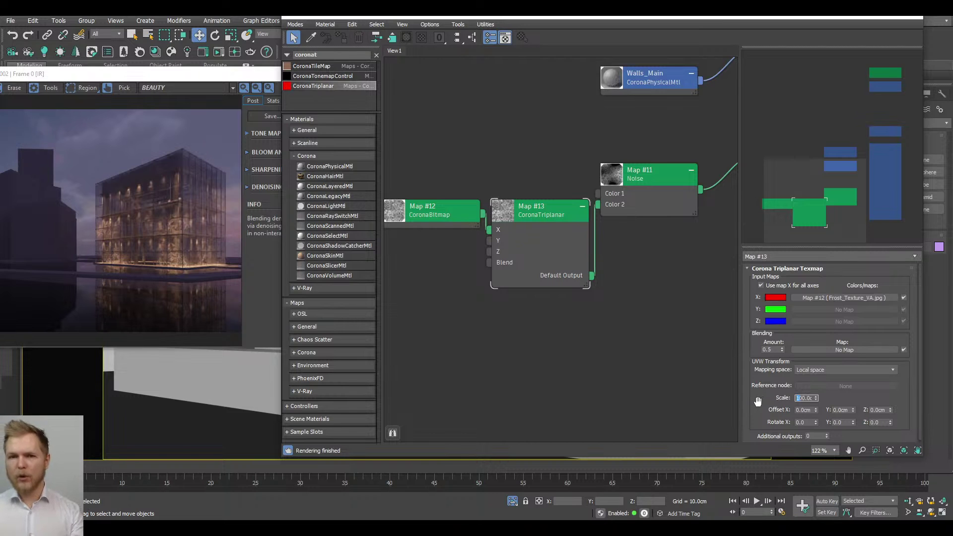
double_click(802, 398)
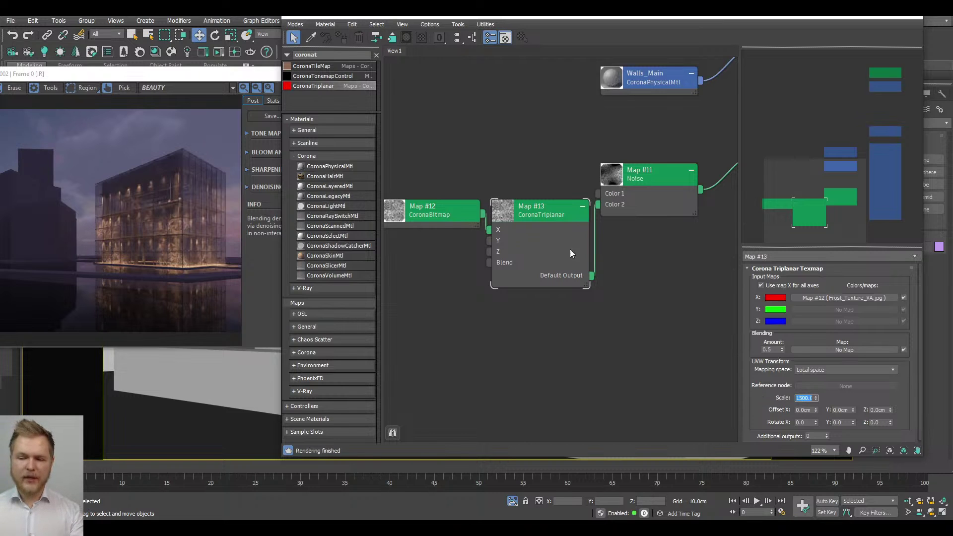
Step: Rearrange the bitmap and triplanar nodes to leave room for another map between them
middle_drag(566, 246, 685, 219)
scroll(685, 219, up, 1)
drag(647, 293, 529, 95)
drag(654, 190, 440, 127)
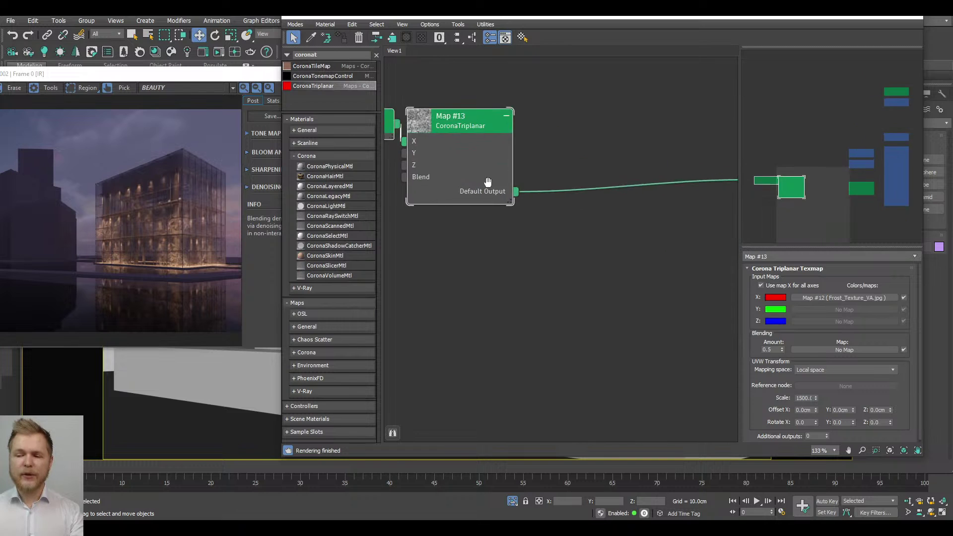
middle_drag(488, 182, 499, 190)
scroll(500, 189, up, 1)
click(540, 173)
drag(508, 169, 555, 169)
middle_drag(485, 191, 505, 212)
scroll(511, 212, down, 3)
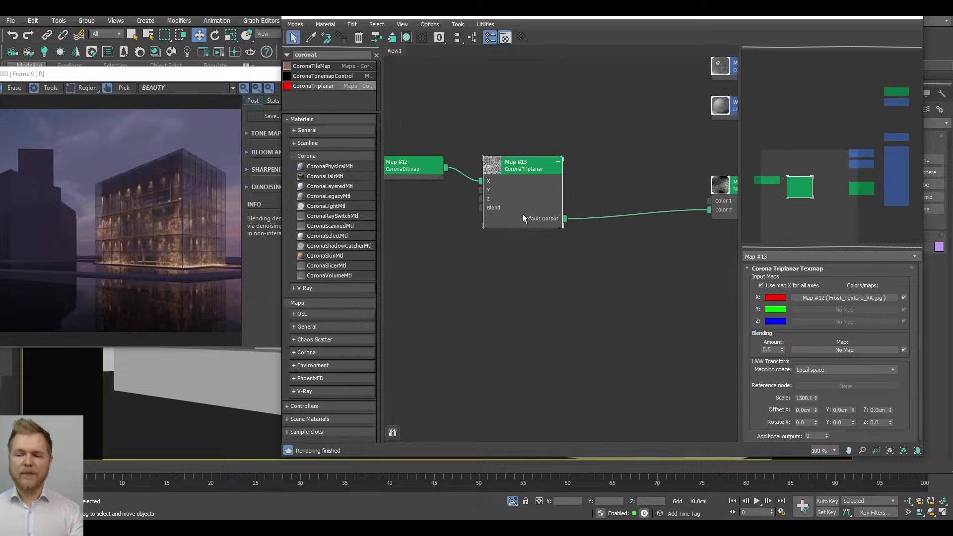
drag(523, 218, 626, 224)
middle_drag(571, 227, 595, 233)
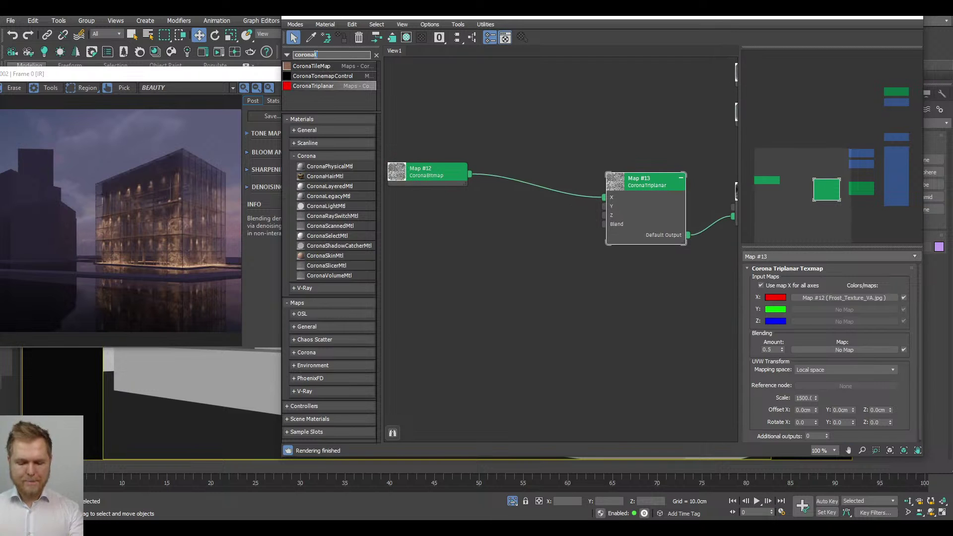
Step: Insert a CoronaMappingRandomizer between the frost bitmap and the triplanar map's X input
key(BackSpace)
text(m)
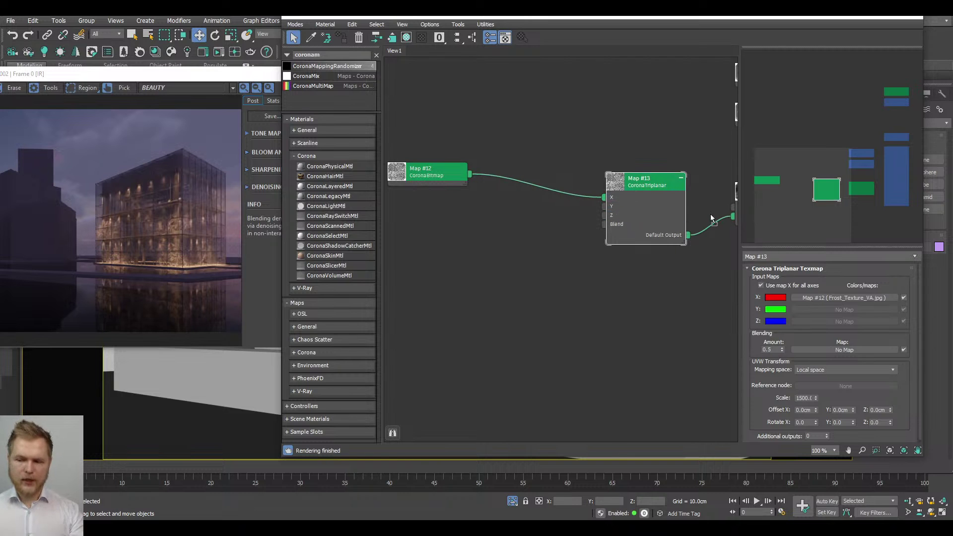
mouse_move(527, 182)
mouse_down()
mouse_move(535, 175)
mouse_move(536, 191)
mouse_up()
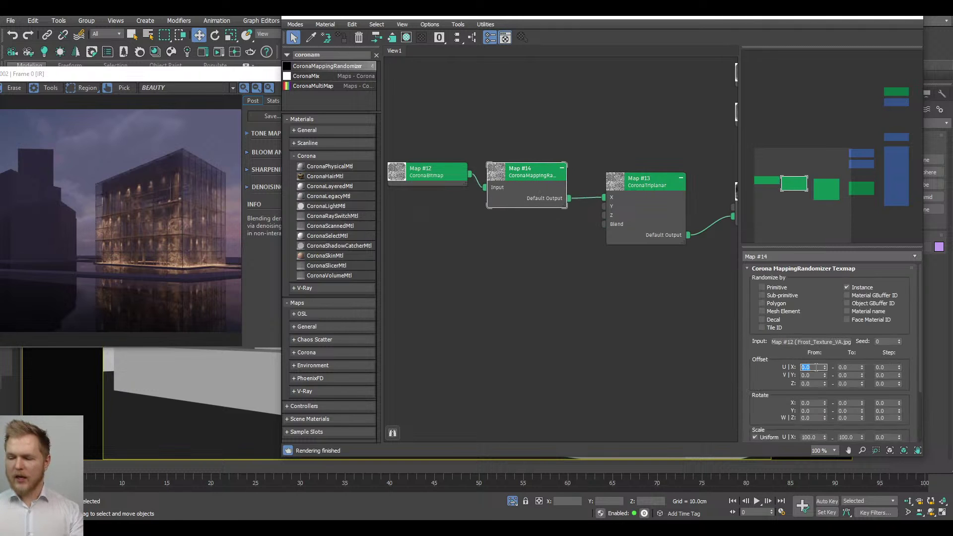
Step: Set the upper limits of the mapping randomizer's U and V offsets to 1.0
text(1)
key(Tab)
key(Tab)
key(Tab)
text(1)
key(Return)
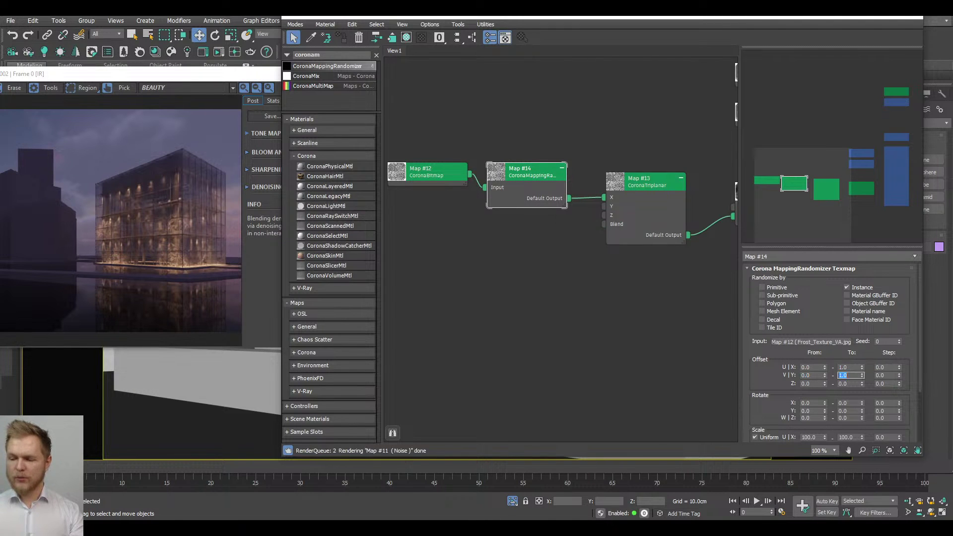
Step: Randomize the frost mapping by mesh element as well, set the W|Z rotation upper limit to -360, and enable randomizing each tile
click(787, 314)
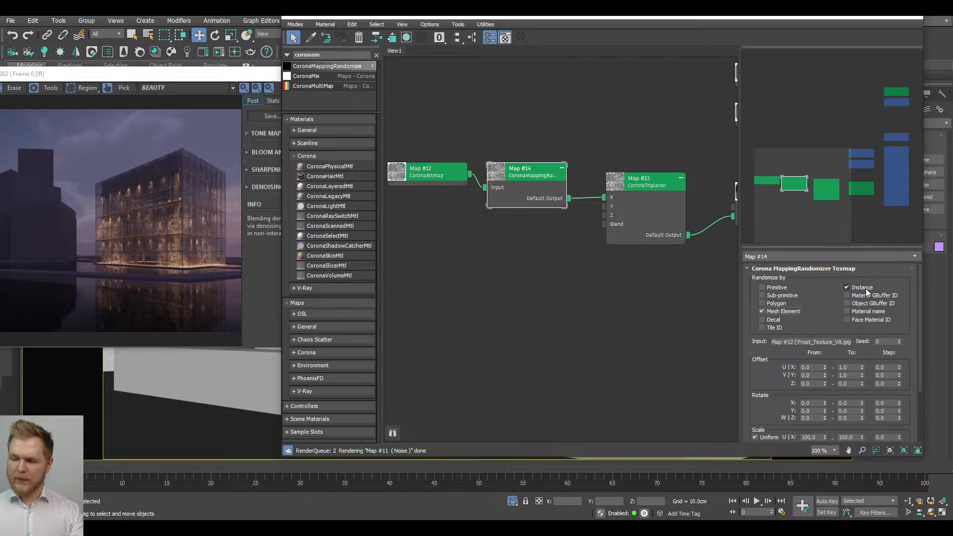
drag(773, 403, 769, 358)
click(862, 372)
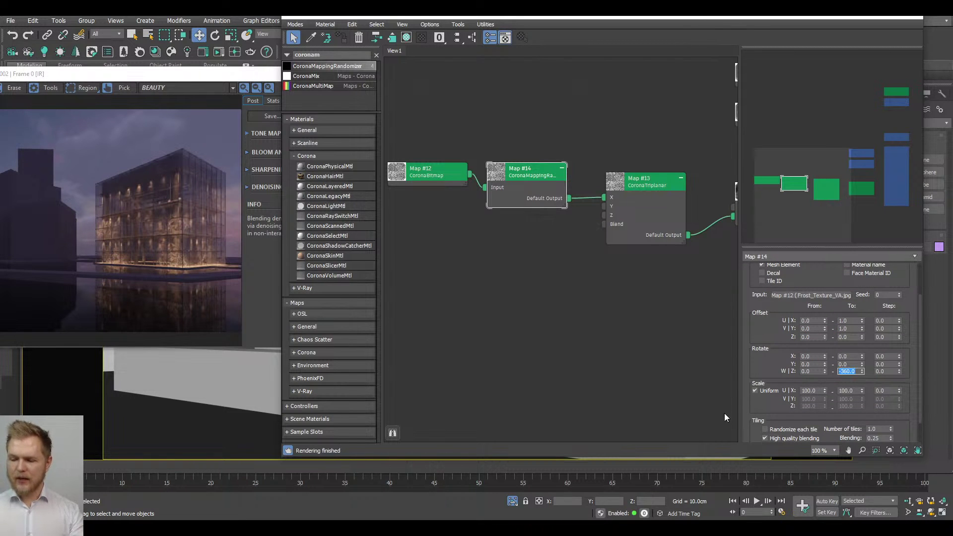
drag(743, 316, 742, 288)
click(771, 402)
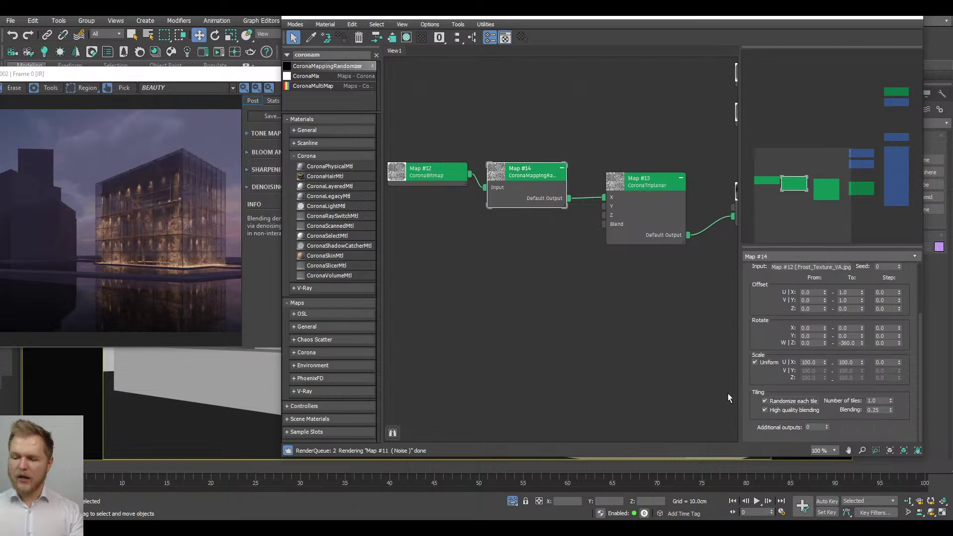
Step: Start interactive rendering and examine the randomized frost texture on the glass facade
click(56, 261)
click(330, 87)
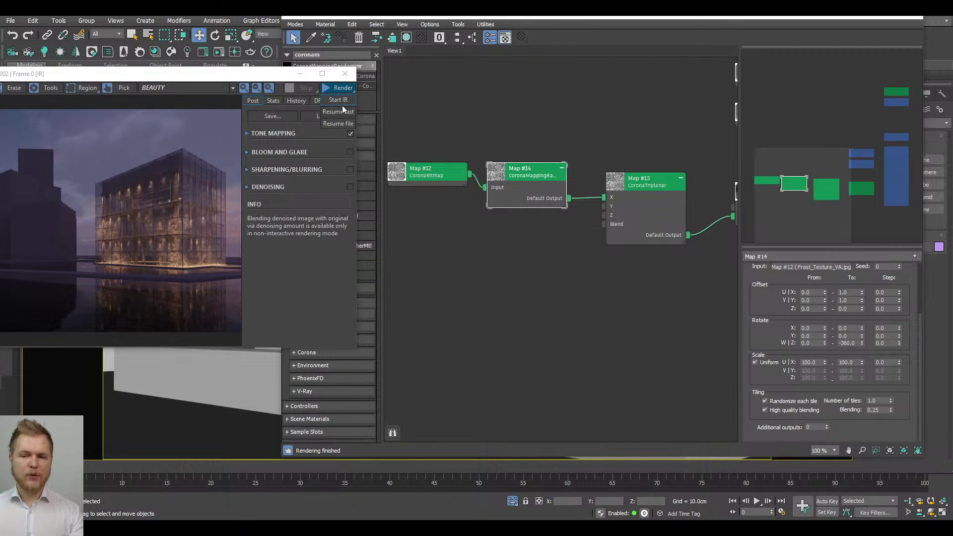
click(338, 100)
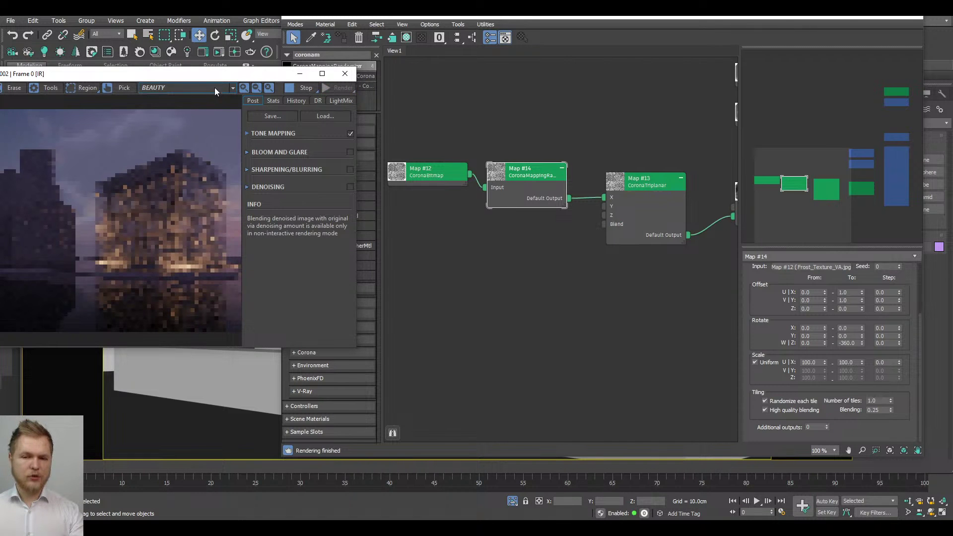
drag(214, 74, 298, 73)
scroll(276, 200, up, 4)
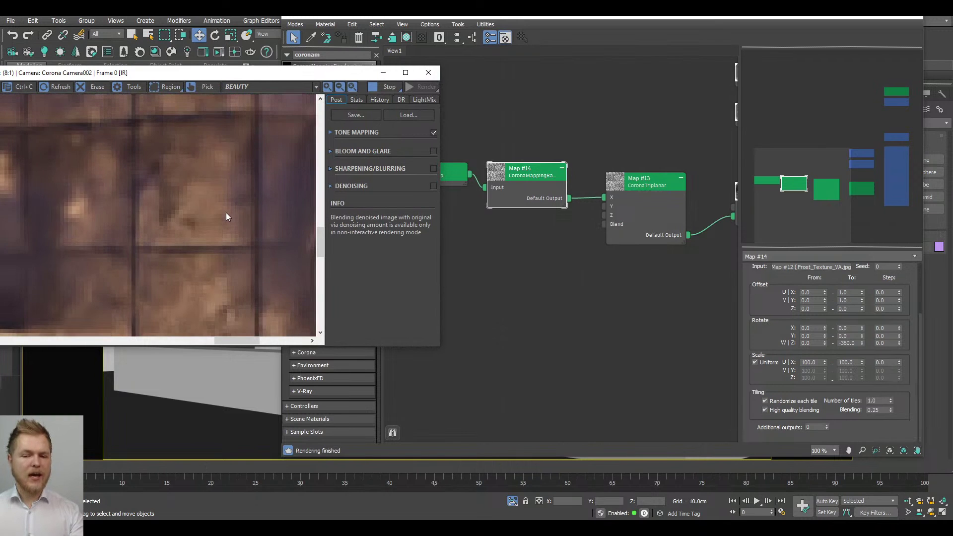
scroll(226, 213, down, 6)
Step: Close the material editor, enable 2D Pan Zoom Mode for the camera view, and inspect the frost pattern on the glass panels up close
key(m)
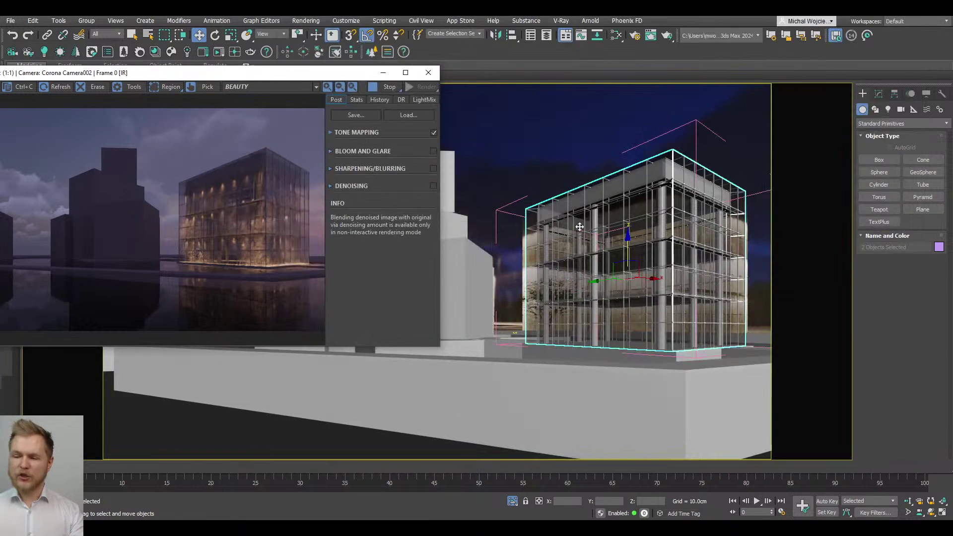
drag(346, 80, 211, 138)
click(28, 92)
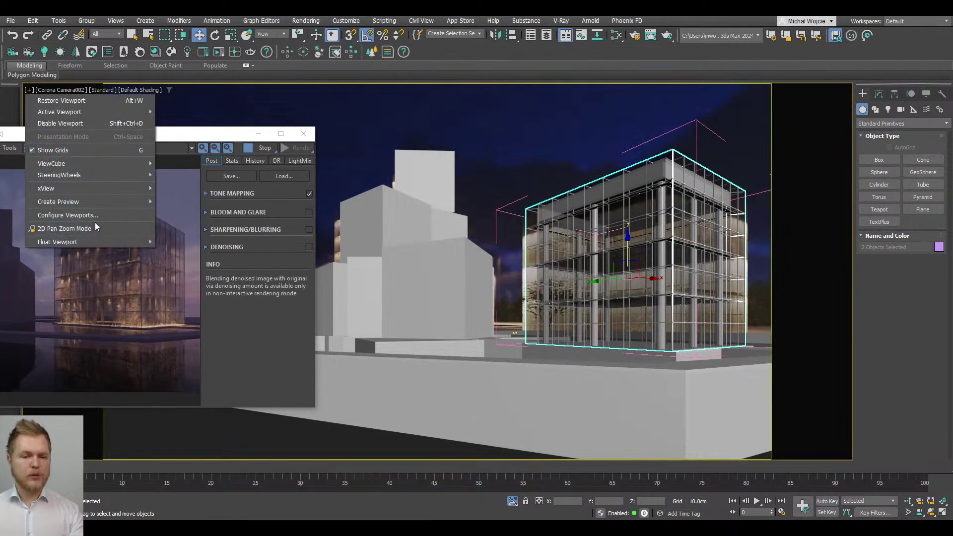
click(111, 232)
scroll(592, 237, up, 8)
scroll(592, 237, up, 2)
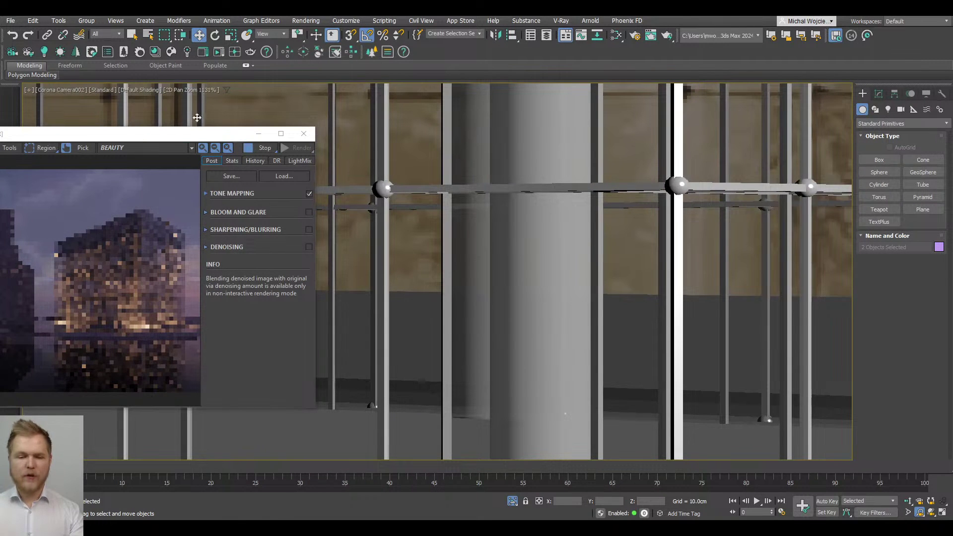
drag(180, 135, 301, 109)
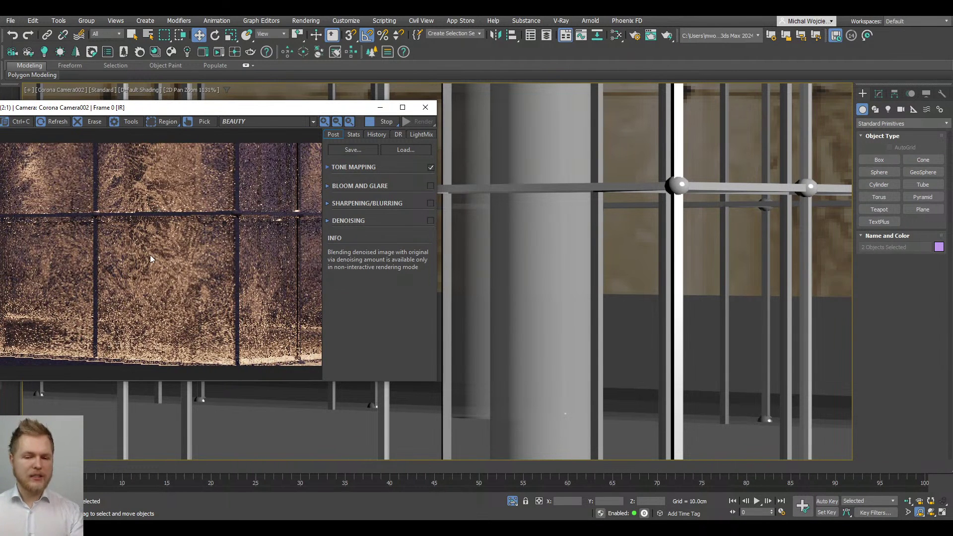
scroll(150, 255, up, 1)
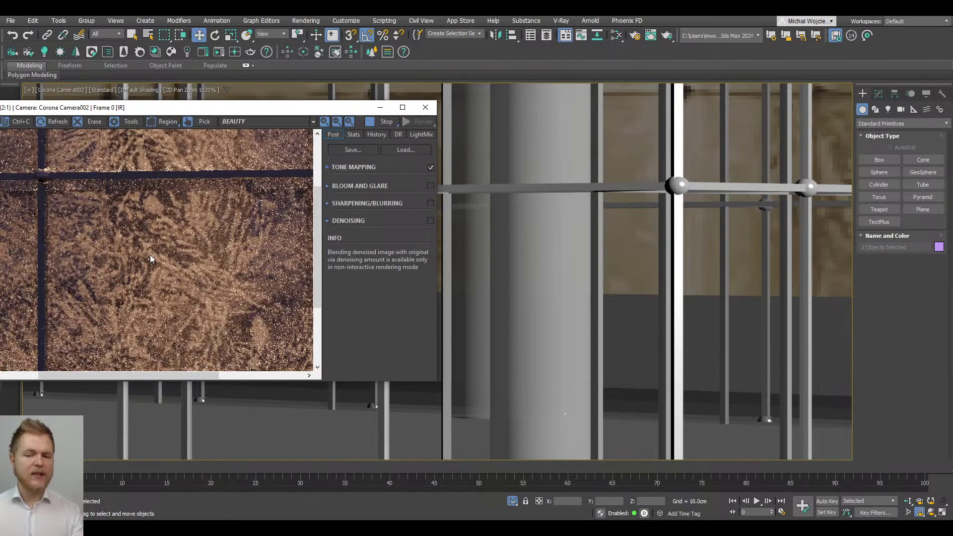
scroll(150, 255, down, 1)
scroll(502, 284, down, 8)
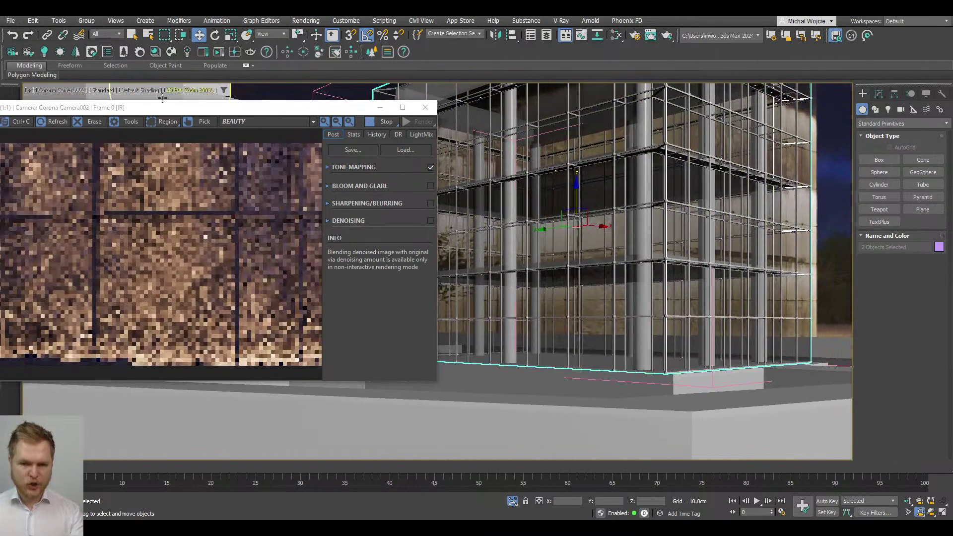
Step: Turn off 2D Pan Zoom Mode to restore the full camera framing
click(27, 92)
click(28, 91)
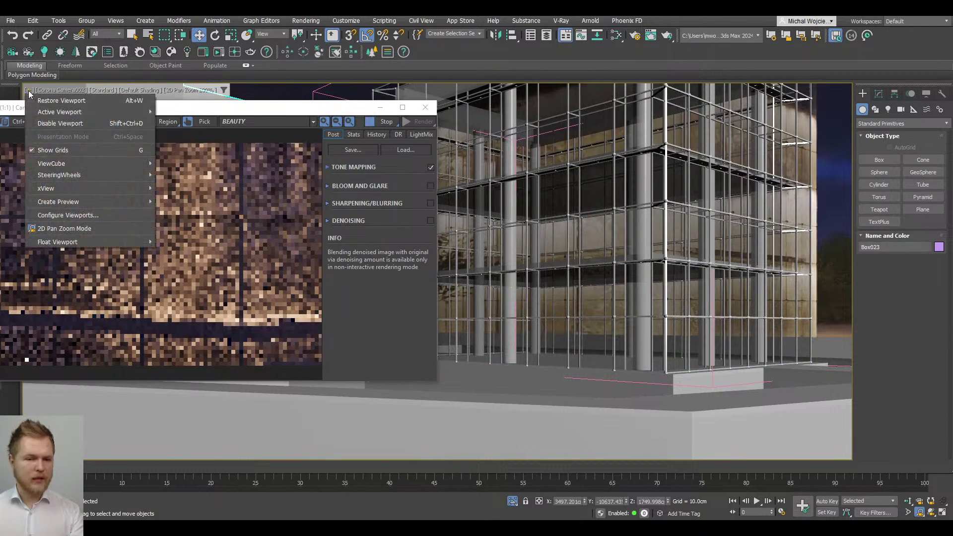
click(94, 225)
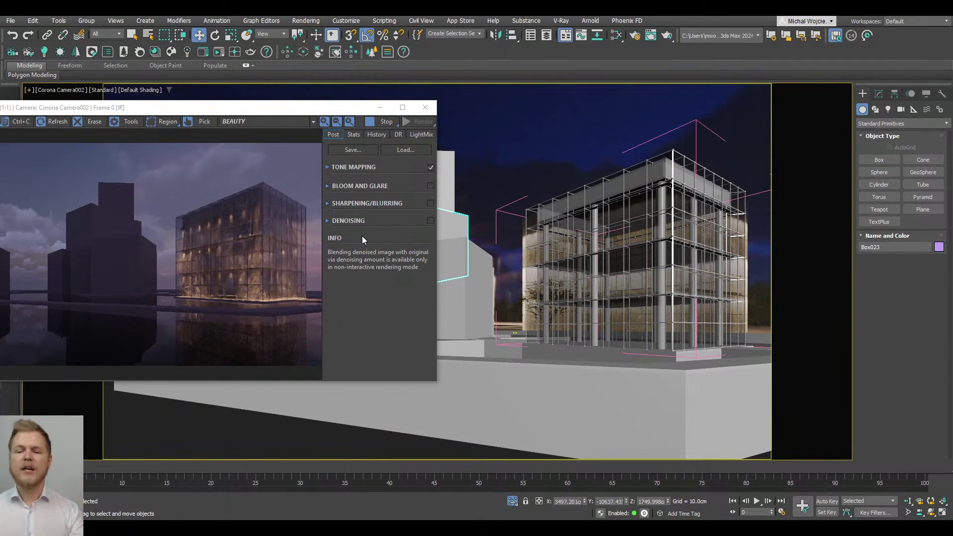
Step: Check the LightMix settings of the render, then close the frame buffer
drag(274, 111, 437, 102)
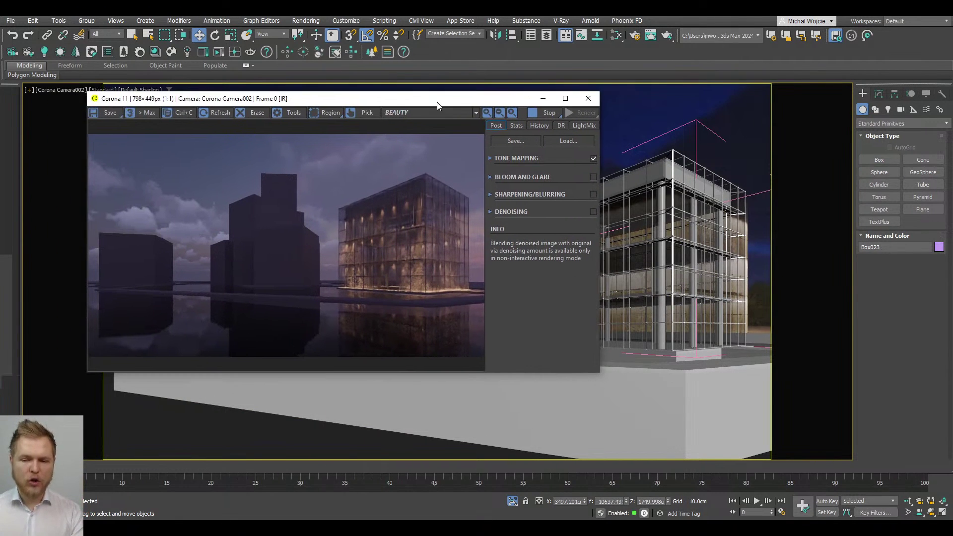
click(582, 125)
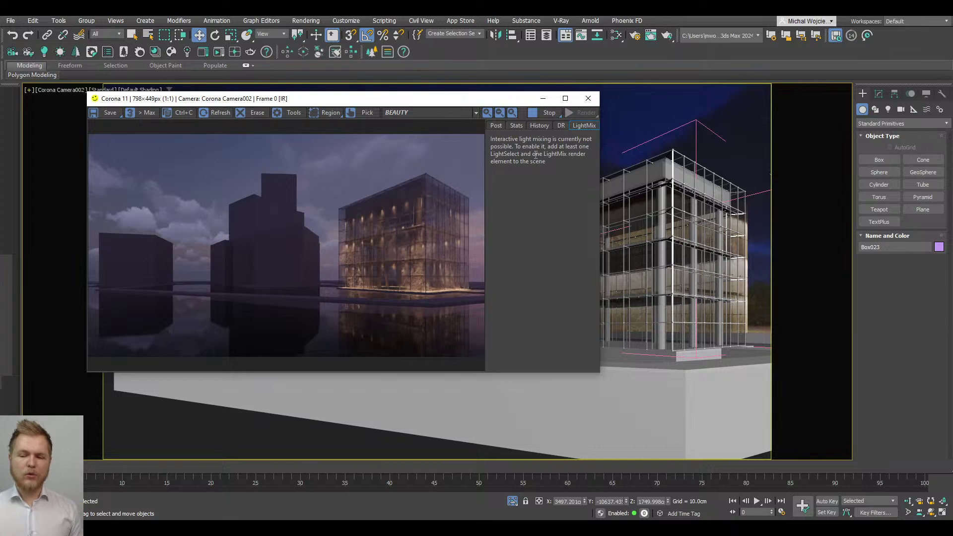
click(588, 98)
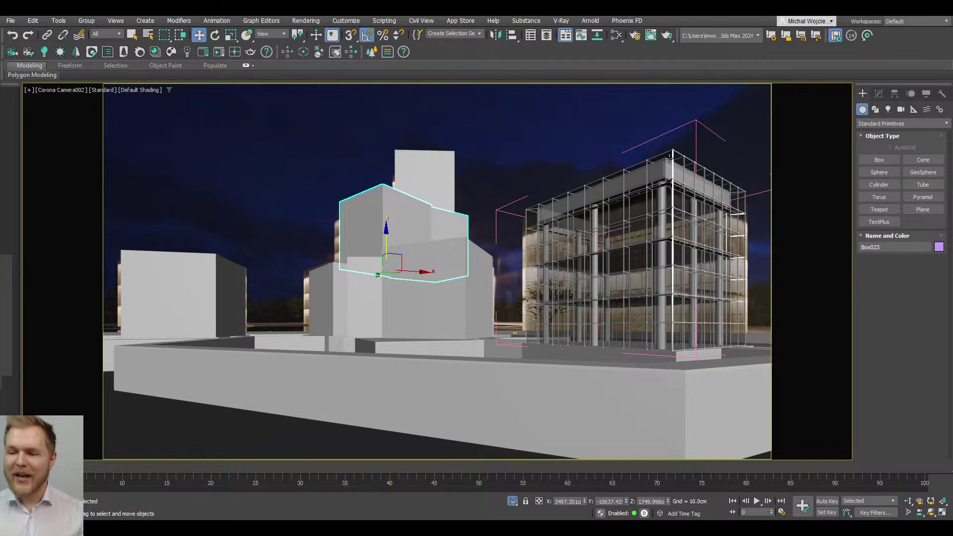
Step: Close the opened nested groups of the glass building so it is selected as one single group
click(695, 141)
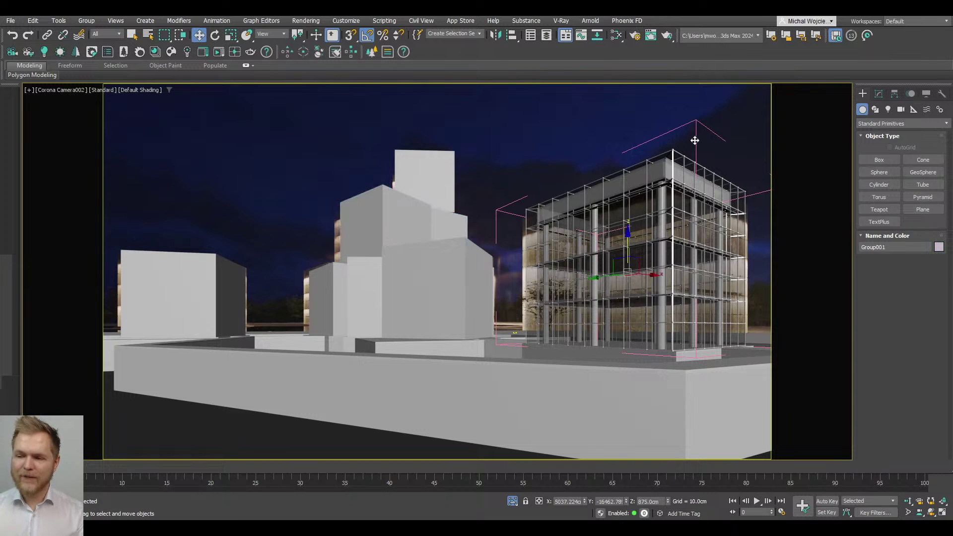
click(93, 22)
click(87, 20)
click(86, 20)
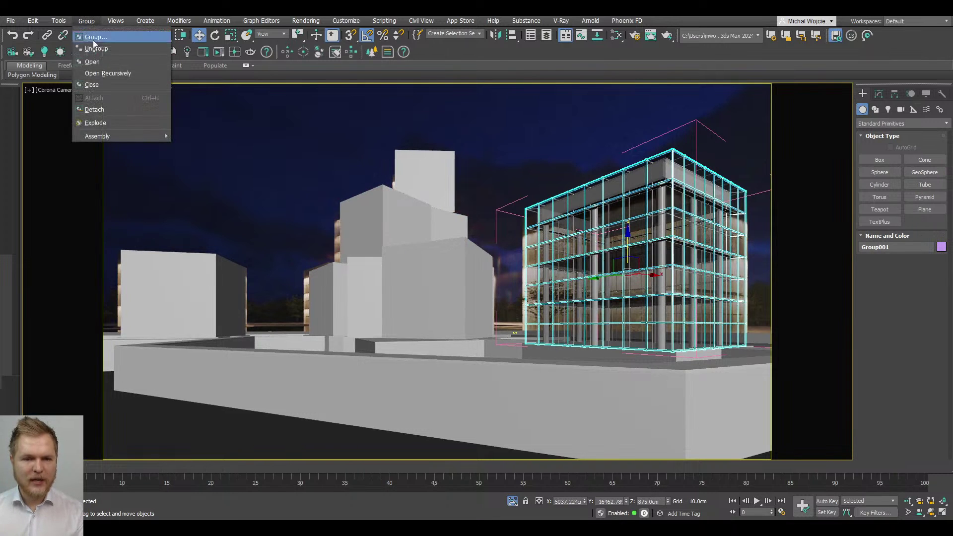
click(100, 63)
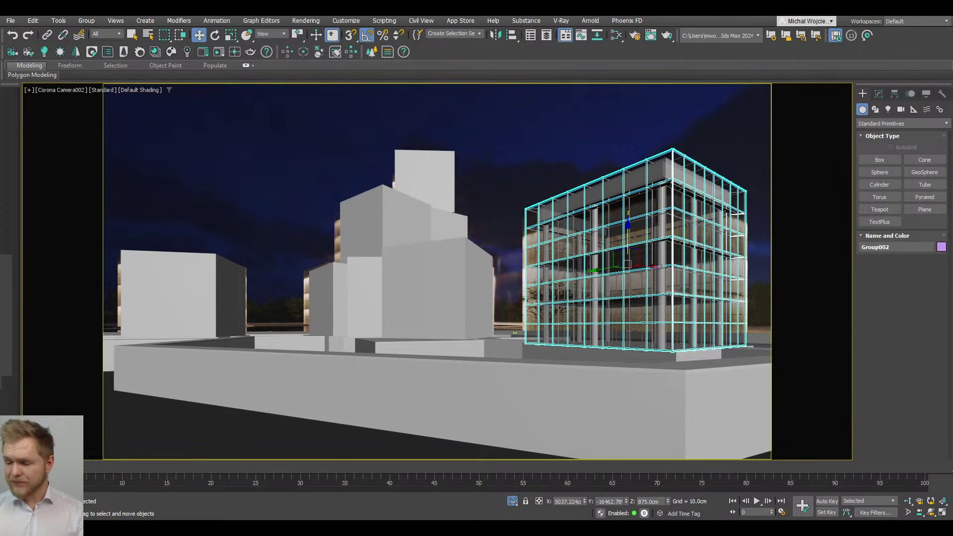
Step: Clone the glass building group with a rotation in the top view to match the orientation of the leftmost city block
key(alt+w)
key(z)
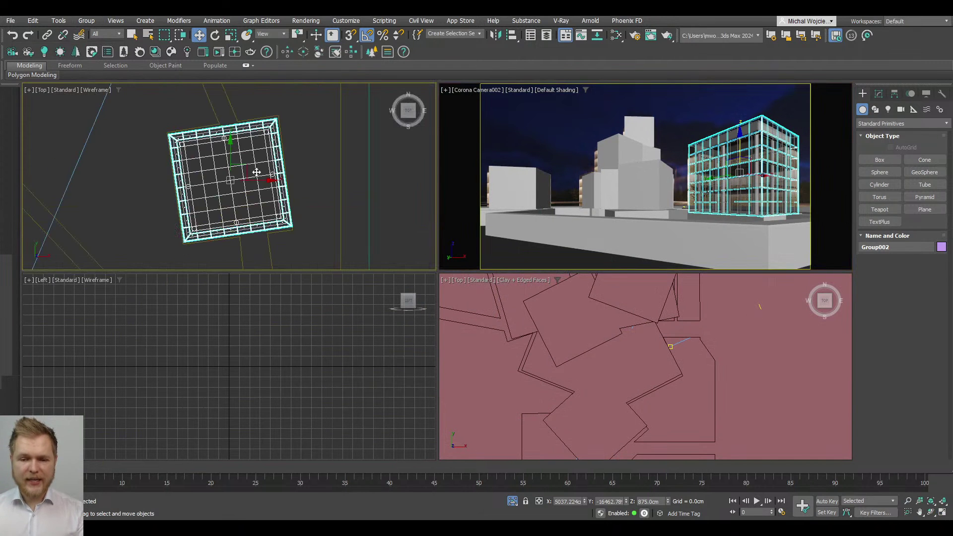
drag(257, 172, 323, 178)
right_click(300, 197)
scroll(301, 197, down, 3)
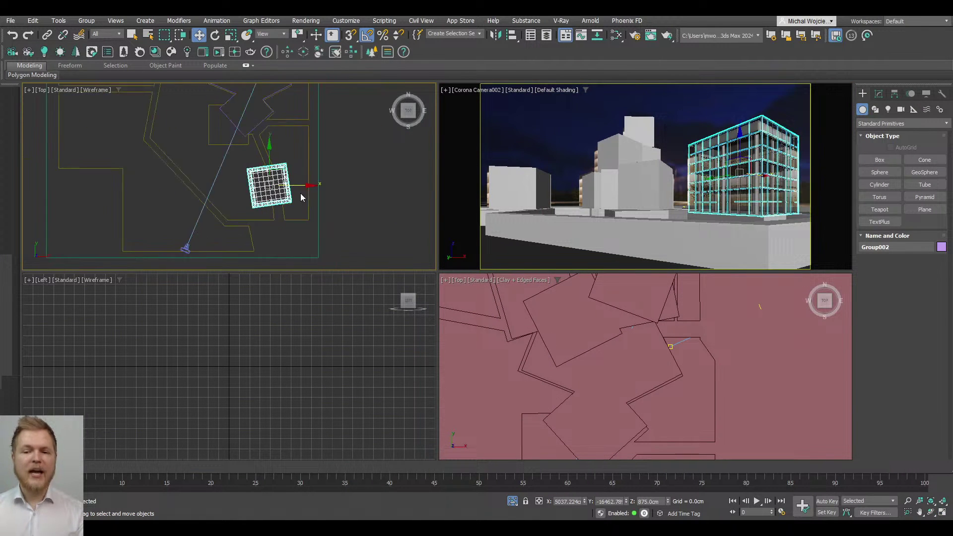
scroll(301, 198, down, 2)
middle_drag(290, 126, 326, 159)
key(e)
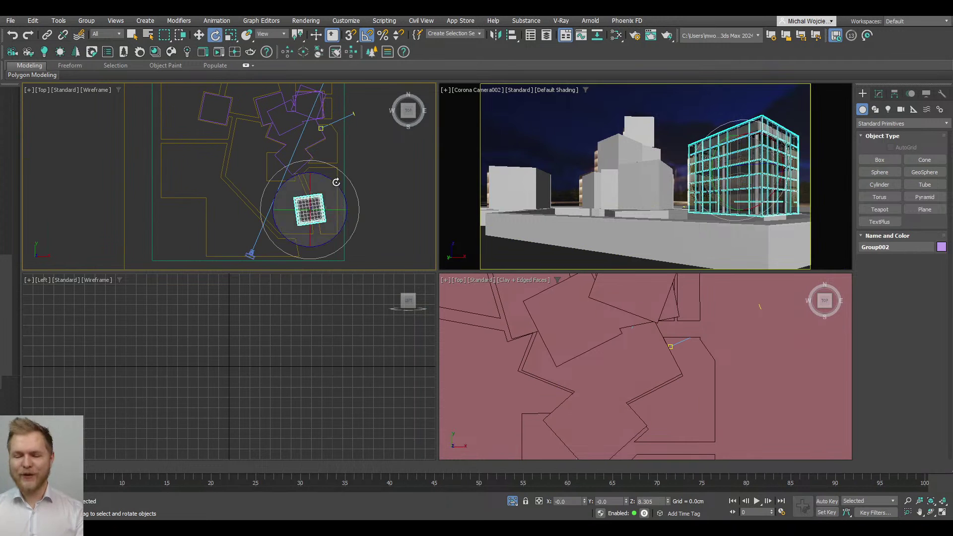
mouse_move(336, 183)
shift+mouse_down()
mouse_move(353, 178)
mouse_move(323, 176)
mouse_move(340, 170)
mouse_move(208, 105)
shift+mouse_up()
click(489, 309)
Step: Move the rotated copy onto the footprint of the leftmost block
key(w)
scroll(208, 105, up, 4)
key(alt+w)
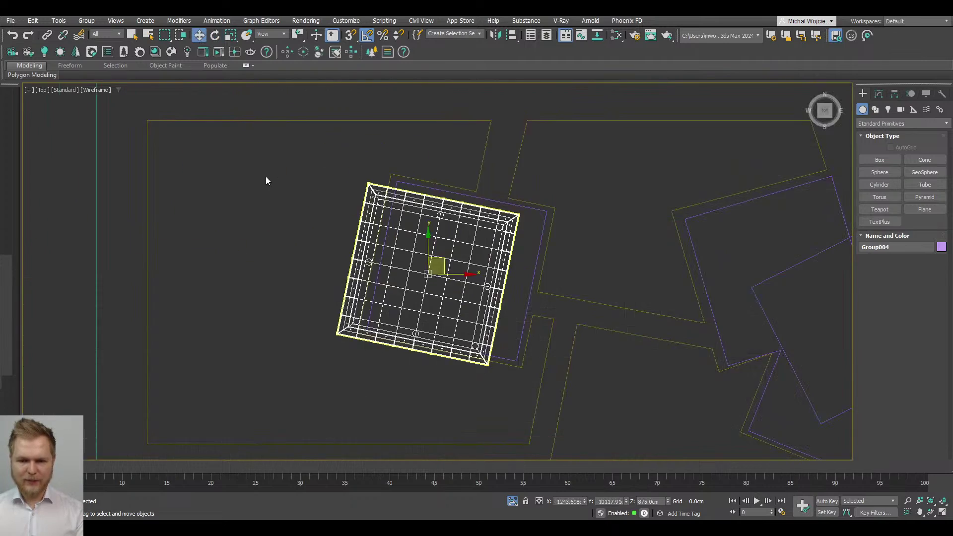
scroll(427, 268, up, 3)
middle_drag(427, 268, 306, 247)
drag(318, 254, 370, 250)
Step: Switch the top view from wireframe to shaded display and undo the last move of the square placeholder block
scroll(370, 250, down, 3)
mouse_move(370, 250)
alt+middle_down()
mouse_move(394, 186)
mouse_move(402, 193)
alt+middle_up()
key(F3)
key(t)
mouse_move(455, 229)
middle_down()
mouse_move(291, 130)
mouse_move(256, 158)
mouse_move(248, 195)
middle_up()
click(331, 167)
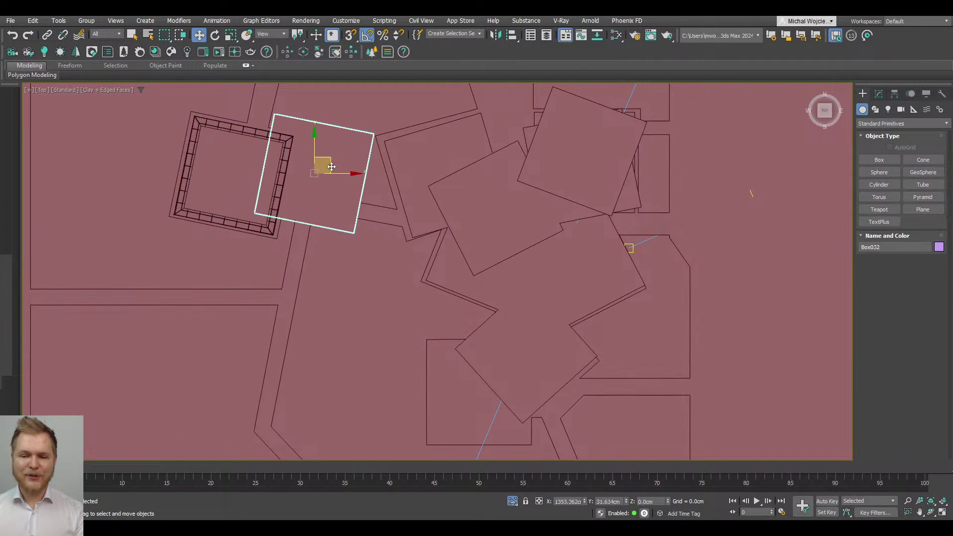
key(ctrl+z)
Step: Copy the leftmost glass building group to the lowest block of the central building cluster
drag(247, 159, 471, 307)
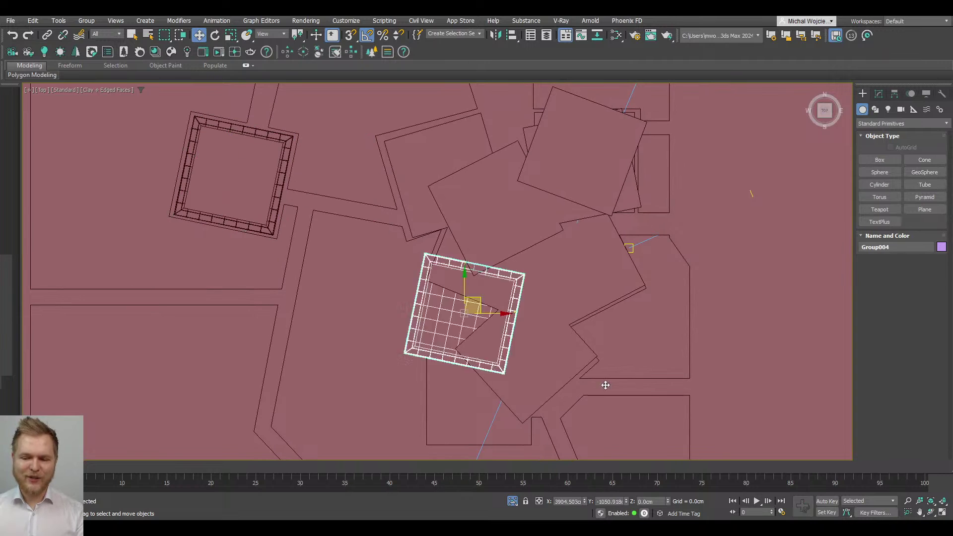
shift+drag(605, 386, 662, 420)
click(478, 309)
middle_drag(612, 370, 551, 290)
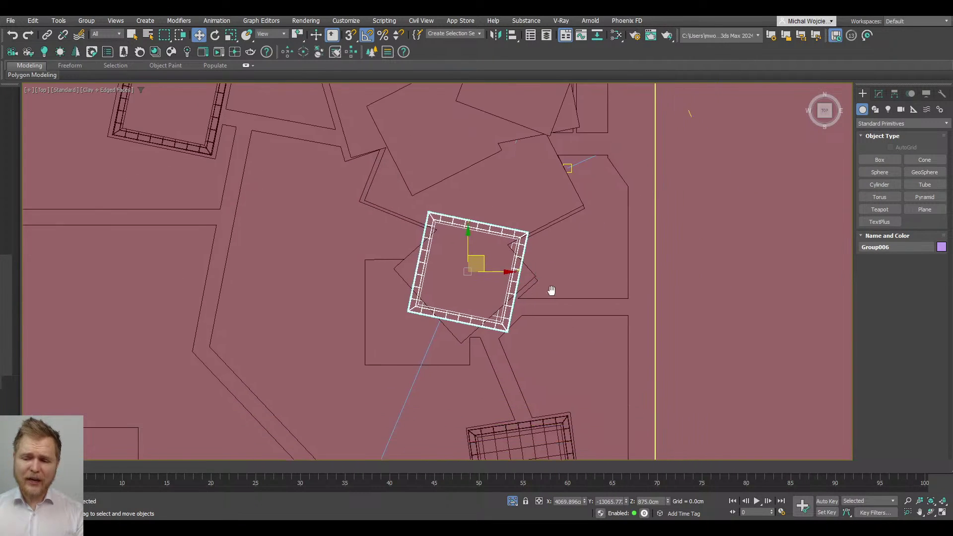
Step: Rotate the new copy and align it with the diamond-oriented footprint of the cluster's lowest block
key(z)
key(e)
drag(548, 234, 516, 252)
key(w)
scroll(516, 251, down, 3)
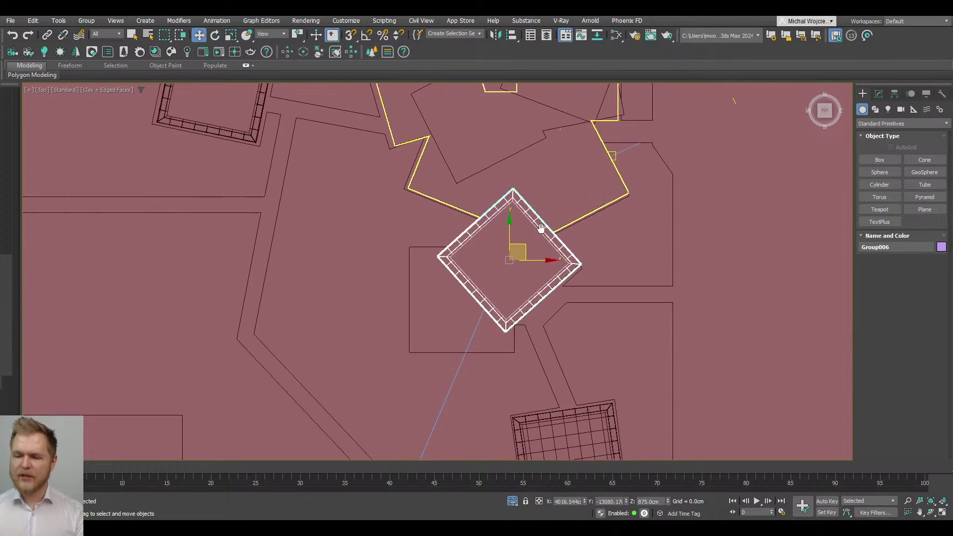
Step: Make a rotated copy of this glass building and place it over the right-hand block of the central cluster
middle_drag(516, 252, 427, 314)
scroll(427, 315, up, 1)
key(e)
mouse_move(427, 315)
shift+mouse_down()
mouse_move(449, 298)
mouse_move(447, 283)
mouse_move(496, 194)
mouse_move(492, 183)
mouse_move(372, 194)
mouse_move(379, 199)
mouse_move(378, 185)
shift+mouse_up()
click(473, 312)
key(w)
Step: Clone the glass building again with a rotation and fit the copy to the middle-left block of the central cluster
key(e)
click(476, 309)
key(w)
key(e)
key(w)
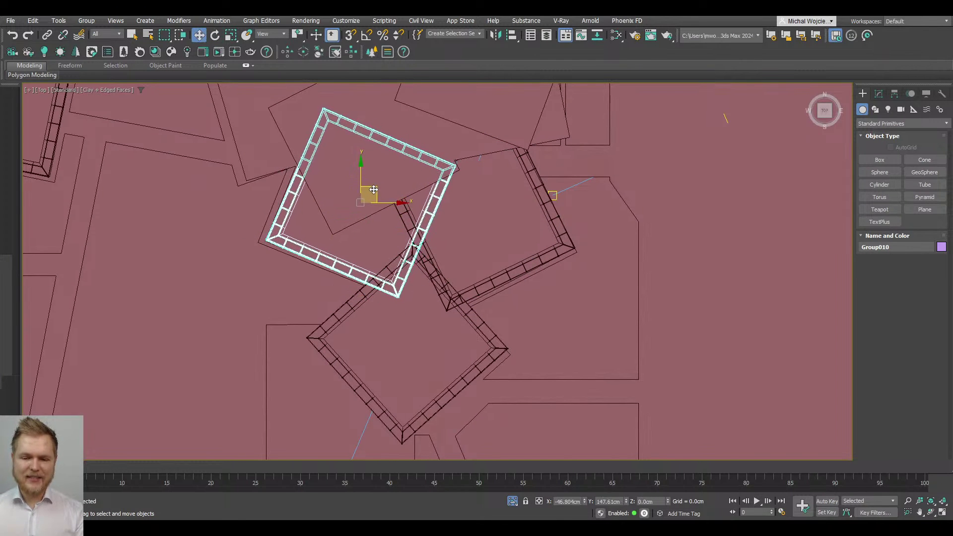
Step: Create one more rotated copy of the glass building and fine-tune its position and rotation over a neighbouring footprint of the cluster
middle_drag(402, 175, 431, 284)
key(e)
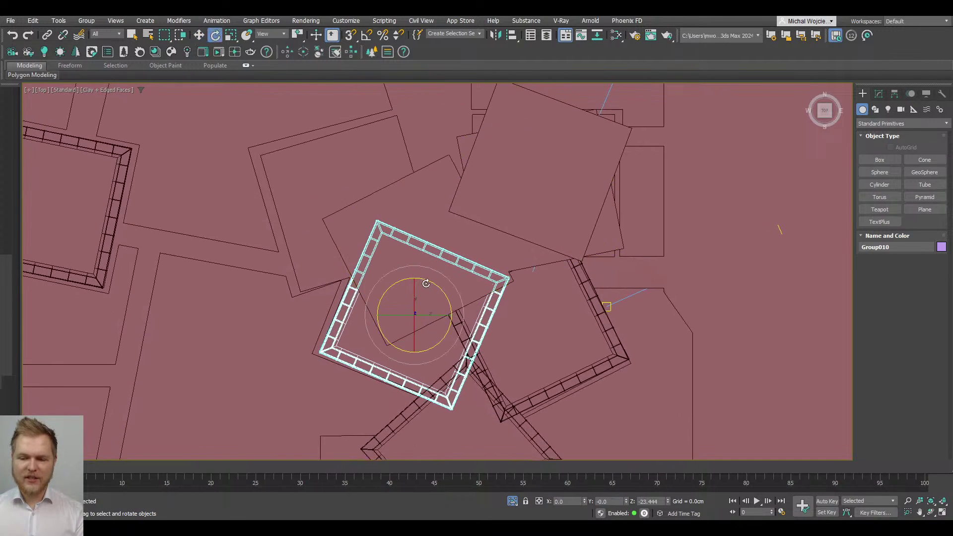
mouse_move(431, 285)
mouse_down()
mouse_move(393, 253)
mouse_move(397, 269)
mouse_move(378, 183)
mouse_move(356, 168)
mouse_move(372, 173)
mouse_move(361, 198)
mouse_move(376, 185)
mouse_move(360, 201)
mouse_up()
click(480, 309)
key(w)
key(e)
key(w)
scroll(356, 191, up, 2)
key(e)
key(w)
Step: Hide the solid placeholder volume of the central cluster that overlaps the copied glass buildings
scroll(360, 200, down, 4)
alt+middle_drag(360, 201, 444, 226)
alt+middle_drag(467, 227, 472, 227)
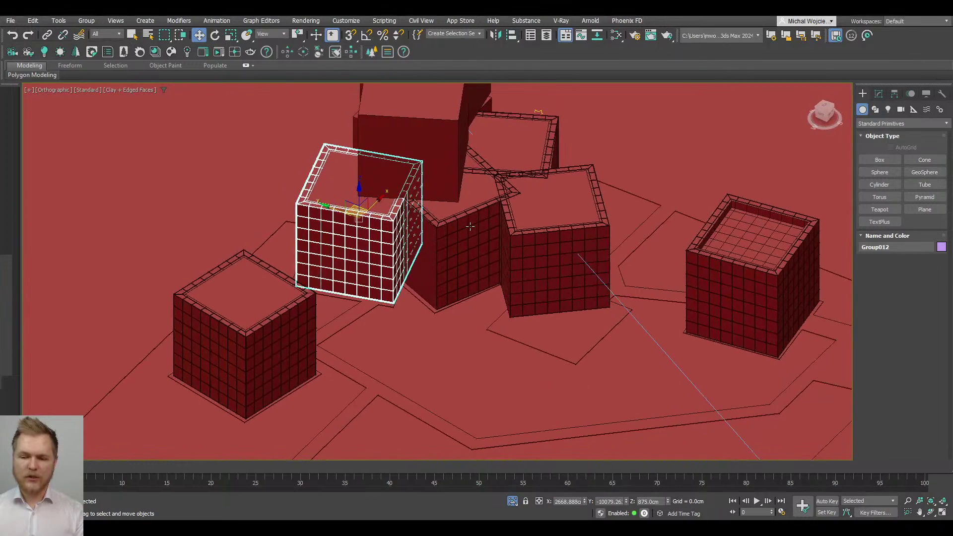
click(427, 260)
right_click(427, 260)
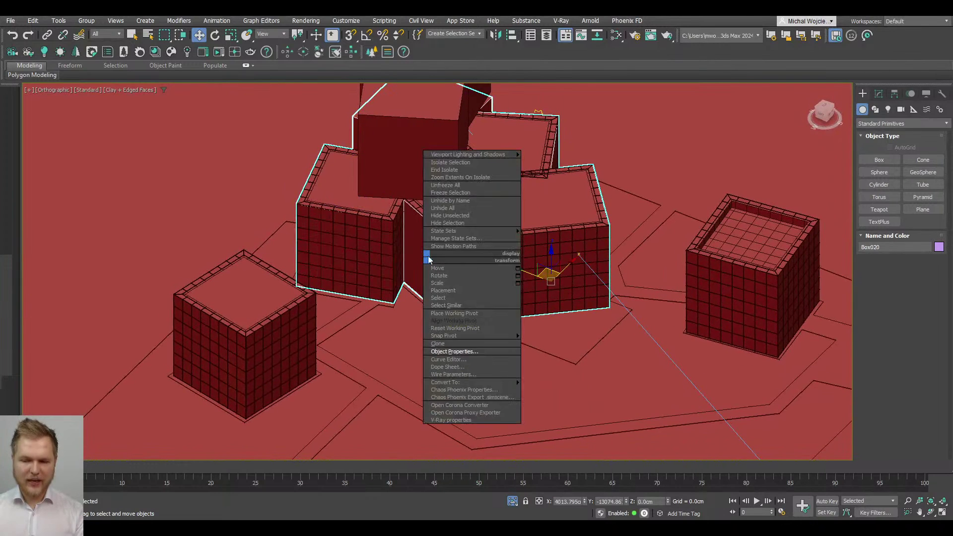
click(447, 221)
Step: Return to the camera view, start interactive rendering, and examine the copied glass buildings in close-up
key(c)
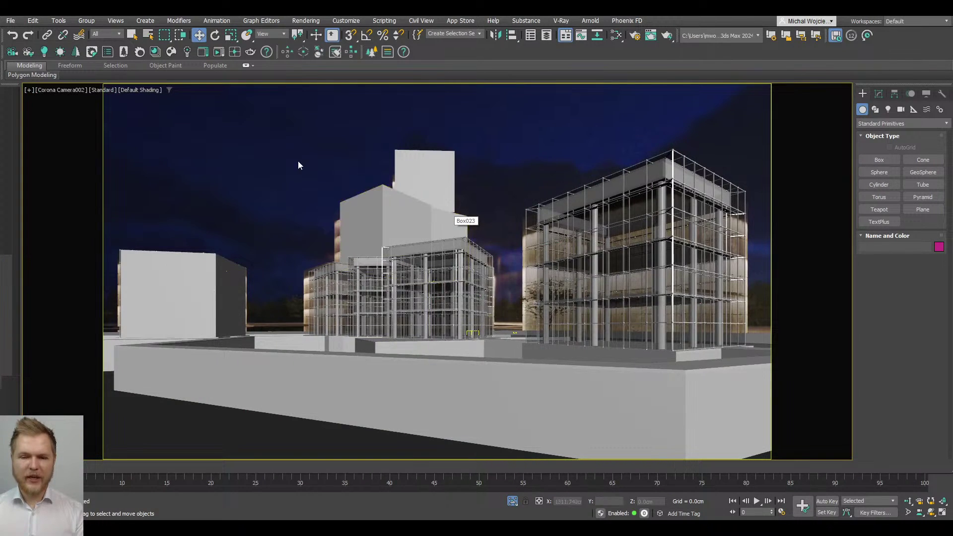
click(213, 53)
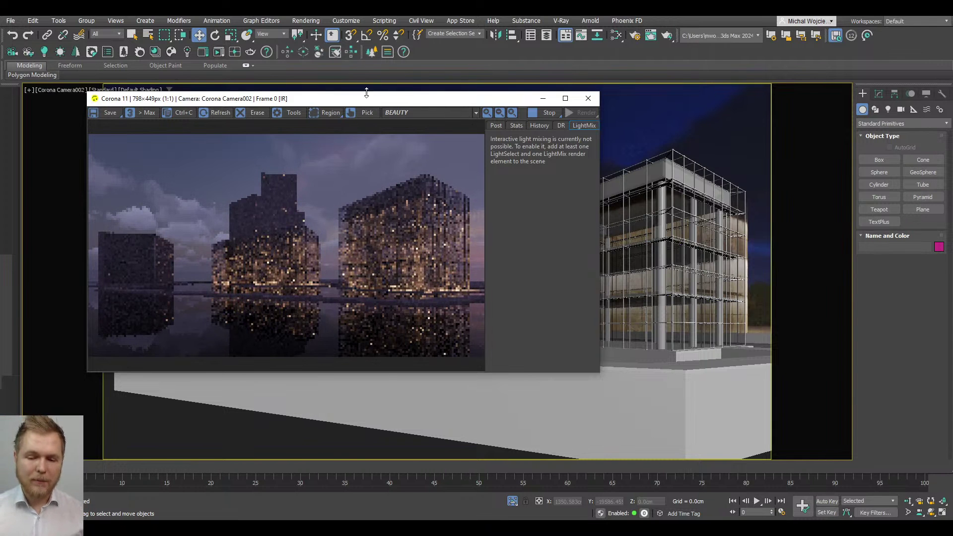
scroll(287, 283, up, 2)
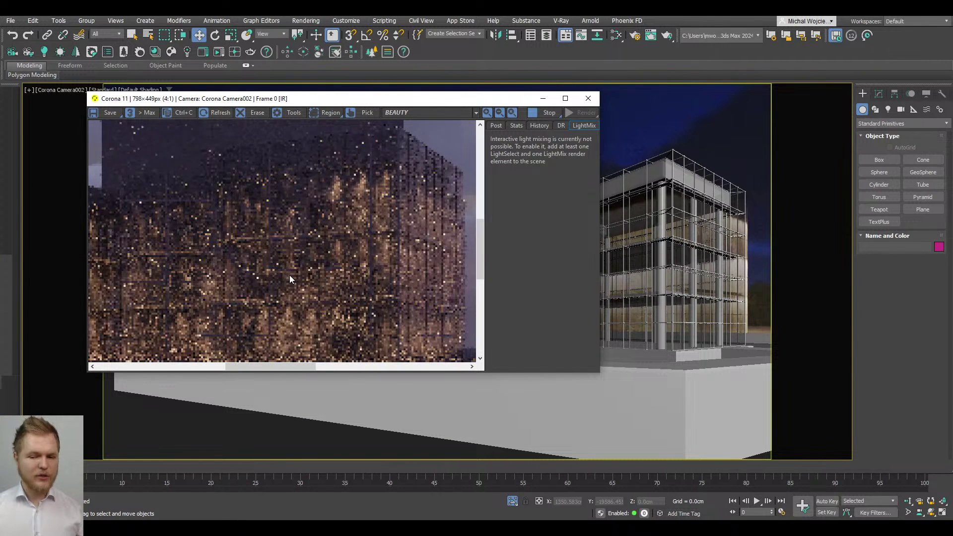
Step: Inspect the copied buildings in close-up and as a full image, stop the interactive render, and minimize the render window
drag(290, 275, 291, 240)
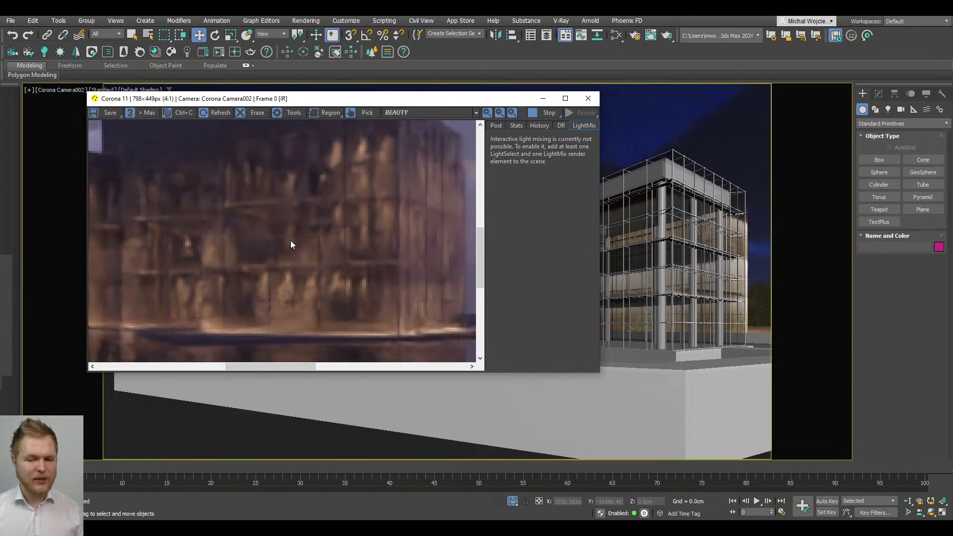
scroll(290, 240, down, 2)
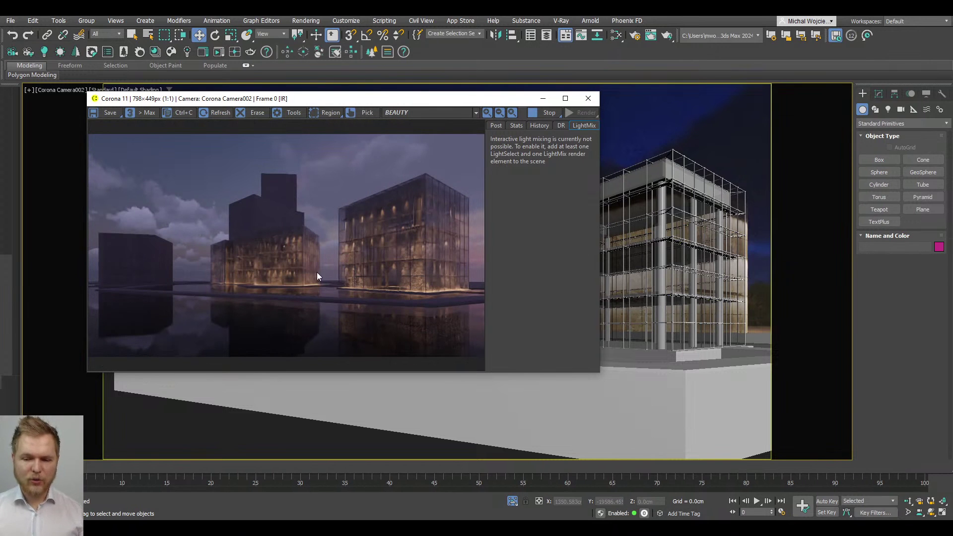
click(552, 112)
click(542, 98)
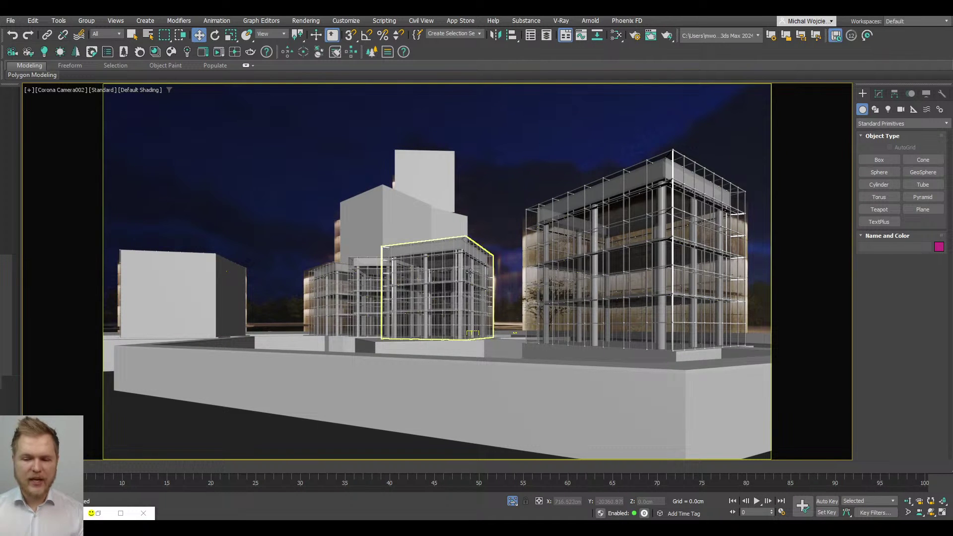
Step: Show the scene from the top in wireframe and select the rotated glass building Group008 in the central cluster
key(t)
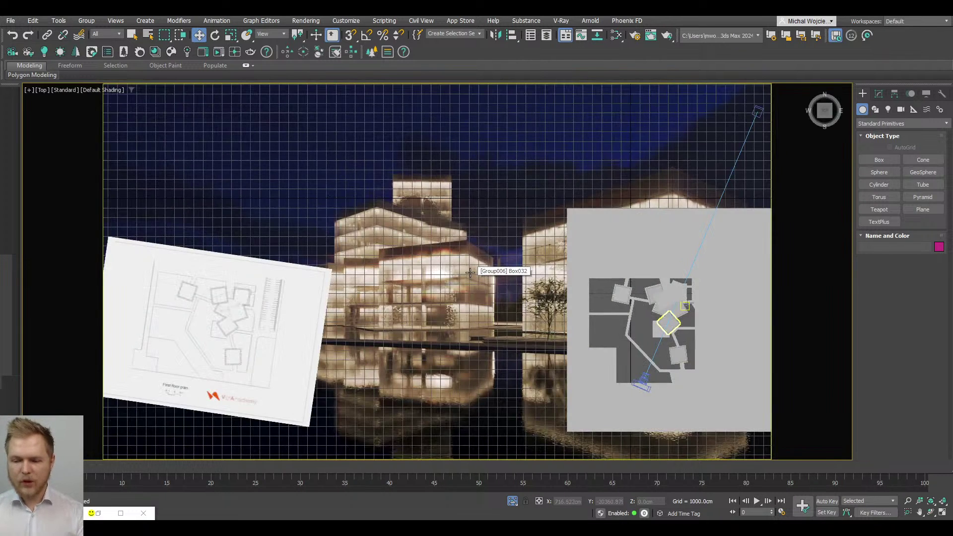
scroll(470, 272, down, 1)
scroll(631, 319, up, 4)
middle_drag(611, 301, 540, 344)
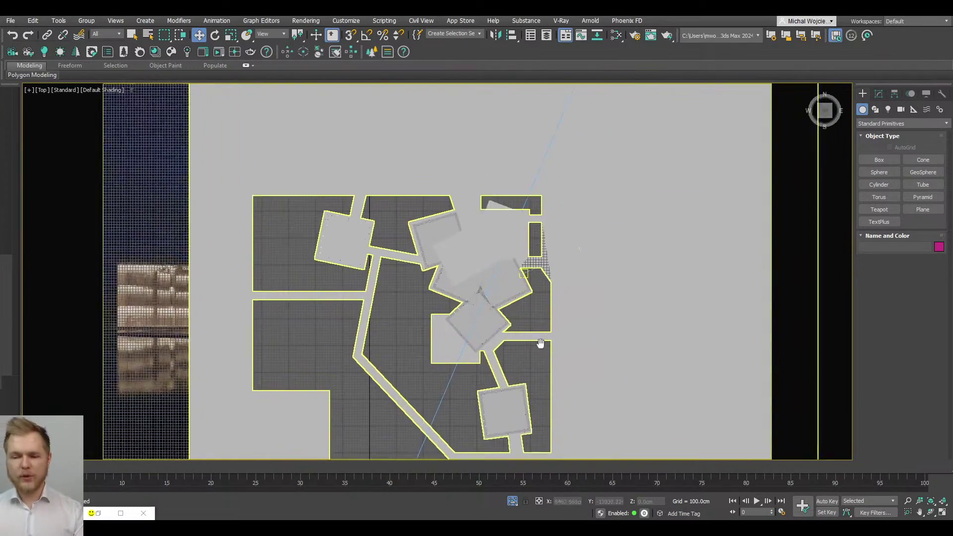
scroll(516, 317, up, 2)
click(477, 263)
scroll(477, 258, up, 2)
key(F3)
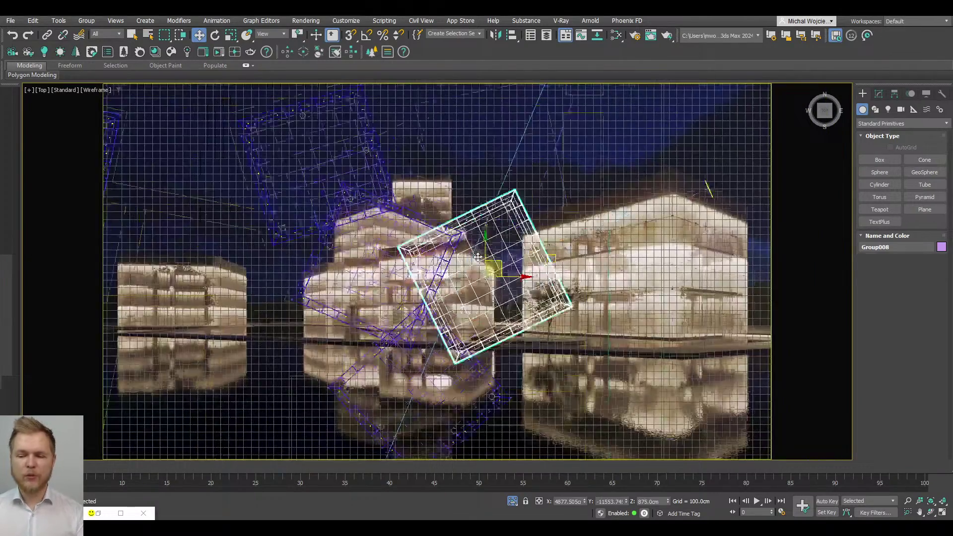
middle_drag(477, 257, 485, 302)
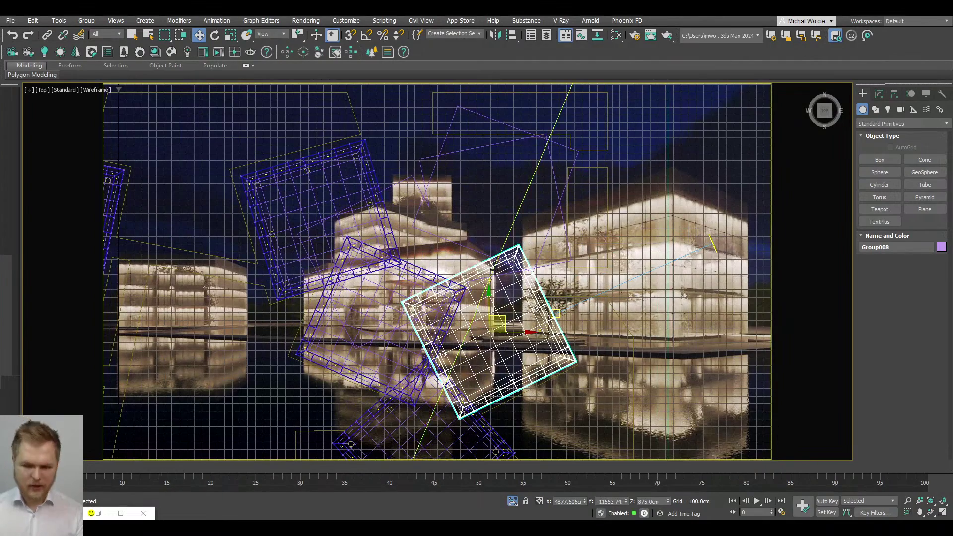
key(e)
drag(517, 303, 528, 303)
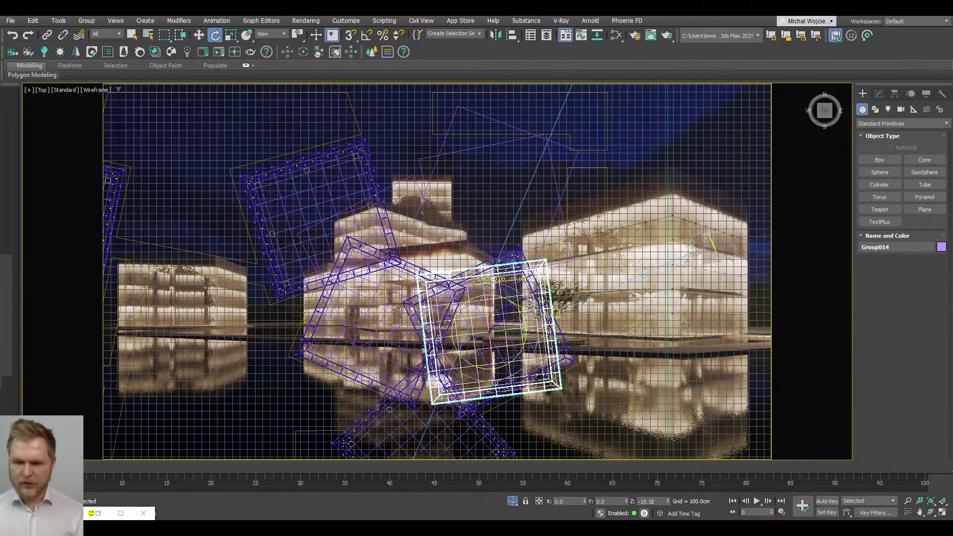
key(ctrl+z)
Step: Clone the selected glass building by moving a copy north over the rear footprint of the central cluster
key(w)
shift+drag(509, 245, 524, 129)
click(481, 308)
key(F3)
scroll(534, 225, up, 4)
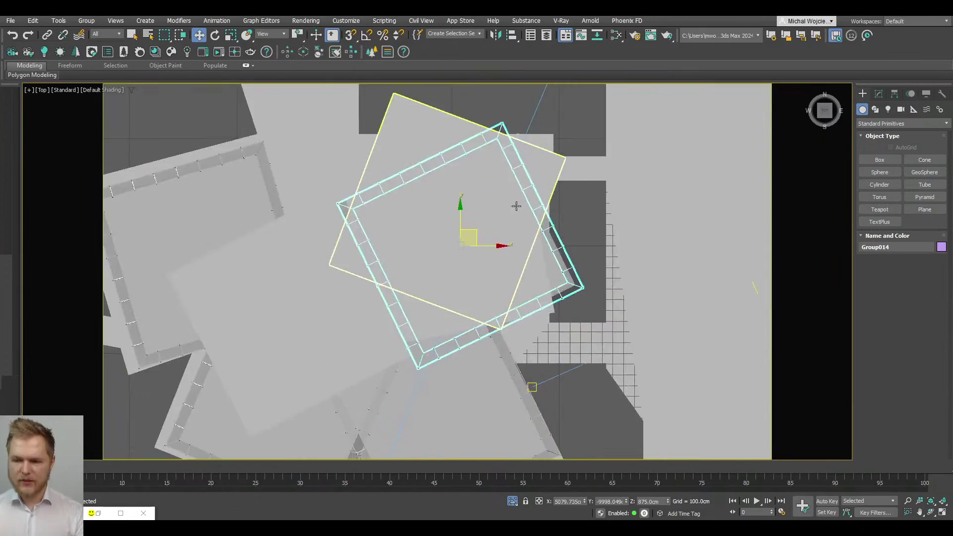
Step: Rotate the new copy to about -76.7° around Z and shift it slightly over the rear footprint
key(e)
scroll(475, 233, up, 5)
alt+middle_drag(474, 233, 449, 220)
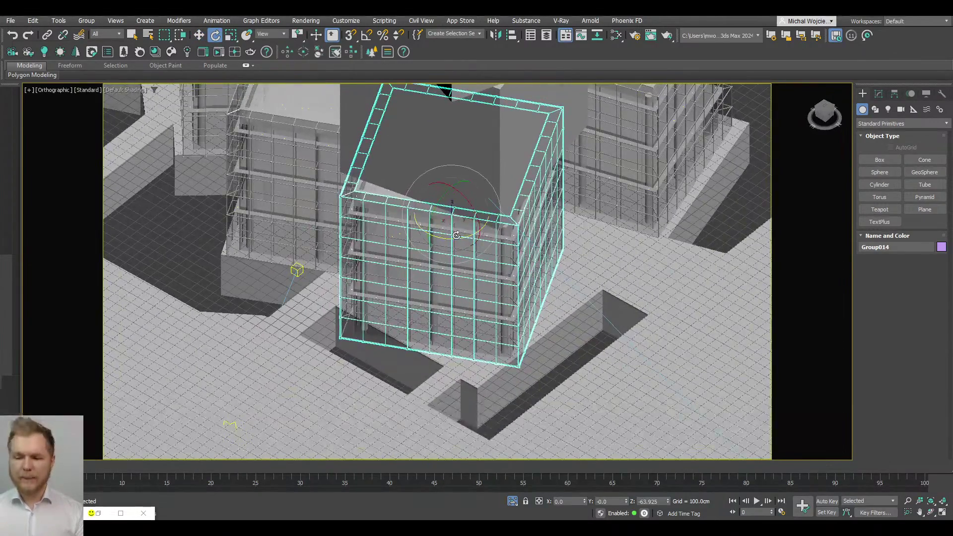
drag(455, 235, 441, 239)
key(t)
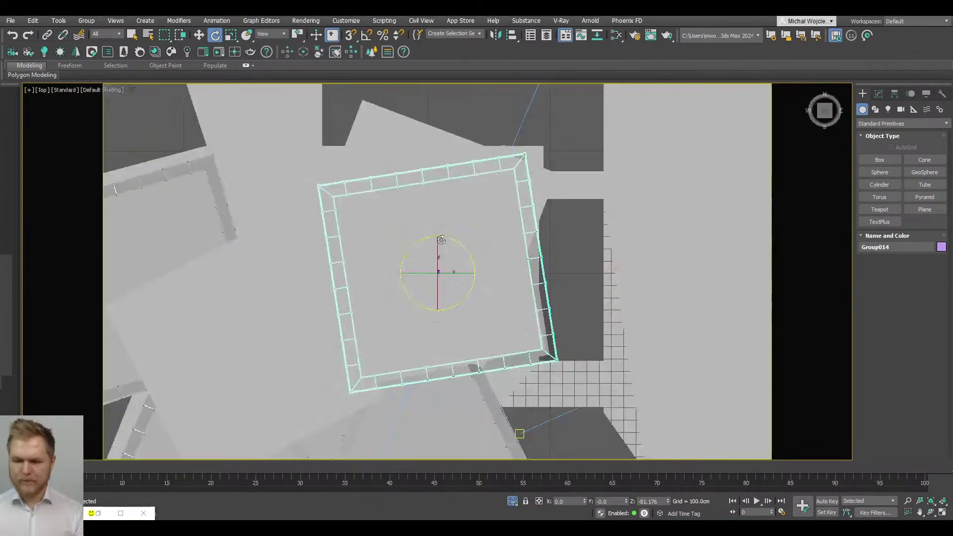
scroll(442, 240, down, 3)
key(F3)
scroll(447, 240, up, 4)
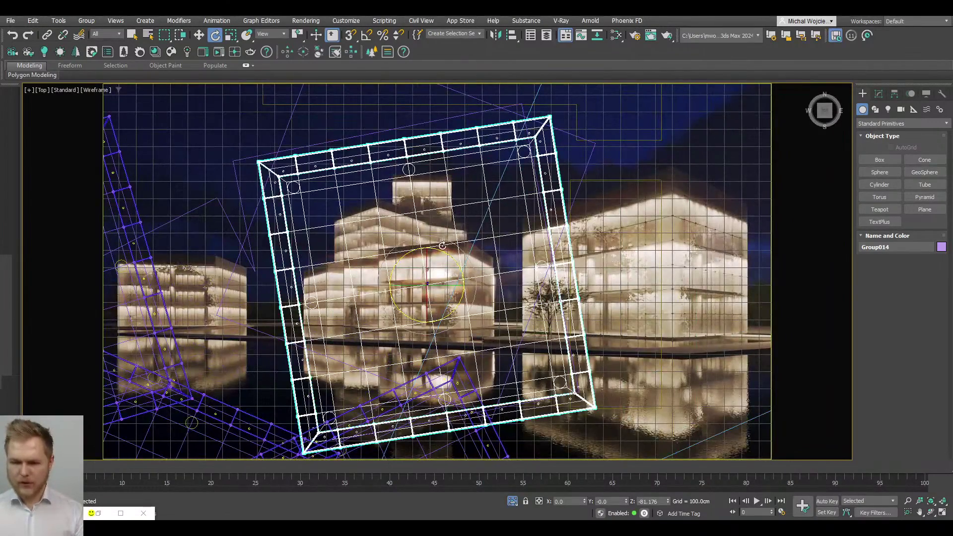
mouse_move(439, 254)
mouse_down()
mouse_move(439, 268)
mouse_move(429, 258)
mouse_up()
key(w)
scroll(423, 265, down, 6)
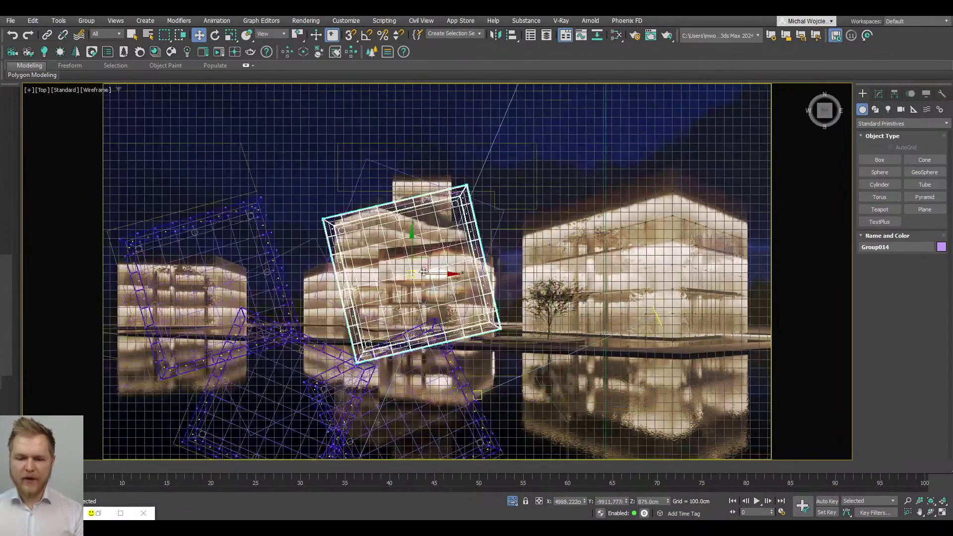
Step: Clone the rear glass building with a rotation and move the copy westward between the two rear buildings
middle_drag(409, 266, 529, 206)
scroll(537, 220, up, 4)
key(e)
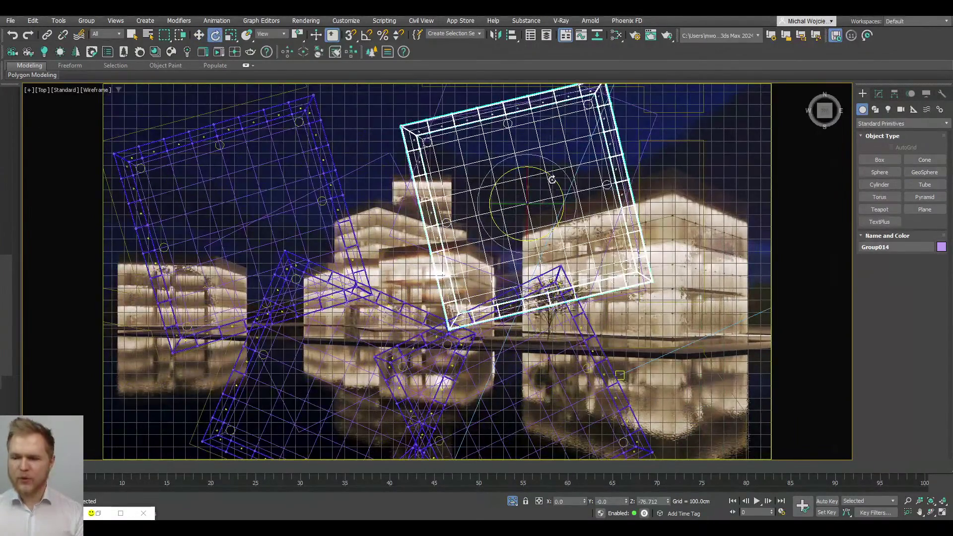
mouse_move(552, 180)
shift+mouse_down()
mouse_move(568, 184)
mouse_move(495, 253)
mouse_move(441, 279)
mouse_move(414, 269)
mouse_move(406, 247)
shift+mouse_up()
click(478, 309)
key(w)
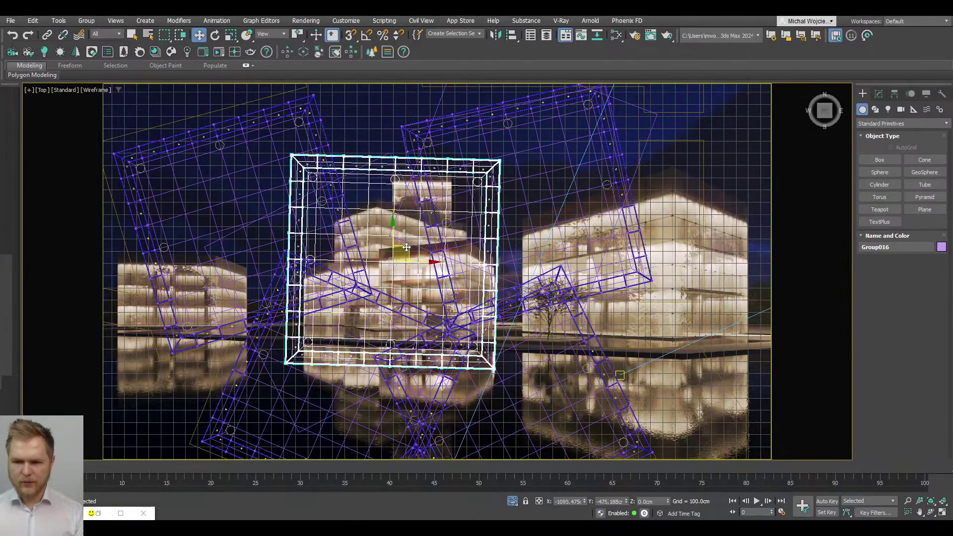
Step: Reset the Z rotation of the two newest rear glass buildings to 0
mouse_move(407, 279)
alt+middle_down()
mouse_move(380, 323)
mouse_move(396, 173)
alt+middle_up()
key(F3)
scroll(387, 298, up, 5)
key(e)
drag(395, 163, 393, 151)
alt+middle_drag(393, 152, 488, 248)
click(502, 246)
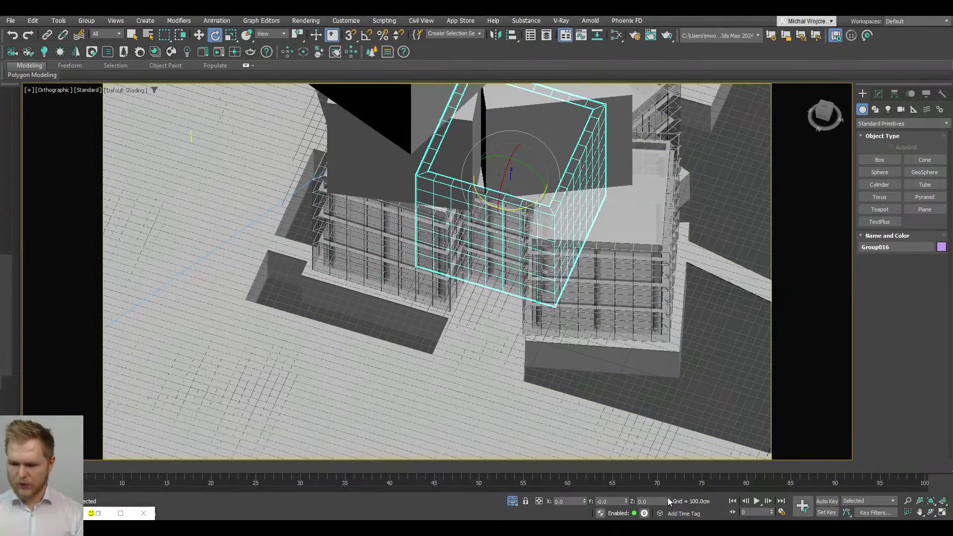
key(ctrl+z)
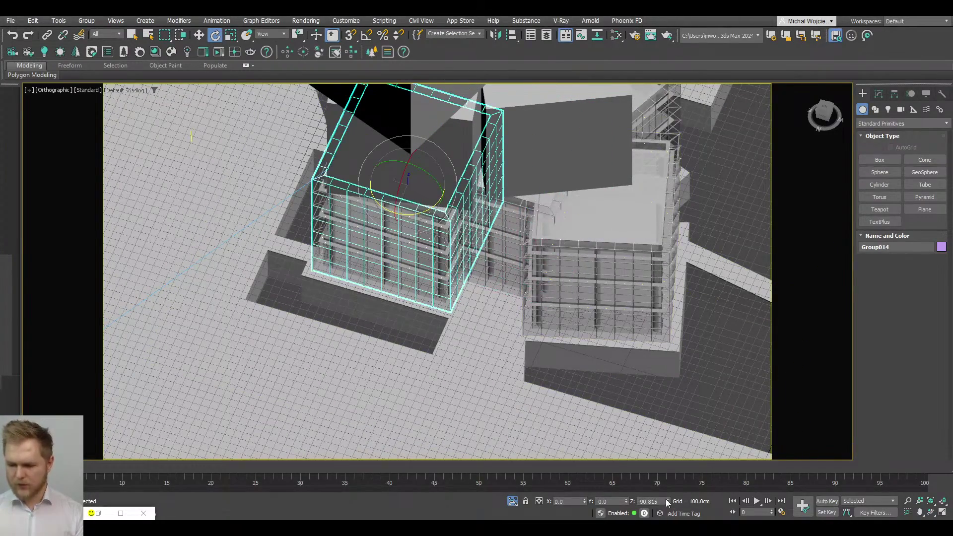
right_click(667, 501)
Step: Move the middle rear copy, Group016, to fine-tune its position between the neighbouring glass buildings
middle_drag(508, 231, 496, 266)
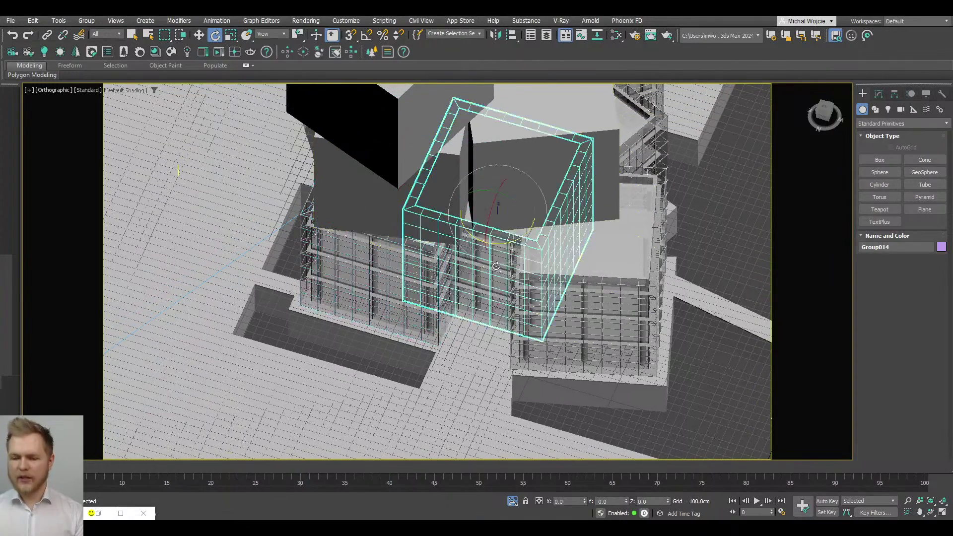
key(w)
click(489, 228)
drag(472, 207, 489, 220)
scroll(489, 229, down, 2)
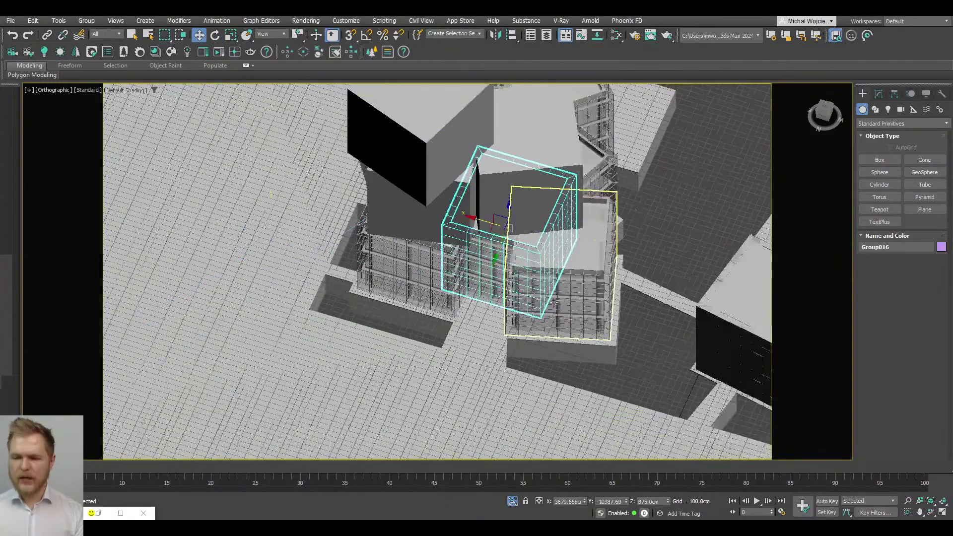
Step: Select all six glass buildings of the central cluster, isolate them, and show them from the top in wireframe
ctrl+click(577, 304)
alt+middle_drag(578, 304, 546, 263)
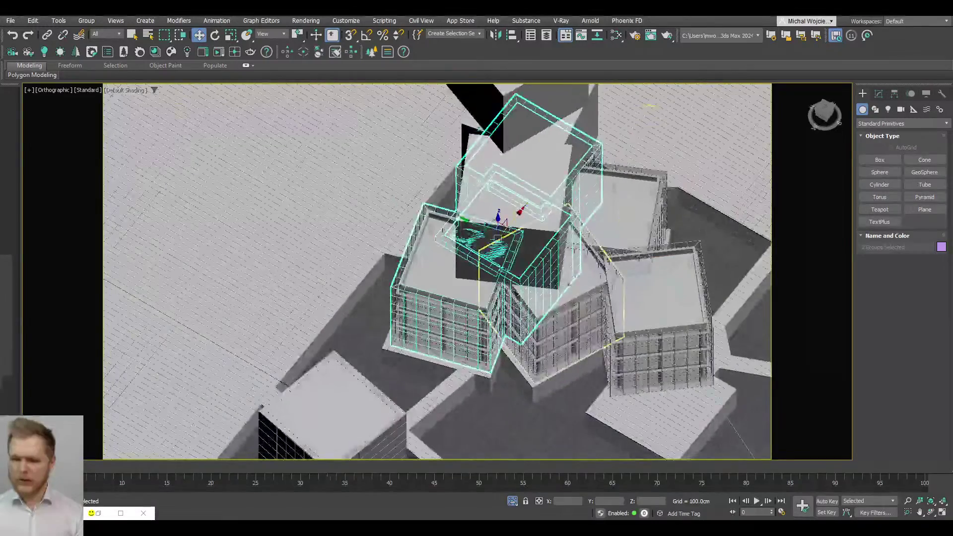
ctrl+click(641, 201)
ctrl+click(660, 308)
alt+middle_drag(660, 307, 552, 299)
key(t)
key(F3)
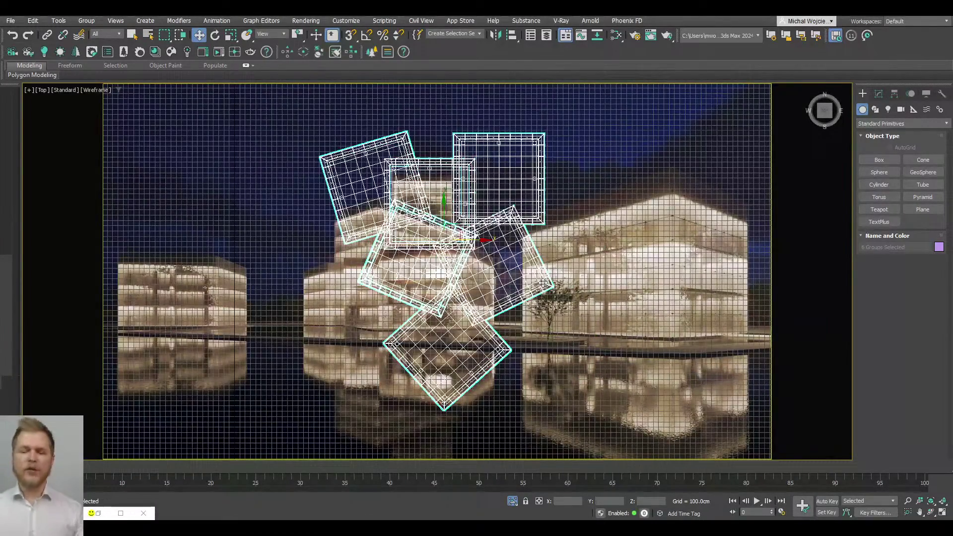
Step: Examine the isolated glass buildings in shaded view and from an angle where their facades and roofs intersect
scroll(496, 290, up, 3)
key(F3)
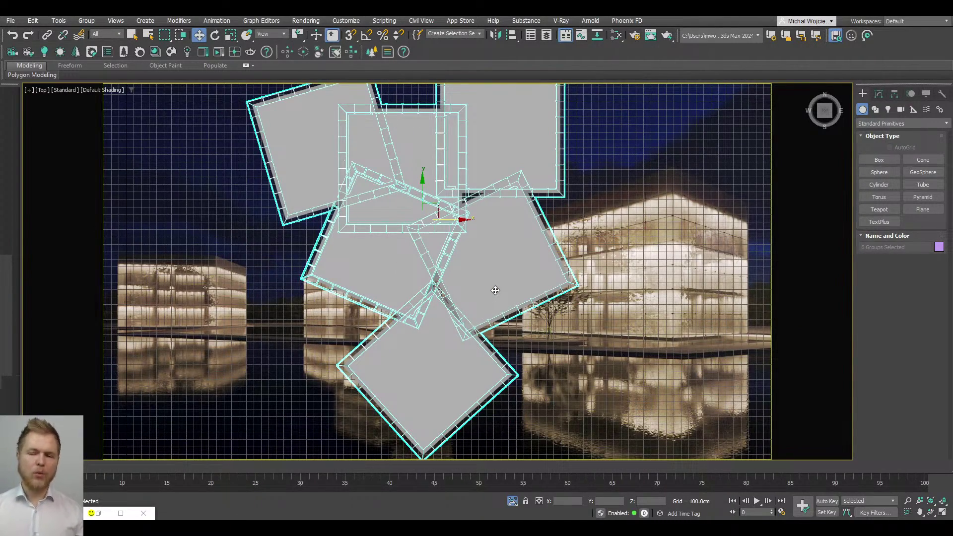
scroll(461, 231, down, 3)
alt+middle_drag(461, 231, 407, 198)
scroll(409, 233, up, 5)
scroll(409, 233, down, 5)
scroll(405, 134, up, 6)
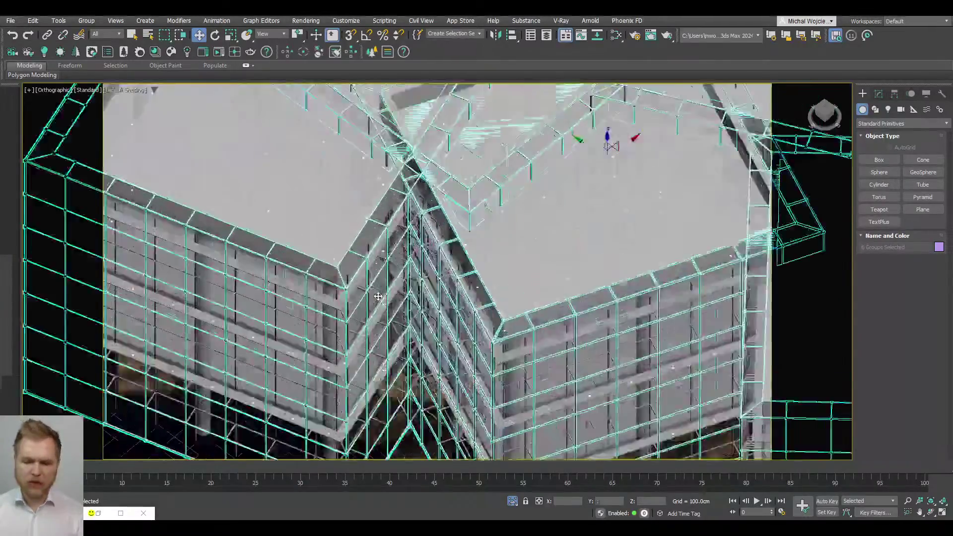
scroll(417, 258, down, 5)
alt+middle_drag(417, 258, 453, 289)
Step: Check the overlapping corners and facade frames of the six buildings in the wireframe top view
key(t)
scroll(446, 272, up, 3)
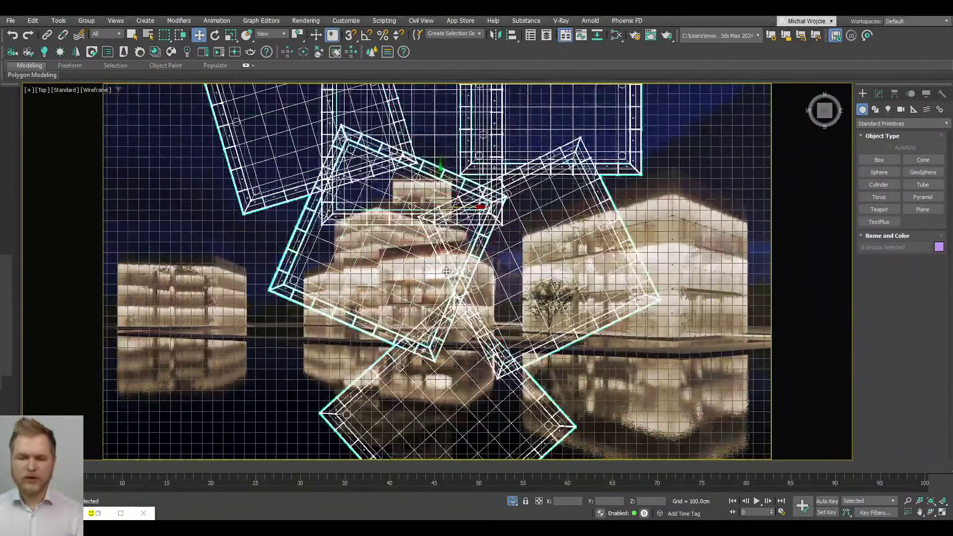
scroll(332, 300, up, 3)
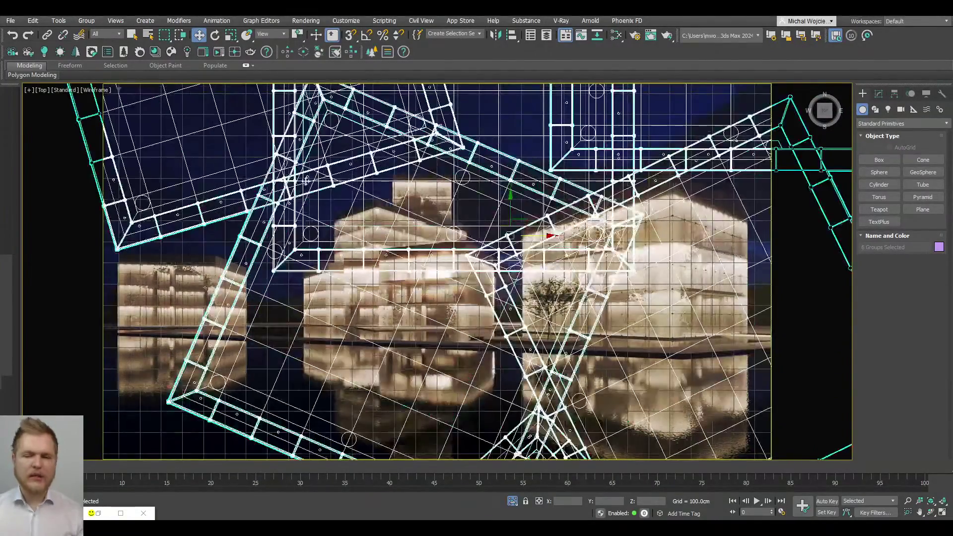
scroll(475, 113, down, 5)
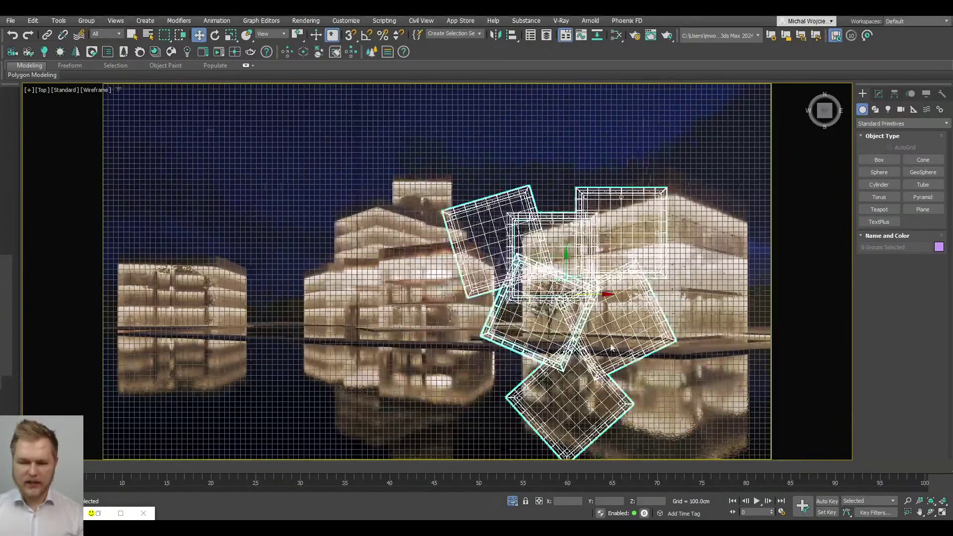
middle_drag(400, 204, 306, 179)
scroll(305, 179, up, 2)
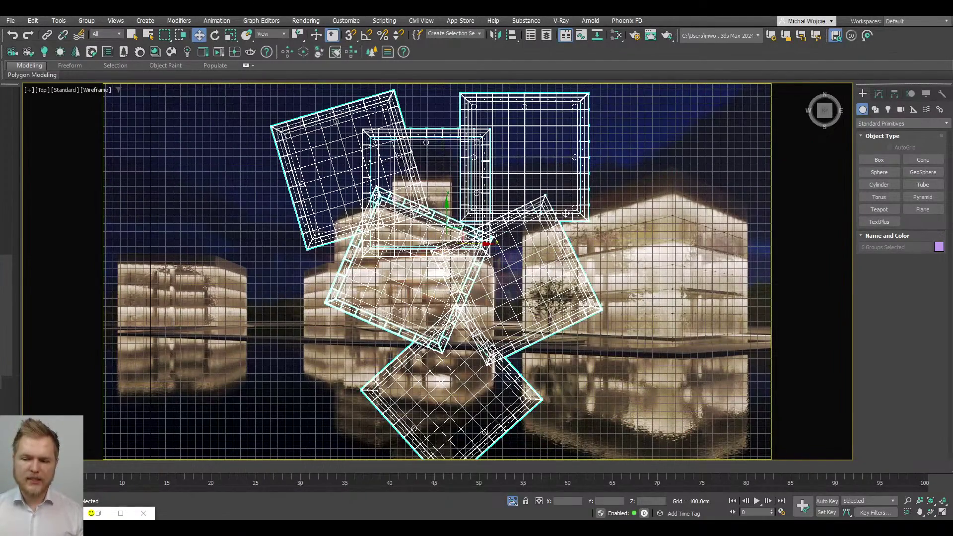
scroll(471, 234, up, 3)
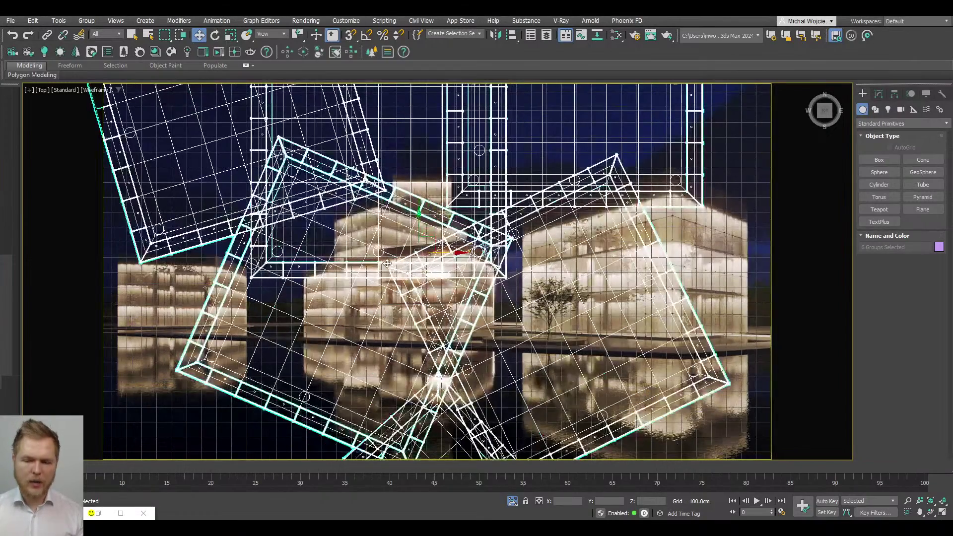
scroll(374, 253, down, 2)
scroll(382, 233, up, 5)
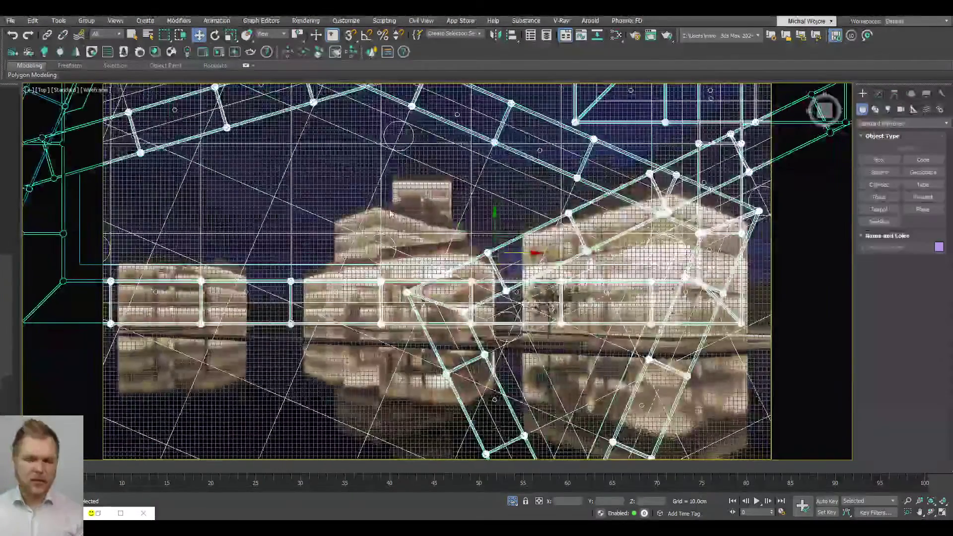
scroll(391, 214, down, 3)
scroll(391, 214, down, 8)
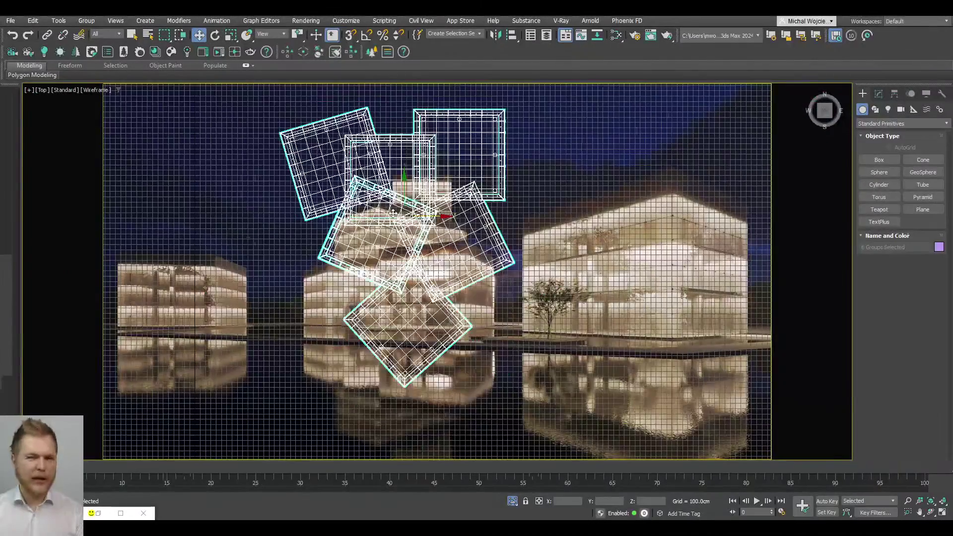
Step: Return to the shaded camera view, select only the front glass building of the cluster, and end the isolation
key(c)
key(F3)
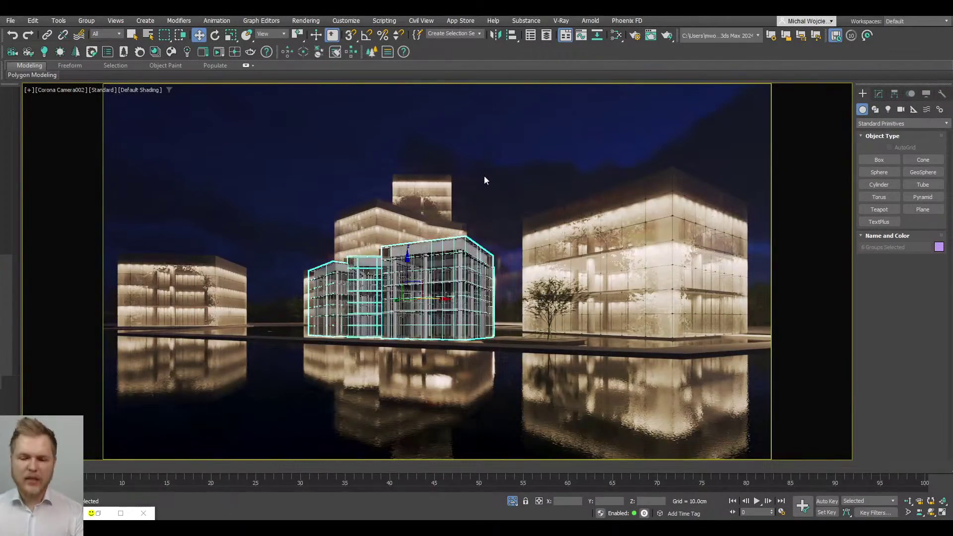
click(444, 273)
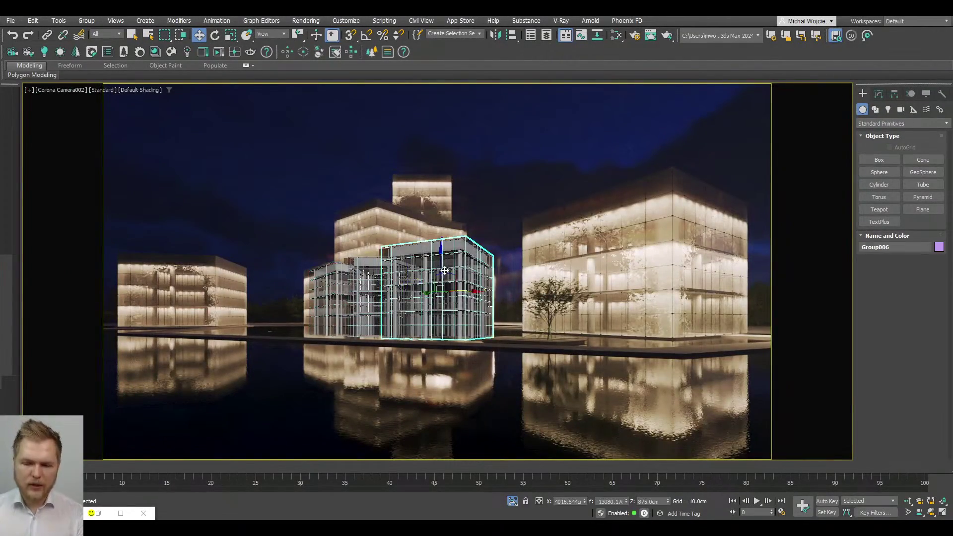
click(513, 502)
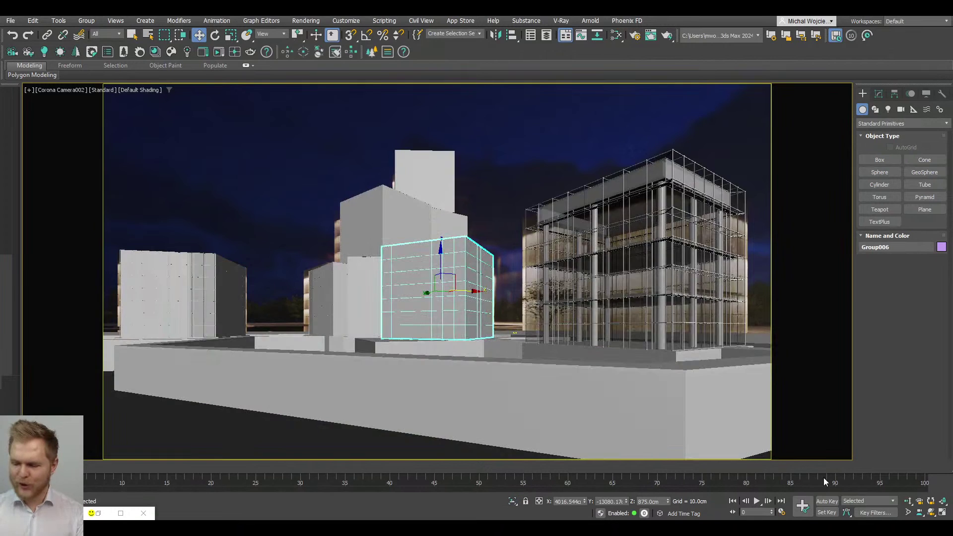
Step: Copy the front glass building of the central cluster straight up by about 60 cm
key(alt+w)
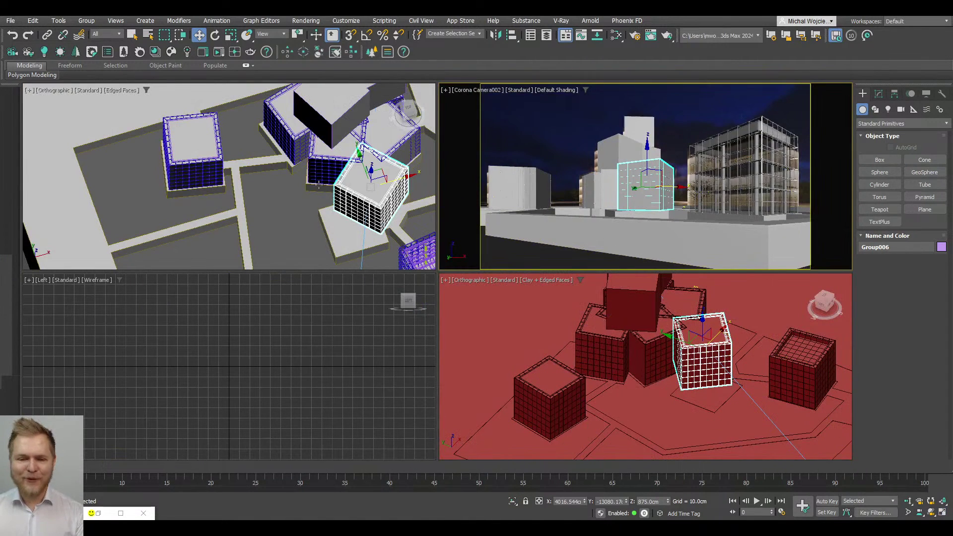
alt+middle_drag(319, 184, 348, 179)
scroll(358, 181, up, 3)
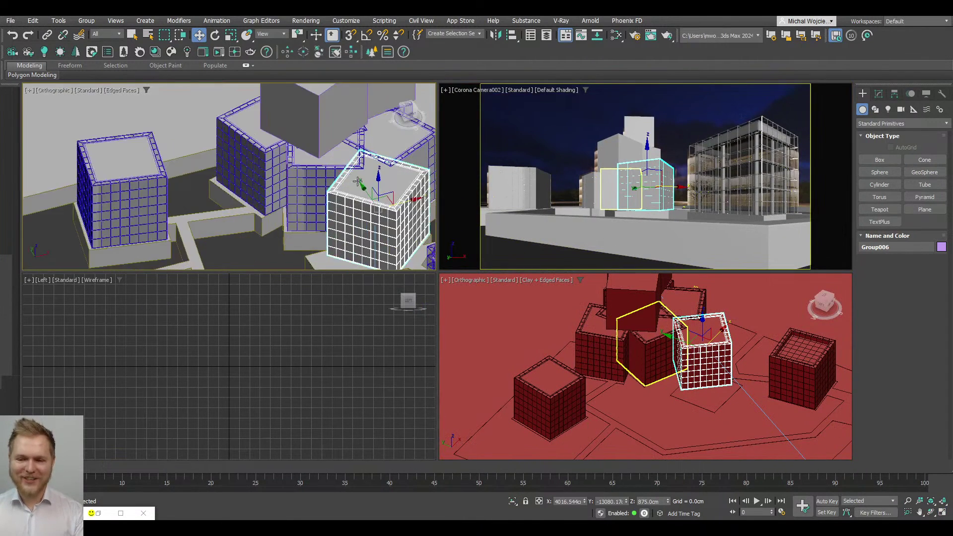
key(s)
mouse_move(358, 181)
mouse_down()
mouse_move(423, 168)
mouse_move(379, 100)
mouse_up()
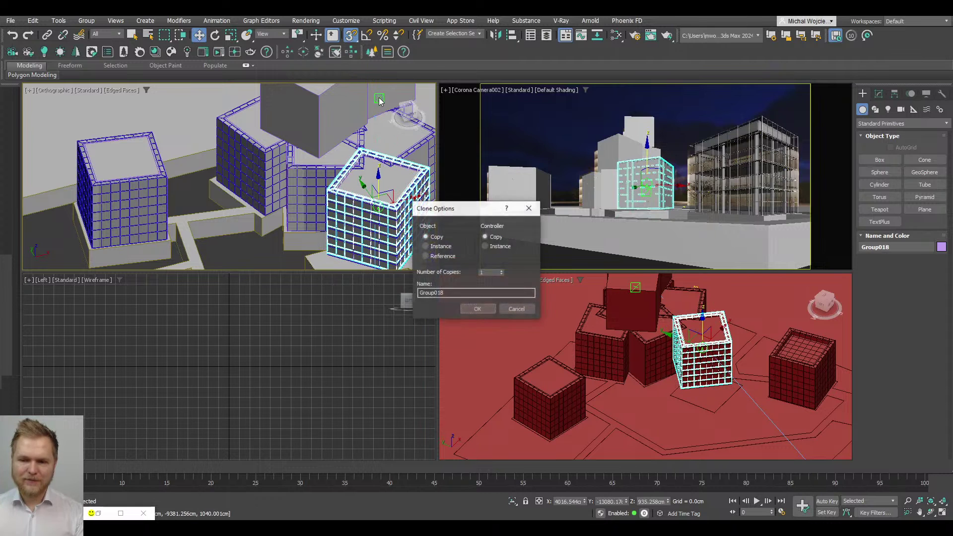
click(489, 310)
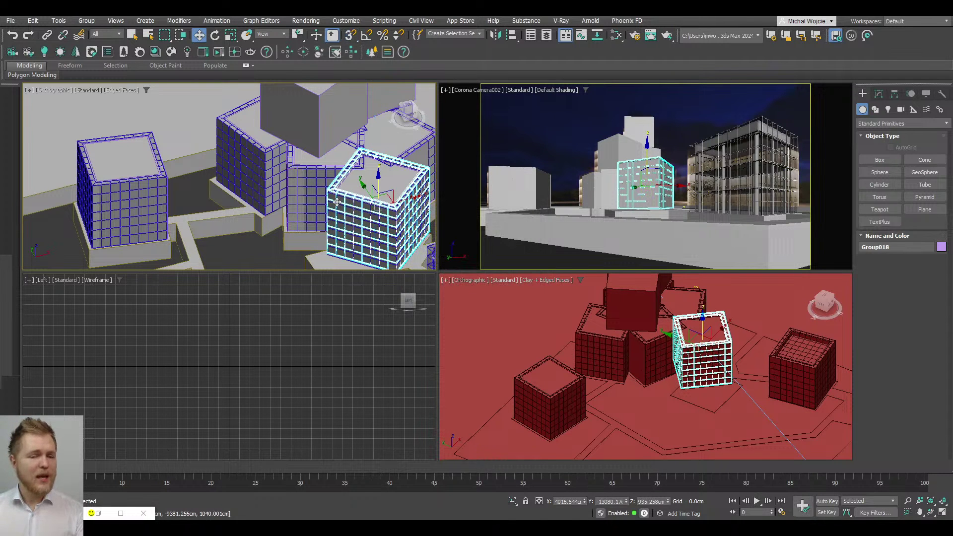
key(alt+w)
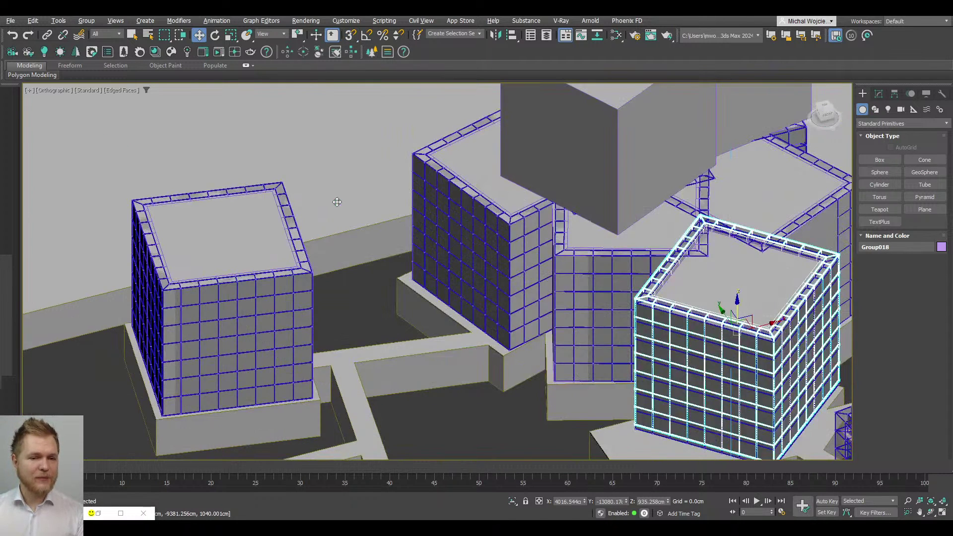
middle_drag(432, 254, 289, 298)
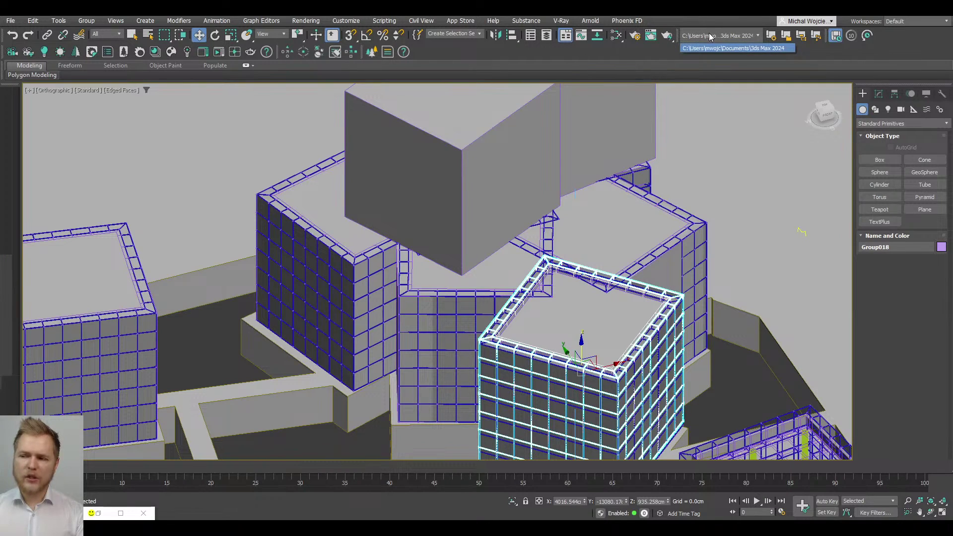
Step: Review the general and file preferences, including the autobackup settings, and close them
click(346, 20)
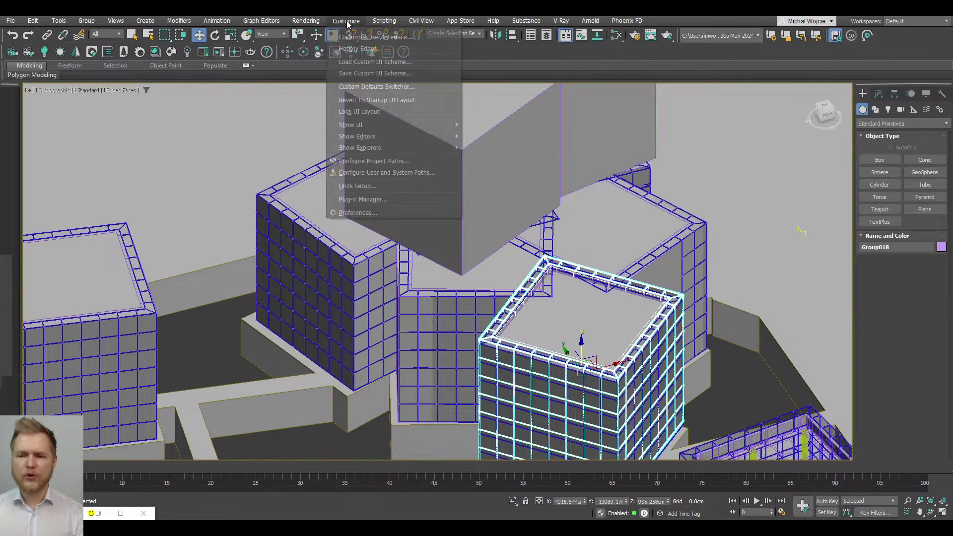
click(374, 212)
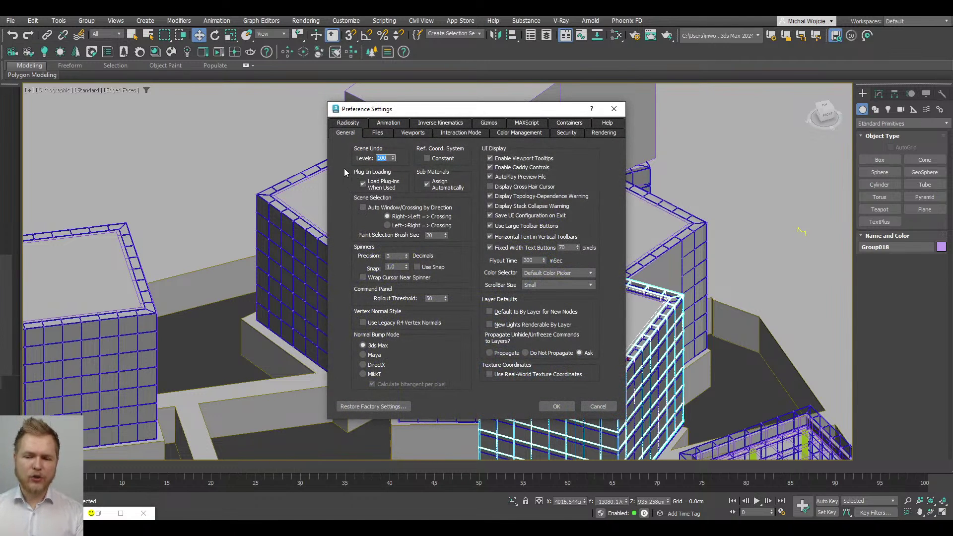
click(377, 134)
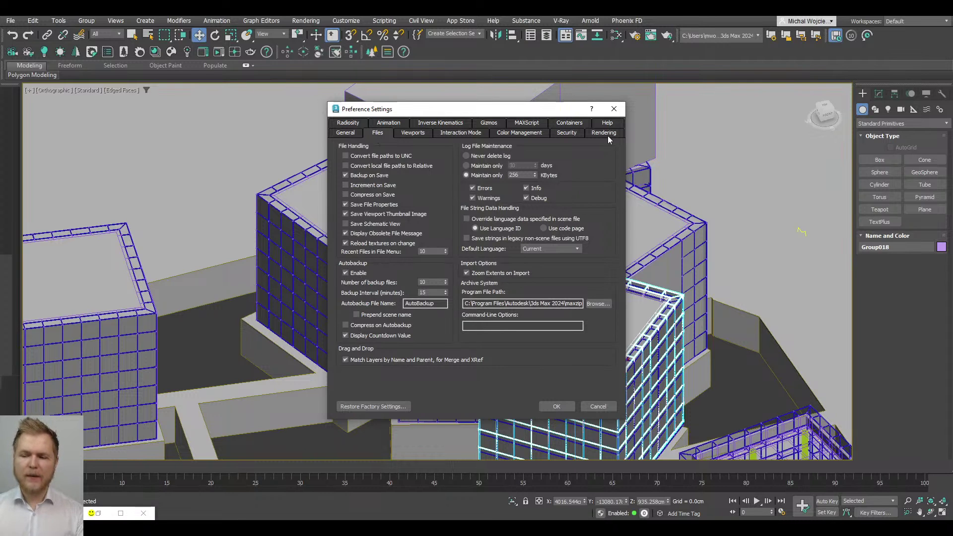
click(614, 108)
Step: Copy the selected glass building vertically above itself, to a height of about 2741 cm, as a second storey block
scroll(434, 283, down, 2)
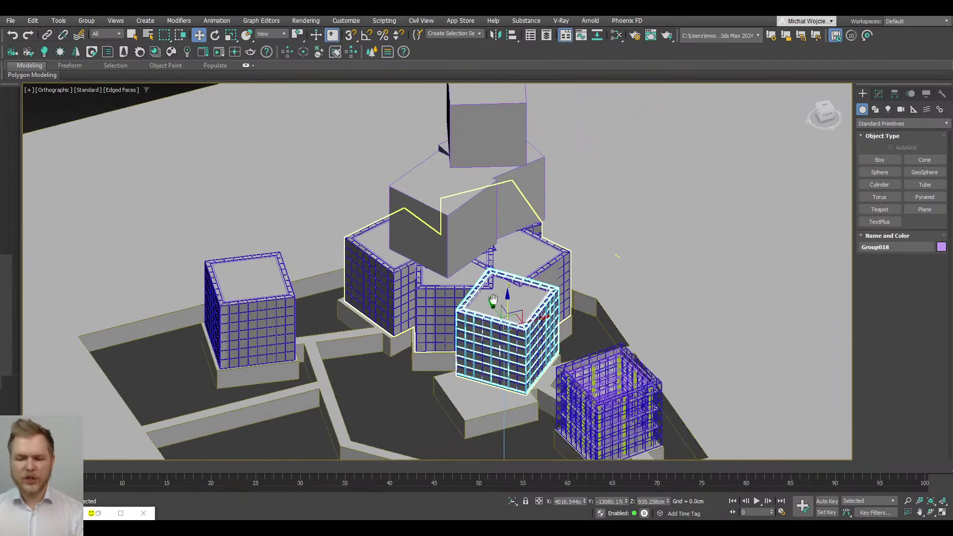
scroll(493, 299, up, 2)
shift+drag(482, 304, 491, 197)
click(487, 312)
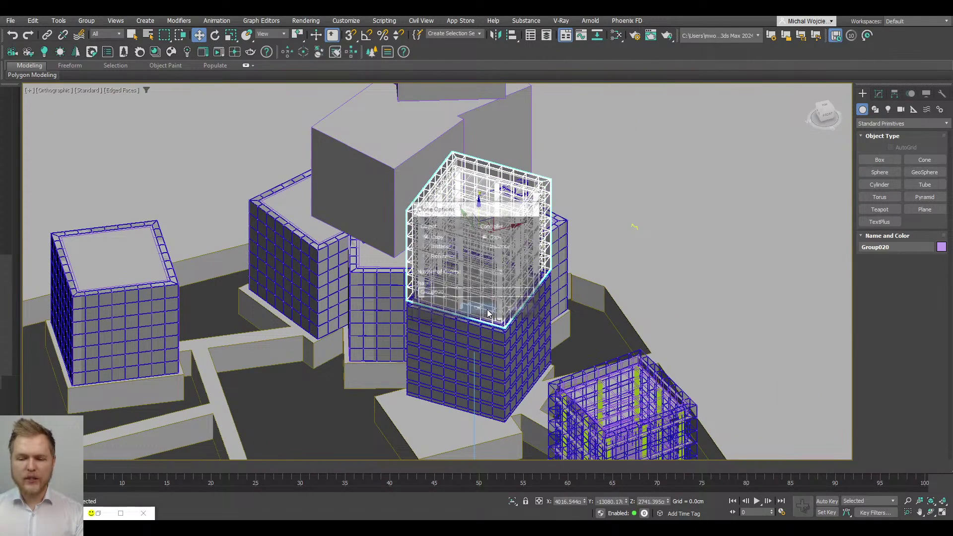
middle_drag(487, 312, 477, 378)
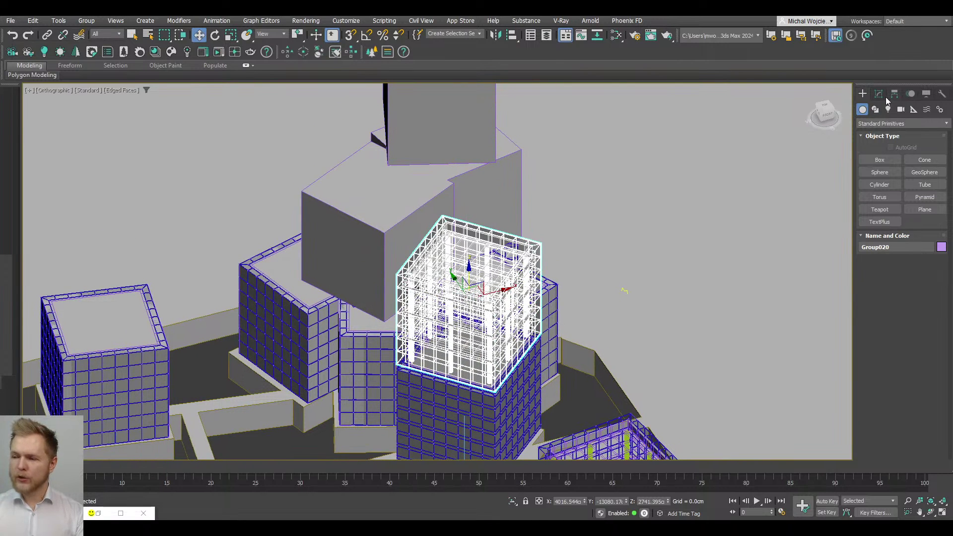
click(512, 36)
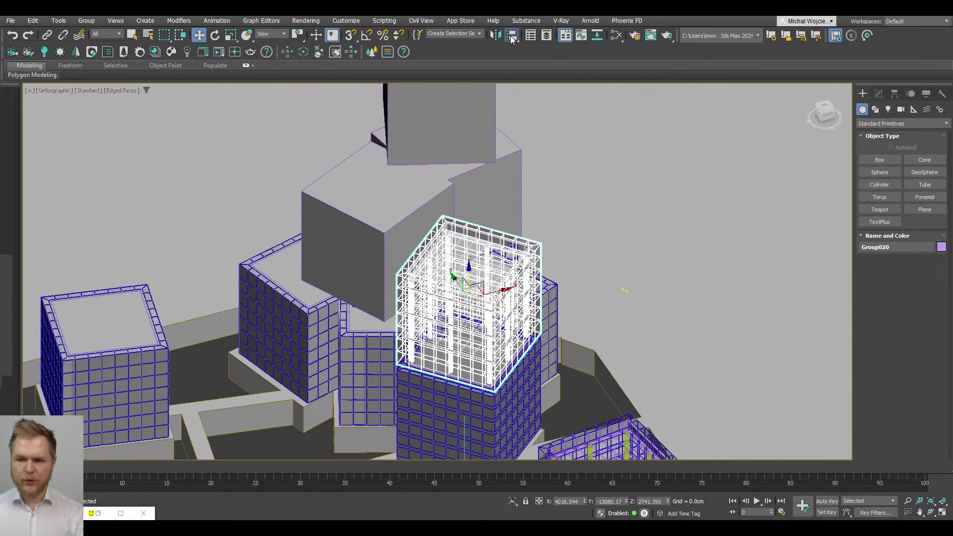
click(399, 209)
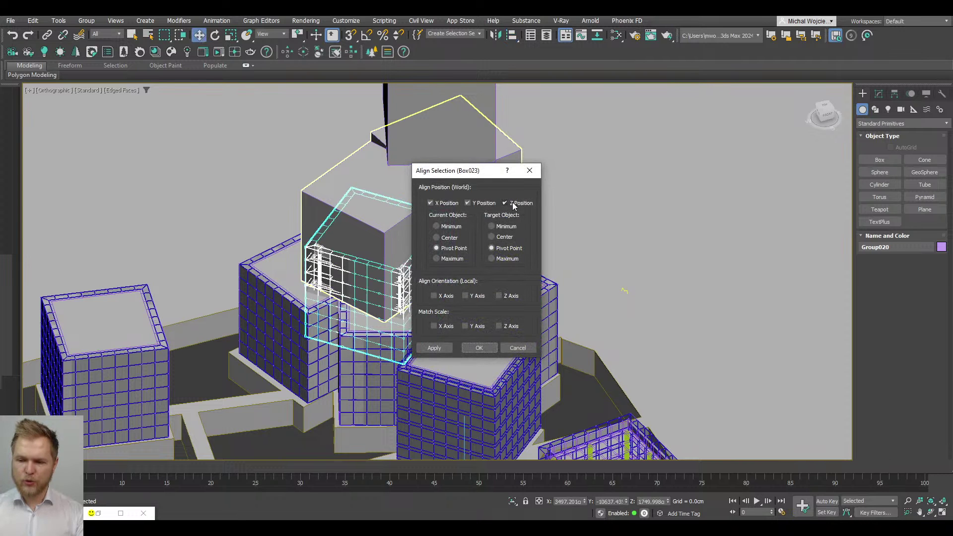
click(519, 350)
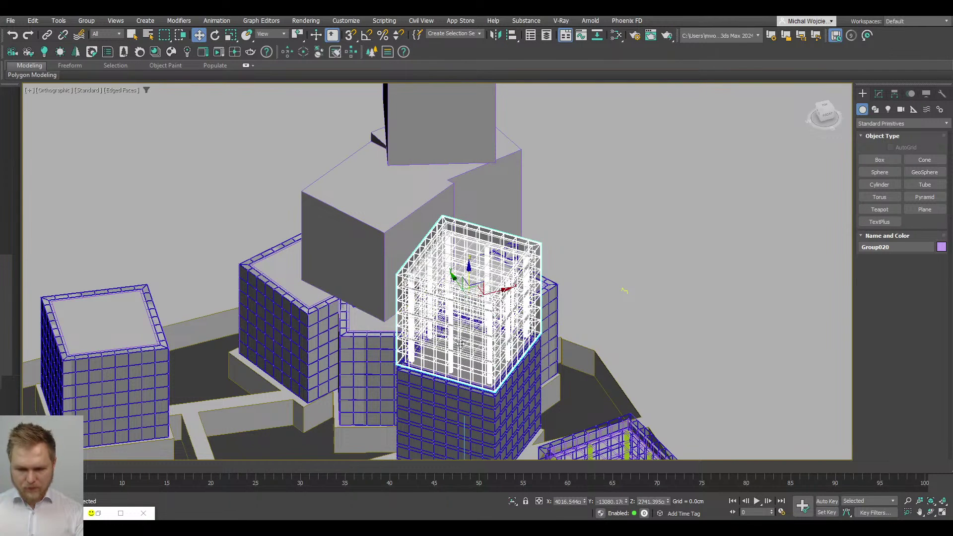
Step: Check in the front view the gap under the upper copy and how the lower building lines up with its neighbours
scroll(460, 340, up, 3)
key(f)
key(z)
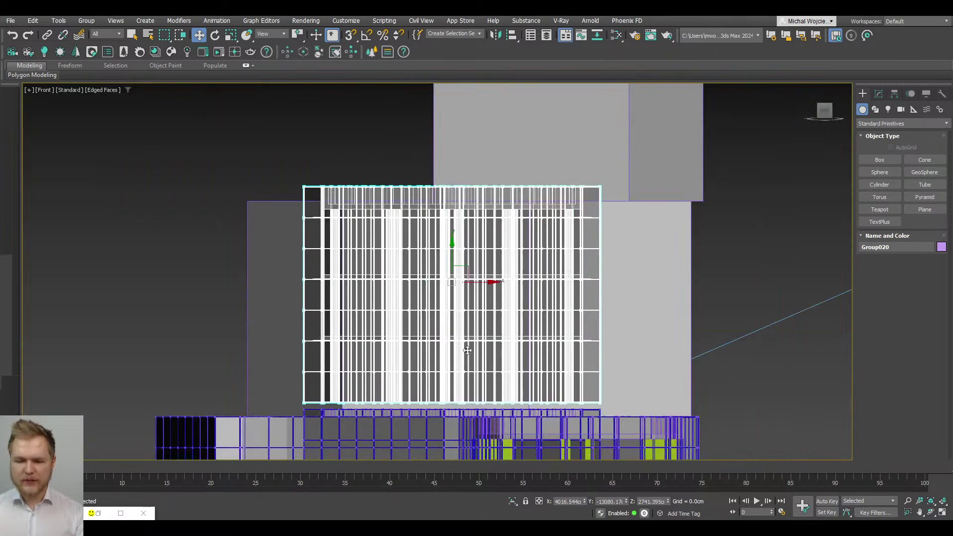
scroll(429, 335, up, 2)
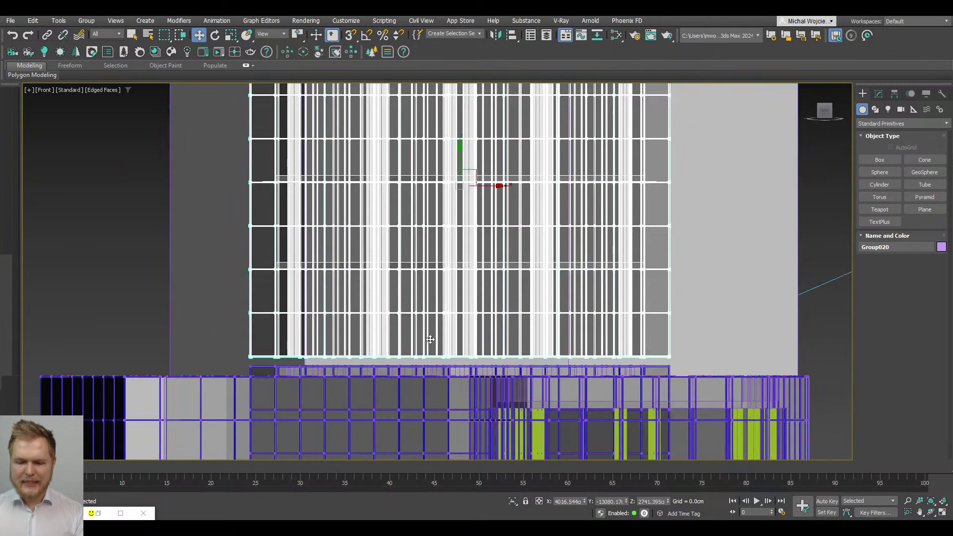
click(431, 369)
middle_drag(431, 353, 427, 164)
scroll(422, 208, down, 2)
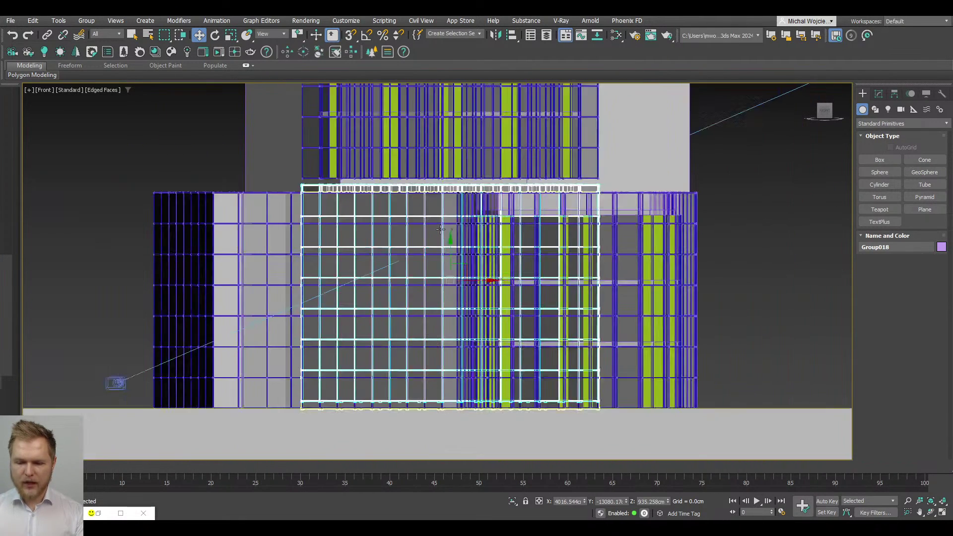
middle_drag(452, 259, 447, 245)
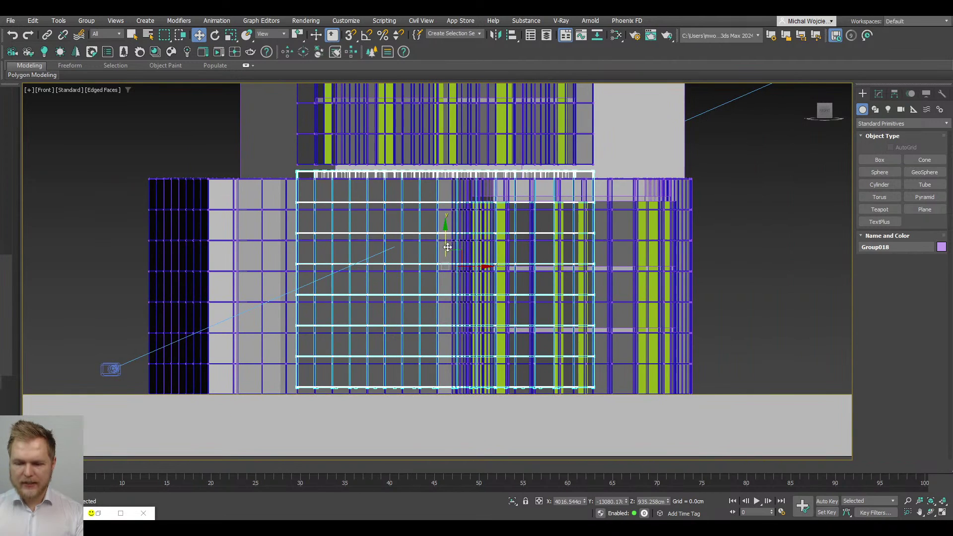
drag(447, 246, 448, 251)
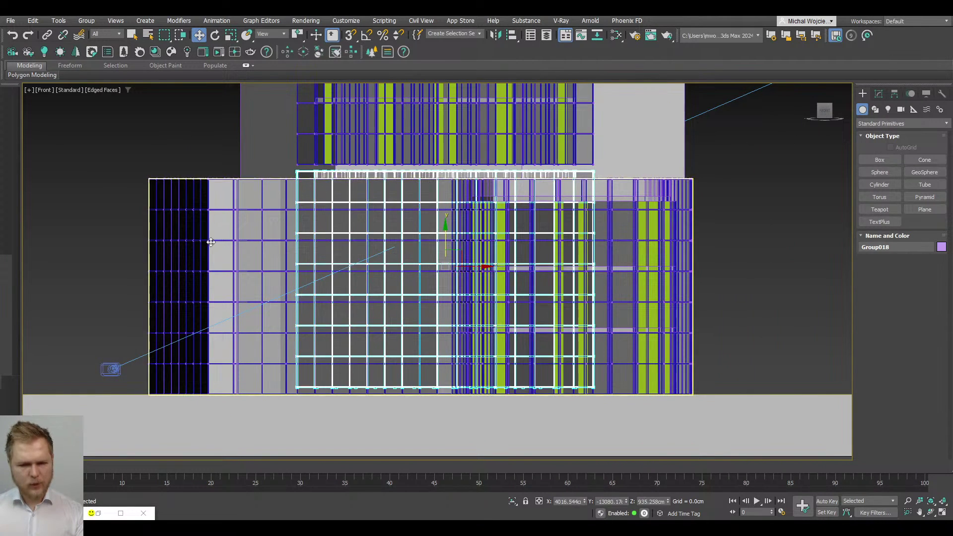
Step: Delete the slightly raised duplicate that overlaps the original front glass building
click(353, 323)
alt+middle_drag(410, 296, 350, 263)
scroll(544, 291, up, 3)
scroll(516, 288, up, 3)
scroll(459, 282, down, 3)
scroll(346, 247, down, 2)
click(346, 247)
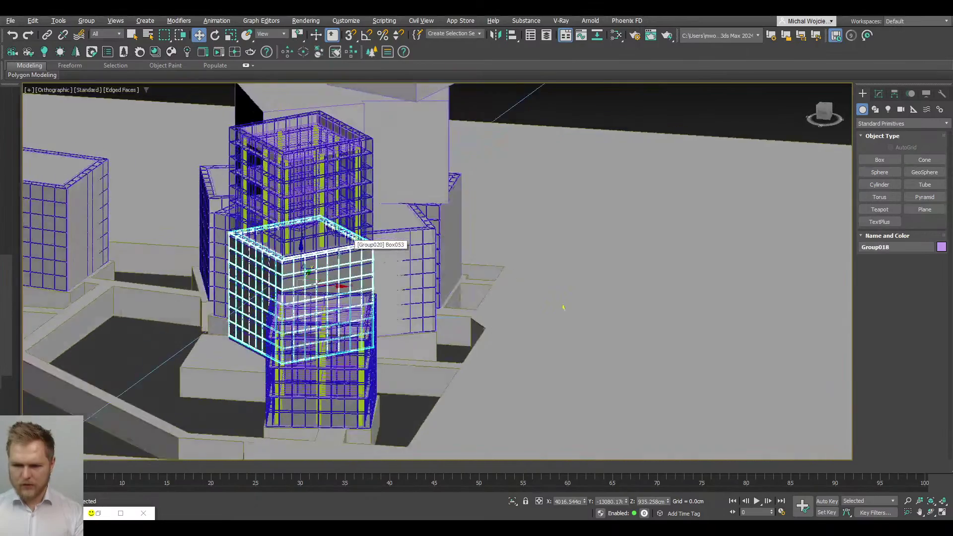
scroll(351, 281, up, 5)
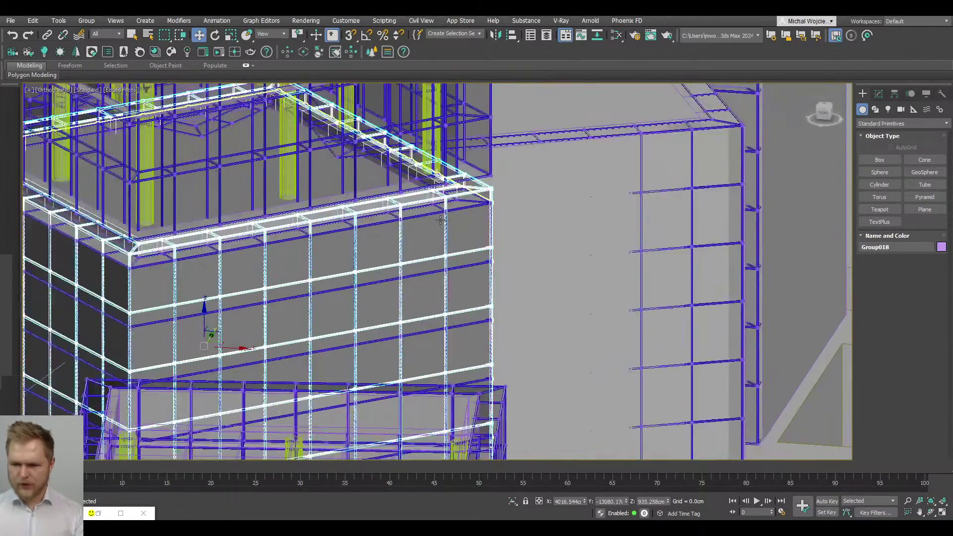
scroll(441, 204, down, 3)
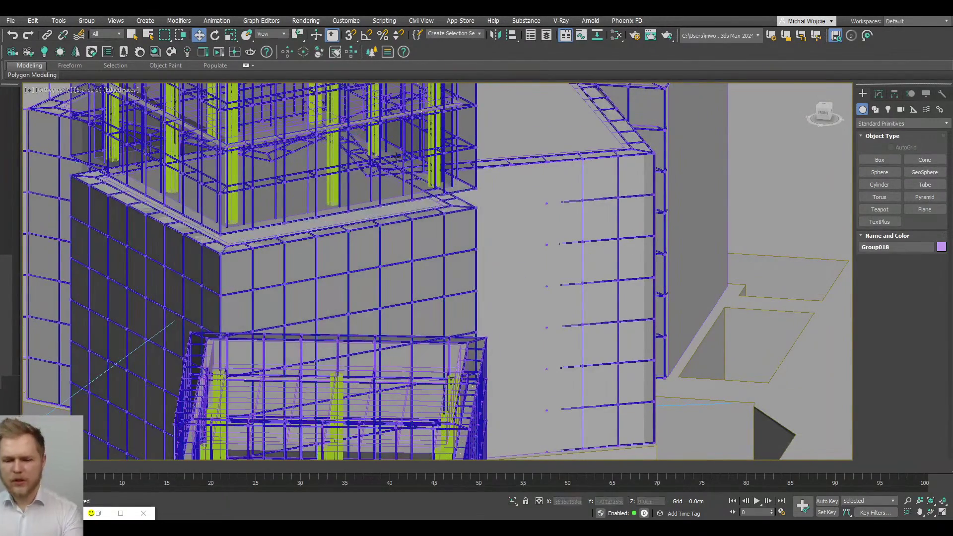
Step: Select the upper glass building and lower it in the front view onto the roofs below, to a height of about 2624 cm
click(441, 205)
alt+middle_drag(441, 204, 770, 98)
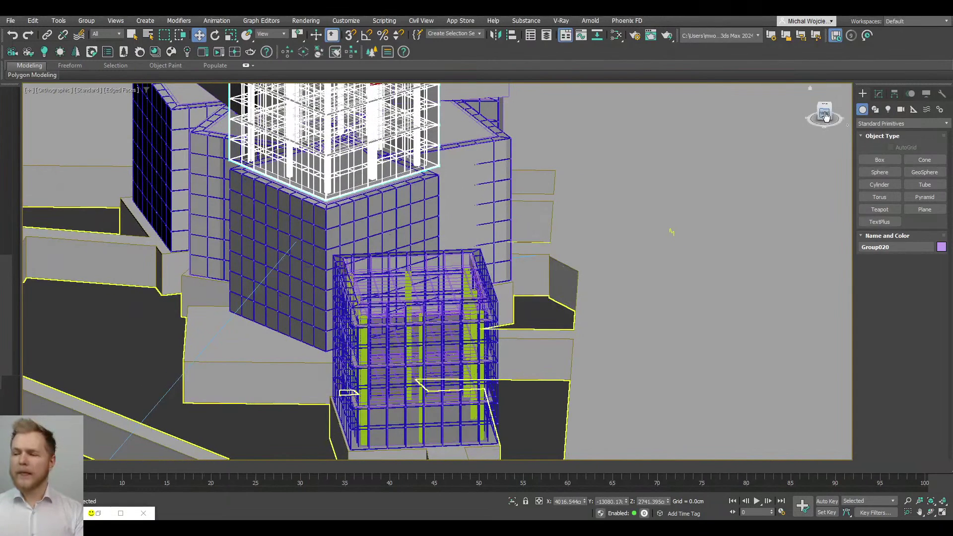
key(z)
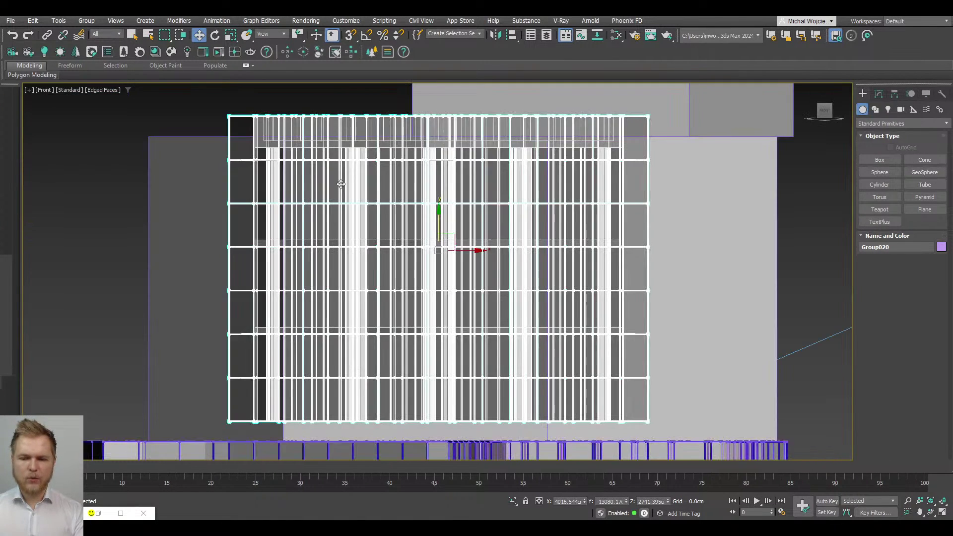
middle_drag(448, 364, 445, 318)
drag(437, 181, 440, 196)
middle_drag(459, 309, 466, 219)
scroll(438, 290, up, 5)
scroll(438, 290, up, 5)
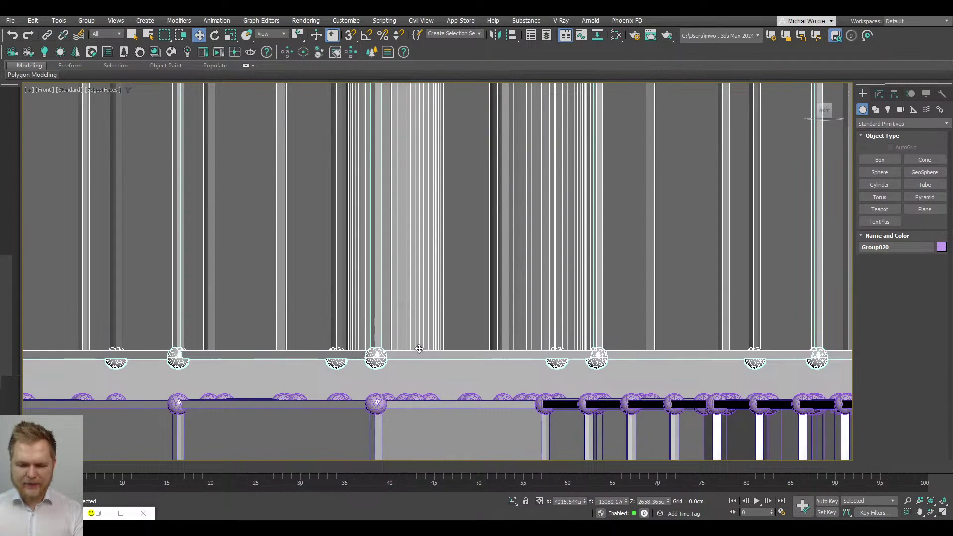
drag(423, 335, 426, 385)
Step: Move and rotate the upper glass building in the top view to match the nearest second-level placeholder block, at about -63° rotation
key(t)
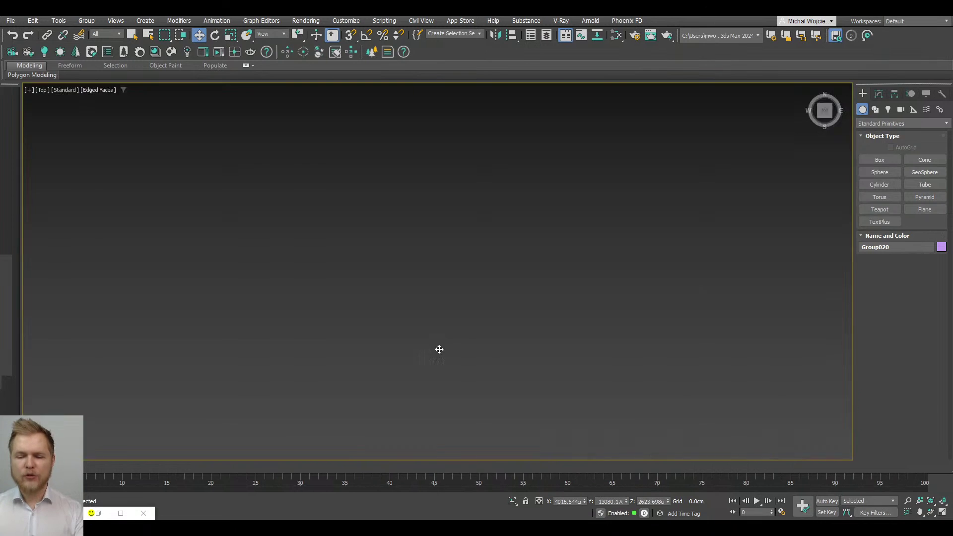
scroll(439, 349, down, 1)
scroll(439, 349, up, 6)
key(e)
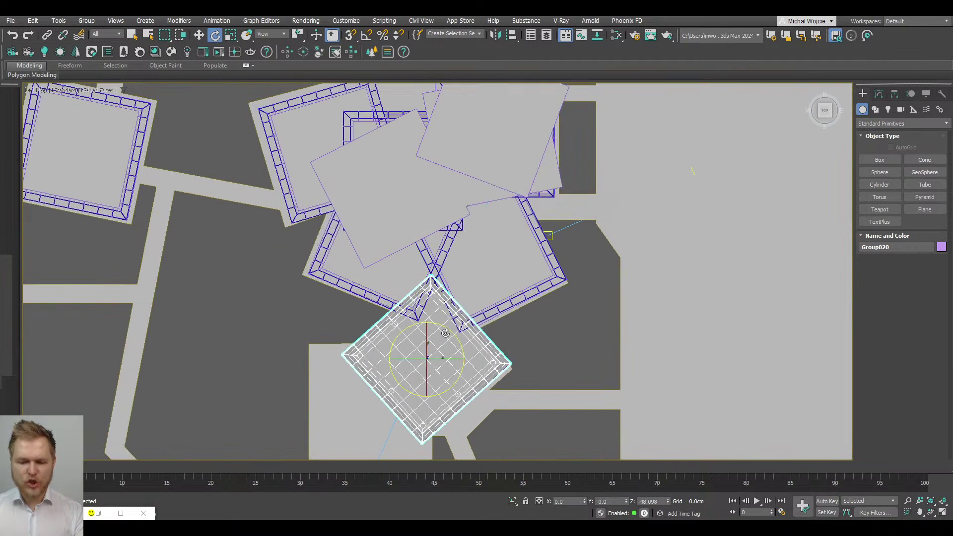
drag(452, 330, 381, 197)
key(w)
key(e)
key(w)
scroll(406, 157, up, 5)
key(e)
key(w)
Step: Copy the upper glass building onto the neighbouring second-level block and rotate the copy to about -76° to follow its outline
middle_drag(474, 193, 406, 257)
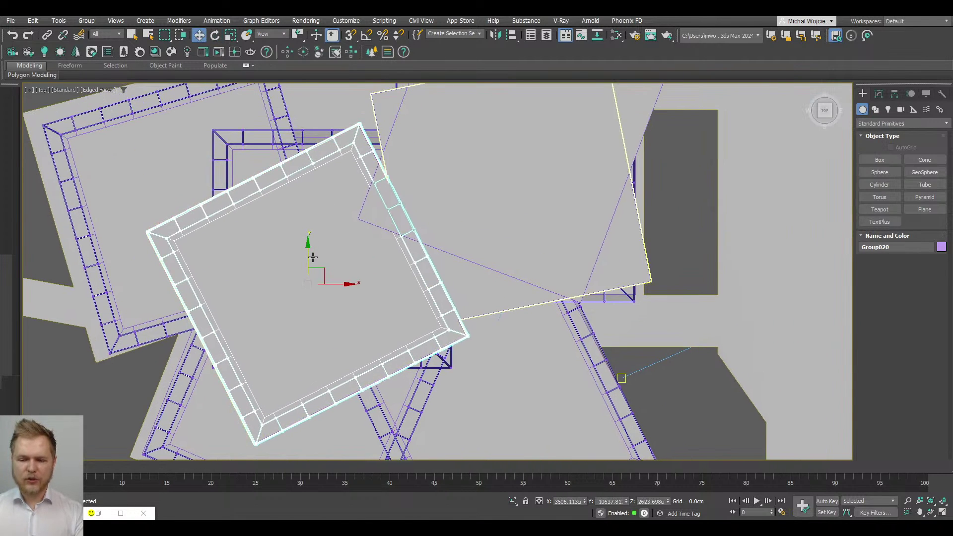
shift+drag(323, 271, 577, 164)
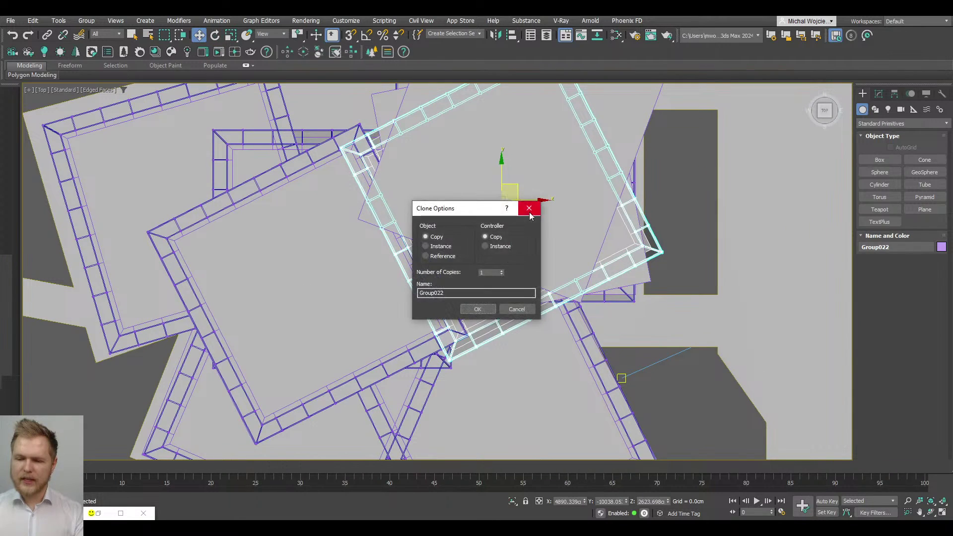
click(477, 309)
key(e)
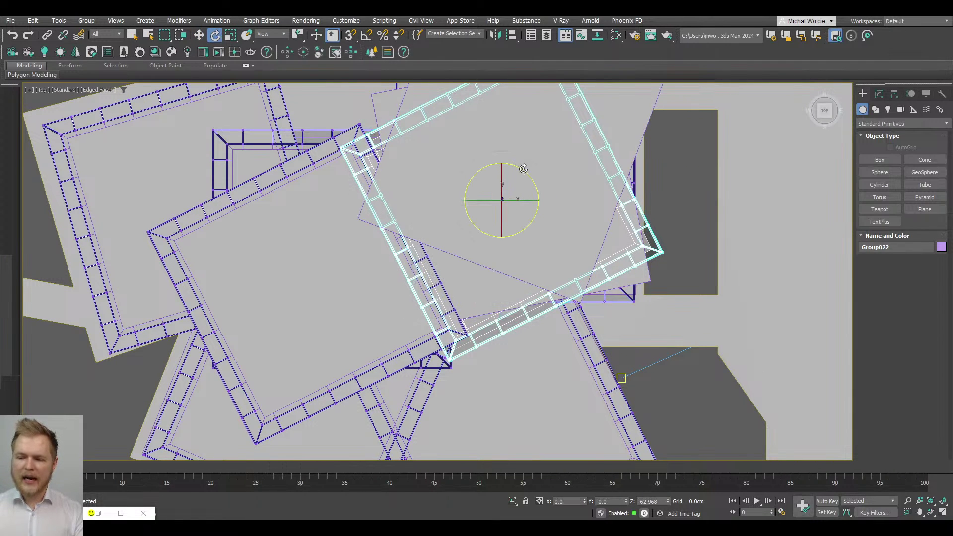
mouse_move(523, 168)
mouse_down()
mouse_move(536, 168)
mouse_move(527, 187)
mouse_move(531, 180)
mouse_up()
key(w)
middle_drag(519, 183, 496, 224)
key(e)
drag(504, 203, 506, 206)
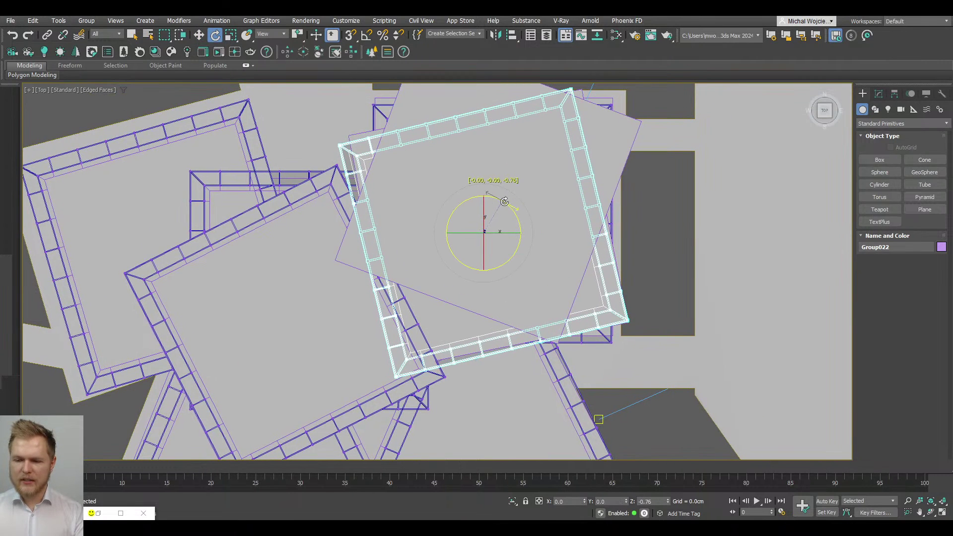
Step: Isolate the two upper glass buildings with their placeholder block, show them shaded from the top, and select the newest copy
ctrl+click(329, 182)
scroll(317, 193, up, 2)
scroll(317, 193, up, 3)
key(F3)
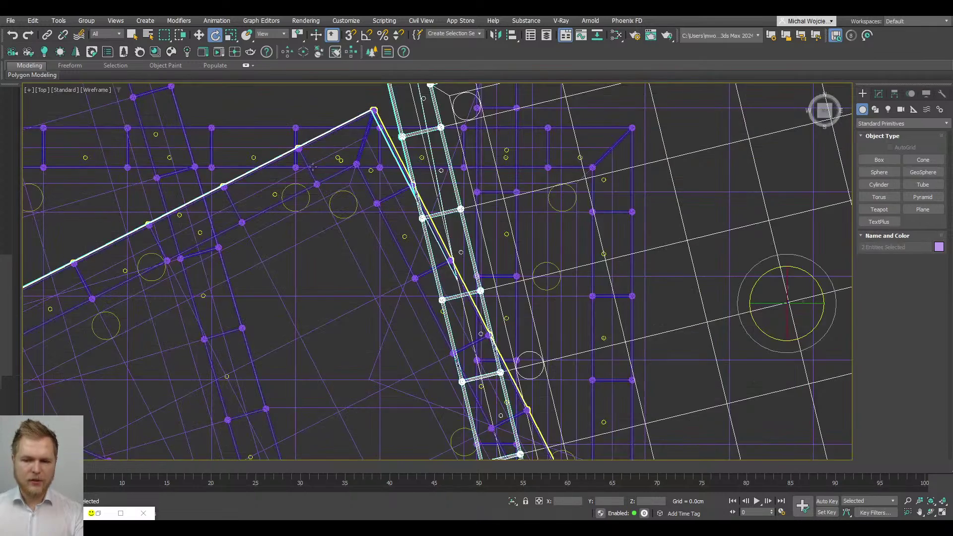
ctrl+click(308, 170)
key(alt+q)
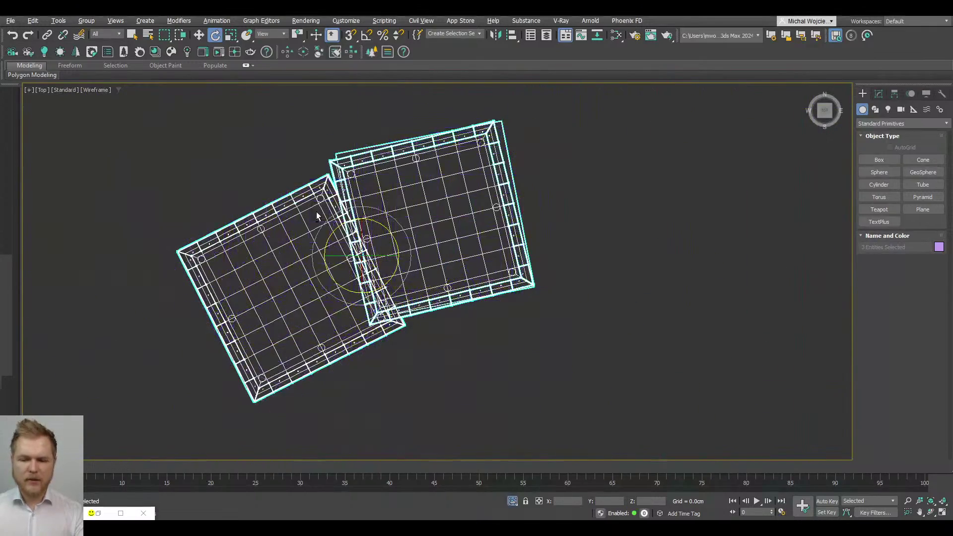
click(443, 336)
key(F3)
click(447, 188)
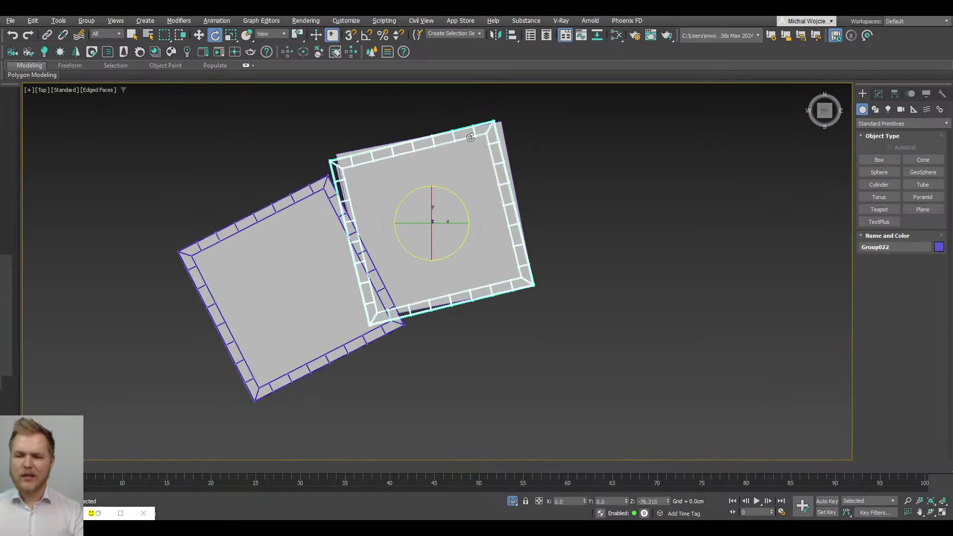
Step: Fine-tune the newest glass copy's position in the top view to fit its placeholder block, at about X 4967 cm, Y -9961 cm
scroll(447, 230, up, 2)
drag(447, 231, 443, 235)
key(w)
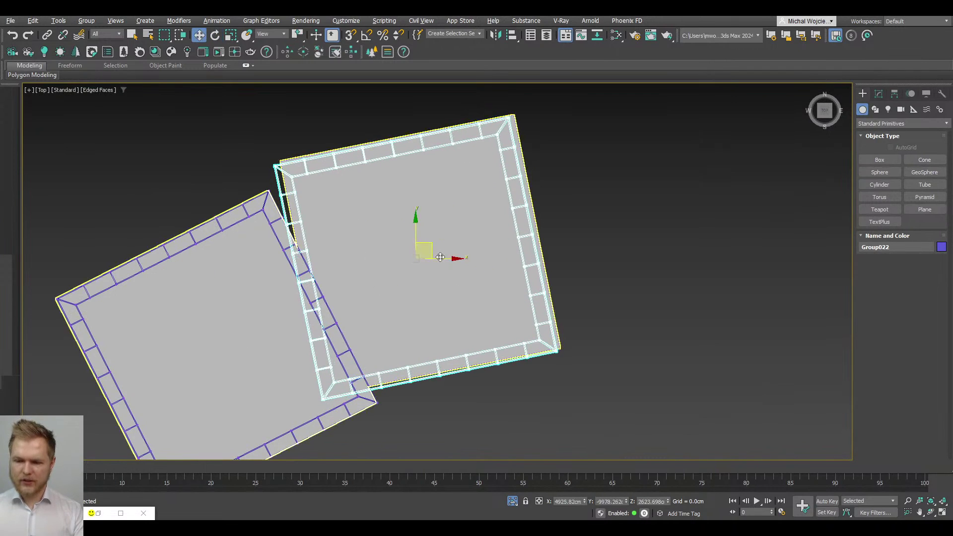
alt+middle_drag(431, 246, 454, 267)
key(F3)
key(t)
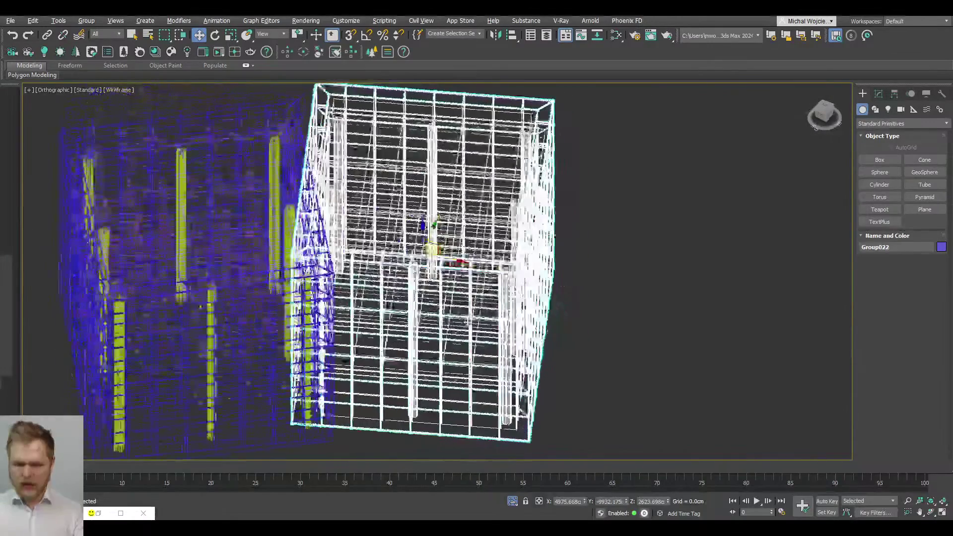
scroll(454, 287, up, 2)
key(F3)
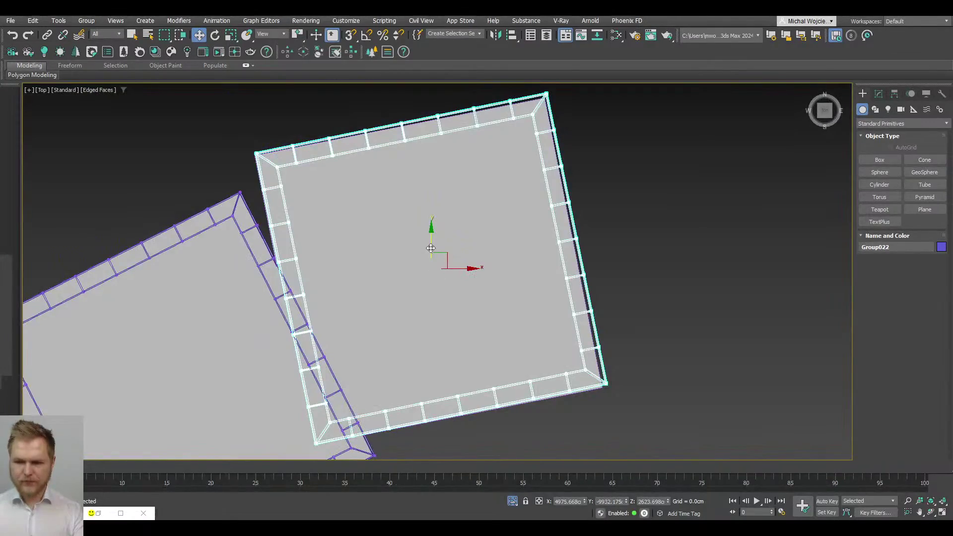
scroll(457, 274, down, 1)
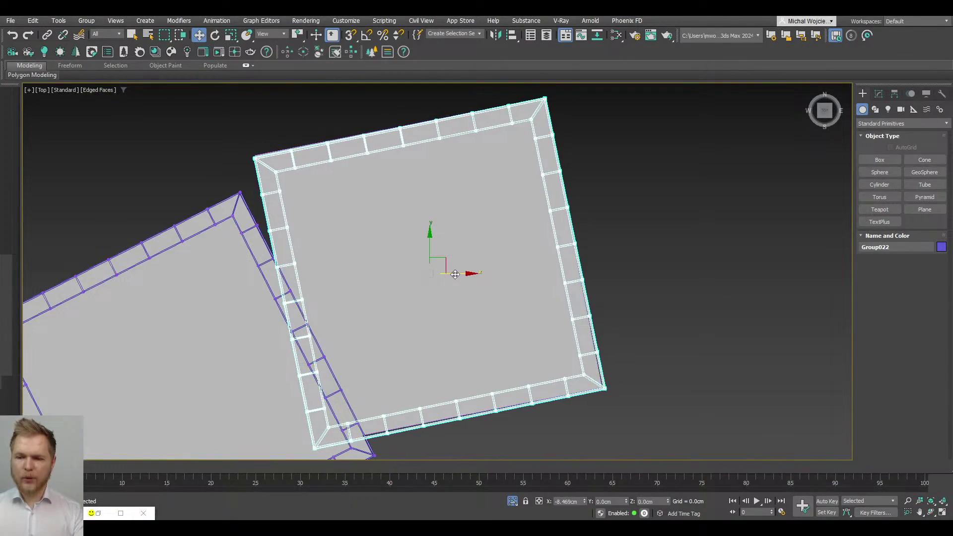
key(F3)
scroll(443, 270, down, 2)
middle_drag(442, 270, 421, 238)
scroll(352, 252, up, 2)
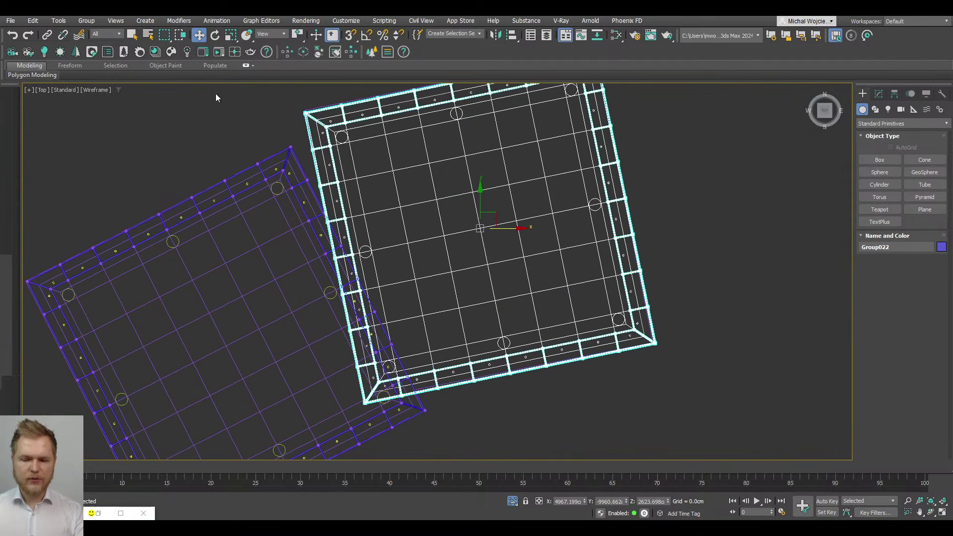
Step: Open the newest glass copy's group recursively so that its nested parts can be edited
click(86, 20)
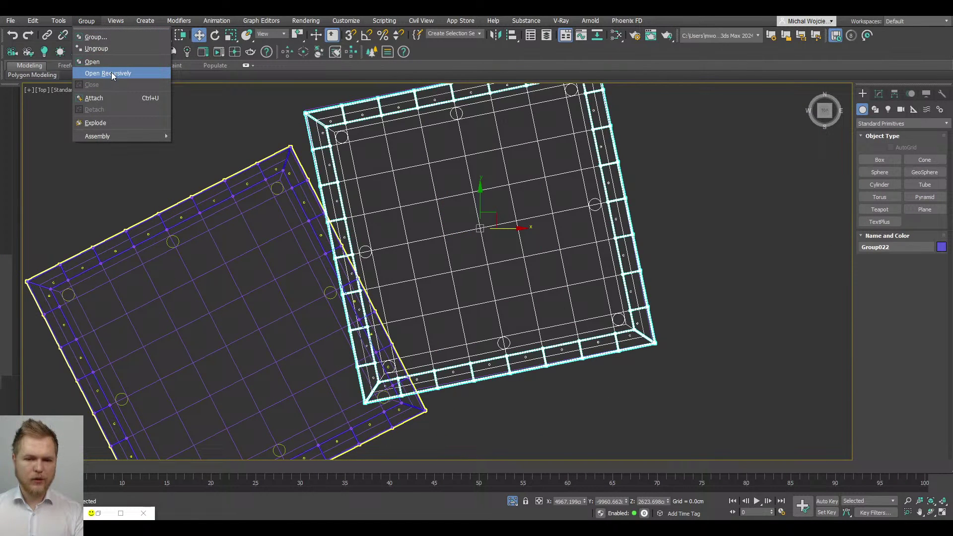
click(111, 73)
middle_drag(264, 252, 287, 231)
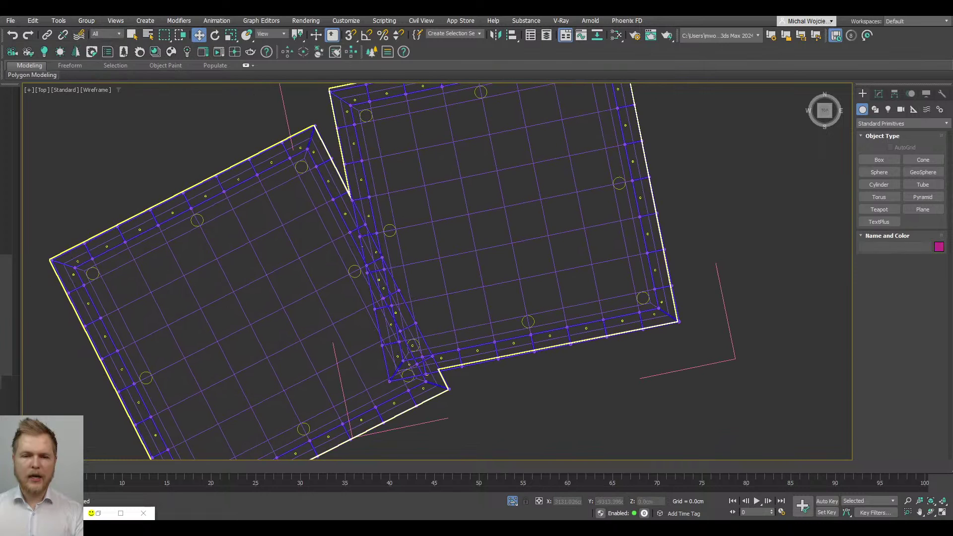
Step: Limit the selection filter to Lights, then select and delete the newest copy's lights inside the lower overlap with the neighbouring building
click(106, 34)
click(114, 61)
scroll(386, 287, up, 8)
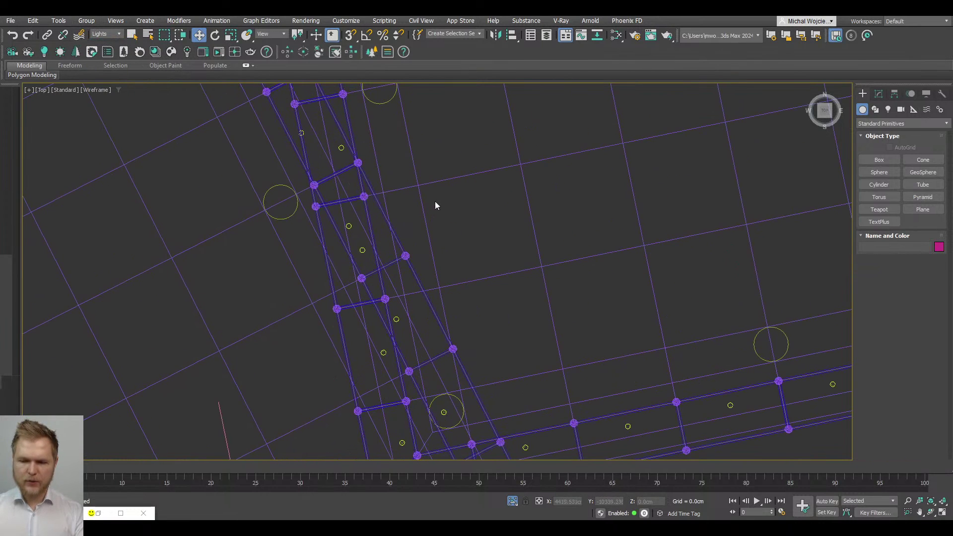
scroll(447, 201, down, 4)
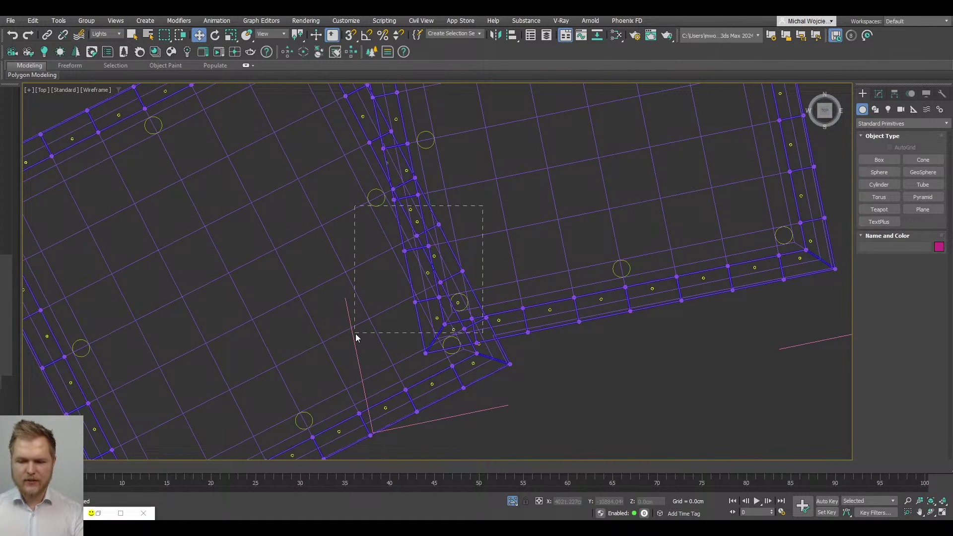
drag(356, 333, 353, 329)
right_click(366, 173)
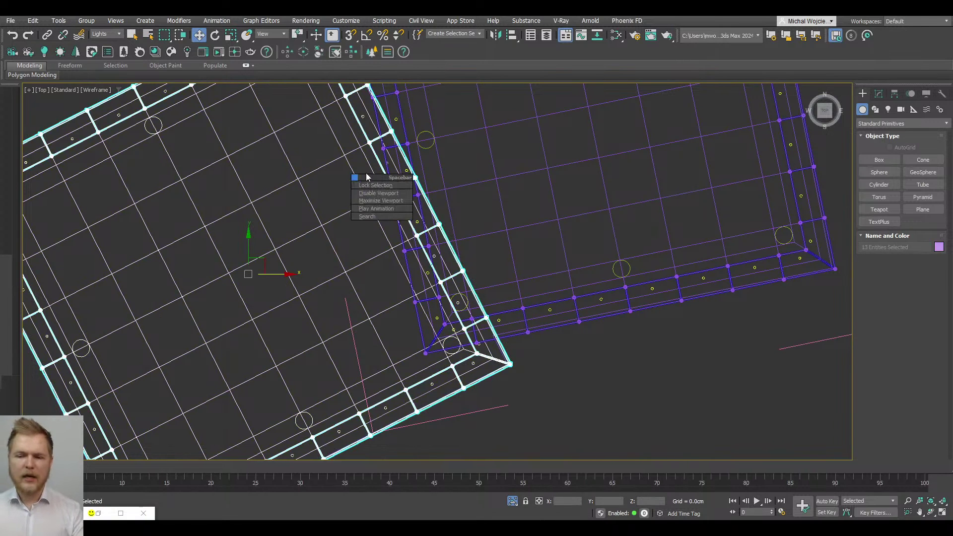
alt+click(361, 117)
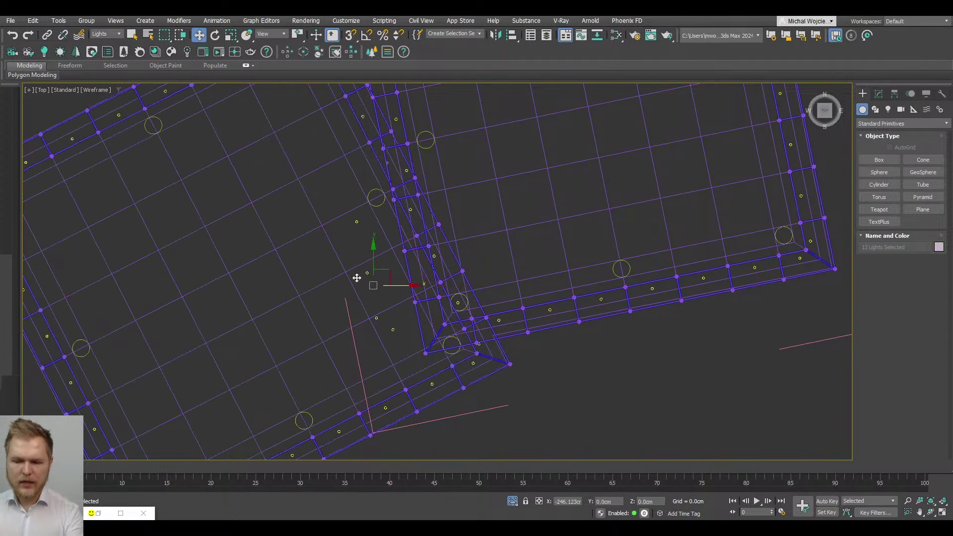
click(367, 270)
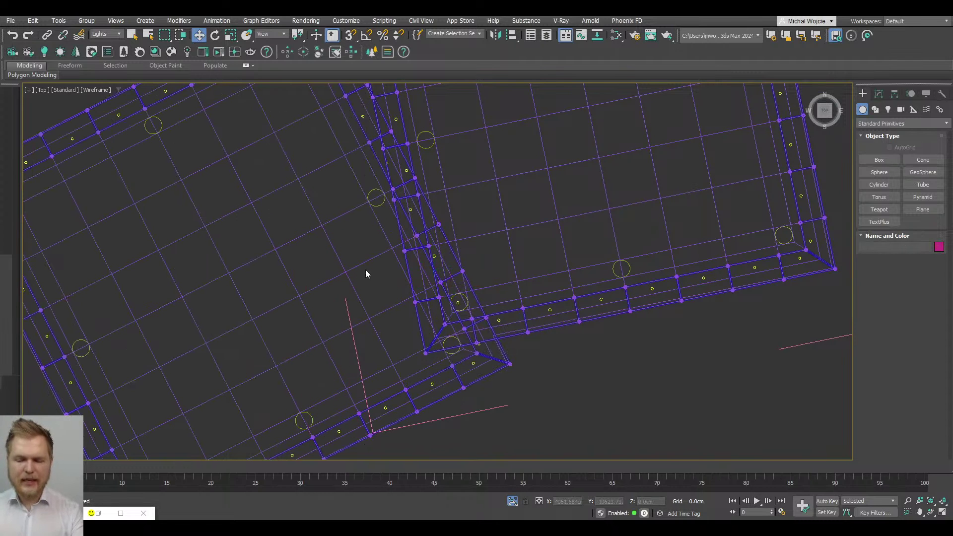
scroll(366, 273, down, 3)
middle_drag(583, 260, 567, 291)
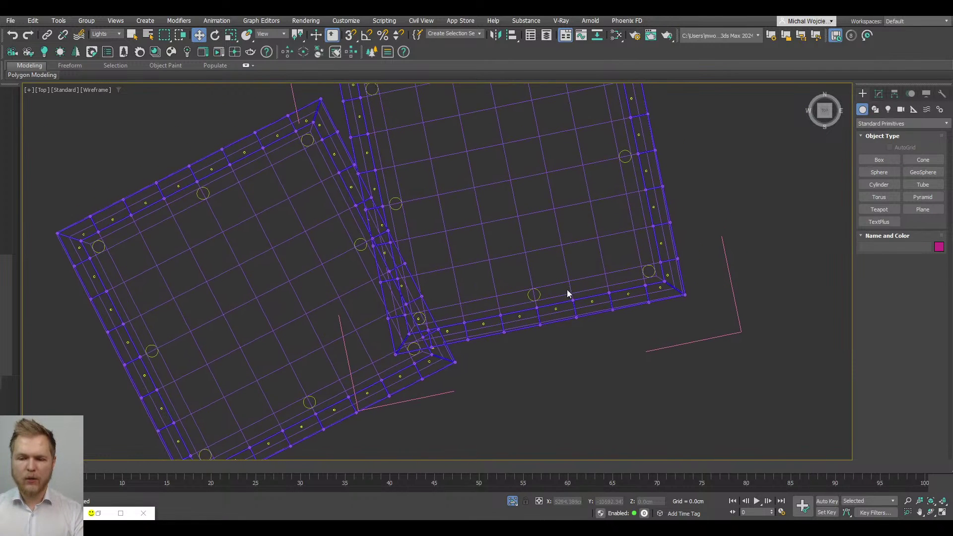
drag(315, 214, 315, 214)
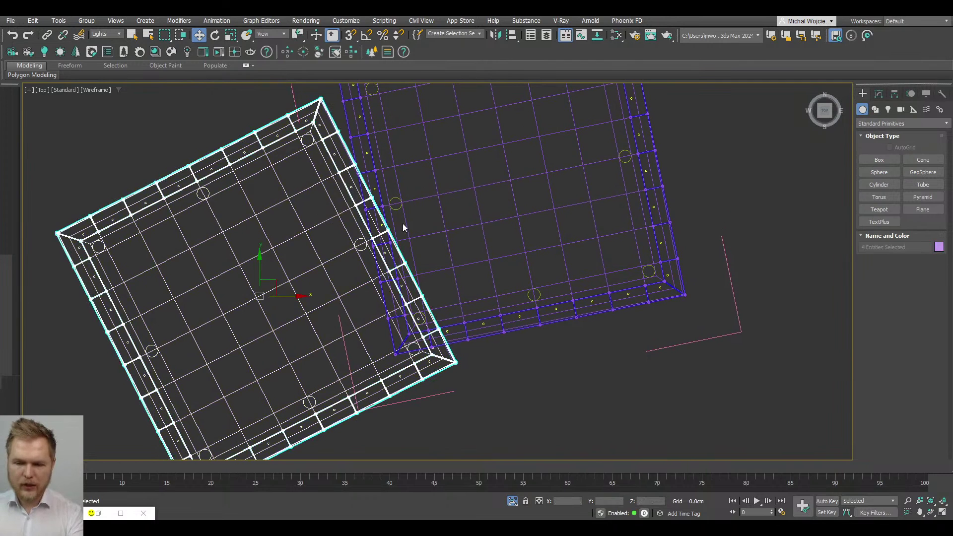
key(ctrl+z)
click(407, 240)
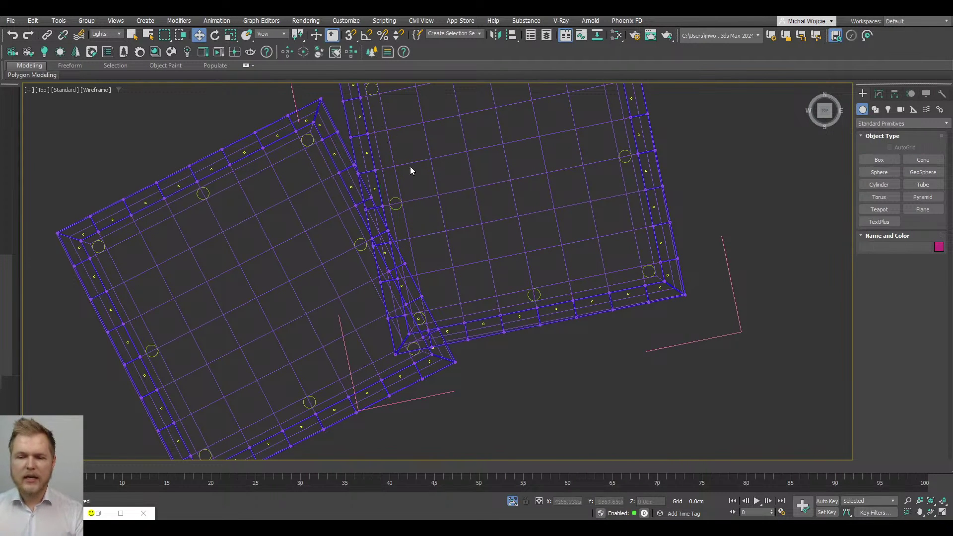
click(107, 34)
click(101, 42)
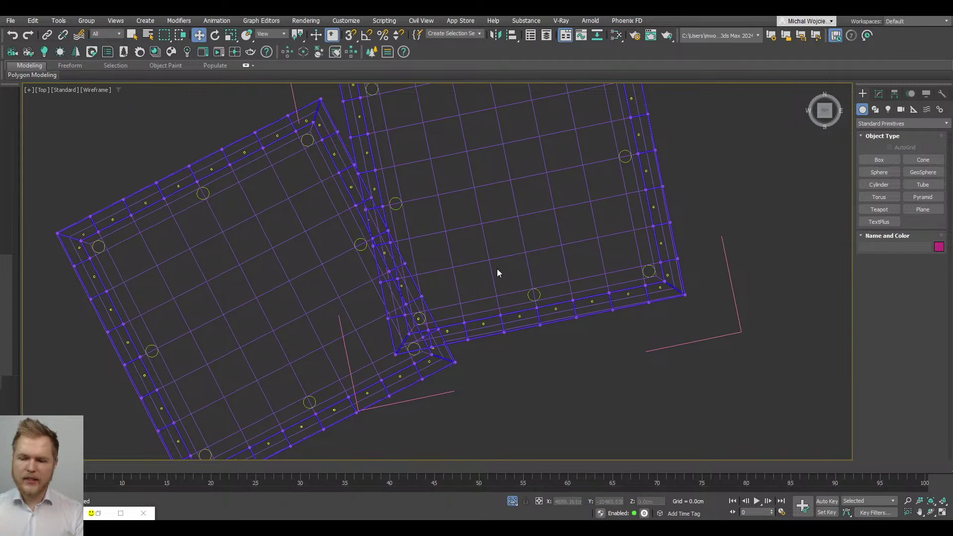
Step: Limit the selection filter to Geometry and select the newest copy's mesh parts, adding the missed part near the overlapping corner
middle_drag(552, 349, 491, 359)
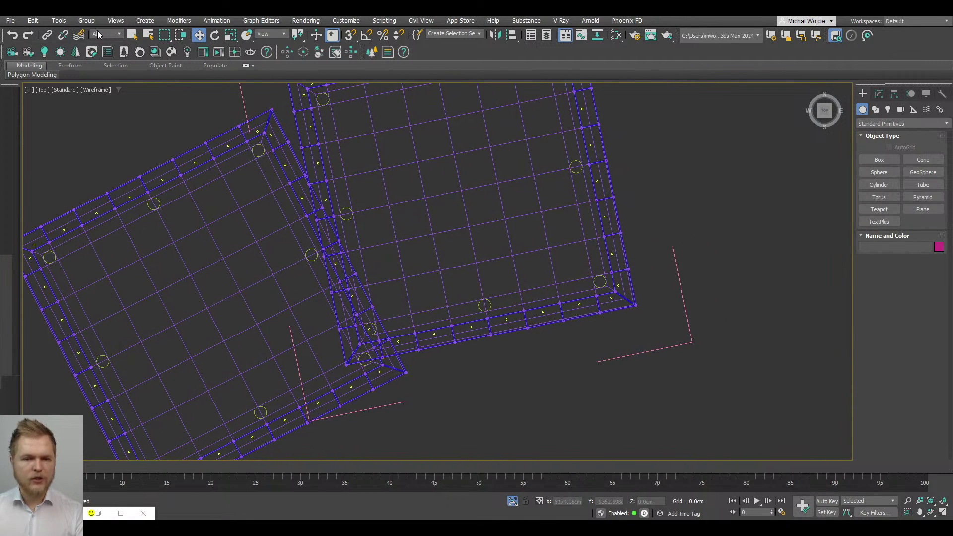
click(98, 34)
click(109, 50)
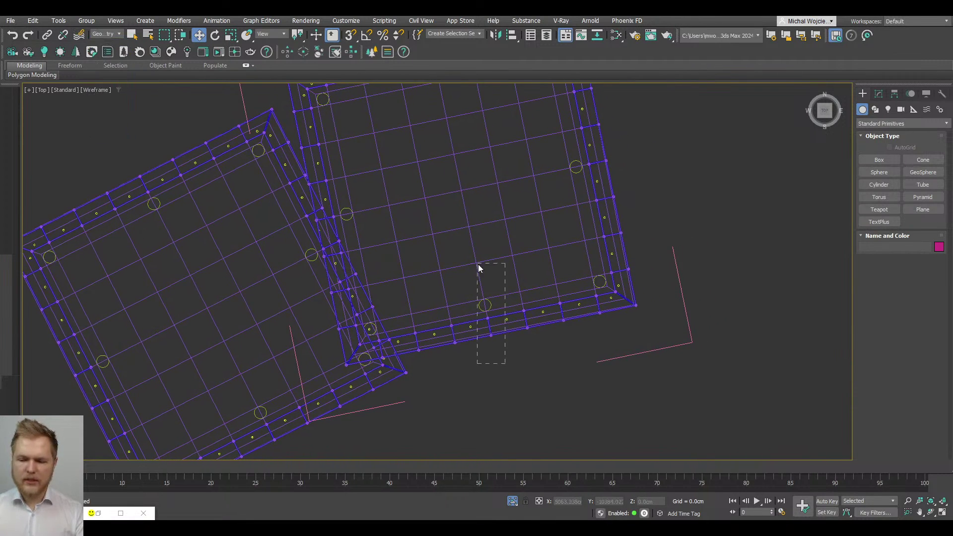
drag(478, 264, 478, 265)
scroll(427, 317, up, 10)
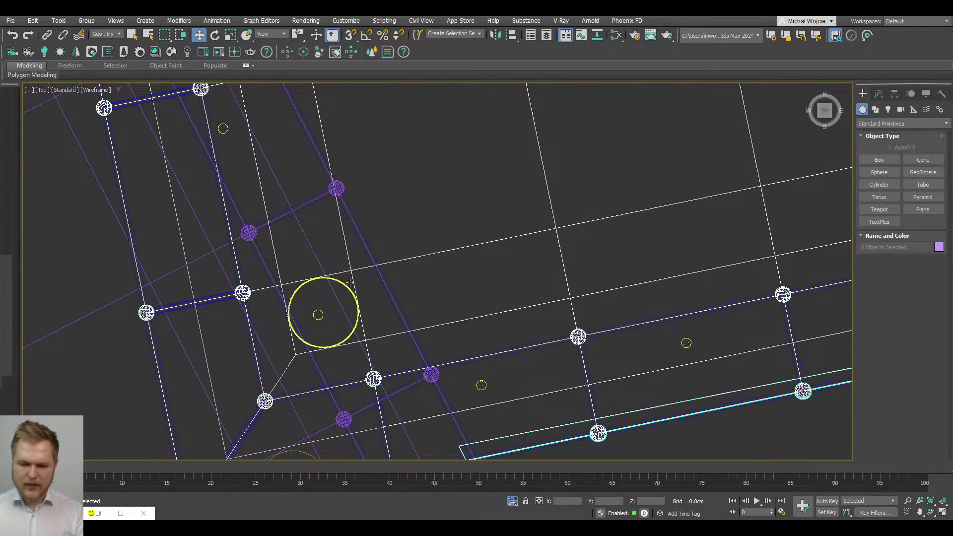
ctrl+click(350, 284)
scroll(347, 281, down, 5)
mouse_move(377, 298)
middle_down()
mouse_move(411, 319)
mouse_move(415, 275)
mouse_move(462, 246)
middle_up()
scroll(413, 323, down, 6)
key(t)
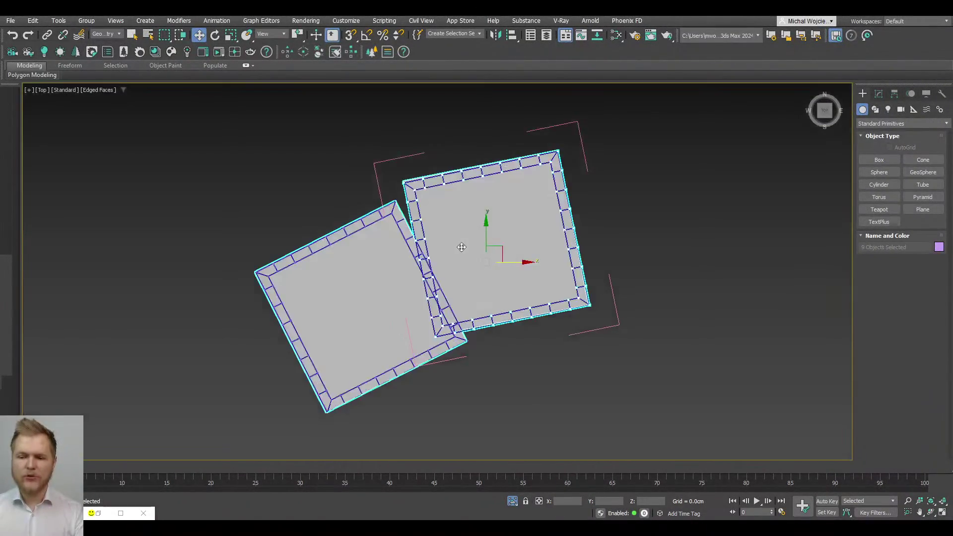
scroll(462, 247, up, 4)
Step: Switch the selection filter to Shapes and add the newest copy's frame shape to the selection
click(106, 33)
click(112, 53)
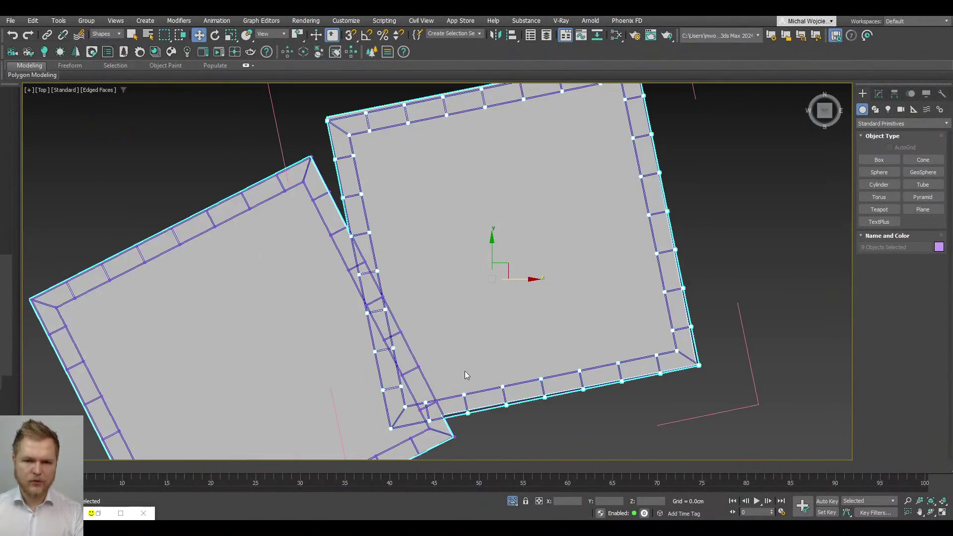
ctrl+click(541, 382)
middle_drag(518, 292, 487, 271)
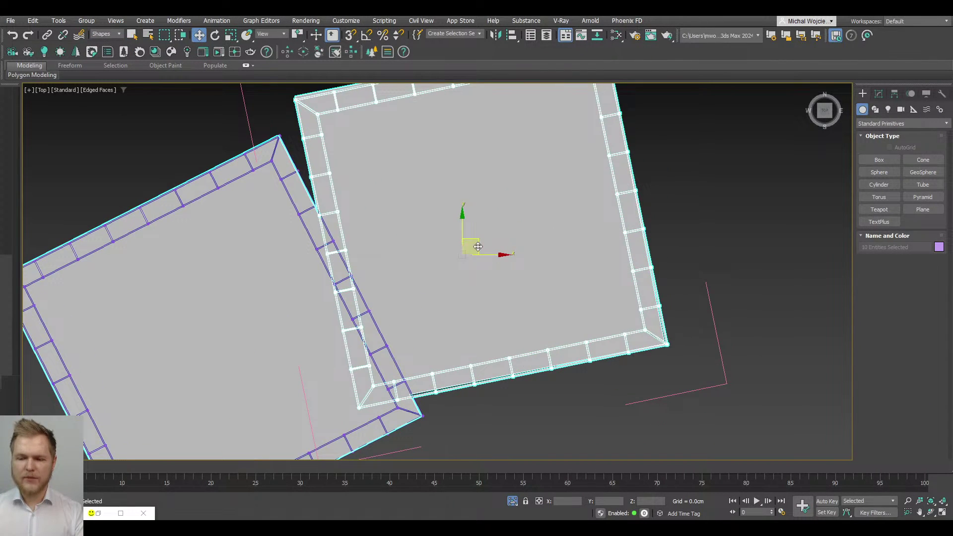
drag(478, 247, 569, 268)
right_click(569, 268)
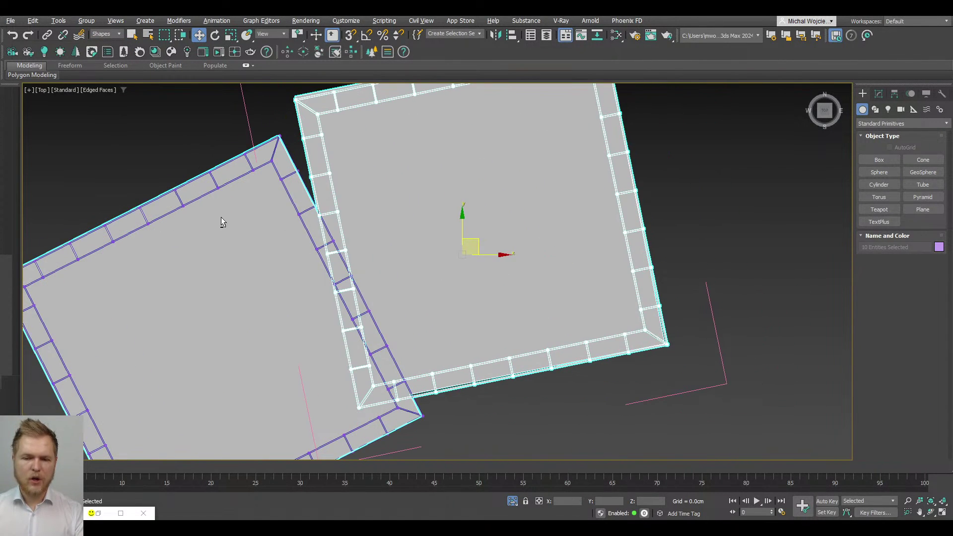
drag(479, 238, 473, 215)
right_click(407, 201)
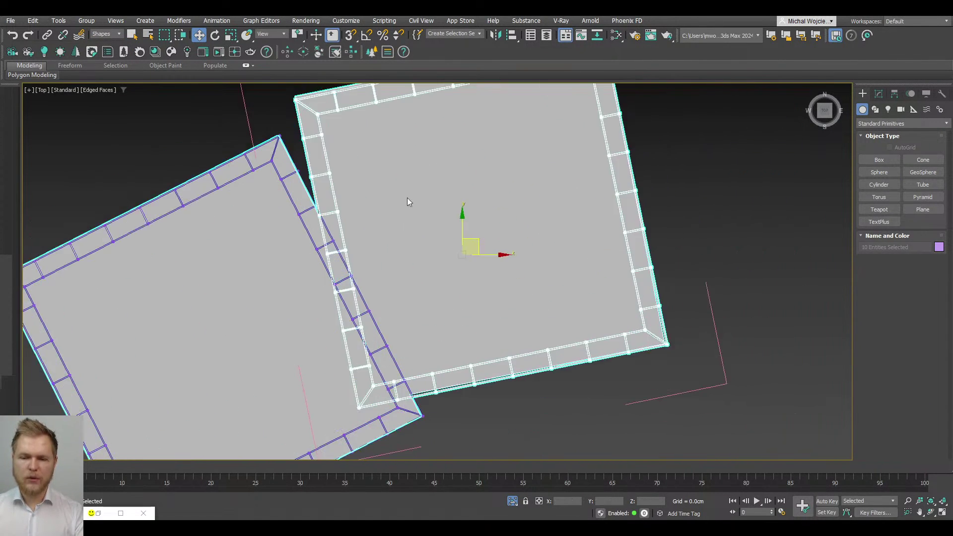
Step: Reset the selection filter to All, drop the placeholder block from the selection, and apply a Slice modifier to the newest copy's parts
click(99, 40)
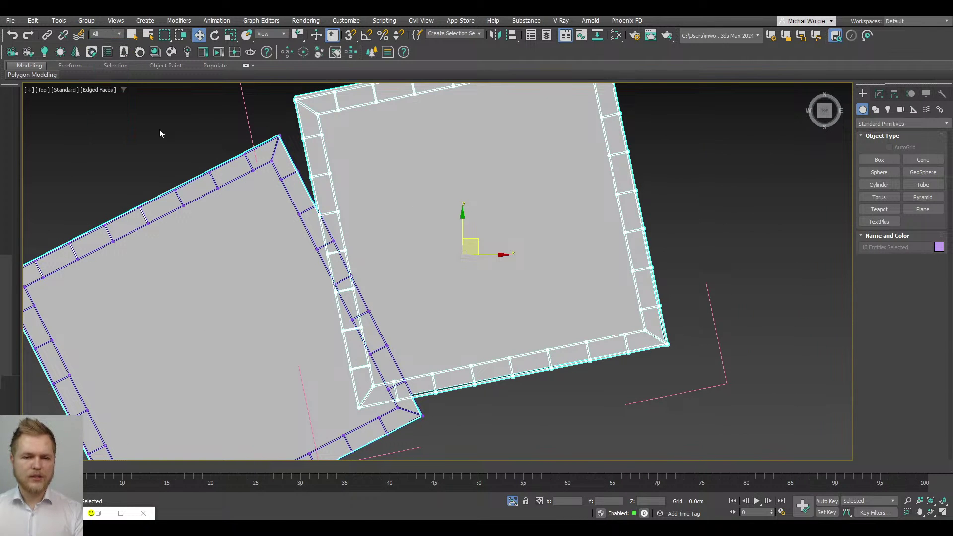
scroll(378, 218, down, 2)
click(879, 94)
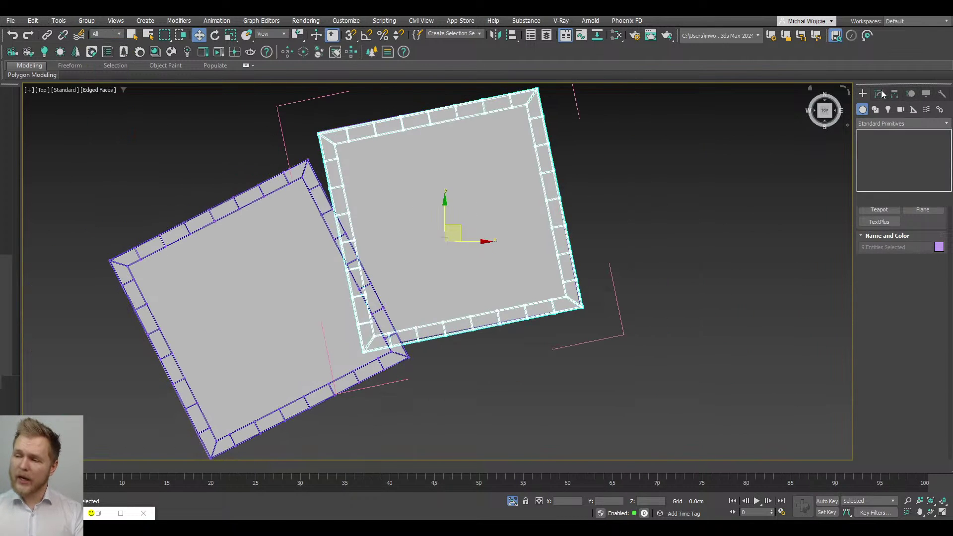
click(883, 121)
text(s)
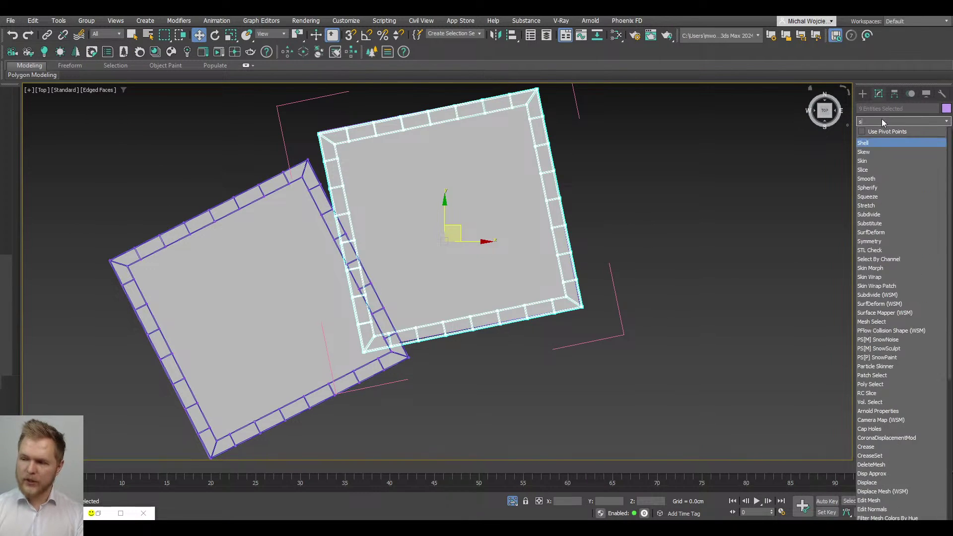
text(li)
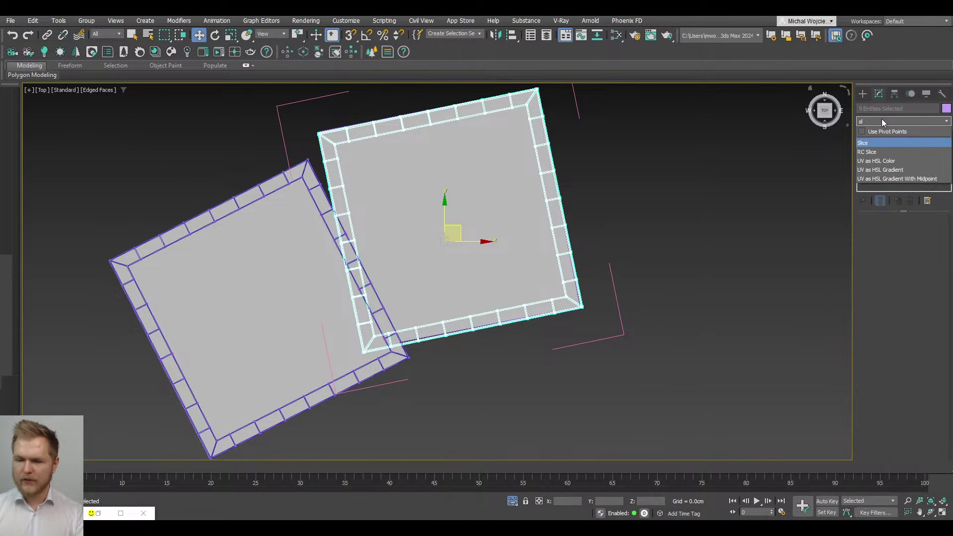
key(Return)
Step: Turn the slice plane upright about the Y axis with angle snap on, and set the slice type to Remove Negative
key(e)
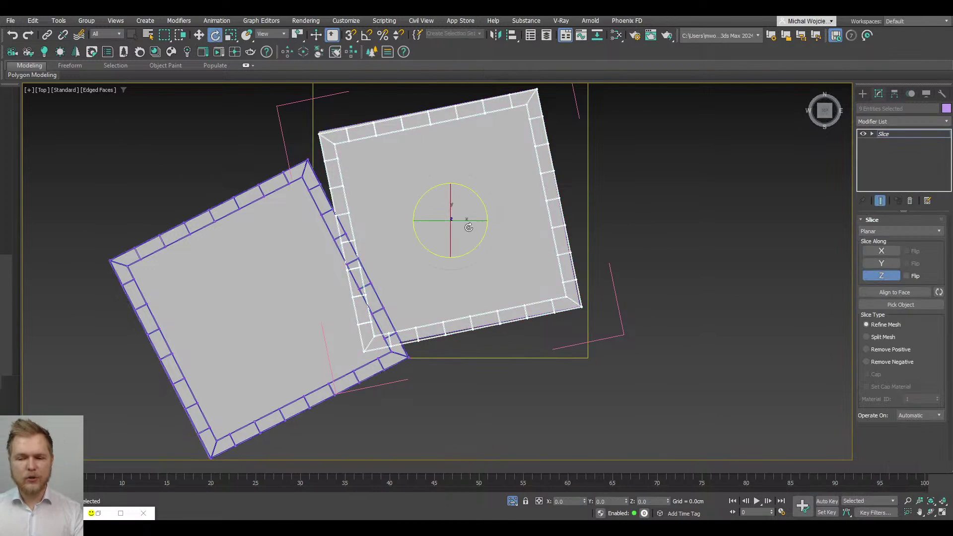
key(a)
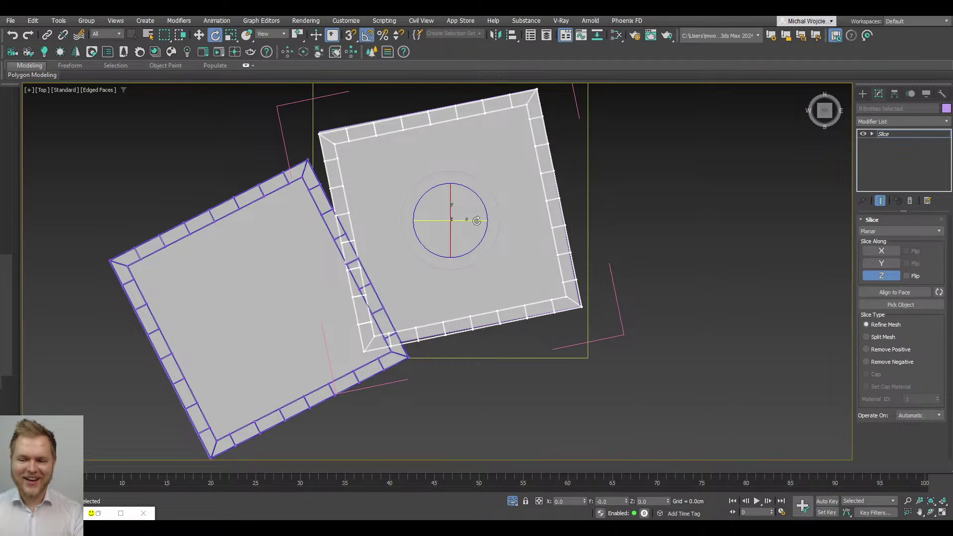
drag(499, 223, 521, 221)
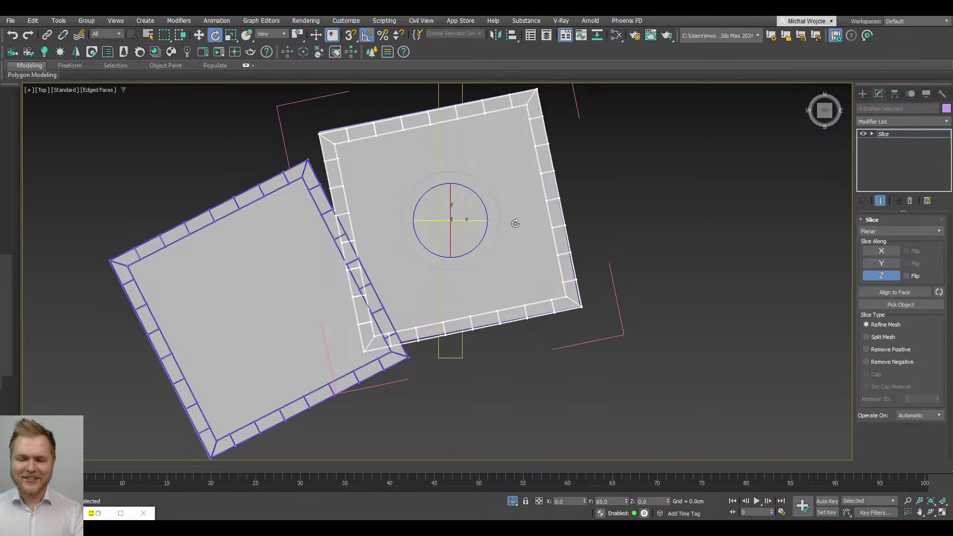
click(899, 351)
click(892, 361)
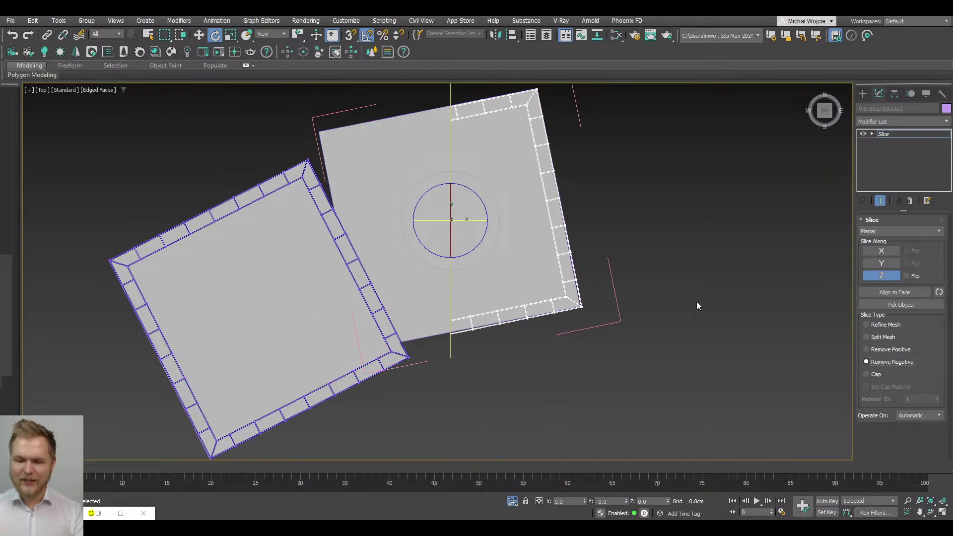
Step: Rotate and move the slice plane along the neighbouring building's facing wall to cut off the overlap, then return to the Slice modifier's main level
drag(475, 196, 372, 252)
key(w)
scroll(373, 251, up, 2)
key(e)
key(w)
key(e)
key(w)
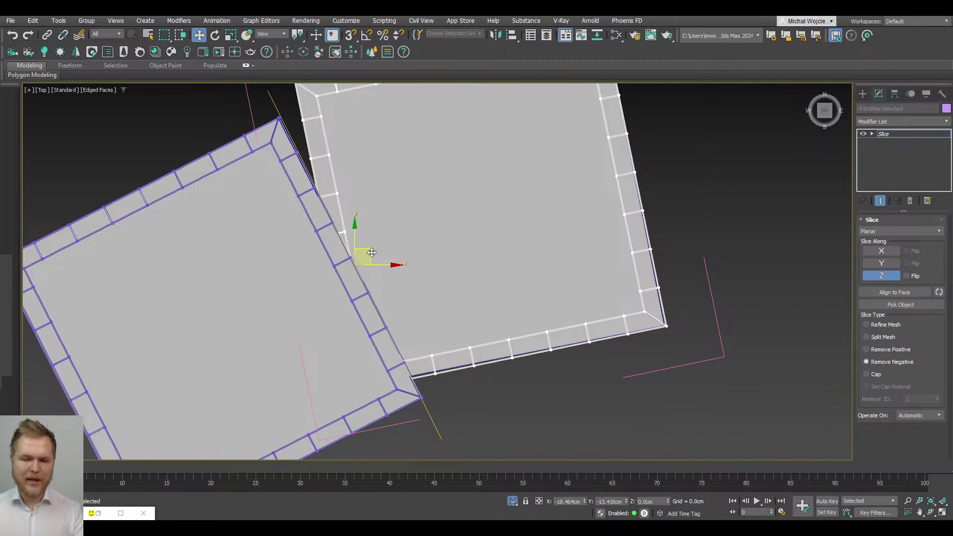
scroll(372, 252, down, 3)
alt+middle_drag(370, 250, 424, 224)
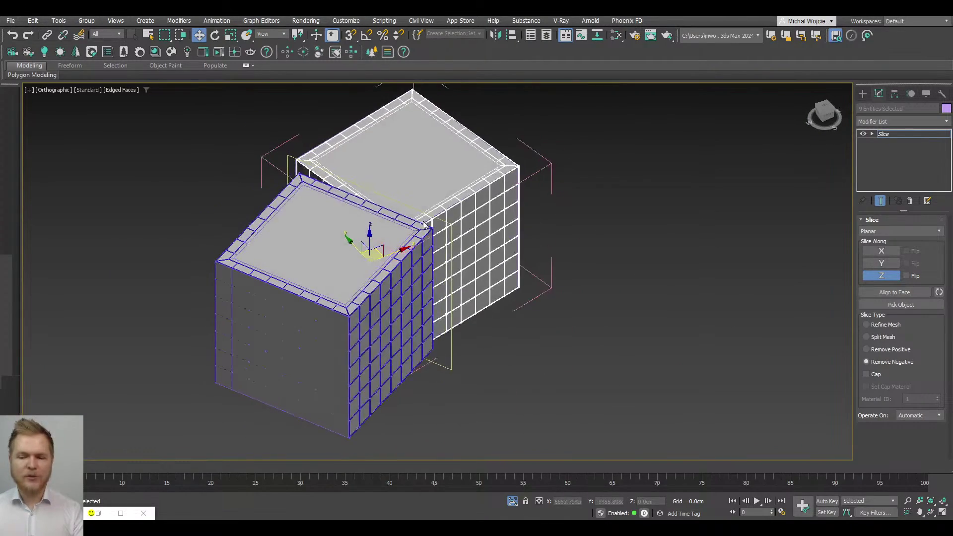
click(907, 135)
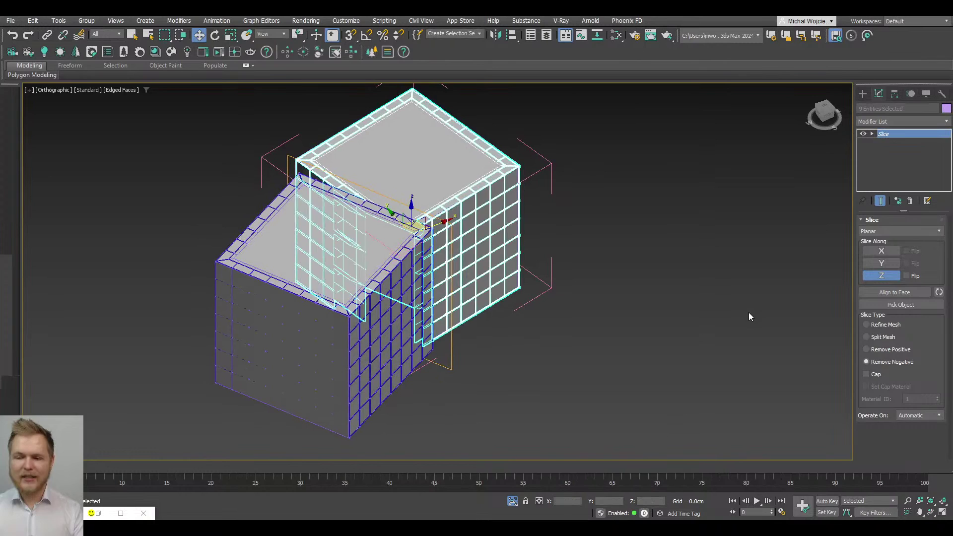
Step: Delete the placeholder blocks enclosing the two isolated glass buildings and exit isolation mode
click(674, 269)
click(333, 276)
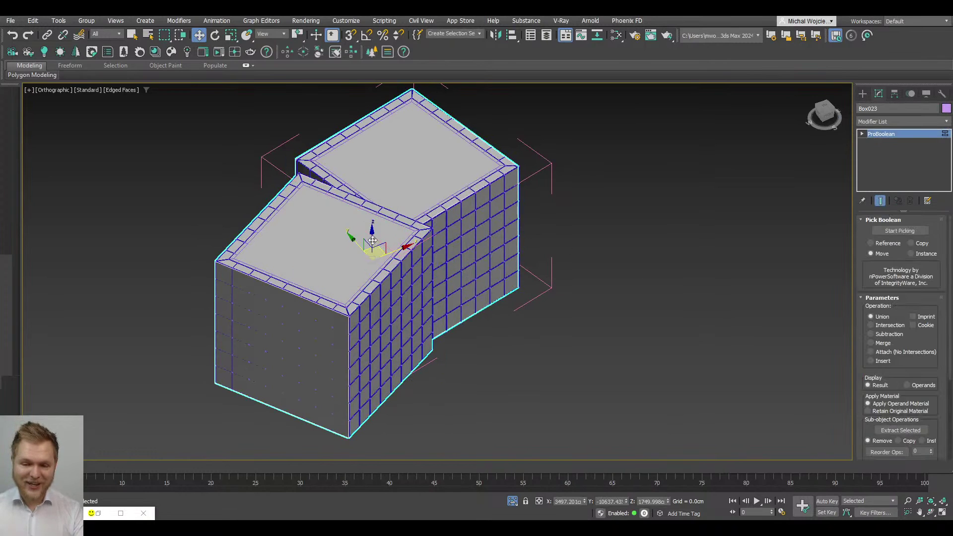
click(533, 370)
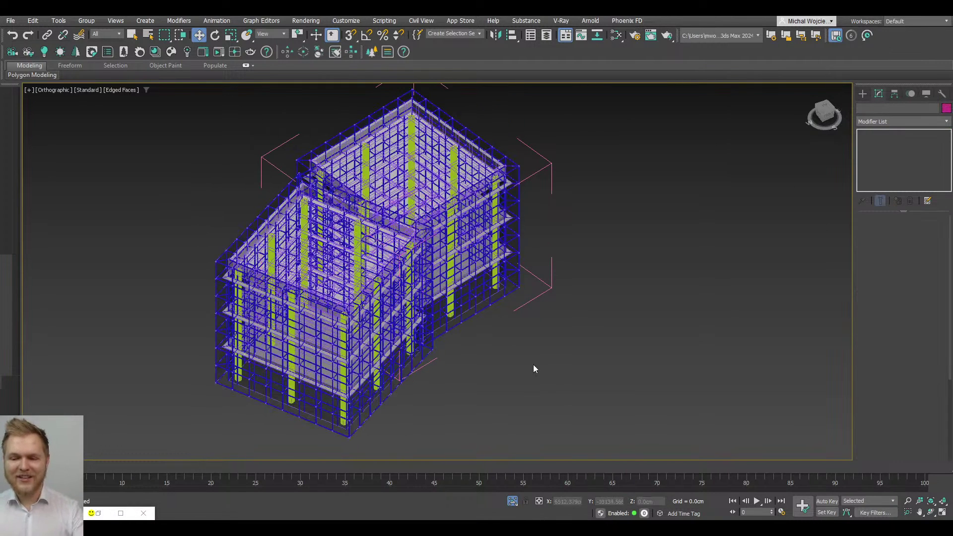
alt+middle_drag(534, 369, 507, 372)
click(513, 501)
scroll(531, 283, down, 3)
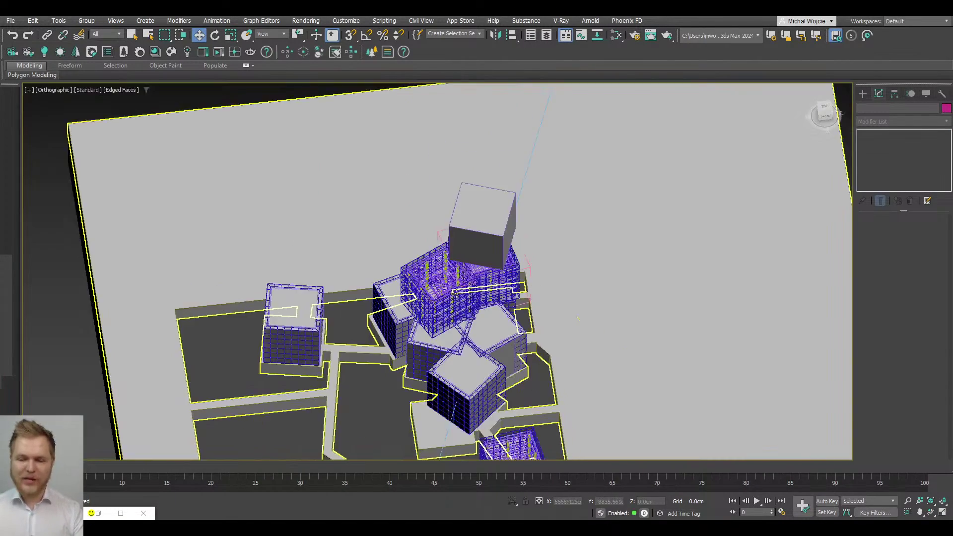
Step: Clone the upper-level glass building group straight upward along the Z axis
scroll(431, 298, up, 3)
click(431, 298)
scroll(437, 283, up, 4)
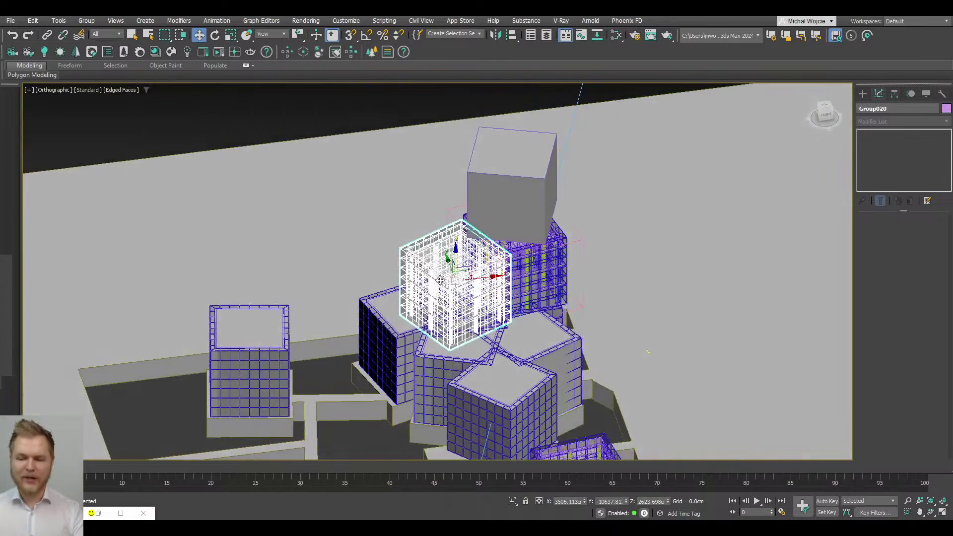
shift+drag(472, 260, 471, 175)
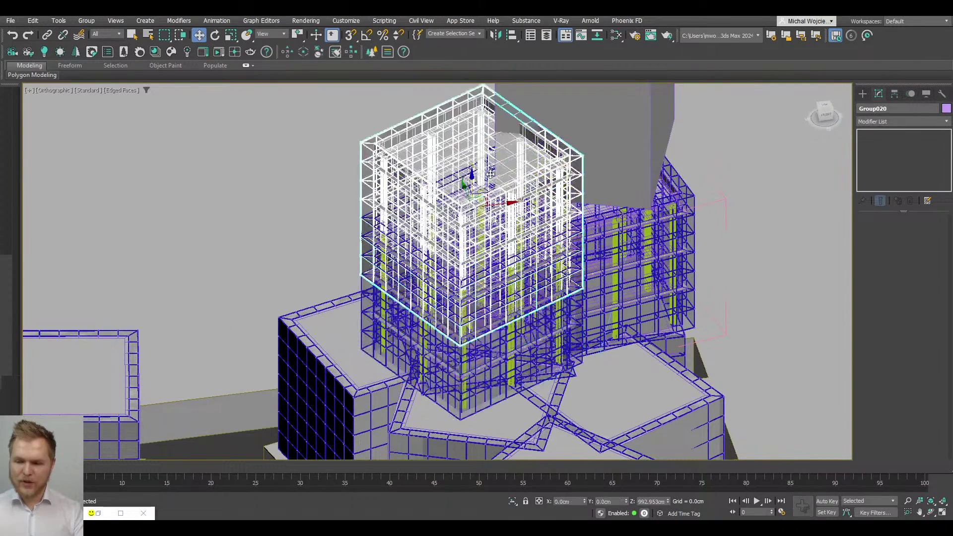
click(476, 310)
scroll(308, 268, down, 5)
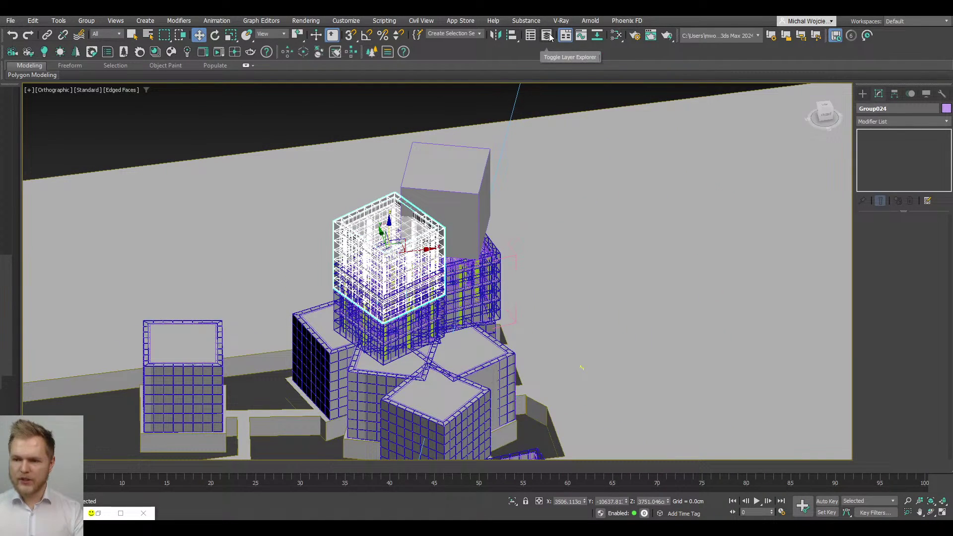
Step: Align the new copy to the topmost placeholder block by pivot point in X, Y and Z, matching the local Y axis orientation
click(512, 39)
click(449, 167)
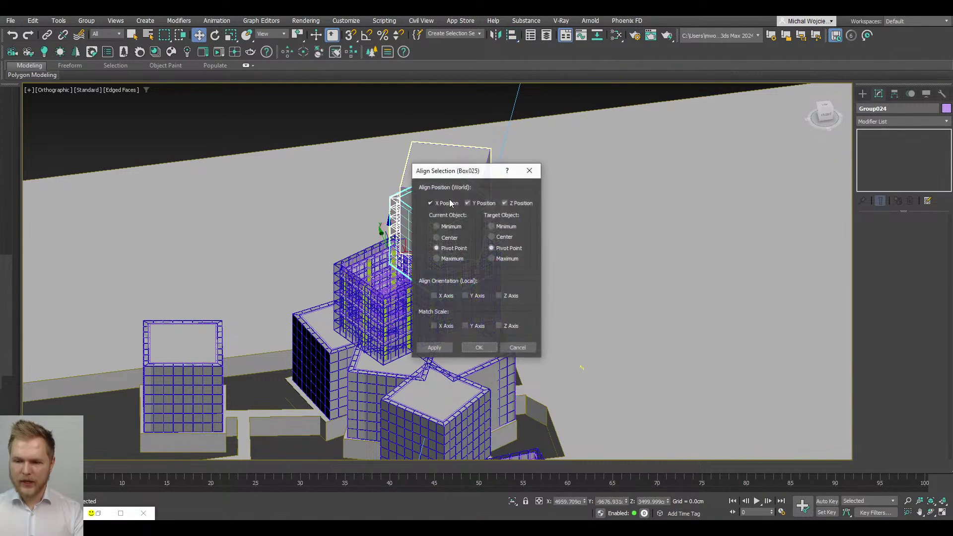
drag(476, 167, 720, 148)
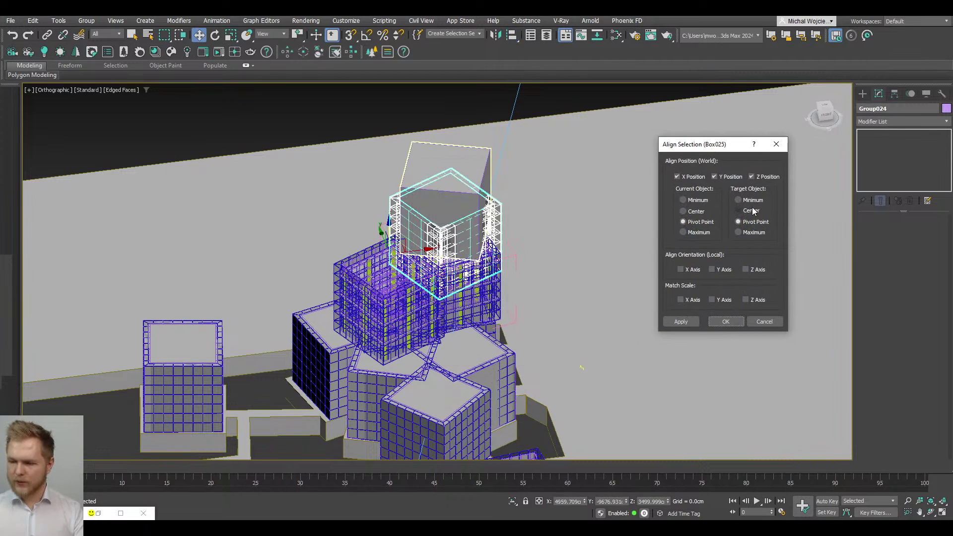
click(711, 270)
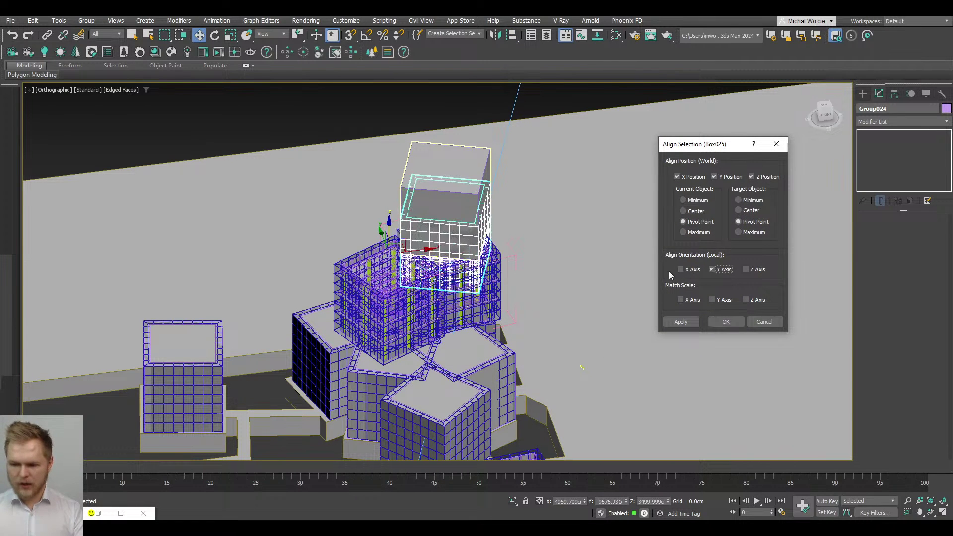
click(725, 322)
Step: Raise the new copy vertically in the Front view until it fills the topmost placeholder block
alt+middle_drag(446, 224, 441, 256)
key(f)
key(z)
scroll(457, 220, down, 2)
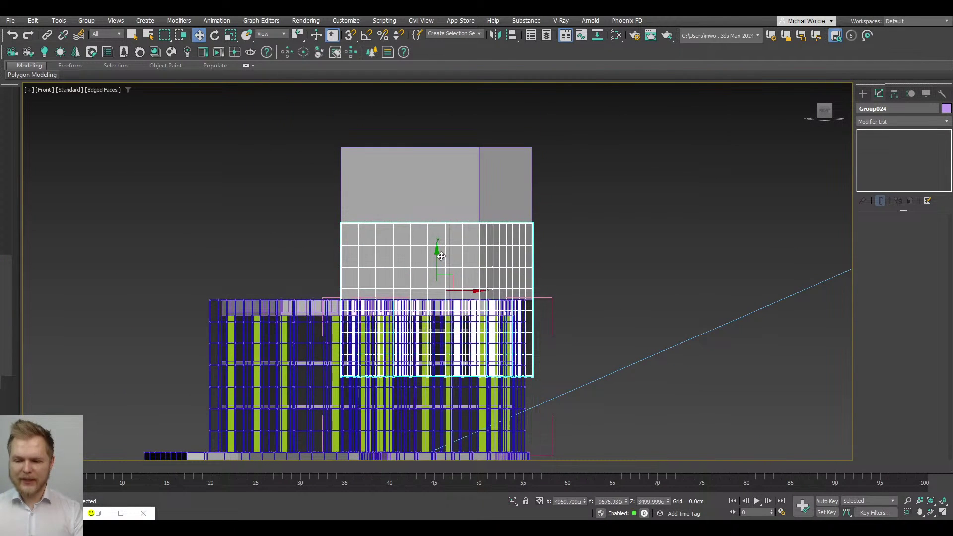
drag(439, 257, 452, 183)
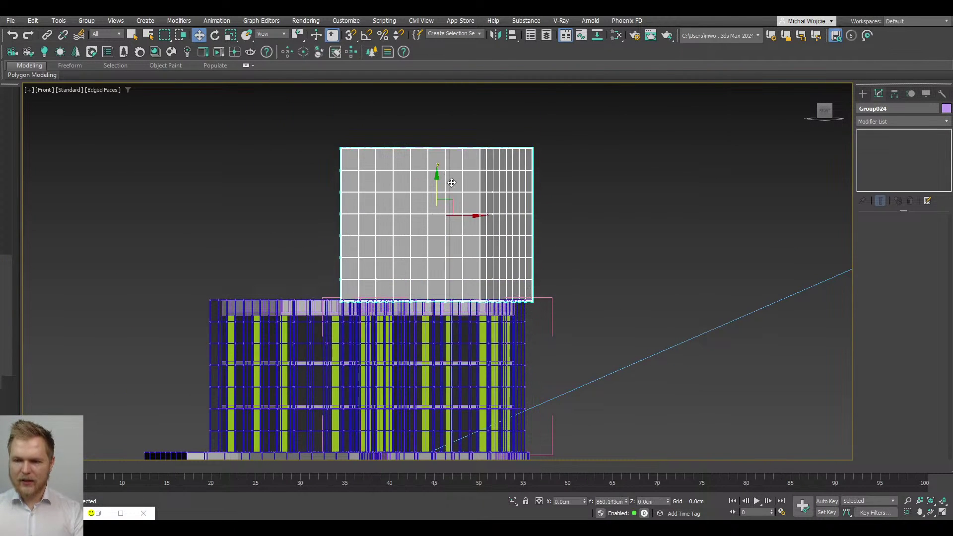
Step: Delete the placeholder block enclosing the topmost glass building
click(509, 184)
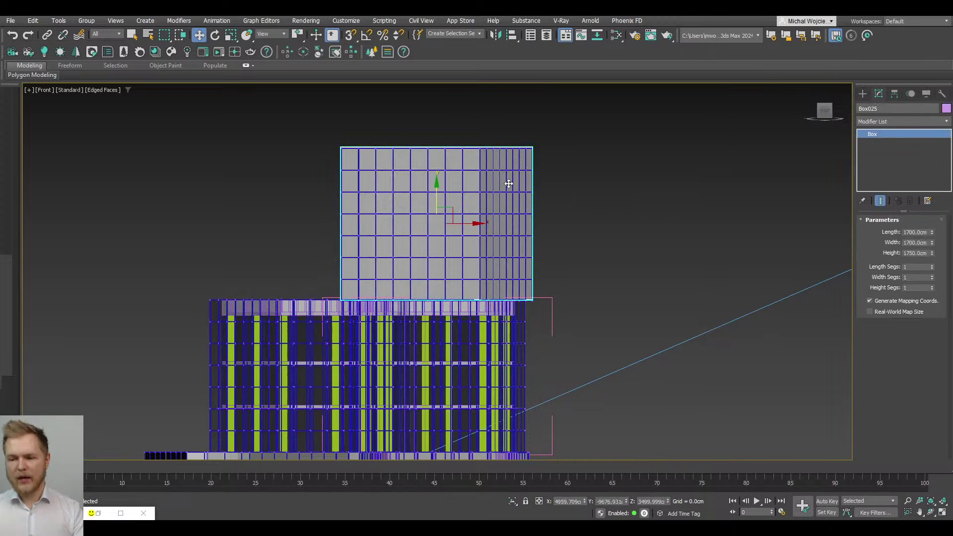
drag(439, 168, 440, 98)
key(Delete)
scroll(434, 155, down, 4)
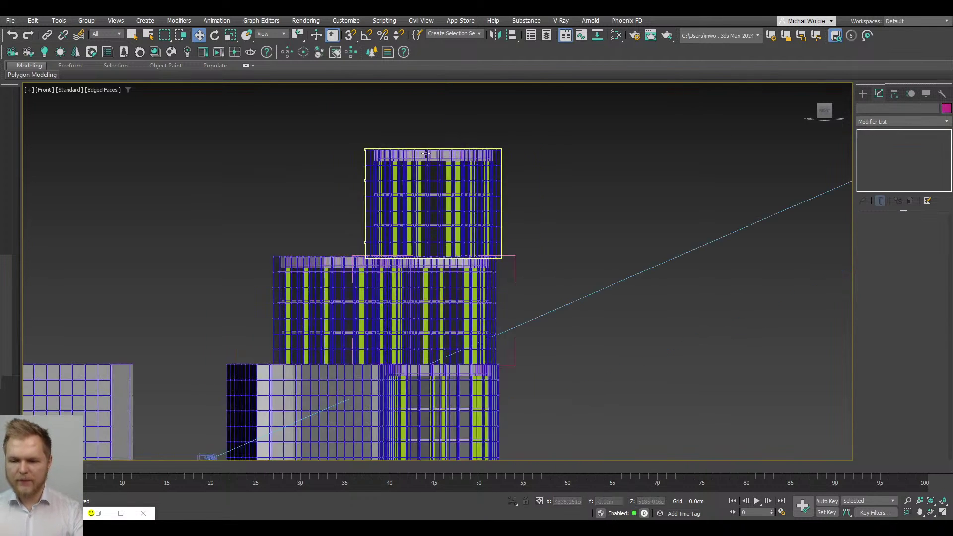
Step: Delete the remaining placeholder blocks around the clustered glass buildings, keeping the building groups themselves
alt+middle_drag(437, 160, 563, 230)
key(z)
scroll(551, 310, up, 6)
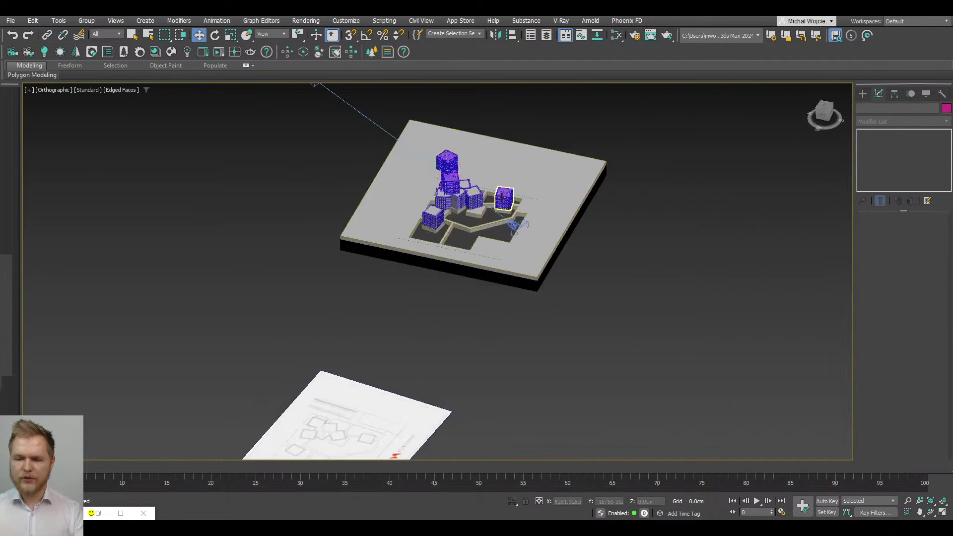
scroll(417, 226, up, 4)
click(406, 229)
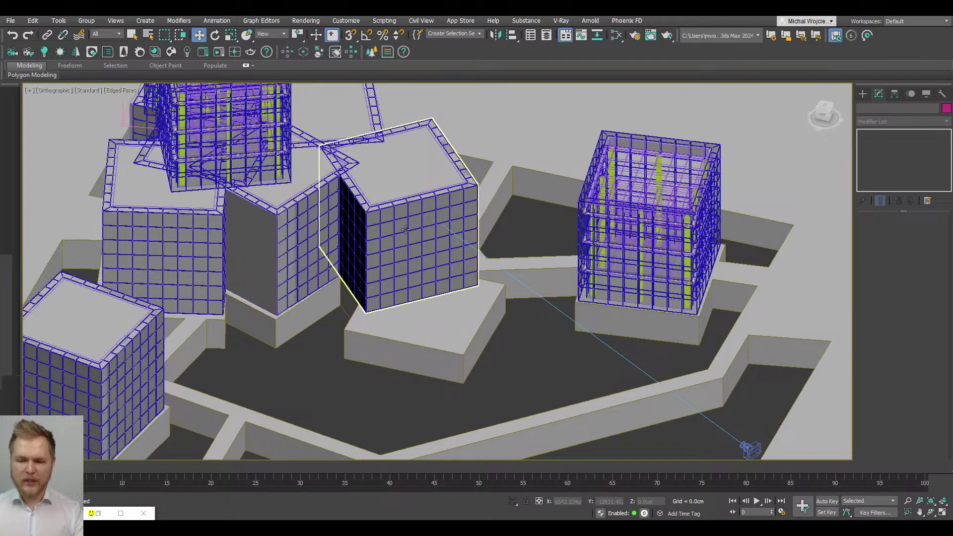
click(402, 240)
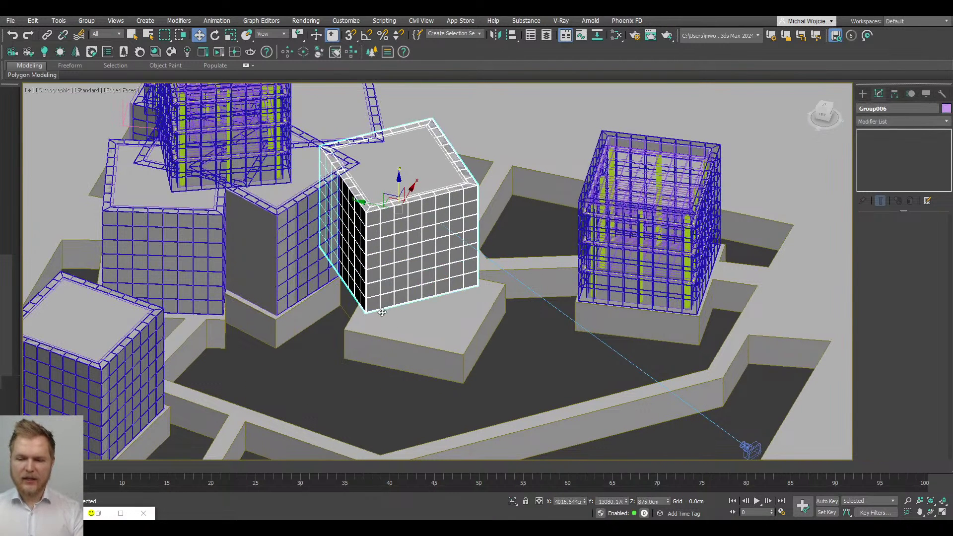
click(252, 271)
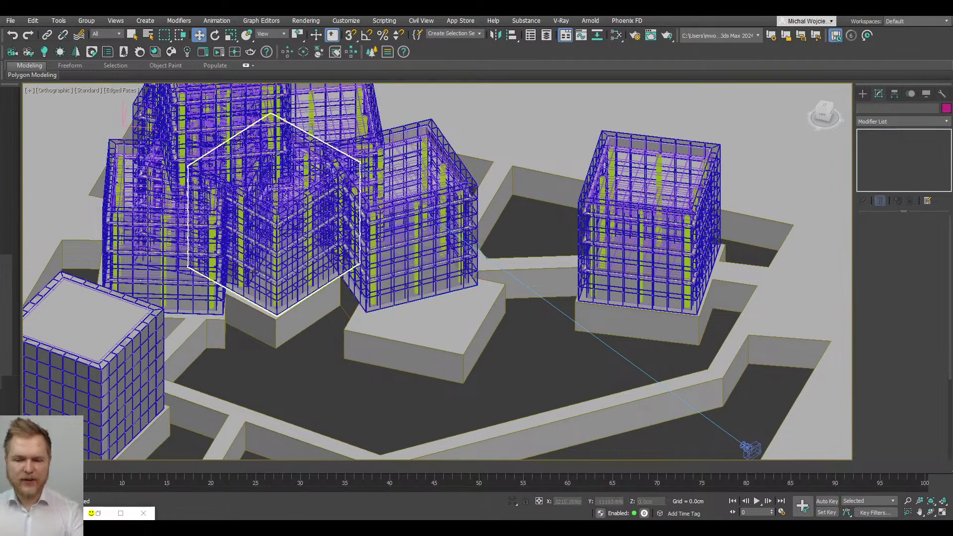
Step: Delete the last placeholder block around the detached building beside the cluster, leaving nothing selected
scroll(252, 270, down, 8)
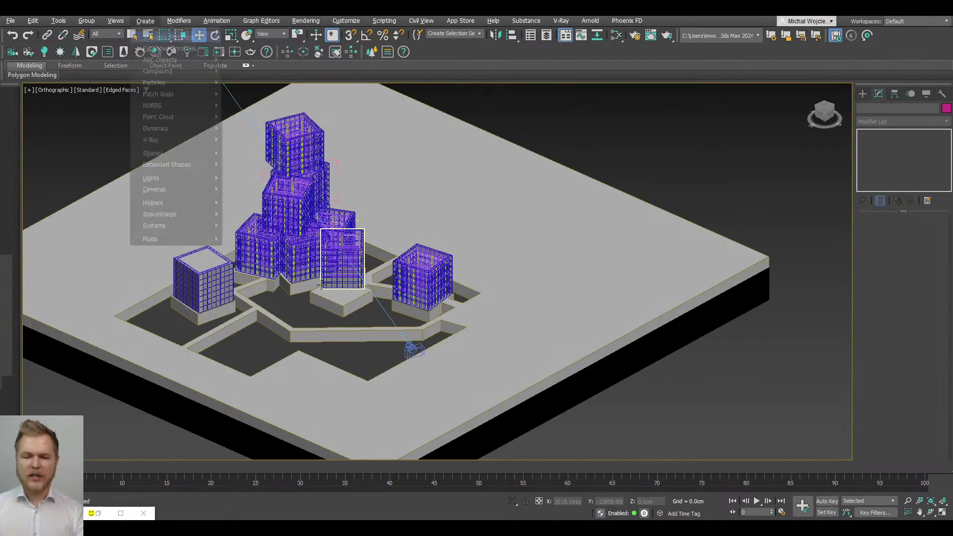
click(201, 262)
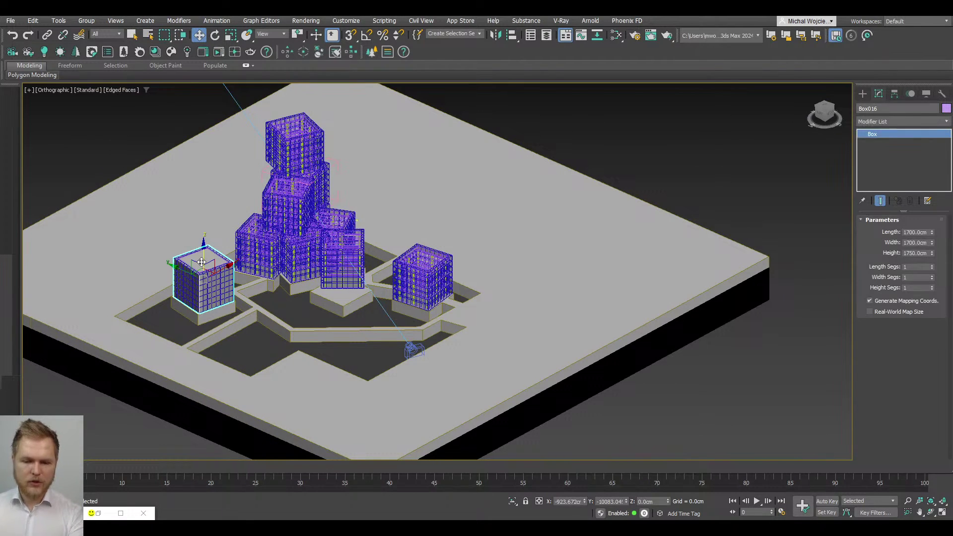
key(ctrl+d)
Step: Preview the scene through the Corona camera with an interactive render, then stop it and minimise the render window
key(c)
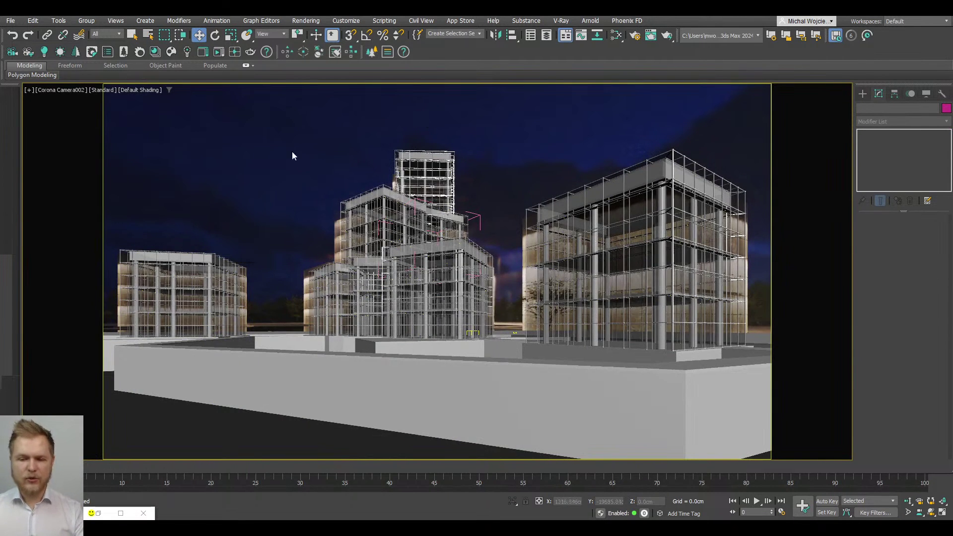
click(179, 20)
click(110, 139)
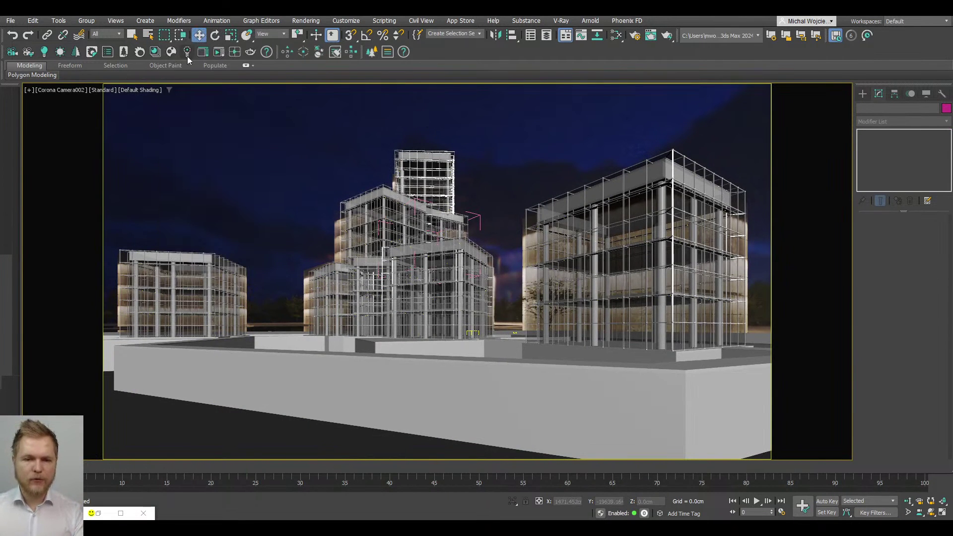
click(221, 52)
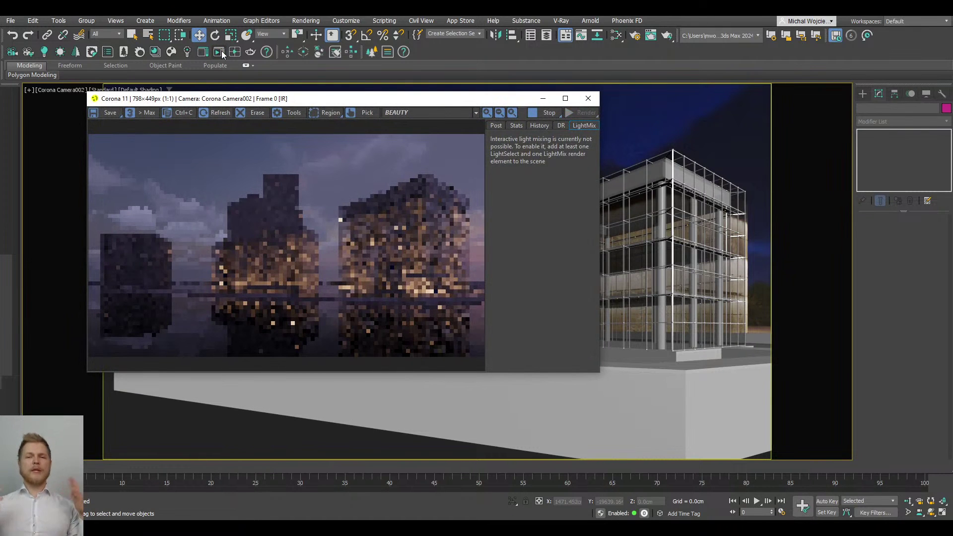
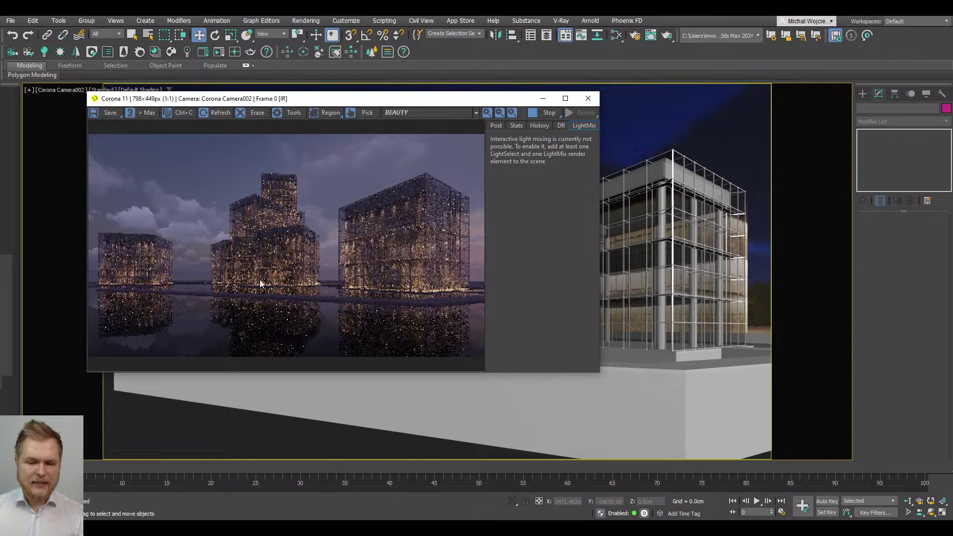
click(546, 113)
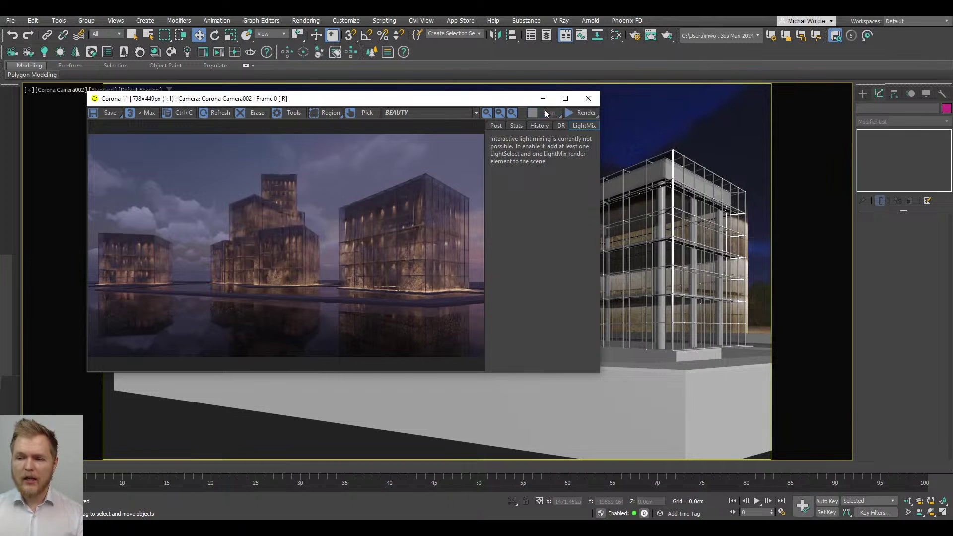
click(543, 99)
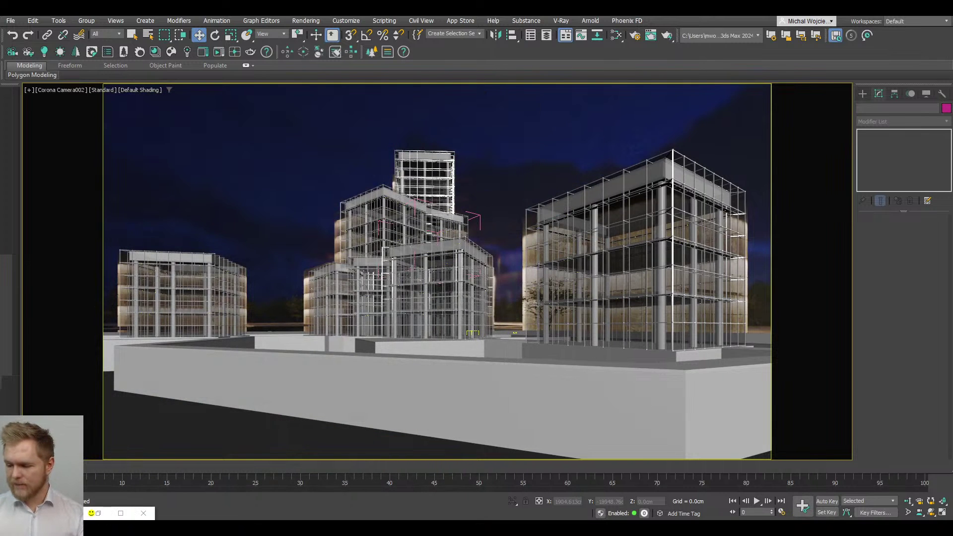
Step: Show the four-viewport layout, frame the site in the Top view and maximise that viewport
click(942, 512)
click(372, 196)
key(z)
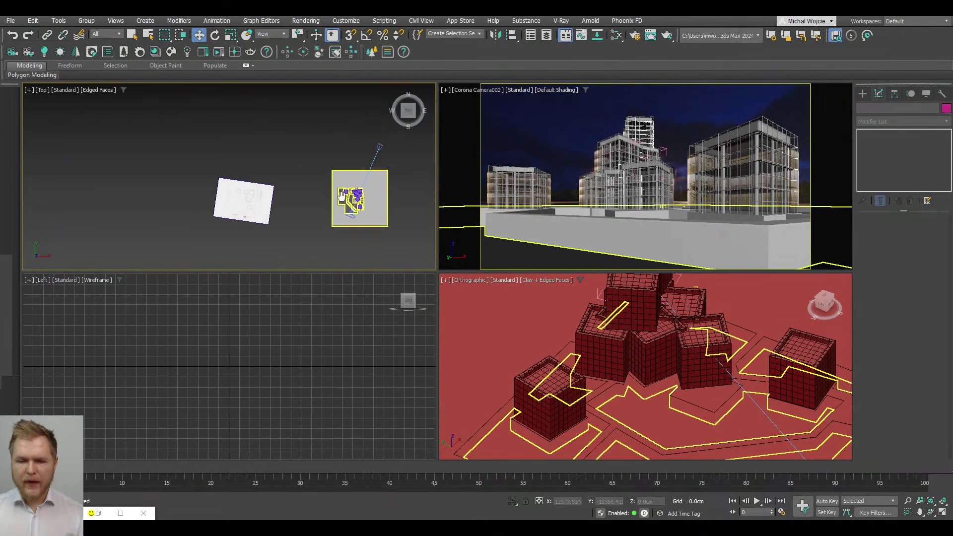
key(alt+w)
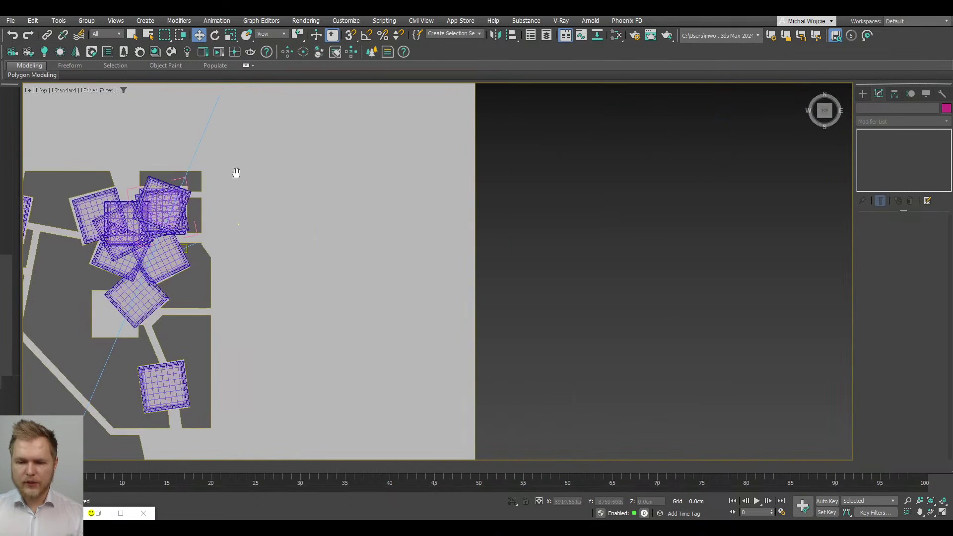
Step: Open the Chaos Cosmos library's downloaded 3D vegetation models and import Mountain Alder 004
click(169, 52)
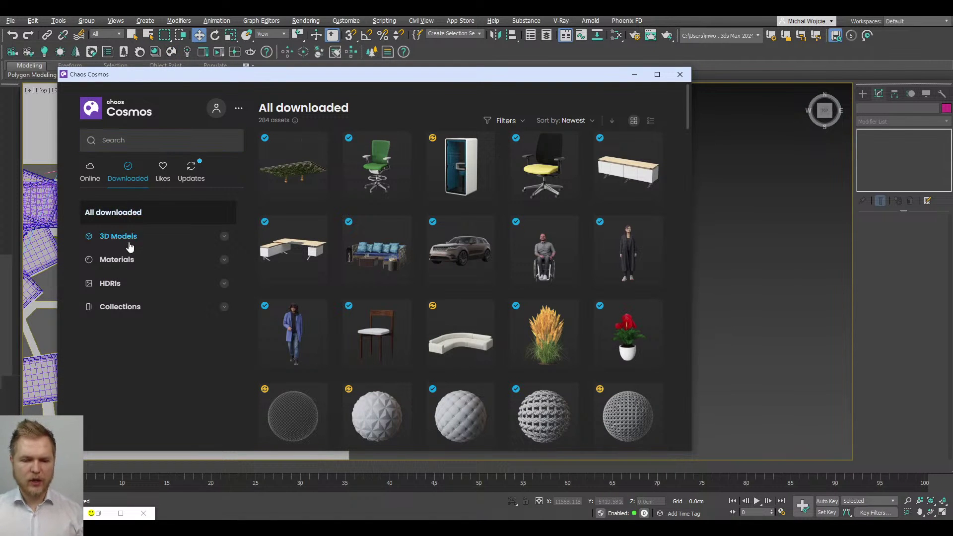
scroll(358, 217, down, 2)
scroll(319, 255, up, 2)
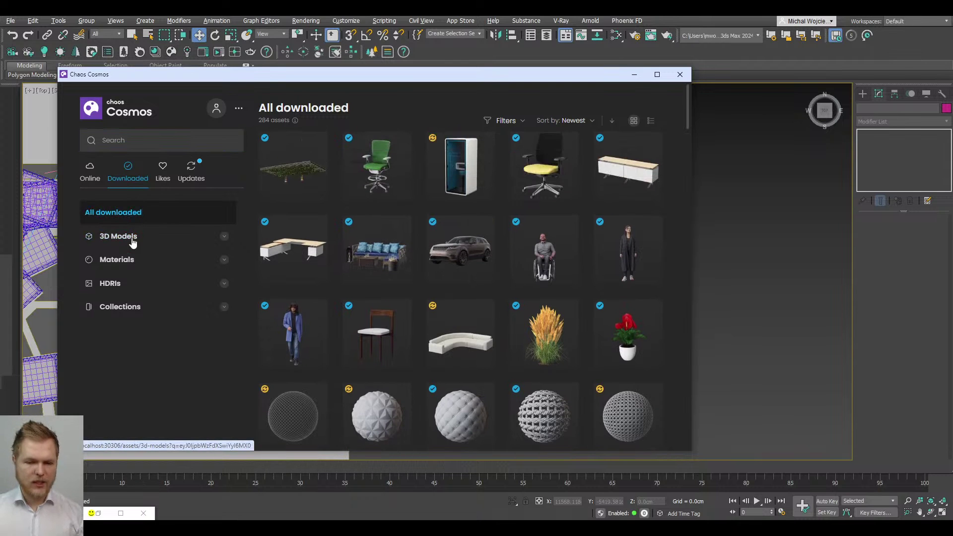
click(129, 240)
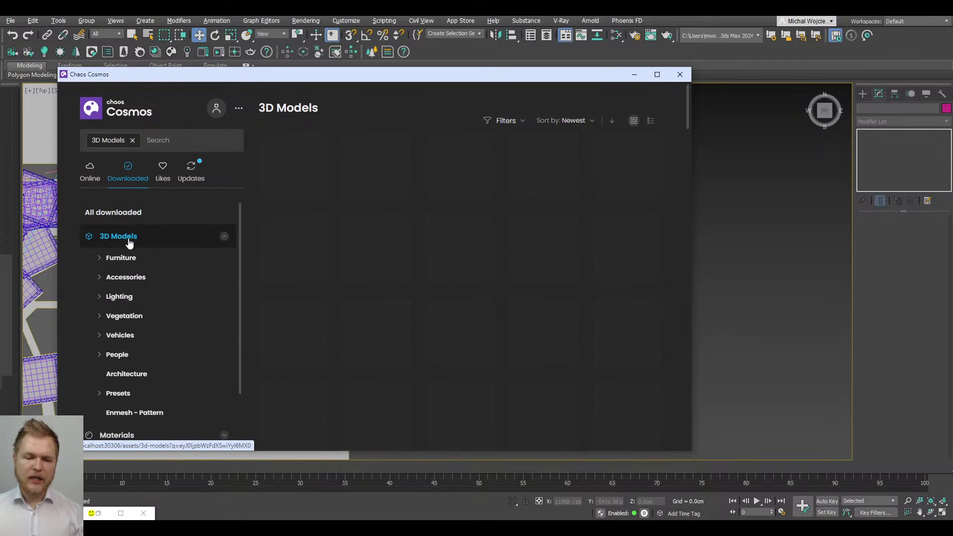
click(135, 320)
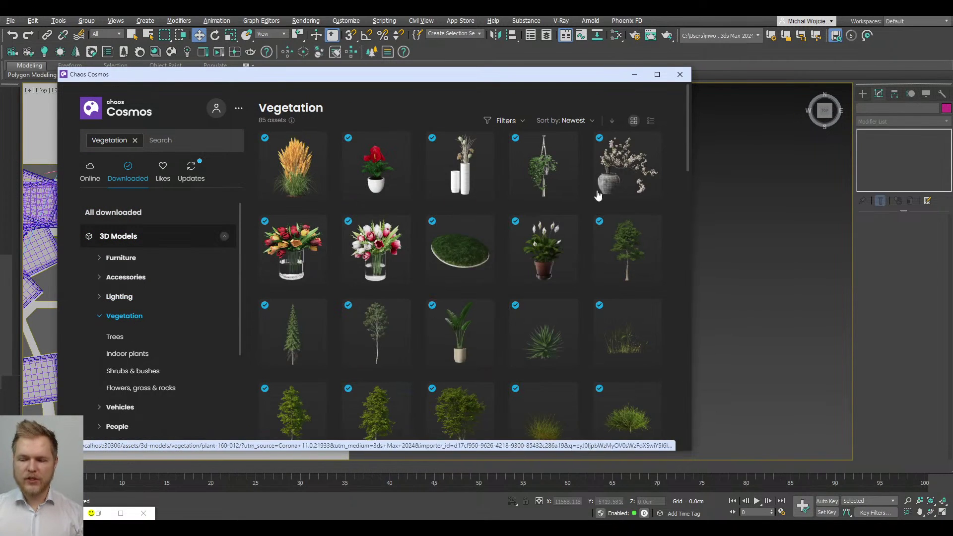
scroll(540, 272, down, 2)
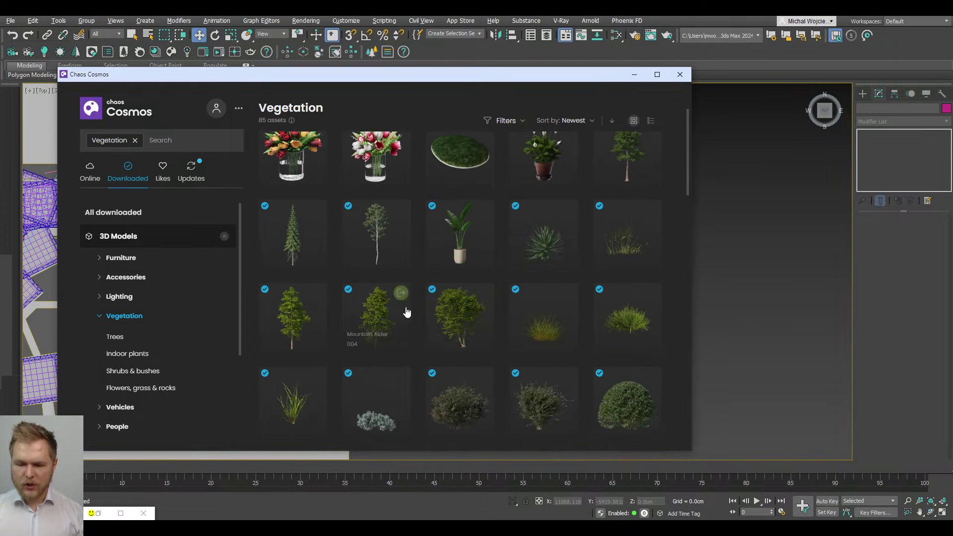
click(401, 295)
Step: Import the Glossy Abelia 002 shrub from the downloaded vegetation models
scroll(403, 298, down, 5)
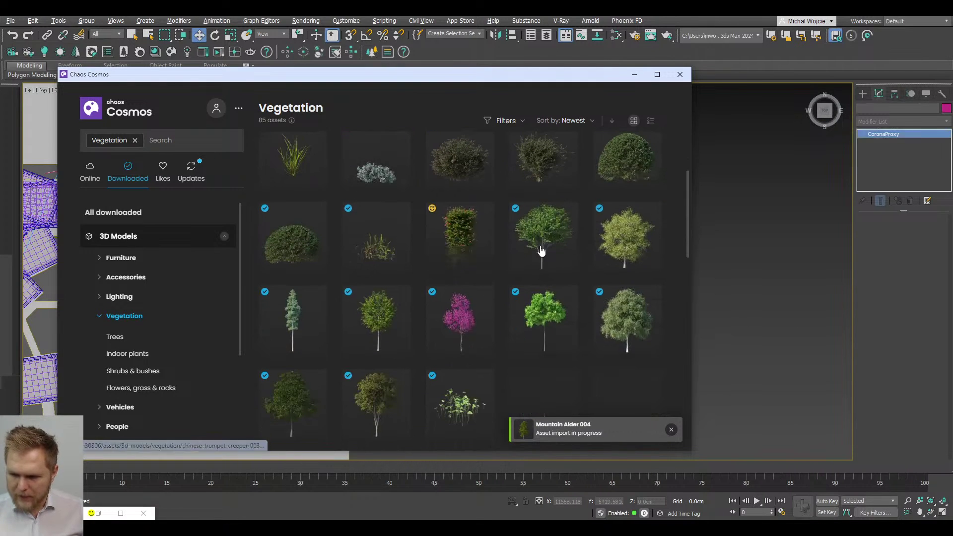
scroll(526, 225, up, 2)
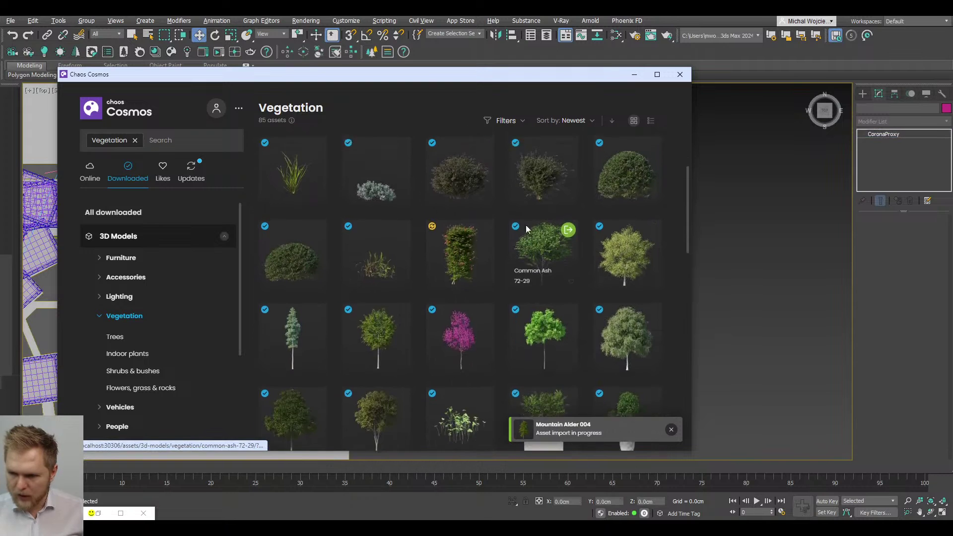
click(485, 179)
scroll(486, 263, down, 5)
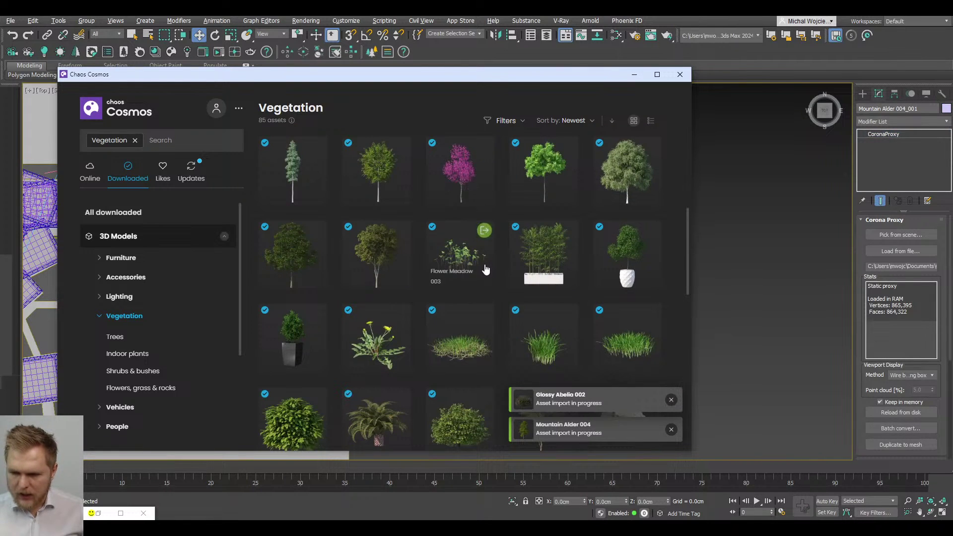
Step: Import the Orangebark Stewartia 001 tree from the downloaded vegetation models
scroll(486, 269, up, 1)
scroll(486, 269, down, 2)
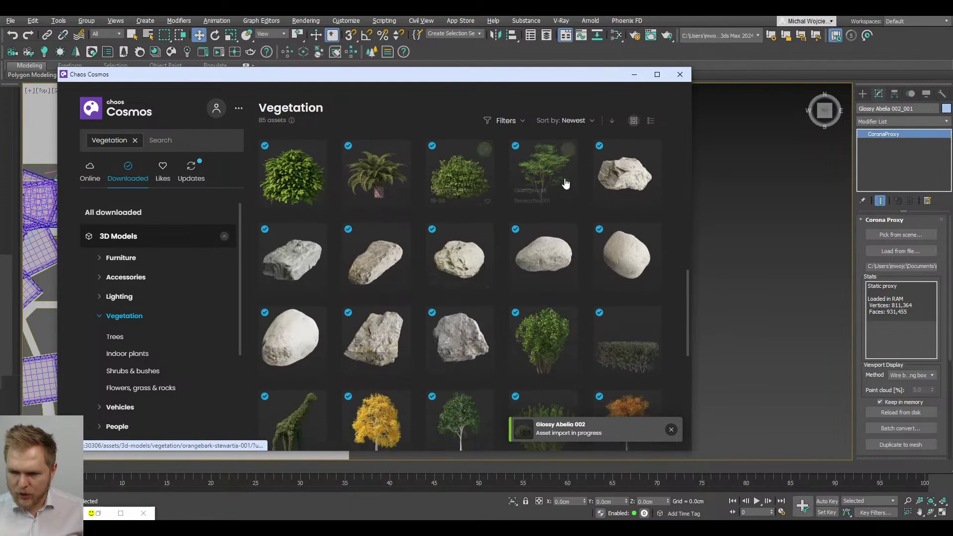
scroll(561, 164, up, 2)
click(569, 249)
Step: Import the White Oak 001 tree from the downloaded vegetation models and minimise the asset library
scroll(533, 283, down, 7)
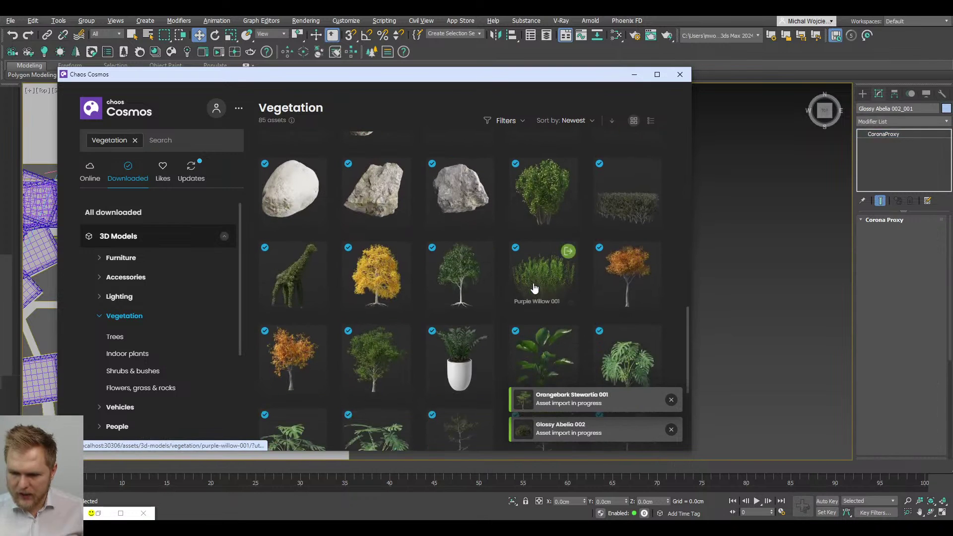
scroll(496, 227, down, 4)
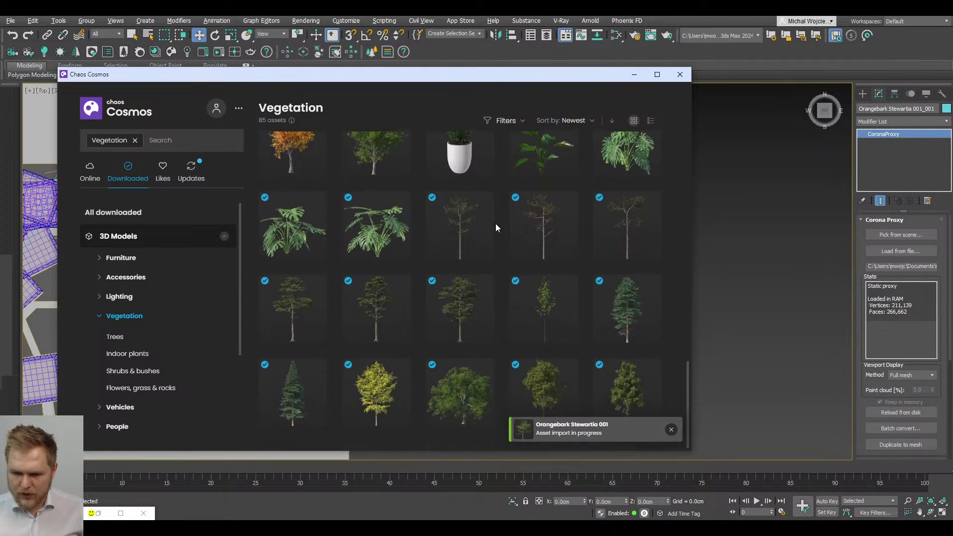
scroll(499, 377, up, 1)
scroll(459, 361, down, 1)
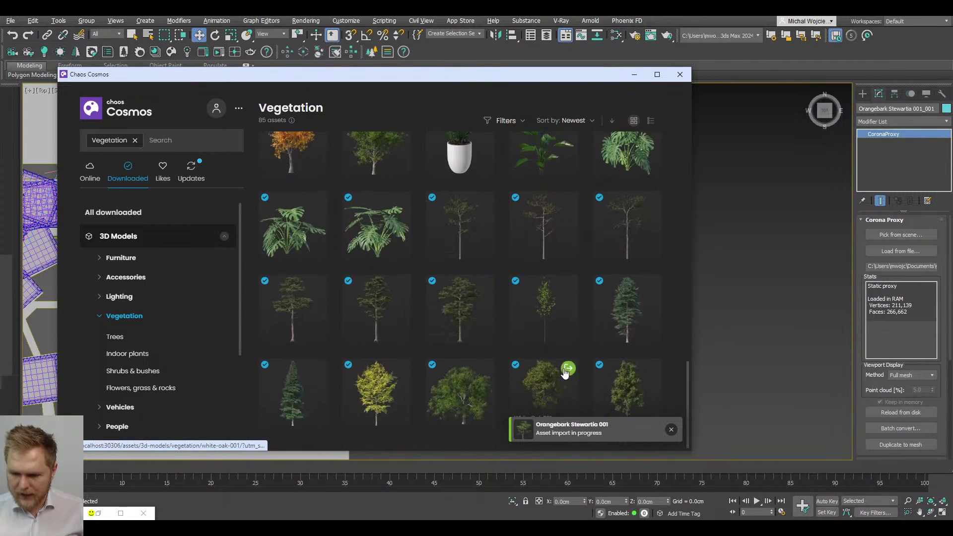
click(568, 368)
click(634, 74)
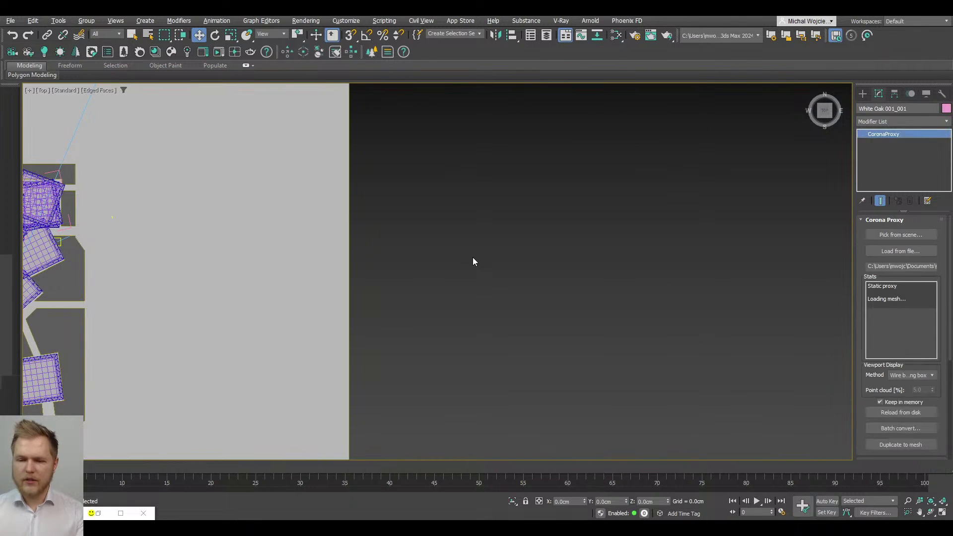
Step: Move the Orangebark Stewartia along X to about -1757 cm, clear of the other overlapping imported plants
scroll(474, 264, down, 3)
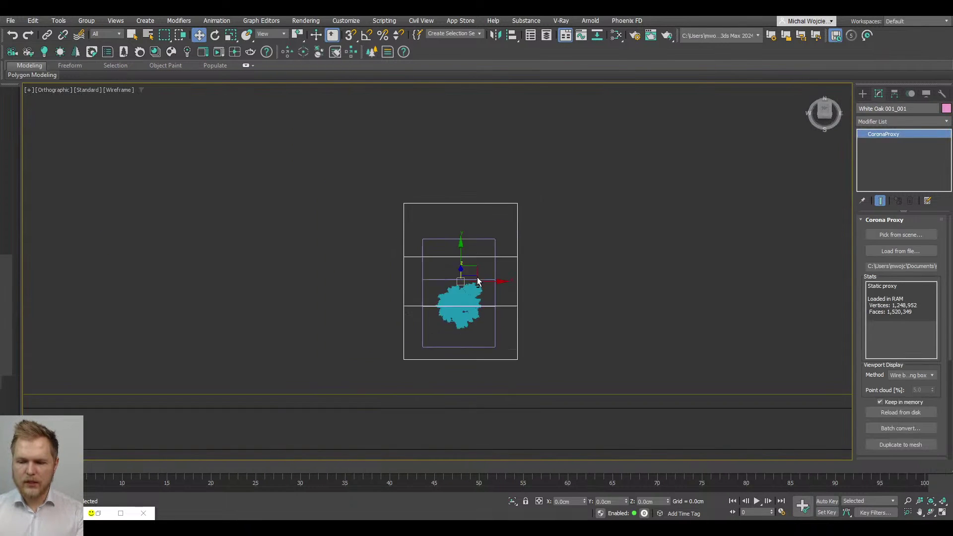
mouse_move(478, 277)
alt+middle_down()
mouse_move(477, 261)
mouse_move(488, 268)
alt+middle_up()
click(479, 264)
scroll(479, 263, up, 3)
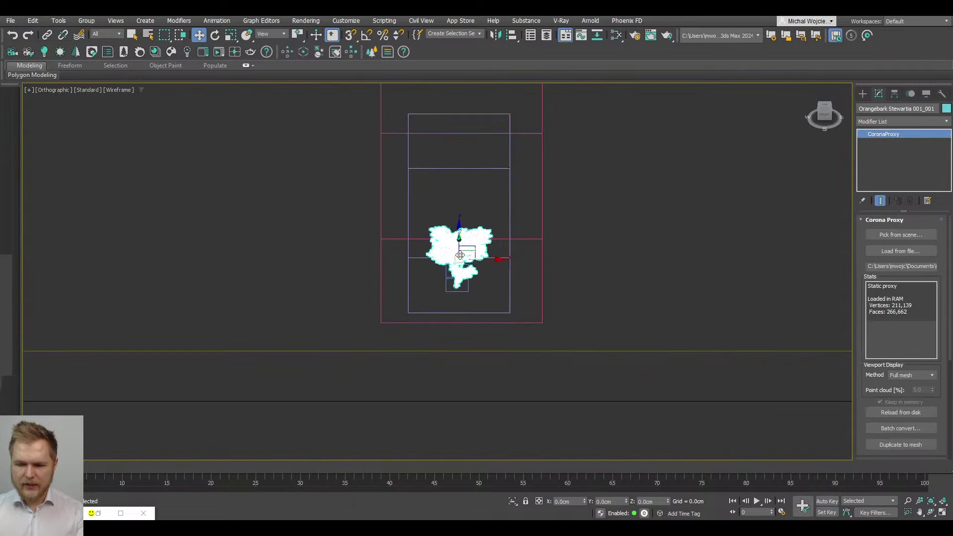
drag(501, 240, 204, 242)
scroll(204, 242, down, 5)
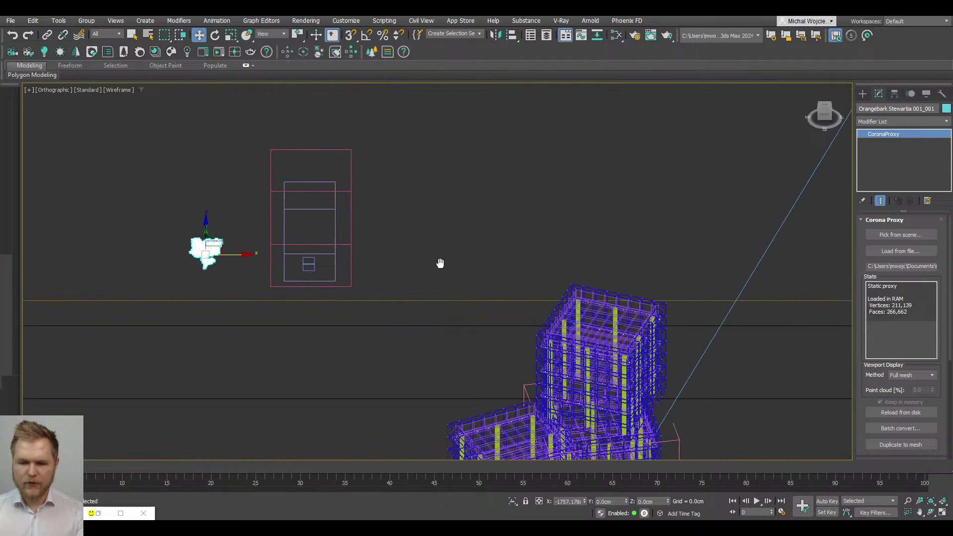
Step: Spread out the other imported plants by moving the White Oak in positive X and the Mountain Alder to about X -844 cm
scroll(388, 263, up, 4)
click(394, 245)
drag(352, 191, 510, 191)
click(381, 207)
click(378, 209)
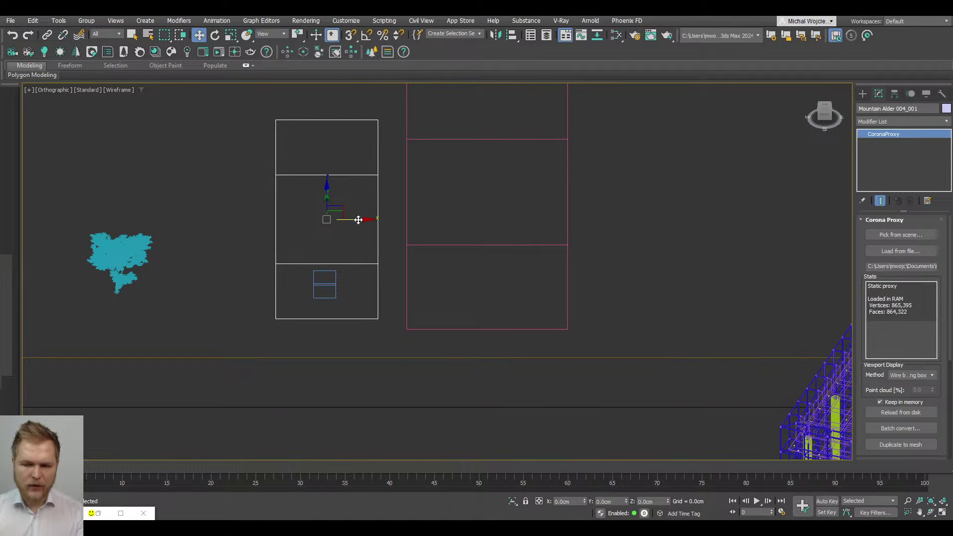
drag(358, 217, 258, 217)
scroll(319, 238, down, 10)
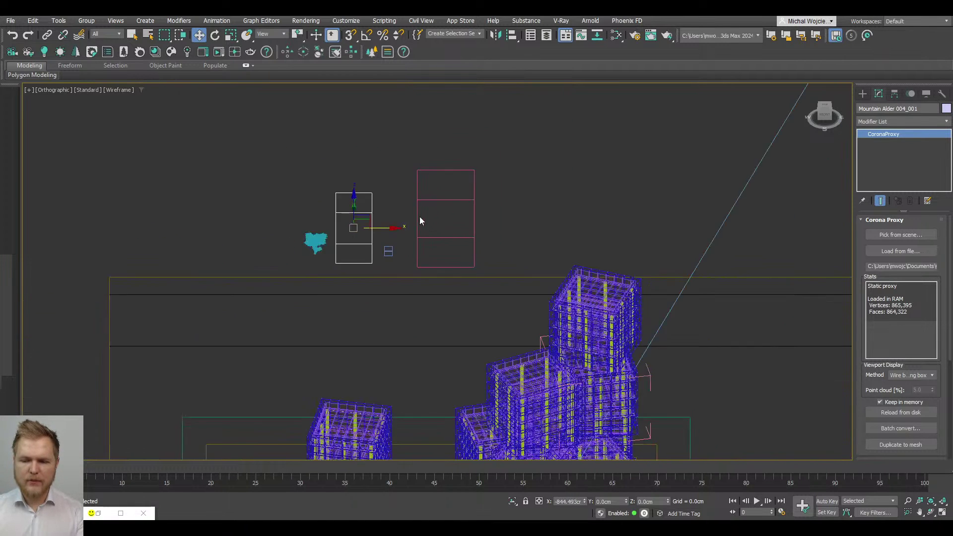
Step: Move all four imported plant models together well outside the site's ground slab and clear the selection
drag(493, 158, 303, 231)
scroll(302, 231, up, 5)
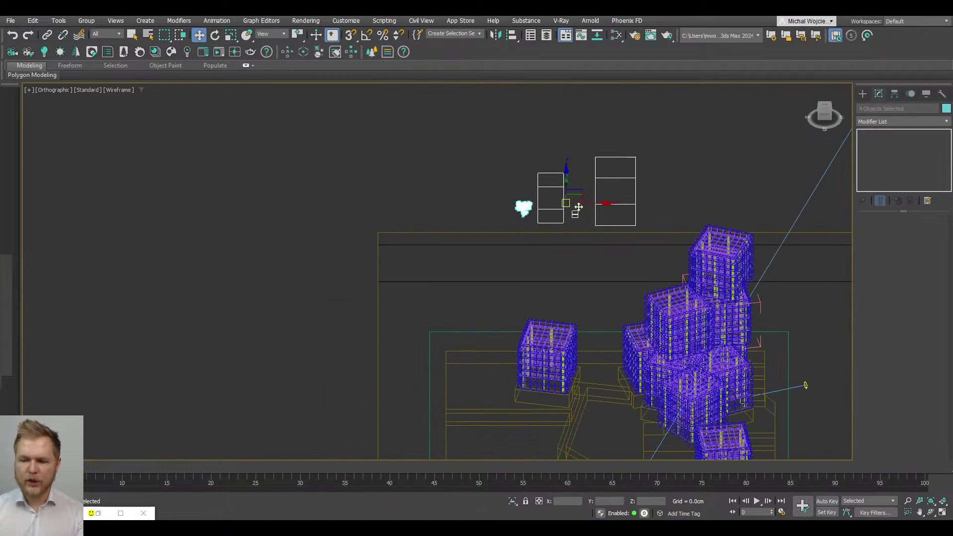
drag(583, 202, 191, 184)
middle_drag(326, 229, 489, 223)
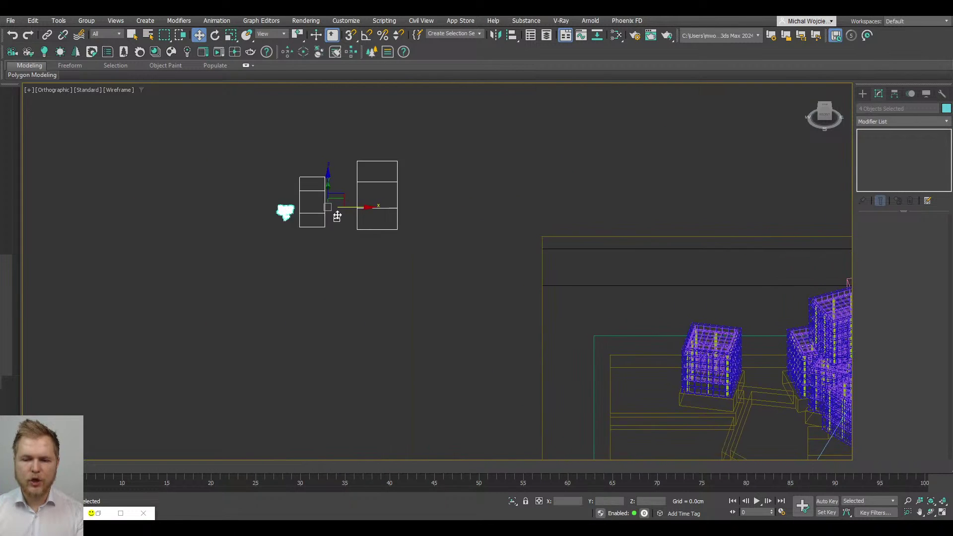
scroll(335, 217, up, 3)
click(350, 252)
middle_drag(350, 251, 343, 256)
Step: Create a ChaosScatter object beside the White Oak model and frame it in the Top view
click(862, 94)
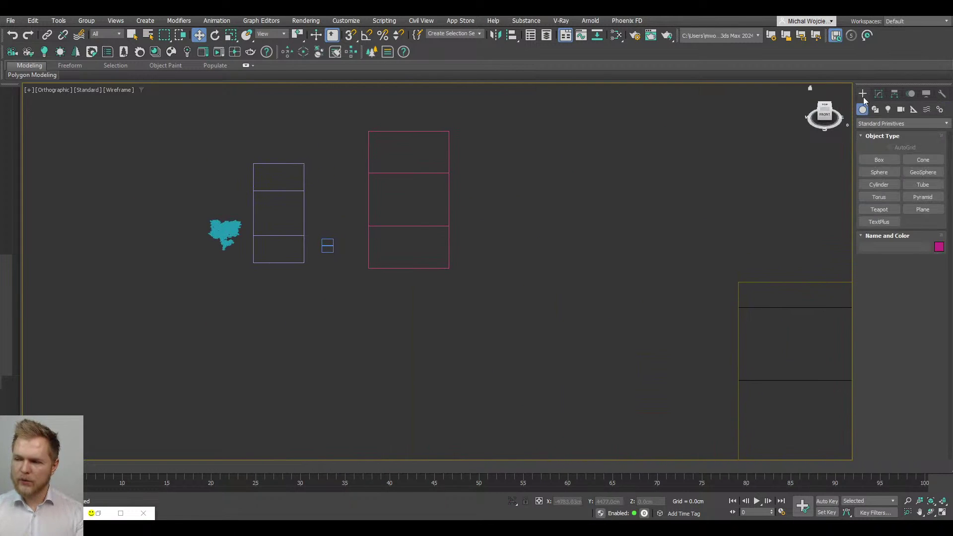
click(874, 124)
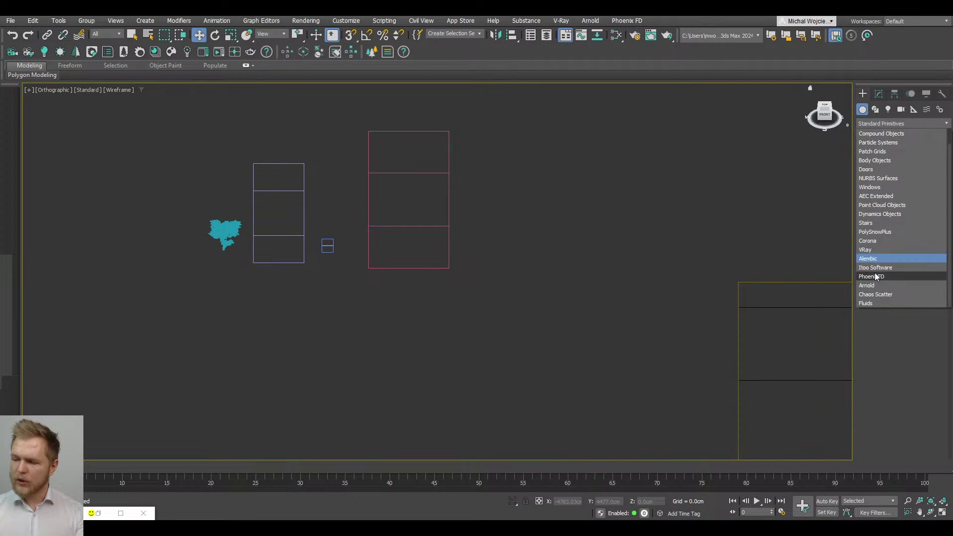
click(873, 290)
click(889, 159)
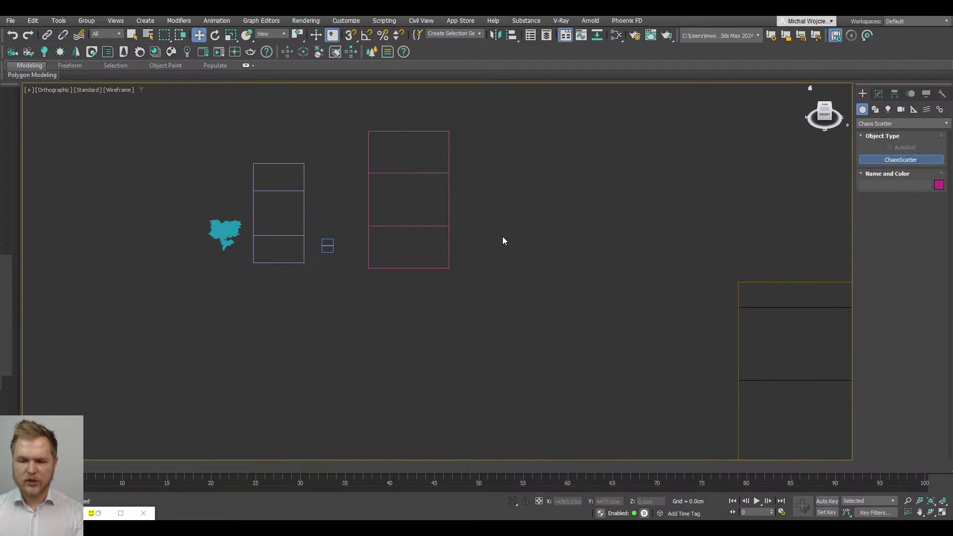
click(532, 231)
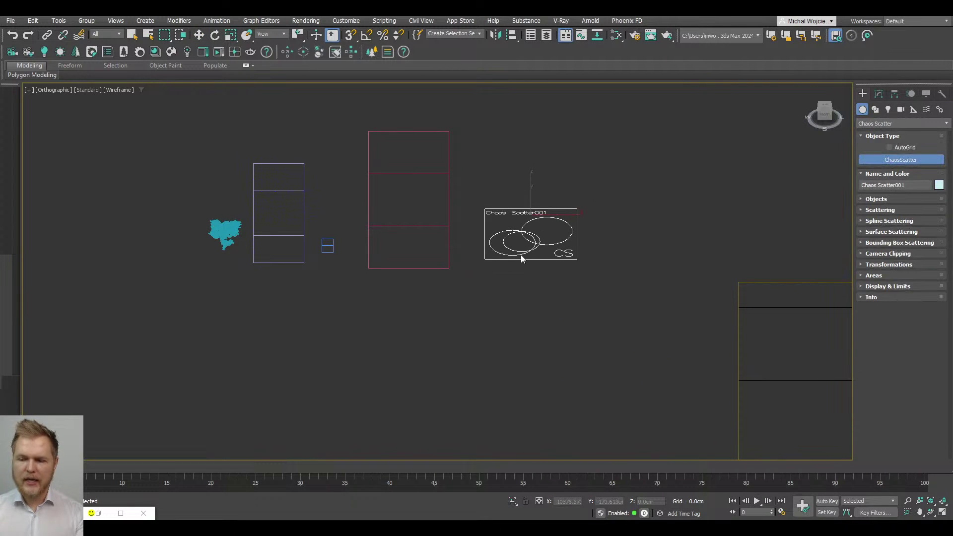
key(w)
key(t)
key(z)
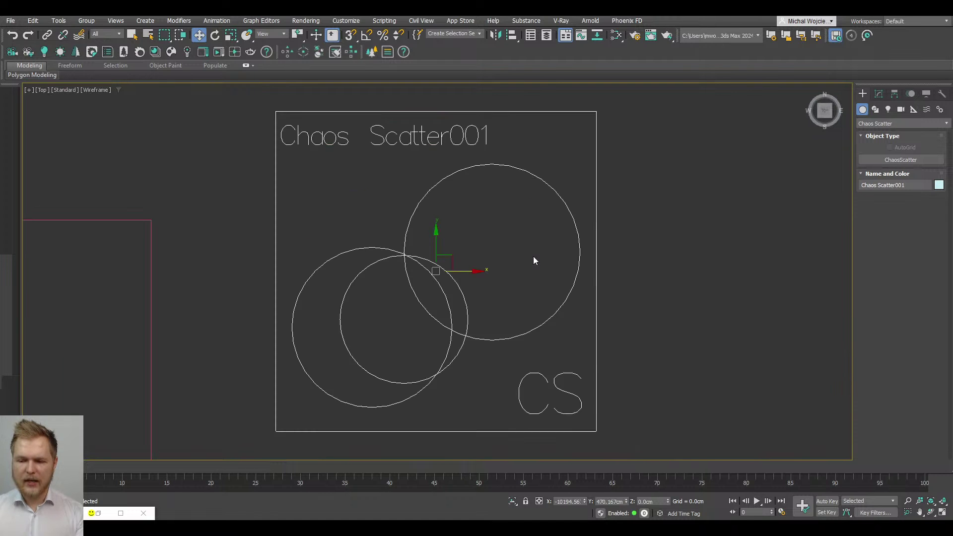
Step: Draw a closed L-shaped spline along the north and east sides of the site, inside the outer ground boundary
scroll(532, 258, down, 5)
middle_drag(539, 207, 358, 111)
scroll(358, 112, down, 2)
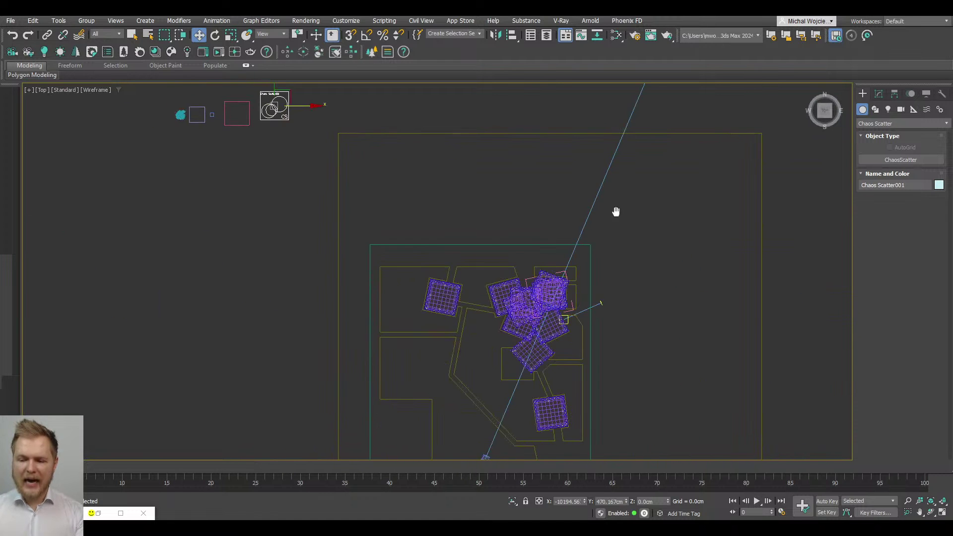
middle_drag(614, 211, 491, 194)
scroll(686, 278, down, 1)
middle_drag(708, 209, 635, 191)
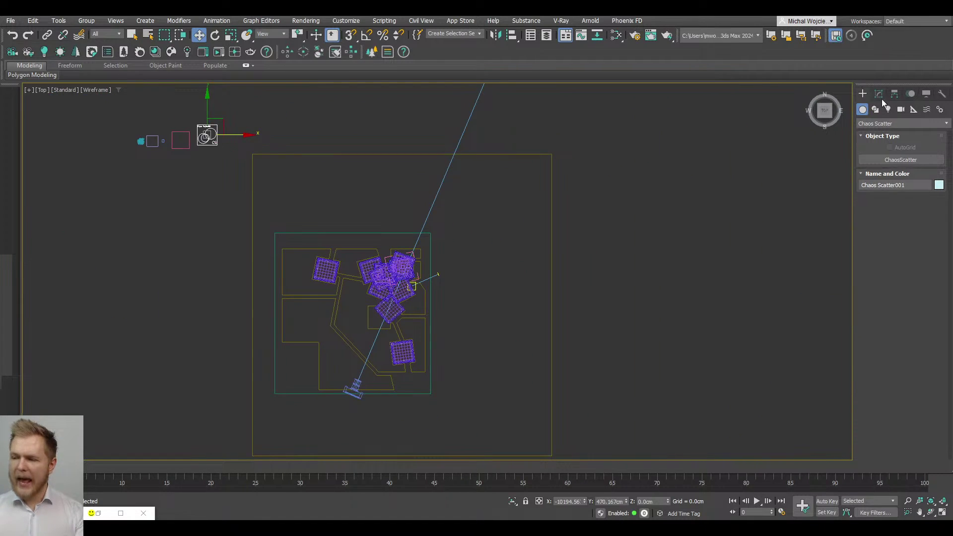
click(875, 109)
click(878, 172)
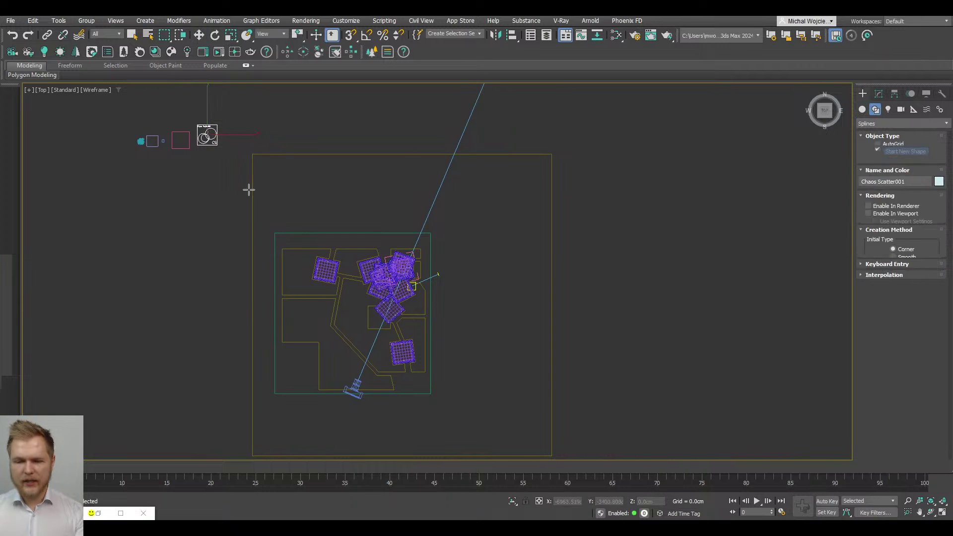
click(269, 218)
click(269, 165)
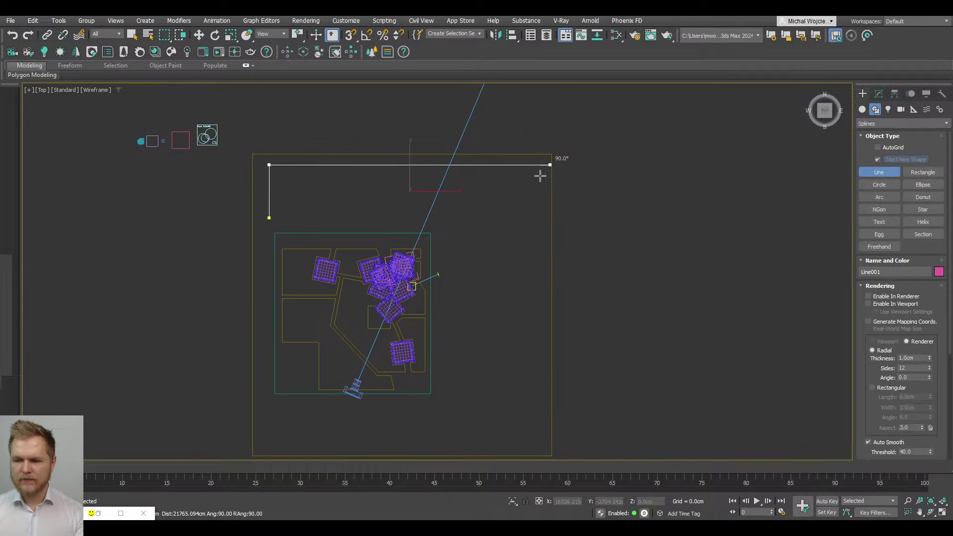
click(538, 165)
click(513, 449)
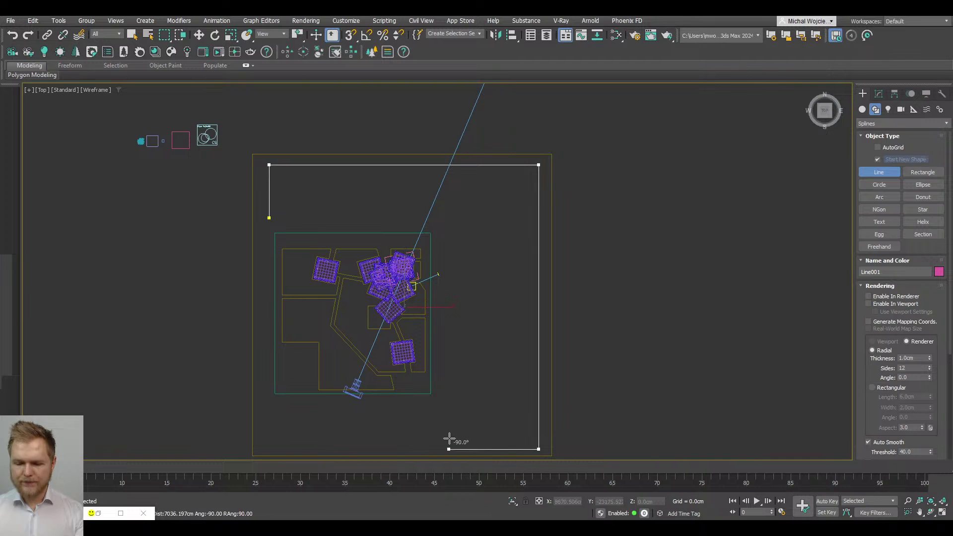
click(450, 443)
click(449, 221)
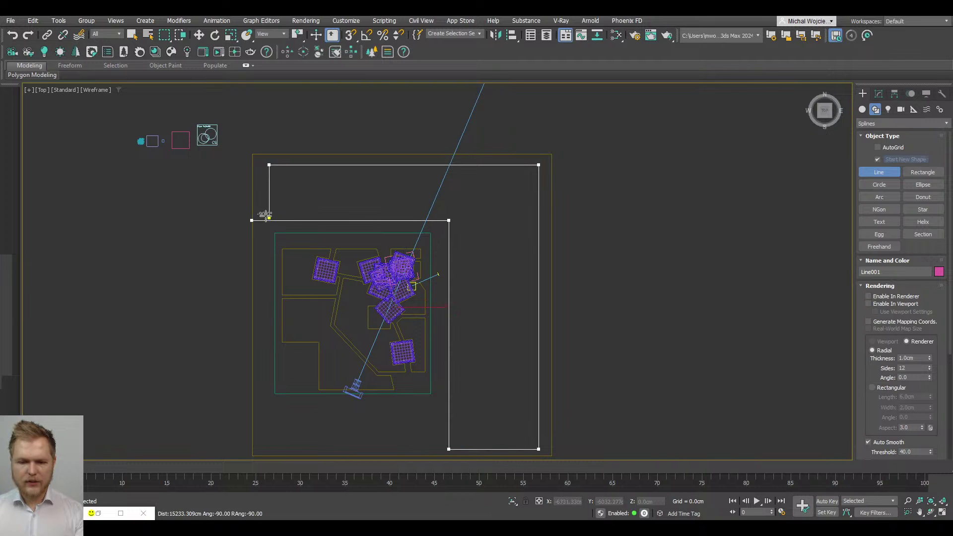
click(268, 217)
click(456, 274)
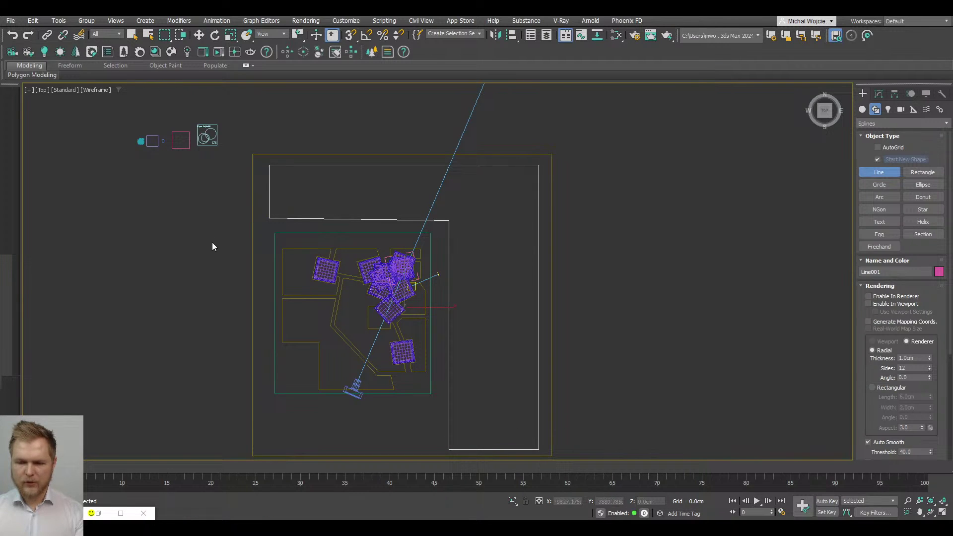
key(w)
Step: Set the L-shaped spline as the Chaos Scatter's distribute-on target
middle_drag(224, 200, 261, 224)
click(246, 164)
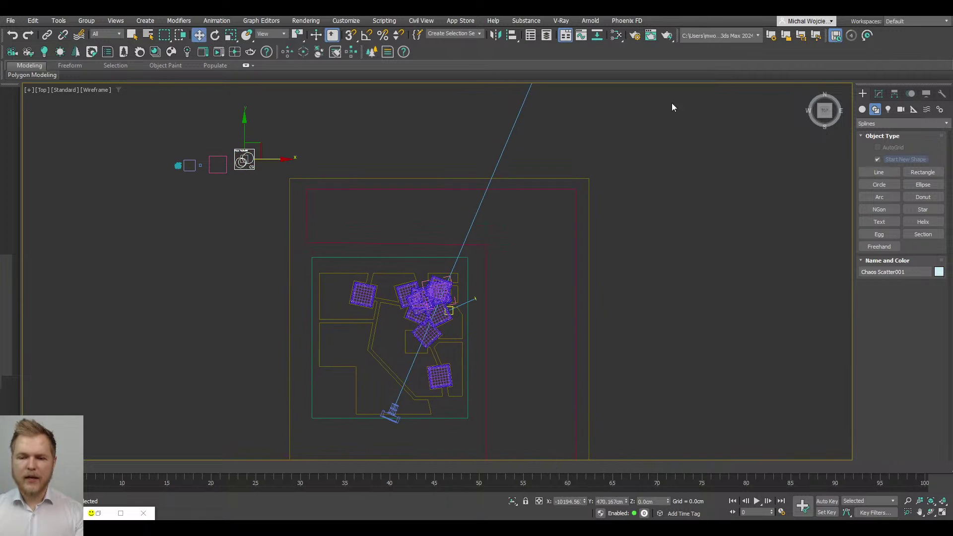
click(876, 95)
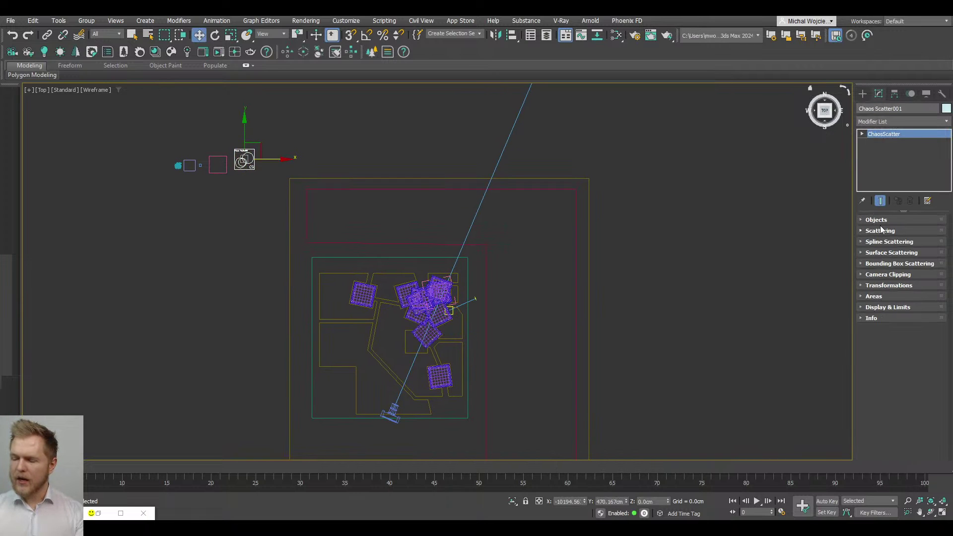
click(877, 220)
click(876, 277)
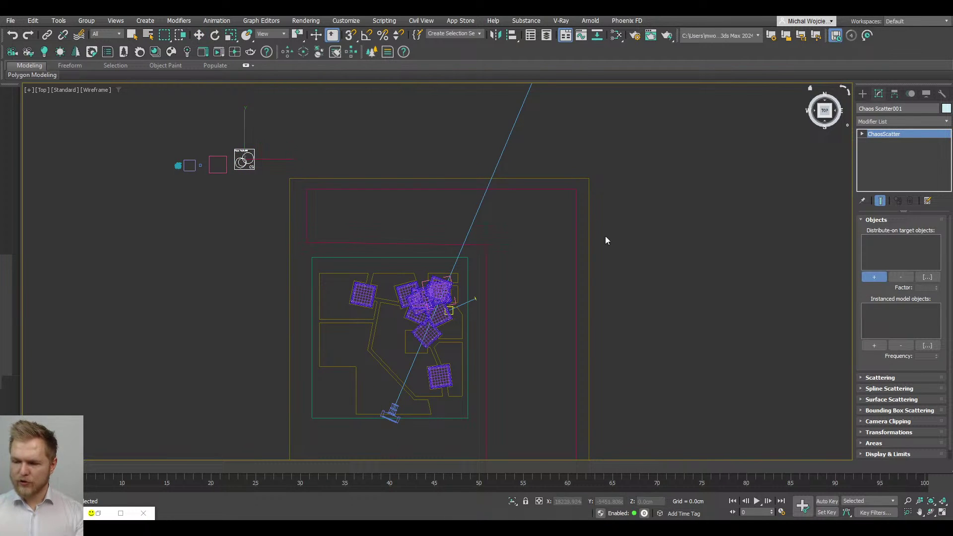
click(576, 251)
Step: Add the White Oak, Glossy Abelia and Mountain Alder proxies as the scatter's instanced model objects
click(874, 345)
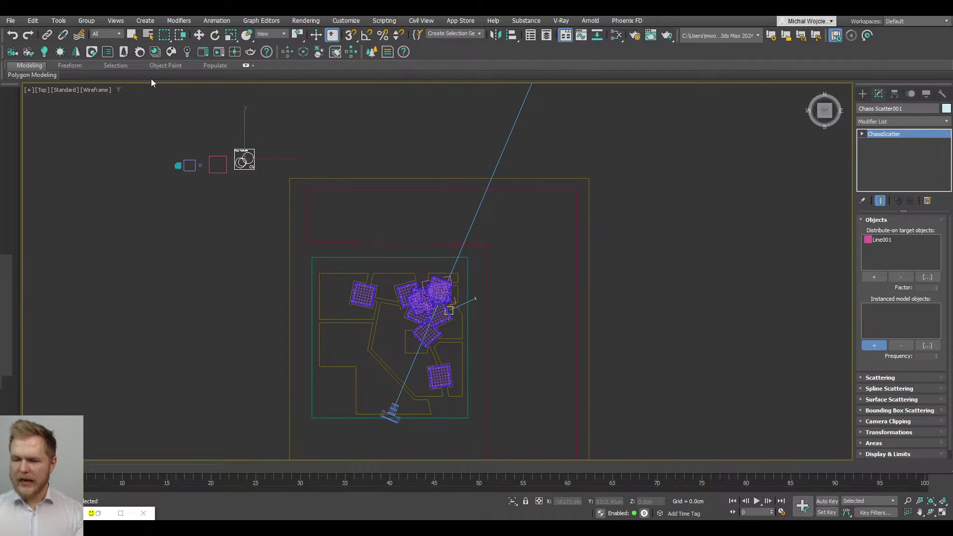
scroll(155, 85, up, 2)
scroll(234, 195, up, 2)
click(231, 198)
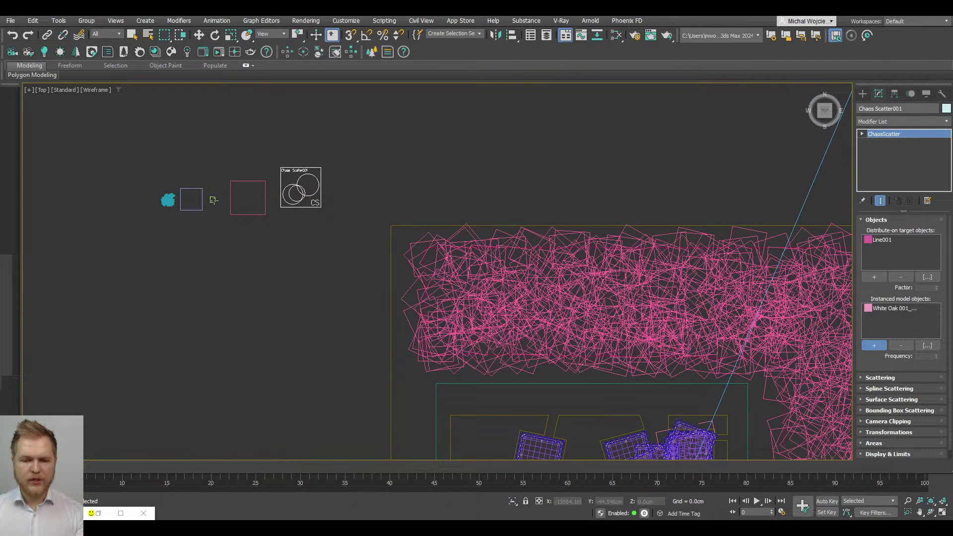
click(213, 200)
click(199, 204)
right_click(304, 325)
Step: Set the scatter's X scale From value to 50% in its transformations
scroll(319, 258, down, 4)
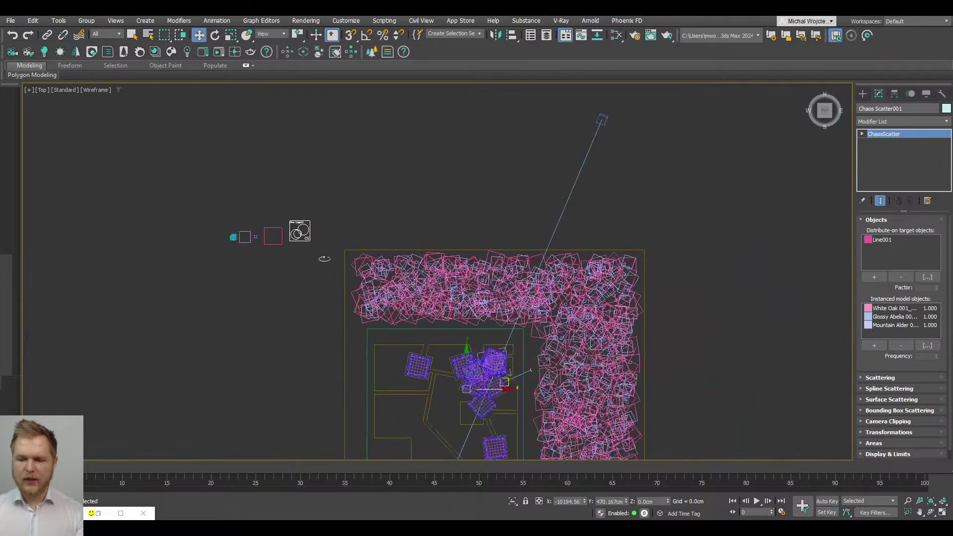
alt+middle_drag(319, 258, 471, 278)
click(885, 434)
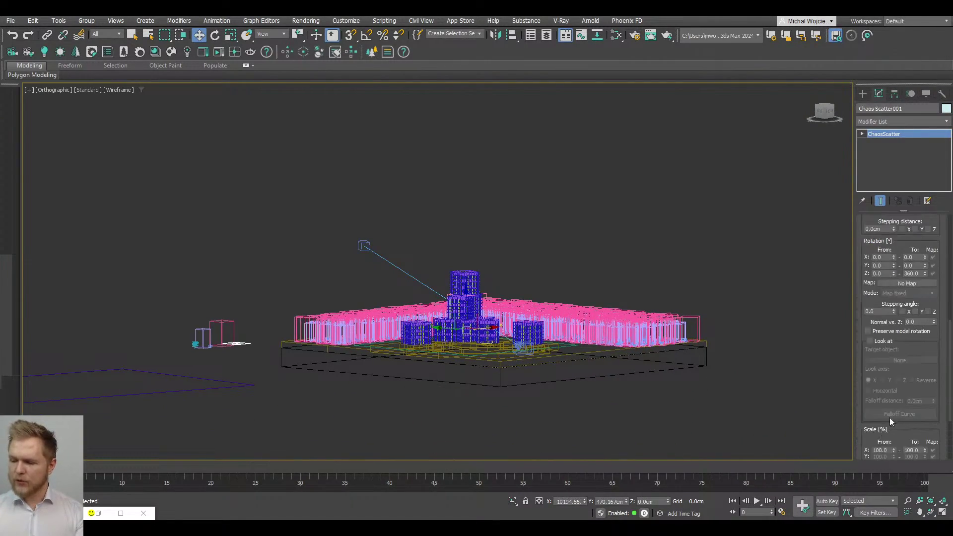
double_click(884, 450)
text(50)
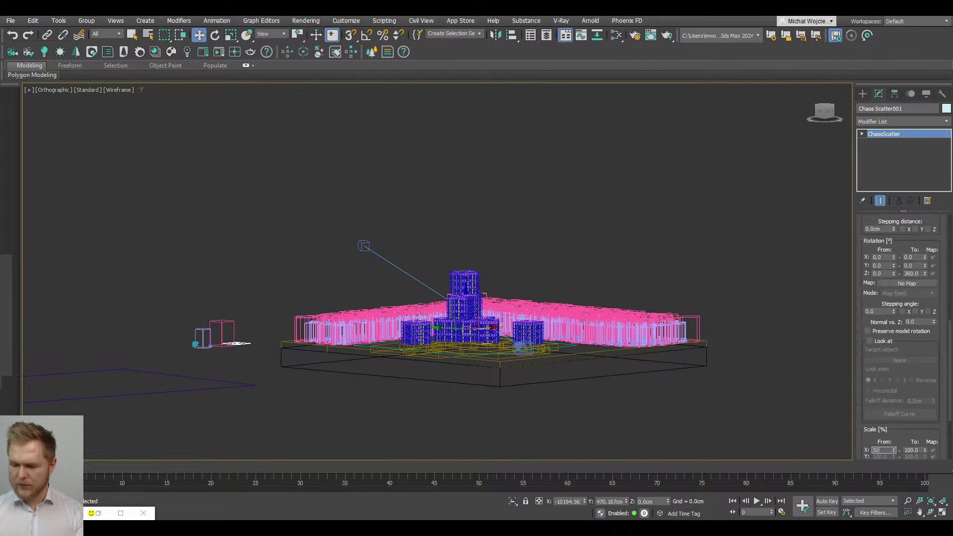
key(Return)
Step: Set the scatter's Z translation From value to -500 cm in its transformations
scroll(874, 373, down, 3)
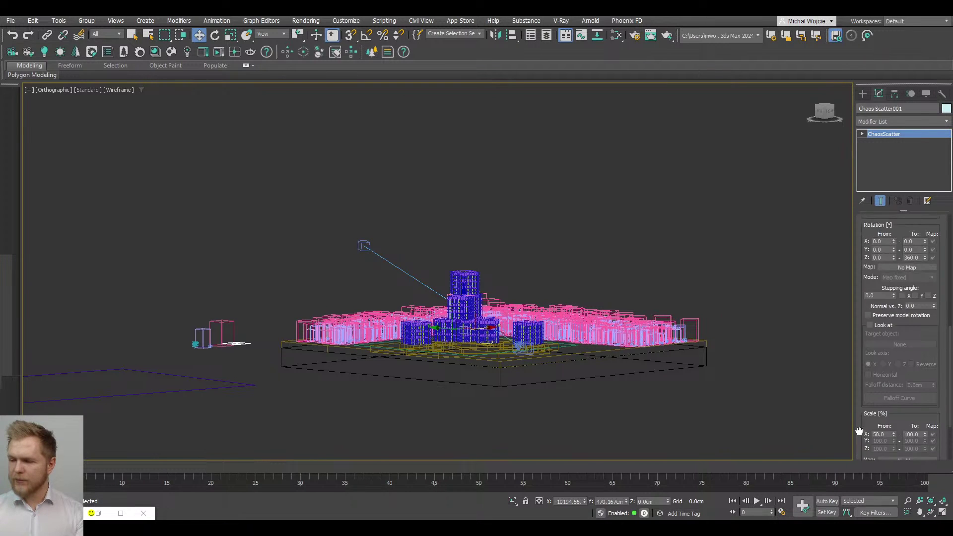
scroll(891, 303, up, 4)
scroll(913, 294, up, 2)
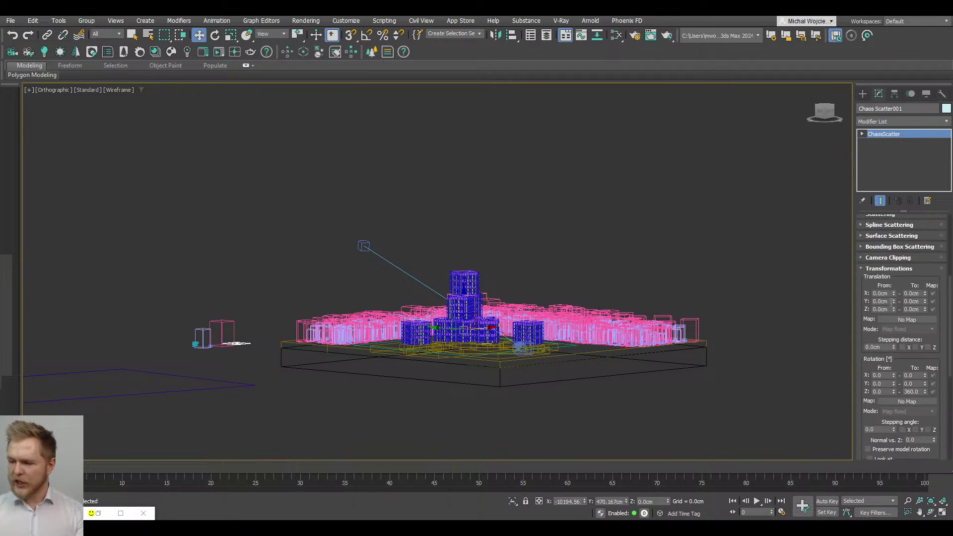
double_click(887, 310)
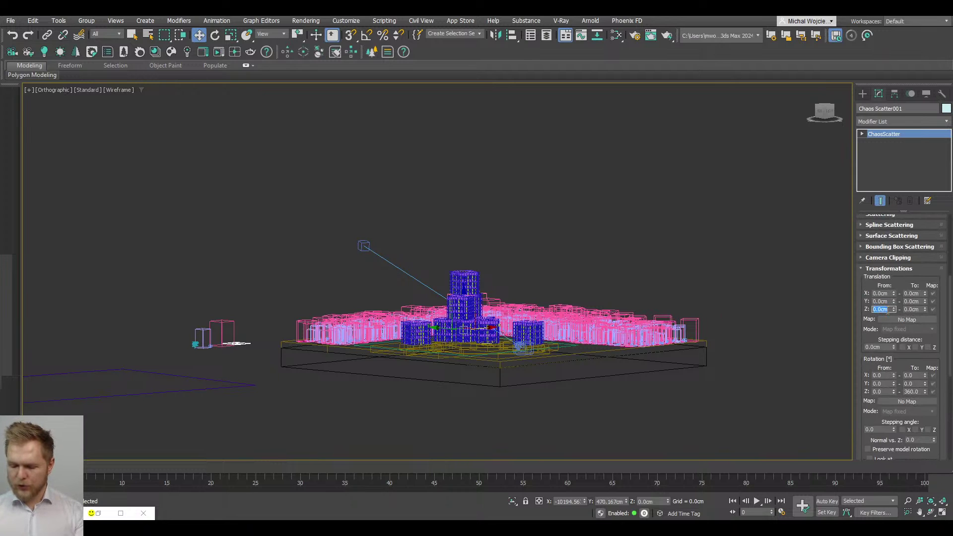
text(-)
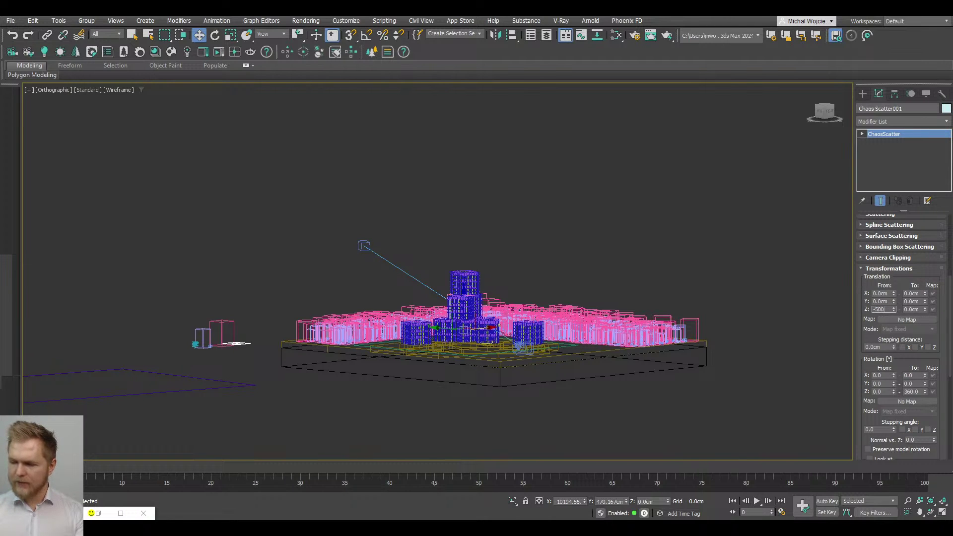
text(500)
key(Return)
Step: Run an interactive render of the Corona Camera002 view to check the scattered trees, and stop it
key(c)
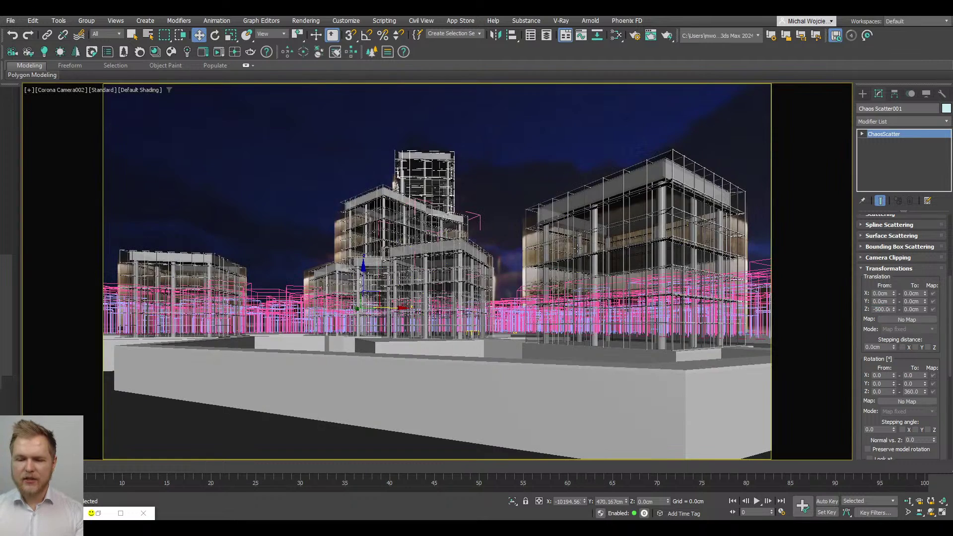
click(219, 53)
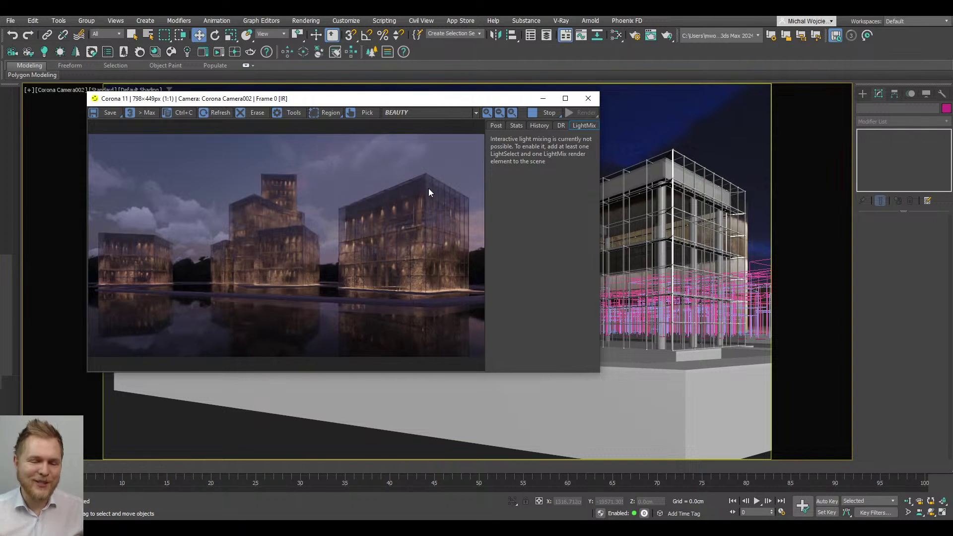
click(539, 115)
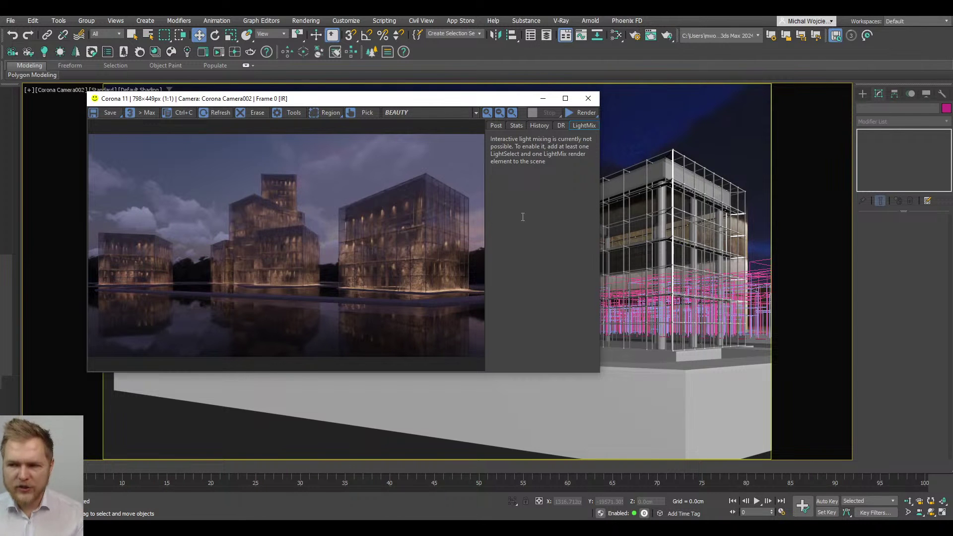
click(544, 101)
Step: Add a CoronaDistance map to the material graph below the Triplanar map
key(m)
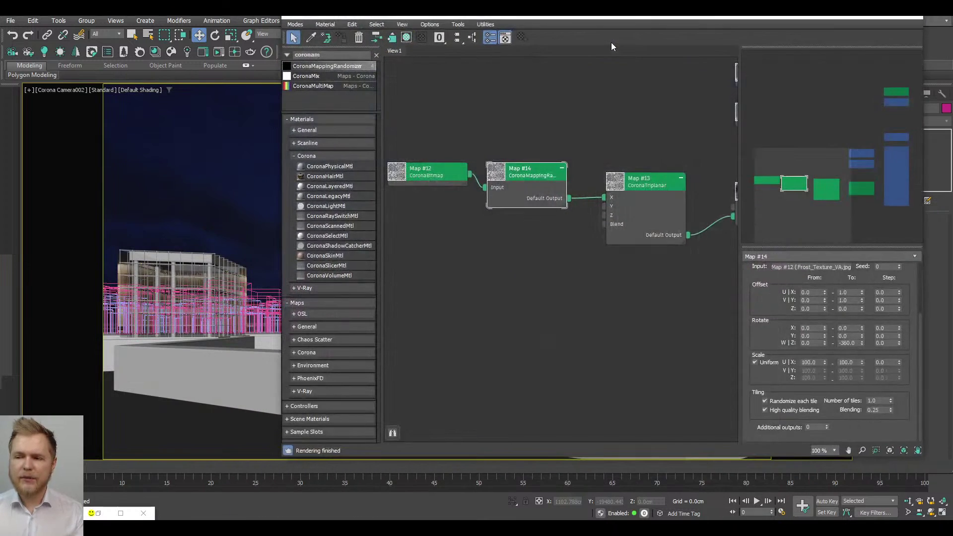
scroll(459, 261, down, 2)
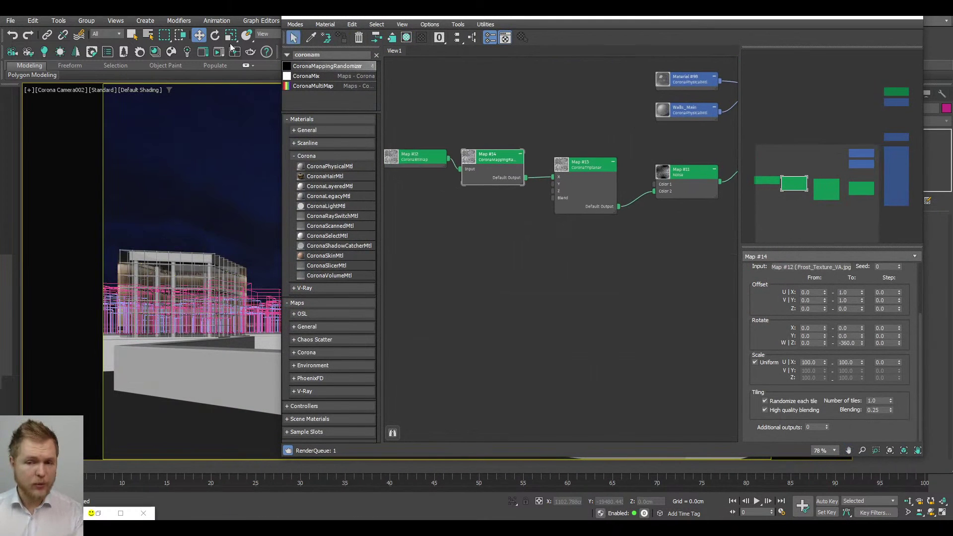
click(321, 54)
key(BackSpace)
text(d)
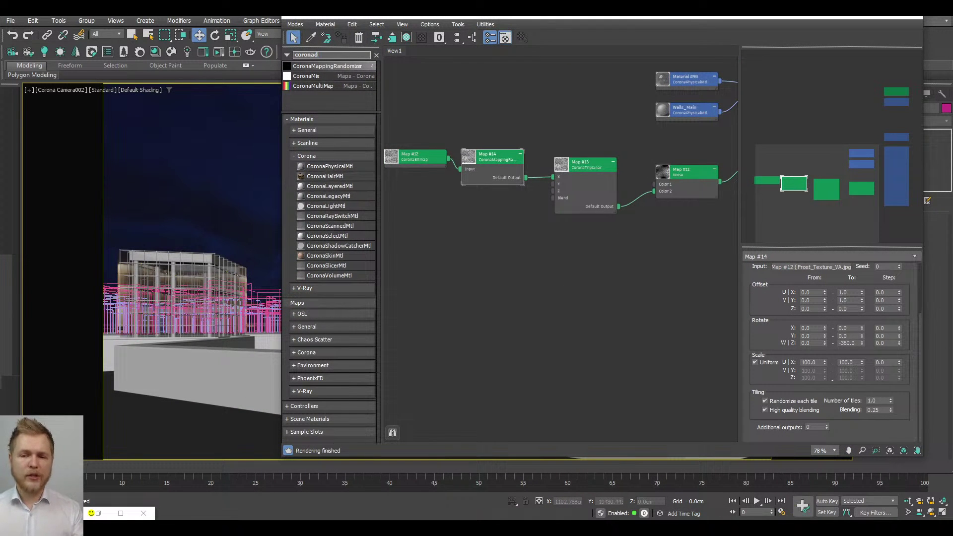
drag(312, 76, 569, 266)
scroll(561, 234, up, 3)
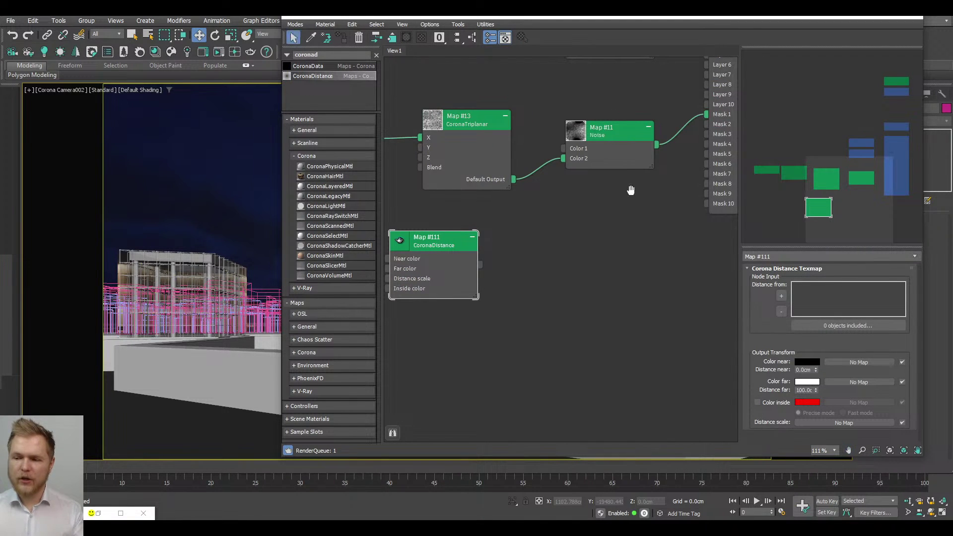
Step: Move the Noise map node up and add another CoronaMappingRandomizer map below it
drag(627, 128, 620, 141)
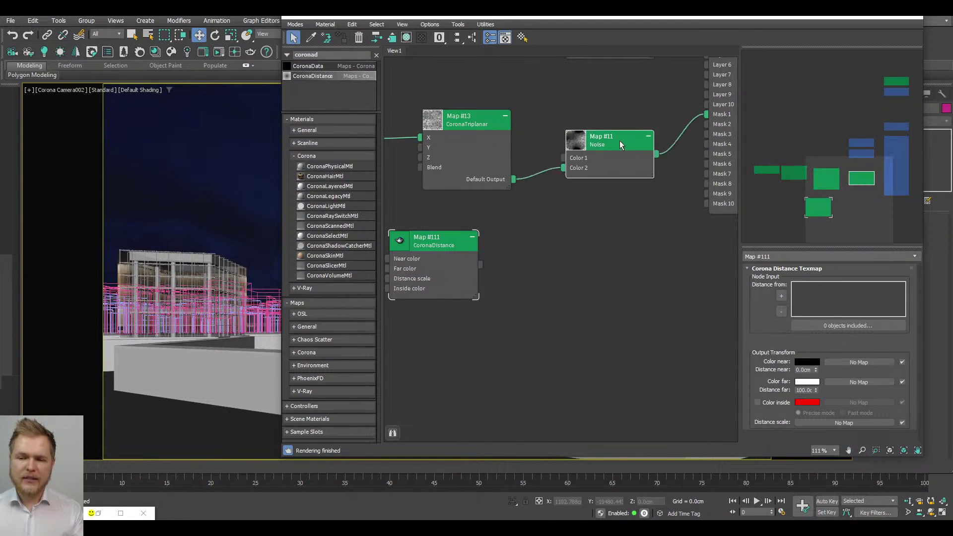
middle_drag(620, 141, 610, 166)
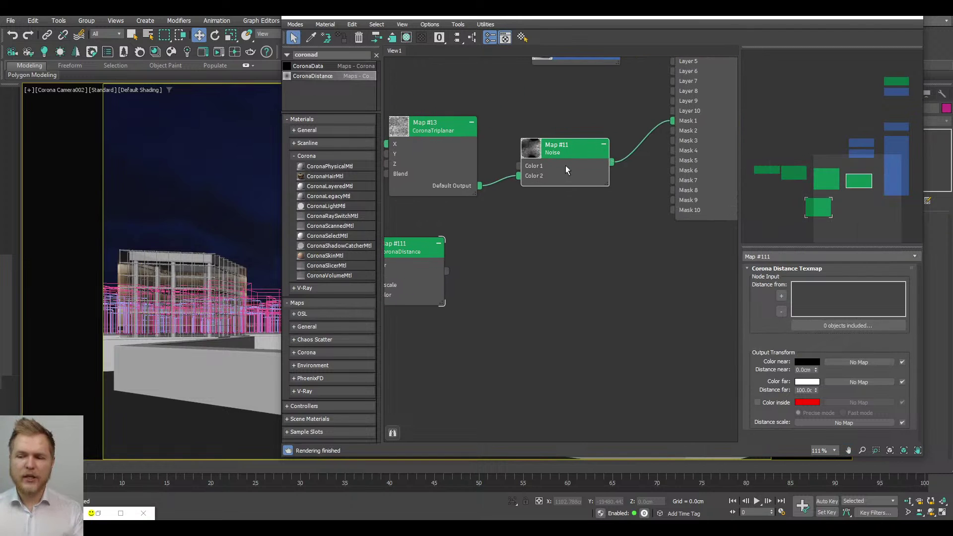
drag(575, 156, 571, 123)
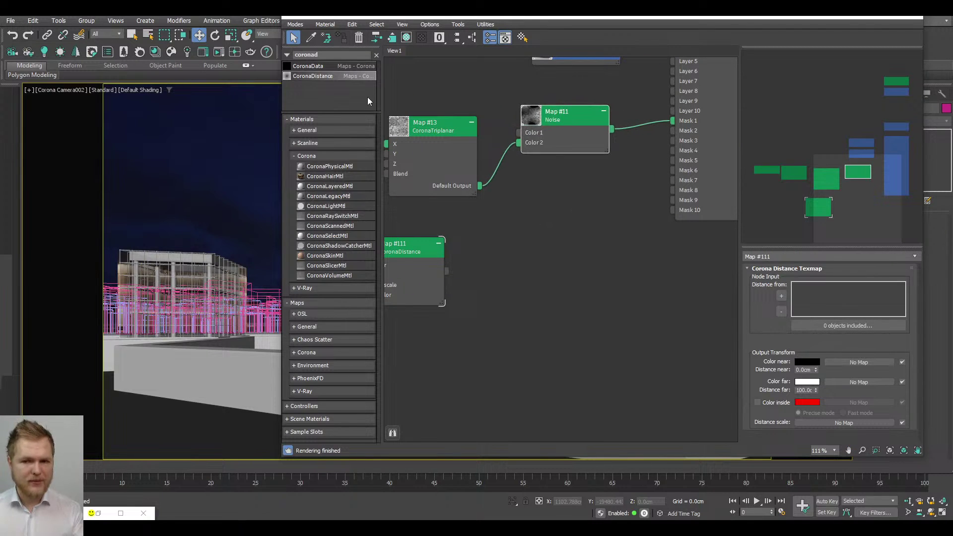
key(ctrl+a)
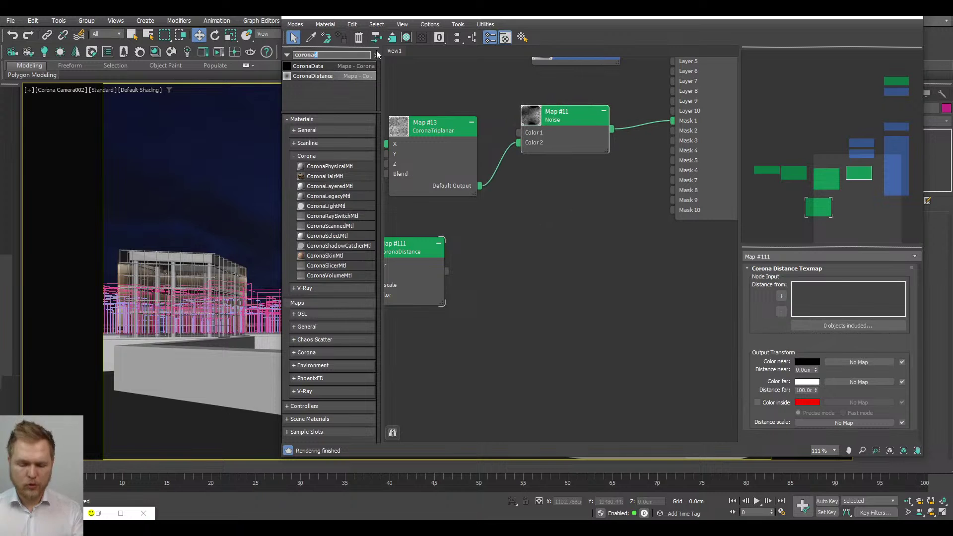
key(BackSpace)
text(m)
drag(325, 66, 546, 209)
double_click(640, 208)
Step: Take the original mapping randomizer out from before the Triplanar map and connect the frost bitmap directly to the Triplanar's X input
middle_drag(397, 149, 593, 154)
scroll(499, 153, down, 3)
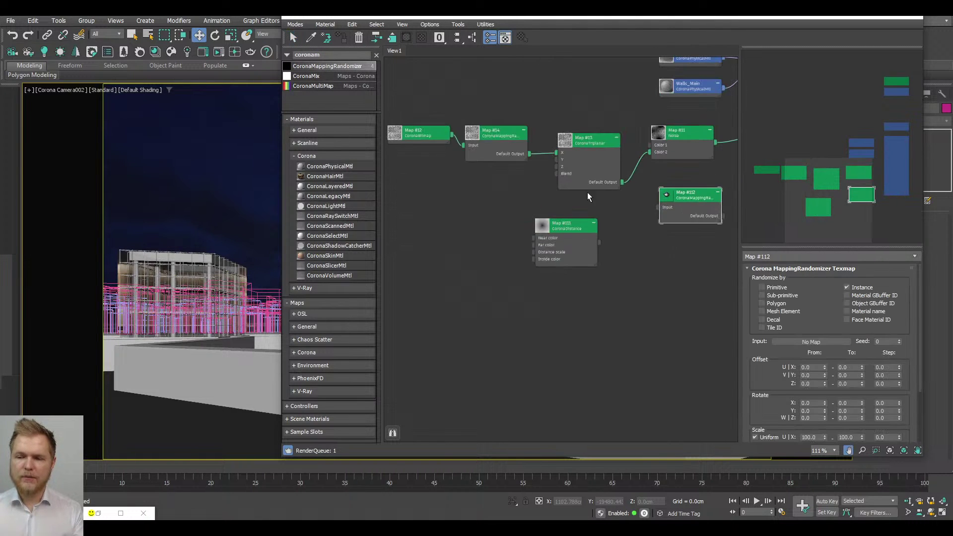
drag(499, 153, 615, 105)
drag(591, 141, 521, 141)
mouse_move(455, 137)
mouse_down()
mouse_move(474, 156)
mouse_move(452, 137)
mouse_up()
click(490, 156)
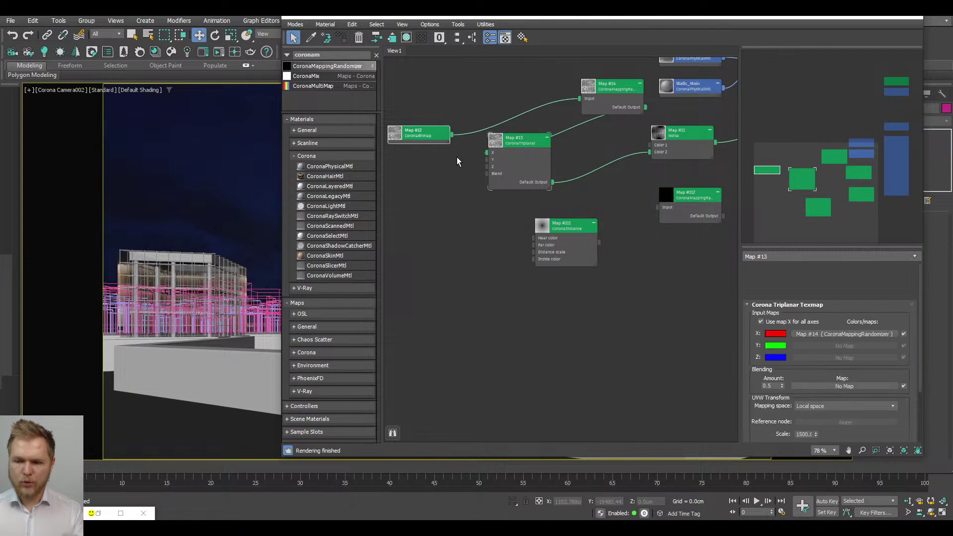
drag(472, 148, 487, 152)
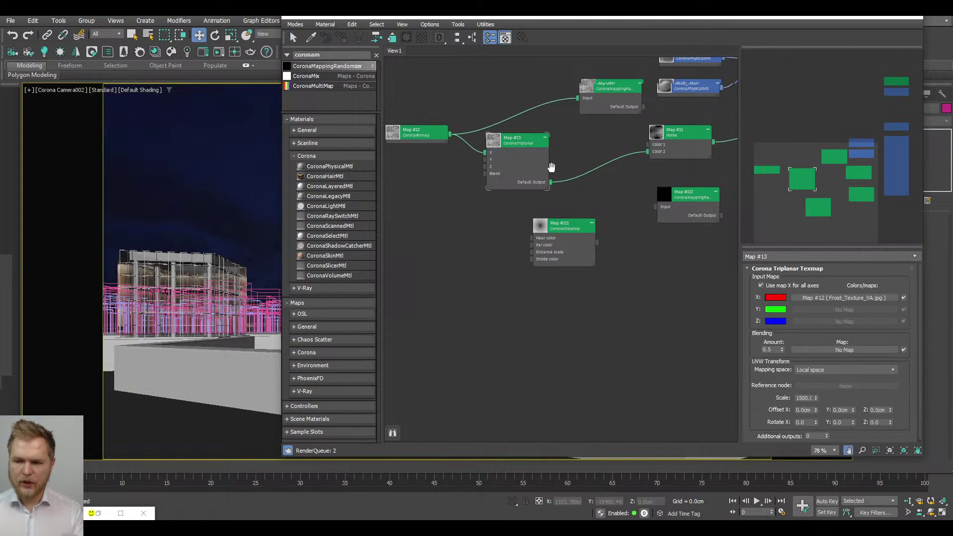
Step: Insert the original CoronaMappingRandomizer between the Noise map and the layered material's Mask 1 input
middle_drag(549, 166, 502, 187)
drag(624, 145, 546, 153)
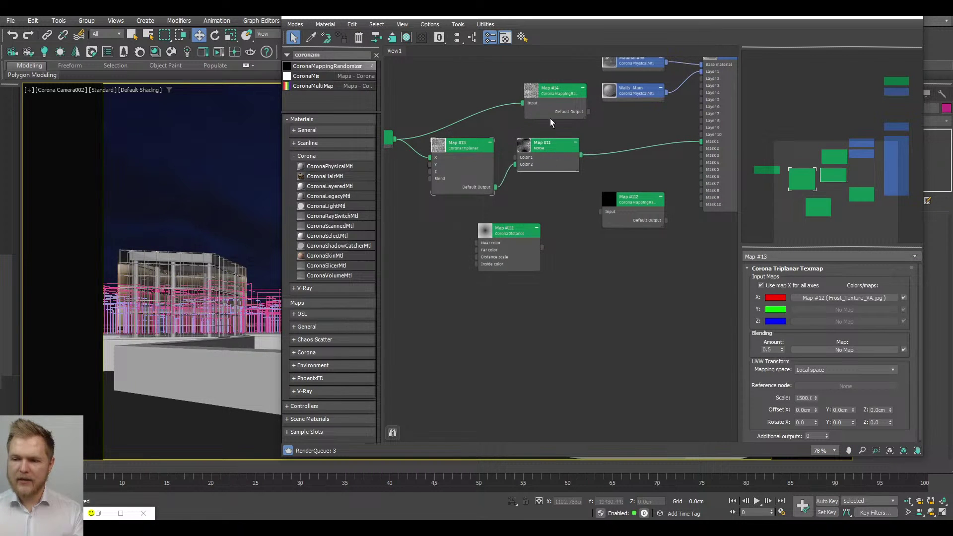
drag(551, 90, 630, 129)
drag(580, 155, 600, 142)
middle_drag(633, 160, 561, 162)
drag(595, 152, 629, 143)
Step: Set the Z offset To value of the mapping randomizer feeding Mask 1 to 1.0
click(491, 169)
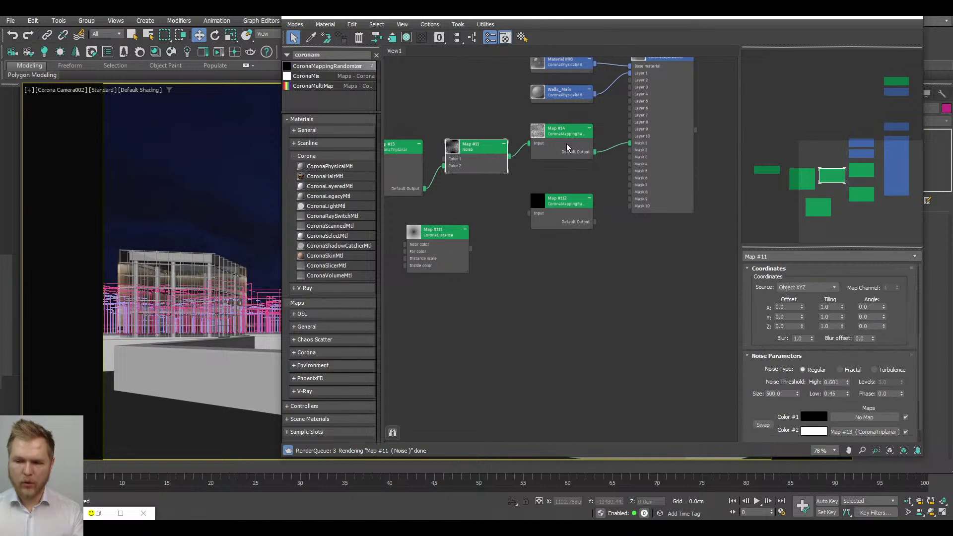
click(551, 157)
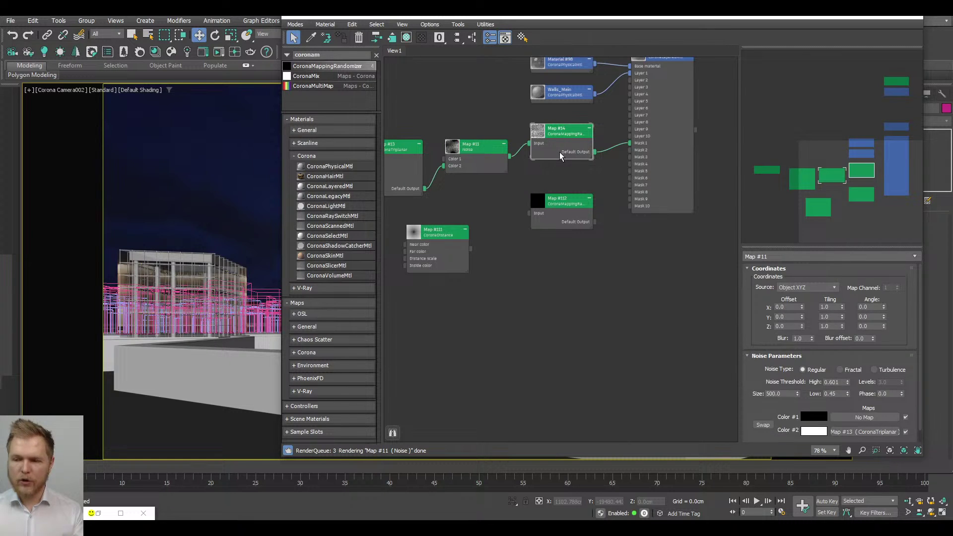
scroll(903, 397, down, 3)
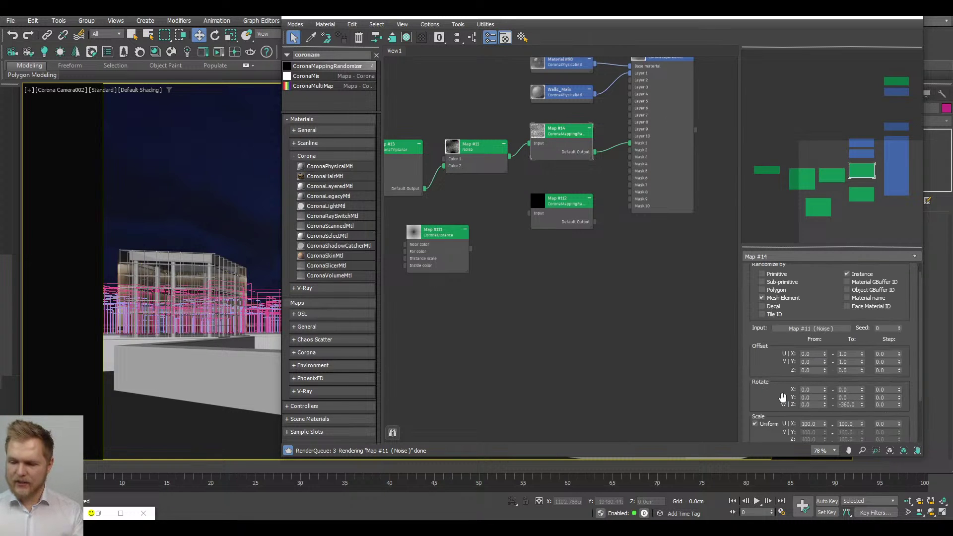
scroll(779, 393, down, 1)
click(809, 366)
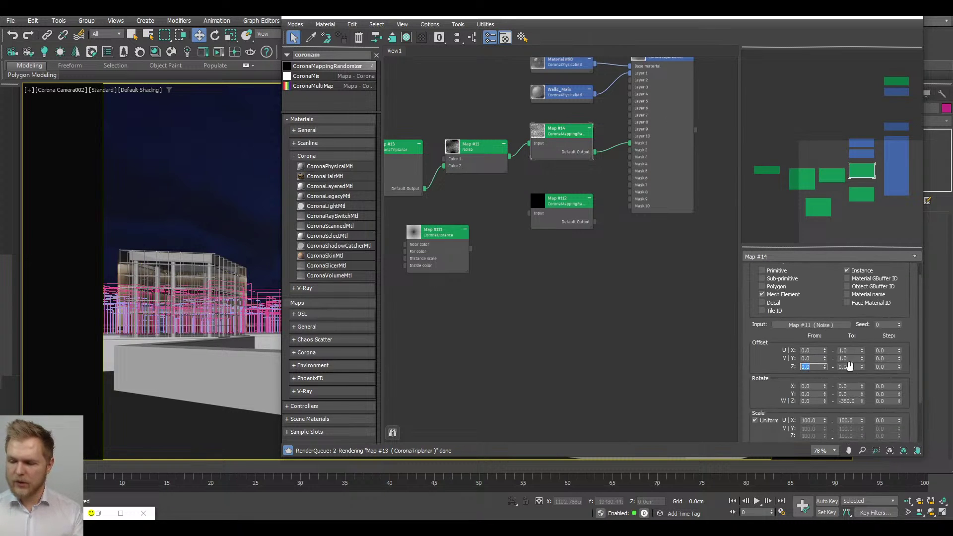
click(850, 366)
scroll(776, 364, down, 1)
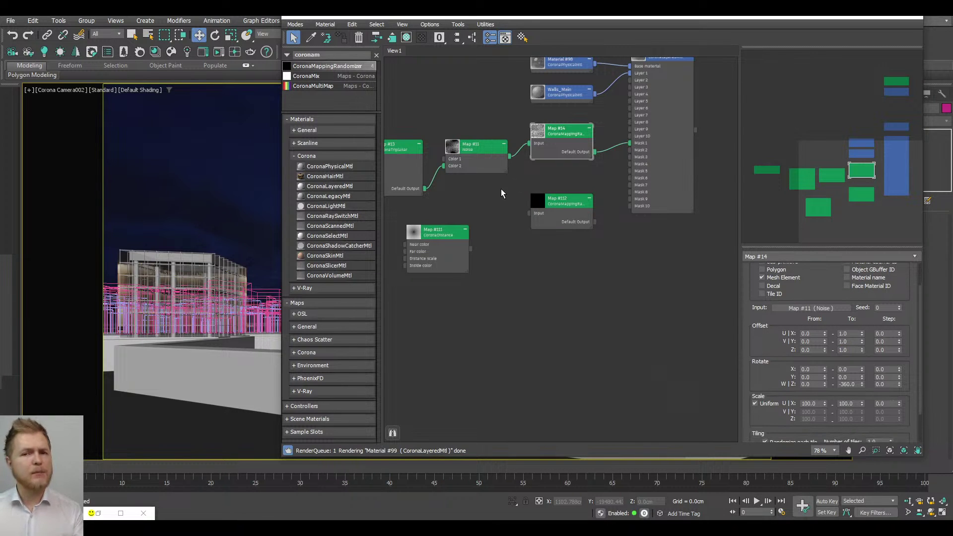
Step: Place the CoronaDistance node below the Noise map and move the unconnected mapping randomizer farther down, out of the way
middle_drag(501, 193, 546, 278)
scroll(511, 234, up, 5)
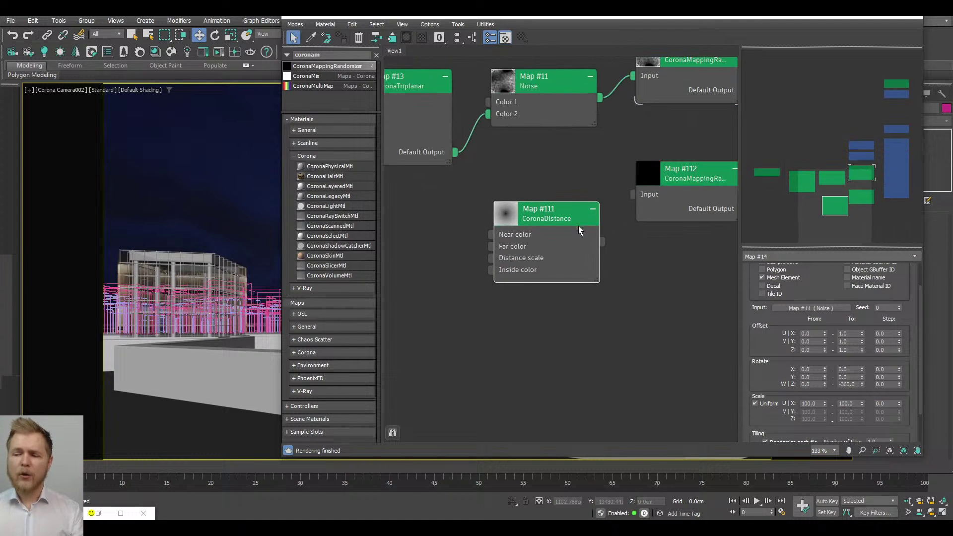
drag(579, 227, 577, 225)
scroll(642, 243, down, 1)
middle_drag(642, 247, 588, 282)
drag(514, 281, 514, 271)
middle_drag(549, 265, 487, 284)
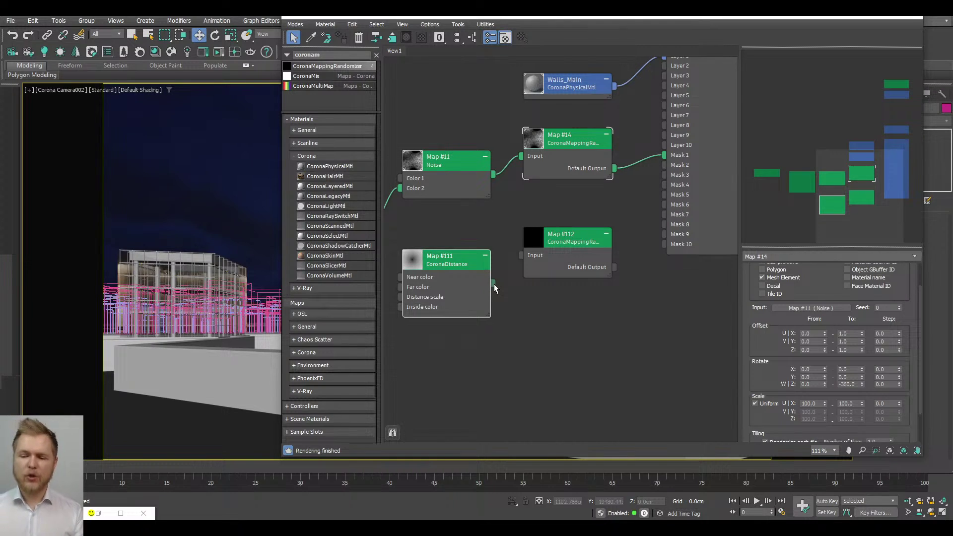
drag(586, 260, 561, 406)
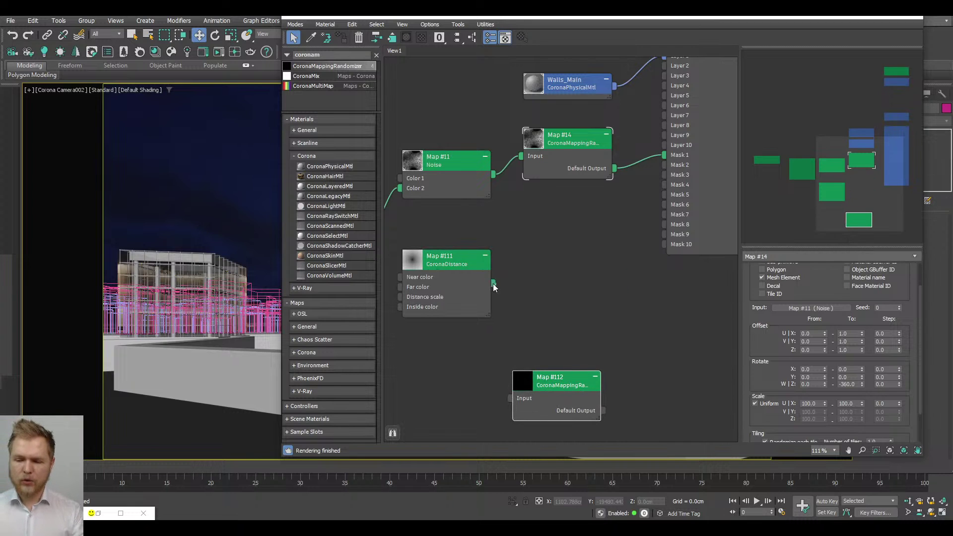
Step: Connect the CoronaDistance map to the layered material's Mask 1 in place of the randomizer, and return to the camera view
drag(494, 283, 665, 158)
middle_drag(537, 255, 598, 227)
double_click(534, 266)
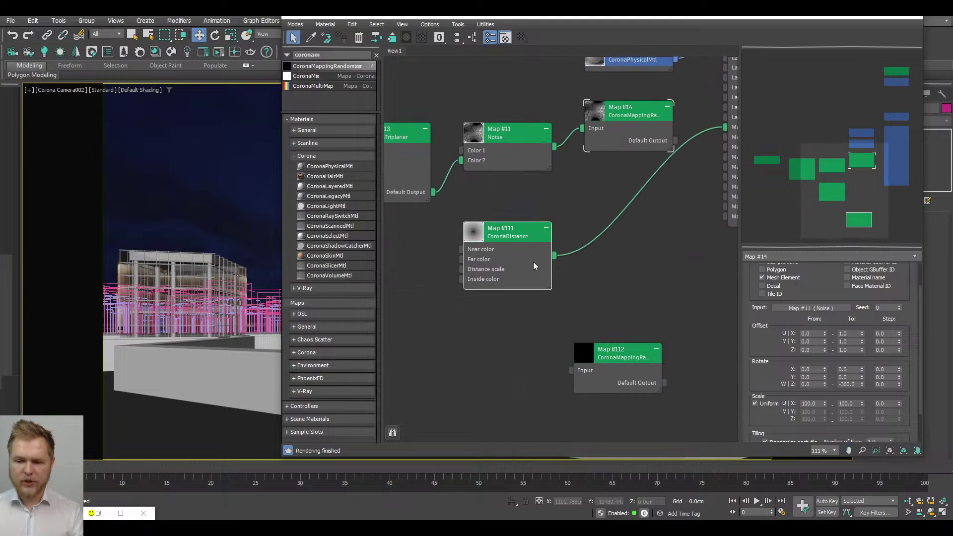
click(865, 19)
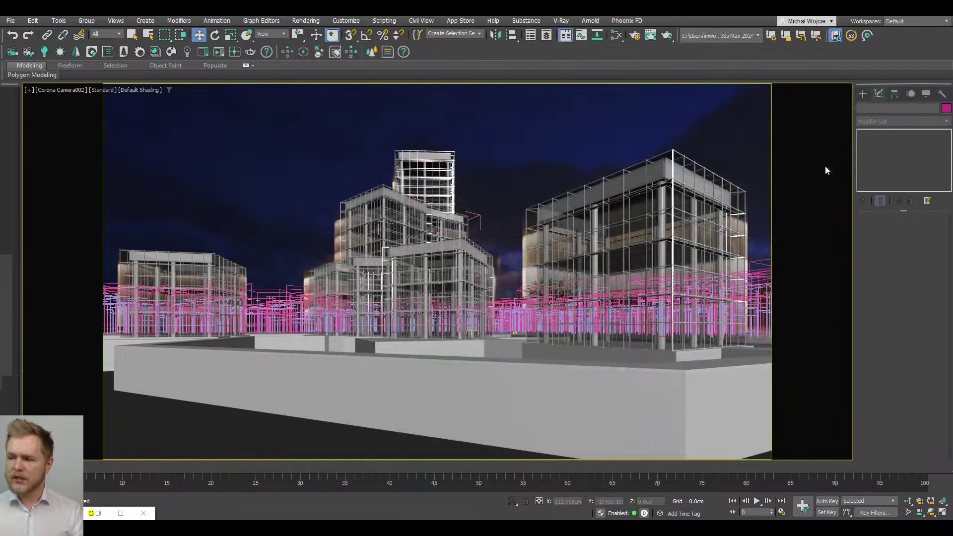
Step: Create a standard primitive sphere about 974 cm across in the camera view, in front of the building on the right
click(862, 91)
click(863, 110)
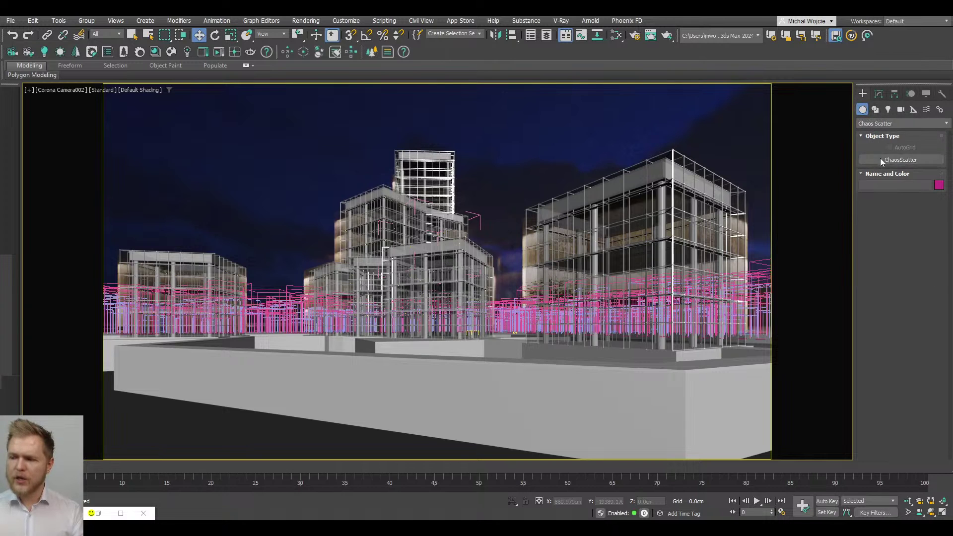
click(883, 124)
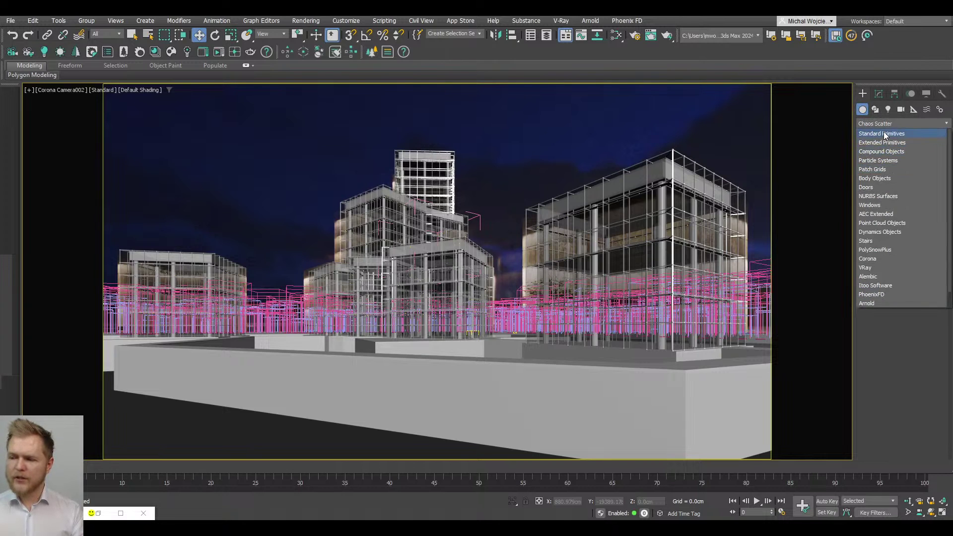
click(884, 133)
click(879, 172)
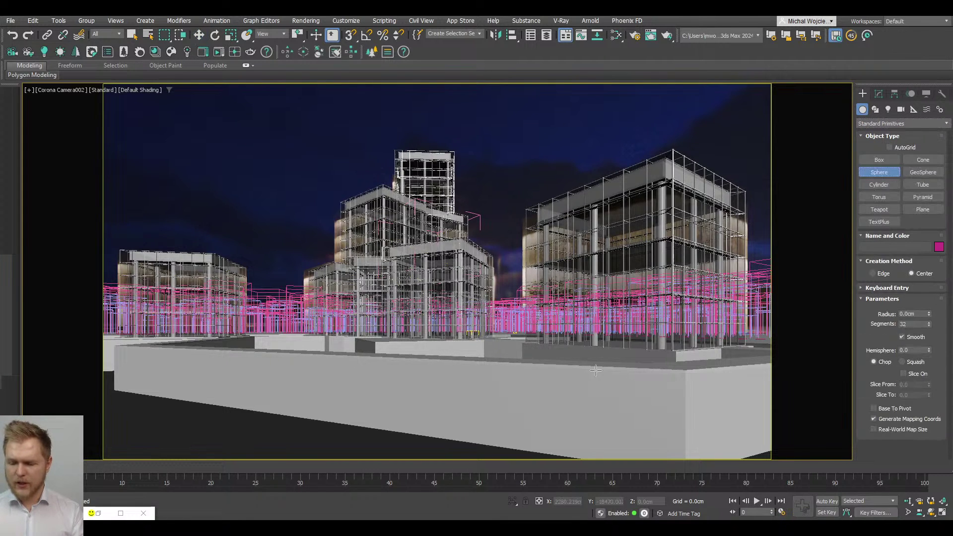
drag(574, 354, 646, 387)
key(w)
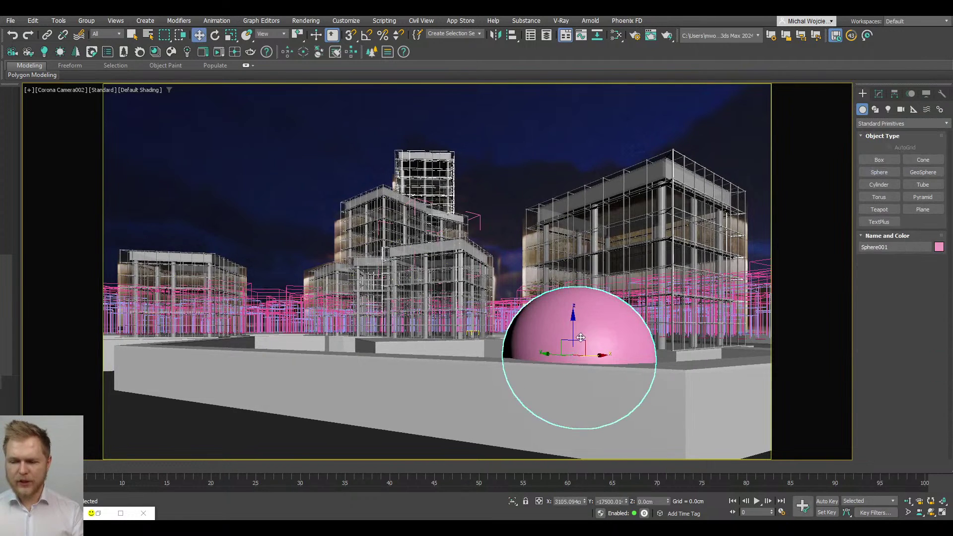
Step: Make the new sphere non-renderable in its object properties
right_click(581, 337)
click(614, 430)
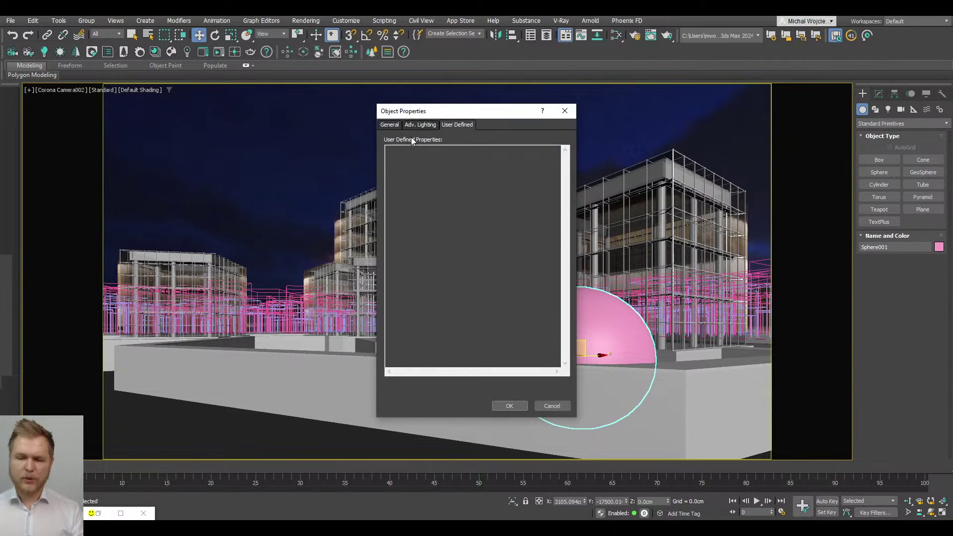
click(396, 126)
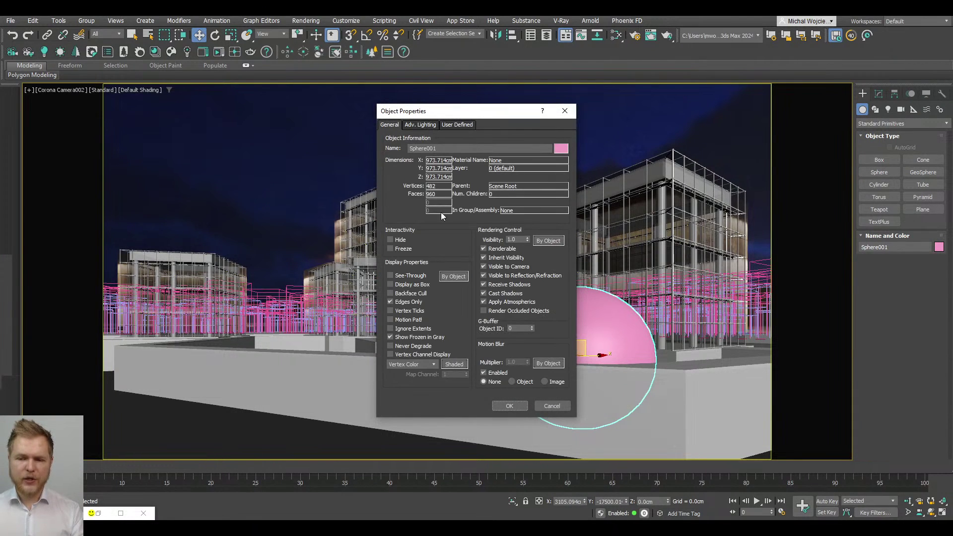
click(498, 248)
click(509, 405)
Step: Scale the sphere uniformly to about half its size and raise it to a height of about 510 cm
key(r)
drag(573, 356, 572, 383)
key(w)
drag(573, 307, 574, 217)
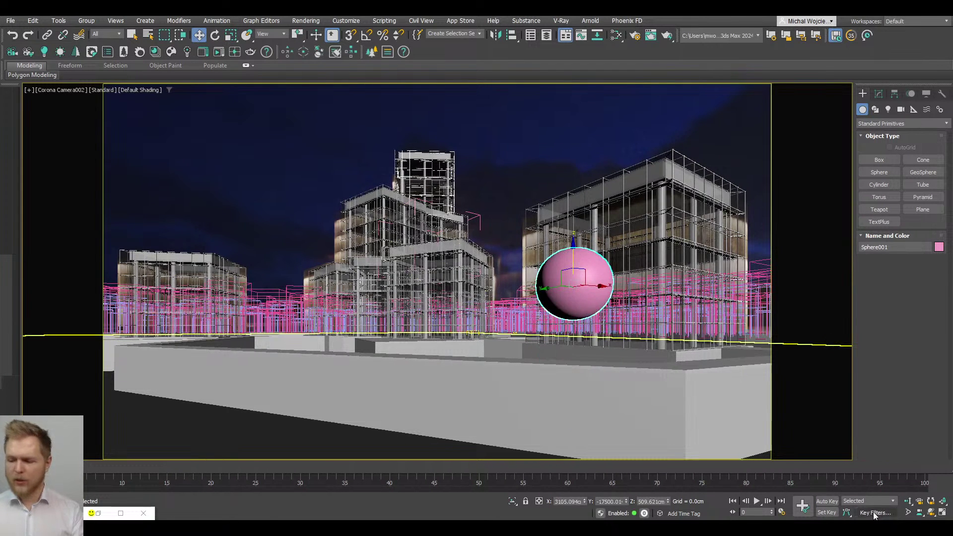
Step: Move the sphere in the top view onto the nearby edge of the square building, at about X 4079 cm, Y -16718 cm
key(alt+w)
key(t)
key(z)
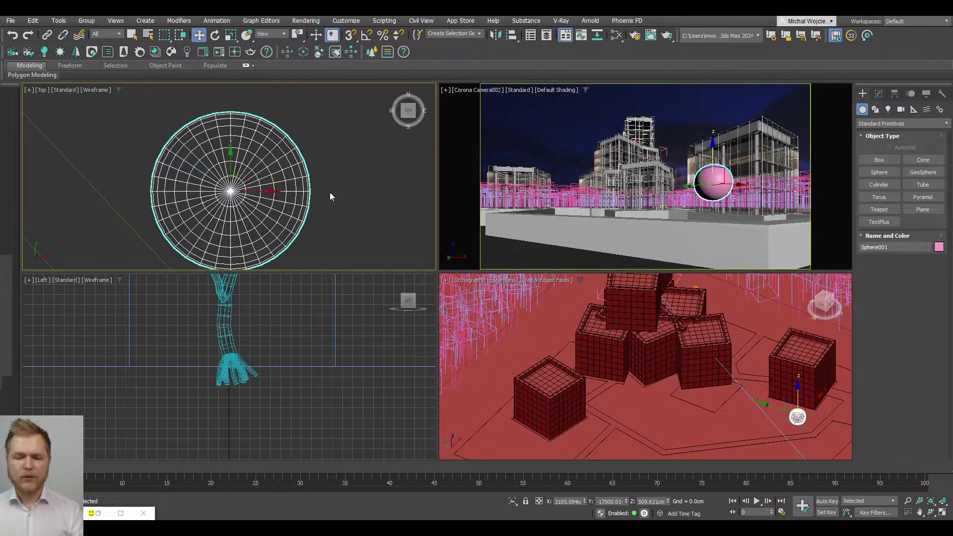
scroll(298, 198, down, 5)
middle_drag(257, 203, 172, 243)
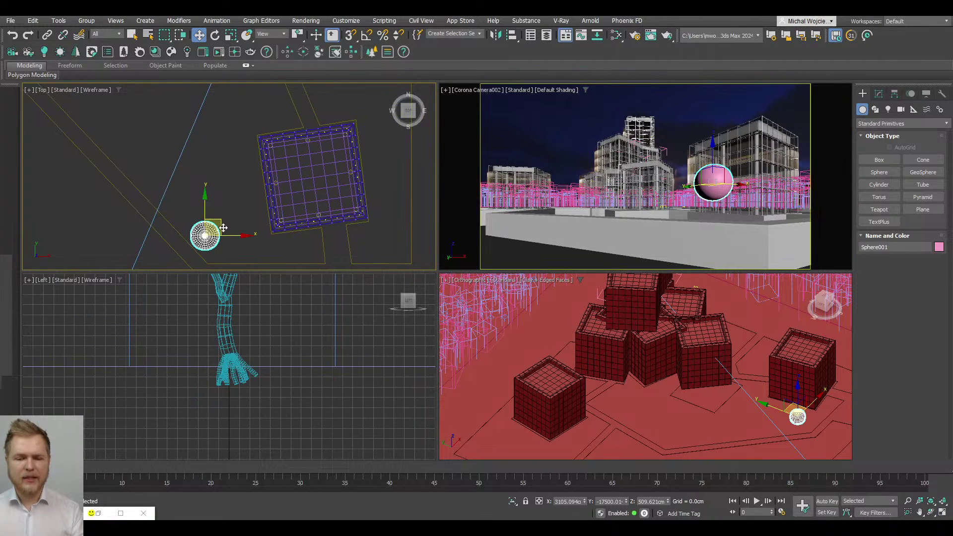
drag(224, 229, 276, 192)
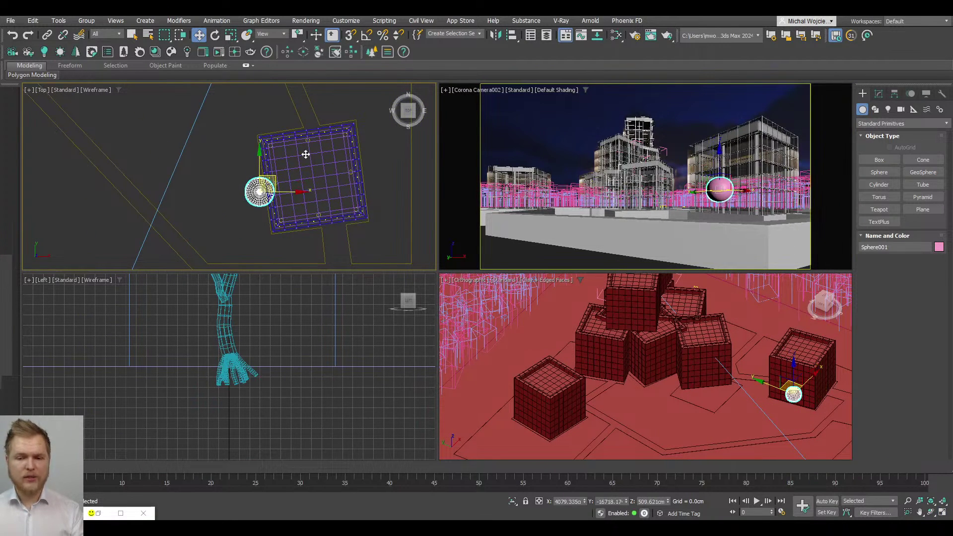
Step: Add the sphere as the distance source of the CoronaDistance map in the material editor
click(615, 35)
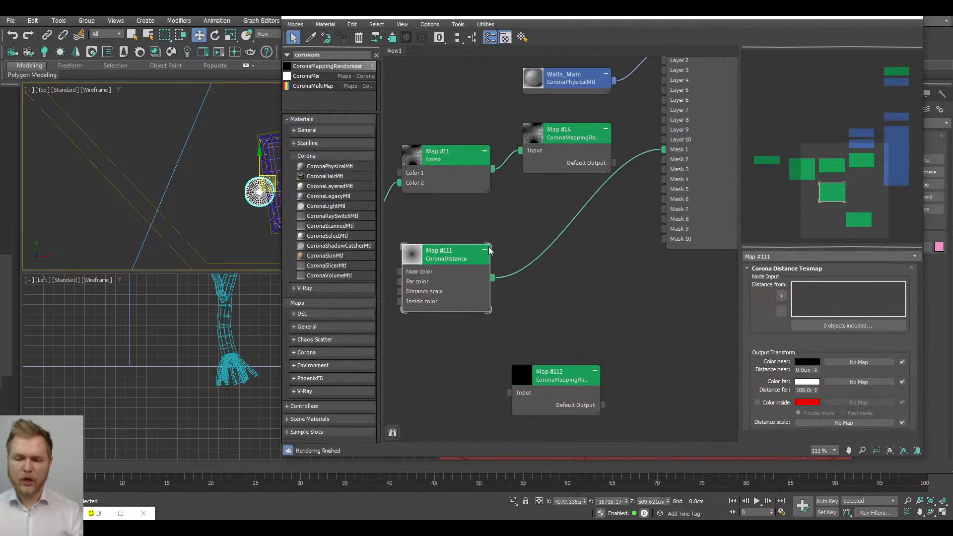
drag(436, 250, 531, 230)
click(782, 296)
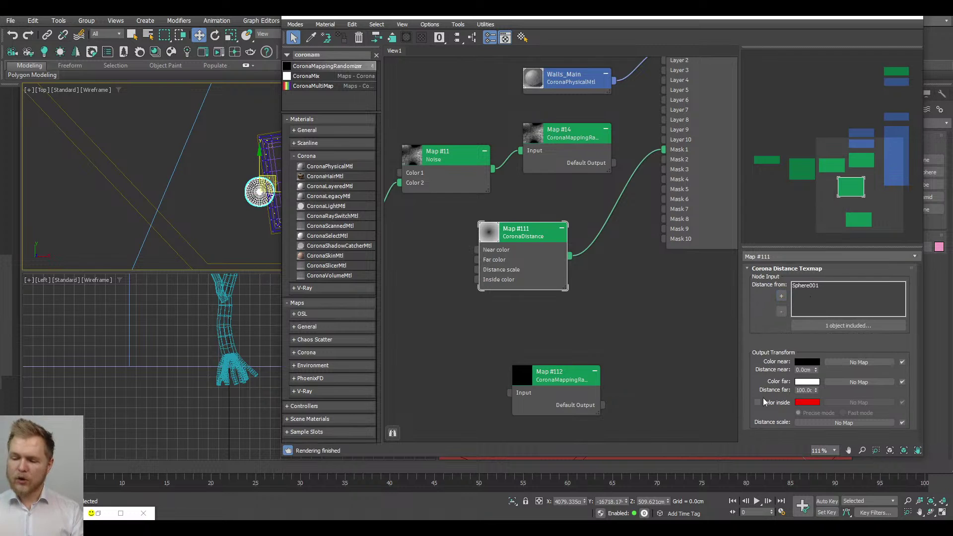
Step: Enable the CoronaDistance map's inside color and make it black by copying the near color
right_click(800, 403)
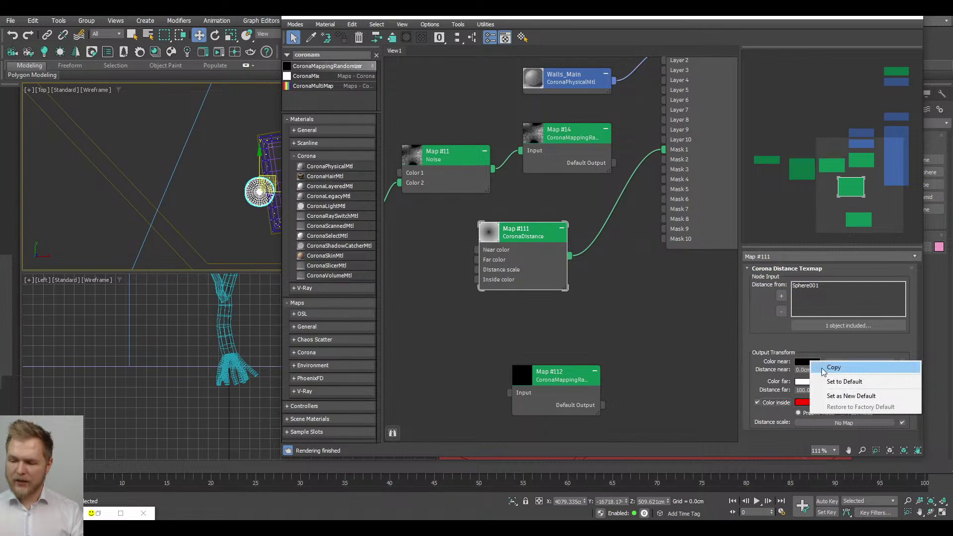
key(Escape)
right_click(800, 404)
click(826, 422)
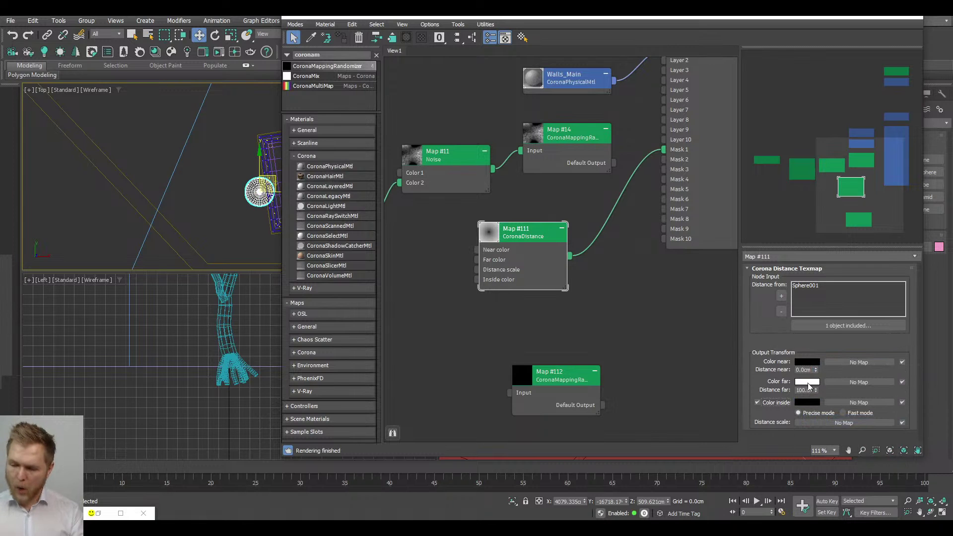
Step: Connect the Map #14 CoronaMappingRandomizer output to the Far color input of the CoronaDistance map
middle_drag(392, 213, 432, 208)
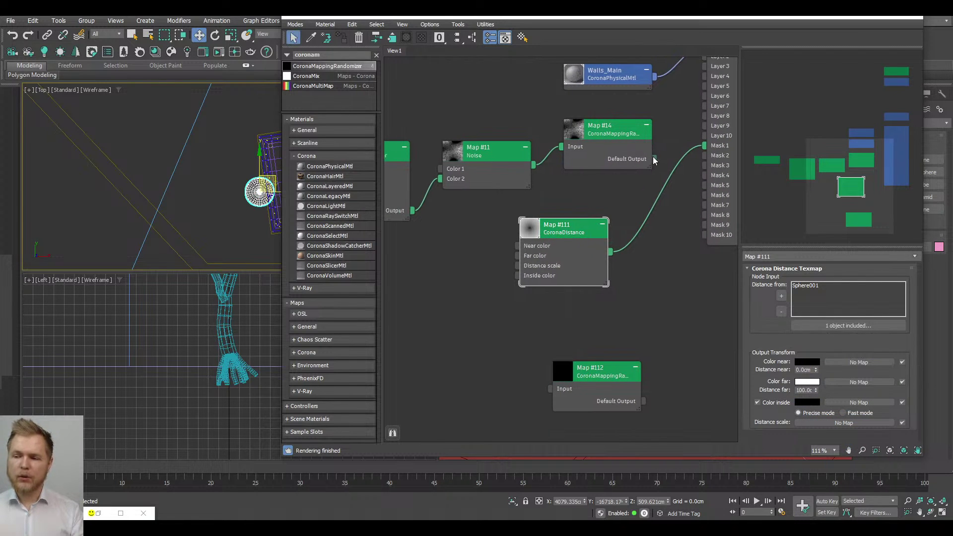
drag(654, 159, 521, 263)
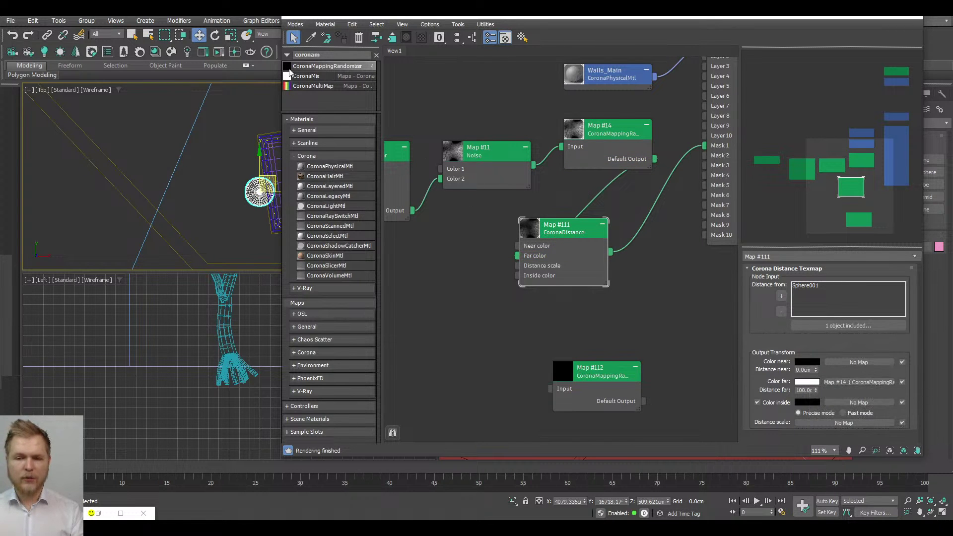
drag(456, 20, 292, 26)
click(677, 27)
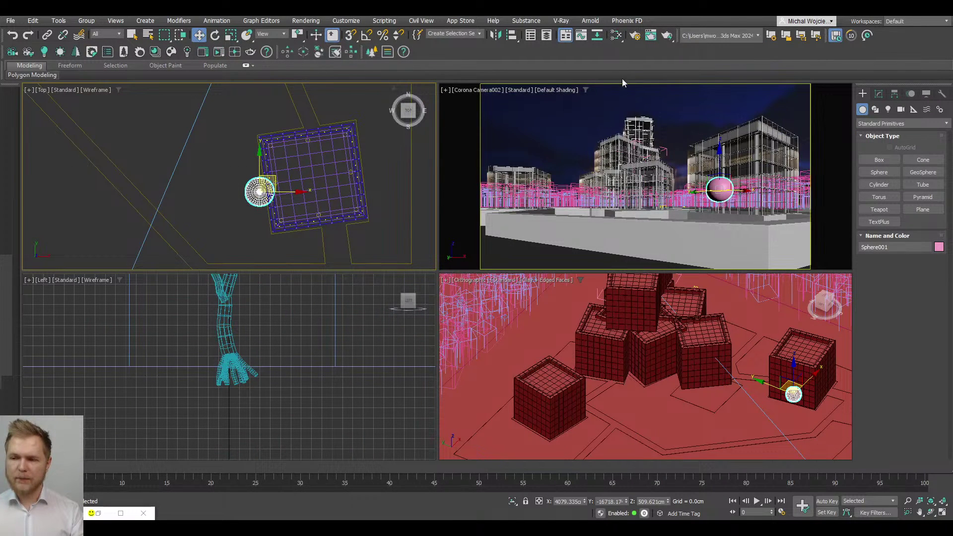
Step: Remove the connection between Map #14 and the CoronaDistance map's Far color input
click(616, 35)
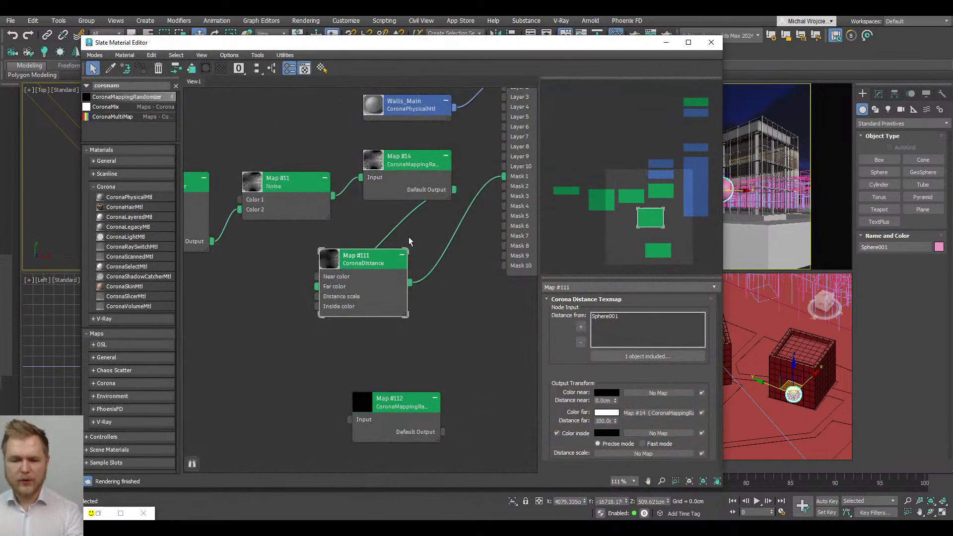
click(395, 230)
key(Delete)
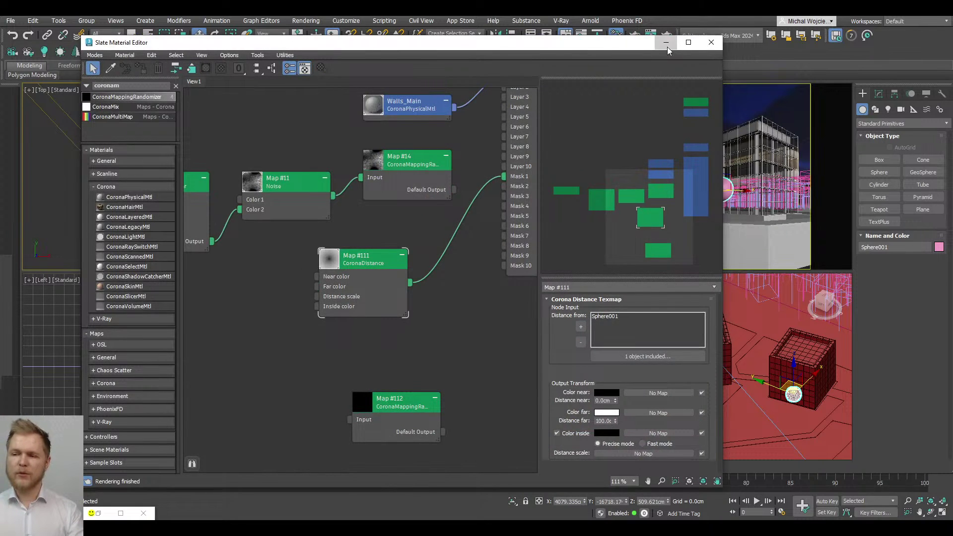
Step: Start interactive rendering of the camera view and examine the distance mask's effect on the right building's facade
click(668, 48)
click(219, 52)
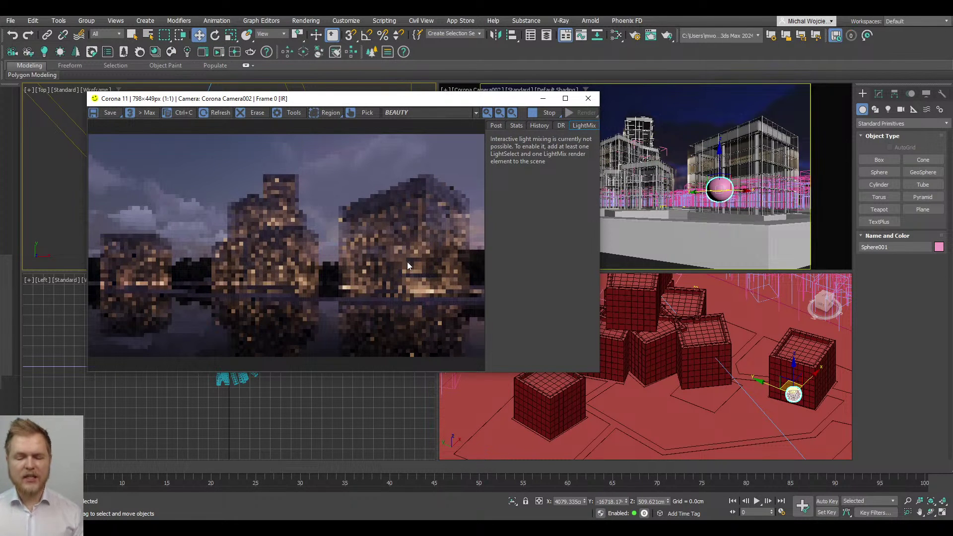
scroll(408, 265, up, 2)
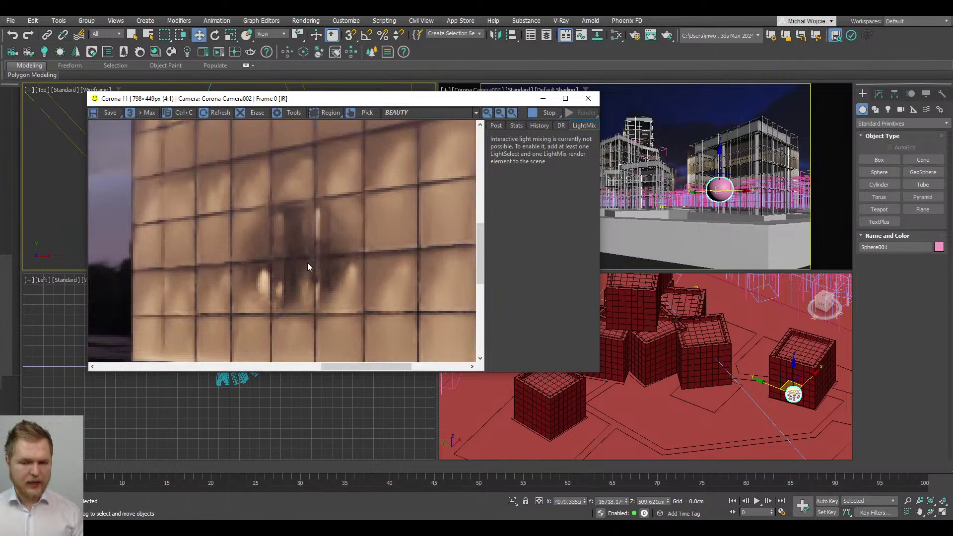
scroll(308, 267, down, 2)
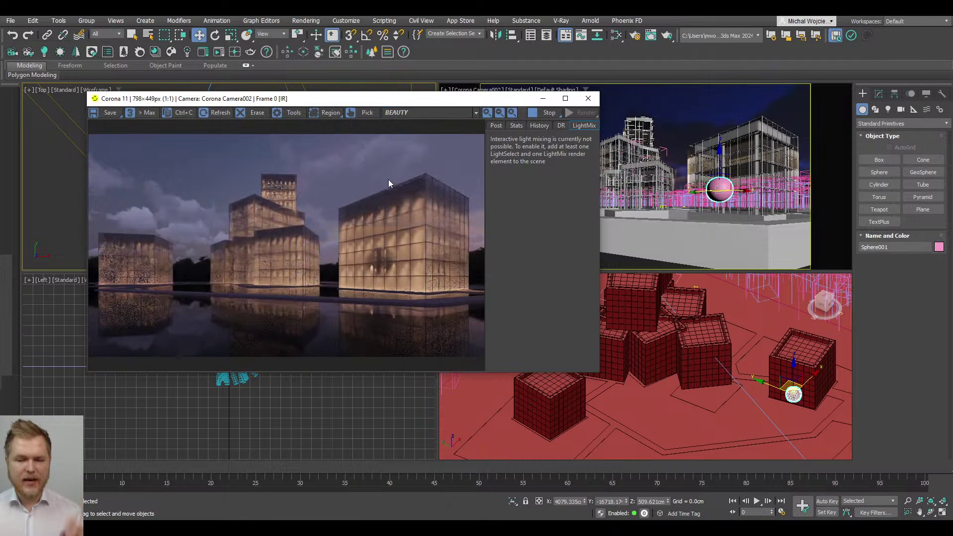
scroll(380, 266, up, 2)
drag(380, 266, 338, 268)
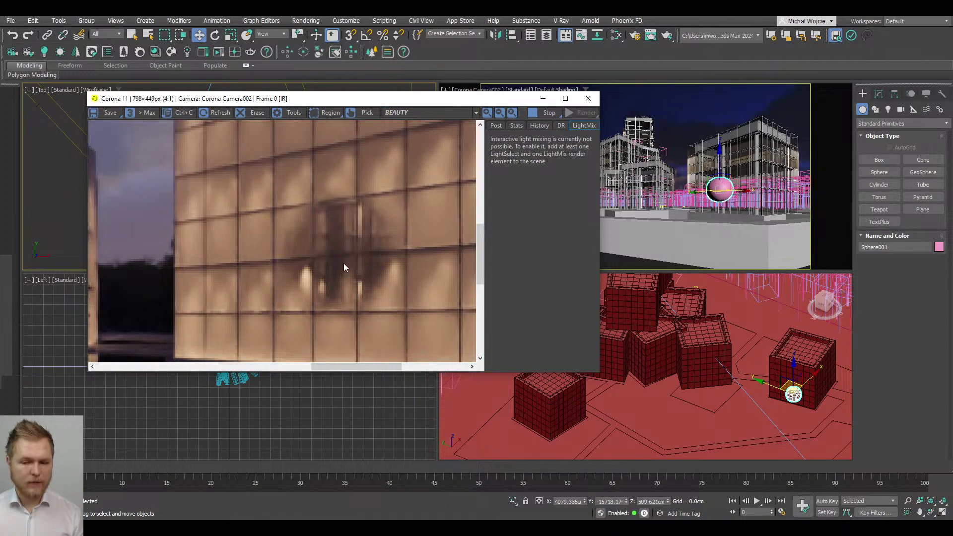
scroll(345, 268, down, 2)
drag(488, 101, 419, 100)
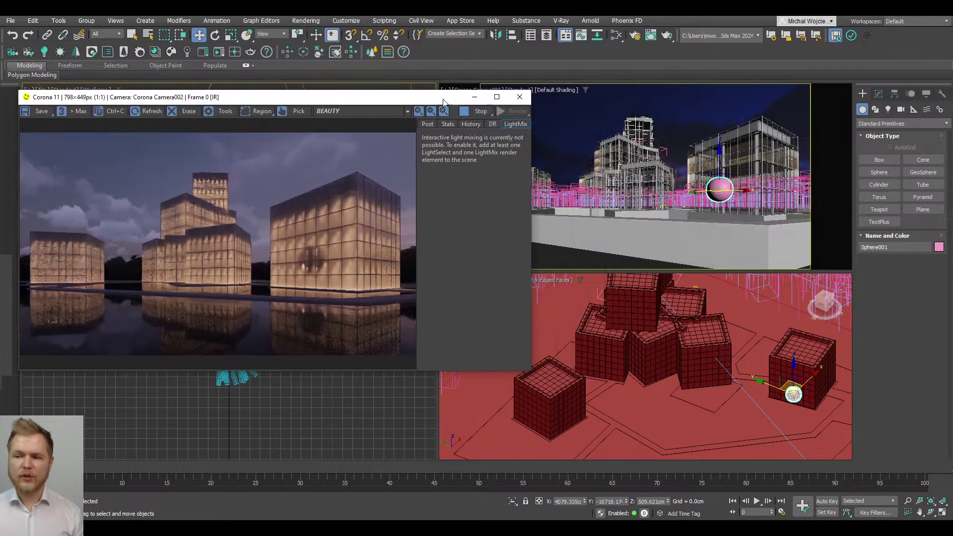
Step: Set the CoronaDistance map's far distance to 500 cm
click(617, 36)
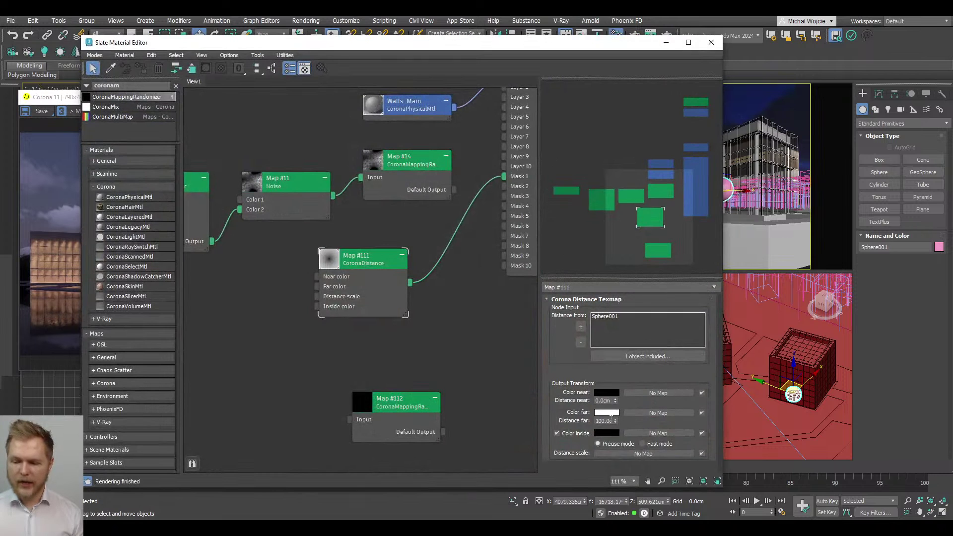
click(606, 421)
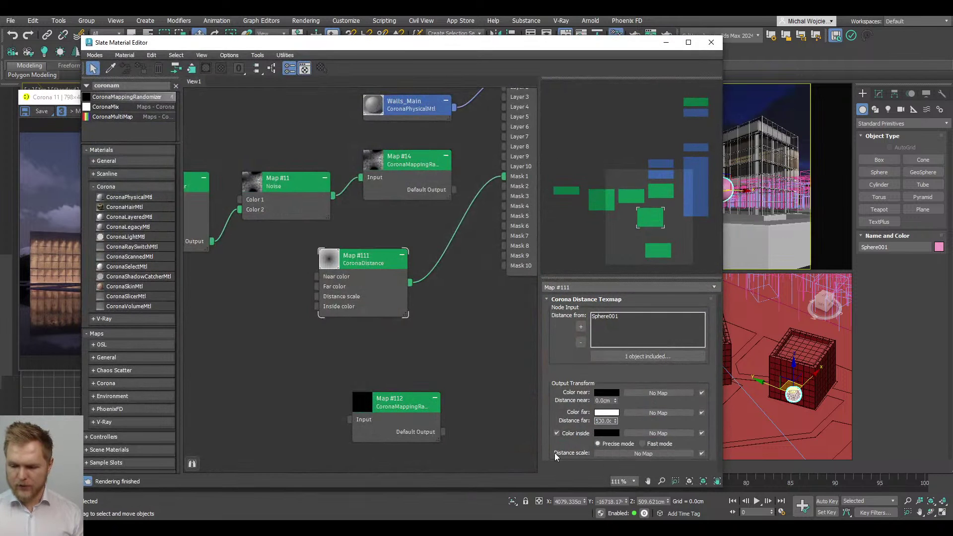
drag(467, 44, 676, 32)
Step: Inspect the right building's facade using a temporary render region around it
drag(271, 99, 187, 96)
click(174, 108)
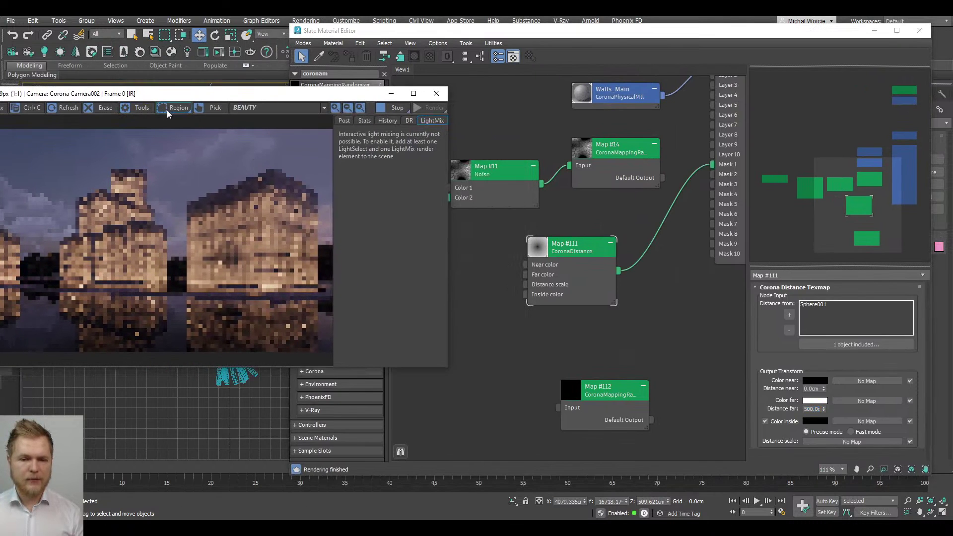
drag(180, 293, 286, 171)
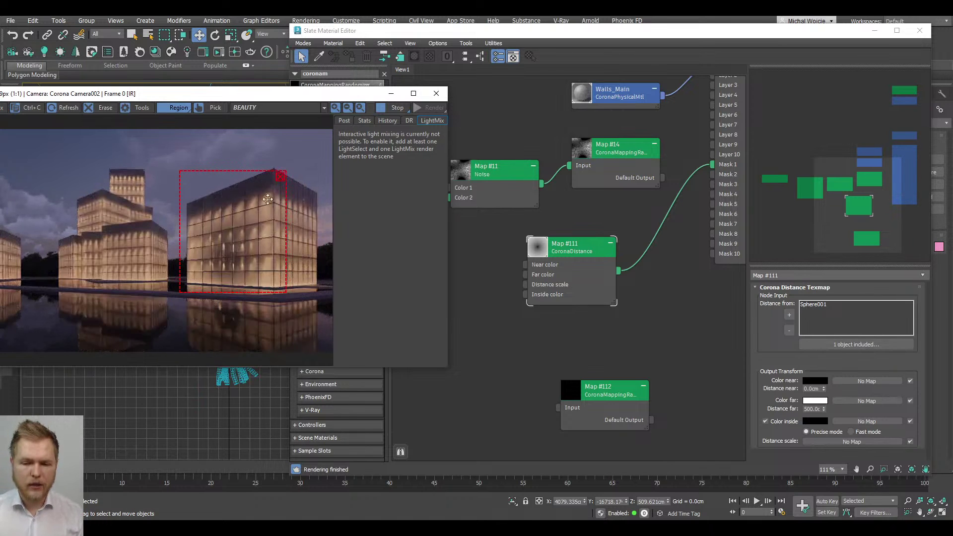
scroll(267, 199, up, 5)
scroll(179, 234, down, 5)
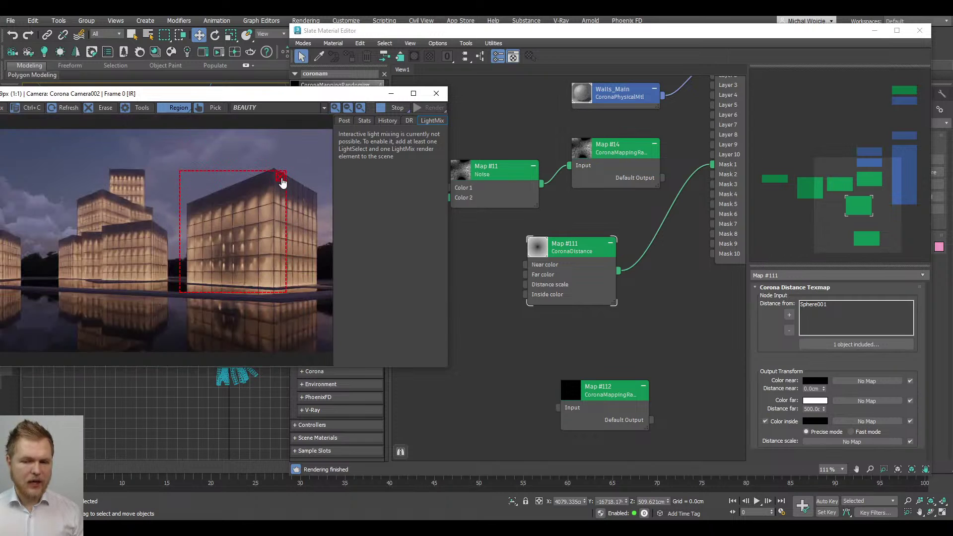
click(281, 178)
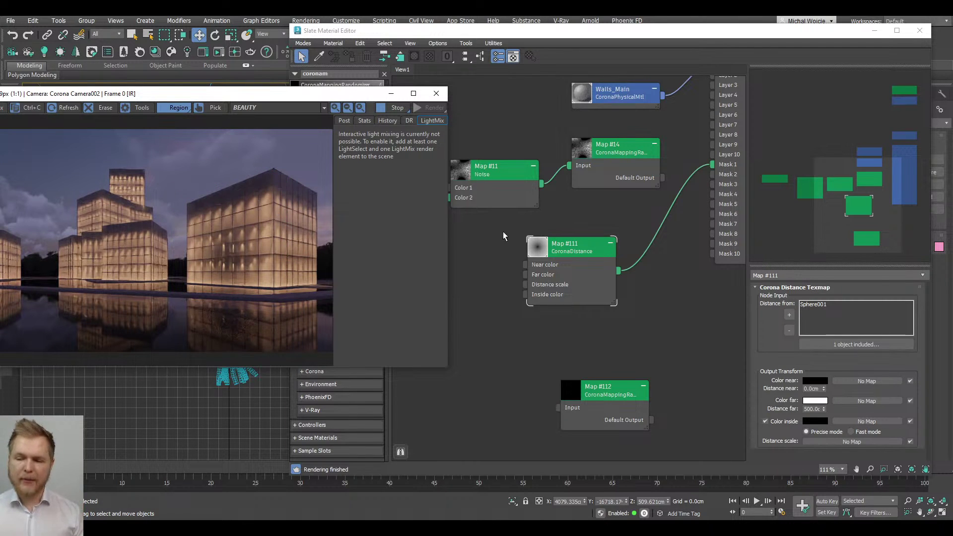
Step: Wire Map #14 into the CoronaDistance map's Far color input and rearrange the two nodes
drag(582, 258, 582, 246)
middle_drag(645, 164, 594, 174)
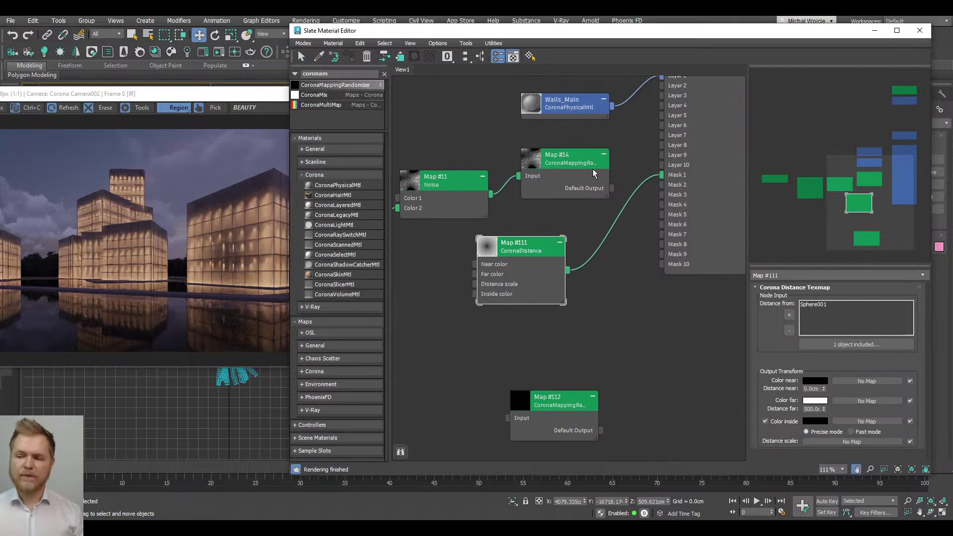
drag(612, 189, 573, 283)
drag(582, 177, 559, 177)
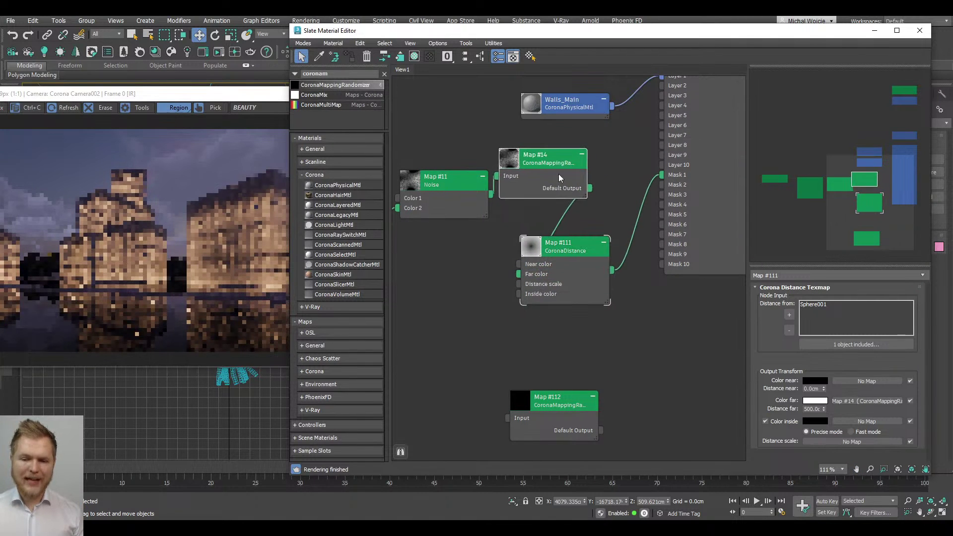
Step: Examine the right building's facade up close in the interactive render with the noise-driven far color
drag(213, 94, 285, 76)
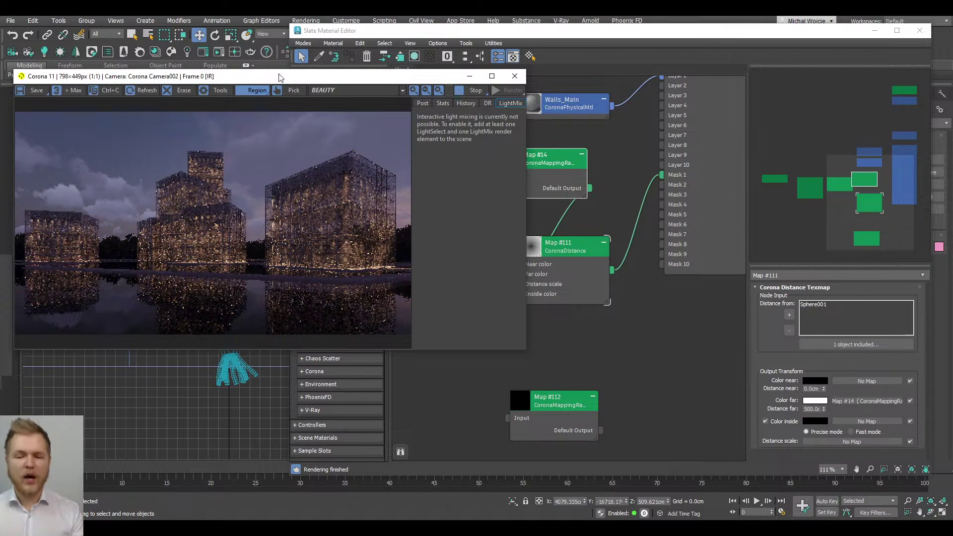
scroll(321, 228, up, 3)
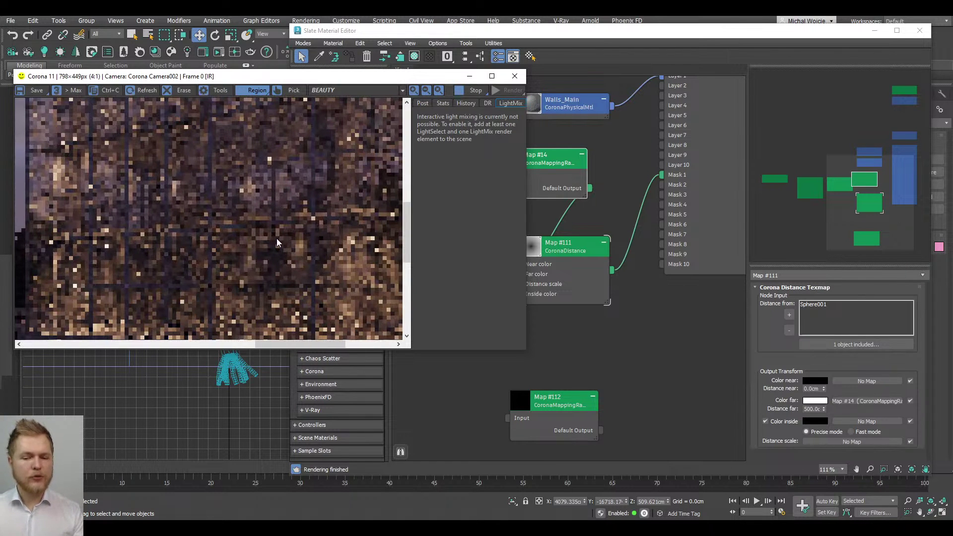
scroll(274, 207, down, 1)
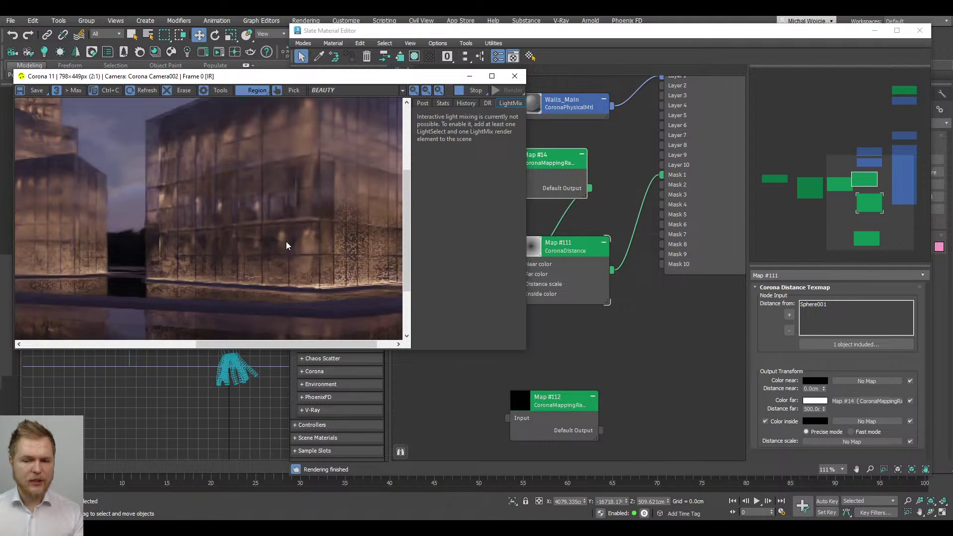
Step: Examine the Noise Map #11's thresholds and enlarged preview in the node graph feeding the CoronaDistance far color
scroll(286, 246, down, 1)
click(591, 288)
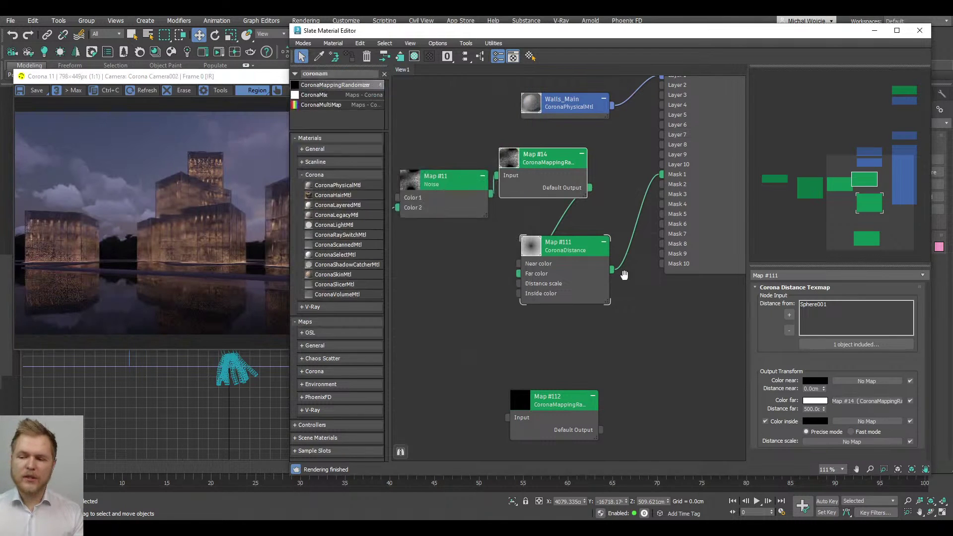
scroll(620, 278, down, 1)
click(481, 275)
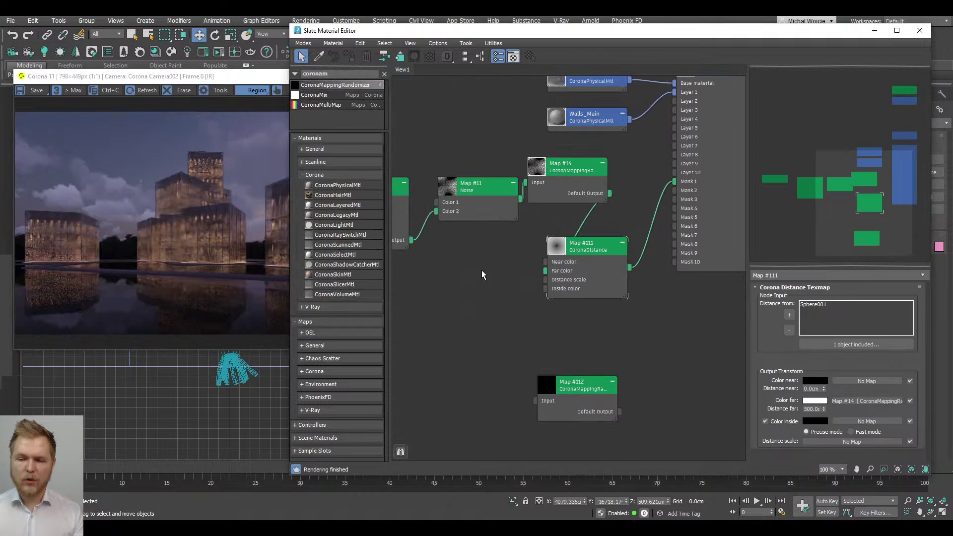
click(180, 192)
middle_drag(507, 228, 529, 226)
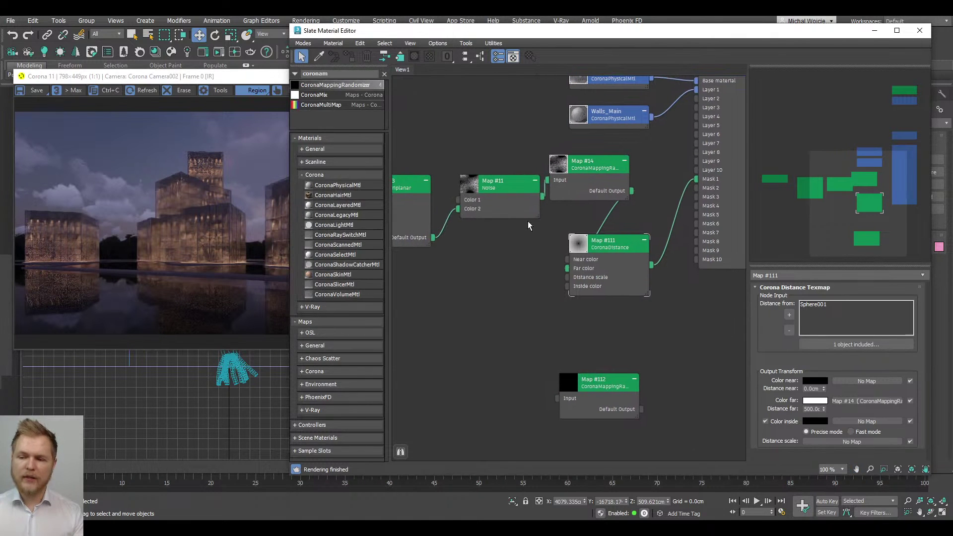
double_click(476, 196)
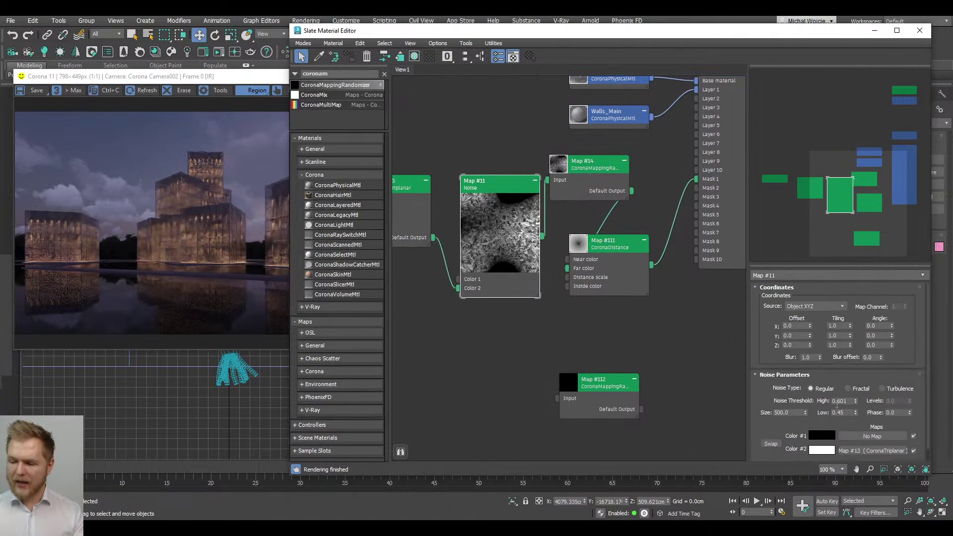
double_click(839, 413)
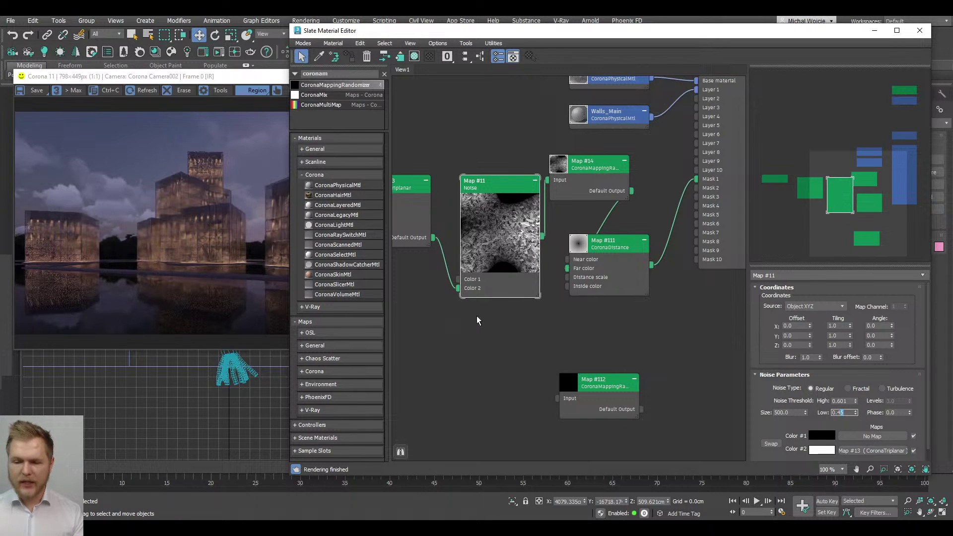
click(503, 250)
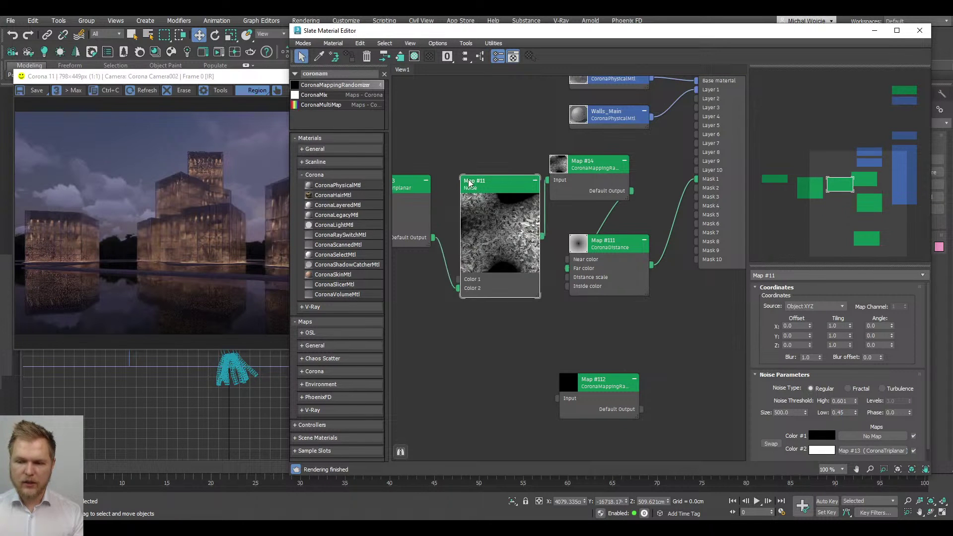
scroll(498, 255, up, 2)
scroll(499, 236, up, 5)
scroll(499, 237, down, 3)
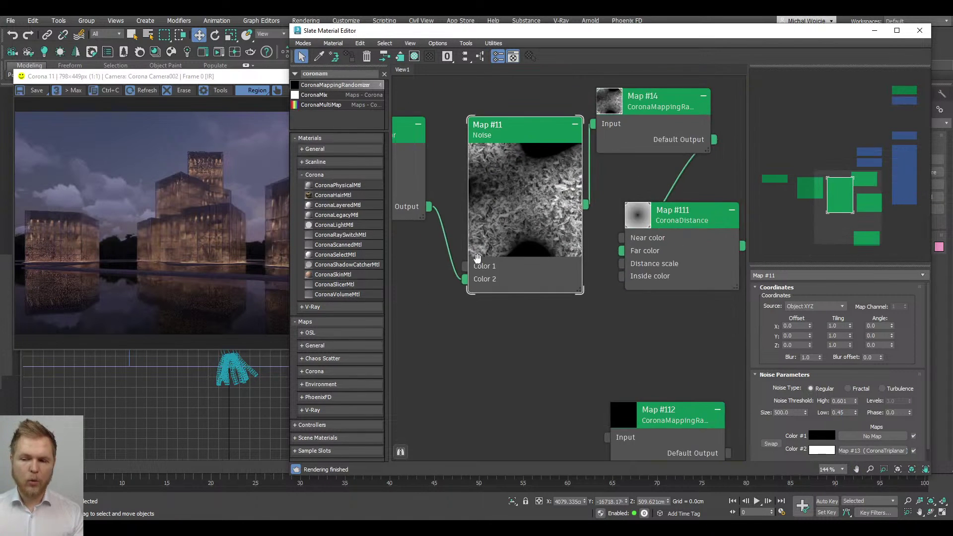
Step: Invert the output of the Frost_Texture_VA.jpg bitmap in Map #12 and check the resulting Noise preview
middle_drag(447, 243, 545, 228)
scroll(546, 229, down, 1)
double_click(455, 142)
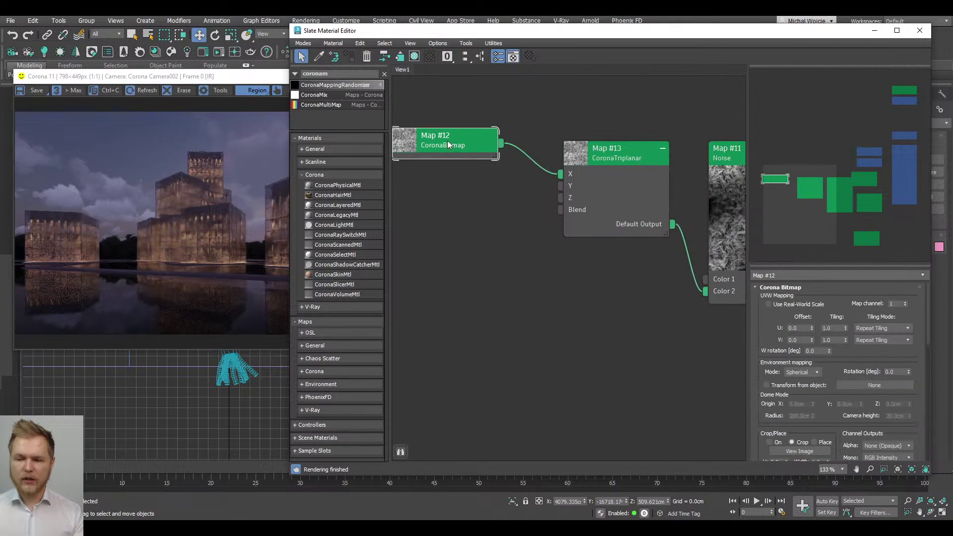
scroll(757, 443, down, 5)
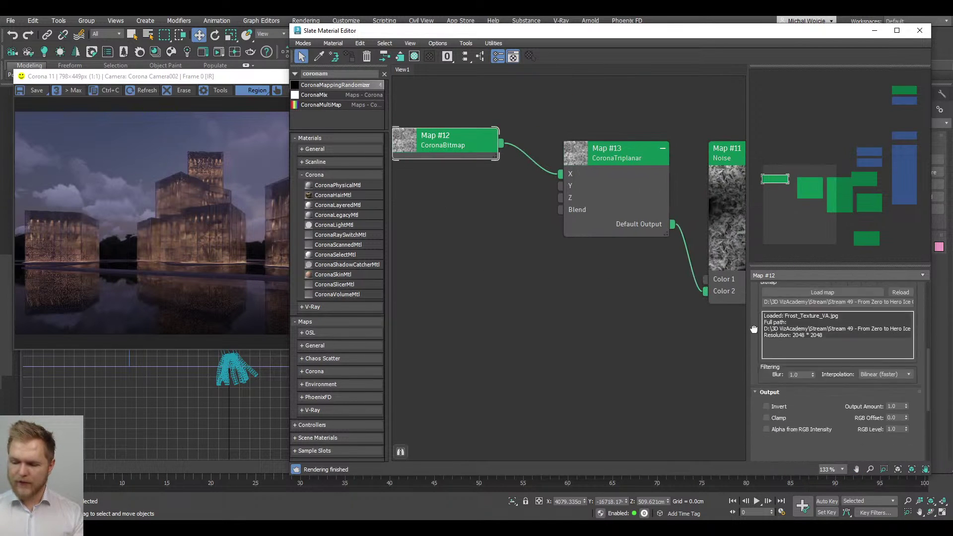
click(766, 347)
scroll(659, 337, up, 1)
middle_drag(659, 338, 475, 281)
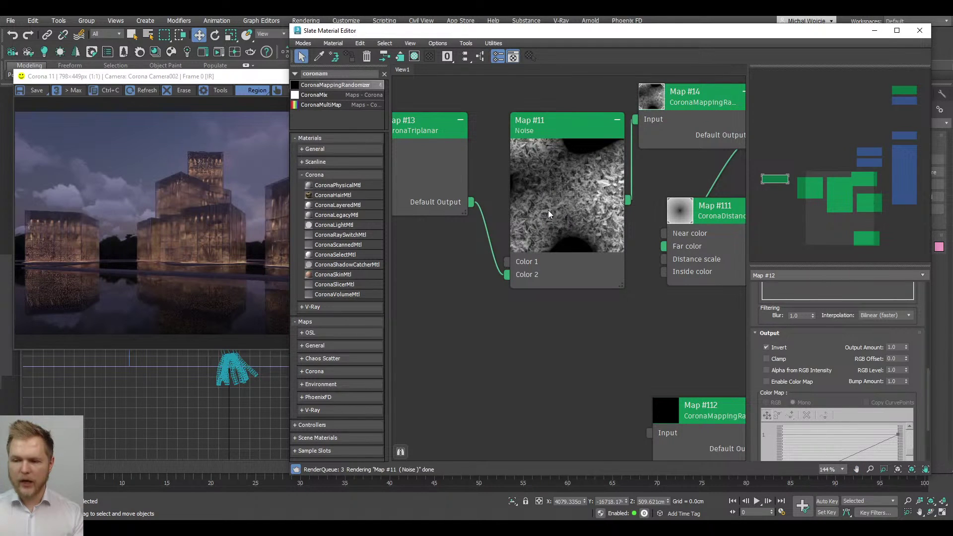
scroll(576, 217, up, 4)
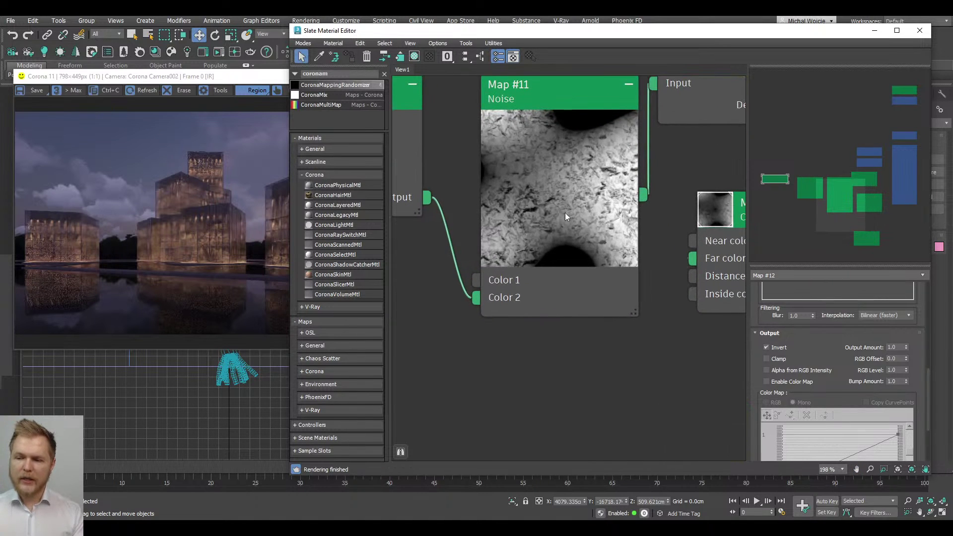
scroll(597, 216, down, 6)
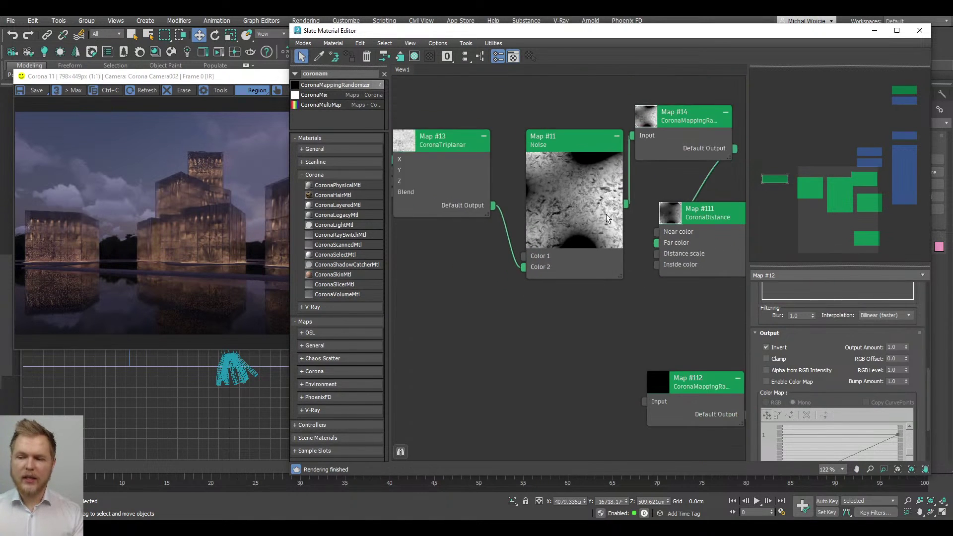
Step: Switch Map #11's noise type to Fractal with thresholds High 0.531 and Low 0.45, and start the interactive render
middle_drag(606, 214, 514, 204)
double_click(491, 195)
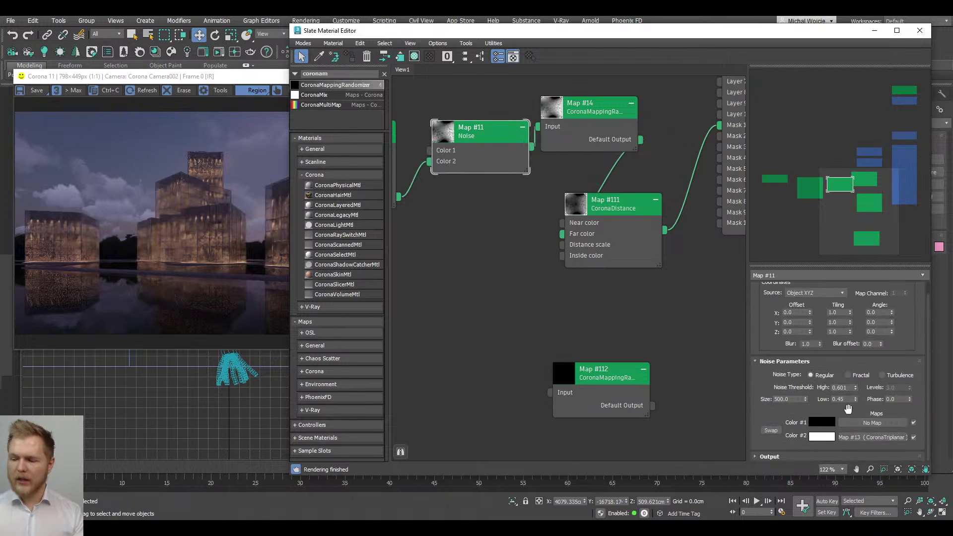
click(855, 390)
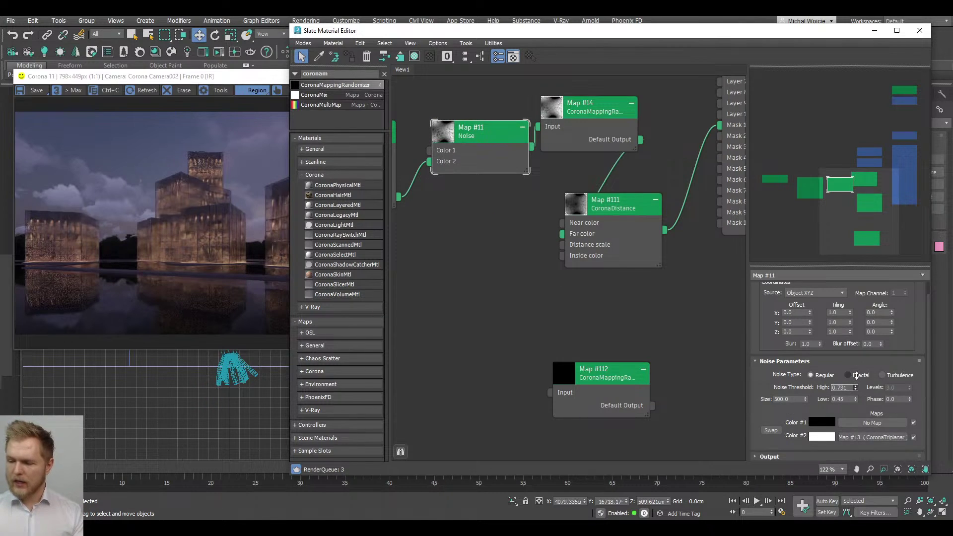
drag(856, 400, 857, 393)
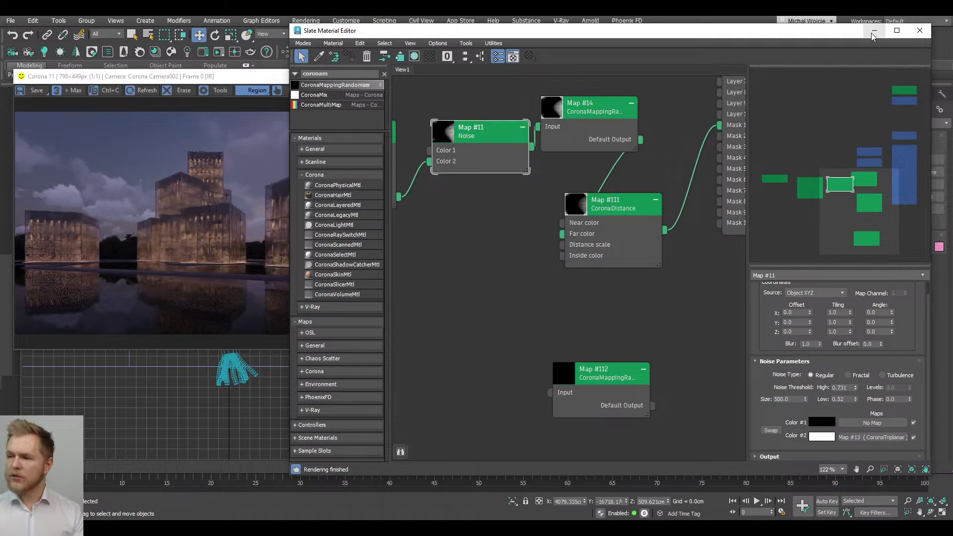
mouse_move(855, 391)
mouse_down()
mouse_move(854, 406)
mouse_move(855, 393)
mouse_up()
click(855, 375)
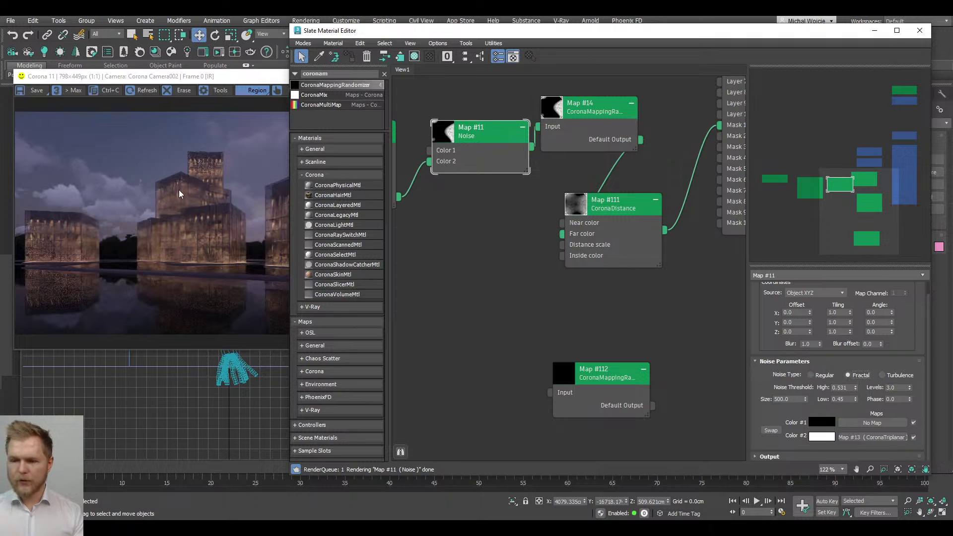
click(208, 174)
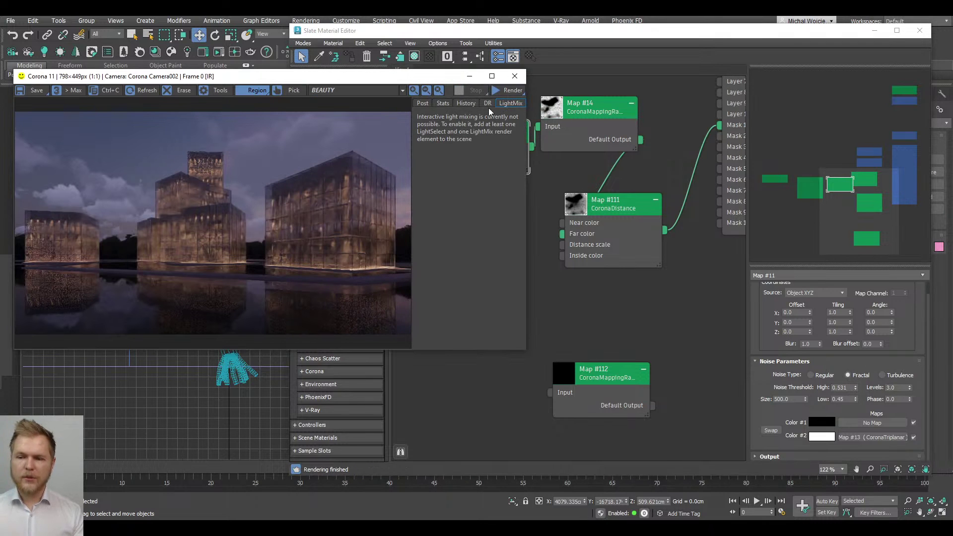
click(508, 89)
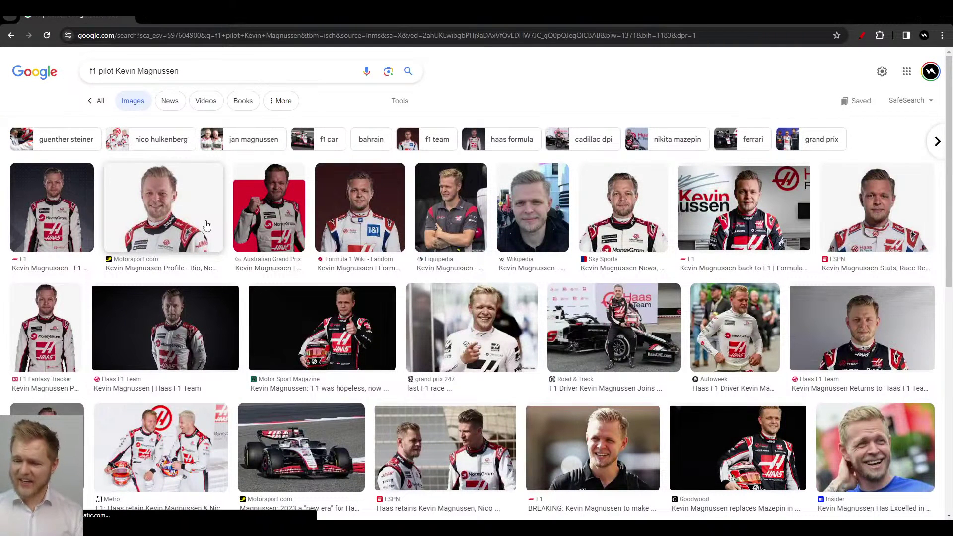
Step: Switch to the web browser and search Google Images for "Avichi"
drag(179, 71, 88, 71)
text(Avichi)
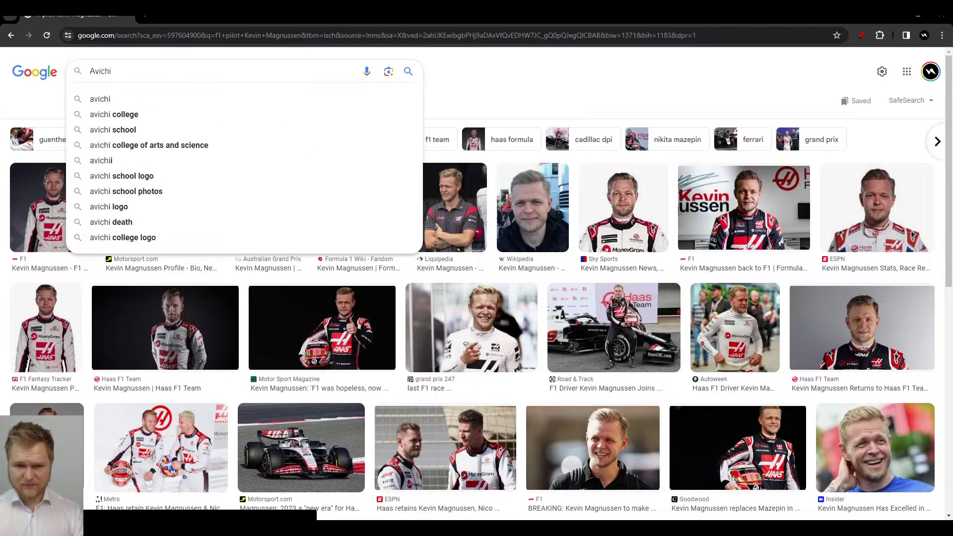
key(Return)
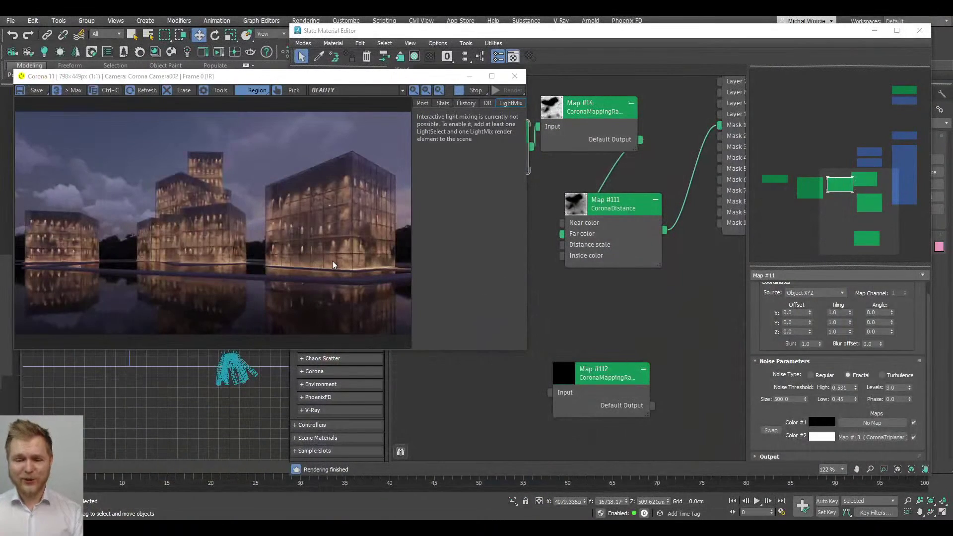
Step: Inspect the right building's facade up close in the interactive render, and stop rendering
scroll(335, 254, up, 4)
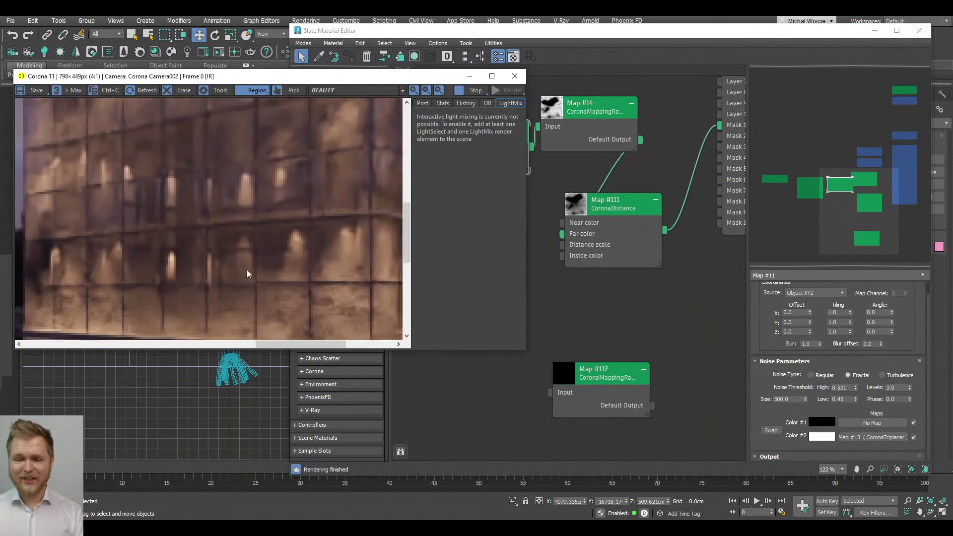
scroll(228, 270, down, 4)
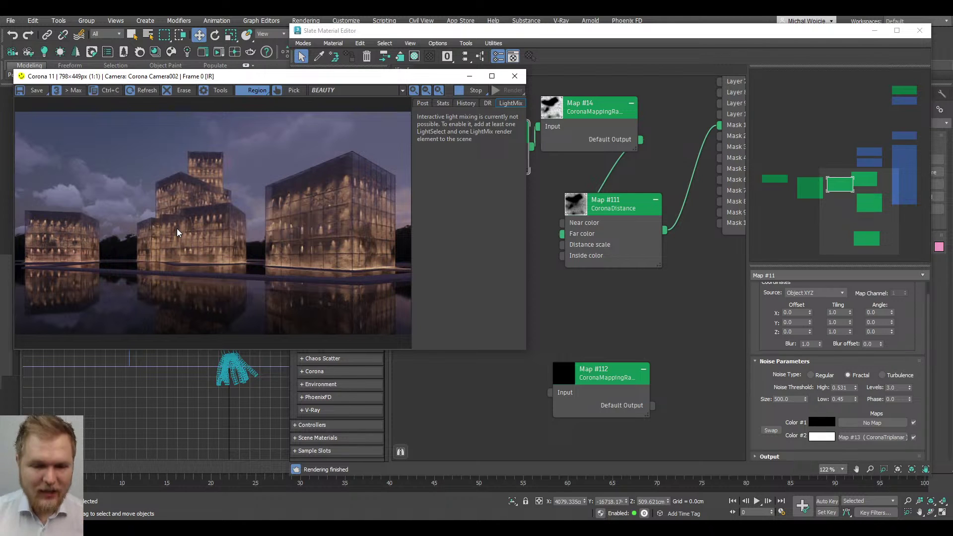
click(469, 90)
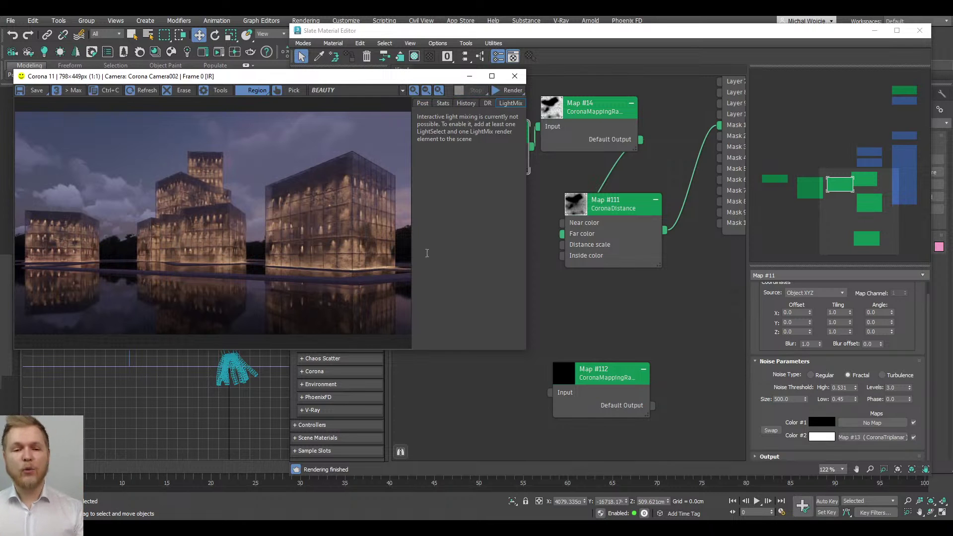
Step: Minimize the Slate Material Editor and render window, and show the central building cluster at an angle in the former Top viewport
click(875, 32)
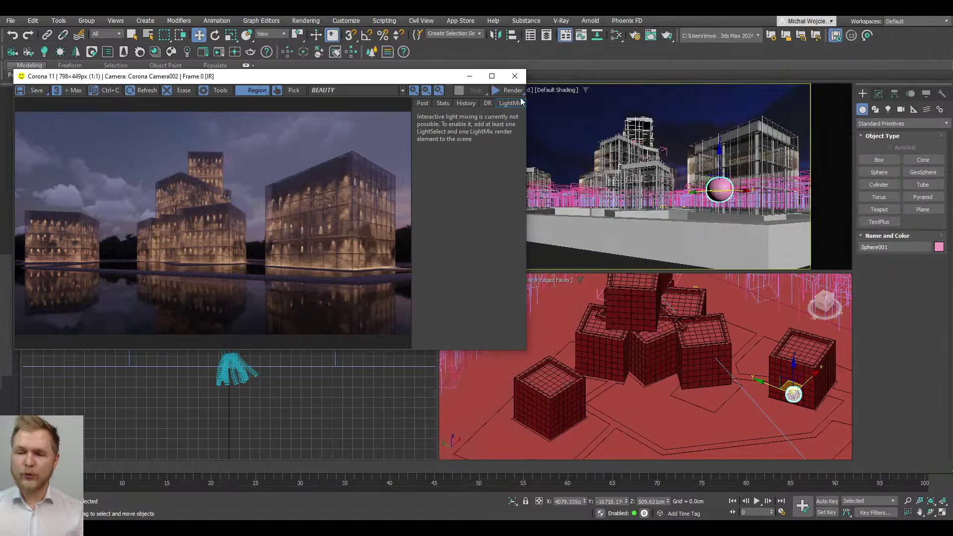
click(470, 77)
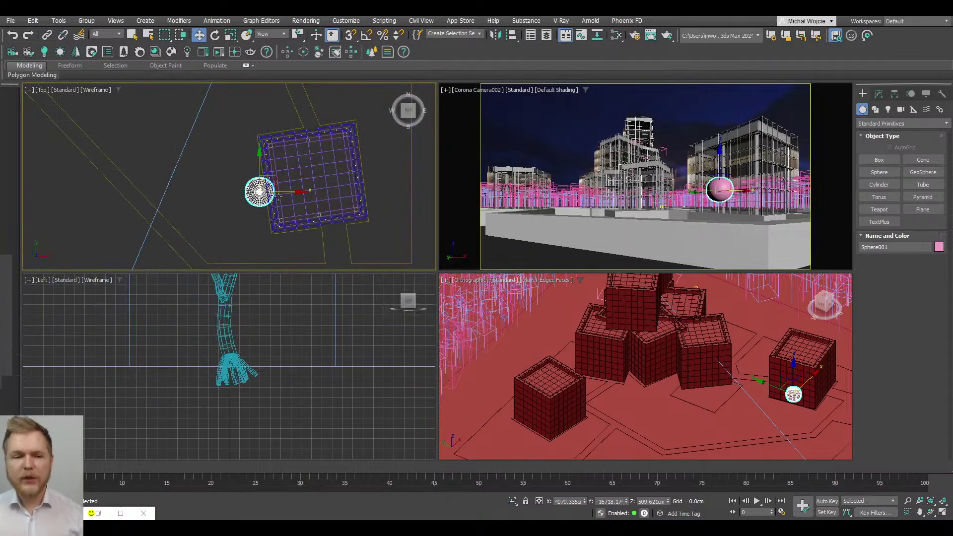
scroll(258, 201, down, 5)
click(196, 154)
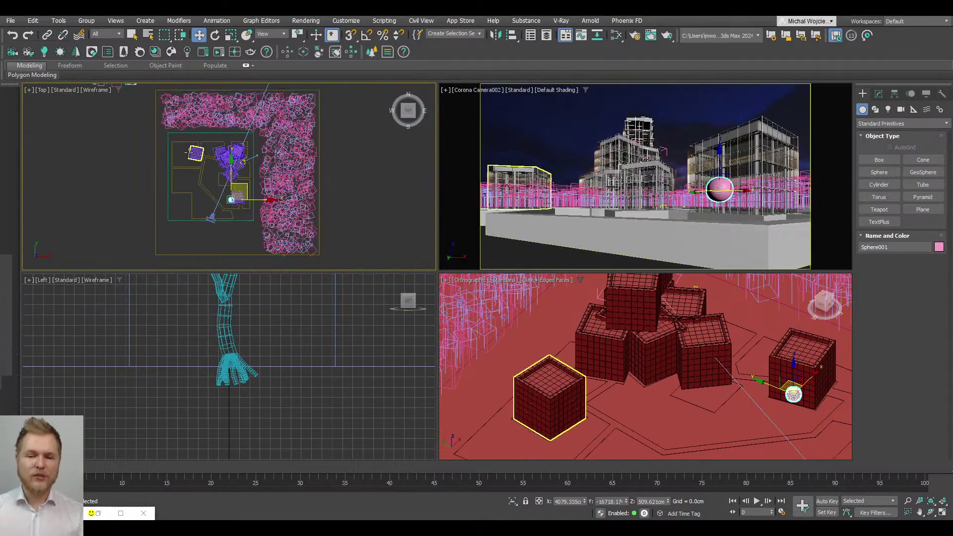
alt+middle_drag(196, 154, 243, 116)
scroll(244, 116, up, 6)
Step: Select all building groups of the central cluster and isolate them in the viewports
click(229, 199)
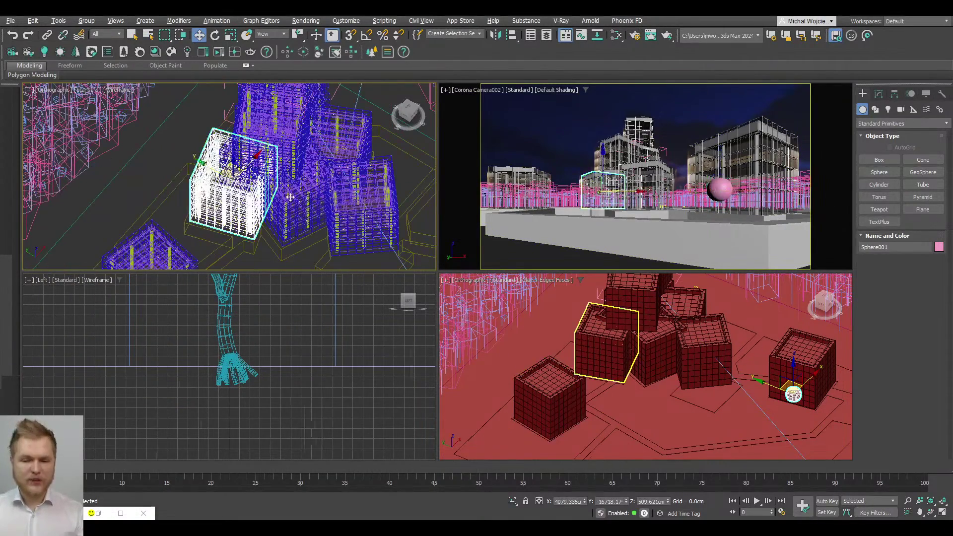
ctrl+click(323, 234)
ctrl+click(348, 218)
ctrl+click(293, 144)
alt+middle_drag(293, 144, 90, 267)
scroll(318, 211, up, 3)
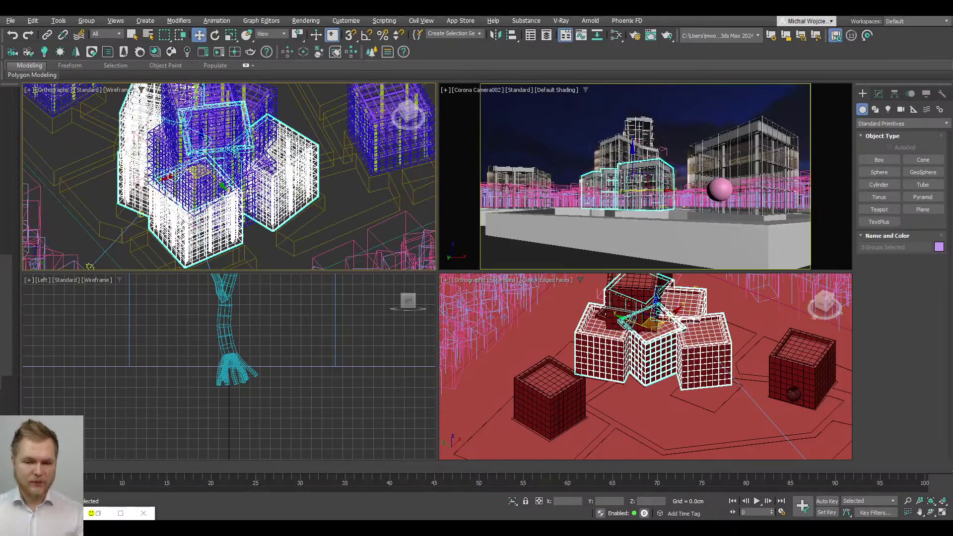
ctrl+click(251, 191)
ctrl+click(198, 164)
key(alt+q)
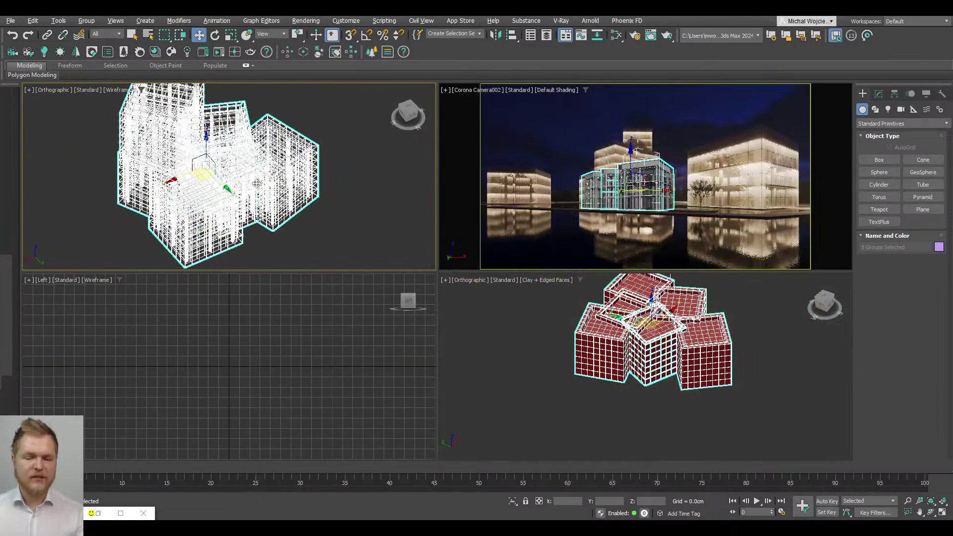
alt+middle_drag(120, 189, 144, 187)
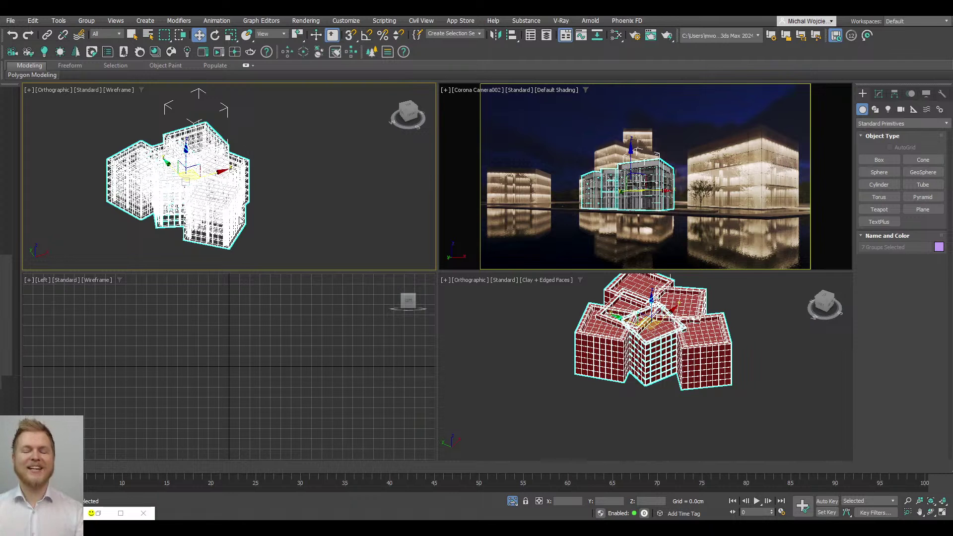
Step: Select Group022 above the isolated building cluster on its own and remove it
alt+middle_drag(208, 152, 198, 112)
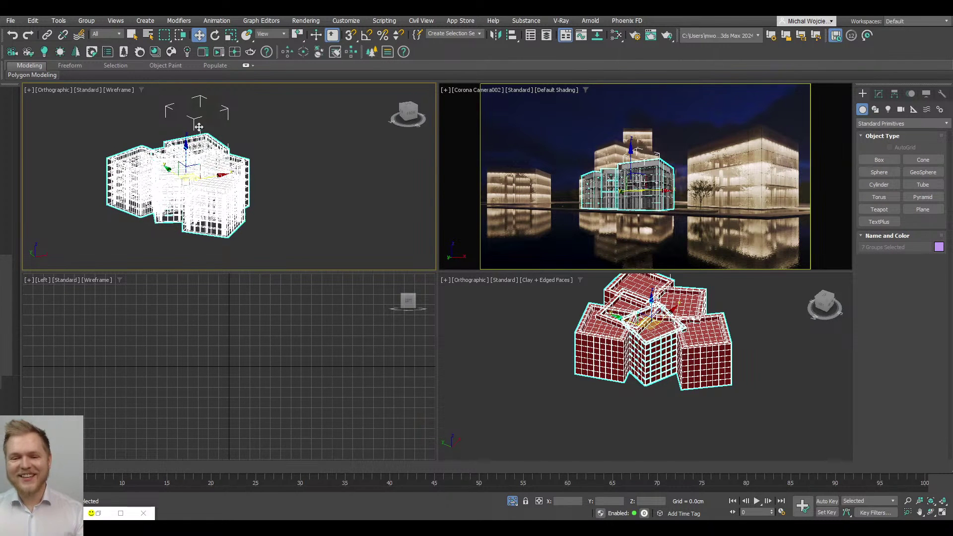
click(196, 114)
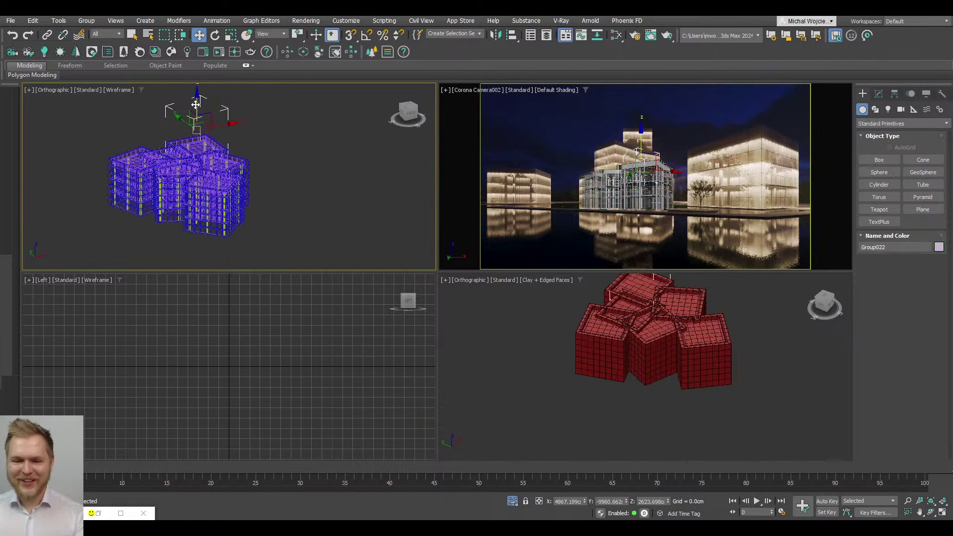
drag(196, 111, 192, 100)
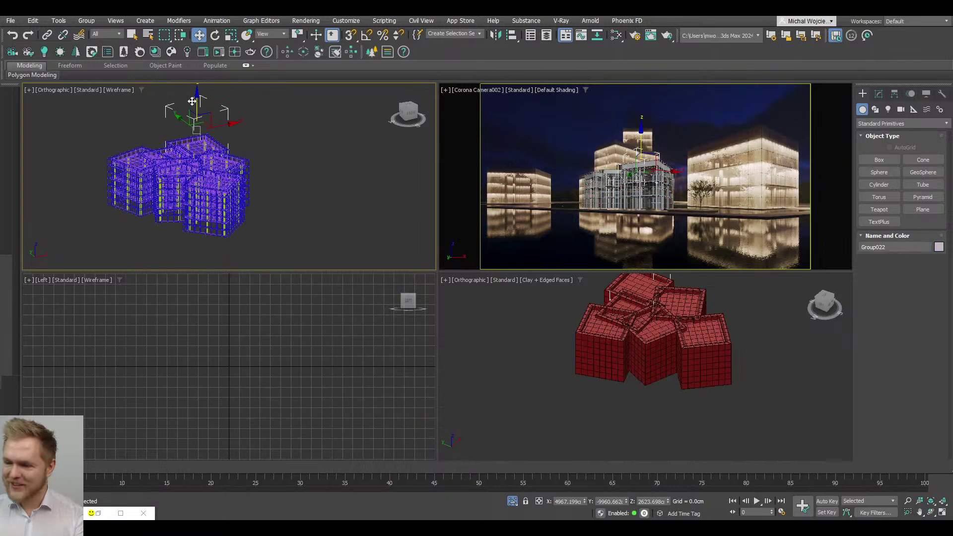
click(192, 100)
Step: Select all the isolated lower buildings of the central cluster and combine them into one group with the default name
drag(256, 108, 101, 249)
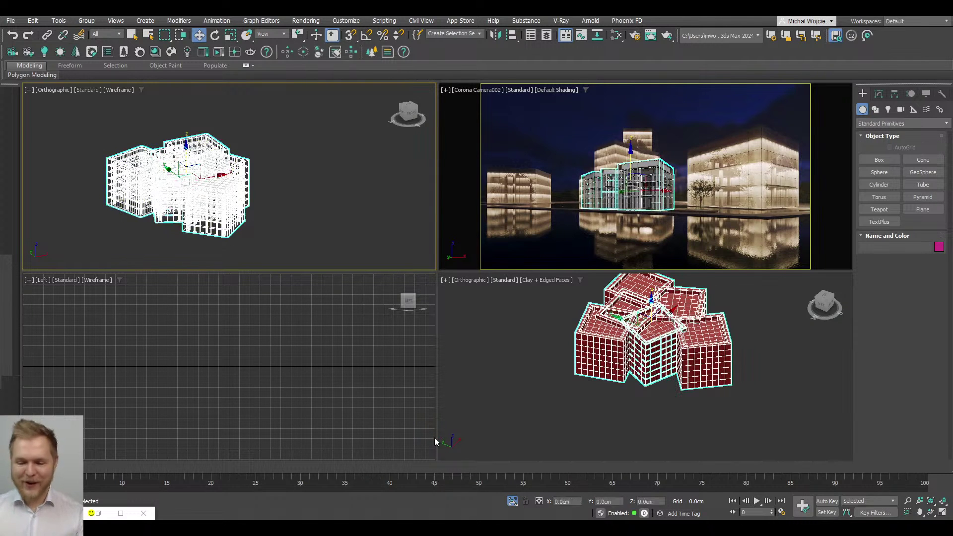
click(88, 21)
click(105, 37)
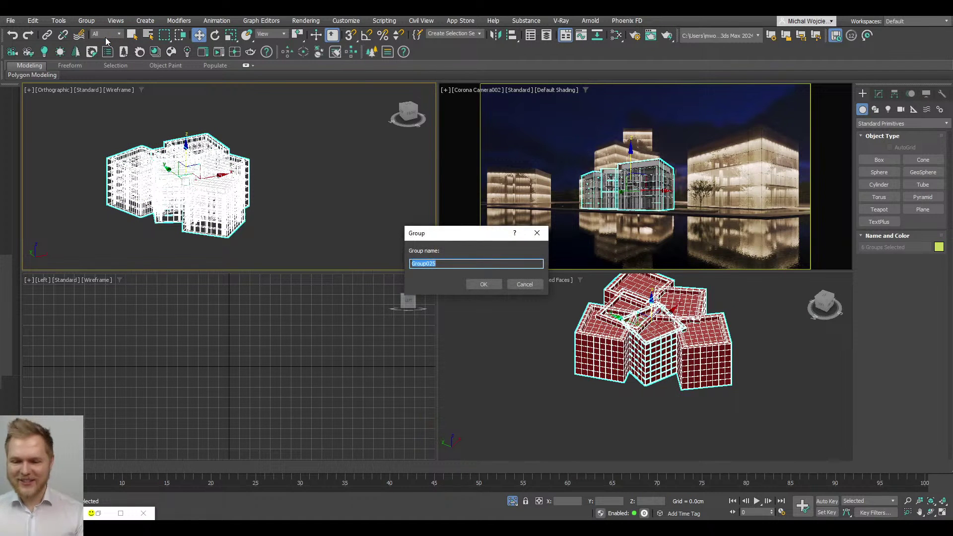
key(Return)
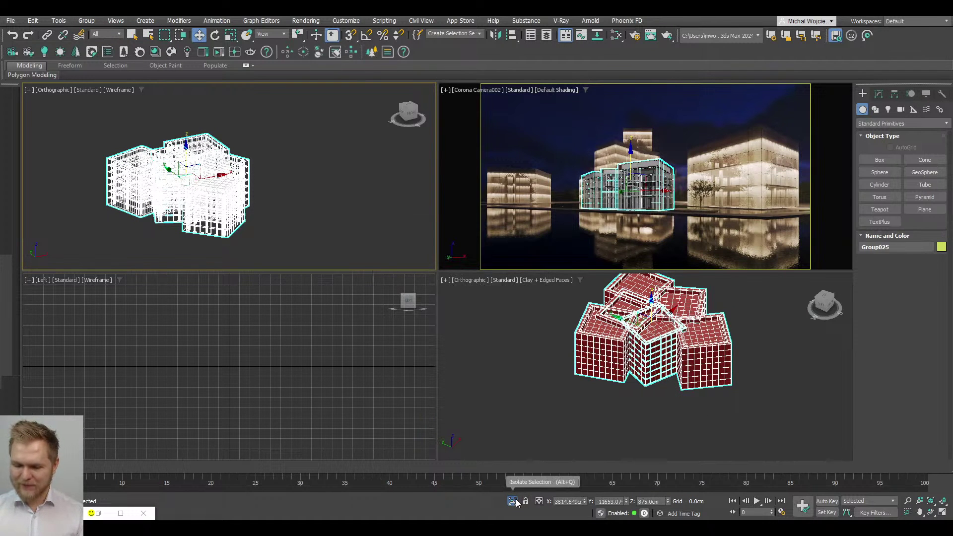
Step: Exit isolation, select the second-level buildings above the central cluster and close their opened groups
click(511, 501)
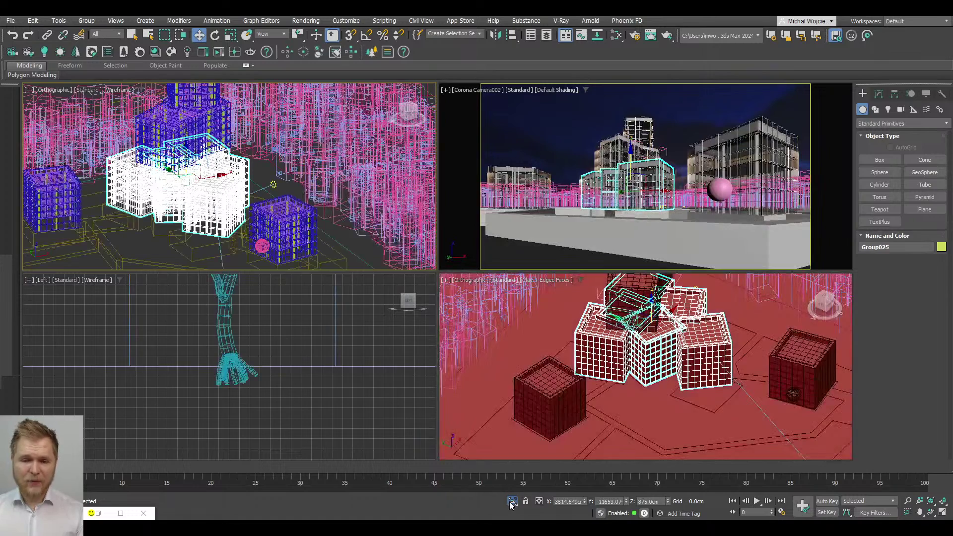
ctrl+click(249, 128)
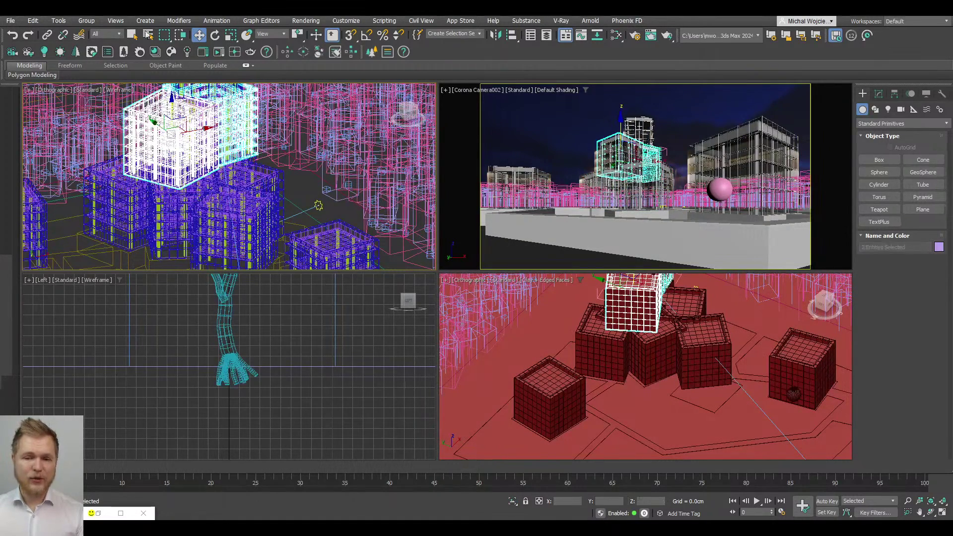
click(86, 21)
click(96, 49)
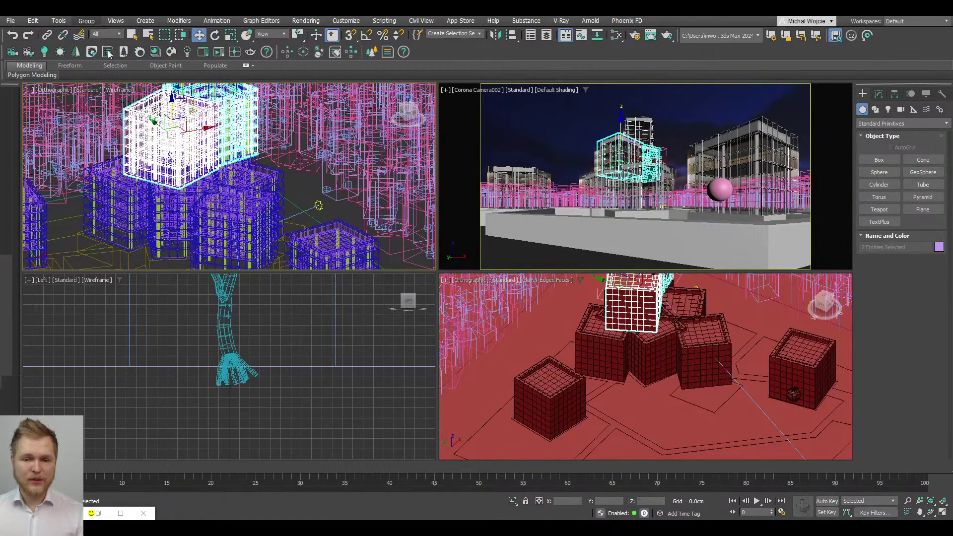
click(87, 21)
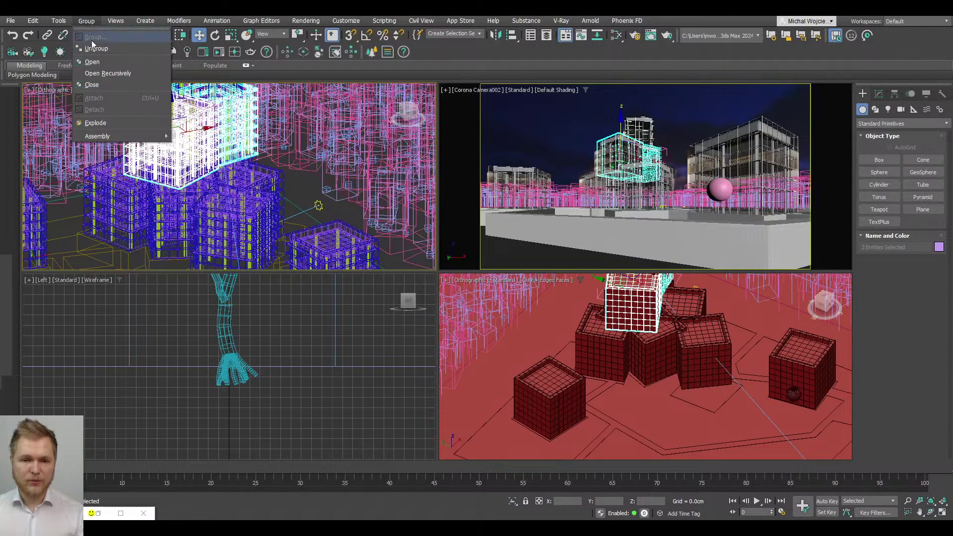
click(92, 84)
Step: Group the selected second-level buildings under the name Foor_2
click(84, 20)
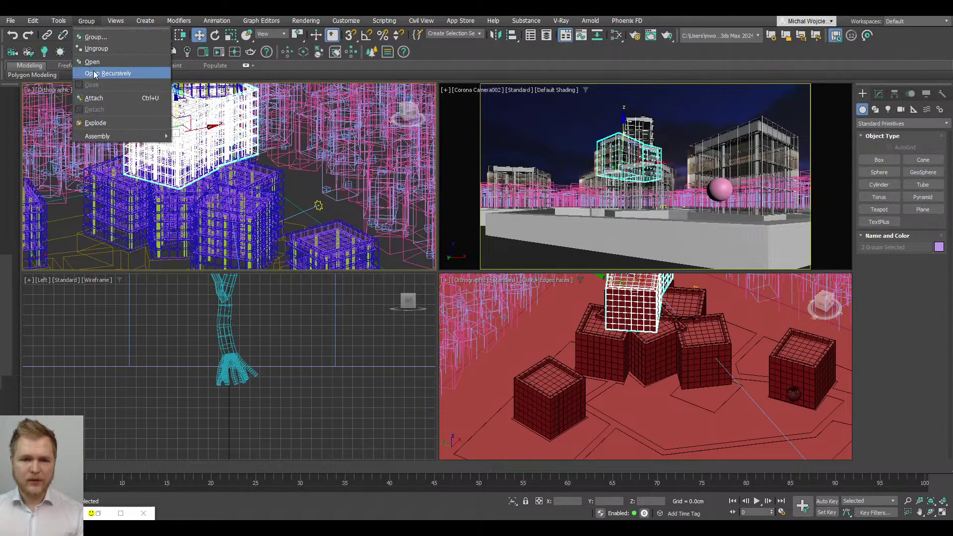
click(94, 37)
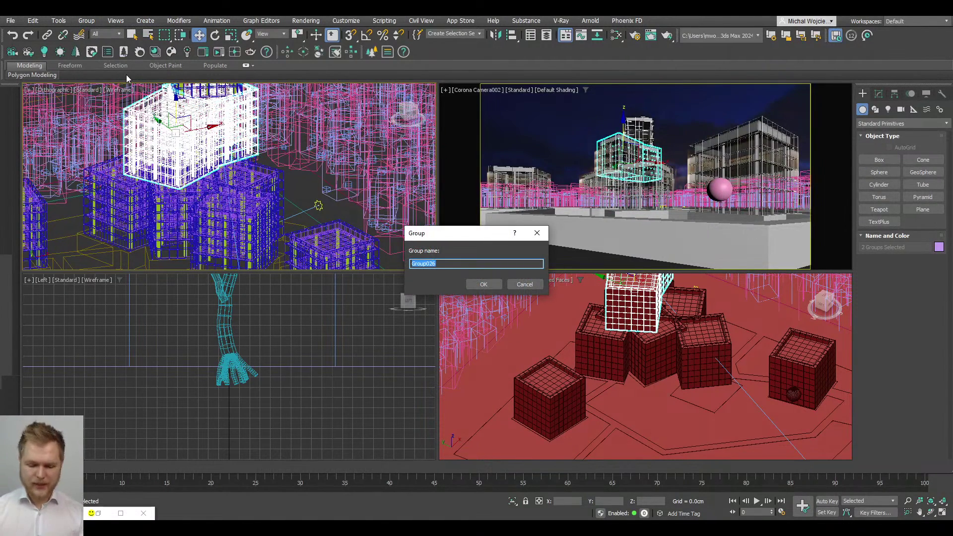
text(Foor_2)
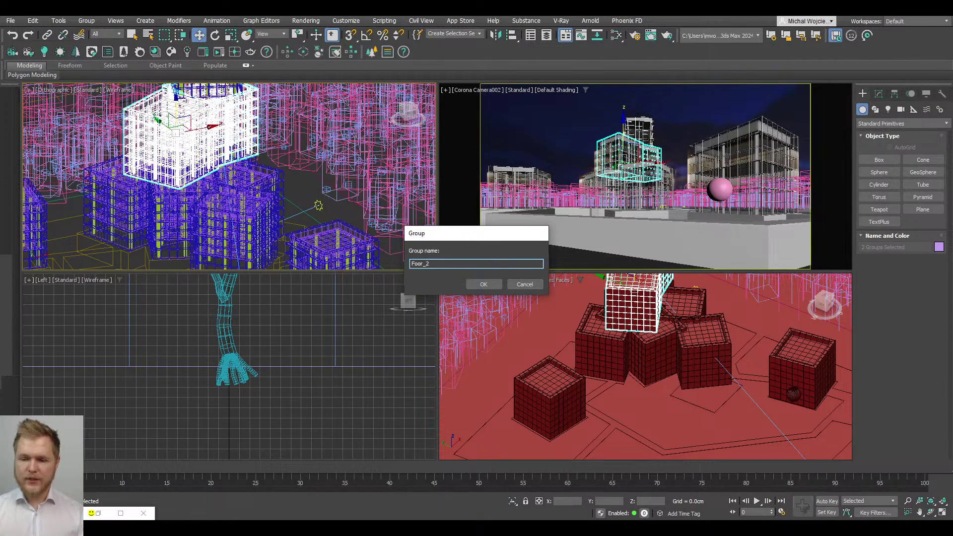
key(Return)
Step: Rename the group of the separate building at the camera view's right side as Ice_Cube_001
middle_drag(224, 209, 233, 144)
click(745, 164)
click(878, 94)
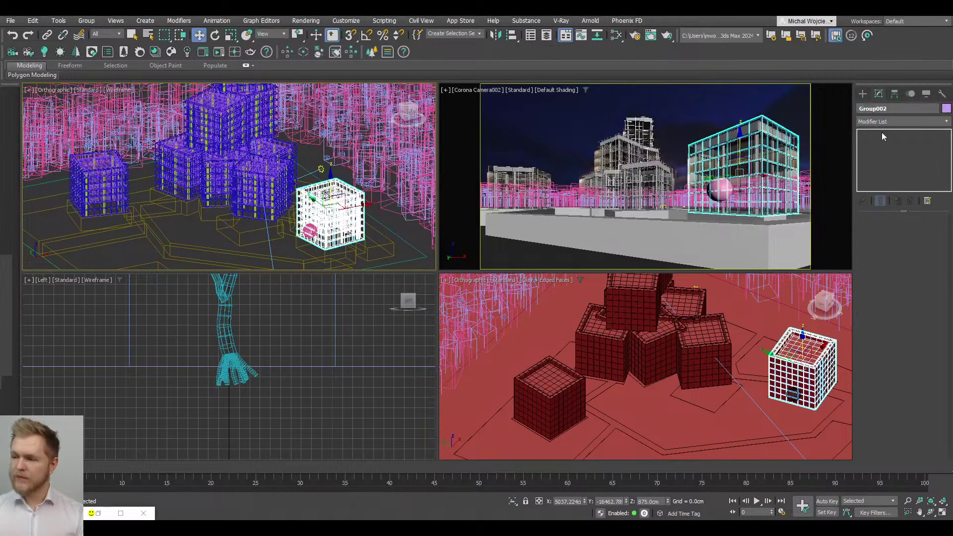
click(882, 109)
double_click(882, 109)
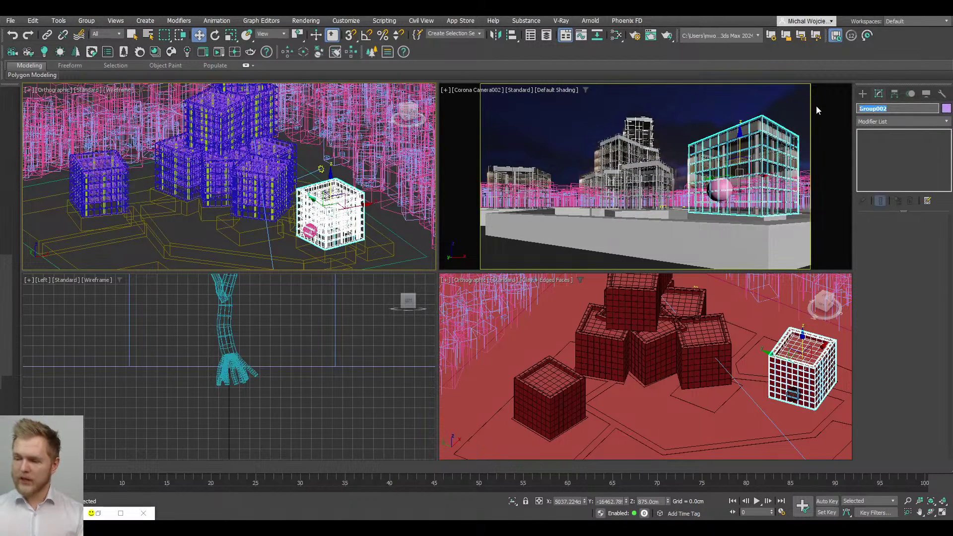
text(Ice_)
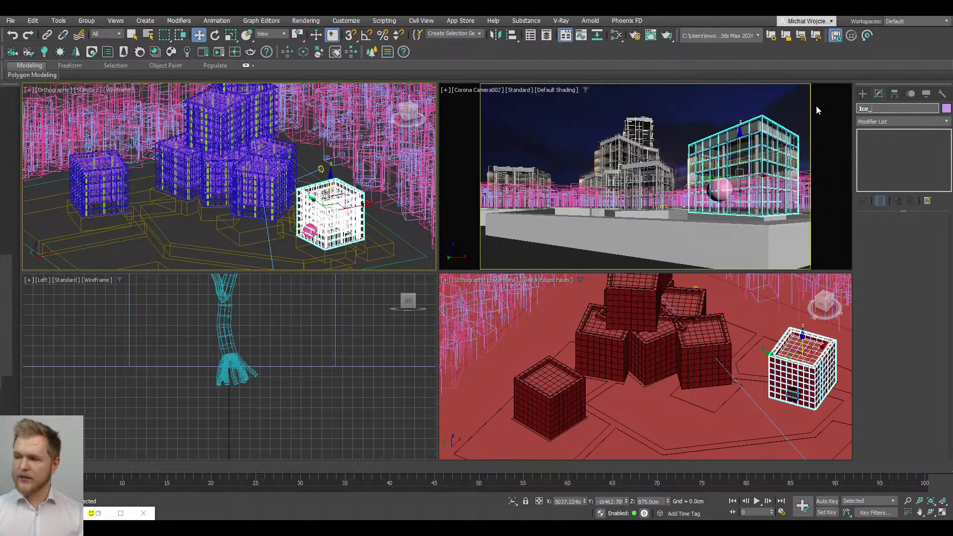
text(Cube_001)
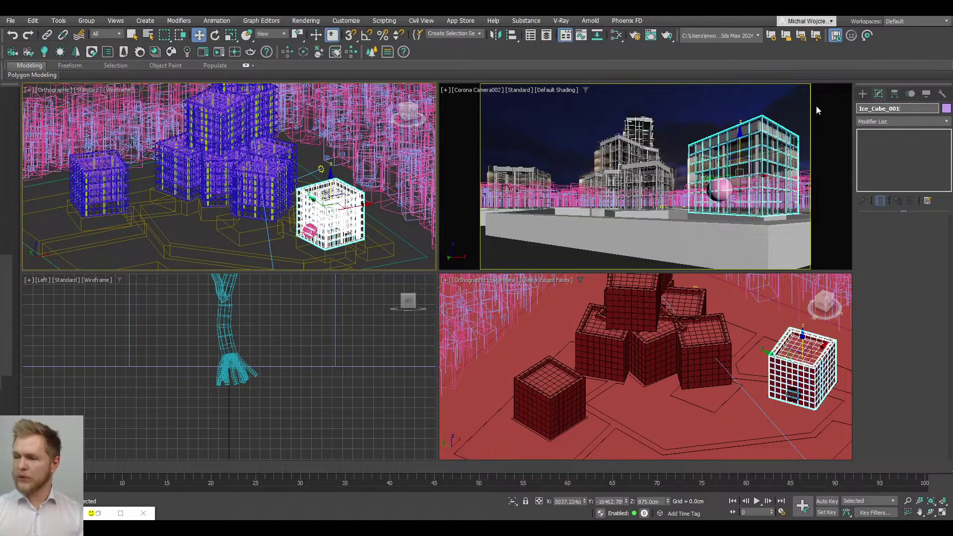
key(Return)
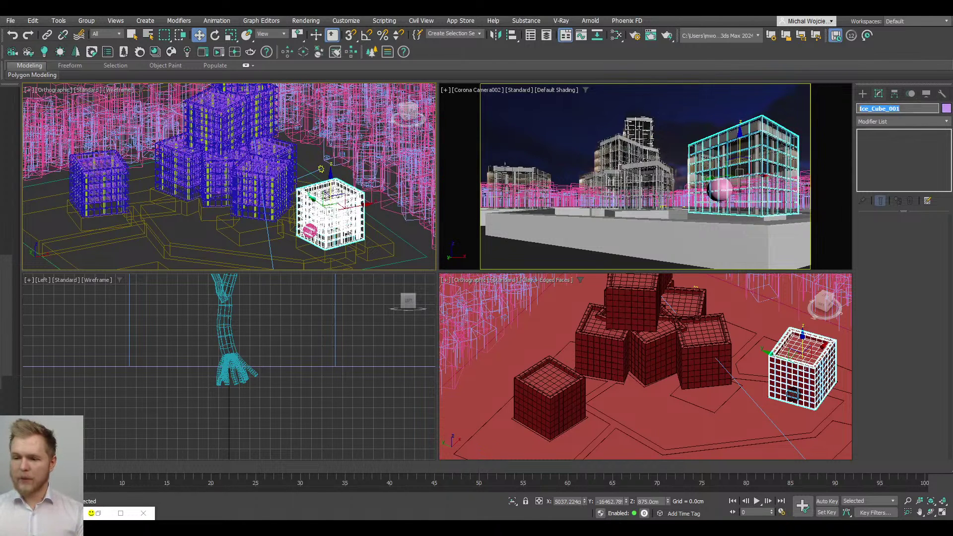
Step: Give the left building's group an Ice_Cube name and rename the lower central cluster's group as Ice_Cube_003
click(533, 177)
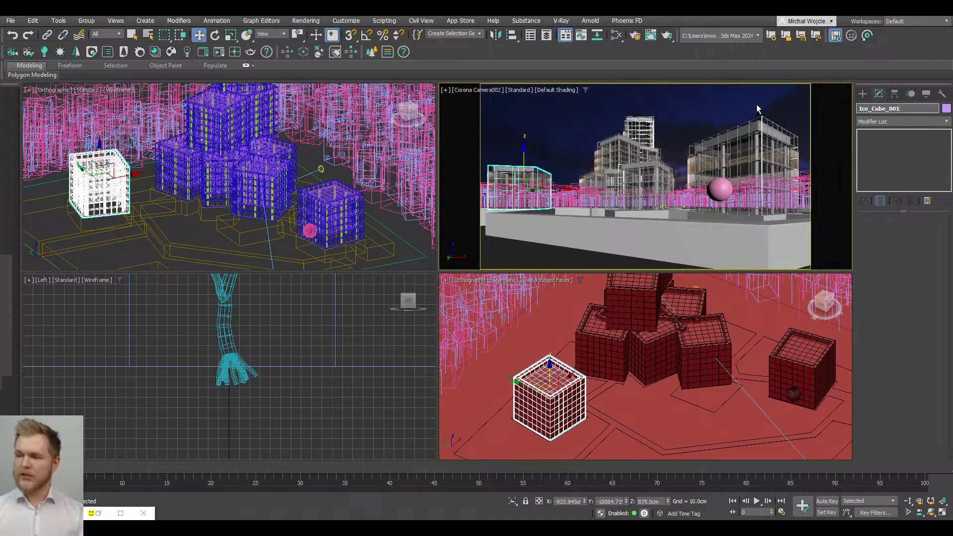
click(665, 172)
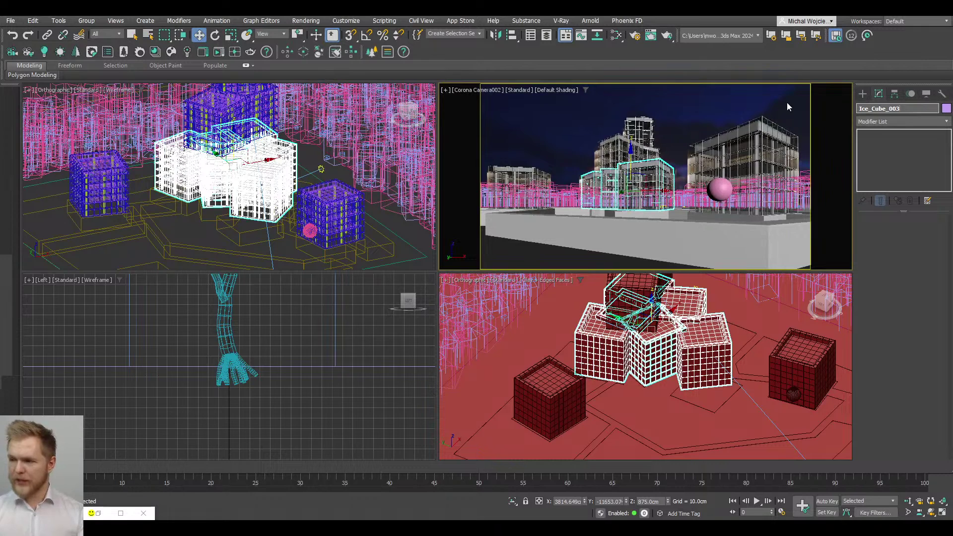
click(633, 148)
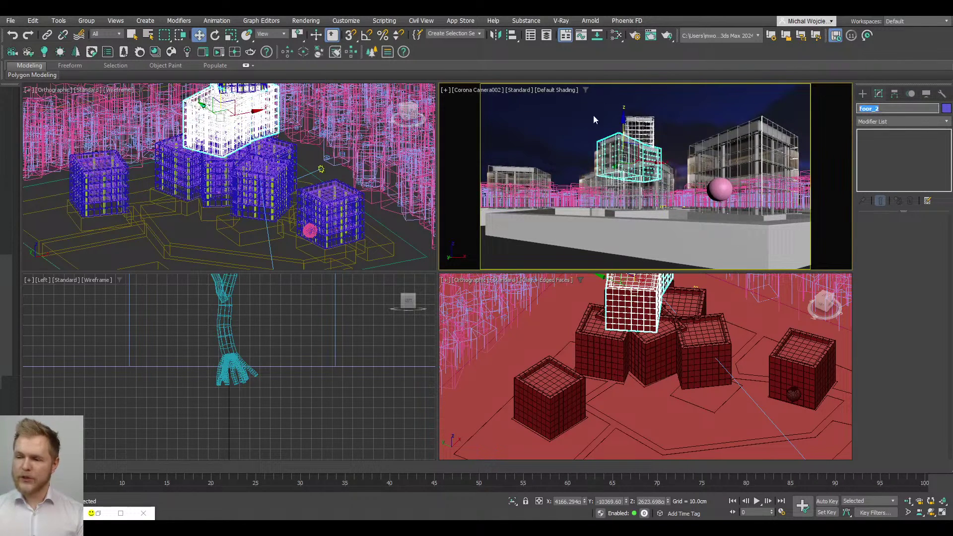
Step: Rename the group of the topmost building on the central cluster as Foor_3
click(639, 132)
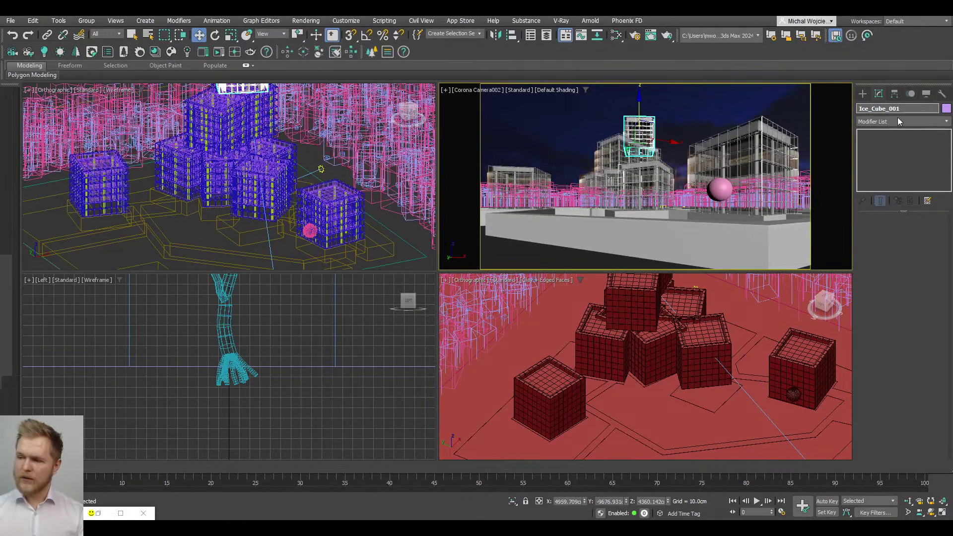
drag(888, 108, 799, 111)
text(Foor)
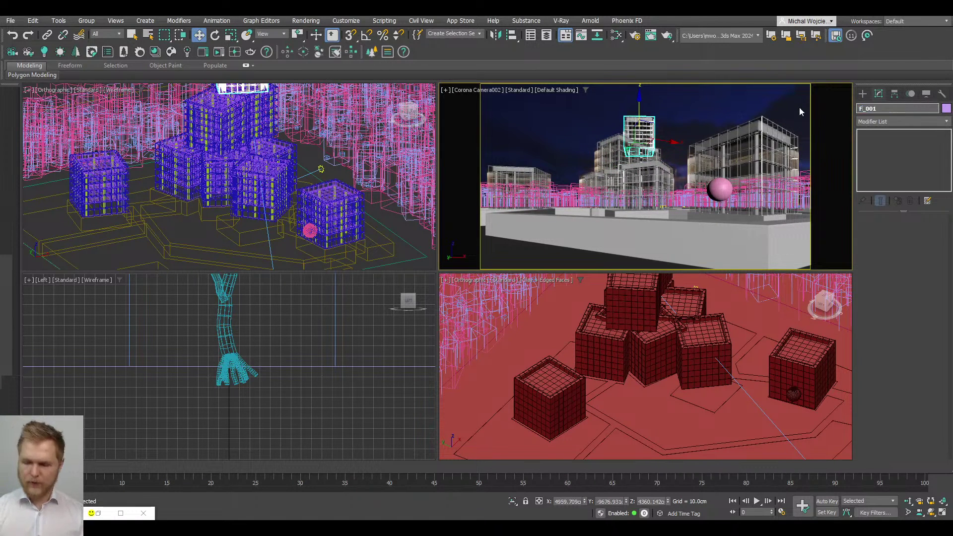
key(Delete)
key(Delete)
key(Delete)
key(Delete)
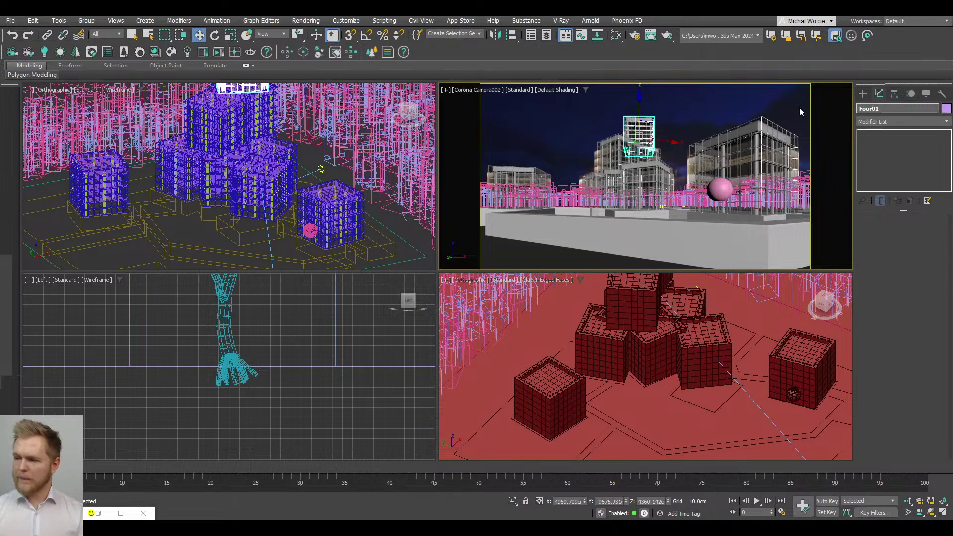
text(_3)
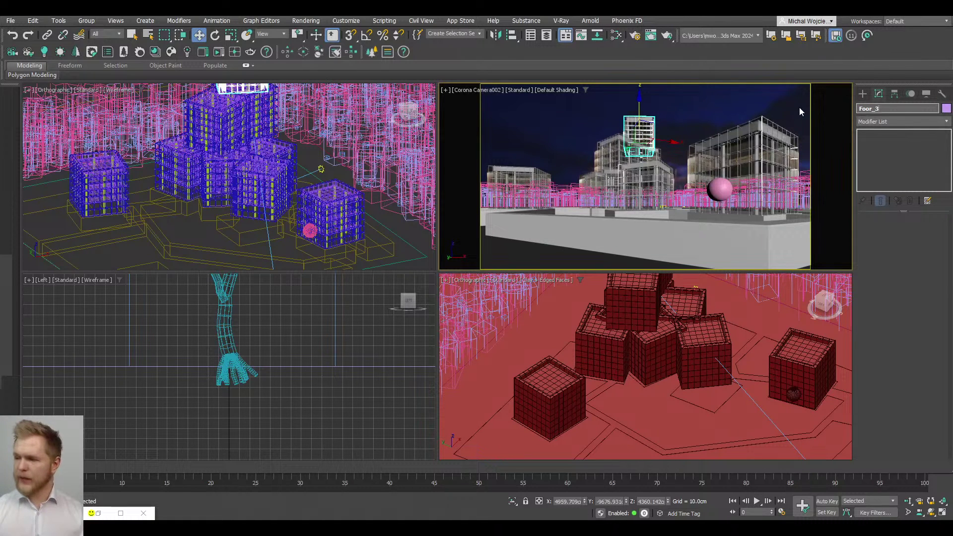
key(Return)
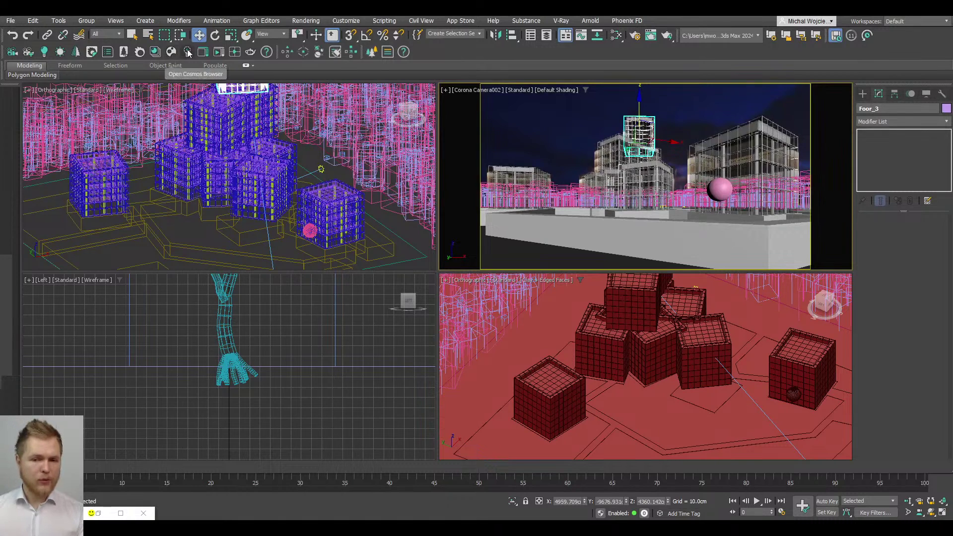
click(187, 51)
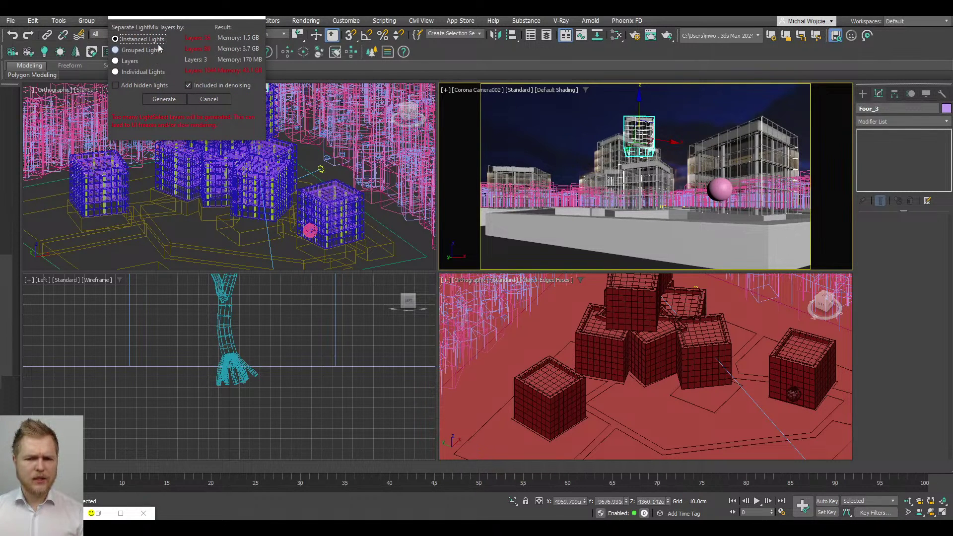
drag(164, 17, 177, 145)
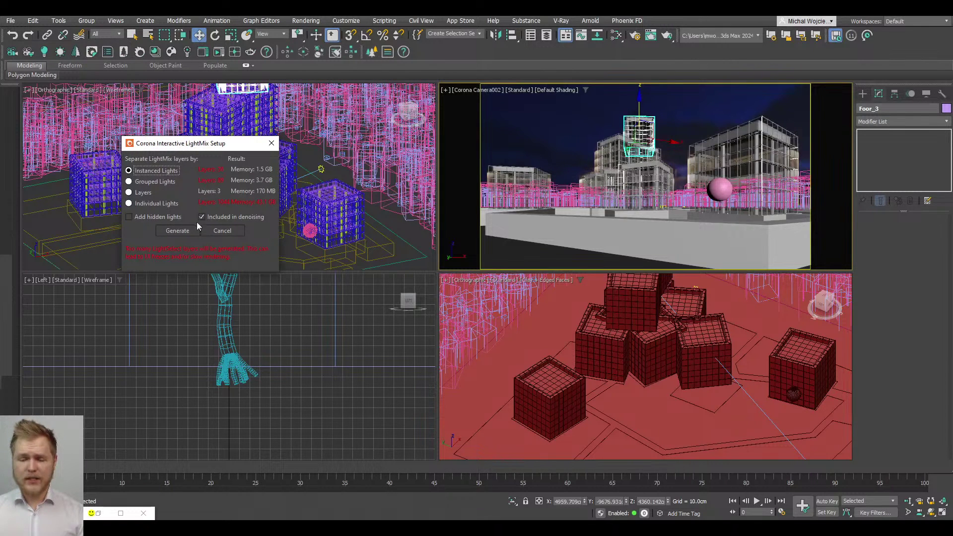
click(209, 229)
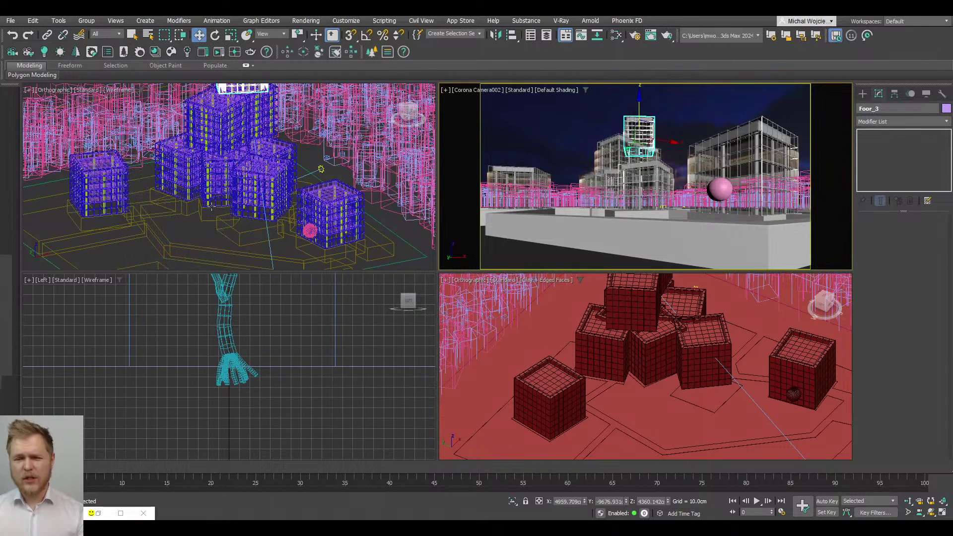
Step: Show the whole site at an angle in the maximized orthographic viewport and generate Corona Interactive LightMix layers separated by instanced lights
click(215, 207)
alt+middle_drag(215, 207, 278, 224)
key(alt+w)
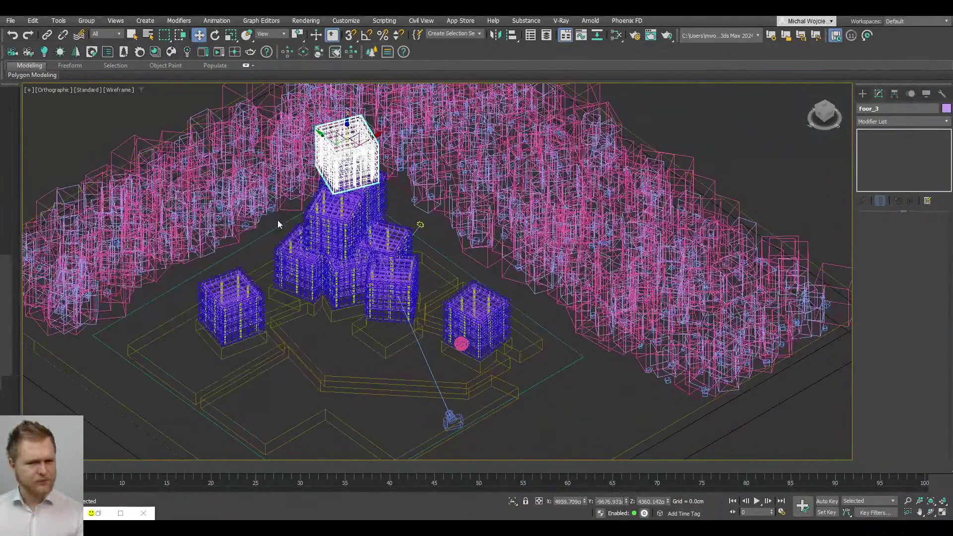
click(186, 54)
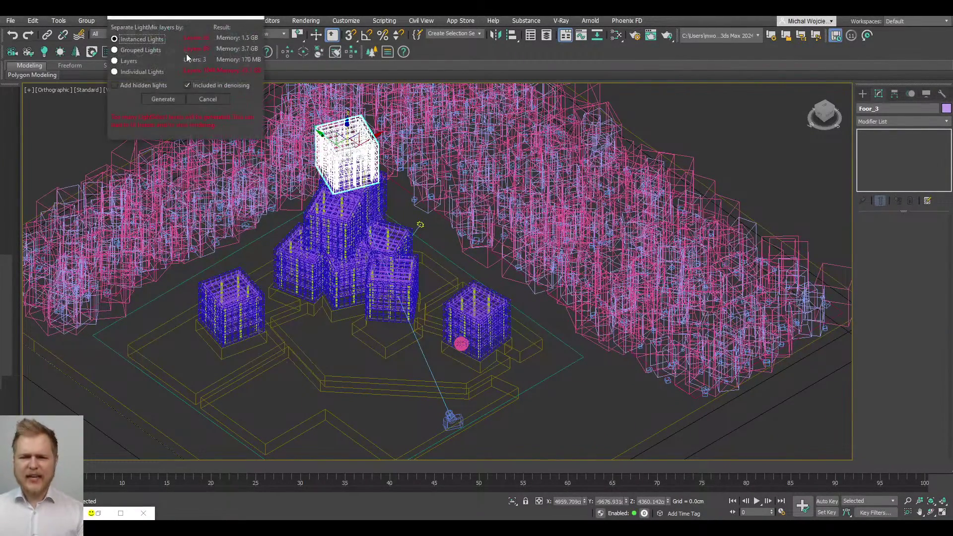
click(160, 95)
Step: Start interactive rendering in the Corona VFB, then enlarge and reposition its window to show the render beside the LightMix layers
scroll(224, 129, down, 3)
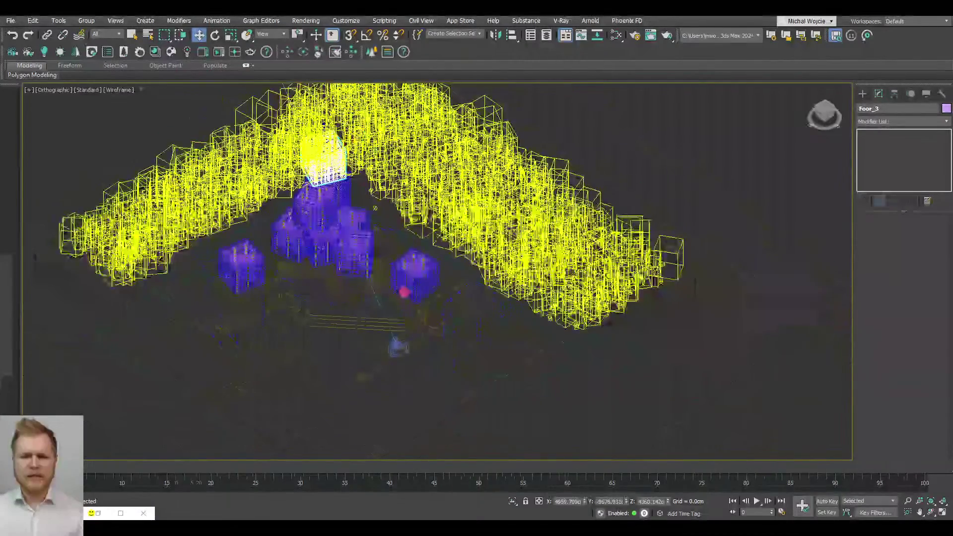
middle_drag(224, 129, 227, 163)
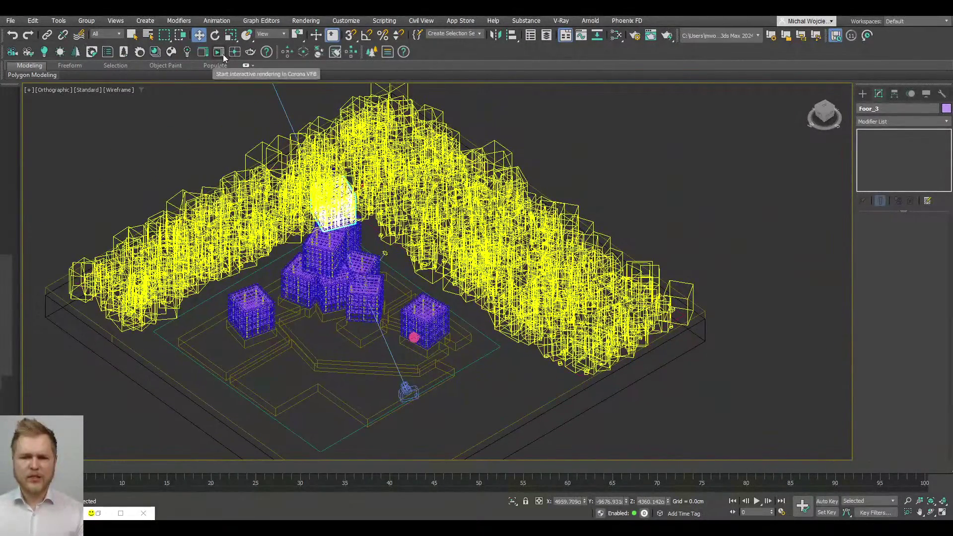
click(222, 53)
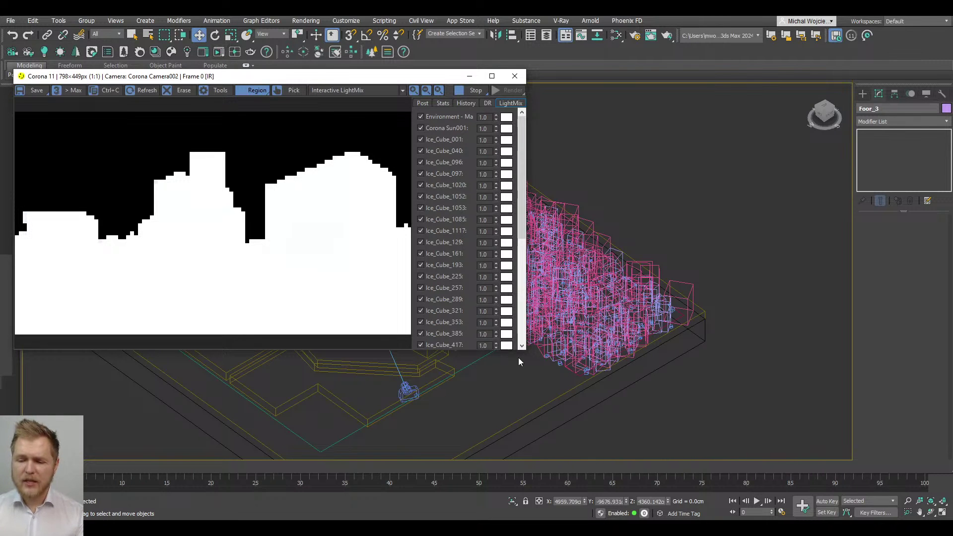
drag(526, 350, 620, 476)
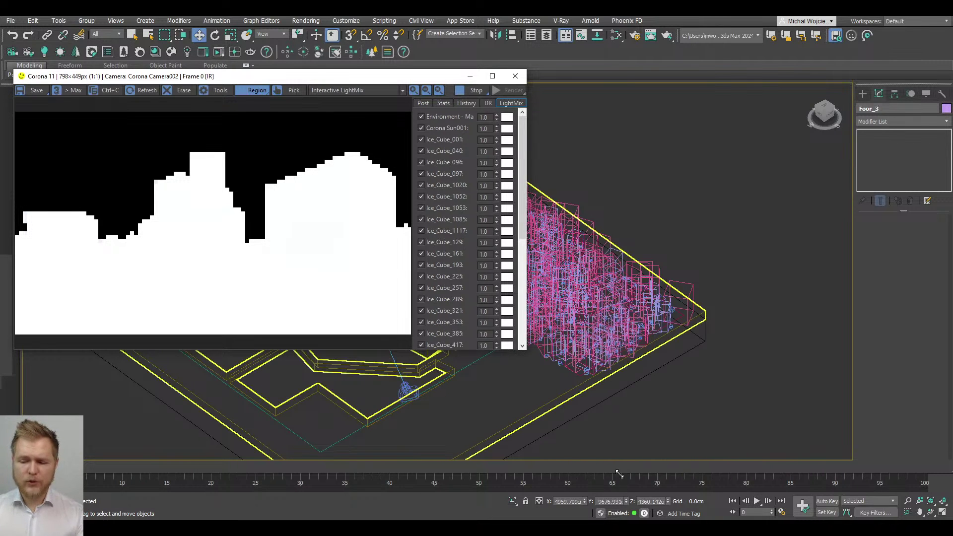
drag(404, 78, 415, 96)
drag(630, 192, 621, 166)
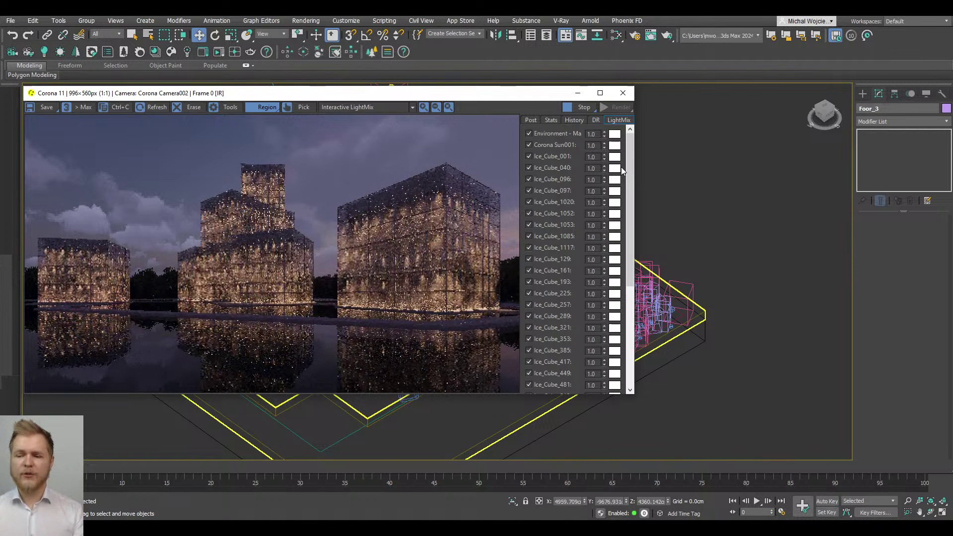
Step: Tint the LightMix Environment layer blue with hex 5C8EE3, set its intensity to 0.5, and reposition the render window
mouse_move(605, 137)
mouse_down()
mouse_move(608, 227)
mouse_move(619, 135)
mouse_up()
click(617, 134)
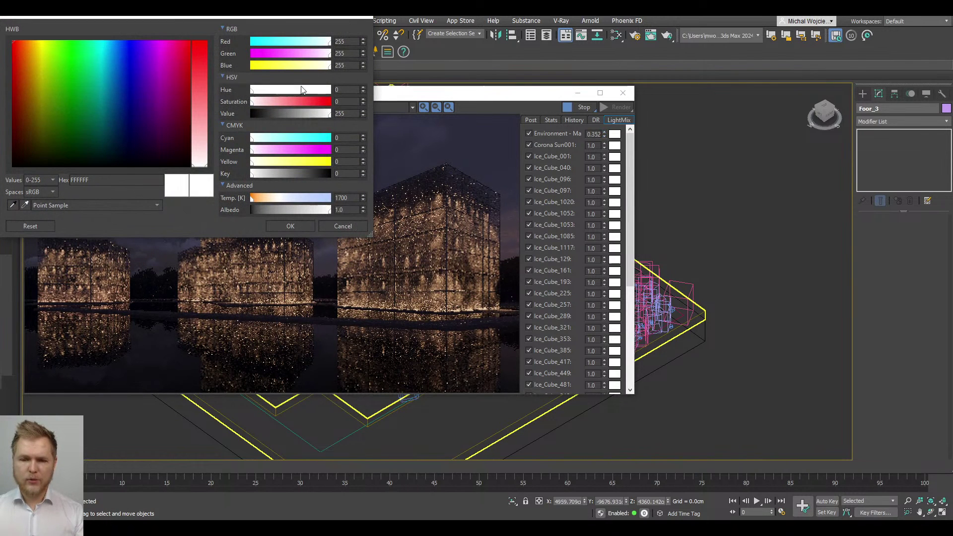
drag(291, 141, 268, 175)
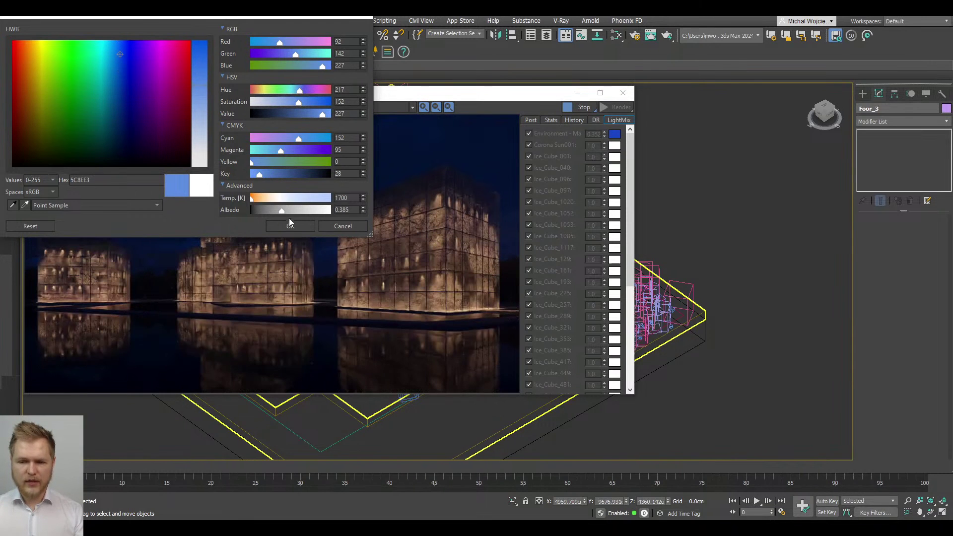
click(291, 226)
double_click(596, 134)
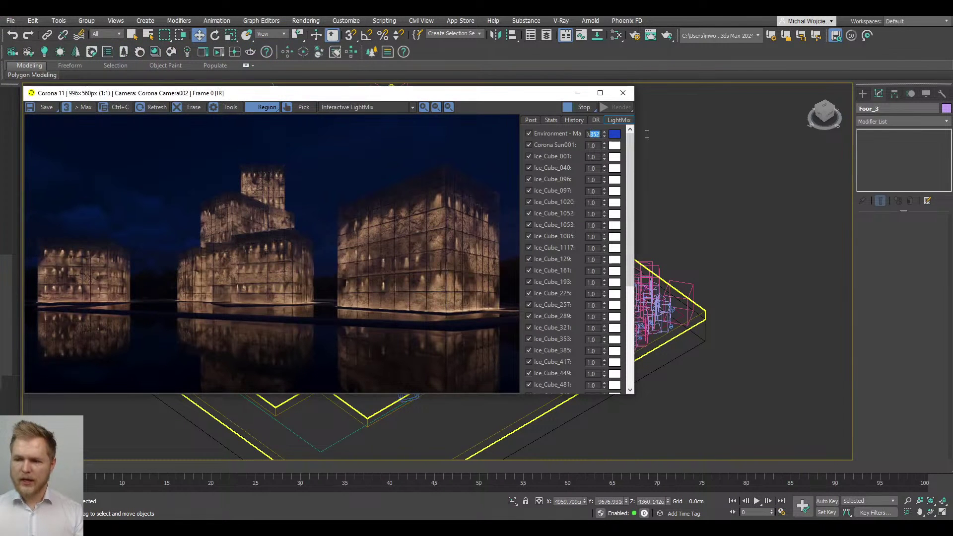
text(0.5)
key(Return)
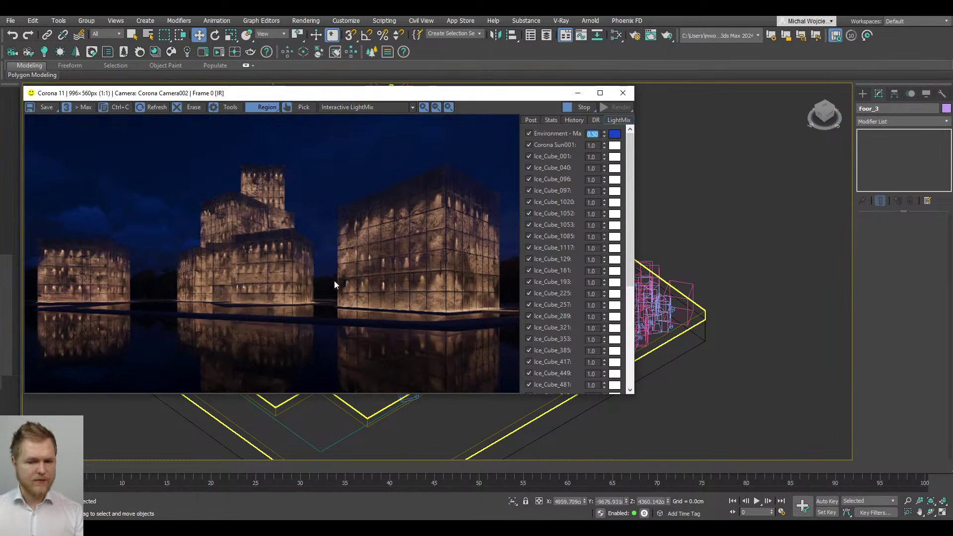
drag(353, 97, 385, 86)
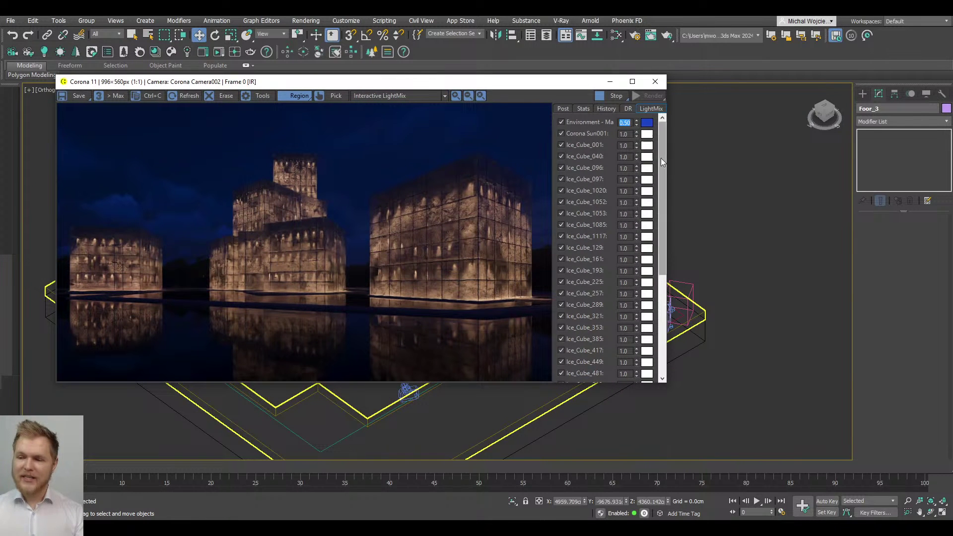
Step: Toggle the Corona Sun001 and Ice_Cube_001 layers off and on, and set Ice_Cube_001's intensity to 3
click(565, 133)
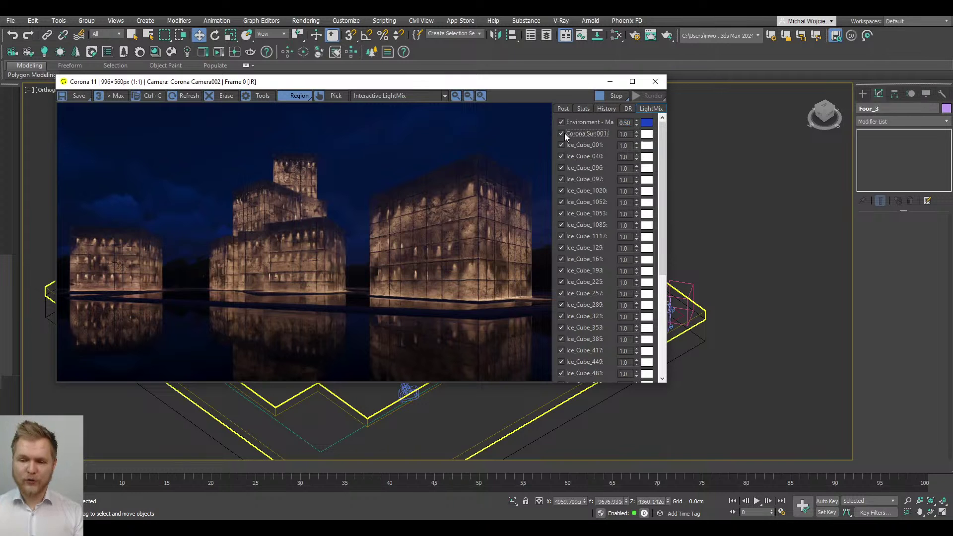
click(565, 134)
click(564, 134)
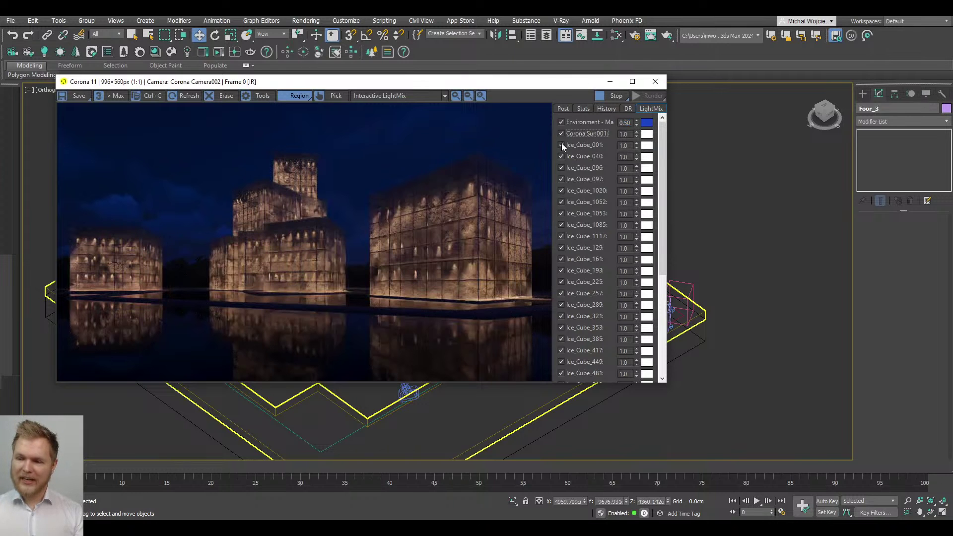
click(562, 144)
click(562, 144)
double_click(624, 145)
text(3)
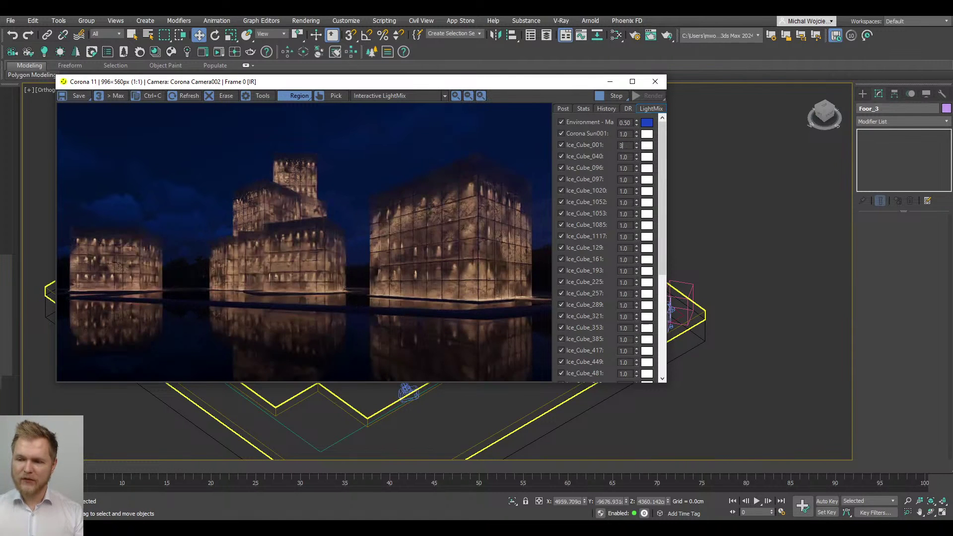
key(Return)
Step: Try an intensity of 5 on the Ice_Cube_040 layer, and return it to 1
double_click(626, 157)
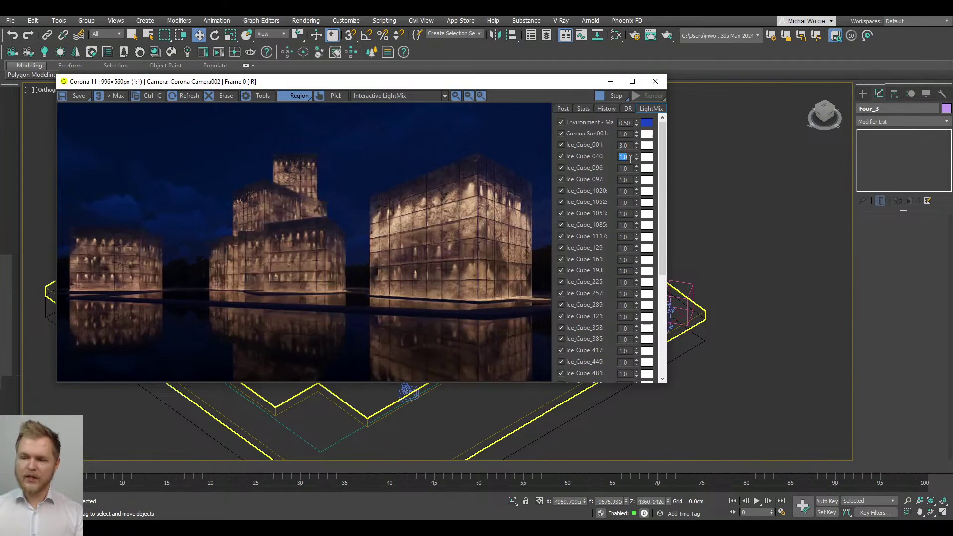
text(5)
key(Return)
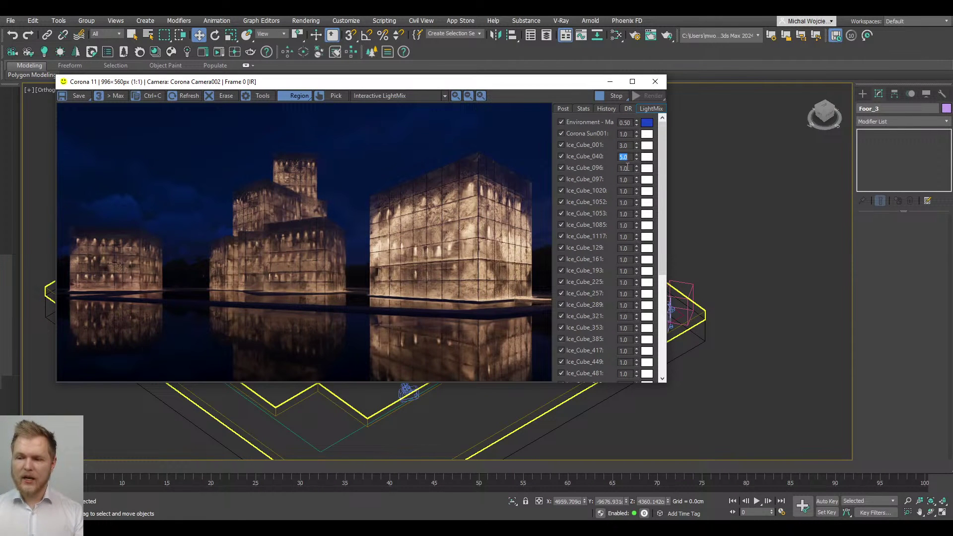
text(1)
key(Return)
Step: Set the intensity of the Ice_Cube_096 and Ice_Cube_097 light layers to 5
double_click(627, 168)
text(5)
key(Return)
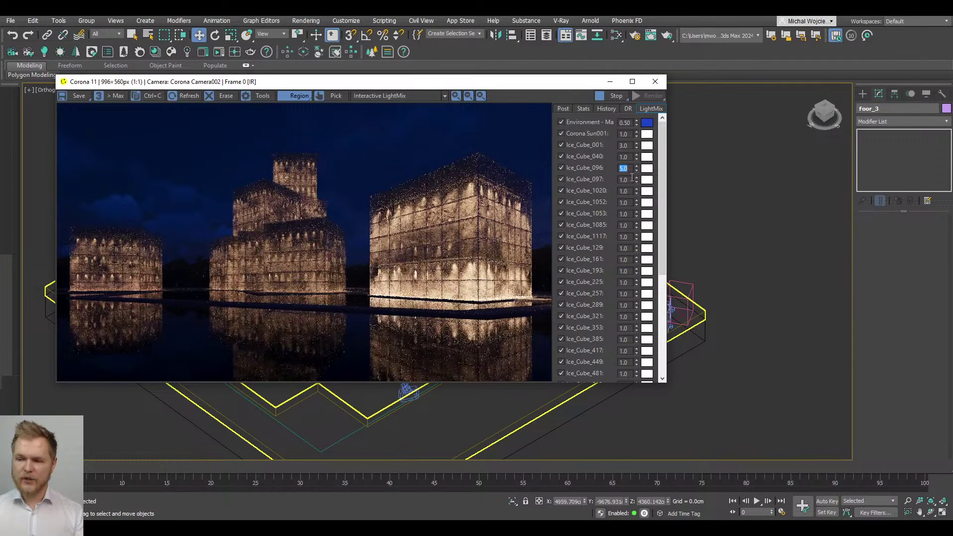
double_click(626, 179)
text(2)
key(Return)
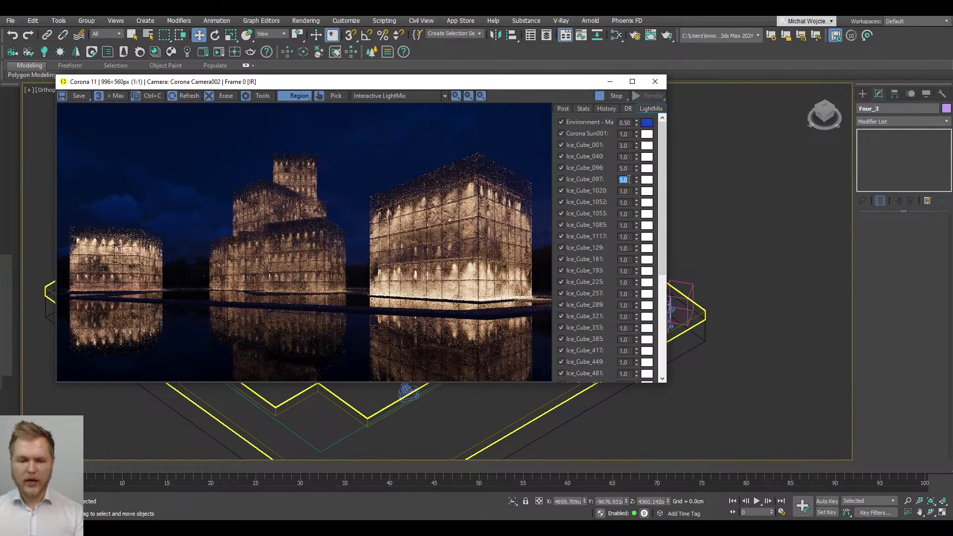
Step: Set the Ice_Cube_1052 layer's intensity to 4 and the Ice_Cube_1020 layer's to 3
double_click(624, 202)
text(54)
key(Return)
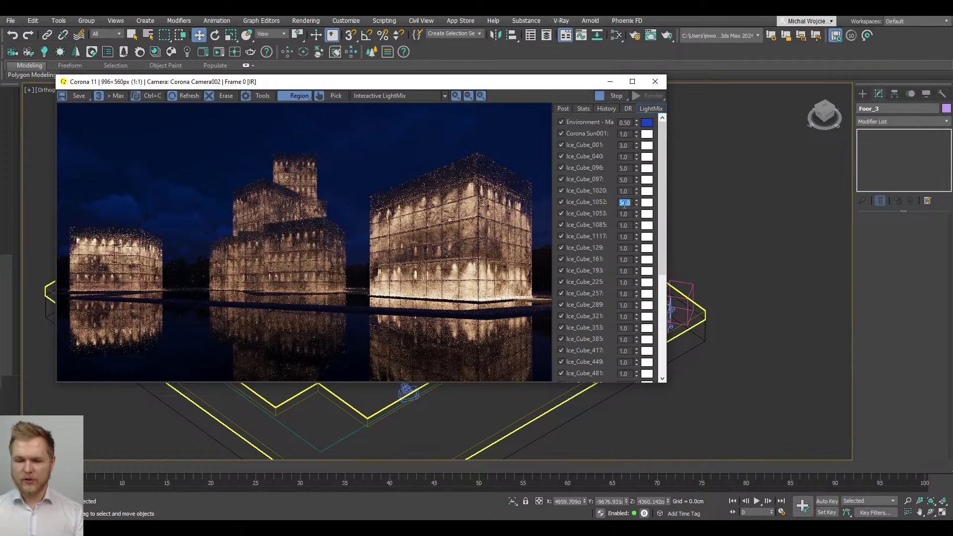
text(4)
key(Return)
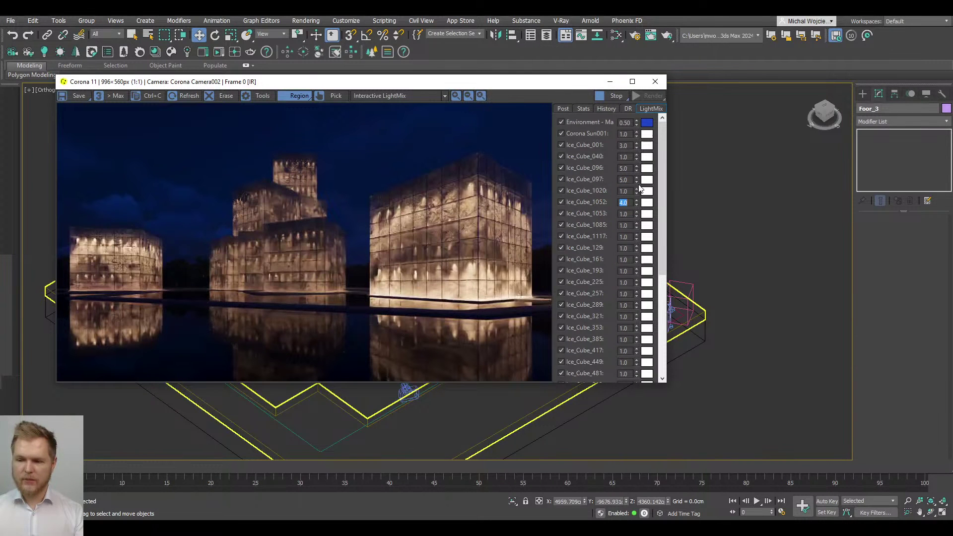
double_click(626, 191)
text(3)
key(Return)
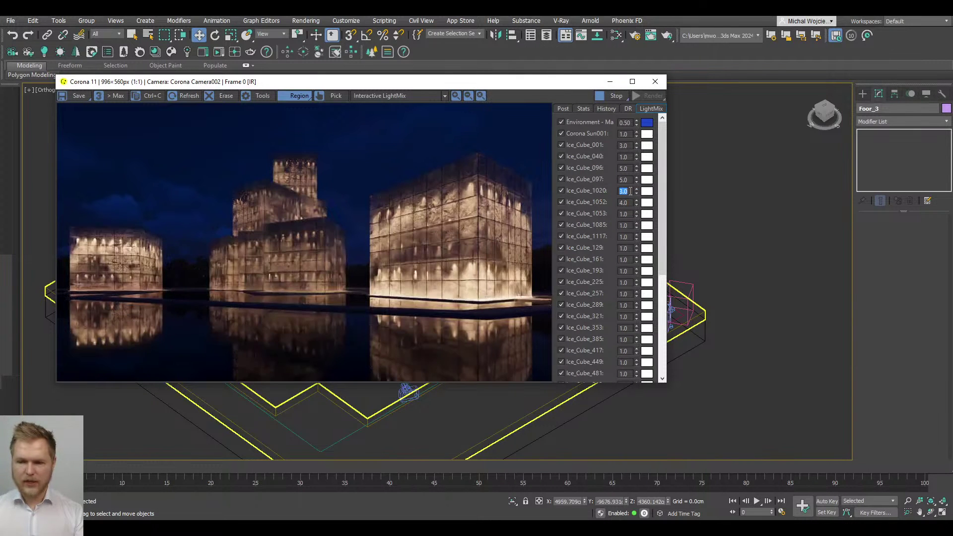
Step: Toggle the Ice_Cube_1020 and Ice_Cube_1052 layers off and on to check their contribution to the render
click(571, 191)
click(561, 201)
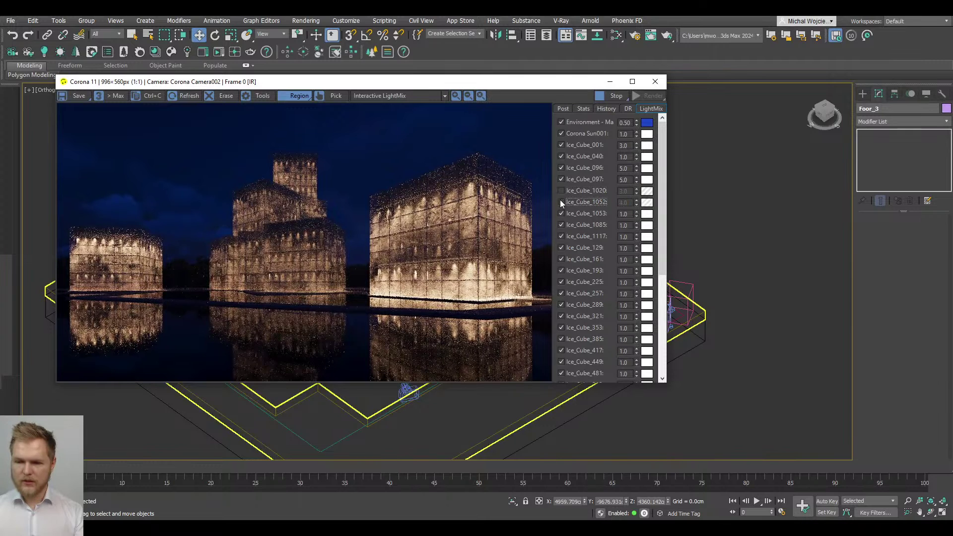
click(561, 201)
click(561, 190)
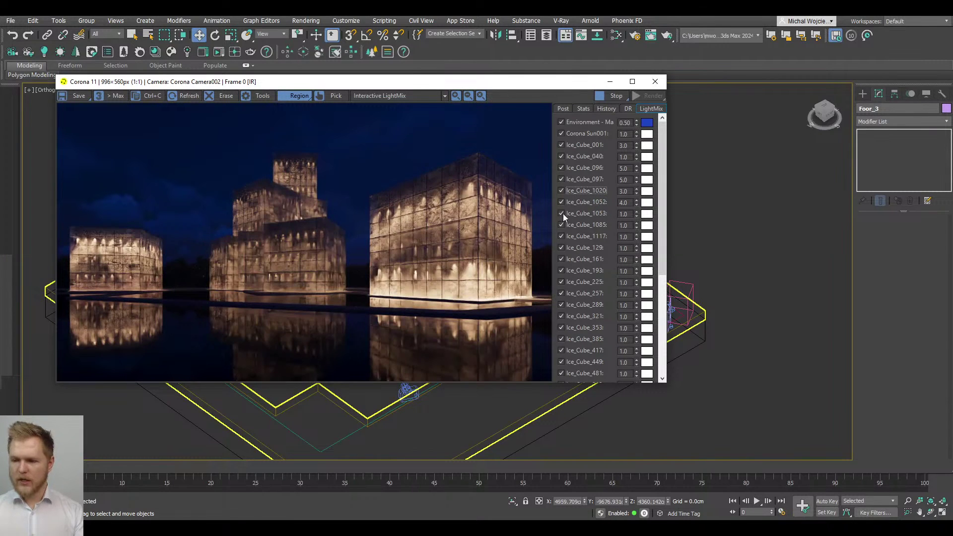
Step: Toggle the Ice_Cube_1053 layer off and on, test it at intensity 50, and settle on 5
click(562, 213)
click(561, 213)
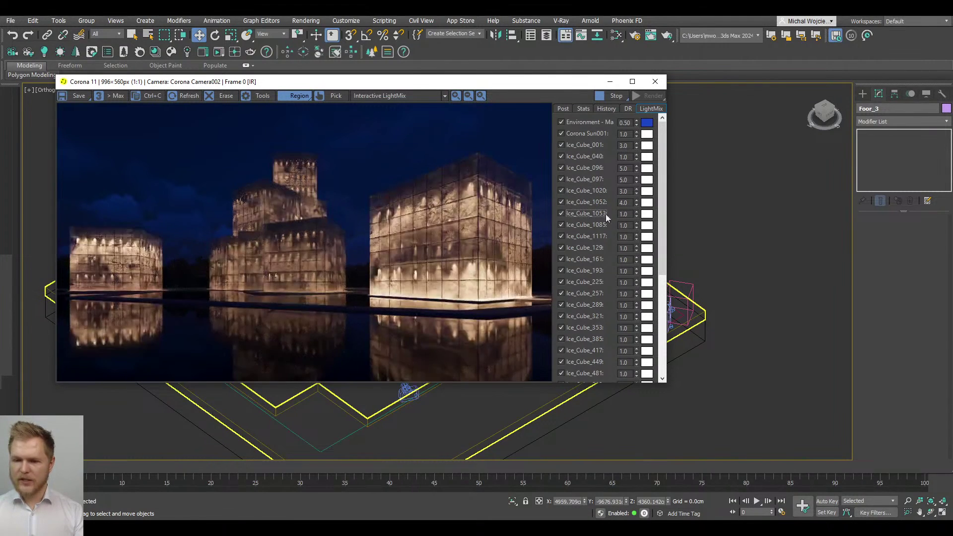
click(623, 214)
text(50)
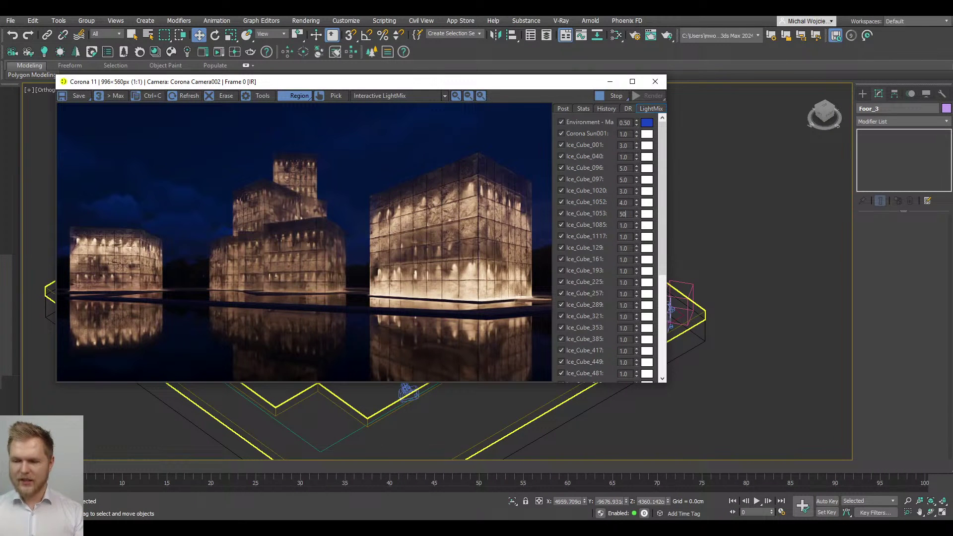
key(Return)
text(5)
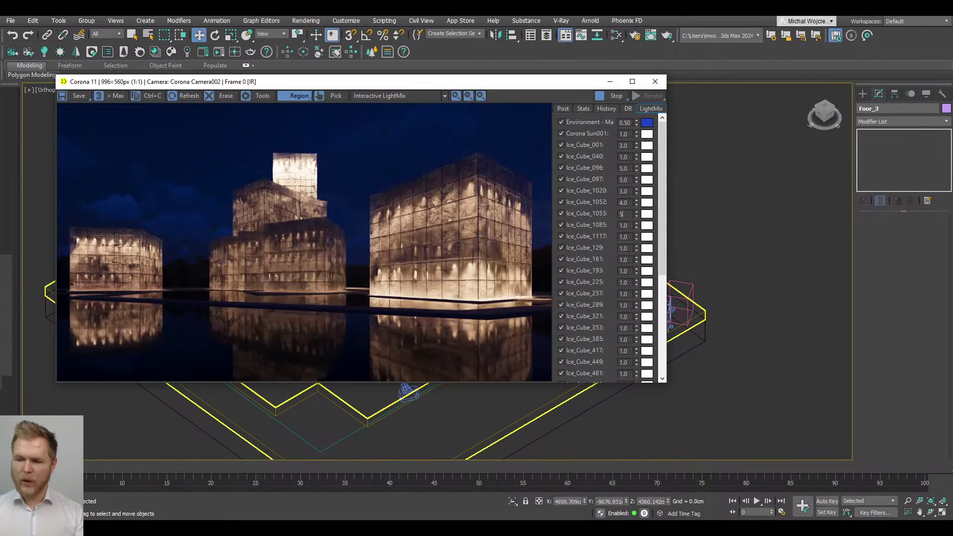
key(Return)
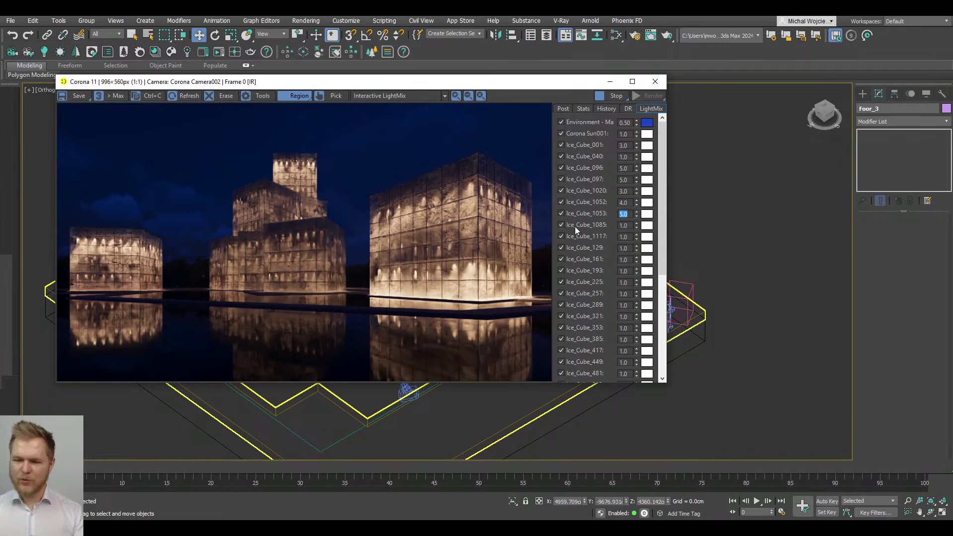
Step: Toggle the Ice_Cube_1085 and Ice_Cube_1117 layers off and on to check which lights they control
click(561, 225)
click(561, 226)
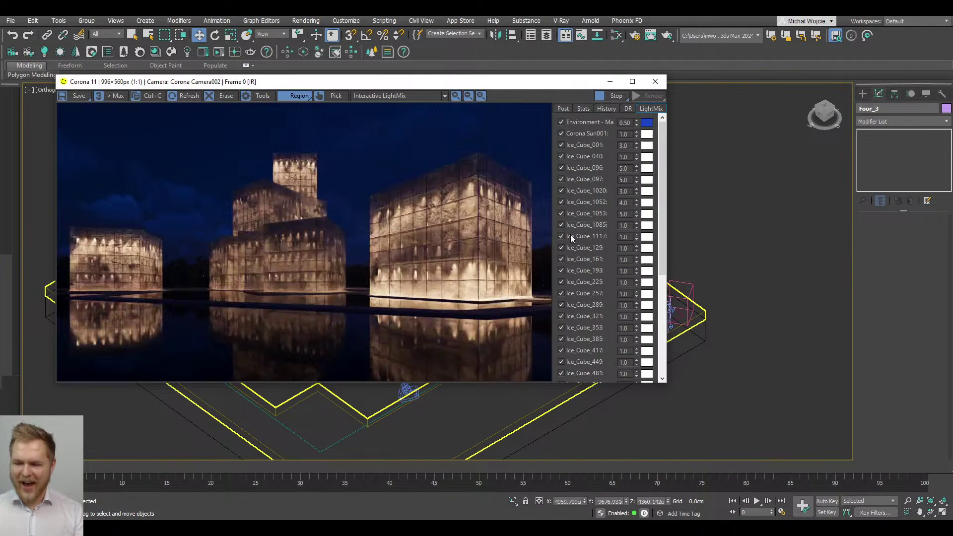
click(562, 238)
click(562, 238)
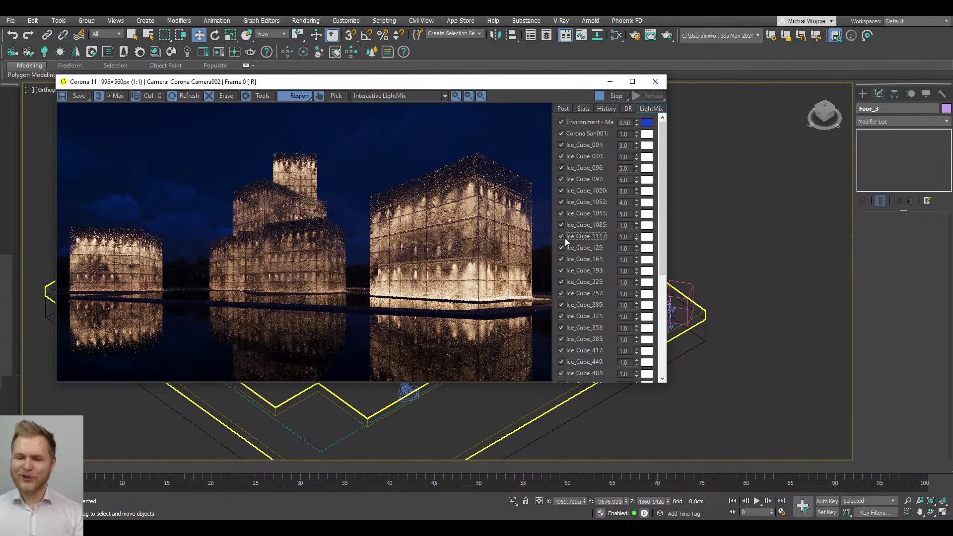
Step: Check the Ice_Cube_129 layer's effect, set its intensity to 5, and tint it warm orange with hex FFBE73
click(561, 249)
click(561, 249)
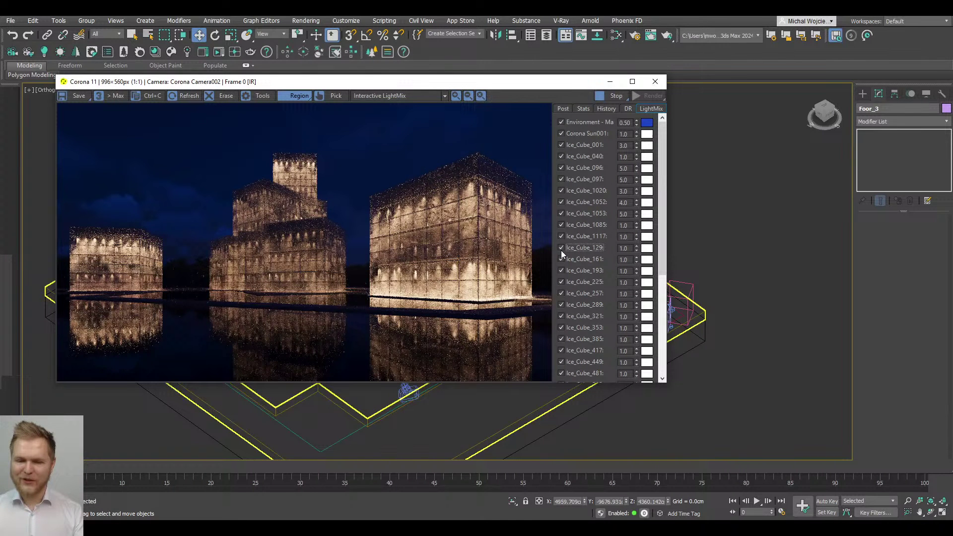
double_click(624, 248)
text(5)
key(Return)
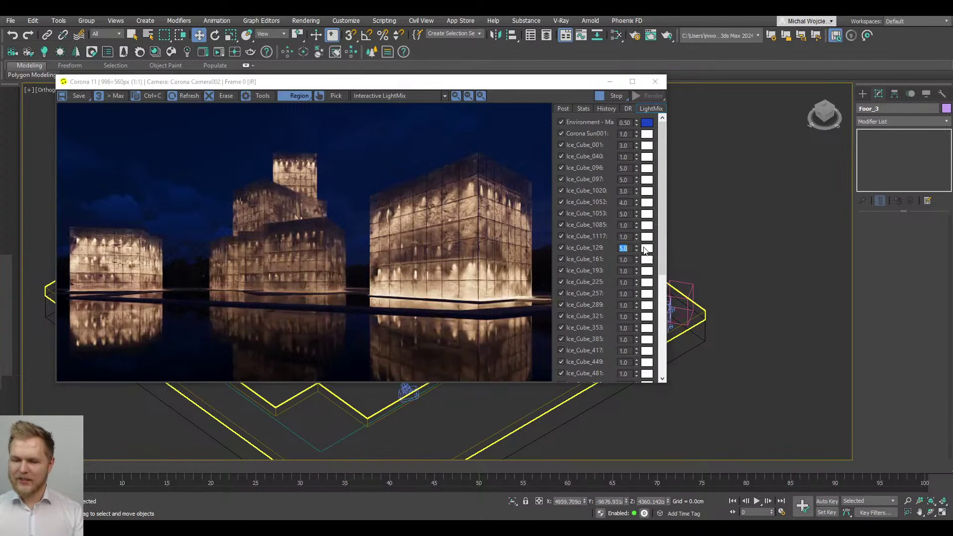
click(647, 248)
drag(253, 198, 266, 199)
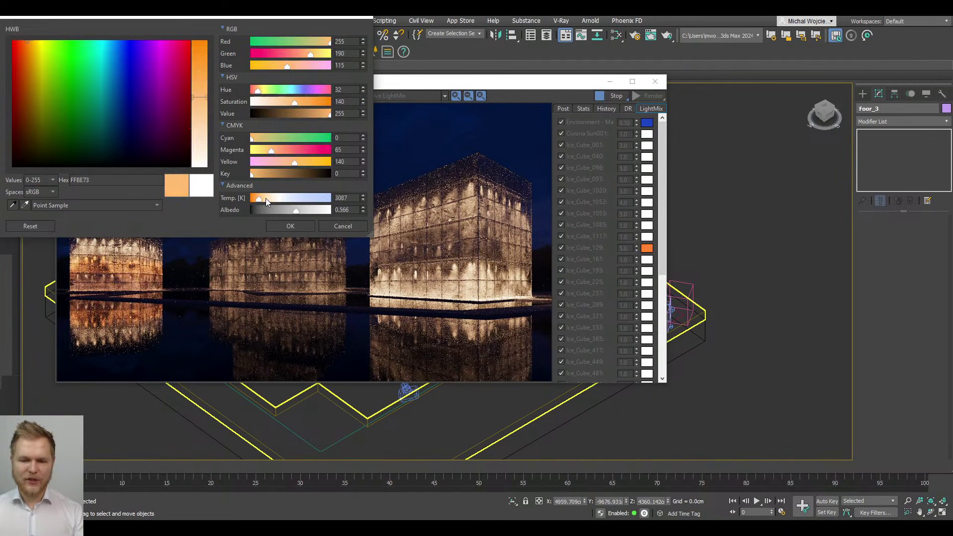
click(285, 228)
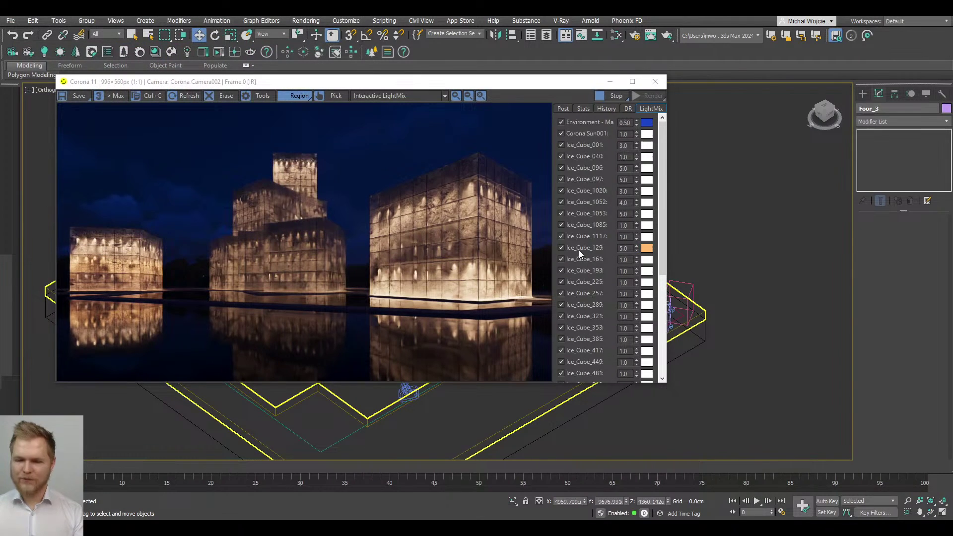
Step: Toggle the Ice_Cube_161 and Ice_Cube_193 layers off and on, and set Ice_Cube_193's intensity to 15
click(561, 259)
click(561, 259)
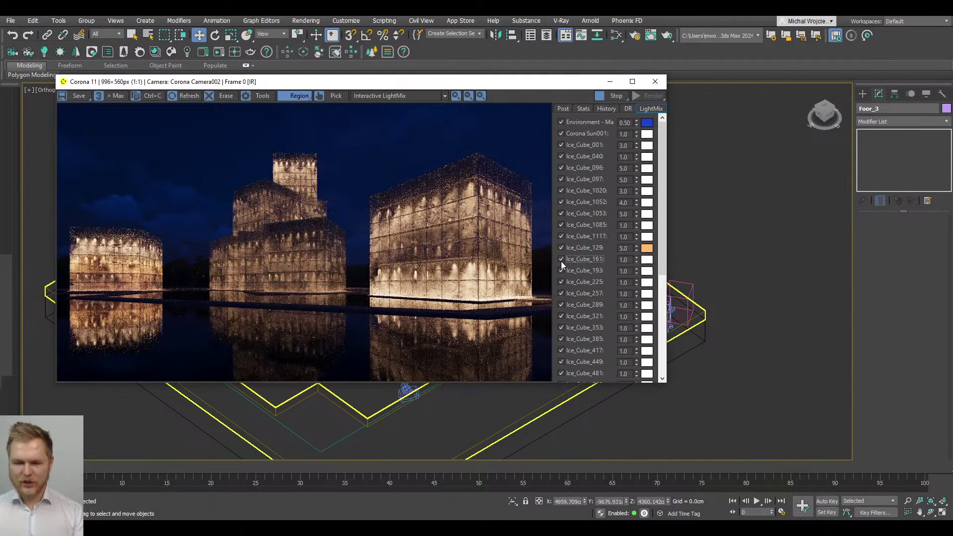
click(560, 272)
click(560, 272)
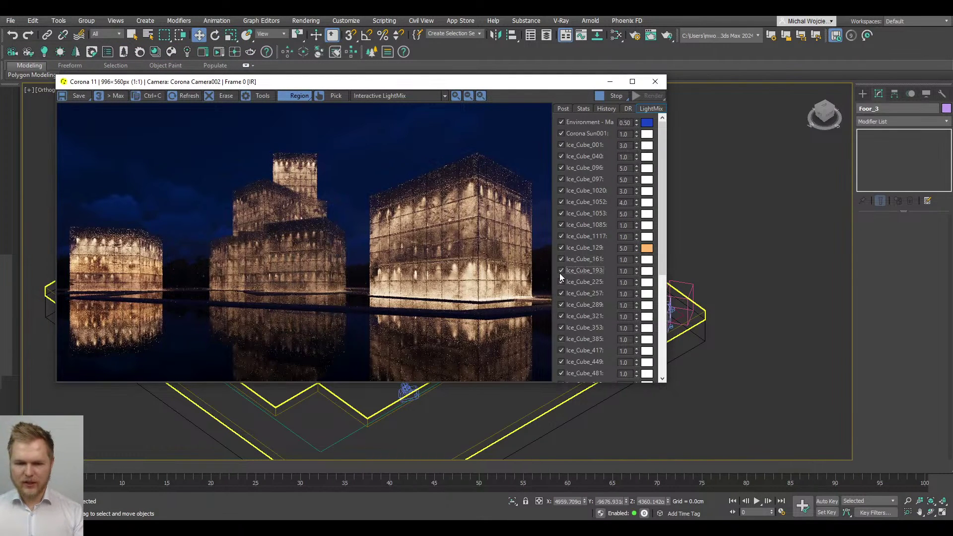
double_click(624, 271)
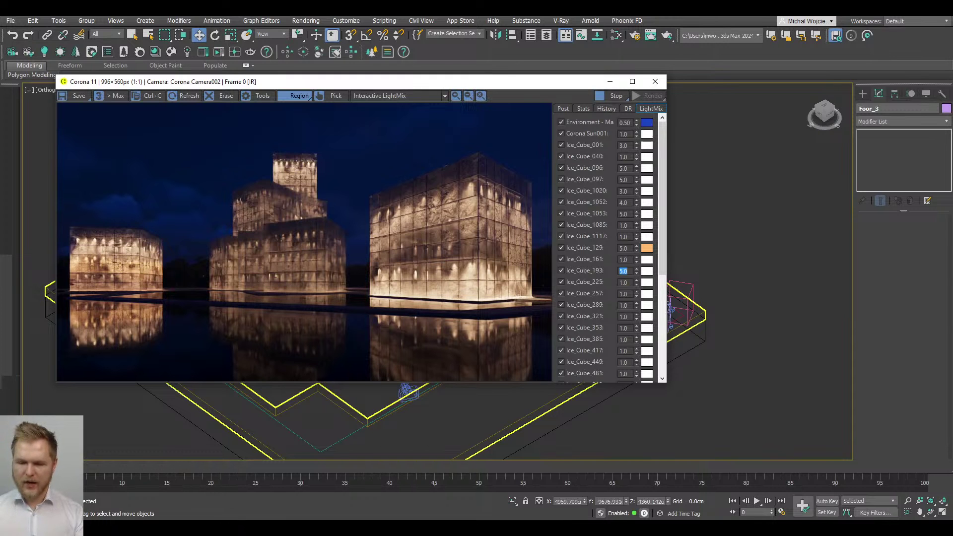
text(50)
key(Return)
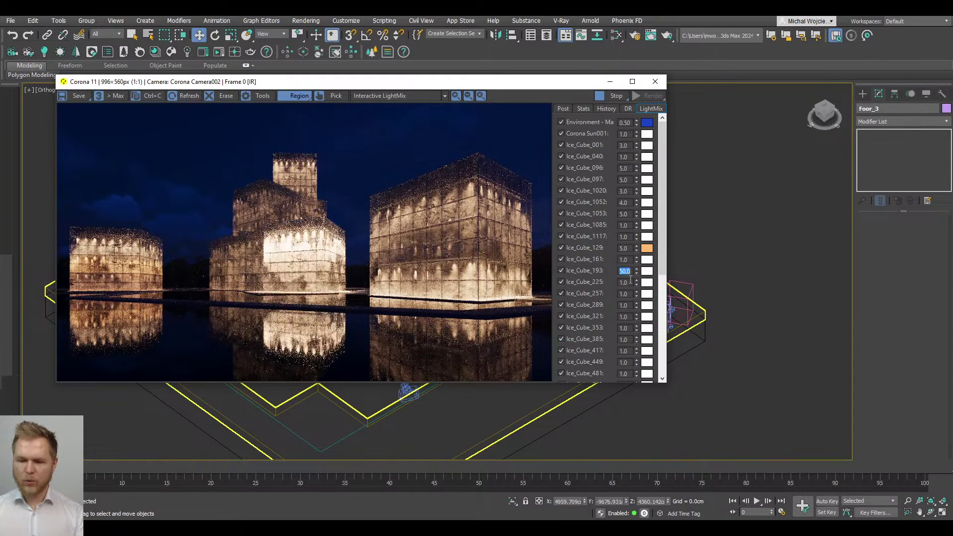
text(15)
key(Return)
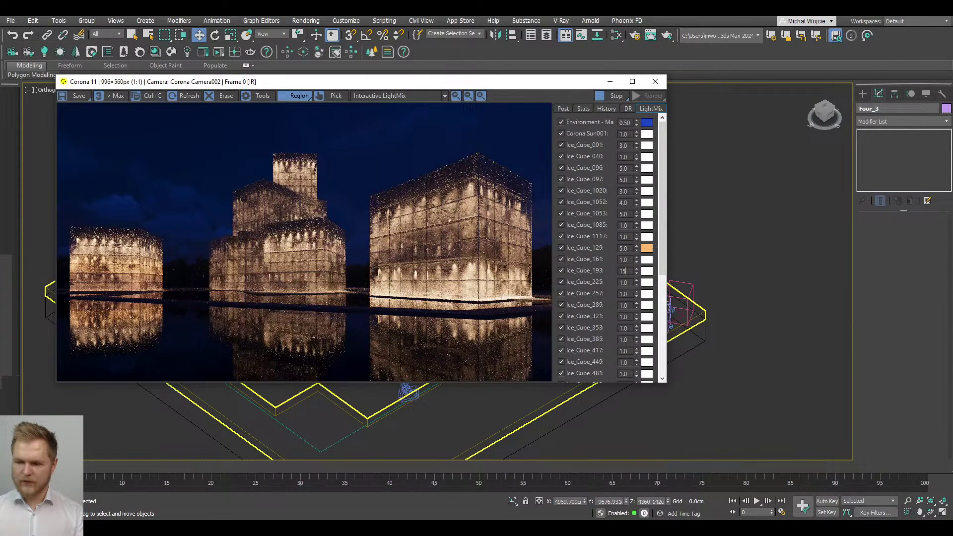
Step: Check the effect of the Ice_Cube_225 layer and switch the Ice_Cube_257 layer off
click(563, 284)
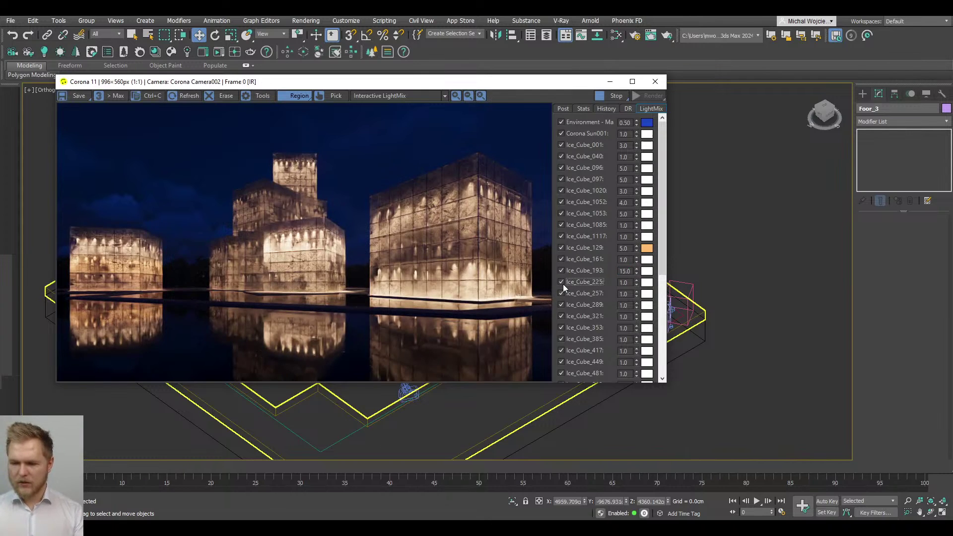
click(560, 294)
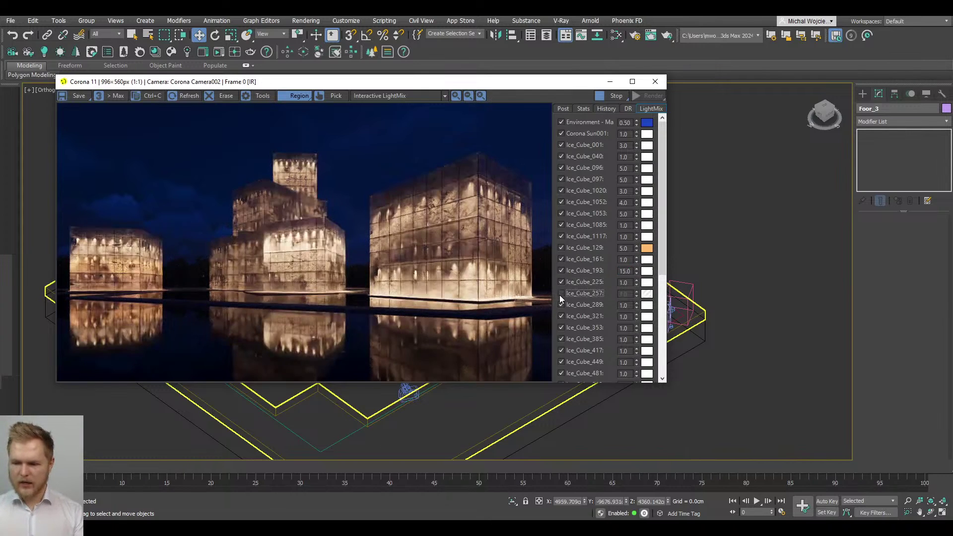
click(559, 295)
click(559, 295)
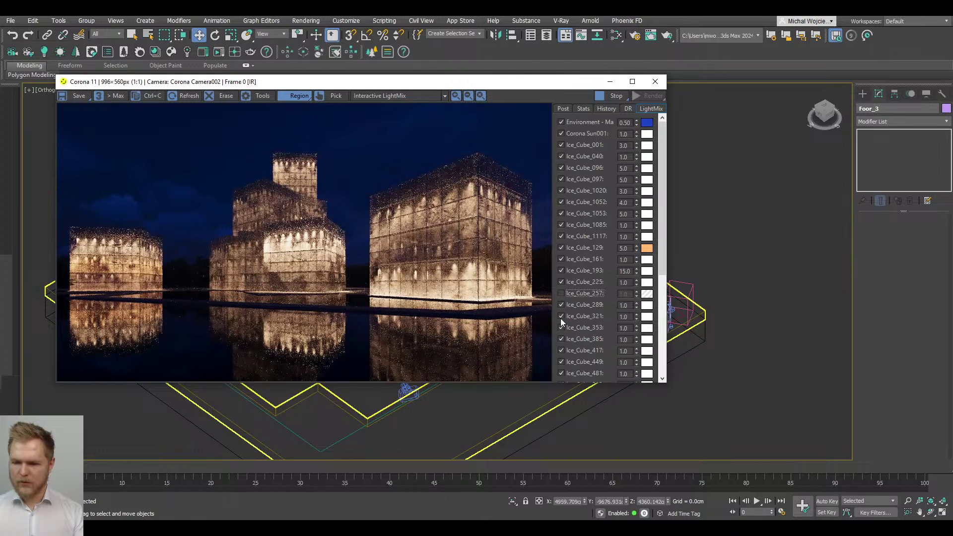
Step: Toggle the Ice_Cube_289, Ice_Cube_321 and Ice_Cube_353 layers off and on to check which lights they control
click(563, 305)
click(564, 306)
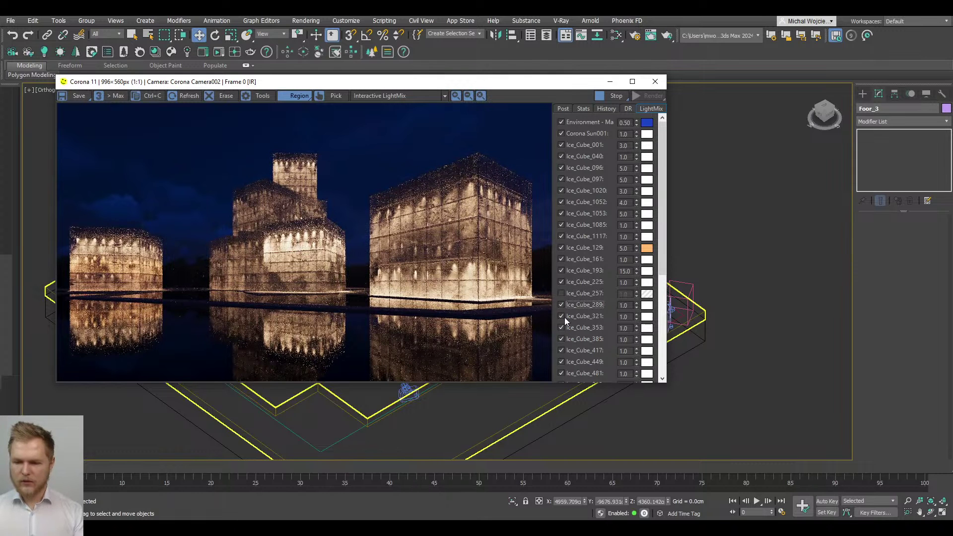
click(564, 317)
click(563, 316)
click(561, 328)
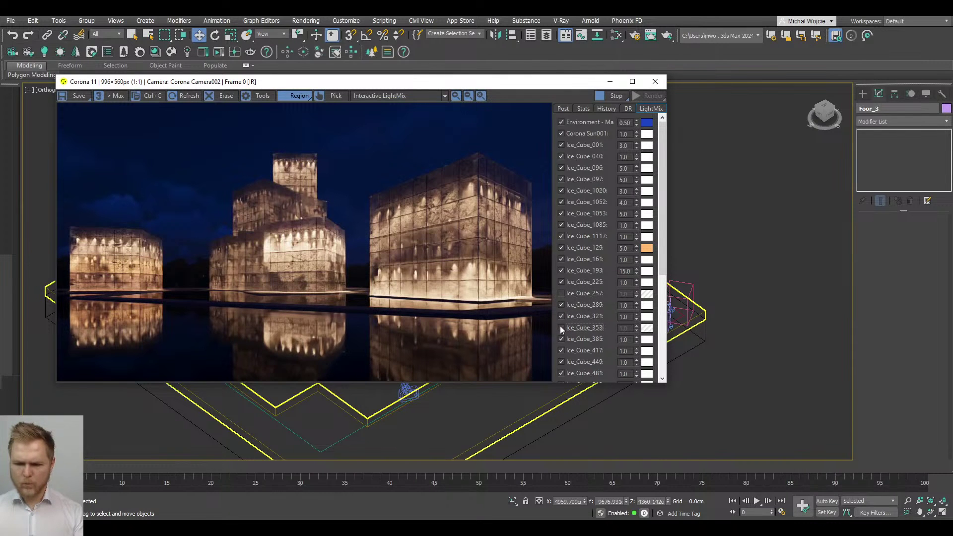
click(561, 328)
Step: Switch off the Ice_Cube_385 and Ice_Cube_417 layers, and set Ice_Cube_449's intensity to 5 after toggling it
click(561, 339)
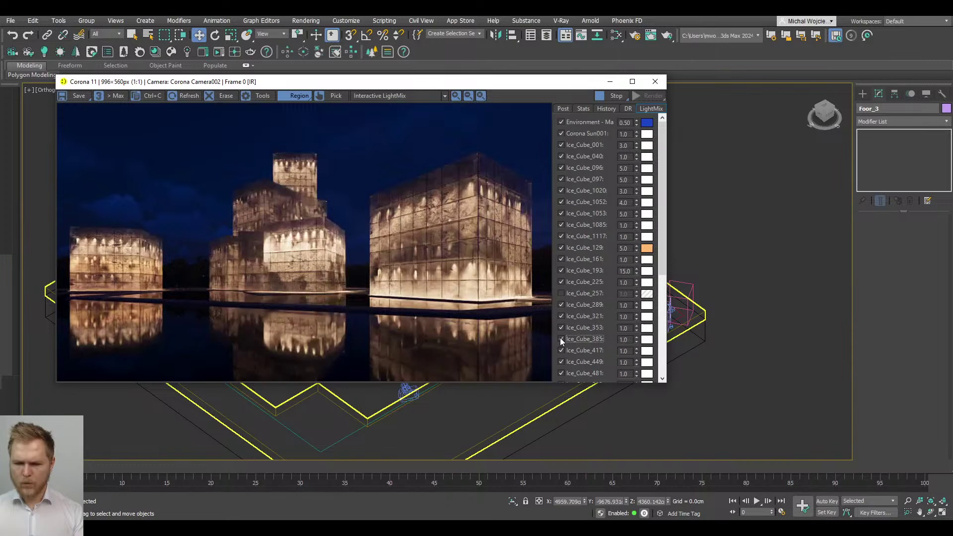
double_click(561, 350)
click(561, 349)
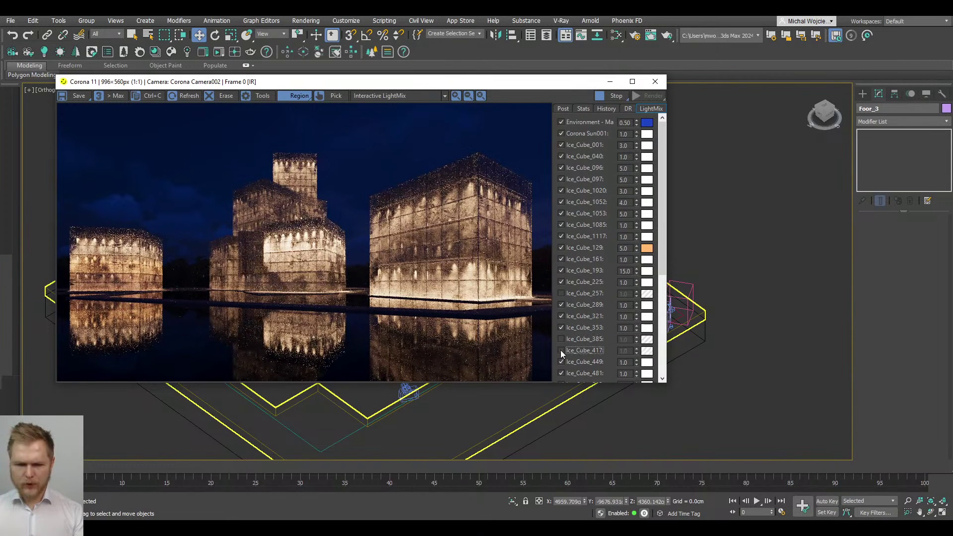
click(561, 361)
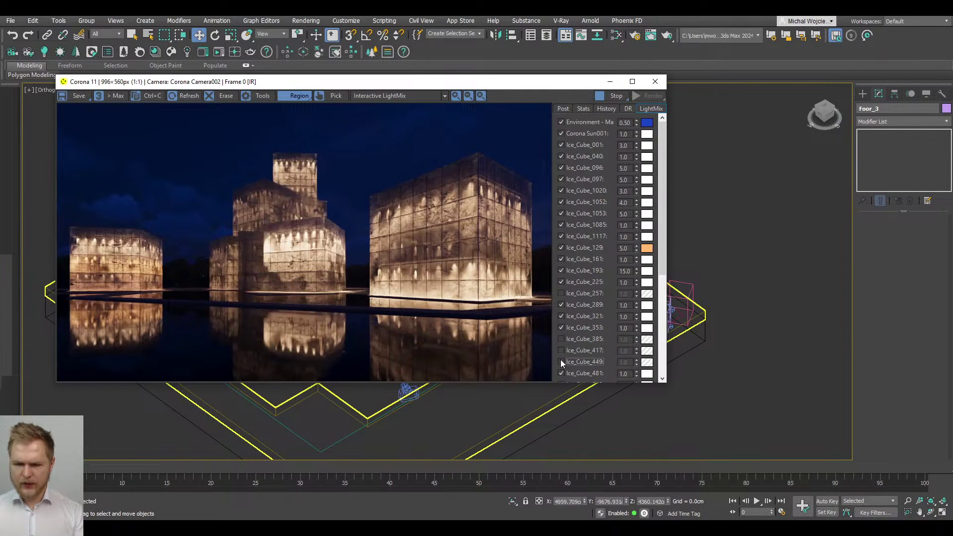
click(561, 362)
key(Tab)
text(5)
key(Return)
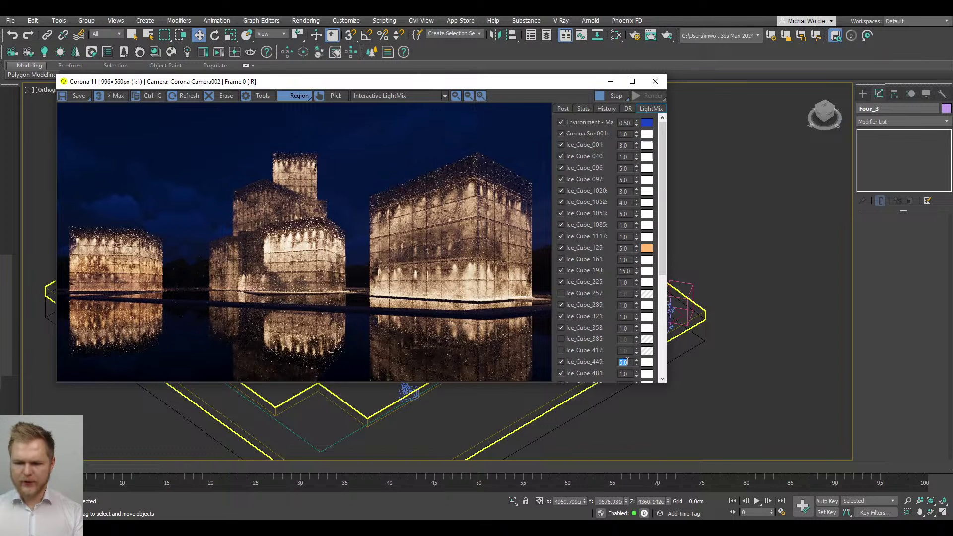
Step: Switch the Ice_Cube_385 and Ice_Cube_417 layers back on, with intensities of about 0.488 and 3.741 respectively
click(561, 339)
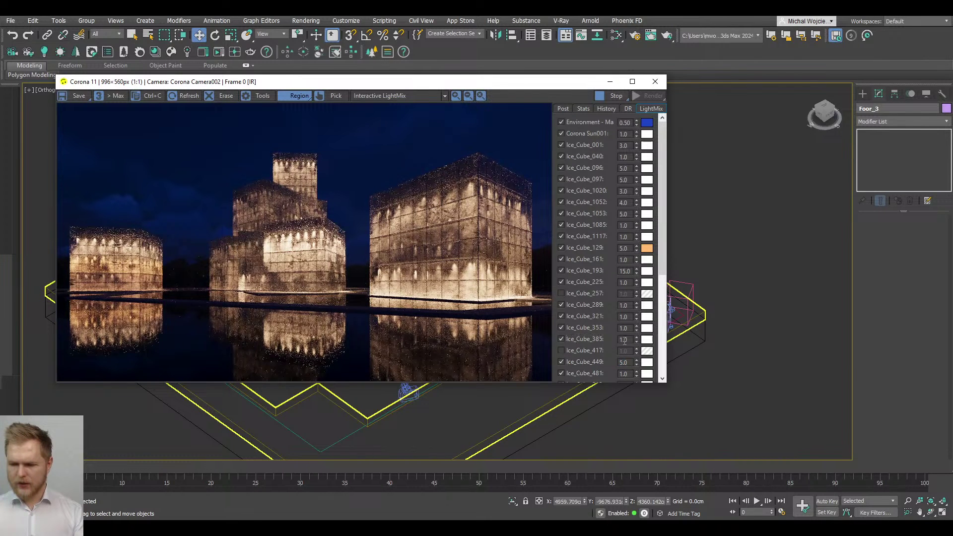
drag(636, 340, 638, 376)
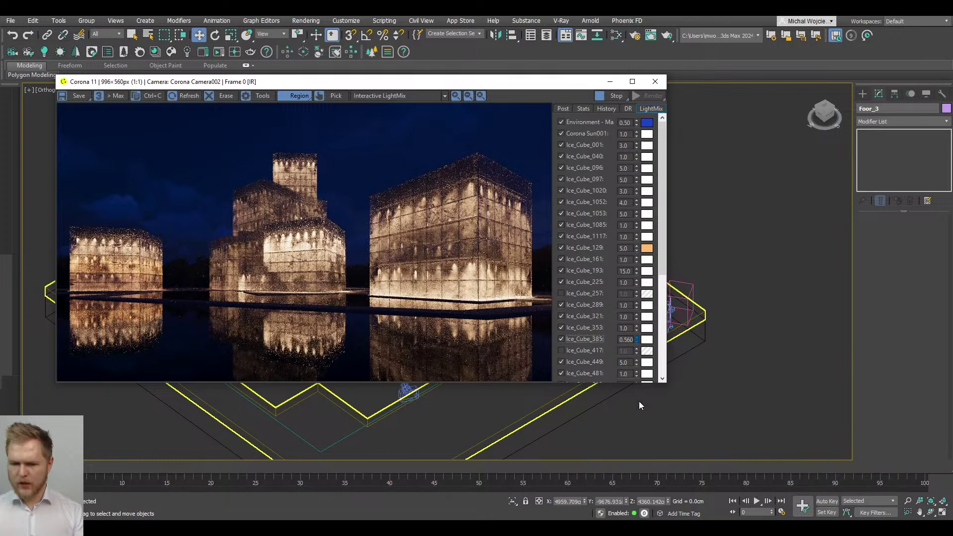
click(584, 351)
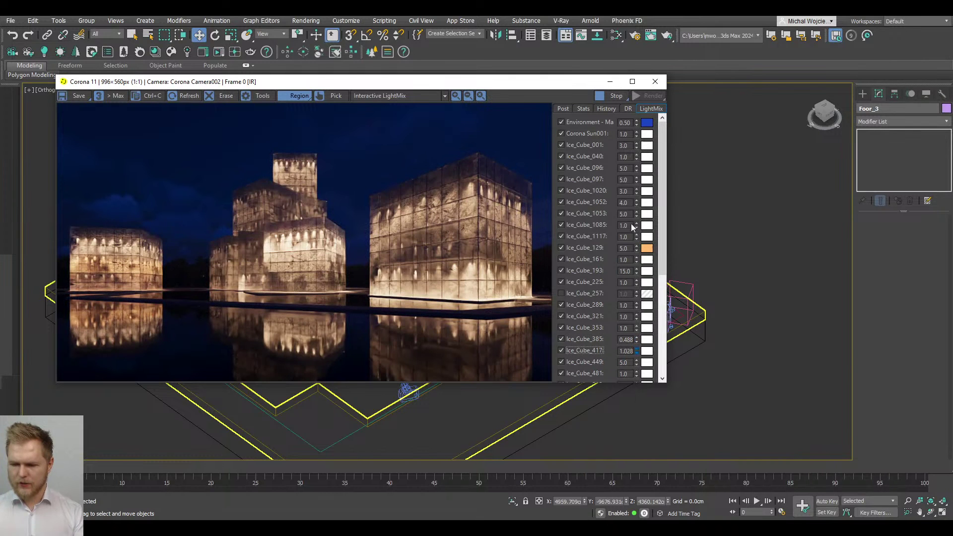
drag(633, 226, 618, 144)
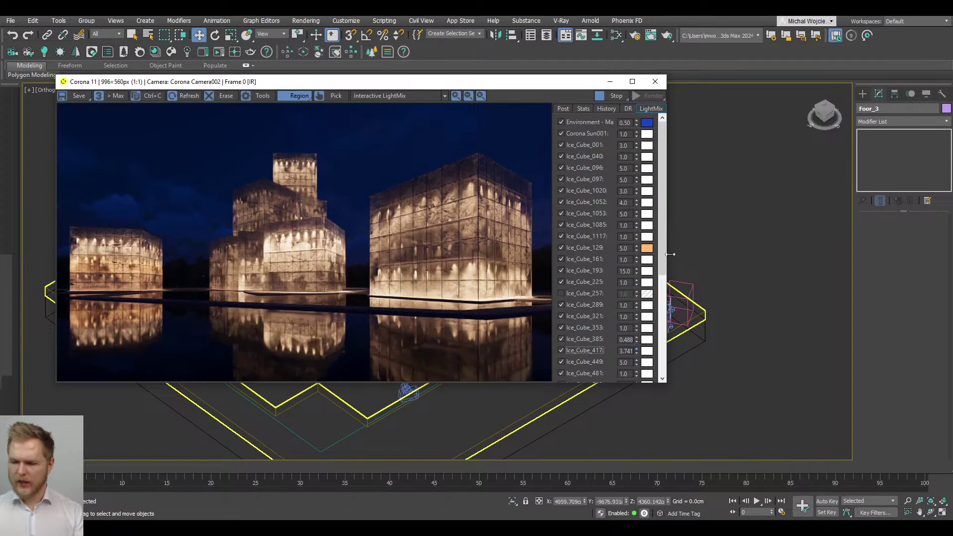
Step: Toggle the Ice_Cube_449 layer off and on, and test Ice_Cube_481 at intensity 5 before settling on 15
drag(663, 256, 660, 341)
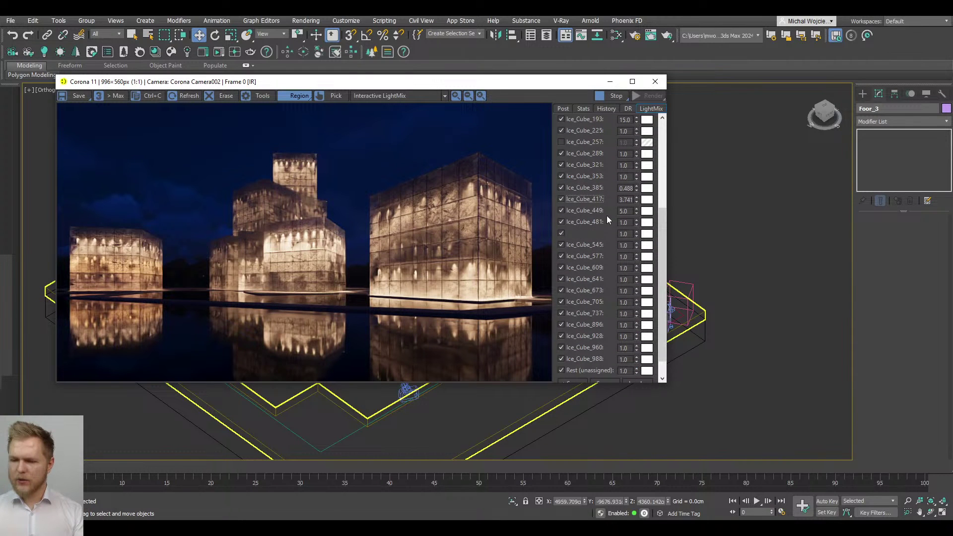
click(562, 211)
click(561, 212)
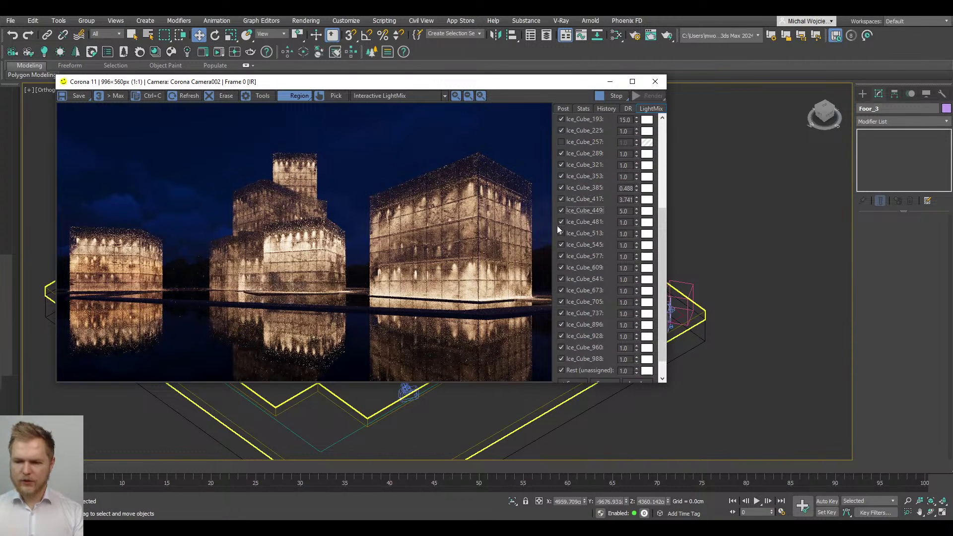
double_click(624, 222)
text(5)
key(Return)
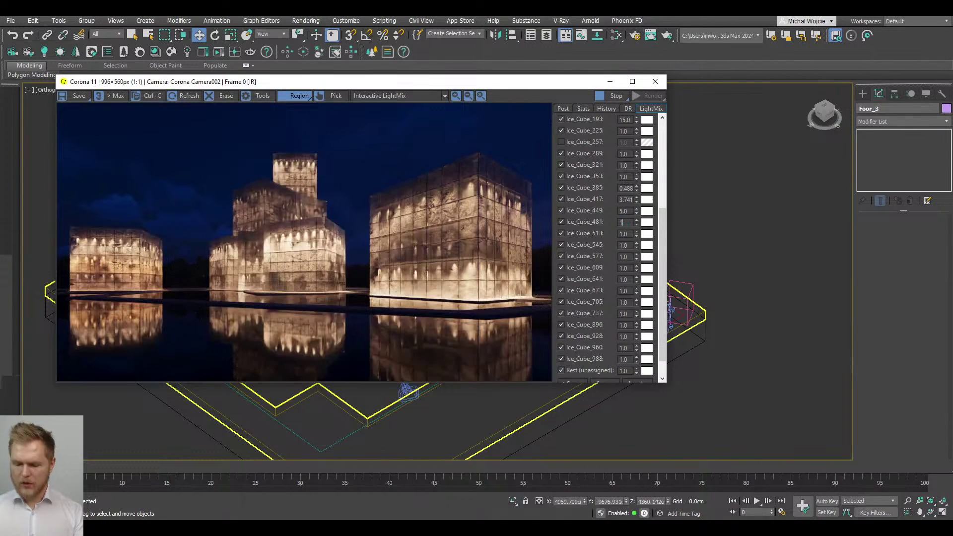
text(15)
key(Return)
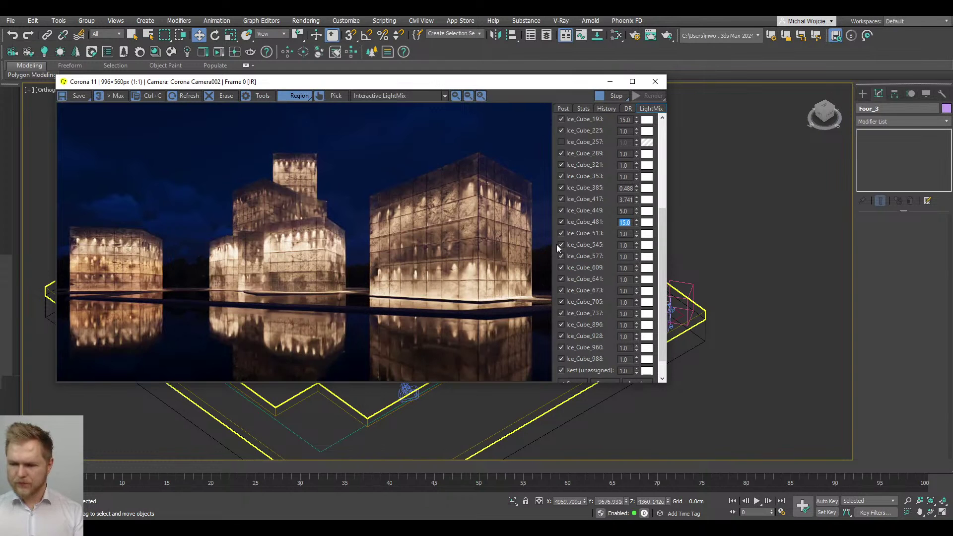
Step: Check the effect of the Ice_Cube_513 layer, and switch the Ice_Cube_545 and Ice_Cube_577 layers off
click(562, 234)
click(562, 235)
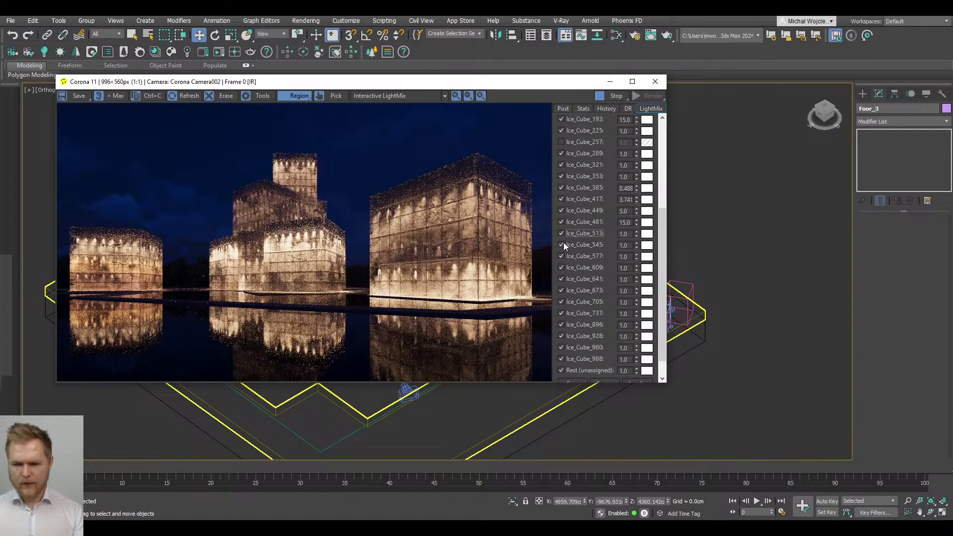
click(564, 244)
click(564, 244)
click(564, 243)
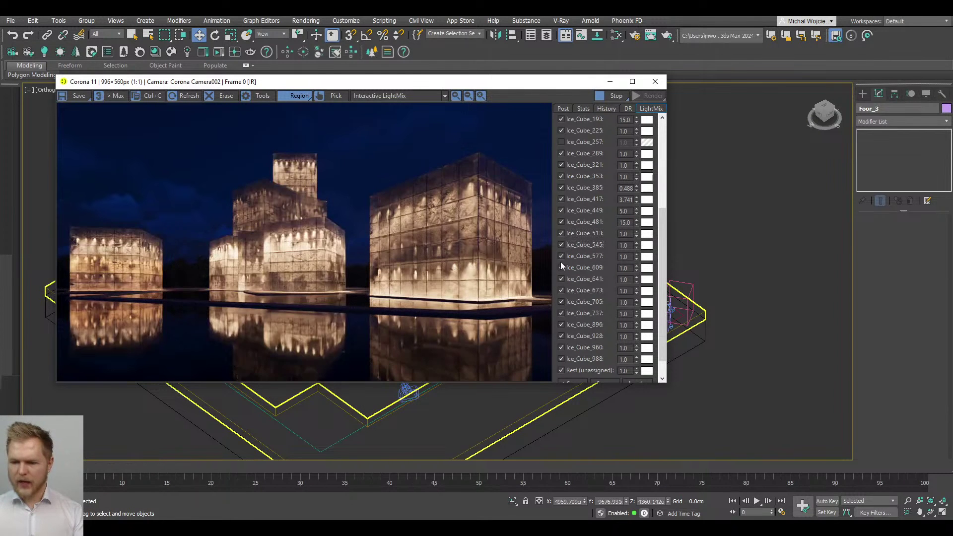
click(561, 256)
click(561, 256)
click(562, 256)
click(561, 268)
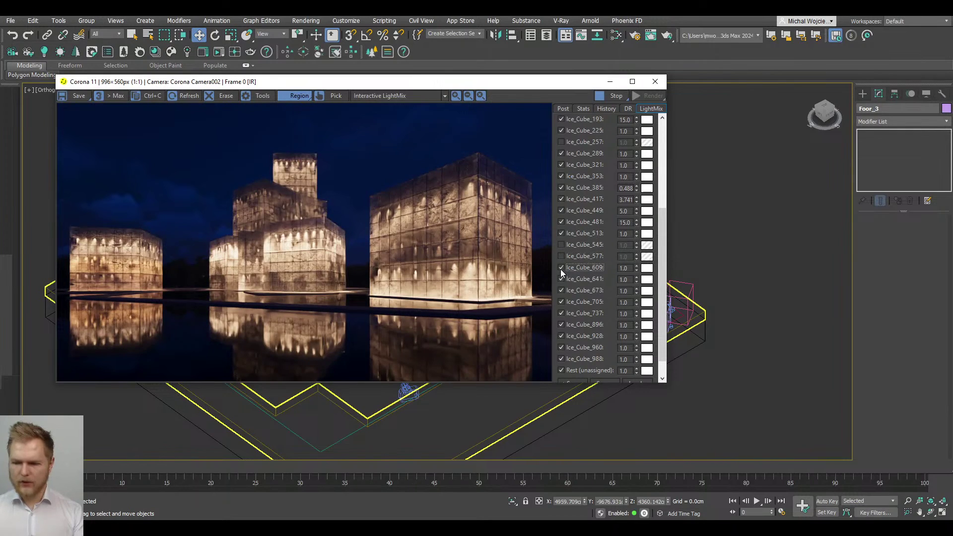
Step: Check the Ice_Cube_609 and Ice_Cube_641 layers, and switch the Ice_Cube_673 and Ice_Cube_705 layers off
click(561, 268)
click(561, 279)
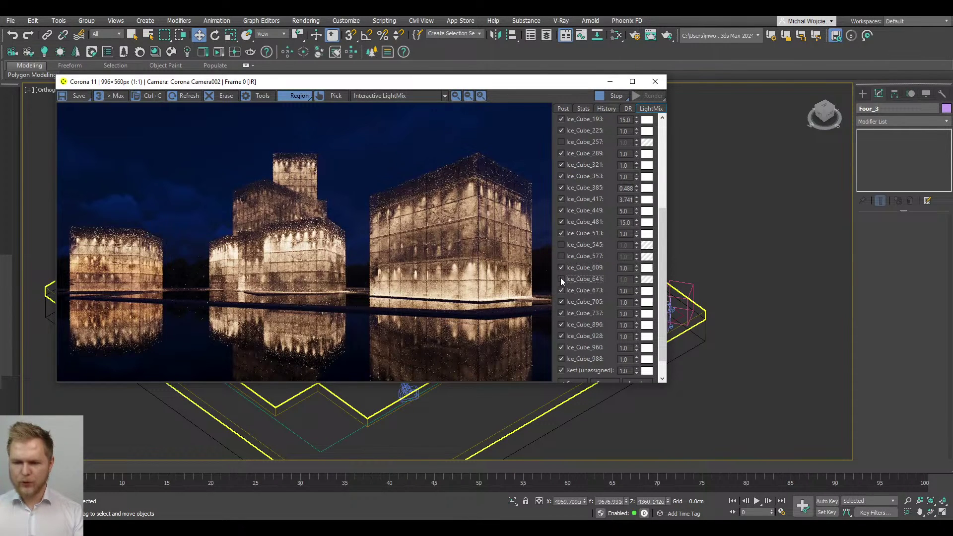
click(561, 279)
click(561, 290)
click(561, 290)
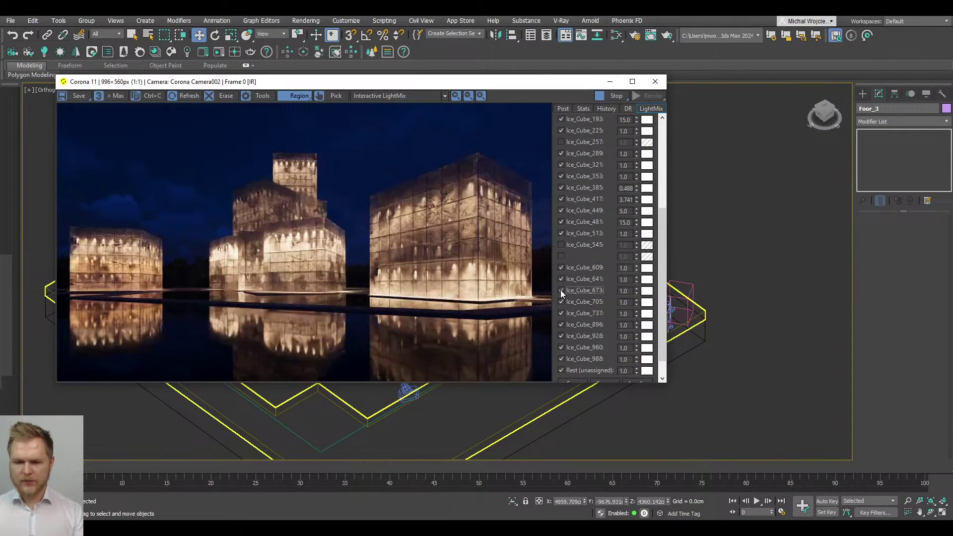
click(561, 289)
click(562, 302)
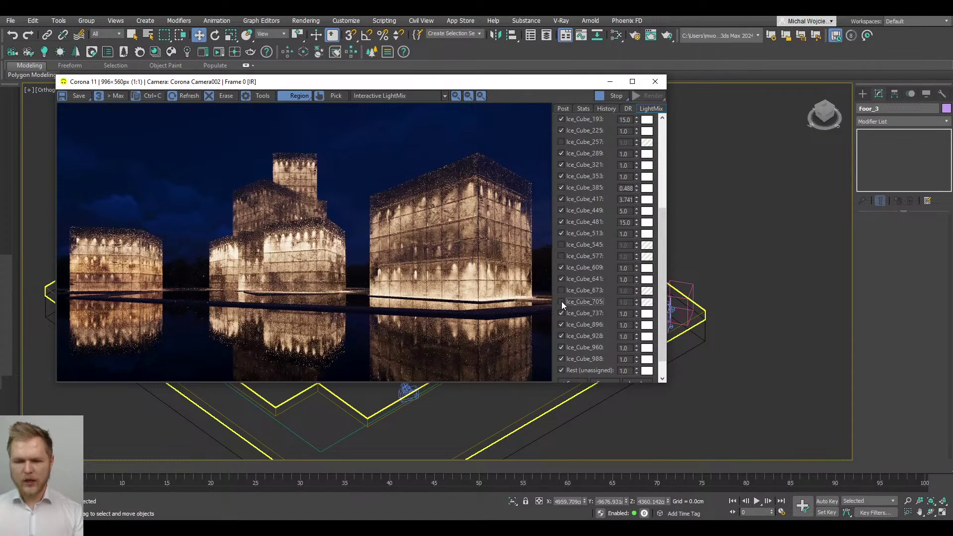
Step: Toggle the Ice_Cube_737 and Ice_Cube_896 layers, and test Ice_Cube_896 at intensity 15 before settling on 5
click(561, 315)
click(561, 314)
click(562, 324)
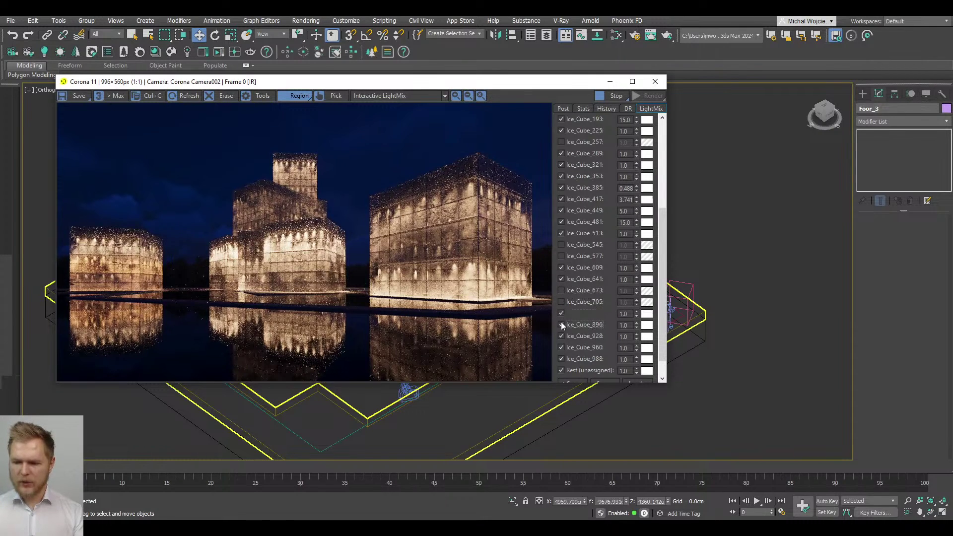
click(561, 325)
double_click(627, 325)
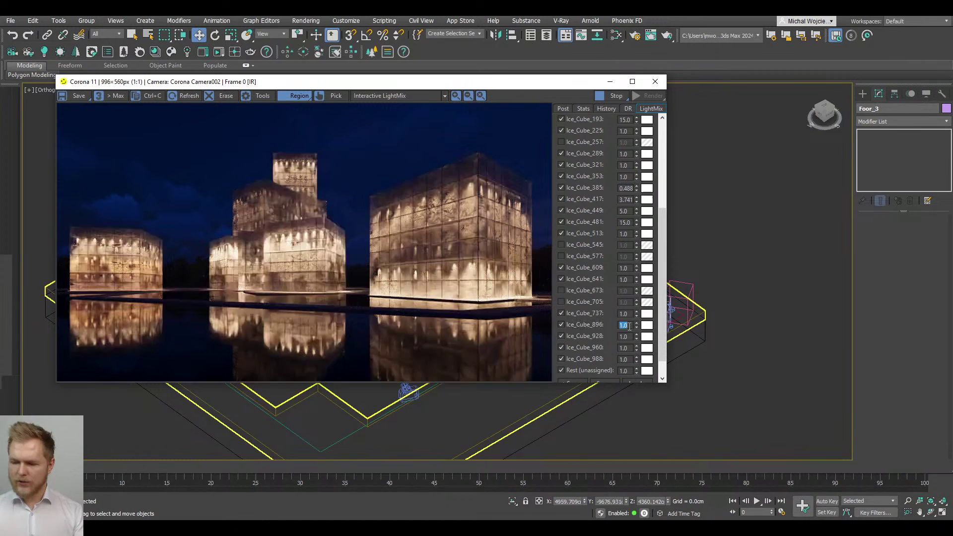
text(15)
key(Return)
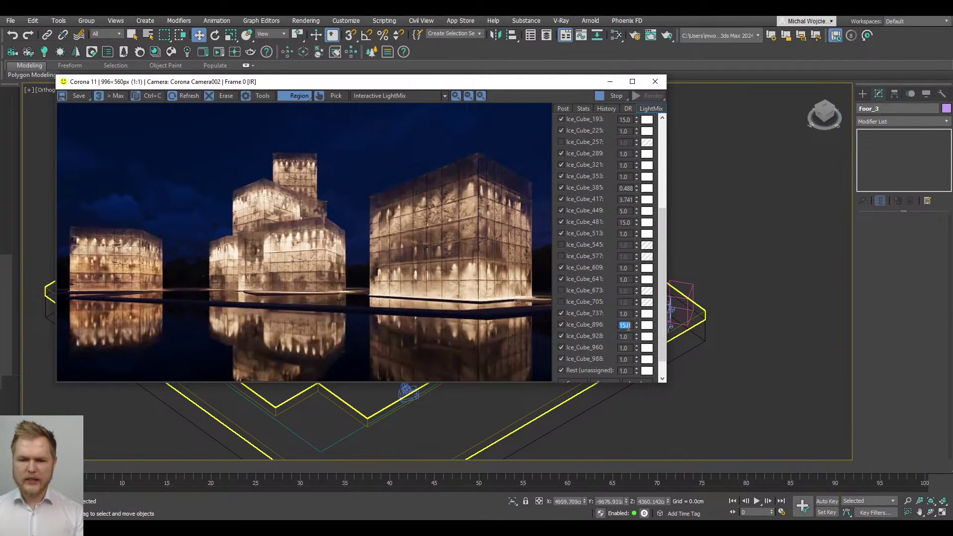
text(5)
key(Return)
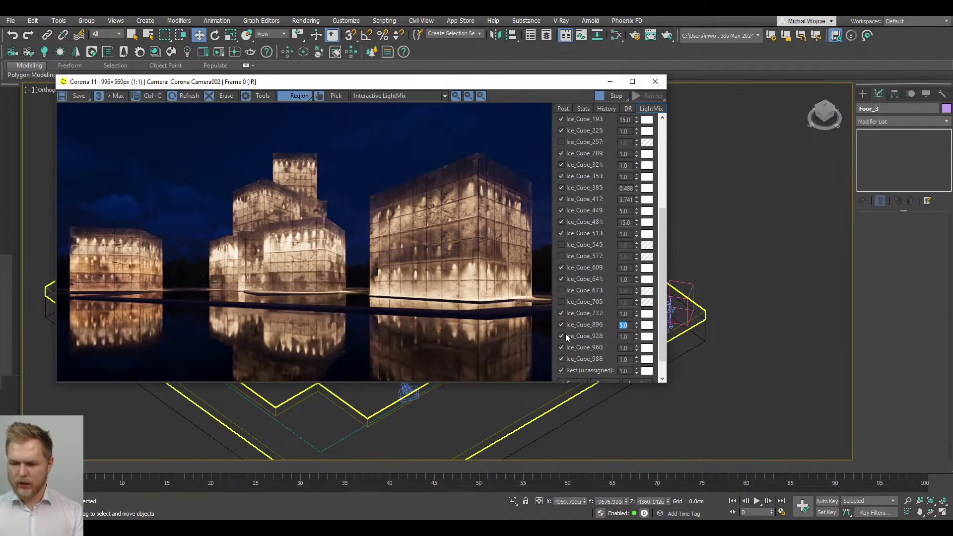
Step: Check the effect of the Ice_Cube_928 layer, and switch both Ice_Cube_928 and Ice_Cube_960 off
click(562, 335)
click(562, 335)
click(562, 335)
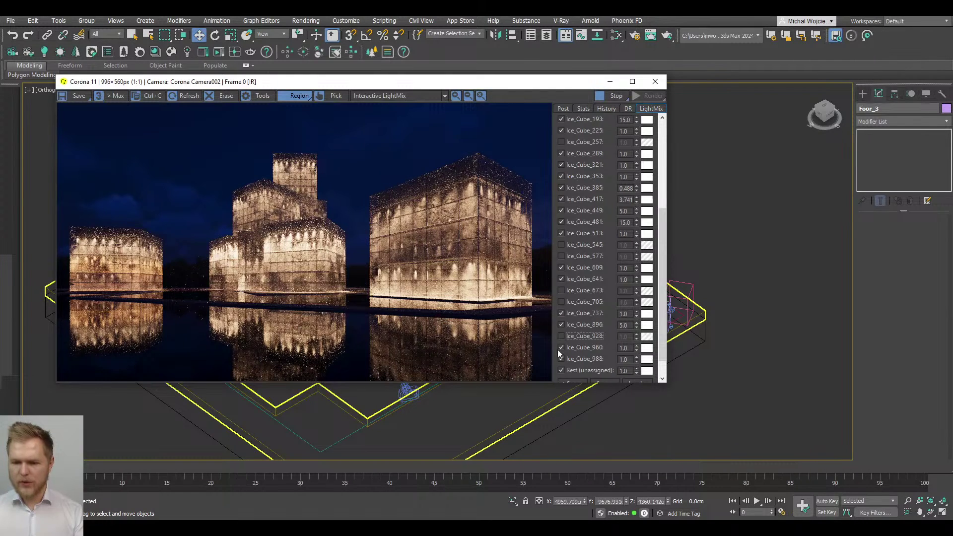
click(561, 348)
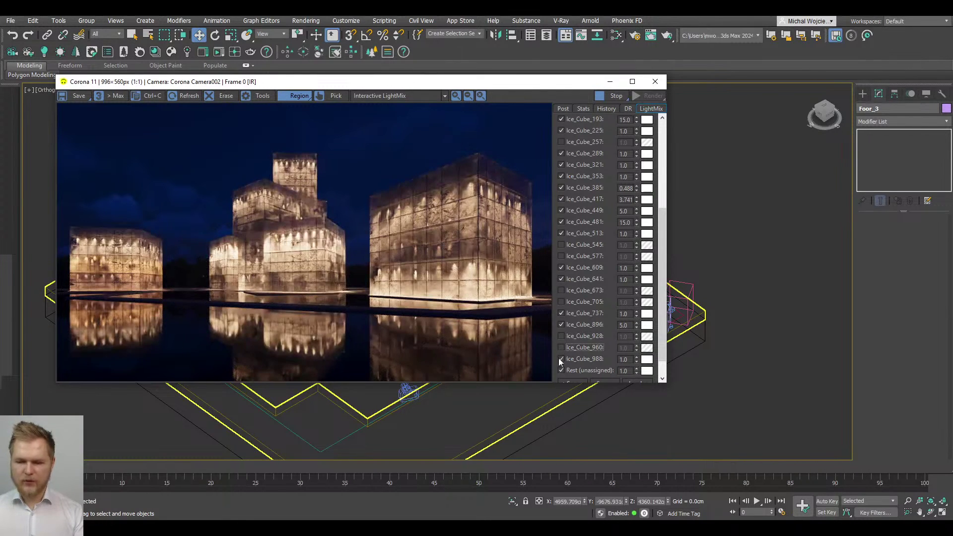
Step: Toggle the Ice_Cube_988 layer off and on, test it at intensity 15, and settle on 5
click(560, 360)
click(560, 359)
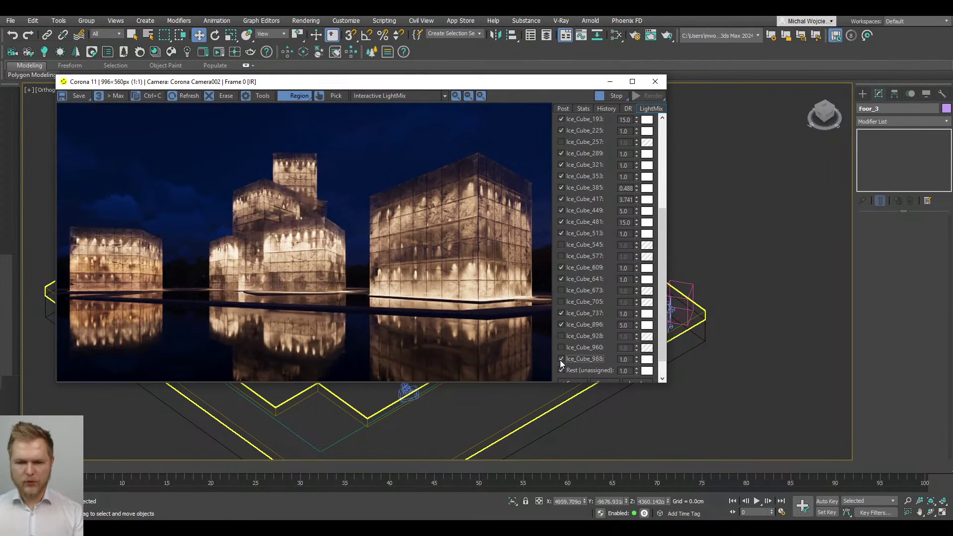
double_click(625, 363)
text(15)
key(Return)
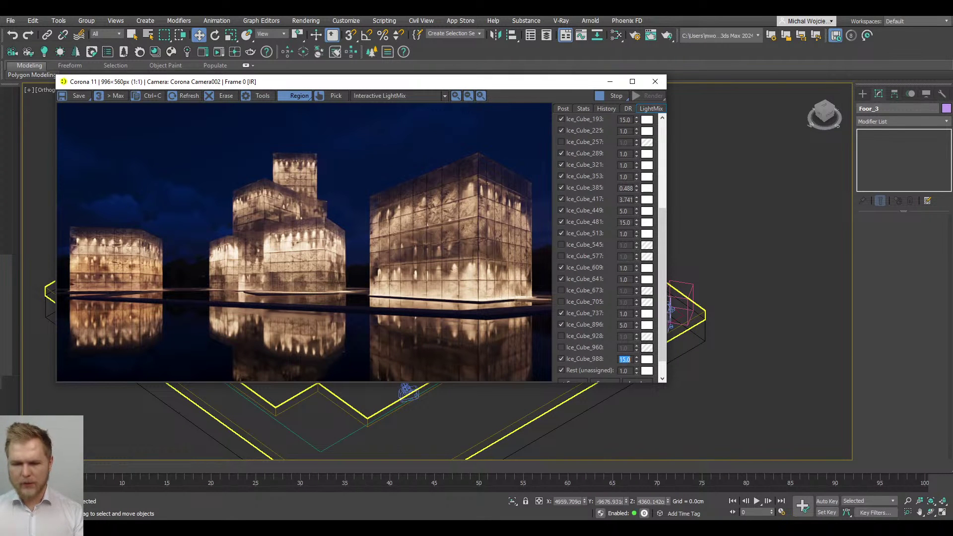
text(5)
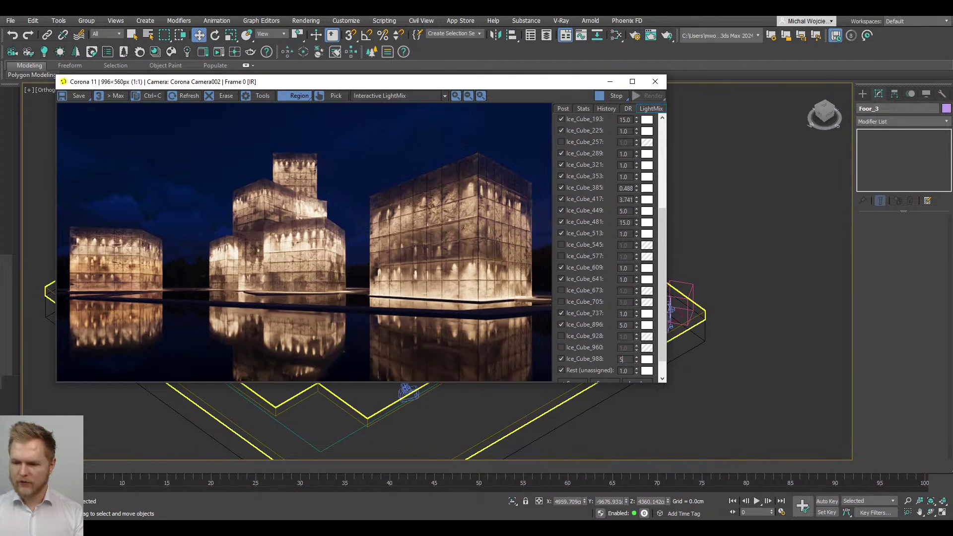
key(Return)
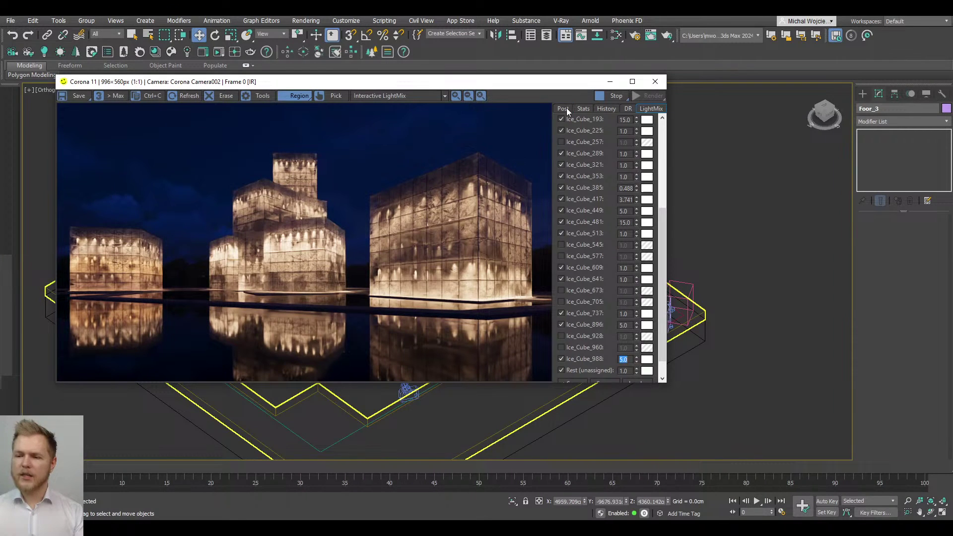
Step: Set the contrast to 3 in the render's tone mapping settings
click(563, 108)
click(585, 142)
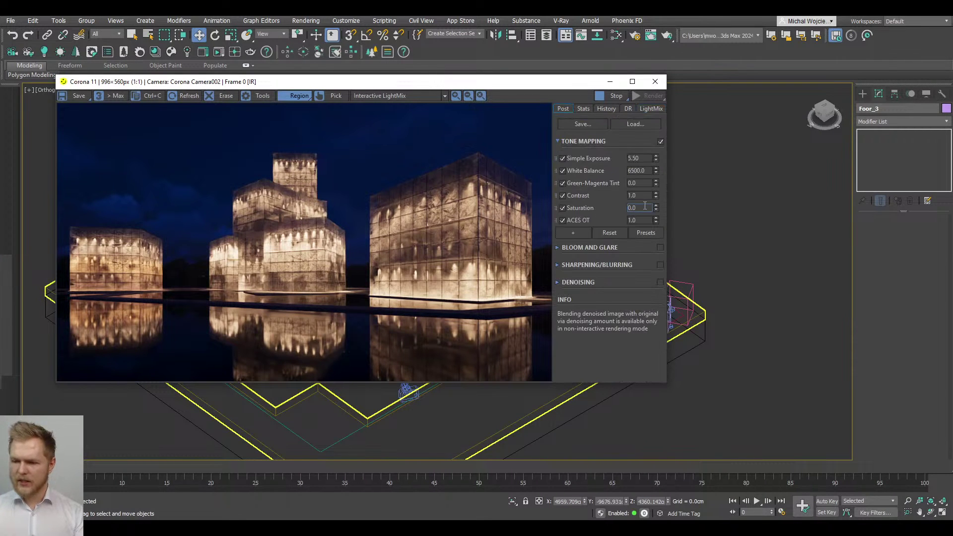
double_click(647, 193)
text(3)
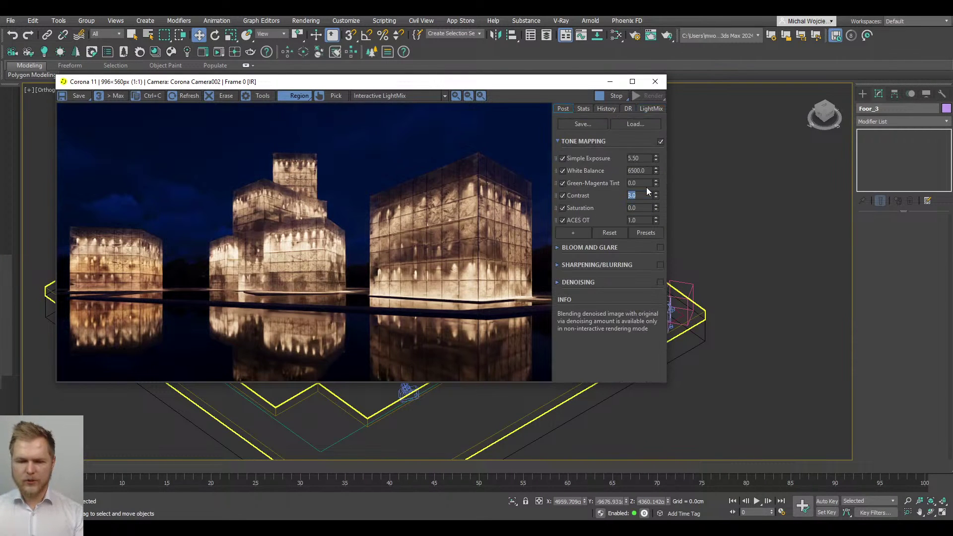
Step: Set the tone mapping contrast to 2 and the saturation to -0.05
text(2)
key(Return)
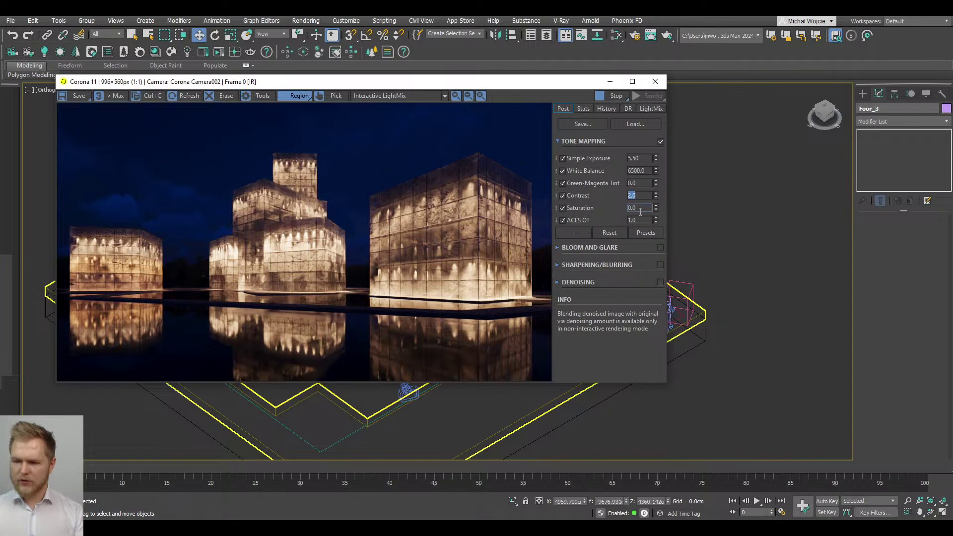
drag(656, 209, 642, 208)
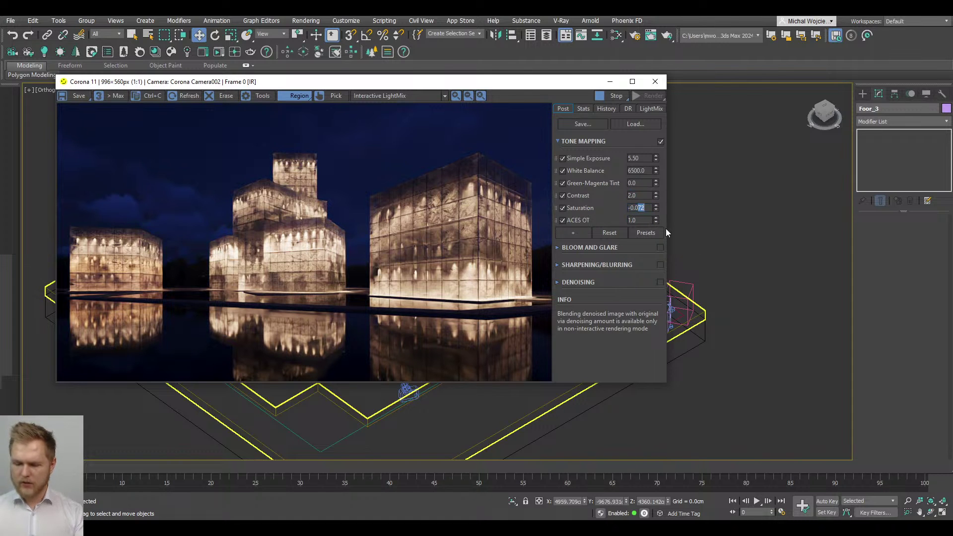
text(50)
key(Return)
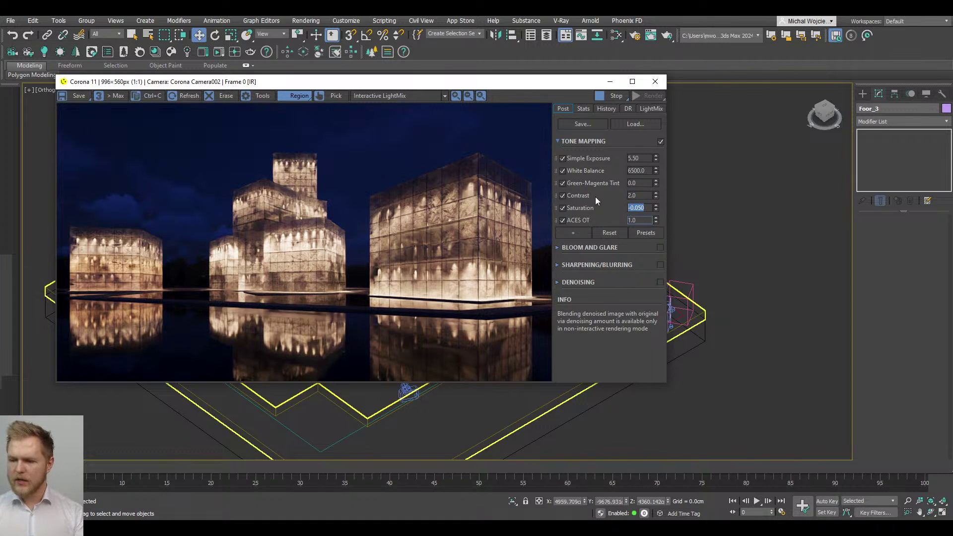
Step: Add a Tone Curve operator to the tone mapping stack and set its Highlights to -0.428
click(573, 233)
click(621, 387)
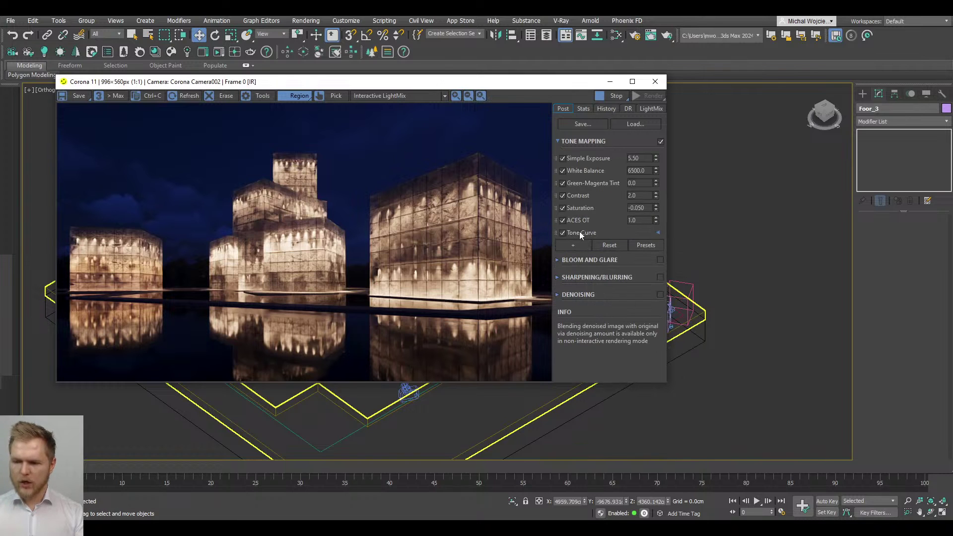
click(582, 234)
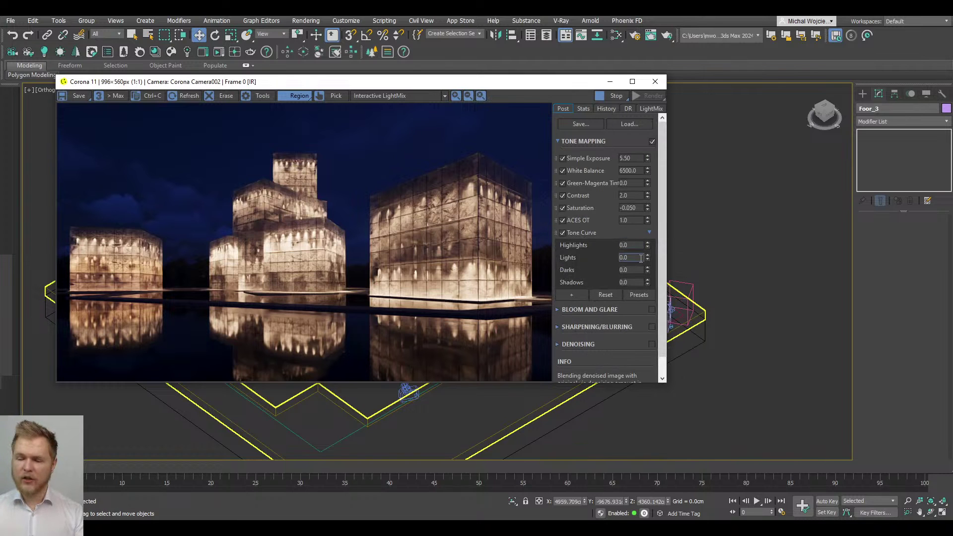
drag(649, 246, 648, 147)
drag(643, 171, 630, 256)
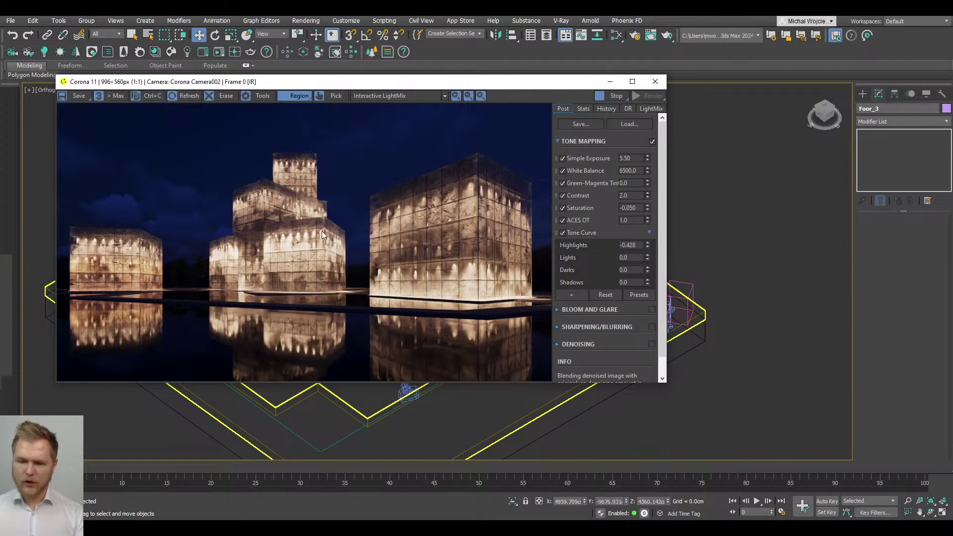
Step: Set the tone curve's Lights to -0.040, and test Darks at 0.164 before resetting it to 0
scroll(276, 245, up, 3)
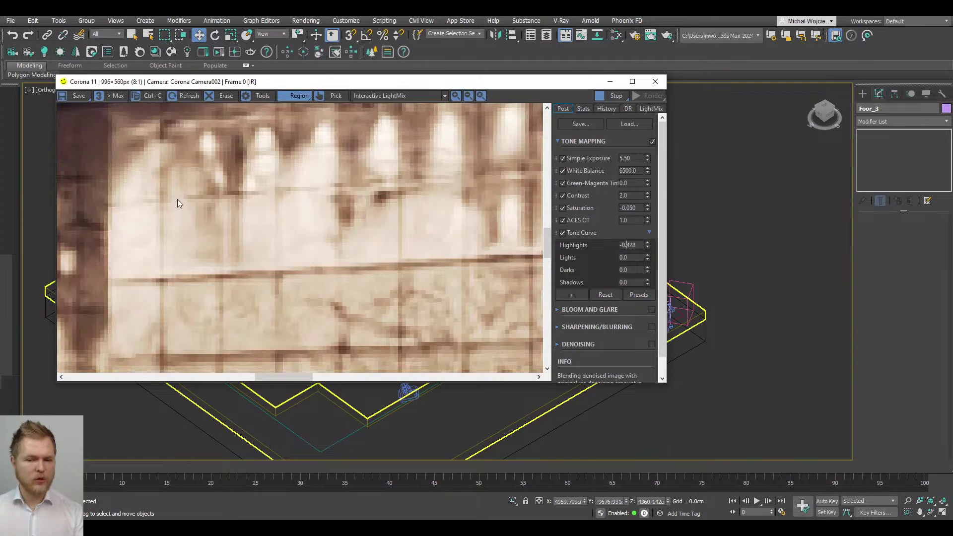
scroll(191, 206, down, 3)
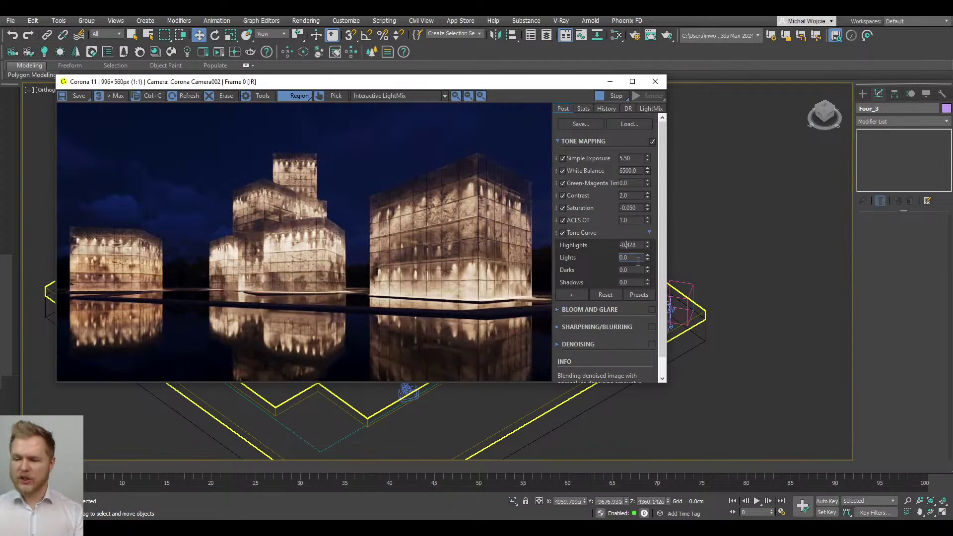
drag(647, 259, 650, 284)
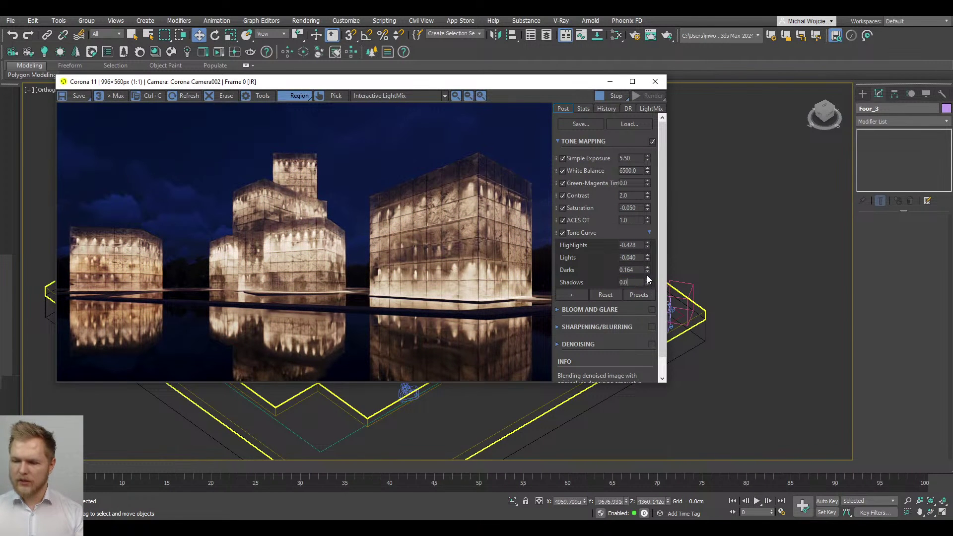
right_click(647, 272)
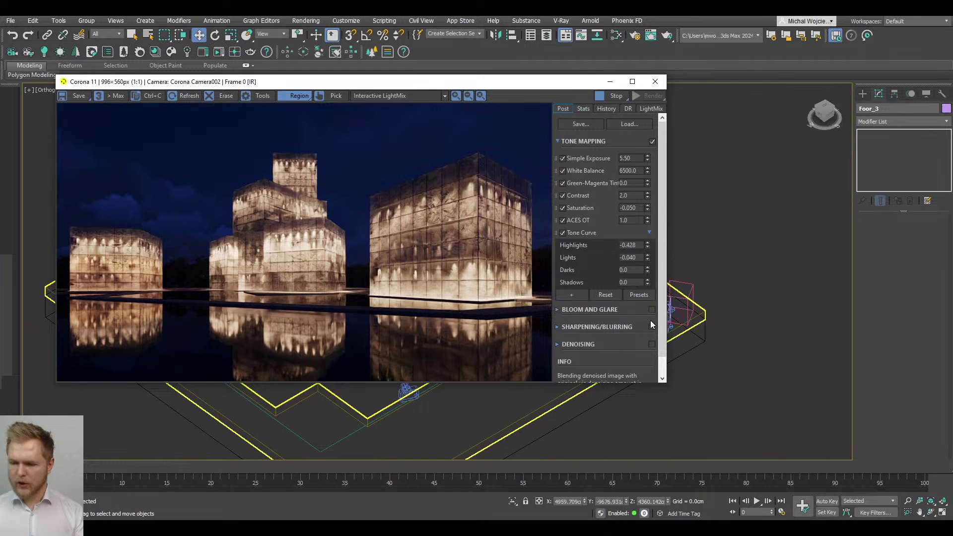
Step: Enable sharpening and blurring for the render and set the blur radius to 0.4
click(613, 327)
drag(620, 368, 669, 371)
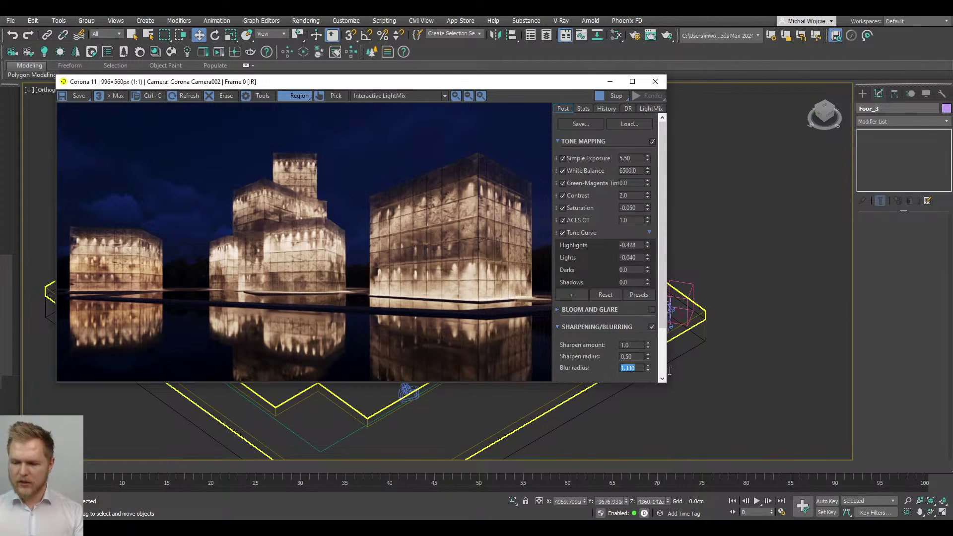
text(0.5)
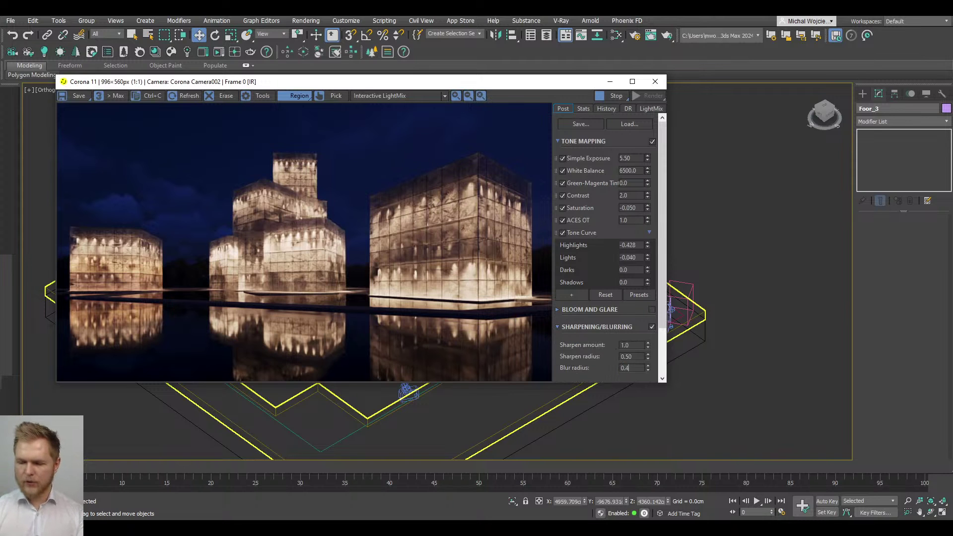
key(Return)
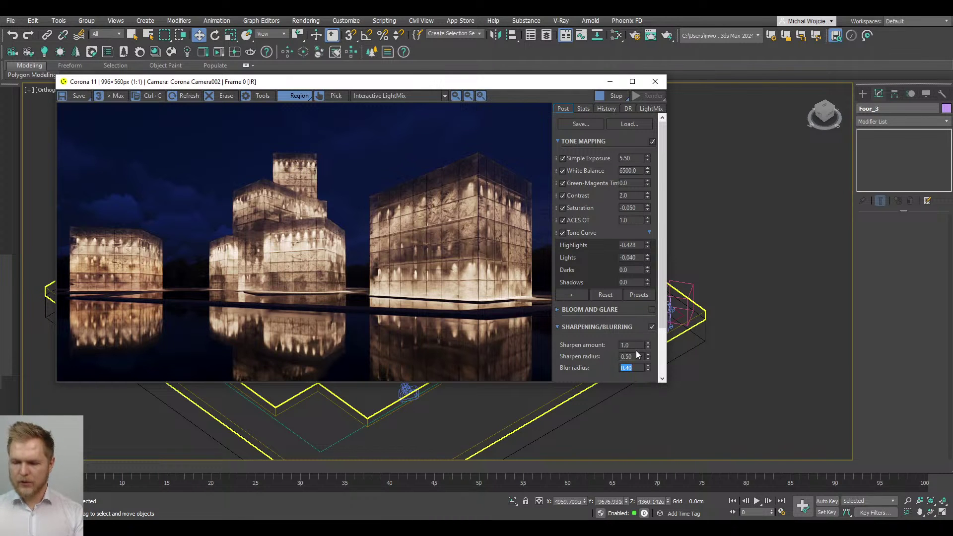
Step: Test a sharpen amount of 10, and settle on 2
double_click(632, 345)
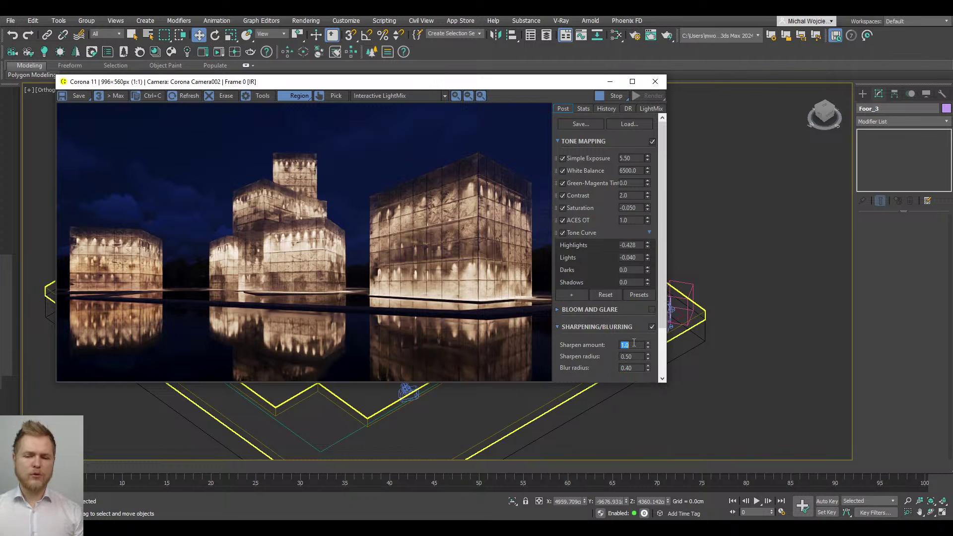
text(10)
key(Return)
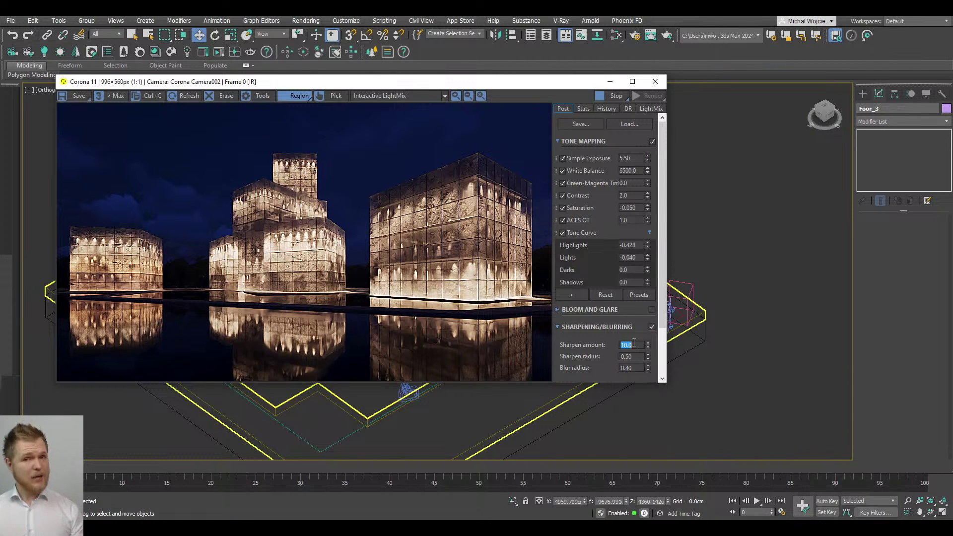
text(2)
key(Return)
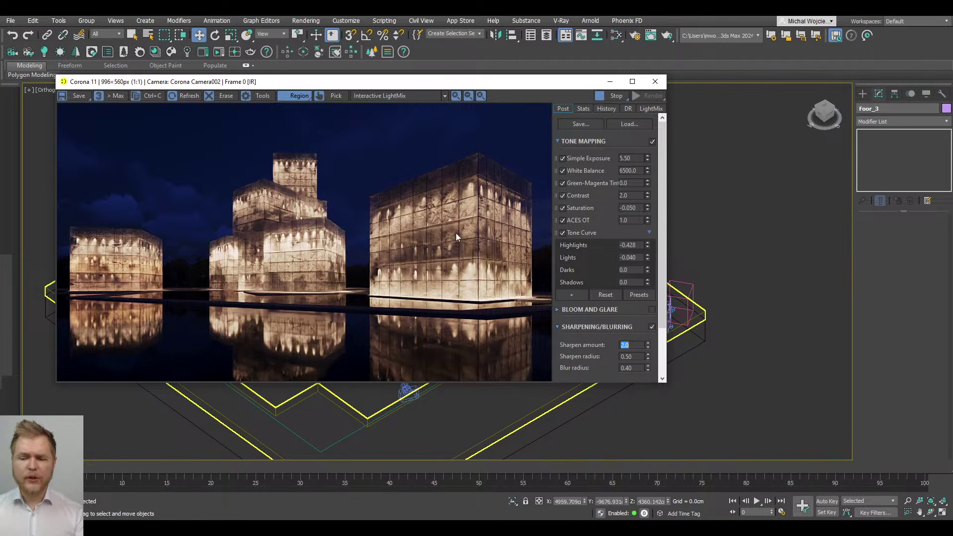
Step: Enable bloom and glare and set its size to 50
click(652, 309)
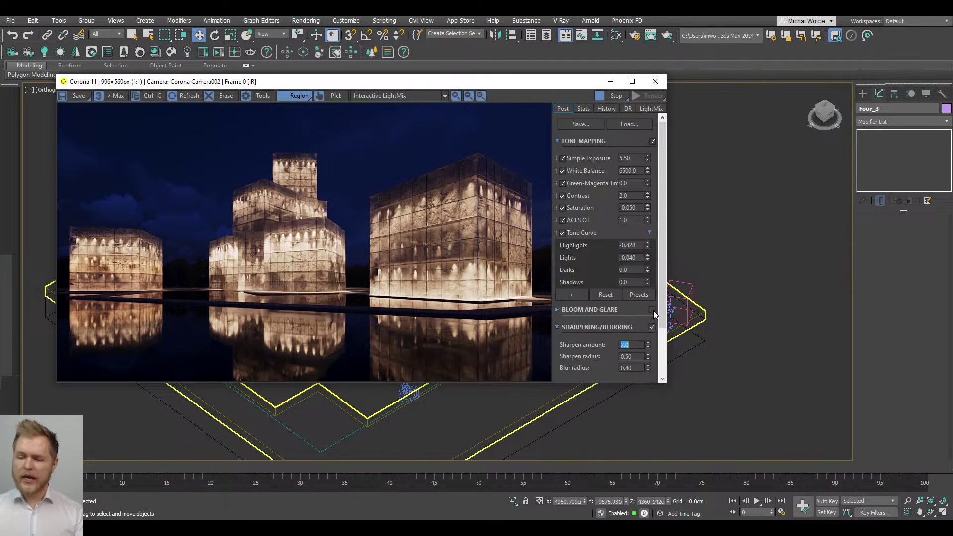
click(610, 310)
double_click(634, 328)
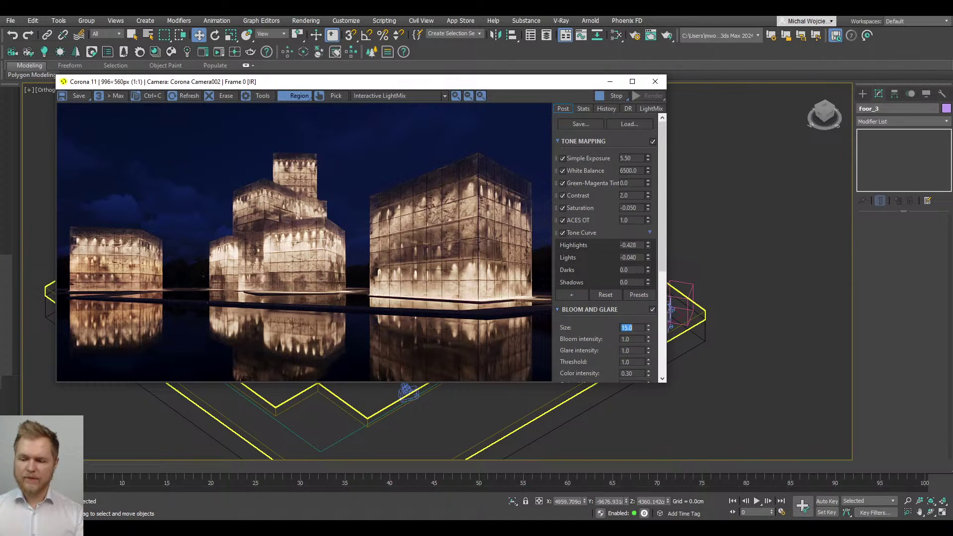
text(50)
key(Return)
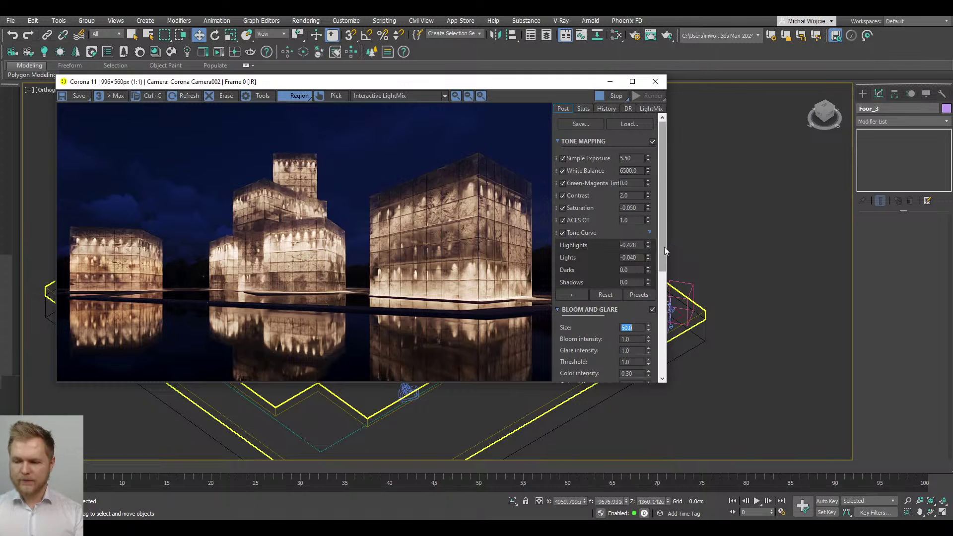
Step: Enable a custom aperture for the bloom and glare, and open the Aperture Editor beside the render
drag(664, 247, 663, 266)
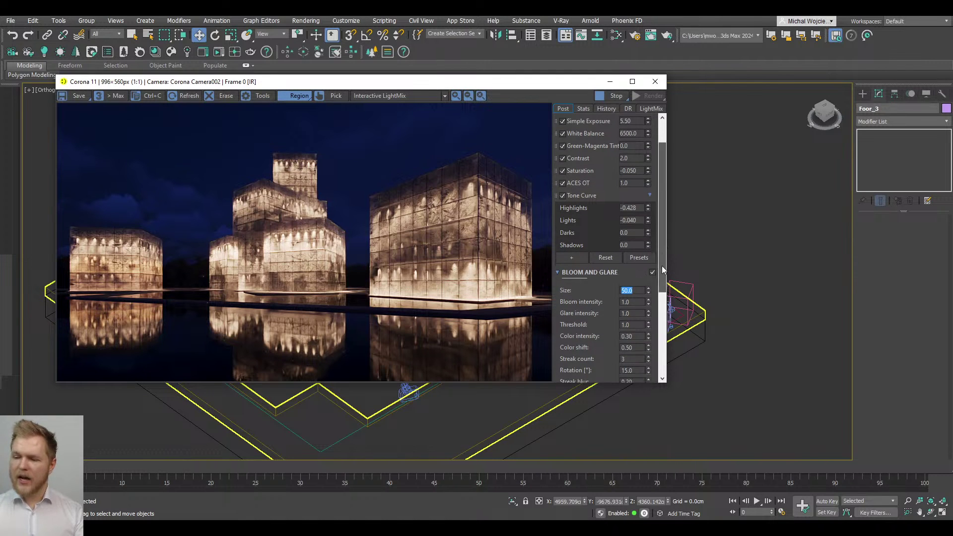
drag(662, 266, 659, 322)
click(569, 278)
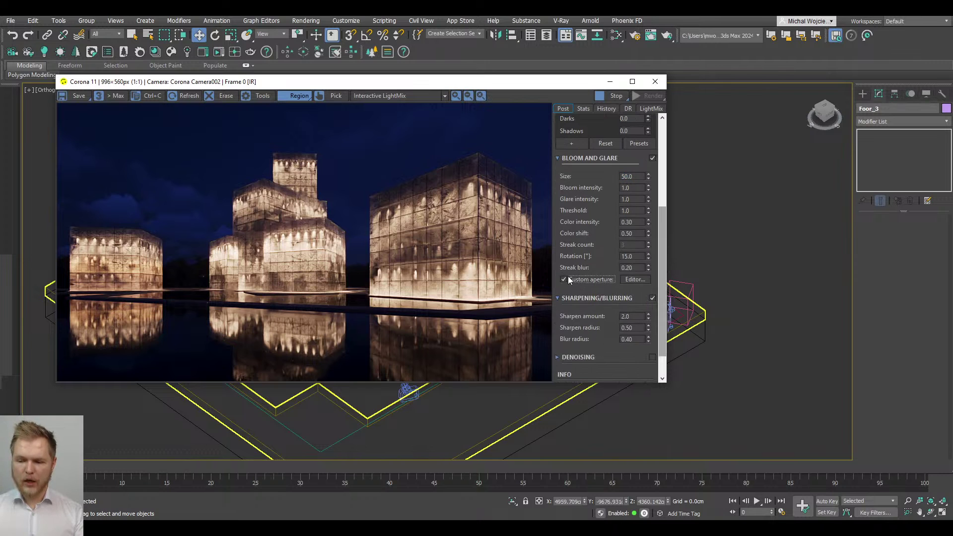
click(631, 280)
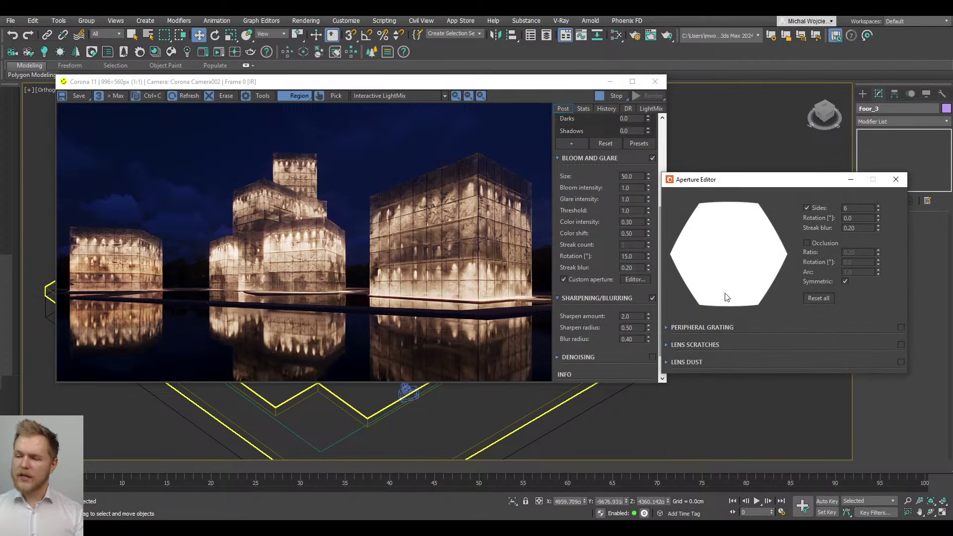
drag(744, 179, 767, 117)
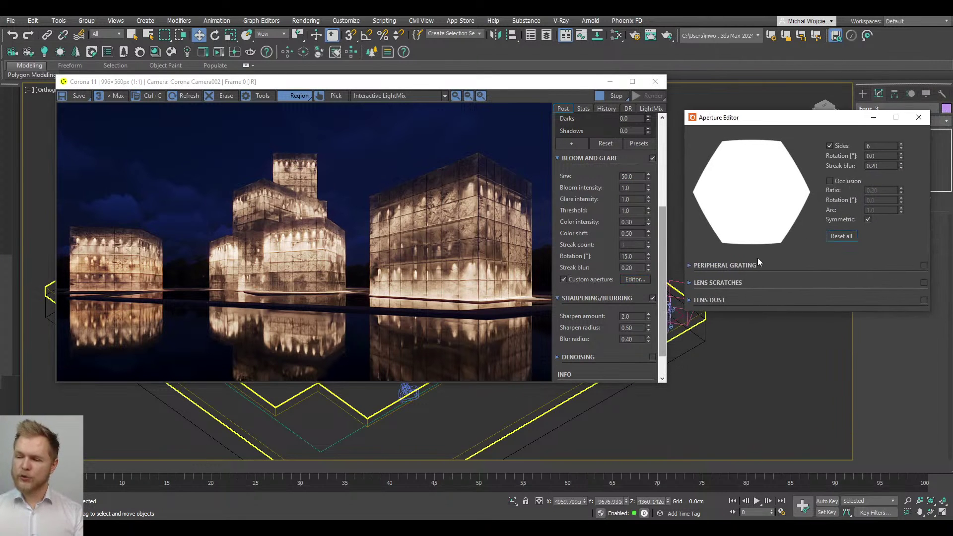
Step: Enable peripheral grating and lens dust with a Hexagonal pattern for the custom aperture, and close its editor
click(924, 266)
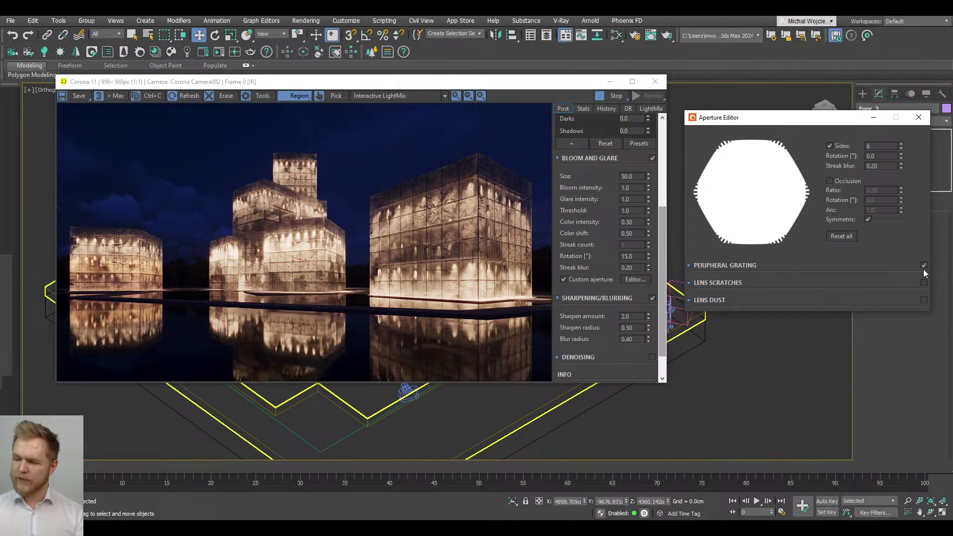
click(924, 299)
click(707, 301)
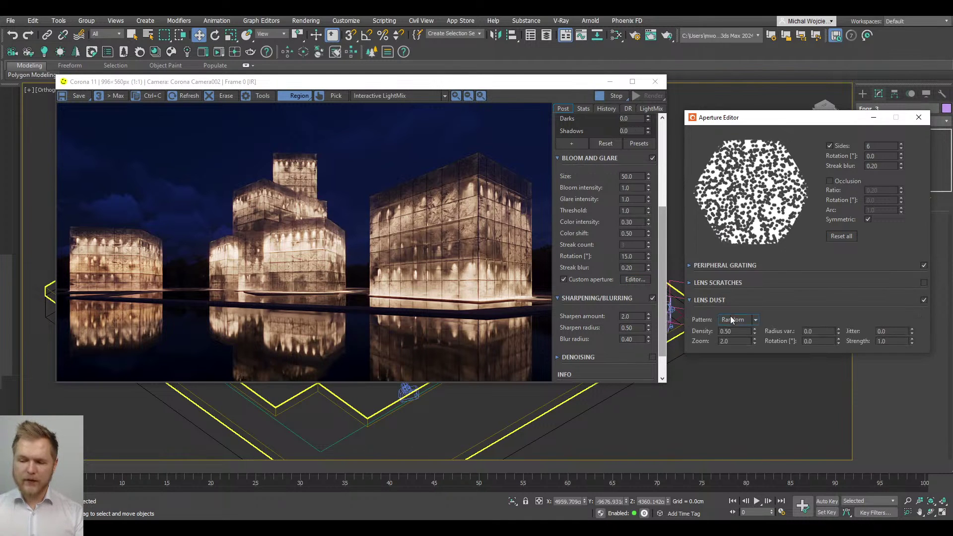
click(739, 320)
click(746, 350)
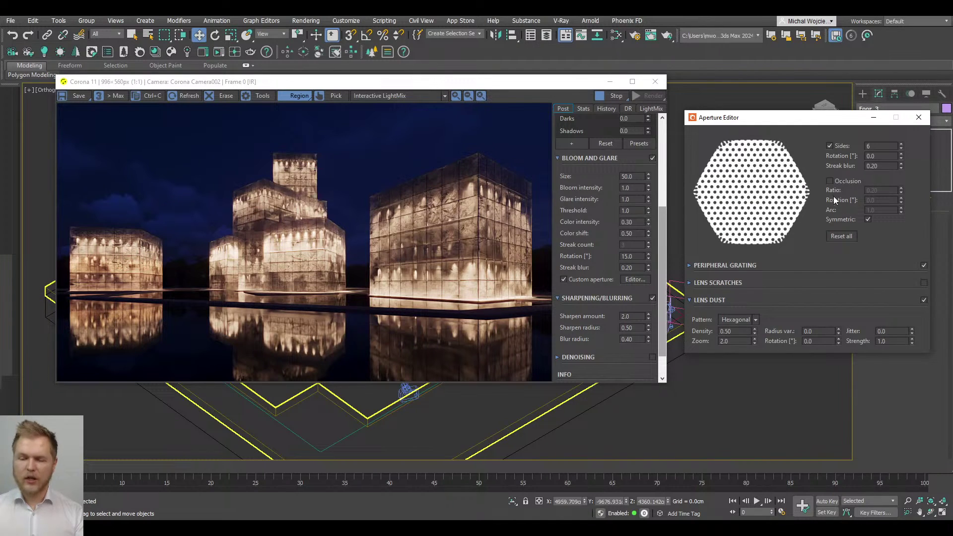
click(918, 118)
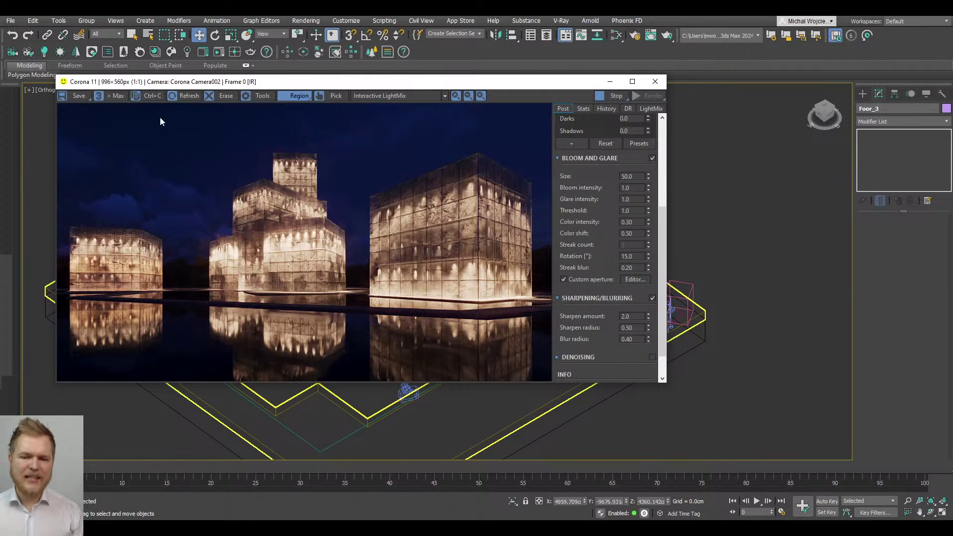
Step: Enlarge the render window to an image size of 1352×761 px and show the LightMix layers from the start of the list
drag(166, 82, 139, 44)
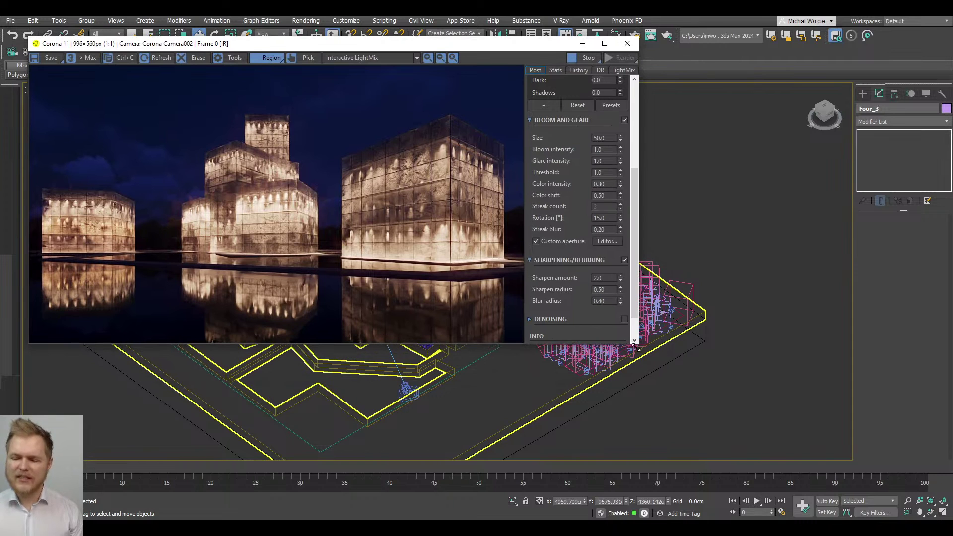
drag(637, 344, 752, 480)
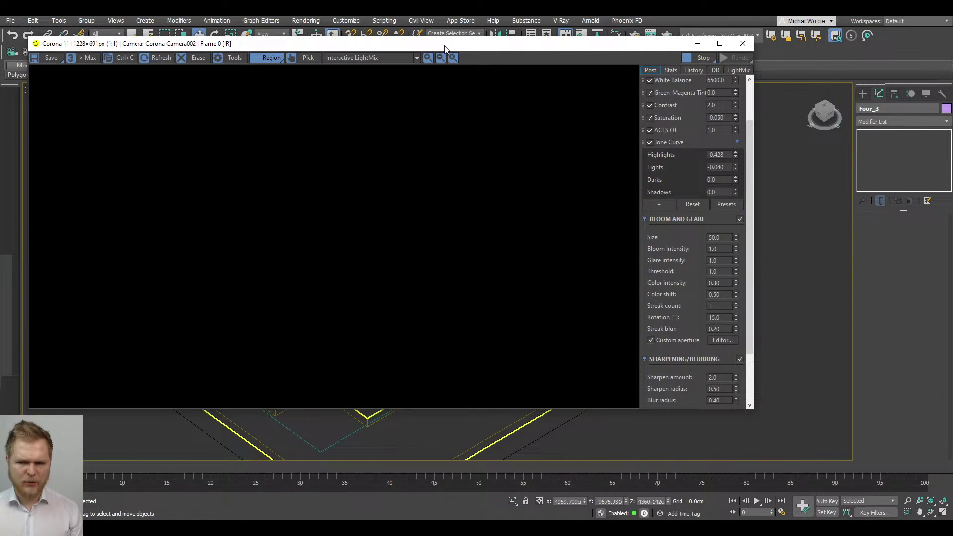
drag(445, 47, 443, 61)
scroll(707, 203, up, 3)
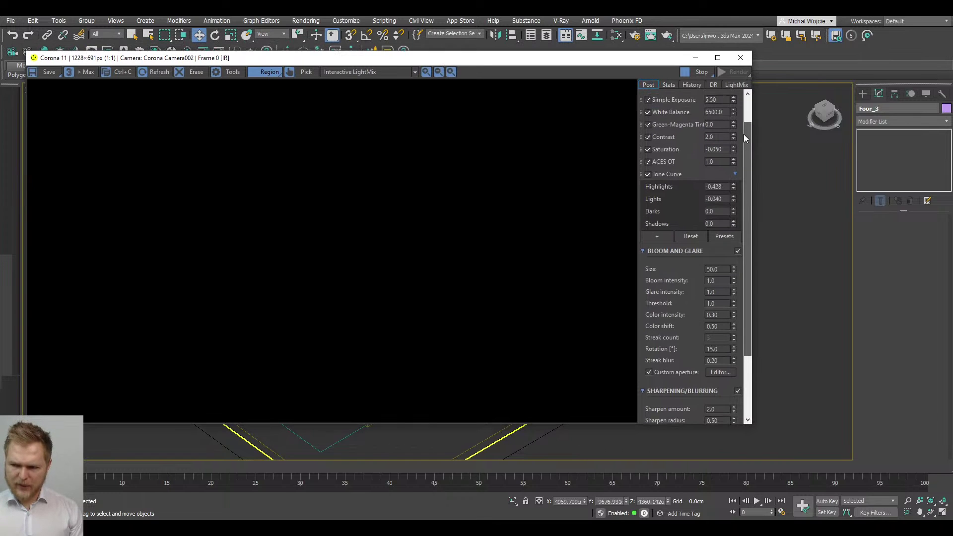
click(735, 206)
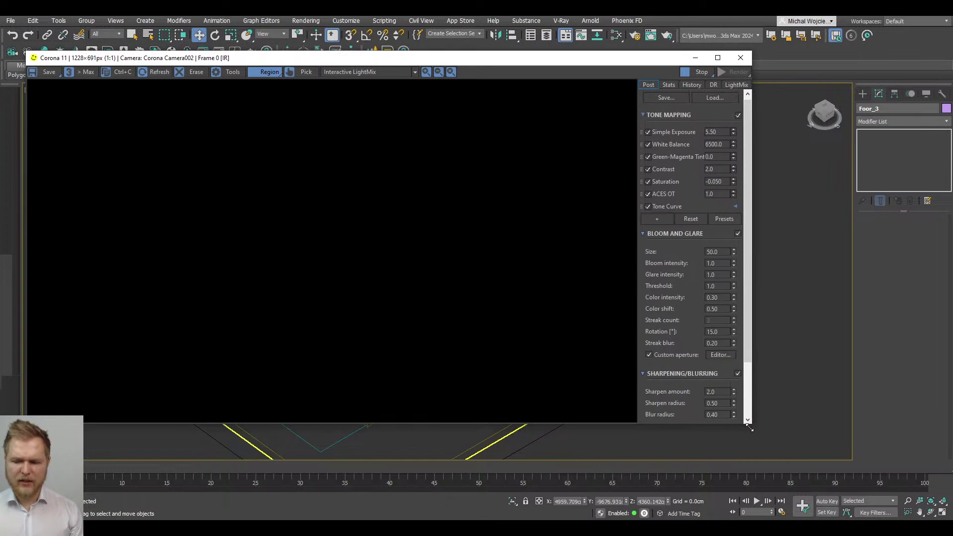
drag(751, 423, 813, 459)
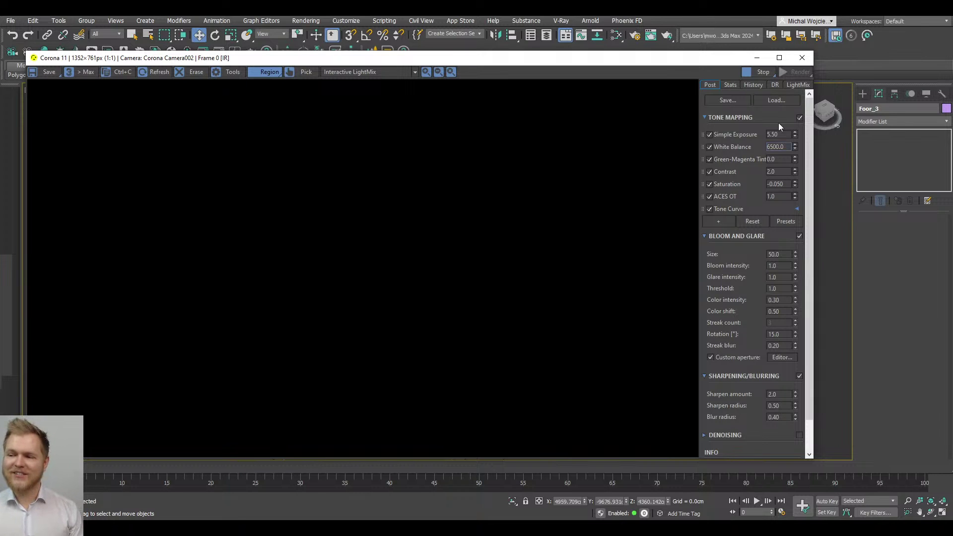
click(798, 85)
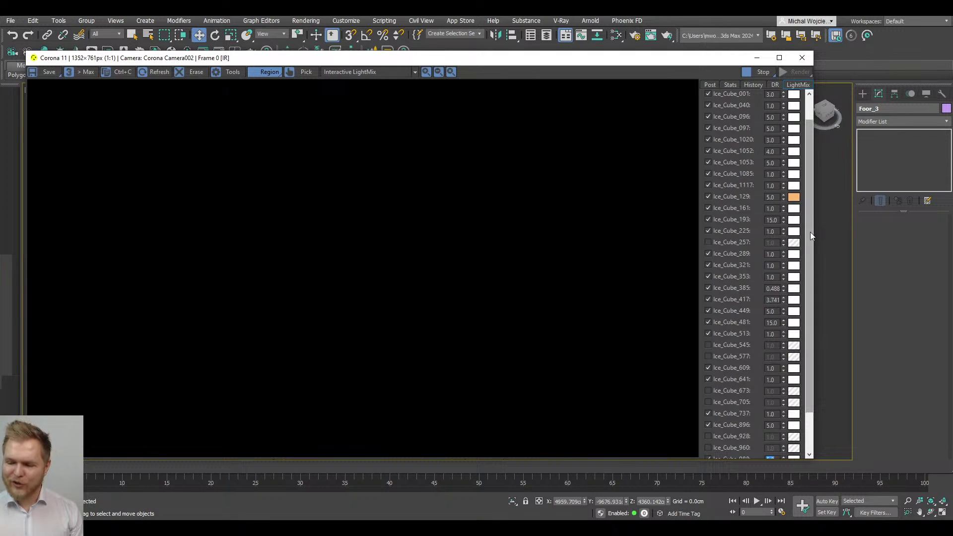
drag(810, 231, 815, 160)
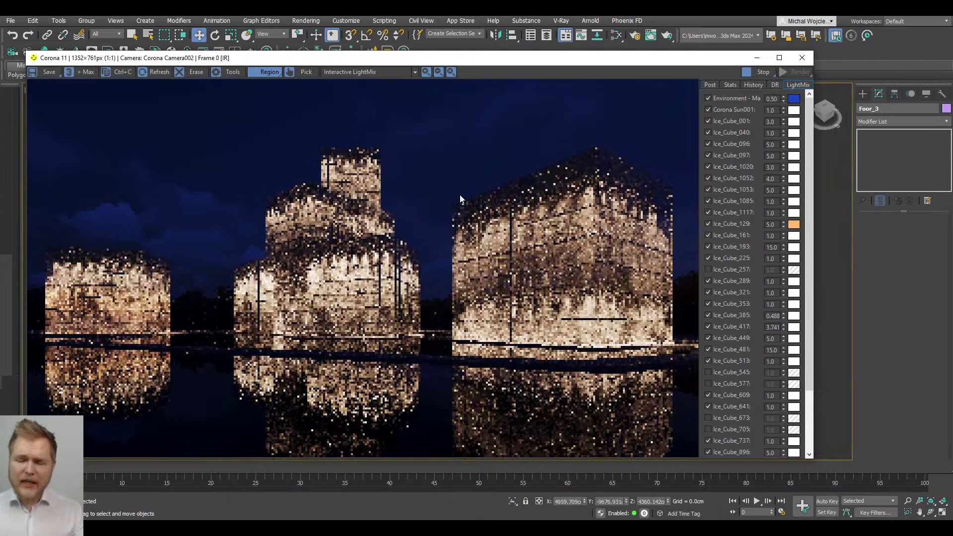
Step: Stop the interactive render and enable the global volume material in the scene environment of the render setup
click(765, 67)
click(627, 35)
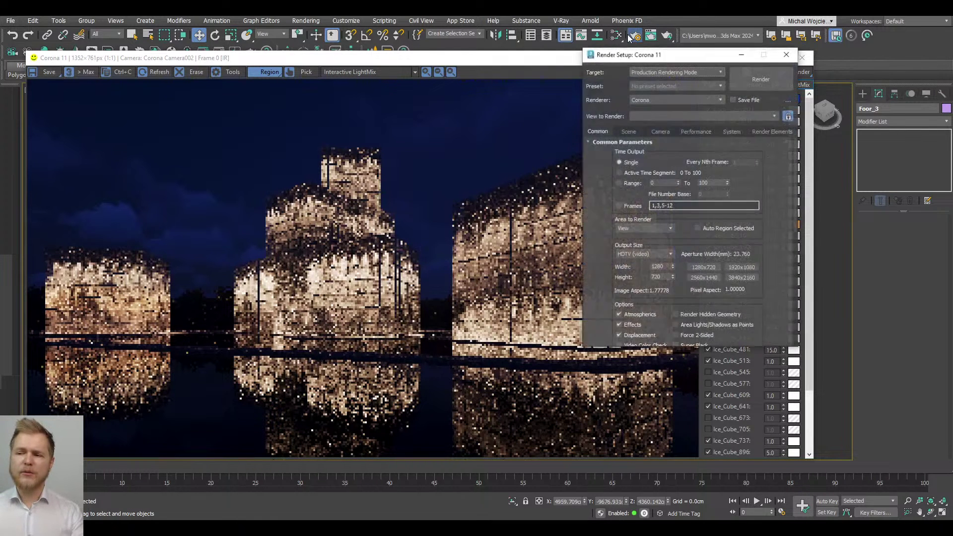
drag(636, 55, 123, 98)
click(121, 173)
scroll(226, 346, down, 3)
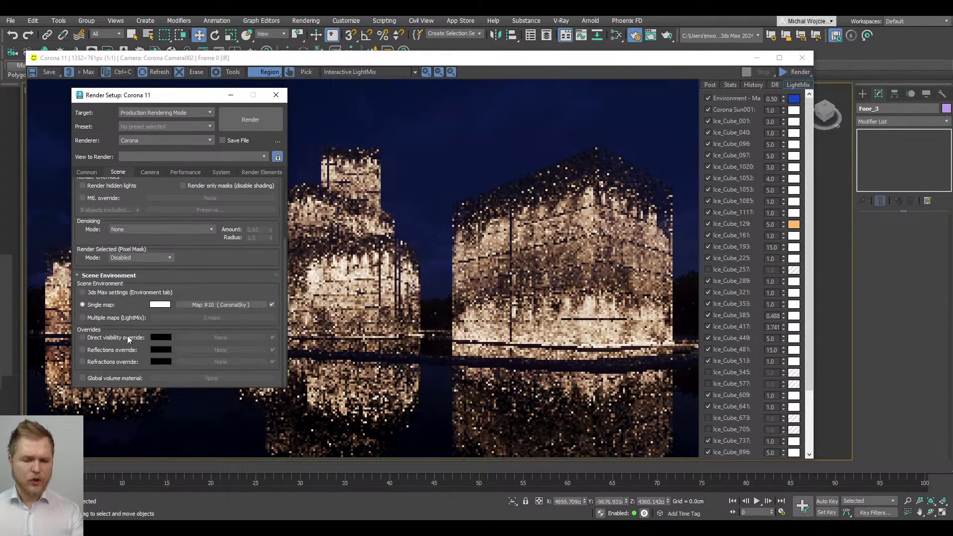
click(105, 379)
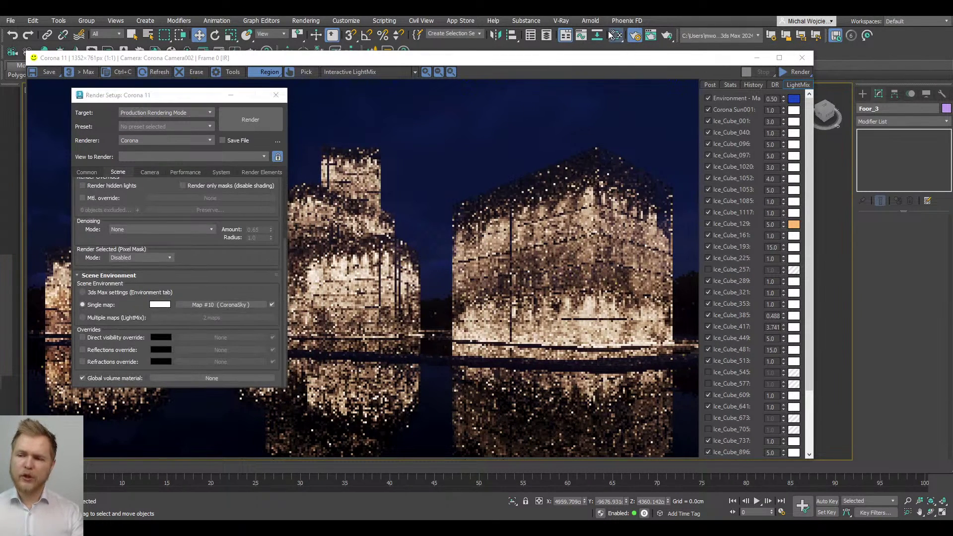
Step: Create a CoronaVolumeMtl in the Slate Material Editor and assign it as an instance to the global volume material
click(616, 35)
scroll(521, 266, up, 2)
middle_drag(521, 267, 537, 176)
scroll(613, 294, down, 3)
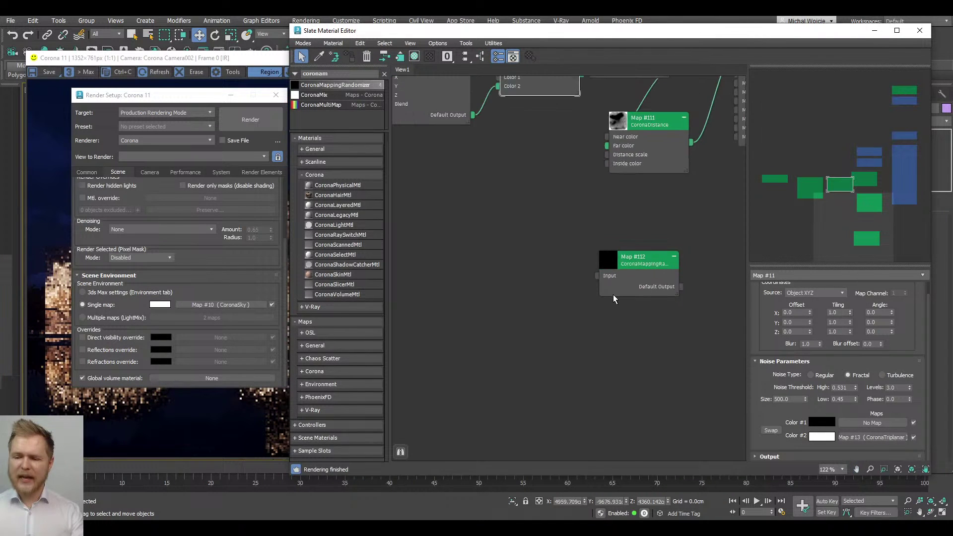
middle_drag(613, 294, 553, 213)
click(384, 73)
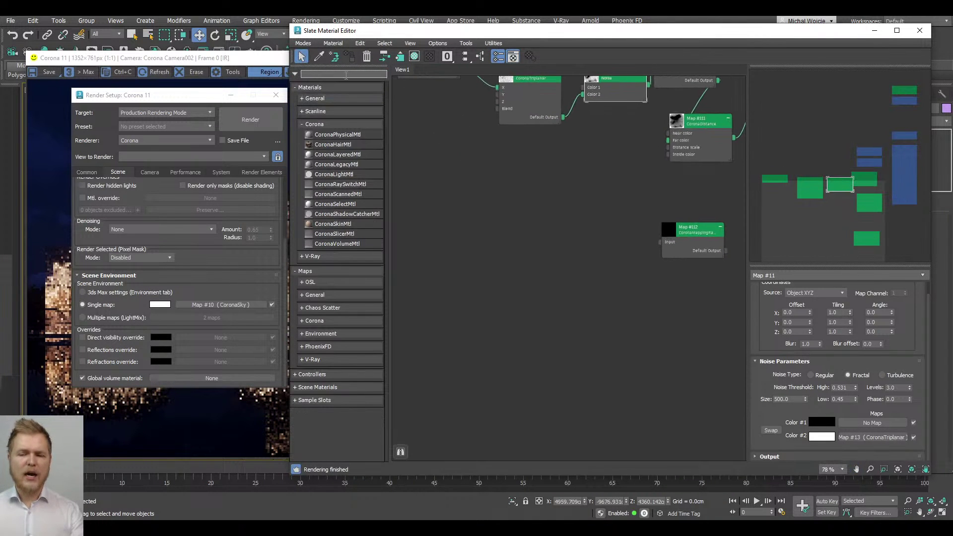
drag(338, 243, 506, 240)
middle_drag(511, 279, 550, 259)
scroll(550, 259, up, 3)
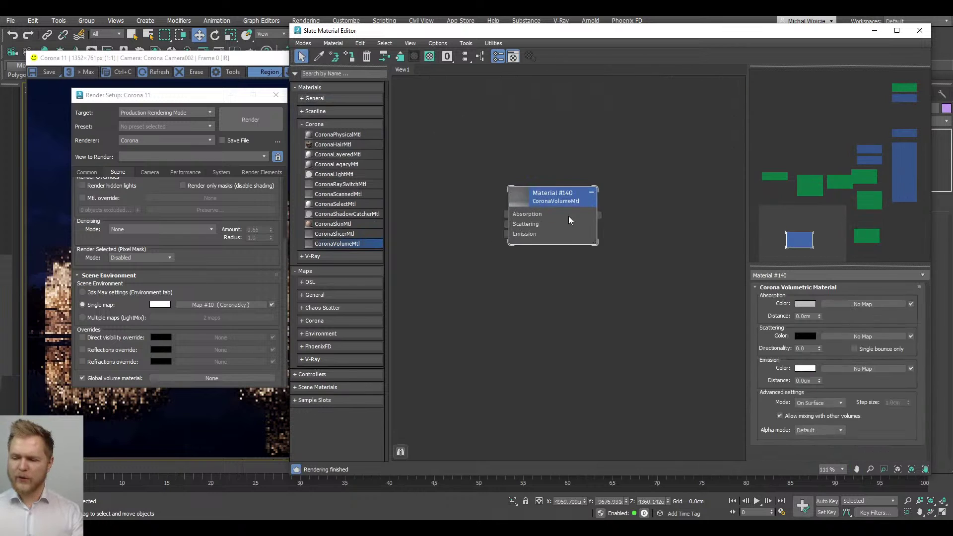
drag(609, 216, 160, 378)
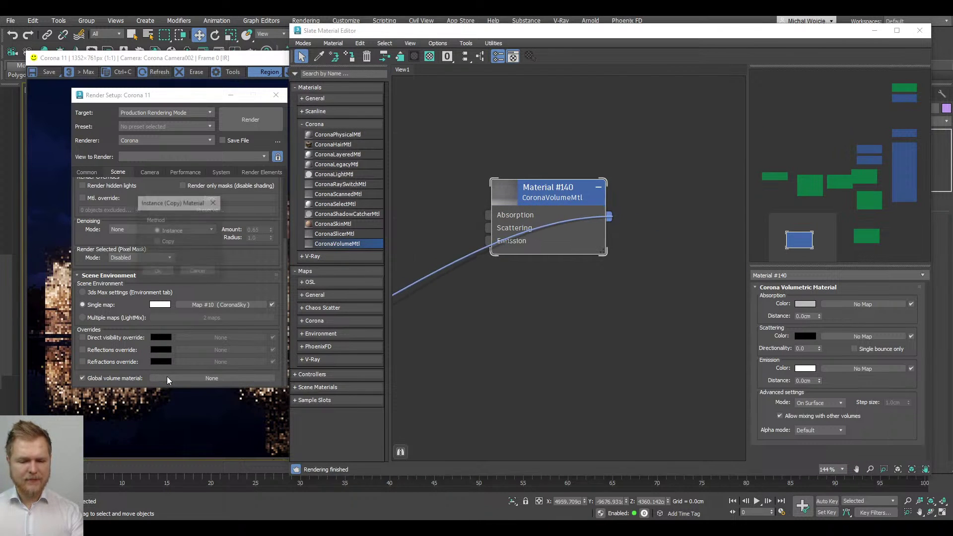
click(167, 279)
Step: Set the volume material's absorption distance to 1500 cm and its scattering colour to a light grey of value 216
click(810, 327)
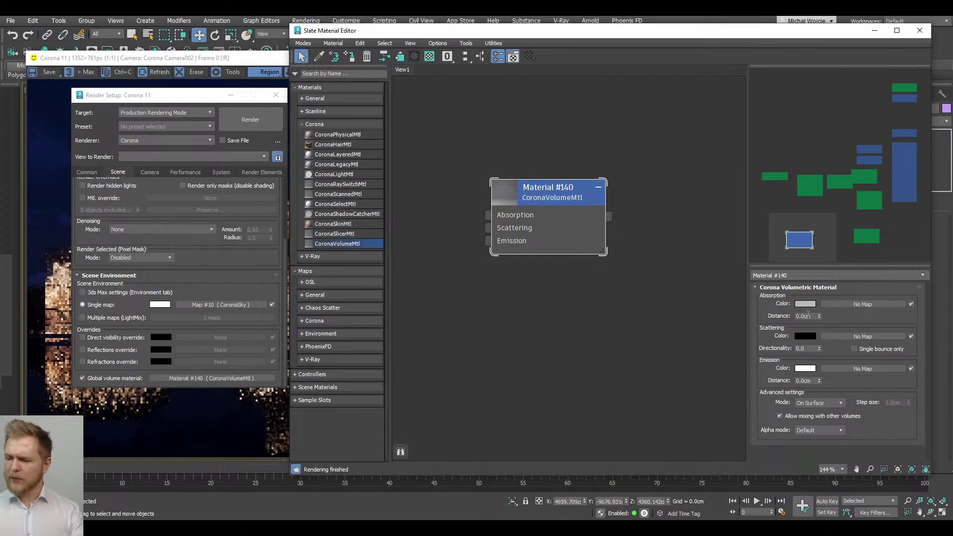
double_click(808, 316)
text(15)
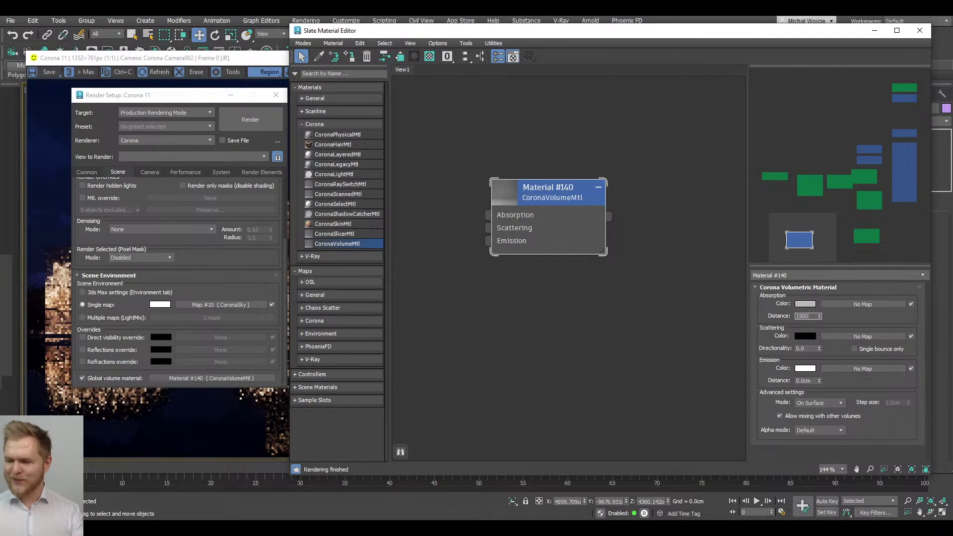
text(00)
key(Return)
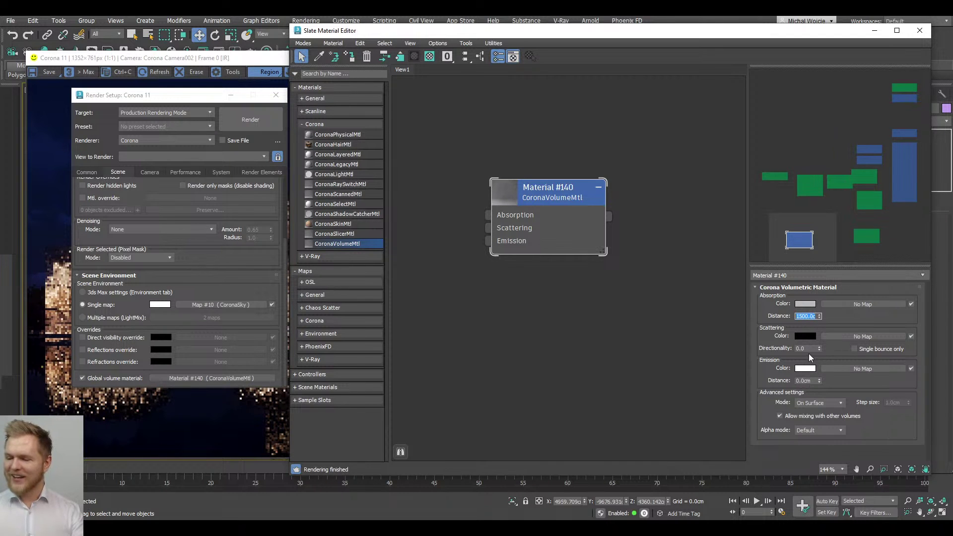
click(805, 337)
drag(668, 283, 729, 283)
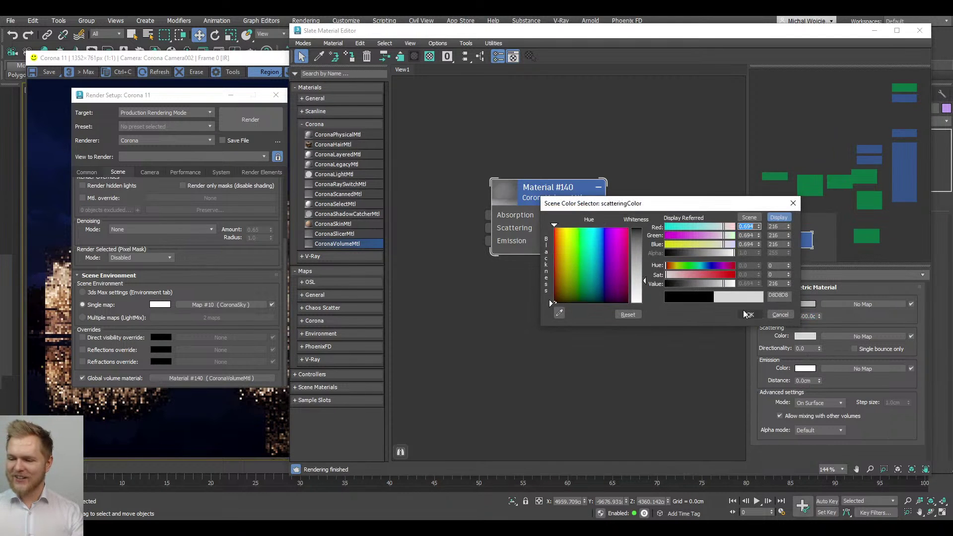
click(765, 320)
Step: Set the volume material's absorption colour to a grey of value 199 and its scattering directionality to 0.5
click(801, 304)
drag(715, 251, 722, 250)
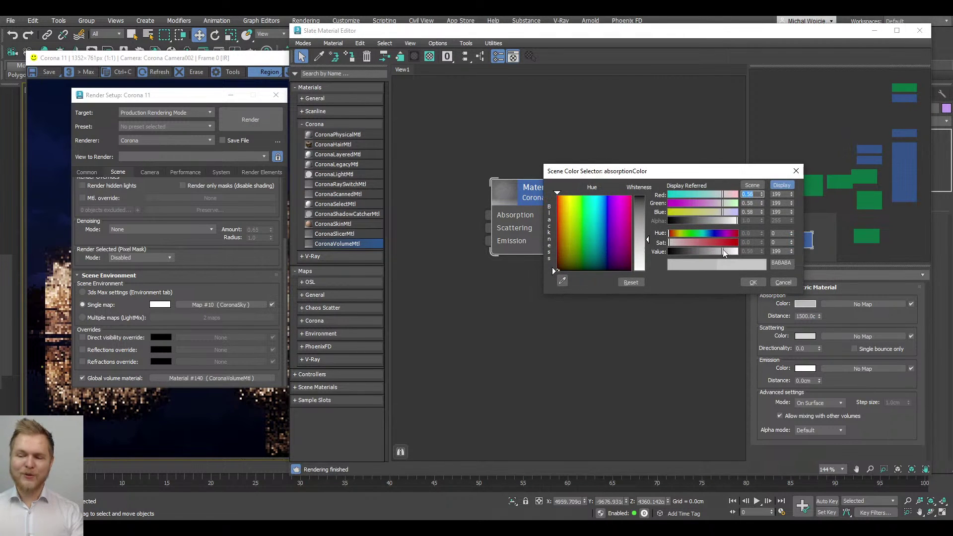
click(745, 281)
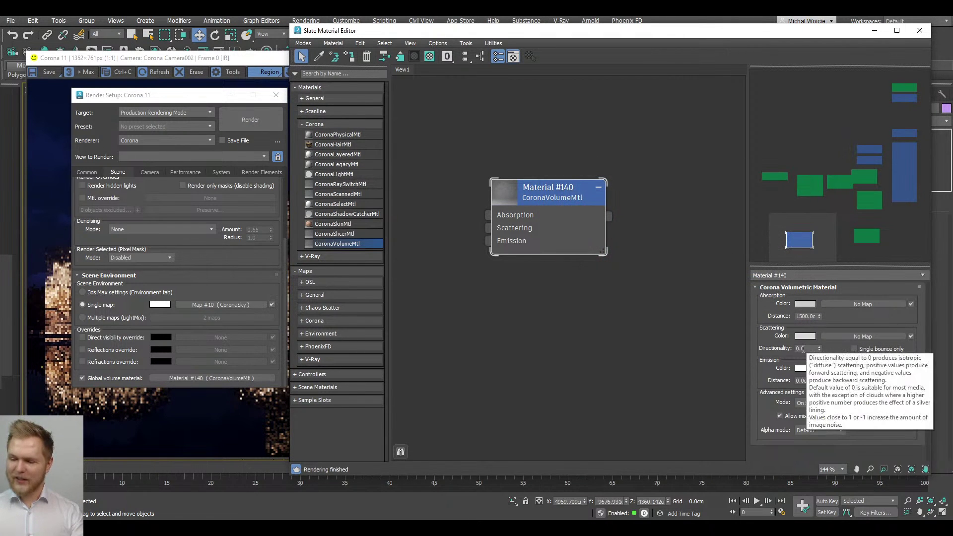
text(0.5)
key(Return)
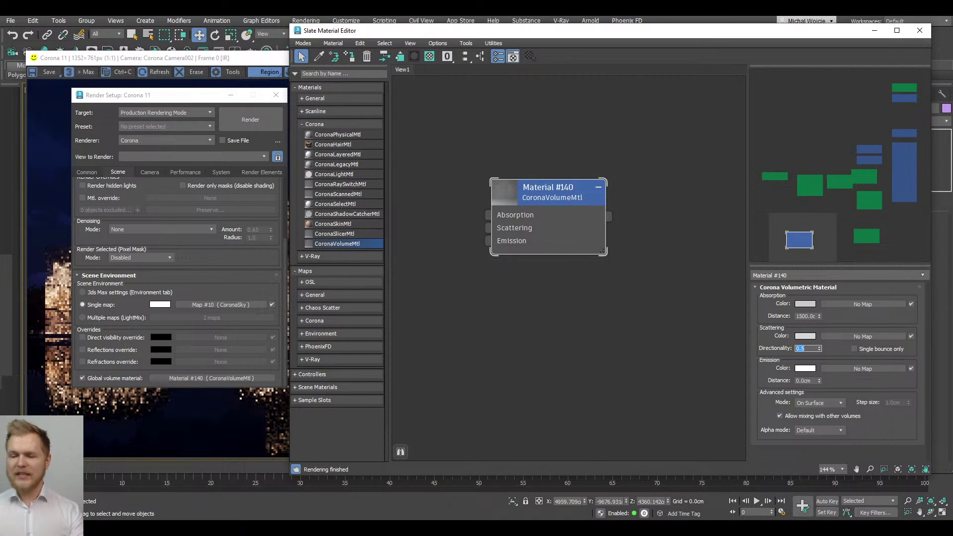
Step: Restart interactive rendering from the scene render settings and reposition the render window for viewing the volume effect
drag(181, 100, 366, 104)
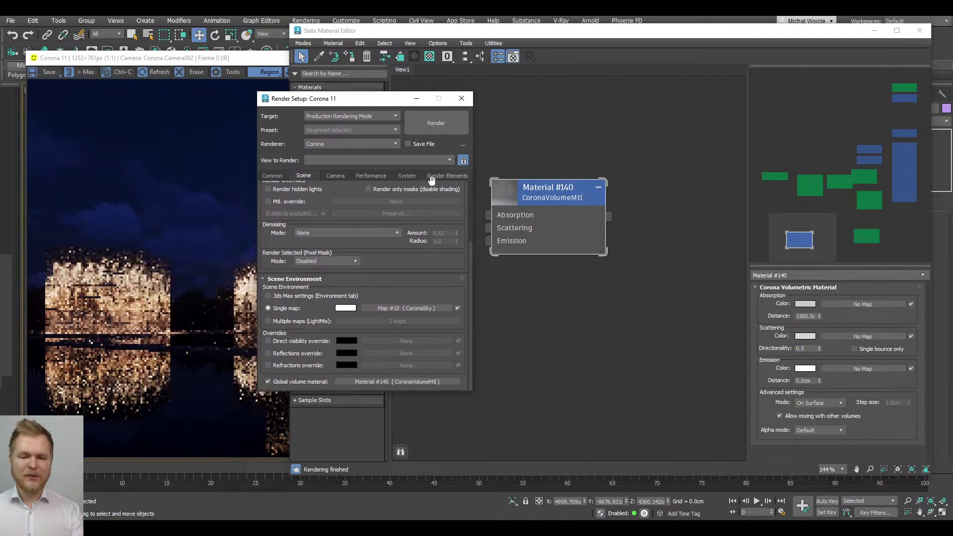
scroll(449, 191, up, 5)
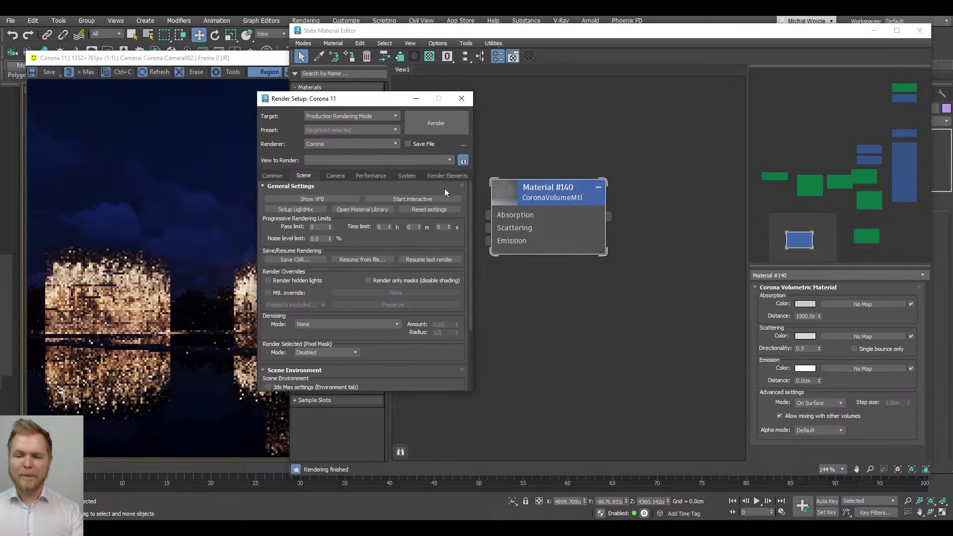
click(439, 201)
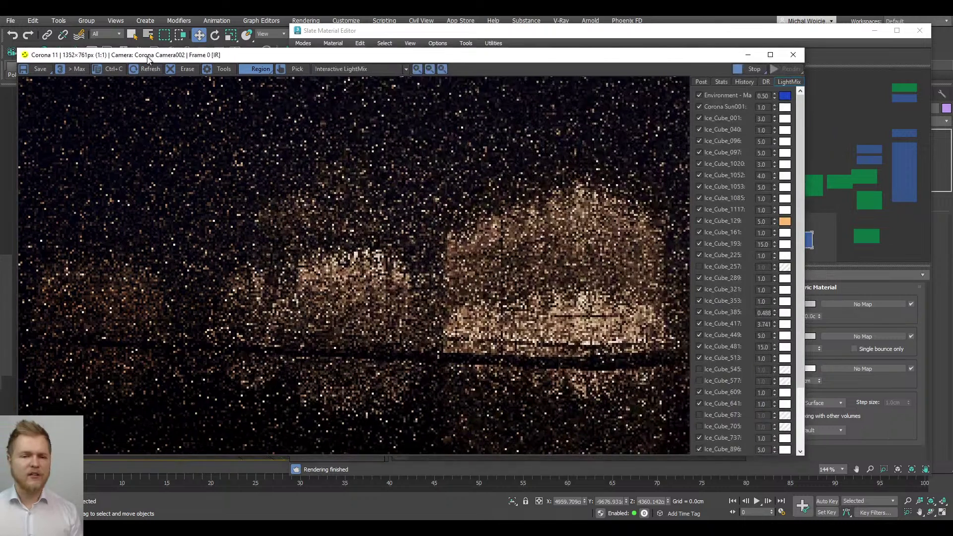
click(142, 57)
drag(141, 57, 139, 57)
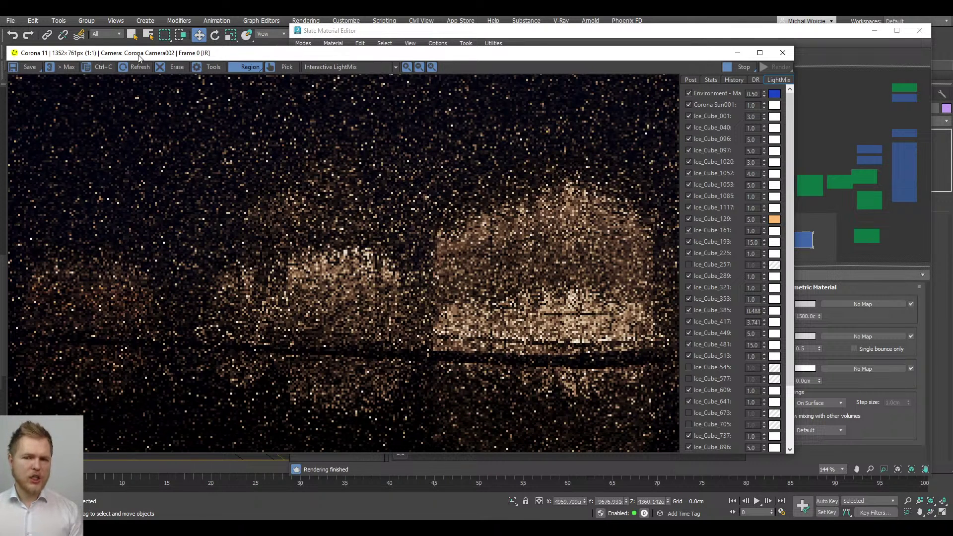
Step: Compare the Beauty pass with the Interactive LightMix in the render with the global volume
click(317, 67)
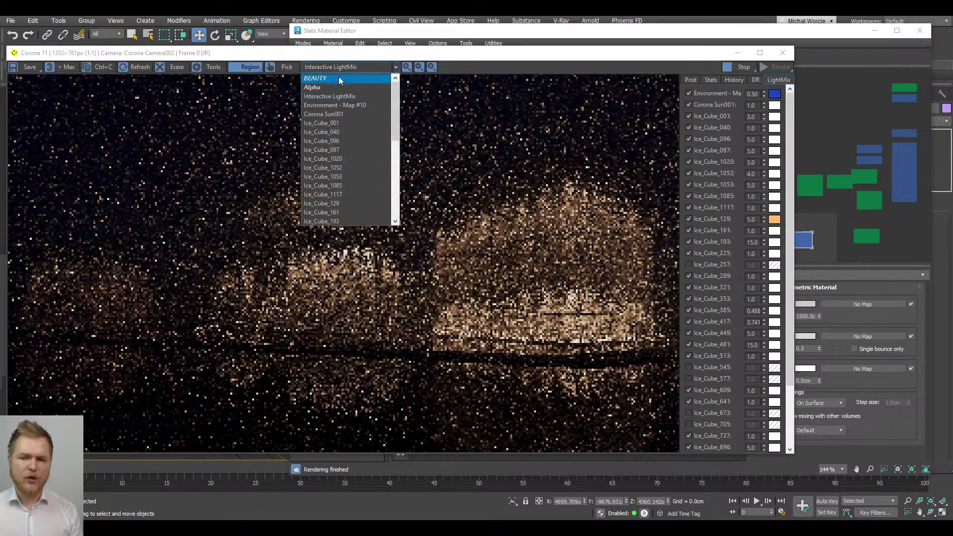
click(341, 80)
click(347, 67)
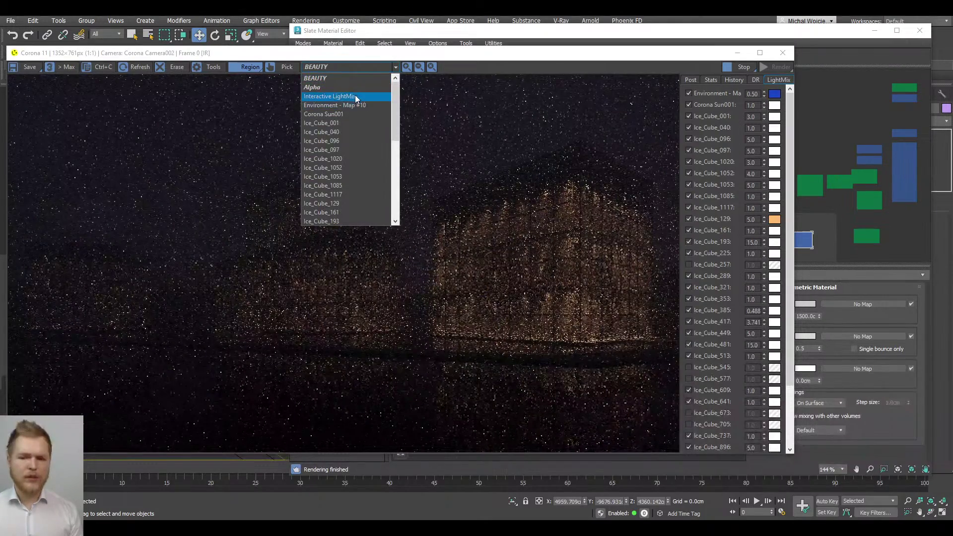
click(353, 97)
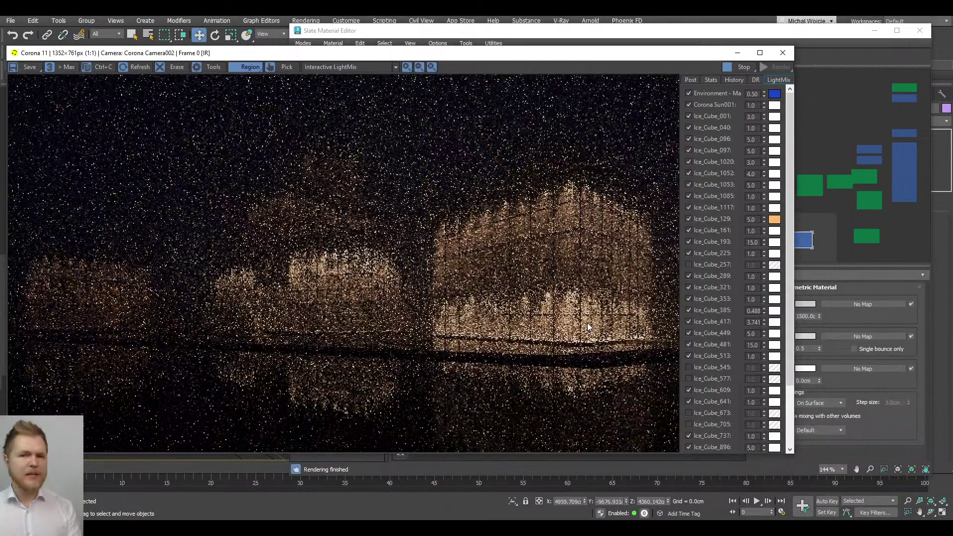
drag(498, 54, 448, 40)
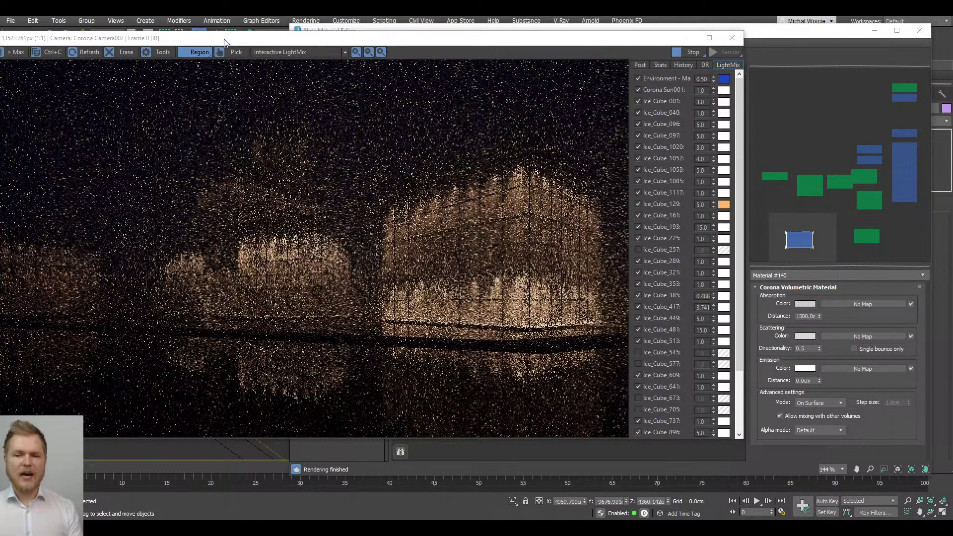
drag(225, 42, 273, 35)
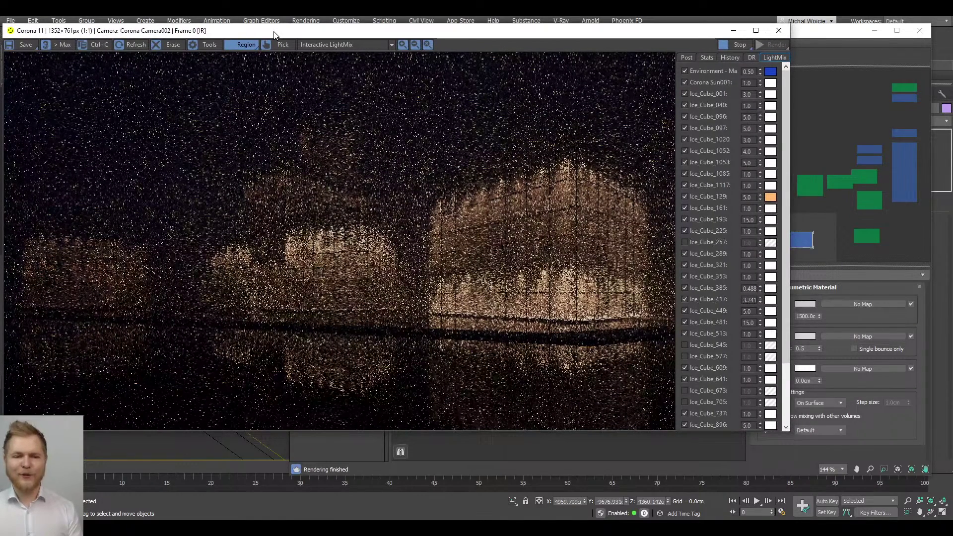
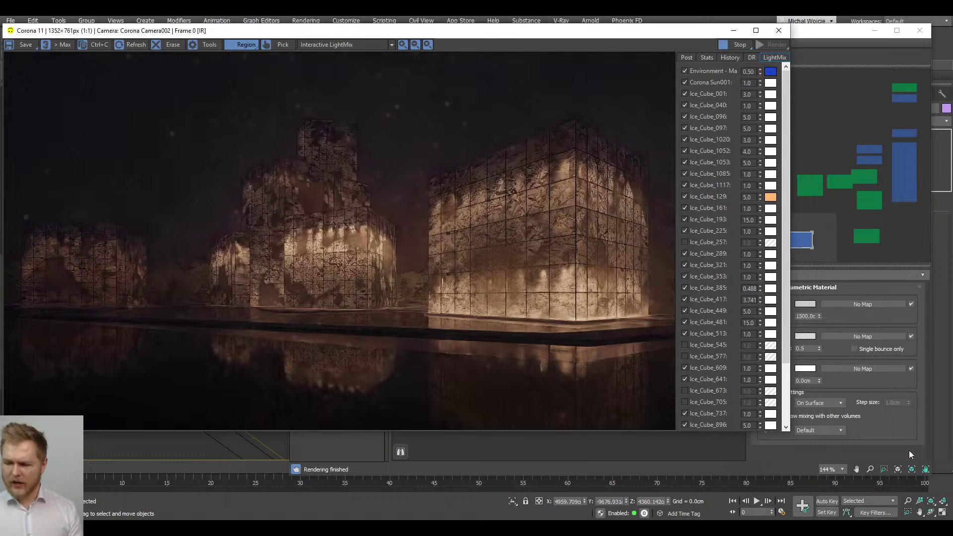
Step: Set the volume material's absorption distance to 8500 cm and bring the updating render to the front
click(896, 426)
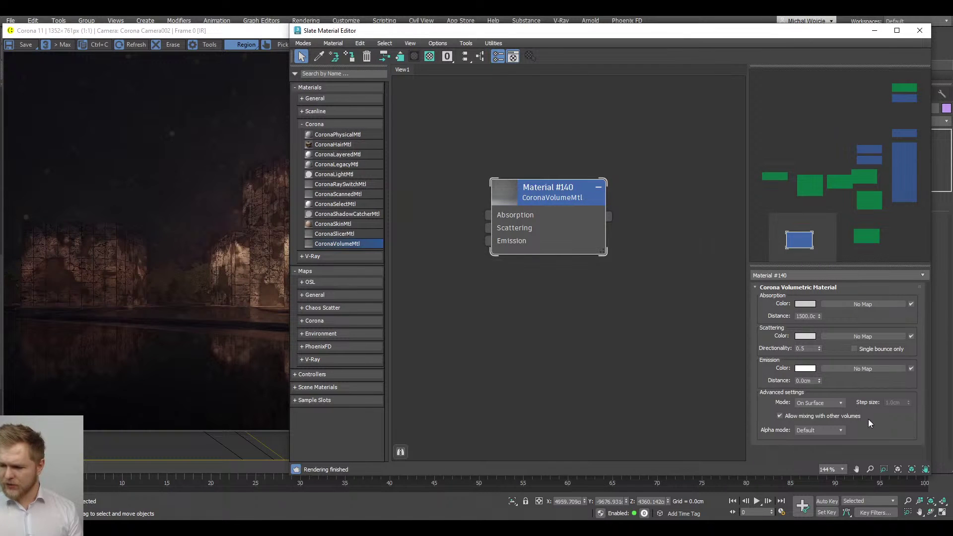
click(797, 316)
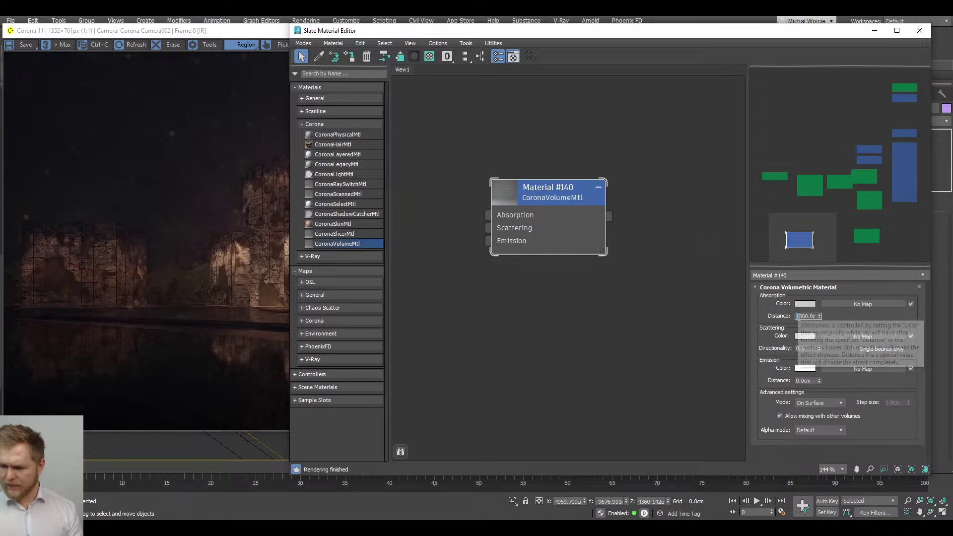
key(Delete)
text(8)
key(Return)
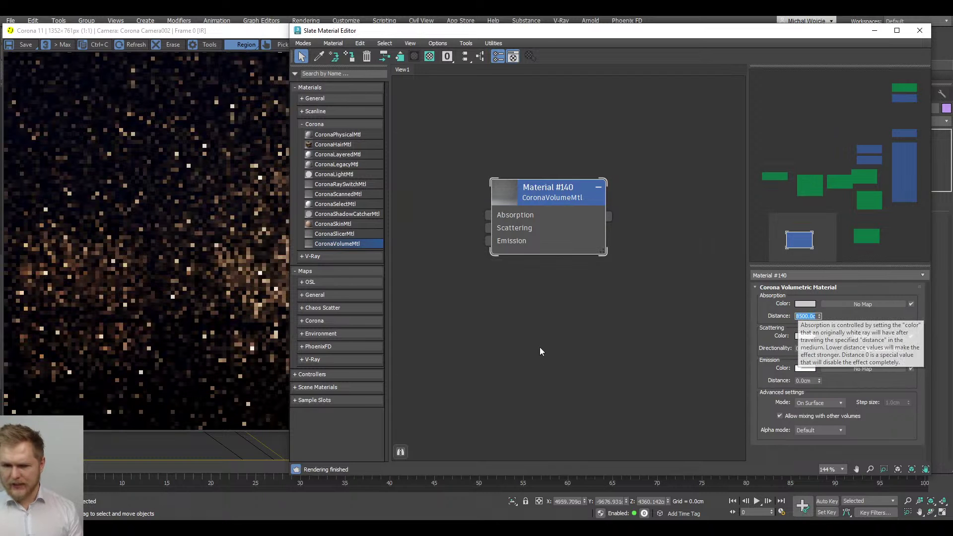
click(139, 237)
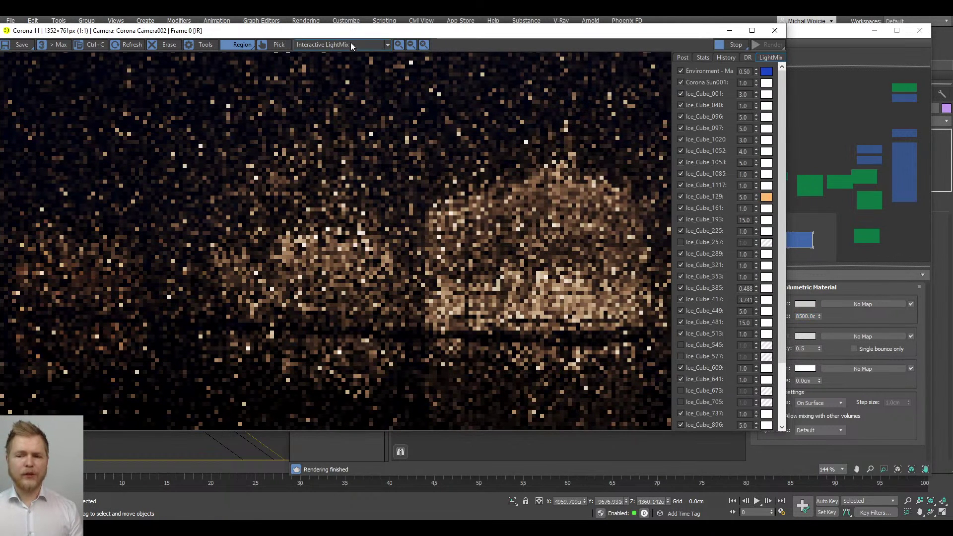
click(350, 43)
click(549, 82)
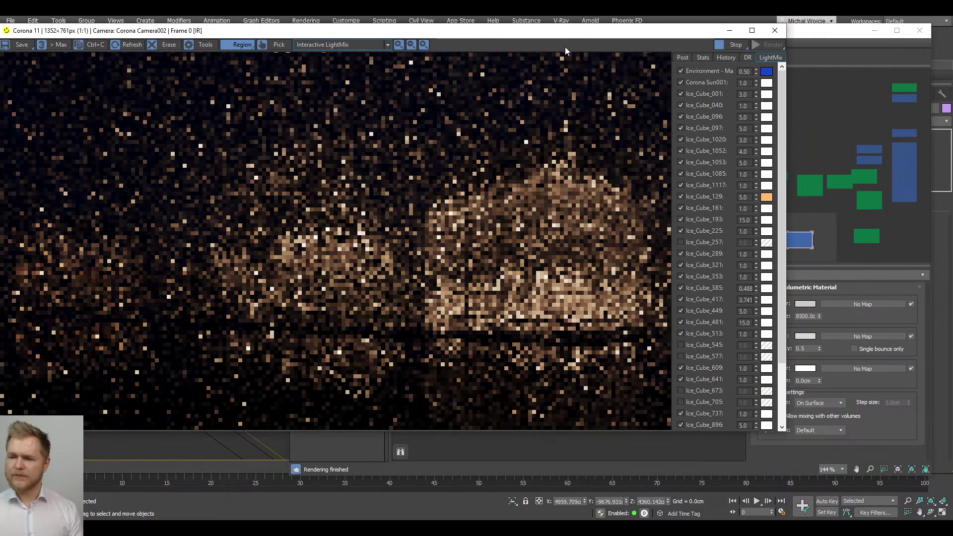
Step: Reset the volume material's scattering directionality to 0.0 and bring the whole render window back into view
drag(568, 36, 512, 38)
right_click(817, 350)
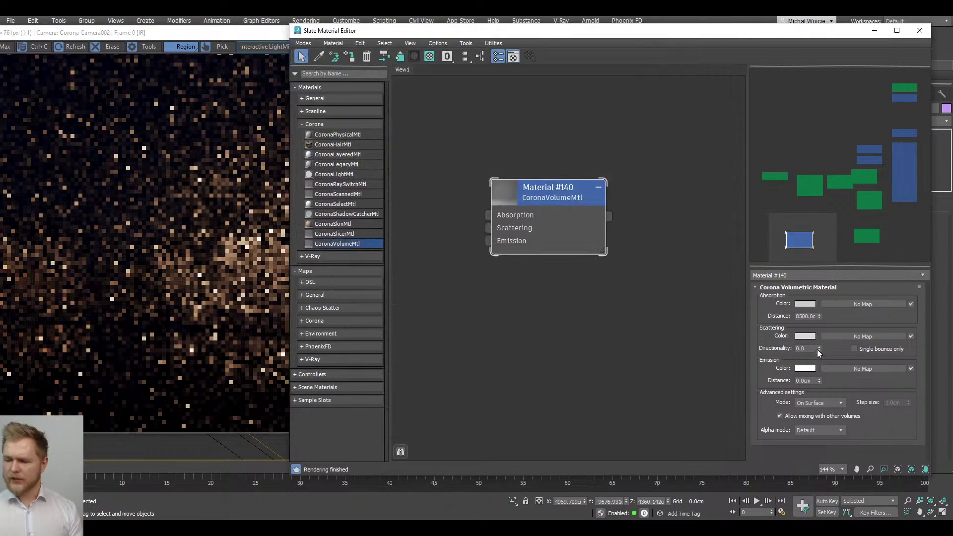
click(242, 275)
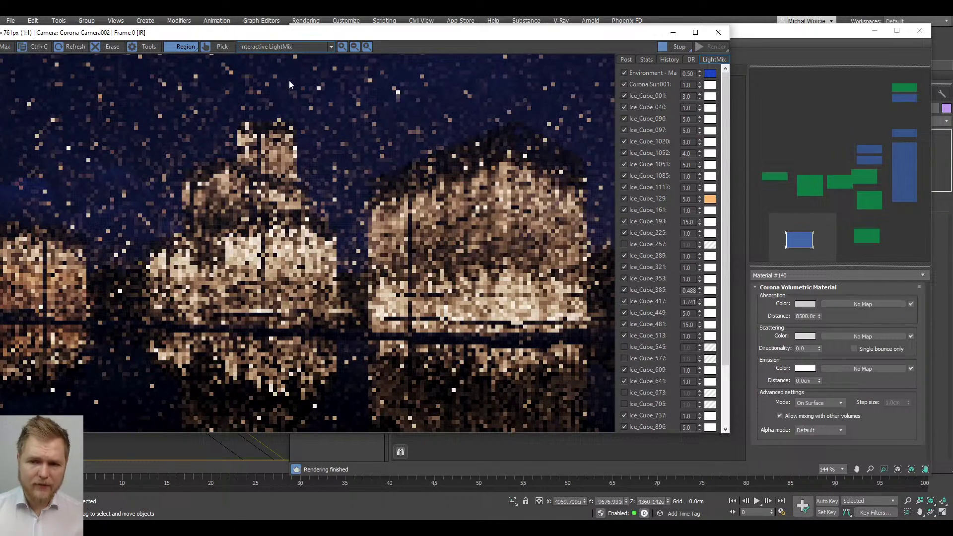
drag(311, 37, 389, 32)
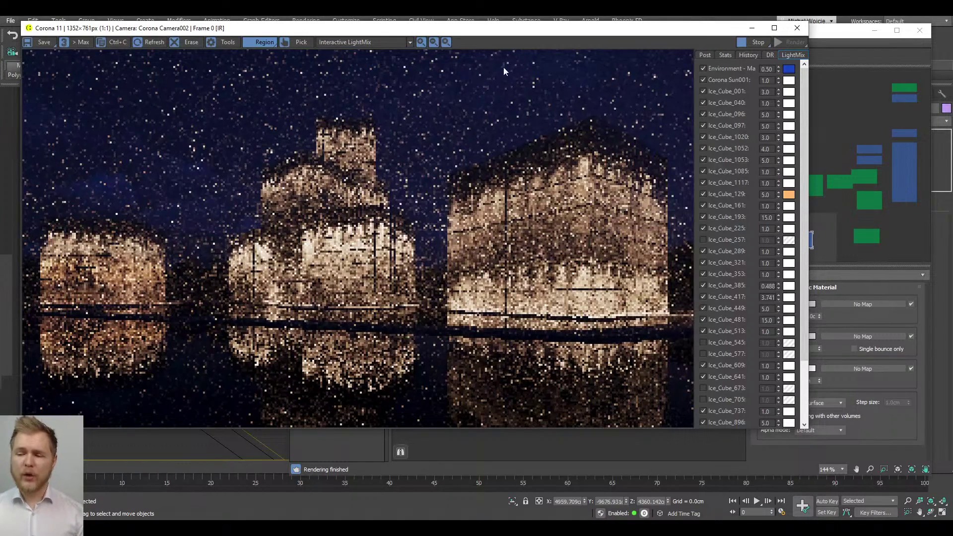
drag(516, 34, 503, 44)
Step: Switch the render display to the Beauty pass and back to Interactive LightMix to compare the two
click(336, 52)
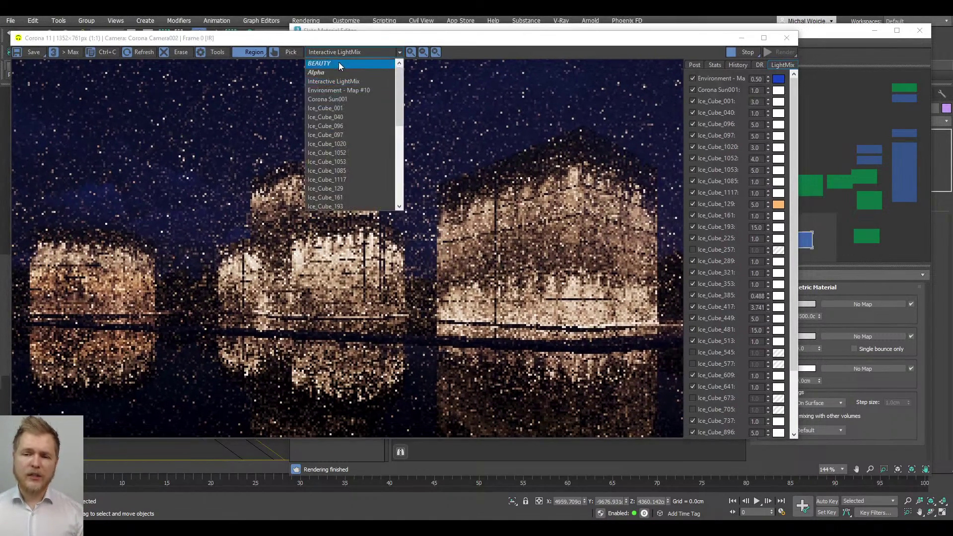
click(338, 63)
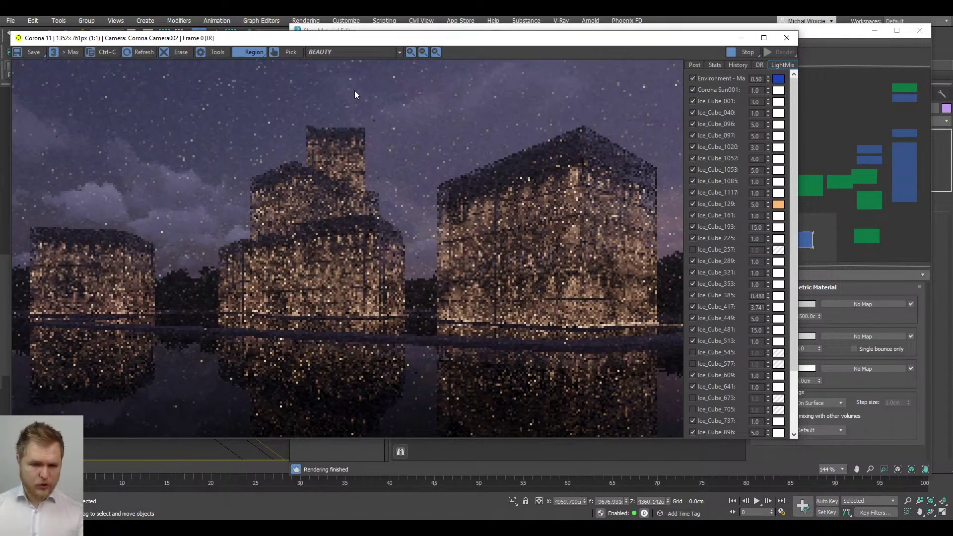
click(373, 51)
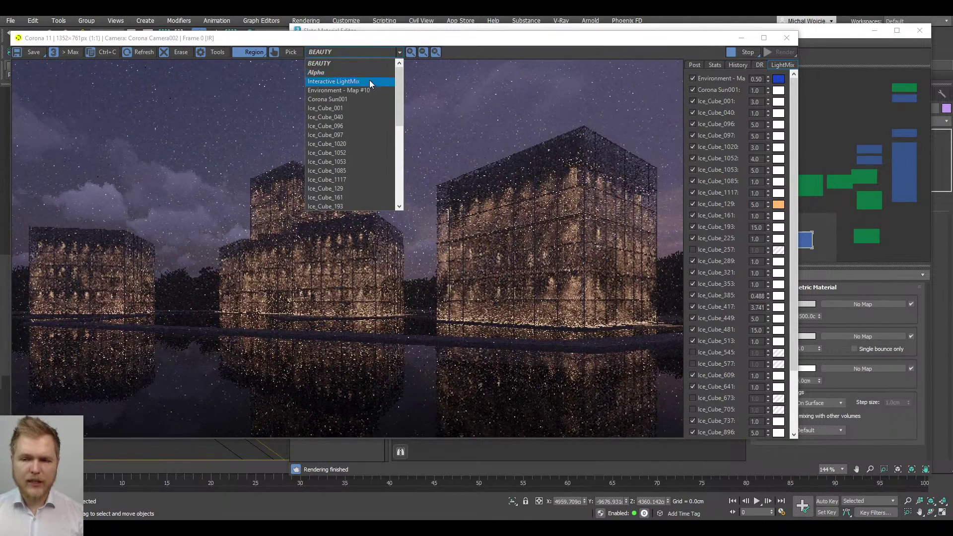
click(369, 81)
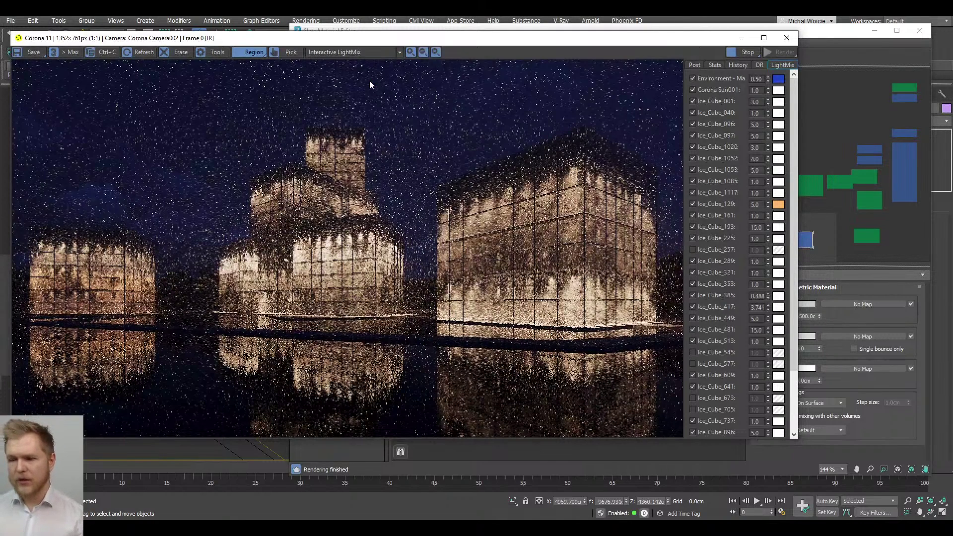
Step: Enable the Ice_Cube_257 light in LightMix and set its intensity to 0.1
click(695, 249)
double_click(754, 249)
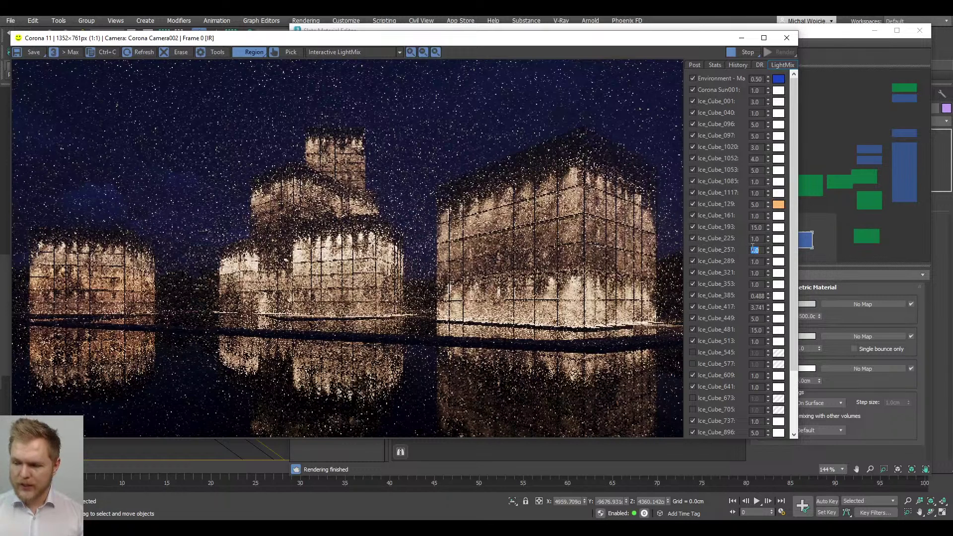
text(0.1)
key(Return)
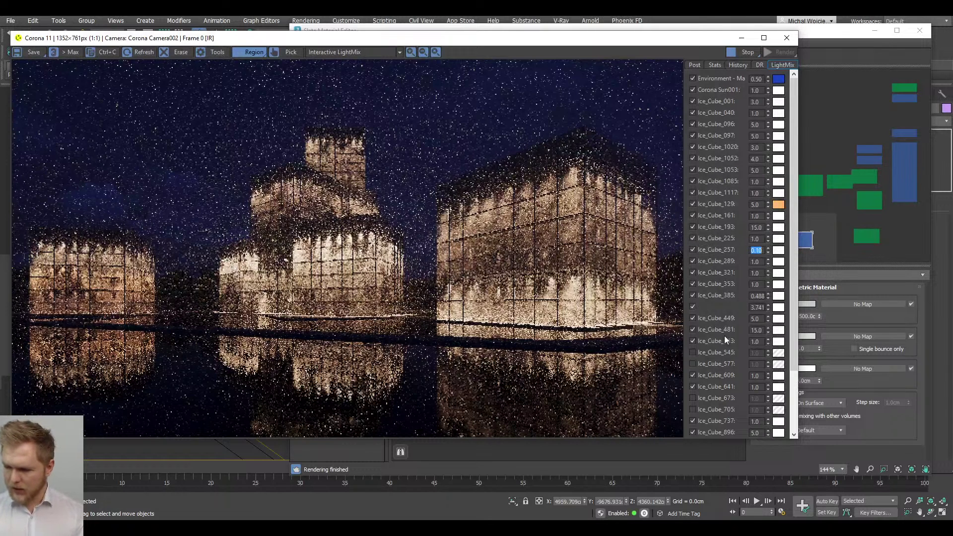
Step: Enable Ice_Cube_545 and Ice_Cube_577 in LightMix, and set the intensities of Ice_Cube_513 and Ice_Cube_545 to 0.1
click(693, 352)
click(693, 365)
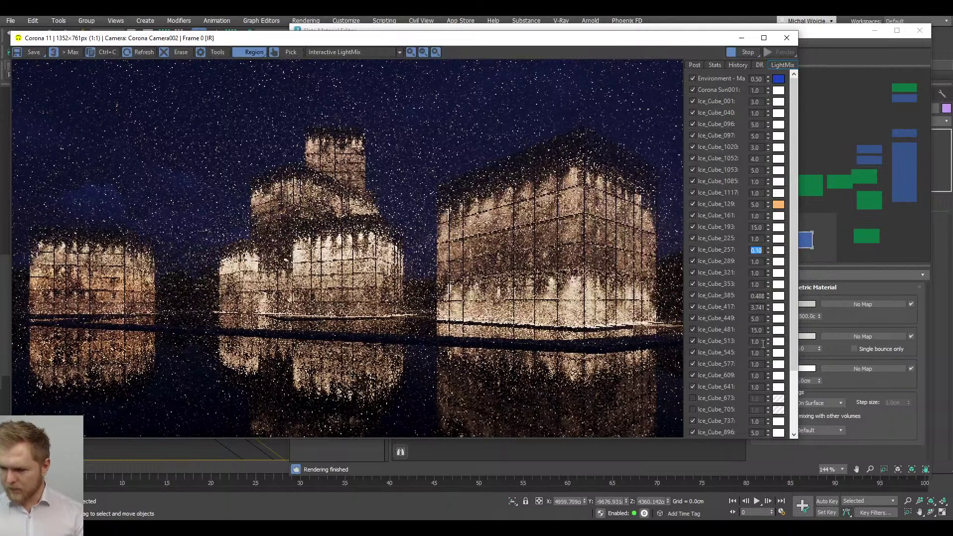
double_click(763, 342)
key(BackSpace)
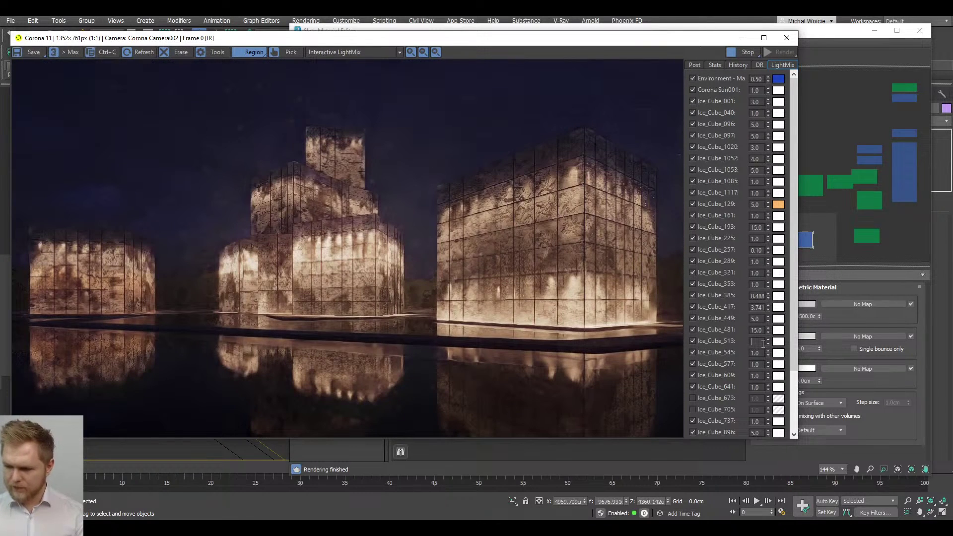
text(1)
key(Return)
text(0.1)
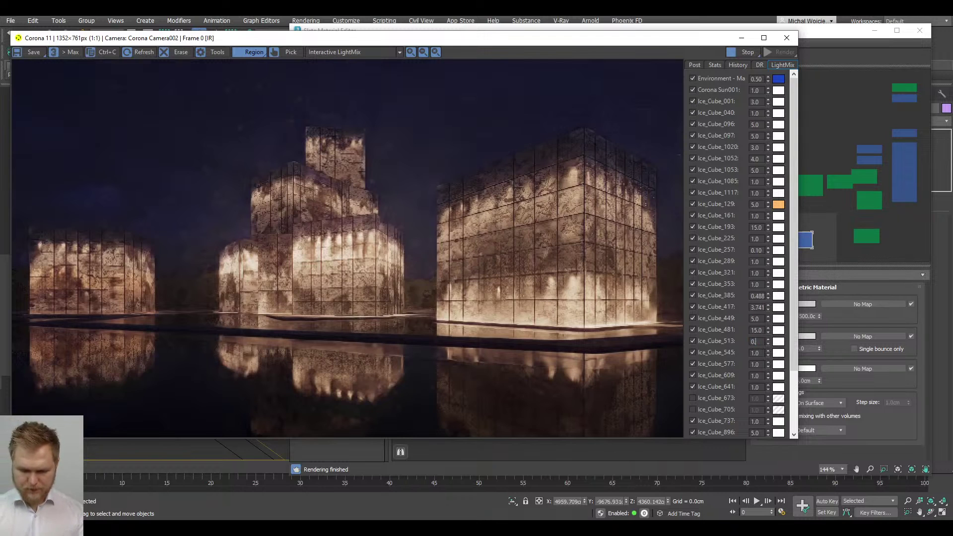
key(Return)
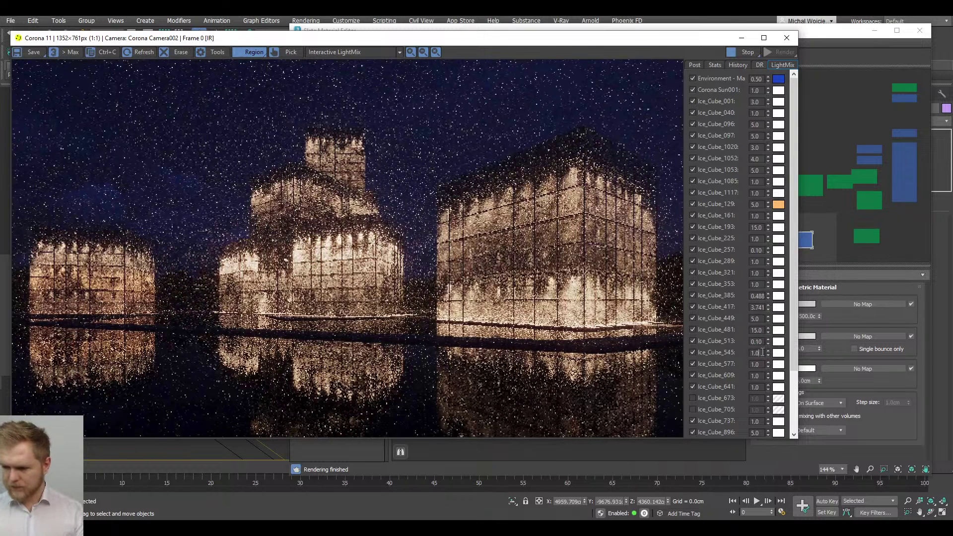
double_click(761, 352)
text(0.1)
key(Return)
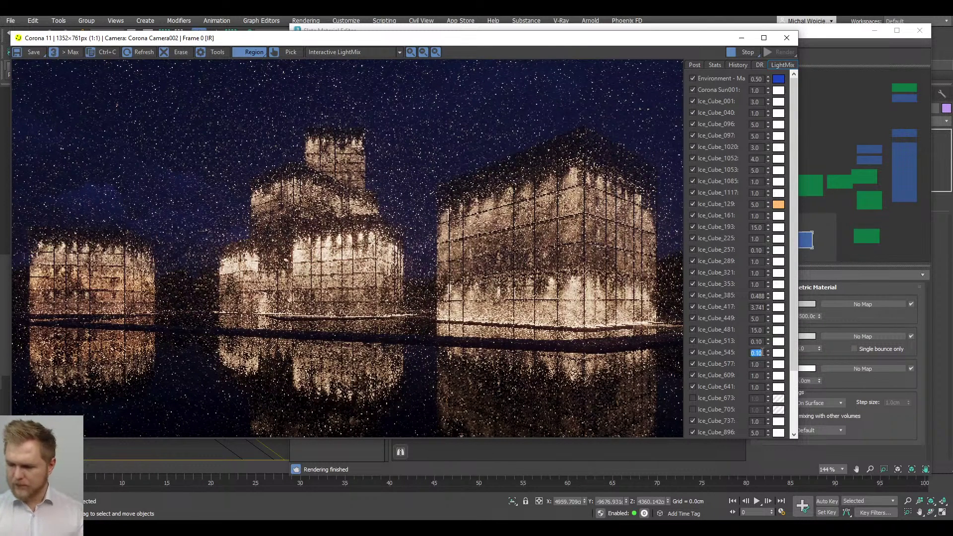
Step: Enable Ice_Cube_673 and Ice_Cube_705 in LightMix and set both intensities to 0.1
click(693, 399)
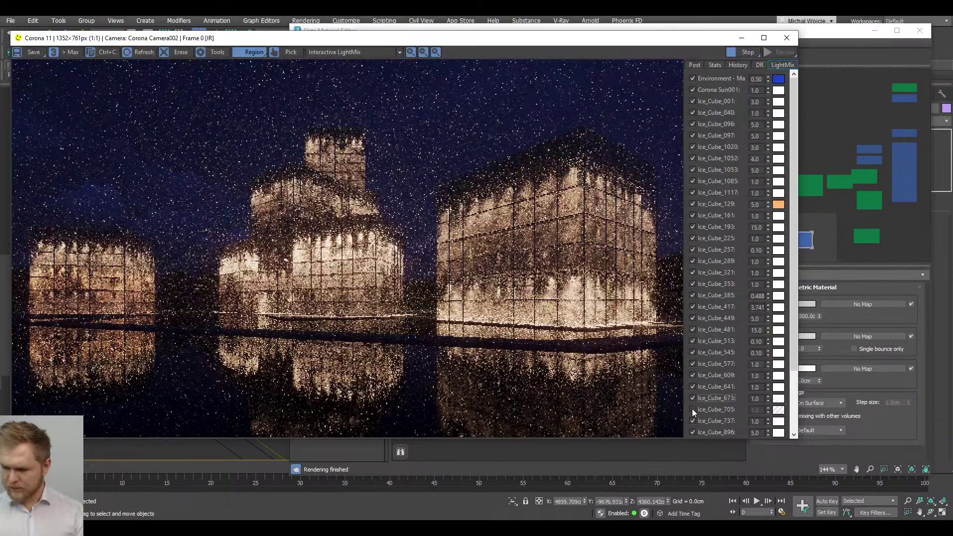
click(693, 410)
double_click(755, 398)
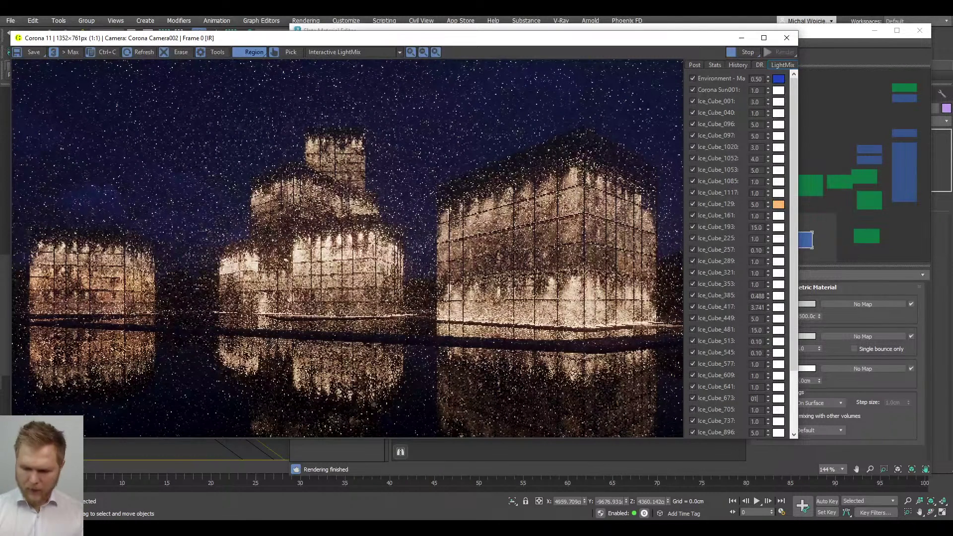
text(0.1)
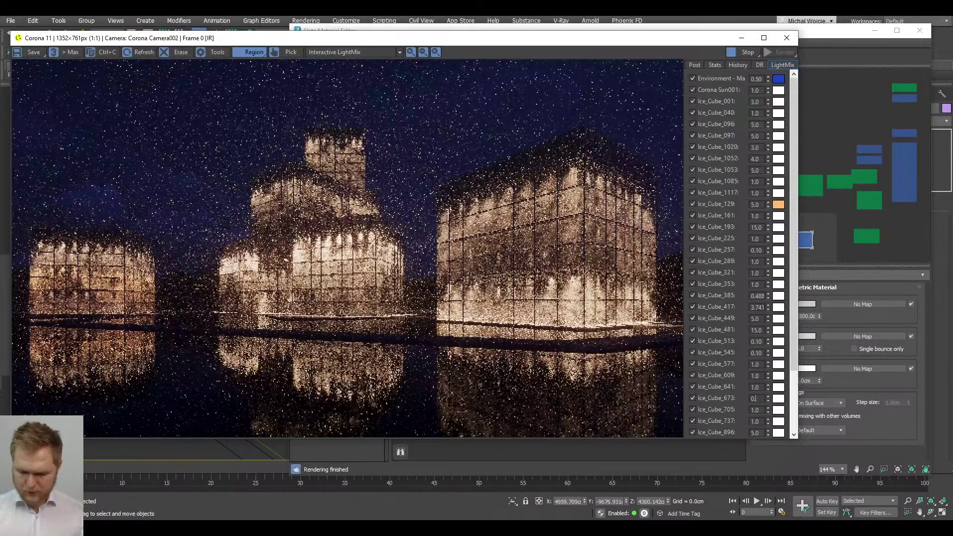
key(Return)
key(Tab)
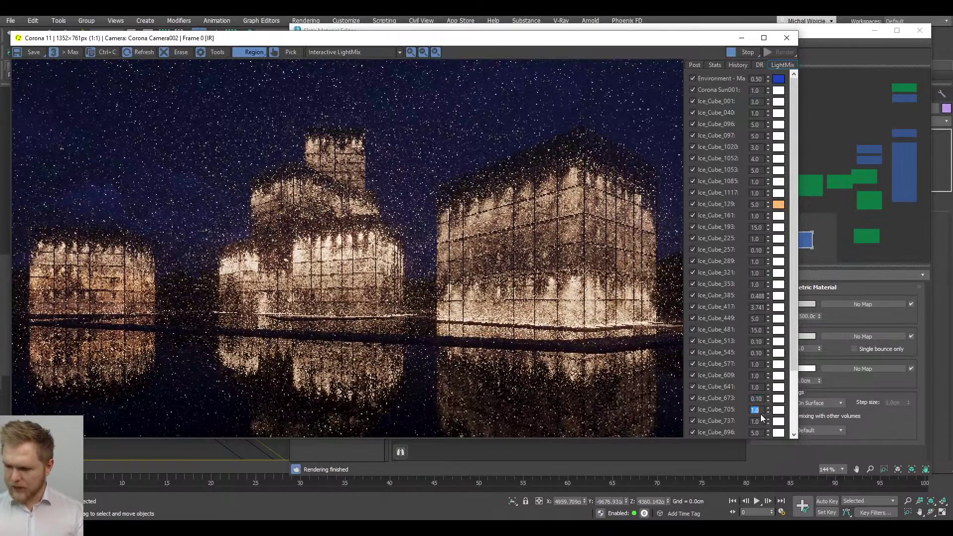
text(0.1)
key(Return)
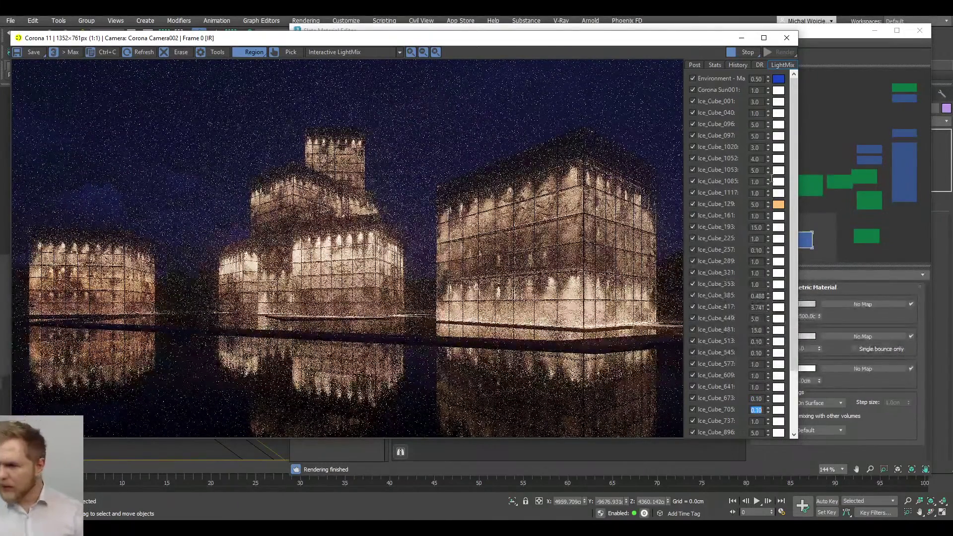
Step: Enable Ice_Cube_928 and Ice_Cube_960 in LightMix and set both intensities to 0.1
drag(791, 166, 786, 243)
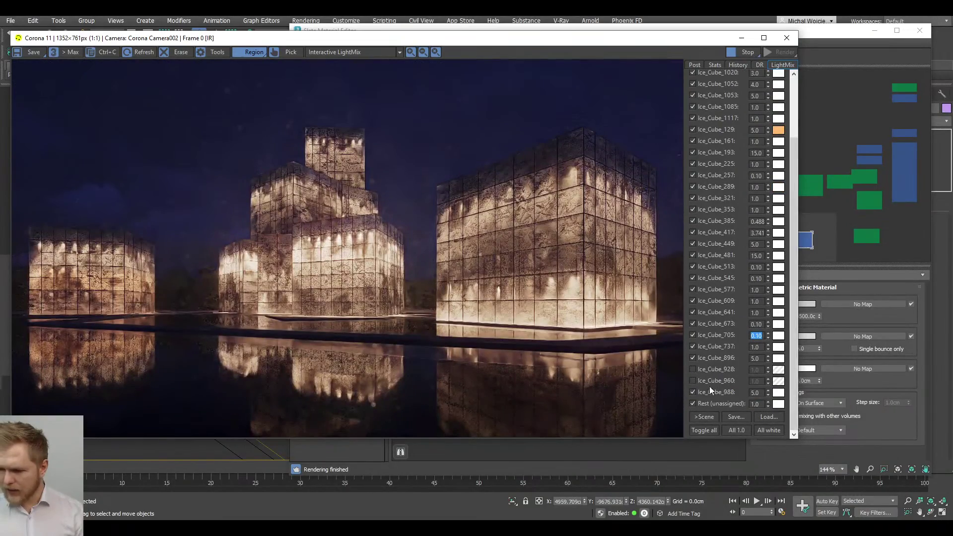
click(693, 381)
click(693, 369)
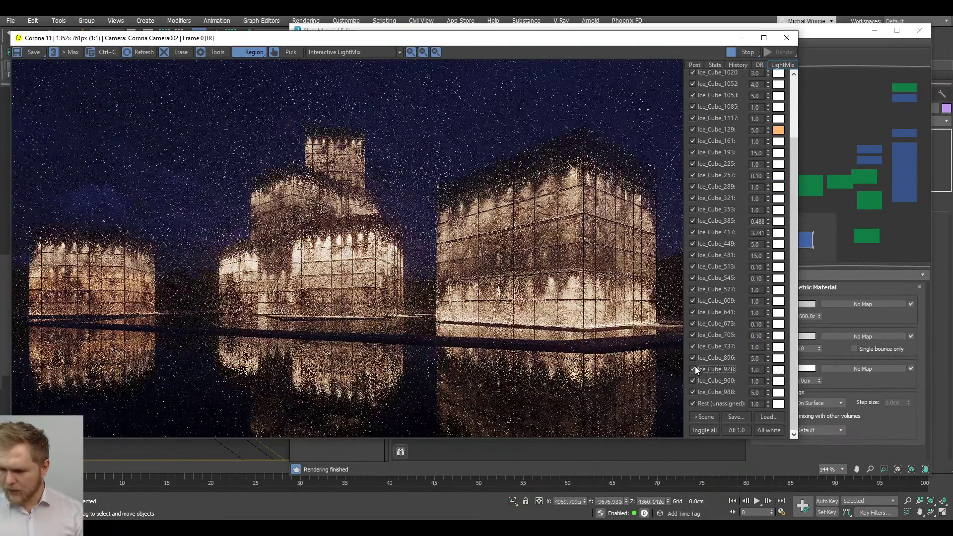
double_click(755, 369)
text(0.1)
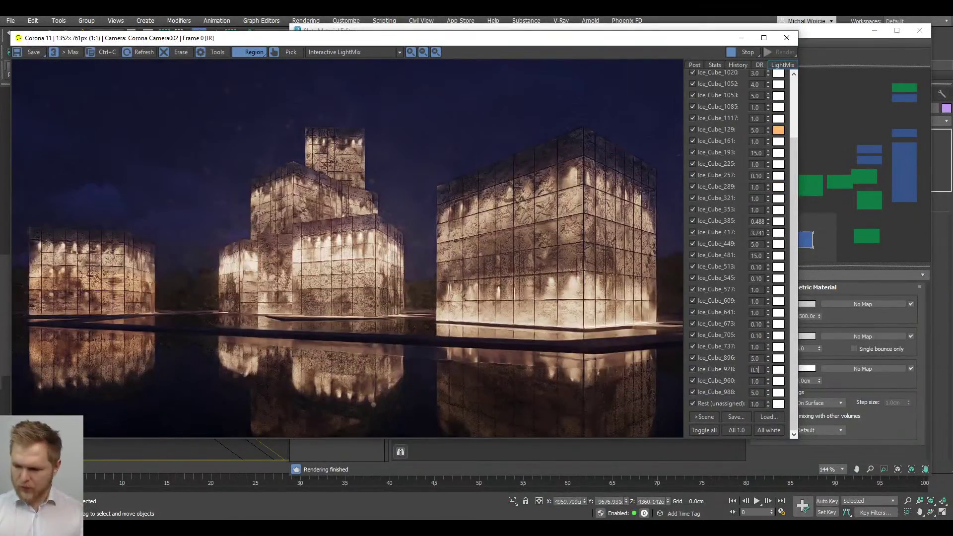
key(Return)
double_click(755, 380)
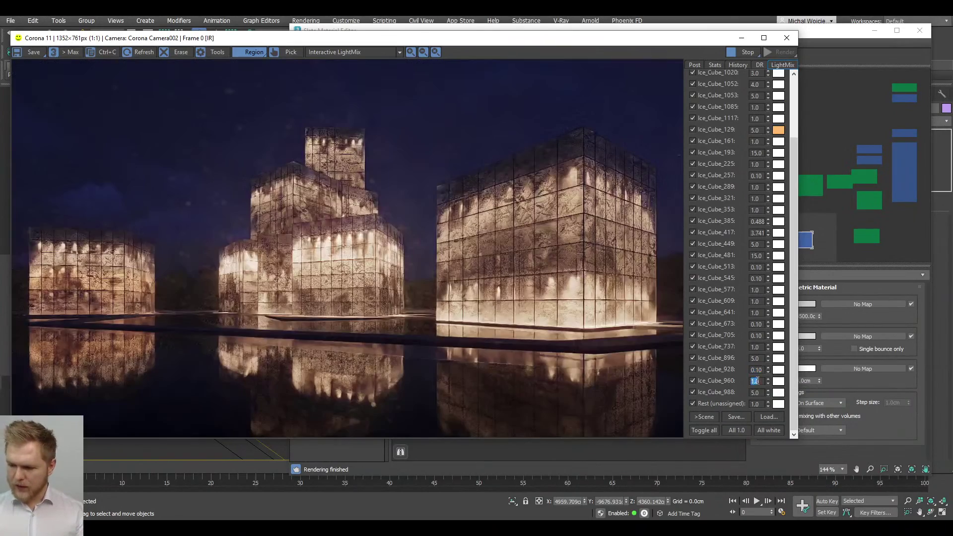
text(0.1)
key(Return)
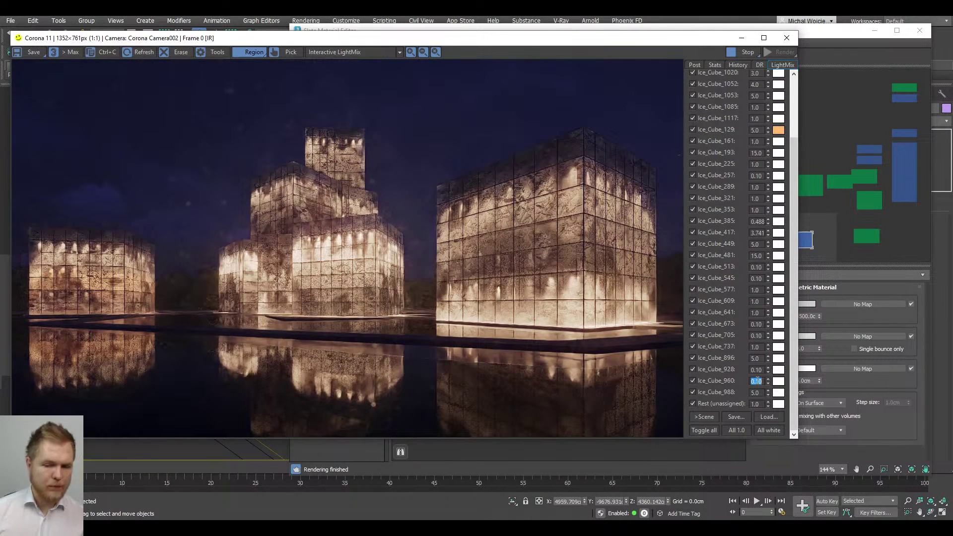
Step: Stop the interactive rendering and bake the current LightMix colors and intensities into the scene lights
click(737, 50)
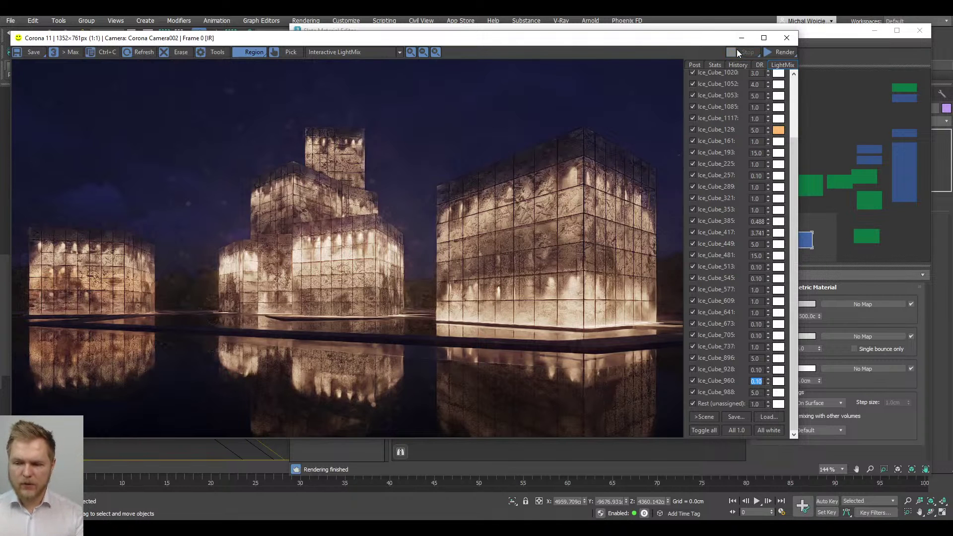
click(741, 37)
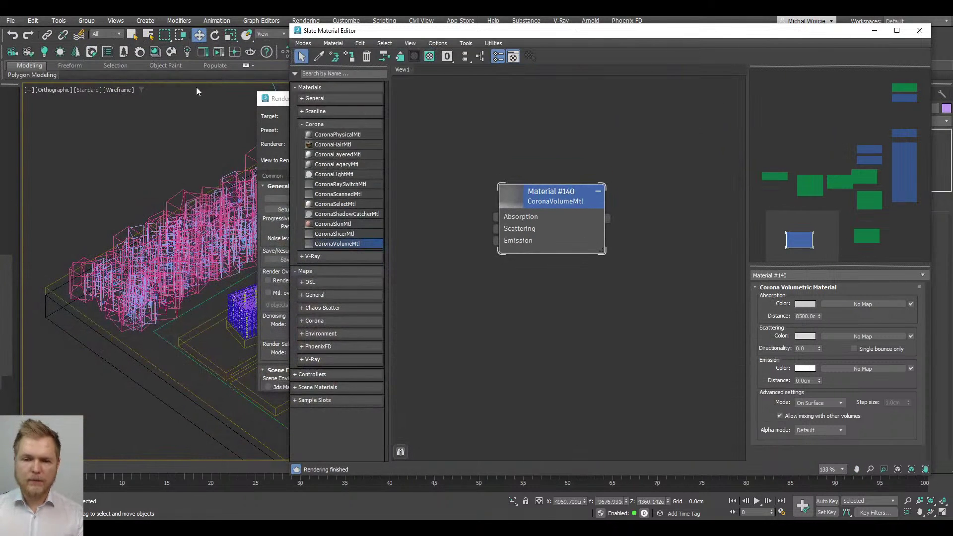
drag(283, 104, 84, 111)
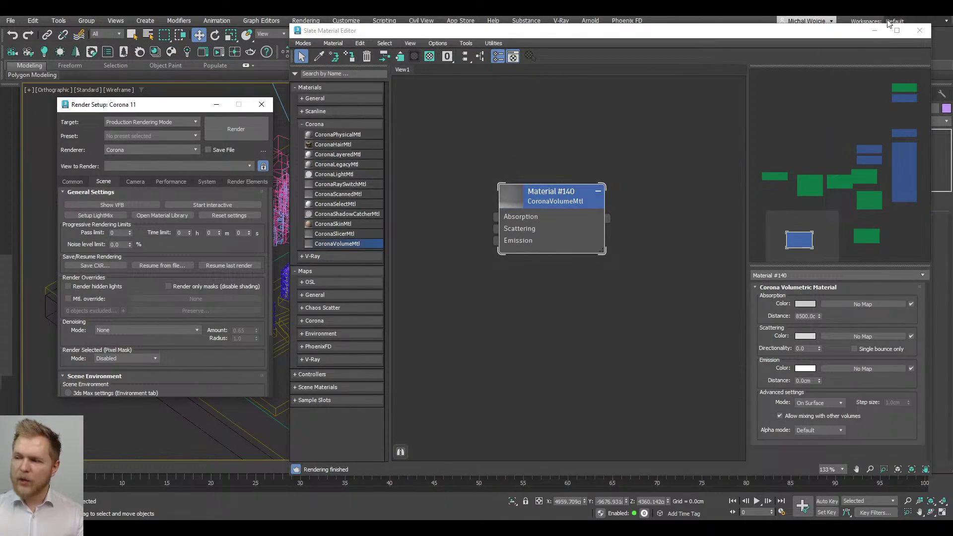
click(874, 31)
click(204, 52)
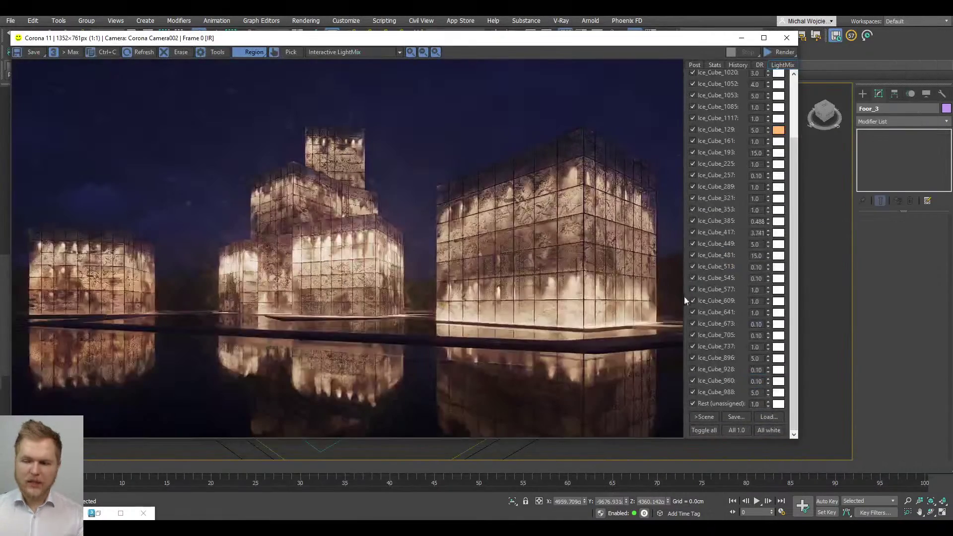
click(712, 419)
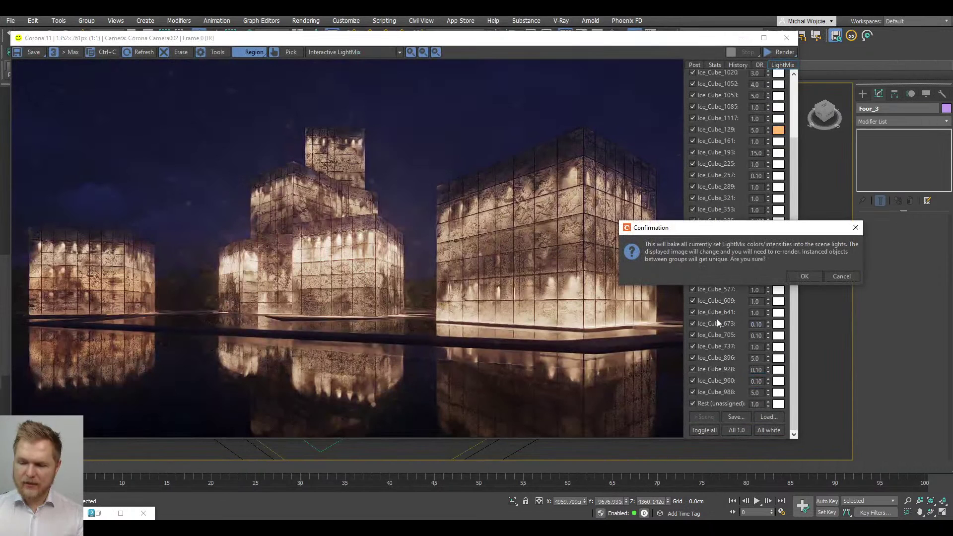
click(812, 280)
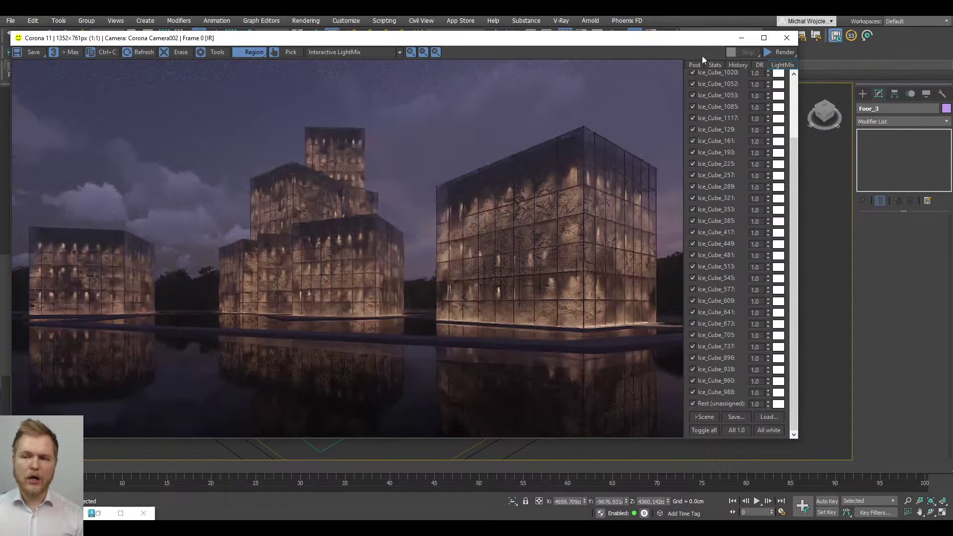
Step: Close the old render window, restart interactive rendering from the scene render settings, and move the new render window beside them
click(787, 38)
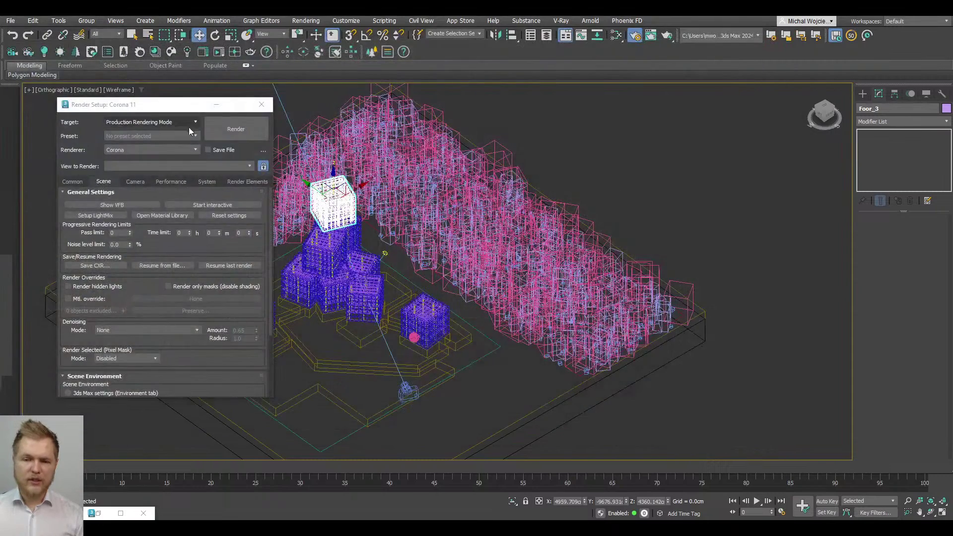
click(247, 181)
click(104, 182)
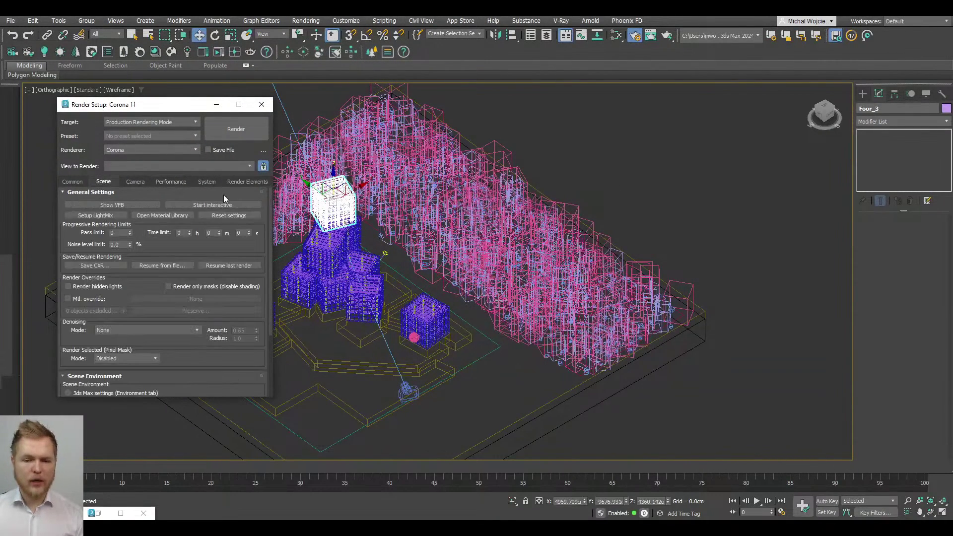
click(227, 205)
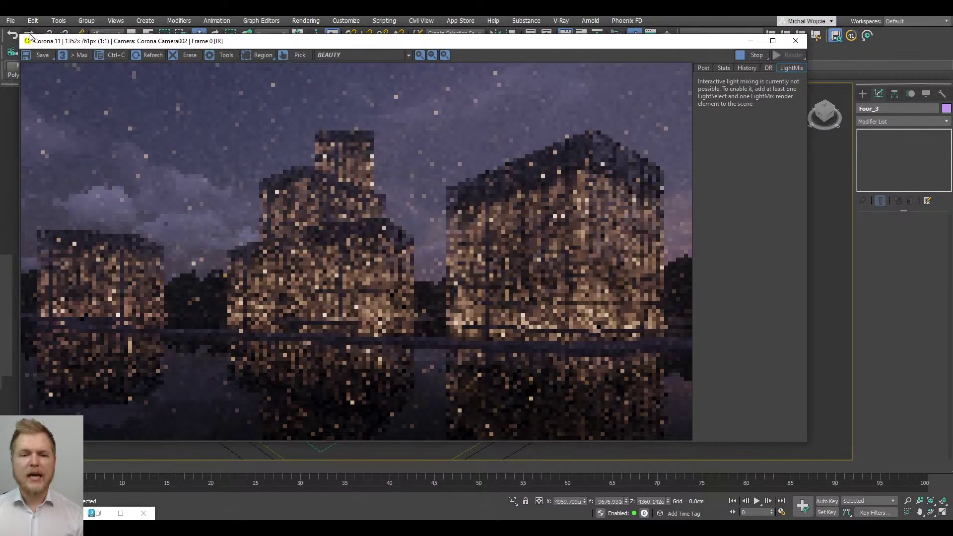
drag(213, 39, 368, 108)
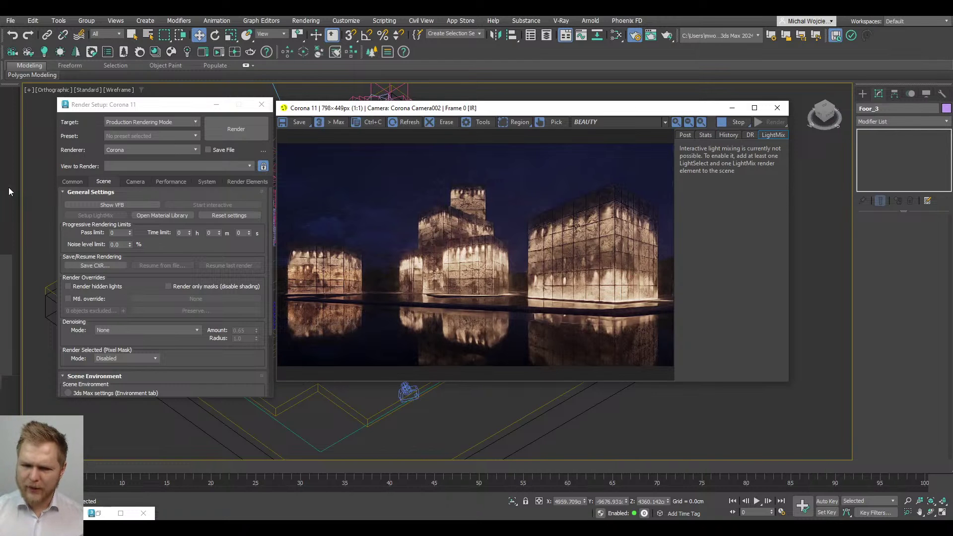
Step: Switch the render output size to Custom and set the image aspect to 1.5
click(72, 182)
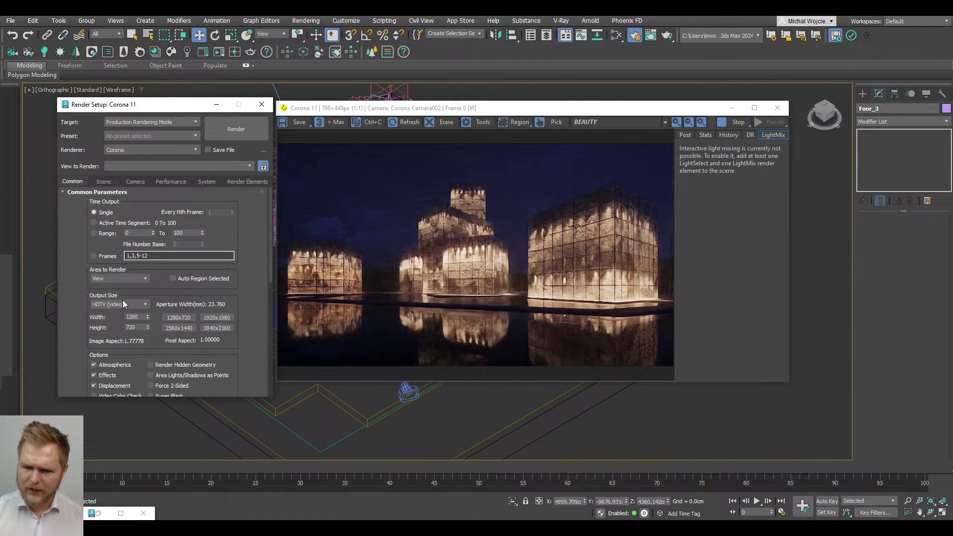
click(123, 304)
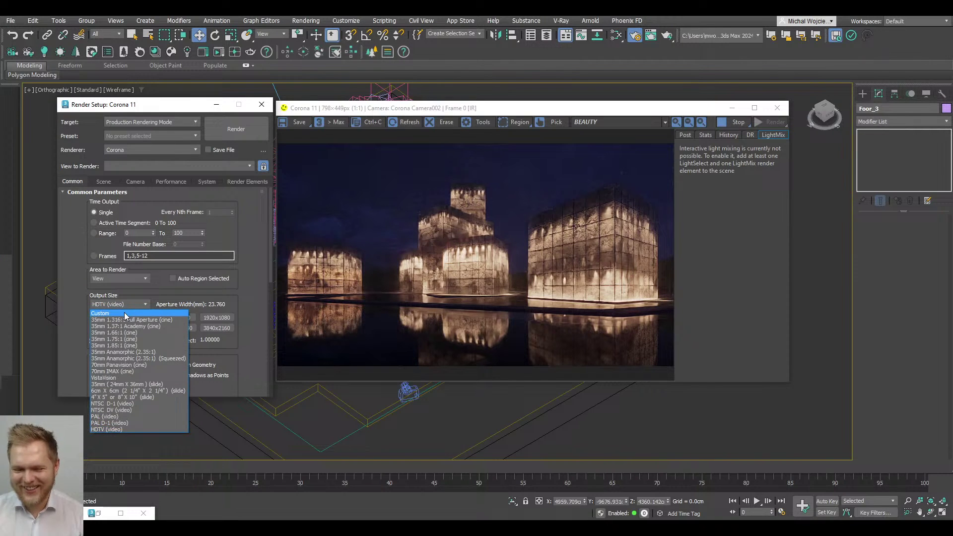
click(125, 314)
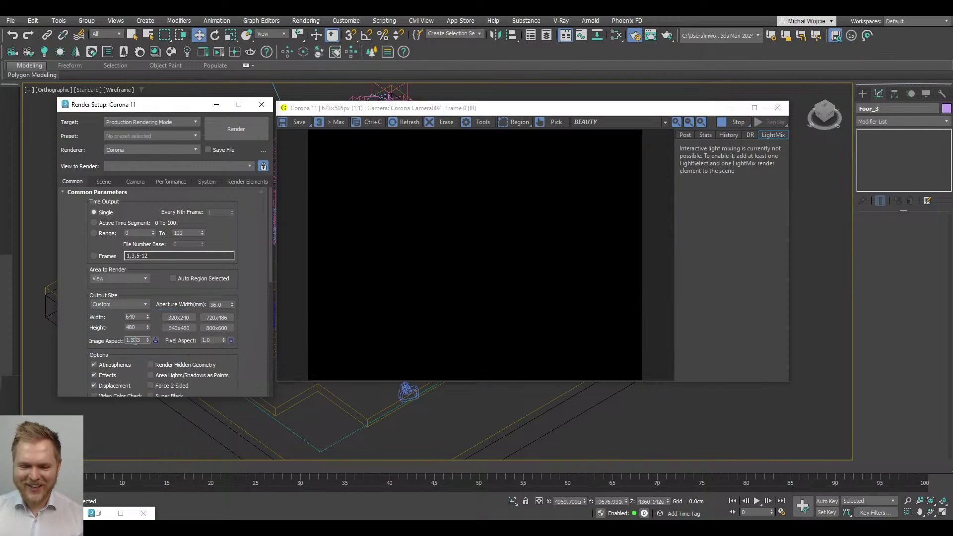
double_click(135, 340)
text(1.5)
key(Return)
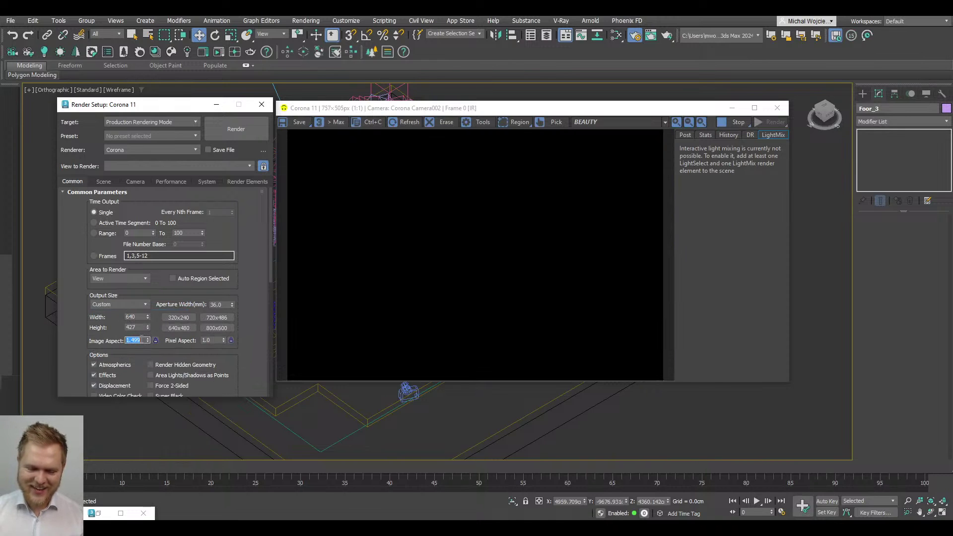
Step: Lock the output image aspect ratio, inspect the building facade up close in the render, and stop the interactive rendering
click(156, 340)
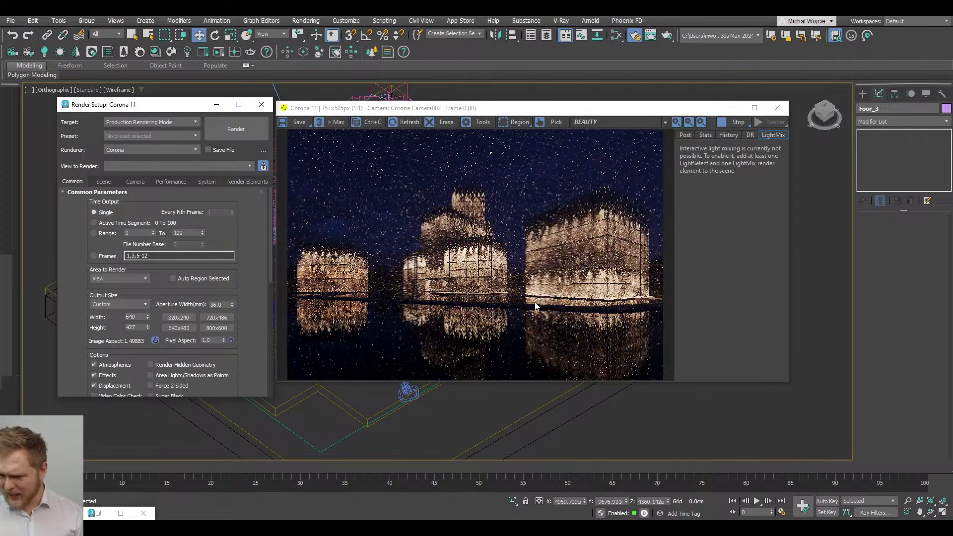
scroll(601, 273, up, 2)
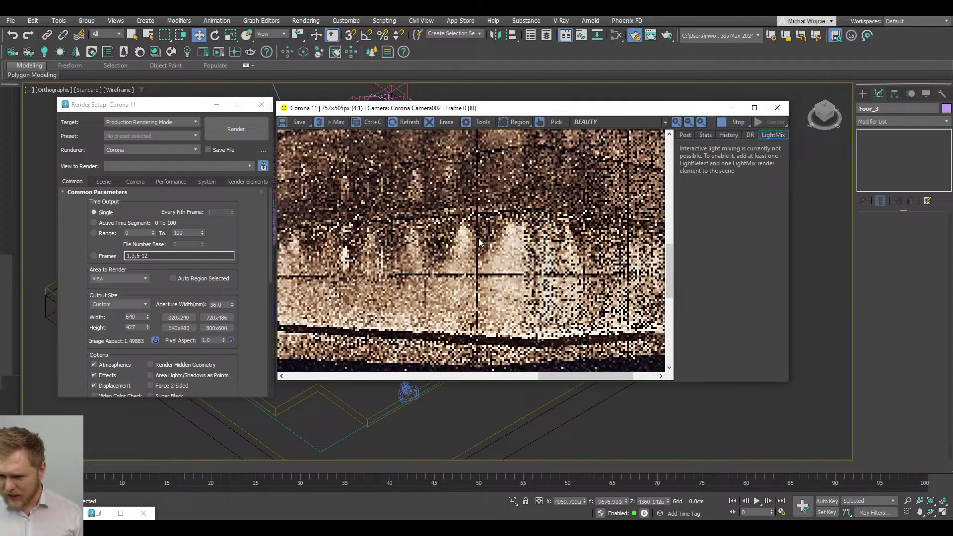
scroll(479, 241, up, 1)
scroll(479, 242, down, 3)
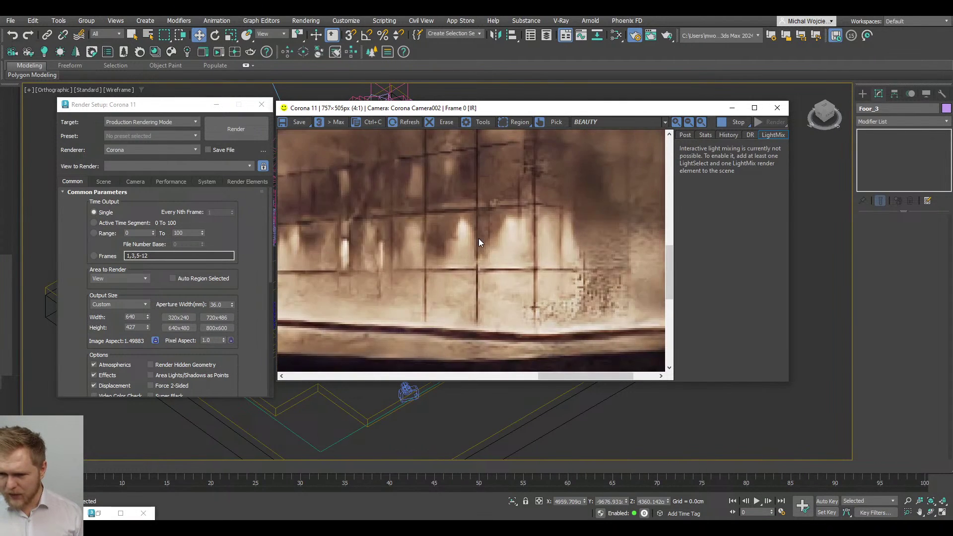
click(738, 122)
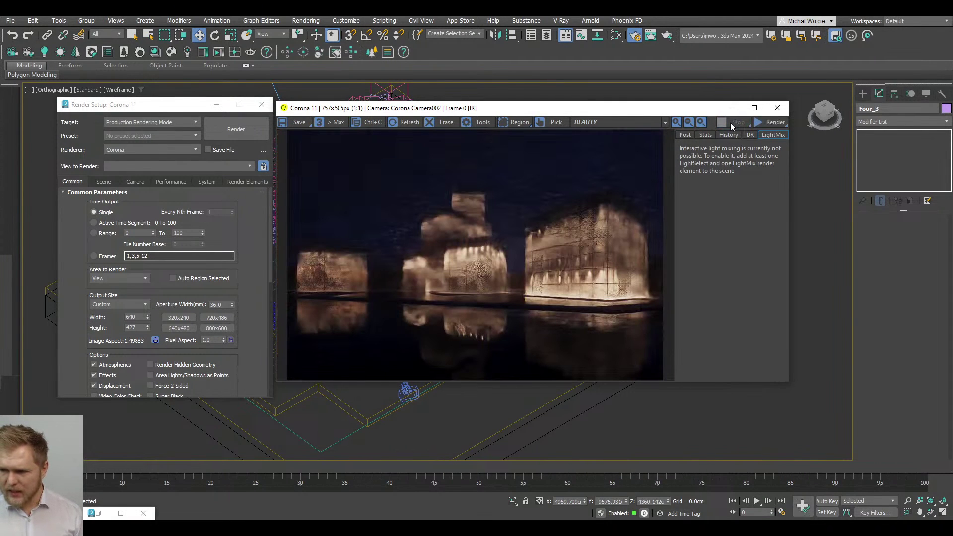
click(733, 109)
Step: Select the Ice_Cube_001 building beside the sphere and open its group, with the Slate Material Editor open
scroll(538, 267, up, 5)
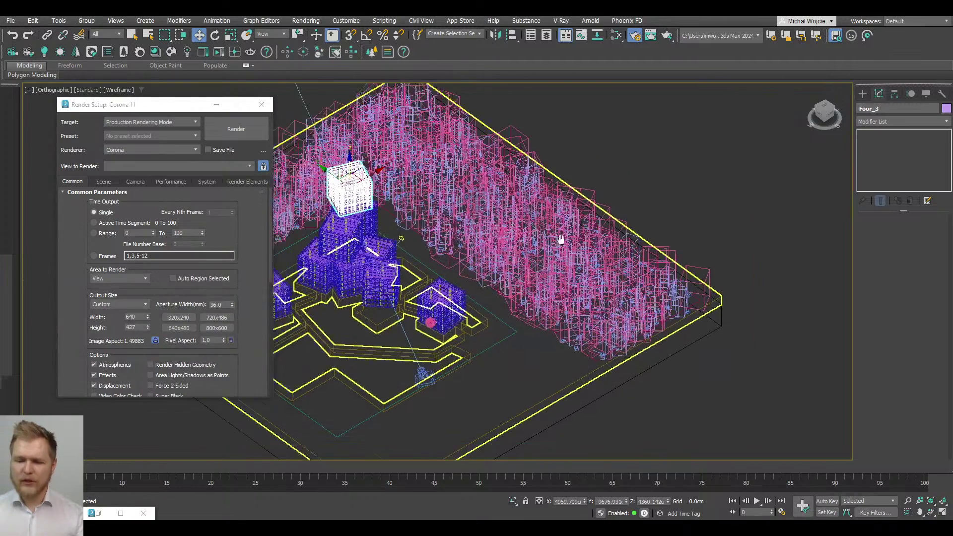
scroll(537, 267, up, 8)
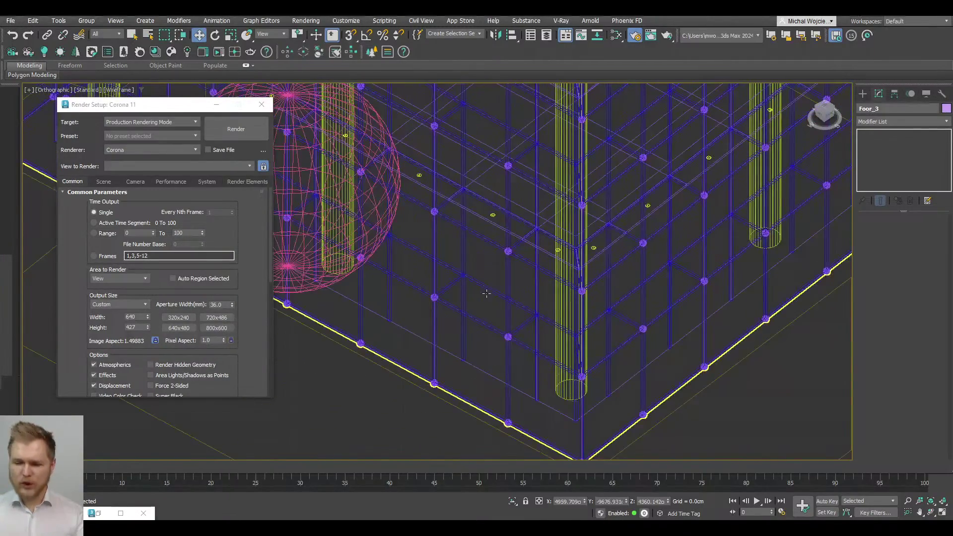
key(F3)
scroll(512, 311, down, 4)
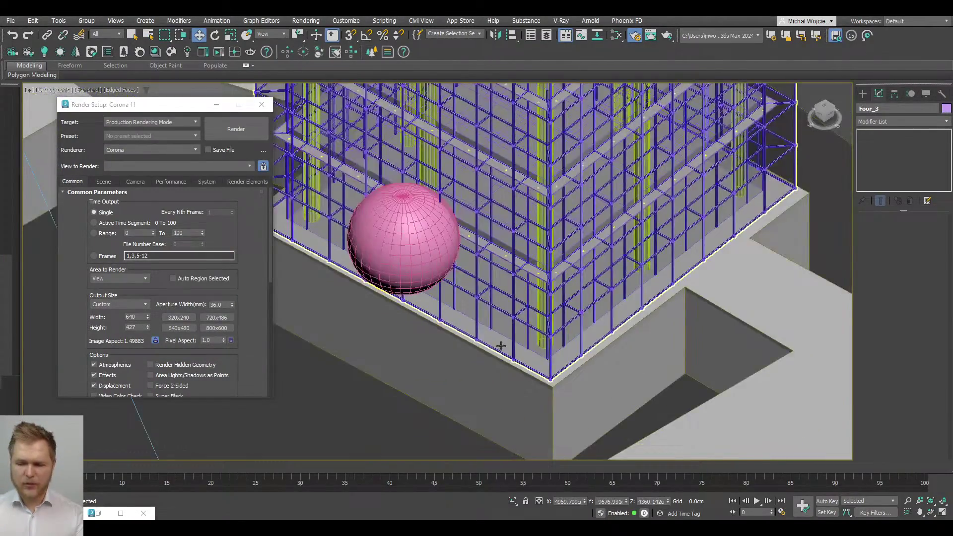
scroll(508, 326, up, 6)
click(509, 327)
scroll(510, 322, down, 7)
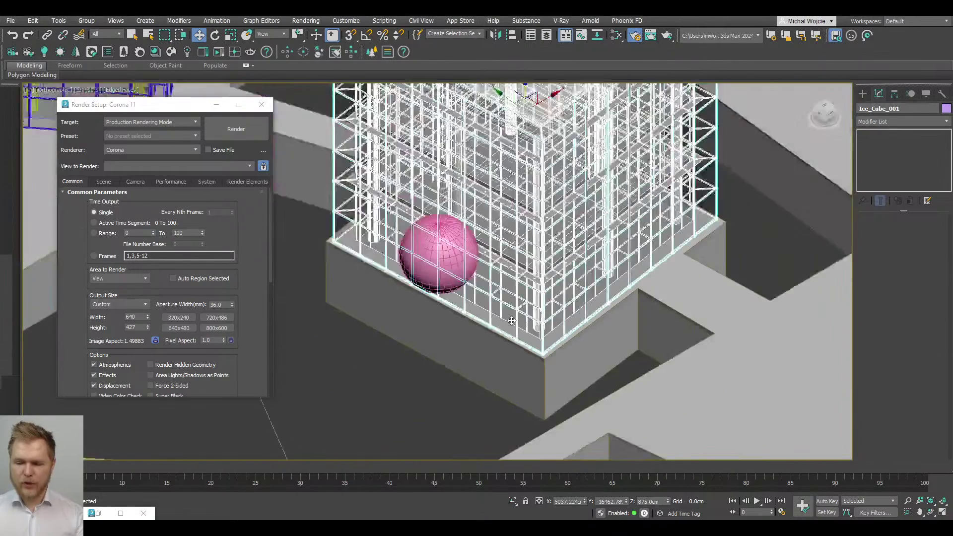
click(616, 35)
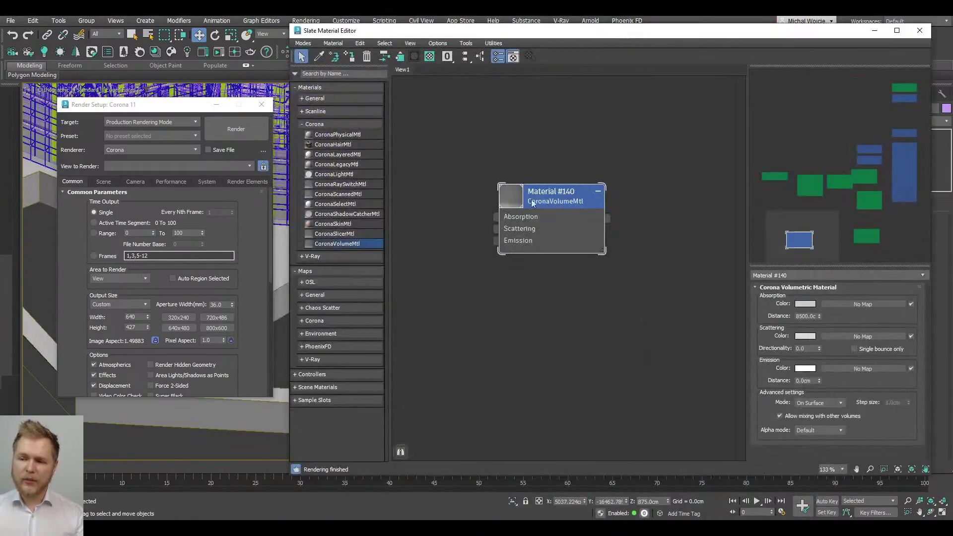
scroll(510, 152, down, 4)
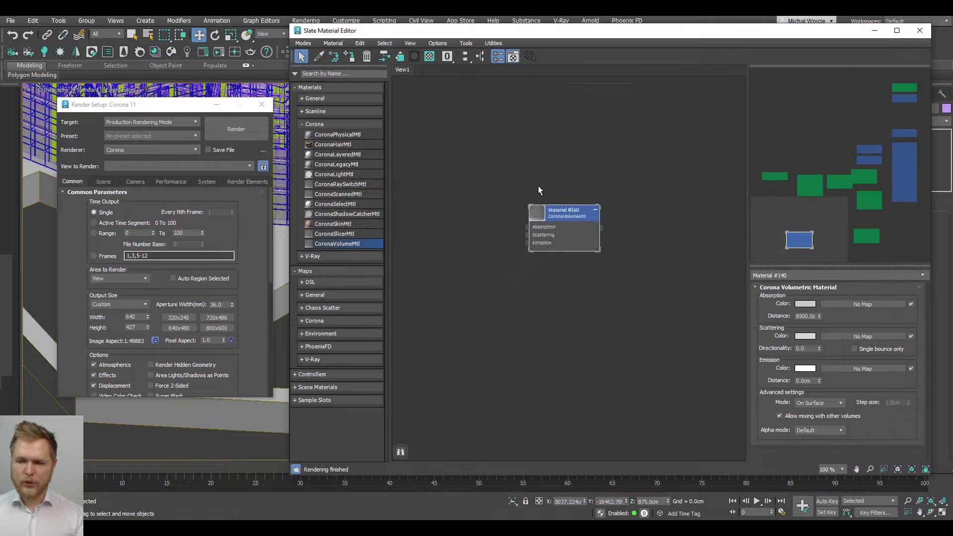
middle_drag(538, 186, 432, 328)
click(334, 43)
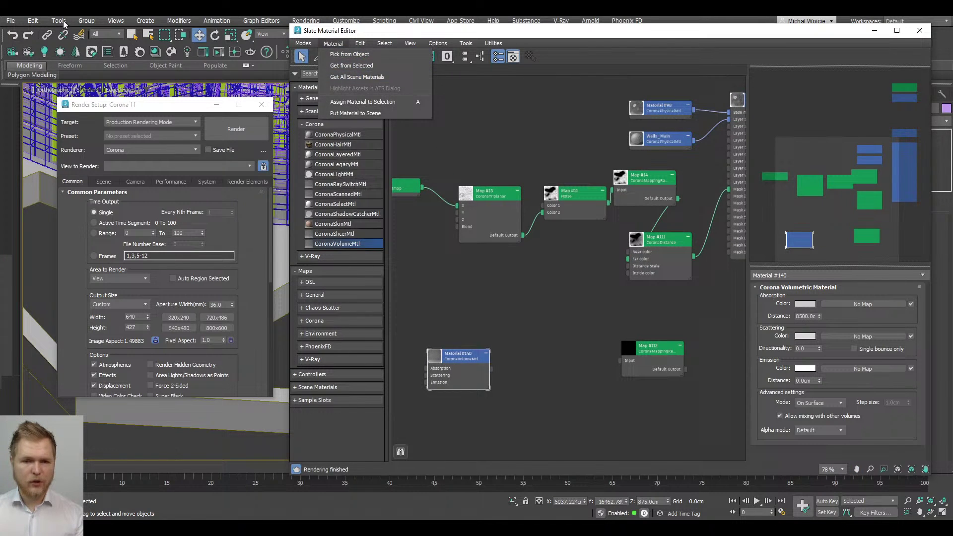
click(86, 20)
click(98, 72)
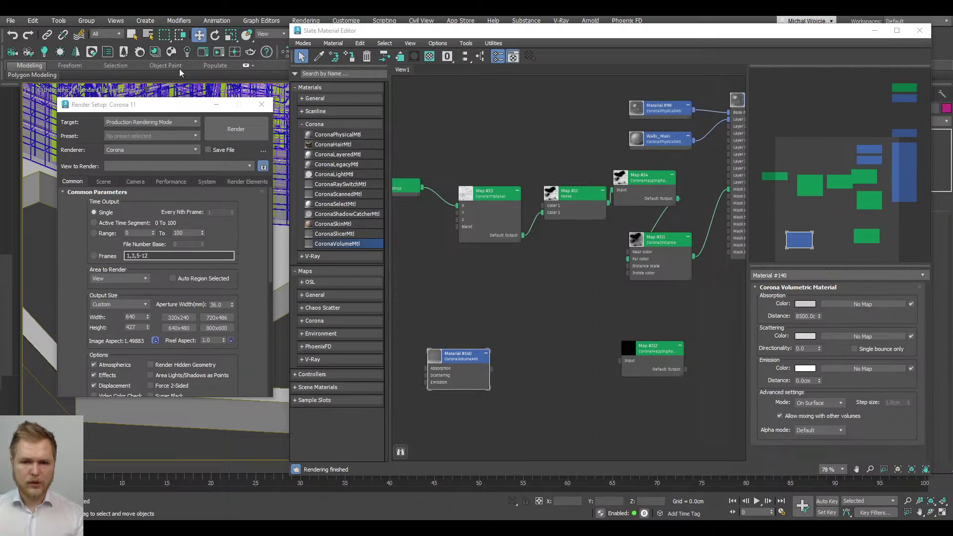
Step: Select the inner glass object Box028 in wireframe view and assign Material #98 to it
drag(770, 37, 346, 50)
scroll(620, 285, up, 8)
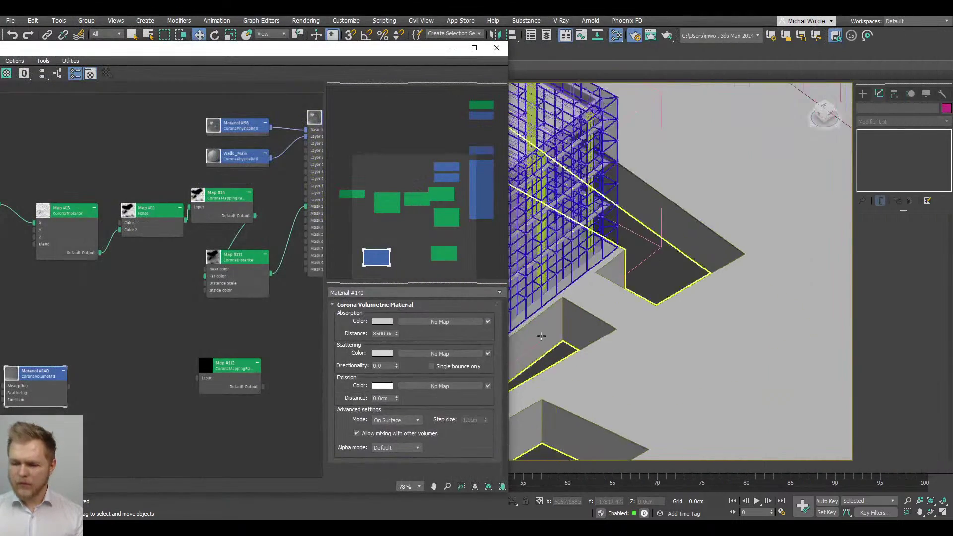
scroll(620, 284, up, 3)
click(623, 284)
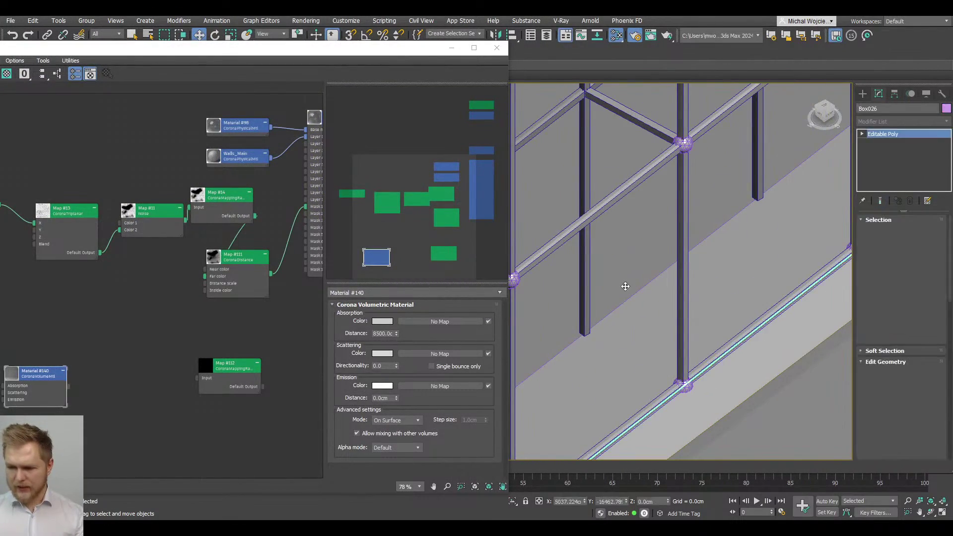
key(F3)
click(624, 302)
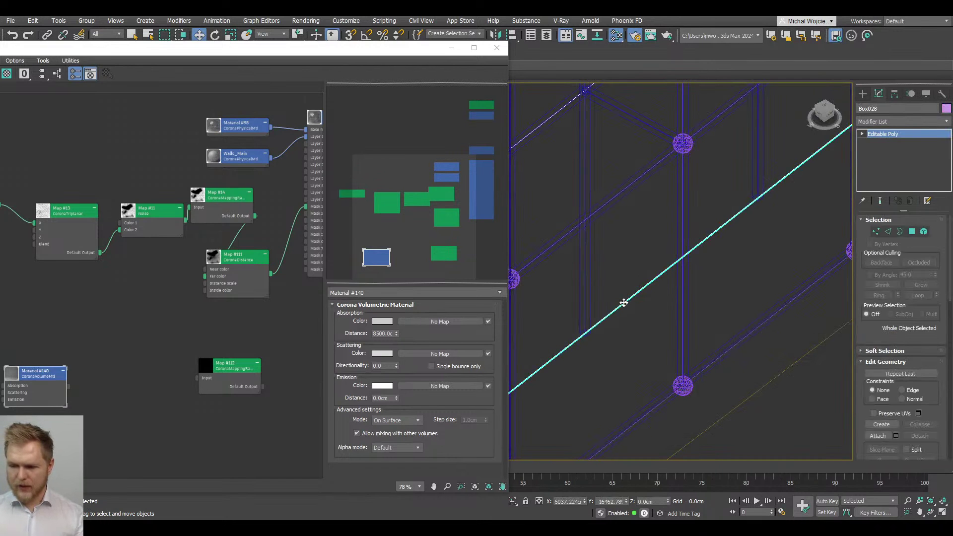
double_click(238, 154)
drag(212, 49, 414, 31)
click(427, 144)
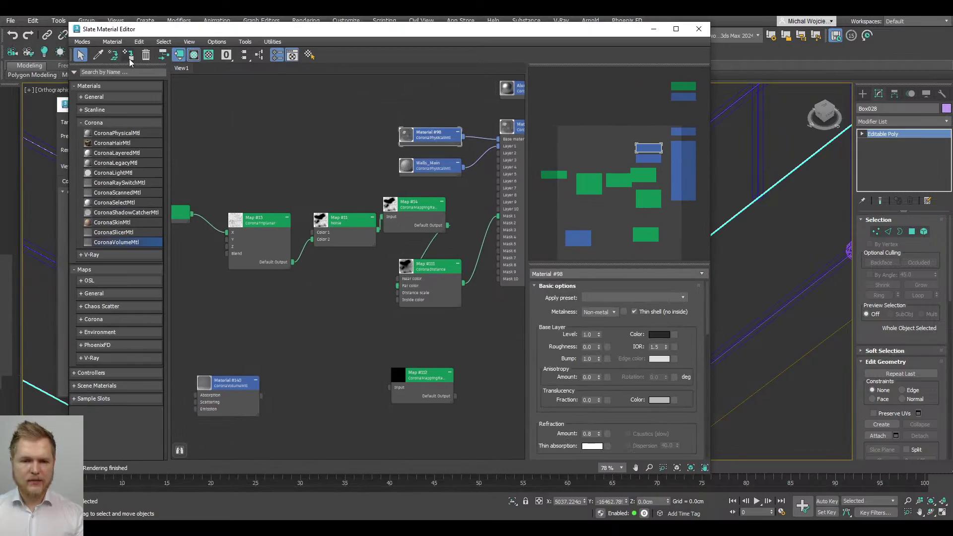
click(650, 38)
Step: Orbit around to the neighbouring buildings and select the Ice_Cube_003 group
scroll(609, 296, down, 6)
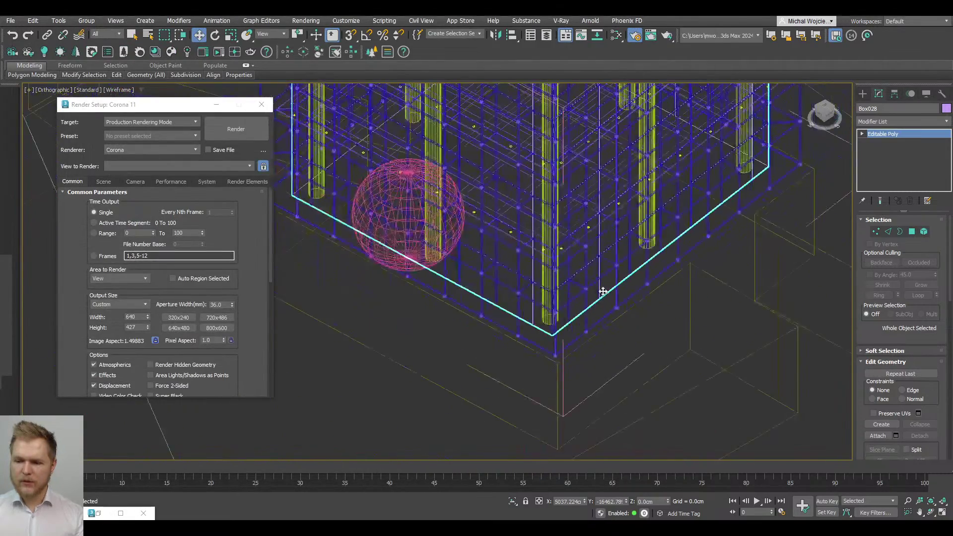
scroll(649, 339, up, 2)
alt+middle_drag(649, 339, 308, 248)
click(474, 297)
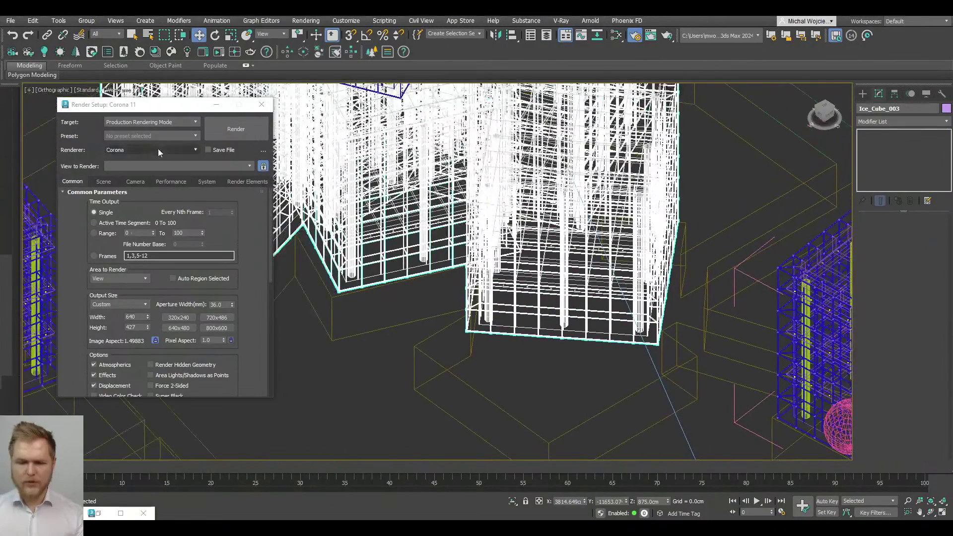
Step: Restart interactive rendering from the Corona scene settings and limit it to a region around the large rightmost building
click(103, 181)
click(194, 204)
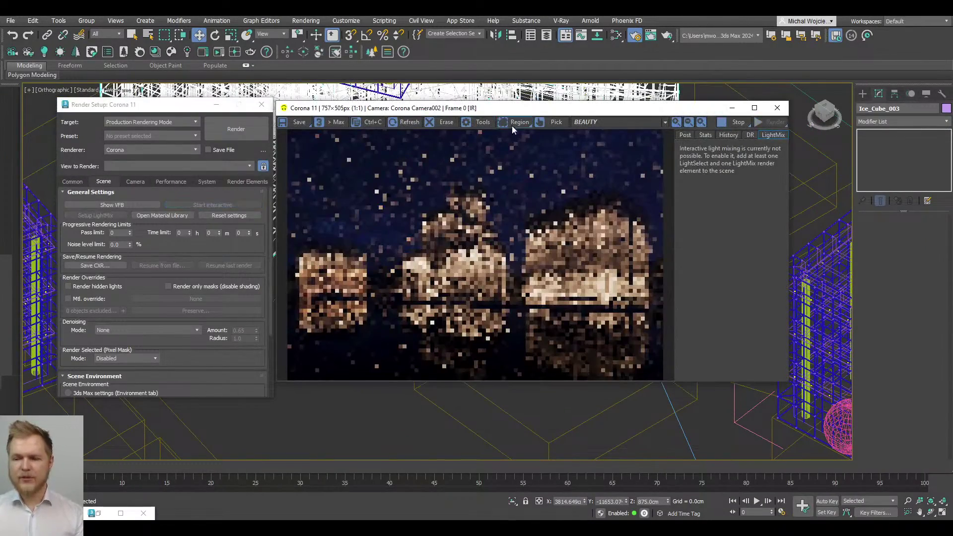
drag(520, 187, 654, 337)
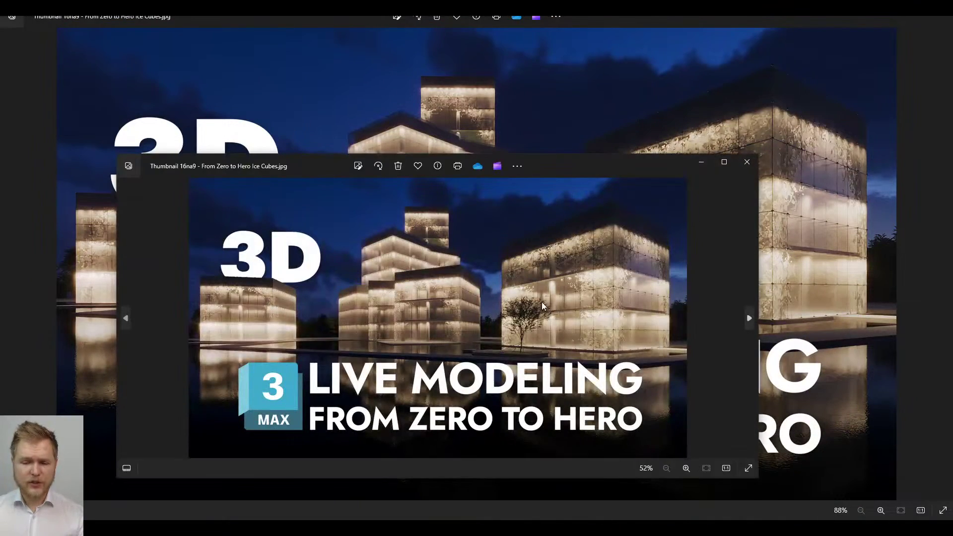
Step: Examine the frosted facade pattern in the reference thumbnail in the image viewer, and close the image
click(724, 162)
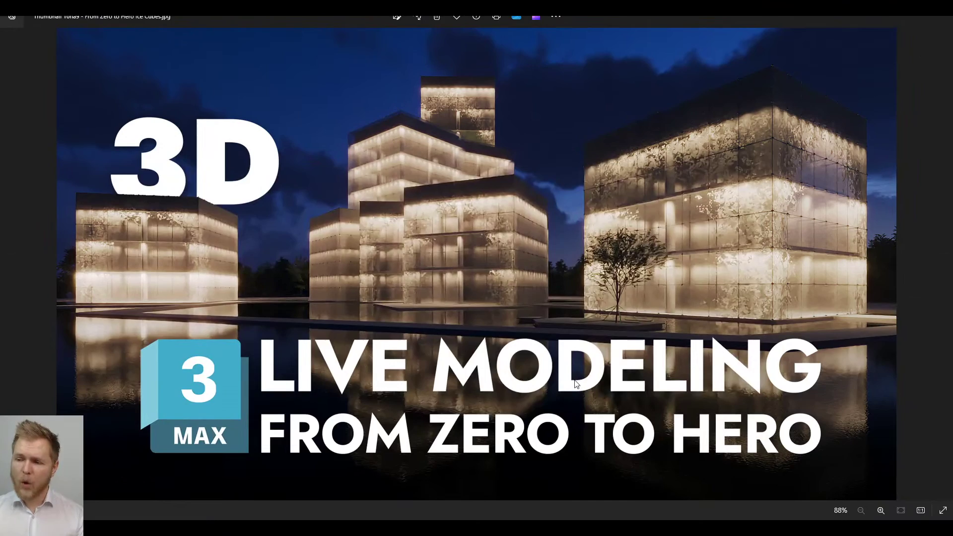
scroll(242, 258, up, 5)
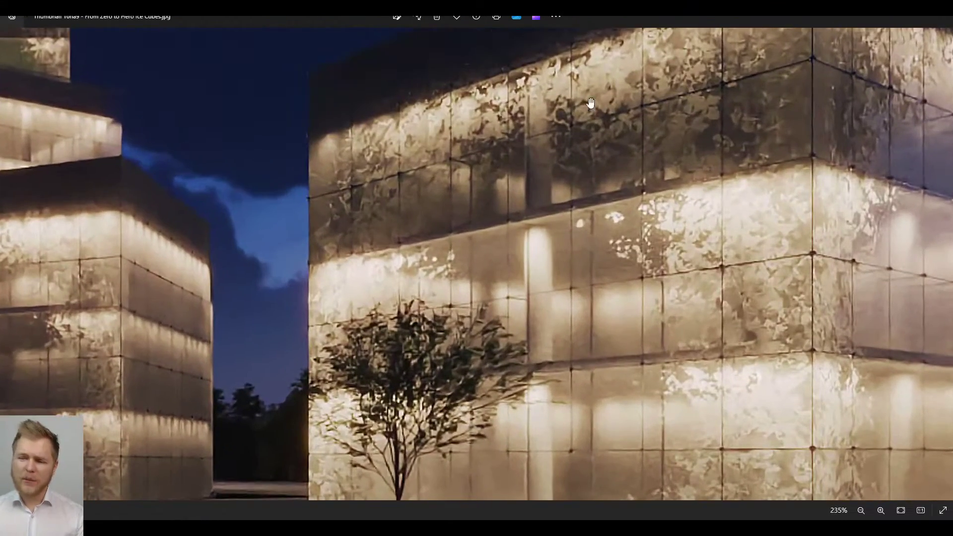
scroll(648, 177, down, 5)
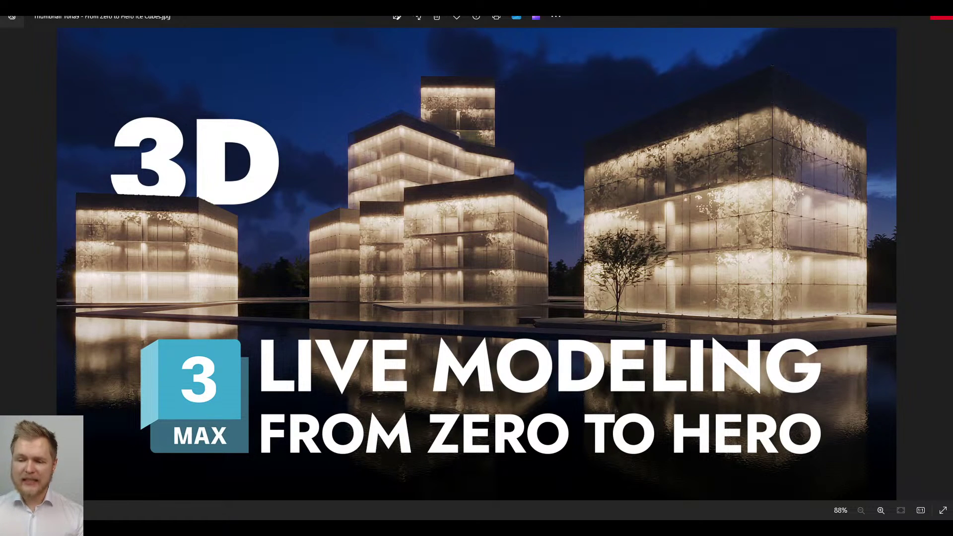
click(941, 17)
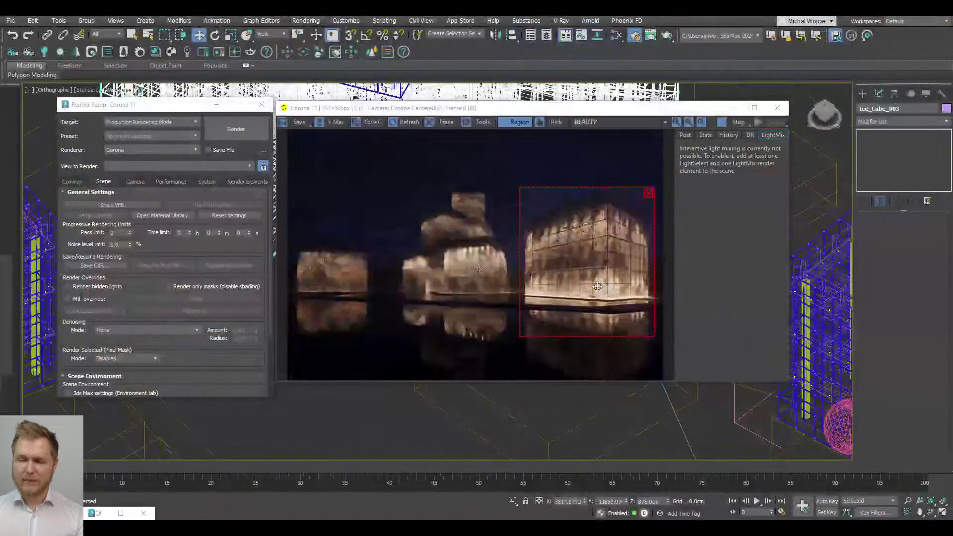
Step: Inspect the facade inside the render region up close and clear the region
scroll(640, 243, up, 4)
scroll(647, 234, down, 4)
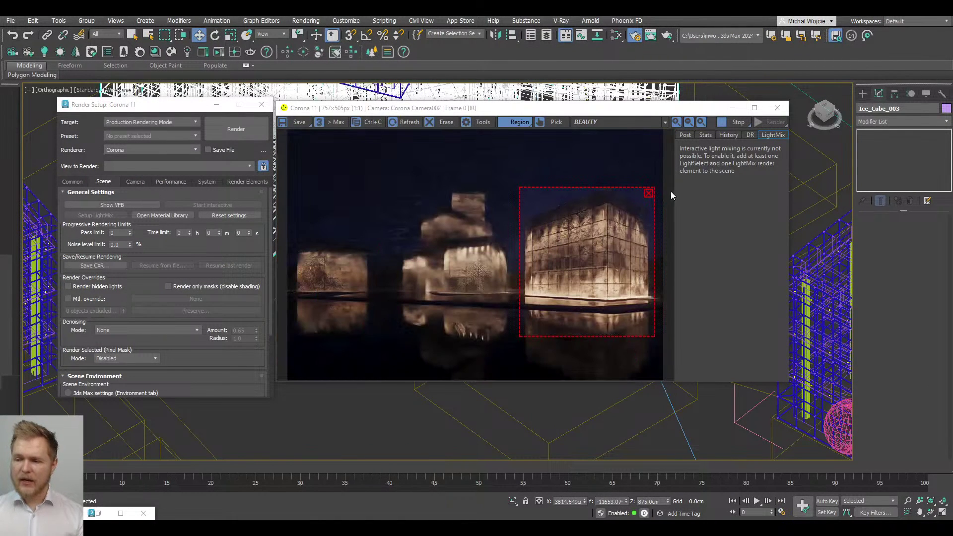
click(650, 192)
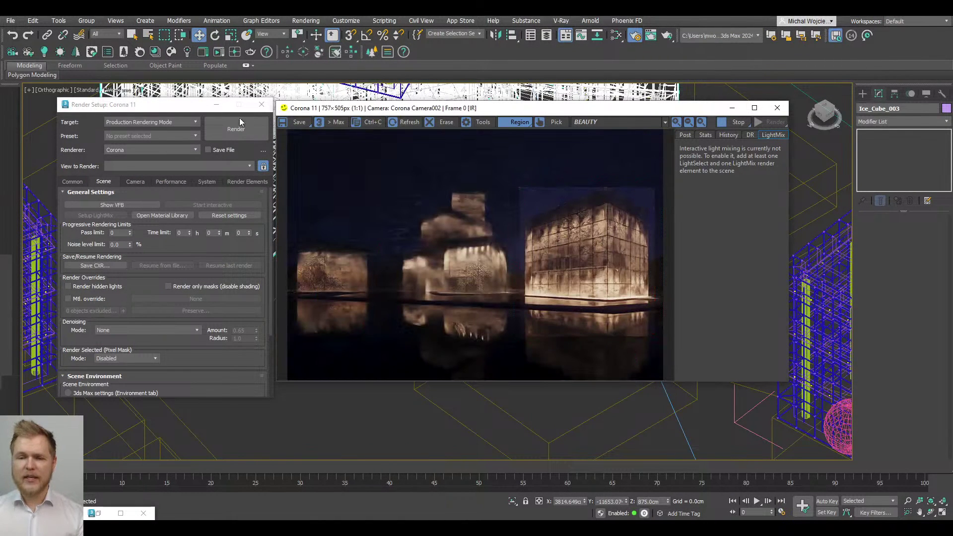
Step: Set the Noise map's low threshold to 0.5 and its high threshold to 0.6 in the facade material
click(599, 37)
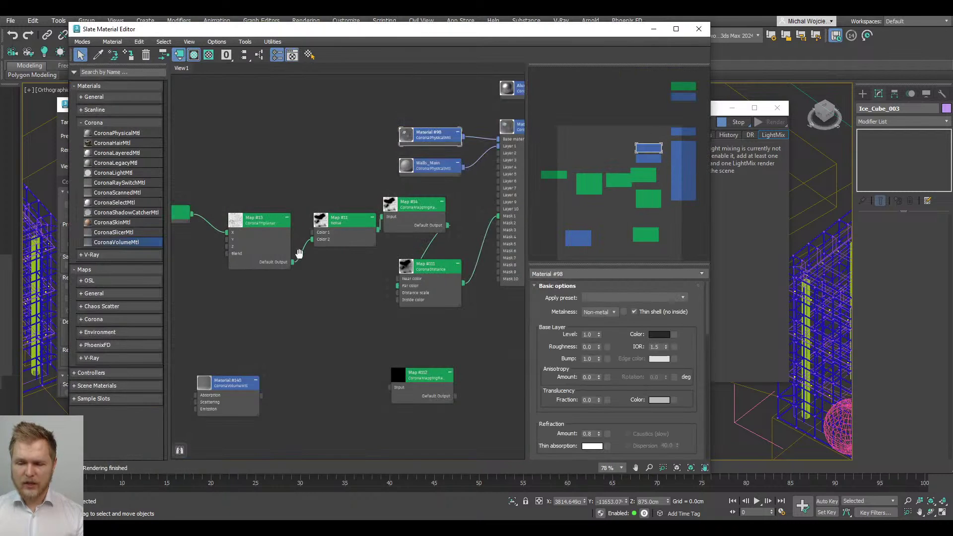
scroll(362, 248, up, 2)
click(292, 194)
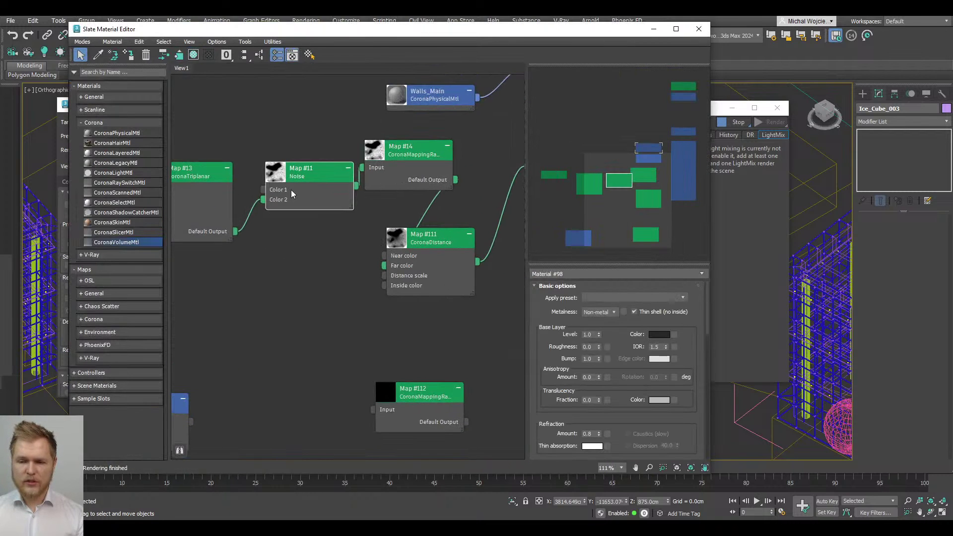
double_click(292, 194)
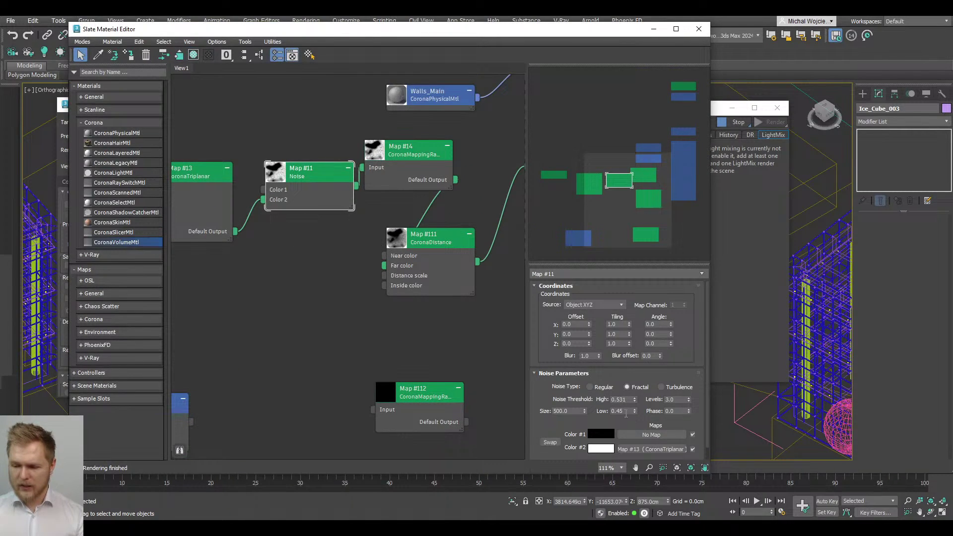
double_click(621, 411)
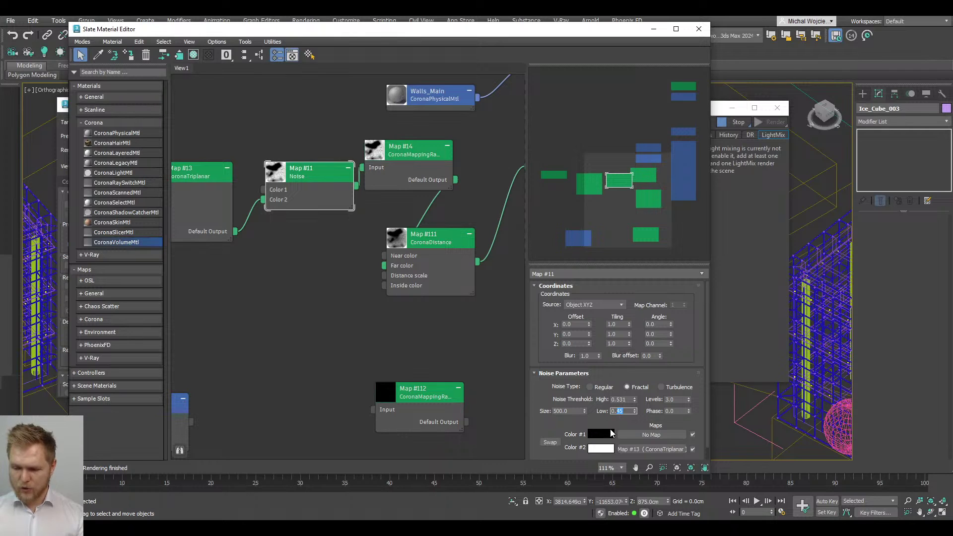
text(0.5)
key(Return)
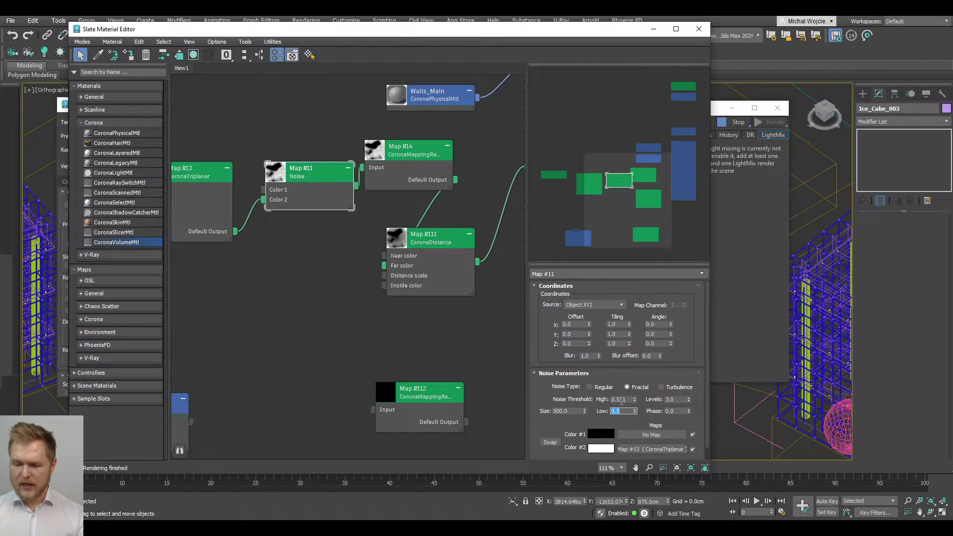
drag(612, 400, 621, 400)
text(0.6)
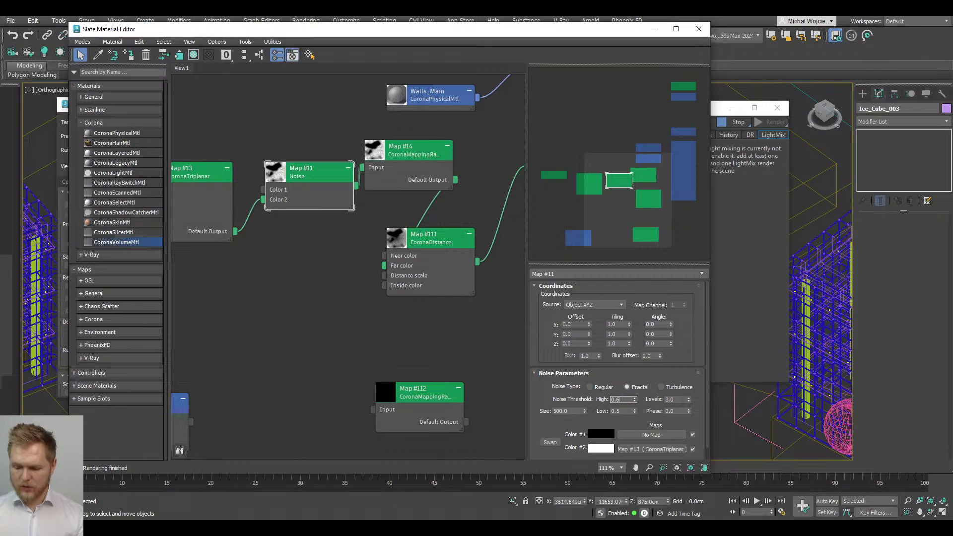
key(Return)
Step: Return to the render window, mark a render region around the large rightmost building, and clear it again
click(741, 277)
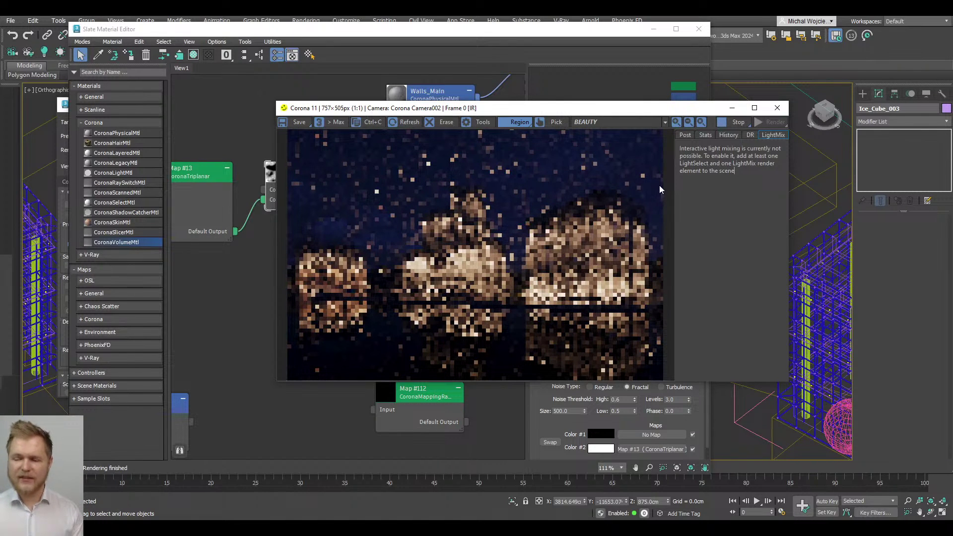
drag(659, 186, 520, 321)
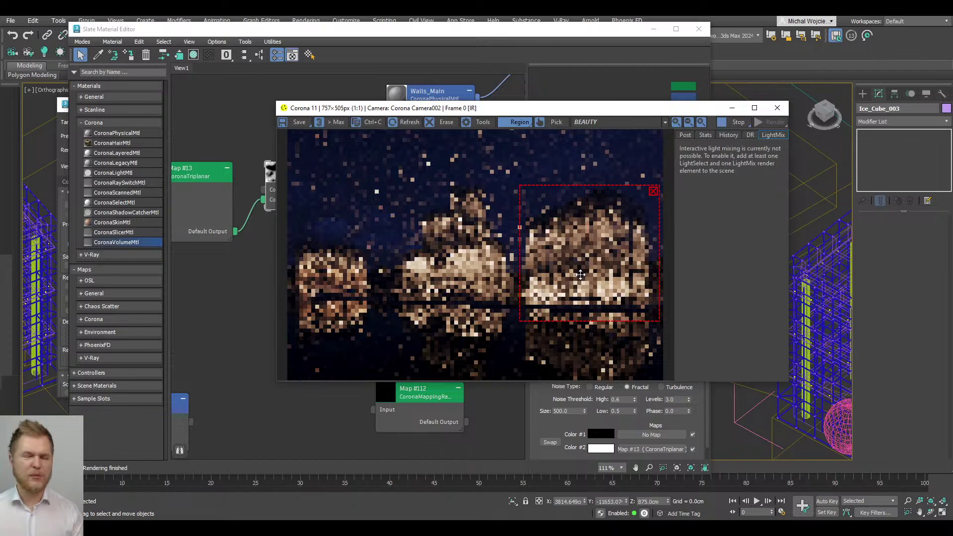
click(654, 191)
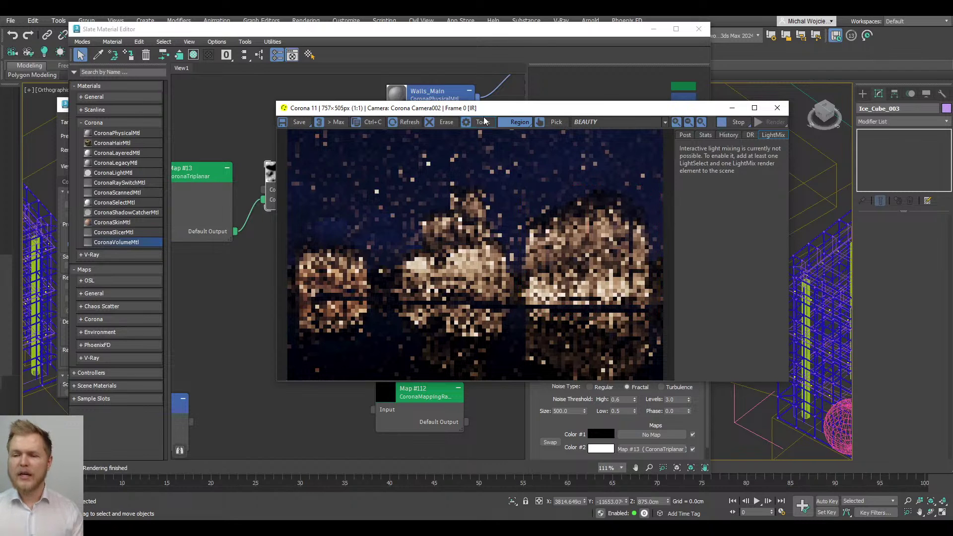
Step: Stop the interactive rendering, set the output width to 1200 pixels, and start a production render
click(738, 123)
click(654, 29)
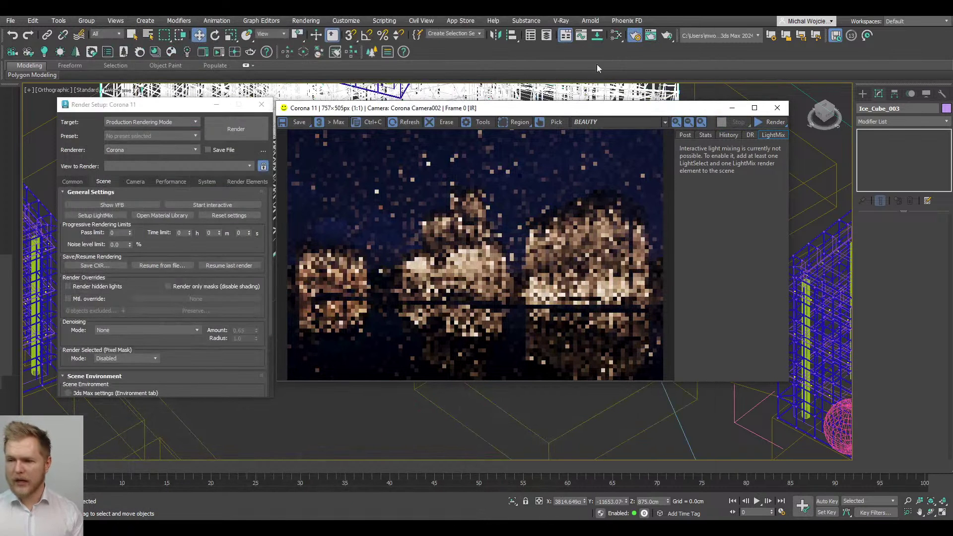
click(83, 185)
double_click(131, 317)
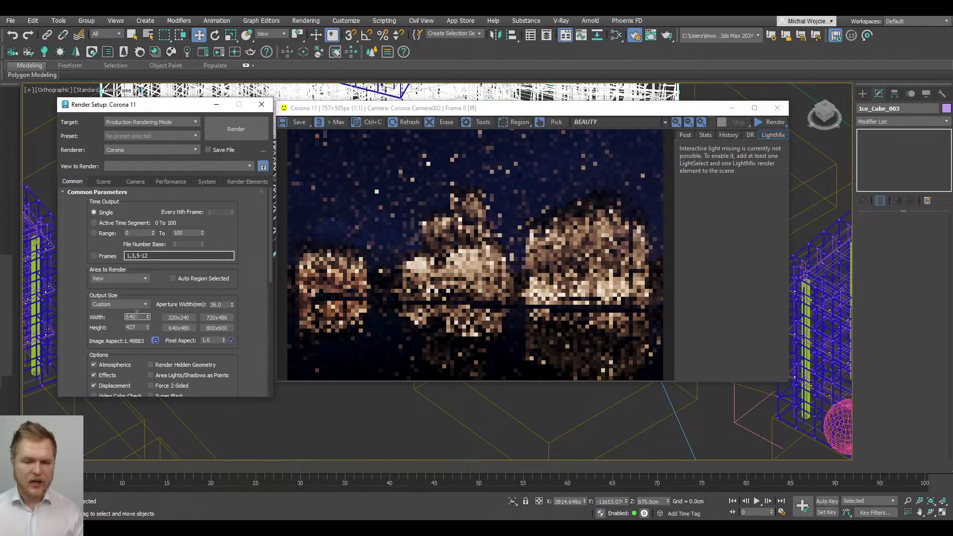
text(1200)
key(Return)
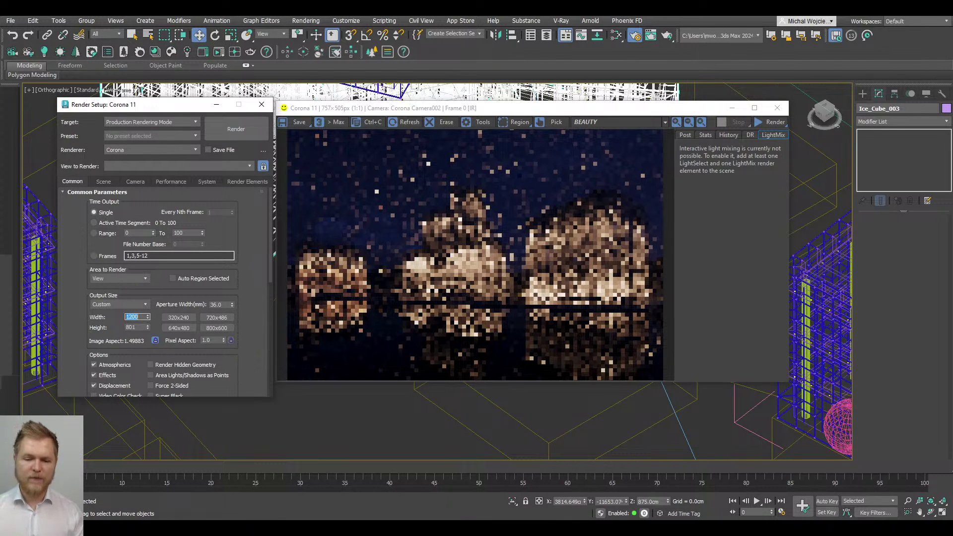
click(775, 123)
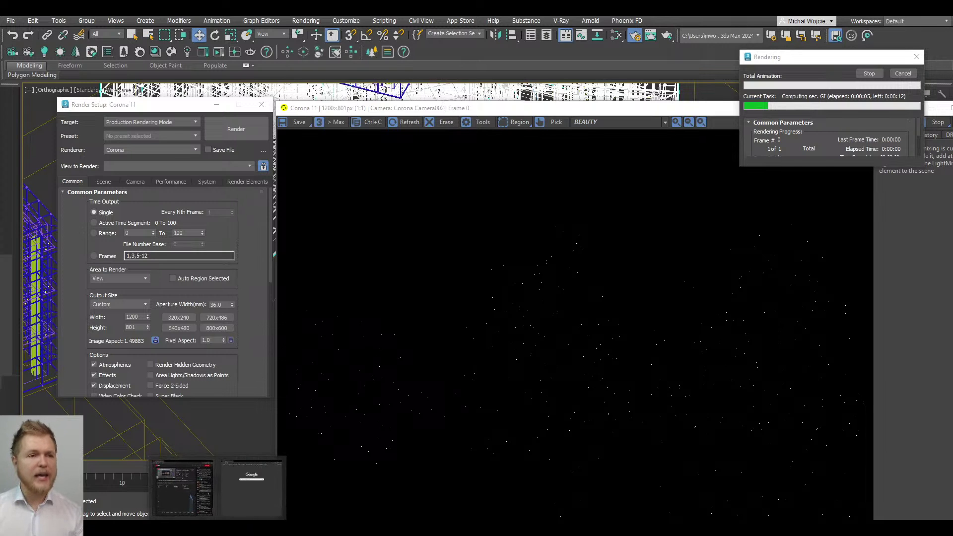
Step: Switch to the VizAcademy website in the browser and look through the training schedule on its Available Dates page
click(256, 478)
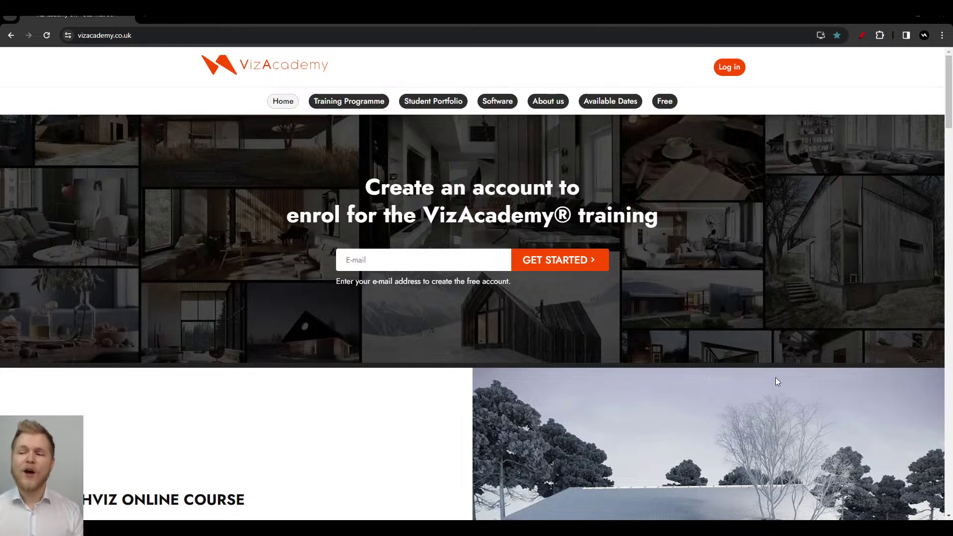
scroll(576, 398, down, 1)
scroll(596, 298, up, 1)
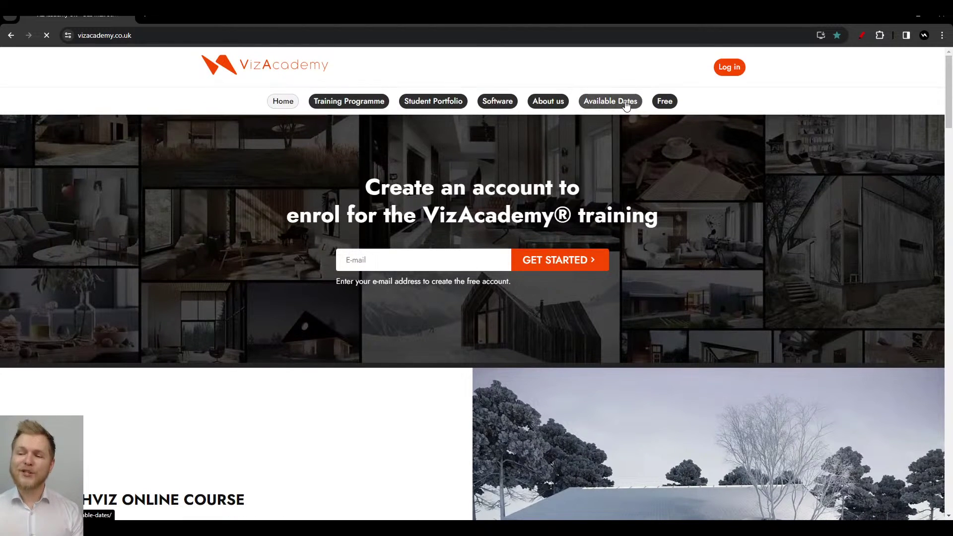
click(633, 101)
scroll(384, 234, down, 8)
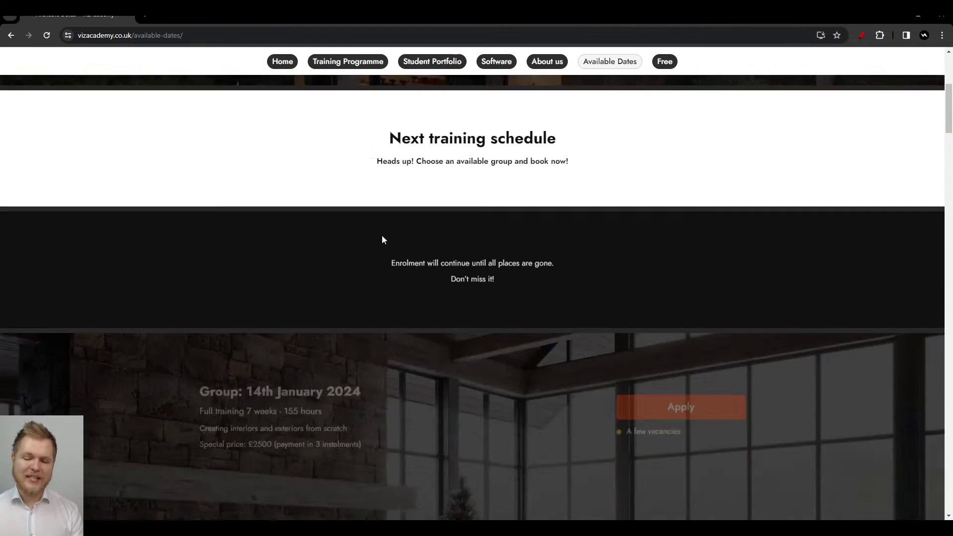
scroll(387, 283, up, 8)
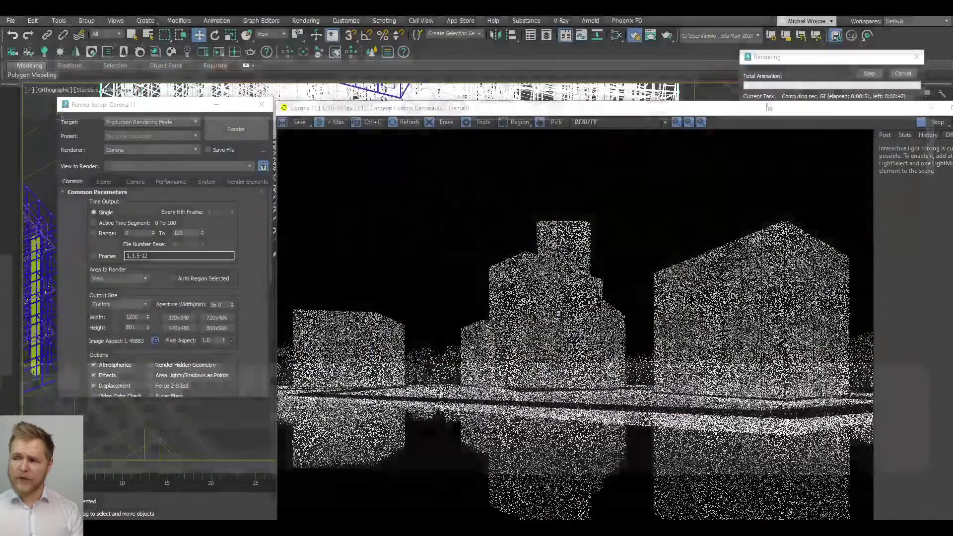
Step: View the Alpha pass of the running render and return to the BEAUTY pass
drag(532, 102, 376, 46)
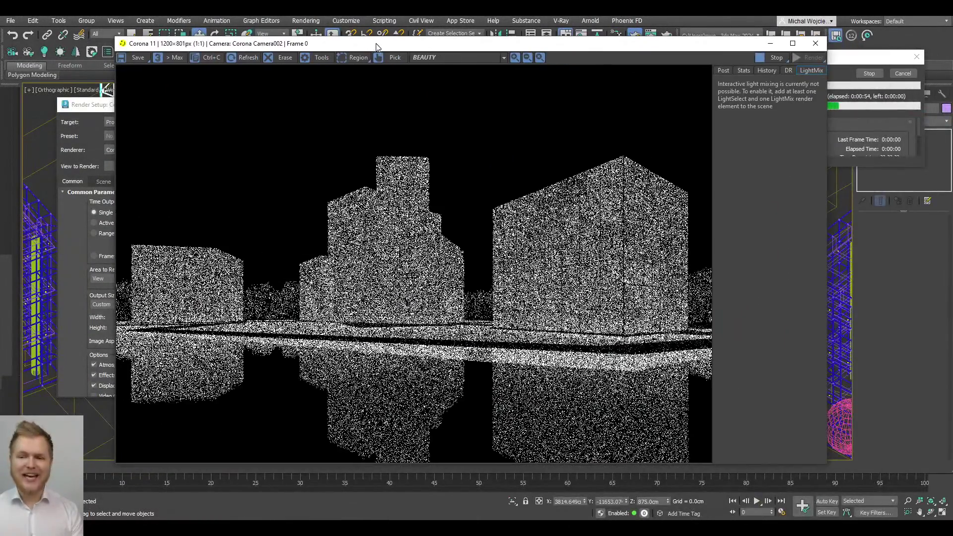
click(469, 59)
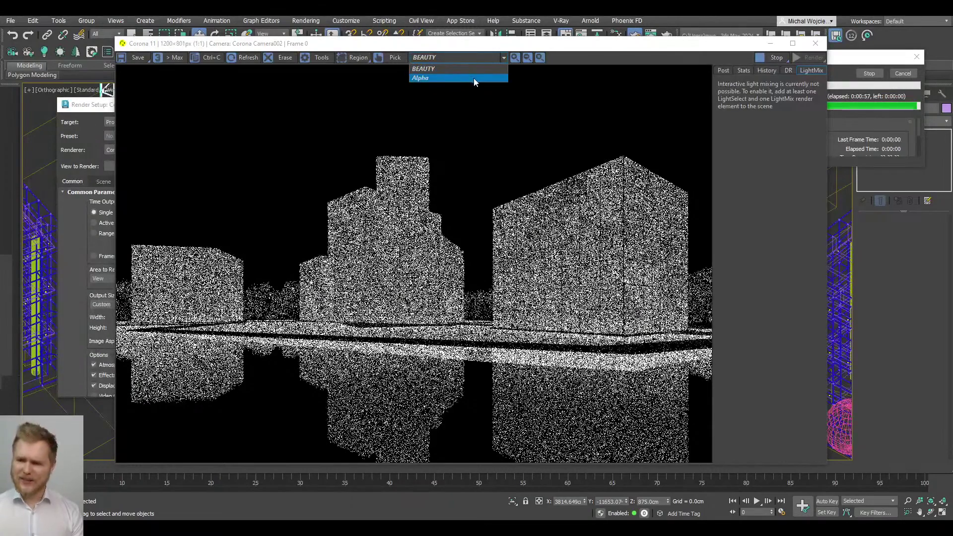
click(478, 68)
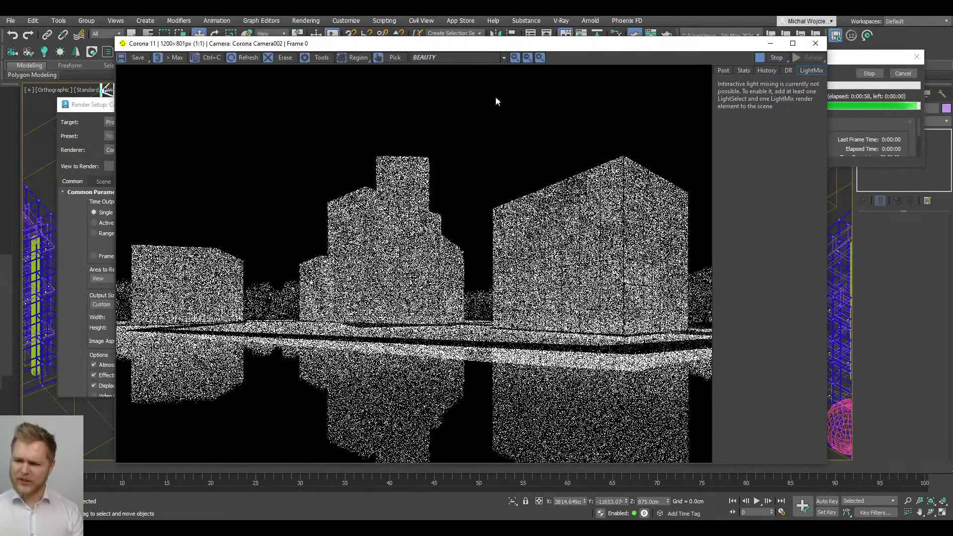
click(449, 59)
click(462, 78)
click(469, 58)
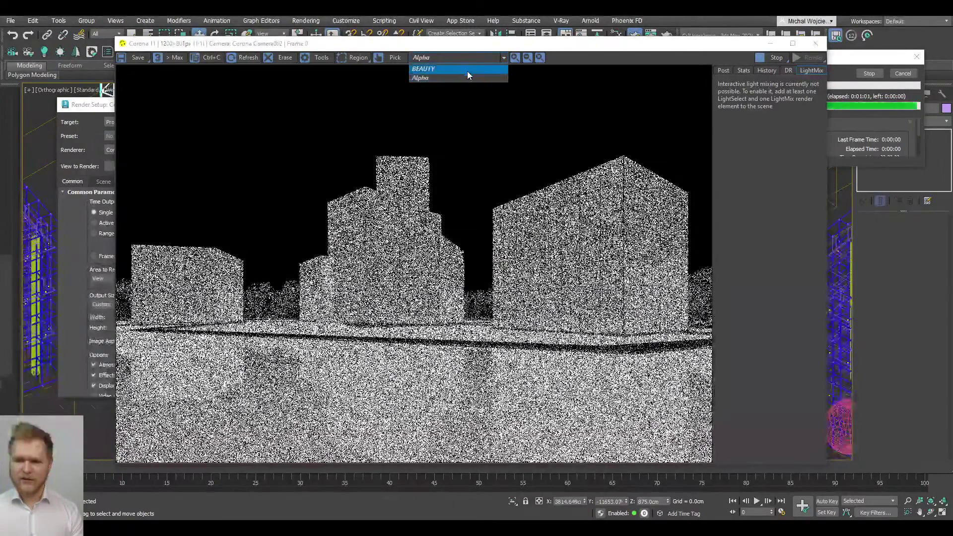
click(467, 69)
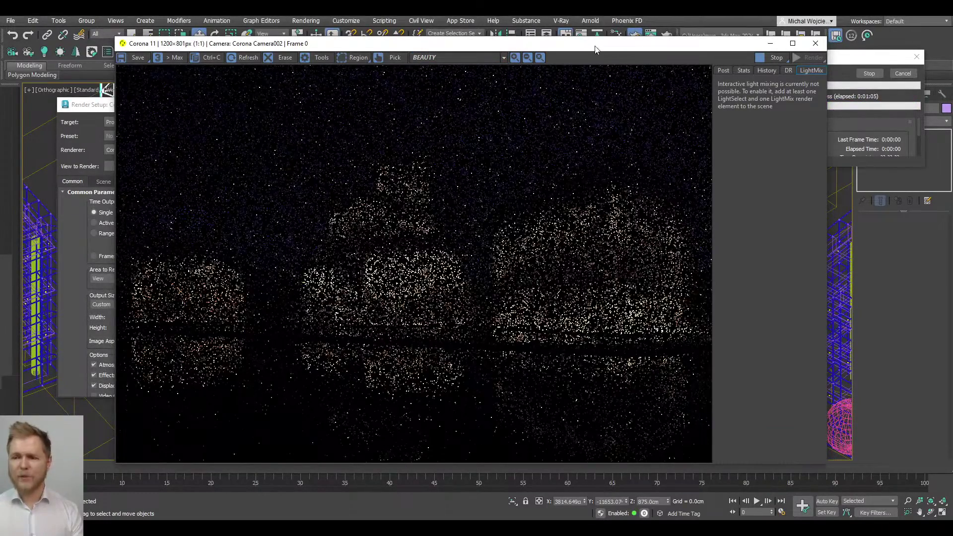
drag(590, 49, 570, 35)
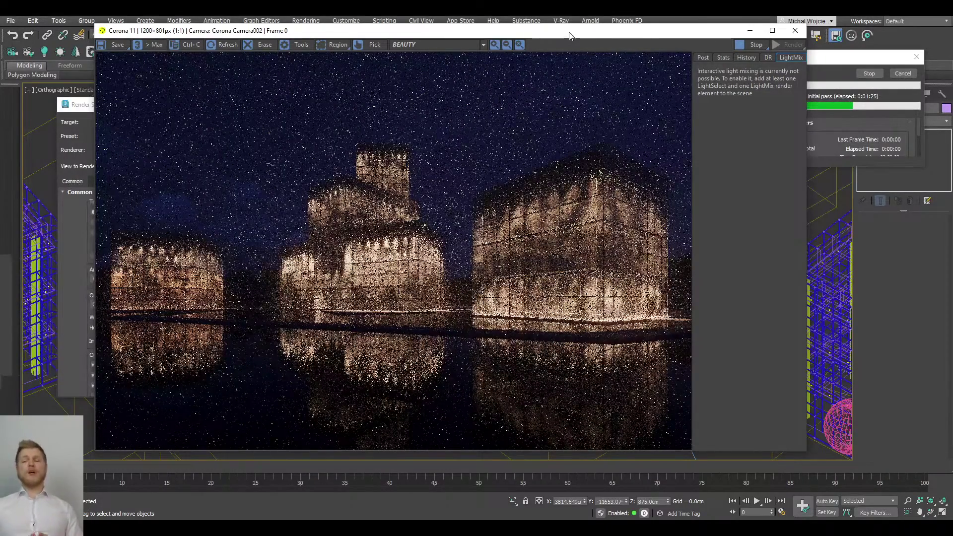
Step: Cancel the running render and restart it with the denoising mode set to NVIDIA GPU AI (fast preview)
click(75, 231)
click(102, 181)
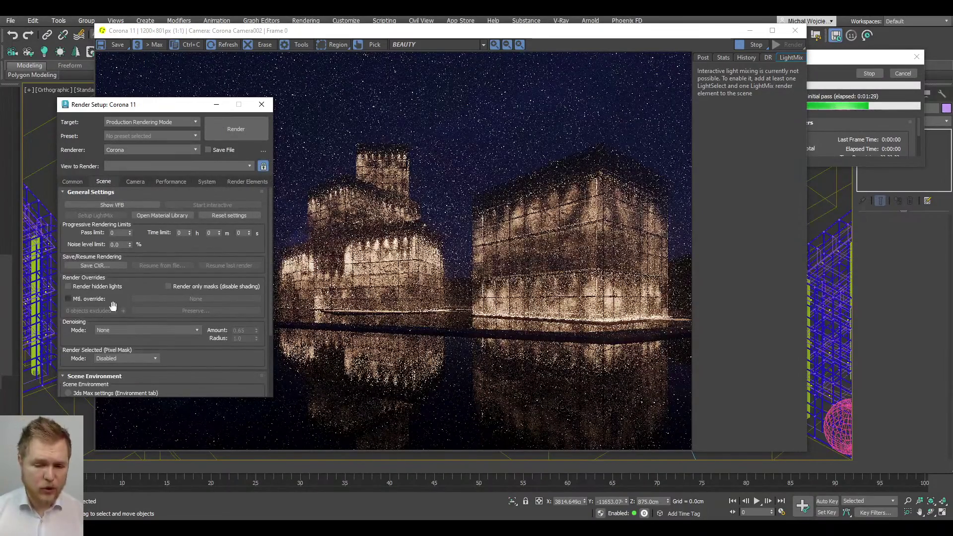
key(Escape)
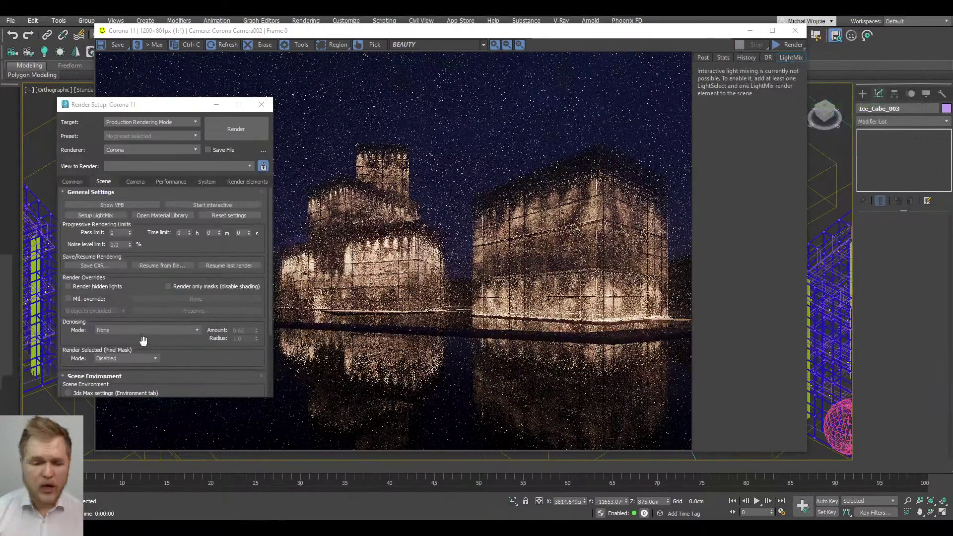
click(147, 331)
click(143, 356)
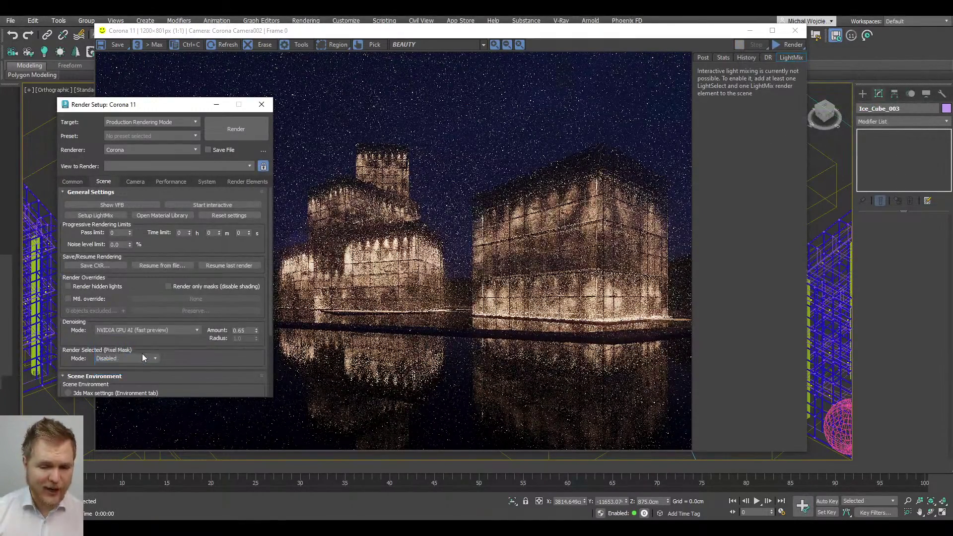
click(241, 141)
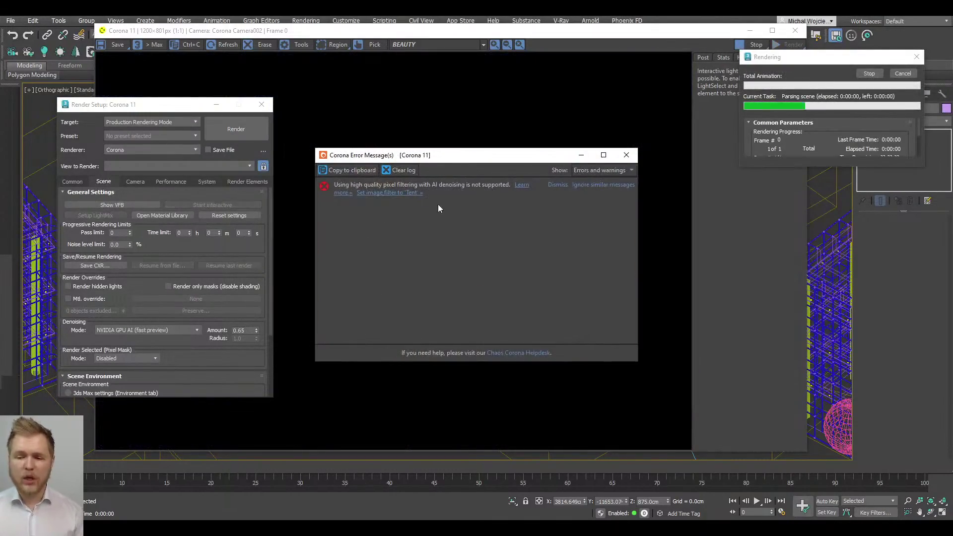
Step: Switch the image filter to Tent from the error message and rearrange the render and progress windows
click(415, 193)
click(582, 155)
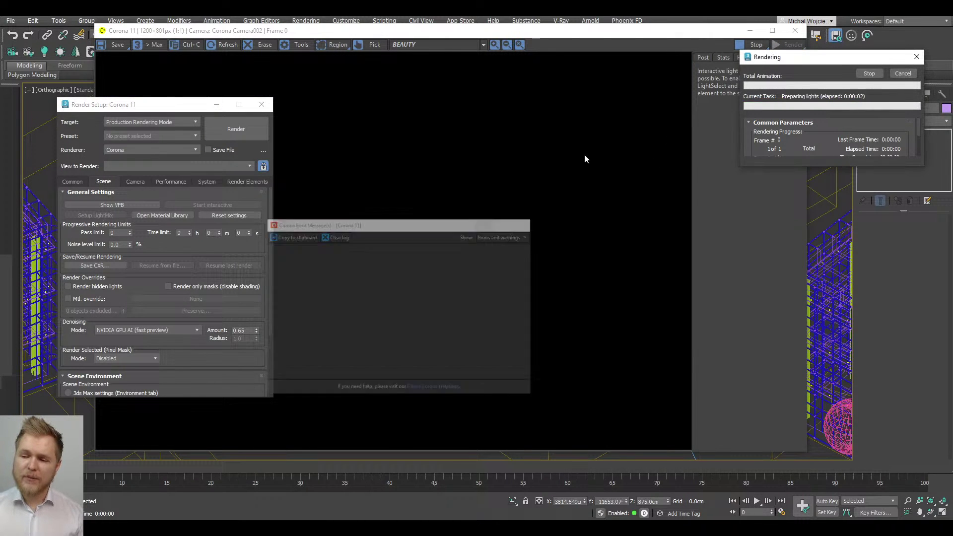
drag(500, 39, 479, 34)
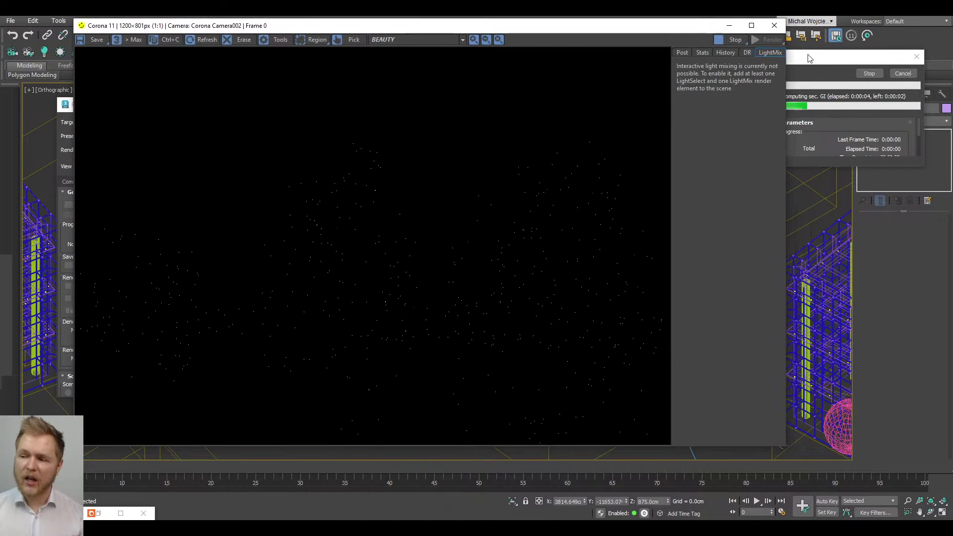
drag(822, 60, 779, 149)
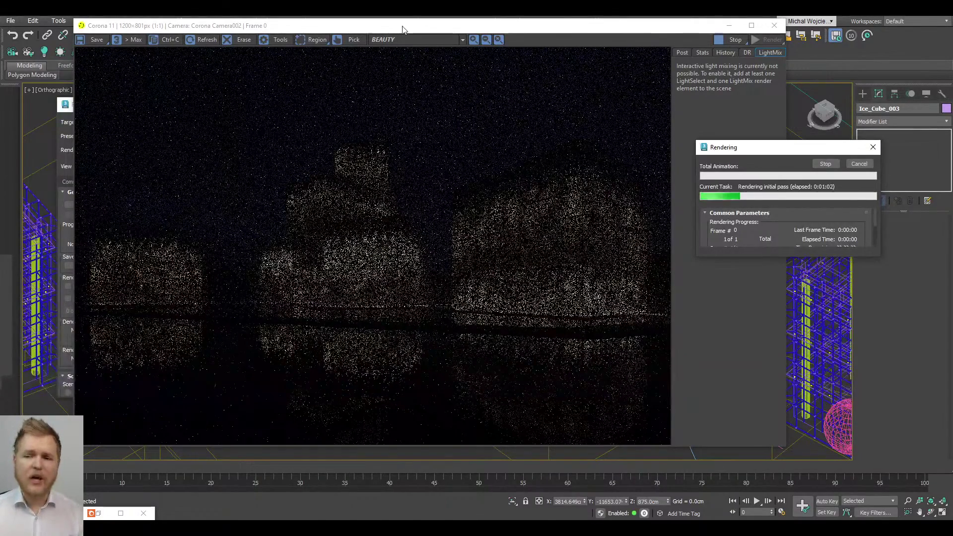
drag(404, 25, 368, 31)
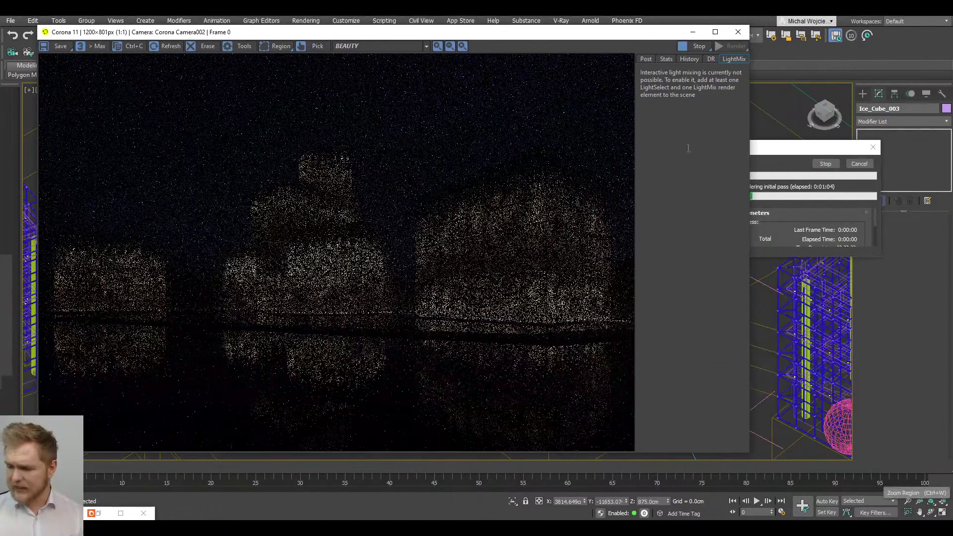
drag(623, 31, 211, 113)
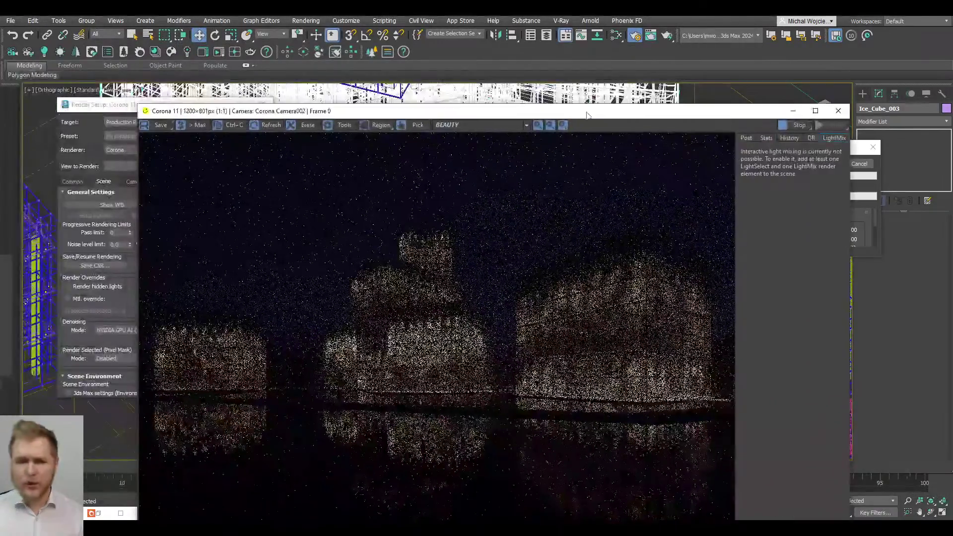
drag(354, 115, 264, 34)
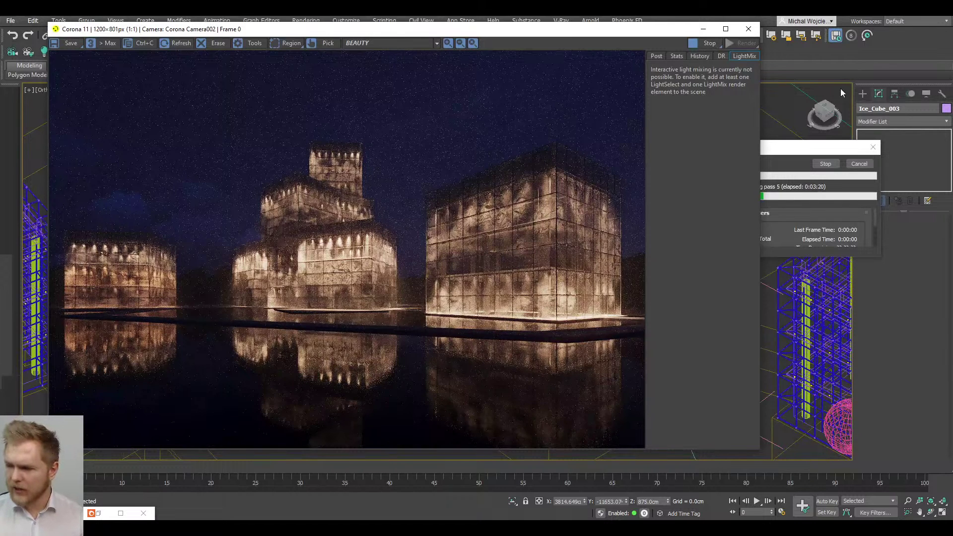
Step: Display the Compound Objects creation tools and move the rendering progress window clear of the rendered buildings
click(854, 92)
drag(823, 149, 630, 172)
click(881, 124)
click(881, 151)
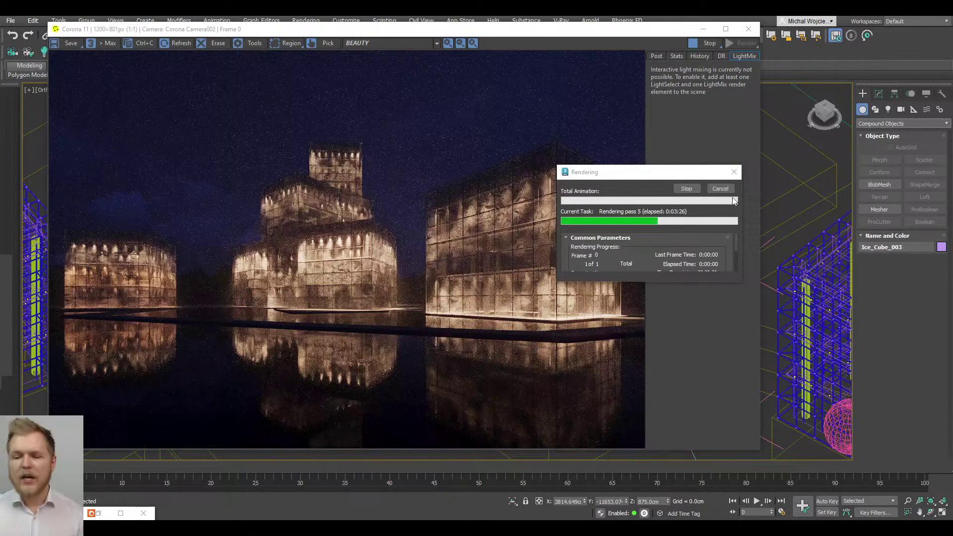
drag(615, 179, 701, 100)
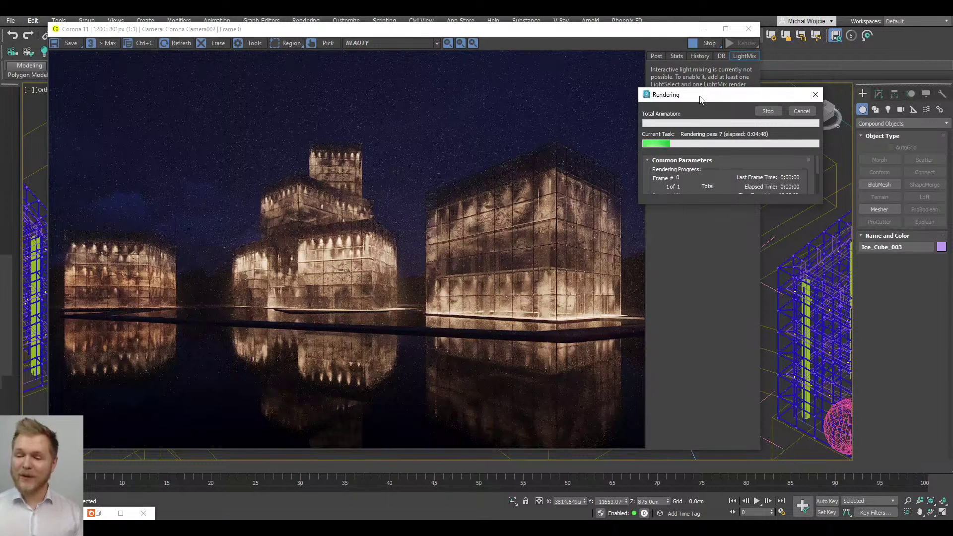
drag(700, 99, 759, 83)
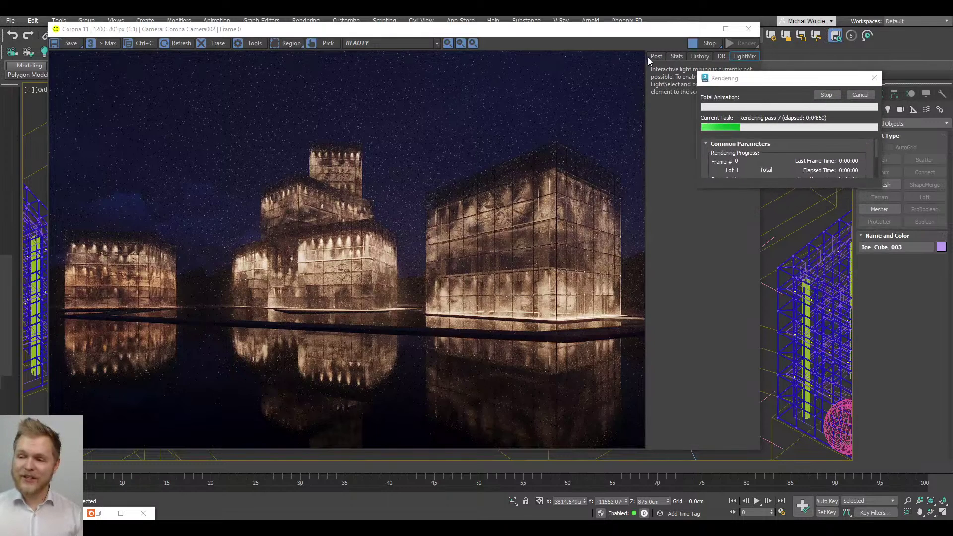
Step: Set the denoise amount to 1.0 in the frame buffer's post-processing settings
click(651, 57)
drag(646, 33, 619, 34)
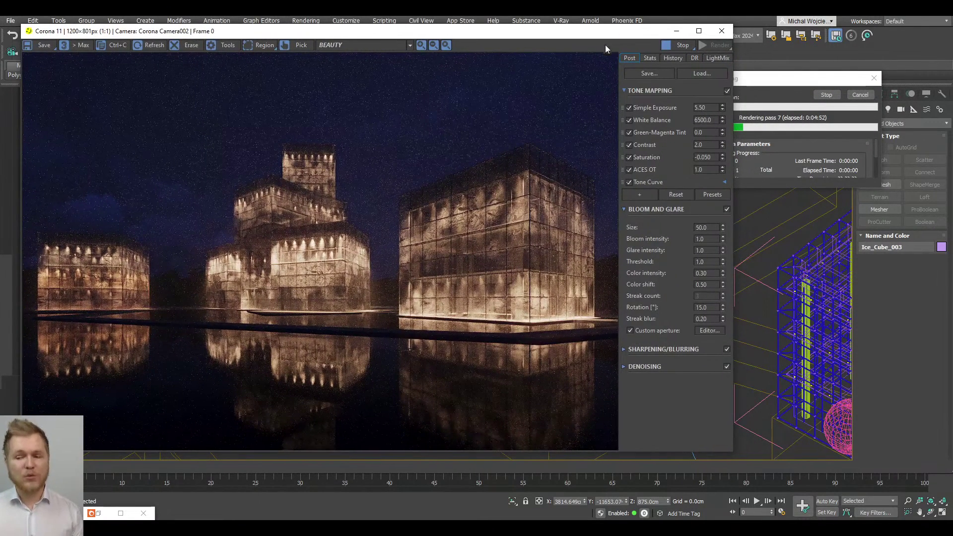
click(662, 367)
double_click(703, 385)
text(1)
key(Return)
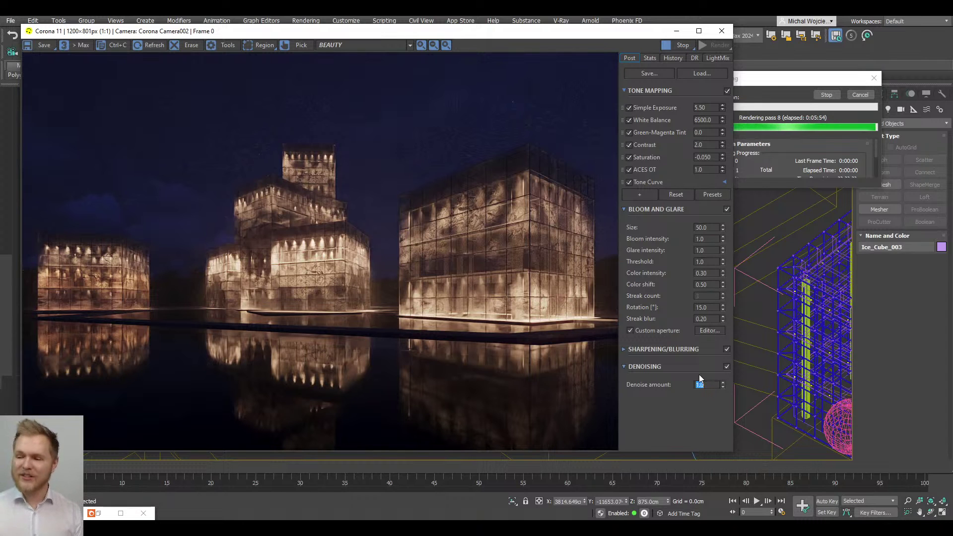
Step: Launch Epic Pen and sketch a tree outline over the render, in front of the large rightmost building
key(super)
text(epic)
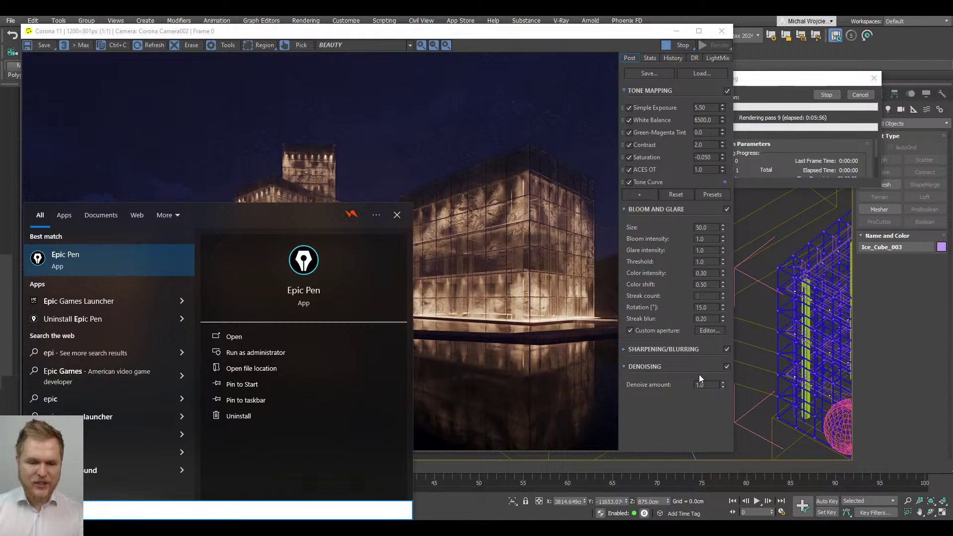
key(Return)
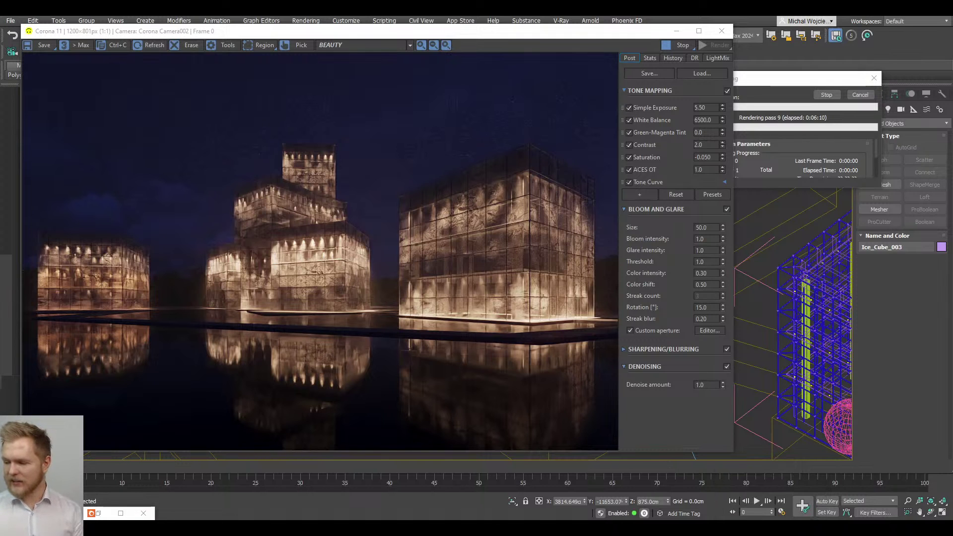
drag(424, 320, 428, 290)
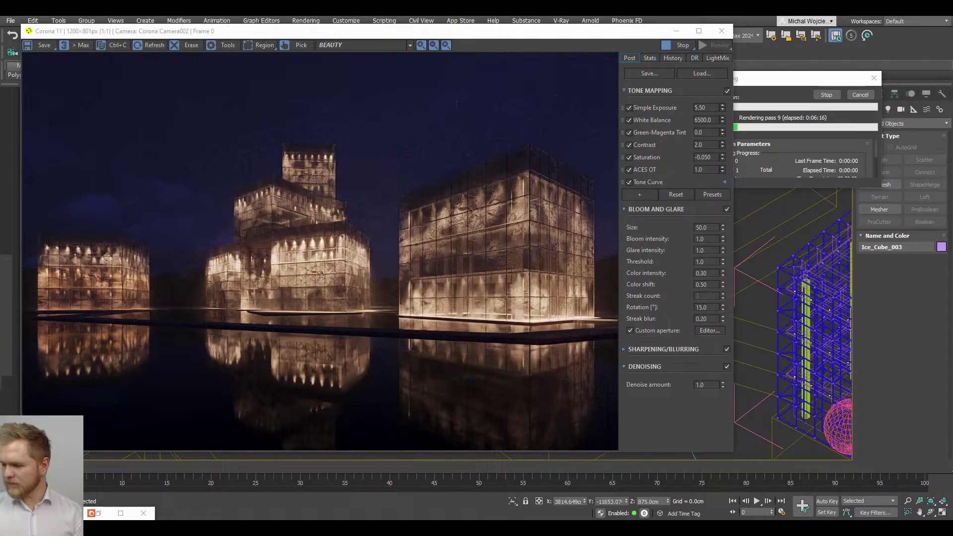
mouse_move(410, 325)
mouse_down()
mouse_move(446, 293)
mouse_move(464, 311)
mouse_move(417, 264)
mouse_move(459, 254)
mouse_move(445, 291)
mouse_move(454, 268)
mouse_up()
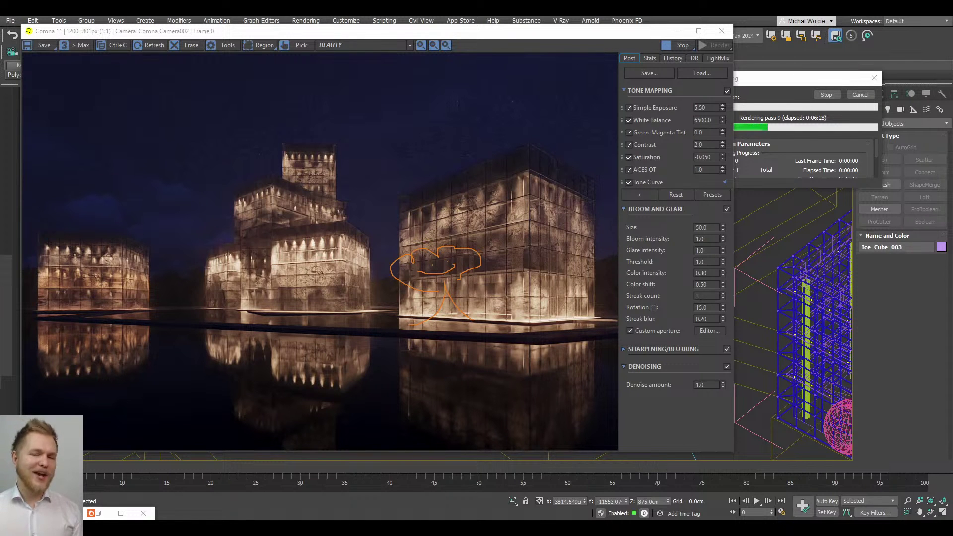
Step: Open the denoise amount for editing in the frame buffer's denoising settings
double_click(705, 384)
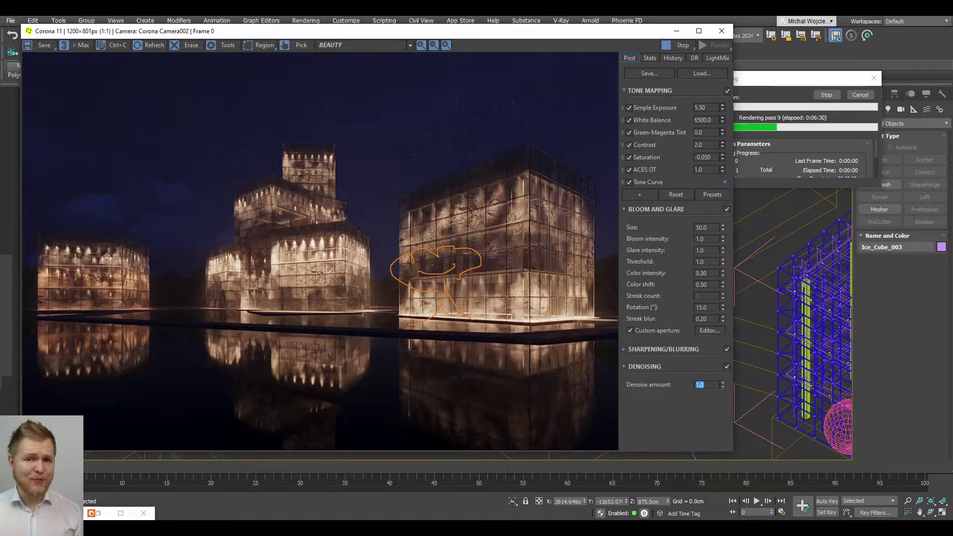